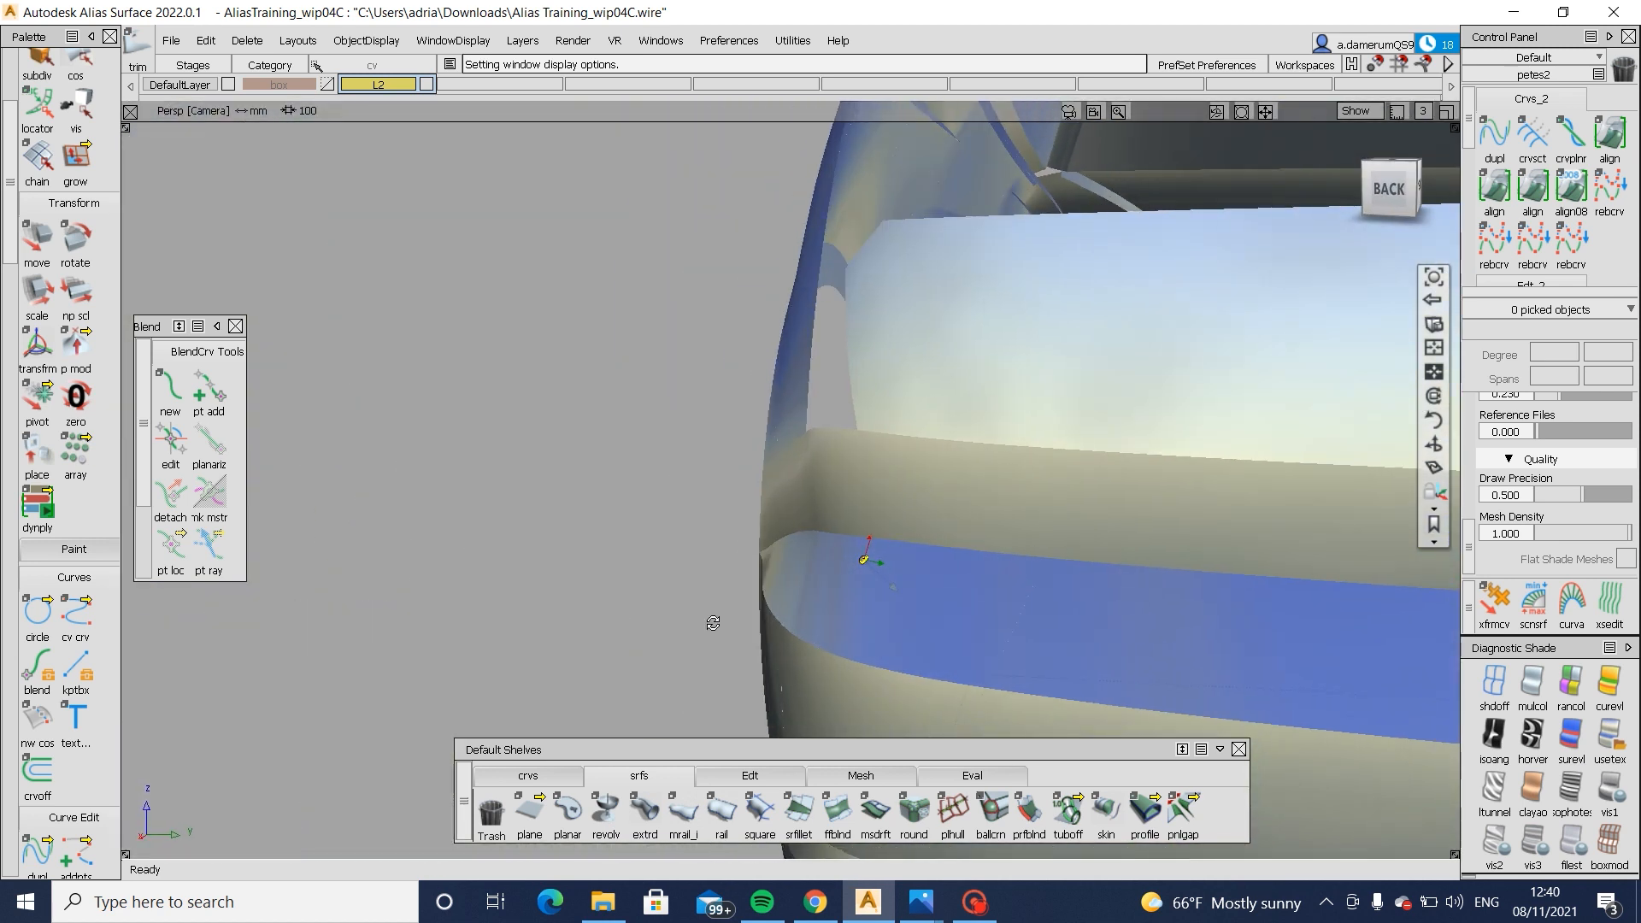
# - Show the CVs of the small shelf surface at the car's rear corner and move one about 6 mm along Y
pyautogui.keyDown('alt'); pyautogui.keyDown('shift'); pyautogui.moveTo(702, 551); pyautogui.dragTo(692, 598, button='right'); pyautogui.keyUp('shift'); pyautogui.keyUp('alt')
pyautogui.keyDown('alt'); pyautogui.keyDown('shift'); pyautogui.moveTo(692, 598); pyautogui.dragTo(1017, 633); pyautogui.keyUp('shift'); pyautogui.keyUp('alt')
pyautogui.click(555, 606)
pyautogui.moveTo(761, 608)
pyautogui.keyDown('alt'); pyautogui.keyDown('shift'); pyautogui.mouseDown()
pyautogui.moveTo(827, 688)
pyautogui.moveTo(857, 664)
pyautogui.moveTo(853, 556)
pyautogui.mouseUp(); pyautogui.keyUp('shift'); pyautogui.keyUp('alt')
pyautogui.keyDown('ctrl'); pyautogui.keyDown('shift'); pyautogui.moveTo(764, 545); pyautogui.dragTo(854, 546); pyautogui.keyUp('shift'); pyautogui.keyUp('ctrl')
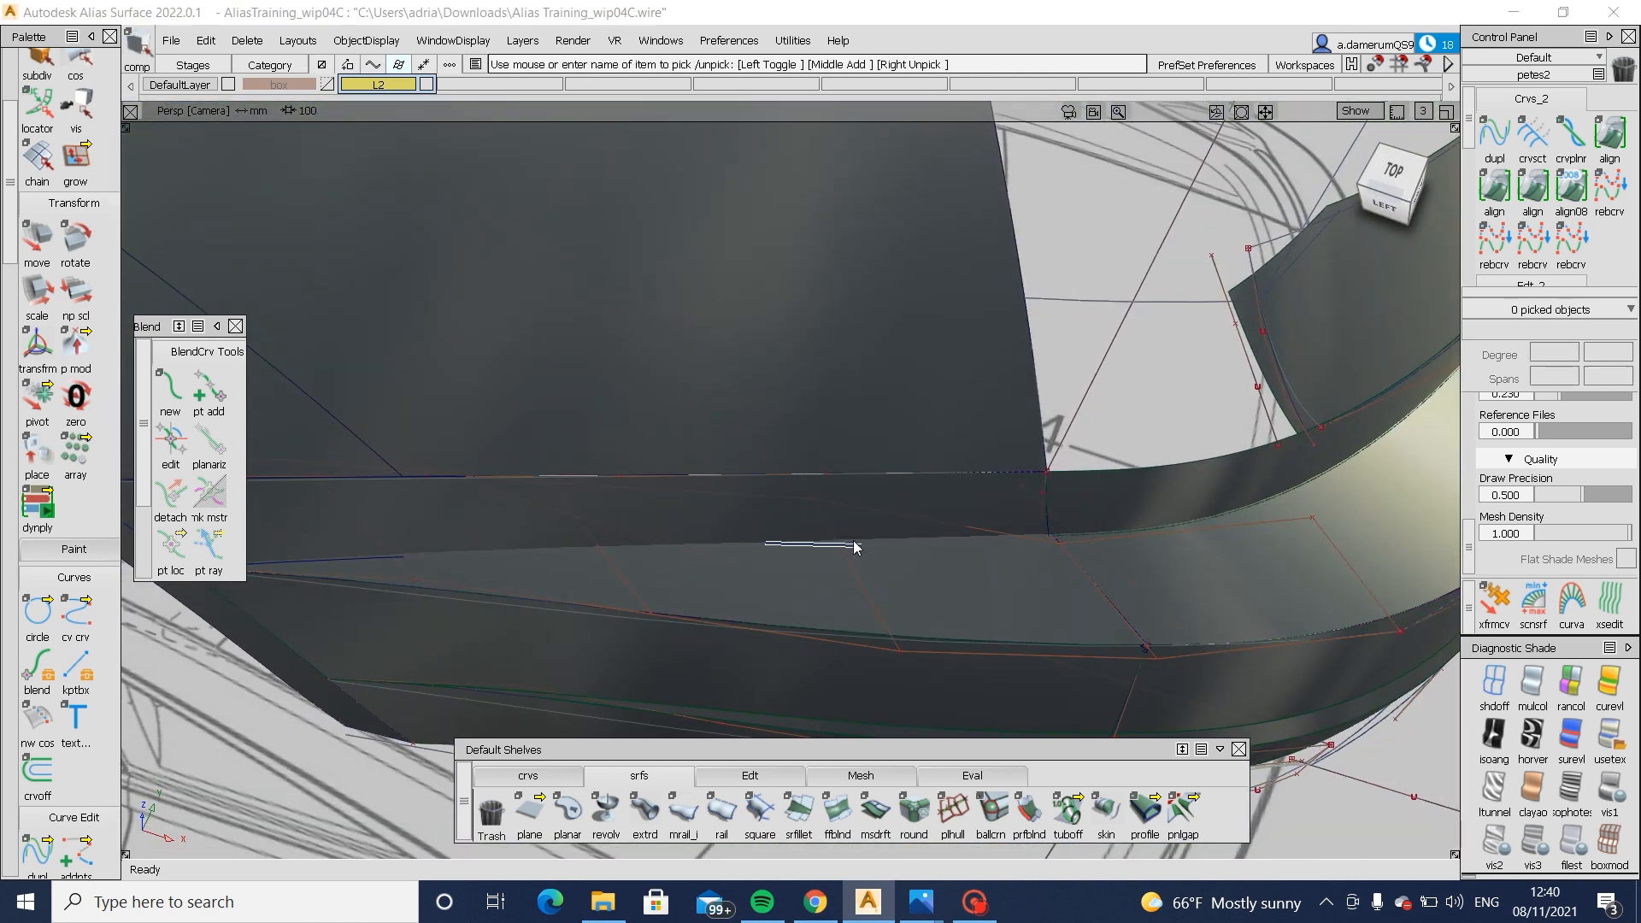
pyautogui.click(813, 500)
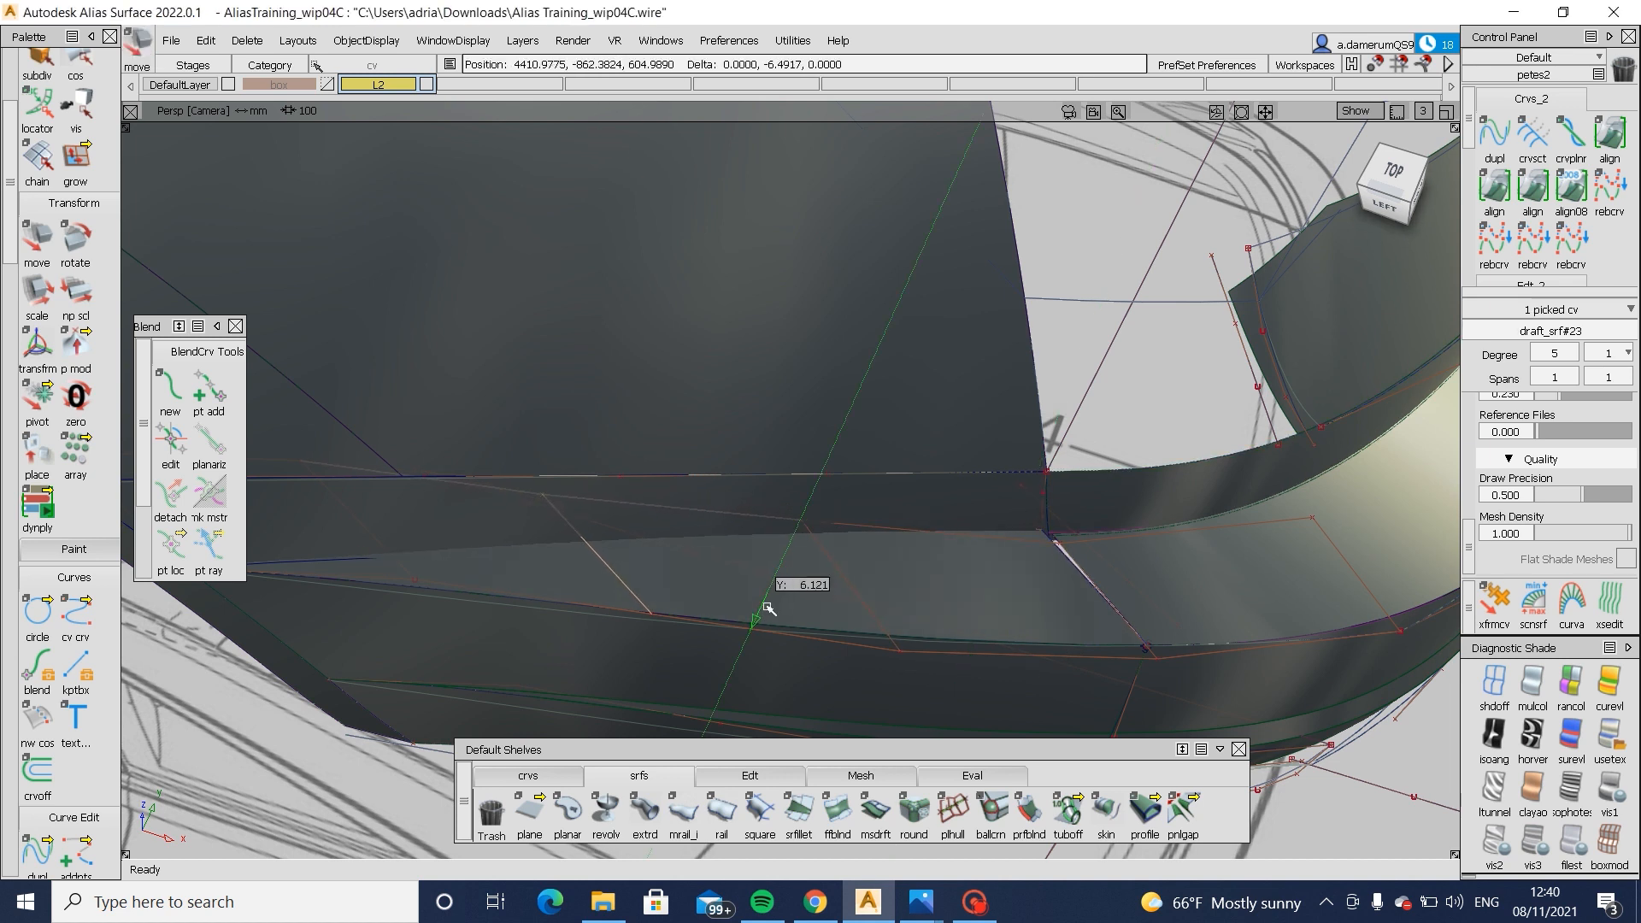
pyautogui.keyDown('alt'); pyautogui.keyDown('shift'); pyautogui.moveTo(768, 601); pyautogui.dragTo(912, 596, button='middle'); pyautogui.keyUp('shift'); pyautogui.keyUp('alt')
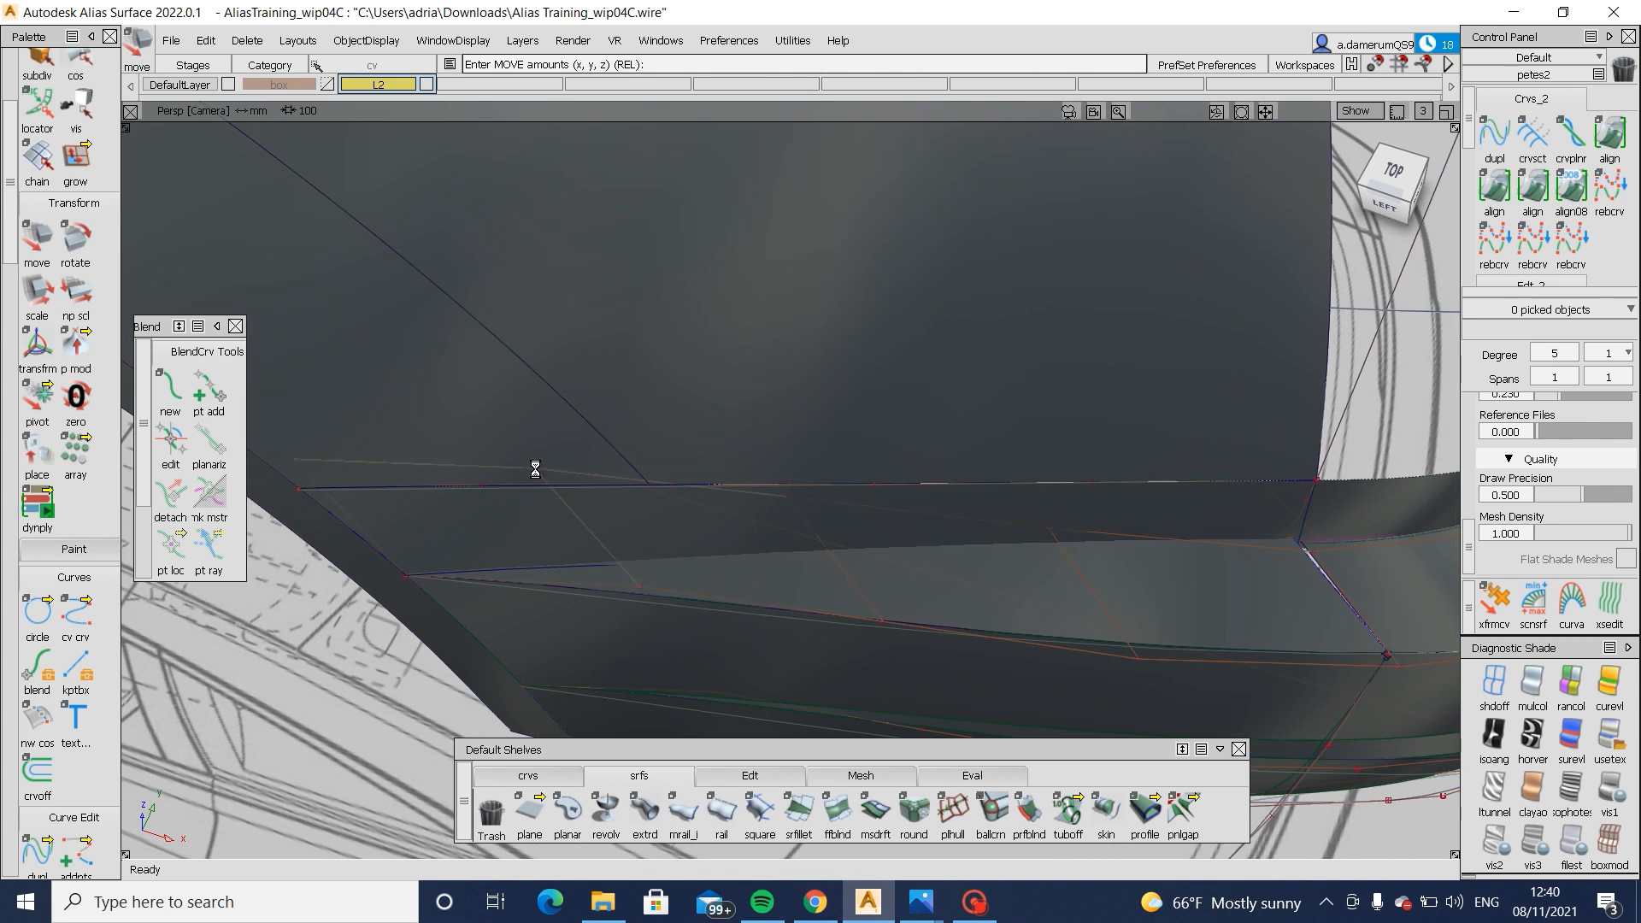
pyautogui.keyDown('alt'); pyautogui.keyDown('shift'); pyautogui.moveTo(1064, 588); pyautogui.dragTo(1117, 476); pyautogui.keyUp('shift'); pyautogui.keyUp('alt')
pyautogui.keyDown('alt'); pyautogui.keyDown('shift'); pyautogui.moveTo(752, 598); pyautogui.dragTo(516, 636, button='middle'); pyautogui.keyUp('shift'); pyautogui.keyUp('alt')
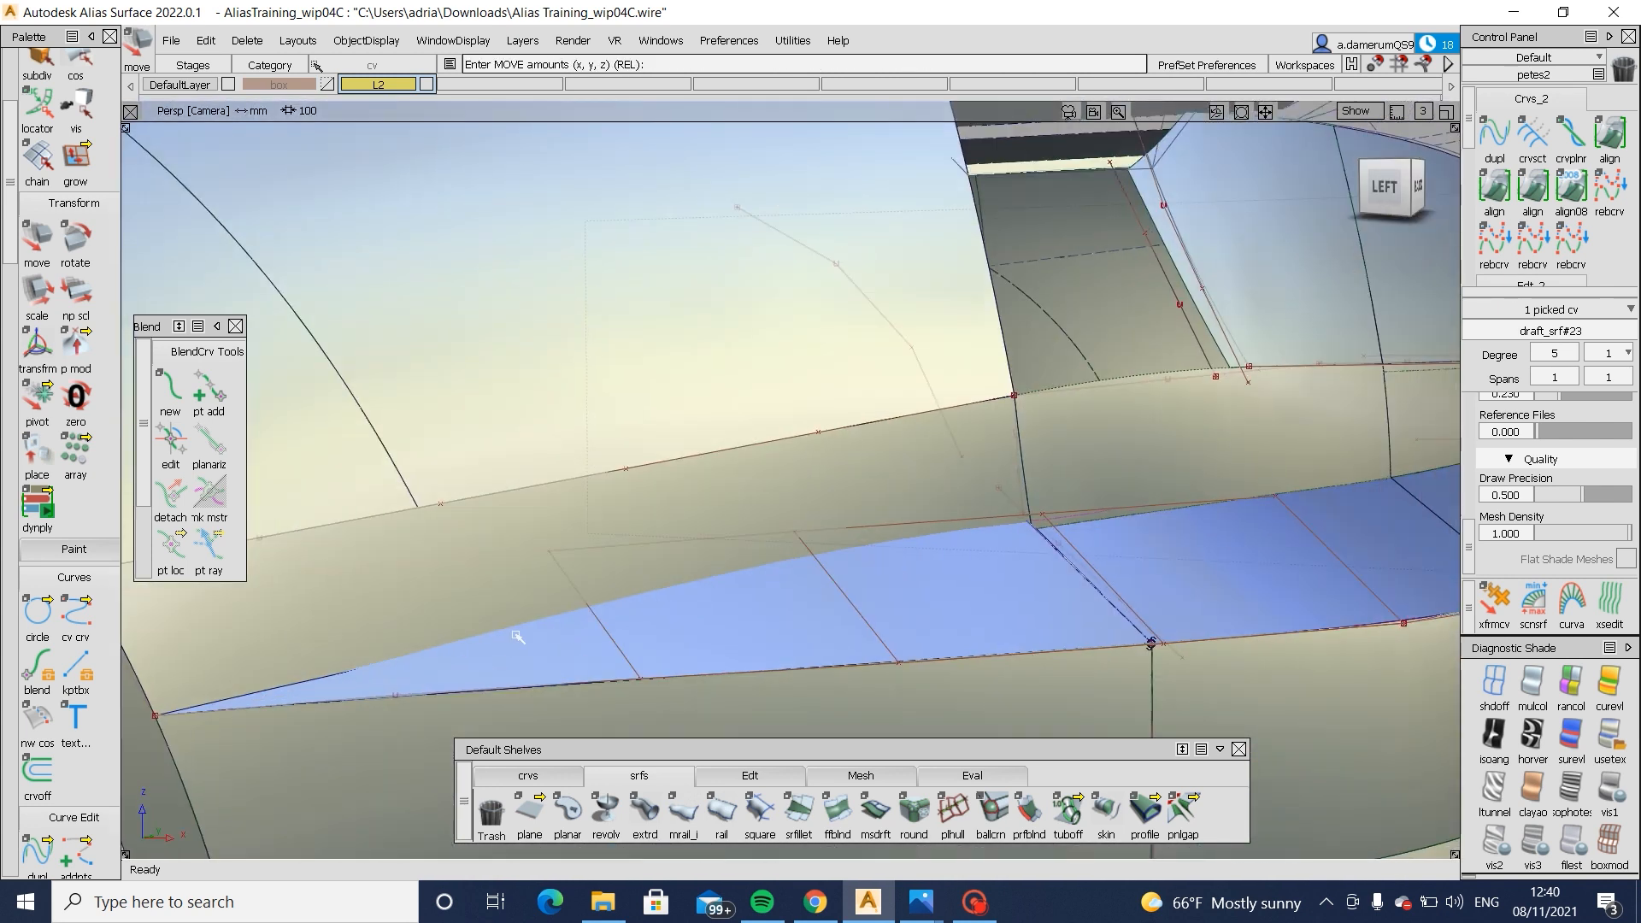
# - Display the CVs of the band surface above the small shelf and hide those of the shelf surfaces
pyautogui.keyDown('alt'); pyautogui.keyDown('shift'); pyautogui.moveTo(1100, 521); pyautogui.dragTo(828, 630); pyautogui.keyUp('shift'); pyautogui.keyUp('alt')
pyautogui.keyDown('ctrl'); pyautogui.keyDown('shift'); pyautogui.moveTo(822, 545); pyautogui.dragTo(791, 574); pyautogui.keyUp('shift'); pyautogui.keyUp('ctrl')
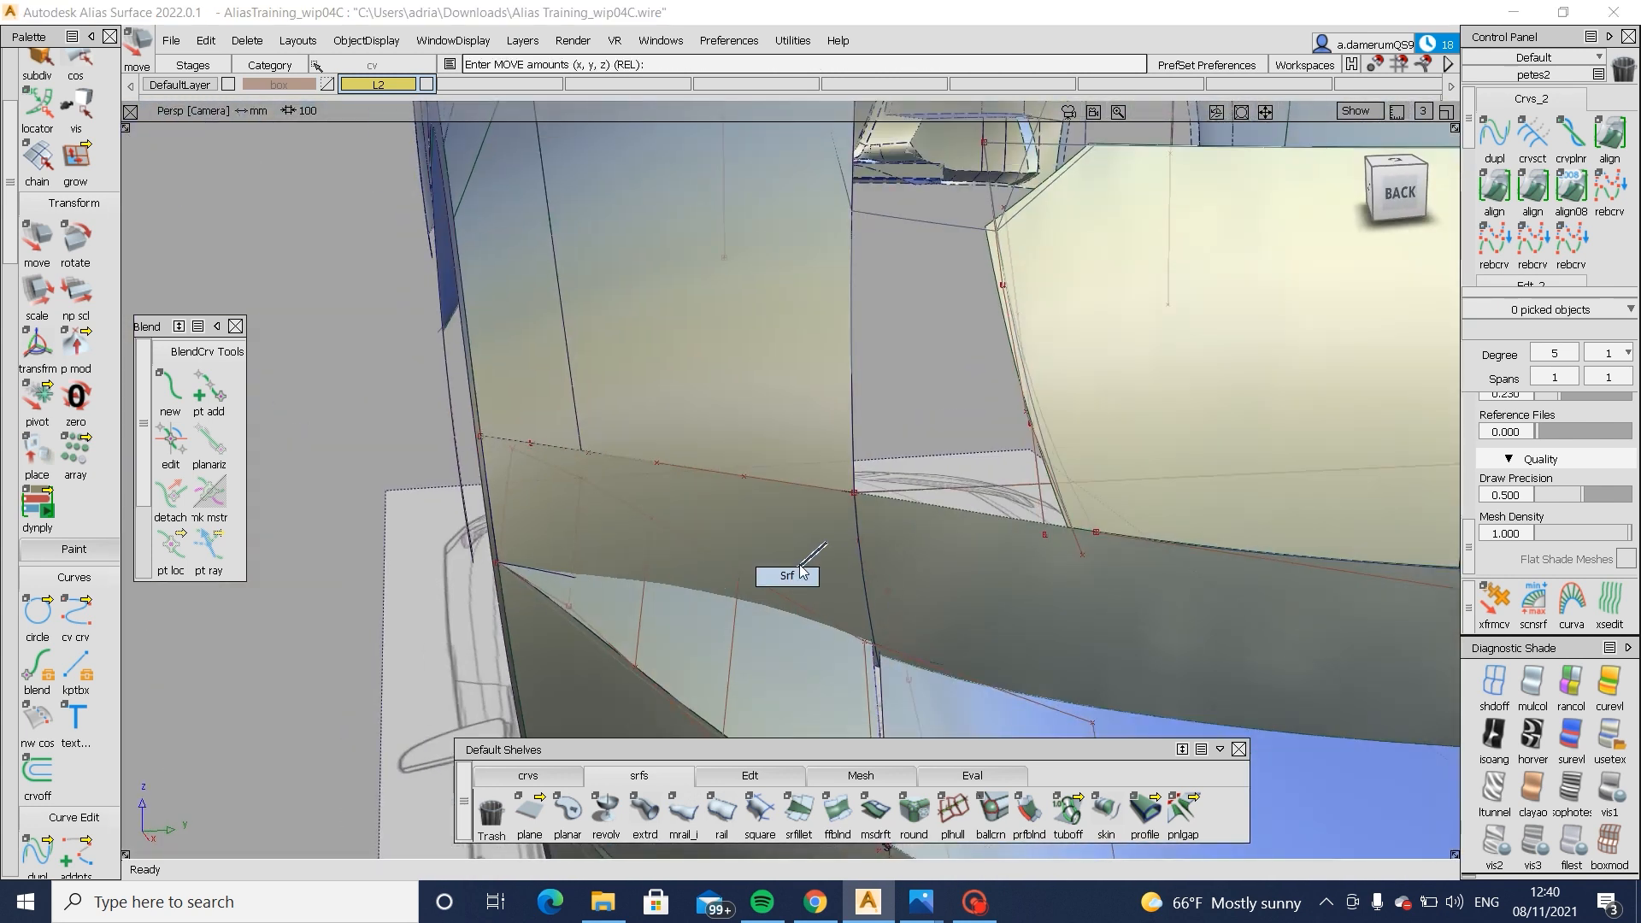
pyautogui.click(619, 588)
pyautogui.keyDown('alt'); pyautogui.keyDown('shift'); pyautogui.moveTo(619, 588); pyautogui.dragTo(798, 542); pyautogui.keyUp('shift'); pyautogui.keyUp('alt')
pyautogui.click(799, 542)
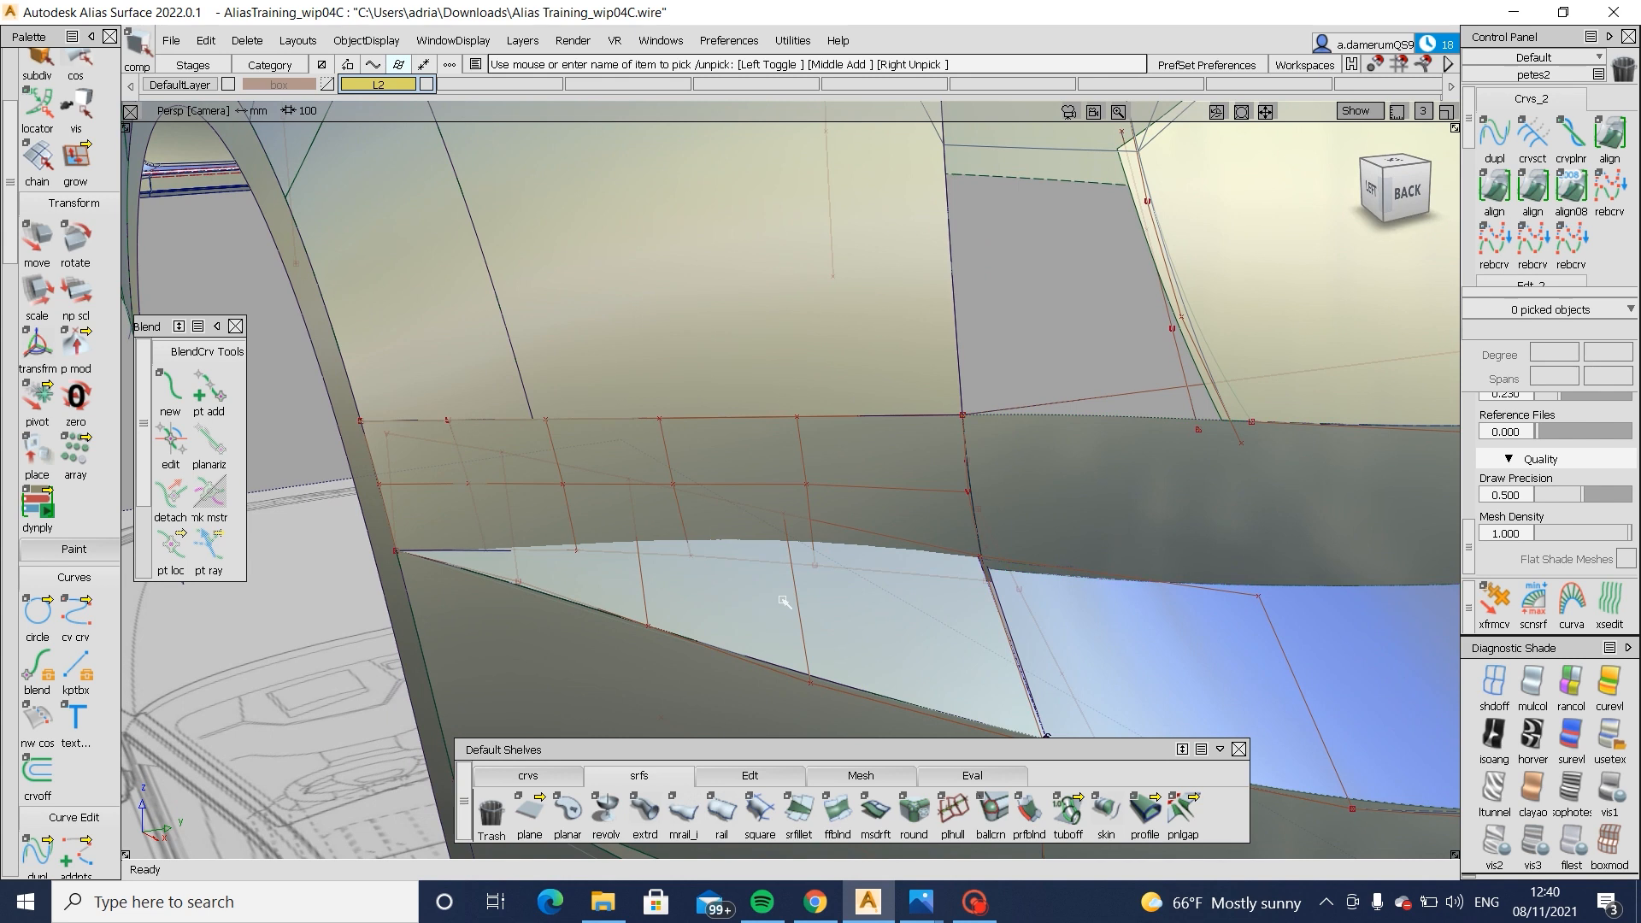
pyautogui.click(861, 617)
pyautogui.keyDown('ctrl'); pyautogui.keyDown('shift'); pyautogui.moveTo(862, 617); pyautogui.dragTo(864, 545); pyautogui.keyUp('shift'); pyautogui.keyUp('ctrl')
pyautogui.keyDown('alt'); pyautogui.keyDown('shift'); pyautogui.moveTo(752, 616); pyautogui.dragTo(828, 582, button='right'); pyautogui.keyUp('shift'); pyautogui.keyUp('alt')
pyautogui.keyDown('ctrl'); pyautogui.keyDown('shift'); pyautogui.moveTo(879, 596); pyautogui.dragTo(1036, 617); pyautogui.keyUp('shift'); pyautogui.keyUp('ctrl')
pyautogui.click(1116, 585)
pyautogui.keyDown('ctrl'); pyautogui.keyDown('shift'); pyautogui.moveTo(1035, 617); pyautogui.dragTo(696, 558); pyautogui.keyUp('shift'); pyautogui.keyUp('ctrl')
pyautogui.keyDown('alt'); pyautogui.keyDown('shift'); pyautogui.moveTo(776, 483); pyautogui.dragTo(959, 392); pyautogui.keyUp('shift'); pyautogui.keyUp('alt')
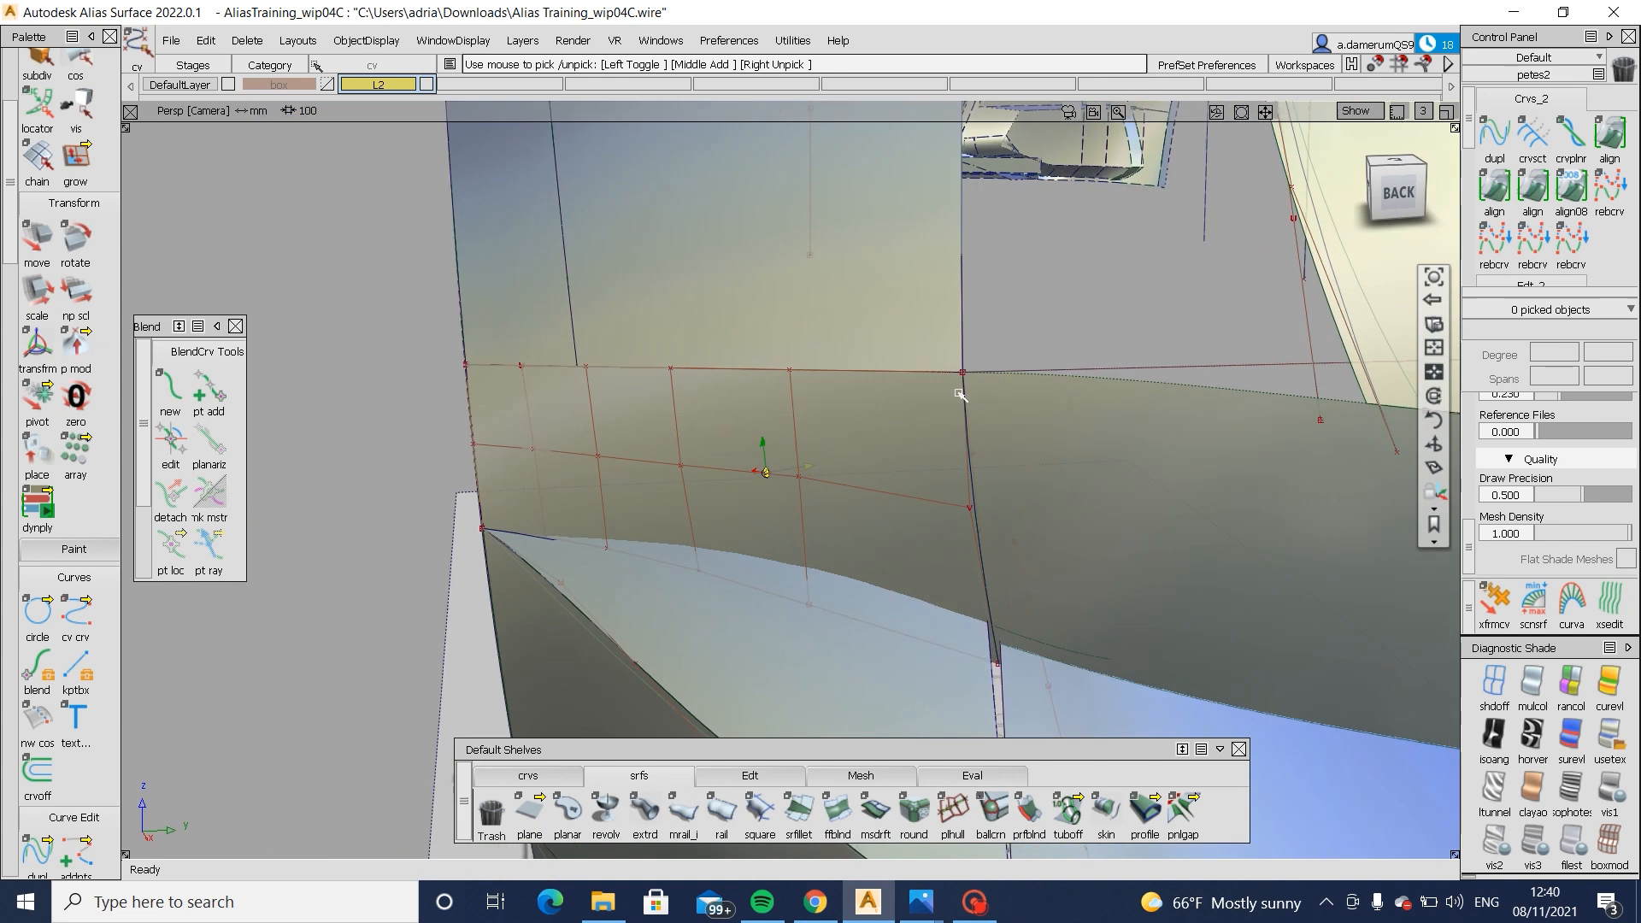
# - In the orthographic back view, move the band surface's lower-row CV next to the seam about 0.9 mm along Y
pyautogui.click(1397, 188)
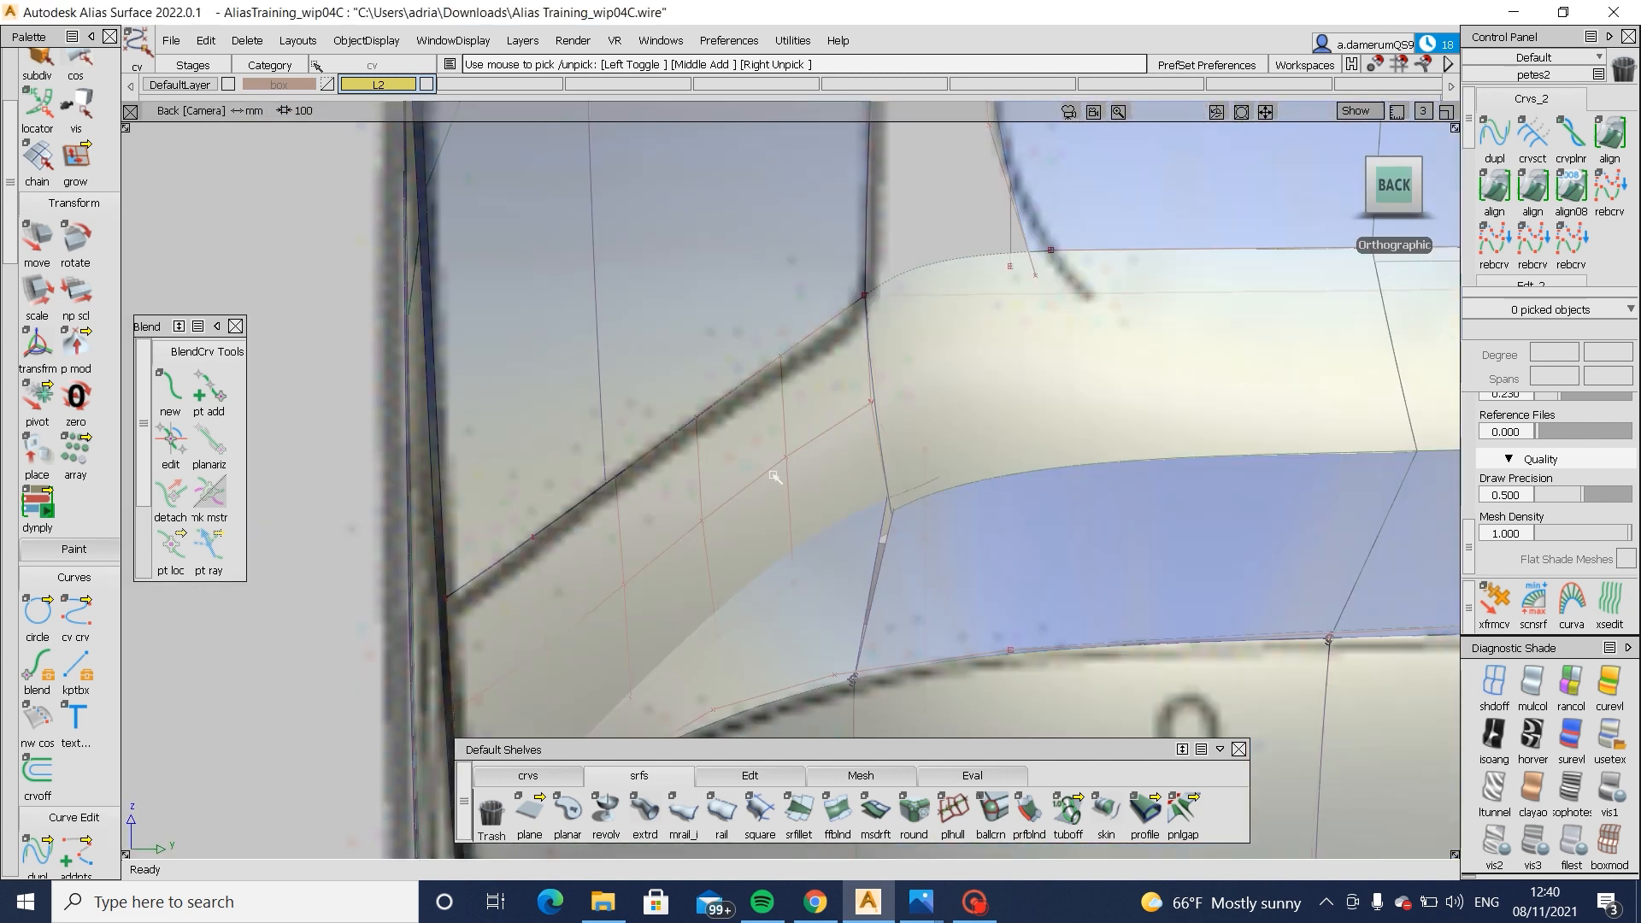
pyautogui.click(785, 466)
pyautogui.keyDown('ctrl'); pyautogui.keyDown('shift'); pyautogui.moveTo(812, 527); pyautogui.dragTo(816, 488, button='middle'); pyautogui.keyUp('shift'); pyautogui.keyUp('ctrl')
pyautogui.moveTo(818, 488); pyautogui.dragTo(815, 488, button='middle')
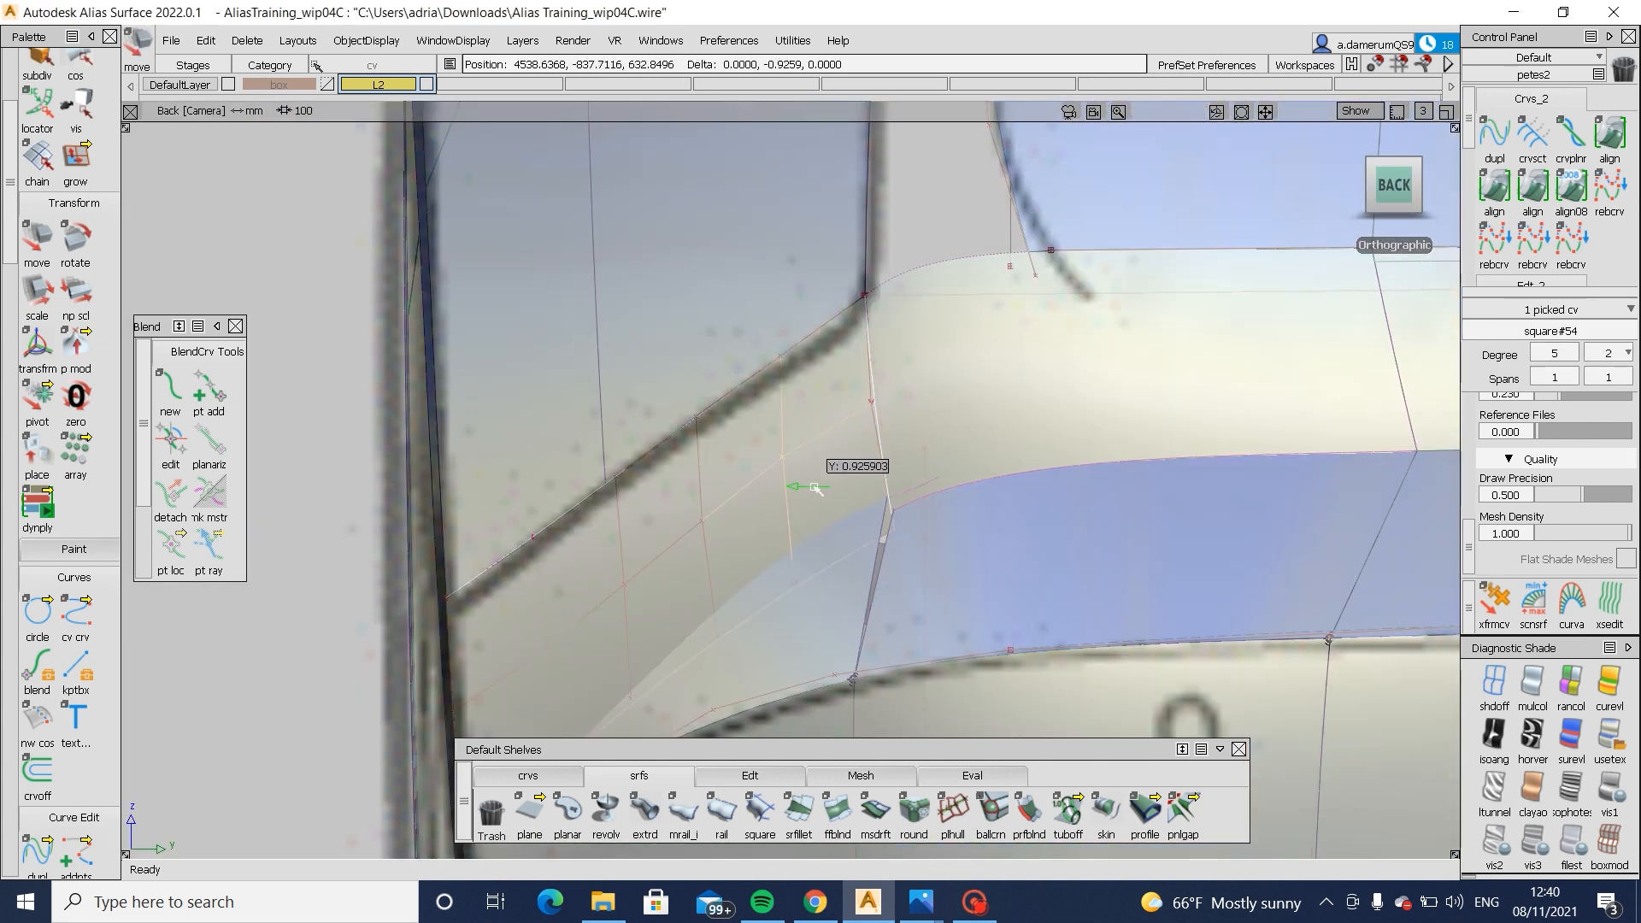
# - Select the two lower-row CVs of the band surface beside the seam and shift them slightly together
pyautogui.keyDown('ctrl'); pyautogui.keyDown('shift'); pyautogui.moveTo(633, 629); pyautogui.dragTo(684, 627); pyautogui.keyUp('shift'); pyautogui.keyUp('ctrl')
pyautogui.moveTo(725, 557); pyautogui.dragTo(804, 633)
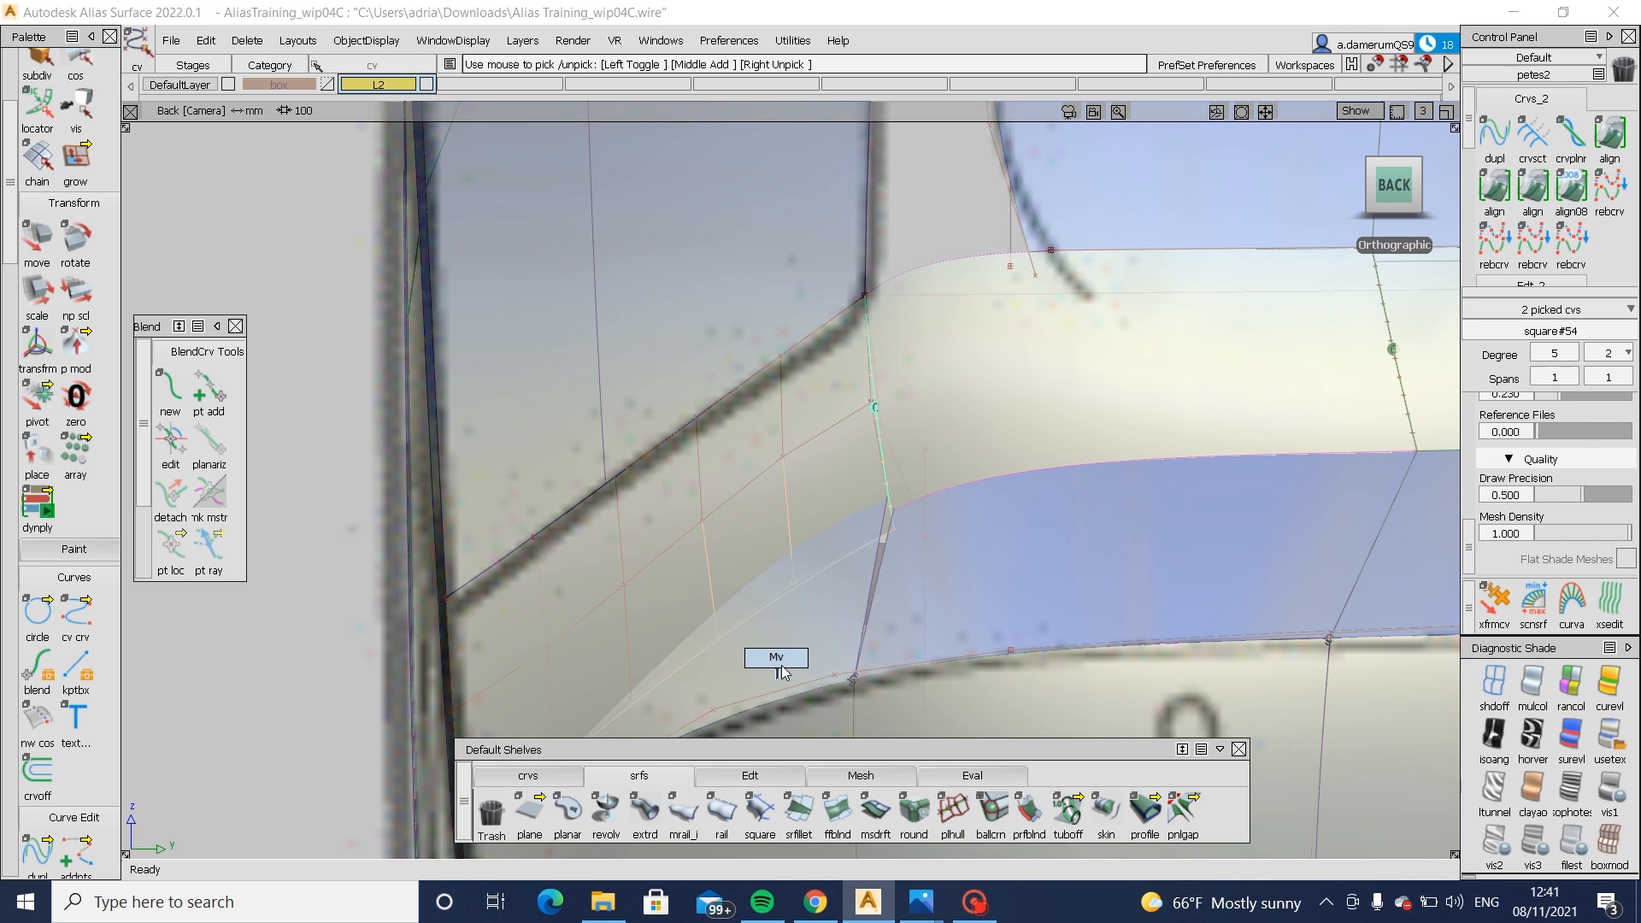
pyautogui.keyDown('ctrl'); pyautogui.keyDown('shift'); pyautogui.moveTo(782, 665); pyautogui.dragTo(781, 664, button='middle'); pyautogui.keyUp('shift'); pyautogui.keyUp('ctrl')
pyautogui.moveTo(781, 665); pyautogui.dragTo(838, 652, button='middle')
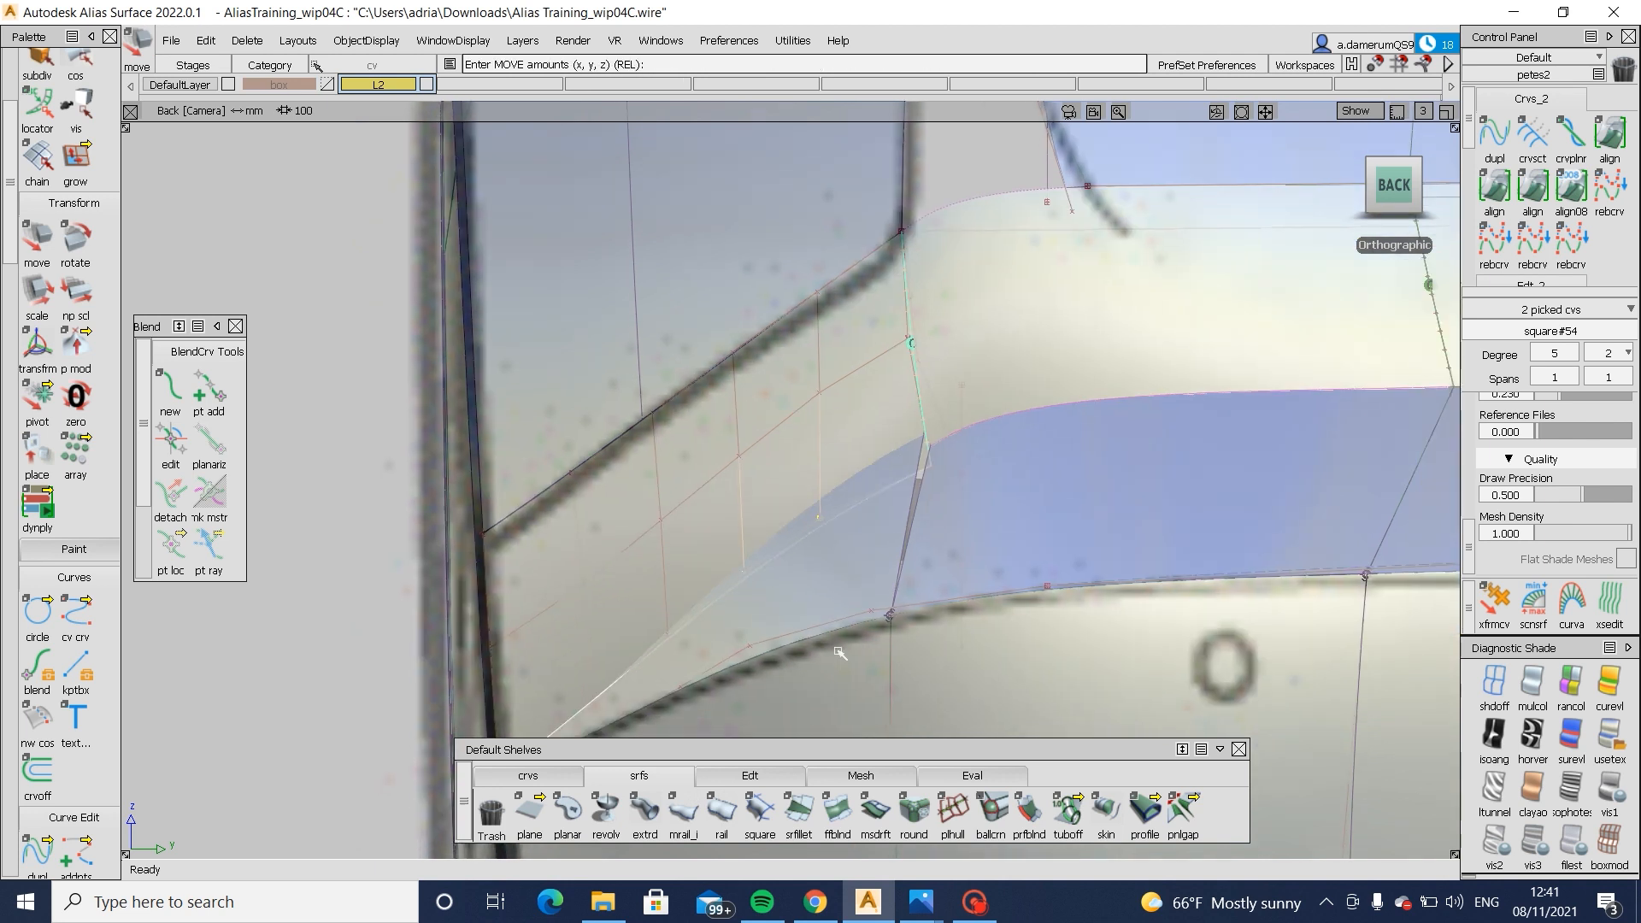
# - Move the band's lower seam corner CV about 2.8 mm along Y and adjust the middle seam CV to follow
pyautogui.moveTo(920, 449); pyautogui.dragTo(937, 511)
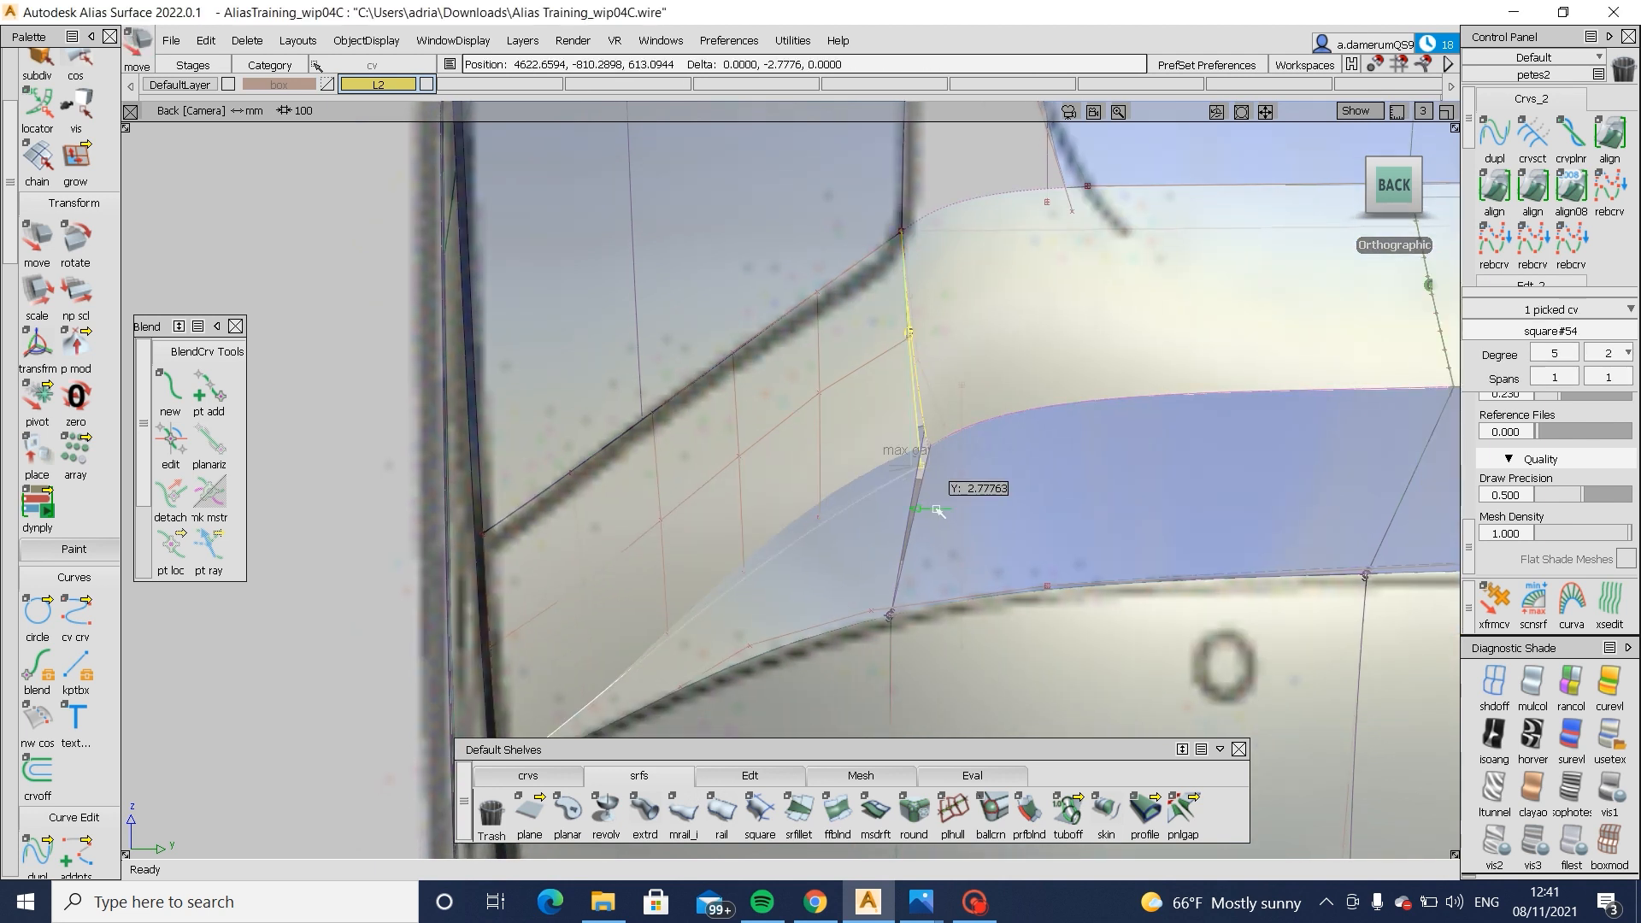
pyautogui.moveTo(932, 511); pyautogui.dragTo(932, 511, button='middle')
pyautogui.keyDown('ctrl'); pyautogui.keyDown('shift'); pyautogui.moveTo(846, 370); pyautogui.dragTo(855, 342); pyautogui.keyUp('shift'); pyautogui.keyUp('ctrl')
pyautogui.moveTo(879, 322); pyautogui.dragTo(923, 363)
pyautogui.keyDown('ctrl'); pyautogui.keyDown('shift'); pyautogui.moveTo(880, 324); pyautogui.dragTo(879, 293, button='middle'); pyautogui.keyUp('shift'); pyautogui.keyUp('ctrl')
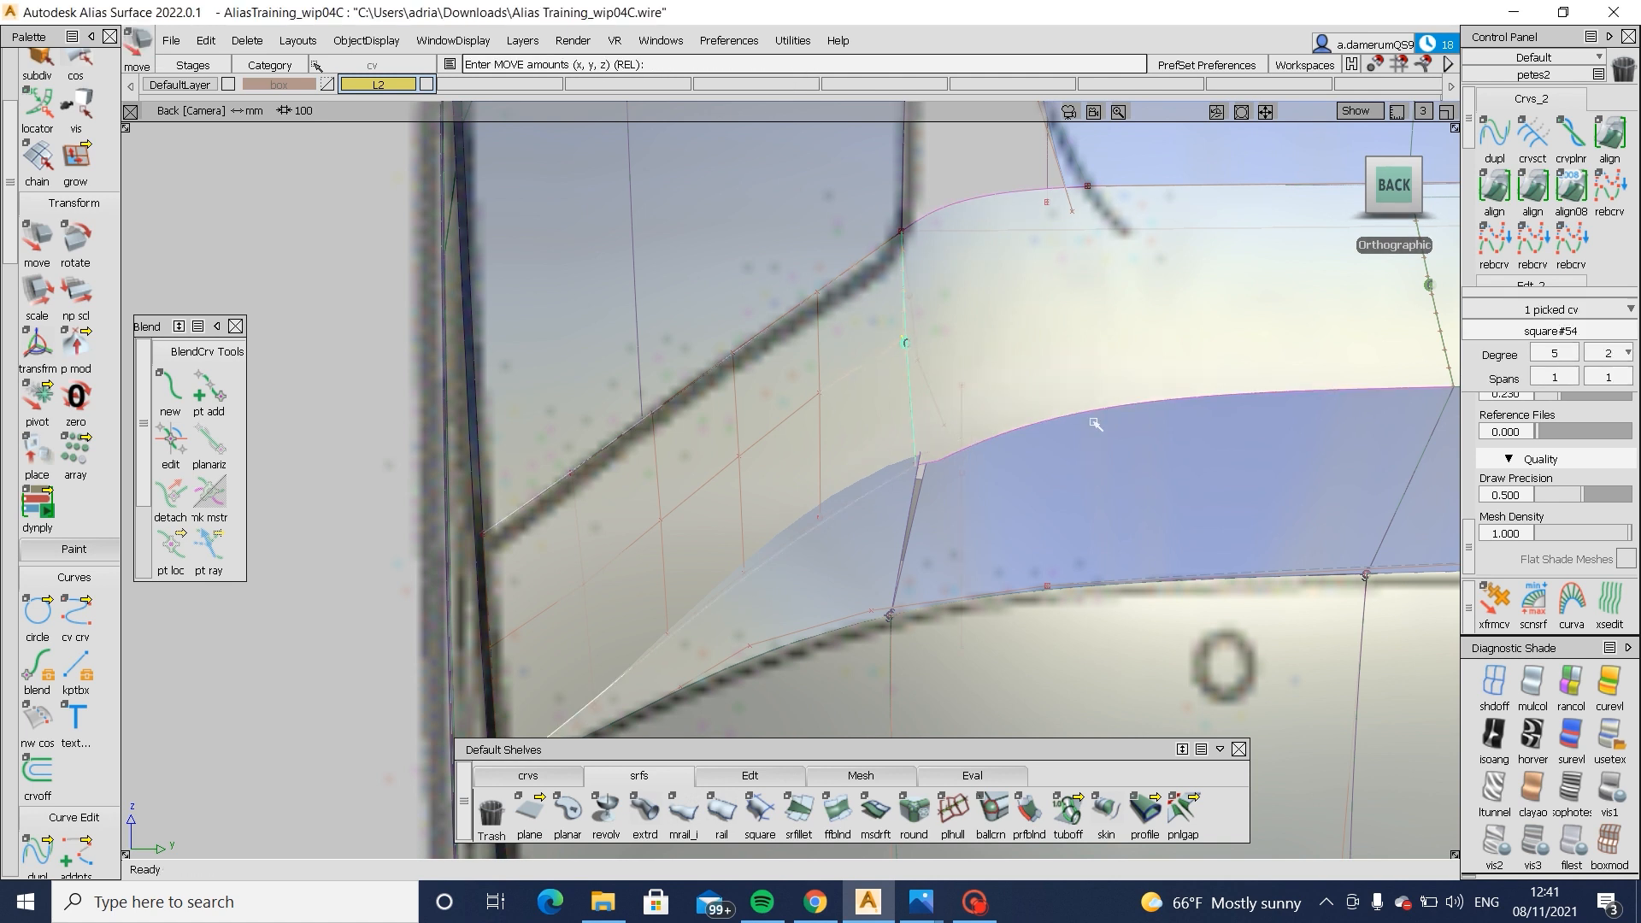
# - Reposition the band surface's lower seam corner CV once more in the perspective view
pyautogui.keyDown('alt'); pyautogui.keyDown('shift'); pyautogui.moveTo(1096, 423); pyautogui.dragTo(1116, 543); pyautogui.keyUp('shift'); pyautogui.keyUp('alt')
pyautogui.keyDown('ctrl'); pyautogui.keyDown('shift'); pyautogui.moveTo(891, 505); pyautogui.dragTo(840, 496); pyautogui.keyUp('shift'); pyautogui.keyUp('ctrl')
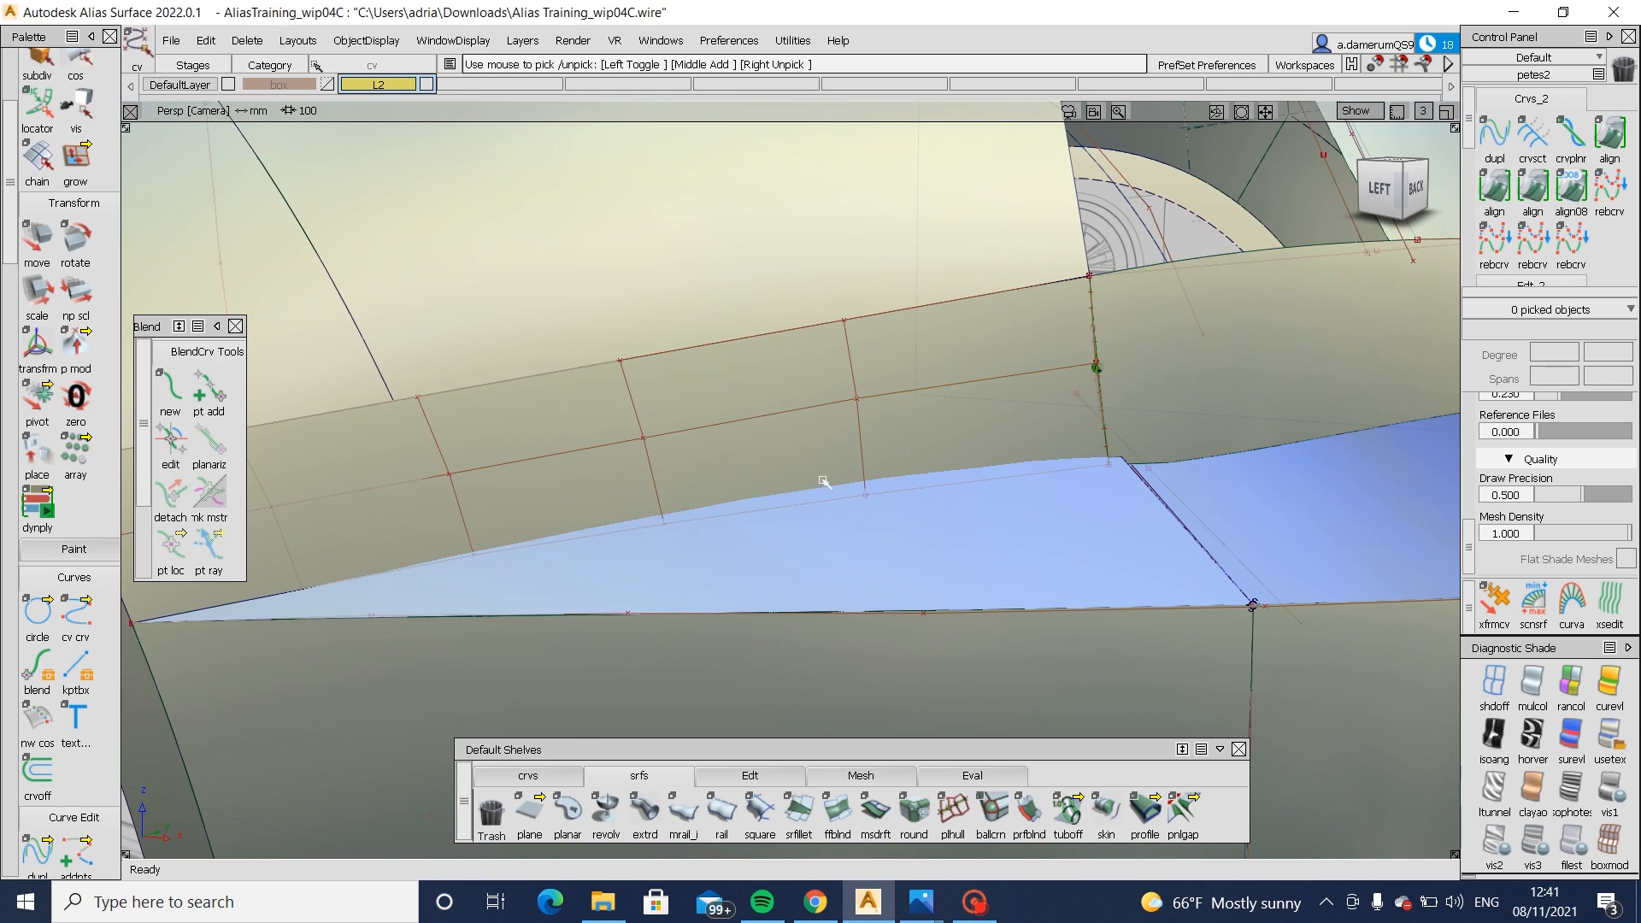
pyautogui.click(1105, 469)
pyautogui.keyDown('alt'); pyautogui.keyDown('shift'); pyautogui.moveTo(1033, 510); pyautogui.dragTo(944, 560); pyautogui.keyUp('shift'); pyautogui.keyUp('alt')
pyautogui.keyDown('ctrl'); pyautogui.keyDown('shift'); pyautogui.moveTo(932, 565); pyautogui.dragTo(937, 544, button='middle'); pyautogui.keyUp('shift'); pyautogui.keyUp('ctrl')
pyautogui.keyDown('ctrl'); pyautogui.keyDown('shift'); pyautogui.moveTo(941, 567); pyautogui.dragTo(983, 523); pyautogui.keyUp('shift'); pyautogui.keyUp('ctrl')
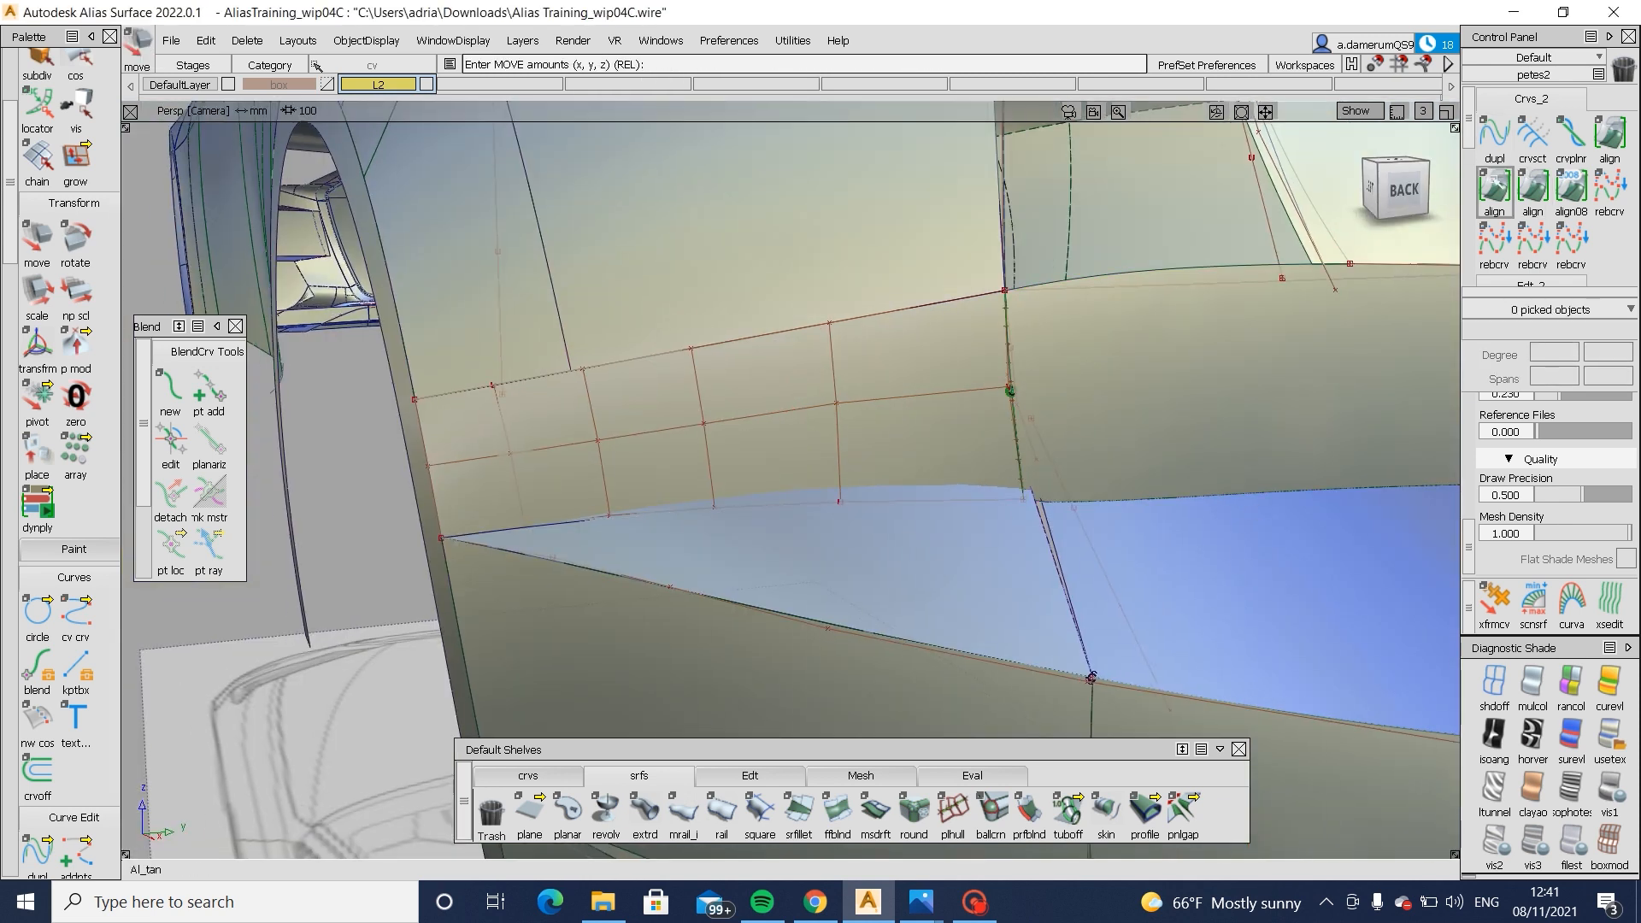
pyautogui.doubleClick(1494, 189)
pyautogui.keyDown('alt'); pyautogui.keyDown('shift'); pyautogui.moveTo(930, 469); pyautogui.dragTo(649, 376); pyautogui.keyUp('shift'); pyautogui.keyUp('alt')
pyautogui.keyDown('ctrl'); pyautogui.keyDown('shift'); pyautogui.moveTo(1004, 435); pyautogui.dragTo(903, 531); pyautogui.keyUp('shift'); pyautogui.keyUp('ctrl')
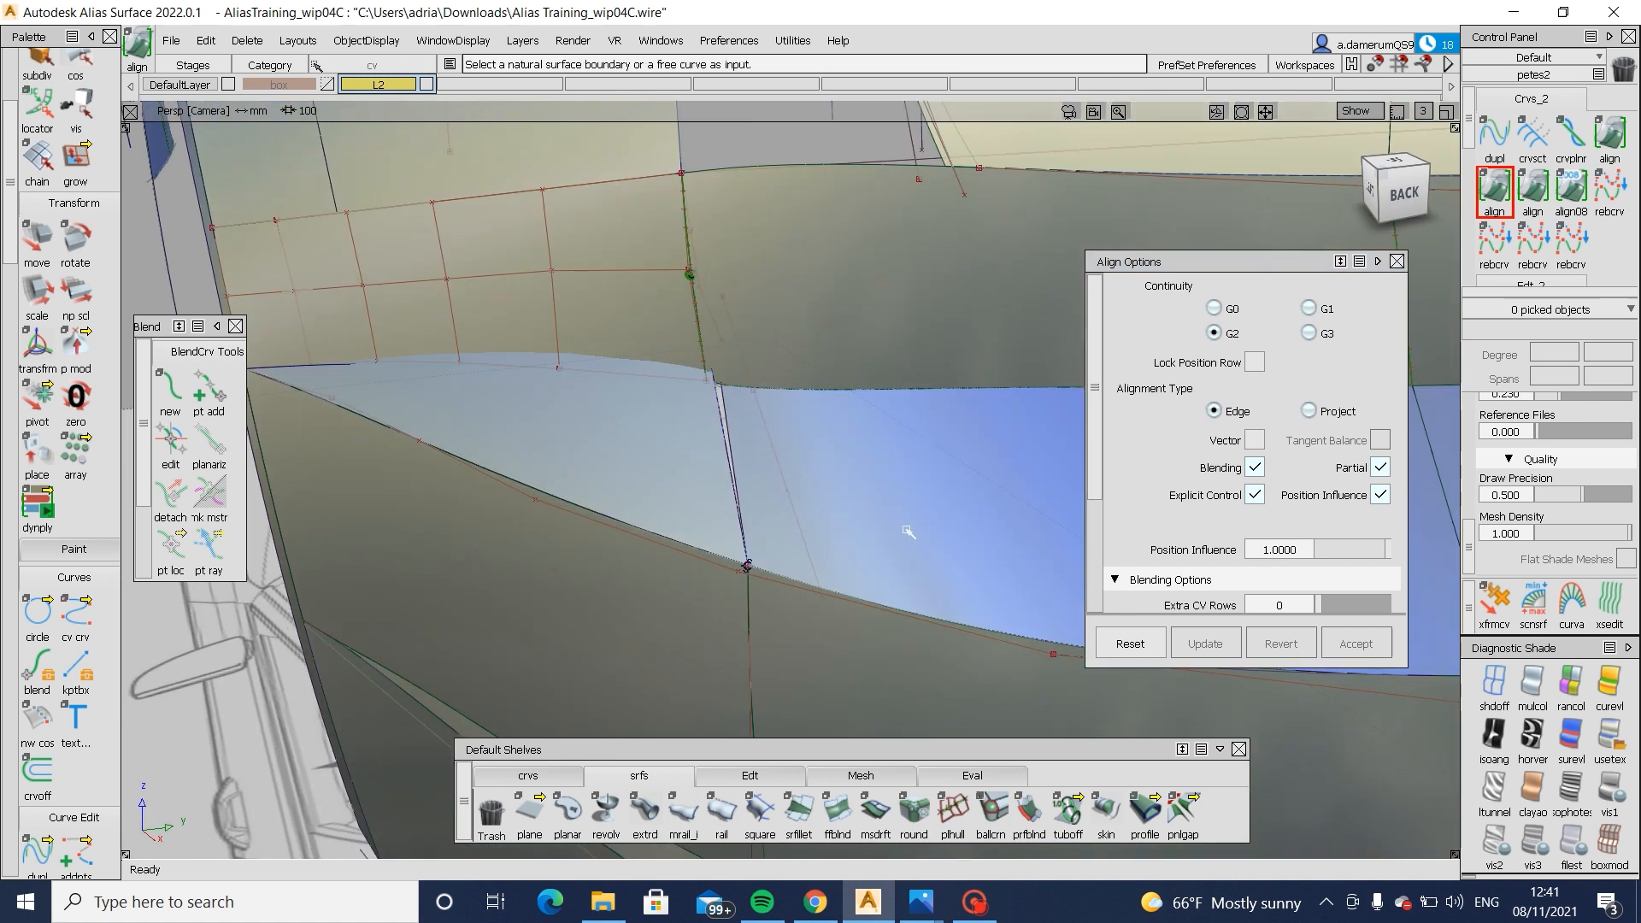
pyautogui.click(902, 531)
pyautogui.click(950, 529)
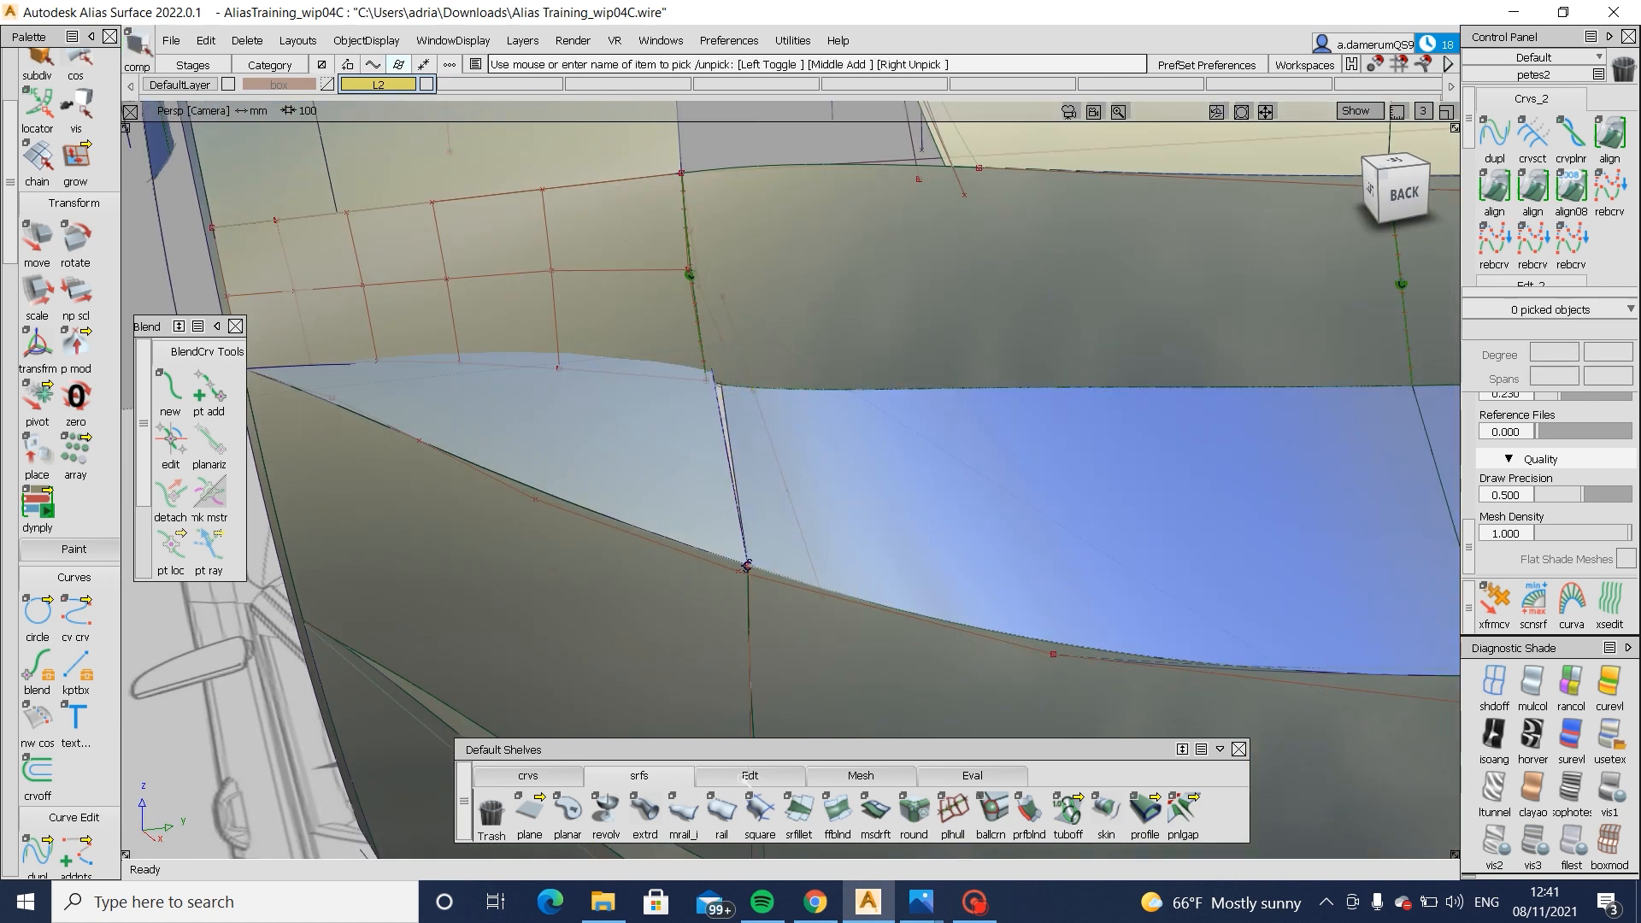
# - Try Trim Convert on the blue trimmed shelf surface and undo the attempt
pyautogui.click(749, 775)
pyautogui.doubleClick(991, 812)
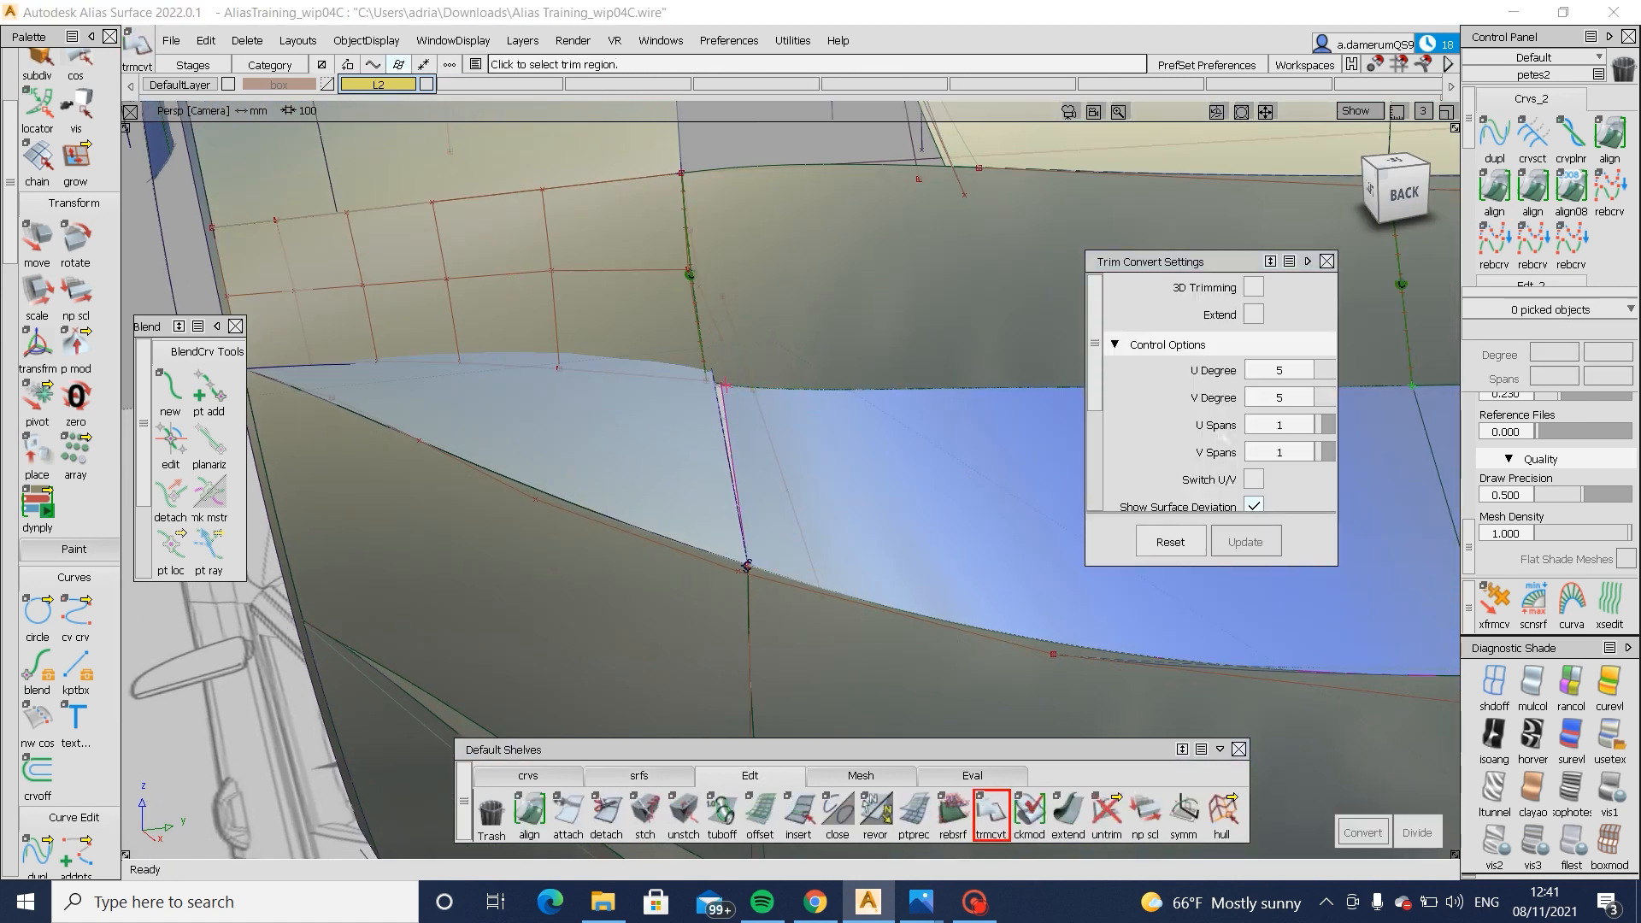
pyautogui.click(996, 496)
pyautogui.hotkey('ctrl', 'z')
# - Pick the curve on surface along the blue shelf's upper edge and trim-convert the shelf with degree 5 and one span each way
pyautogui.keyDown('ctrl'); pyautogui.keyDown('shift'); pyautogui.moveTo(1073, 505); pyautogui.dragTo(978, 399); pyautogui.keyUp('shift'); pyautogui.keyUp('ctrl')
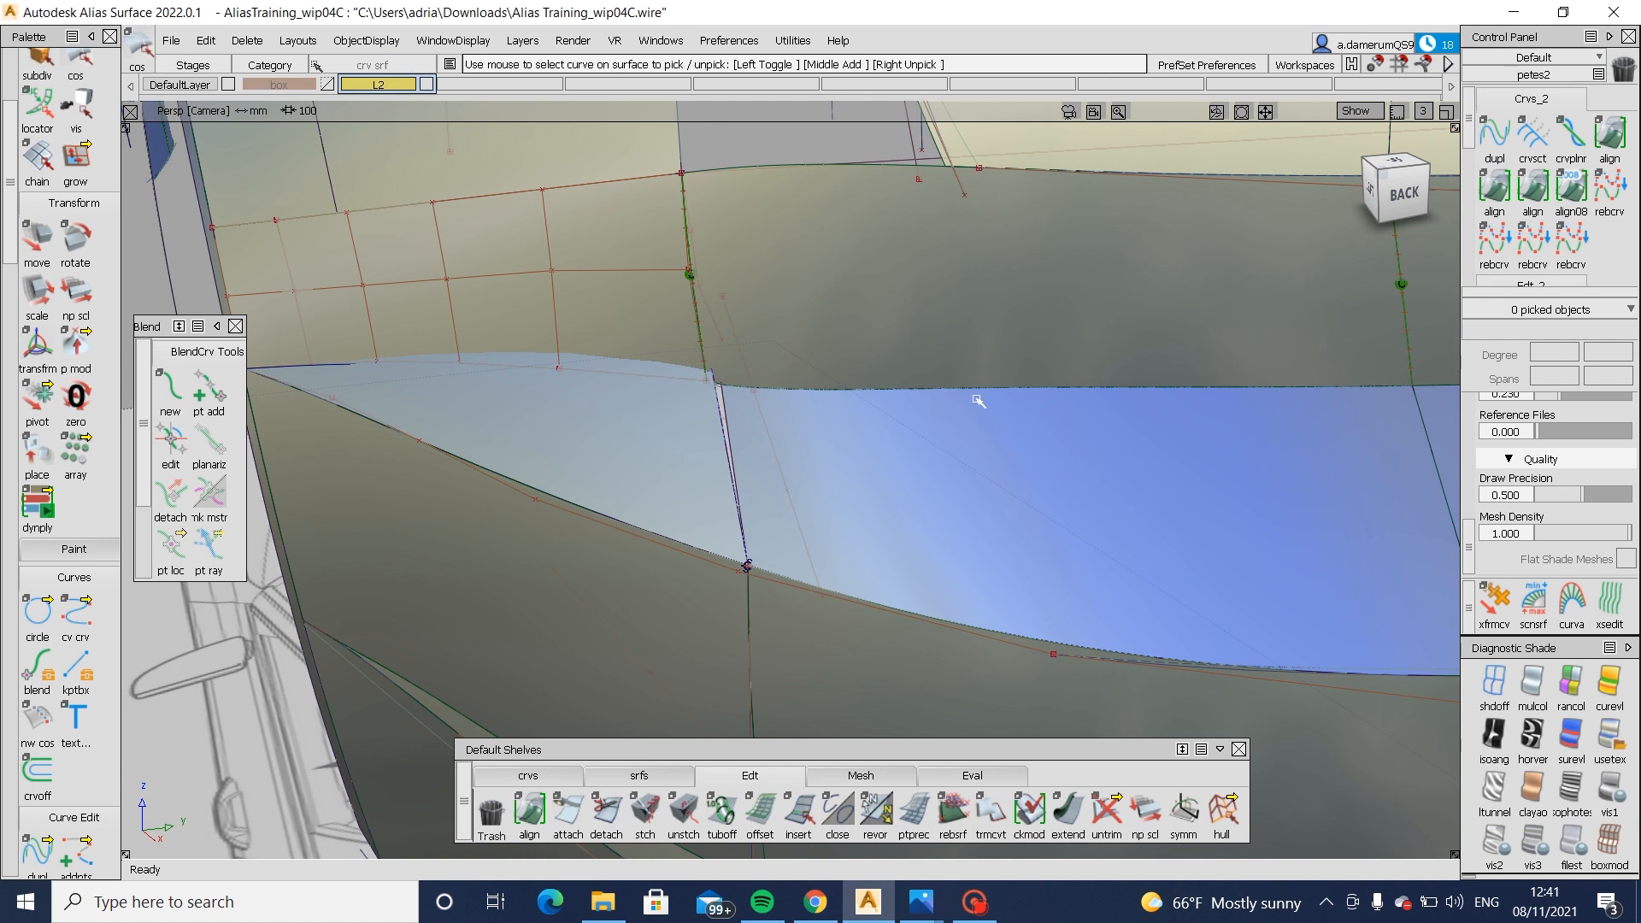
pyautogui.click(978, 400)
pyautogui.click(1097, 397)
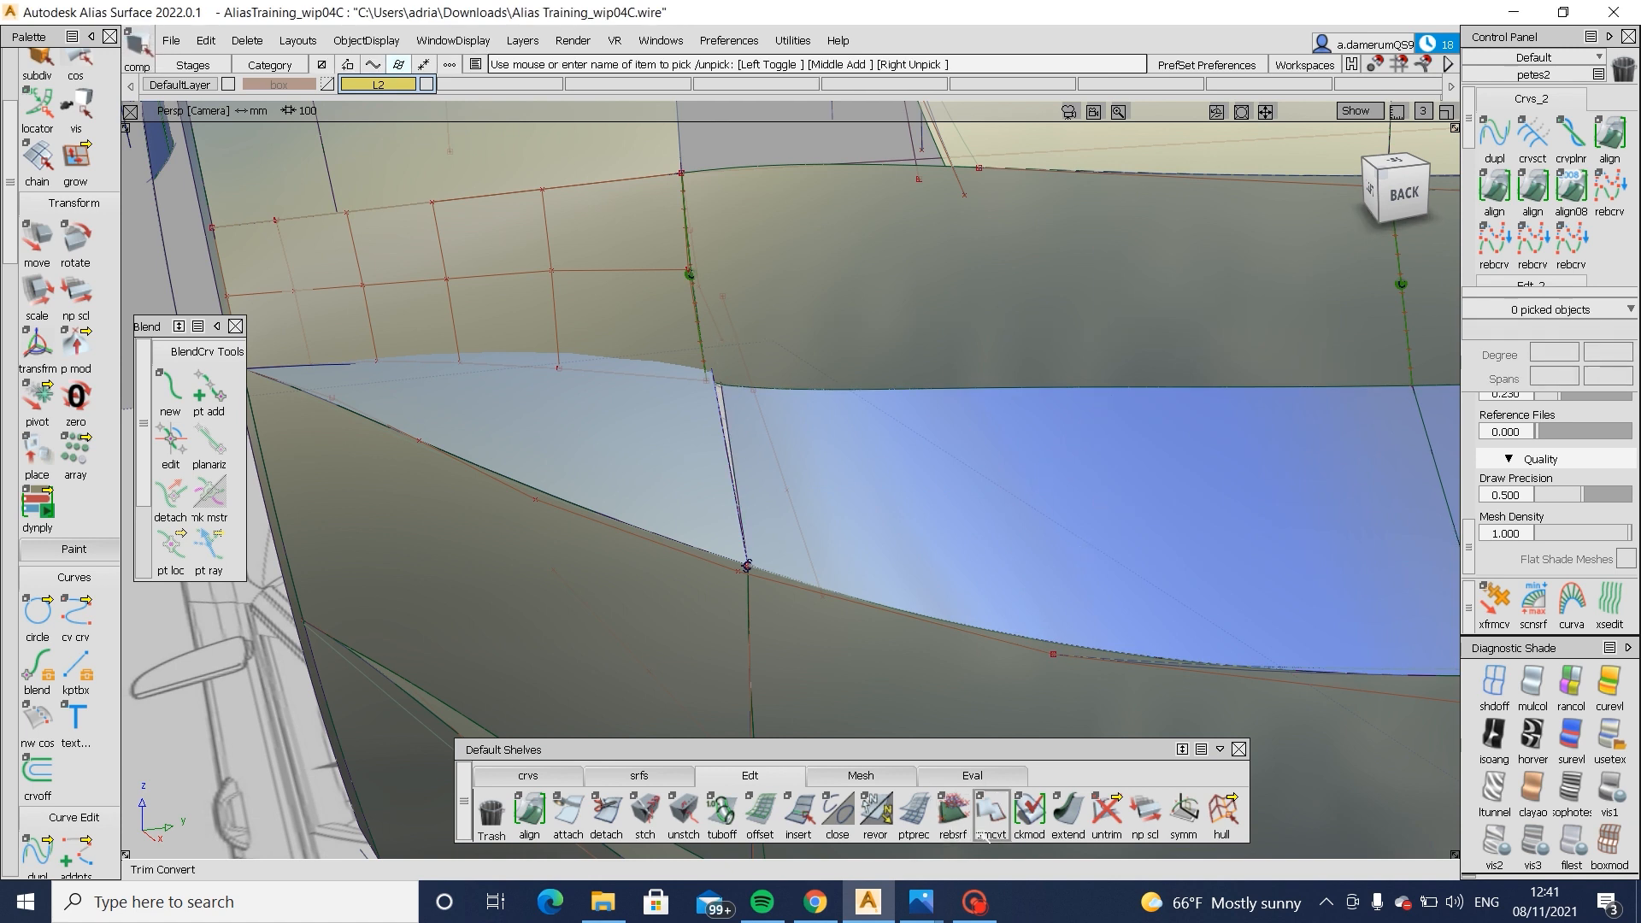
pyautogui.doubleClick(991, 811)
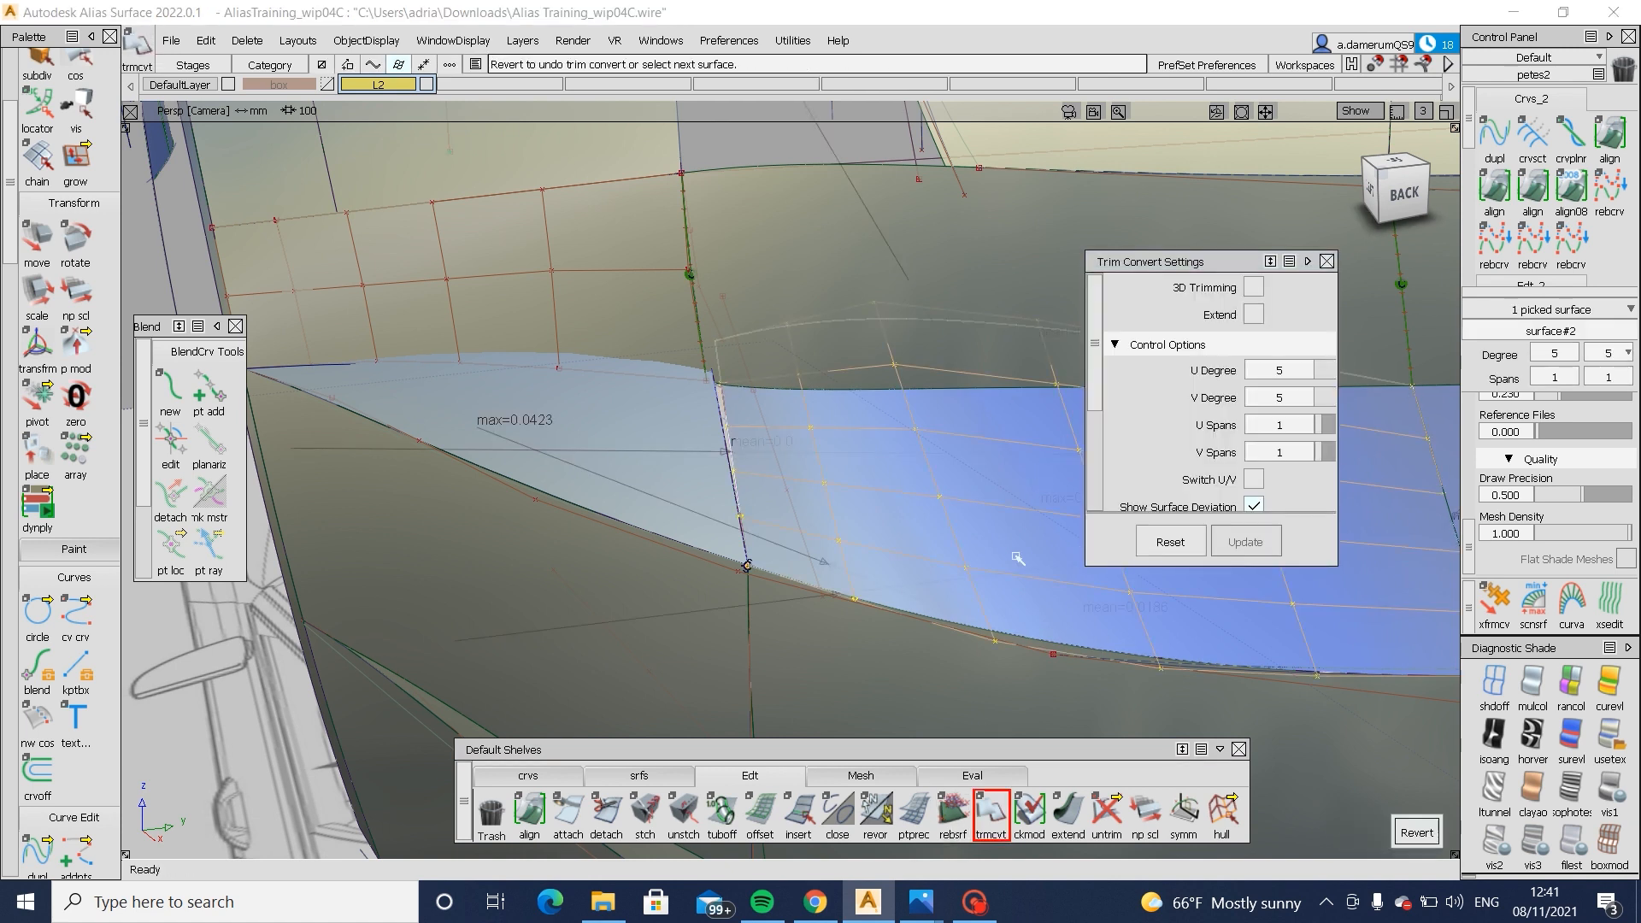
# - Align the converted shelf's seam edge to the small draft surface's trimmed edge with G2 continuity
pyautogui.doubleClick(1494, 186)
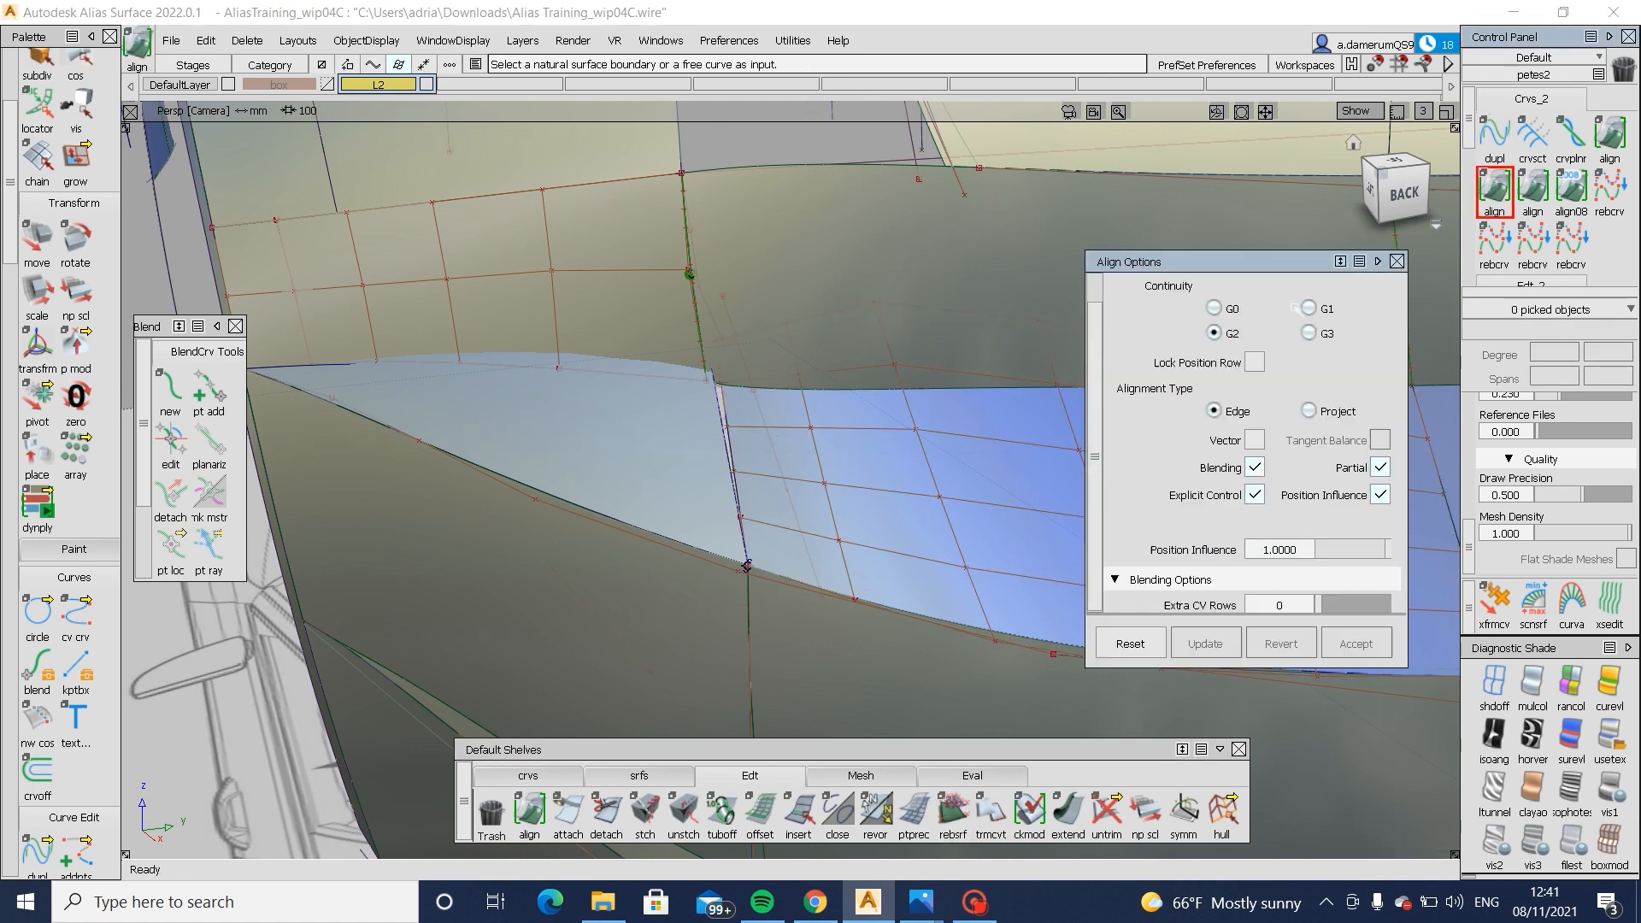
pyautogui.click(731, 463)
pyautogui.click(740, 479)
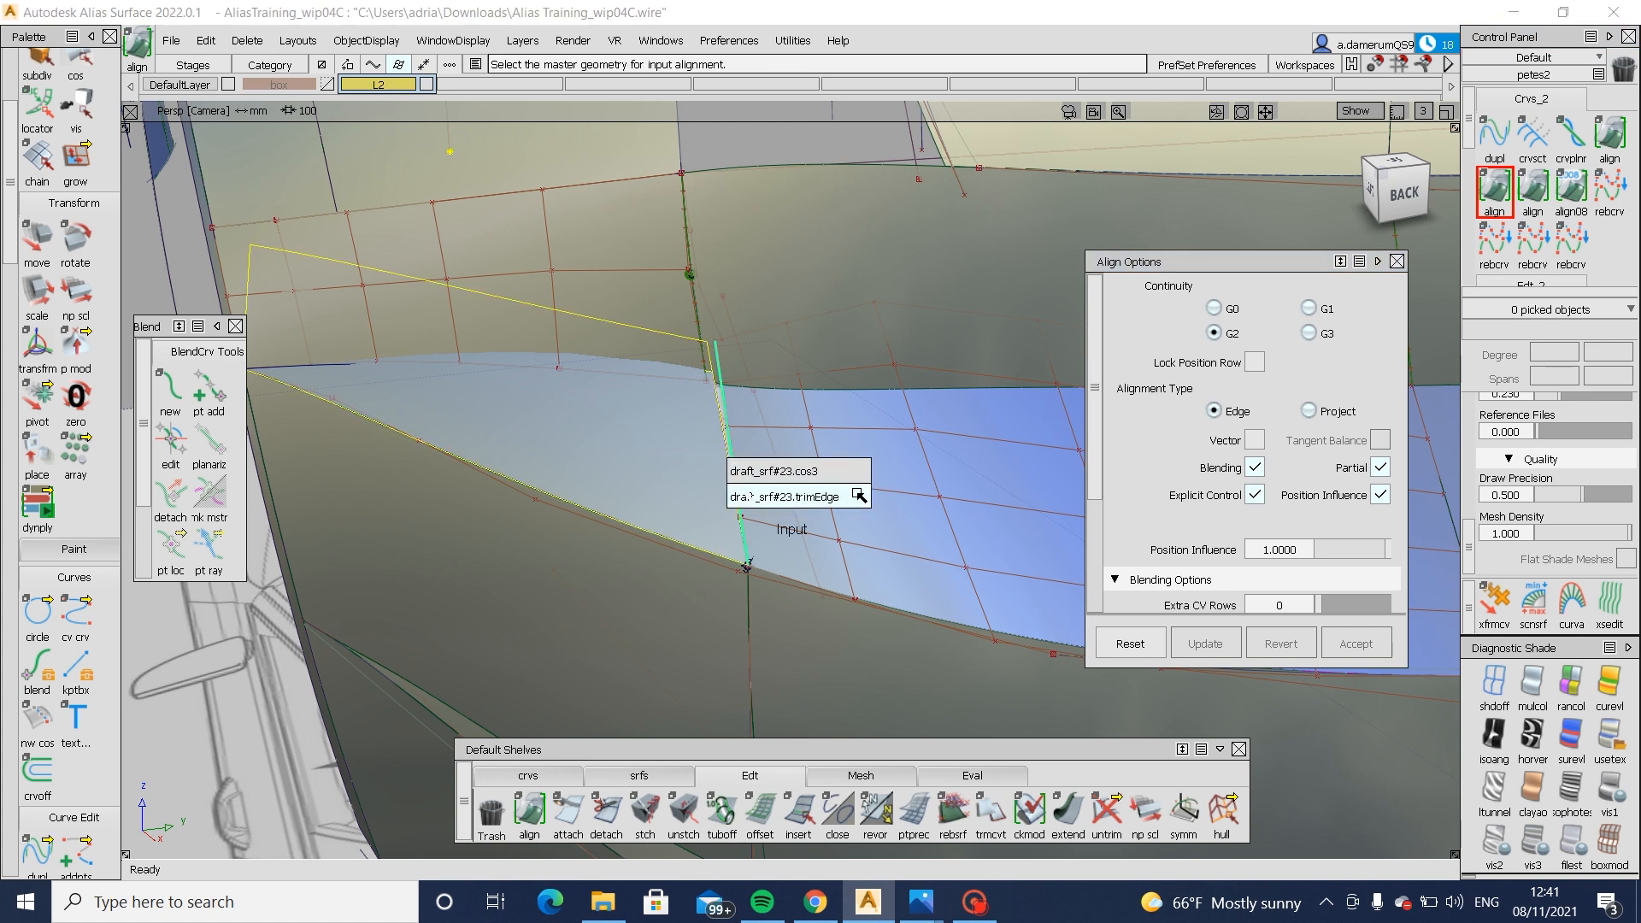
pyautogui.click(748, 493)
pyautogui.moveTo(676, 493)
pyautogui.keyDown('alt'); pyautogui.keyDown('shift'); pyautogui.mouseDown()
pyautogui.moveTo(780, 450)
pyautogui.moveTo(685, 479)
pyautogui.moveTo(710, 465)
pyautogui.moveTo(740, 496)
pyautogui.moveTo(861, 462)
pyautogui.mouseUp(); pyautogui.keyUp('shift'); pyautogui.keyUp('alt')
pyautogui.moveTo(864, 462)
pyautogui.keyDown('ctrl'); pyautogui.keyDown('shift'); pyautogui.mouseDown()
pyautogui.moveTo(761, 538)
pyautogui.moveTo(749, 495)
pyautogui.mouseUp(); pyautogui.keyUp('shift'); pyautogui.keyUp('ctrl')
pyautogui.click(868, 546)
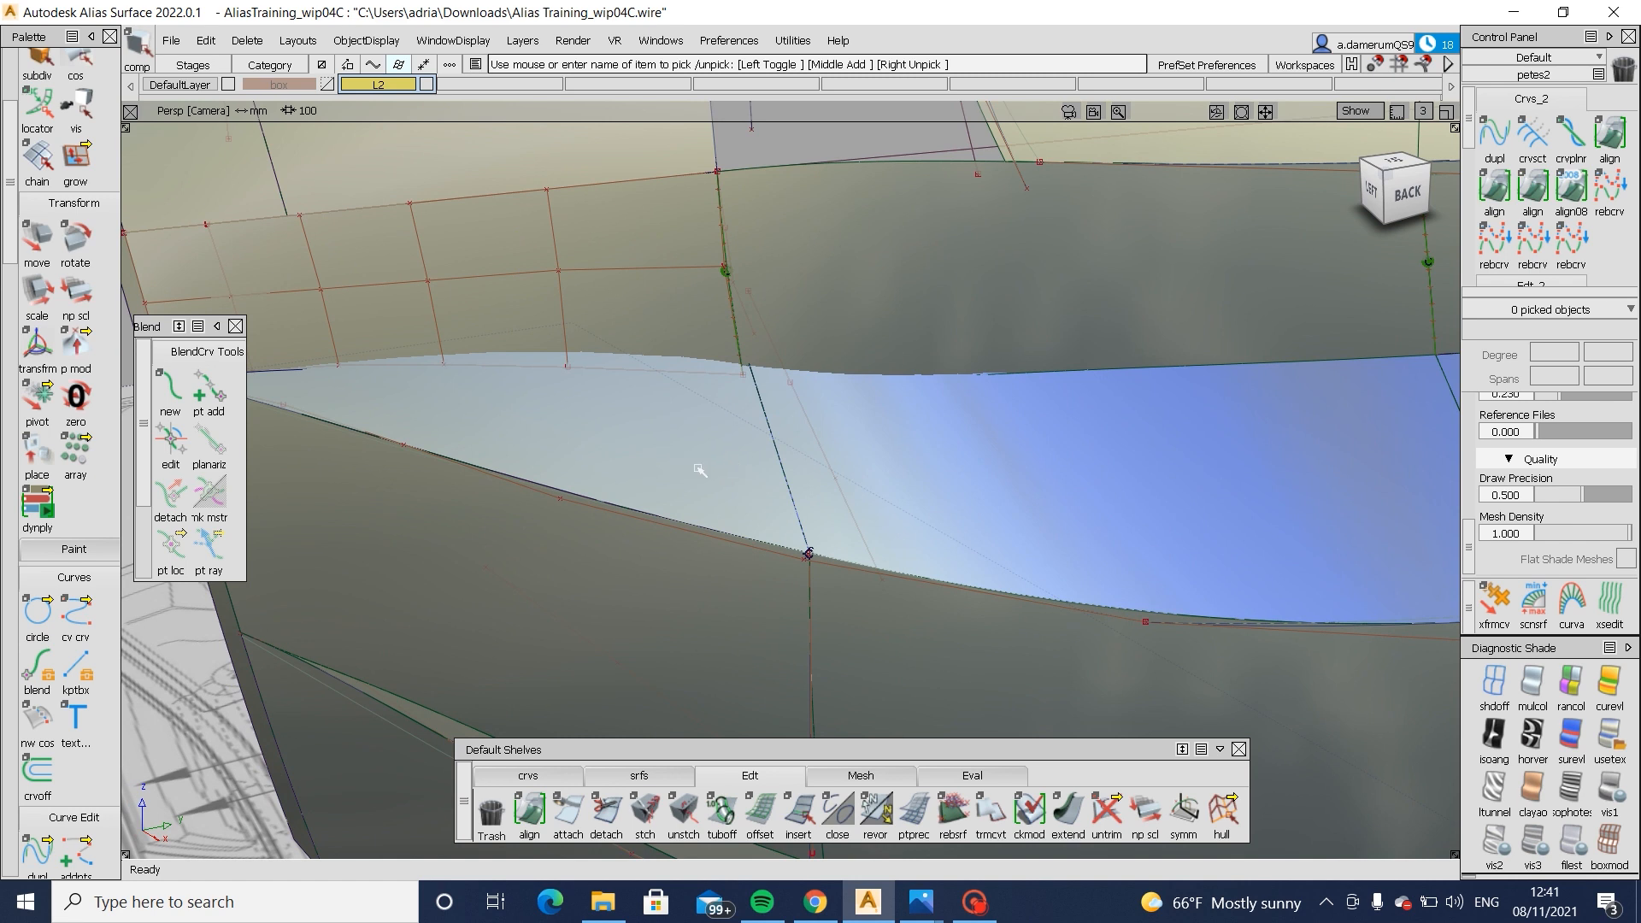
# - Examine the aligned shelf seam and show the CVs of the small draft surface
pyautogui.keyDown('alt'); pyautogui.keyDown('shift'); pyautogui.moveTo(696, 421); pyautogui.dragTo(868, 443); pyautogui.keyUp('shift'); pyautogui.keyUp('alt')
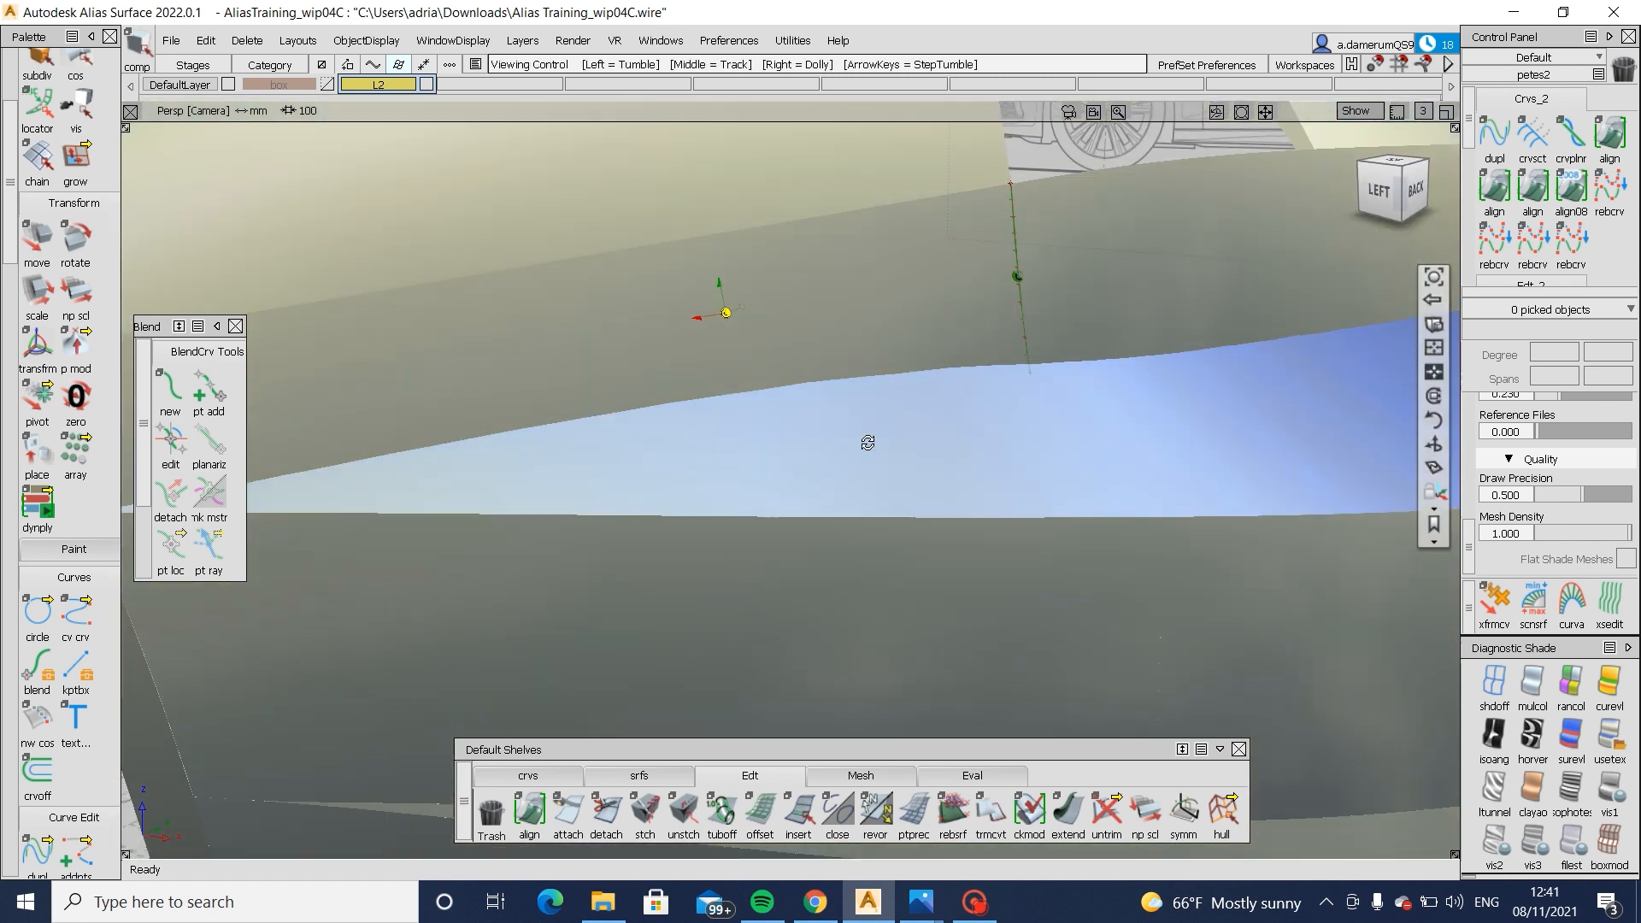
pyautogui.keyDown('alt'); pyautogui.keyDown('shift'); pyautogui.moveTo(740, 290); pyautogui.dragTo(623, 322, button='right'); pyautogui.keyUp('shift'); pyautogui.keyUp('alt')
pyautogui.keyDown('alt'); pyautogui.keyDown('shift'); pyautogui.moveTo(623, 323); pyautogui.dragTo(805, 339); pyautogui.keyUp('shift'); pyautogui.keyUp('alt')
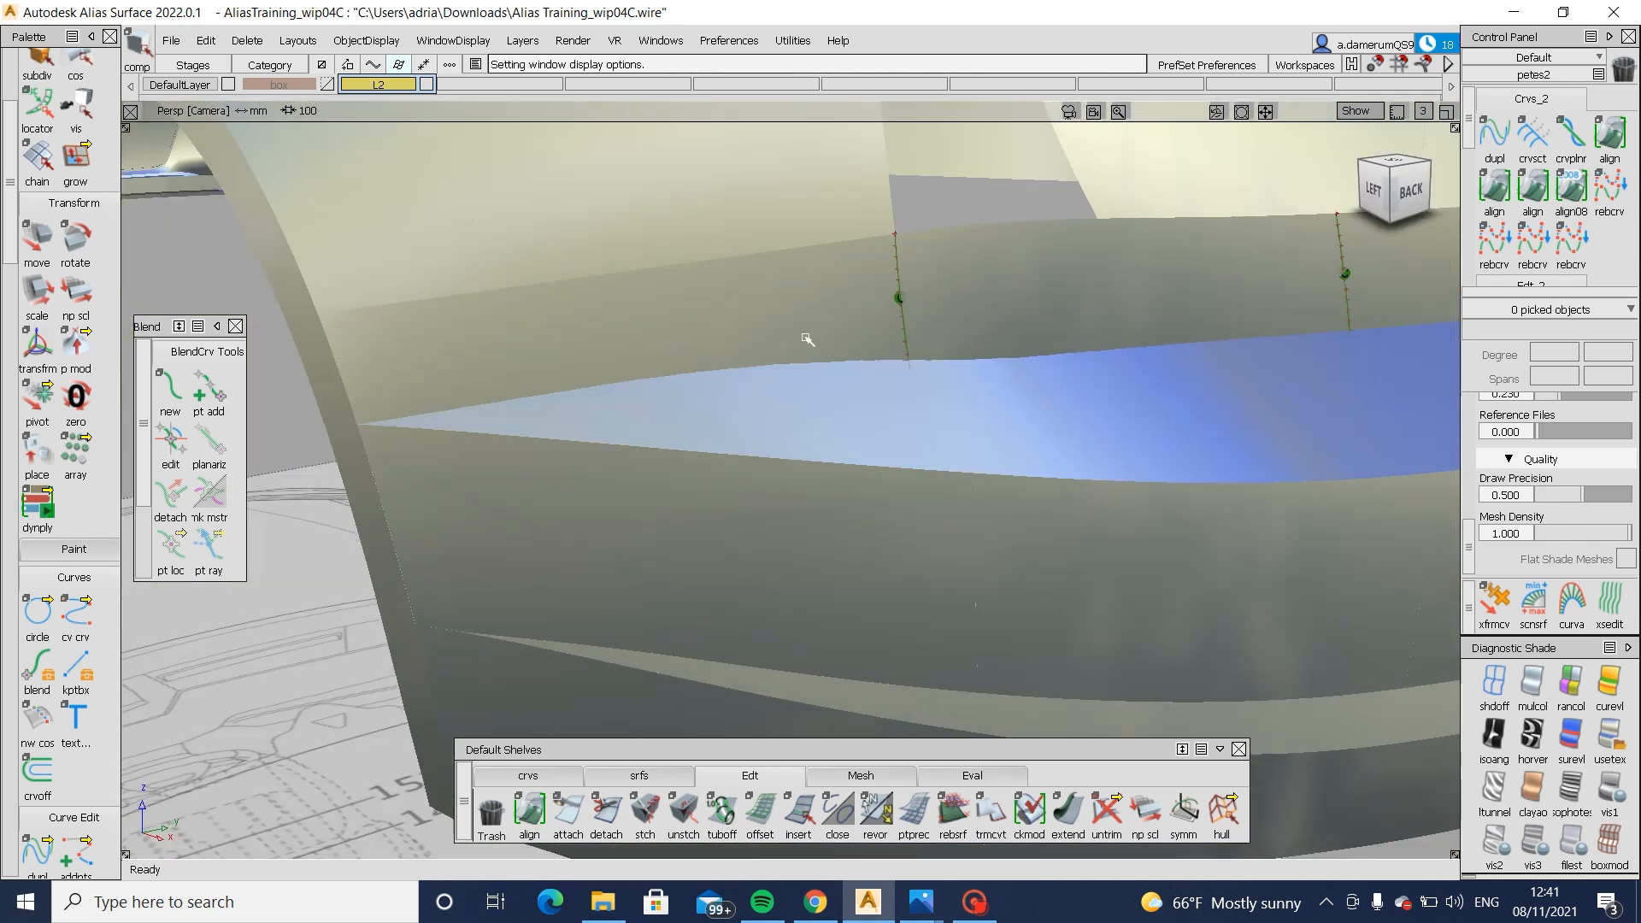
pyautogui.moveTo(887, 362)
pyautogui.keyDown('alt'); pyautogui.keyDown('shift'); pyautogui.mouseDown(button='right')
pyautogui.moveTo(957, 414)
pyautogui.moveTo(1026, 376)
pyautogui.mouseUp(button='right'); pyautogui.keyUp('shift'); pyautogui.keyUp('alt')
pyautogui.keyDown('ctrl'); pyautogui.keyDown('shift'); pyautogui.moveTo(1032, 340); pyautogui.dragTo(969, 380); pyautogui.keyUp('shift'); pyautogui.keyUp('ctrl')
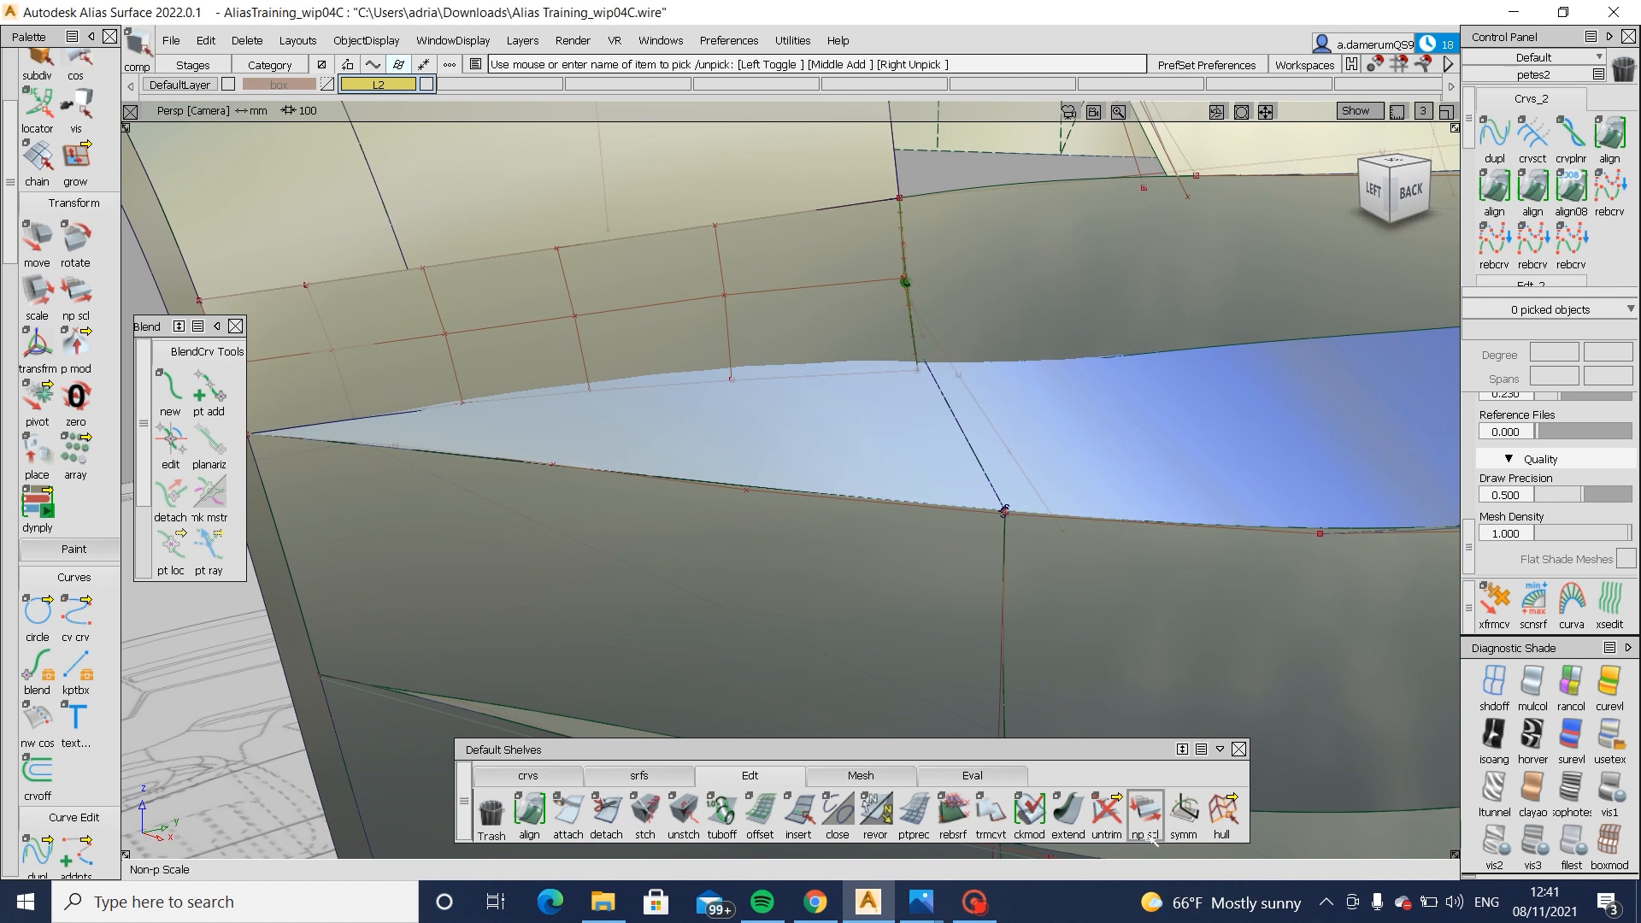
pyautogui.click(1222, 812)
pyautogui.click(796, 461)
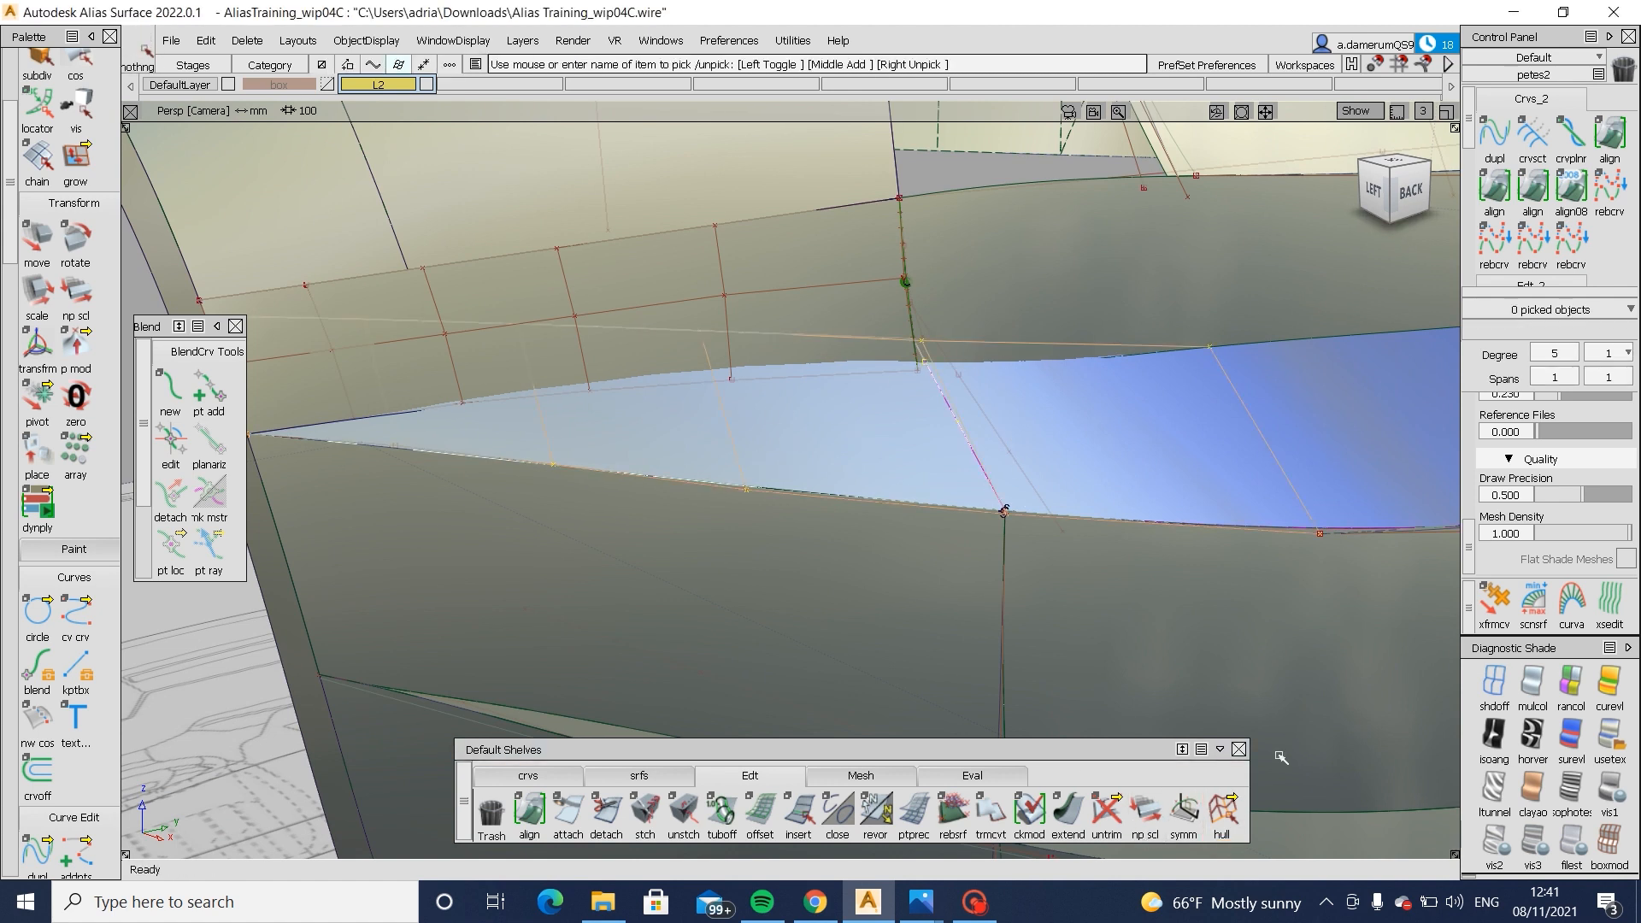
# - Pick two hulls across the middle of the small draft surface and move them about 0.33 mm along Y
pyautogui.click(1222, 812)
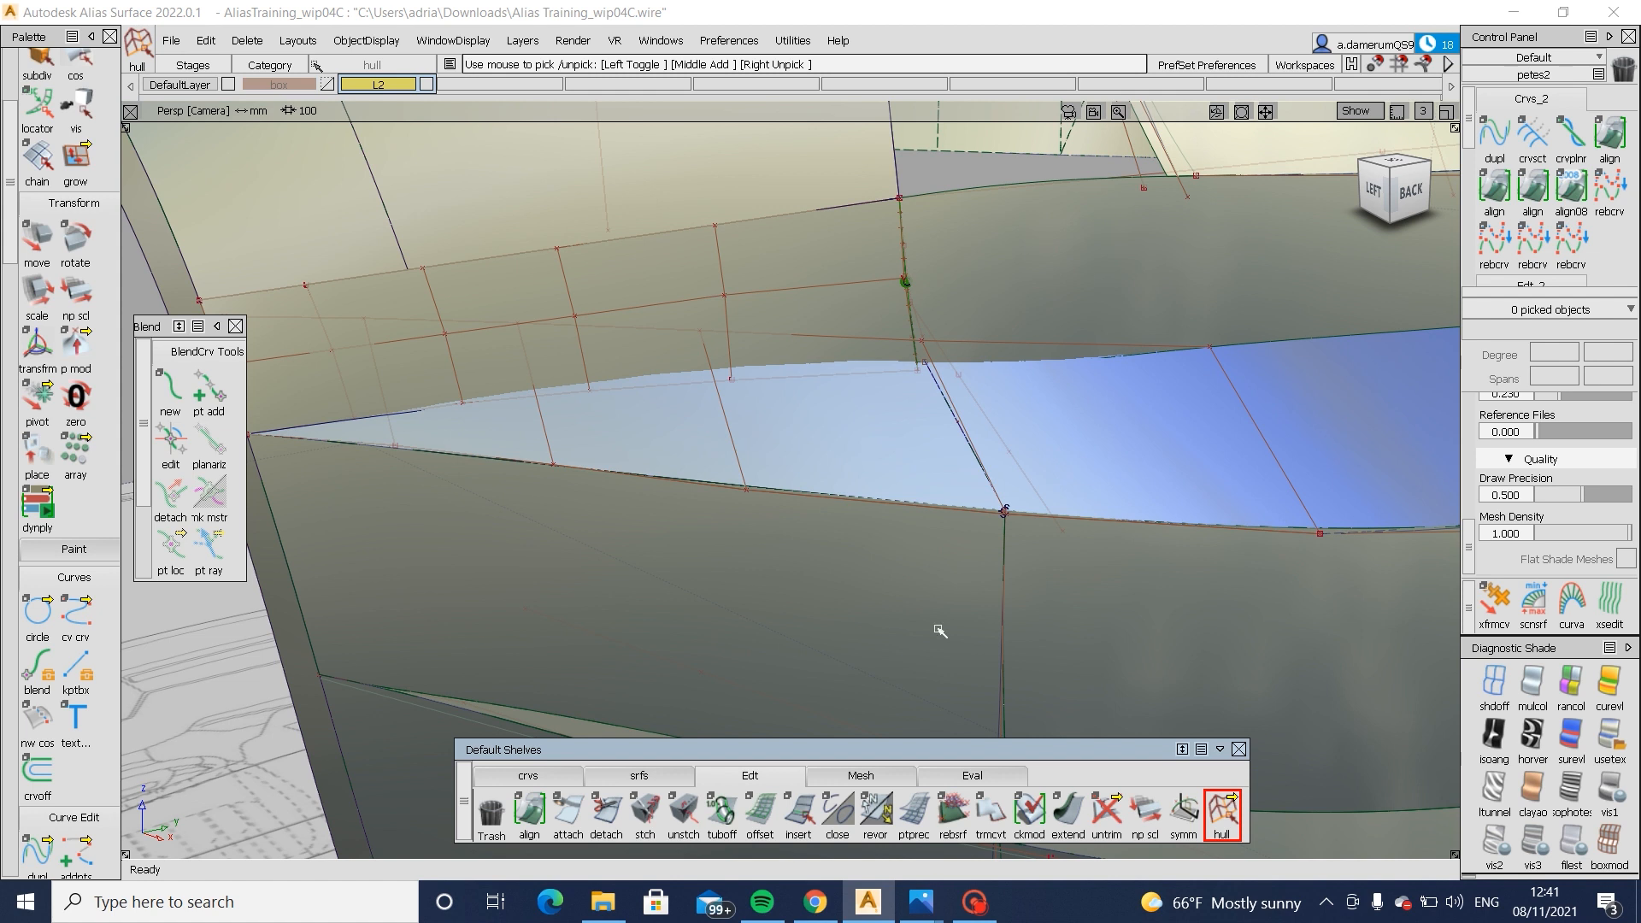
pyautogui.click(732, 433)
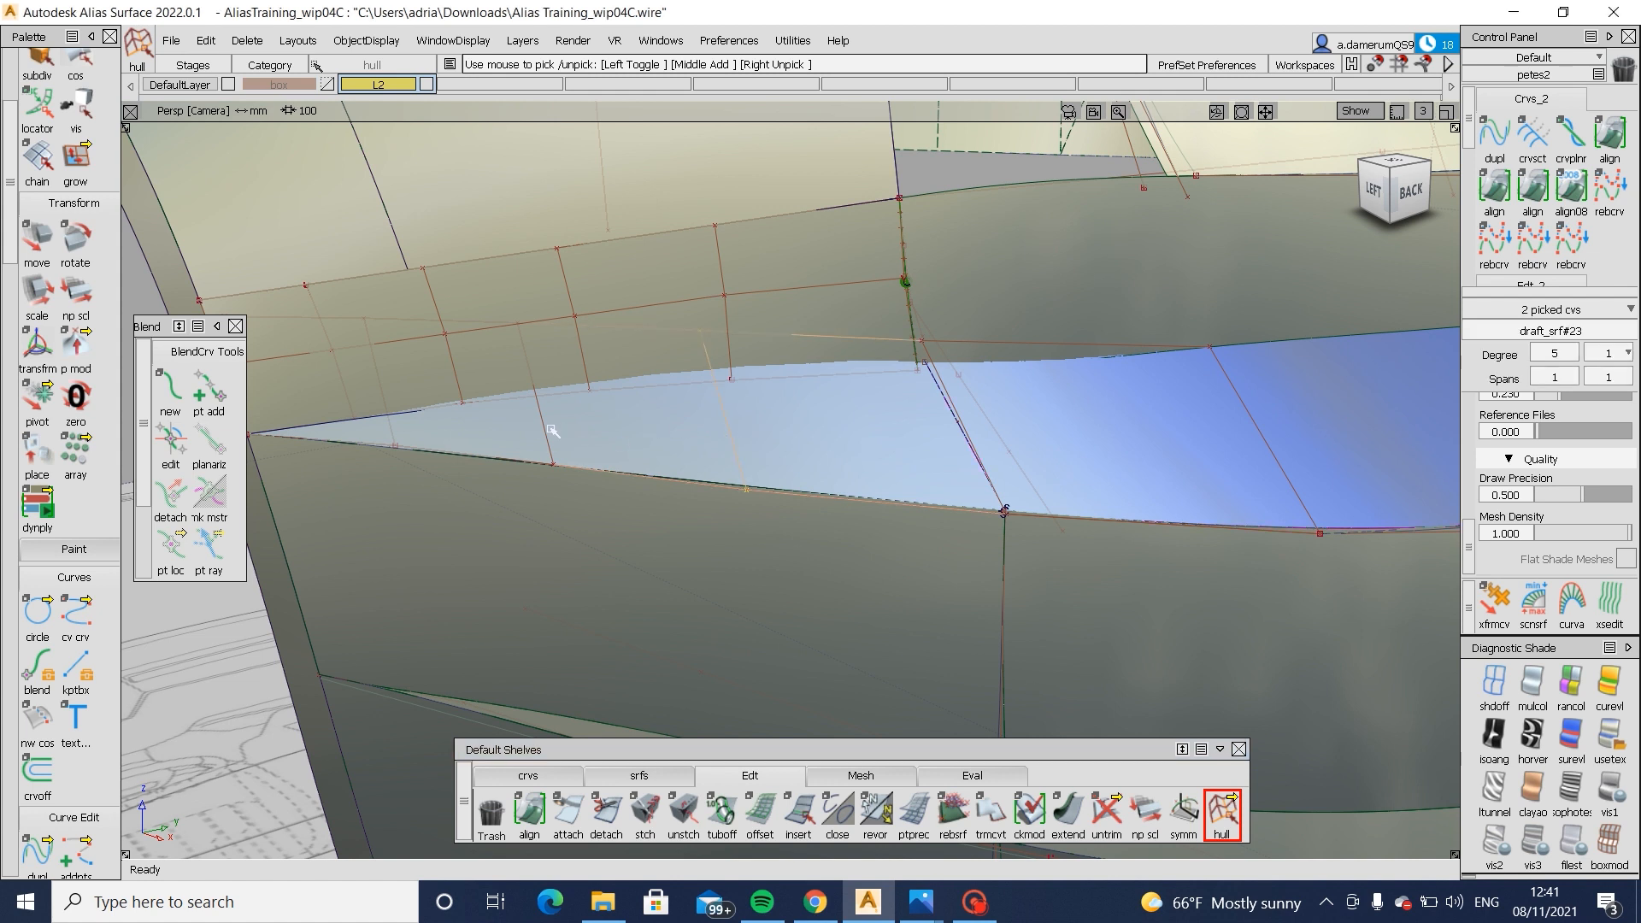
pyautogui.keyDown('ctrl'); pyautogui.keyDown('shift'); pyautogui.moveTo(625, 498); pyautogui.dragTo(619, 419, button='middle'); pyautogui.keyUp('shift'); pyautogui.keyUp('ctrl')
pyautogui.moveTo(620, 420); pyautogui.dragTo(628, 424, button='middle')
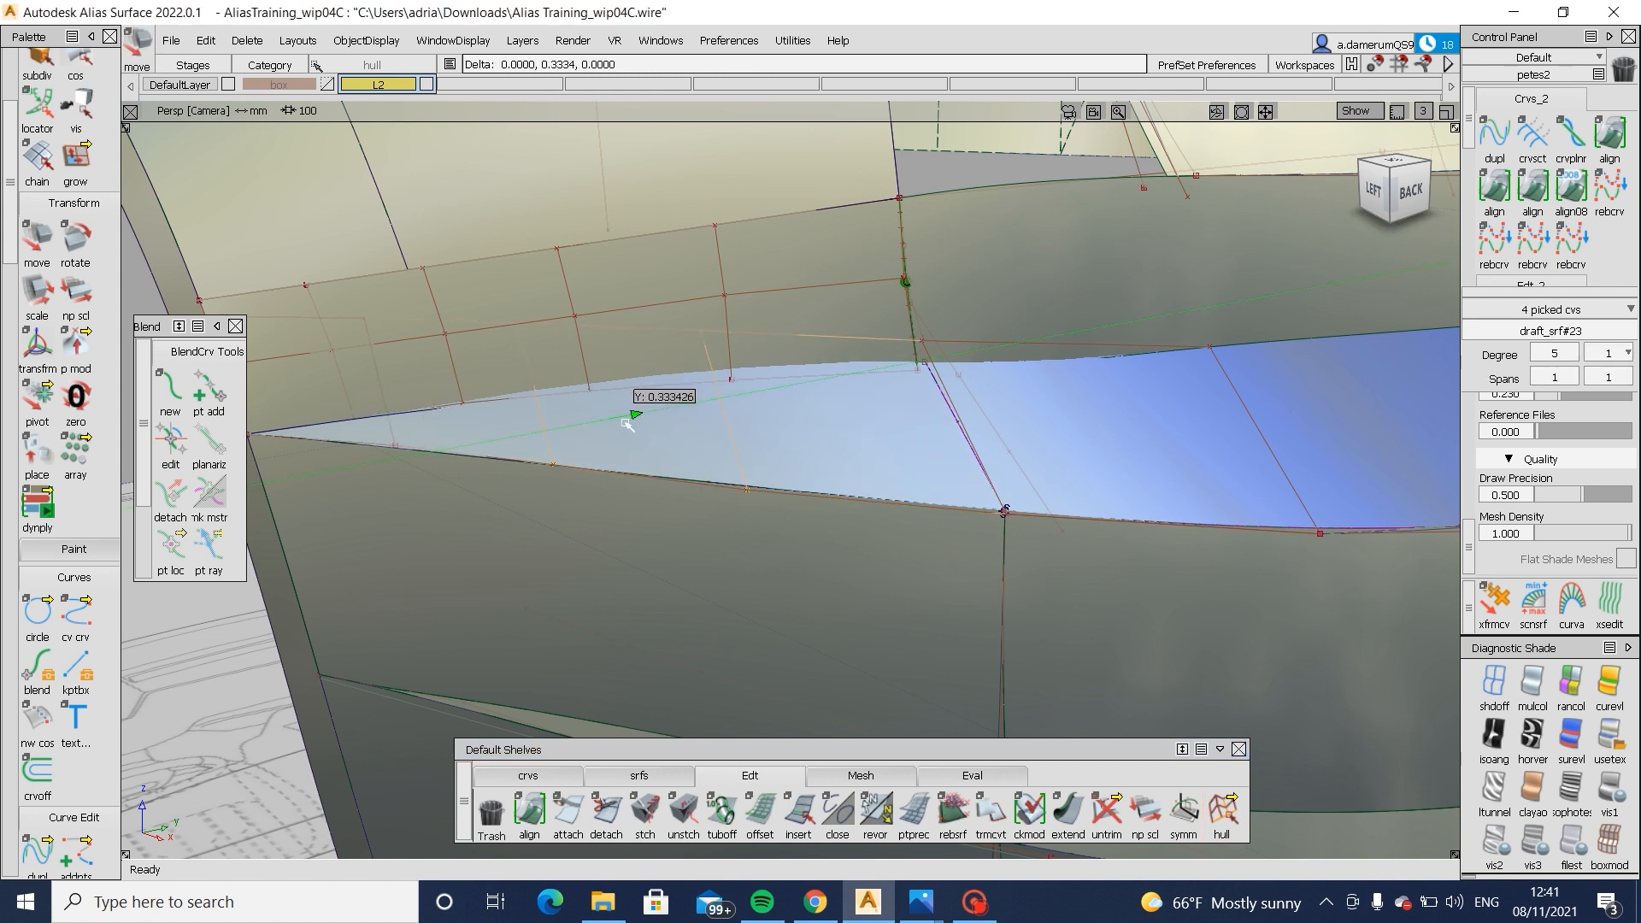
# - Show the CVs of the blue shelf, the side surface beneath it, and the narrow band and lower surfaces
pyautogui.keyDown('alt'); pyautogui.keyDown('shift'); pyautogui.moveTo(631, 428); pyautogui.dragTo(671, 598); pyautogui.keyUp('shift'); pyautogui.keyUp('alt')
pyautogui.moveTo(725, 463)
pyautogui.keyDown('alt'); pyautogui.keyDown('shift'); pyautogui.mouseDown()
pyautogui.moveTo(872, 370)
pyautogui.moveTo(1274, 337)
pyautogui.moveTo(1068, 435)
pyautogui.moveTo(879, 359)
pyautogui.moveTo(805, 267)
pyautogui.moveTo(739, 231)
pyautogui.moveTo(716, 517)
pyautogui.moveTo(487, 677)
pyautogui.moveTo(544, 692)
pyautogui.moveTo(833, 513)
pyautogui.moveTo(868, 513)
pyautogui.moveTo(941, 557)
pyautogui.mouseUp(); pyautogui.keyUp('shift'); pyautogui.keyUp('alt')
pyautogui.click(1068, 436)
pyautogui.click(656, 554)
pyautogui.keyDown('ctrl'); pyautogui.keyDown('shift'); pyautogui.moveTo(942, 558); pyautogui.dragTo(942, 381); pyautogui.keyUp('shift'); pyautogui.keyUp('ctrl')
pyautogui.click(836, 507)
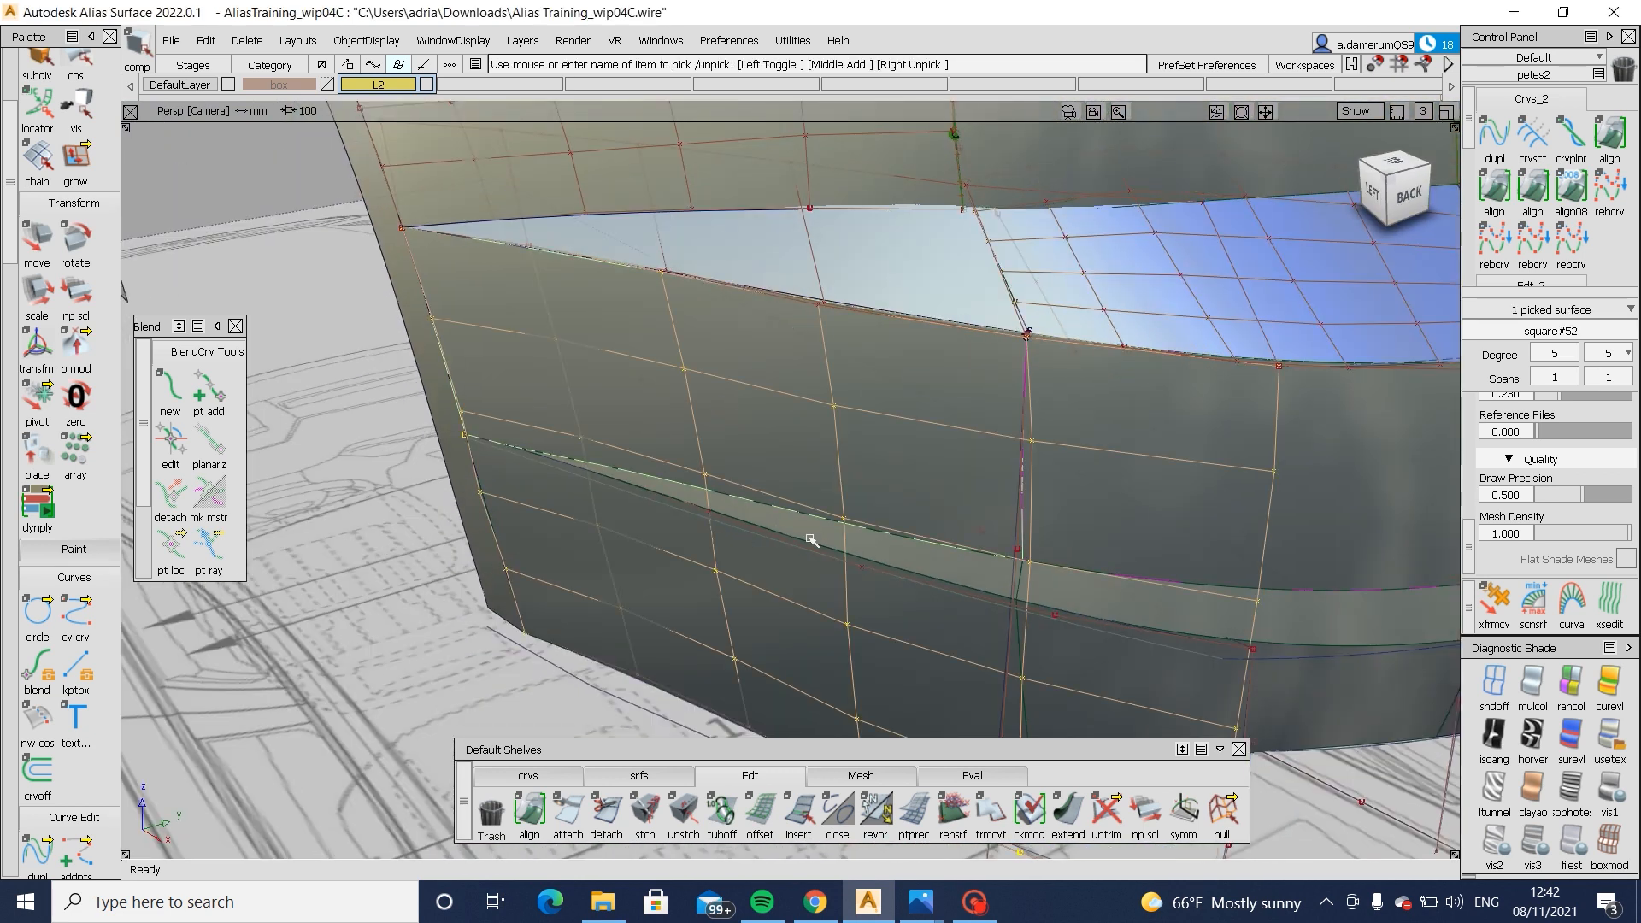
pyautogui.keyDown('shift'); pyautogui.click(840, 545); pyautogui.keyUp('shift')
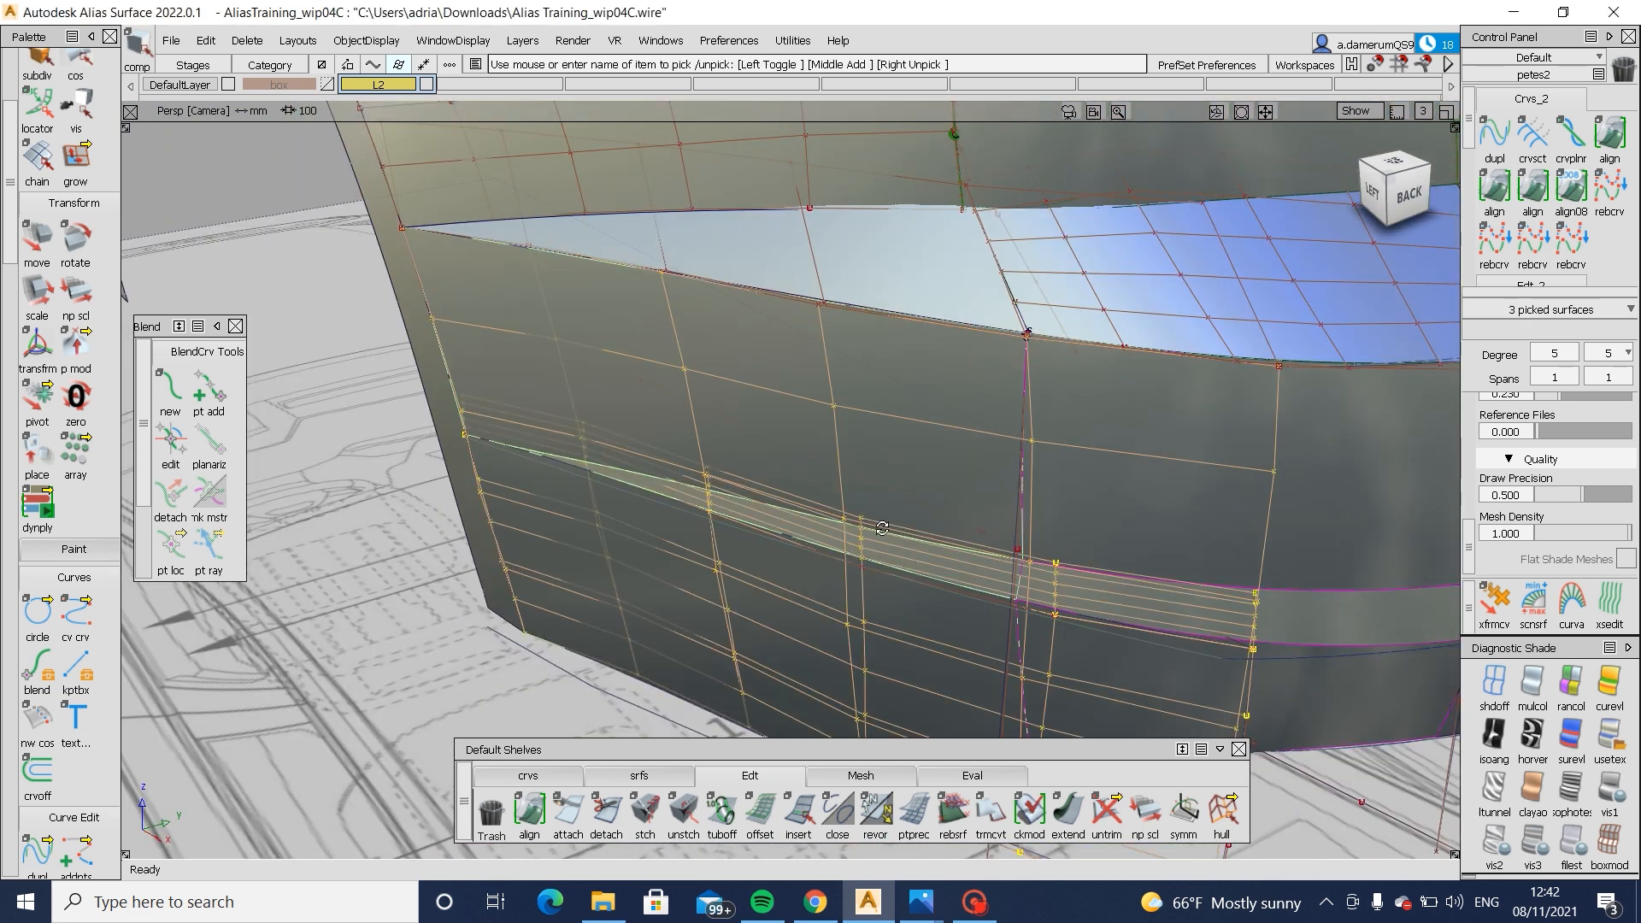
pyautogui.keyDown('alt'); pyautogui.keyDown('shift'); pyautogui.moveTo(882, 528); pyautogui.dragTo(719, 512); pyautogui.keyUp('shift'); pyautogui.keyUp('alt')
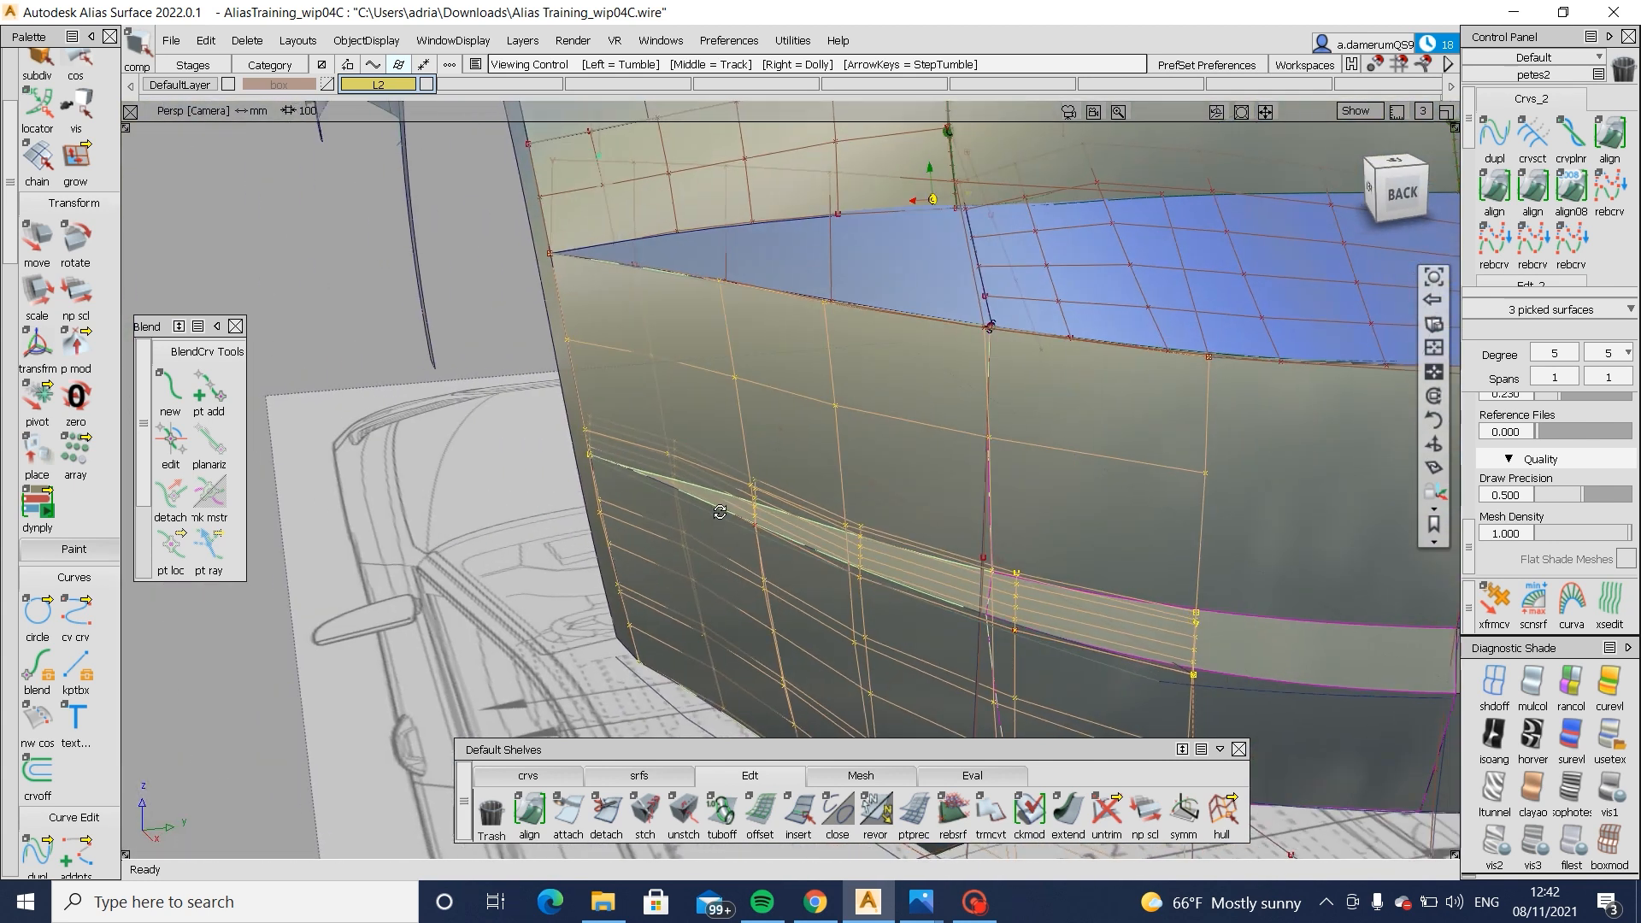
# - Compare the CV rows of the shelf, side and band surfaces across the corner seam, toggling the control display
pyautogui.keyDown('alt'); pyautogui.keyDown('shift'); pyautogui.moveTo(630, 272); pyautogui.dragTo(791, 316); pyautogui.keyUp('shift'); pyautogui.keyUp('alt')
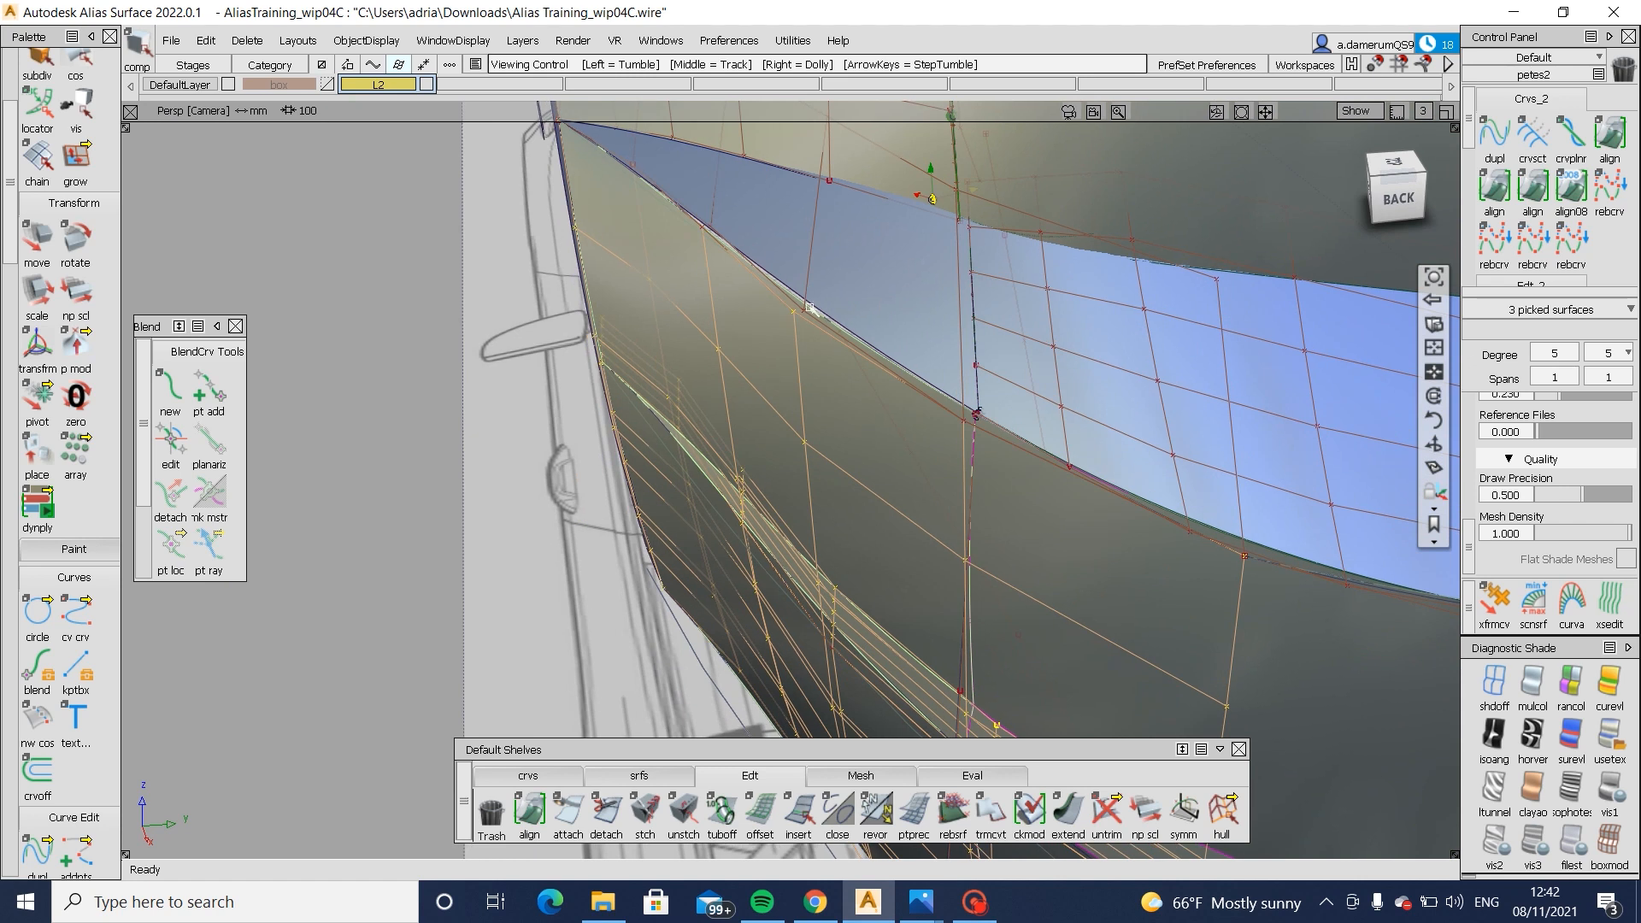
pyautogui.keyDown('alt'); pyautogui.keyDown('shift'); pyautogui.moveTo(837, 388); pyautogui.dragTo(998, 437); pyautogui.keyUp('shift'); pyautogui.keyUp('alt')
pyautogui.keyDown('ctrl'); pyautogui.keyDown('shift'); pyautogui.moveTo(998, 369); pyautogui.dragTo(982, 248); pyautogui.keyUp('shift'); pyautogui.keyUp('ctrl')
pyautogui.keyDown('alt'); pyautogui.keyDown('shift'); pyautogui.moveTo(937, 293); pyautogui.dragTo(1033, 228, button='right'); pyautogui.keyUp('shift'); pyautogui.keyUp('alt')
pyautogui.hotkey('ctrl', 'm')
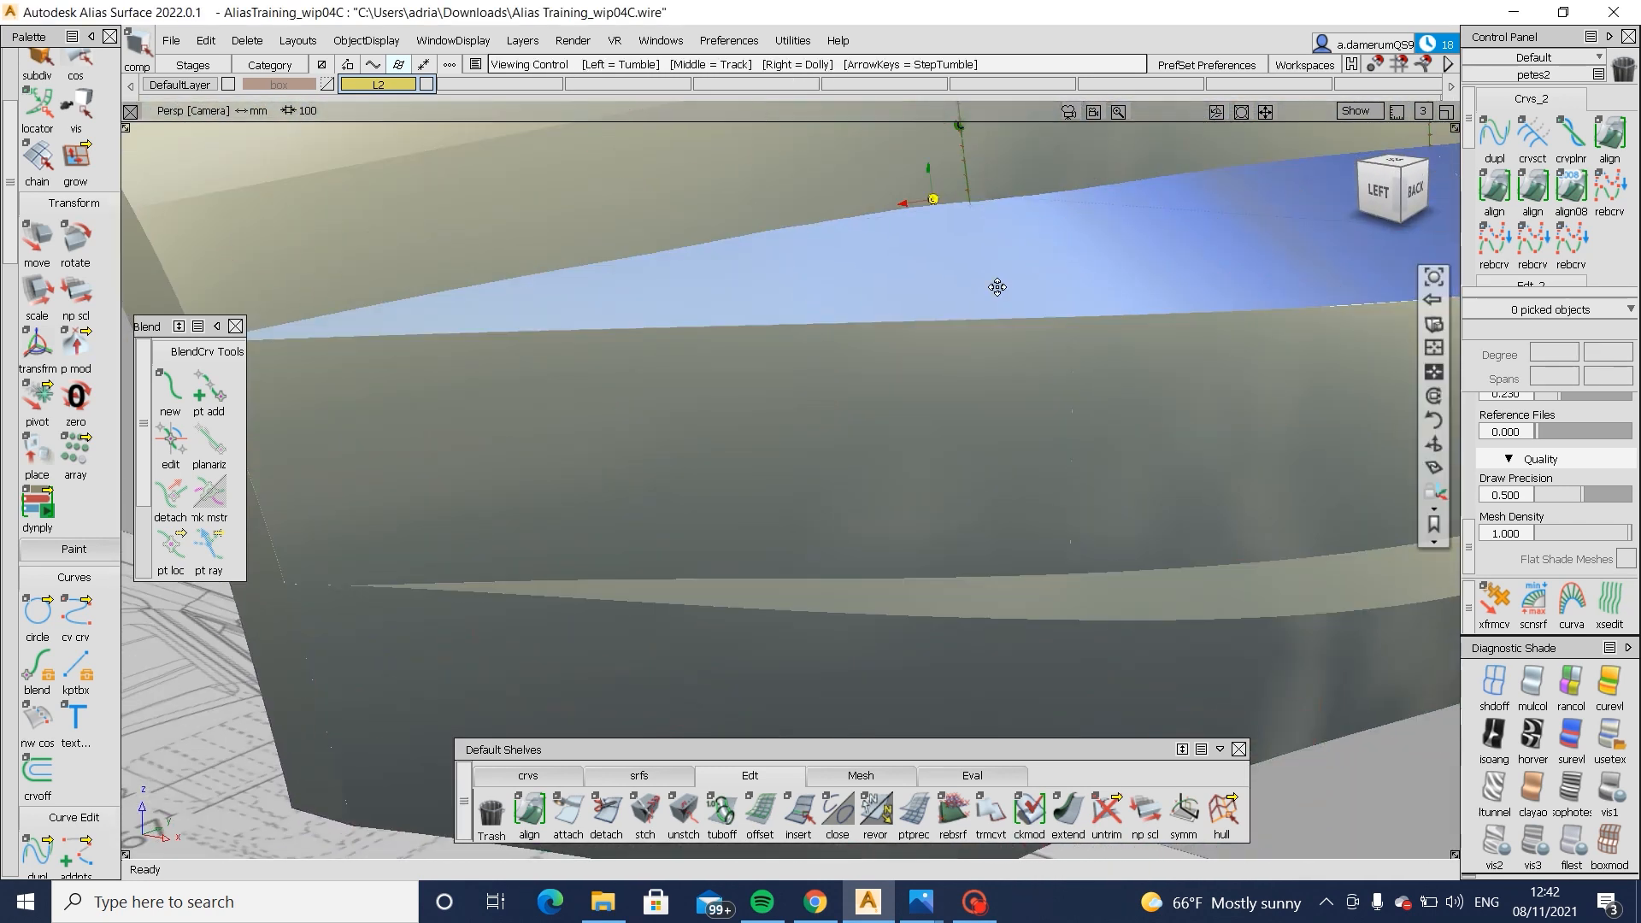
pyautogui.keyDown('alt'); pyautogui.keyDown('shift'); pyautogui.moveTo(996, 285); pyautogui.dragTo(949, 384, button='middle'); pyautogui.keyUp('shift'); pyautogui.keyUp('alt')
pyautogui.keyDown('alt'); pyautogui.keyDown('shift'); pyautogui.moveTo(949, 385); pyautogui.dragTo(1029, 468, button='right'); pyautogui.keyUp('shift'); pyautogui.keyUp('alt')
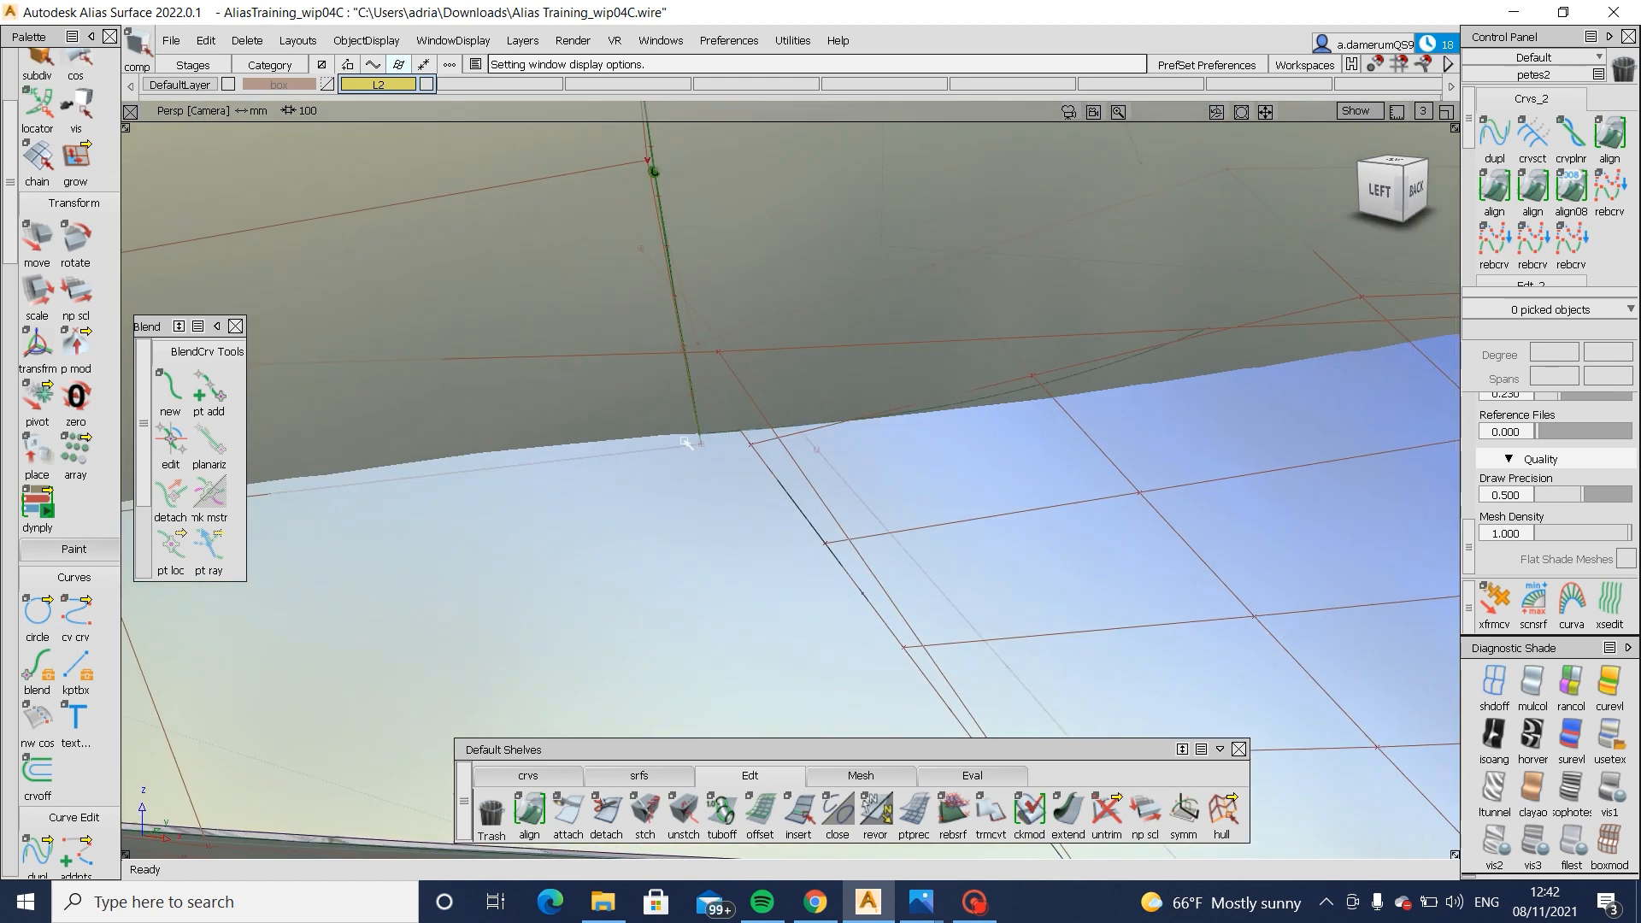
# - Pick the CV on the upper side surface's lower edge and examine the shelf shading with the control display off
pyautogui.keyDown('ctrl'); pyautogui.keyDown('shift'); pyautogui.moveTo(689, 439); pyautogui.dragTo(641, 538); pyautogui.keyUp('shift'); pyautogui.keyUp('ctrl')
pyautogui.keyDown('ctrl'); pyautogui.keyDown('shift'); pyautogui.moveTo(641, 538); pyautogui.dragTo(676, 504, button='middle'); pyautogui.keyUp('shift'); pyautogui.keyUp('ctrl')
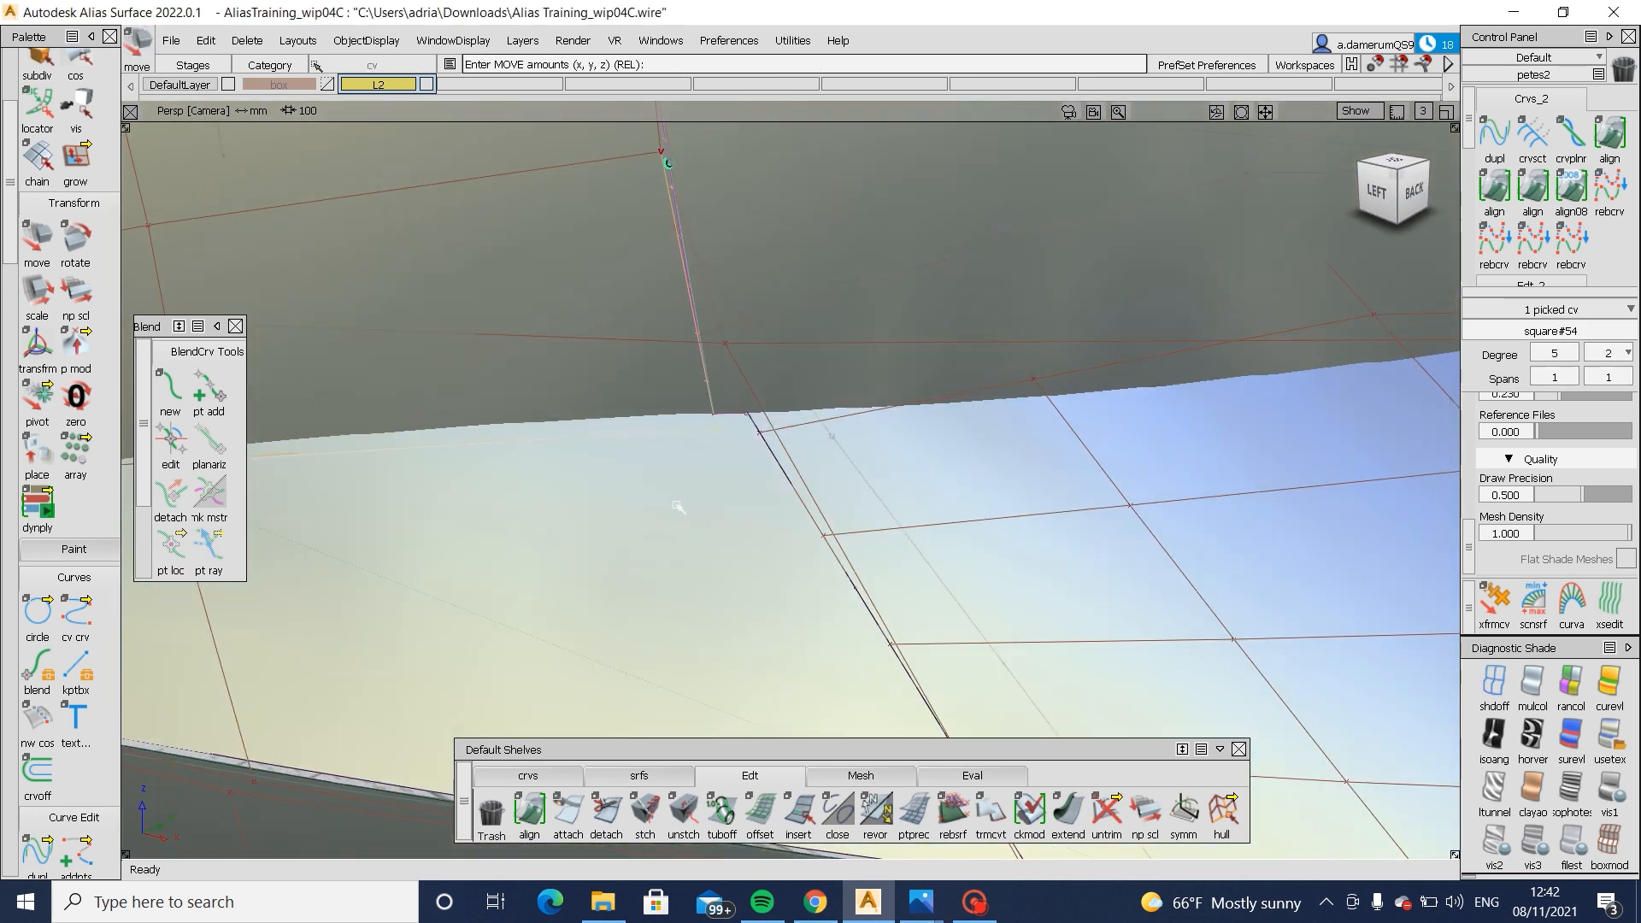
pyautogui.keyDown('alt'); pyautogui.keyDown('shift'); pyautogui.moveTo(683, 508); pyautogui.dragTo(619, 544); pyautogui.keyUp('shift'); pyautogui.keyUp('alt')
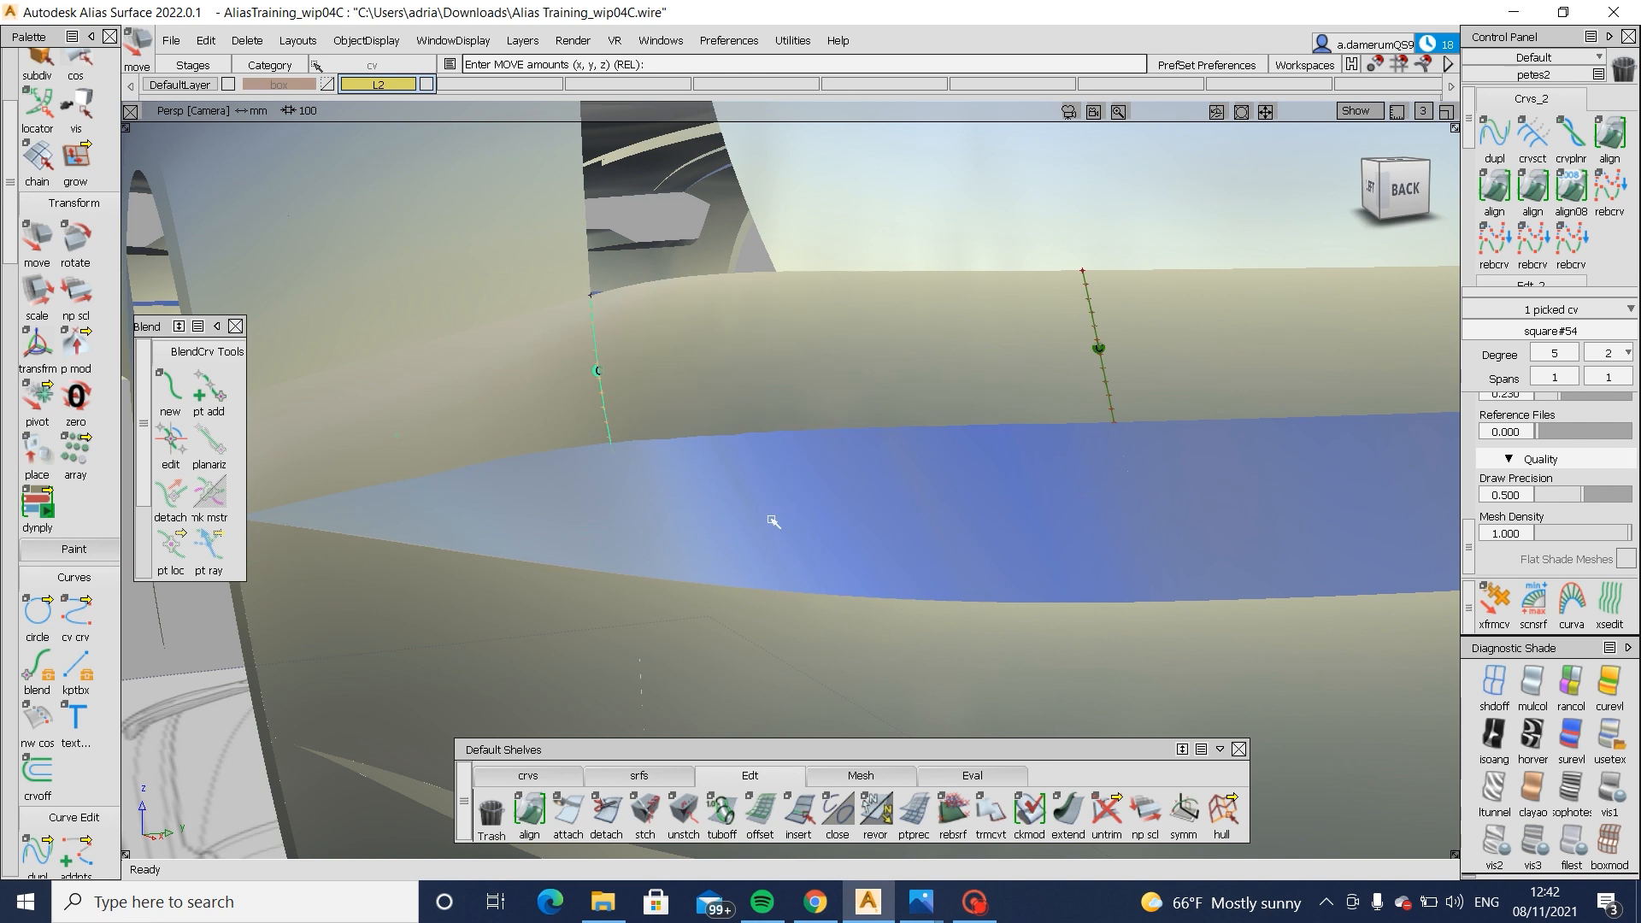
pyautogui.hotkey('alt', 't')
pyautogui.keyDown('ctrl'); pyautogui.keyDown('shift'); pyautogui.moveTo(683, 475); pyautogui.dragTo(556, 465); pyautogui.keyUp('shift'); pyautogui.keyUp('ctrl')
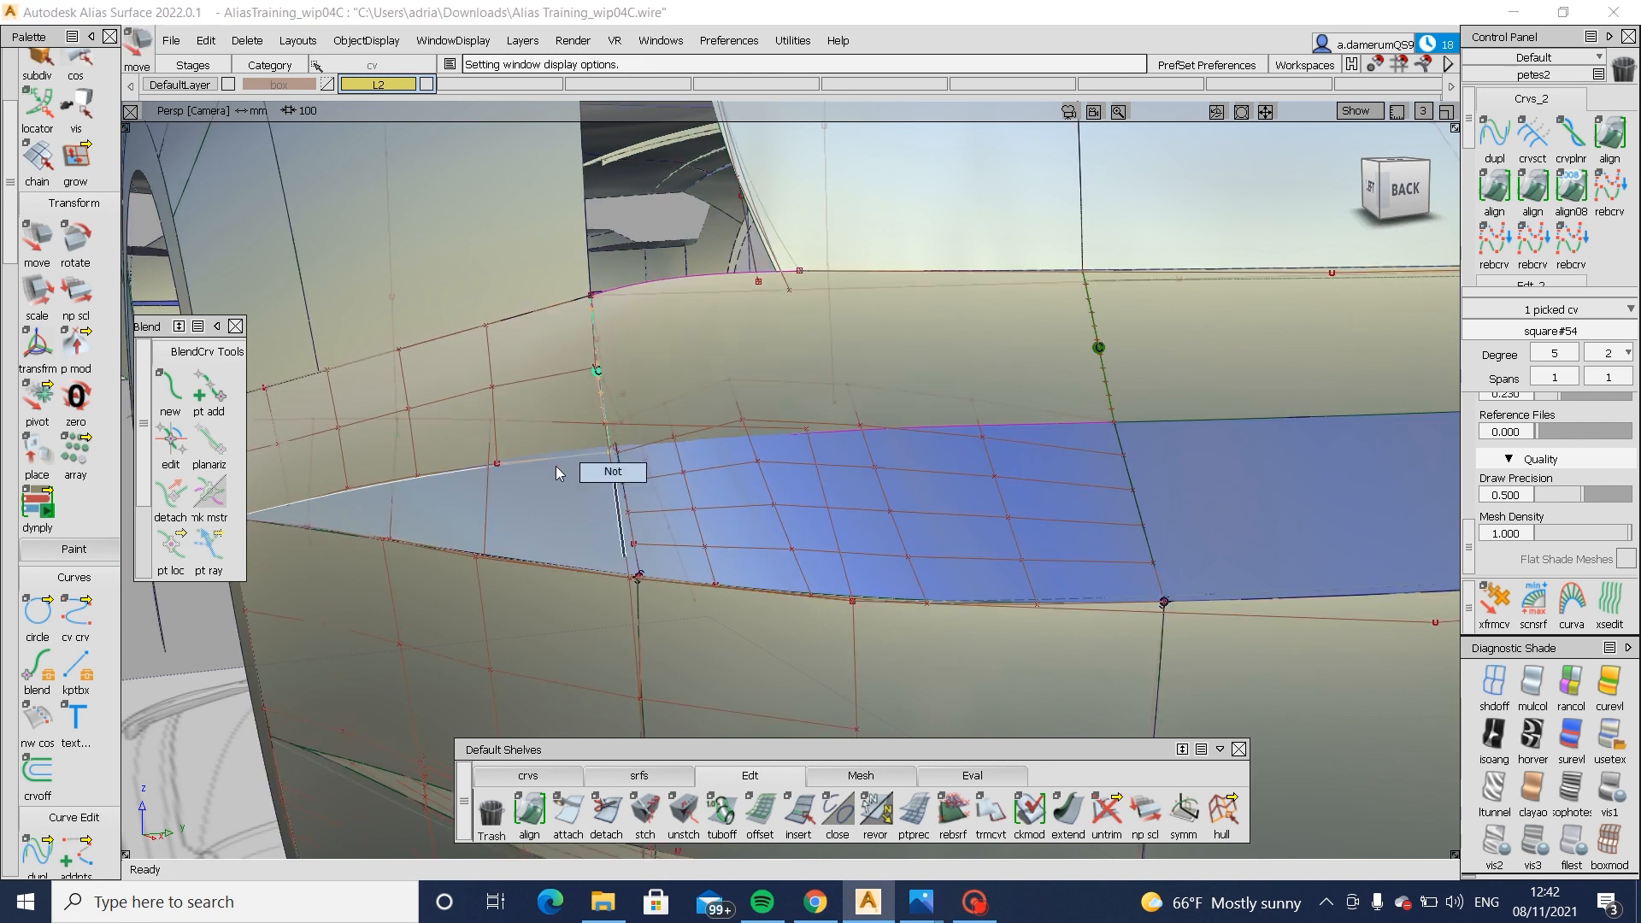
# - Pick the converted blue shelf surface and hide its CVs
pyautogui.keyDown('alt'); pyautogui.keyDown('shift'); pyautogui.moveTo(492, 462); pyautogui.dragTo(605, 483, button='right'); pyautogui.keyUp('shift'); pyautogui.keyUp('alt')
pyautogui.keyDown('ctrl'); pyautogui.keyDown('shift'); pyautogui.moveTo(604, 484); pyautogui.dragTo(726, 504); pyautogui.keyUp('shift'); pyautogui.keyUp('ctrl')
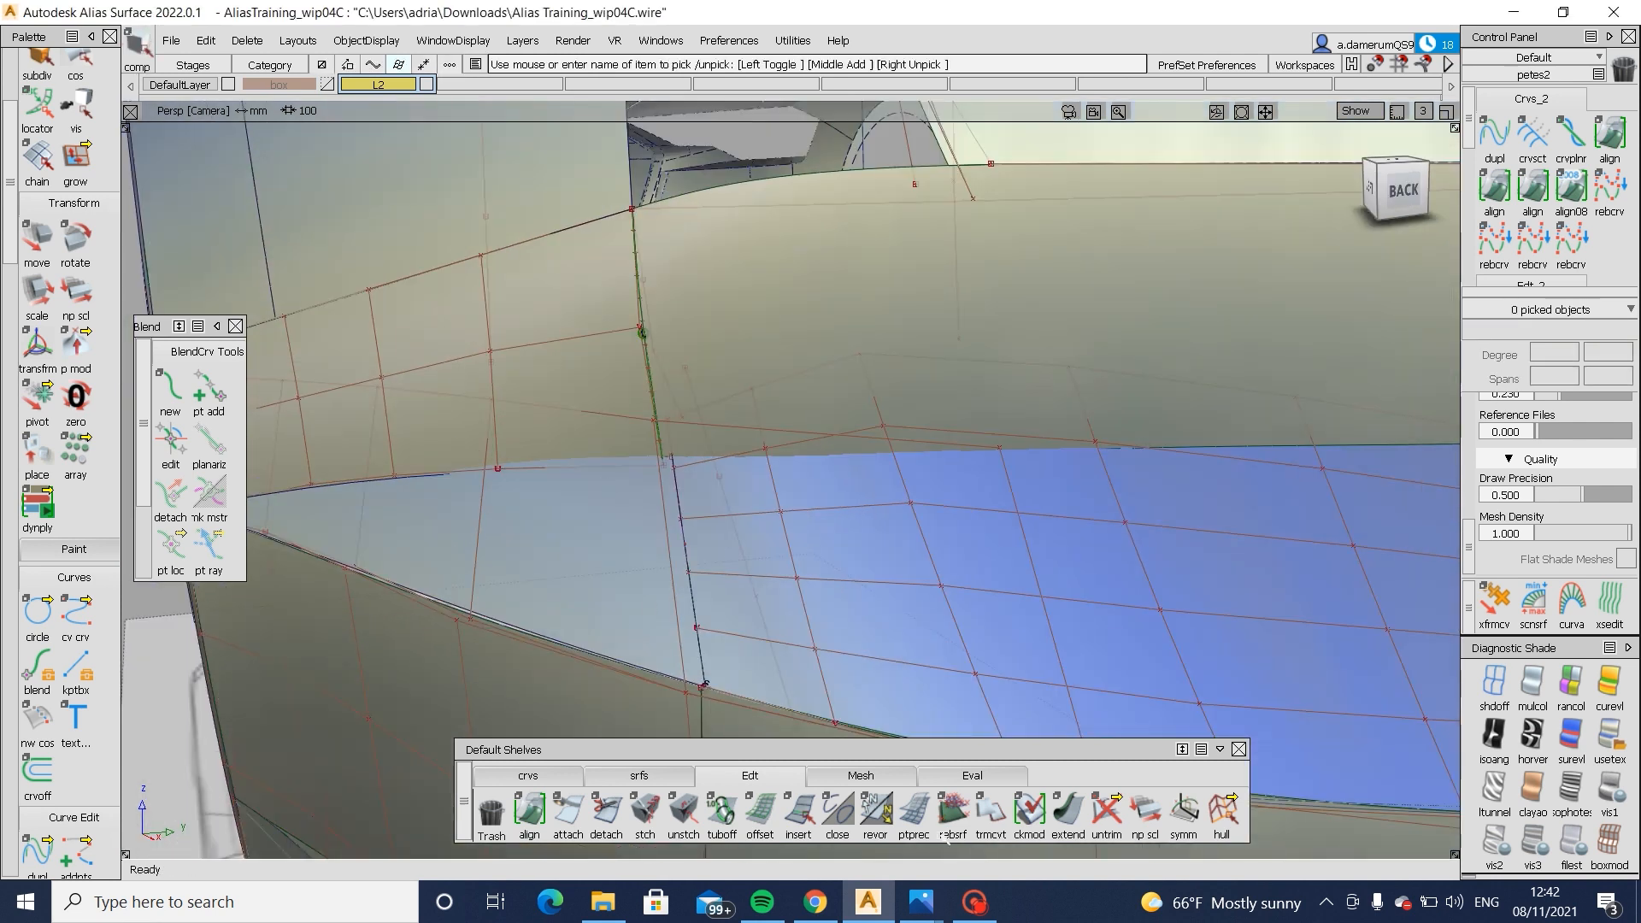
pyautogui.click(879, 572)
pyautogui.keyDown('ctrl'); pyautogui.keyDown('shift'); pyautogui.moveTo(896, 669); pyautogui.dragTo(910, 798); pyautogui.keyUp('shift'); pyautogui.keyUp('ctrl')
pyautogui.keyDown('alt'); pyautogui.keyDown('shift'); pyautogui.moveTo(881, 590); pyautogui.dragTo(699, 613); pyautogui.keyUp('shift'); pyautogui.keyUp('alt')
pyautogui.keyDown('alt'); pyautogui.keyDown('shift'); pyautogui.moveTo(551, 485); pyautogui.dragTo(469, 567, button='right'); pyautogui.keyUp('shift'); pyautogui.keyUp('alt')
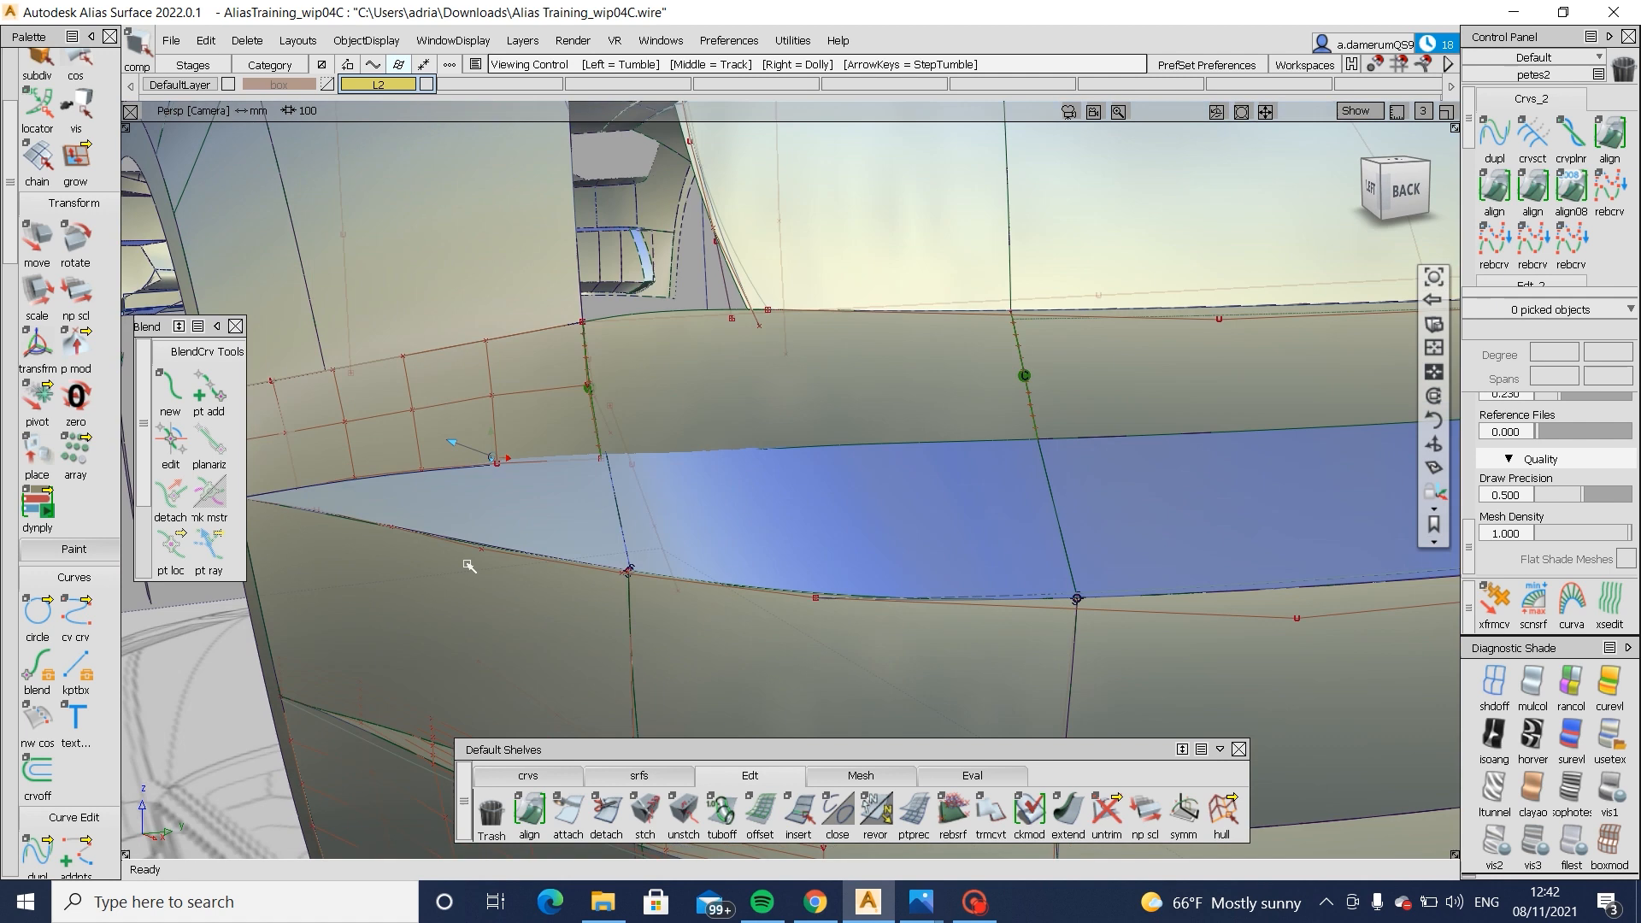
# - Hide the CVs of the side surface below the shelf and of the small draft surface
pyautogui.keyDown('alt'); pyautogui.keyDown('shift'); pyautogui.moveTo(470, 568); pyautogui.dragTo(431, 769); pyautogui.keyUp('shift'); pyautogui.keyUp('alt')
pyautogui.click(439, 659)
pyautogui.click(453, 491)
pyautogui.keyDown('alt'); pyautogui.keyDown('shift'); pyautogui.moveTo(454, 490); pyautogui.dragTo(370, 509, button='right'); pyautogui.keyUp('shift'); pyautogui.keyUp('alt')
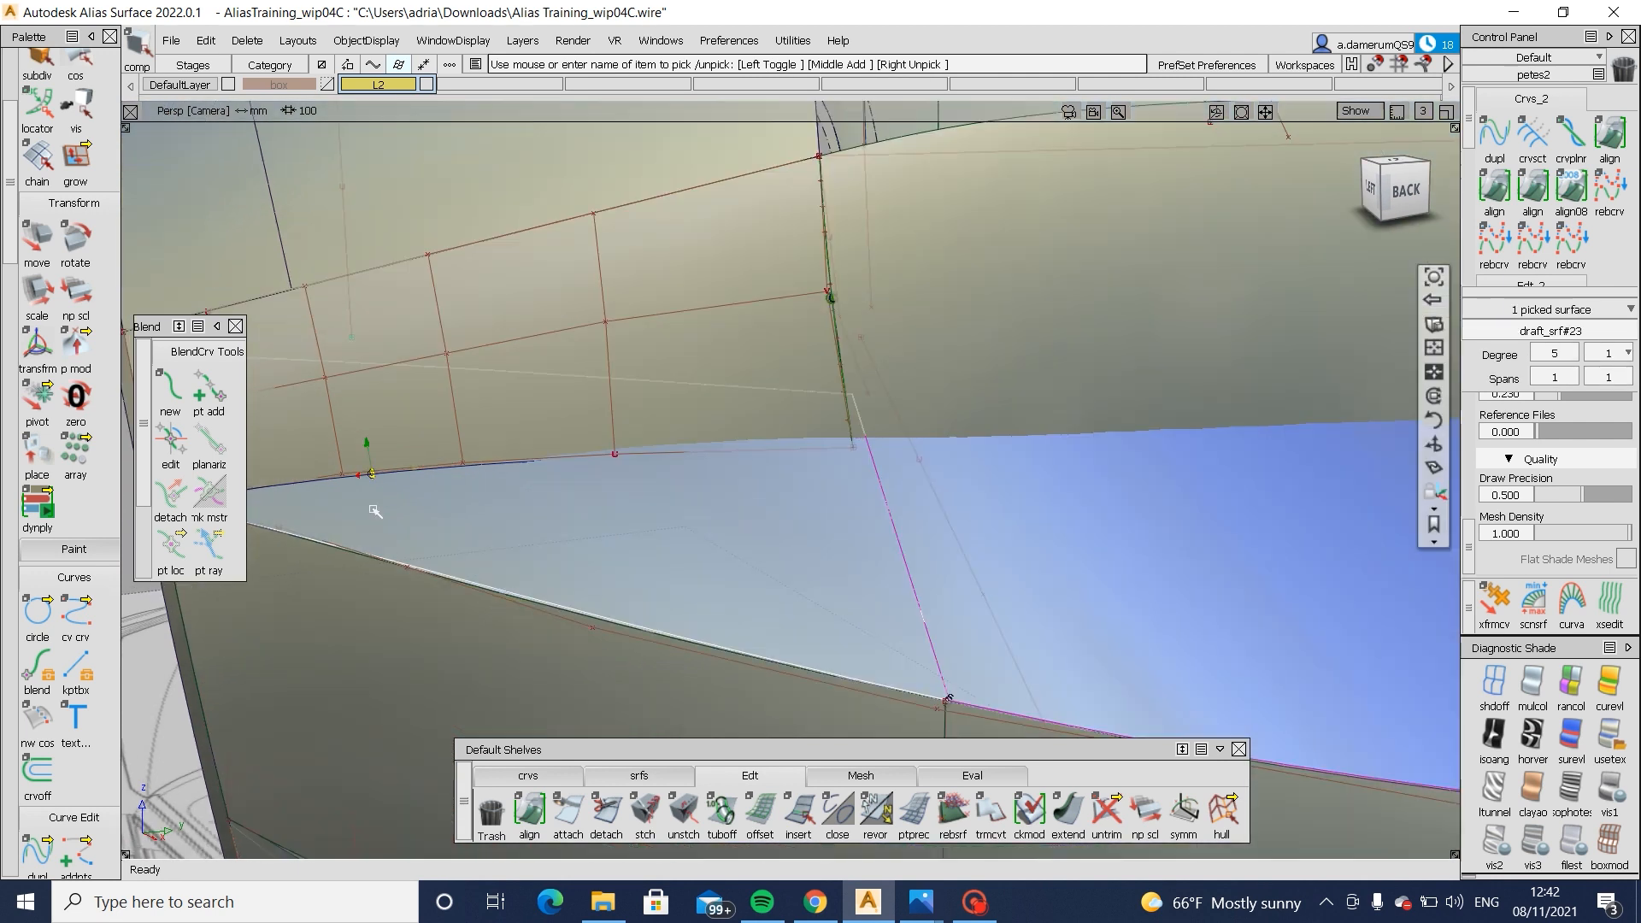
pyautogui.keyDown('alt'); pyautogui.keyDown('shift'); pyautogui.moveTo(371, 510); pyautogui.dragTo(501, 567); pyautogui.keyUp('shift'); pyautogui.keyUp('alt')
pyautogui.keyDown('ctrl'); pyautogui.keyDown('shift'); pyautogui.moveTo(971, 637); pyautogui.dragTo(982, 758); pyautogui.keyUp('shift'); pyautogui.keyUp('ctrl')
# - Extend the upper side surface's lower edge down past the blue shelf and pick a CV on that edge
pyautogui.click(1070, 810)
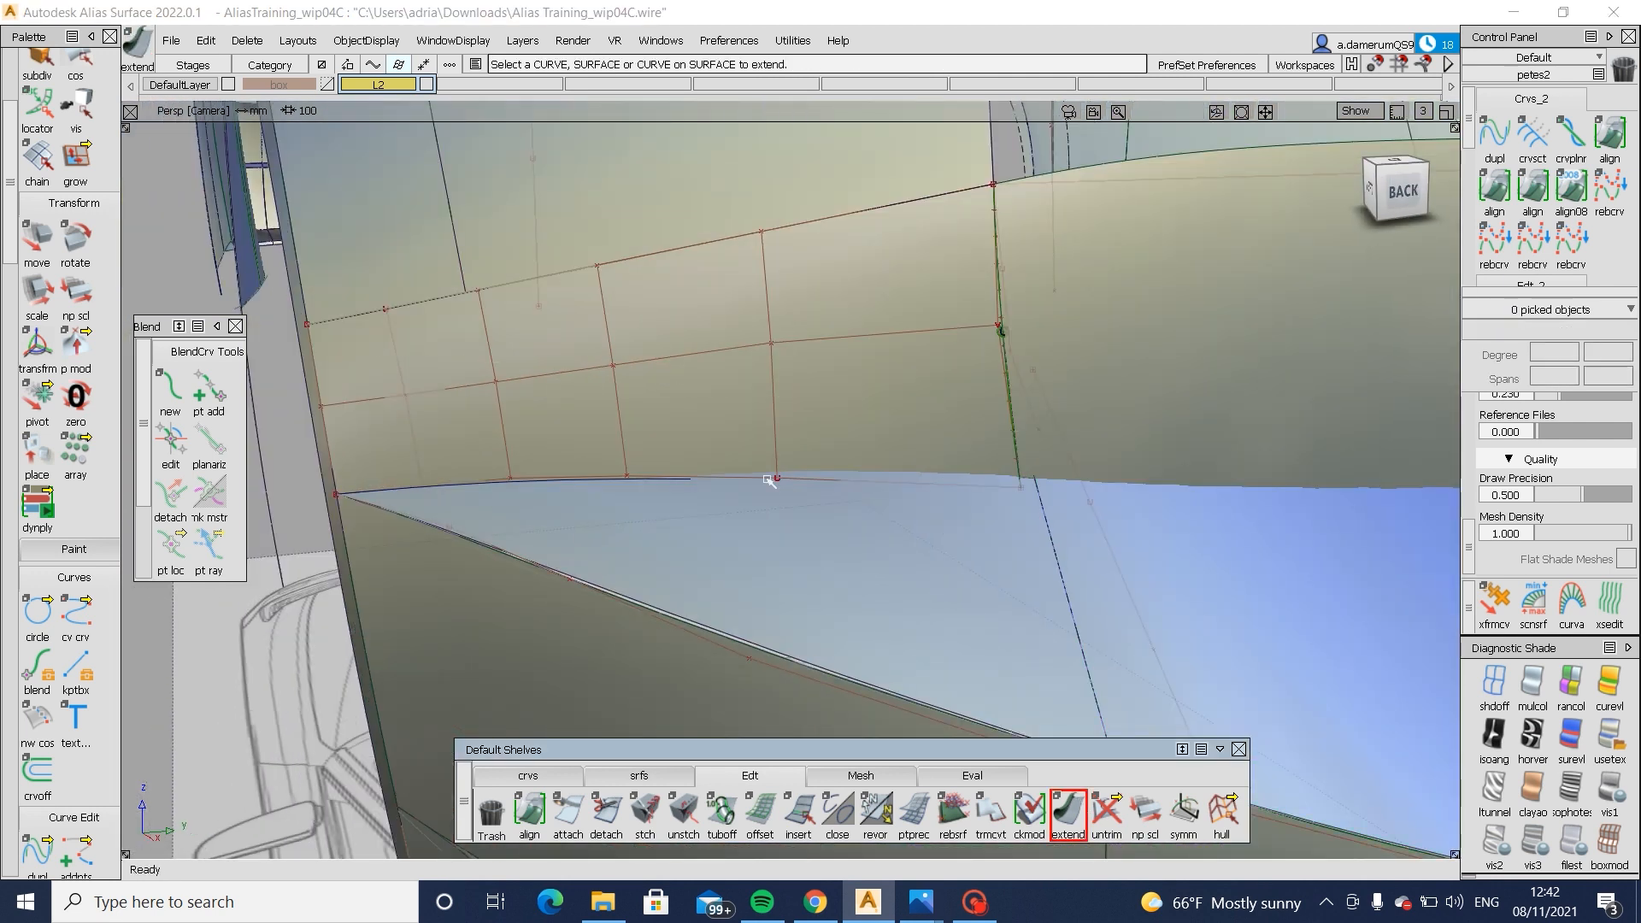
pyautogui.moveTo(759, 481); pyautogui.dragTo(780, 589)
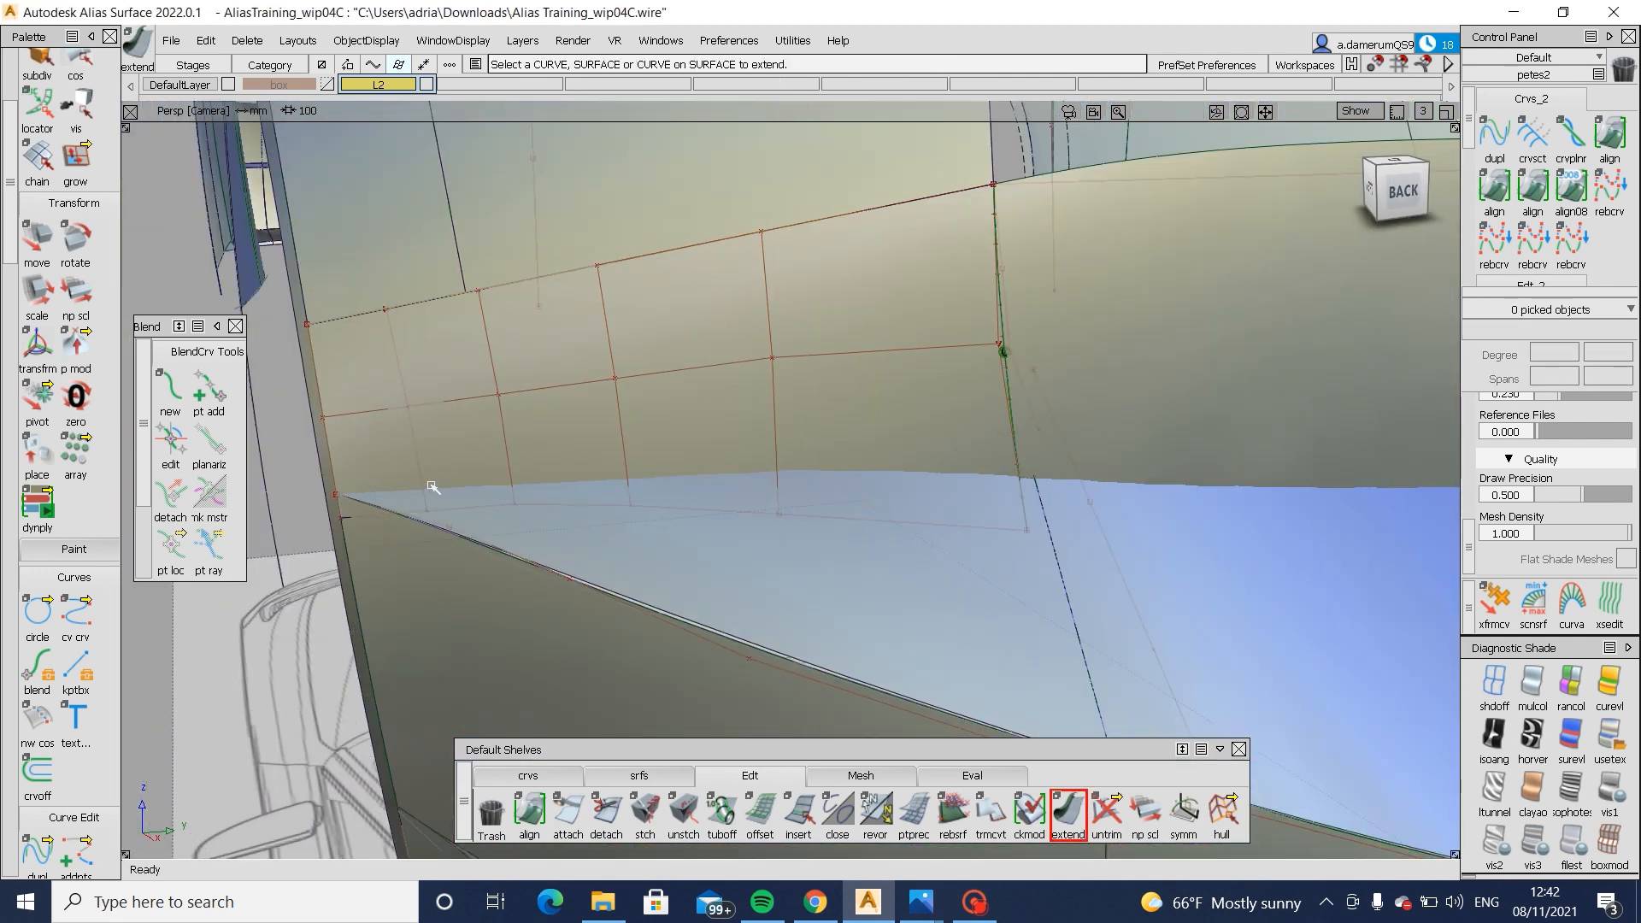
pyautogui.keyDown('ctrl'); pyautogui.keyDown('shift'); pyautogui.moveTo(432, 488); pyautogui.dragTo(480, 473); pyautogui.keyUp('shift'); pyautogui.keyUp('ctrl')
pyautogui.keyDown('alt'); pyautogui.keyDown('shift'); pyautogui.moveTo(480, 474); pyautogui.dragTo(520, 510, button='right'); pyautogui.keyUp('shift'); pyautogui.keyUp('alt')
pyautogui.keyDown('alt'); pyautogui.keyDown('shift'); pyautogui.moveTo(520, 510); pyautogui.dragTo(461, 506); pyautogui.keyUp('shift'); pyautogui.keyUp('alt')
pyautogui.moveTo(502, 501); pyautogui.dragTo(580, 553)
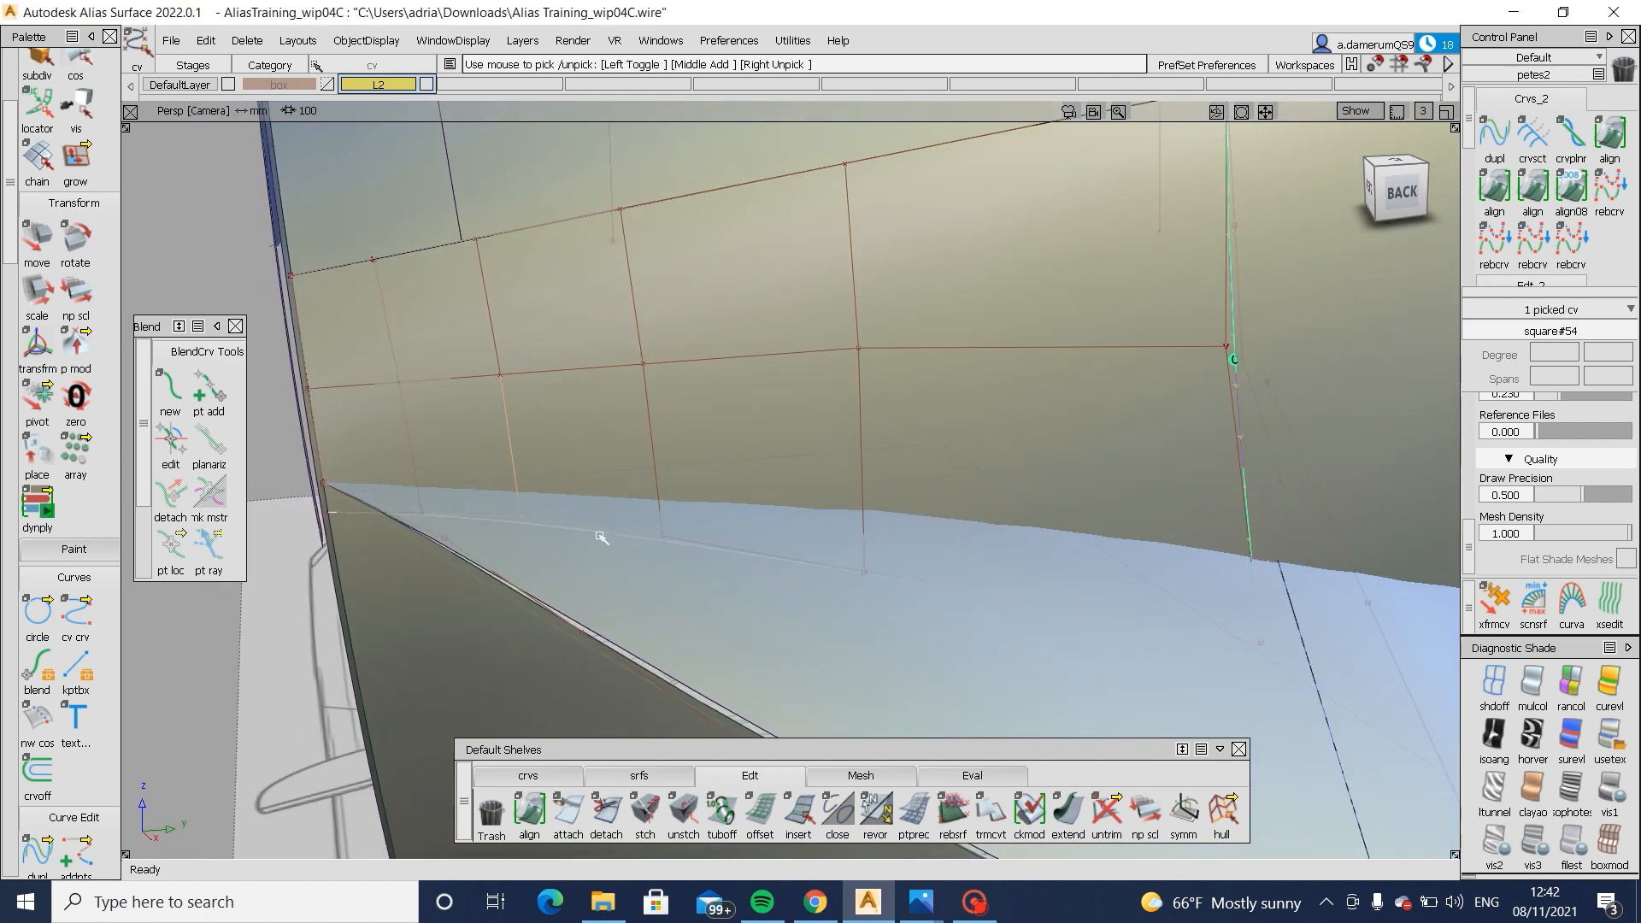
pyautogui.keyDown('ctrl'); pyautogui.keyDown('shift'); pyautogui.moveTo(601, 538); pyautogui.dragTo(624, 522, button='middle'); pyautogui.keyUp('shift'); pyautogui.keyUp('ctrl')
# - Apply horizontal/vertical stripe diagnostic shading to the extended upper side surface and inspect the stripes
pyautogui.keyDown('ctrl'); pyautogui.keyDown('shift'); pyautogui.moveTo(586, 532); pyautogui.dragTo(588, 523); pyautogui.keyUp('shift'); pyautogui.keyUp('ctrl')
pyautogui.keyDown('ctrl'); pyautogui.keyDown('shift'); pyautogui.moveTo(757, 410); pyautogui.dragTo(696, 474); pyautogui.keyUp('shift'); pyautogui.keyUp('ctrl')
pyautogui.click(1253, 598)
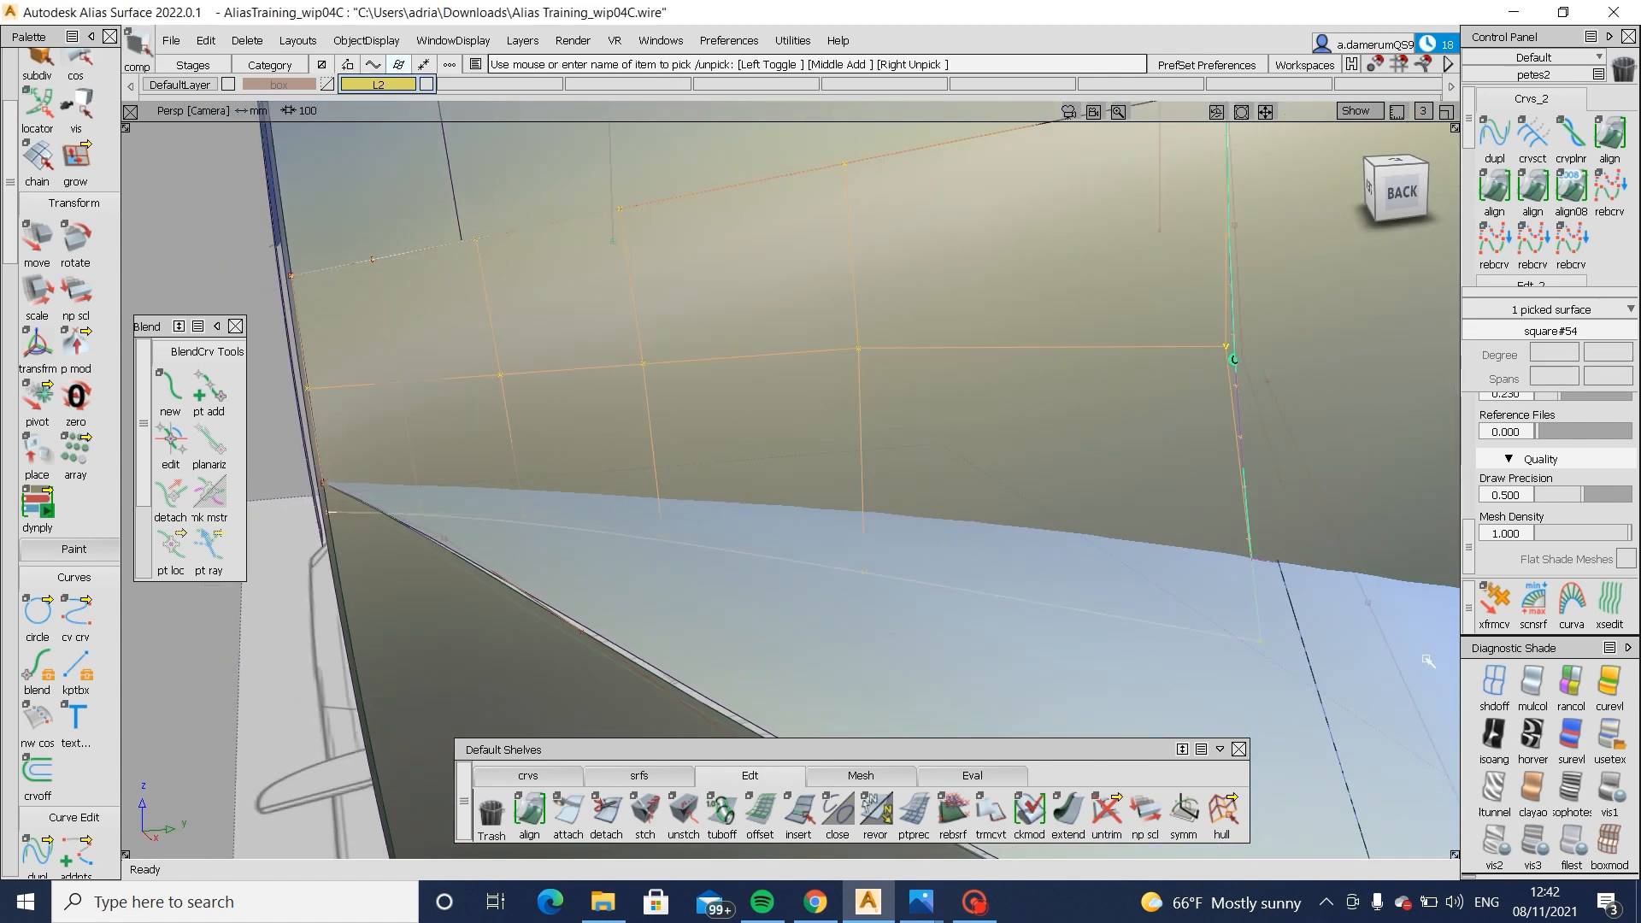
pyautogui.click(1523, 734)
pyautogui.keyDown('alt'); pyautogui.keyDown('shift'); pyautogui.moveTo(835, 573); pyautogui.dragTo(770, 547, button='right'); pyautogui.keyUp('shift'); pyautogui.keyUp('alt')
pyautogui.keyDown('alt'); pyautogui.keyDown('shift'); pyautogui.moveTo(863, 560); pyautogui.dragTo(1096, 578); pyautogui.keyUp('shift'); pyautogui.keyUp('alt')
pyautogui.keyDown('ctrl'); pyautogui.keyDown('shift'); pyautogui.moveTo(976, 486); pyautogui.dragTo(975, 629); pyautogui.keyUp('shift'); pyautogui.keyUp('ctrl')
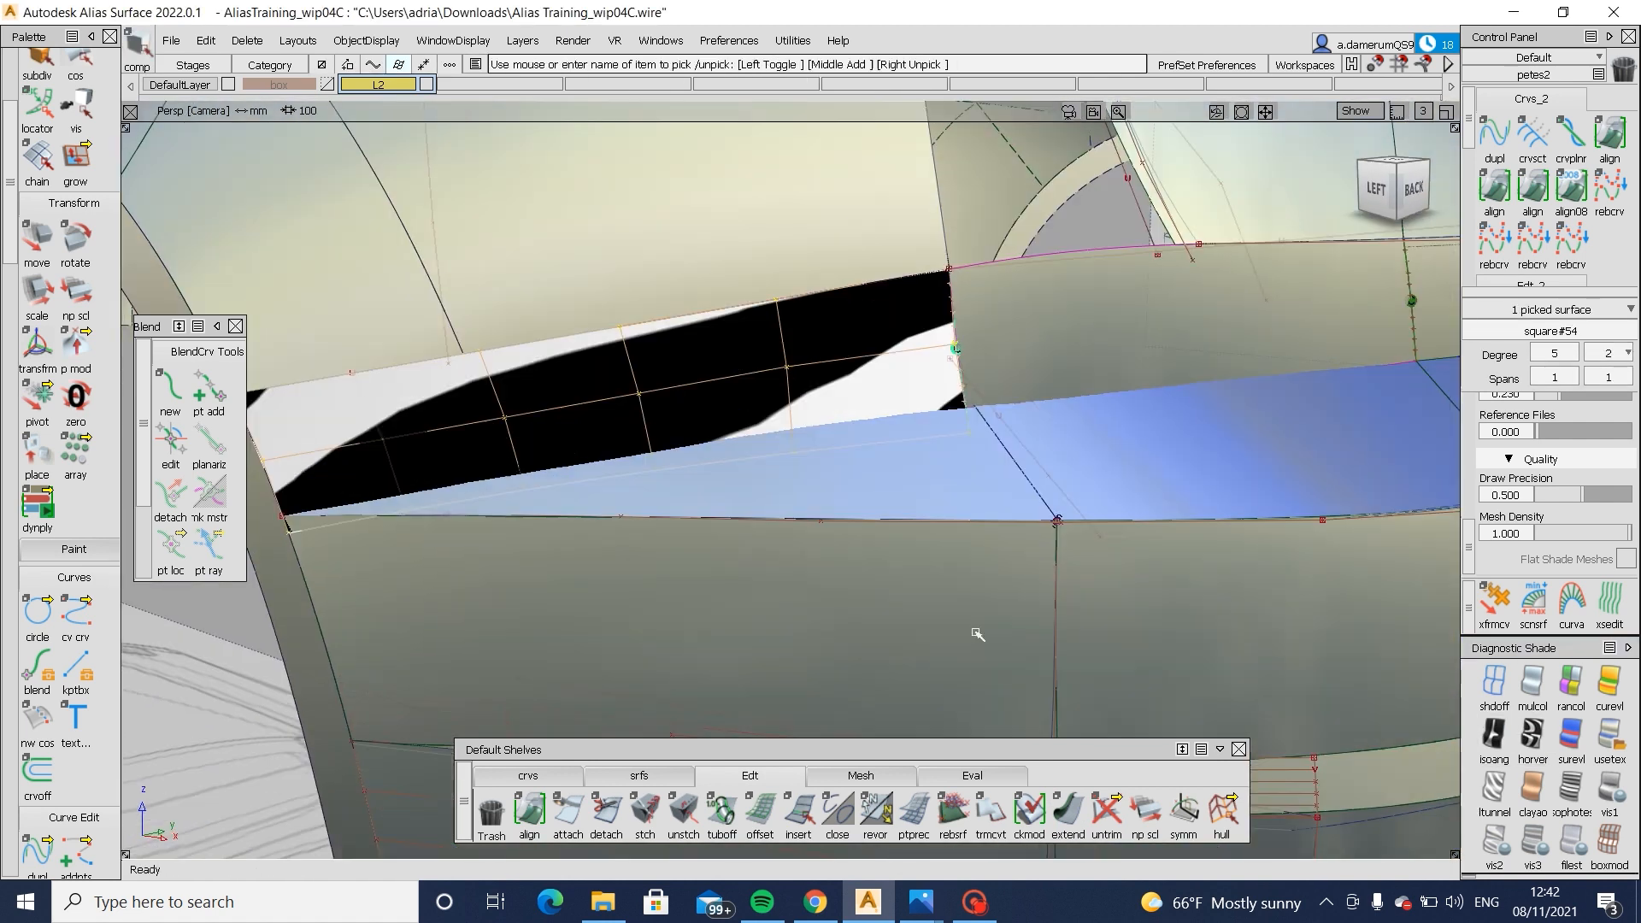
# - Try to move CVs of the striped side surface near the seam, undo the move and clear the selection
pyautogui.keyDown('ctrl'); pyautogui.keyDown('shift'); pyautogui.moveTo(617, 366); pyautogui.dragTo(675, 368); pyautogui.keyUp('shift'); pyautogui.keyUp('ctrl')
pyautogui.moveTo(637, 461); pyautogui.dragTo(669, 483)
pyautogui.keyDown('alt'); pyautogui.keyDown('shift'); pyautogui.moveTo(577, 471); pyautogui.dragTo(640, 488, button='right'); pyautogui.keyUp('shift'); pyautogui.keyUp('alt')
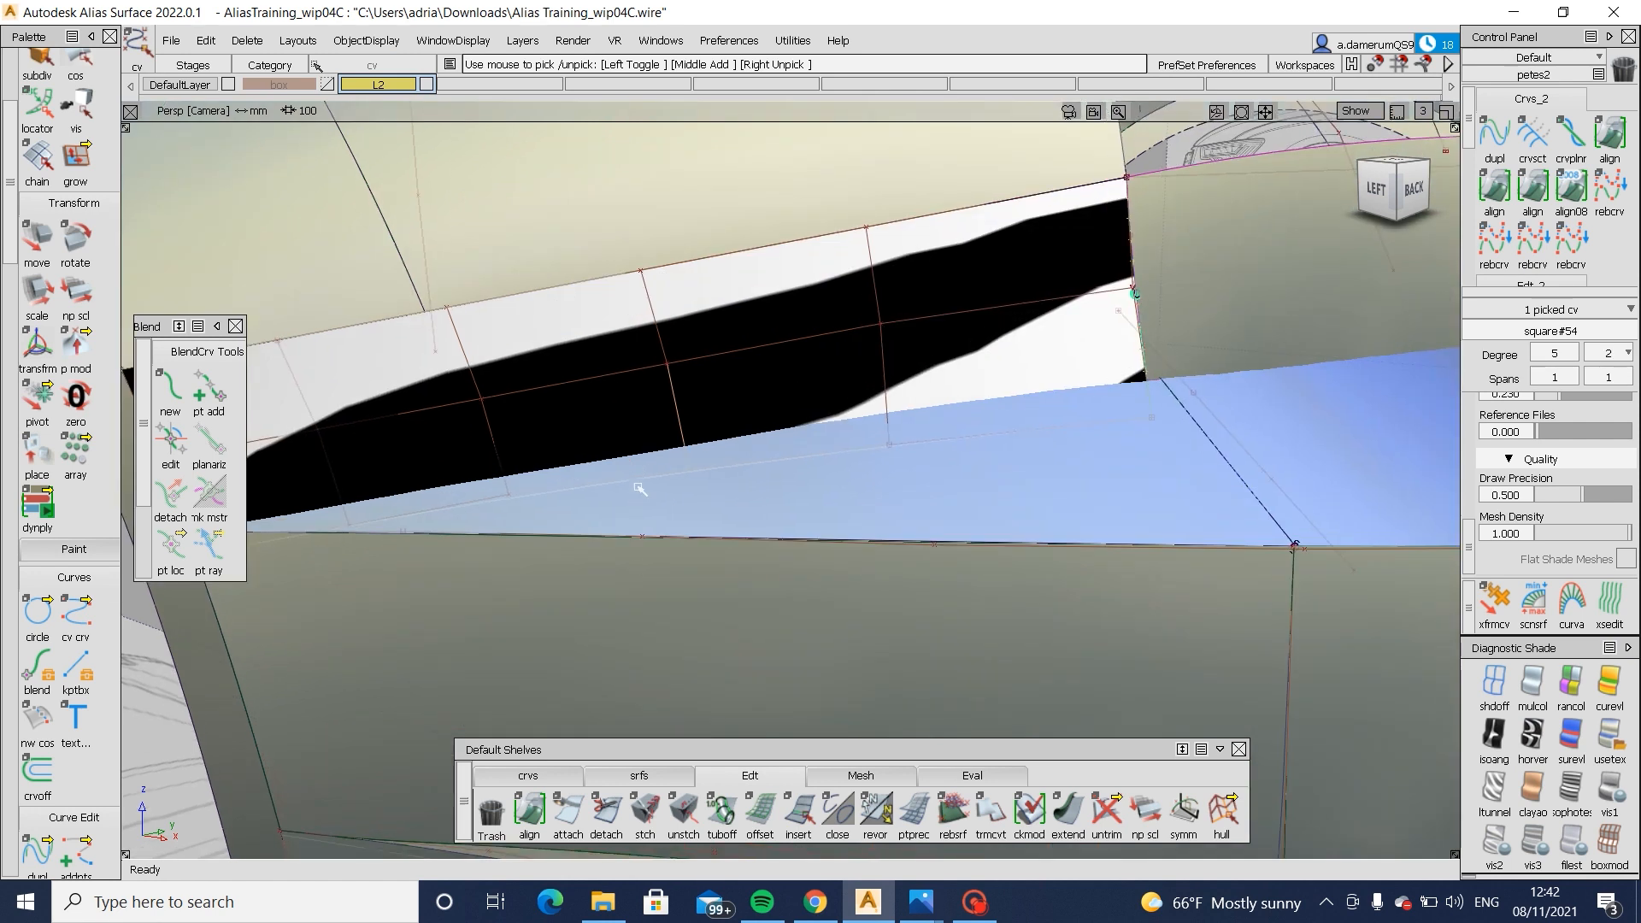
pyautogui.moveTo(641, 489); pyautogui.dragTo(1036, 481)
pyautogui.click(1133, 271)
pyautogui.keyDown('alt'); pyautogui.keyDown('shift'); pyautogui.moveTo(1121, 275); pyautogui.dragTo(874, 449); pyautogui.keyUp('shift'); pyautogui.keyUp('alt')
pyautogui.hotkey('ctrl', 'z')
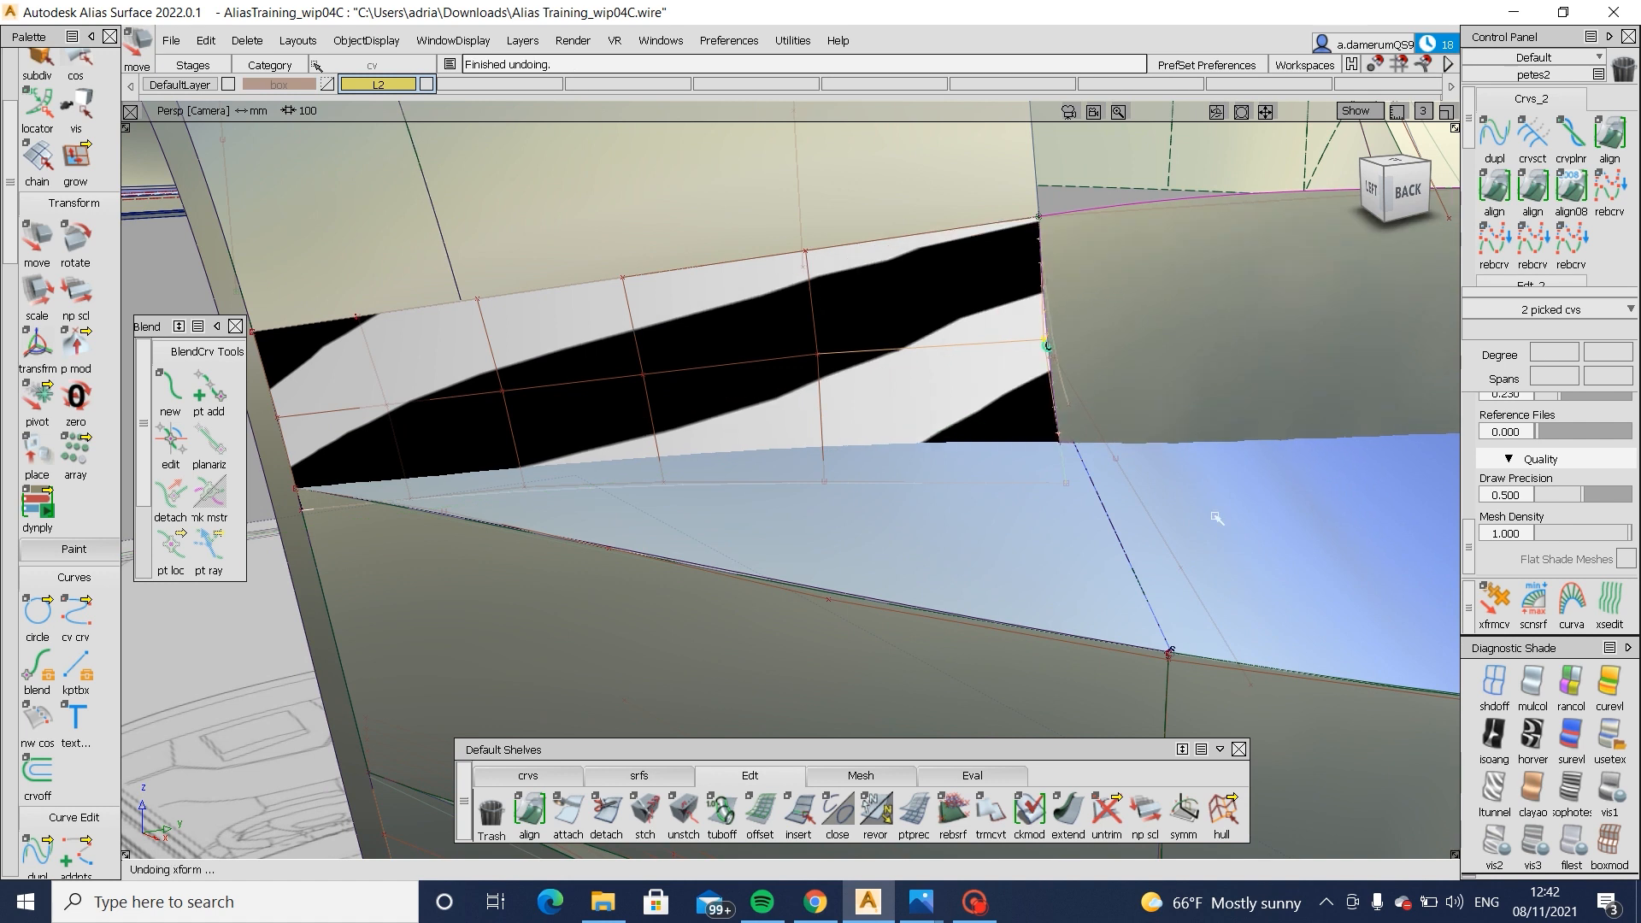
pyautogui.keyDown('alt'); pyautogui.keyDown('shift'); pyautogui.moveTo(1185, 385); pyautogui.dragTo(900, 392); pyautogui.keyUp('shift'); pyautogui.keyUp('alt')
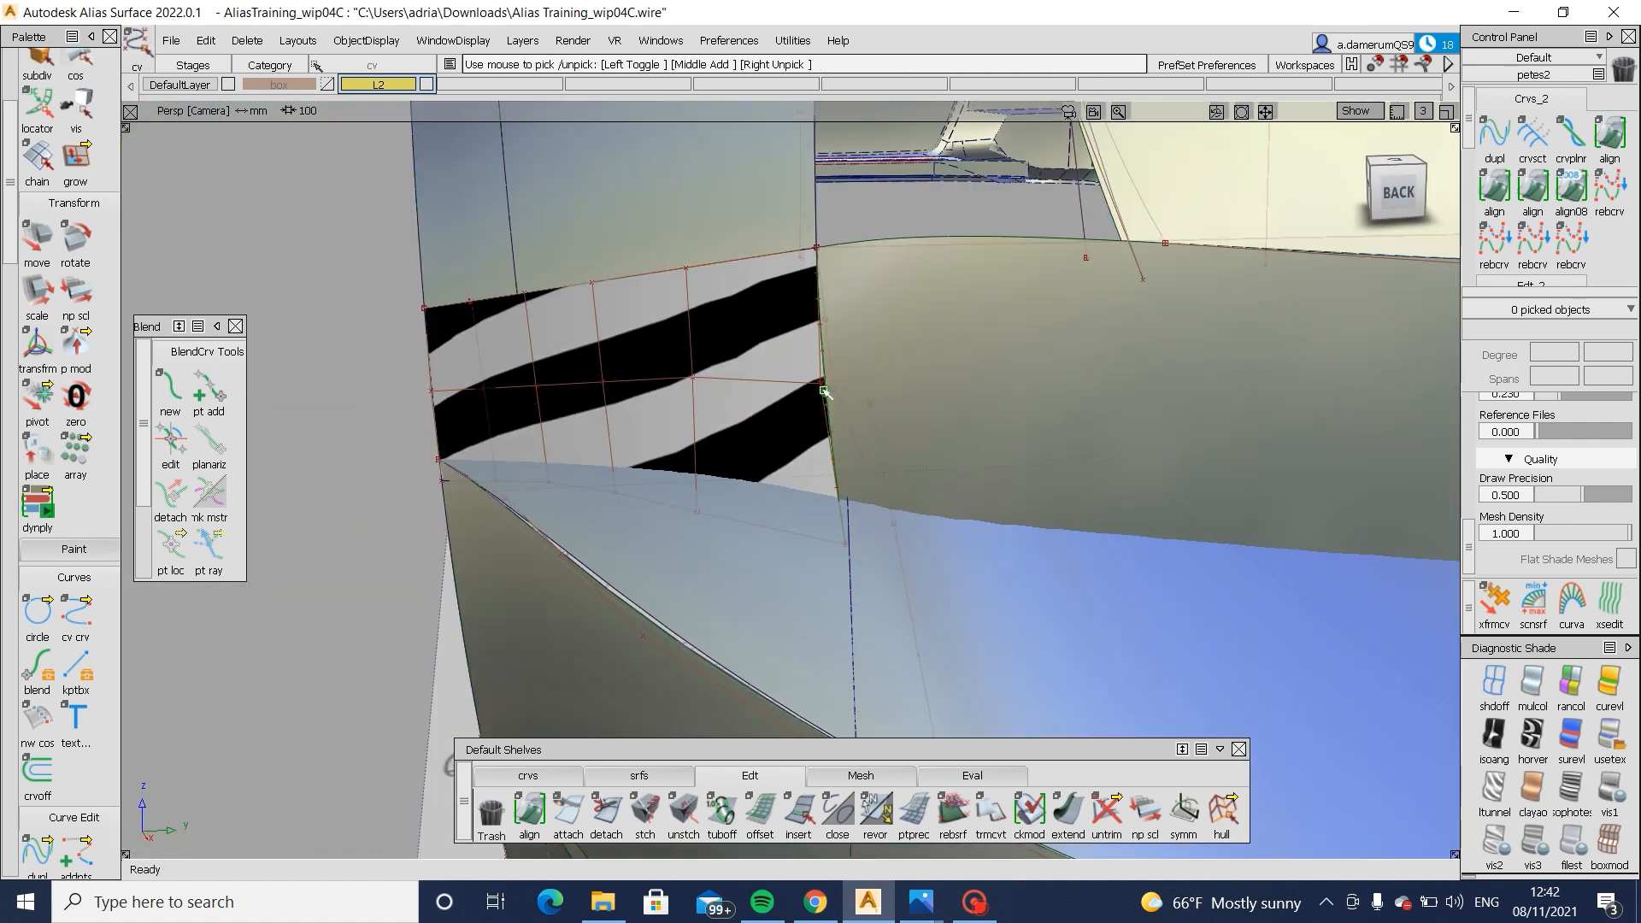
# - In the back view, pick a CV of the striped side surface near the seam and move it horizontally
pyautogui.click(1388, 216)
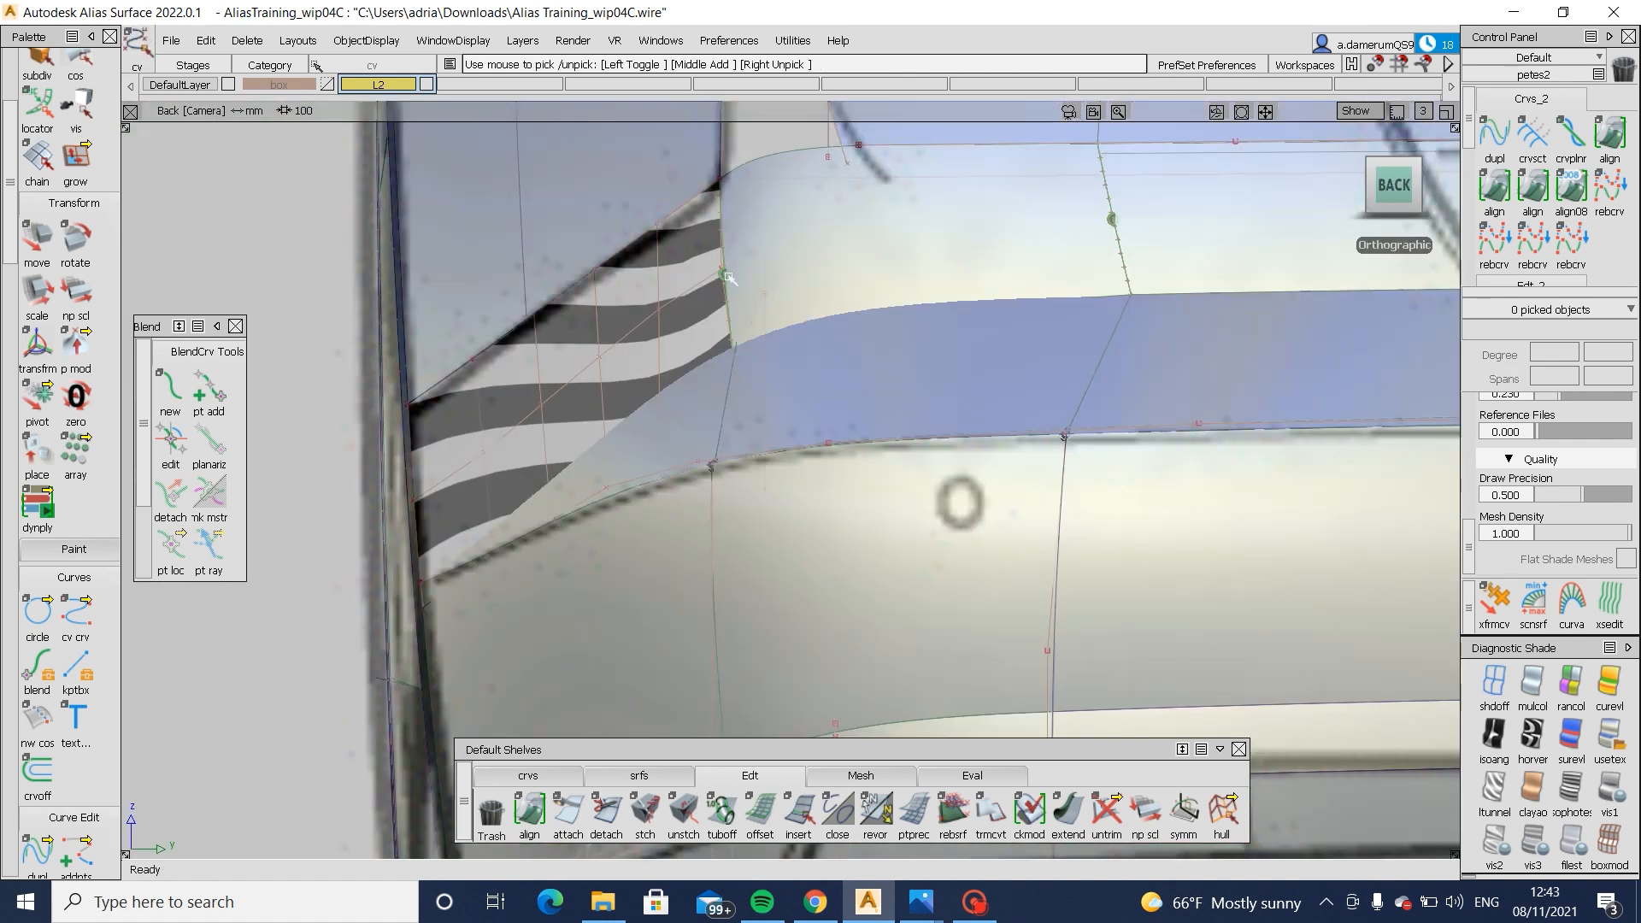
pyautogui.keyDown('ctrl'); pyautogui.keyDown('shift'); pyautogui.moveTo(720, 275); pyautogui.dragTo(752, 299); pyautogui.keyUp('shift'); pyautogui.keyUp('ctrl')
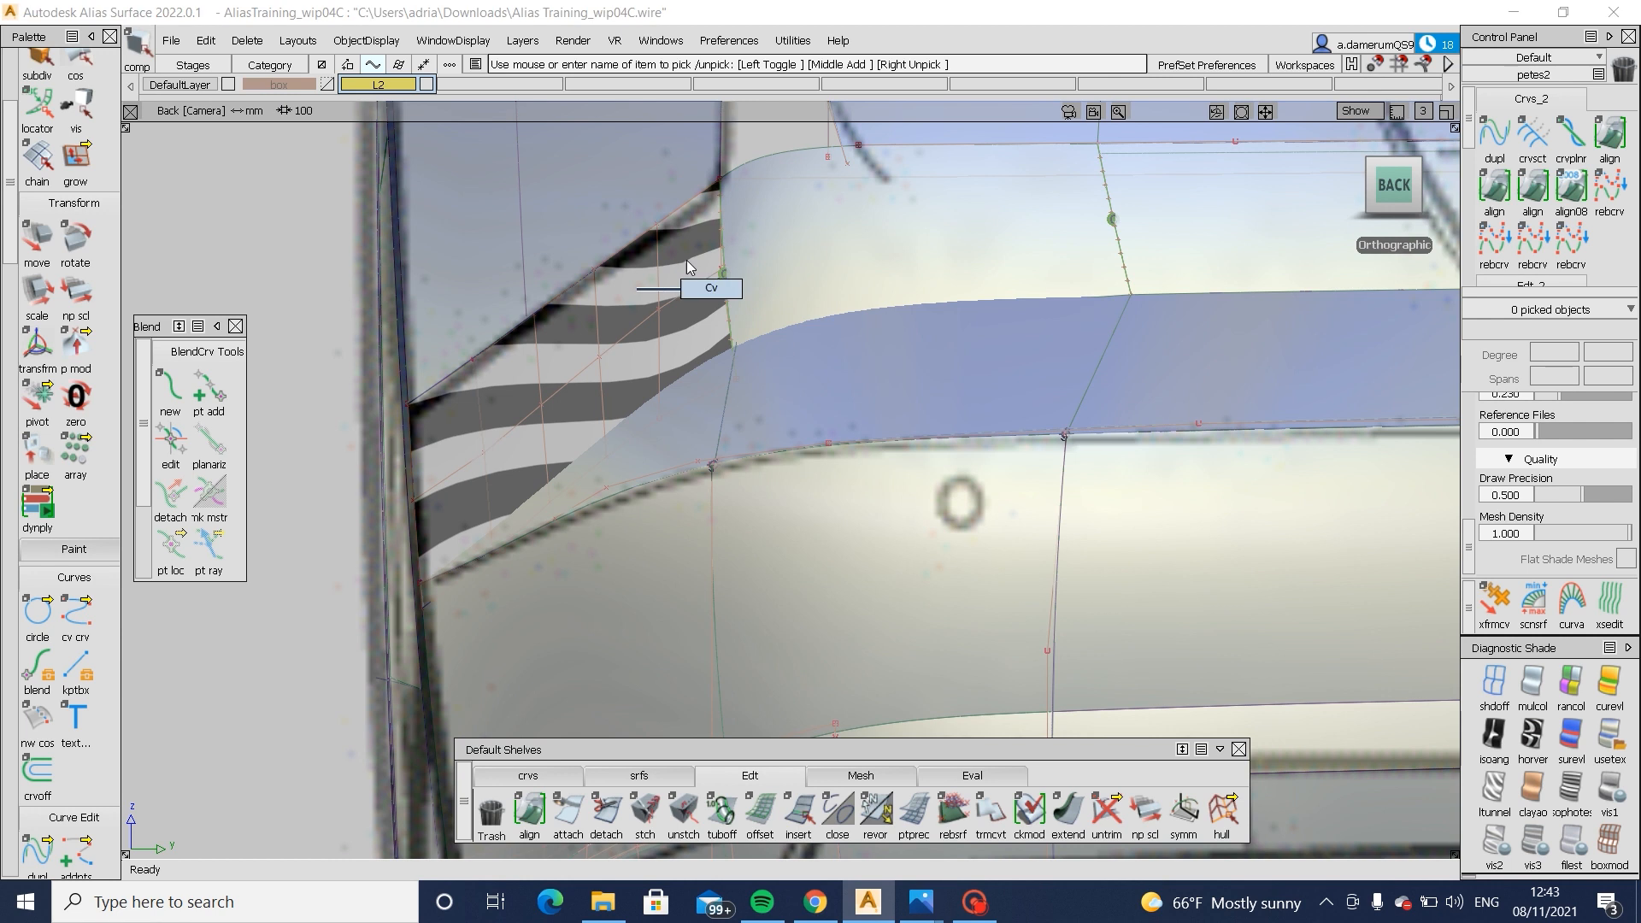
pyautogui.click(660, 308)
pyautogui.keyDown('ctrl'); pyautogui.keyDown('shift'); pyautogui.moveTo(675, 289); pyautogui.dragTo(710, 266, button='middle'); pyautogui.keyUp('shift'); pyautogui.keyUp('ctrl')
pyautogui.moveTo(710, 265); pyautogui.dragTo(784, 264, button='middle')
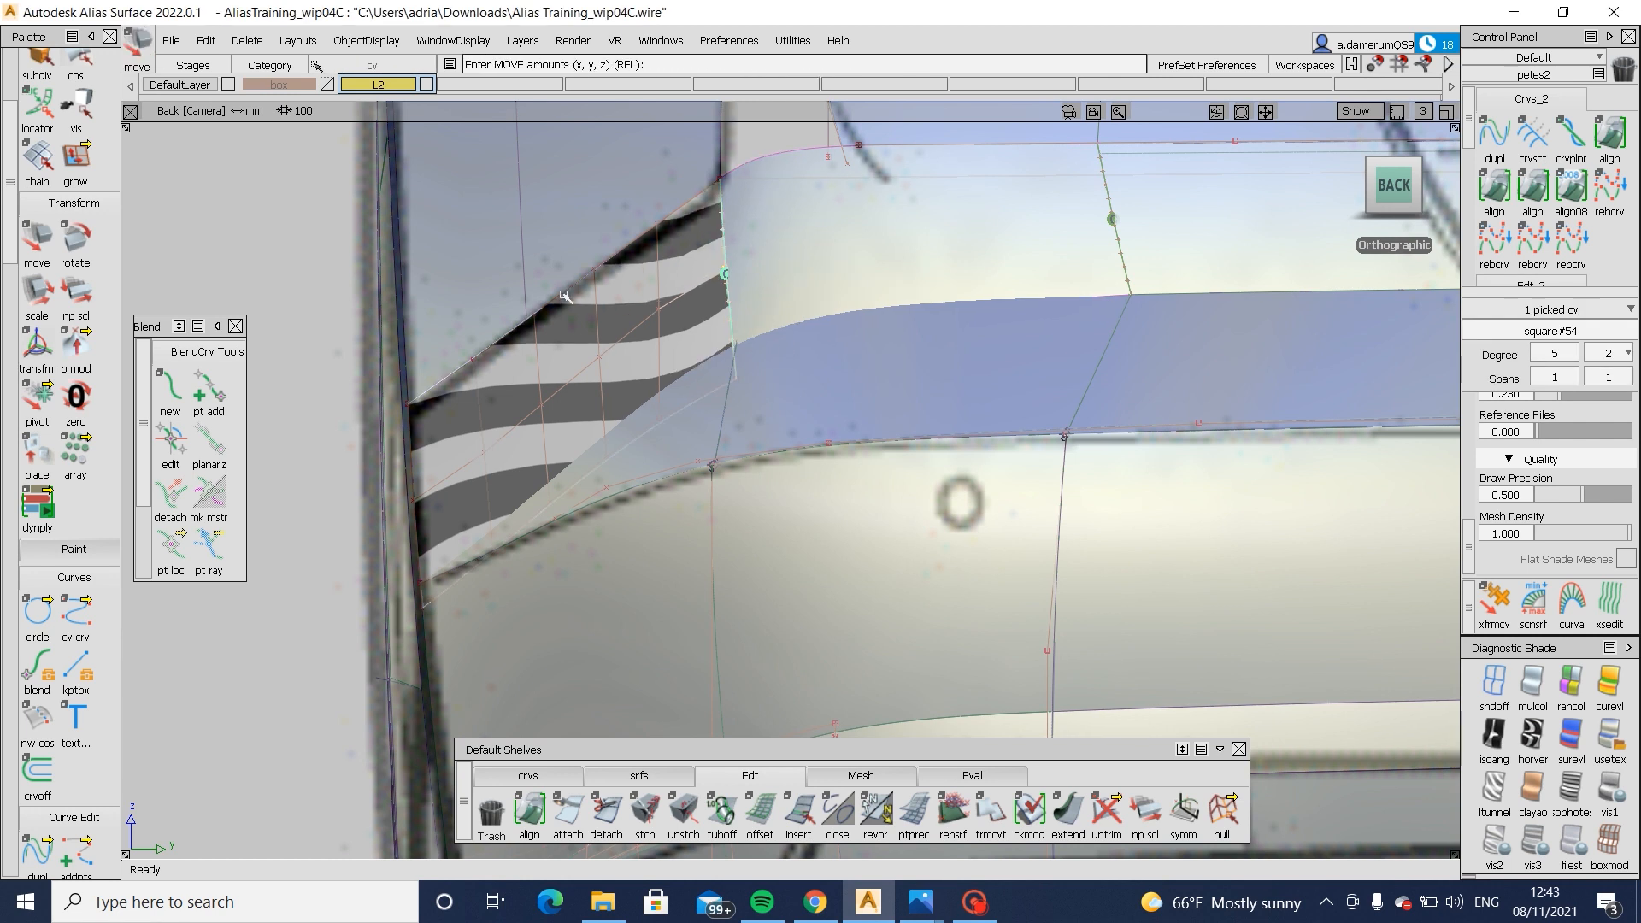
# - In perspective, pick a lower-edge CV of the striped side surface near the seam and move it along Y
pyautogui.keyDown('alt'); pyautogui.keyDown('shift'); pyautogui.moveTo(564, 295); pyautogui.dragTo(1178, 363); pyautogui.keyUp('shift'); pyautogui.keyUp('alt')
pyautogui.keyDown('ctrl'); pyautogui.keyDown('shift'); pyautogui.moveTo(817, 370); pyautogui.dragTo(838, 356); pyautogui.keyUp('shift'); pyautogui.keyUp('ctrl')
pyautogui.moveTo(838, 356); pyautogui.dragTo(965, 485)
pyautogui.keyDown('alt'); pyautogui.keyDown('shift'); pyautogui.moveTo(983, 495); pyautogui.dragTo(1004, 505); pyautogui.keyUp('shift'); pyautogui.keyUp('alt')
pyautogui.keyDown('ctrl'); pyautogui.keyDown('shift'); pyautogui.moveTo(1005, 505); pyautogui.dragTo(1002, 466, button='middle'); pyautogui.keyUp('shift'); pyautogui.keyUp('ctrl')
pyautogui.moveTo(1002, 466); pyautogui.dragTo(998, 448, button='middle')
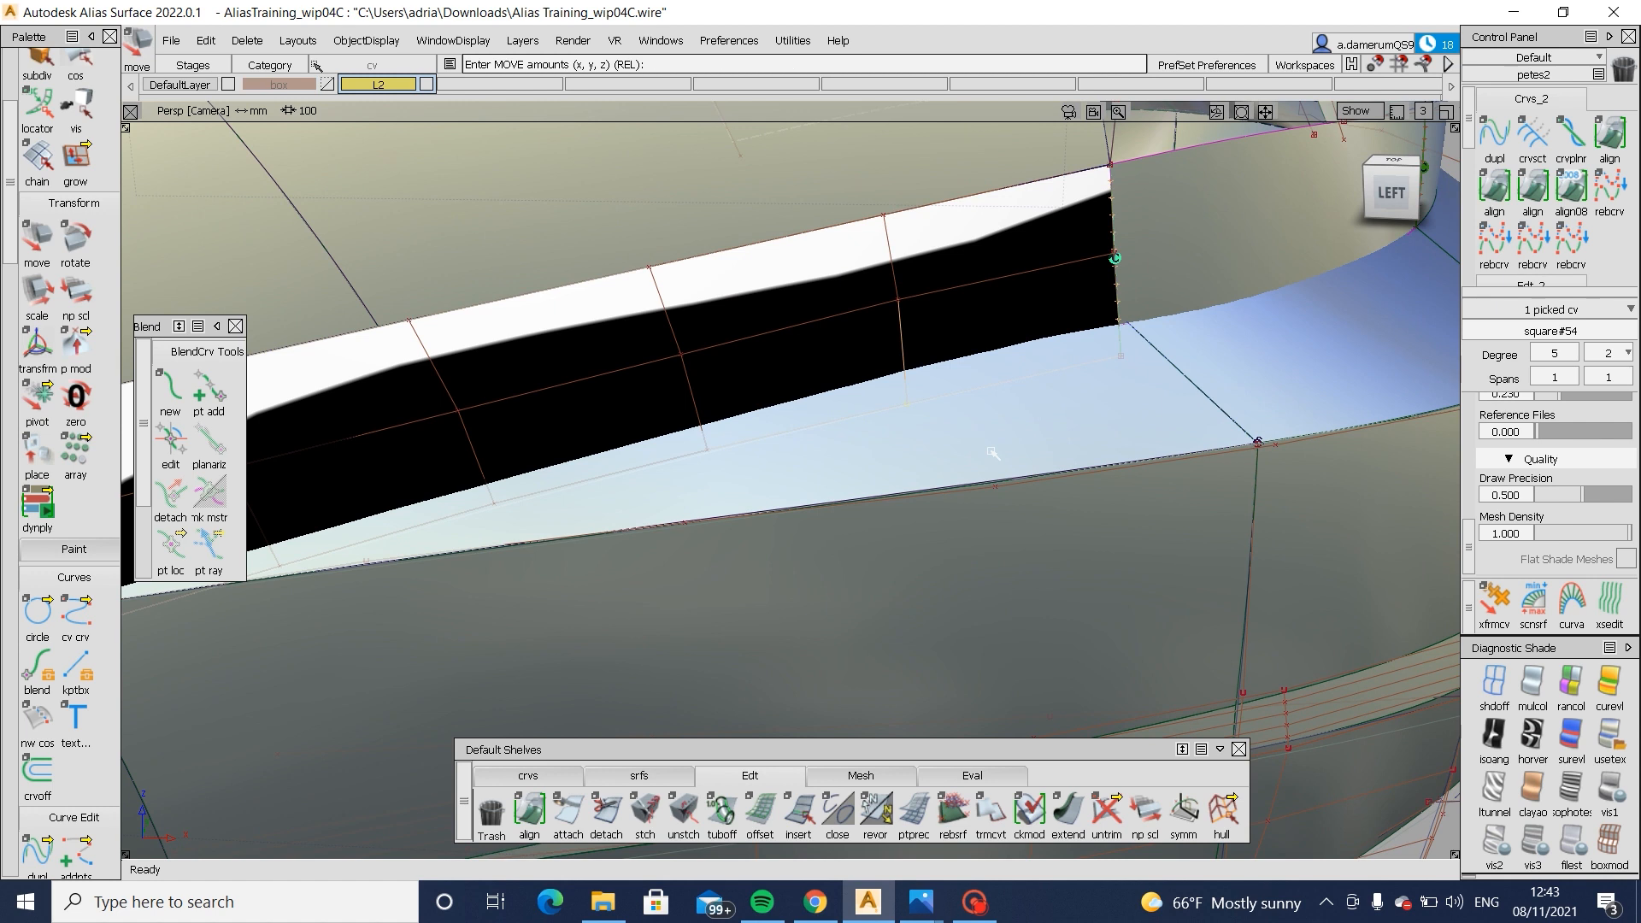
pyautogui.keyDown('alt'); pyautogui.keyDown('shift'); pyautogui.moveTo(1020, 453); pyautogui.dragTo(941, 481); pyautogui.keyUp('shift'); pyautogui.keyUp('alt')
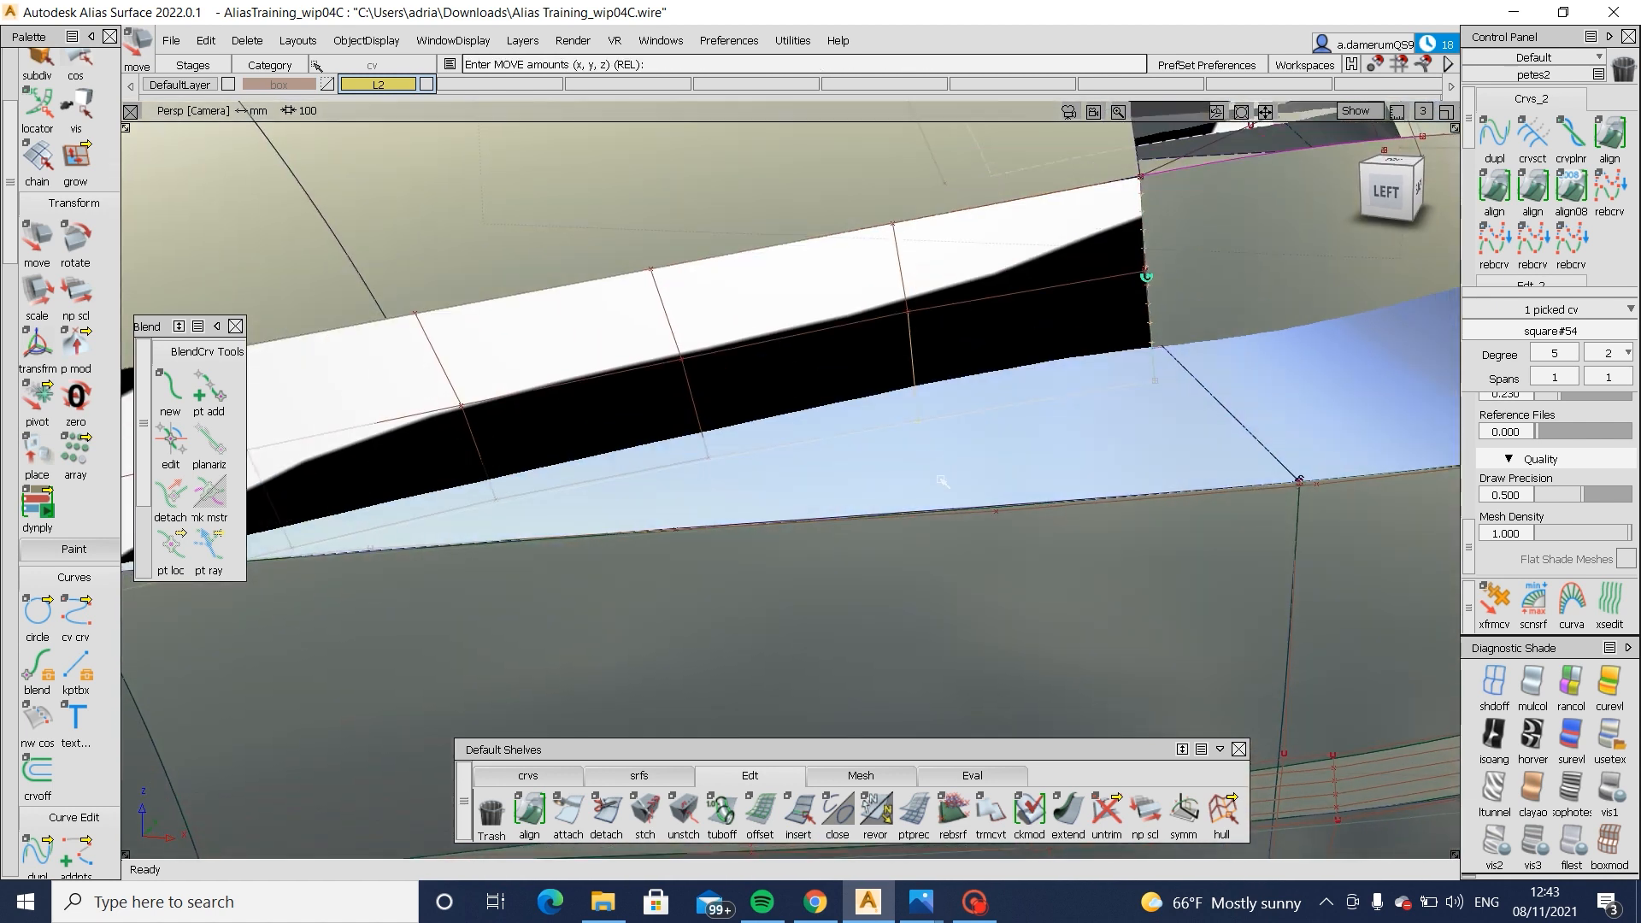
# - Try further Y moves of CVs beside the striped surface's seam and undo them
pyautogui.moveTo(1122, 260); pyautogui.dragTo(1247, 366)
pyautogui.keyDown('ctrl'); pyautogui.keyDown('shift'); pyautogui.moveTo(1249, 367); pyautogui.dragTo(1169, 286); pyautogui.keyUp('shift'); pyautogui.keyUp('ctrl')
pyautogui.keyDown('ctrl'); pyautogui.keyDown('shift'); pyautogui.moveTo(992, 385); pyautogui.dragTo(948, 440); pyautogui.keyUp('shift'); pyautogui.keyUp('ctrl')
pyautogui.keyDown('ctrl'); pyautogui.keyDown('shift'); pyautogui.moveTo(1003, 473); pyautogui.dragTo(1005, 457, button='middle'); pyautogui.keyUp('shift'); pyautogui.keyUp('ctrl')
pyautogui.moveTo(1004, 457); pyautogui.dragTo(1008, 477, button='middle')
pyautogui.hotkey('ctrl', 'z')
pyautogui.keyDown('alt'); pyautogui.keyDown('shift'); pyautogui.moveTo(742, 453); pyautogui.dragTo(1066, 518); pyautogui.keyUp('shift'); pyautogui.keyUp('alt')
pyautogui.hotkey('ctrl', 'z')
pyautogui.hotkey('ctrl', 'z')
pyautogui.moveTo(1065, 517); pyautogui.dragTo(1059, 517, button='middle')
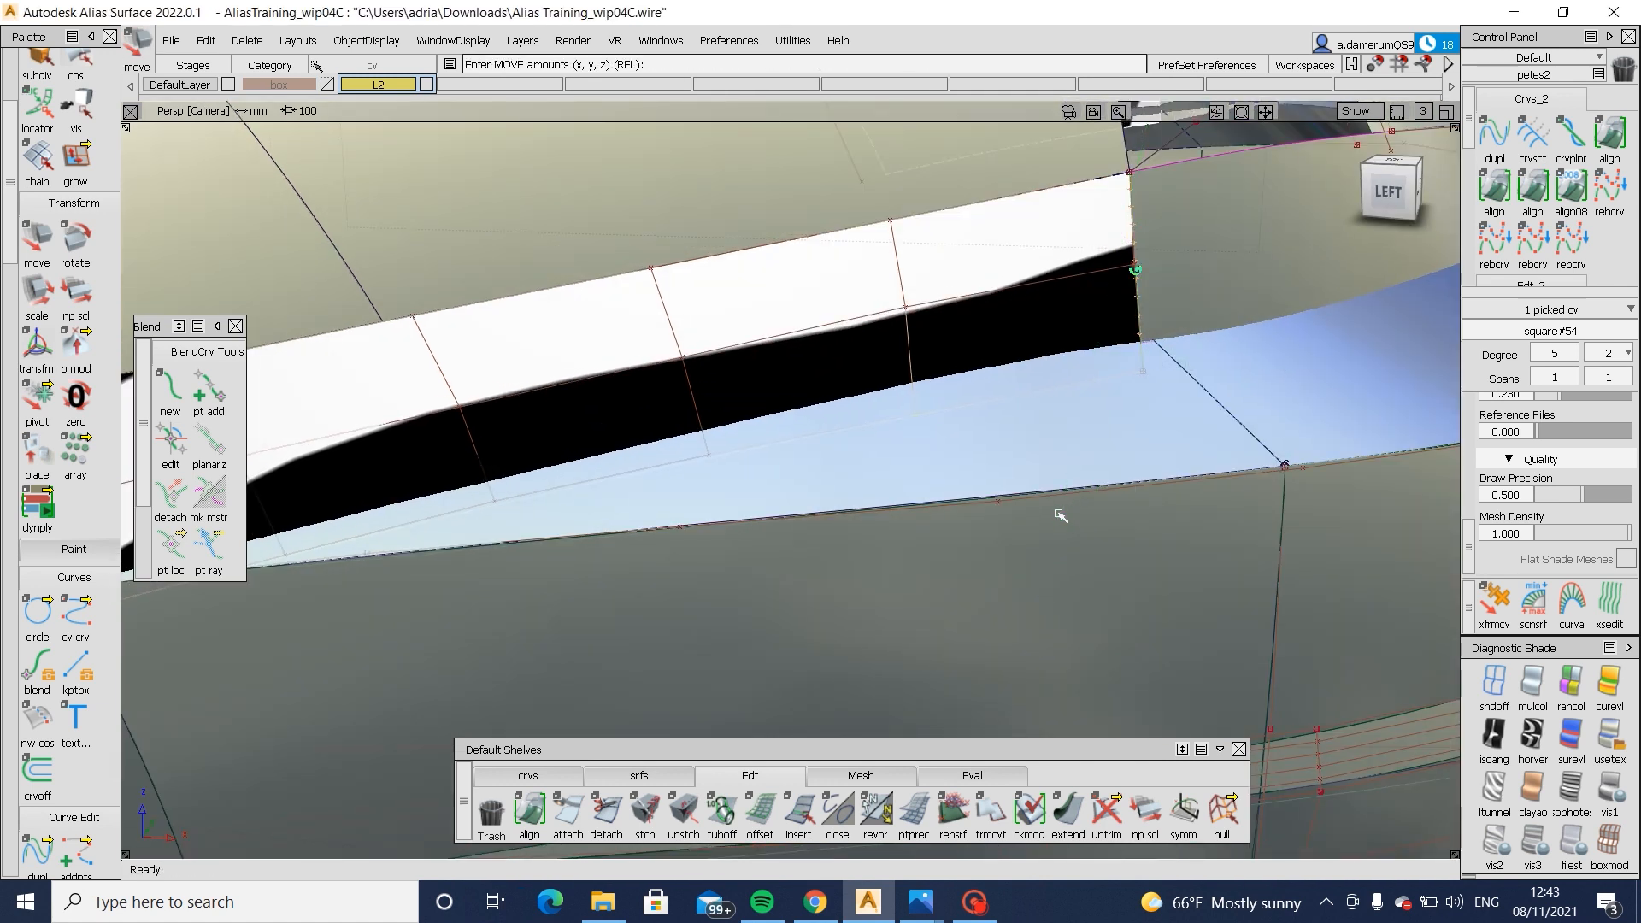
pyautogui.hotkey('ctrl', 'z')
# - Move the picked CV of the striped side surface about -0.89 mm along Y to smooth the stripes
pyautogui.keyDown('alt'); pyautogui.keyDown('shift'); pyautogui.moveTo(864, 469); pyautogui.dragTo(1014, 547); pyautogui.keyUp('shift'); pyautogui.keyUp('alt')
pyautogui.keyDown('ctrl'); pyautogui.keyDown('shift'); pyautogui.moveTo(1015, 549); pyautogui.dragTo(1014, 501, button='middle'); pyautogui.keyUp('shift'); pyautogui.keyUp('ctrl')
pyautogui.moveTo(1014, 506); pyautogui.dragTo(1009, 501, button='middle')
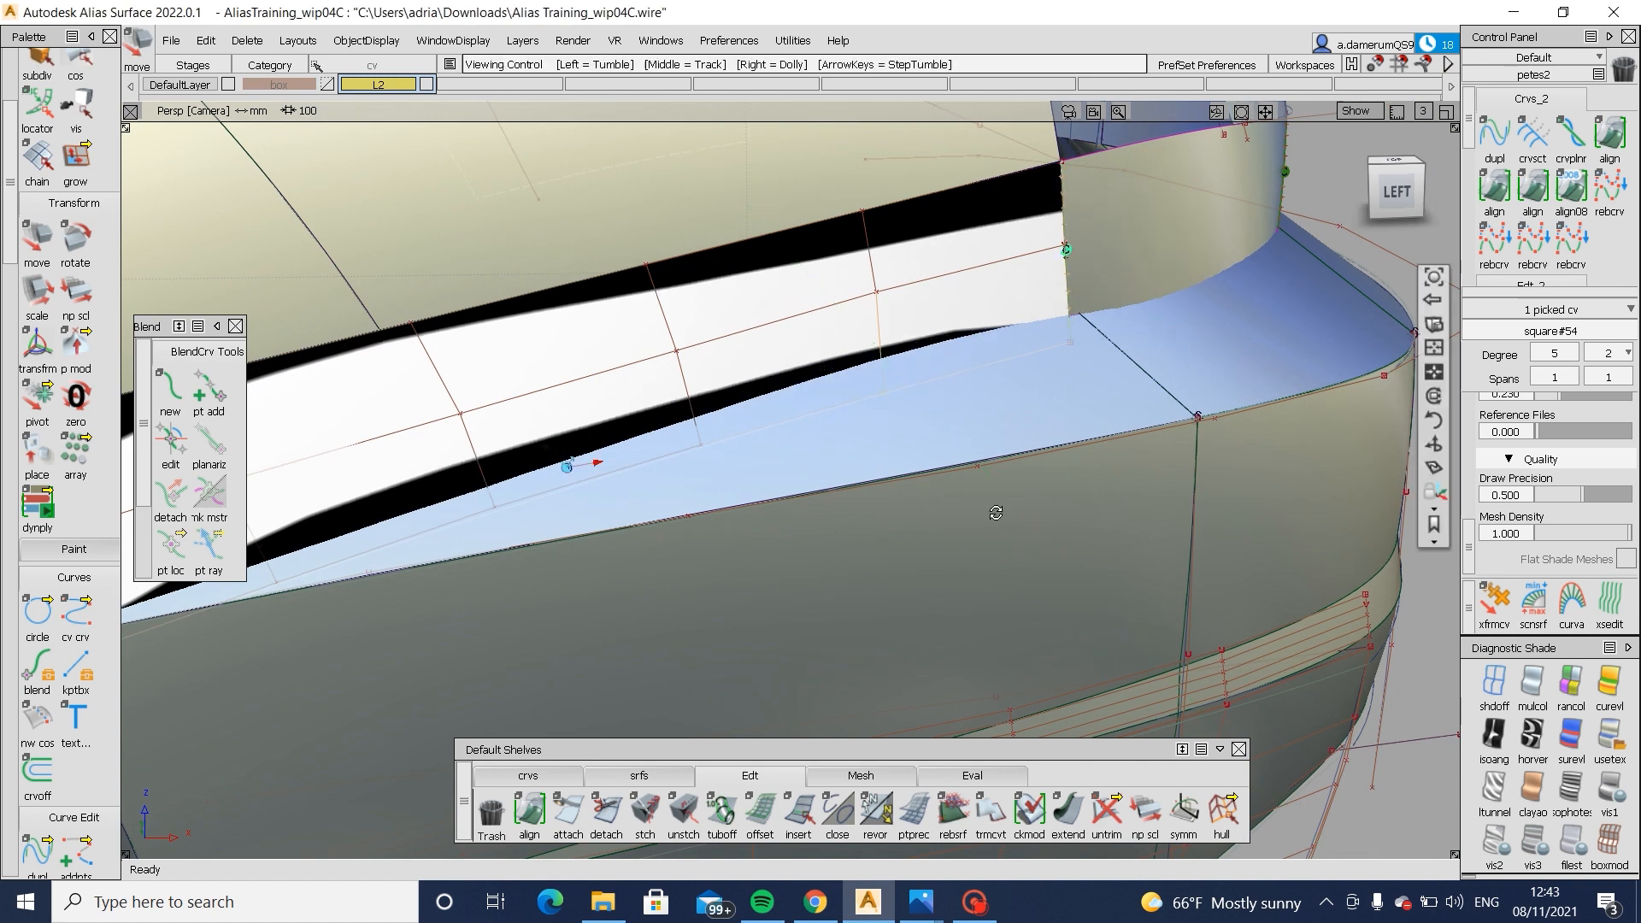
pyautogui.moveTo(1006, 500)
pyautogui.keyDown('alt'); pyautogui.keyDown('shift'); pyautogui.mouseDown()
pyautogui.moveTo(725, 509)
pyautogui.moveTo(760, 539)
pyautogui.mouseUp(); pyautogui.keyUp('shift'); pyautogui.keyUp('alt')
pyautogui.keyDown('ctrl'); pyautogui.keyDown('shift'); pyautogui.moveTo(823, 553); pyautogui.dragTo(822, 496); pyautogui.keyUp('shift'); pyautogui.keyUp('ctrl')
pyautogui.moveTo(820, 494); pyautogui.dragTo(820, 491, button='middle')
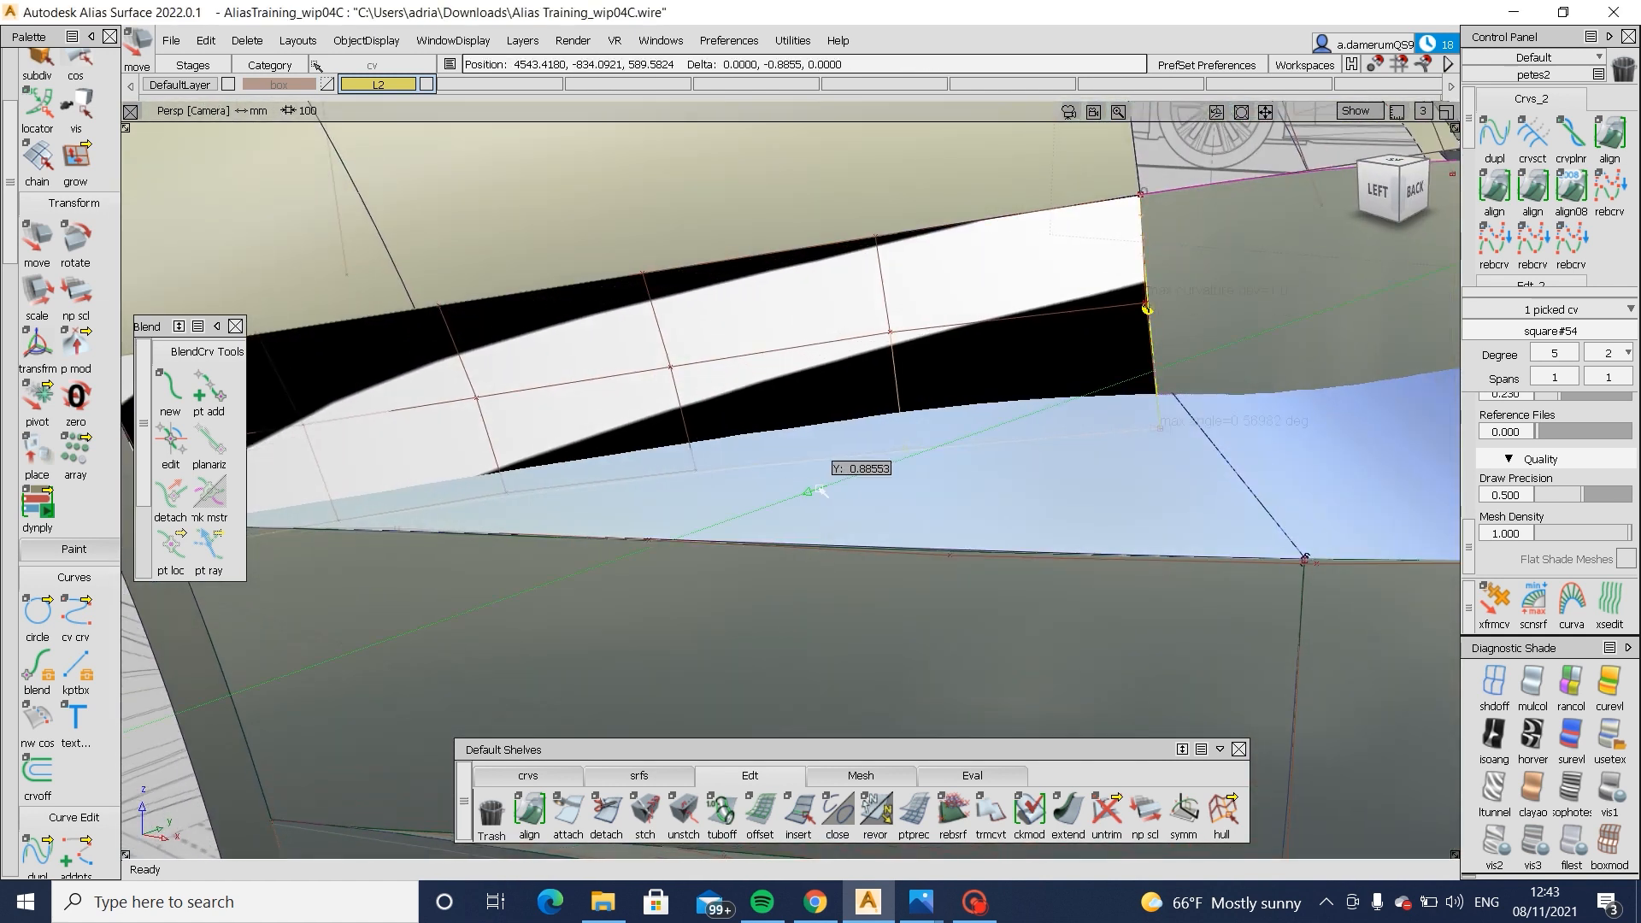
# - Show the CVs of the small draft surface and clear the selection
pyautogui.keyDown('alt'); pyautogui.keyDown('shift'); pyautogui.moveTo(856, 531); pyautogui.dragTo(1150, 385); pyautogui.keyUp('shift'); pyautogui.keyUp('alt')
pyautogui.keyDown('ctrl'); pyautogui.keyDown('shift'); pyautogui.moveTo(1020, 461); pyautogui.dragTo(1019, 462); pyautogui.keyUp('shift'); pyautogui.keyUp('ctrl')
pyautogui.click(1082, 515)
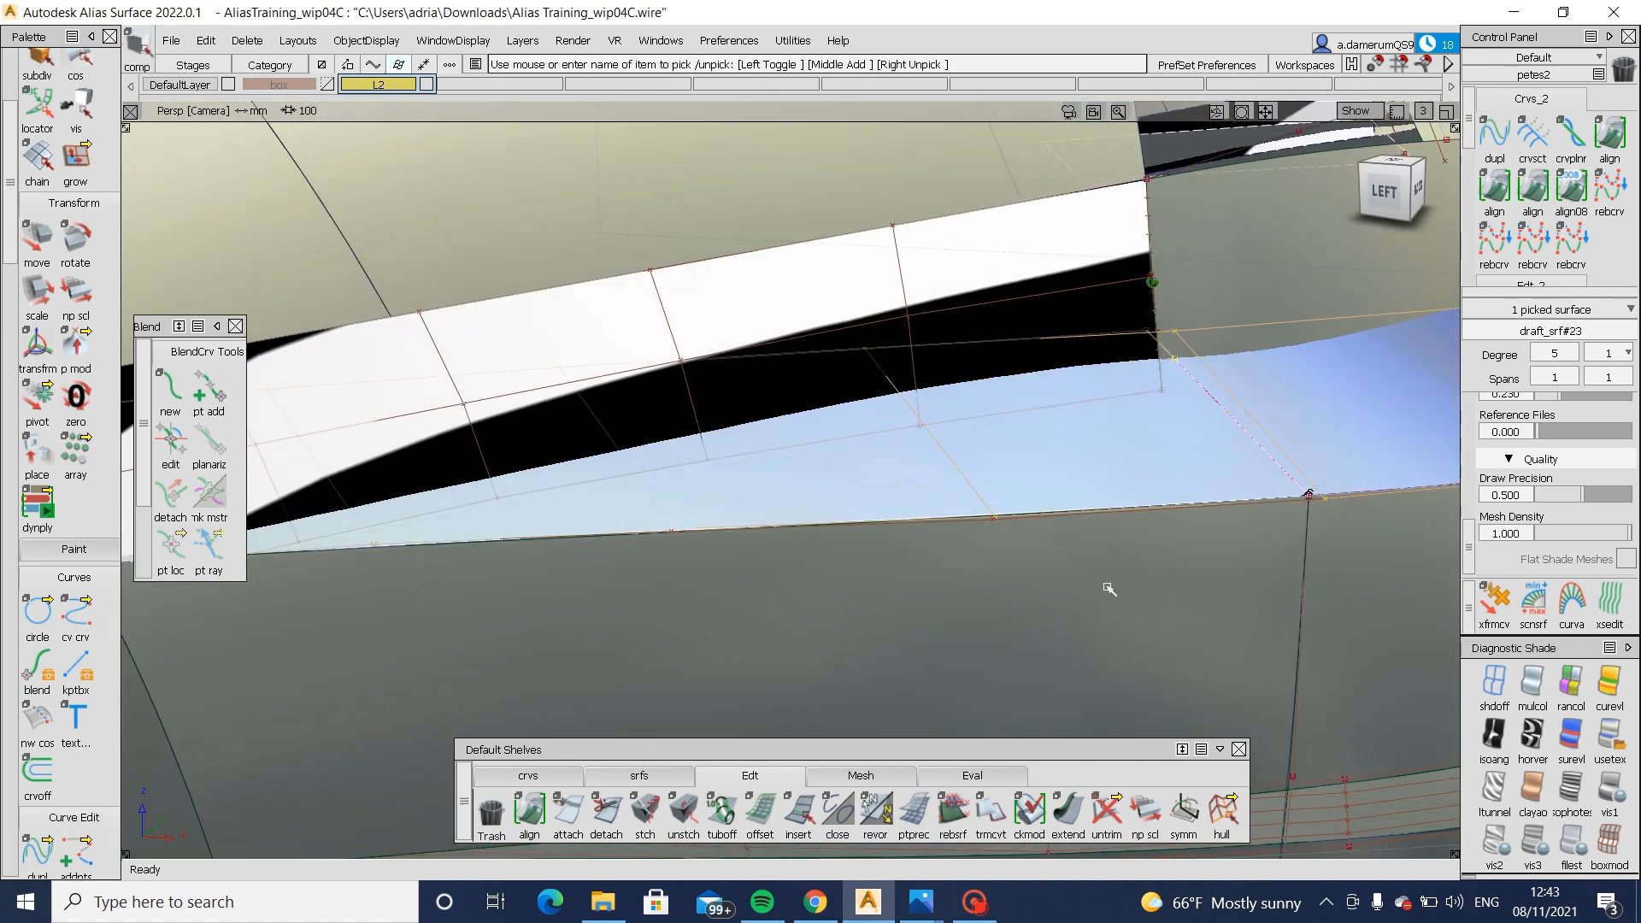
pyautogui.keyDown('ctrl'); pyautogui.keyDown('shift'); pyautogui.moveTo(1109, 590); pyautogui.dragTo(1025, 556); pyautogui.keyUp('shift'); pyautogui.keyUp('ctrl')
pyautogui.keyDown('alt'); pyautogui.keyDown('shift'); pyautogui.moveTo(1025, 556); pyautogui.dragTo(886, 560, button='middle'); pyautogui.keyUp('shift'); pyautogui.keyUp('alt')
pyautogui.click(1011, 513)
pyautogui.keyDown('alt'); pyautogui.keyDown('shift'); pyautogui.moveTo(1017, 523); pyautogui.dragTo(923, 535, button='right'); pyautogui.keyUp('shift'); pyautogui.keyUp('alt')
pyautogui.keyDown('alt'); pyautogui.keyDown('shift'); pyautogui.moveTo(923, 534); pyautogui.dragTo(1035, 675); pyautogui.keyUp('shift'); pyautogui.keyUp('alt')
pyautogui.keyDown('ctrl'); pyautogui.keyDown('shift'); pyautogui.moveTo(1069, 709); pyautogui.dragTo(1128, 787); pyautogui.keyUp('shift'); pyautogui.keyUp('ctrl')
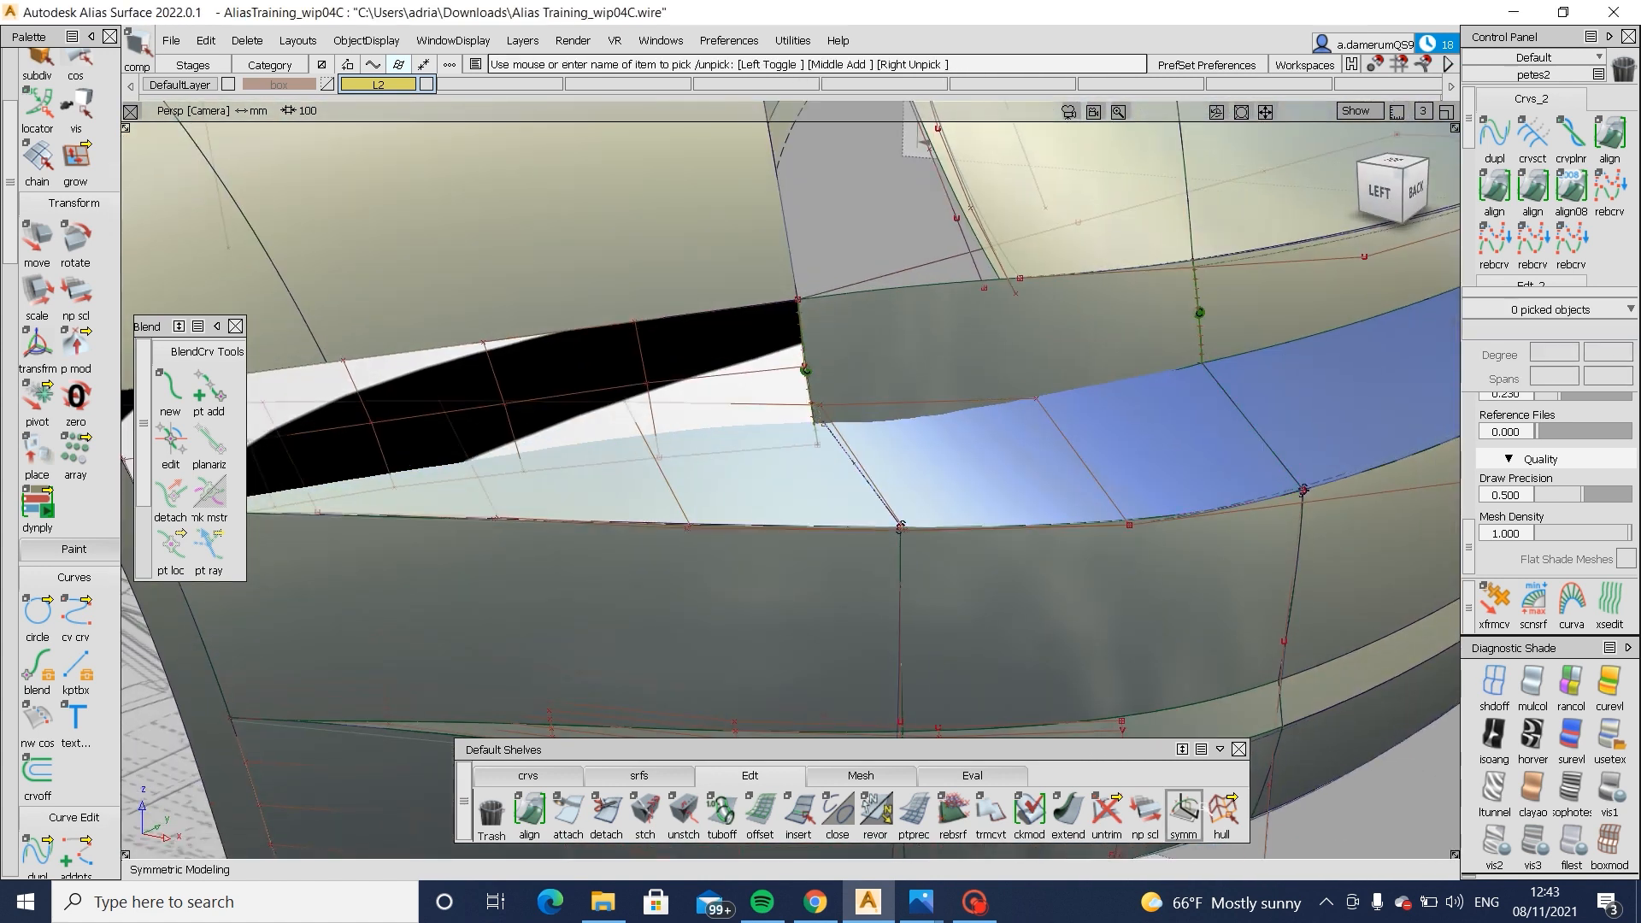
# - Show the CVs of the side surface, narrow band and lower surface beneath the shelf
pyautogui.click(1184, 812)
pyautogui.keyDown('ctrl'); pyautogui.keyDown('shift'); pyautogui.moveTo(878, 491); pyautogui.dragTo(750, 626); pyautogui.keyUp('shift'); pyautogui.keyUp('ctrl')
pyautogui.click(898, 559)
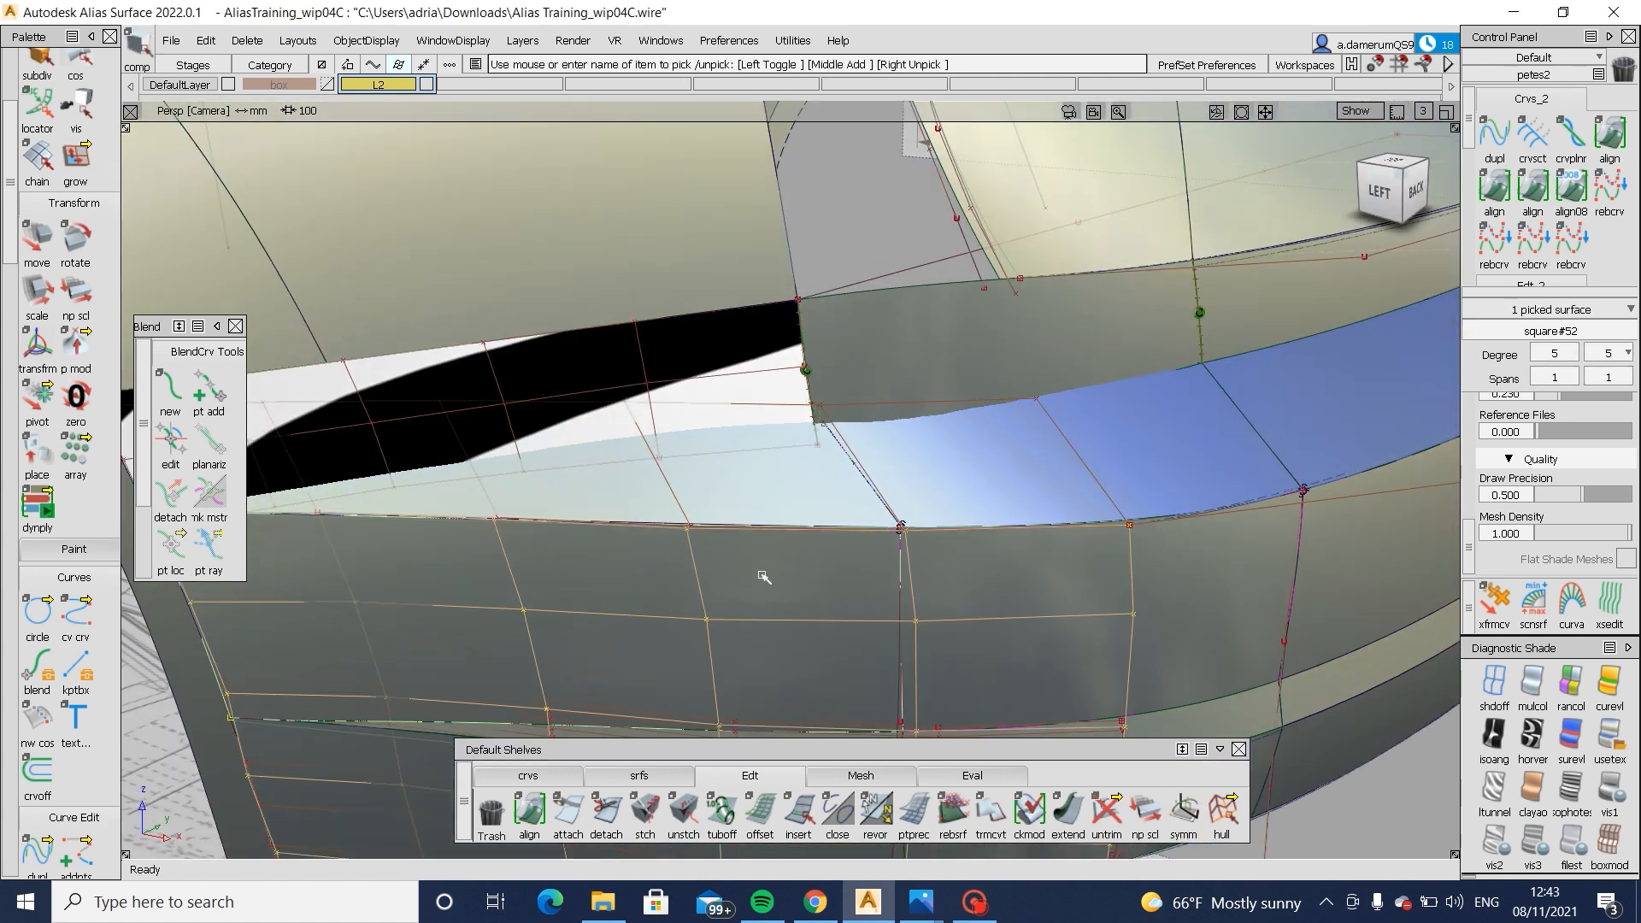
pyautogui.keyDown('alt'); pyautogui.keyDown('shift'); pyautogui.moveTo(760, 615); pyautogui.dragTo(860, 513, button='middle'); pyautogui.keyUp('shift'); pyautogui.keyUp('alt')
pyautogui.keyDown('ctrl'); pyautogui.keyDown('shift'); pyautogui.moveTo(861, 513); pyautogui.dragTo(882, 567); pyautogui.keyUp('shift'); pyautogui.keyUp('ctrl')
pyautogui.keyDown('ctrl'); pyautogui.keyDown('shift'); pyautogui.moveTo(882, 566); pyautogui.dragTo(801, 669); pyautogui.keyUp('shift'); pyautogui.keyUp('ctrl')
pyautogui.keyDown('alt'); pyautogui.keyDown('shift'); pyautogui.moveTo(782, 663); pyautogui.dragTo(783, 513, button='middle'); pyautogui.keyUp('shift'); pyautogui.keyUp('alt')
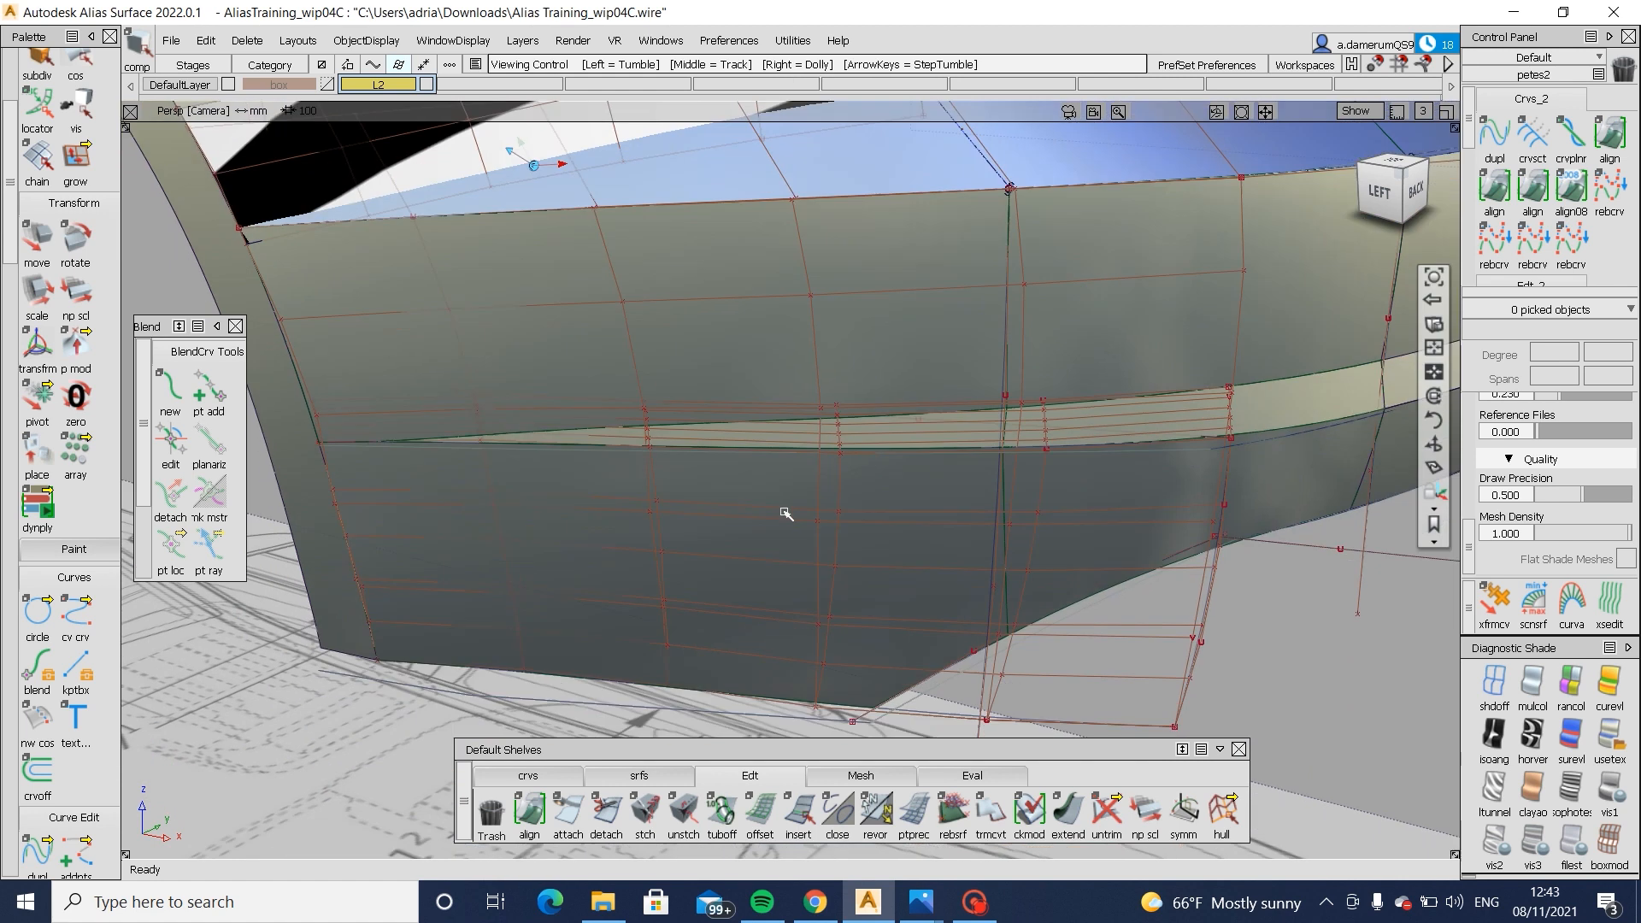
# - Compare the side, band and lower surface CVs with the draft surface's rows, then hide them
pyautogui.keyDown('ctrl'); pyautogui.keyDown('shift'); pyautogui.moveTo(782, 504); pyautogui.dragTo(767, 265); pyautogui.keyUp('shift'); pyautogui.keyUp('ctrl')
pyautogui.keyDown('alt'); pyautogui.keyDown('shift'); pyautogui.moveTo(823, 214); pyautogui.dragTo(815, 376, button='middle'); pyautogui.keyUp('shift'); pyautogui.keyUp('alt')
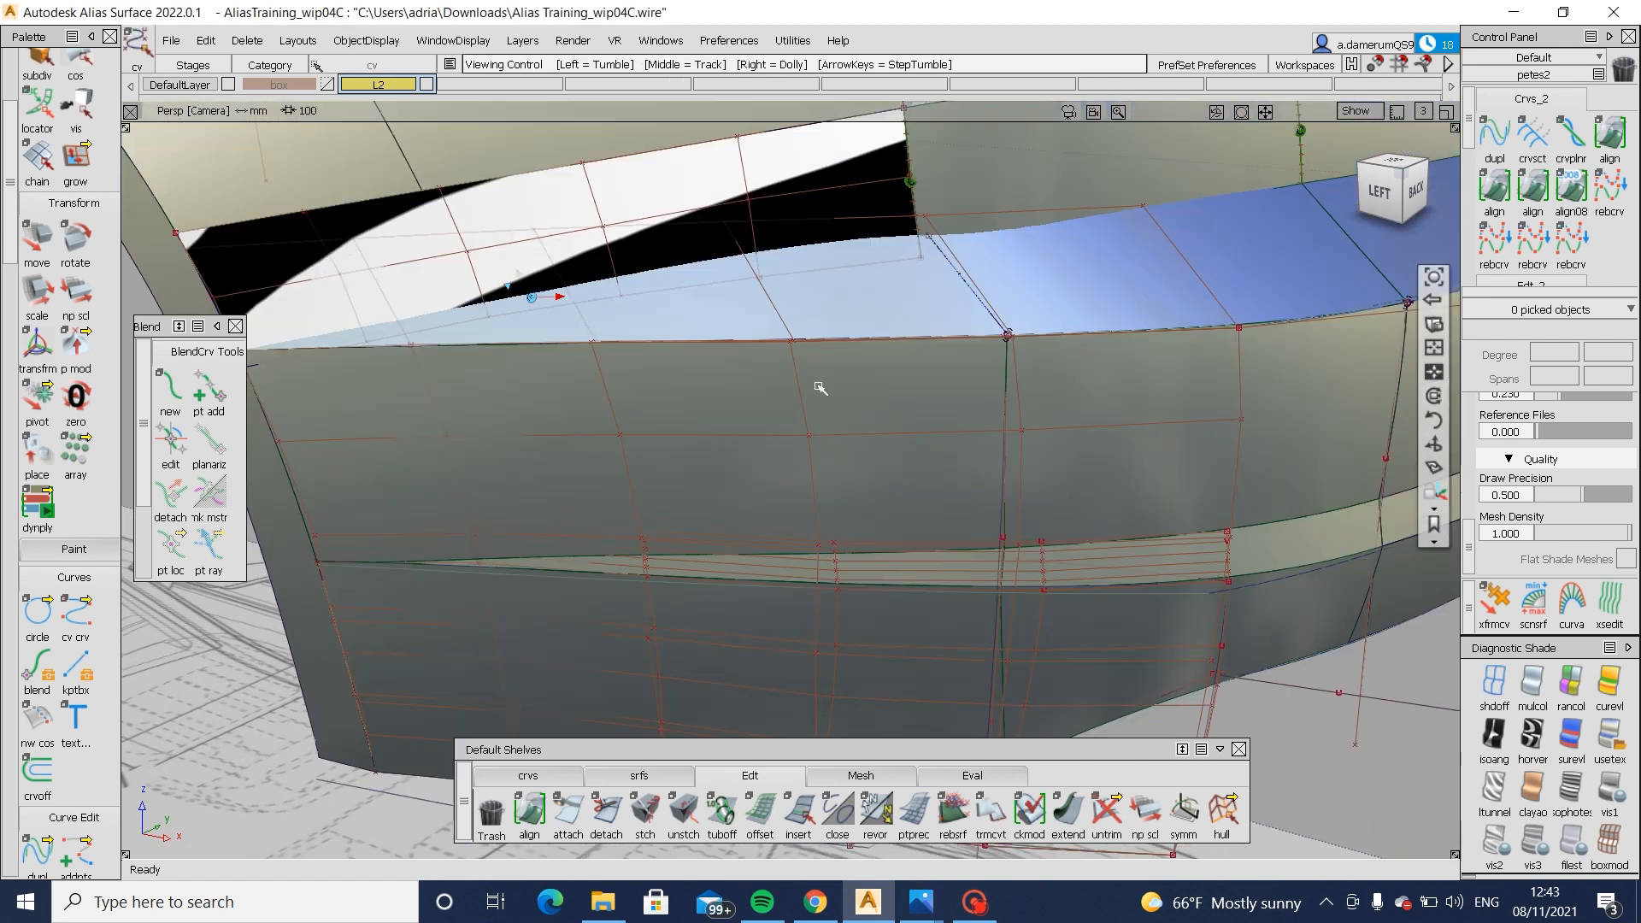
pyautogui.keyDown('ctrl'); pyautogui.keyDown('shift'); pyautogui.moveTo(935, 309); pyautogui.dragTo(830, 461); pyautogui.keyUp('shift'); pyautogui.keyUp('ctrl')
pyautogui.moveTo(835, 562); pyautogui.dragTo(1051, 615)
pyautogui.keyDown('ctrl'); pyautogui.keyDown('shift'); pyautogui.moveTo(987, 513); pyautogui.dragTo(985, 735); pyautogui.keyUp('shift'); pyautogui.keyUp('ctrl')
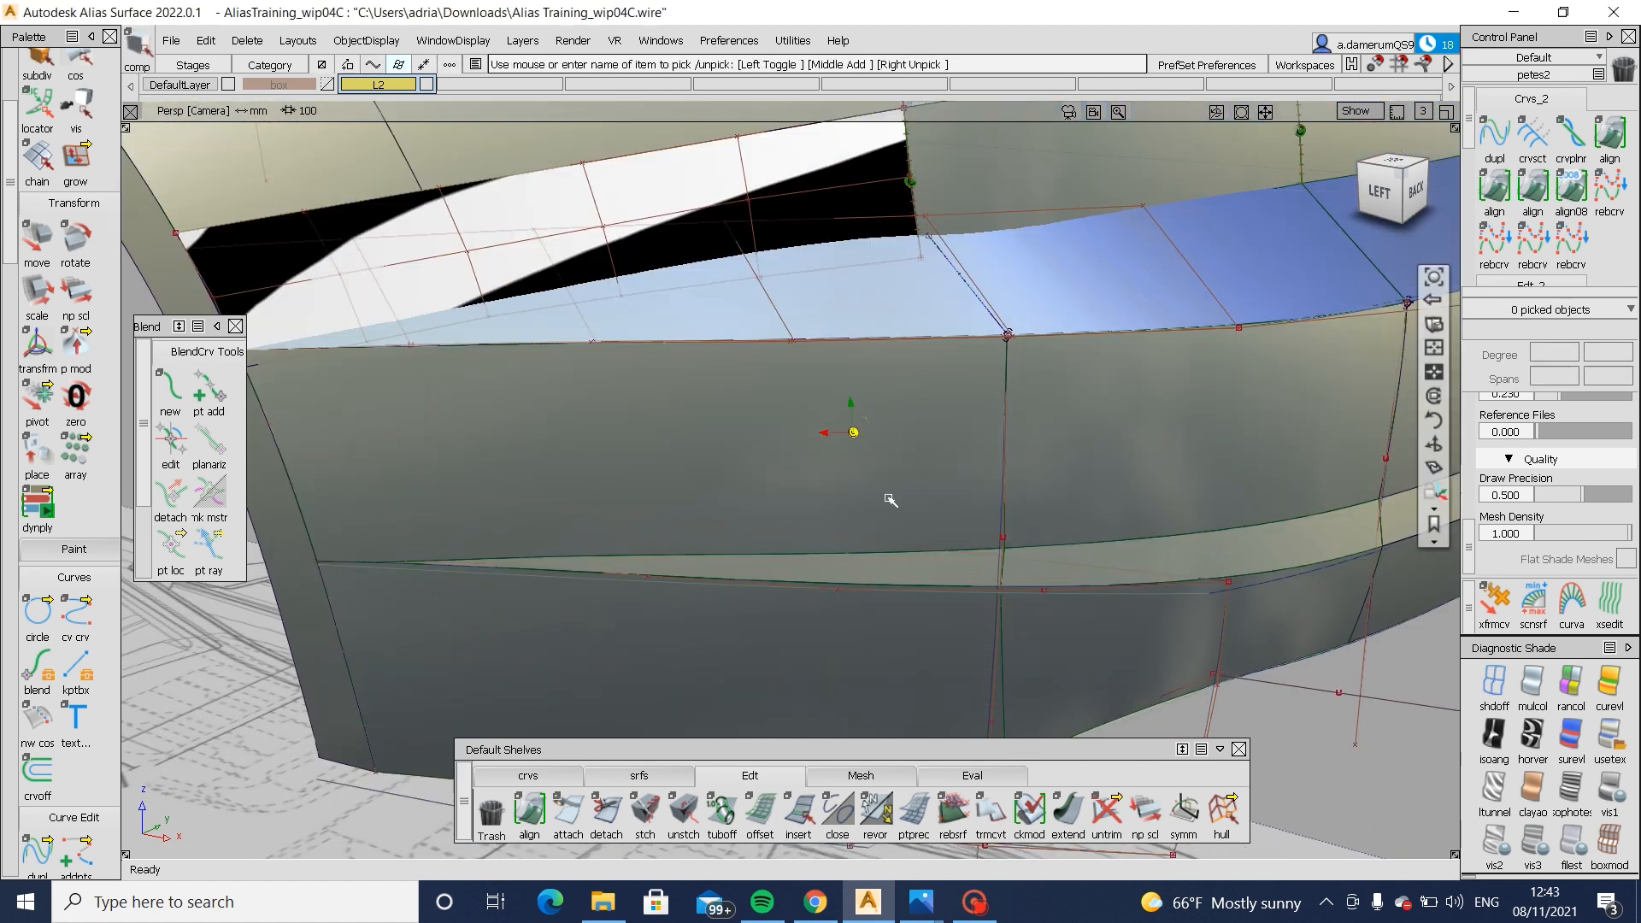
# - Pick the draft surface's hulls on either side of the corner seam in turn and adjust them with Move
pyautogui.keyDown('alt'); pyautogui.keyDown('shift'); pyautogui.moveTo(890, 502); pyautogui.dragTo(825, 466); pyautogui.keyUp('shift'); pyautogui.keyUp('alt')
pyautogui.click(1222, 810)
pyautogui.click(749, 237)
pyautogui.keyDown('alt'); pyautogui.keyDown('shift'); pyautogui.moveTo(748, 236); pyautogui.dragTo(794, 308, button='right'); pyautogui.keyUp('shift'); pyautogui.keyUp('alt')
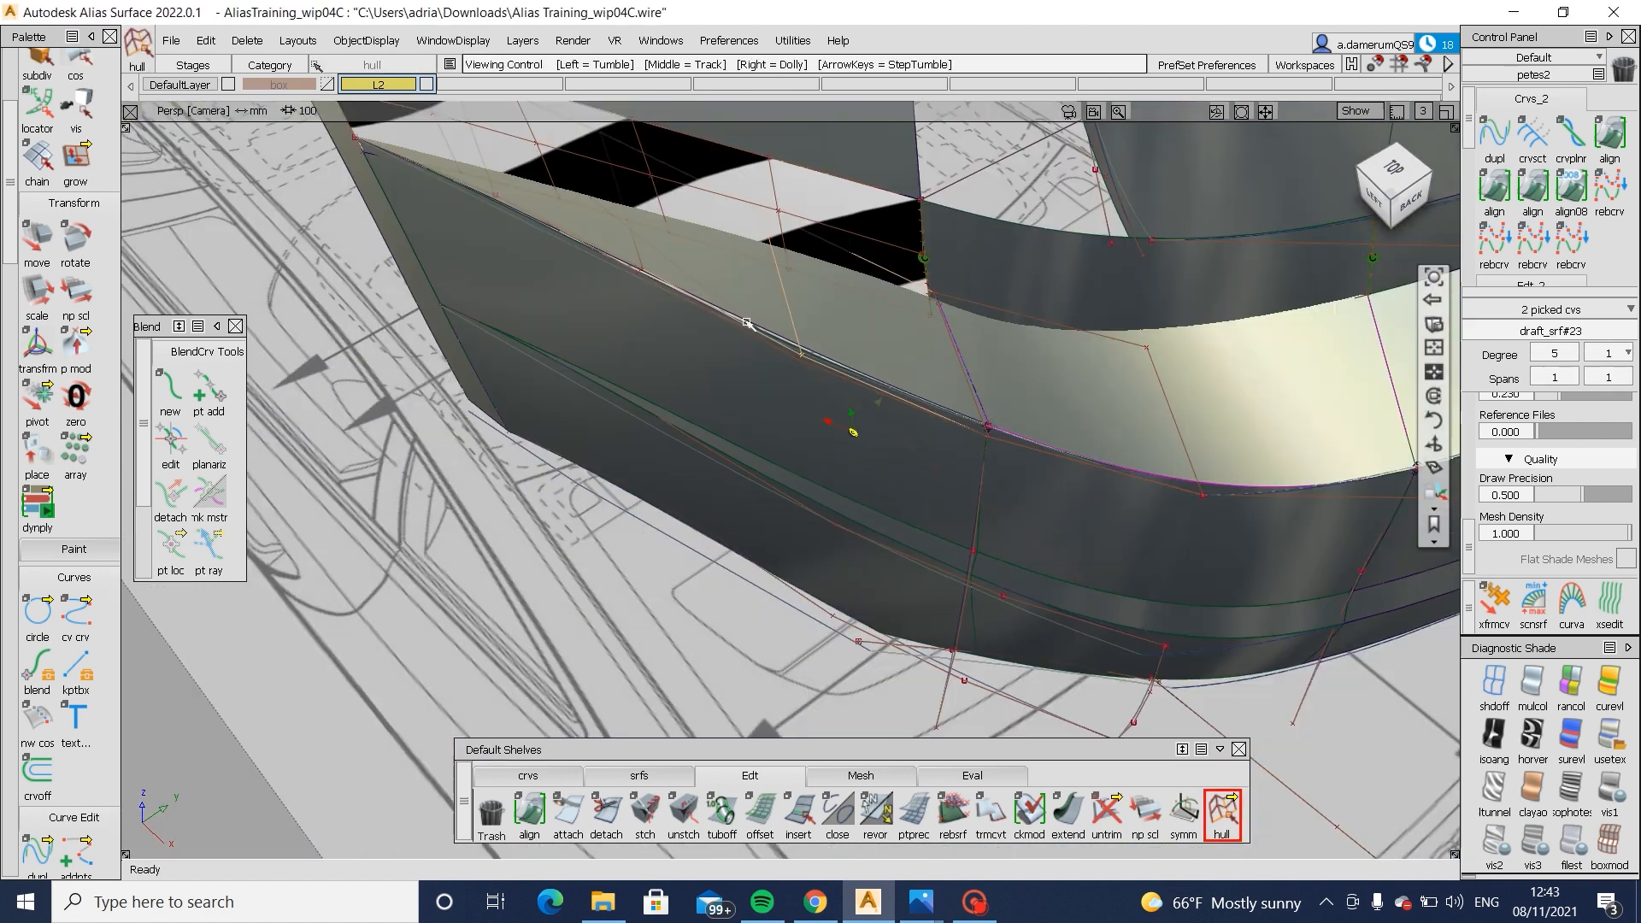
pyautogui.keyDown('alt'); pyautogui.keyDown('shift'); pyautogui.moveTo(794, 307); pyautogui.dragTo(890, 388); pyautogui.keyUp('shift'); pyautogui.keyUp('alt')
pyautogui.keyDown('alt'); pyautogui.keyDown('shift'); pyautogui.moveTo(890, 388); pyautogui.dragTo(864, 396, button='right'); pyautogui.keyUp('shift'); pyautogui.keyUp('alt')
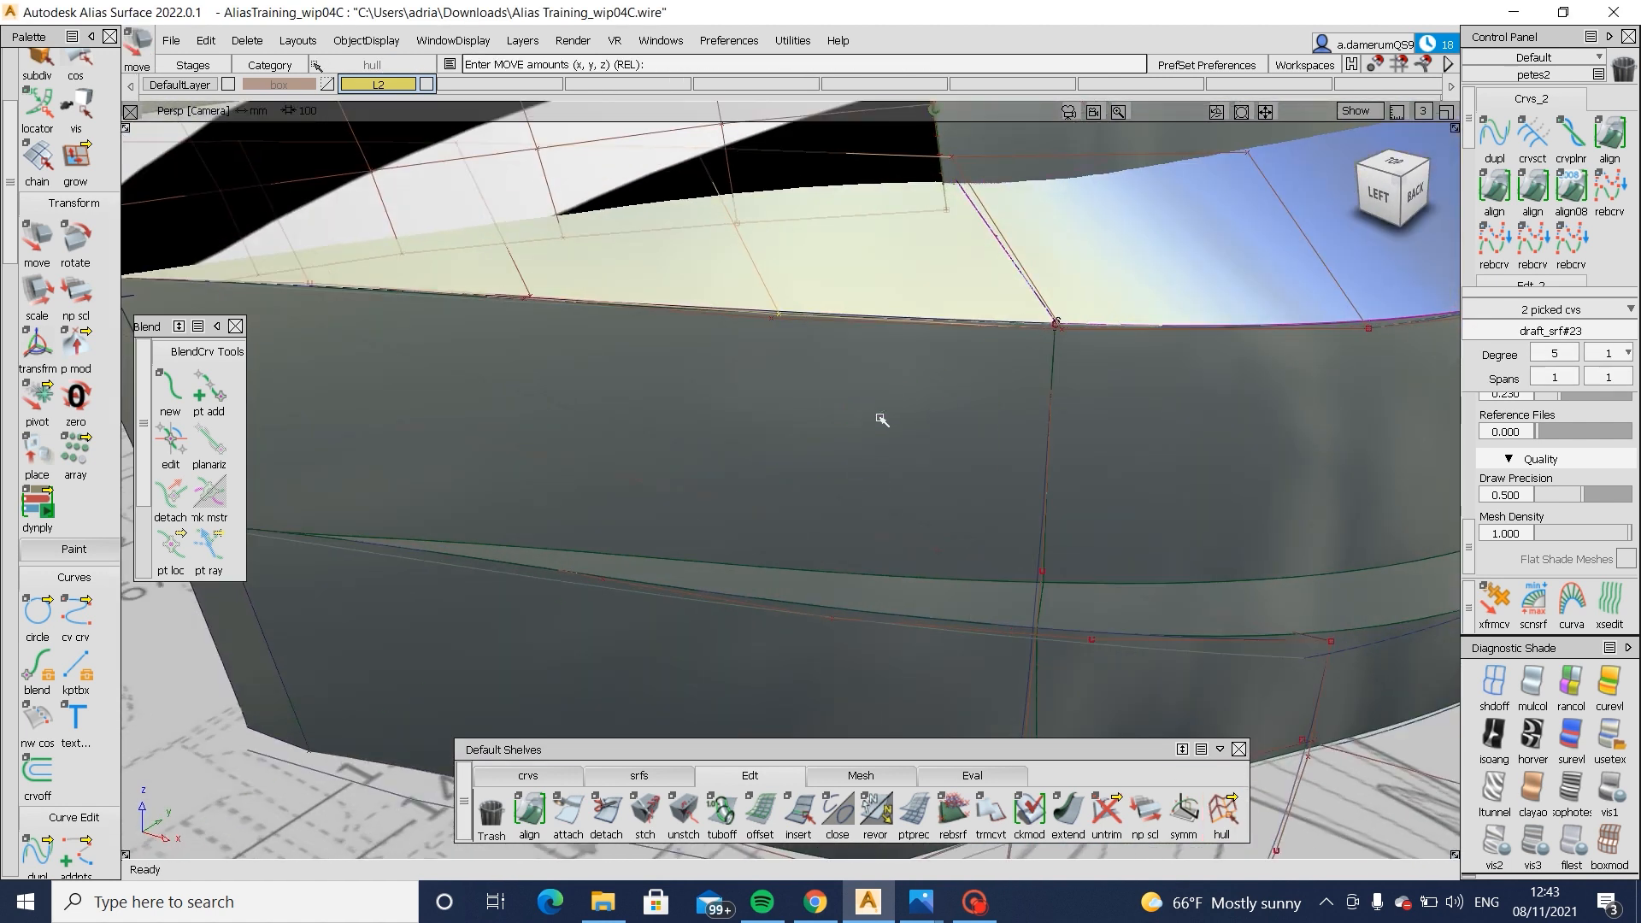
pyautogui.keyDown('alt'); pyautogui.keyDown('shift'); pyautogui.moveTo(1132, 311); pyautogui.dragTo(903, 298); pyautogui.keyUp('shift'); pyautogui.keyUp('alt')
pyautogui.click(1128, 373)
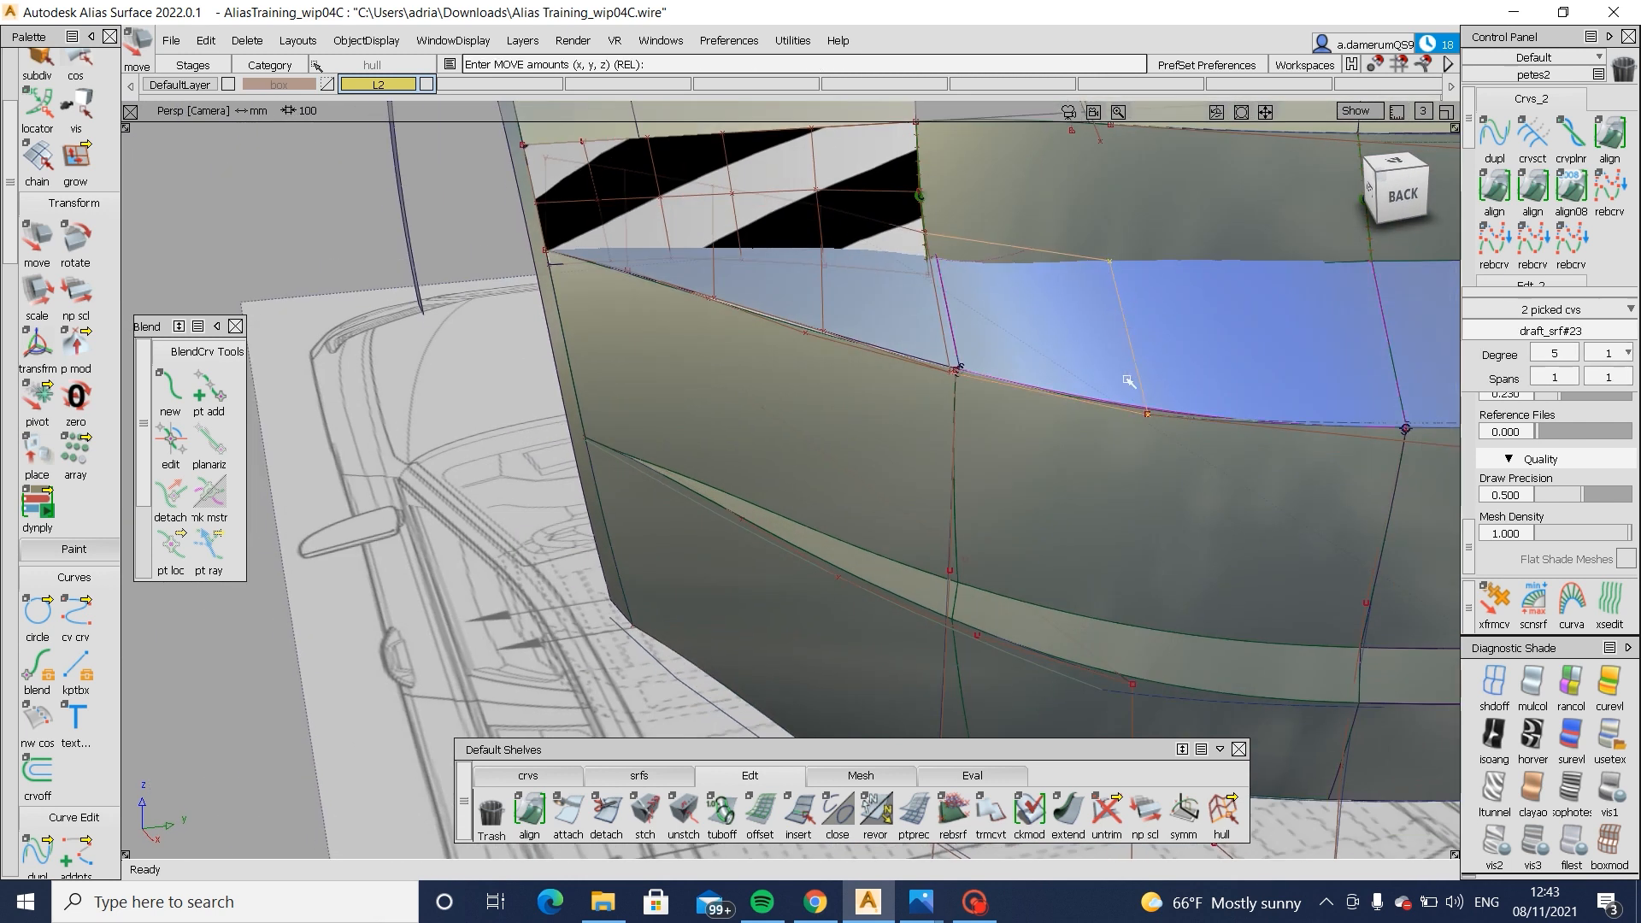
pyautogui.keyDown('alt'); pyautogui.keyDown('shift'); pyautogui.moveTo(1128, 374); pyautogui.dragTo(1150, 318, button='right'); pyautogui.keyUp('shift'); pyautogui.keyUp('alt')
pyautogui.keyDown('ctrl'); pyautogui.keyDown('shift'); pyautogui.moveTo(1150, 319); pyautogui.dragTo(1150, 271, button='middle'); pyautogui.keyUp('shift'); pyautogui.keyUp('ctrl')
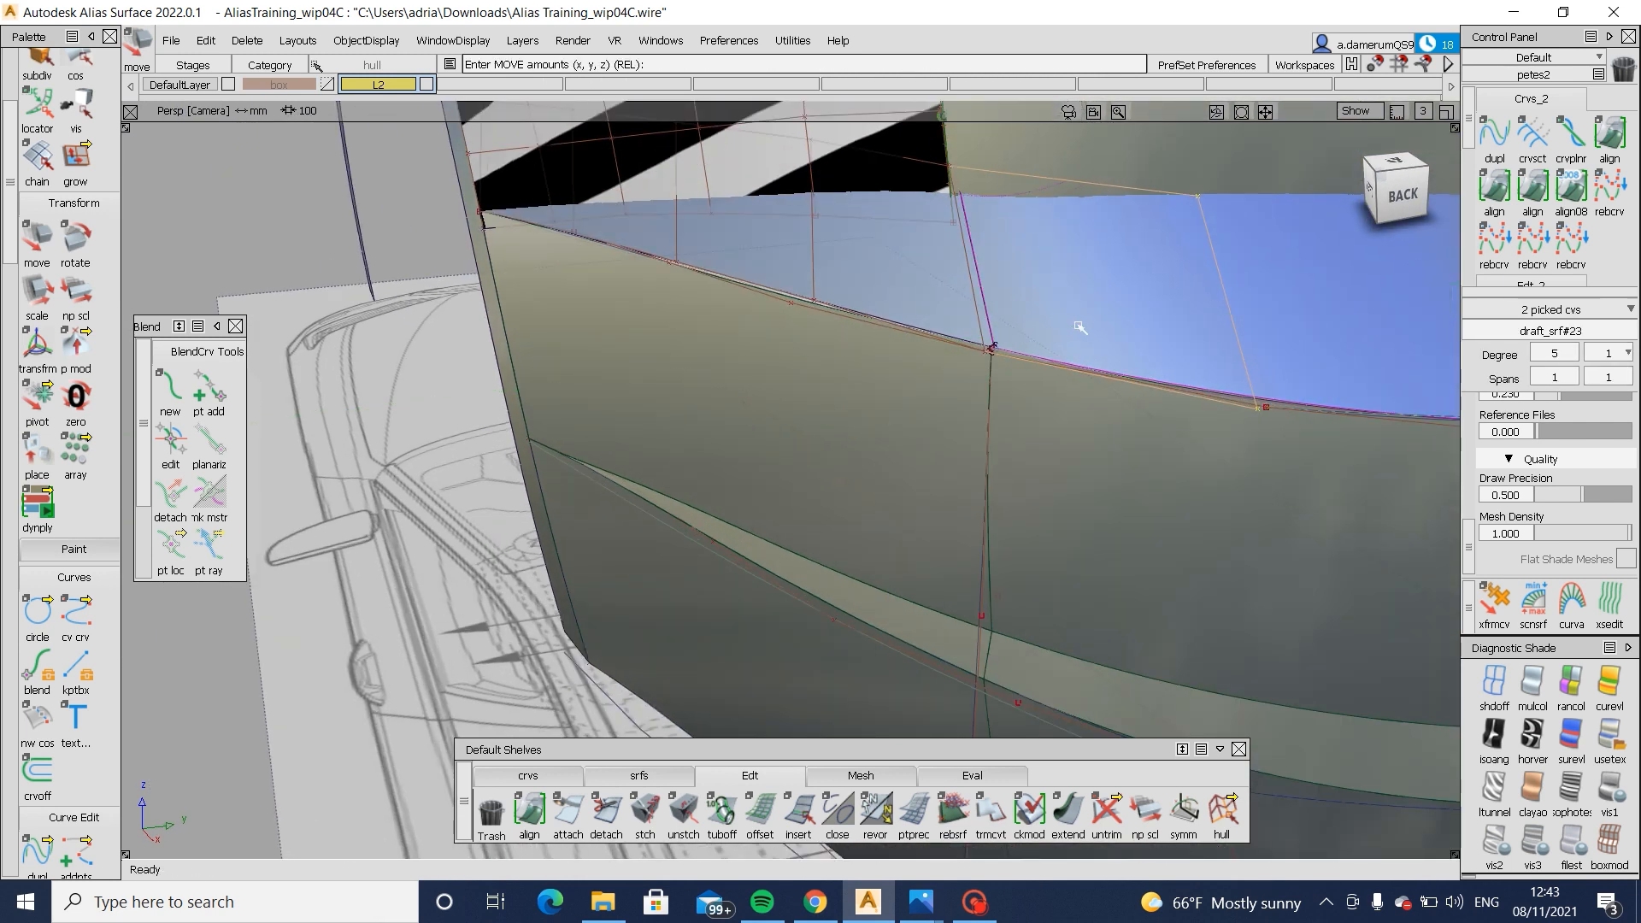
pyautogui.keyDown('alt'); pyautogui.keyDown('shift'); pyautogui.moveTo(1021, 314); pyautogui.dragTo(1284, 359); pyautogui.keyUp('shift'); pyautogui.keyUp('alt')
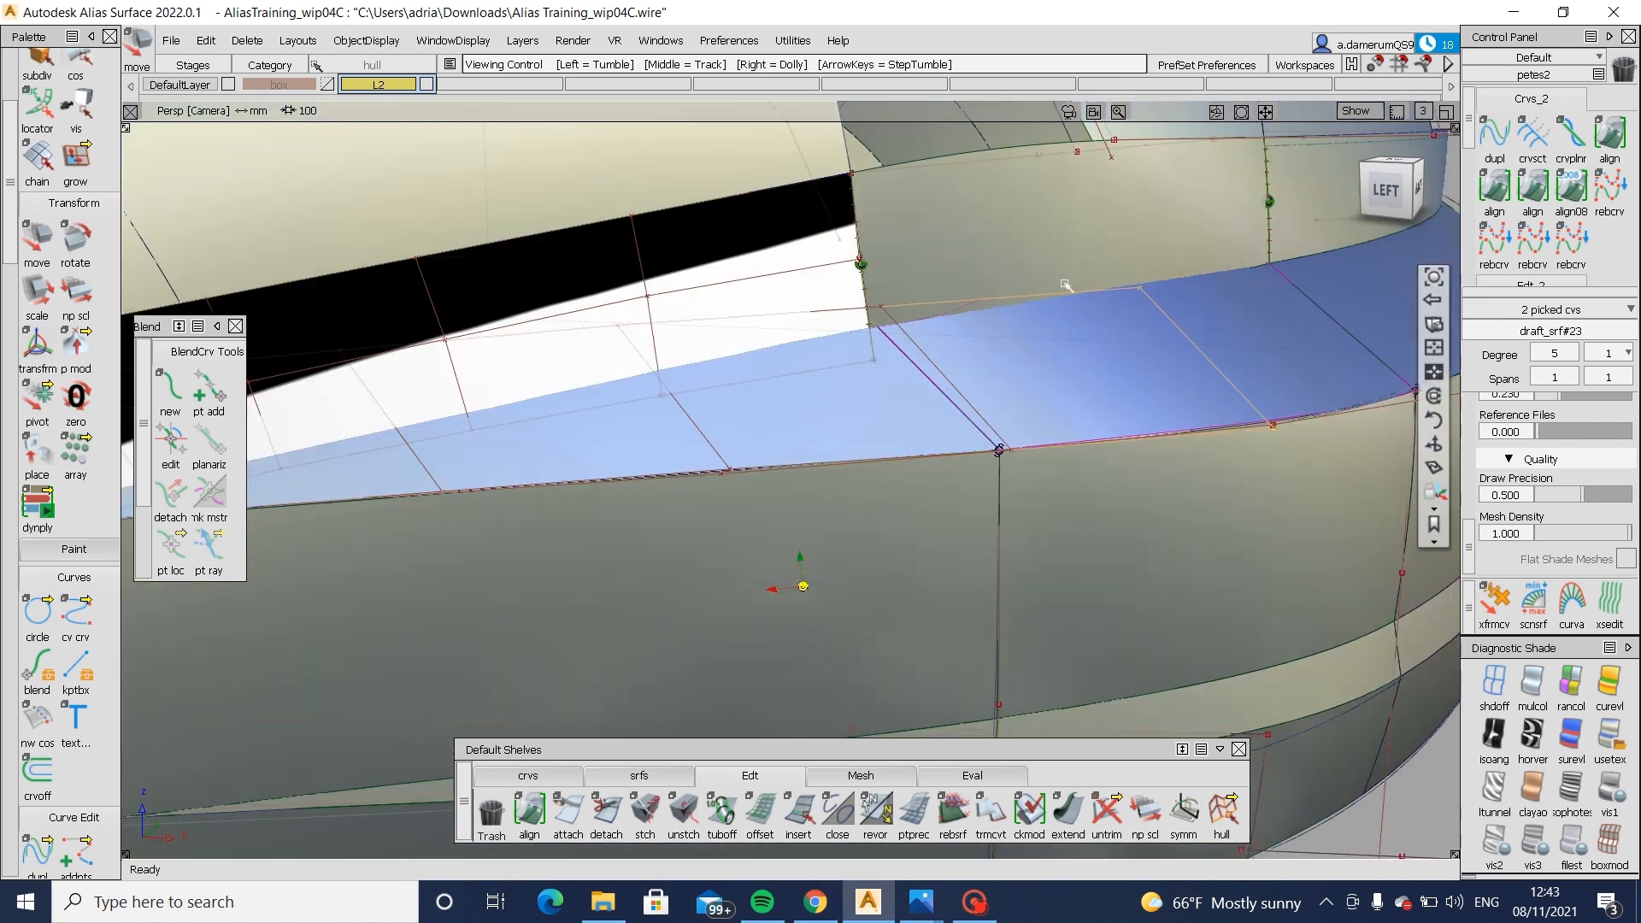
# - Pick the draft surface on the shelf and set its second degree value to 2
pyautogui.keyDown('alt'); pyautogui.keyDown('shift'); pyautogui.moveTo(1111, 598); pyautogui.dragTo(1140, 416); pyautogui.keyUp('shift'); pyautogui.keyUp('alt')
pyautogui.click(1253, 284)
pyautogui.click(1237, 412)
pyautogui.keyDown('alt'); pyautogui.keyDown('shift'); pyautogui.moveTo(1346, 424); pyautogui.dragTo(1117, 439, button='middle'); pyautogui.keyUp('shift'); pyautogui.keyUp('alt')
pyautogui.click(1628, 355)
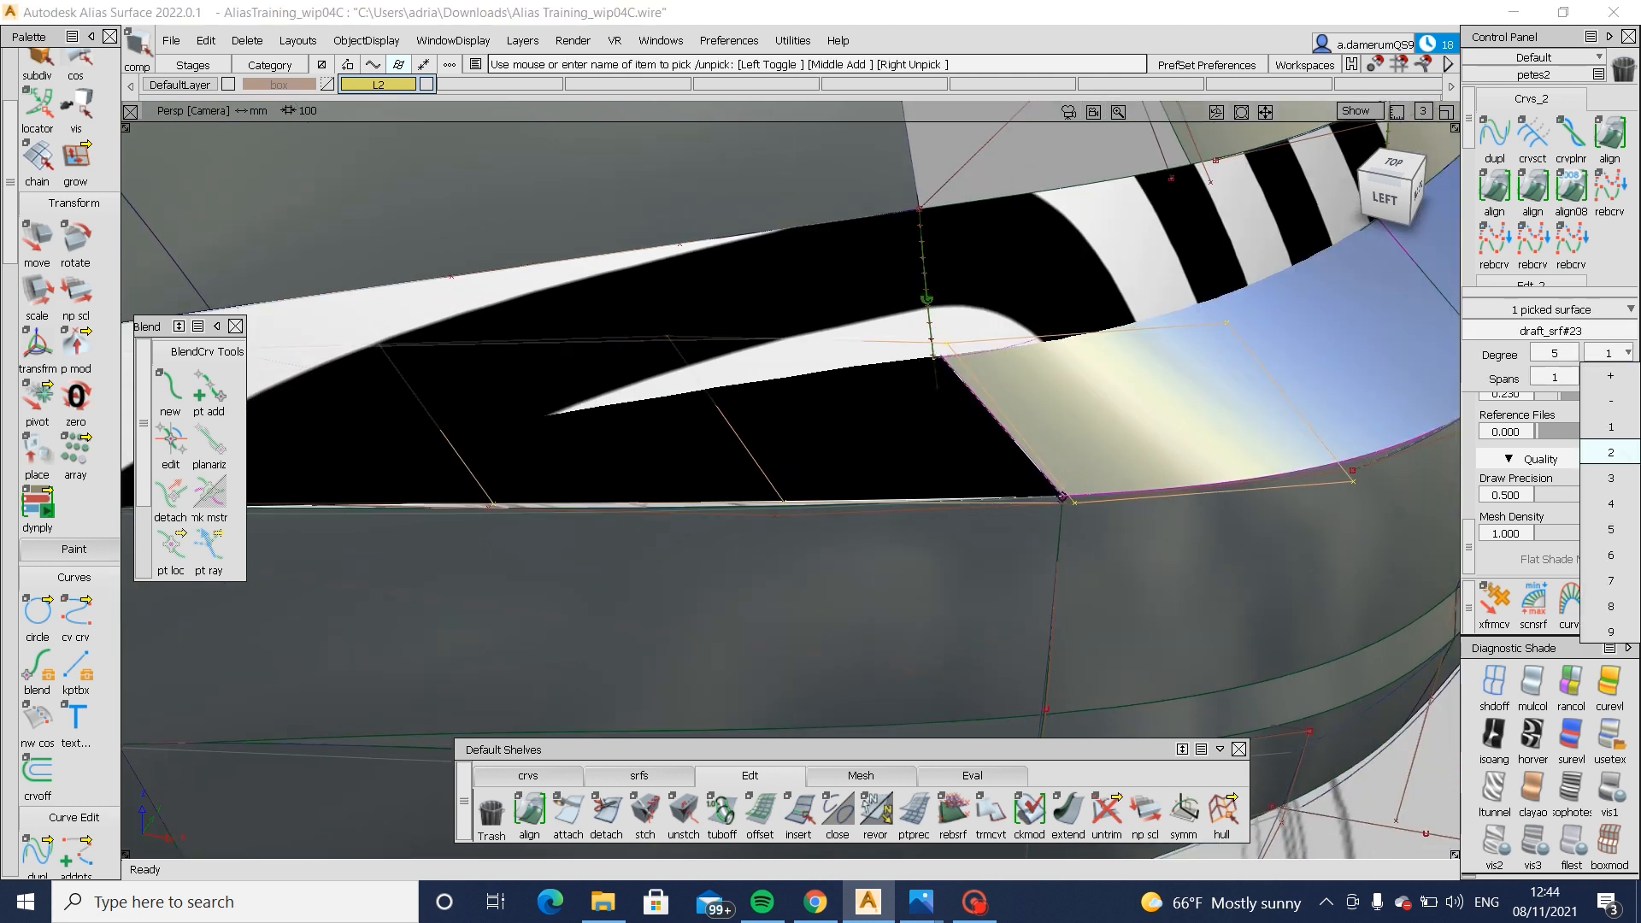
pyautogui.click(1611, 452)
# - Move the draft surface's middle lengthwise hull to adjust the shelf's stripes, and clear the selection
pyautogui.click(1222, 812)
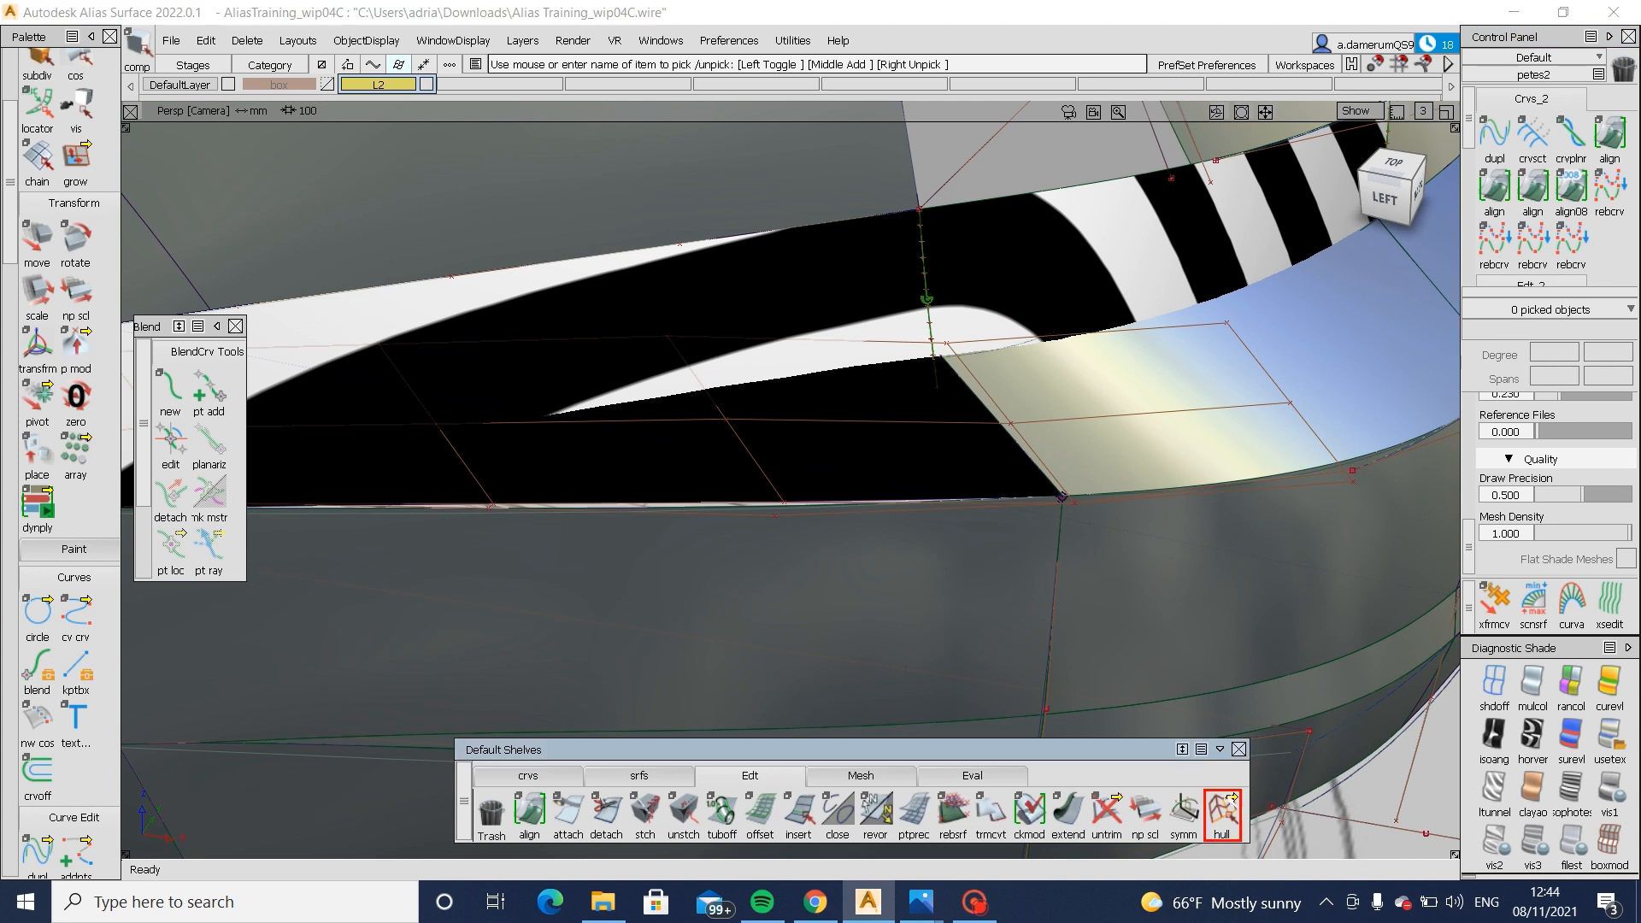
pyautogui.click(928, 423)
pyautogui.keyDown('alt'); pyautogui.keyDown('shift'); pyautogui.moveTo(932, 426); pyautogui.dragTo(861, 550); pyautogui.keyUp('shift'); pyautogui.keyUp('alt')
pyautogui.keyDown('ctrl'); pyautogui.keyDown('shift'); pyautogui.moveTo(862, 551); pyautogui.dragTo(958, 418); pyautogui.keyUp('shift'); pyautogui.keyUp('ctrl')
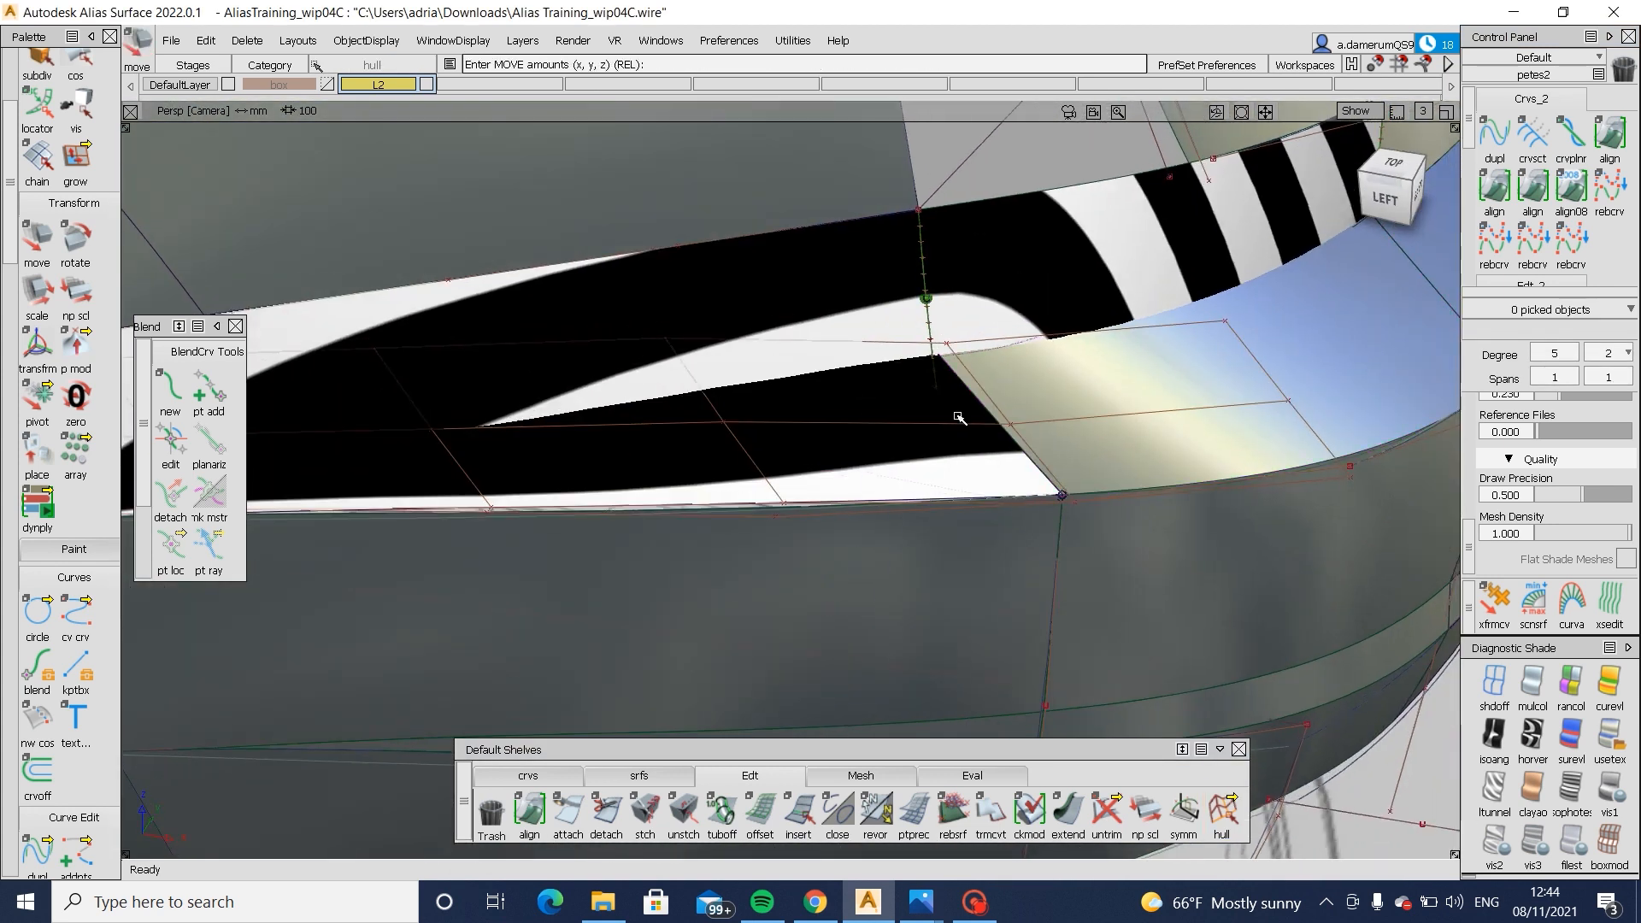
# - Switch the two striped side surfaces above the shelf to user defined texture shading and pick the draft surface
pyautogui.click(1064, 234)
pyautogui.click(855, 282)
pyautogui.click(1609, 740)
pyautogui.click(1406, 255)
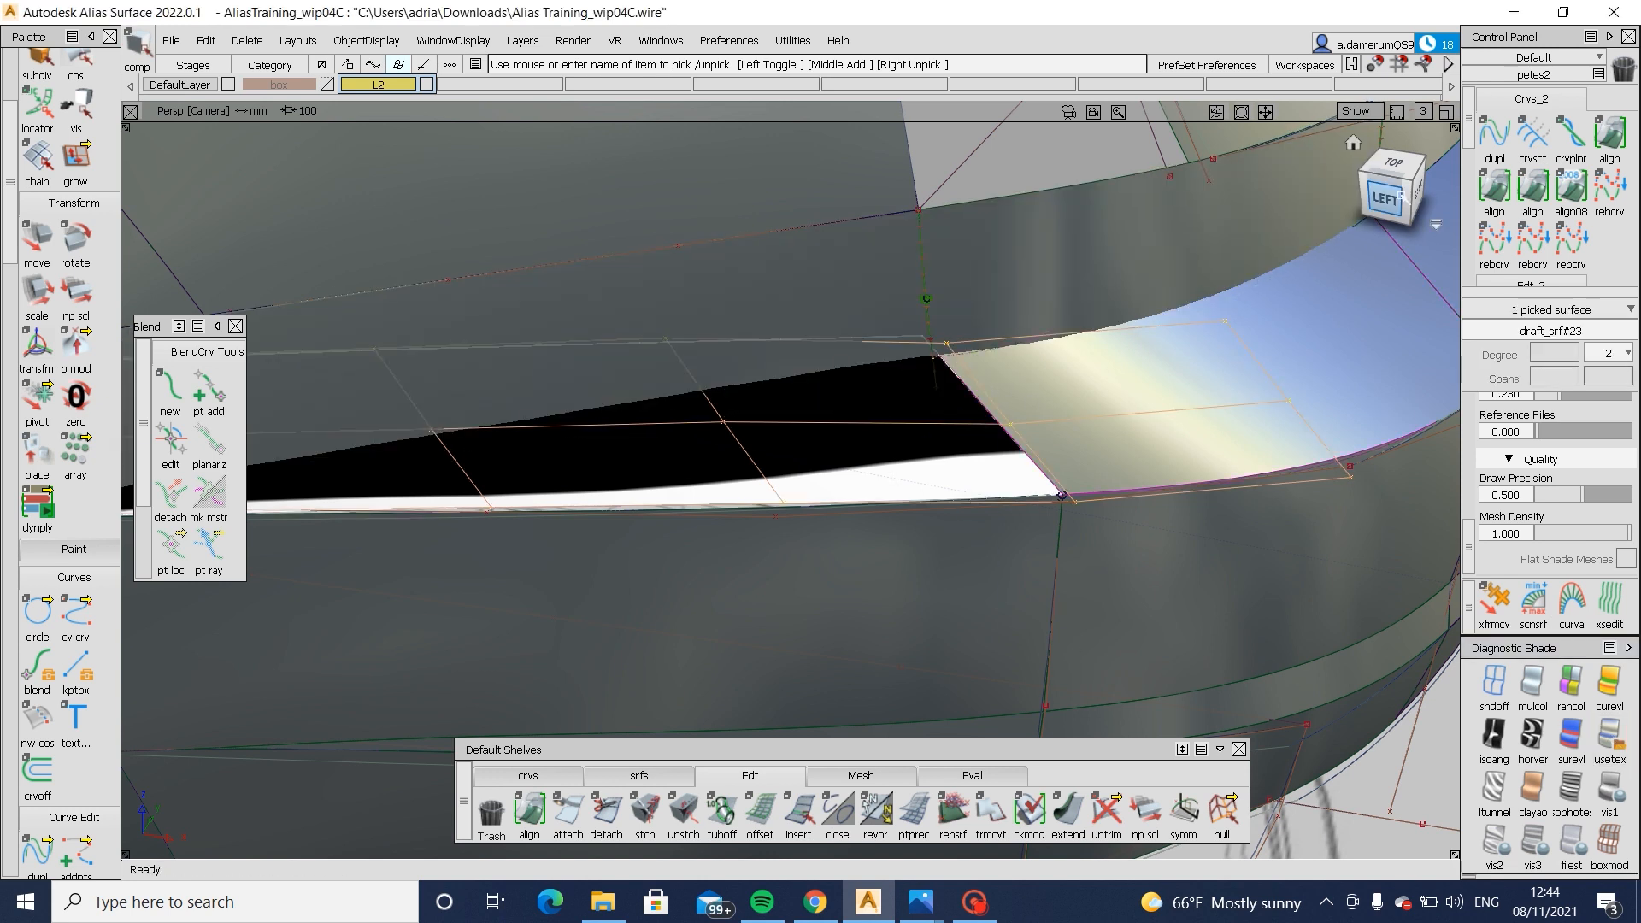
# - Switch to the top view, turn off all diagnostic shading, and shade the surfaces with the user defined texture
pyautogui.click(1393, 159)
pyautogui.click(1118, 683)
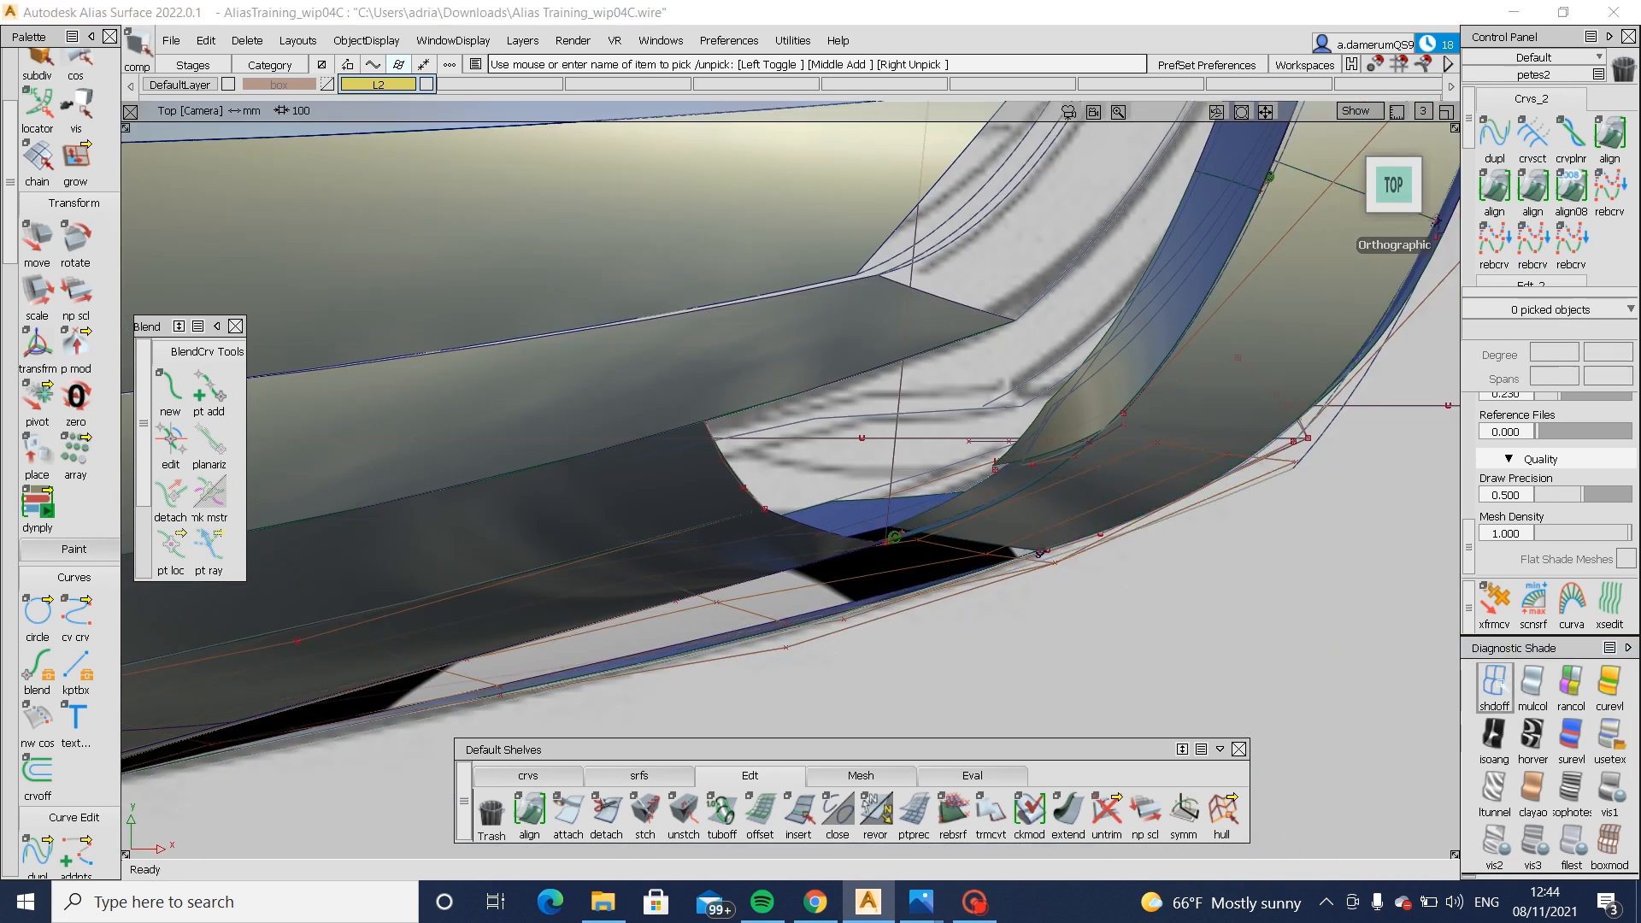
pyautogui.click(1500, 685)
pyautogui.moveTo(1136, 701)
pyautogui.keyDown('alt'); pyautogui.keyDown('shift'); pyautogui.mouseDown(button='right')
pyautogui.moveTo(1054, 637)
pyautogui.moveTo(981, 541)
pyautogui.mouseUp(button='right'); pyautogui.keyUp('shift'); pyautogui.keyUp('alt')
pyautogui.click(1607, 752)
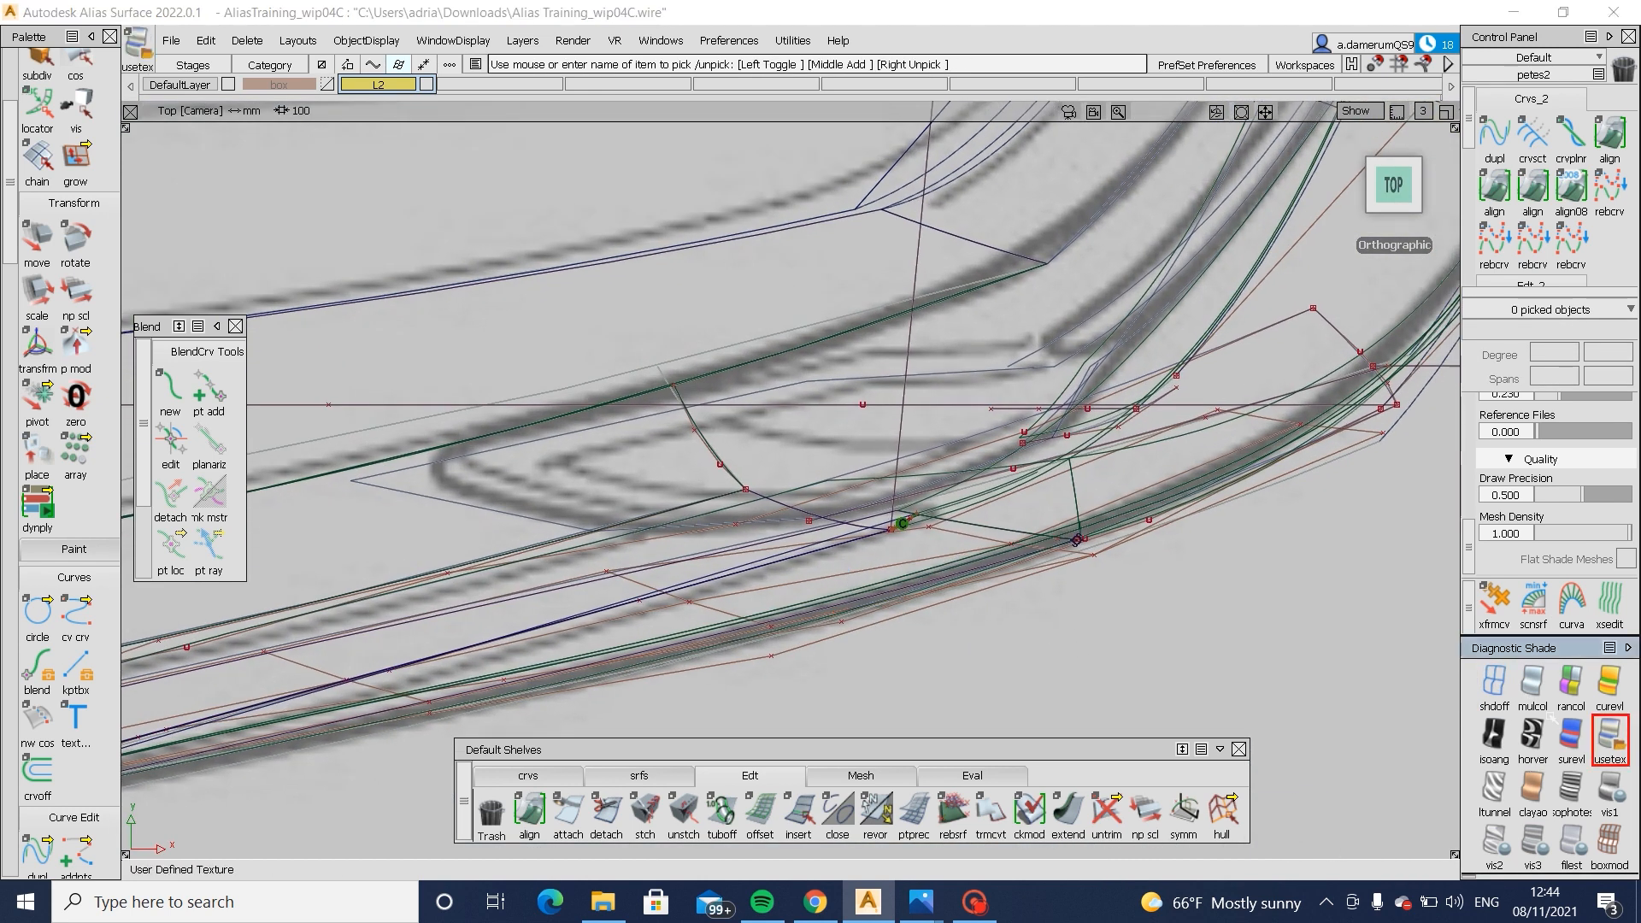
# - Pick the draft surface's inner-row and middle-row CVs beside the seam and adjust them with Move in the top view
pyautogui.click(944, 564)
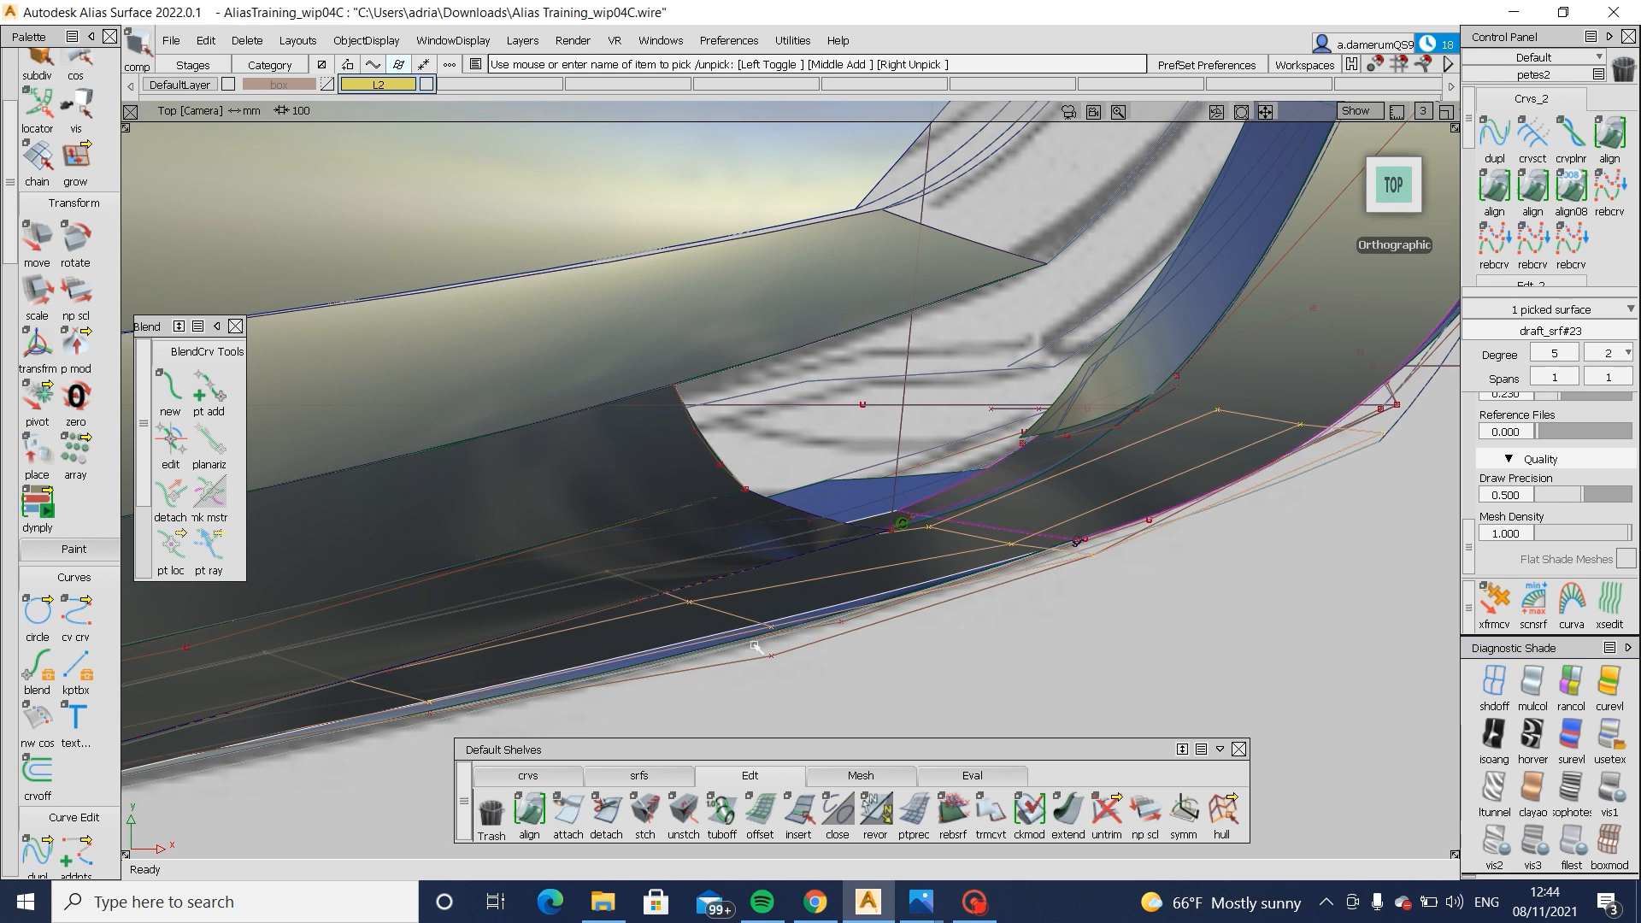
pyautogui.keyDown('alt'); pyautogui.keyDown('shift'); pyautogui.moveTo(755, 647); pyautogui.dragTo(816, 631, button='middle'); pyautogui.keyUp('shift'); pyautogui.keyUp('alt')
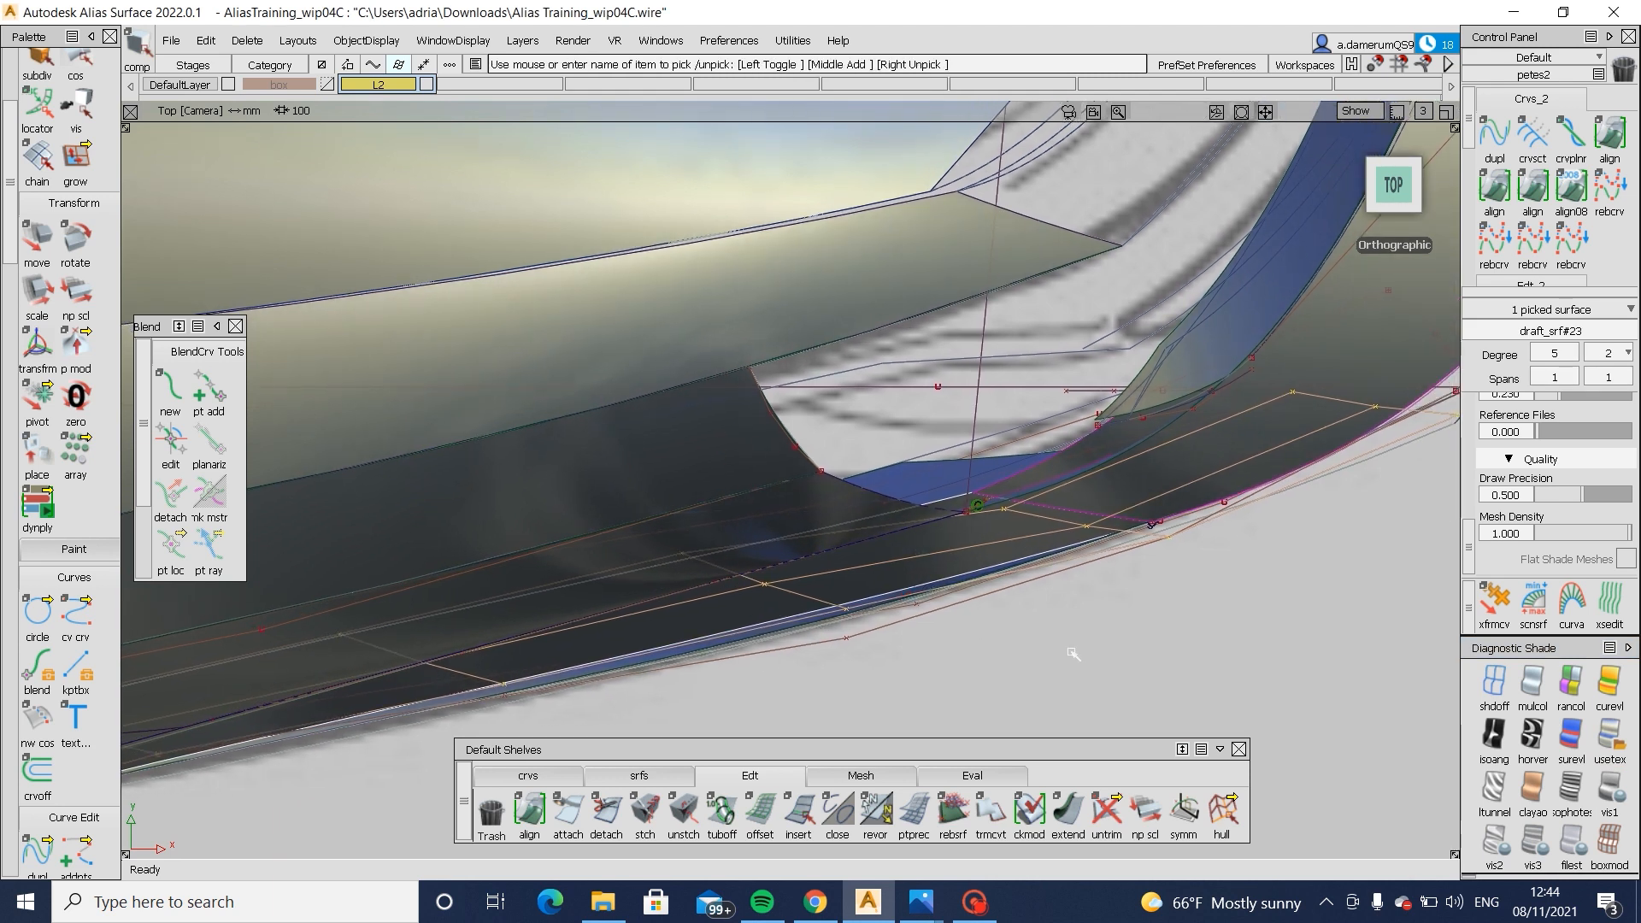
pyautogui.keyDown('ctrl'); pyautogui.keyDown('shift'); pyautogui.moveTo(916, 556); pyautogui.dragTo(1000, 515); pyautogui.keyUp('shift'); pyautogui.keyUp('ctrl')
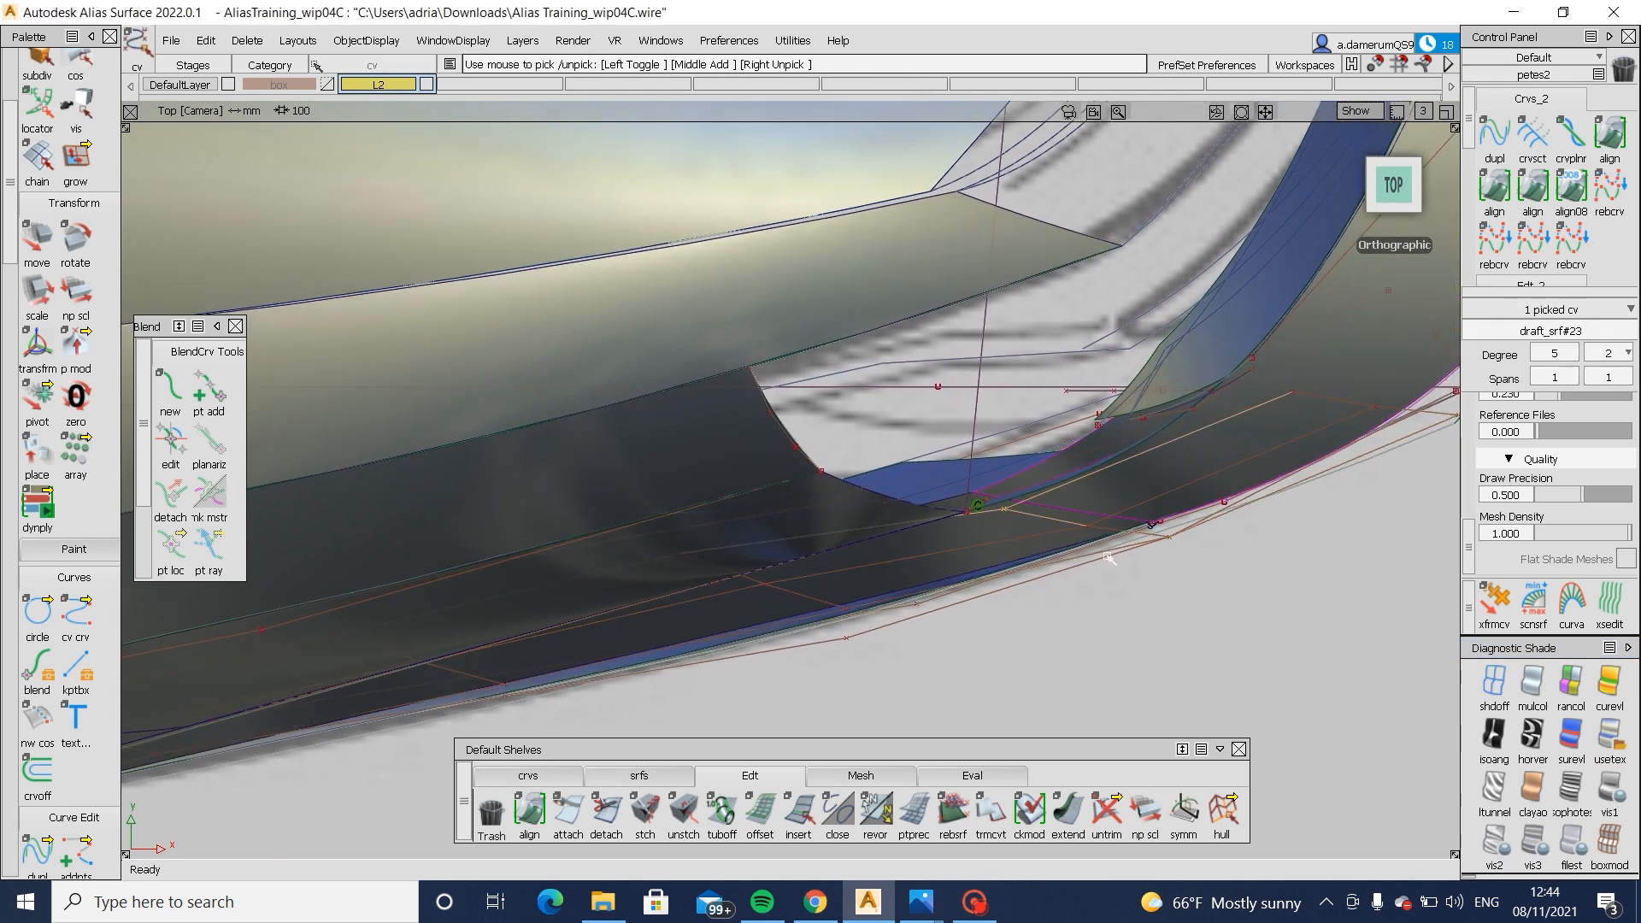
pyautogui.keyDown('ctrl'); pyautogui.keyDown('shift'); pyautogui.moveTo(1101, 676); pyautogui.dragTo(1101, 645, button='middle'); pyautogui.keyUp('shift'); pyautogui.keyUp('ctrl')
pyautogui.moveTo(1105, 650); pyautogui.dragTo(1105, 643, button='right')
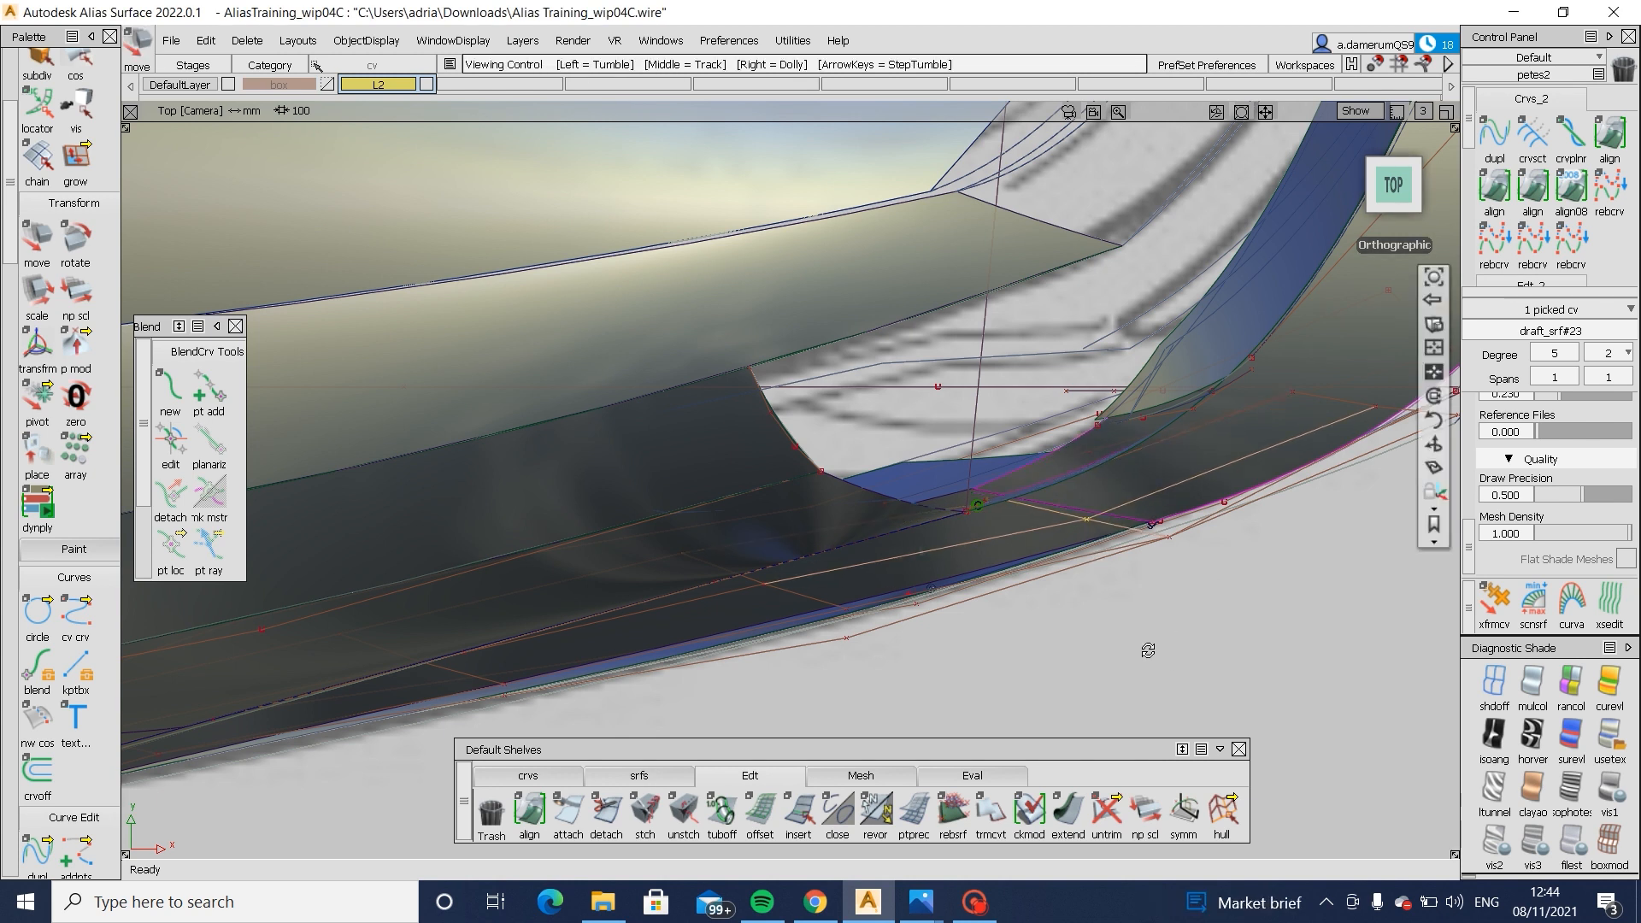
pyautogui.keyDown('alt'); pyautogui.keyDown('shift'); pyautogui.moveTo(1148, 588); pyautogui.dragTo(1045, 405); pyautogui.keyUp('shift'); pyautogui.keyUp('alt')
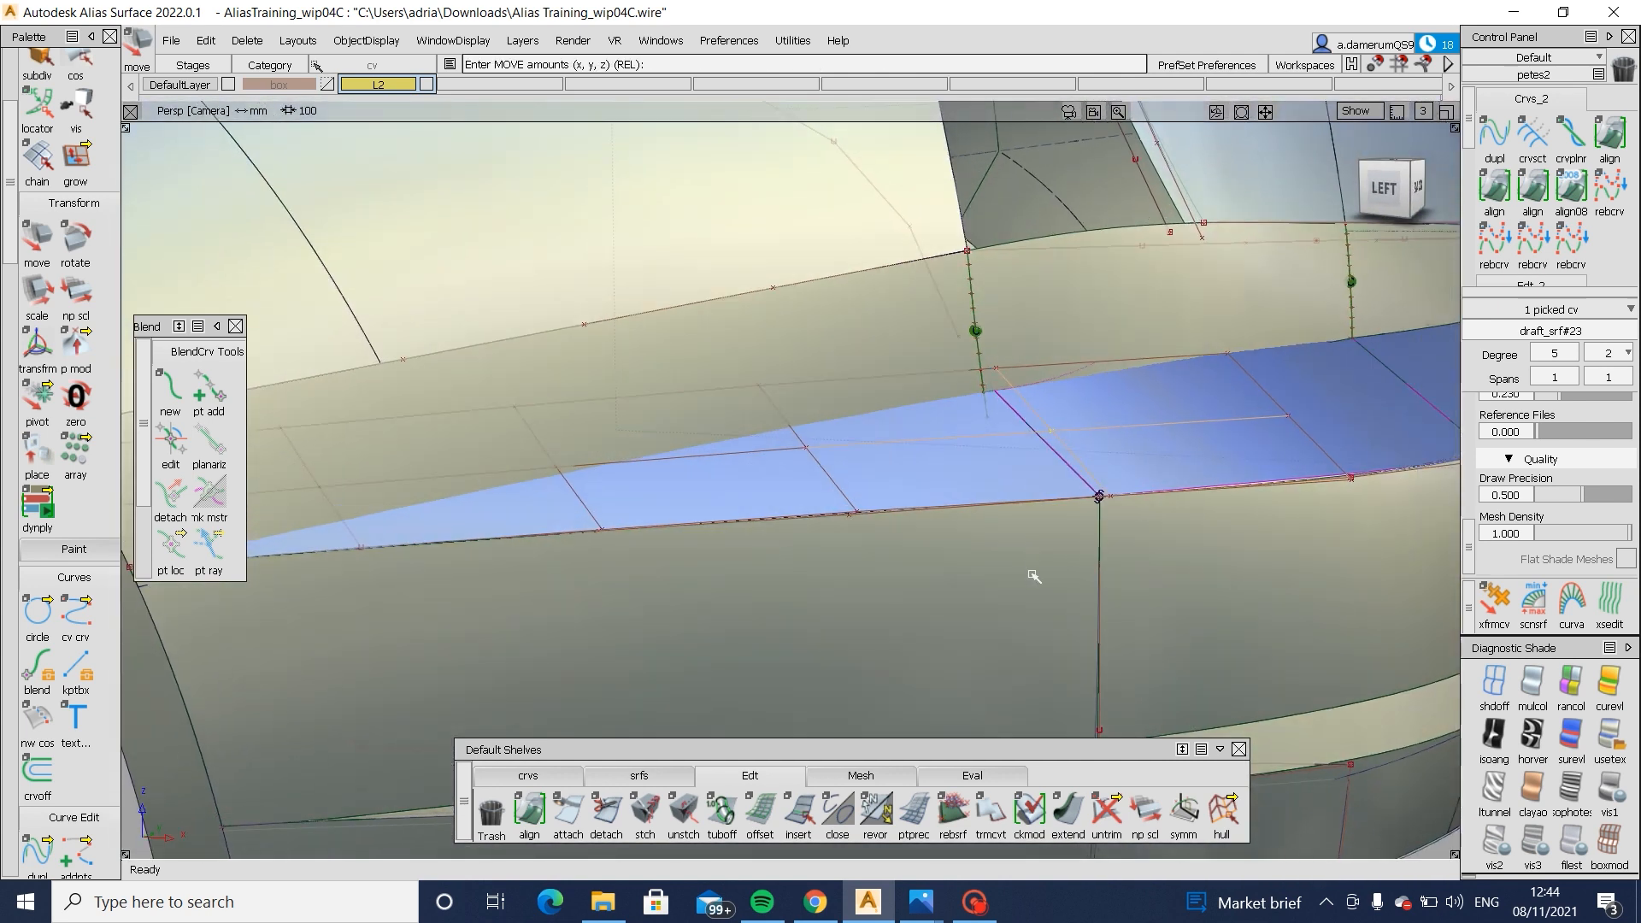
# - Try to move the draft surface's two inner-edge CVs beyond the seam, and undo the move
pyautogui.keyDown('ctrl'); pyautogui.keyDown('shift'); pyautogui.moveTo(1032, 571); pyautogui.dragTo(1026, 381); pyautogui.keyUp('shift'); pyautogui.keyUp('ctrl')
pyautogui.keyDown('ctrl'); pyautogui.keyDown('shift'); pyautogui.moveTo(1055, 315); pyautogui.dragTo(985, 369); pyautogui.keyUp('shift'); pyautogui.keyUp('ctrl')
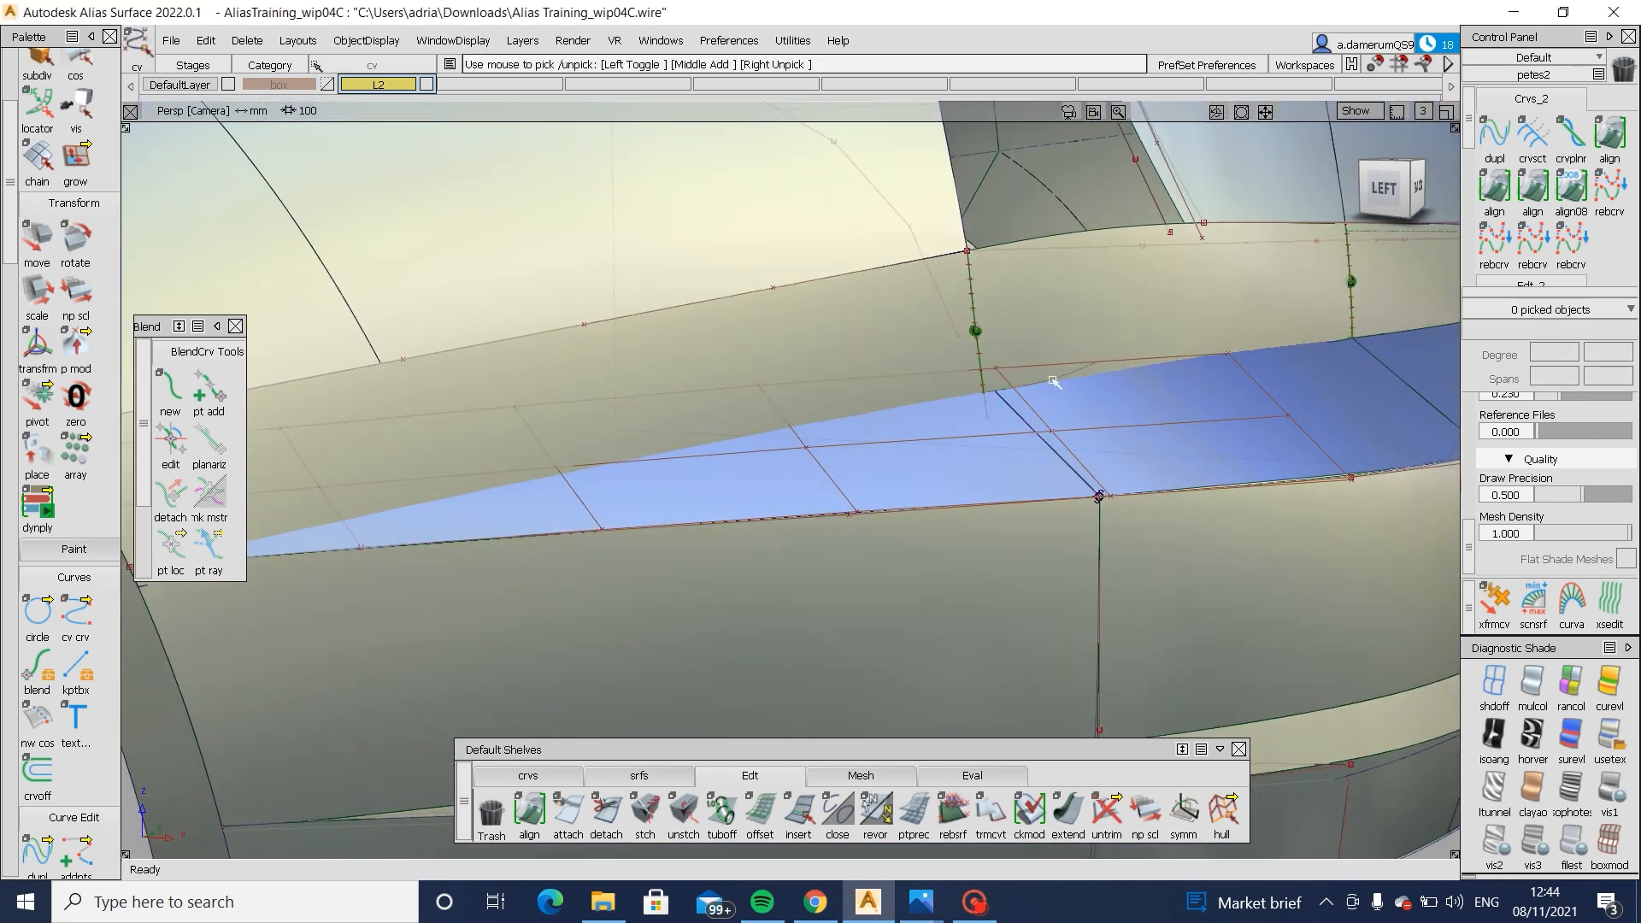
pyautogui.click(1264, 416)
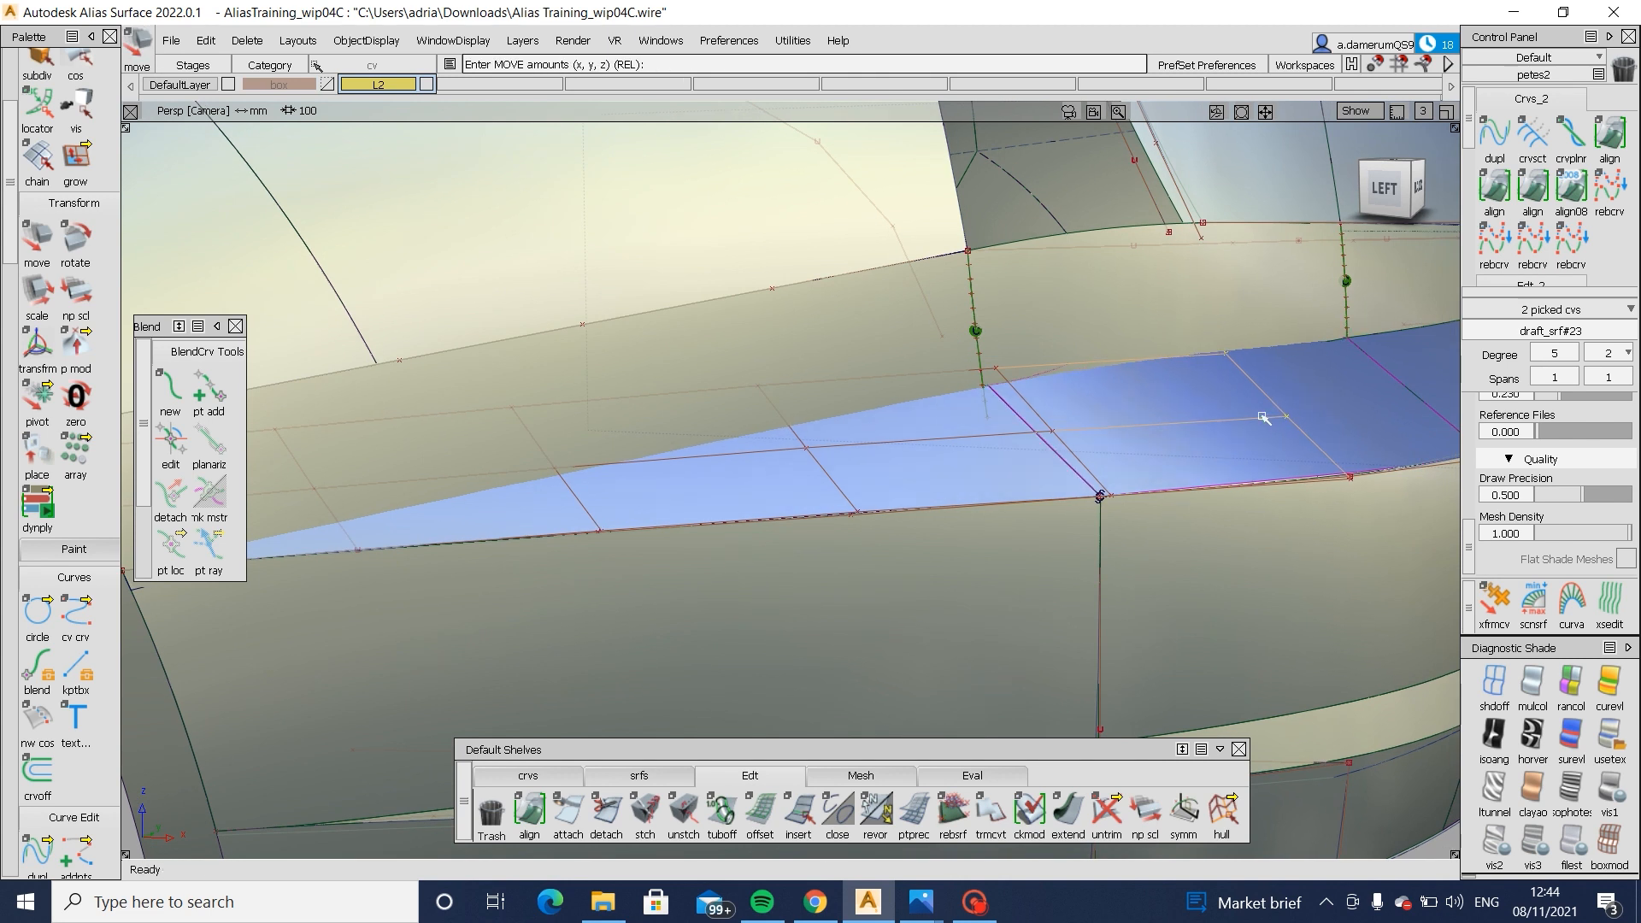
pyautogui.hotkey('ctrl', 'z')
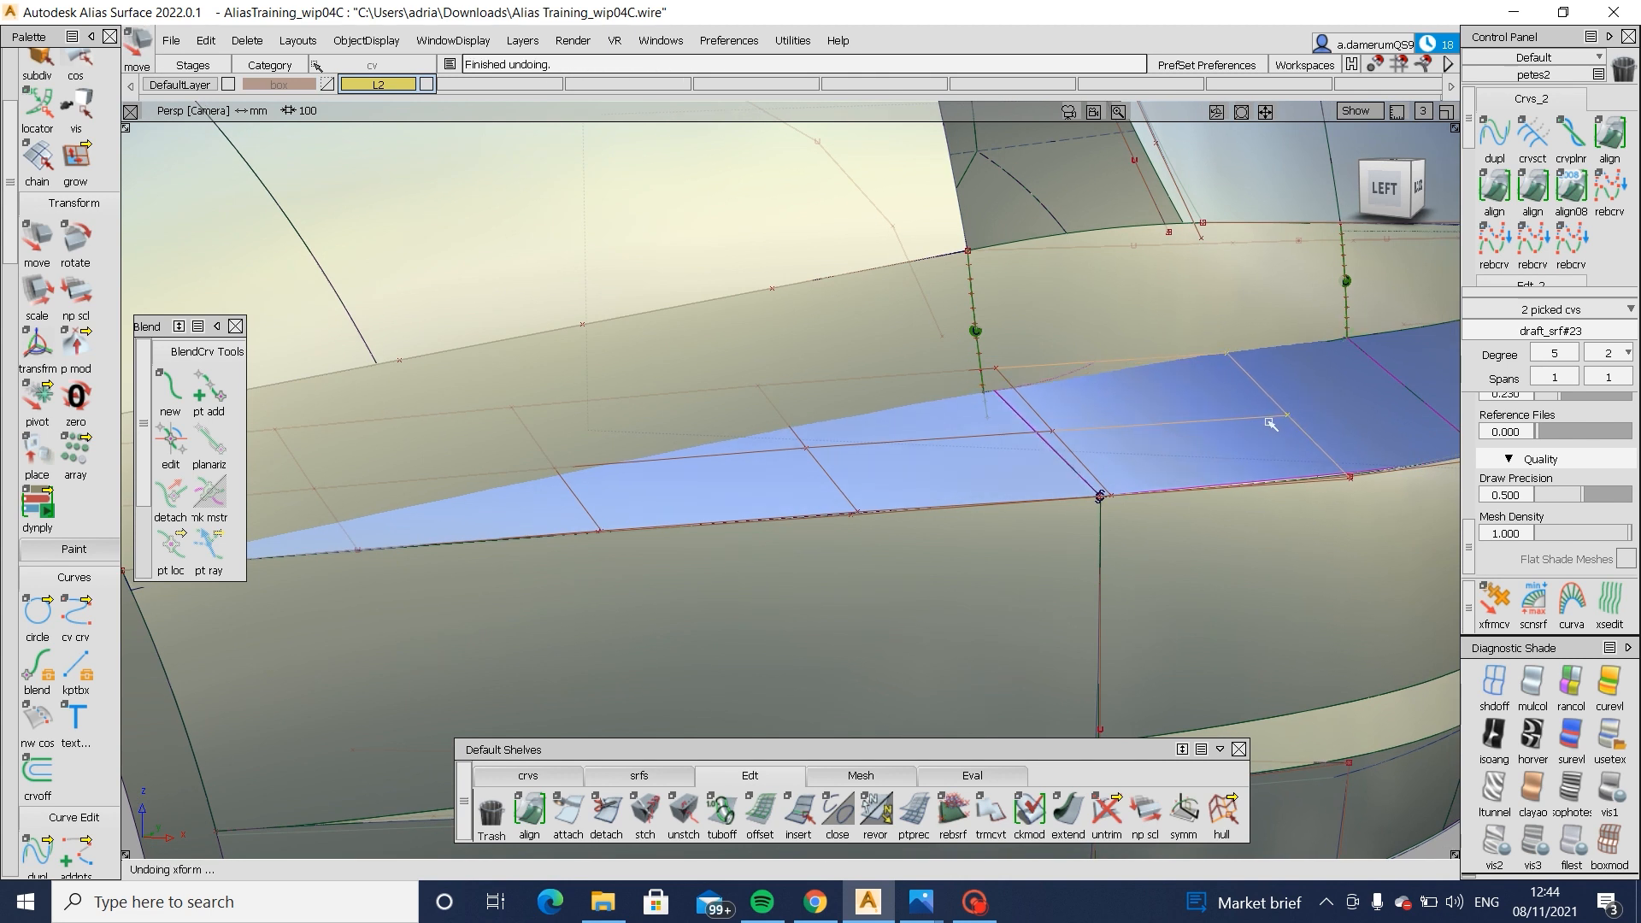
# - Shade the surfaces with the horizontal/vertical stripe evaluation and view the shelf seam
pyautogui.keyDown('alt'); pyautogui.keyDown('shift'); pyautogui.moveTo(1269, 424); pyautogui.dragTo(1287, 581); pyautogui.keyUp('shift'); pyautogui.keyUp('alt')
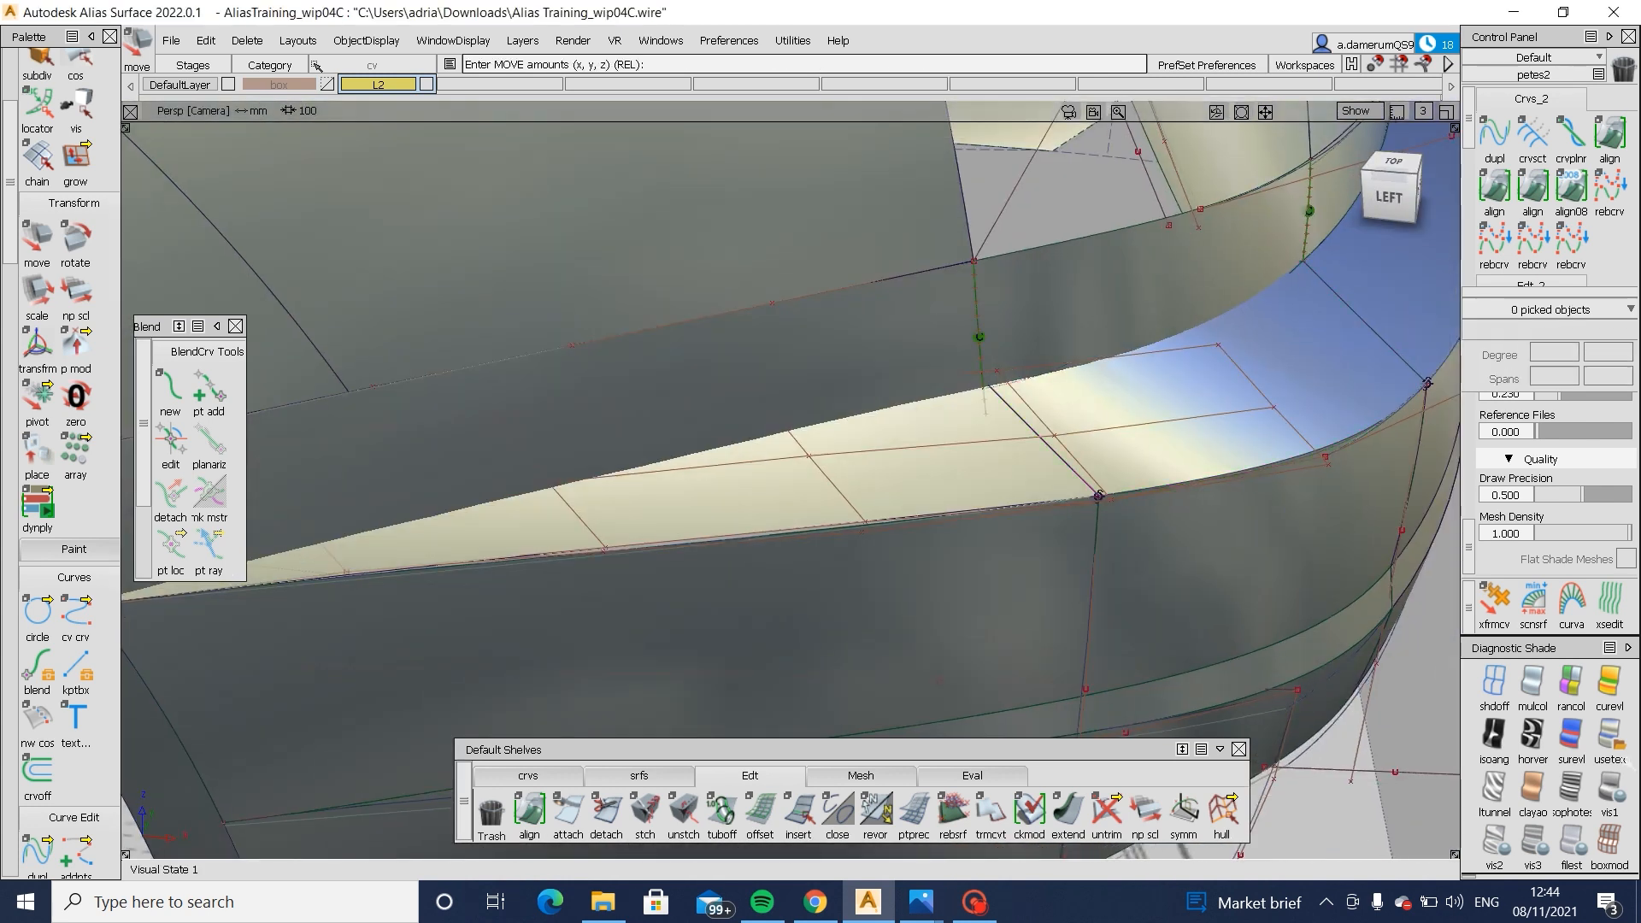
pyautogui.click(1534, 733)
pyautogui.keyDown('alt'); pyautogui.keyDown('shift'); pyautogui.moveTo(1136, 627); pyautogui.dragTo(974, 668); pyautogui.keyUp('shift'); pyautogui.keyUp('alt')
# - Move the draft surface's two middle-row CVs ahead of the seam about -1.17 mm along Y
pyautogui.keyDown('ctrl'); pyautogui.keyDown('shift'); pyautogui.moveTo(684, 519); pyautogui.dragTo(605, 483); pyautogui.keyUp('shift'); pyautogui.keyUp('ctrl')
pyautogui.keyDown('ctrl'); pyautogui.keyDown('shift'); pyautogui.moveTo(914, 689); pyautogui.dragTo(824, 557, button='middle'); pyautogui.keyUp('shift'); pyautogui.keyUp('ctrl')
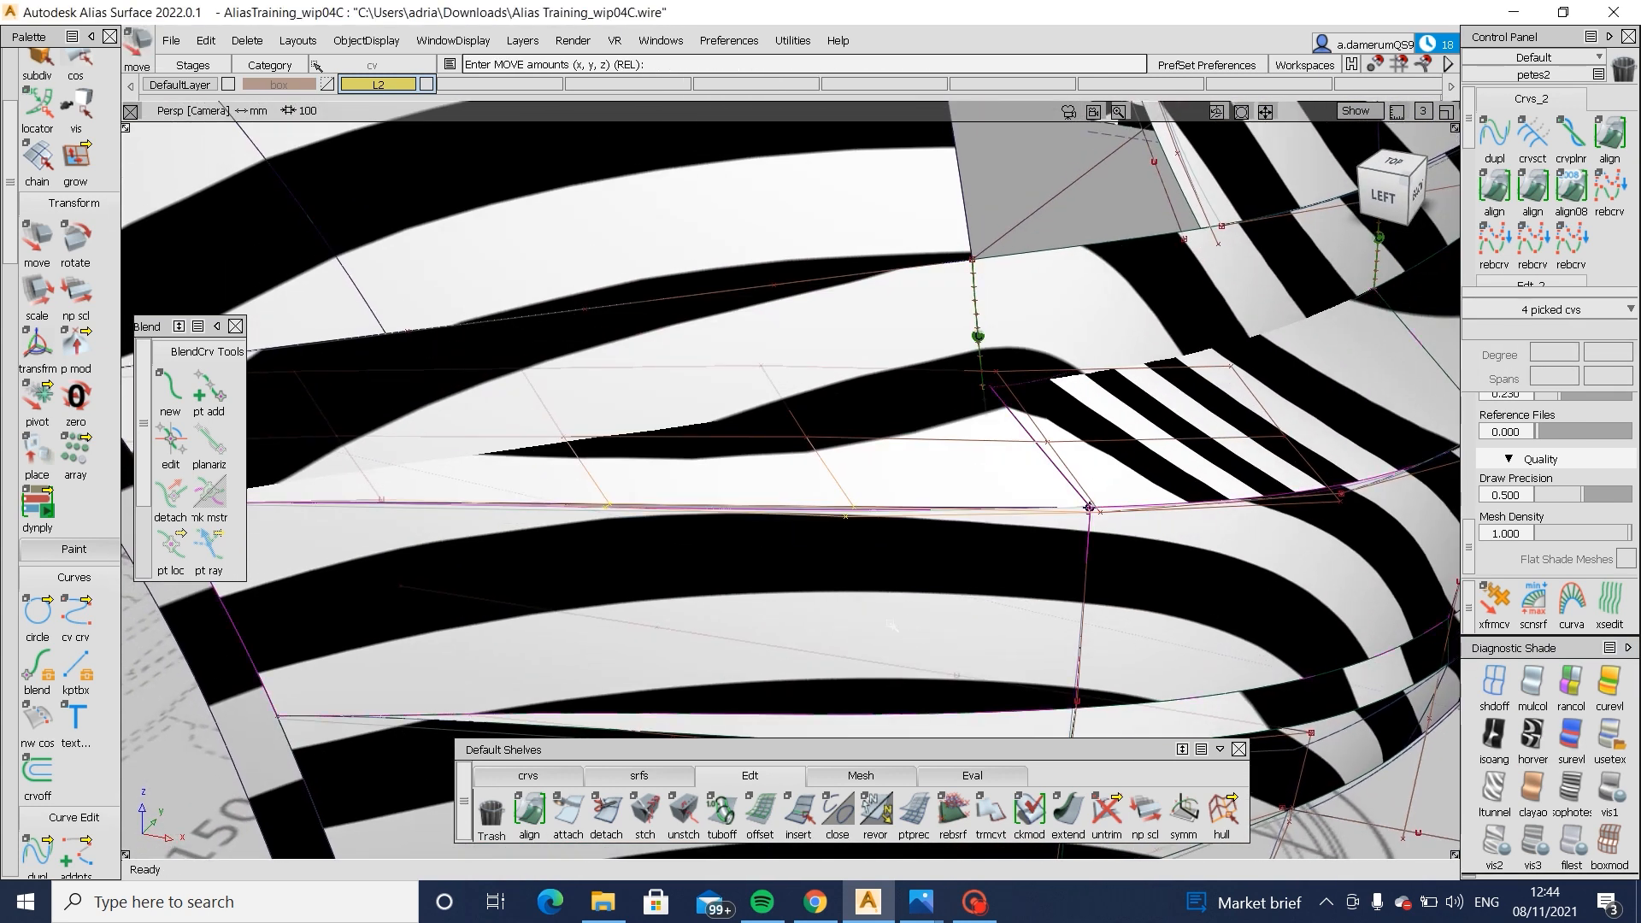
pyautogui.moveTo(499, 405); pyautogui.dragTo(863, 517)
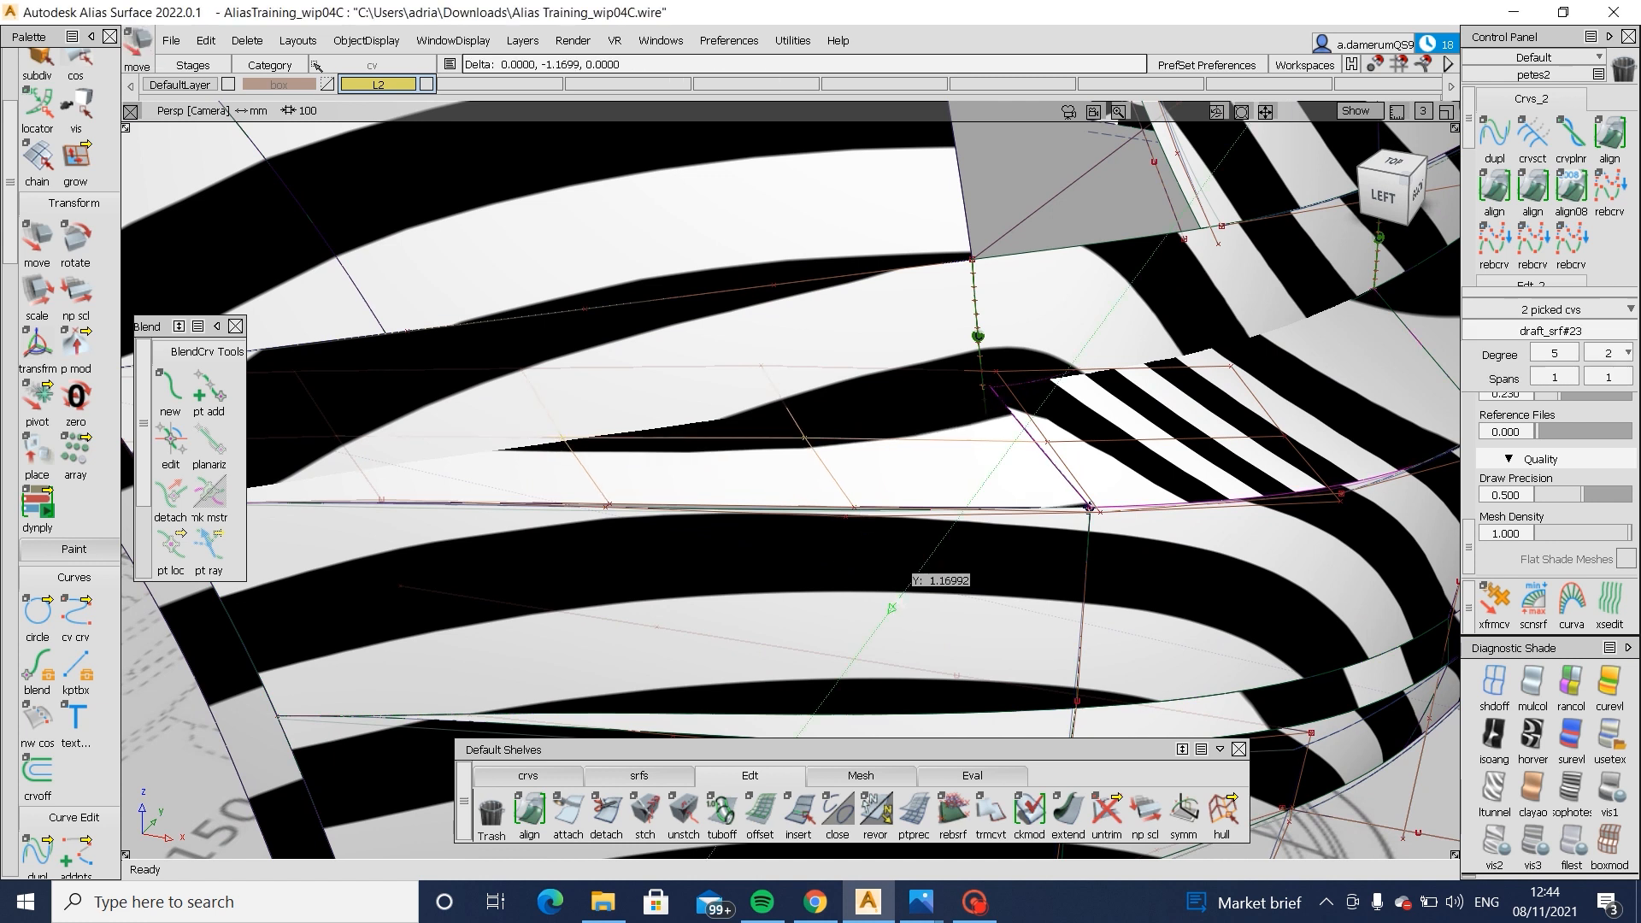
pyautogui.moveTo(890, 597); pyautogui.dragTo(889, 598, button='middle')
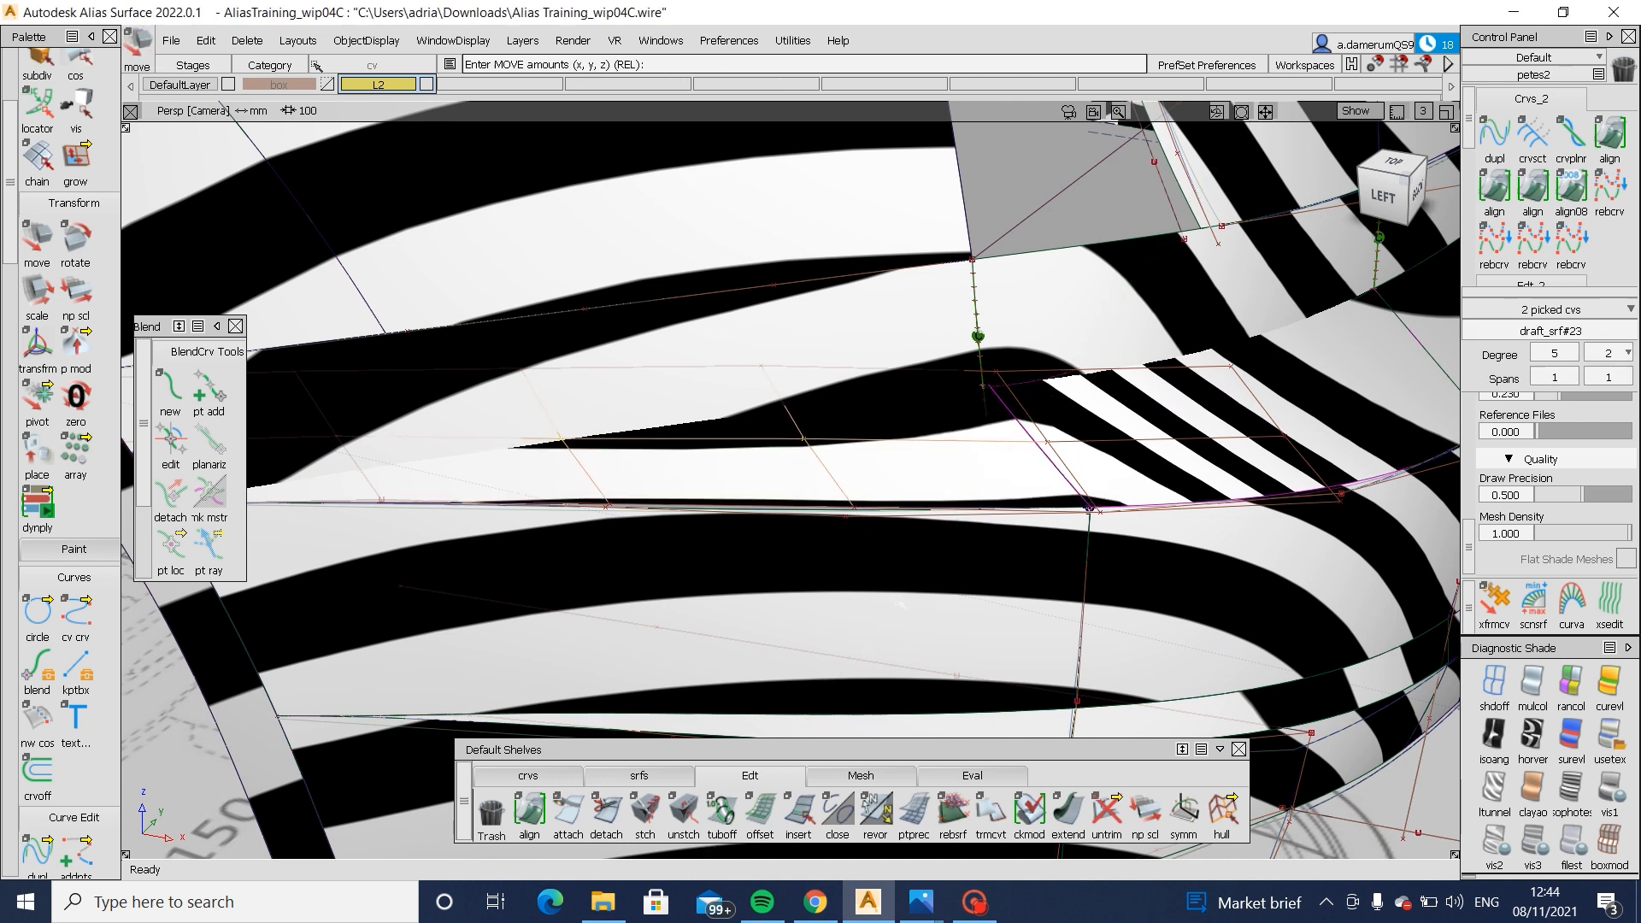
# - Move the draft surface's two middle-row CVs beyond the seam about -1.36 mm along Y
pyautogui.keyDown('ctrl'); pyautogui.keyDown('shift'); pyautogui.moveTo(913, 488); pyautogui.dragTo(916, 462); pyautogui.keyUp('shift'); pyautogui.keyUp('ctrl')
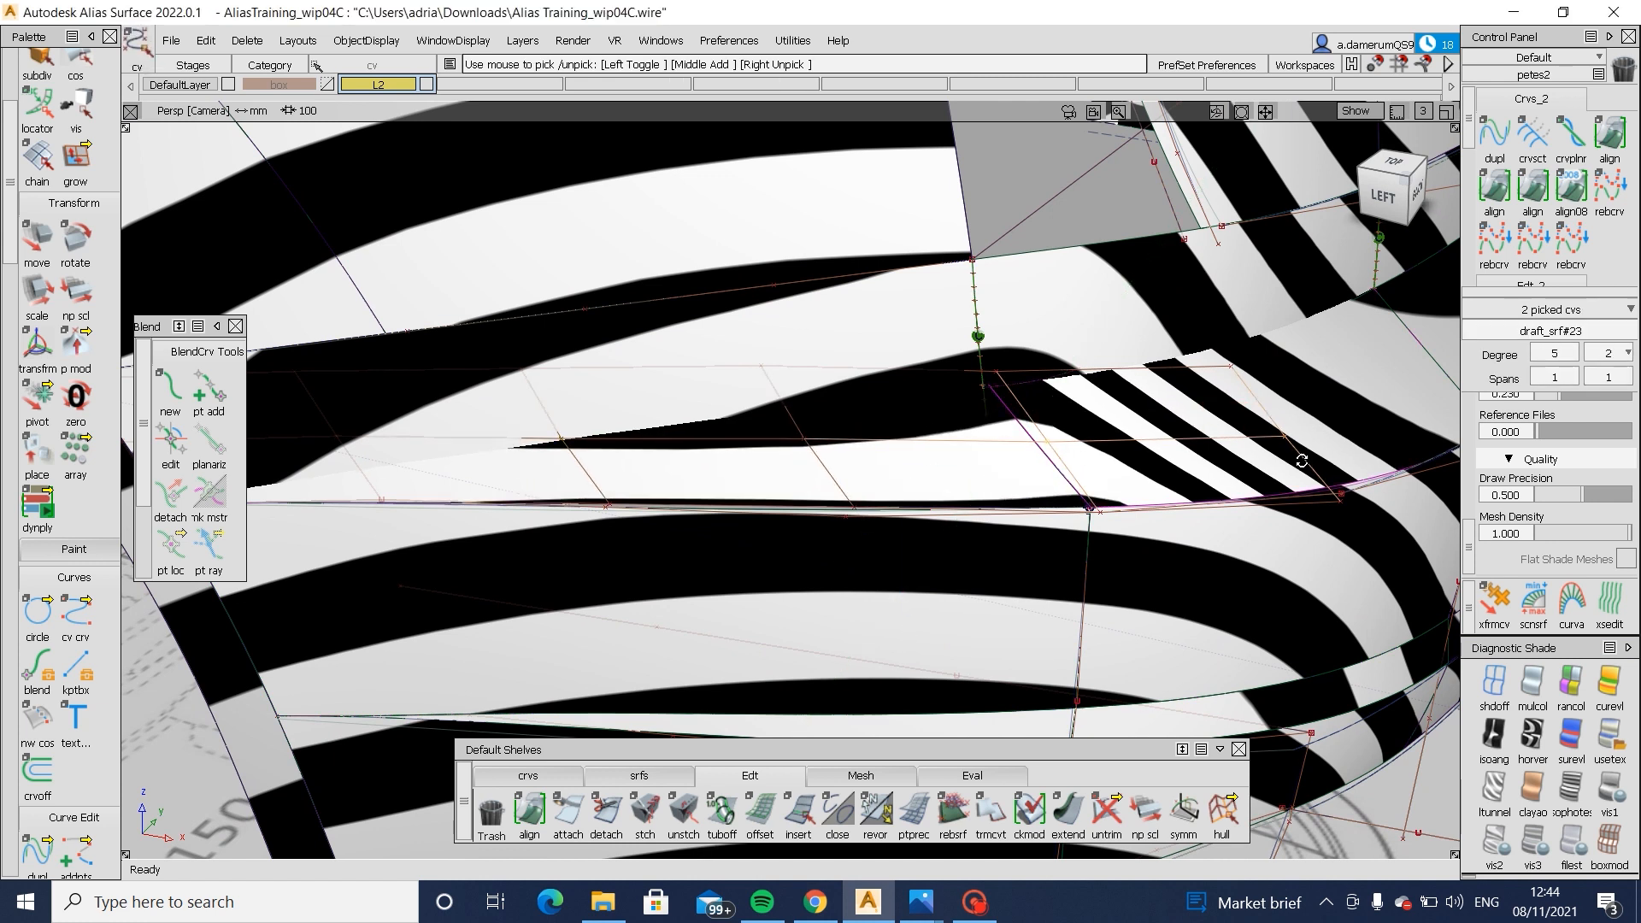
pyautogui.keyDown('alt'); pyautogui.keyDown('shift'); pyautogui.moveTo(1302, 460); pyautogui.dragTo(1286, 513); pyautogui.keyUp('shift'); pyautogui.keyUp('alt')
pyautogui.keyDown('ctrl'); pyautogui.keyDown('shift'); pyautogui.moveTo(1286, 523); pyautogui.dragTo(1288, 560, button='middle'); pyautogui.keyUp('shift'); pyautogui.keyUp('ctrl')
pyautogui.moveTo(1290, 561); pyautogui.dragTo(1296, 557, button='middle')
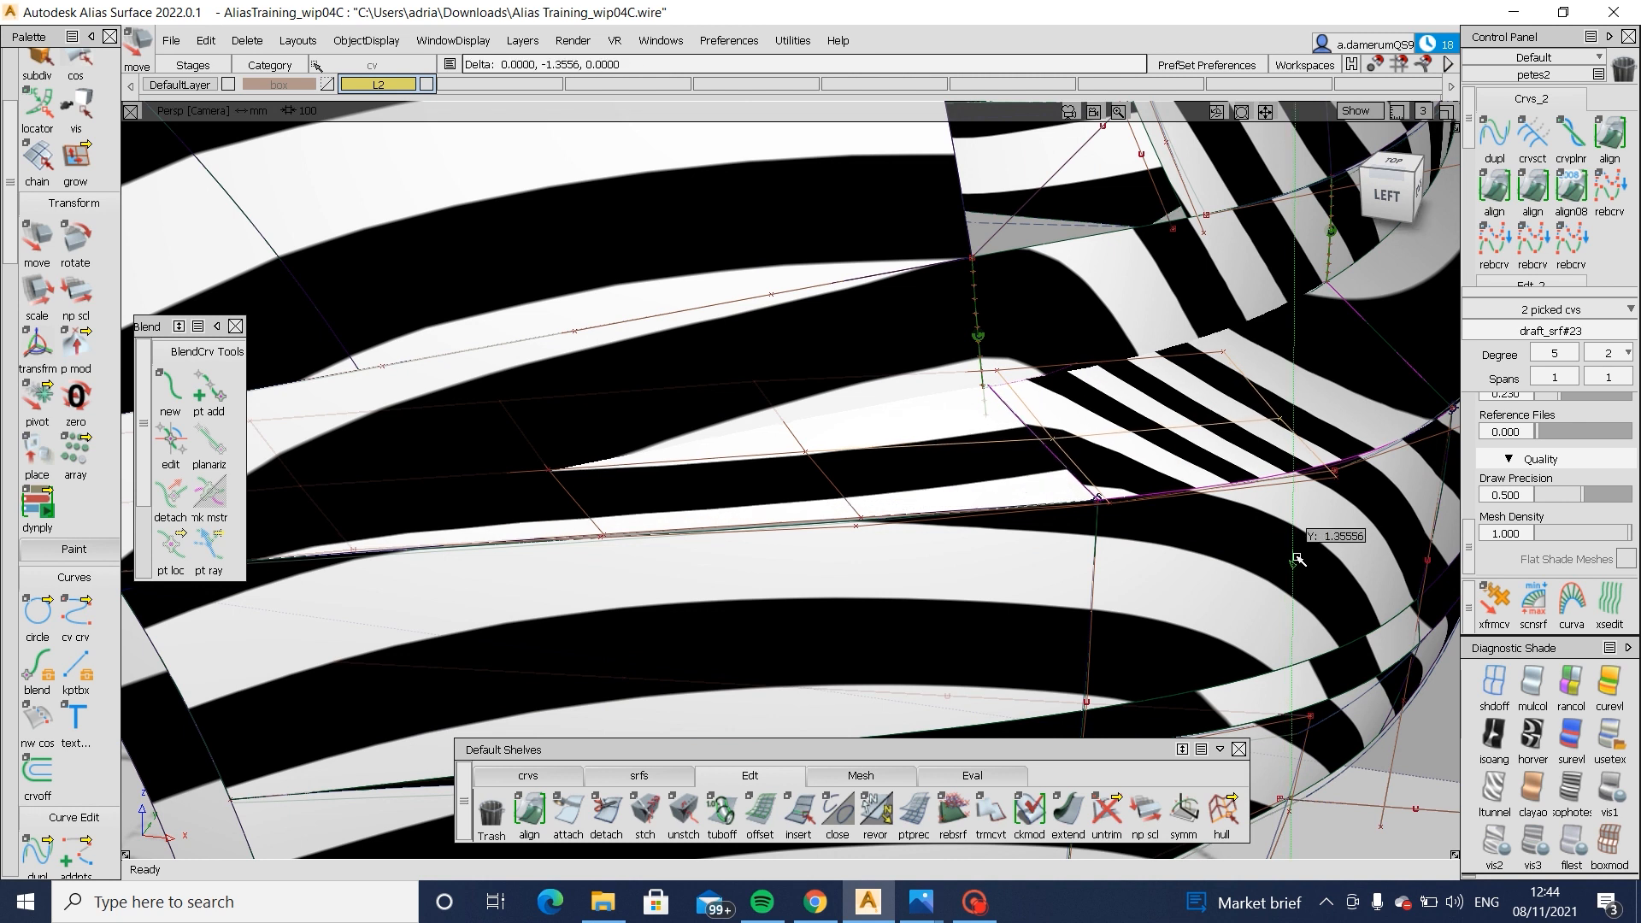
# - Pick the two overlapping outer-edge CVs of the shelf and lower side surface ahead of the seam and move them about 0.16 mm along Y
pyautogui.moveTo(1298, 560)
pyautogui.keyDown('alt'); pyautogui.keyDown('shift'); pyautogui.mouseDown()
pyautogui.moveTo(1153, 530)
pyautogui.moveTo(1165, 567)
pyautogui.moveTo(1205, 559)
pyautogui.moveTo(1146, 639)
pyautogui.moveTo(1132, 542)
pyautogui.mouseUp(); pyautogui.keyUp('shift'); pyautogui.keyUp('alt')
pyautogui.moveTo(1026, 555)
pyautogui.keyDown('alt'); pyautogui.keyDown('shift'); pyautogui.mouseDown()
pyautogui.moveTo(898, 590)
pyautogui.moveTo(883, 631)
pyautogui.mouseUp(); pyautogui.keyUp('shift'); pyautogui.keyUp('alt')
pyautogui.keyDown('ctrl'); pyautogui.keyDown('shift'); pyautogui.moveTo(882, 635); pyautogui.dragTo(875, 566); pyautogui.keyUp('shift'); pyautogui.keyUp('ctrl')
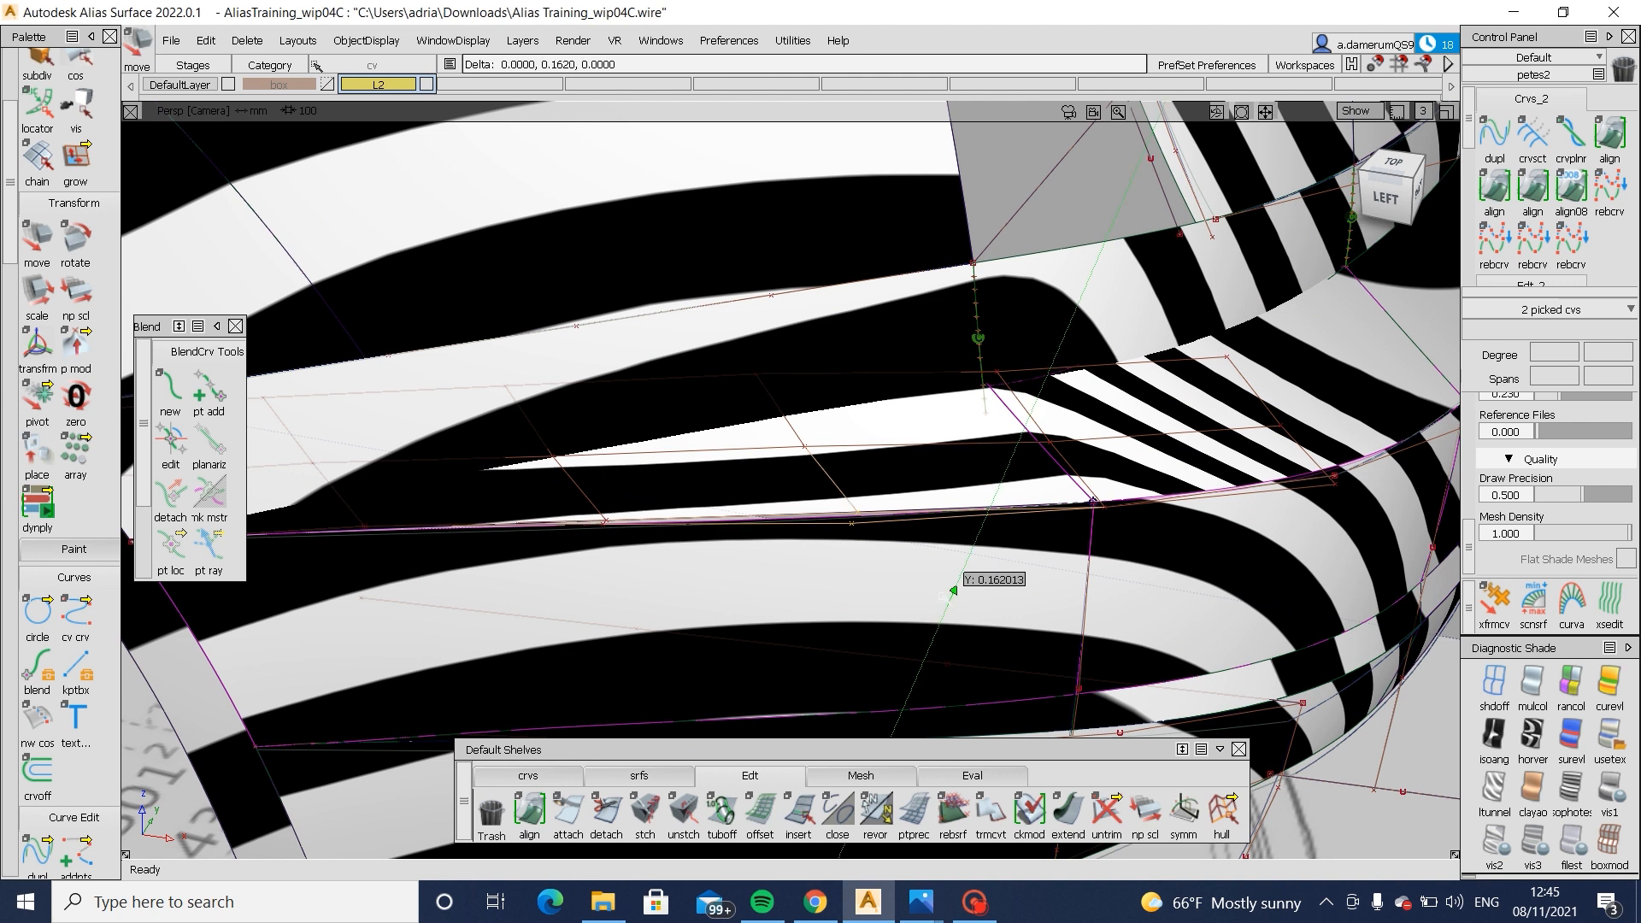
pyautogui.moveTo(953, 590); pyautogui.dragTo(948, 588, button='middle')
# - Move only the draft surface's outer-edge CV ahead of the seam about 0.88 mm along Y
pyautogui.keyDown('alt'); pyautogui.keyDown('shift'); pyautogui.moveTo(698, 595); pyautogui.dragTo(881, 534); pyautogui.keyUp('shift'); pyautogui.keyUp('alt')
pyautogui.keyDown('ctrl'); pyautogui.keyDown('shift'); pyautogui.moveTo(893, 537); pyautogui.dragTo(919, 562); pyautogui.keyUp('shift'); pyautogui.keyUp('ctrl')
pyautogui.moveTo(868, 512); pyautogui.dragTo(931, 560)
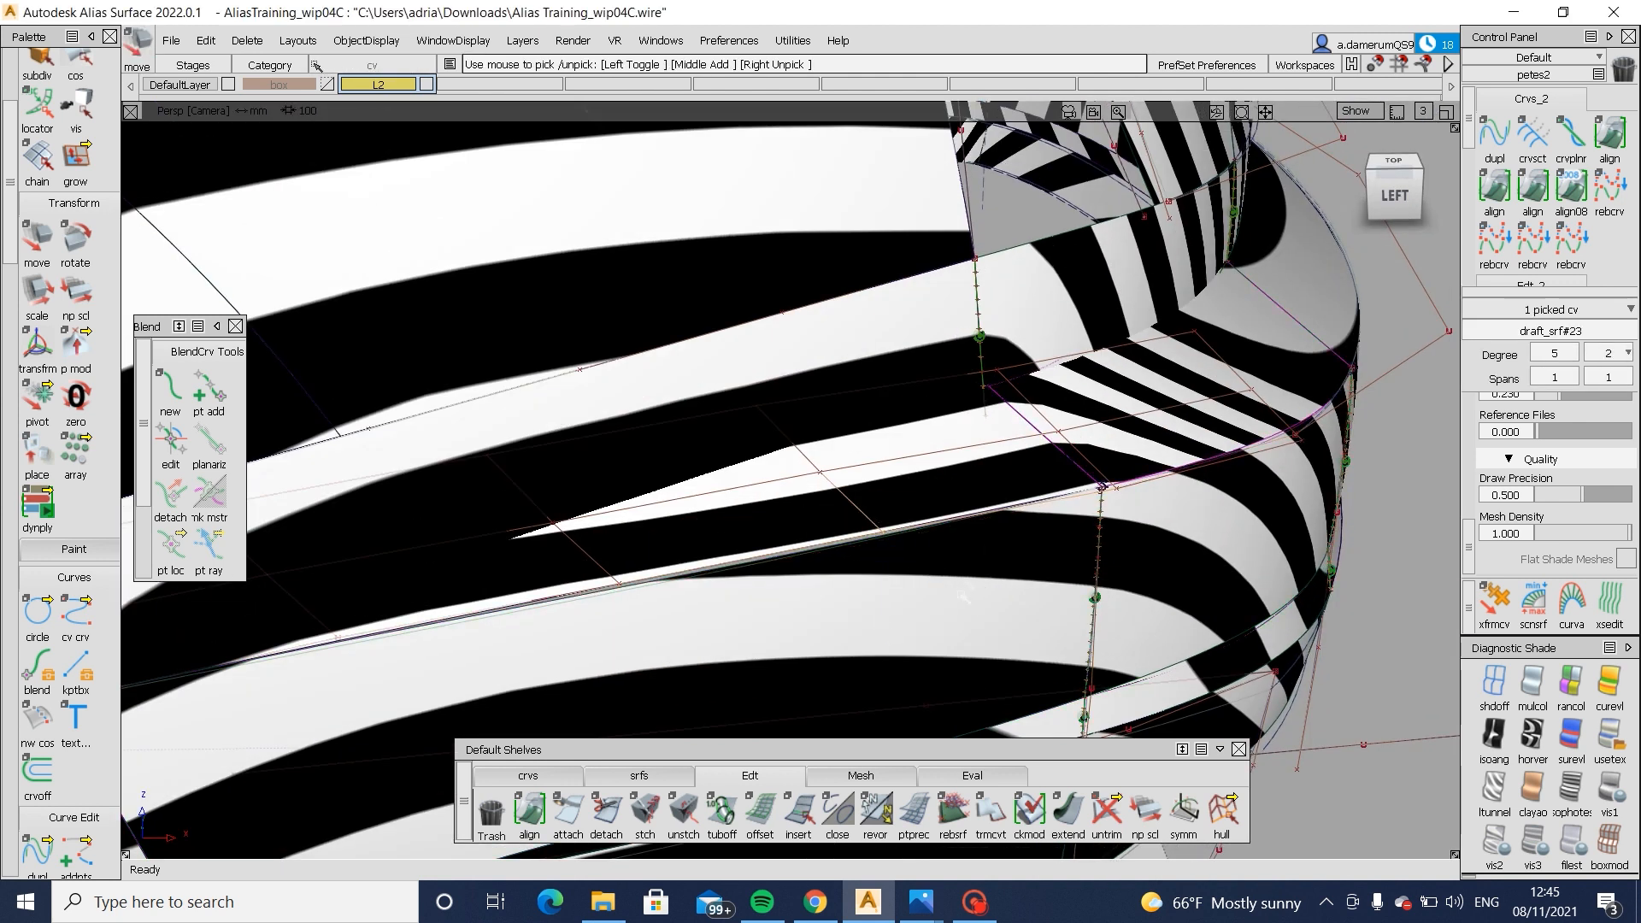
pyautogui.moveTo(960, 593); pyautogui.dragTo(960, 586, button='middle')
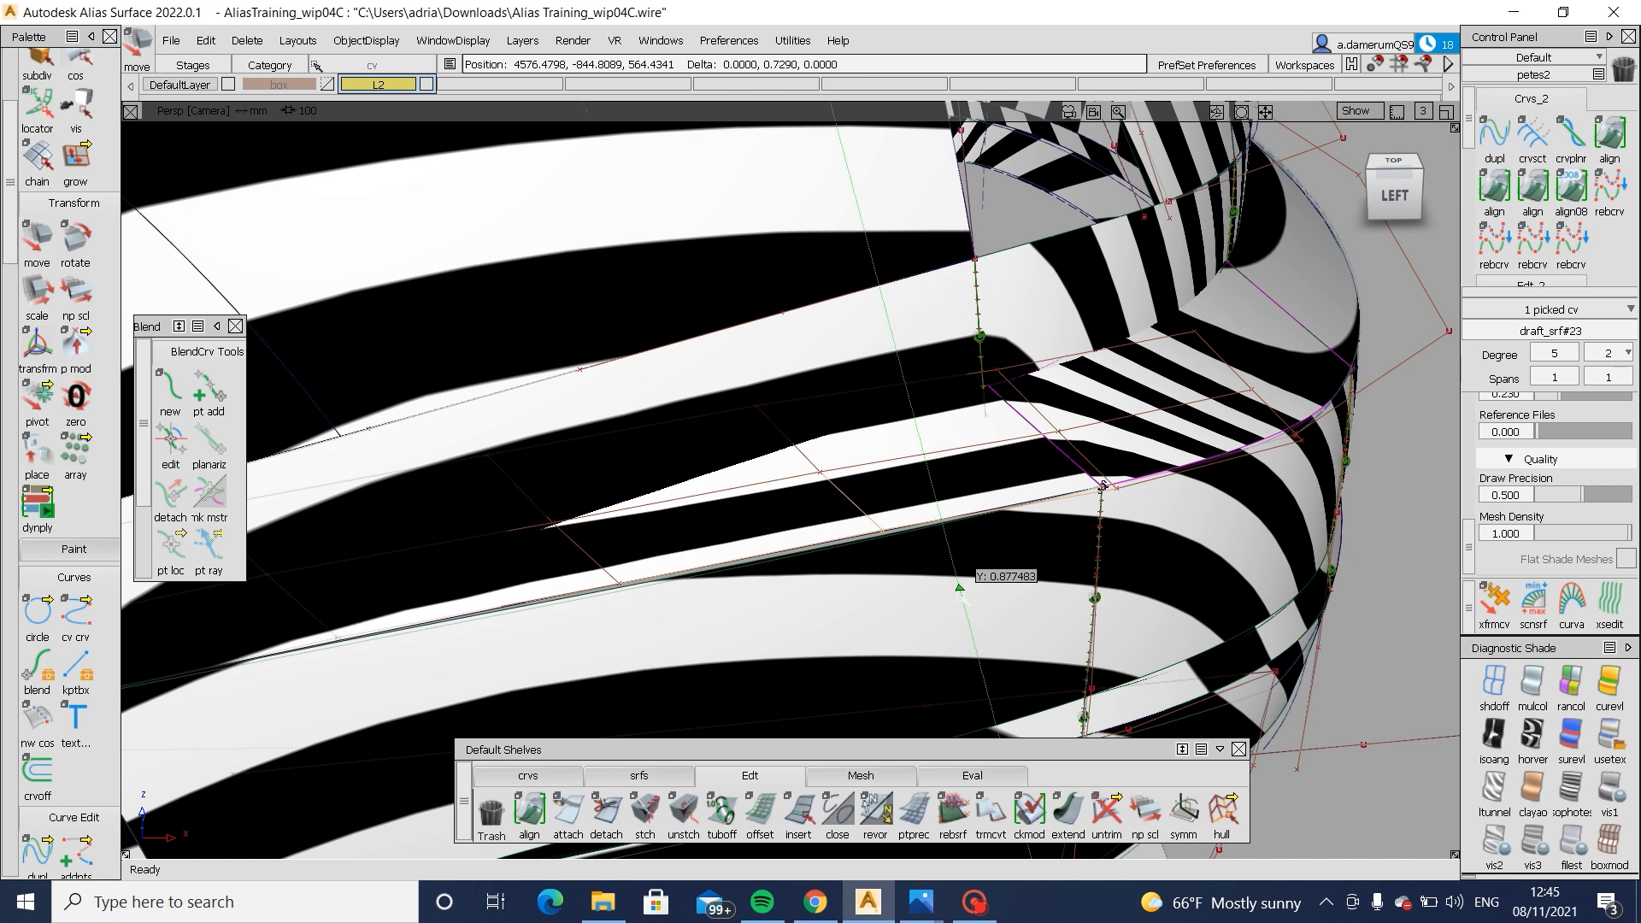
# - Clear the selection, shade everything with the user defined texture, and apply Isoangle stripes to the two side surfaces above the shelf
pyautogui.moveTo(959, 586)
pyautogui.keyDown('alt'); pyautogui.keyDown('shift'); pyautogui.mouseDown()
pyautogui.moveTo(861, 653)
pyautogui.moveTo(715, 620)
pyautogui.moveTo(752, 608)
pyautogui.mouseUp(); pyautogui.keyUp('shift'); pyautogui.keyUp('alt')
pyautogui.keyDown('ctrl'); pyautogui.keyDown('shift'); pyautogui.moveTo(941, 627); pyautogui.dragTo(967, 518); pyautogui.keyUp('shift'); pyautogui.keyUp('ctrl')
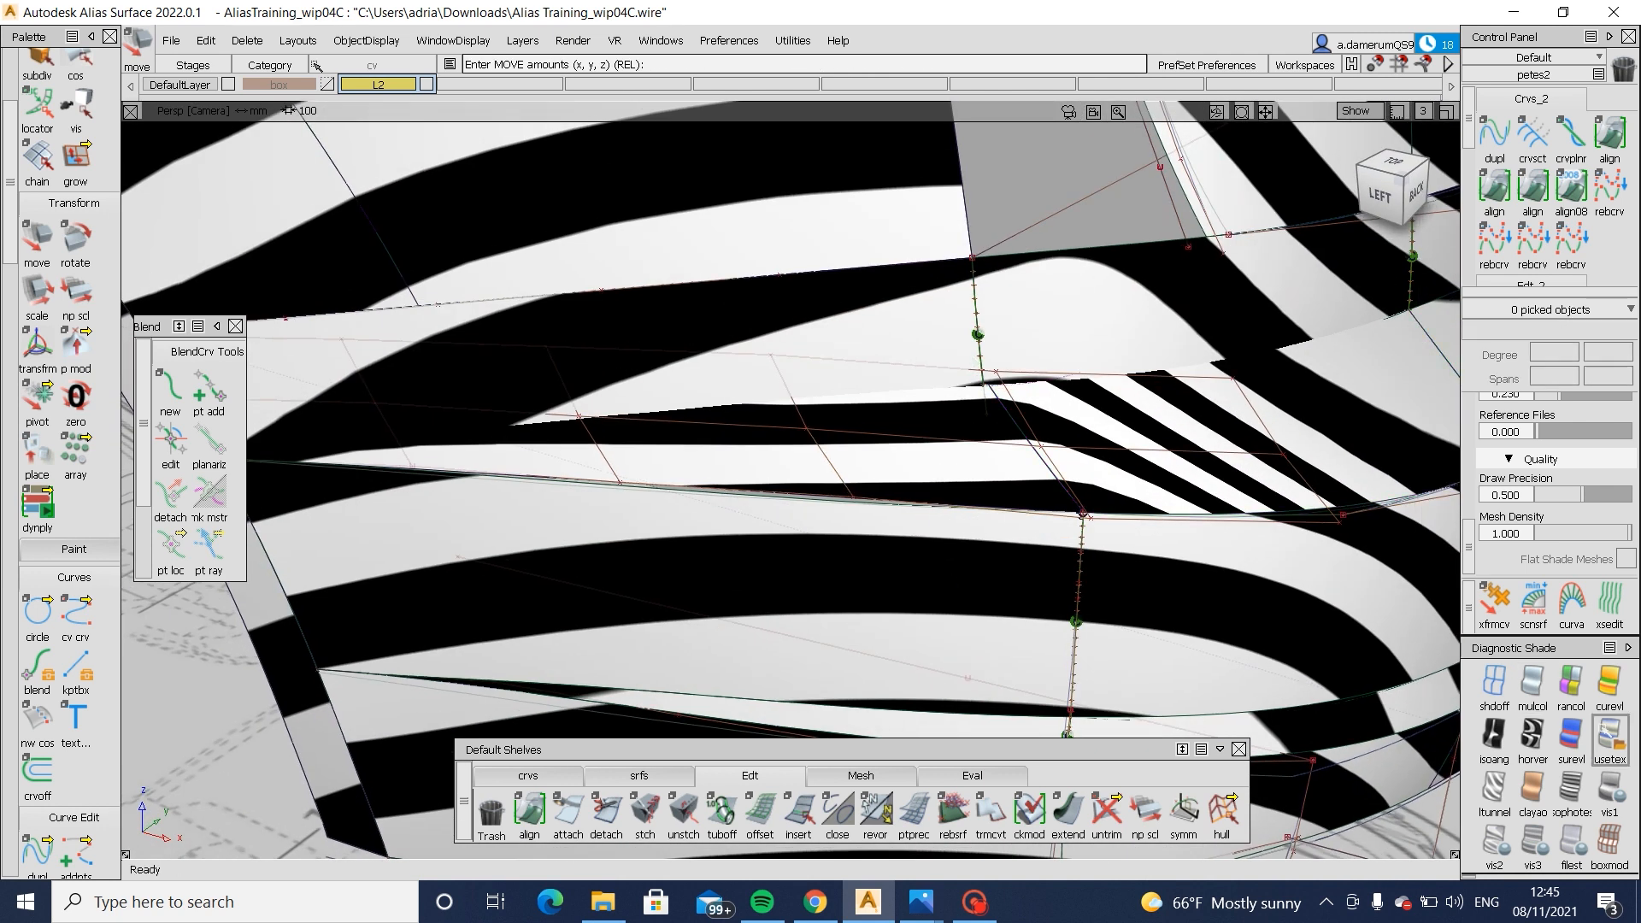
pyautogui.click(1532, 682)
pyautogui.moveTo(934, 572)
pyautogui.keyDown('alt'); pyautogui.keyDown('shift'); pyautogui.mouseDown()
pyautogui.moveTo(1051, 509)
pyautogui.moveTo(1055, 472)
pyautogui.moveTo(1050, 494)
pyautogui.mouseUp(); pyautogui.keyUp('shift'); pyautogui.keyUp('alt')
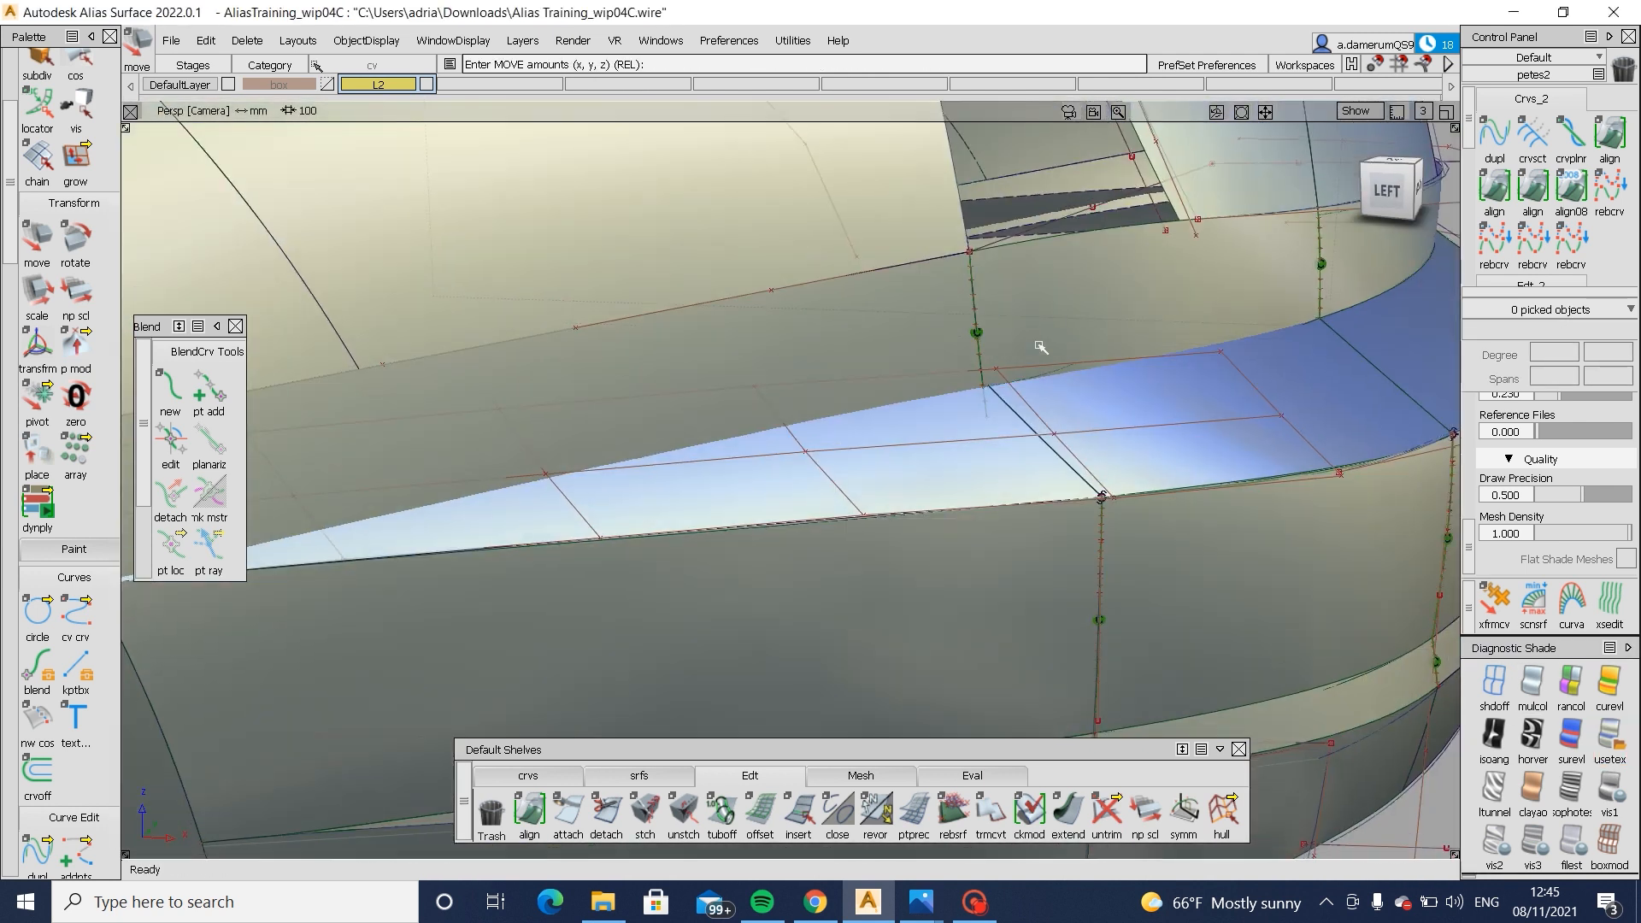
pyautogui.click(1530, 732)
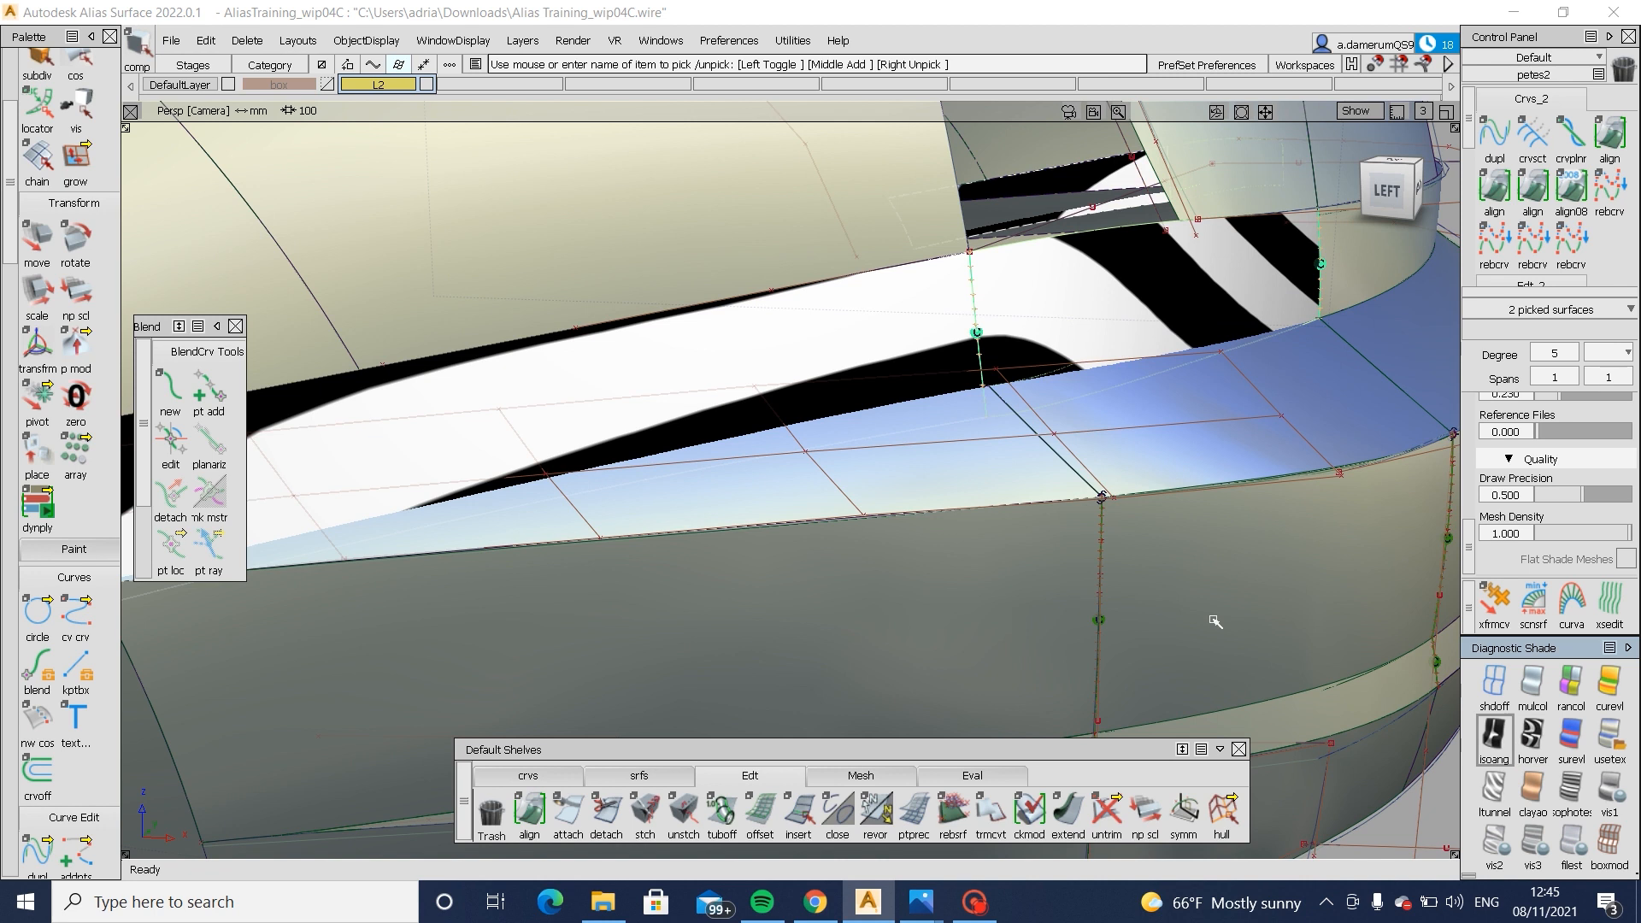
pyautogui.moveTo(1216, 619)
pyautogui.keyDown('alt'); pyautogui.keyDown('shift'); pyautogui.mouseDown()
pyautogui.moveTo(959, 542)
pyautogui.moveTo(945, 567)
pyautogui.moveTo(957, 478)
pyautogui.mouseUp(); pyautogui.keyUp('shift'); pyautogui.keyUp('alt')
# - Show the CVs of the striped side surface above the shelf and hide the draft surface's CVs
pyautogui.click(801, 353)
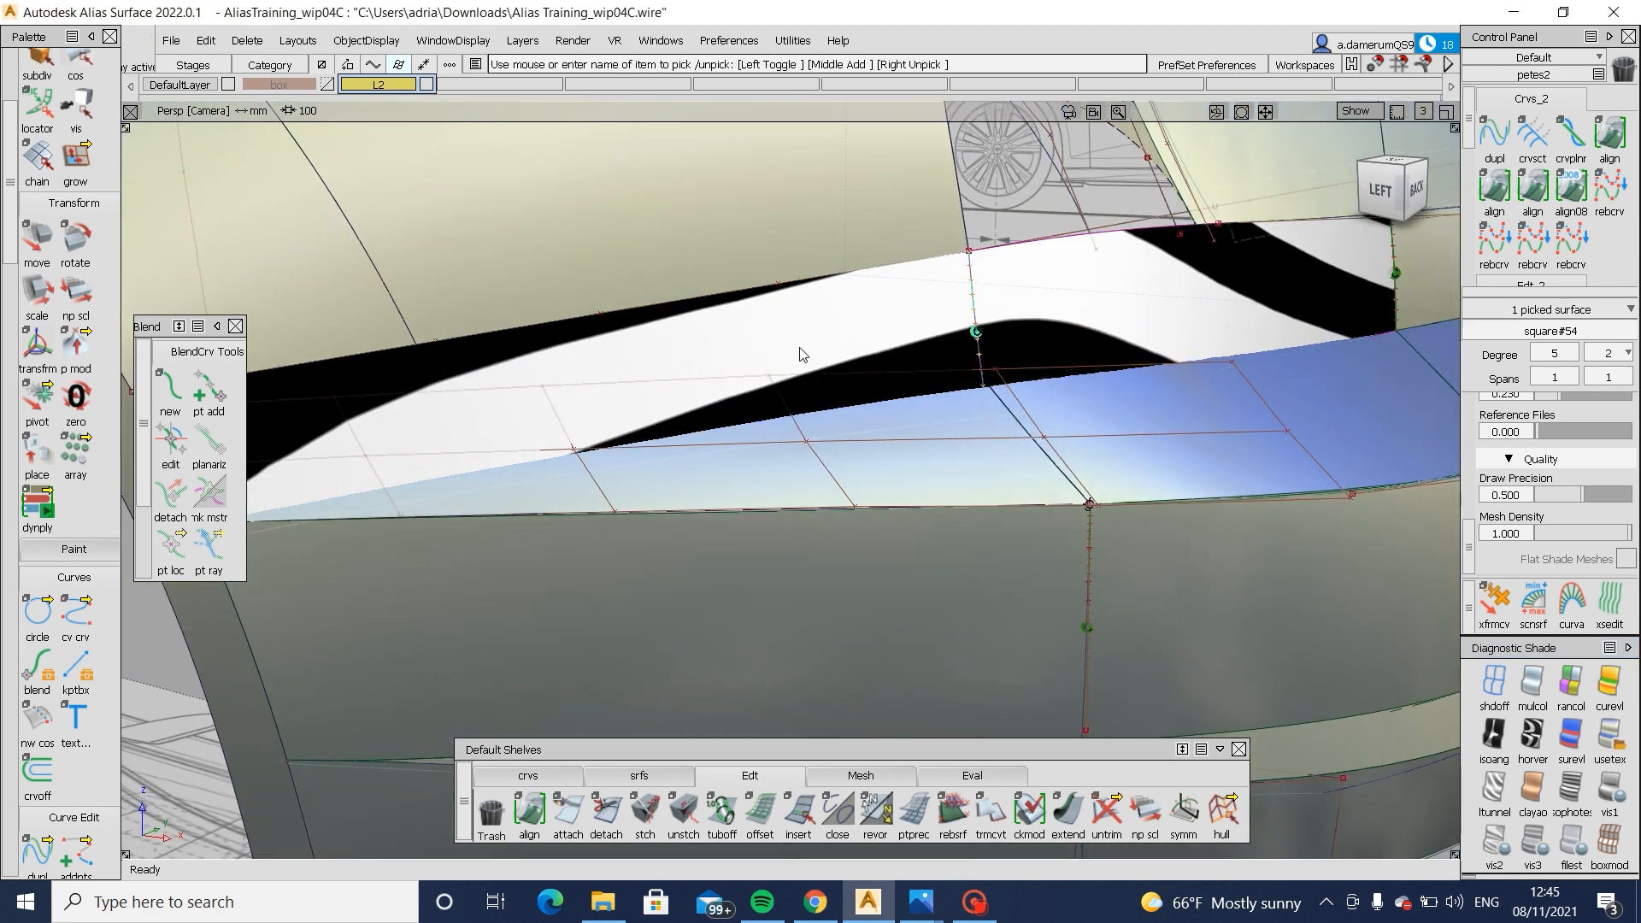
pyautogui.press('F3')
pyautogui.moveTo(770, 436); pyautogui.dragTo(743, 466)
pyautogui.keyDown('ctrl'); pyautogui.keyDown('shift'); pyautogui.moveTo(883, 447); pyautogui.dragTo(894, 493); pyautogui.keyUp('shift'); pyautogui.keyUp('ctrl')
pyautogui.click(899, 499)
# - Pick the striped side surface's lower-edge CV near the seam and move it slightly to refine the stripes
pyautogui.keyDown('ctrl'); pyautogui.keyDown('shift'); pyautogui.moveTo(797, 430); pyautogui.dragTo(803, 427); pyautogui.keyUp('shift'); pyautogui.keyUp('ctrl')
pyautogui.moveTo(796, 425); pyautogui.dragTo(847, 446)
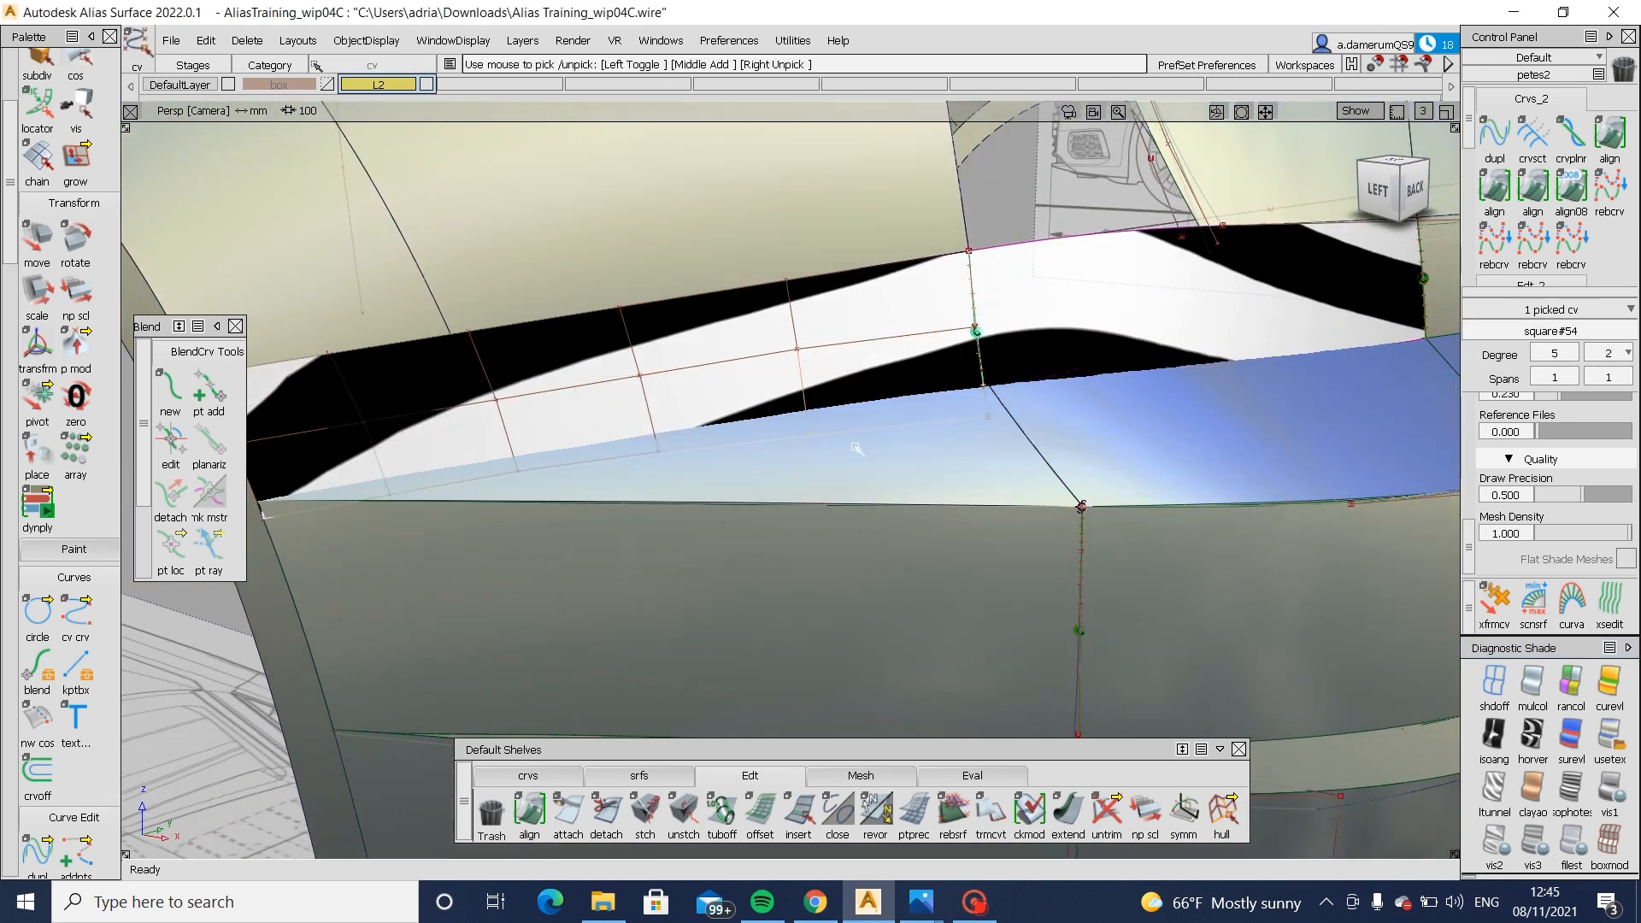
pyautogui.keyDown('ctrl'); pyautogui.keyDown('shift'); pyautogui.moveTo(853, 444); pyautogui.dragTo(857, 458, button='middle'); pyautogui.keyUp('shift'); pyautogui.keyUp('ctrl')
pyautogui.moveTo(858, 458); pyautogui.dragTo(859, 458, button='middle')
# - Clear the CV selection and return the striped side surfaces to the user defined texture shading
pyautogui.keyDown('alt'); pyautogui.keyDown('shift'); pyautogui.moveTo(827, 475); pyautogui.dragTo(605, 459); pyautogui.keyUp('shift'); pyautogui.keyUp('alt')
pyautogui.keyDown('ctrl'); pyautogui.keyDown('shift'); pyautogui.moveTo(605, 460); pyautogui.dragTo(608, 428); pyautogui.keyUp('shift'); pyautogui.keyUp('ctrl')
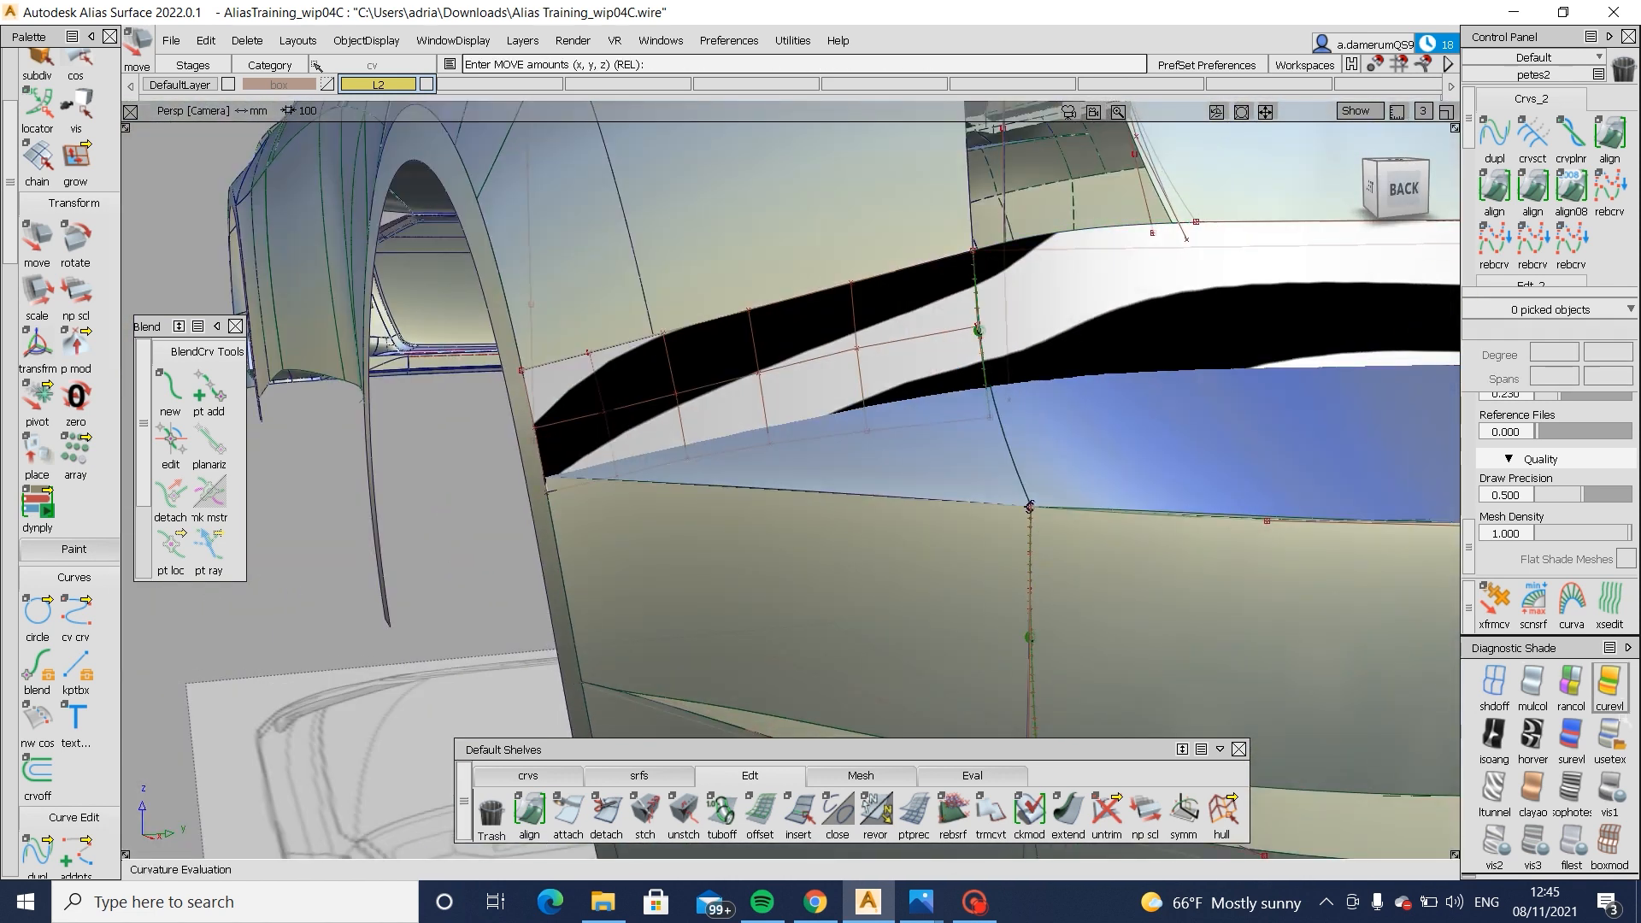
pyautogui.click(1614, 703)
pyautogui.keyDown('alt'); pyautogui.keyDown('shift'); pyautogui.moveTo(967, 579); pyautogui.dragTo(974, 389); pyautogui.keyUp('shift'); pyautogui.keyUp('alt')
pyautogui.keyDown('ctrl'); pyautogui.keyDown('shift'); pyautogui.moveTo(837, 453); pyautogui.dragTo(697, 461); pyautogui.keyUp('shift'); pyautogui.keyUp('ctrl')
pyautogui.moveTo(592, 327); pyautogui.dragTo(1265, 718)
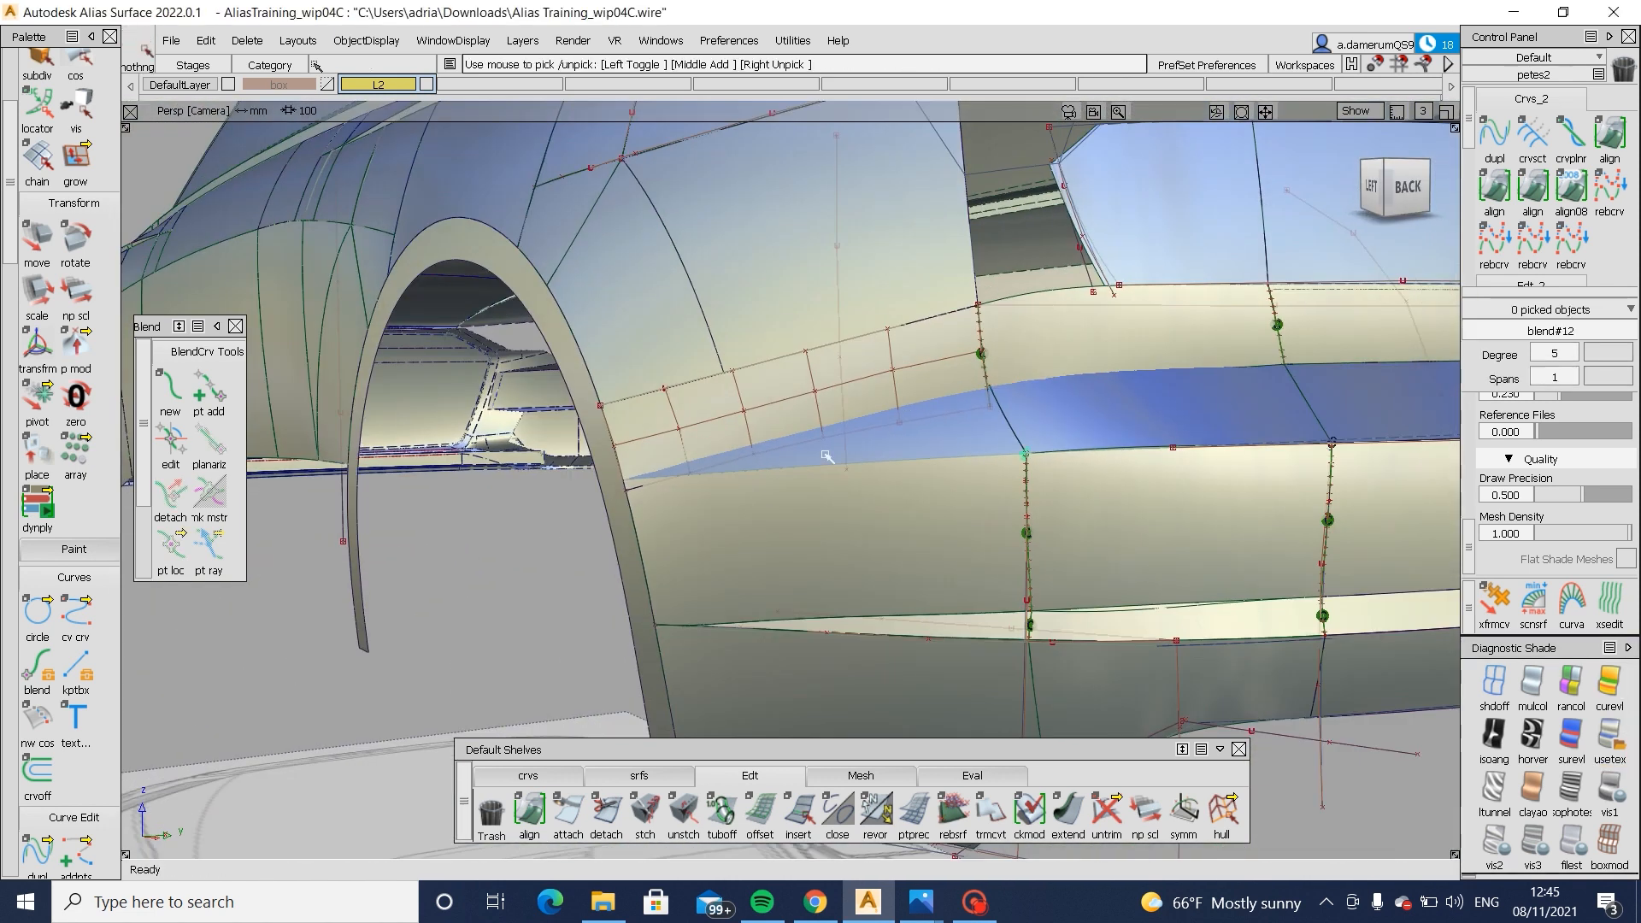
# - Pick the side surface, the band and the lower surface ahead of the rear corner and show their CVs
pyautogui.keyDown('alt'); pyautogui.keyDown('shift'); pyautogui.moveTo(825, 456); pyautogui.dragTo(908, 676); pyautogui.keyUp('shift'); pyautogui.keyUp('alt')
pyautogui.click(867, 381)
pyautogui.keyDown('ctrl'); pyautogui.keyDown('shift'); pyautogui.moveTo(1044, 477); pyautogui.dragTo(1041, 609); pyautogui.keyUp('shift'); pyautogui.keyUp('ctrl')
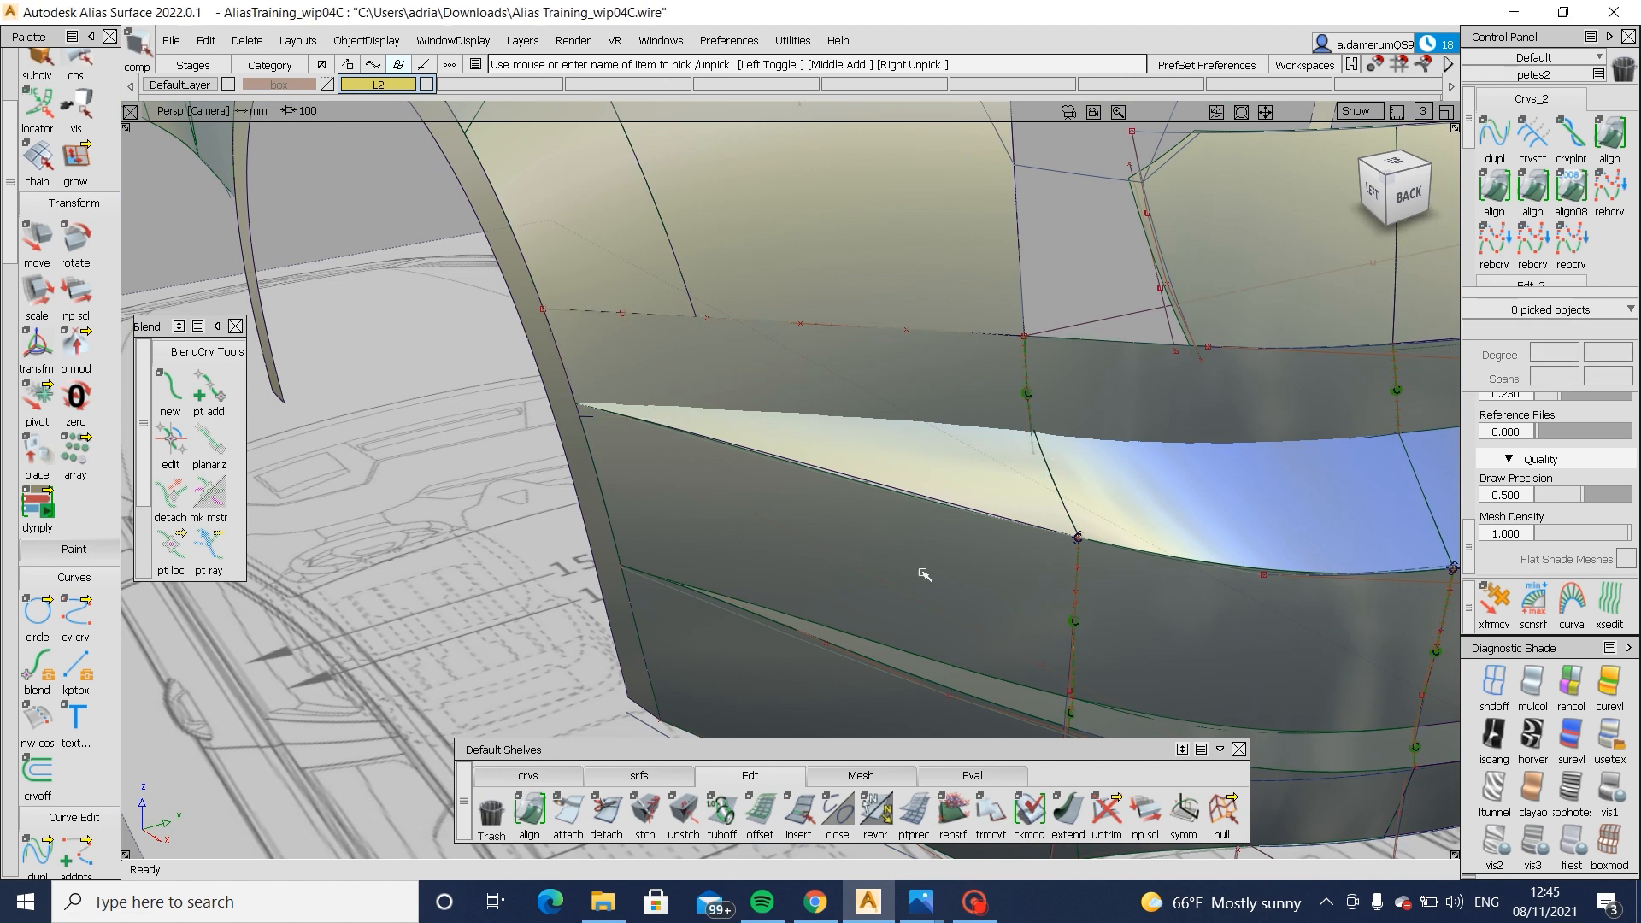
pyautogui.keyDown('alt'); pyautogui.keyDown('shift'); pyautogui.moveTo(908, 694); pyautogui.dragTo(891, 591, button='middle'); pyautogui.keyUp('shift'); pyautogui.keyUp('alt')
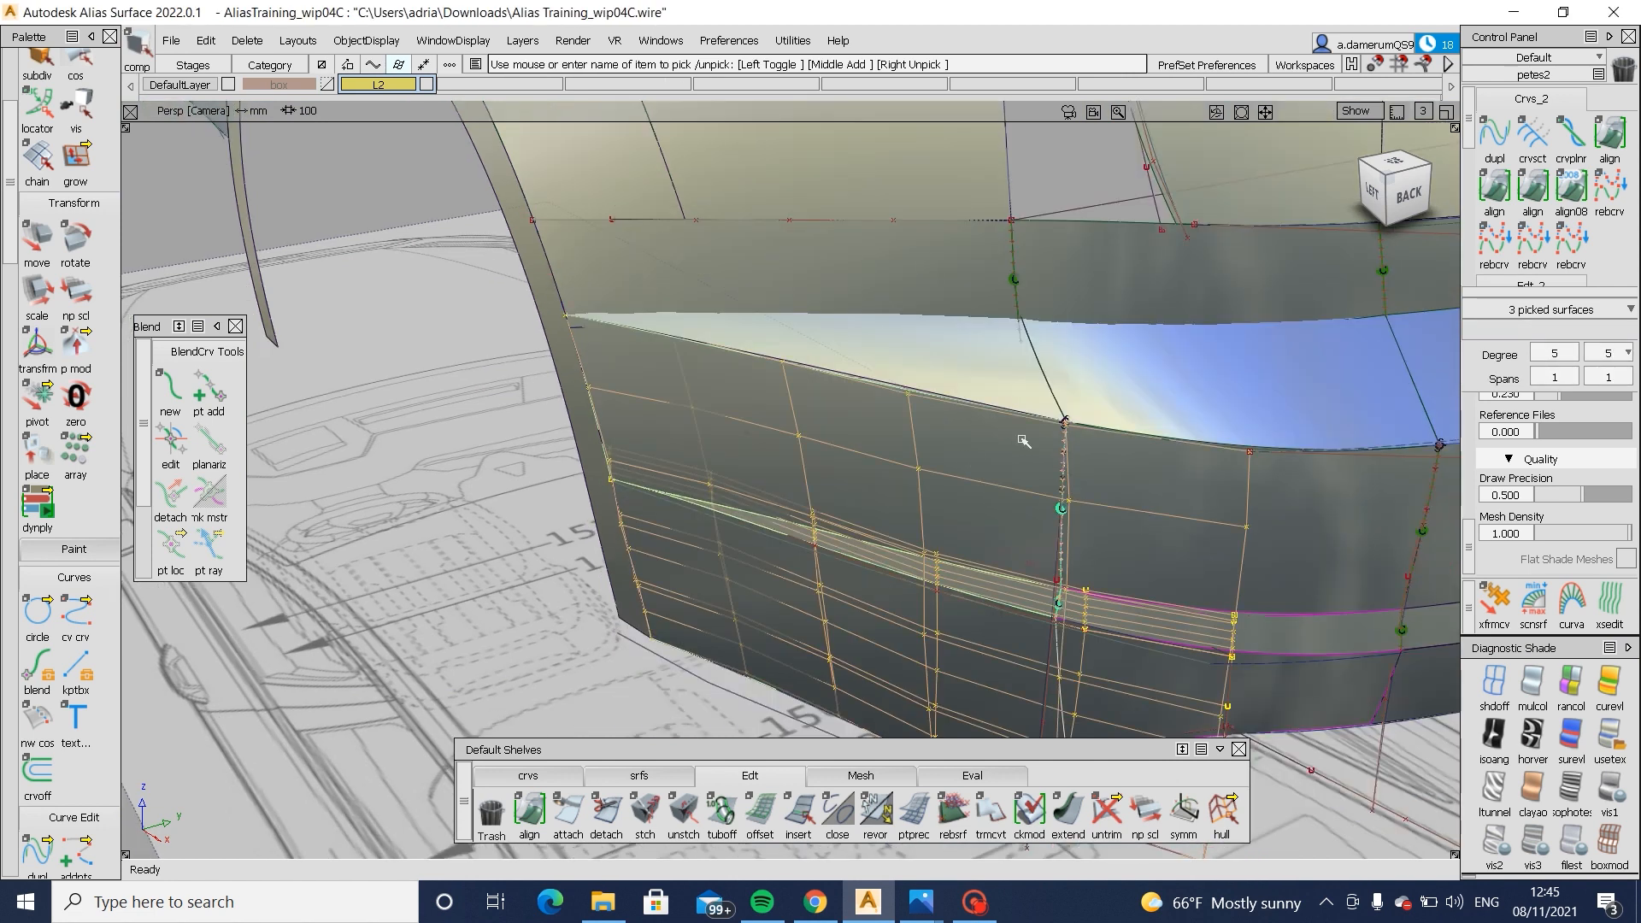
pyautogui.moveTo(1023, 441)
pyautogui.keyDown('alt'); pyautogui.keyDown('shift'); pyautogui.mouseDown()
pyautogui.moveTo(1221, 541)
pyautogui.moveTo(1171, 614)
pyautogui.mouseUp(); pyautogui.keyUp('shift'); pyautogui.keyUp('alt')
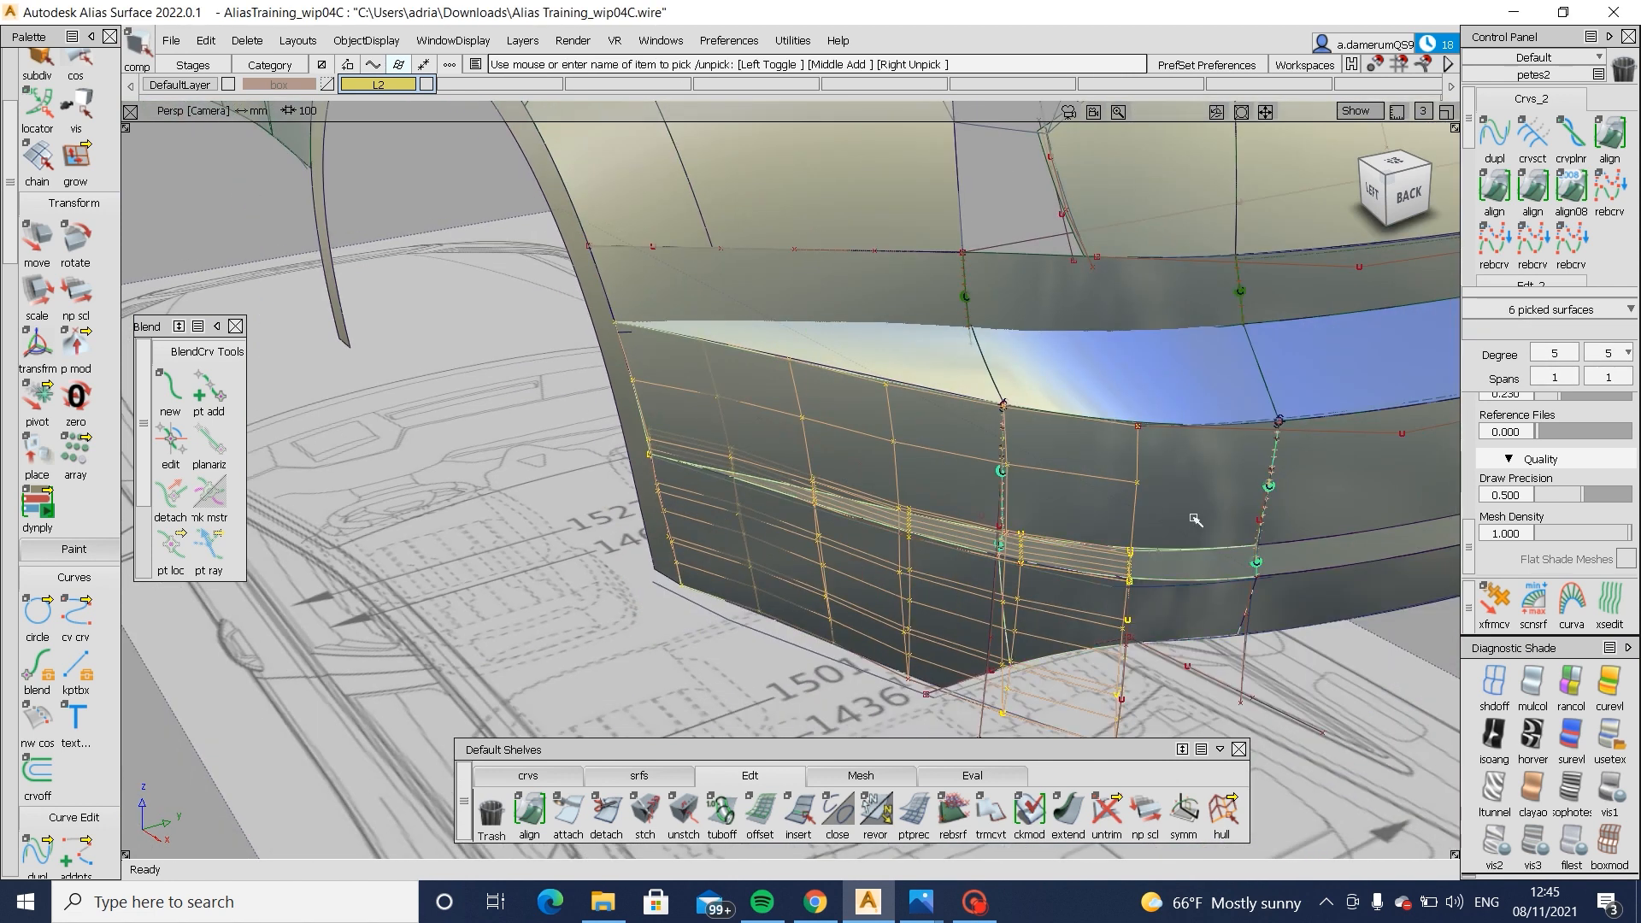
pyautogui.click(988, 495)
# - Pick the draft surface forming the front of the shelf, show its CVs and clear the selection
pyautogui.keyDown('alt'); pyautogui.keyDown('shift'); pyautogui.moveTo(978, 499); pyautogui.dragTo(975, 362, button='right'); pyautogui.keyUp('shift'); pyautogui.keyUp('alt')
pyautogui.moveTo(974, 363)
pyautogui.keyDown('ctrl'); pyautogui.keyDown('shift'); pyautogui.mouseDown()
pyautogui.moveTo(926, 403)
pyautogui.moveTo(969, 434)
pyautogui.mouseUp(); pyautogui.keyUp('shift'); pyautogui.keyUp('ctrl')
pyautogui.keyDown('alt'); pyautogui.keyDown('shift'); pyautogui.moveTo(864, 425); pyautogui.dragTo(986, 428); pyautogui.keyUp('shift'); pyautogui.keyUp('alt')
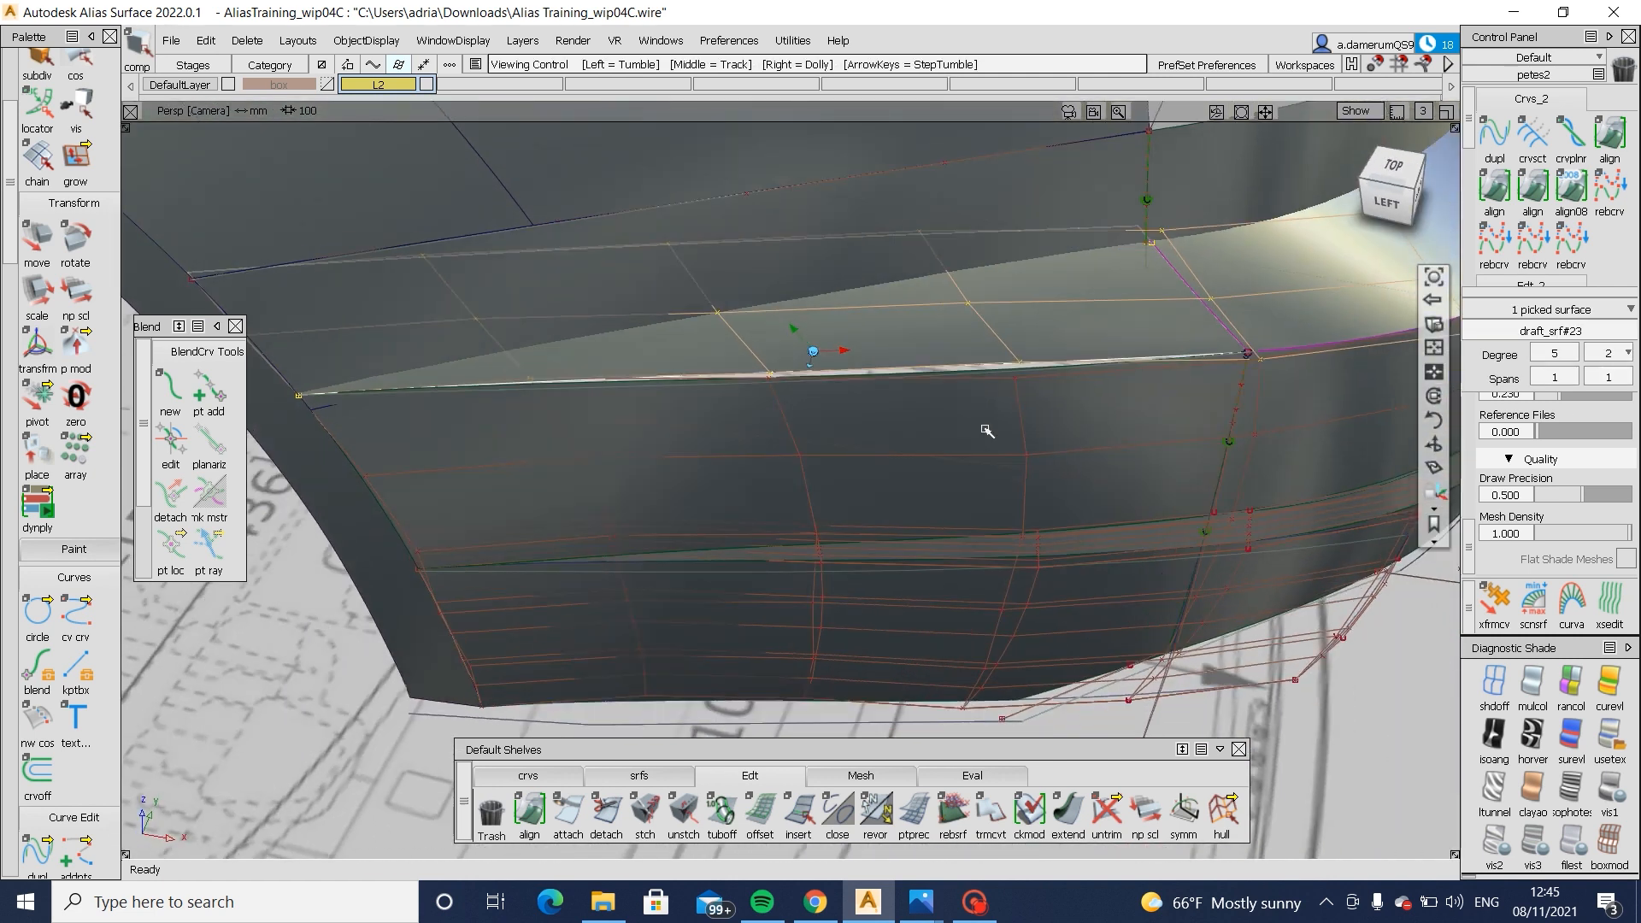
pyautogui.click(983, 669)
pyautogui.keyDown('alt'); pyautogui.keyDown('shift'); pyautogui.moveTo(1023, 643); pyautogui.dragTo(925, 638, button='middle'); pyautogui.keyUp('shift'); pyautogui.keyUp('alt')
# - Pick the loose construction curves around the lower rear corner and clear them from the view
pyautogui.keyDown('ctrl'); pyautogui.keyDown('shift'); pyautogui.moveTo(927, 478); pyautogui.dragTo(952, 356); pyautogui.keyUp('shift'); pyautogui.keyUp('ctrl')
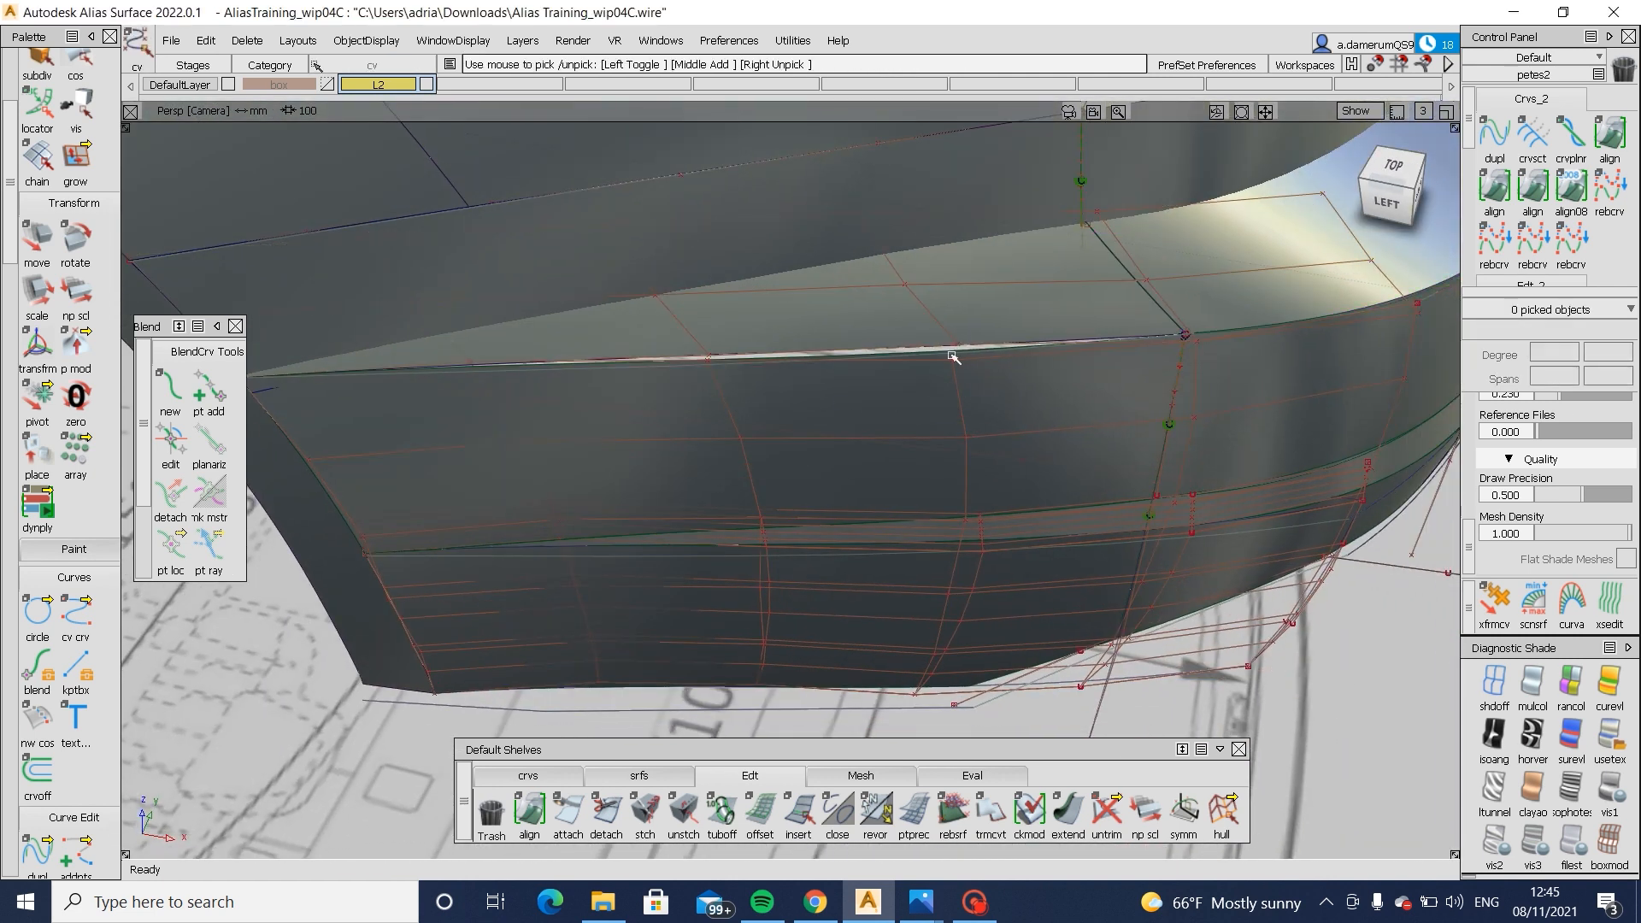
pyautogui.moveTo(1060, 779); pyautogui.dragTo(1058, 776)
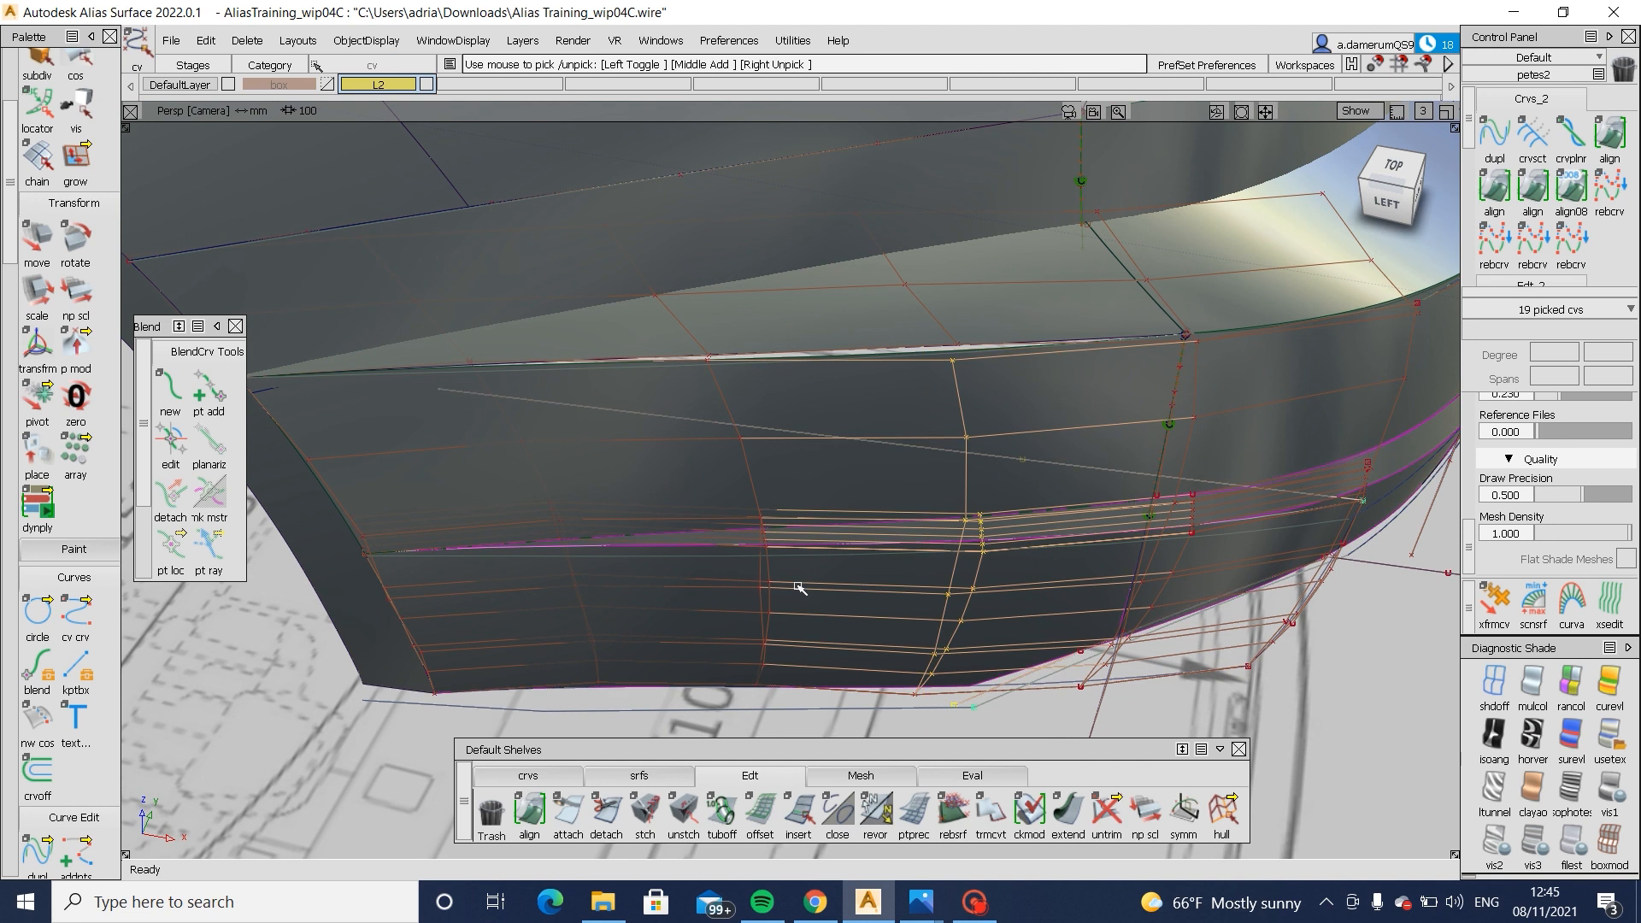
pyautogui.keyDown('ctrl'); pyautogui.keyDown('shift'); pyautogui.moveTo(1017, 606); pyautogui.dragTo(1009, 451); pyautogui.keyUp('shift'); pyautogui.keyUp('ctrl')
pyautogui.keyDown('ctrl'); pyautogui.keyDown('shift'); pyautogui.moveTo(1007, 447); pyautogui.dragTo(1102, 527); pyautogui.keyUp('shift'); pyautogui.keyUp('ctrl')
pyautogui.moveTo(1111, 540); pyautogui.dragTo(1374, 593)
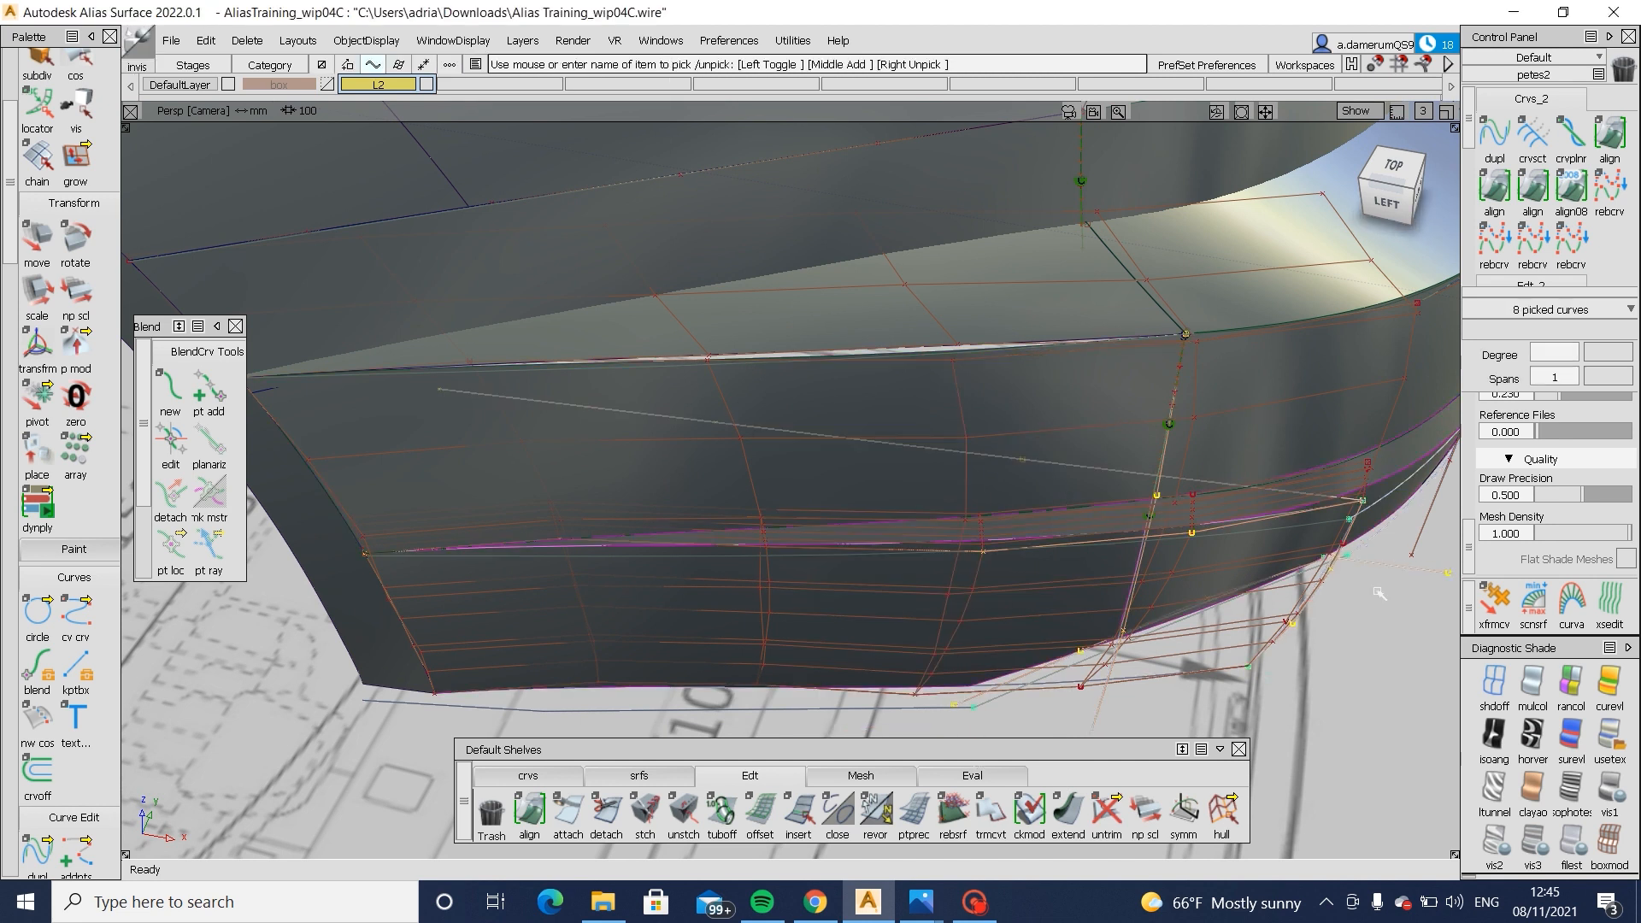
pyautogui.press('Delete')
# - Pick the CV column nearest the seam across the side, band and lower surfaces and move it about 11.17 mm along Y
pyautogui.moveTo(935, 352); pyautogui.dragTo(1058, 667)
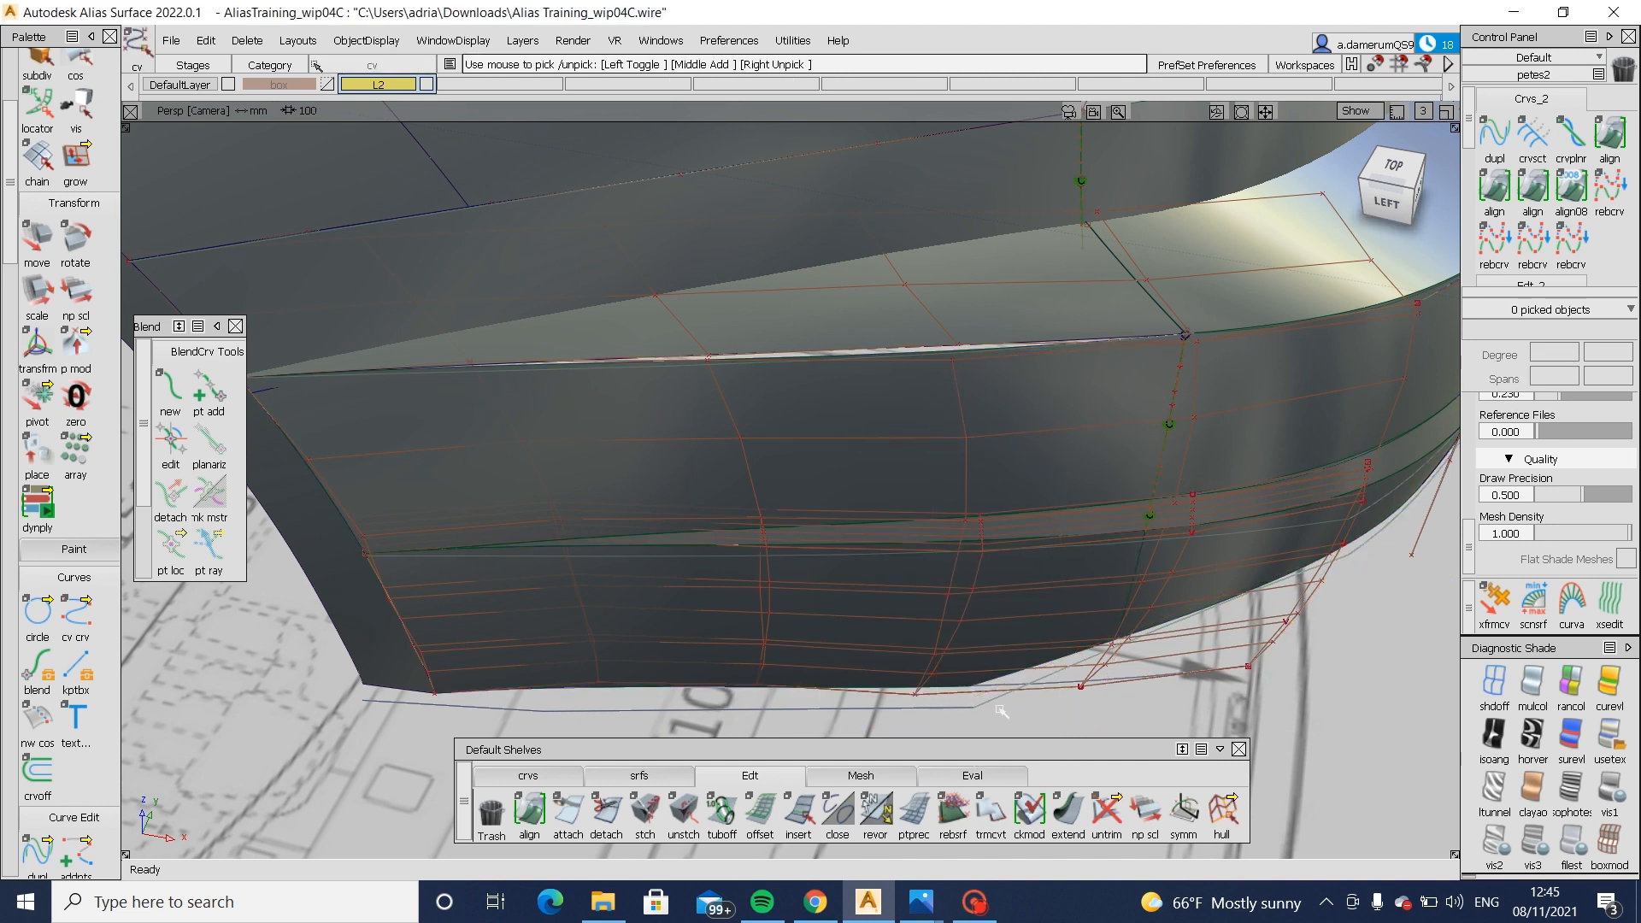
pyautogui.moveTo(983, 722); pyautogui.dragTo(862, 682)
pyautogui.keyDown('alt'); pyautogui.keyDown('shift'); pyautogui.moveTo(1022, 517); pyautogui.dragTo(1068, 662); pyautogui.keyUp('shift'); pyautogui.keyUp('alt')
pyautogui.keyDown('ctrl'); pyautogui.keyDown('shift'); pyautogui.moveTo(1078, 681); pyautogui.dragTo(1078, 597); pyautogui.keyUp('shift'); pyautogui.keyUp('ctrl')
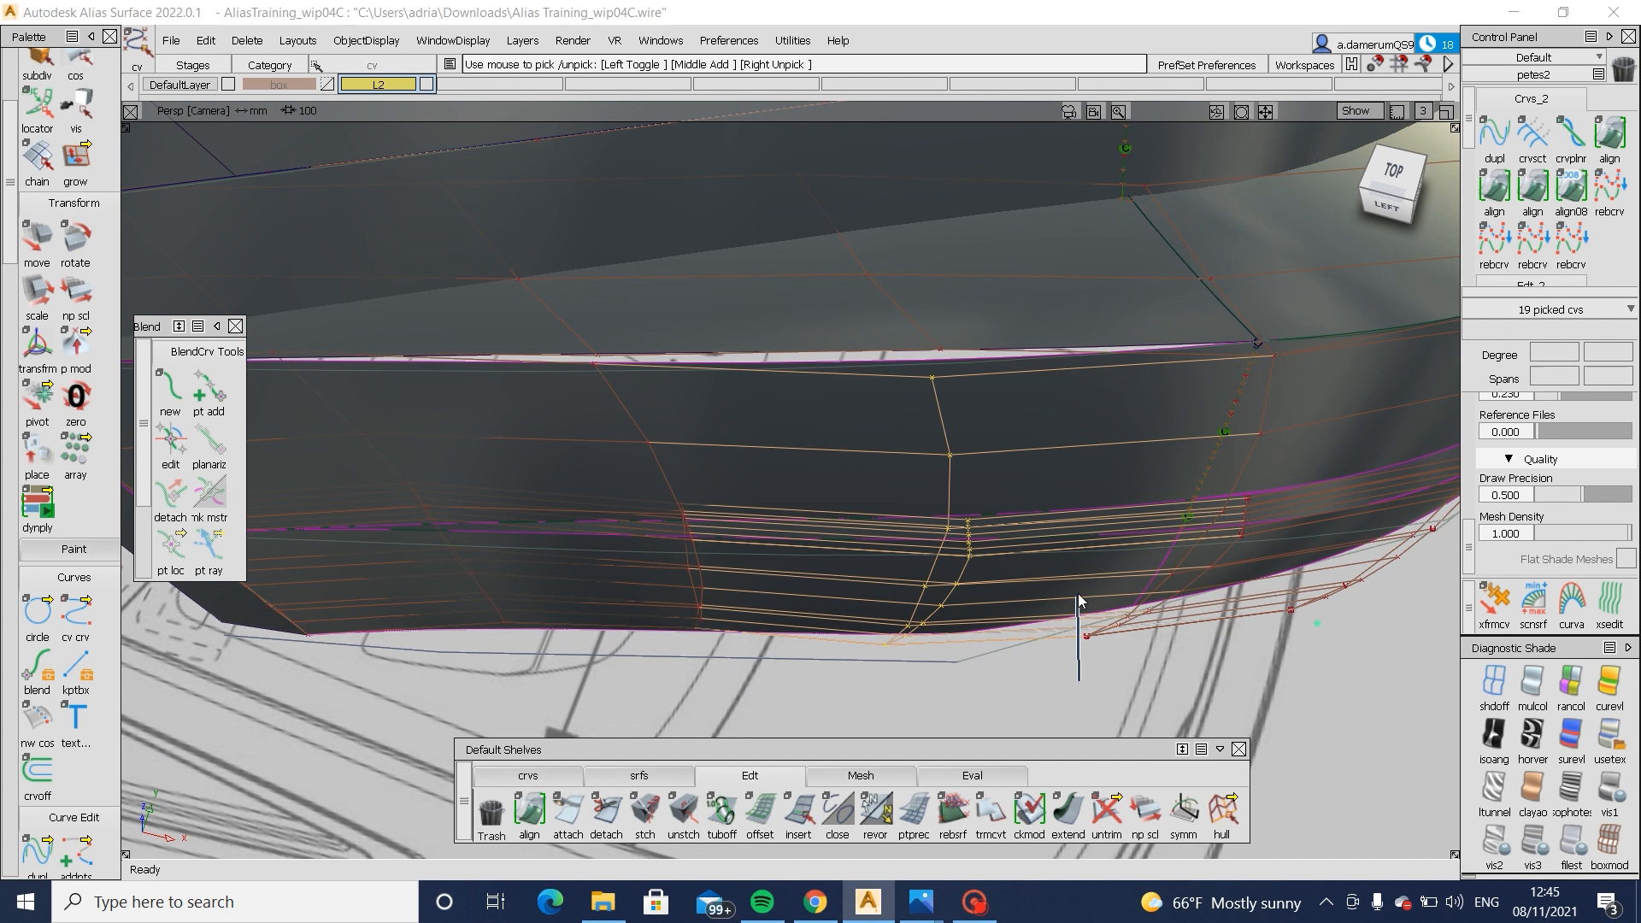
pyautogui.keyDown('ctrl'); pyautogui.keyDown('shift'); pyautogui.moveTo(1079, 595); pyautogui.dragTo(1078, 589, button='middle'); pyautogui.keyUp('shift'); pyautogui.keyUp('ctrl')
pyautogui.middleClick(1122, 685)
pyautogui.press('Return')
pyautogui.moveTo(1117, 707); pyautogui.dragTo(1114, 677, button='middle')
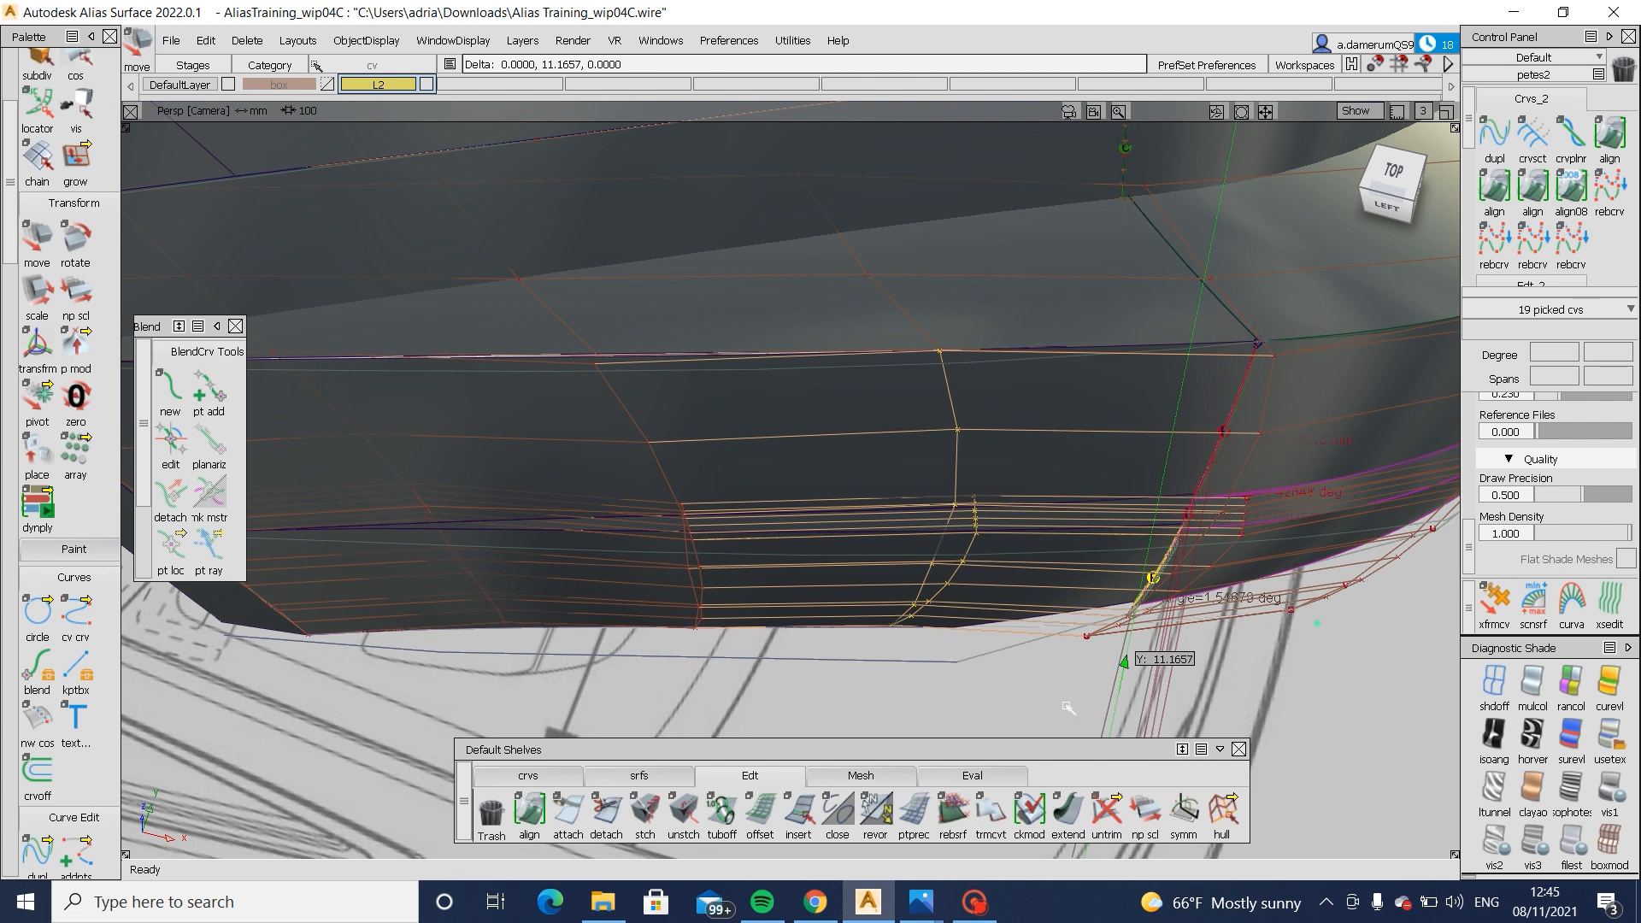
# - Pick the next CV column forward, leave out the shelf surface's CV, and move the remaining CVs to follow the adjusted column
pyautogui.keyDown('ctrl'); pyautogui.keyDown('shift'); pyautogui.moveTo(1069, 708); pyautogui.dragTo(1009, 684); pyautogui.keyUp('shift'); pyautogui.keyUp('ctrl')
pyautogui.moveTo(748, 634); pyautogui.dragTo(787, 686)
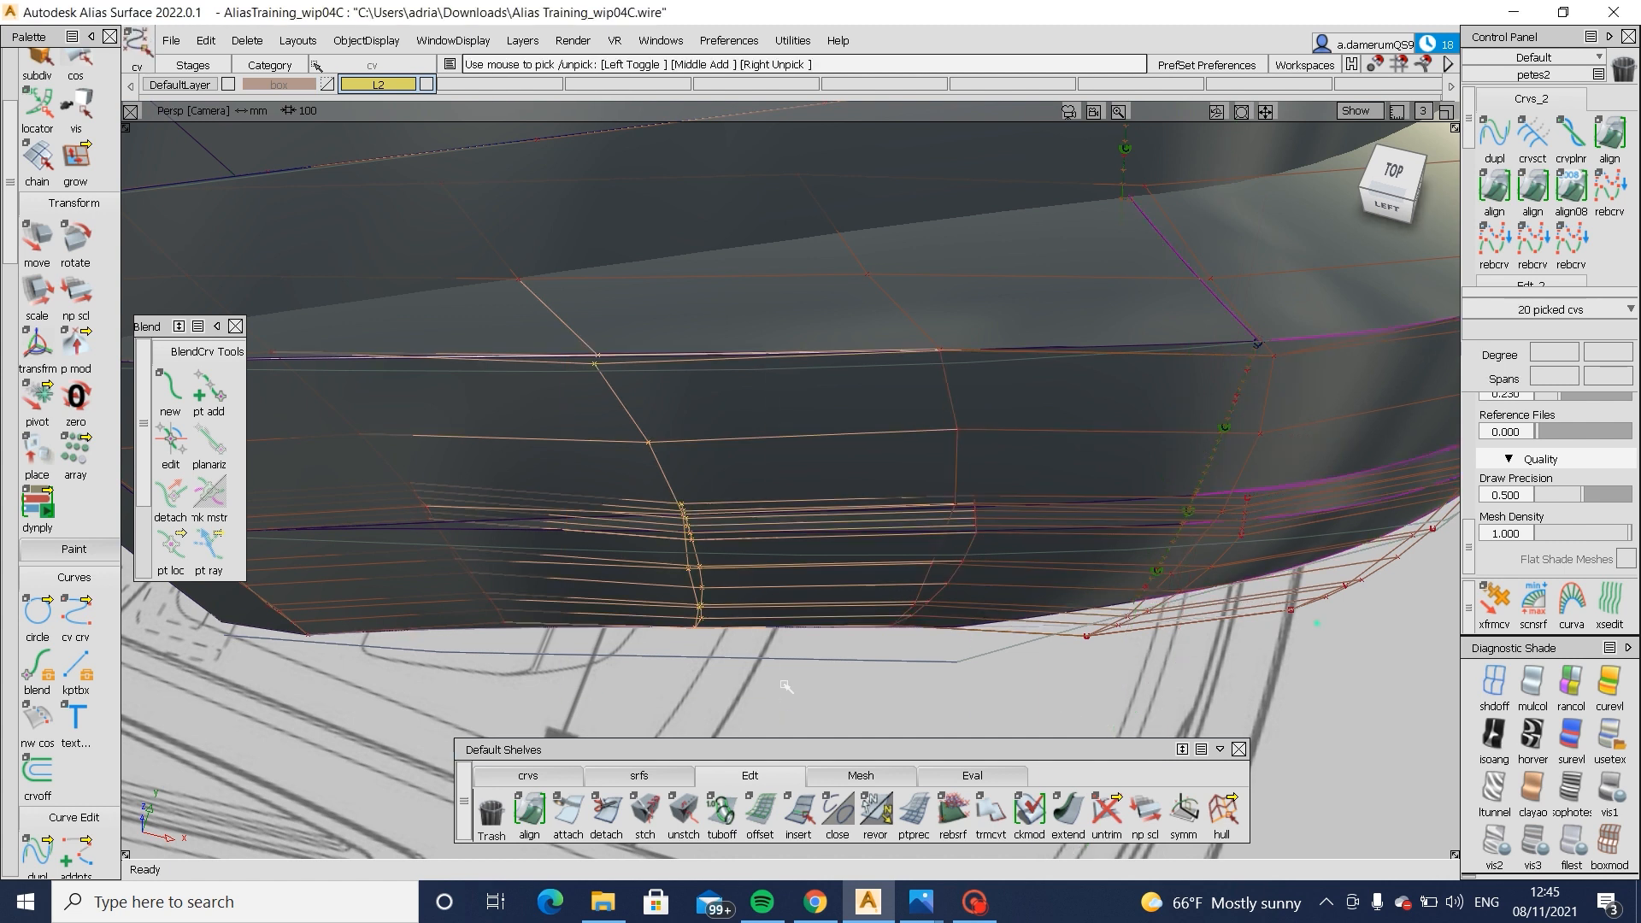
pyautogui.keyDown('alt'); pyautogui.keyDown('shift'); pyautogui.moveTo(570, 377); pyautogui.dragTo(643, 479, button='right'); pyautogui.keyUp('shift'); pyautogui.keyUp('alt')
pyautogui.keyDown('ctrl'); pyautogui.keyDown('shift'); pyautogui.moveTo(642, 479); pyautogui.dragTo(651, 408, button='middle'); pyautogui.keyUp('shift'); pyautogui.keyUp('ctrl')
pyautogui.keyDown('alt'); pyautogui.keyDown('shift'); pyautogui.moveTo(851, 459); pyautogui.dragTo(812, 553, button='right'); pyautogui.keyUp('shift'); pyautogui.keyUp('alt')
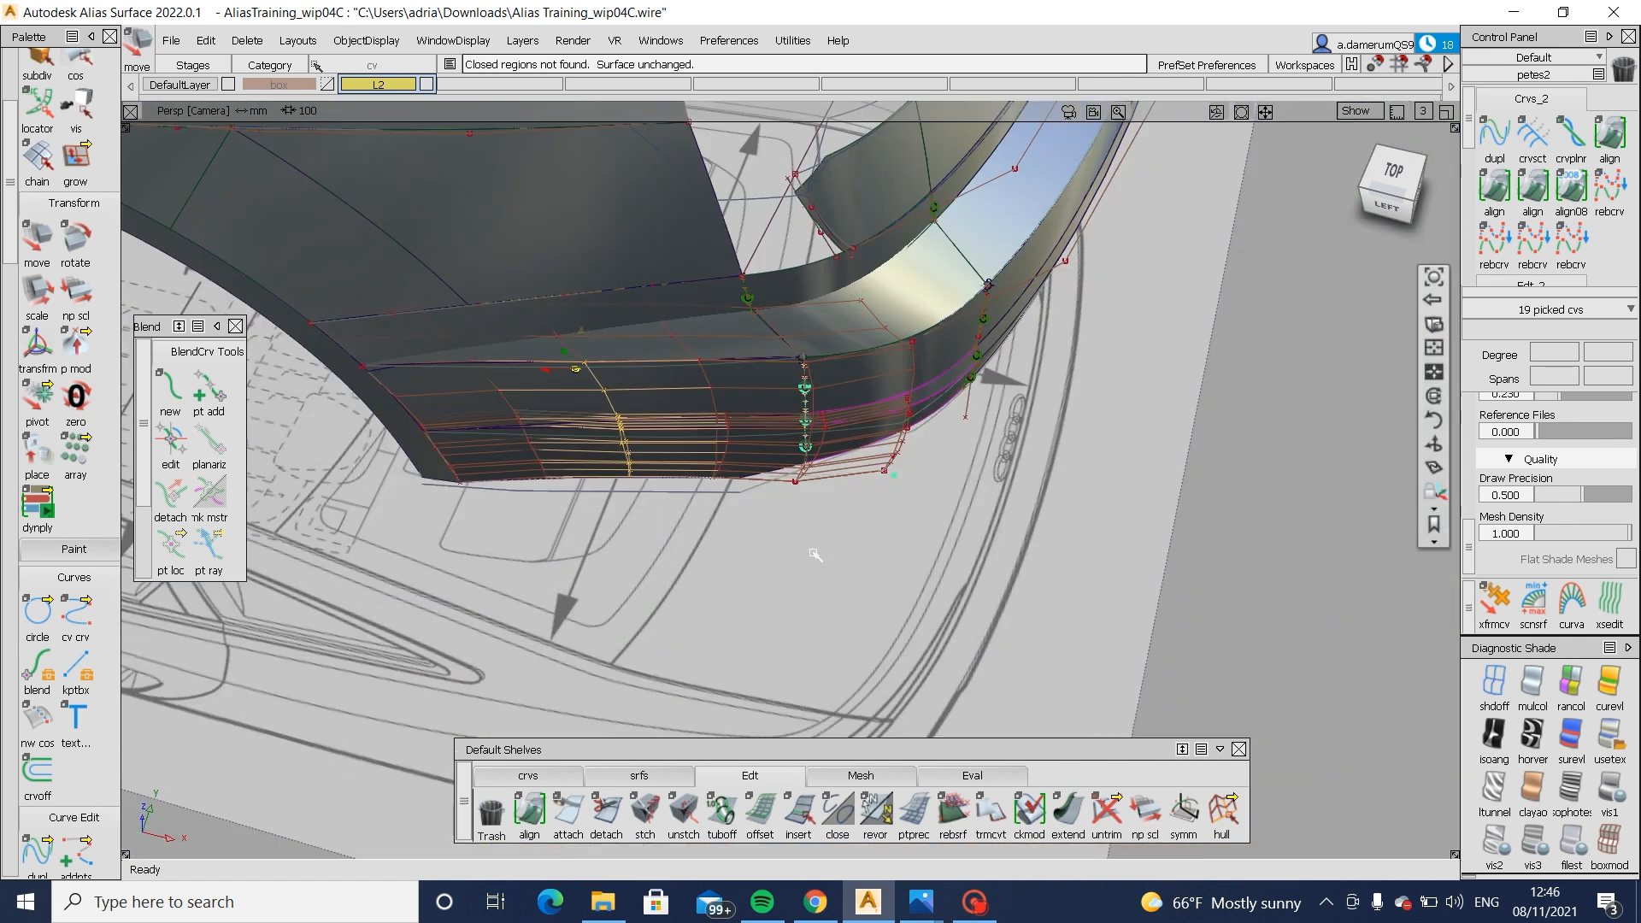
# - Examine the shaded highlights across the rear side, shelf and band surfaces with the model lines hidden, including in the left view
pyautogui.keyDown('alt'); pyautogui.keyDown('shift'); pyautogui.moveTo(813, 553); pyautogui.dragTo(850, 367); pyautogui.keyUp('shift'); pyautogui.keyUp('alt')
pyautogui.keyDown('alt'); pyautogui.keyDown('shift'); pyautogui.moveTo(803, 432); pyautogui.dragTo(868, 419, button='right'); pyautogui.keyUp('shift'); pyautogui.keyUp('alt')
pyautogui.keyDown('alt'); pyautogui.keyDown('shift'); pyautogui.moveTo(868, 420); pyautogui.dragTo(1055, 506); pyautogui.keyUp('shift'); pyautogui.keyUp('alt')
pyautogui.keyDown('alt'); pyautogui.keyDown('shift'); pyautogui.moveTo(1055, 506); pyautogui.dragTo(802, 571, button='right'); pyautogui.keyUp('shift'); pyautogui.keyUp('alt')
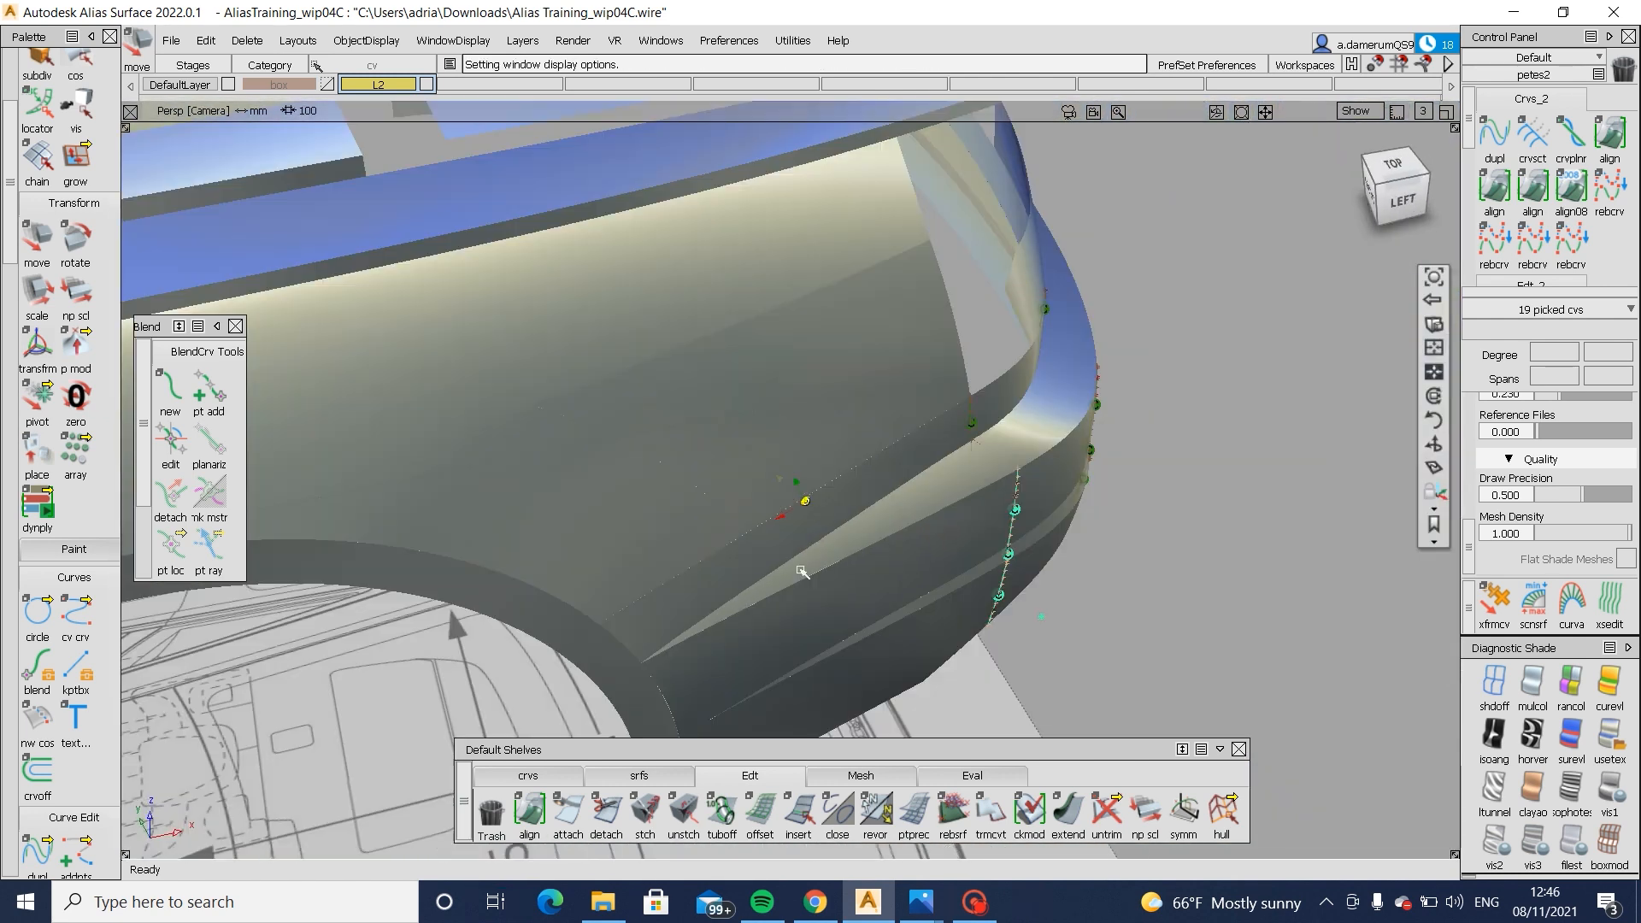
pyautogui.keyDown('alt'); pyautogui.keyDown('shift'); pyautogui.moveTo(802, 571); pyautogui.dragTo(843, 446); pyautogui.keyUp('shift'); pyautogui.keyUp('alt')
pyautogui.hotkey('alt', 'm')
pyautogui.hotkey('alt', 'm')
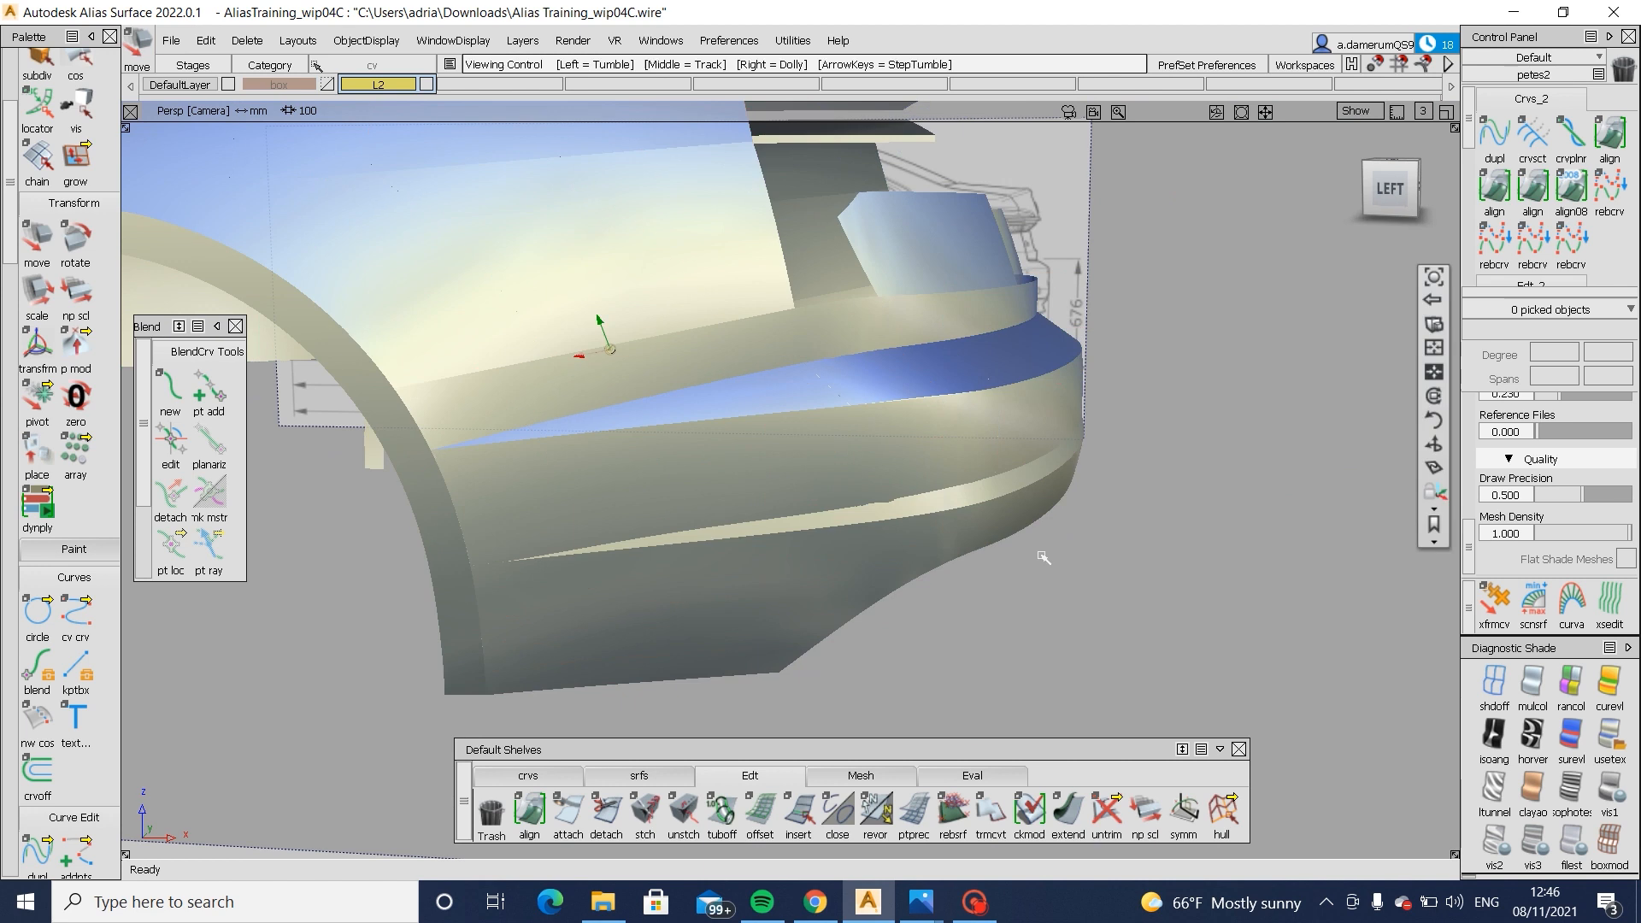
pyautogui.keyDown('alt'); pyautogui.keyDown('shift'); pyautogui.moveTo(1043, 557); pyautogui.dragTo(1128, 509, button='right'); pyautogui.keyUp('shift'); pyautogui.keyUp('alt')
pyautogui.keyDown('alt'); pyautogui.keyDown('shift'); pyautogui.moveTo(1128, 510); pyautogui.dragTo(1112, 459, button='middle'); pyautogui.keyUp('shift'); pyautogui.keyUp('alt')
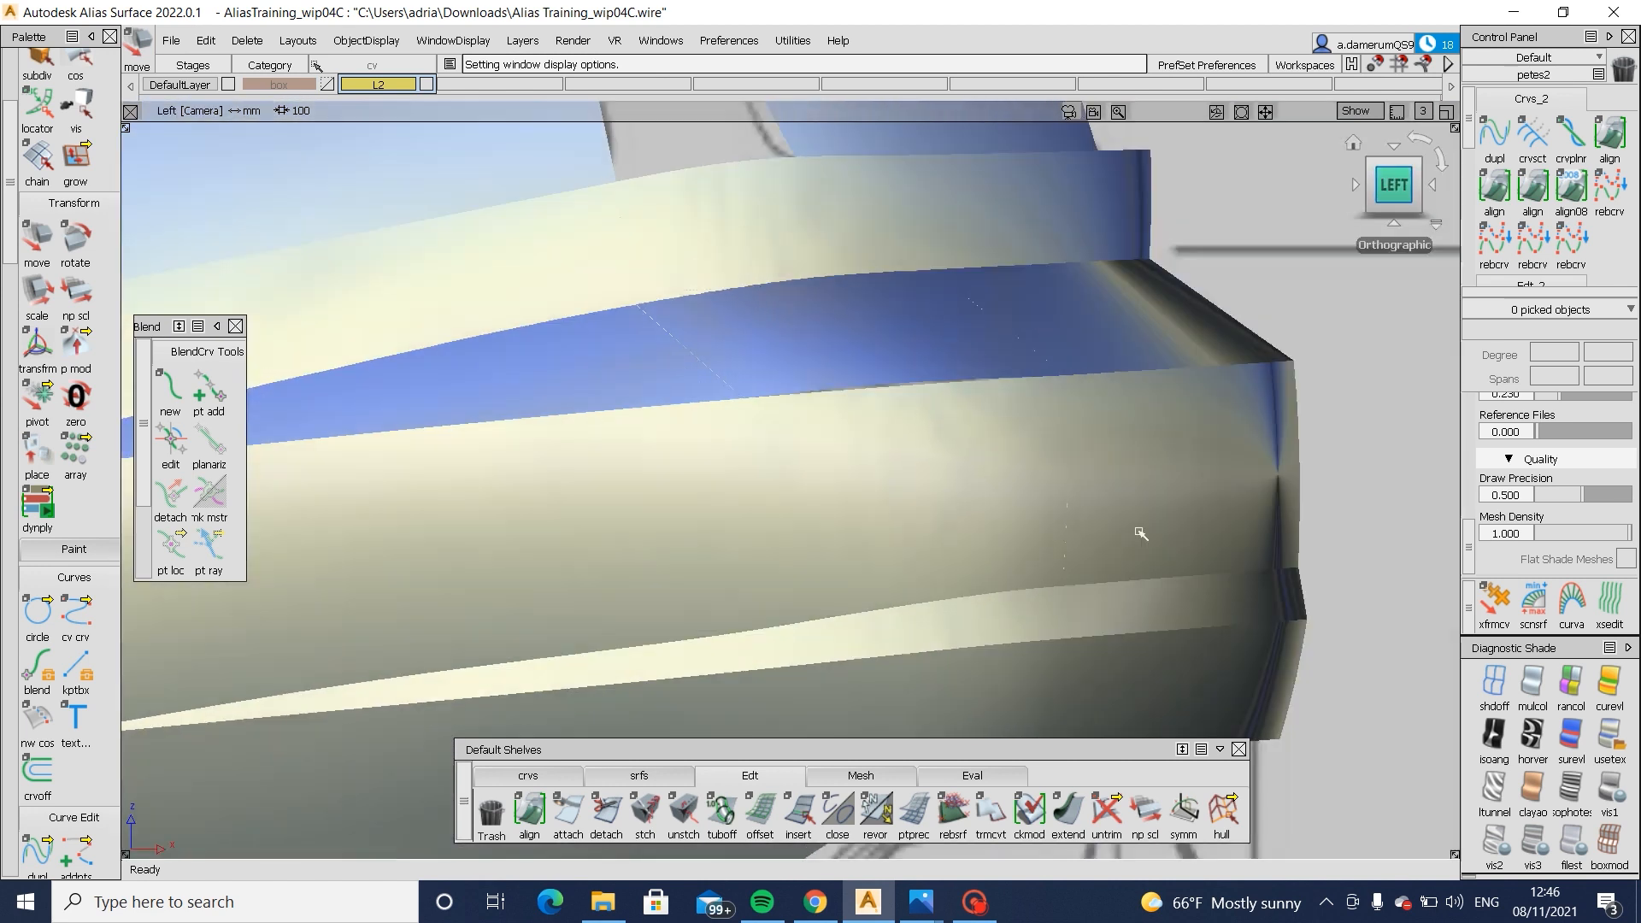
pyautogui.scroll(4, 942, 377)
pyautogui.hotkey('alt', 'm')
# - Show the CVs of the shelf's corner surface and reopen the alignment of its front edge for editing
pyautogui.keyDown('ctrl'); pyautogui.keyDown('shift'); pyautogui.moveTo(947, 317); pyautogui.dragTo(879, 384); pyautogui.keyUp('shift'); pyautogui.keyUp('ctrl')
pyautogui.click(860, 330)
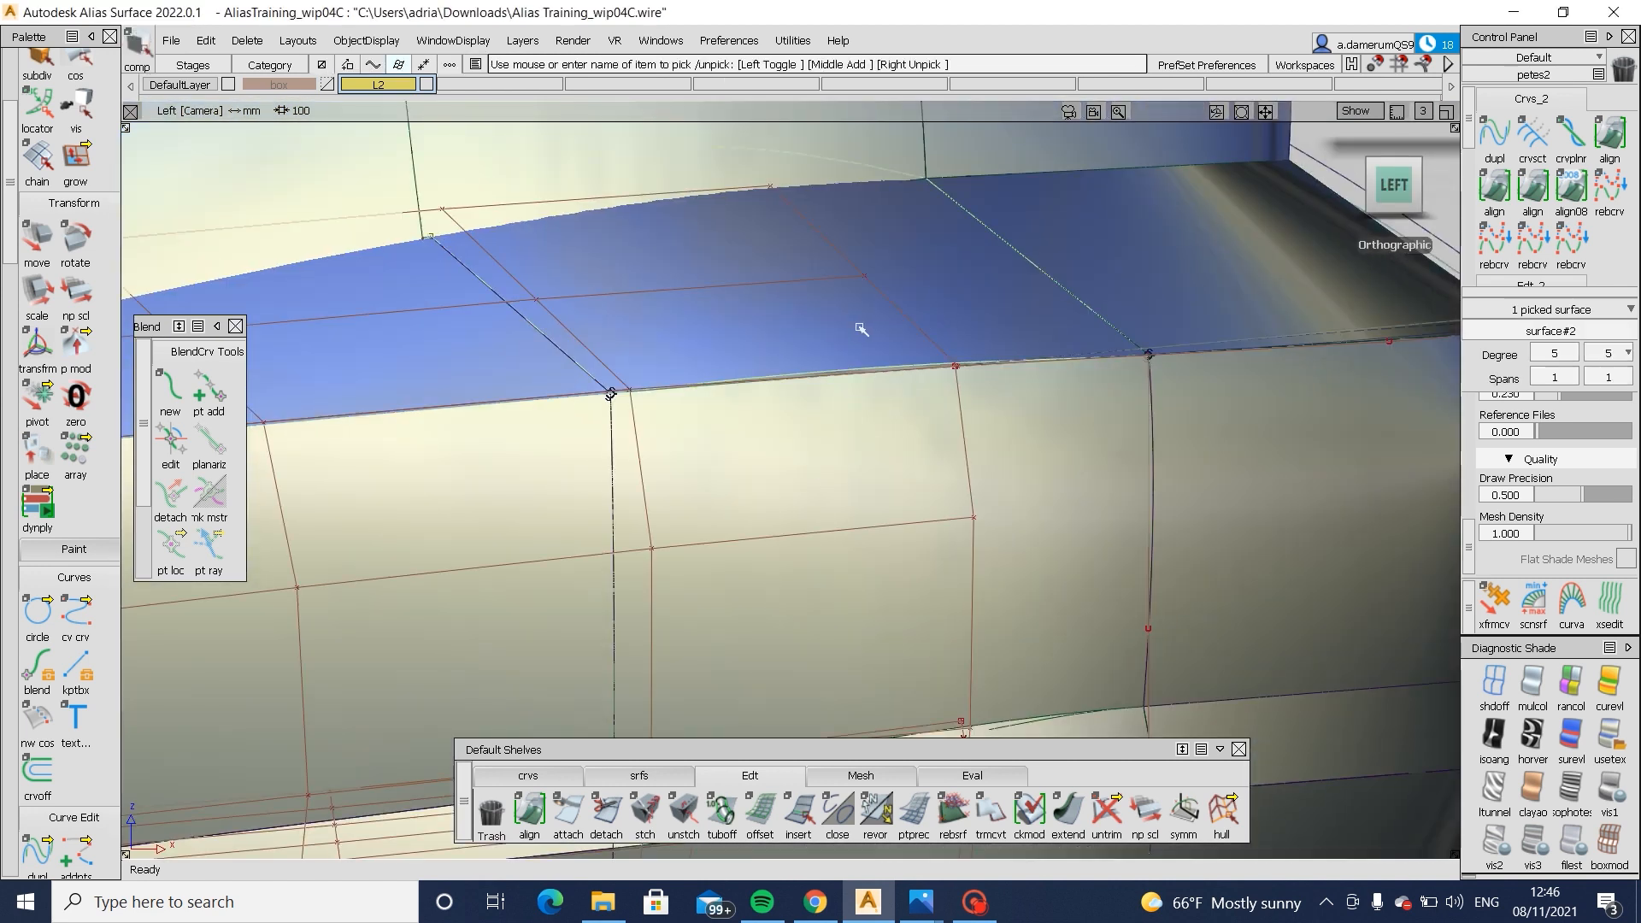
pyautogui.keyDown('ctrl'); pyautogui.keyDown('shift'); pyautogui.moveTo(861, 330); pyautogui.dragTo(820, 290); pyautogui.keyUp('shift'); pyautogui.keyUp('ctrl')
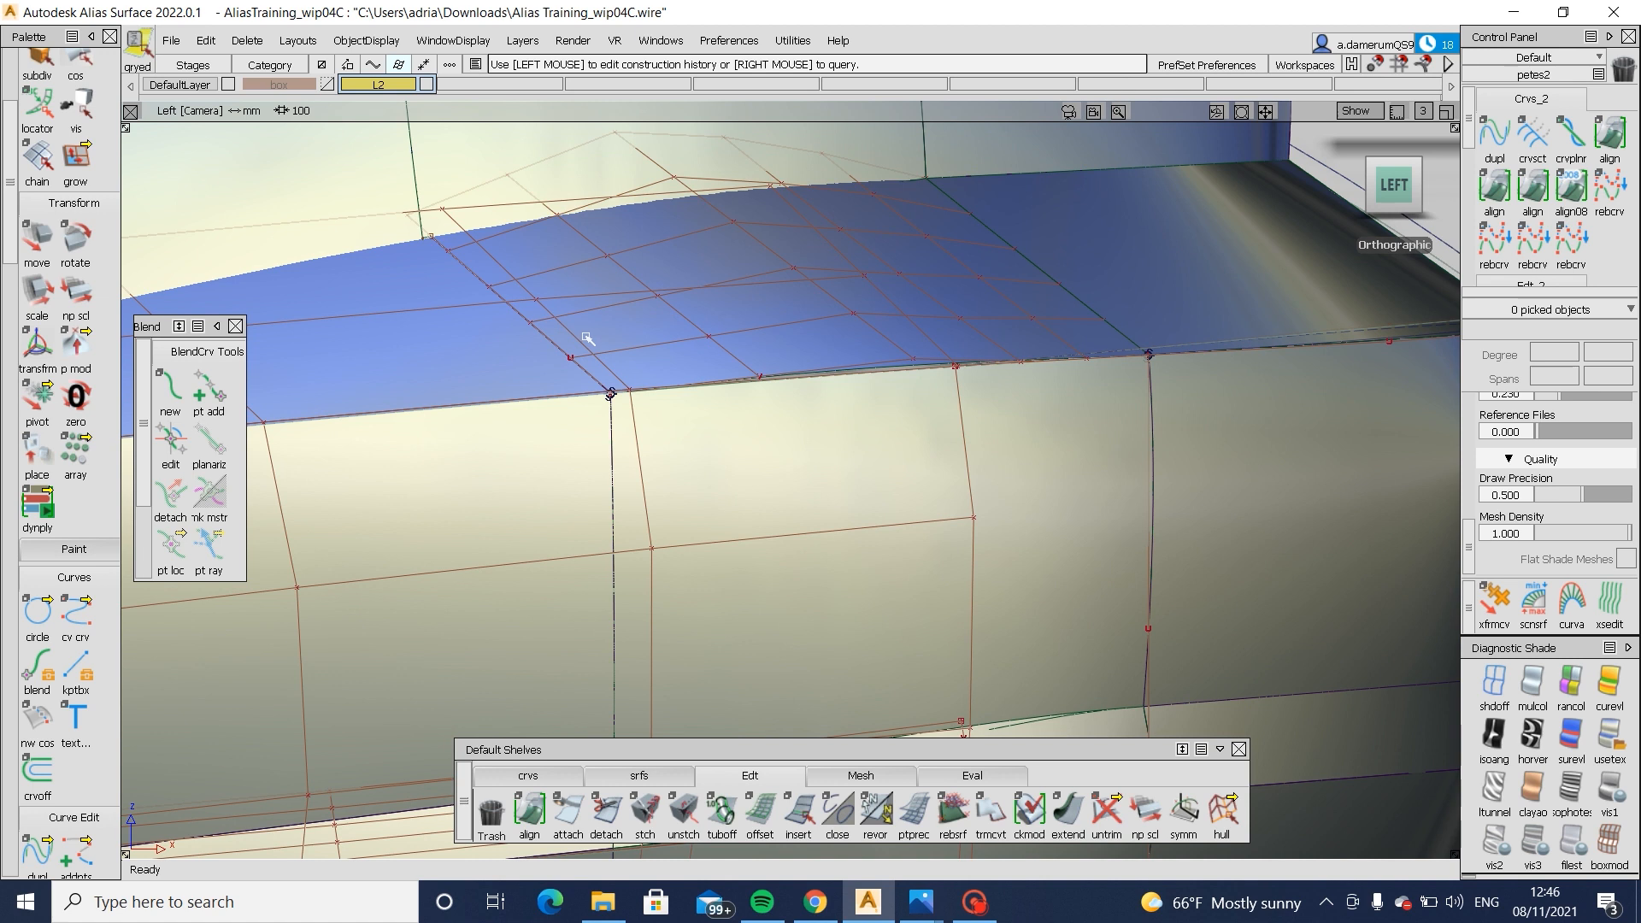
pyautogui.click(596, 343)
pyautogui.keyDown('alt'); pyautogui.keyDown('shift'); pyautogui.moveTo(604, 389); pyautogui.dragTo(575, 454); pyautogui.keyUp('shift'); pyautogui.keyUp('alt')
pyautogui.scroll(-3, 1203, 468)
pyautogui.click(560, 434)
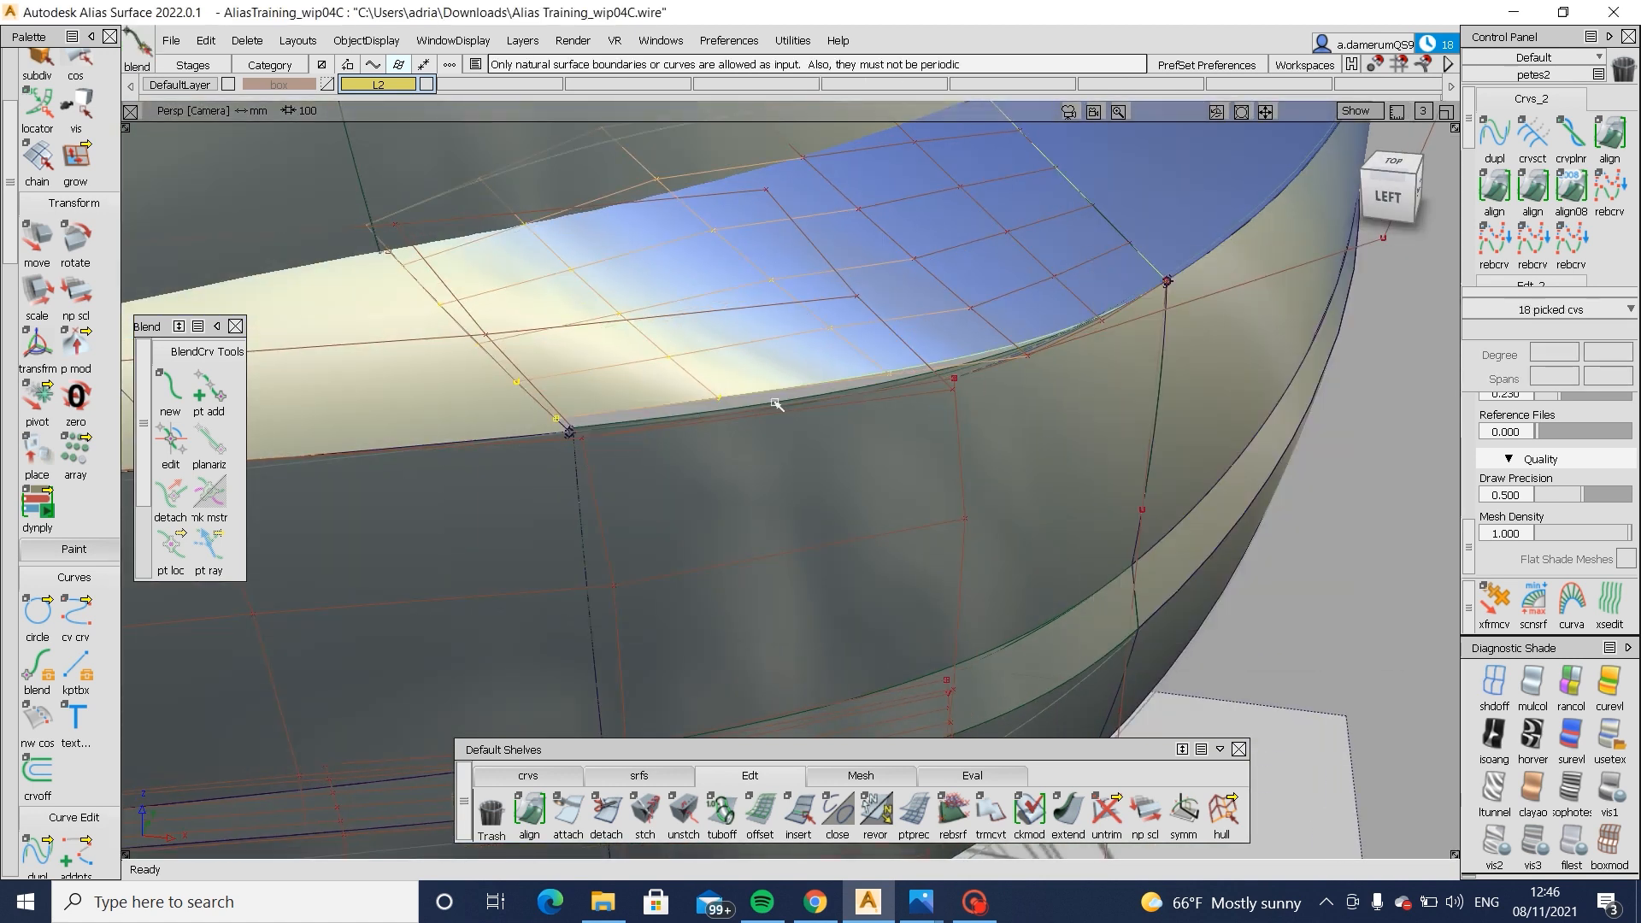
pyautogui.moveTo(552, 421); pyautogui.dragTo(582, 489)
pyautogui.click(540, 484)
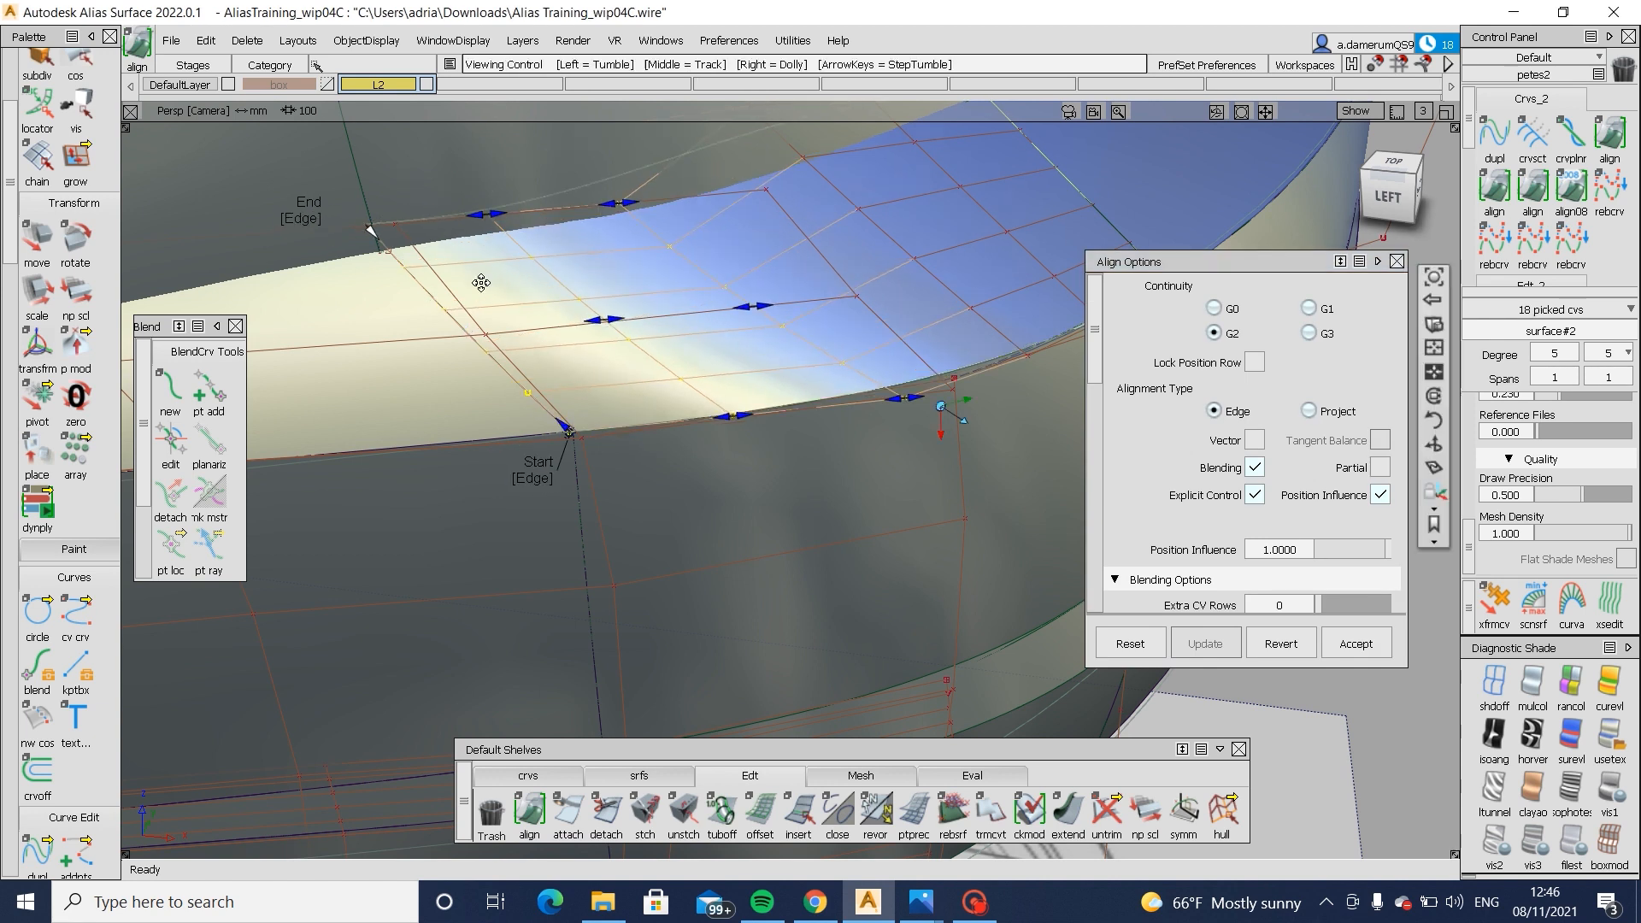
# - Turn off aligning start and end together for the shelf corner surface and switch its end and start alignments to Skew
pyautogui.keyDown('alt'); pyautogui.keyDown('shift'); pyautogui.moveTo(480, 282); pyautogui.dragTo(520, 381, button='middle'); pyautogui.keyUp('shift'); pyautogui.keyUp('alt')
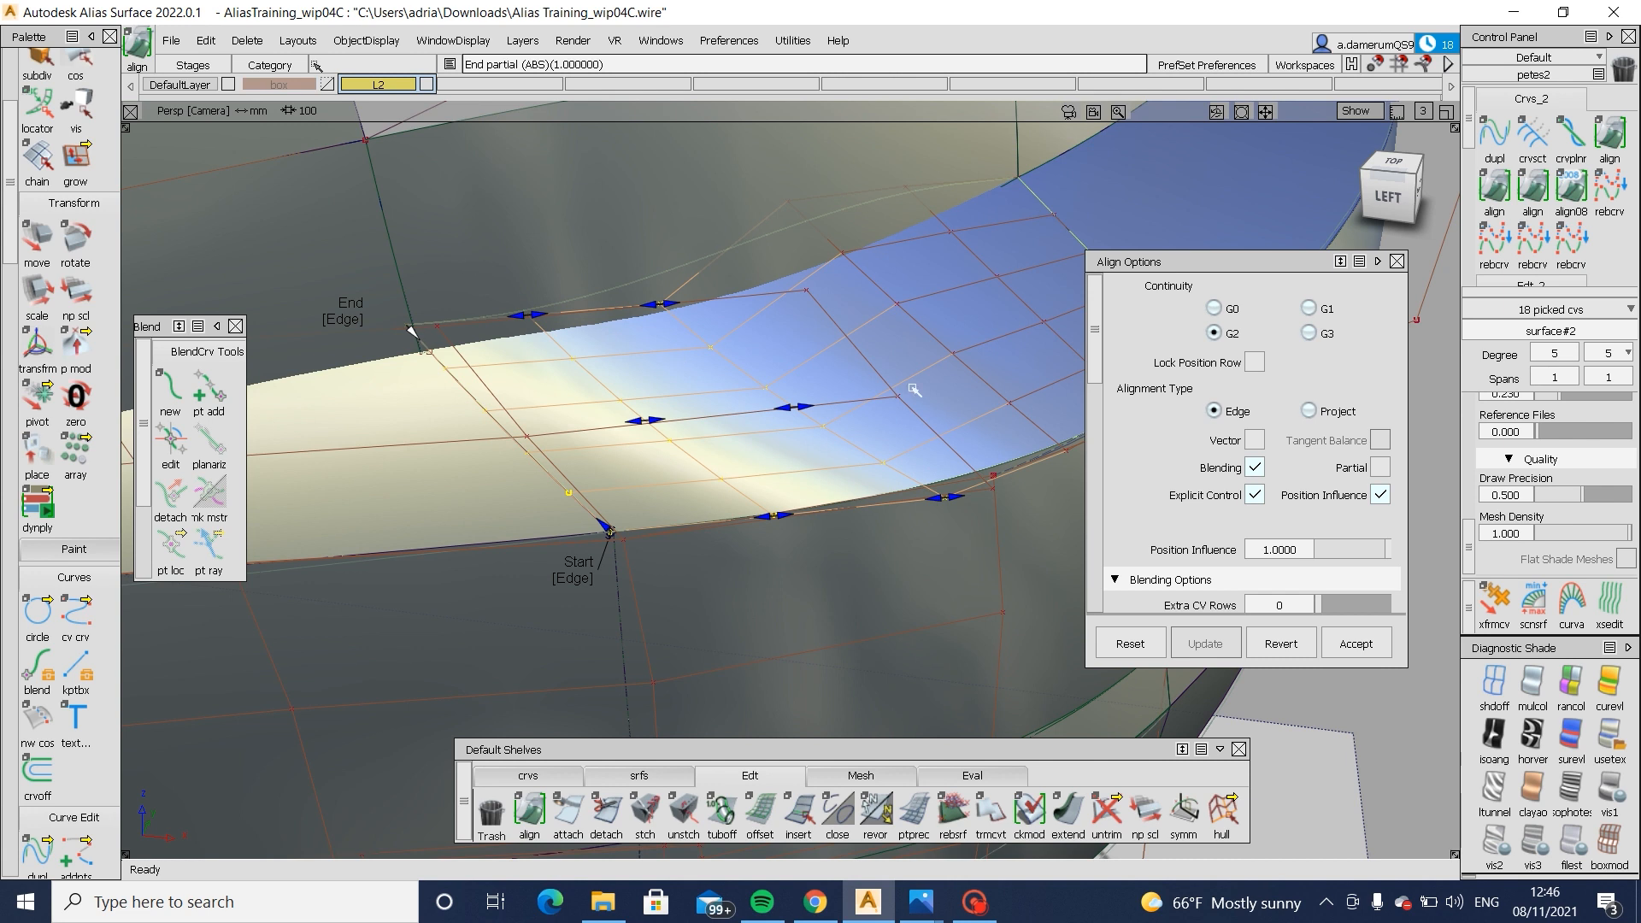
pyautogui.scroll(-5, 1266, 481)
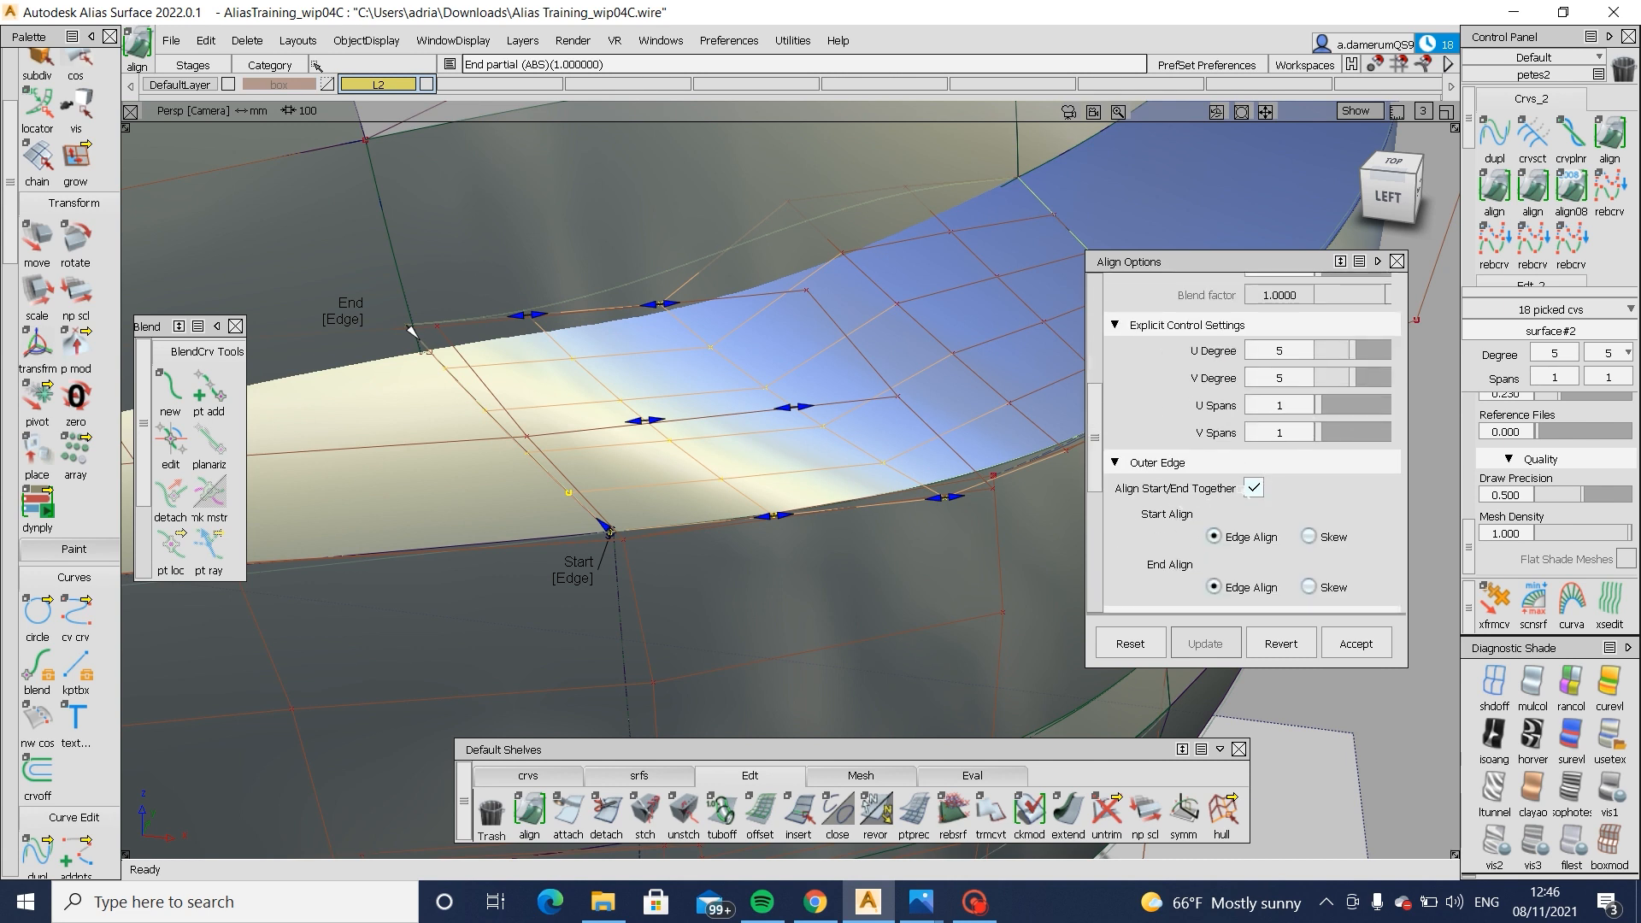
pyautogui.click(1253, 487)
pyautogui.click(342, 317)
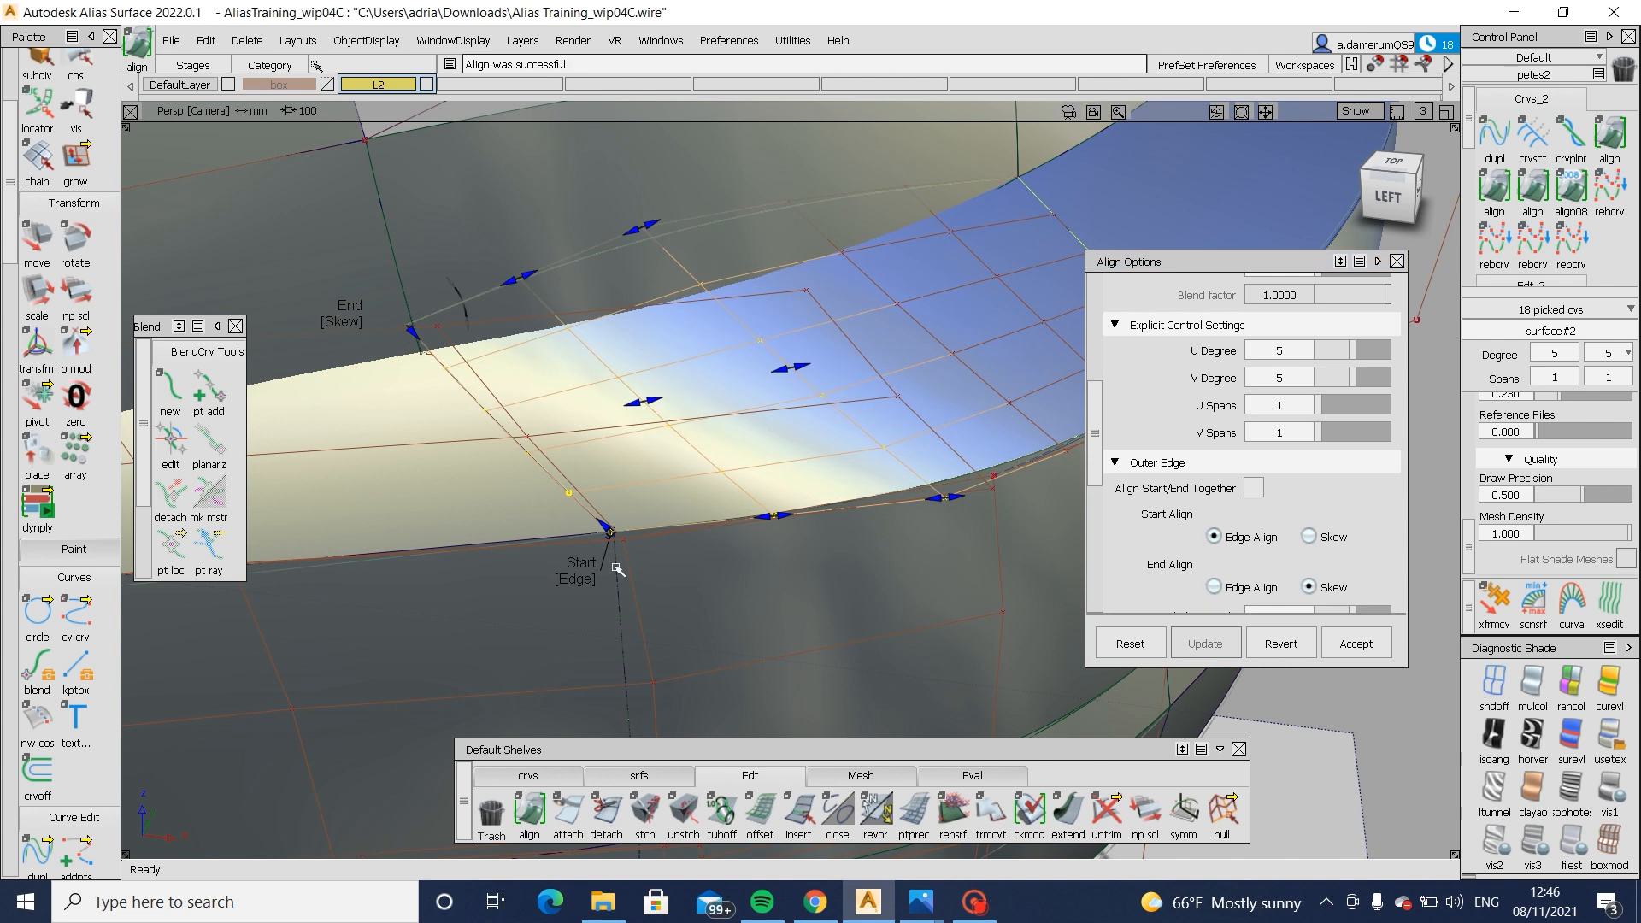
pyautogui.click(591, 581)
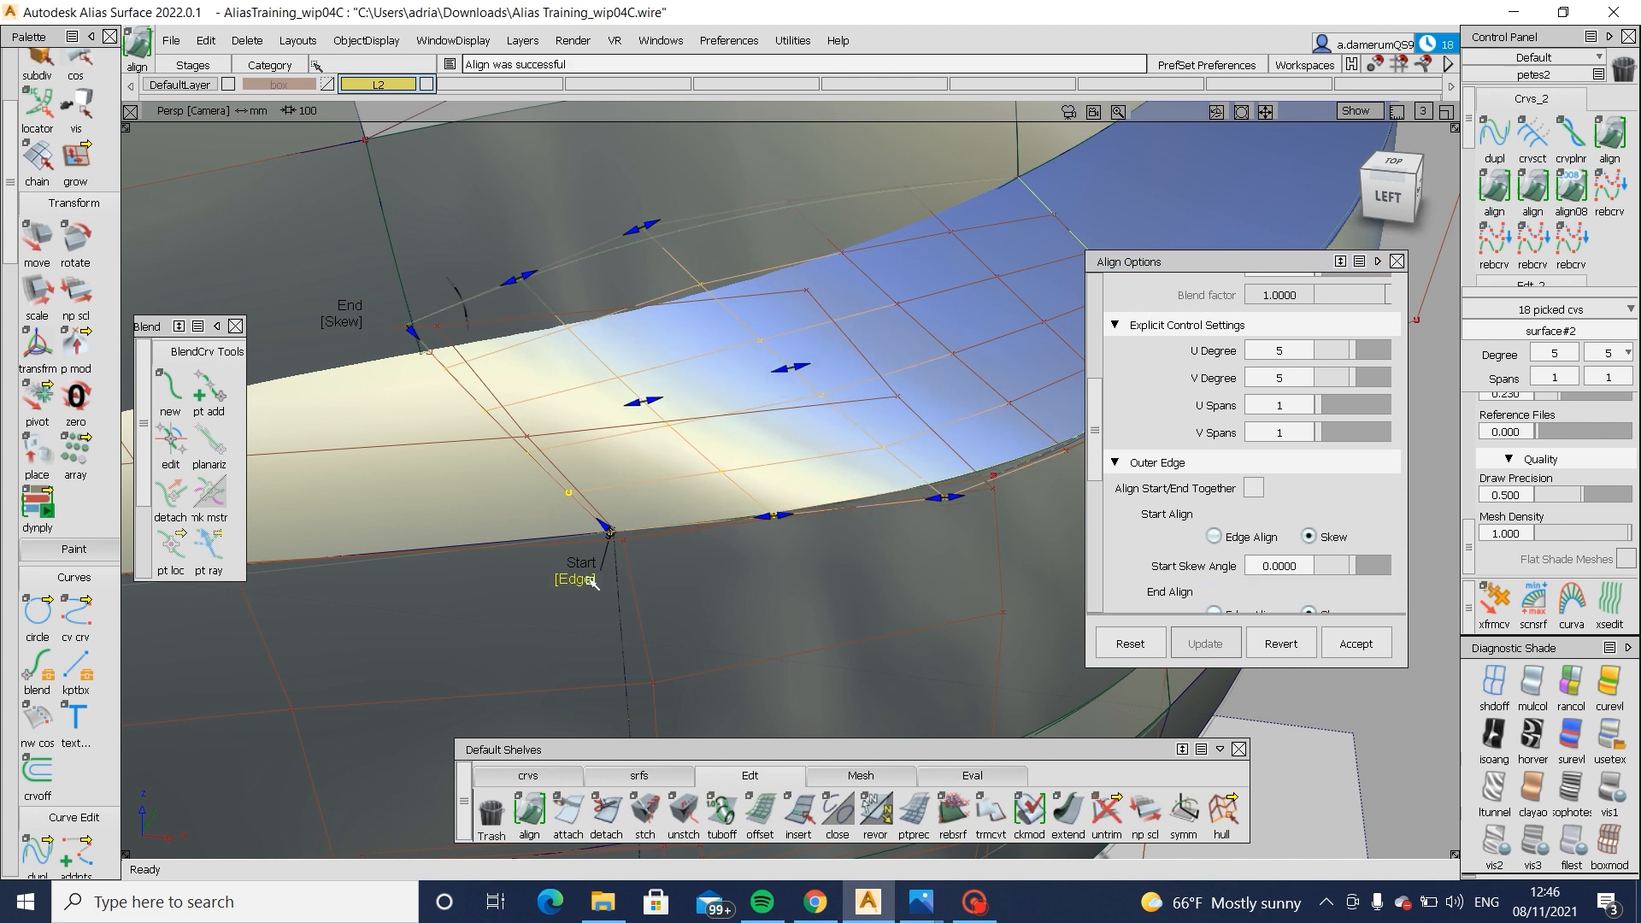
pyautogui.click(346, 316)
pyautogui.click(345, 316)
# - Undo the last change and show the CVs of the corner blend surface above the shelf
pyautogui.keyDown('ctrl'); pyautogui.keyDown('shift'); pyautogui.moveTo(718, 568); pyautogui.dragTo(770, 427); pyautogui.keyUp('shift'); pyautogui.keyUp('ctrl')
pyautogui.keyDown('alt'); pyautogui.keyDown('shift'); pyautogui.moveTo(828, 373); pyautogui.dragTo(739, 273); pyautogui.keyUp('shift'); pyautogui.keyUp('alt')
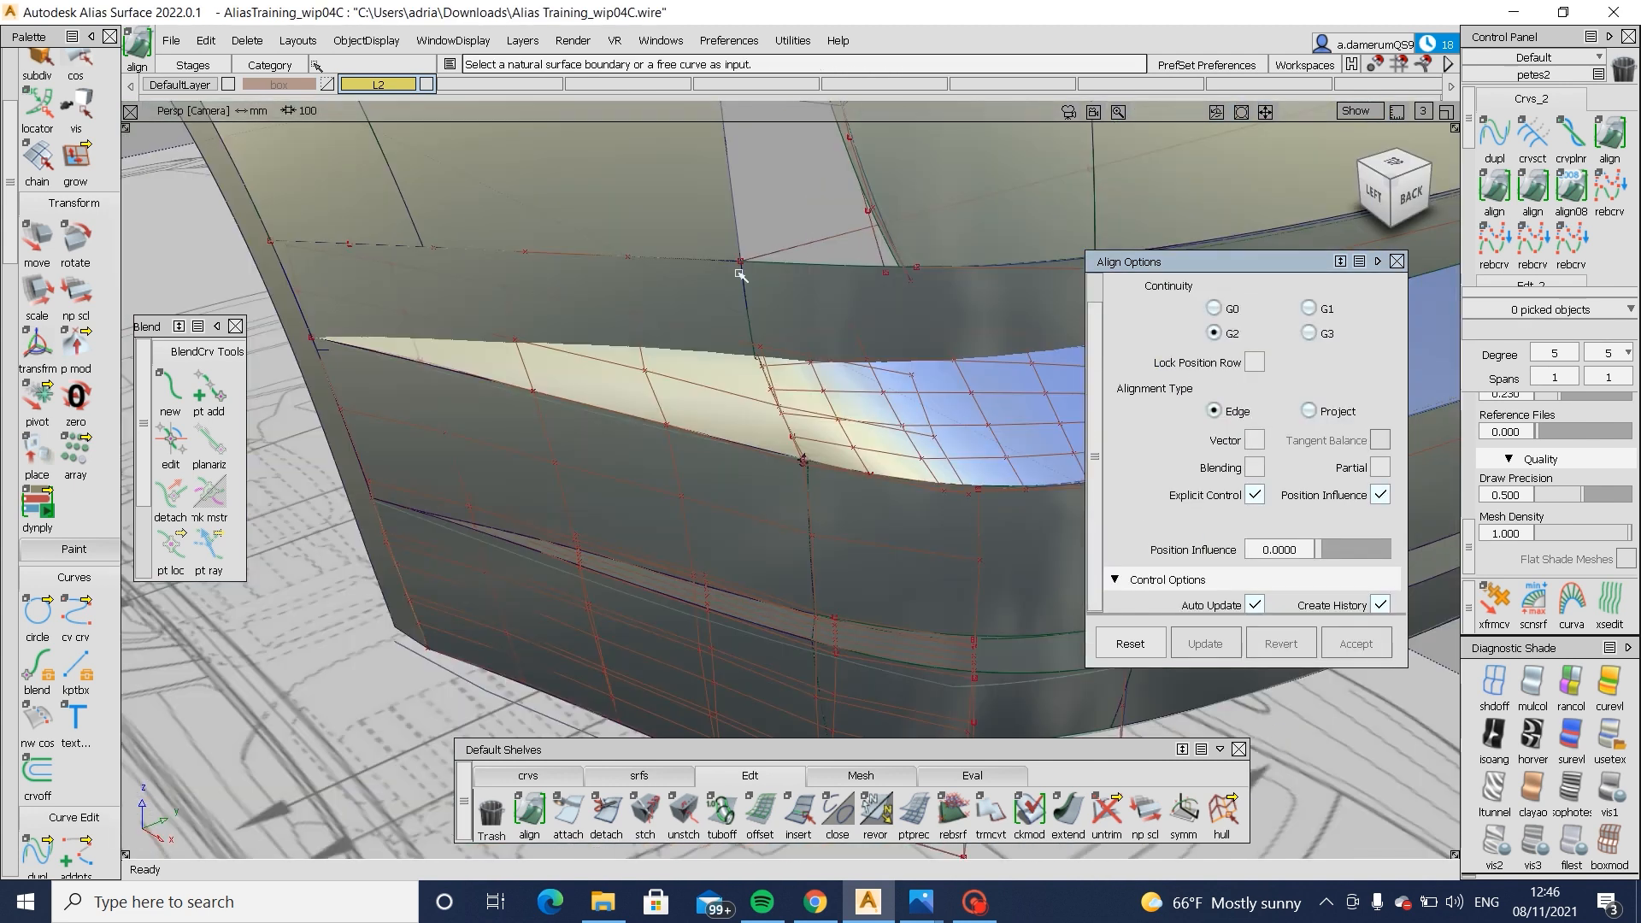
pyautogui.hotkey('ctrl', 'z')
pyautogui.keyDown('alt'); pyautogui.keyDown('shift'); pyautogui.moveTo(891, 588); pyautogui.dragTo(803, 517); pyautogui.keyUp('shift'); pyautogui.keyUp('alt')
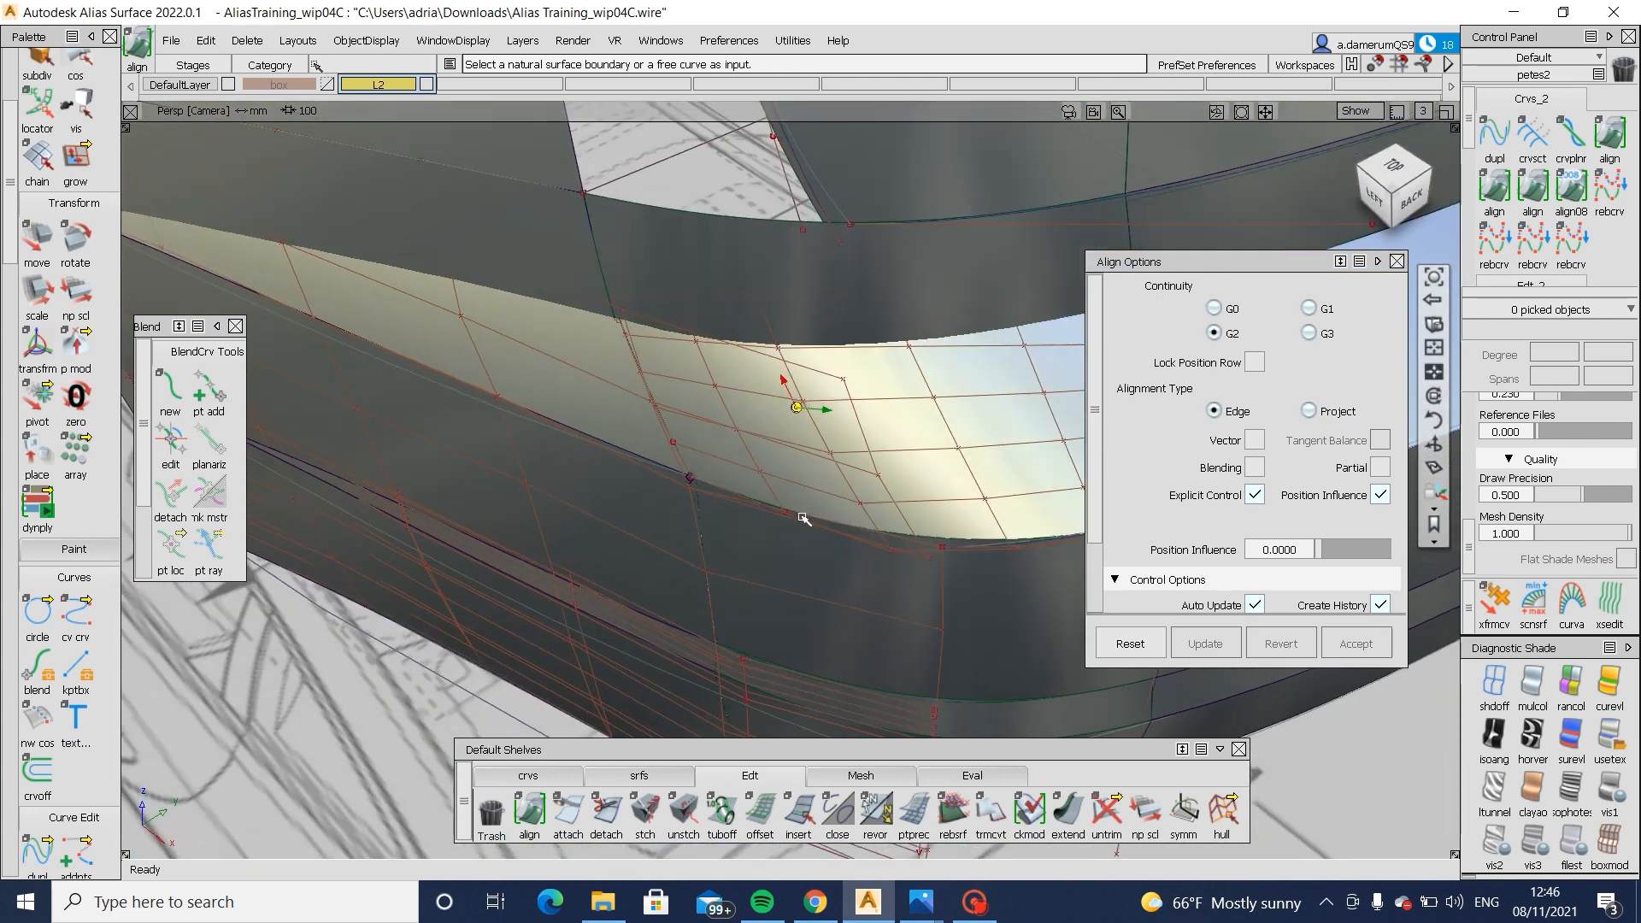
pyautogui.keyDown('alt'); pyautogui.keyDown('shift'); pyautogui.moveTo(802, 517); pyautogui.dragTo(761, 479, button='right'); pyautogui.keyUp('shift'); pyautogui.keyUp('alt')
pyautogui.keyDown('ctrl'); pyautogui.keyDown('shift'); pyautogui.moveTo(842, 376); pyautogui.dragTo(1100, 307); pyautogui.keyUp('shift'); pyautogui.keyUp('ctrl')
pyautogui.click(868, 303)
pyautogui.keyDown('ctrl'); pyautogui.keyDown('shift'); pyautogui.moveTo(605, 450); pyautogui.dragTo(663, 513); pyautogui.keyUp('shift'); pyautogui.keyUp('ctrl')
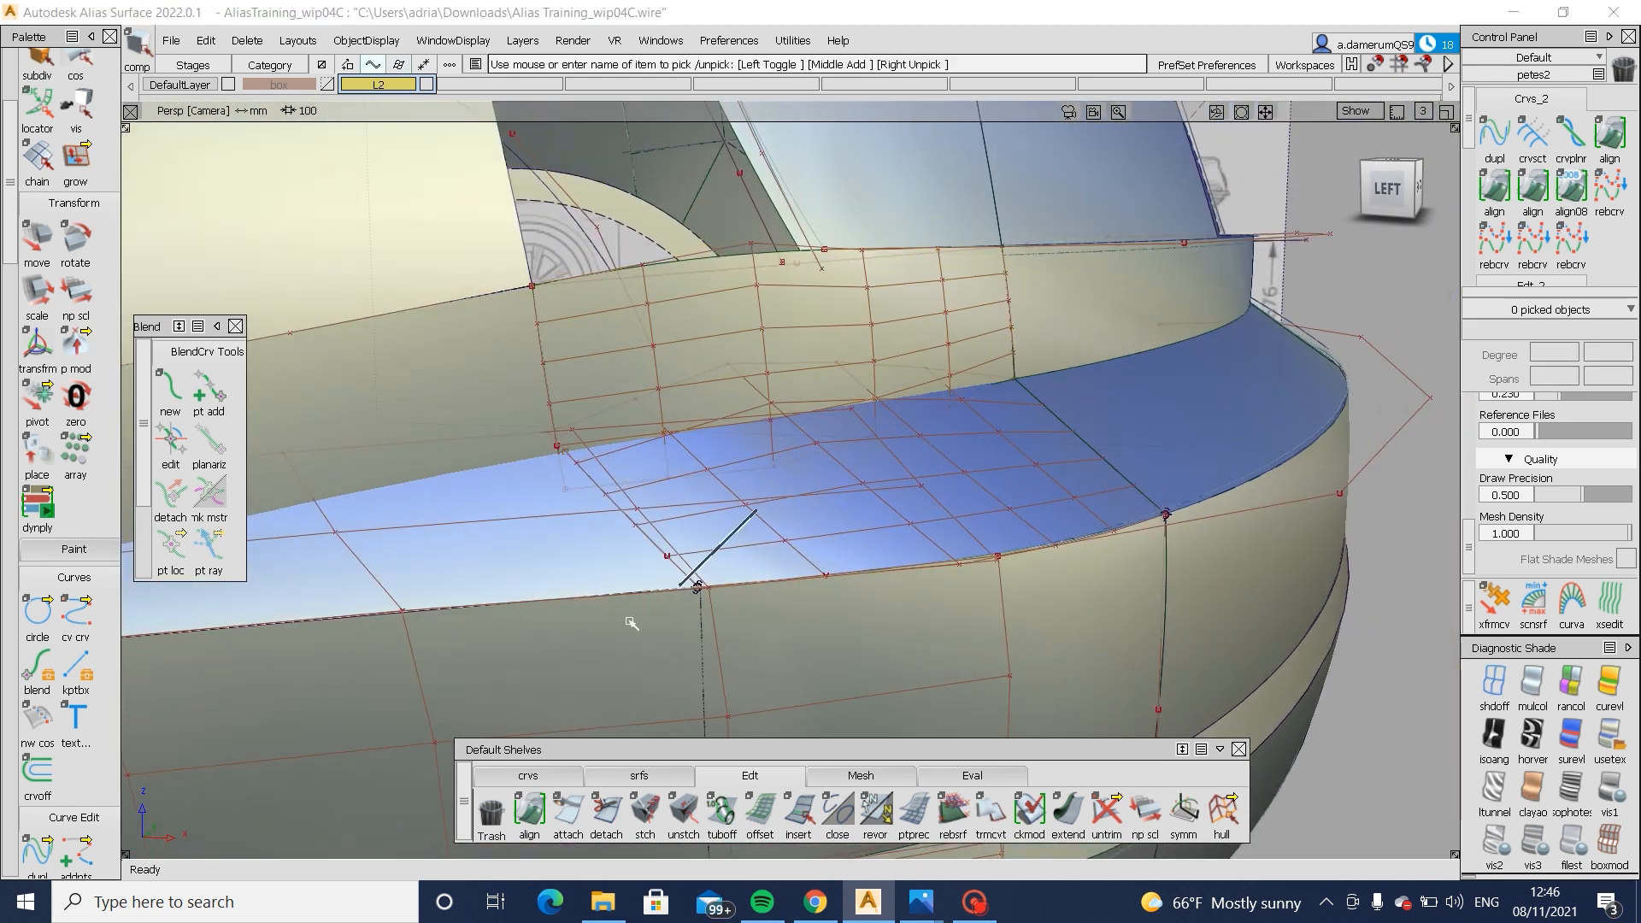
# - Query the history of the corner blend surface above the shelf, pick the surface and delete its construction history
pyautogui.keyDown('ctrl'); pyautogui.keyDown('shift'); pyautogui.moveTo(629, 622); pyautogui.dragTo(577, 663); pyautogui.keyUp('shift'); pyautogui.keyUp('ctrl')
pyautogui.keyDown('alt'); pyautogui.keyDown('shift'); pyautogui.moveTo(801, 528); pyautogui.dragTo(645, 656); pyautogui.keyUp('shift'); pyautogui.keyUp('alt')
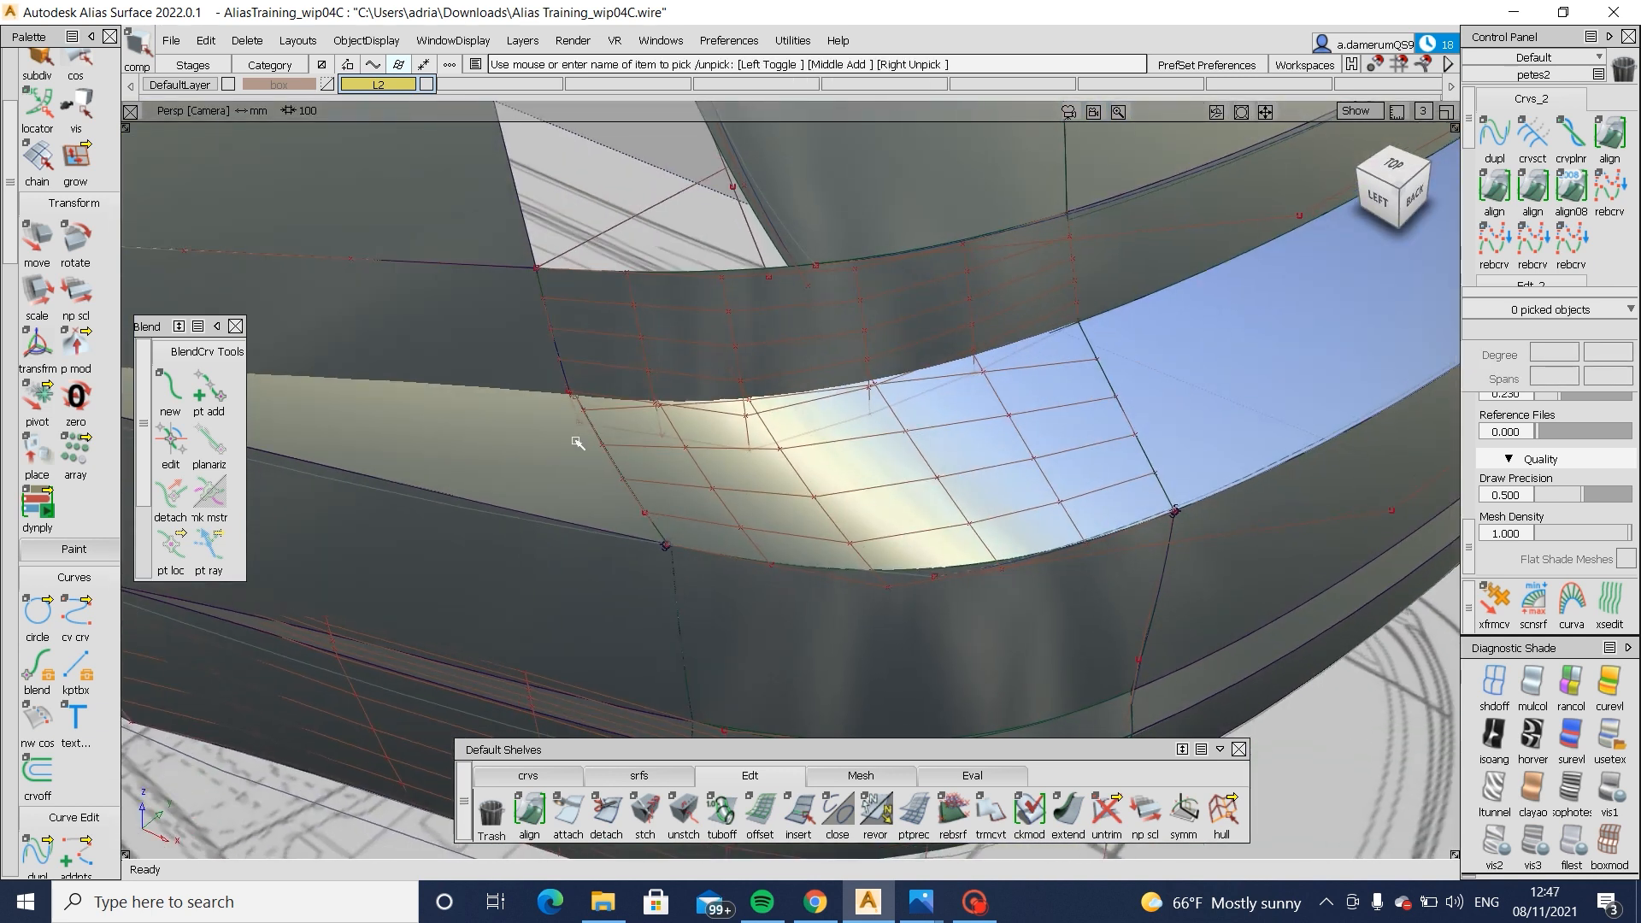
pyautogui.keyDown('alt'); pyautogui.keyDown('shift'); pyautogui.moveTo(773, 479); pyautogui.dragTo(578, 333); pyautogui.keyUp('shift'); pyautogui.keyUp('alt')
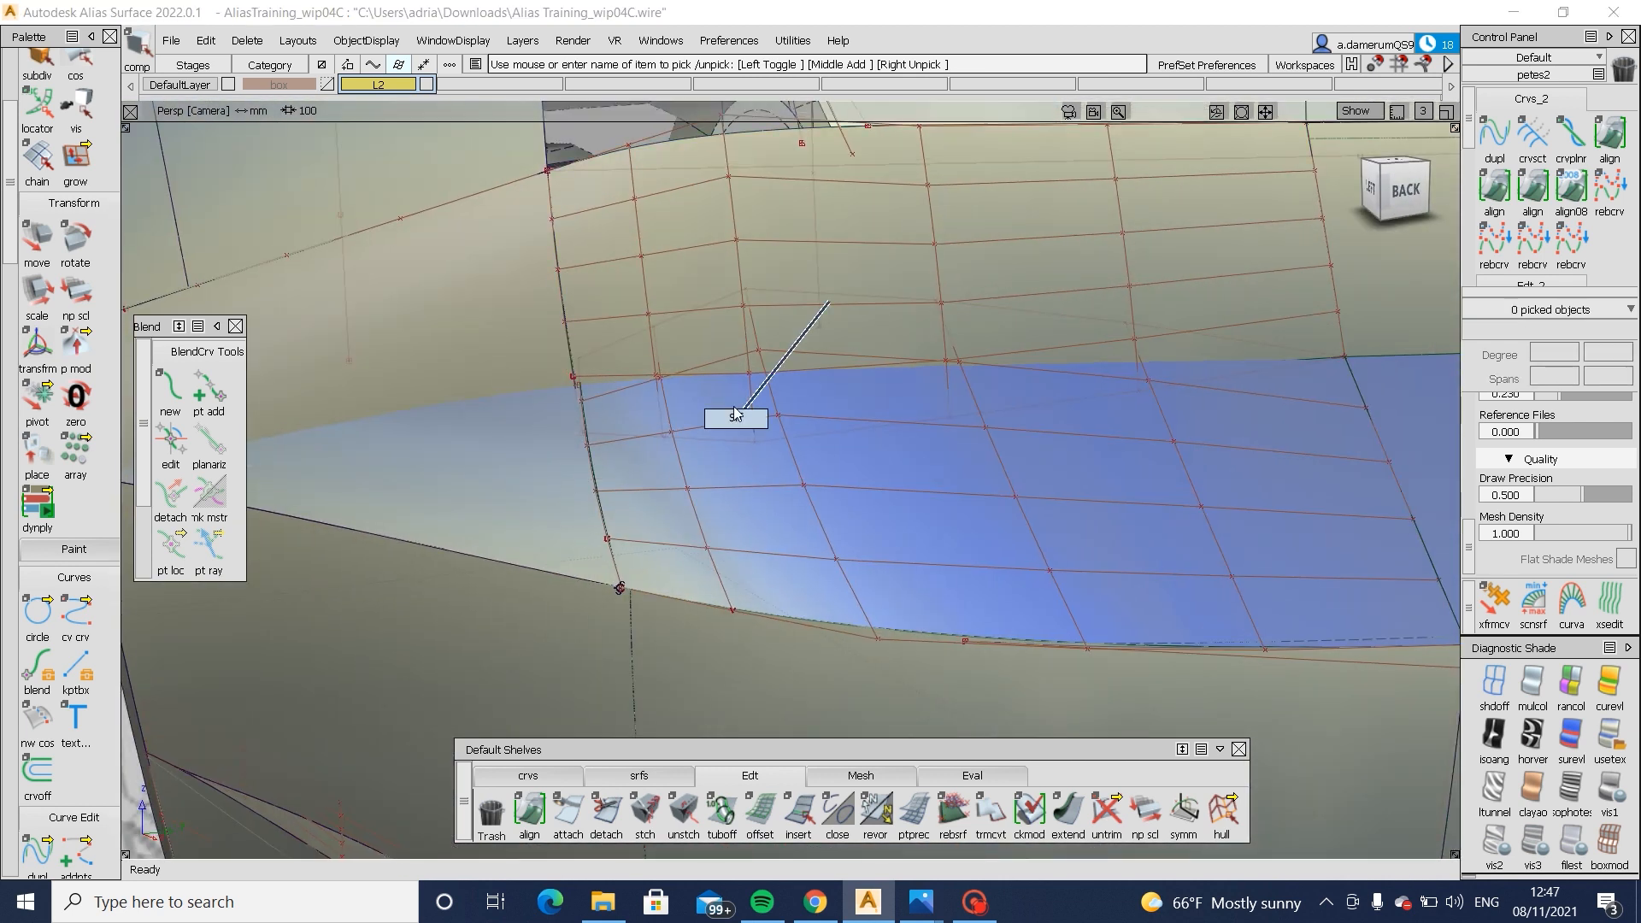
pyautogui.keyDown('alt'); pyautogui.keyDown('shift'); pyautogui.moveTo(732, 418); pyautogui.dragTo(710, 257); pyautogui.keyUp('shift'); pyautogui.keyUp('alt')
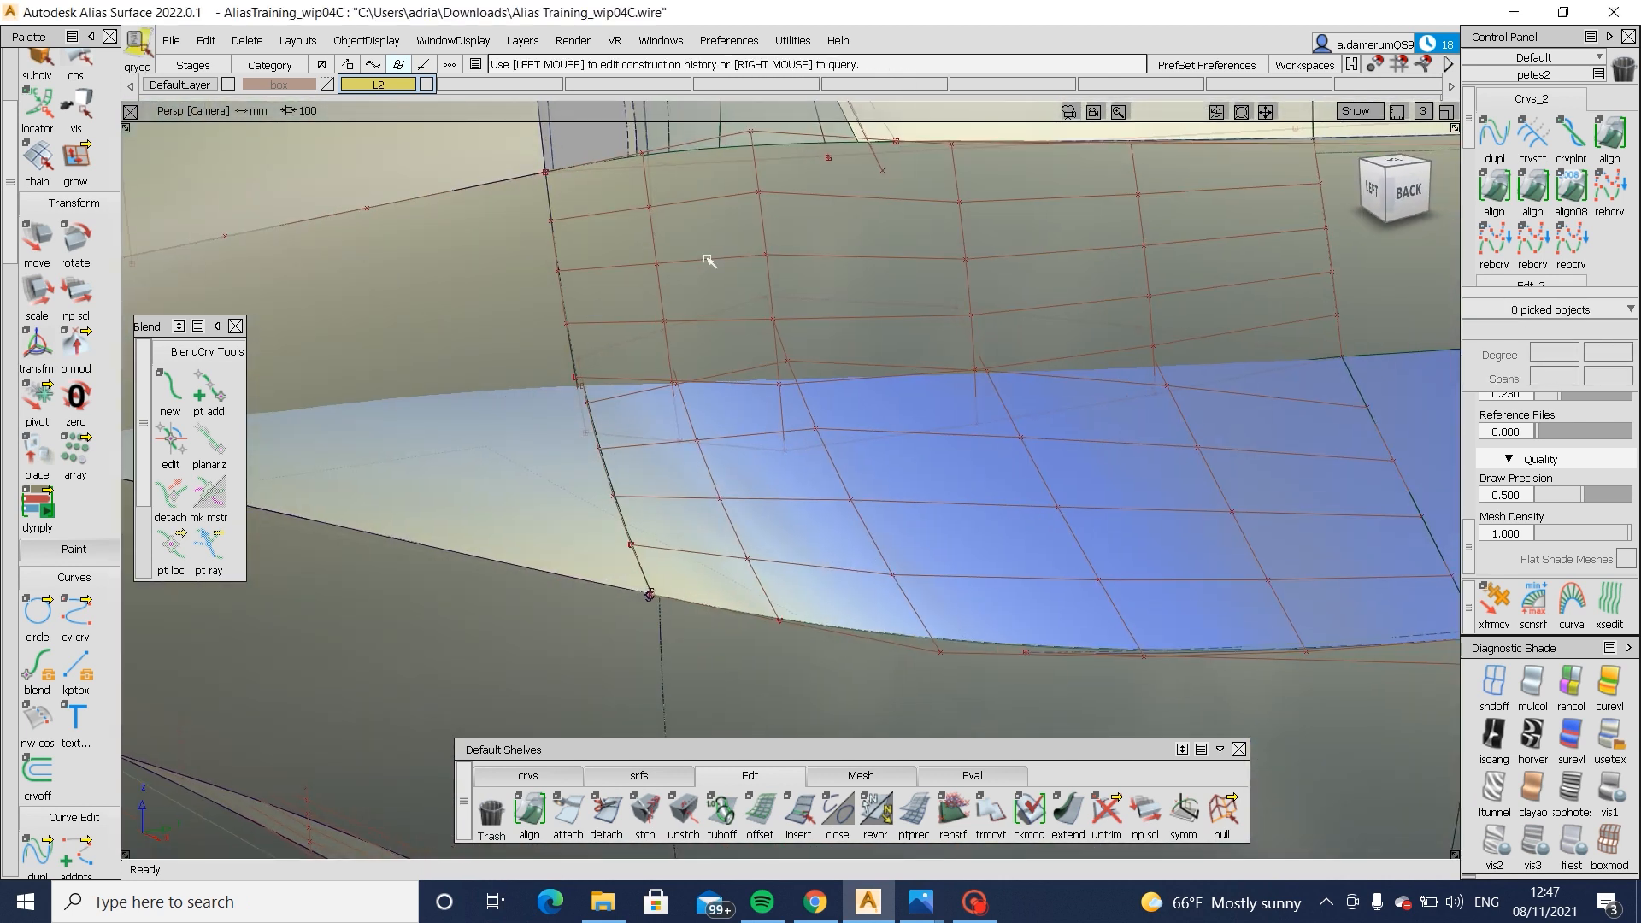
pyautogui.click(711, 259)
pyautogui.keyDown('alt'); pyautogui.keyDown('shift'); pyautogui.moveTo(646, 443); pyautogui.dragTo(794, 271); pyautogui.keyUp('shift'); pyautogui.keyUp('alt')
pyautogui.keyDown('alt'); pyautogui.keyDown('shift'); pyautogui.moveTo(899, 255); pyautogui.dragTo(615, 235); pyautogui.keyUp('shift'); pyautogui.keyUp('alt')
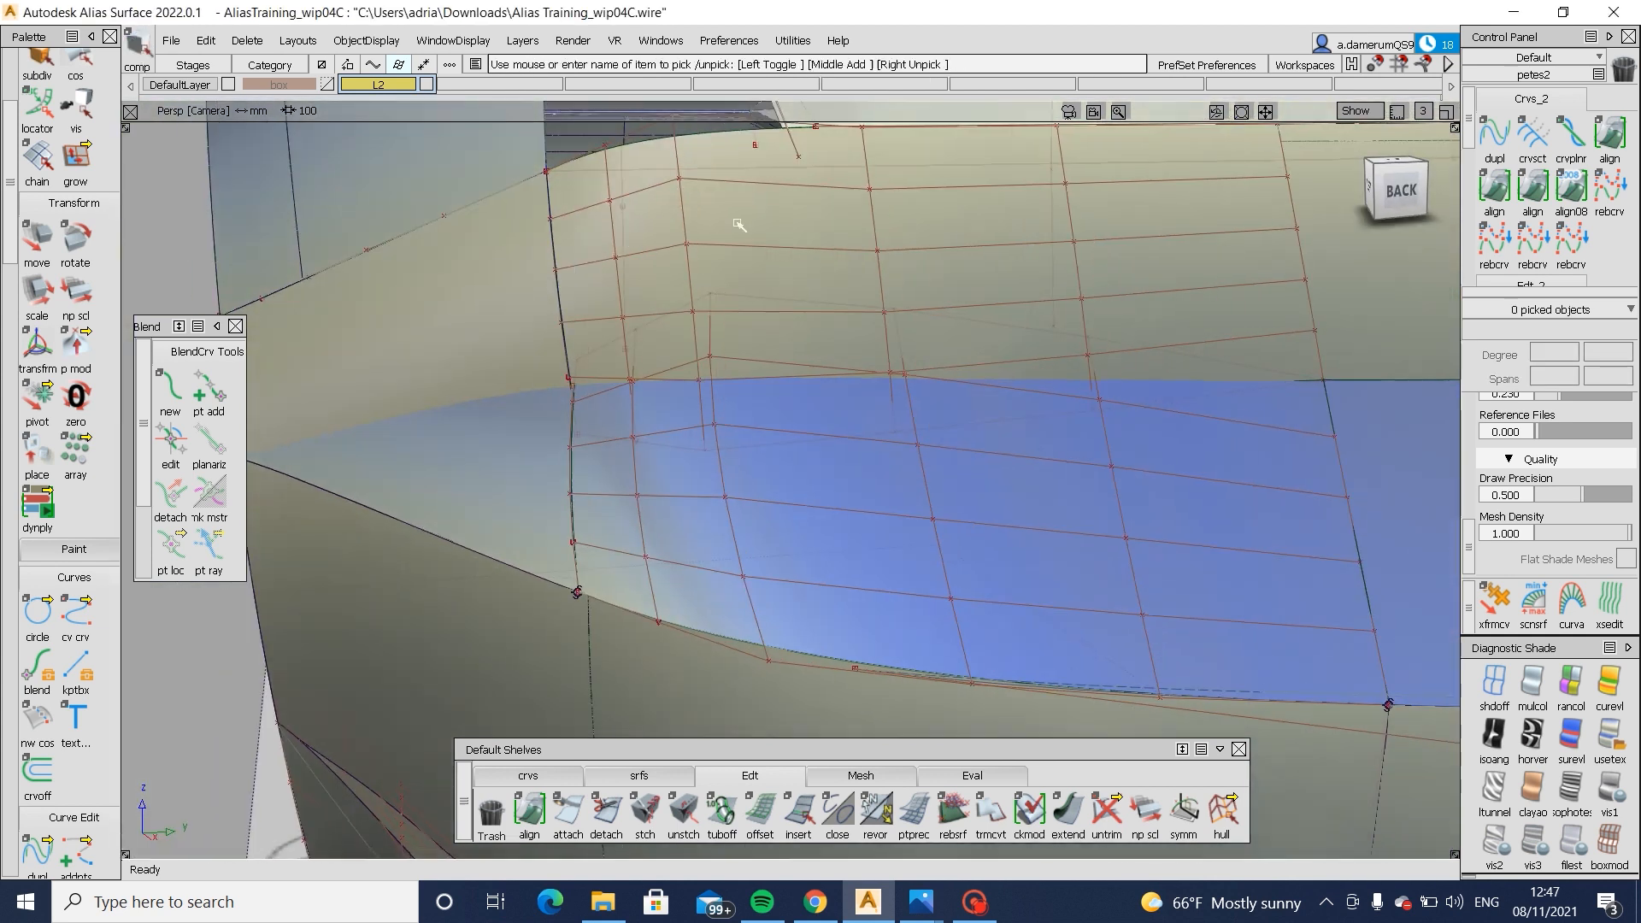
pyautogui.click(684, 254)
pyautogui.hotkey('shift', 'd')
pyautogui.press('Return')
pyautogui.keyDown('ctrl'); pyautogui.keyDown('shift'); pyautogui.moveTo(860, 337); pyautogui.dragTo(860, 239); pyautogui.keyUp('shift'); pyautogui.keyUp('ctrl')
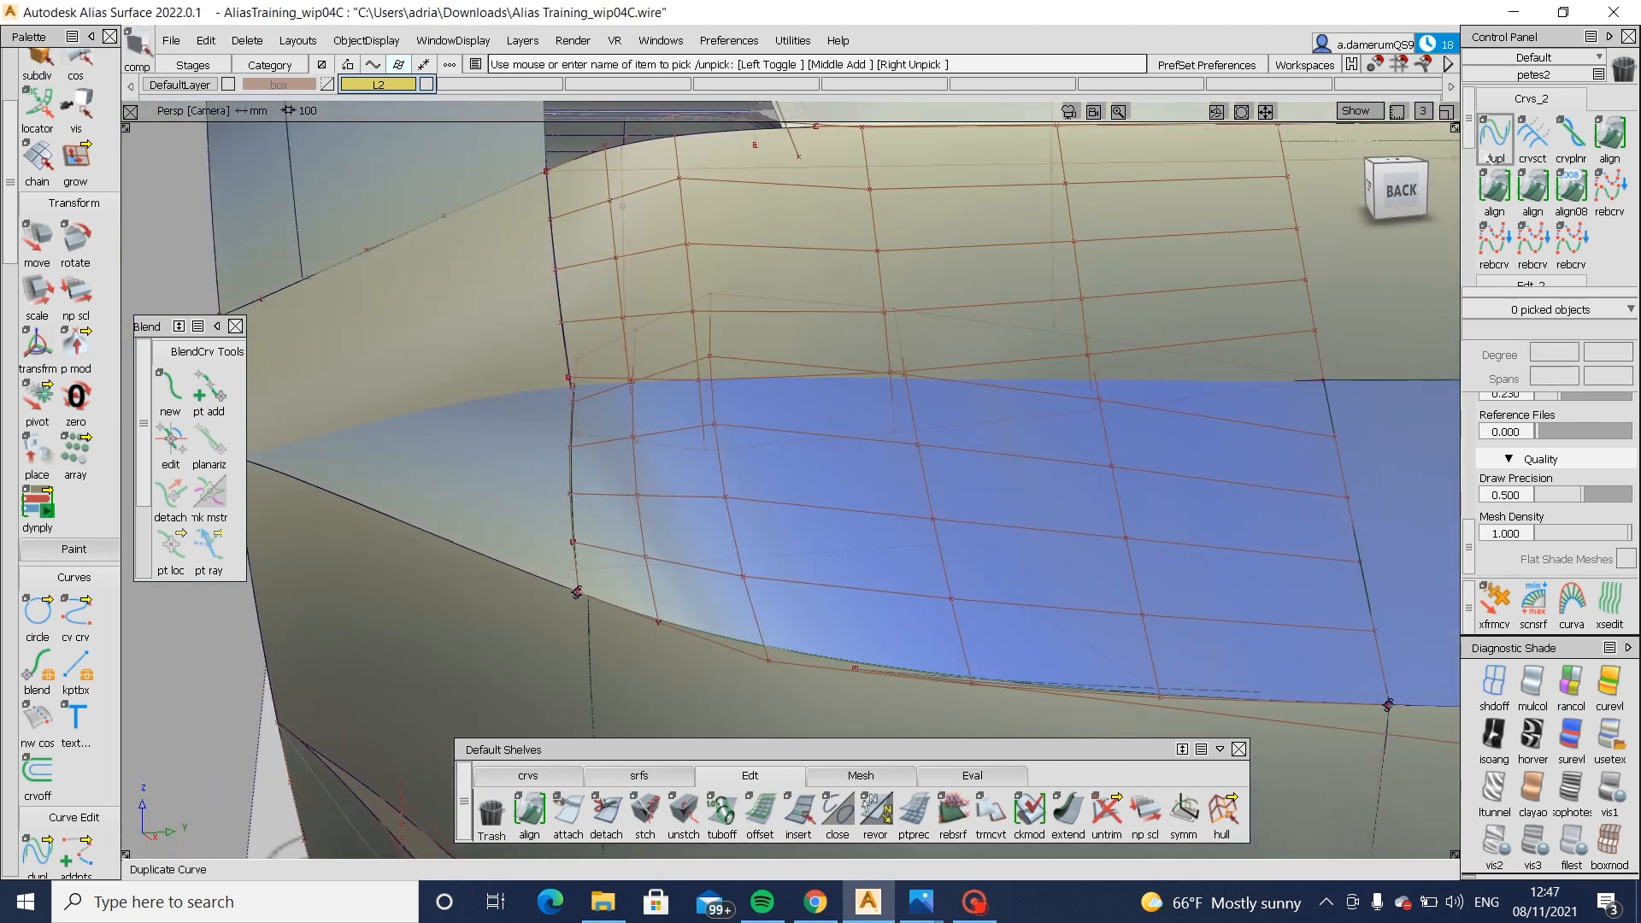
pyautogui.doubleClick(1494, 189)
pyautogui.click(553, 324)
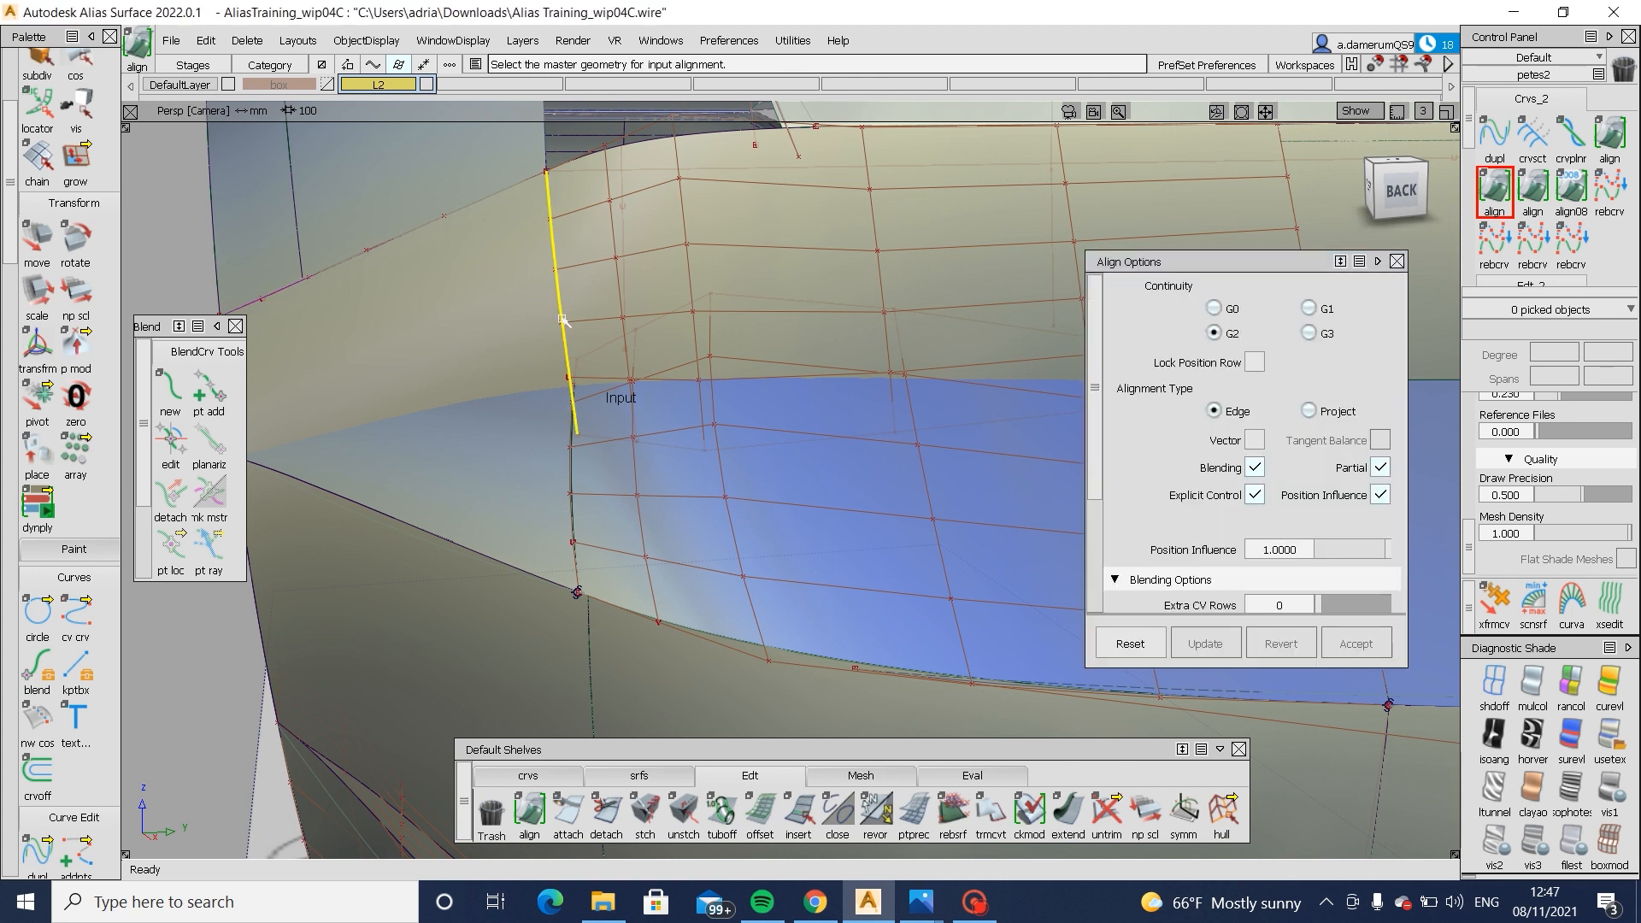
pyautogui.click(563, 320)
pyautogui.click(1279, 643)
pyautogui.keyDown('ctrl'); pyautogui.keyDown('shift'); pyautogui.moveTo(750, 402); pyautogui.dragTo(817, 261); pyautogui.keyUp('shift'); pyautogui.keyUp('ctrl')
# - Align the corner blend surface's front edge to the neighbouring side surface with G2 edge continuity and adjust its start curvature scaler
pyautogui.doubleClick(1494, 185)
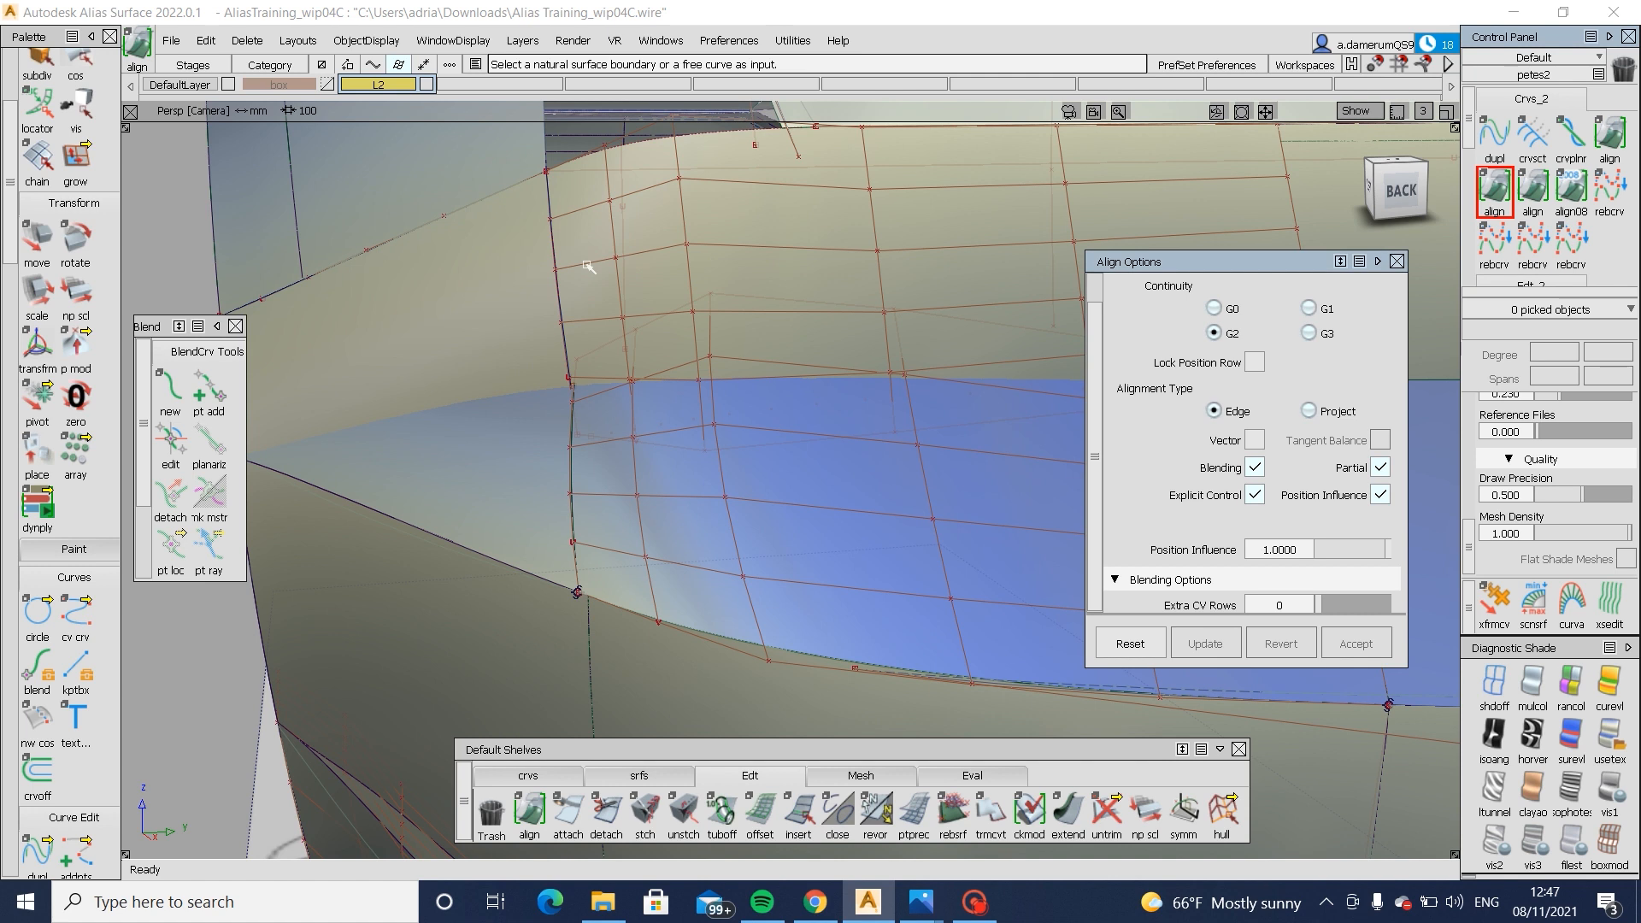
pyautogui.click(672, 301)
pyautogui.click(672, 301)
pyautogui.click(559, 289)
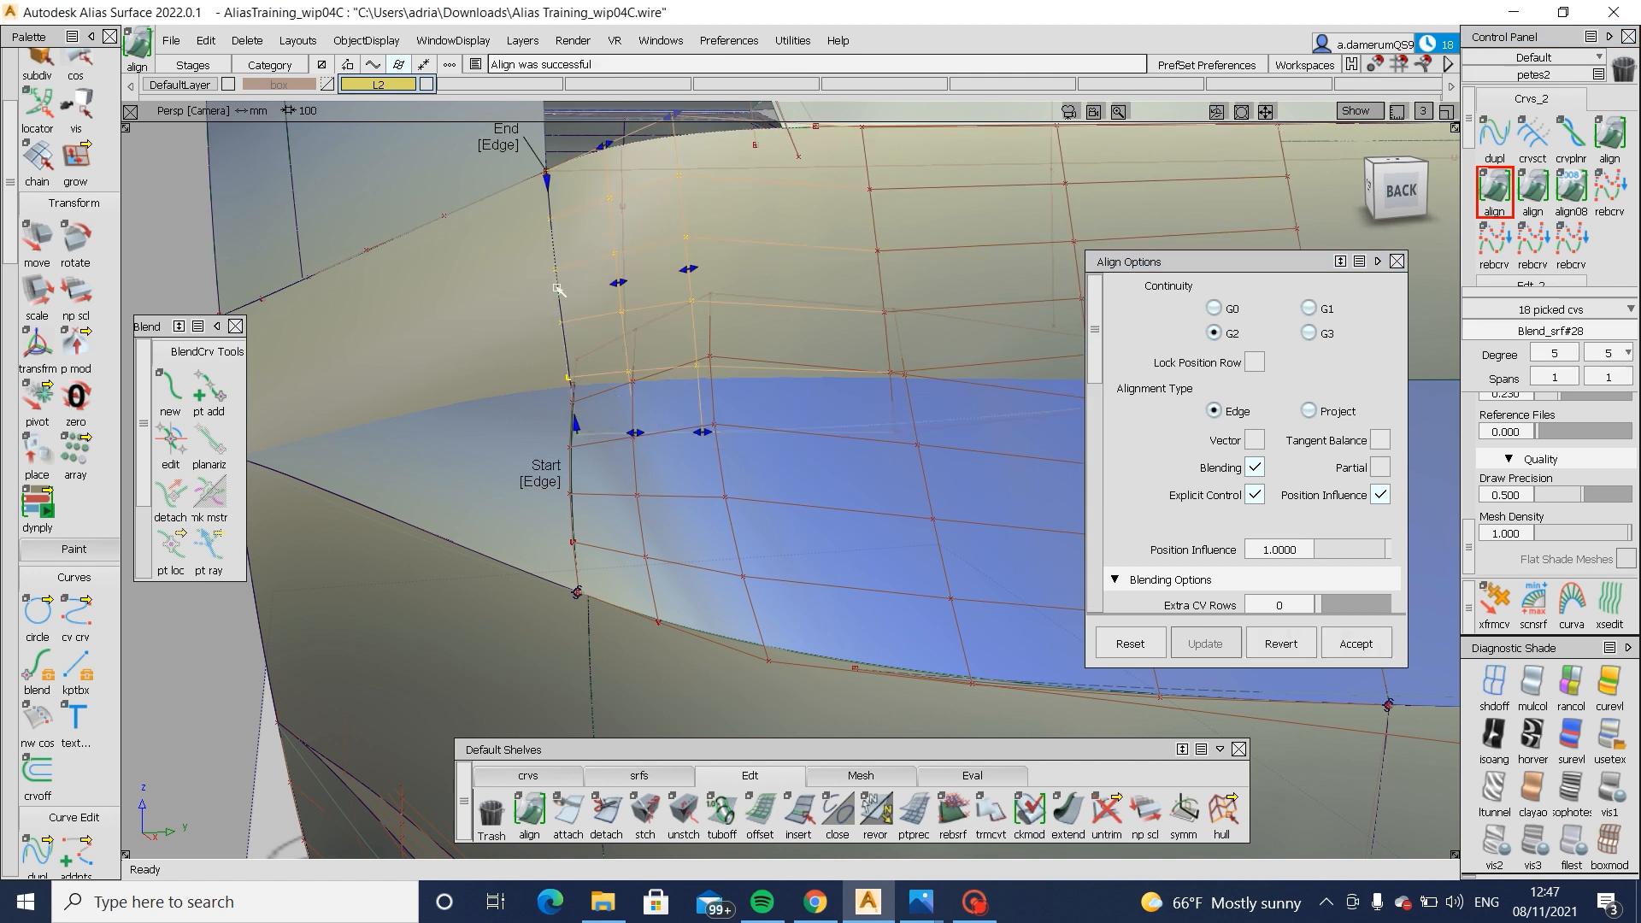
pyautogui.keyDown('alt'); pyautogui.keyDown('shift'); pyautogui.moveTo(556, 465); pyautogui.dragTo(692, 463); pyautogui.keyUp('shift'); pyautogui.keyUp('alt')
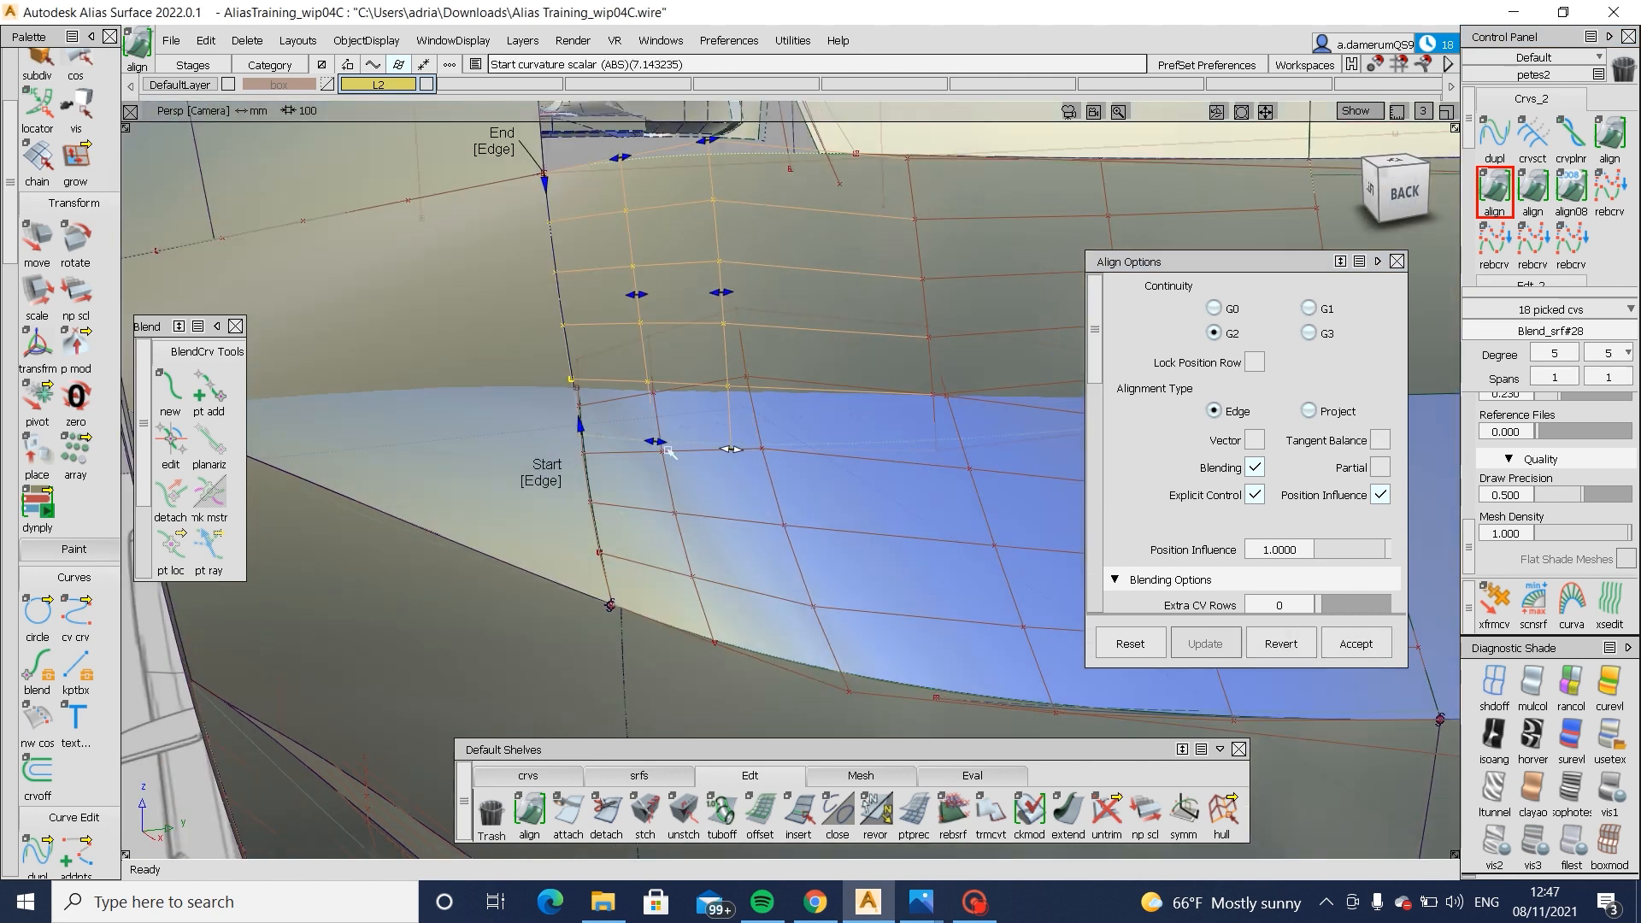
pyautogui.keyDown('alt'); pyautogui.keyDown('shift'); pyautogui.moveTo(637, 441); pyautogui.dragTo(688, 398); pyautogui.keyUp('shift'); pyautogui.keyUp('alt')
pyautogui.keyDown('alt'); pyautogui.keyDown('shift'); pyautogui.moveTo(766, 534); pyautogui.dragTo(787, 402); pyautogui.keyUp('shift'); pyautogui.keyUp('alt')
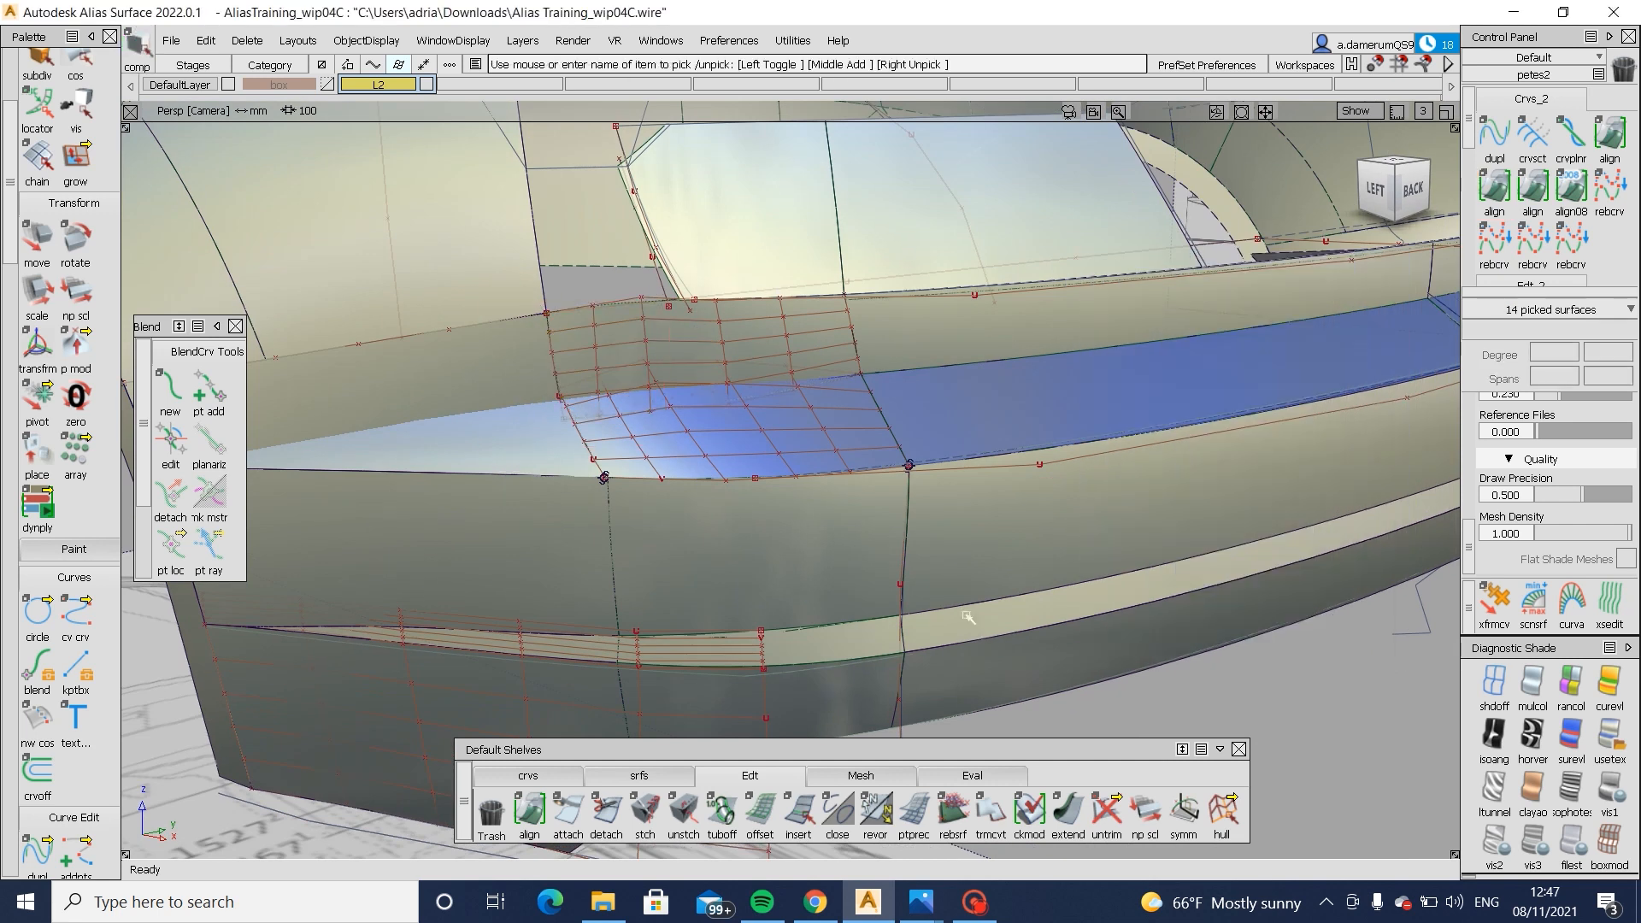
# - Hide the displayed CVs, show the front shelf surface's CVs and try moving its upper rear CV, undoing the move
pyautogui.keyDown('ctrl'); pyautogui.keyDown('shift'); pyautogui.moveTo(966, 616); pyautogui.dragTo(602, 504); pyautogui.keyUp('shift'); pyautogui.keyUp('ctrl')
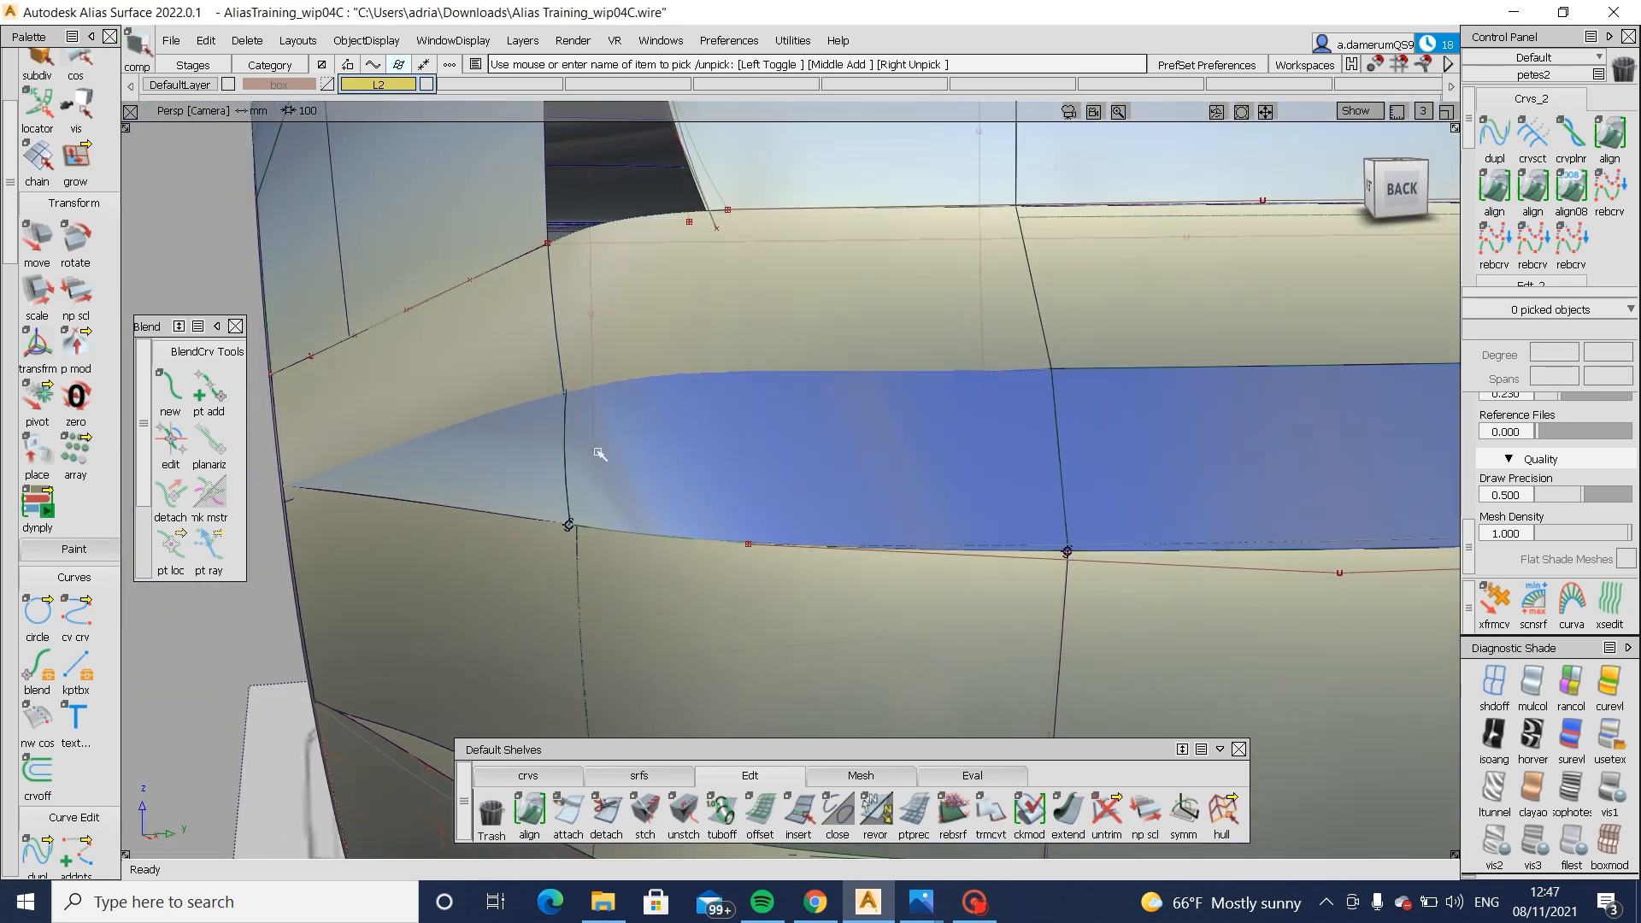
pyautogui.click(564, 468)
pyautogui.keyDown('ctrl'); pyautogui.keyDown('shift'); pyautogui.moveTo(588, 427); pyautogui.dragTo(588, 427); pyautogui.keyUp('shift'); pyautogui.keyUp('ctrl')
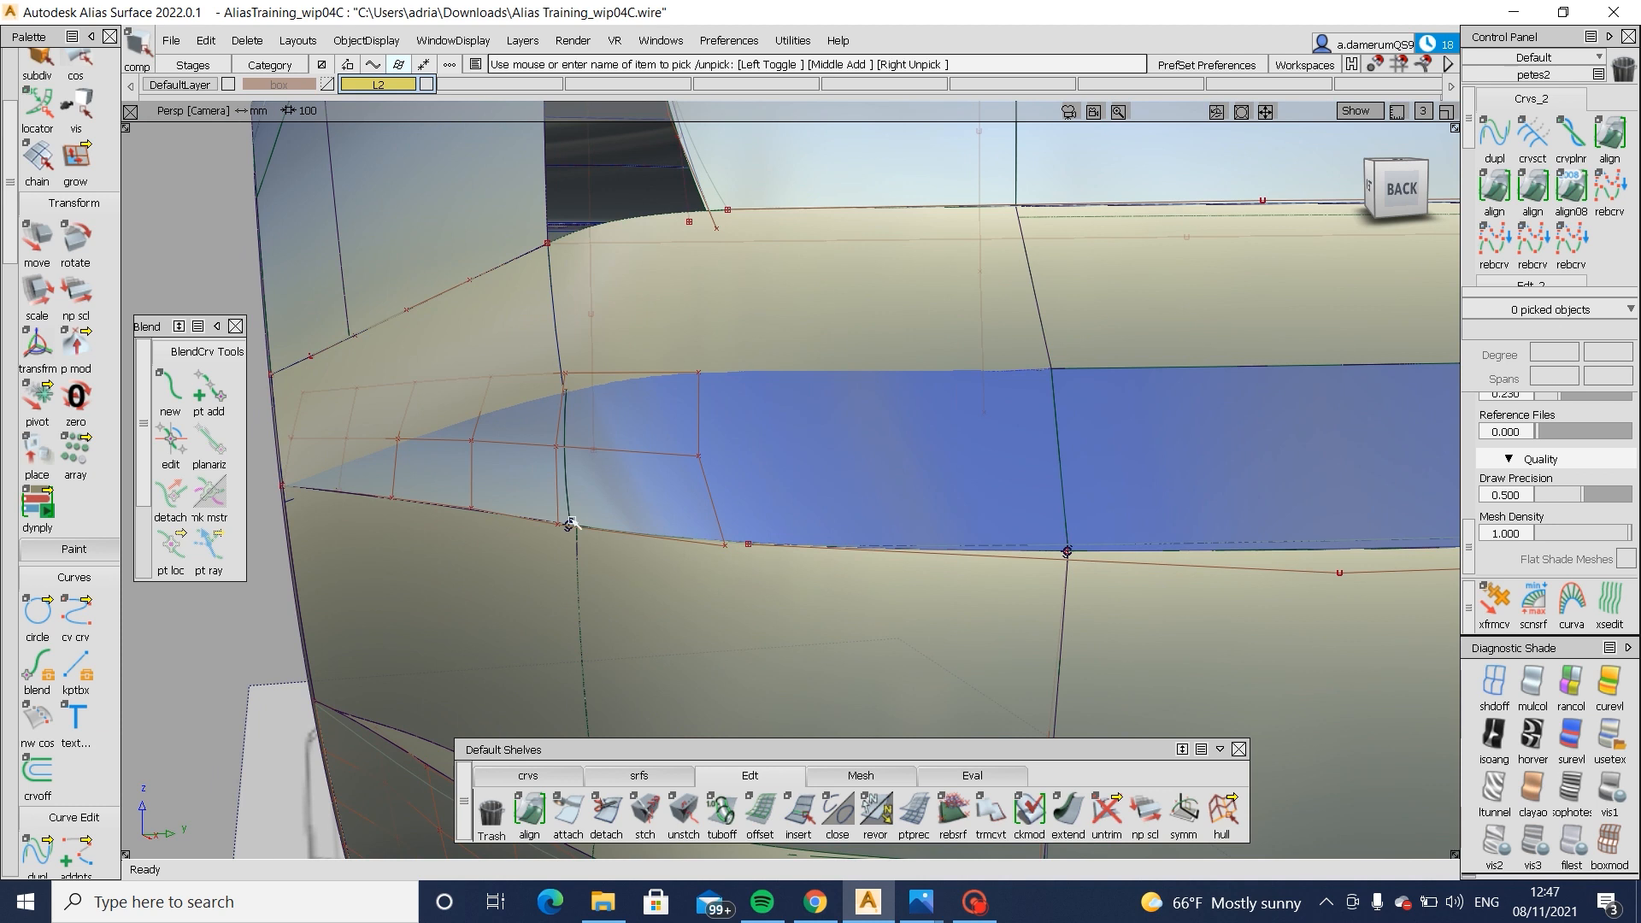
pyautogui.keyDown('ctrl'); pyautogui.keyDown('shift'); pyautogui.moveTo(571, 523); pyautogui.dragTo(666, 508); pyautogui.keyUp('shift'); pyautogui.keyUp('ctrl')
pyautogui.click(697, 374)
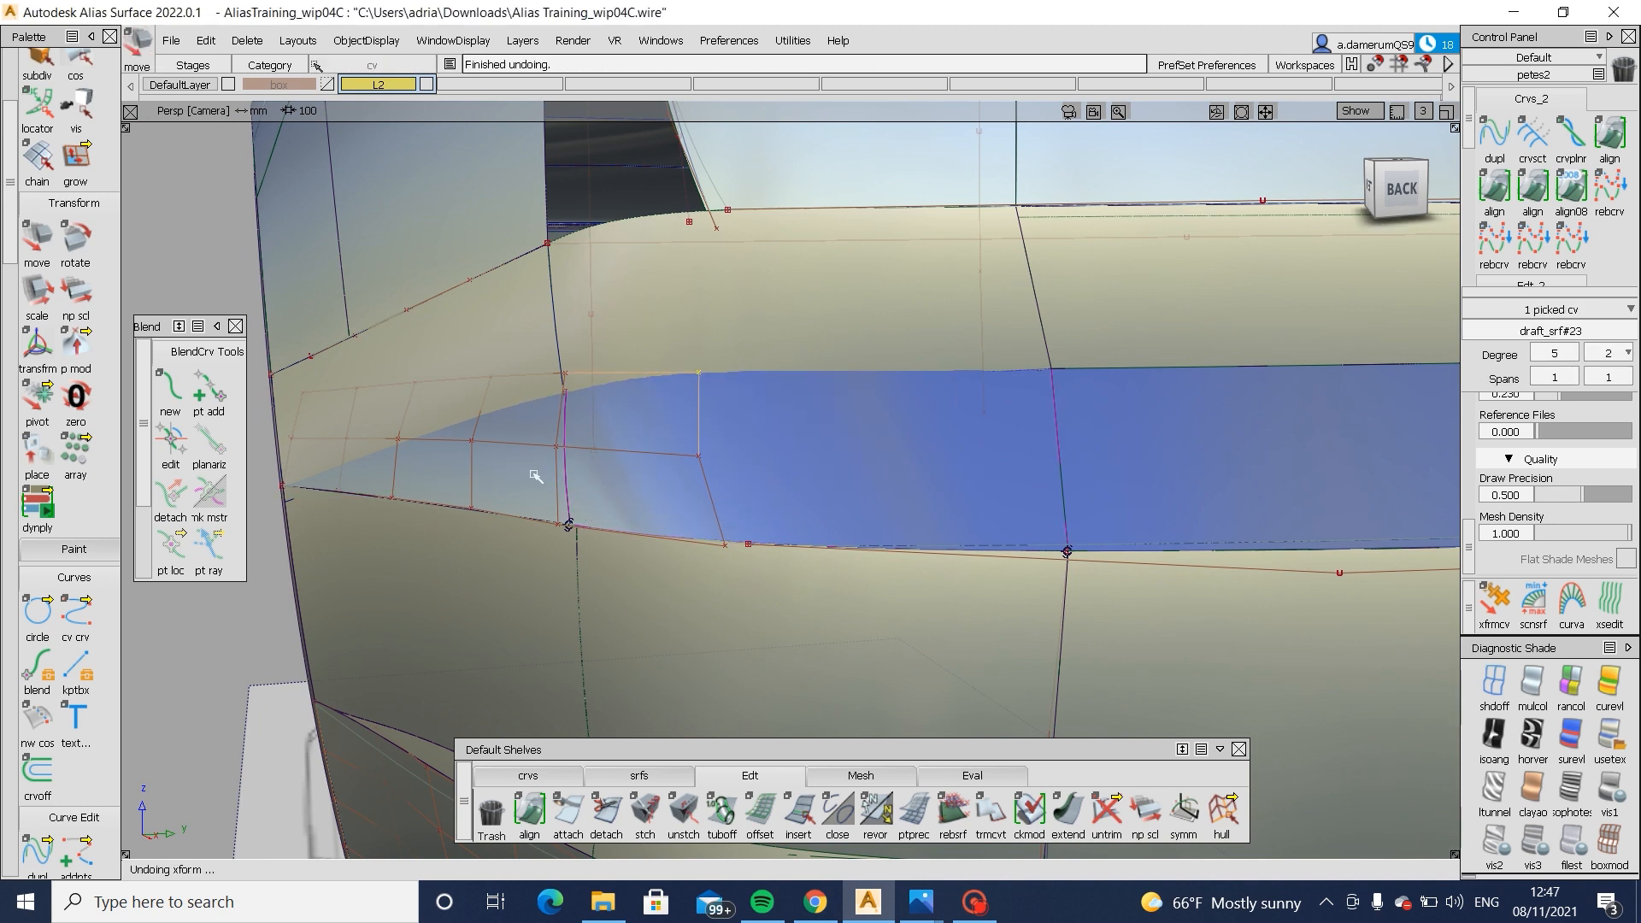
# - Apply the isoangle diagnostic shading to the front and corner shelf surfaces
pyautogui.keyDown('alt'); pyautogui.keyDown('shift'); pyautogui.moveTo(534, 475); pyautogui.dragTo(565, 445); pyautogui.keyUp('shift'); pyautogui.keyUp('alt')
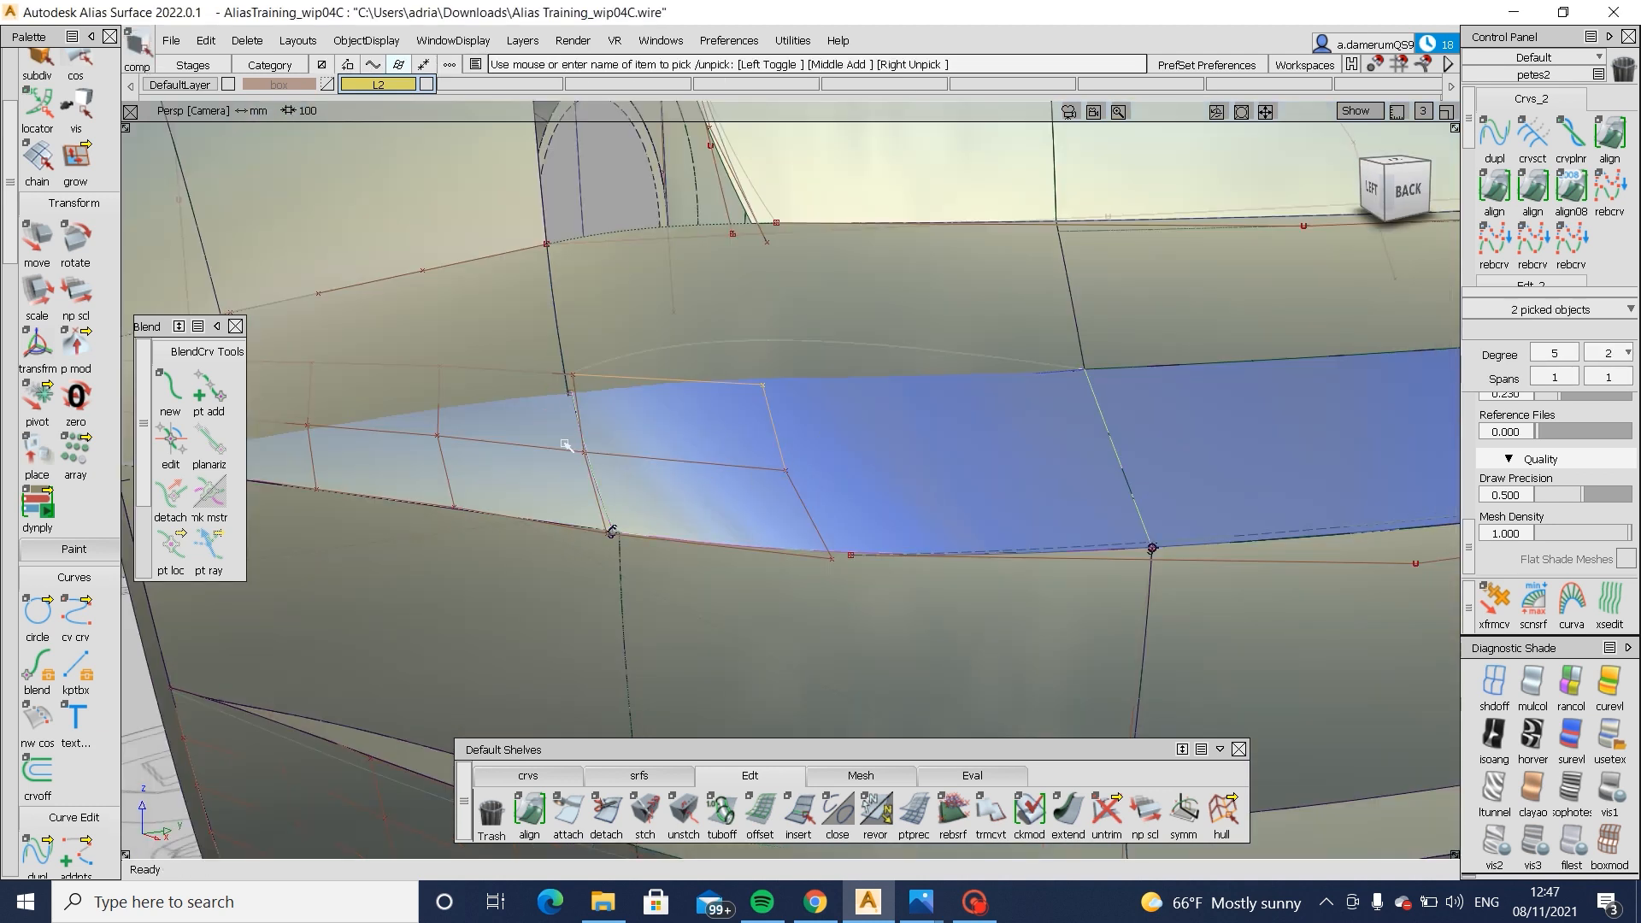
pyautogui.click(1497, 729)
pyautogui.keyDown('alt'); pyautogui.keyDown('shift'); pyautogui.moveTo(1227, 659); pyautogui.dragTo(935, 598); pyautogui.keyUp('shift'); pyautogui.keyUp('alt')
# - Try moving two CVs at the rear end of the front shelf surface and undo the move
pyautogui.keyDown('ctrl'); pyautogui.keyDown('shift'); pyautogui.moveTo(715, 461); pyautogui.dragTo(752, 436); pyautogui.keyUp('shift'); pyautogui.keyUp('ctrl')
pyautogui.moveTo(693, 369); pyautogui.dragTo(761, 415)
pyautogui.keyDown('ctrl'); pyautogui.keyDown('shift'); pyautogui.moveTo(761, 415); pyautogui.dragTo(790, 458, button='middle'); pyautogui.keyUp('shift'); pyautogui.keyUp('ctrl')
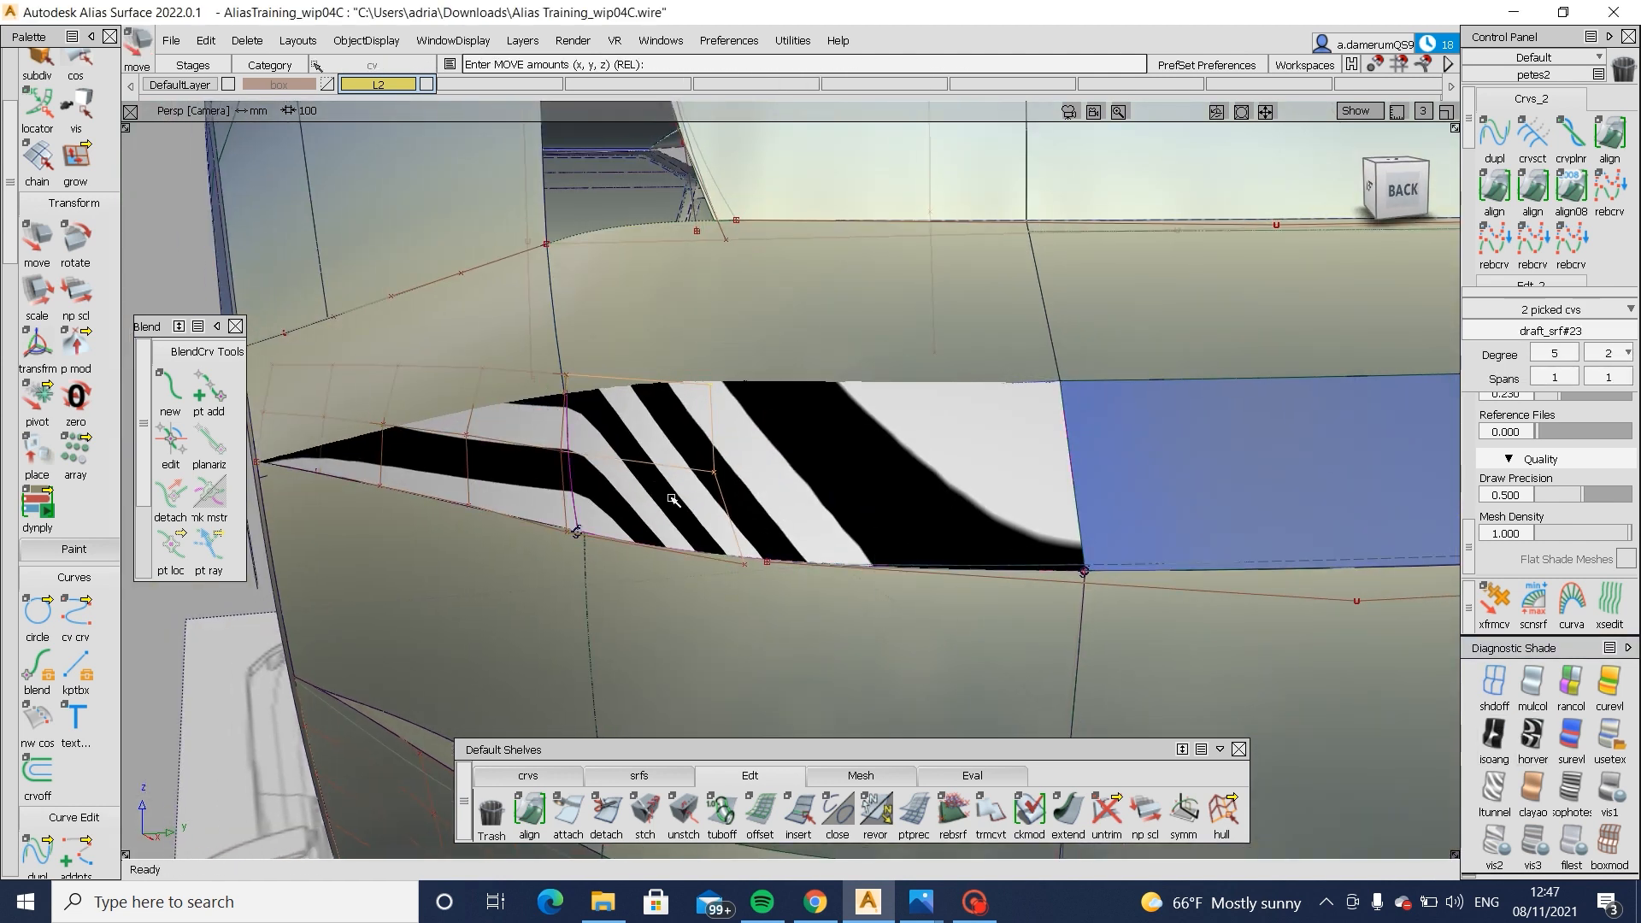
pyautogui.moveTo(828, 495); pyautogui.dragTo(859, 541)
pyautogui.hotkey('ctrl', 'z')
# - Try moving a single upper CV near the rear of the front shelf surface and undo the moves
pyautogui.keyDown('ctrl'); pyautogui.keyDown('shift'); pyautogui.moveTo(804, 359); pyautogui.dragTo(783, 388); pyautogui.keyUp('shift'); pyautogui.keyUp('ctrl')
pyautogui.click(885, 384)
pyautogui.keyDown('ctrl'); pyautogui.keyDown('shift'); pyautogui.moveTo(885, 383); pyautogui.dragTo(738, 369); pyautogui.keyUp('shift'); pyautogui.keyUp('ctrl')
pyautogui.moveTo(684, 450); pyautogui.dragTo(671, 400)
pyautogui.keyDown('ctrl'); pyautogui.keyDown('shift'); pyautogui.moveTo(817, 317); pyautogui.dragTo(812, 425); pyautogui.keyUp('shift'); pyautogui.keyUp('ctrl')
pyautogui.keyDown('ctrl'); pyautogui.keyDown('shift'); pyautogui.moveTo(850, 414); pyautogui.dragTo(846, 408, button='middle'); pyautogui.keyUp('shift'); pyautogui.keyUp('ctrl')
pyautogui.moveTo(850, 410)
pyautogui.mouseDown()
pyautogui.moveTo(820, 513)
pyautogui.moveTo(847, 440)
pyautogui.mouseUp()
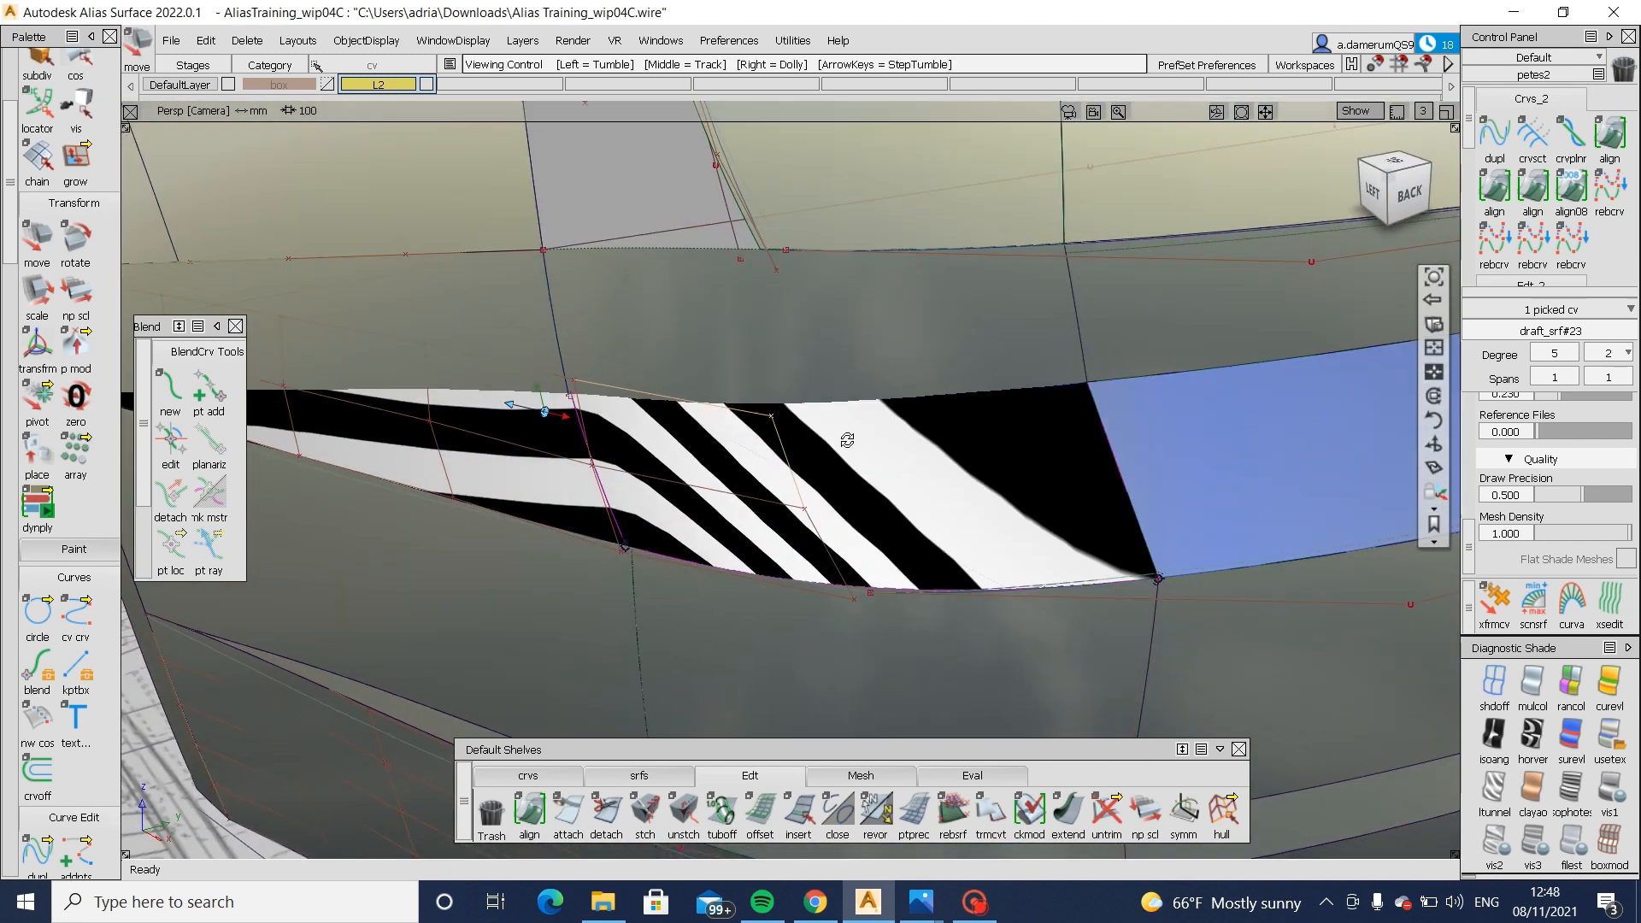
pyautogui.hotkey('ctrl', 'z')
pyautogui.hotkey('ctrl', 'z')
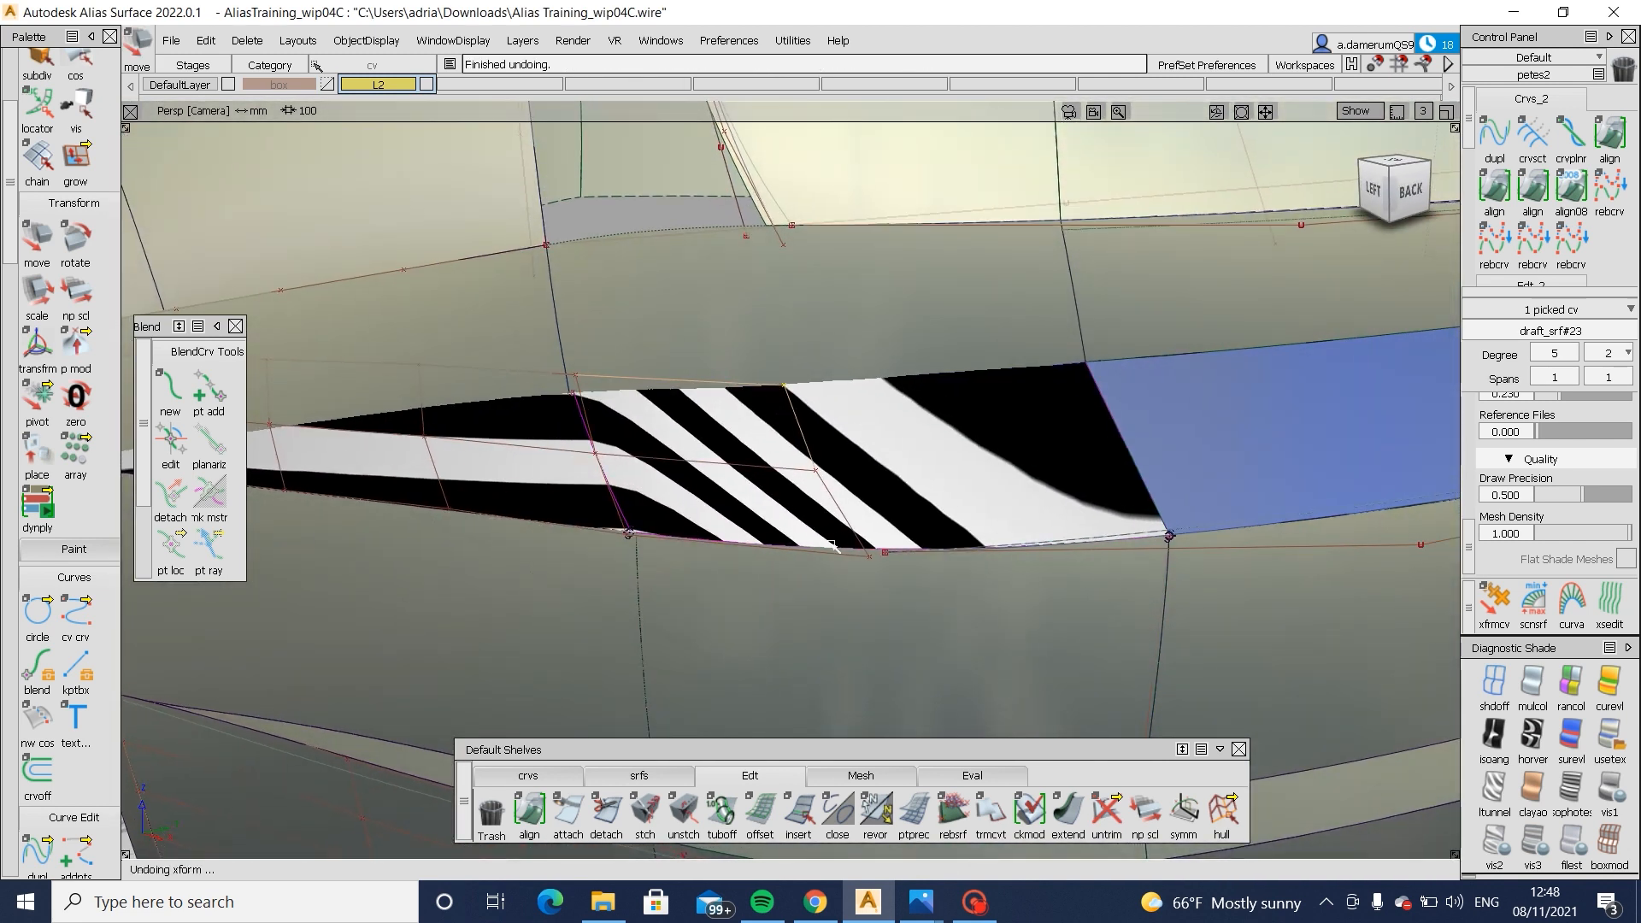
# - Pick three CVs along the front shelf surface's upper row and shift them slightly in Y to smooth the stripes
pyautogui.keyDown('ctrl'); pyautogui.keyDown('shift'); pyautogui.moveTo(607, 542); pyautogui.dragTo(376, 330); pyautogui.keyUp('shift'); pyautogui.keyUp('ctrl')
pyautogui.moveTo(376, 331); pyautogui.dragTo(512, 379)
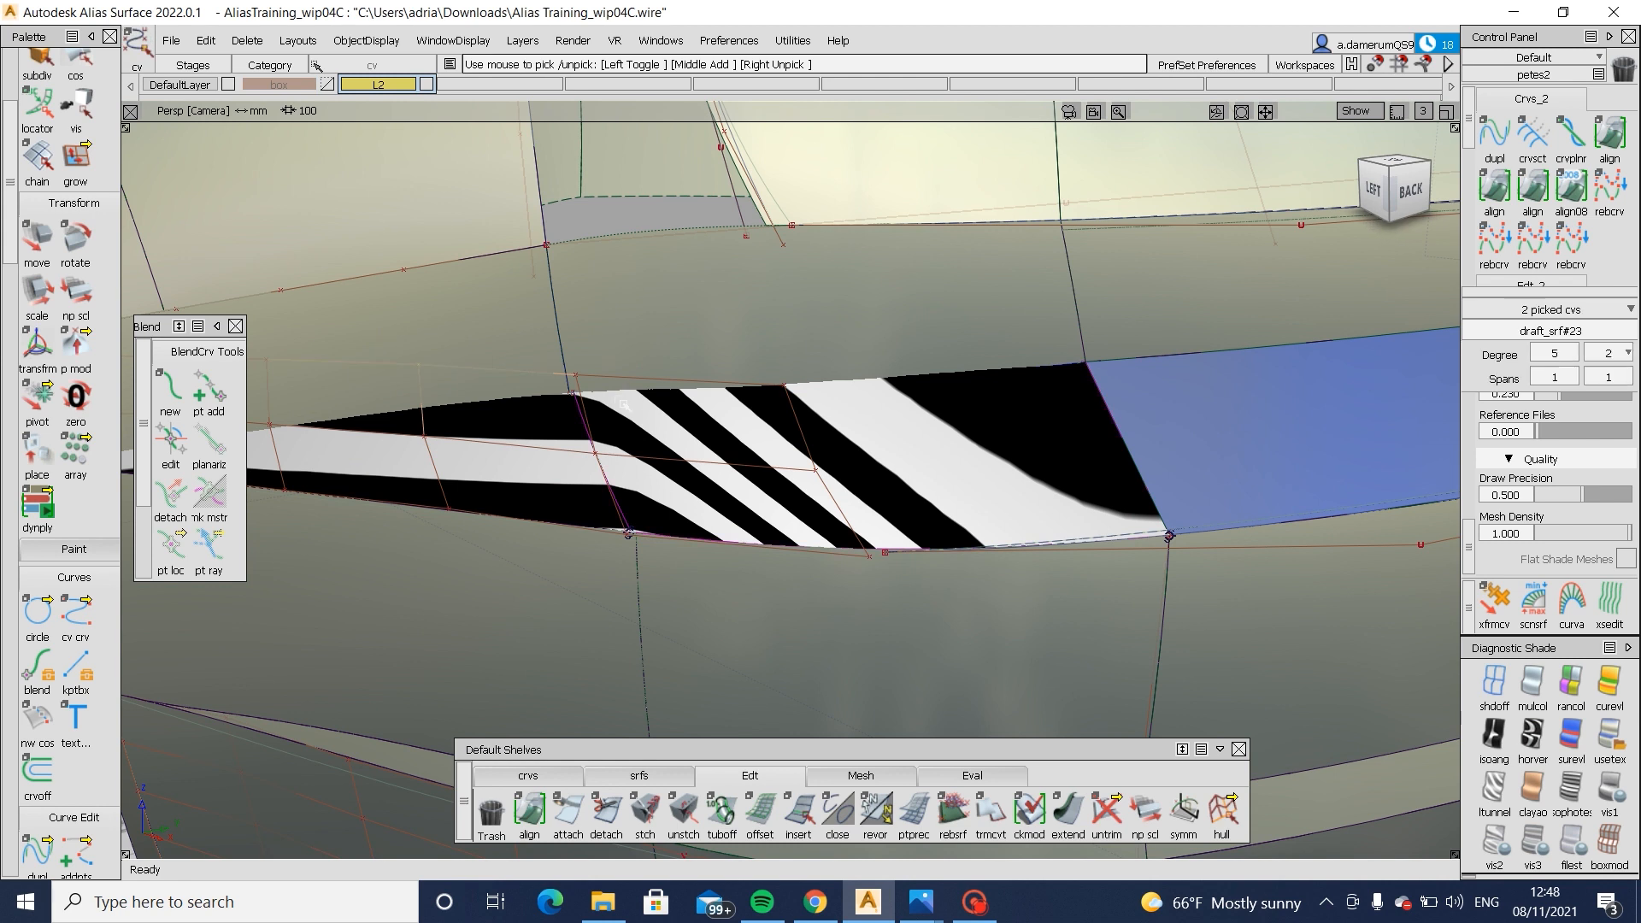
pyautogui.hotkey('shift', 'alt')
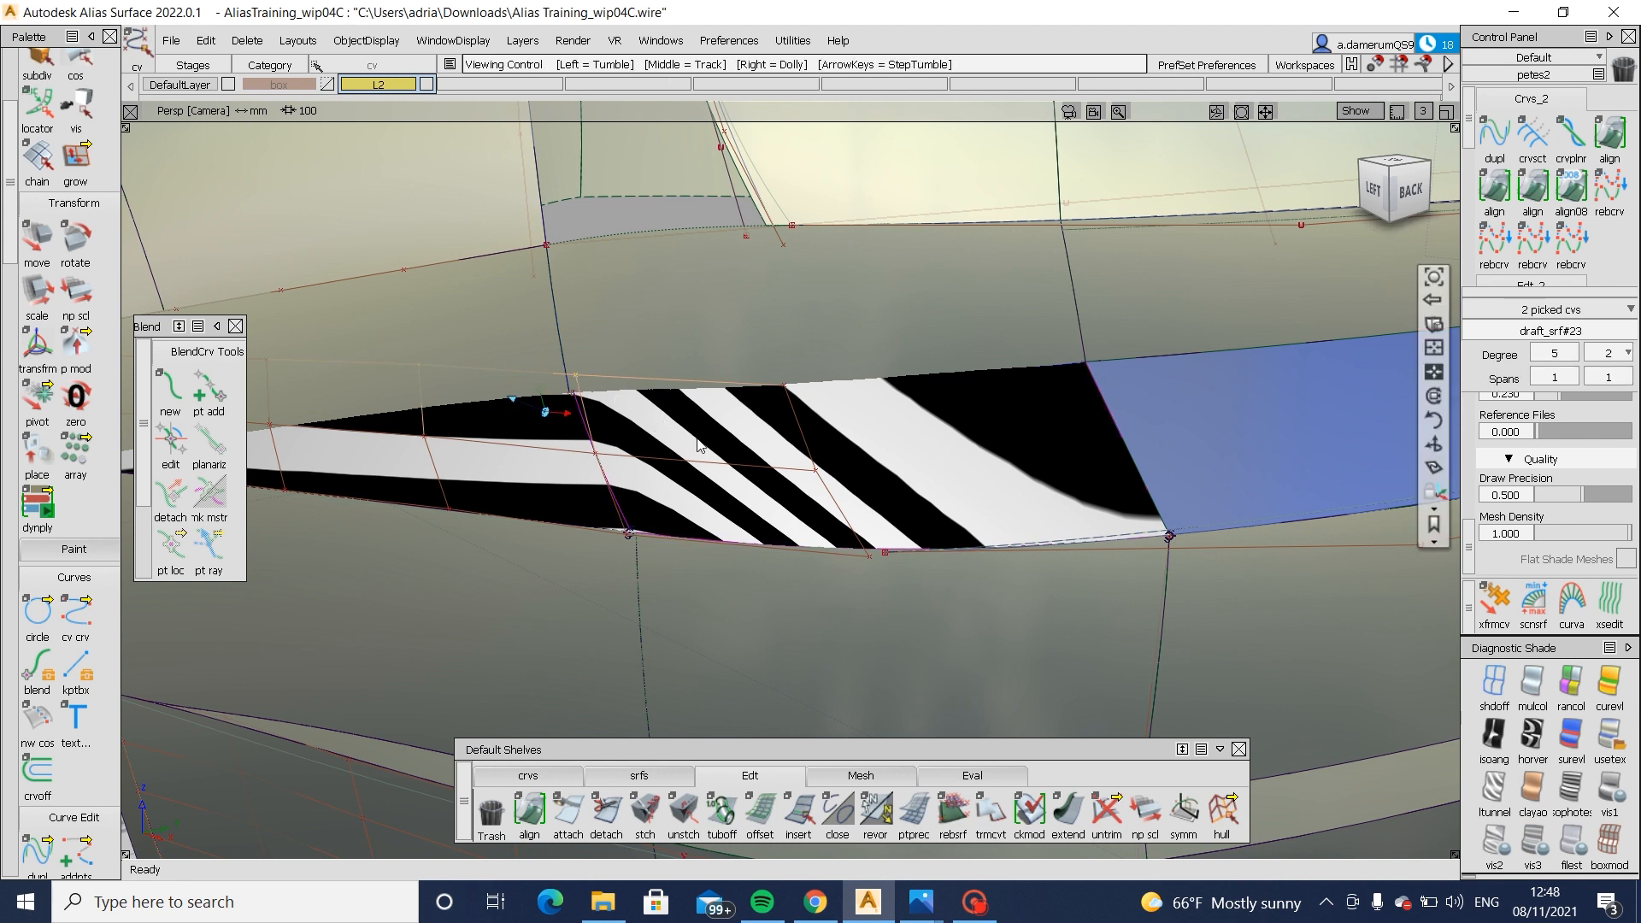
pyautogui.keyDown('ctrl'); pyautogui.keyDown('shift'); pyautogui.moveTo(880, 469); pyautogui.dragTo(878, 408, button='middle'); pyautogui.keyUp('shift'); pyautogui.keyUp('ctrl')
pyautogui.moveTo(877, 409); pyautogui.dragTo(872, 407, button='middle')
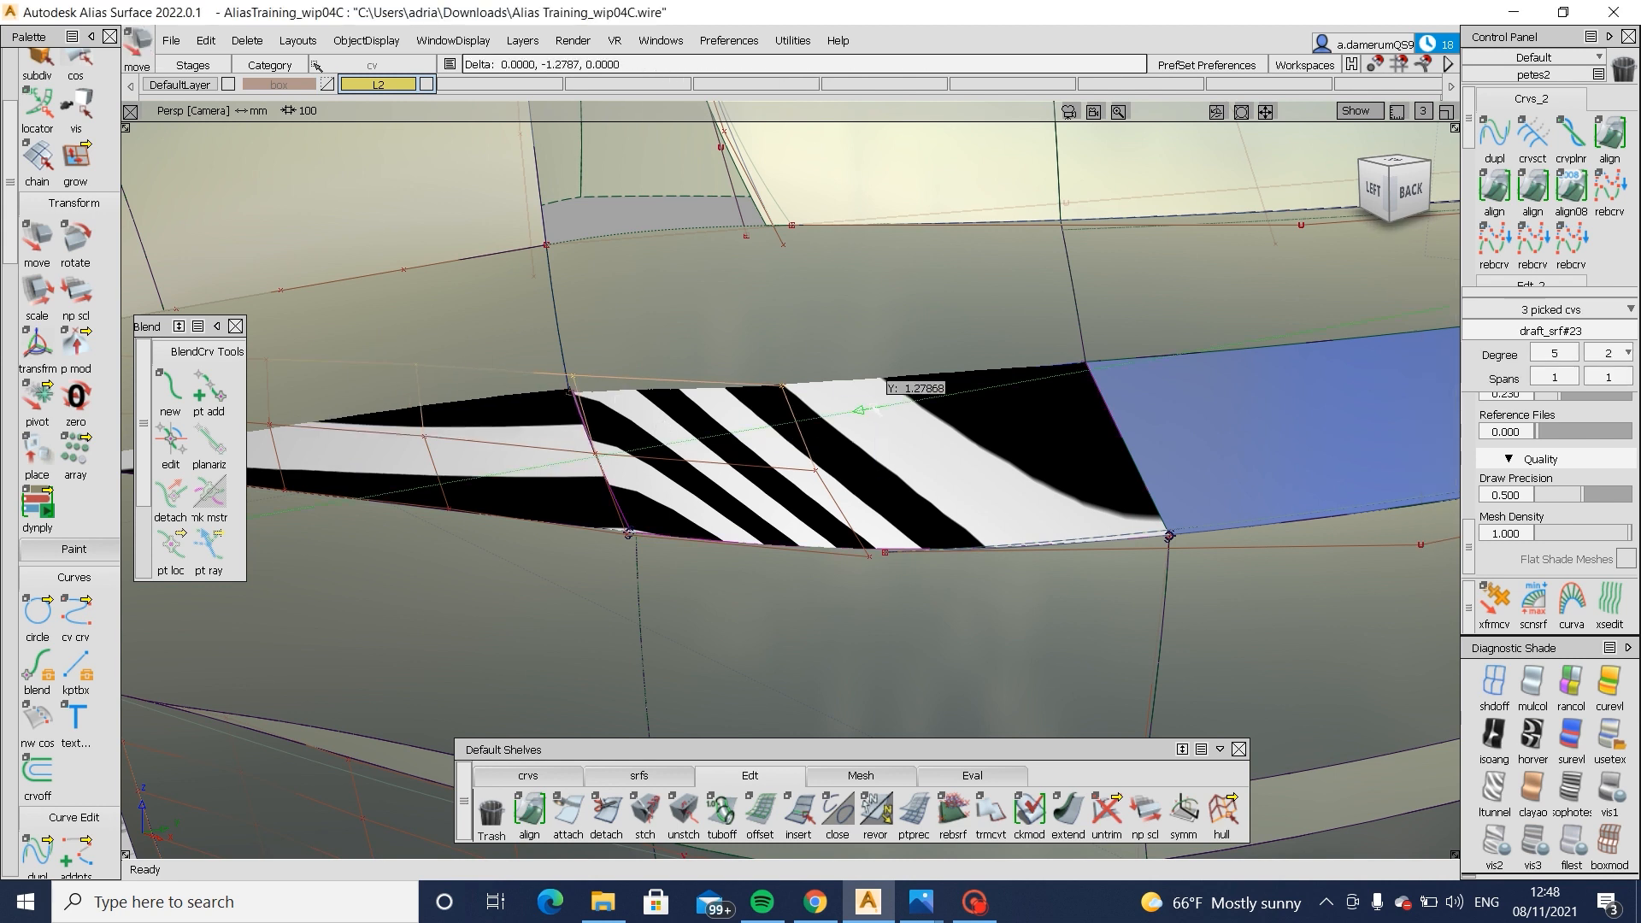
pyautogui.moveTo(859, 411)
pyautogui.keyDown('alt'); pyautogui.keyDown('shift'); pyautogui.mouseDown()
pyautogui.moveTo(854, 513)
pyautogui.moveTo(915, 395)
pyautogui.moveTo(838, 524)
pyautogui.moveTo(854, 441)
pyautogui.mouseUp(); pyautogui.keyUp('shift'); pyautogui.keyUp('alt')
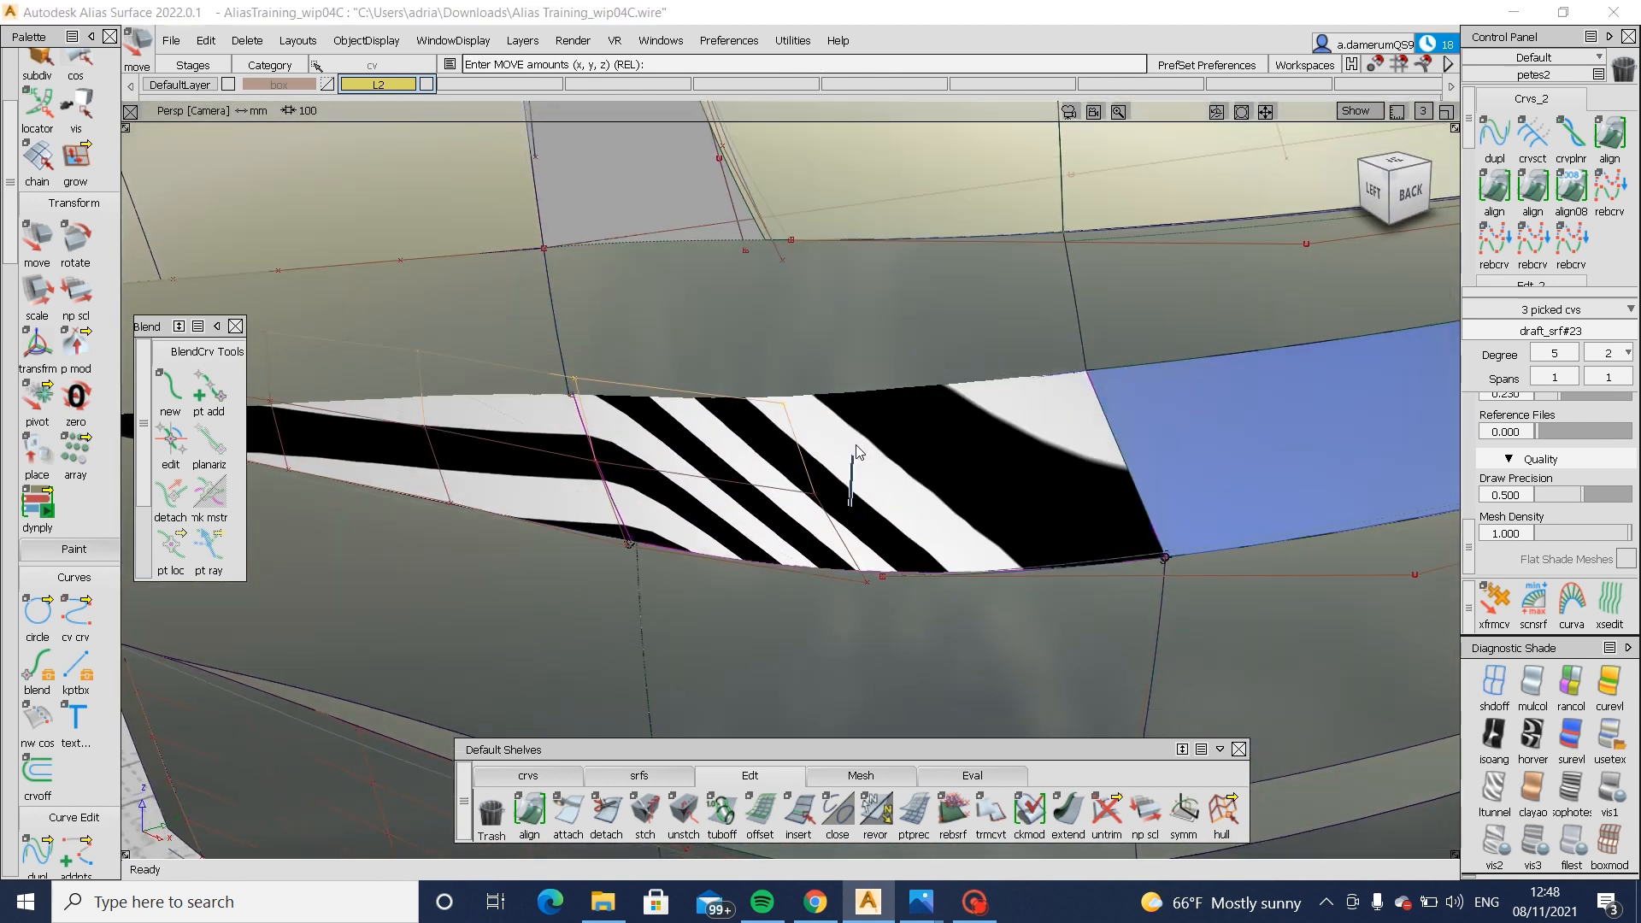
pyautogui.moveTo(854, 442); pyautogui.dragTo(851, 442, button='middle')
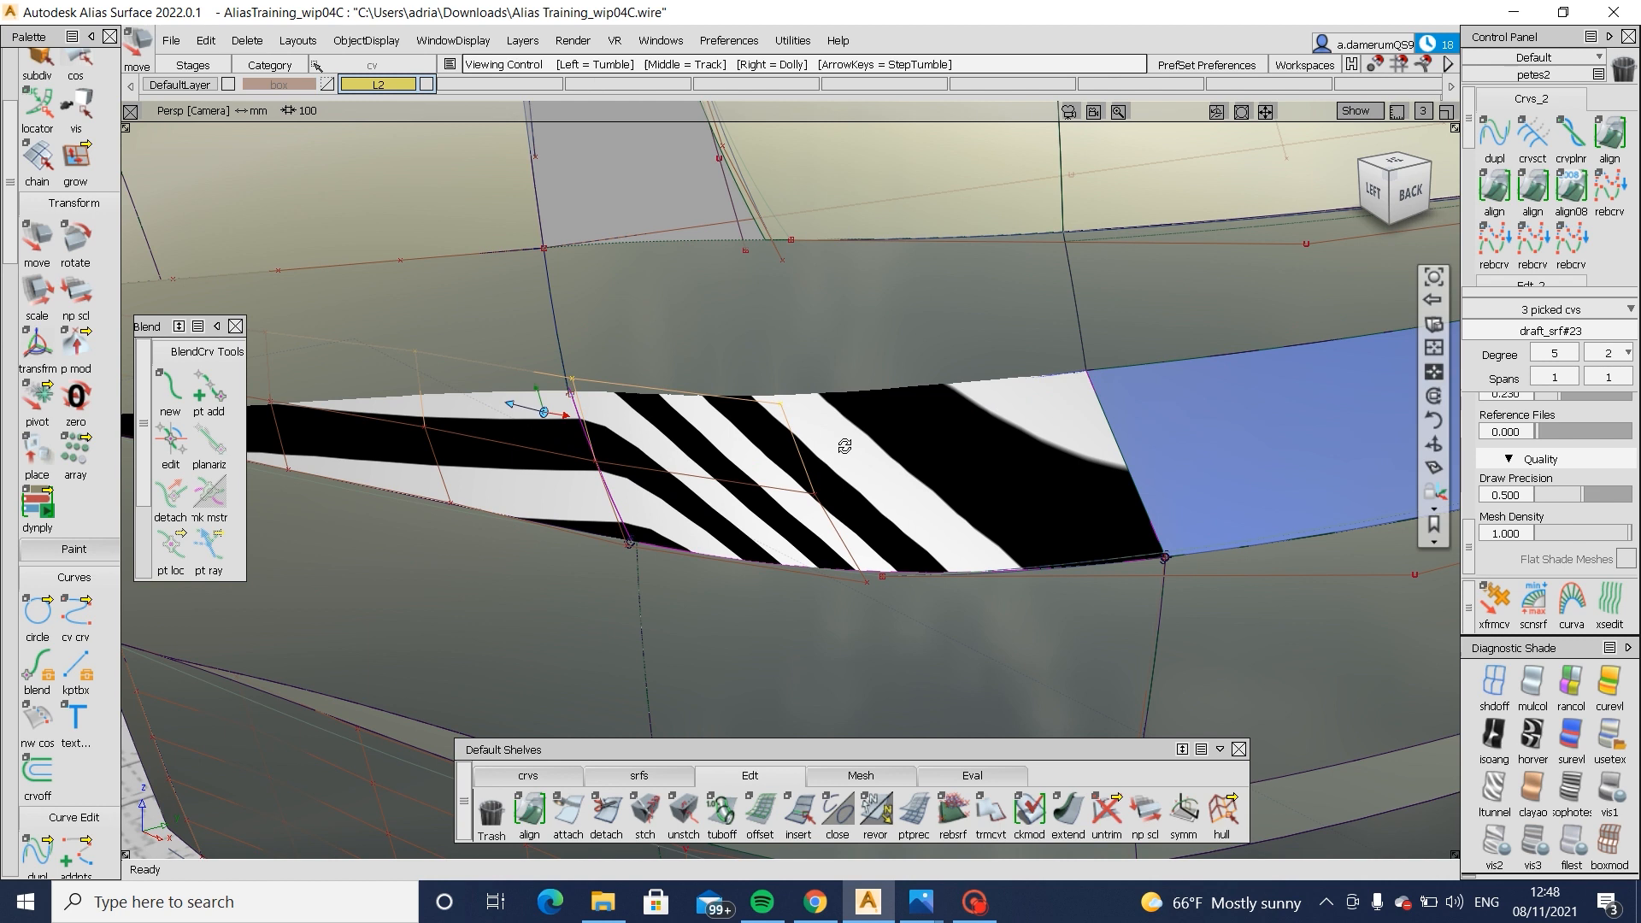
# - Return the shelf surfaces to textured shading and hide the CVs around the rear corner
pyautogui.keyDown('alt'); pyautogui.keyDown('shift'); pyautogui.moveTo(842, 439); pyautogui.dragTo(1231, 427); pyautogui.keyUp('shift'); pyautogui.keyUp('alt')
pyautogui.keyDown('ctrl'); pyautogui.keyDown('shift'); pyautogui.moveTo(1256, 505); pyautogui.dragTo(1272, 600); pyautogui.keyUp('shift'); pyautogui.keyUp('ctrl')
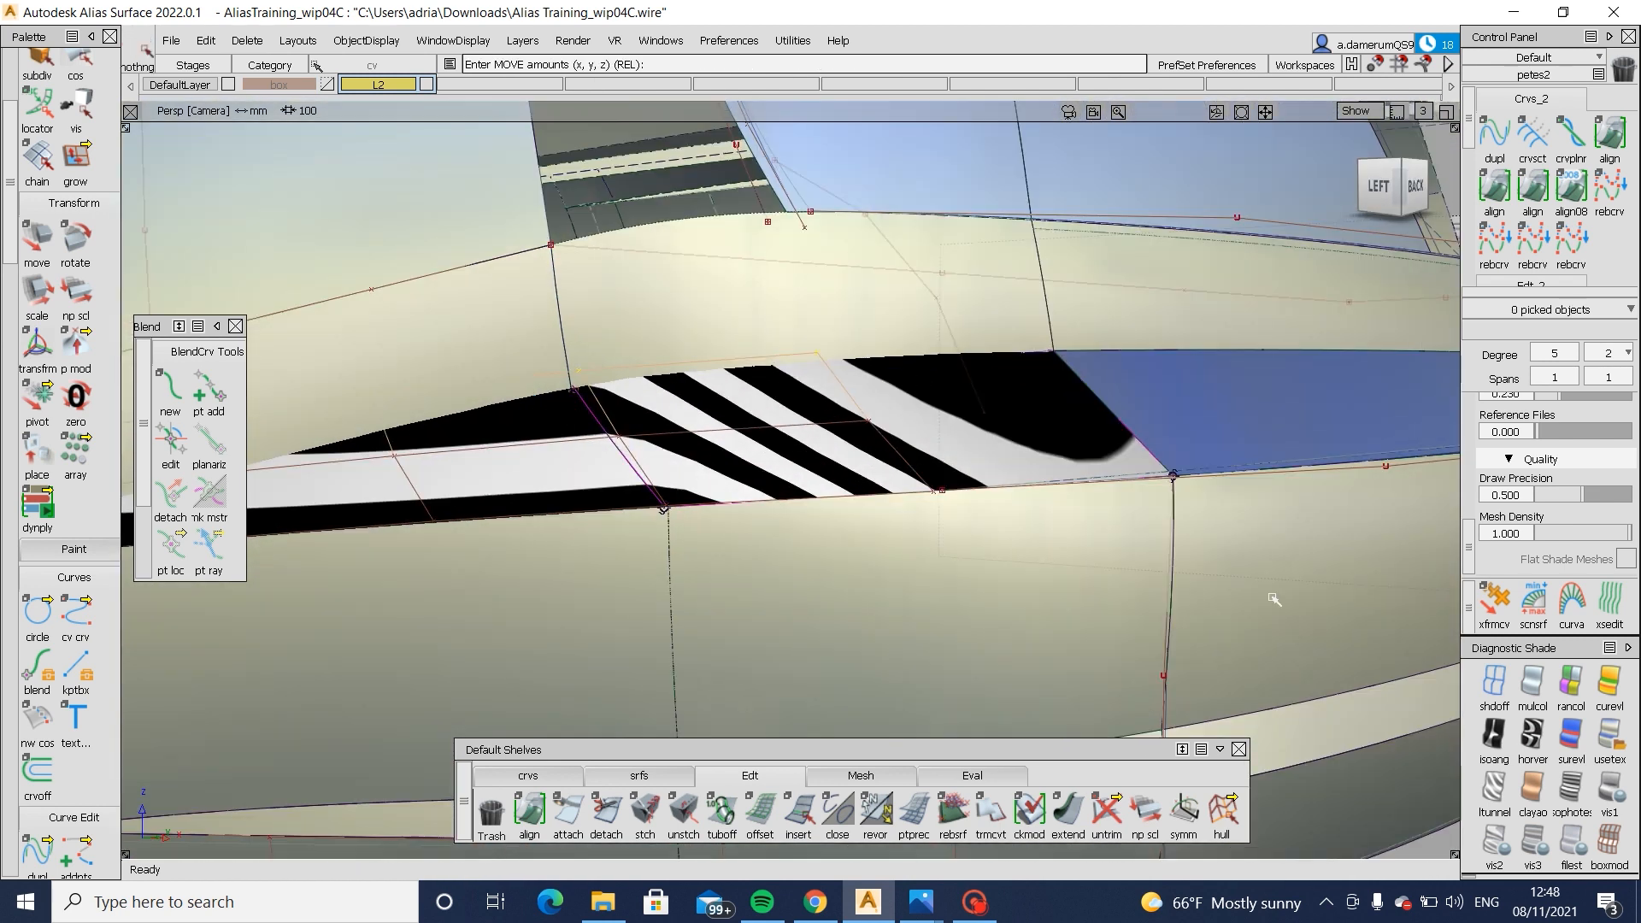
pyautogui.click(1609, 737)
pyautogui.keyDown('alt'); pyautogui.keyDown('shift'); pyautogui.moveTo(871, 511); pyautogui.dragTo(816, 417, button='right'); pyautogui.keyUp('shift'); pyautogui.keyUp('alt')
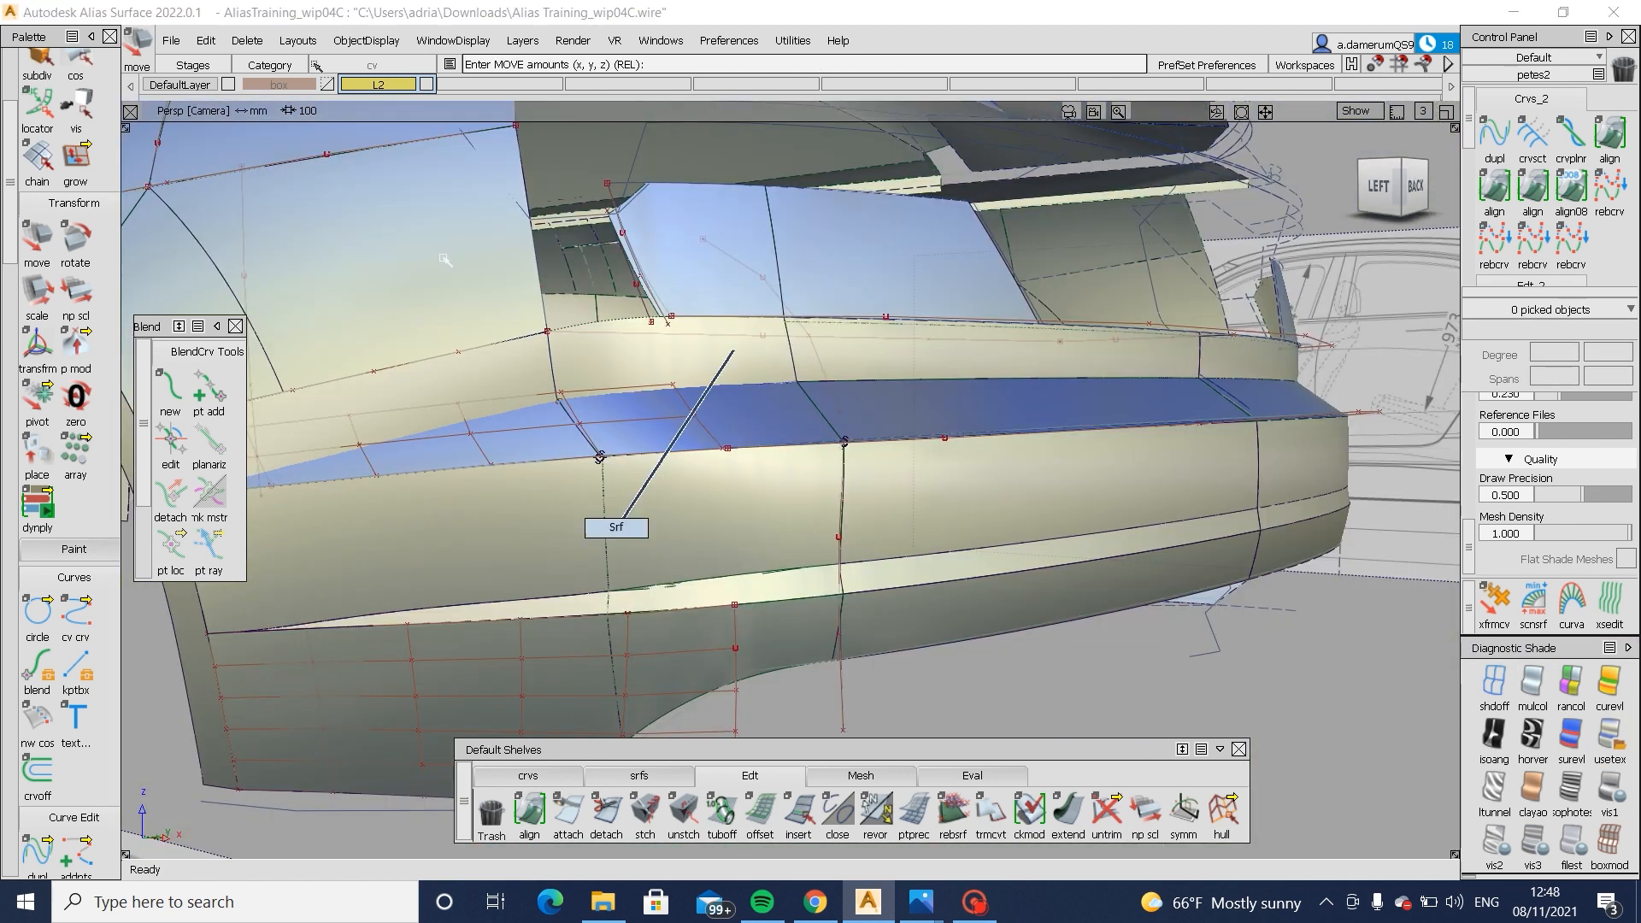
pyautogui.keyDown('ctrl'); pyautogui.keyDown('shift'); pyautogui.moveTo(734, 351); pyautogui.dragTo(617, 527); pyautogui.keyUp('shift'); pyautogui.keyUp('ctrl')
pyautogui.moveTo(444, 259); pyautogui.dragTo(813, 740)
pyautogui.keyDown('ctrl'); pyautogui.keyDown('shift'); pyautogui.moveTo(809, 643); pyautogui.dragTo(763, 506); pyautogui.keyUp('shift'); pyautogui.keyUp('ctrl')
# - Show the CVs of the side surface and corner blend surface above the shelf and switch to the orthographic left view
pyautogui.moveTo(659, 420)
pyautogui.keyDown('alt'); pyautogui.keyDown('shift'); pyautogui.mouseDown()
pyautogui.moveTo(294, 487)
pyautogui.moveTo(1316, 502)
pyautogui.moveTo(1090, 495)
pyautogui.mouseUp(); pyautogui.keyUp('shift'); pyautogui.keyUp('alt')
pyautogui.keyDown('alt'); pyautogui.keyDown('shift'); pyautogui.moveTo(769, 379); pyautogui.dragTo(265, 444); pyautogui.keyUp('shift'); pyautogui.keyUp('alt')
pyautogui.click(481, 319)
pyautogui.keyDown('alt'); pyautogui.keyDown('shift'); pyautogui.moveTo(547, 346); pyautogui.dragTo(665, 295); pyautogui.keyUp('shift'); pyautogui.keyUp('alt')
pyautogui.click(593, 318)
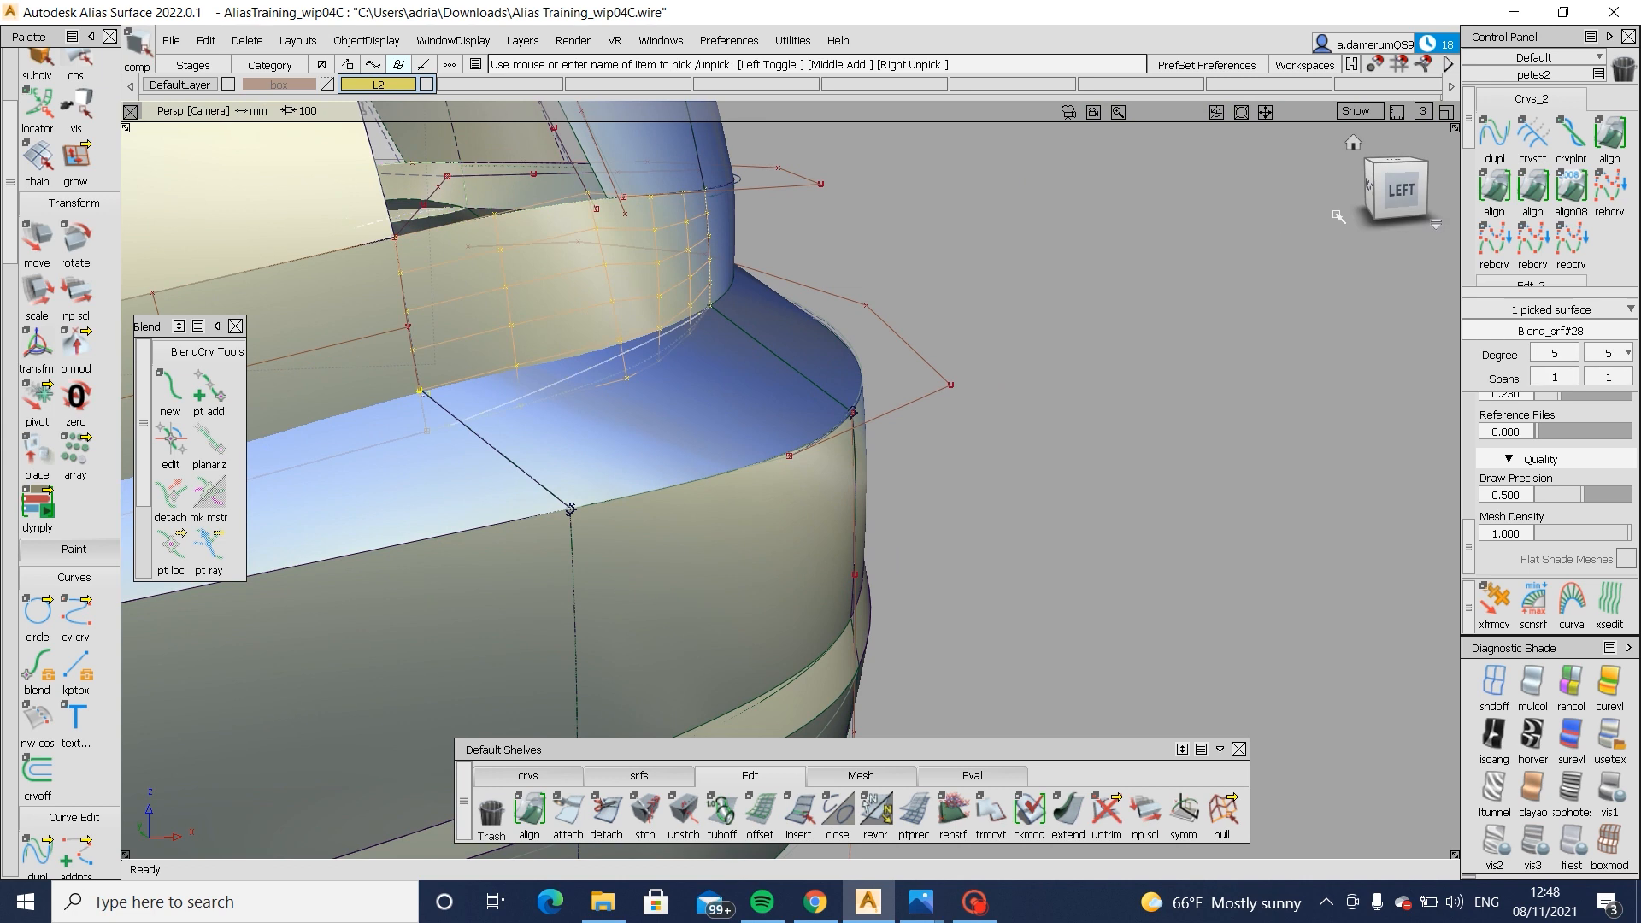
pyautogui.click(1396, 196)
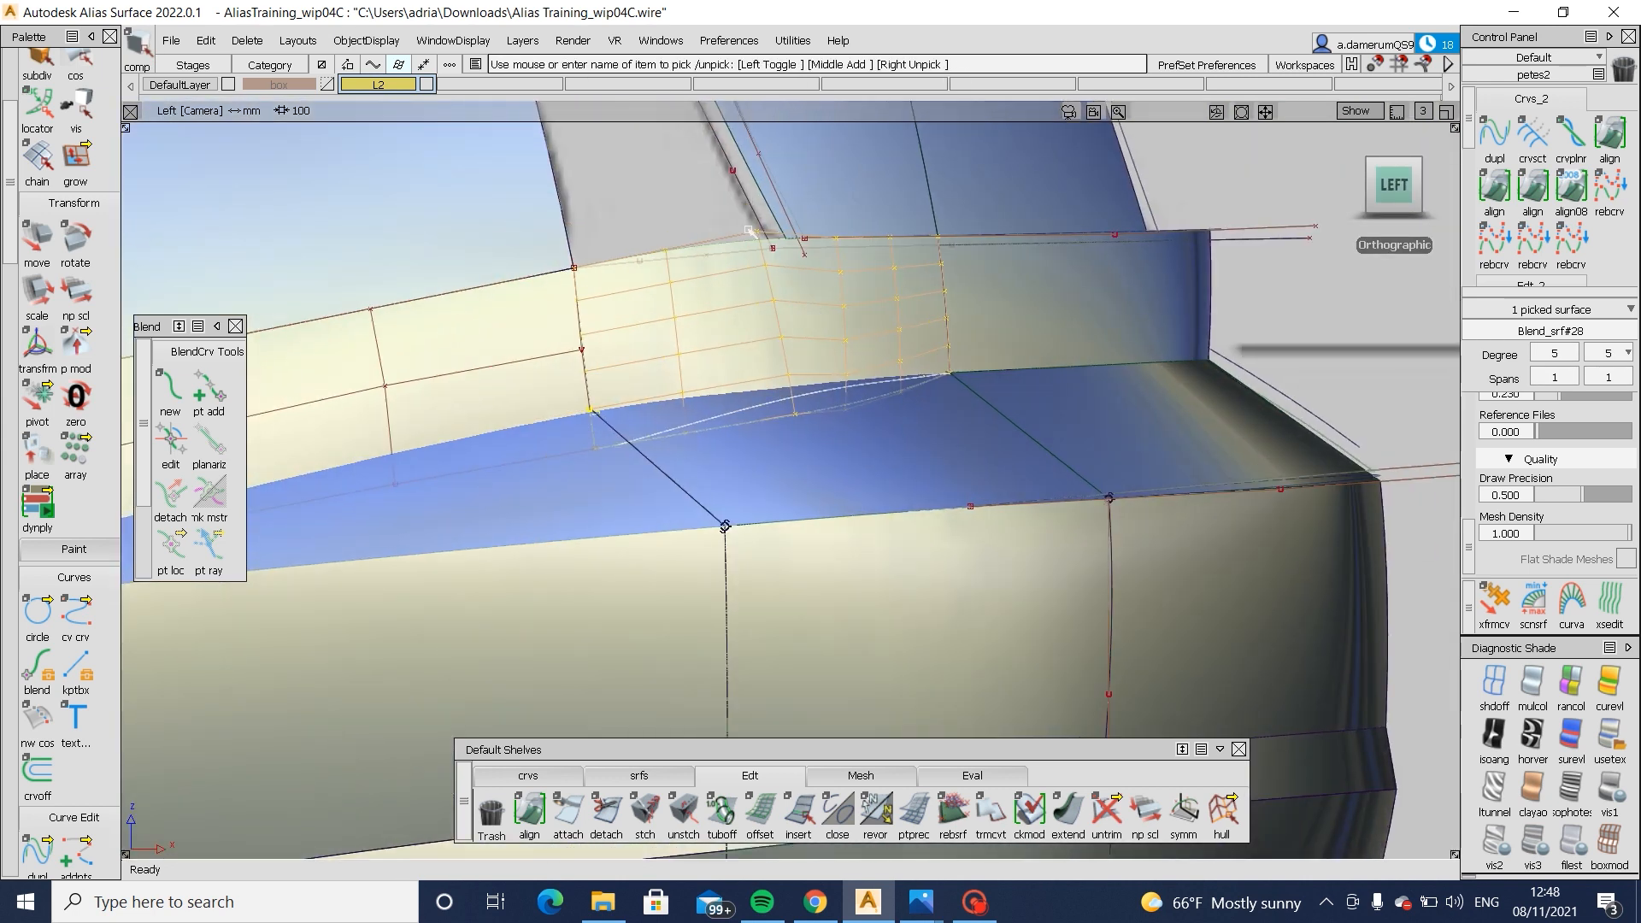
pyautogui.click(624, 443)
# - Move the CV partway down the side surface's rear edge slightly rearward in the left view
pyautogui.click(1067, 812)
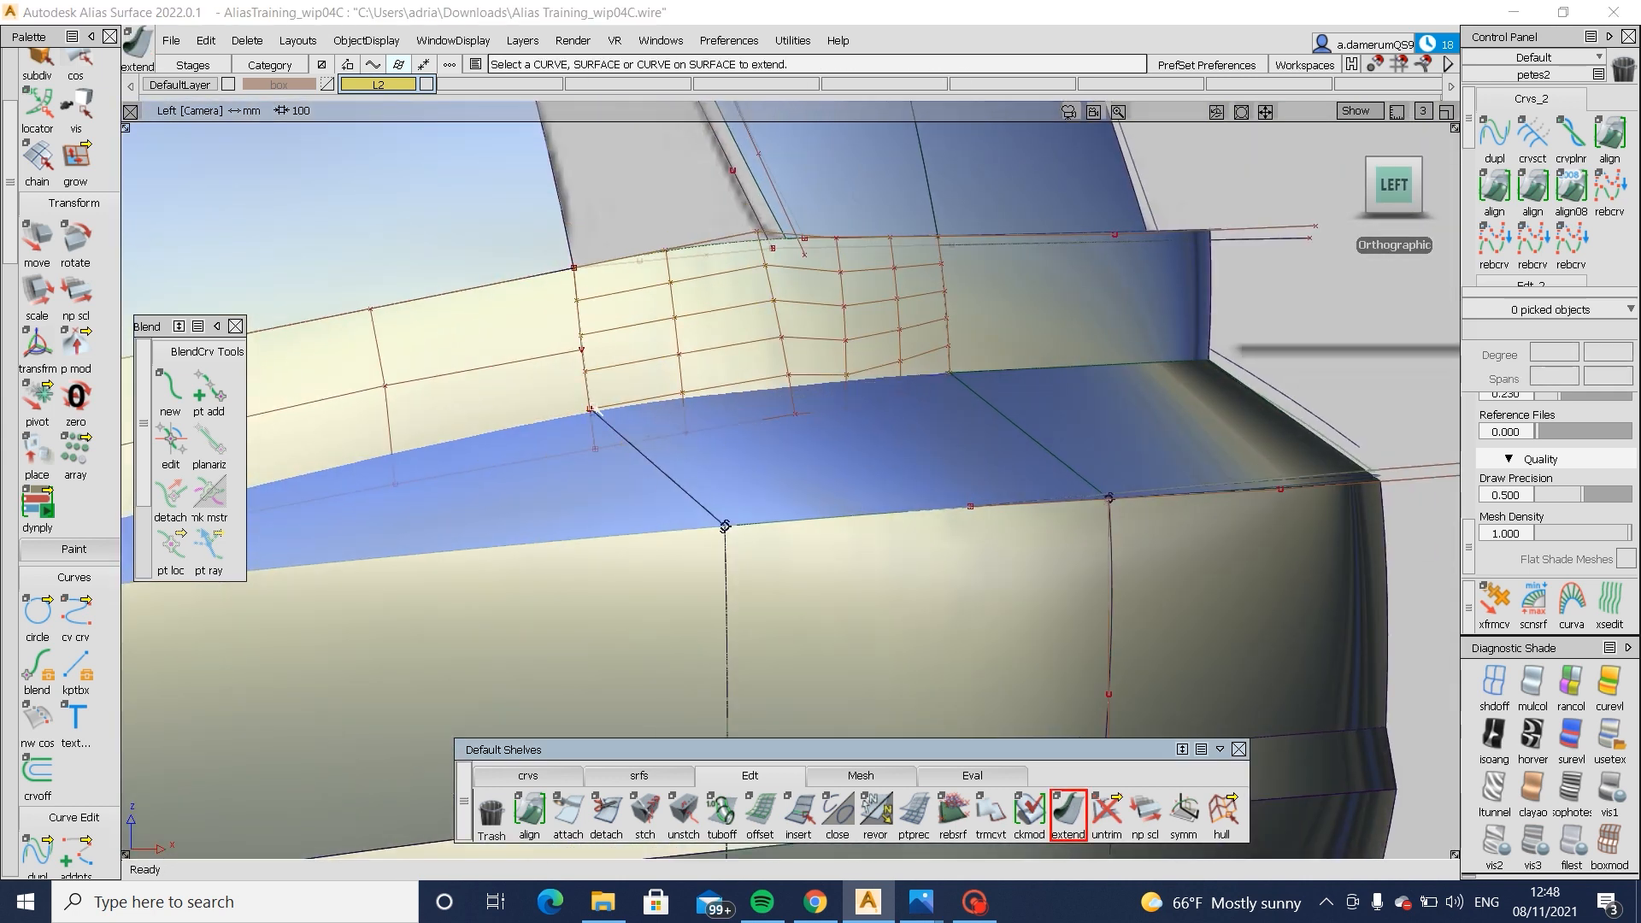
pyautogui.keyDown('ctrl'); pyautogui.keyDown('shift'); pyautogui.moveTo(788, 416); pyautogui.dragTo(752, 417); pyautogui.keyUp('shift'); pyautogui.keyUp('ctrl')
pyautogui.click(581, 349)
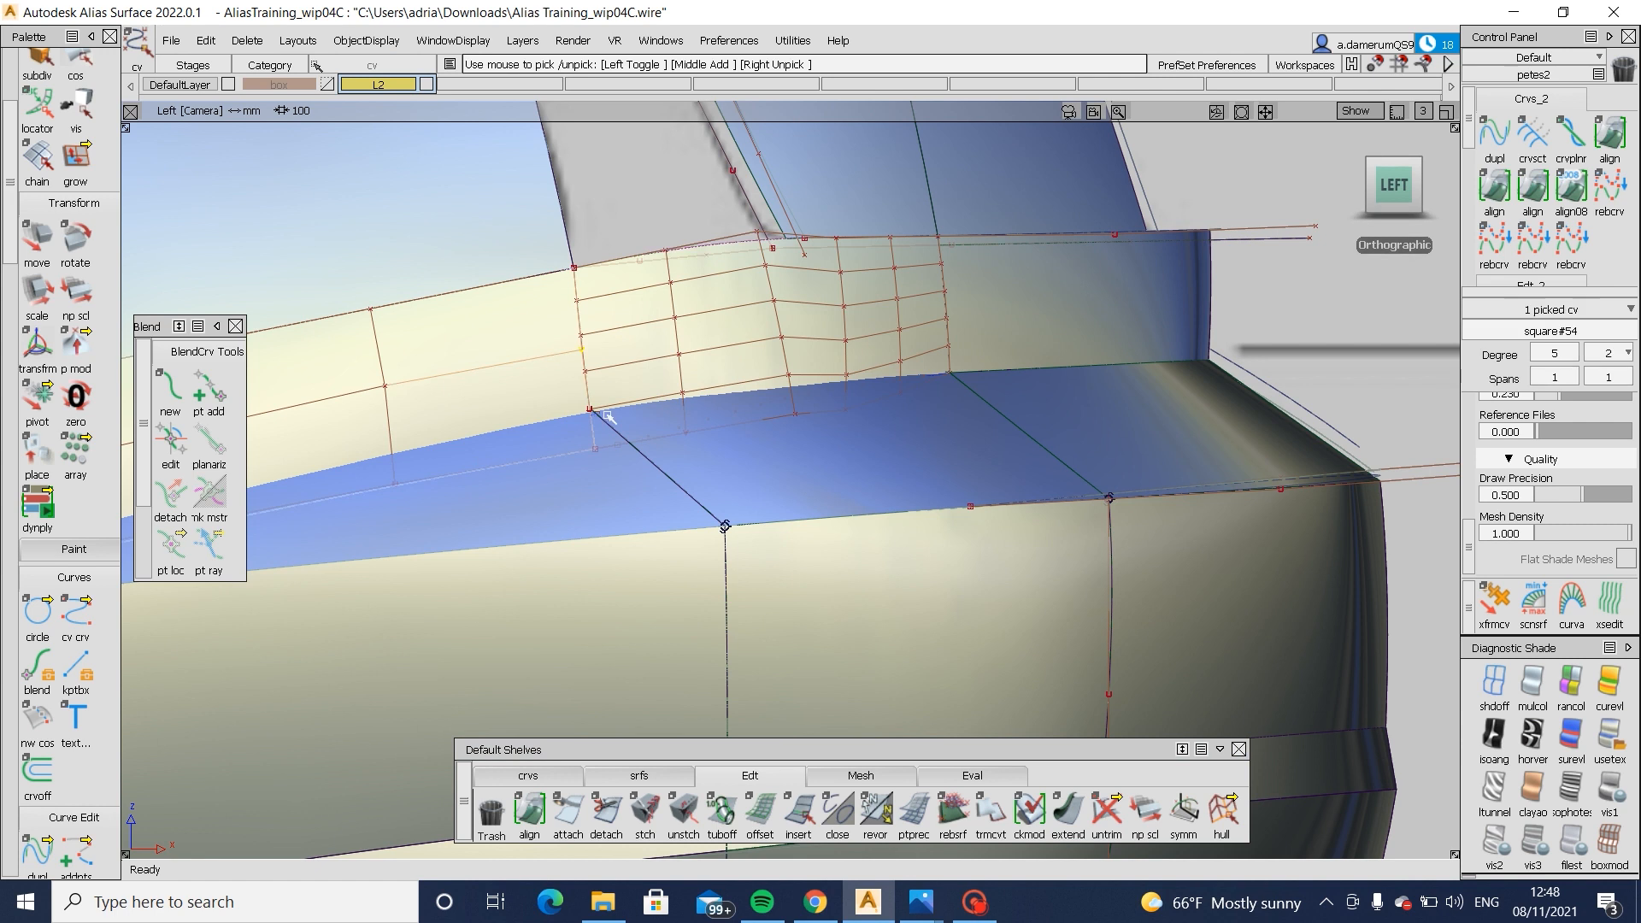
pyautogui.keyDown('ctrl'); pyautogui.keyDown('shift'); pyautogui.moveTo(686, 486); pyautogui.dragTo(687, 429); pyautogui.keyUp('shift'); pyautogui.keyUp('ctrl')
# - Use Transform CV to slide the lowest CV of the side surface's rear edge forward, undoing the unwanted adjustment
pyautogui.keyDown('ctrl'); pyautogui.keyDown('shift'); pyautogui.moveTo(585, 448); pyautogui.dragTo(513, 447); pyautogui.keyUp('shift'); pyautogui.keyUp('ctrl')
pyautogui.click(594, 453)
pyautogui.click(632, 492)
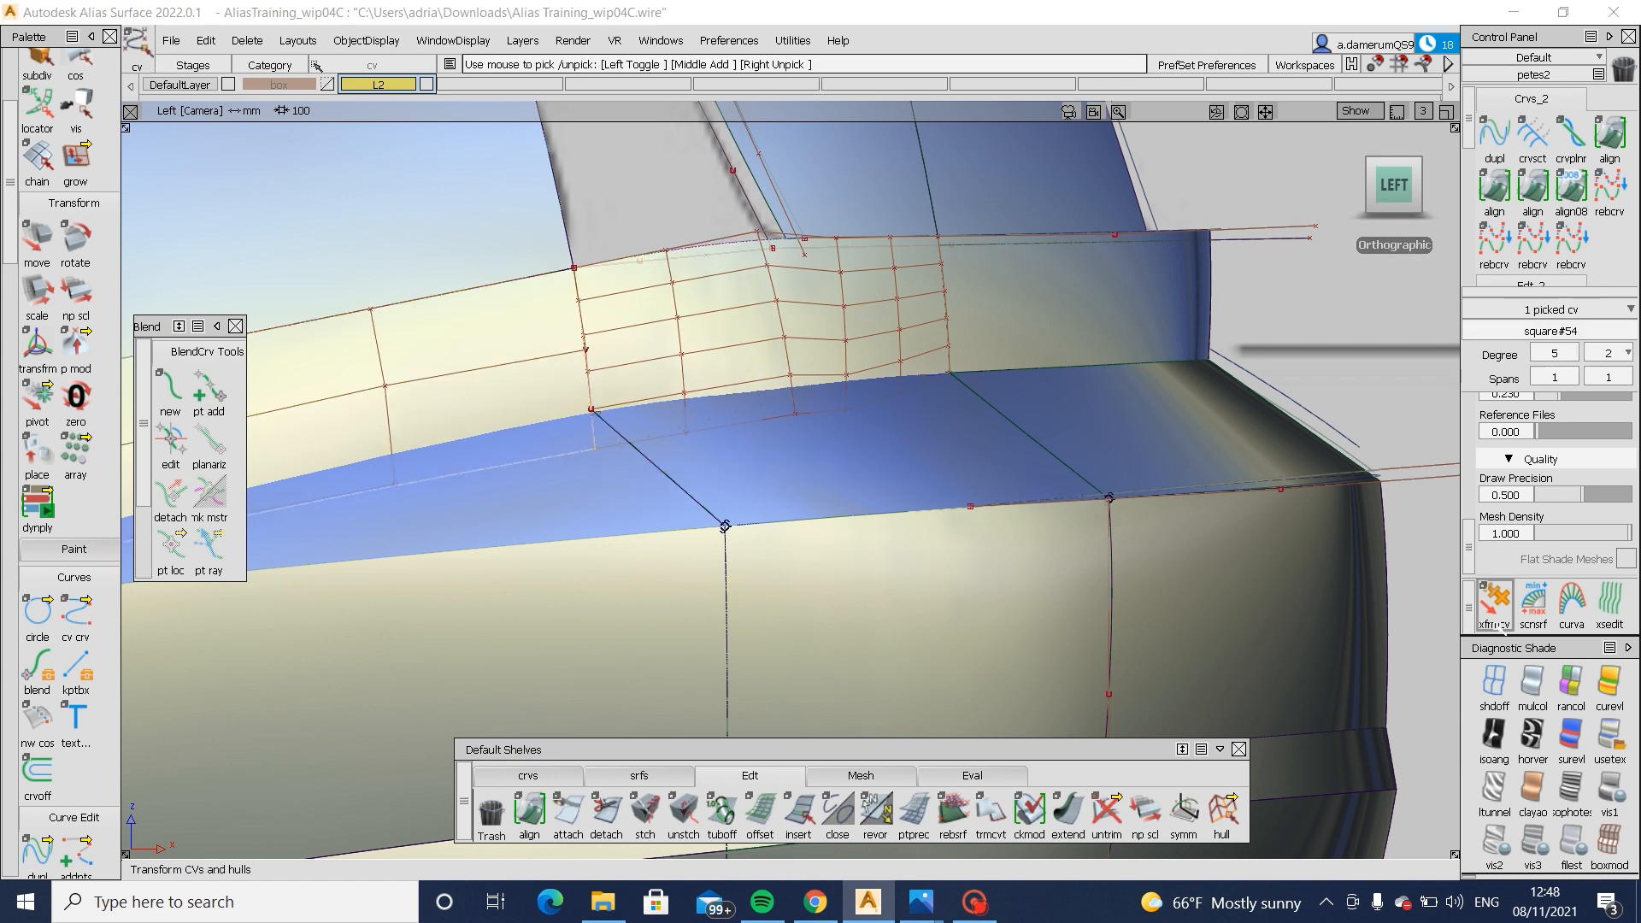
pyautogui.press('space')
pyautogui.click(923, 497)
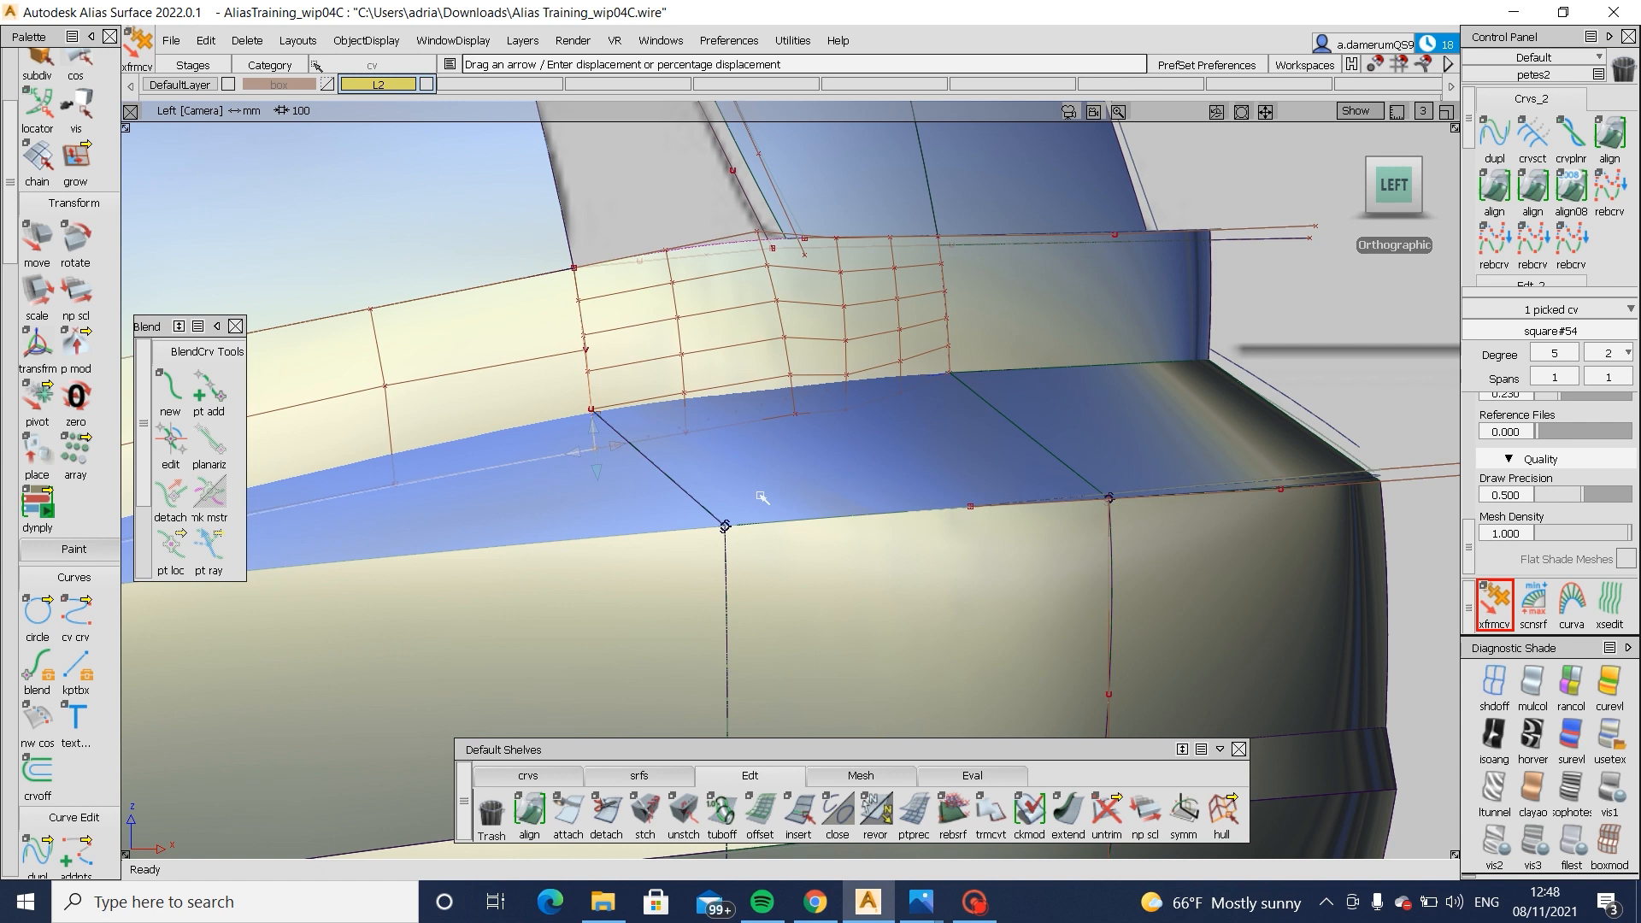
pyautogui.moveTo(111, 551); pyautogui.dragTo(308, 551)
pyautogui.hotkey('ctrl', 'z')
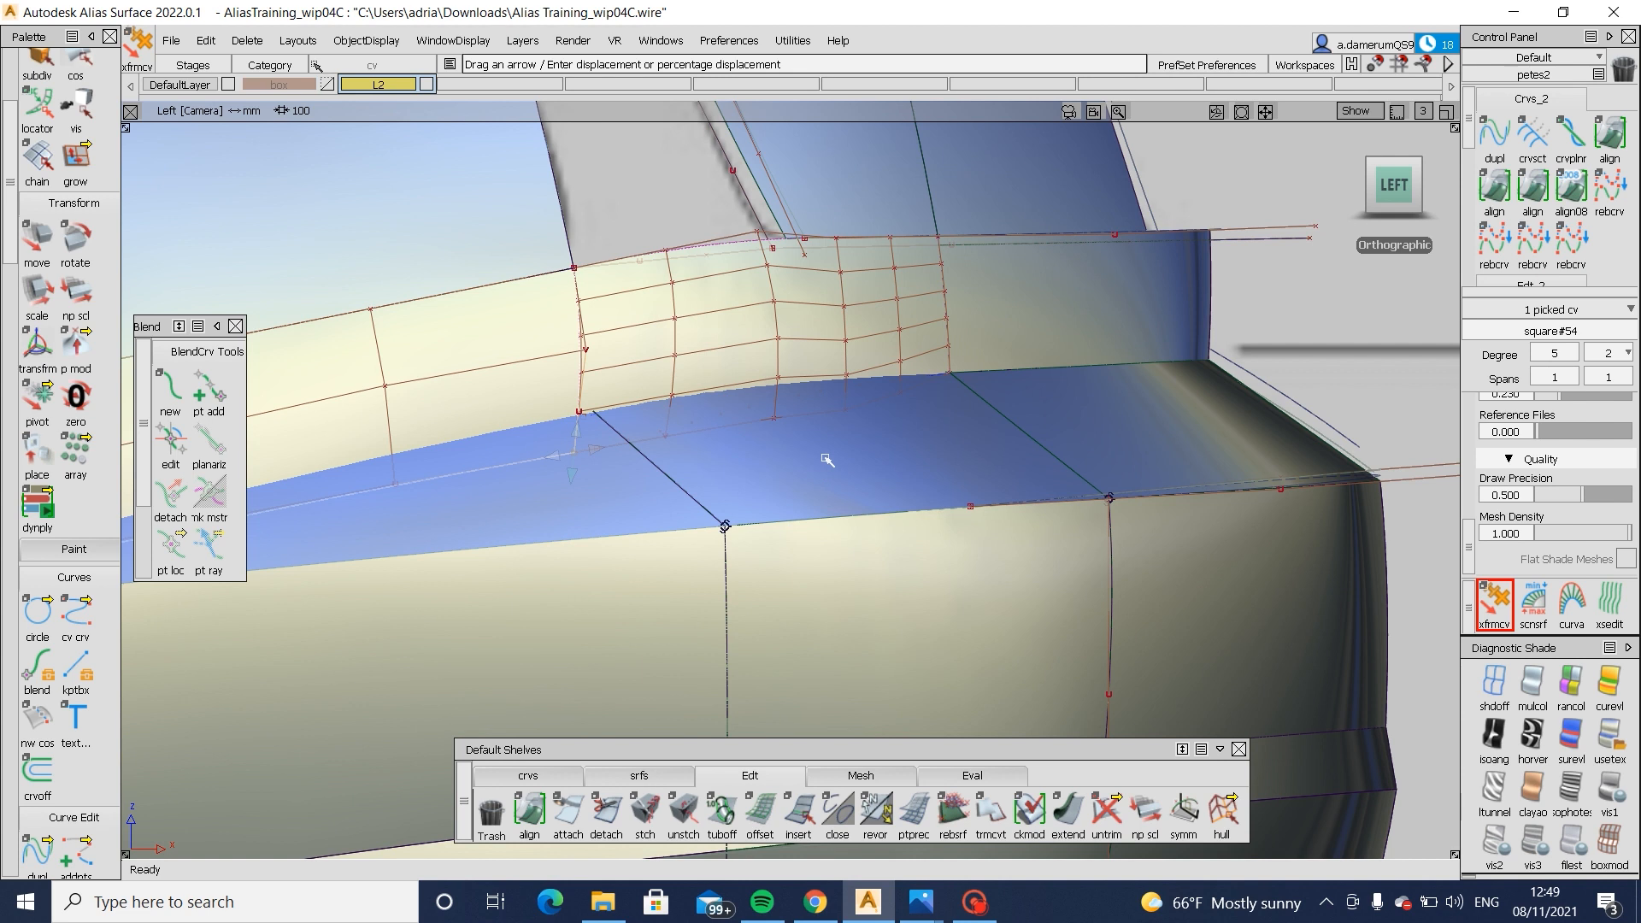
# - Check the seam from the back, hide the surrounding CVs and show only the side surface's CVs again
pyautogui.keyDown('alt'); pyautogui.keyDown('shift'); pyautogui.moveTo(1071, 355); pyautogui.dragTo(1333, 248); pyautogui.keyUp('shift'); pyautogui.keyUp('alt')
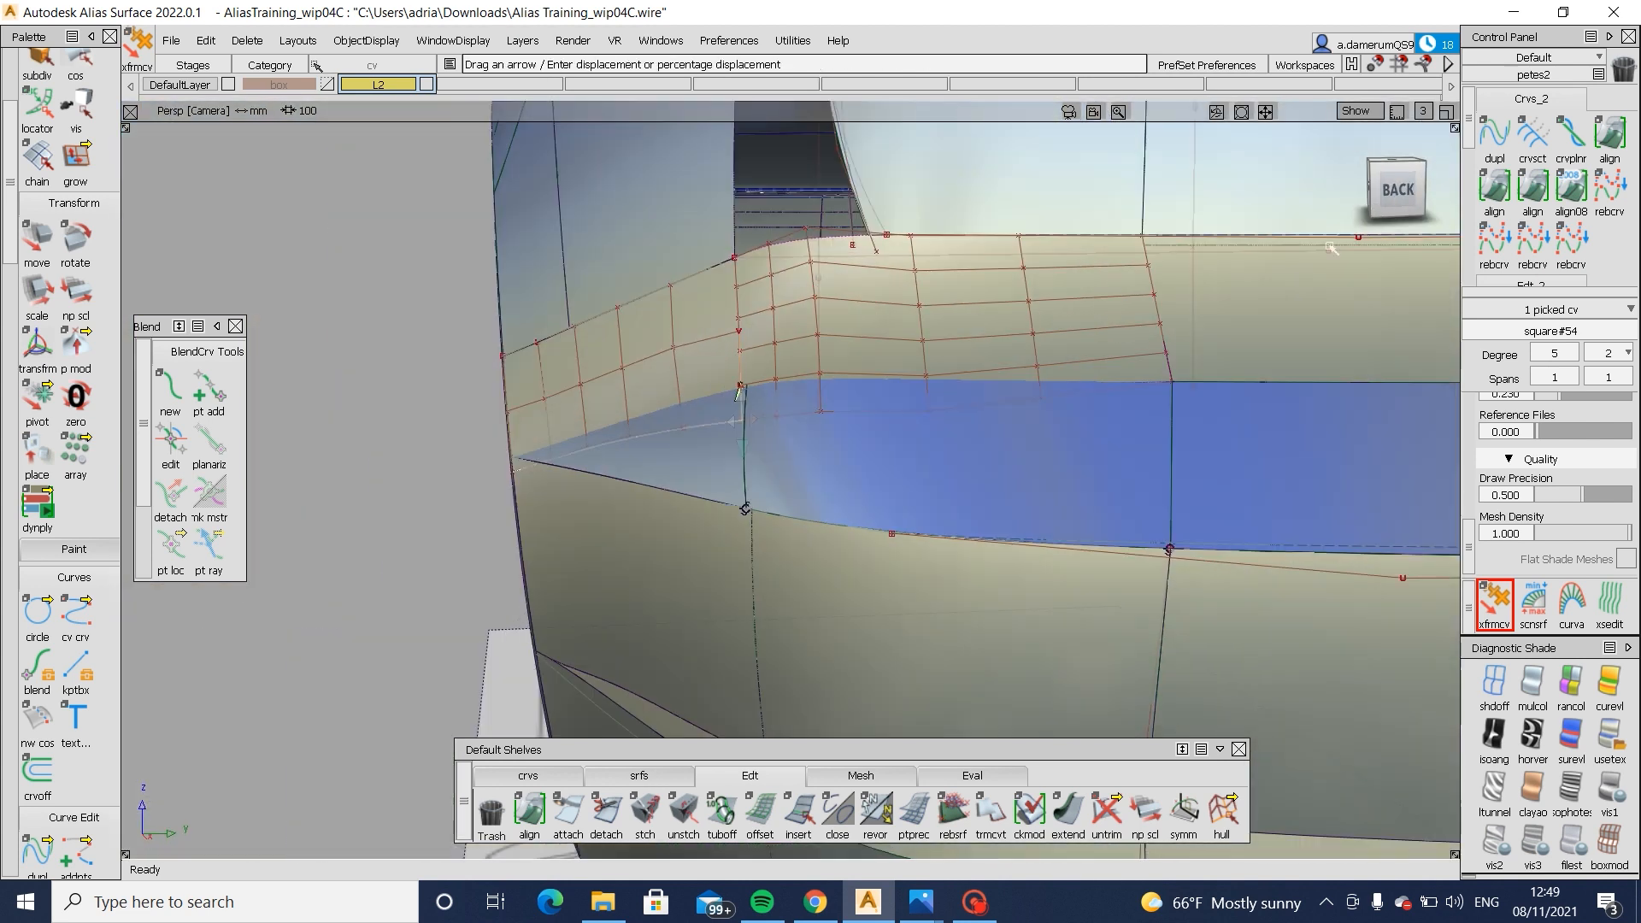
pyautogui.click(1401, 188)
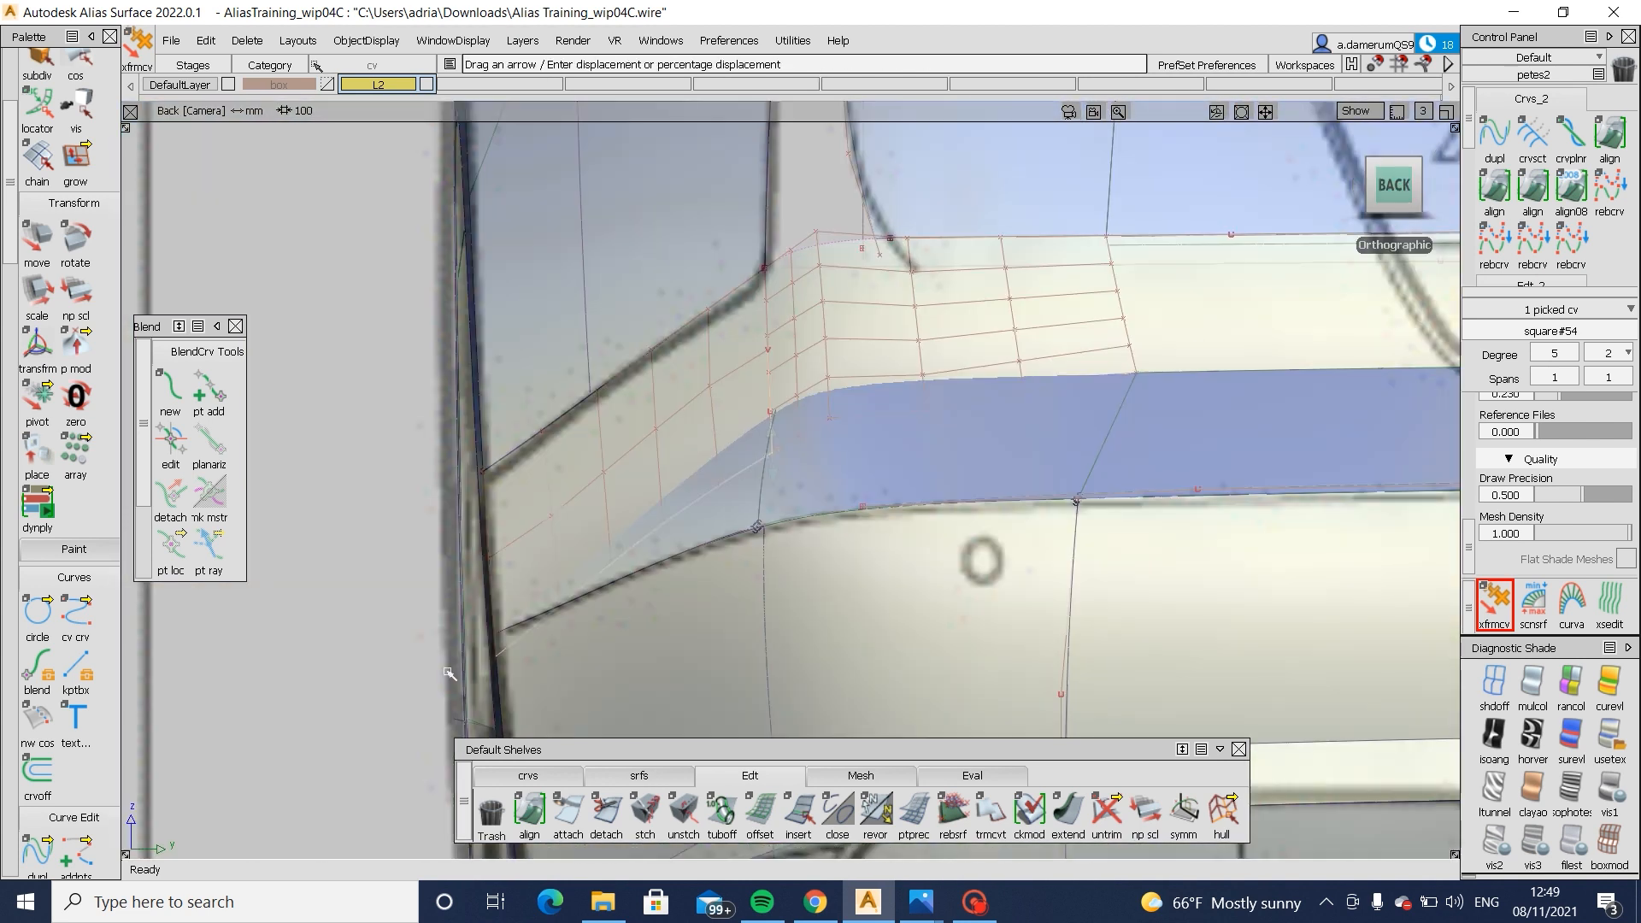
pyautogui.press('XF86AudioLowerVolume')
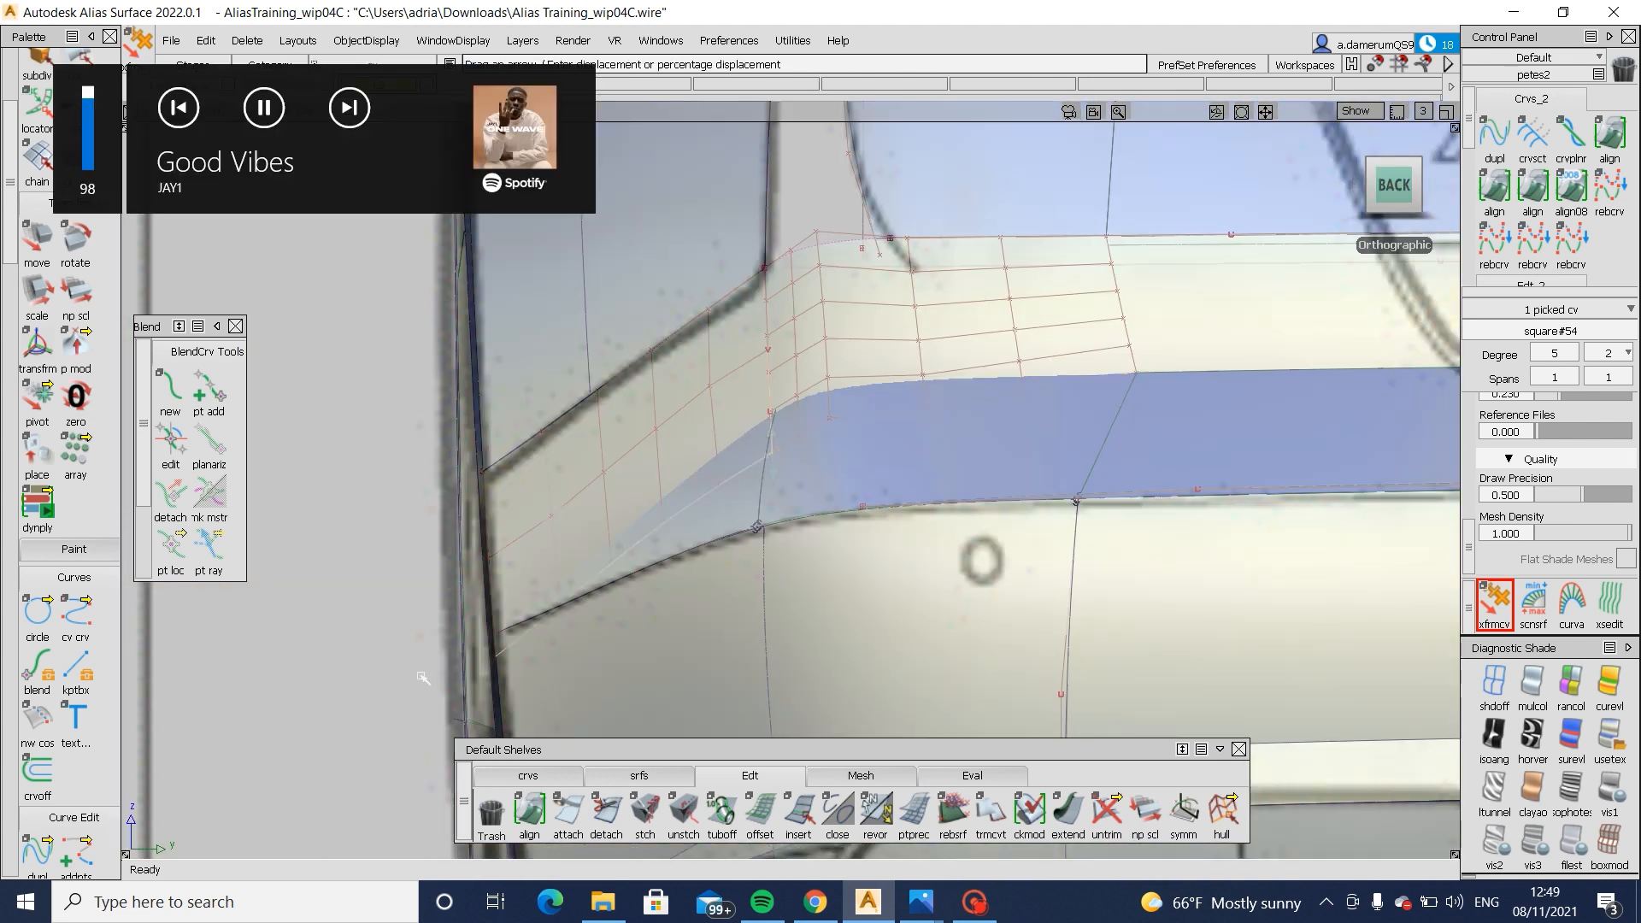
pyautogui.keyDown('alt'); pyautogui.keyDown('shift'); pyautogui.moveTo(389, 457); pyautogui.dragTo(403, 454); pyautogui.keyUp('shift'); pyautogui.keyUp('alt')
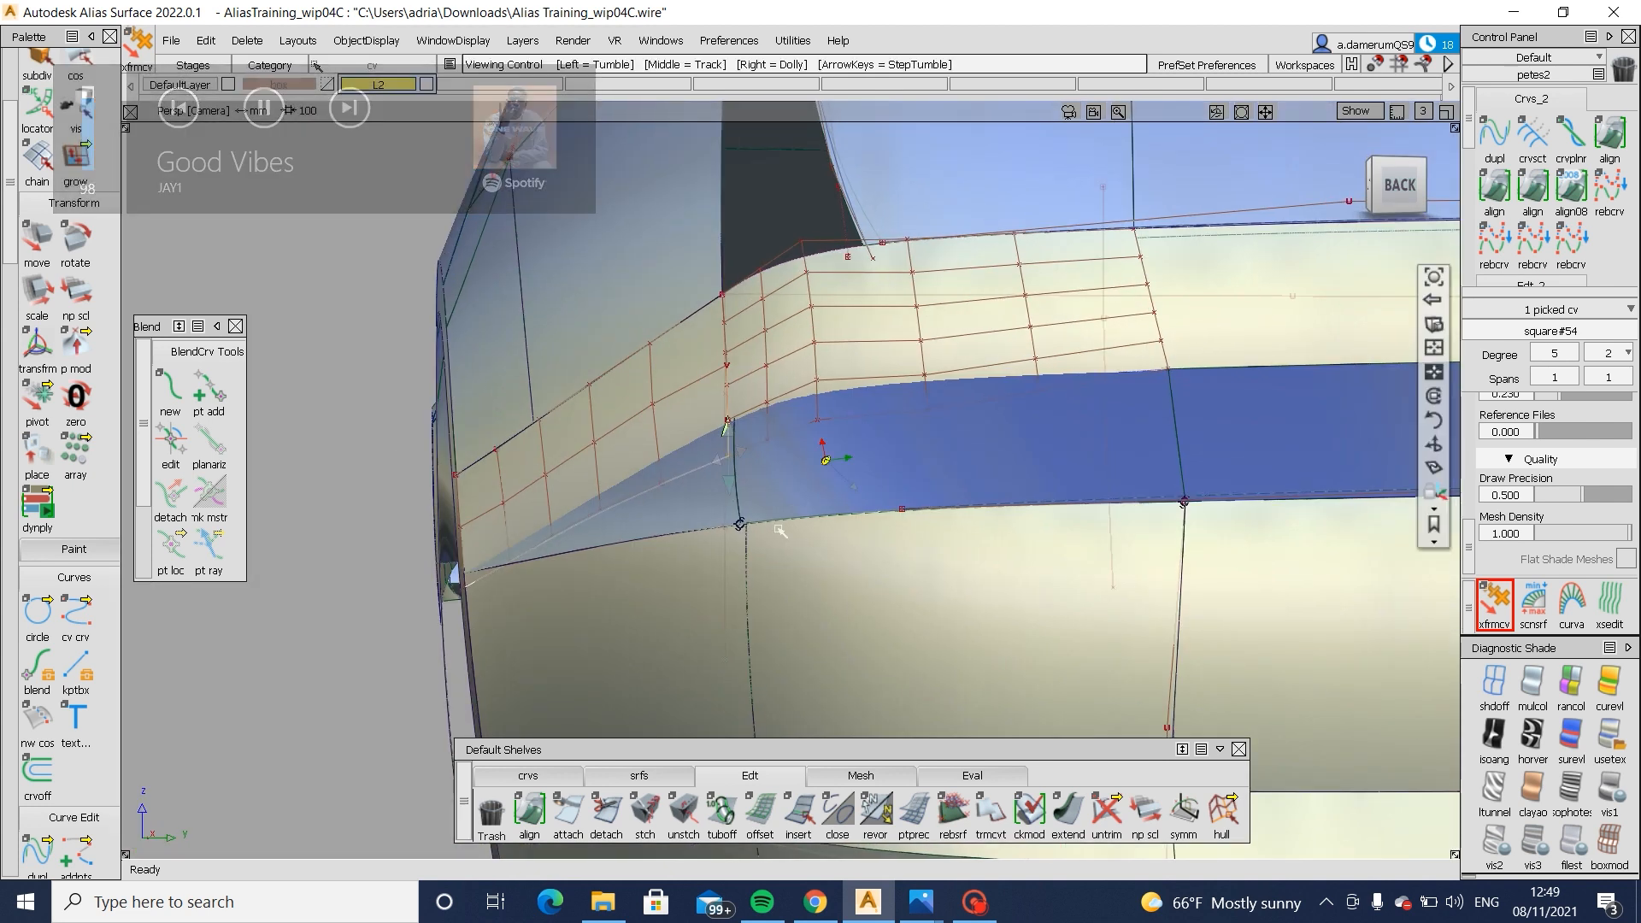
pyautogui.moveTo(773, 530)
pyautogui.keyDown('alt'); pyautogui.keyDown('shift'); pyautogui.mouseDown()
pyautogui.moveTo(1064, 565)
pyautogui.moveTo(957, 572)
pyautogui.moveTo(1096, 556)
pyautogui.moveTo(1014, 597)
pyautogui.moveTo(983, 410)
pyautogui.mouseUp(); pyautogui.keyUp('shift'); pyautogui.keyUp('alt')
pyautogui.keyDown('ctrl'); pyautogui.keyDown('shift'); pyautogui.moveTo(960, 338); pyautogui.dragTo(904, 421); pyautogui.keyUp('shift'); pyautogui.keyUp('ctrl')
pyautogui.moveTo(391, 285); pyautogui.dragTo(1299, 691)
pyautogui.keyDown('alt'); pyautogui.keyDown('shift'); pyautogui.moveTo(1142, 639); pyautogui.dragTo(743, 280); pyautogui.keyUp('shift'); pyautogui.keyUp('alt')
pyautogui.click(659, 287)
# - Pick the side surface's lower rear corner CV and activate the Move tool for it
pyautogui.keyDown('ctrl'); pyautogui.keyDown('shift'); pyautogui.moveTo(761, 341); pyautogui.dragTo(864, 419, button='right'); pyautogui.keyUp('shift'); pyautogui.keyUp('ctrl')
pyautogui.keyDown('alt'); pyautogui.keyDown('shift'); pyautogui.moveTo(906, 461); pyautogui.dragTo(808, 412); pyautogui.keyUp('shift'); pyautogui.keyUp('alt')
pyautogui.click(746, 359)
pyautogui.keyDown('alt'); pyautogui.keyDown('shift'); pyautogui.moveTo(823, 441); pyautogui.dragTo(875, 438, button='right'); pyautogui.keyUp('shift'); pyautogui.keyUp('alt')
pyautogui.keyDown('ctrl'); pyautogui.keyDown('shift'); pyautogui.moveTo(875, 437); pyautogui.dragTo(893, 458, button='middle'); pyautogui.keyUp('shift'); pyautogui.keyUp('ctrl')
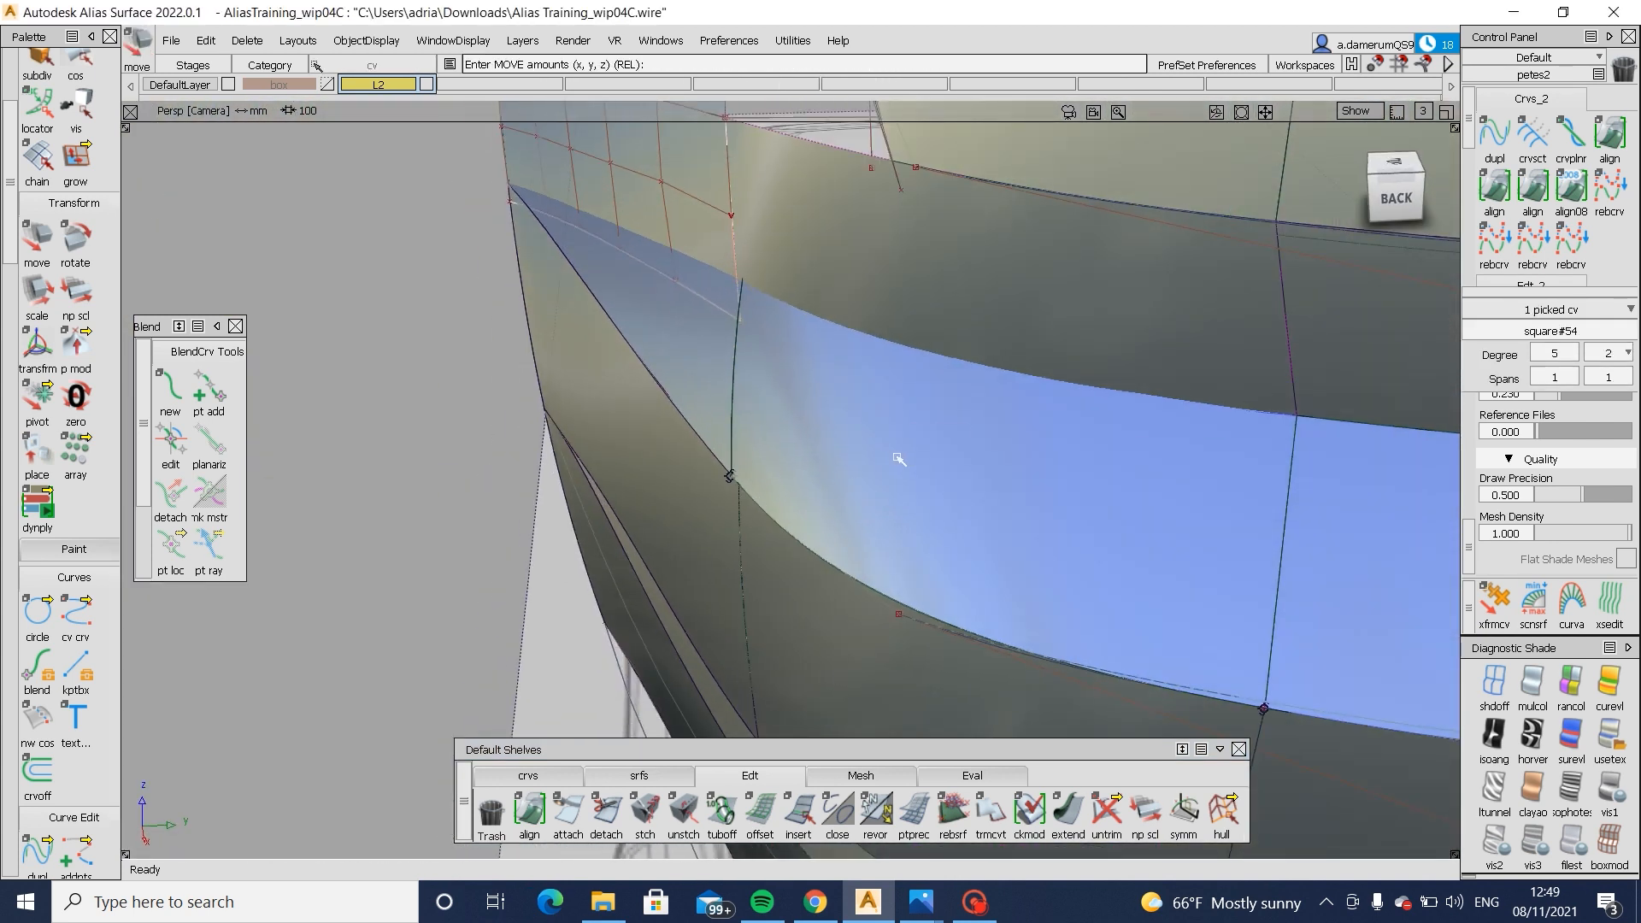
# - Show the corner blend surface's CVs again and switch to the orthographic back view
pyautogui.click(1166, 207)
pyautogui.click(1063, 293)
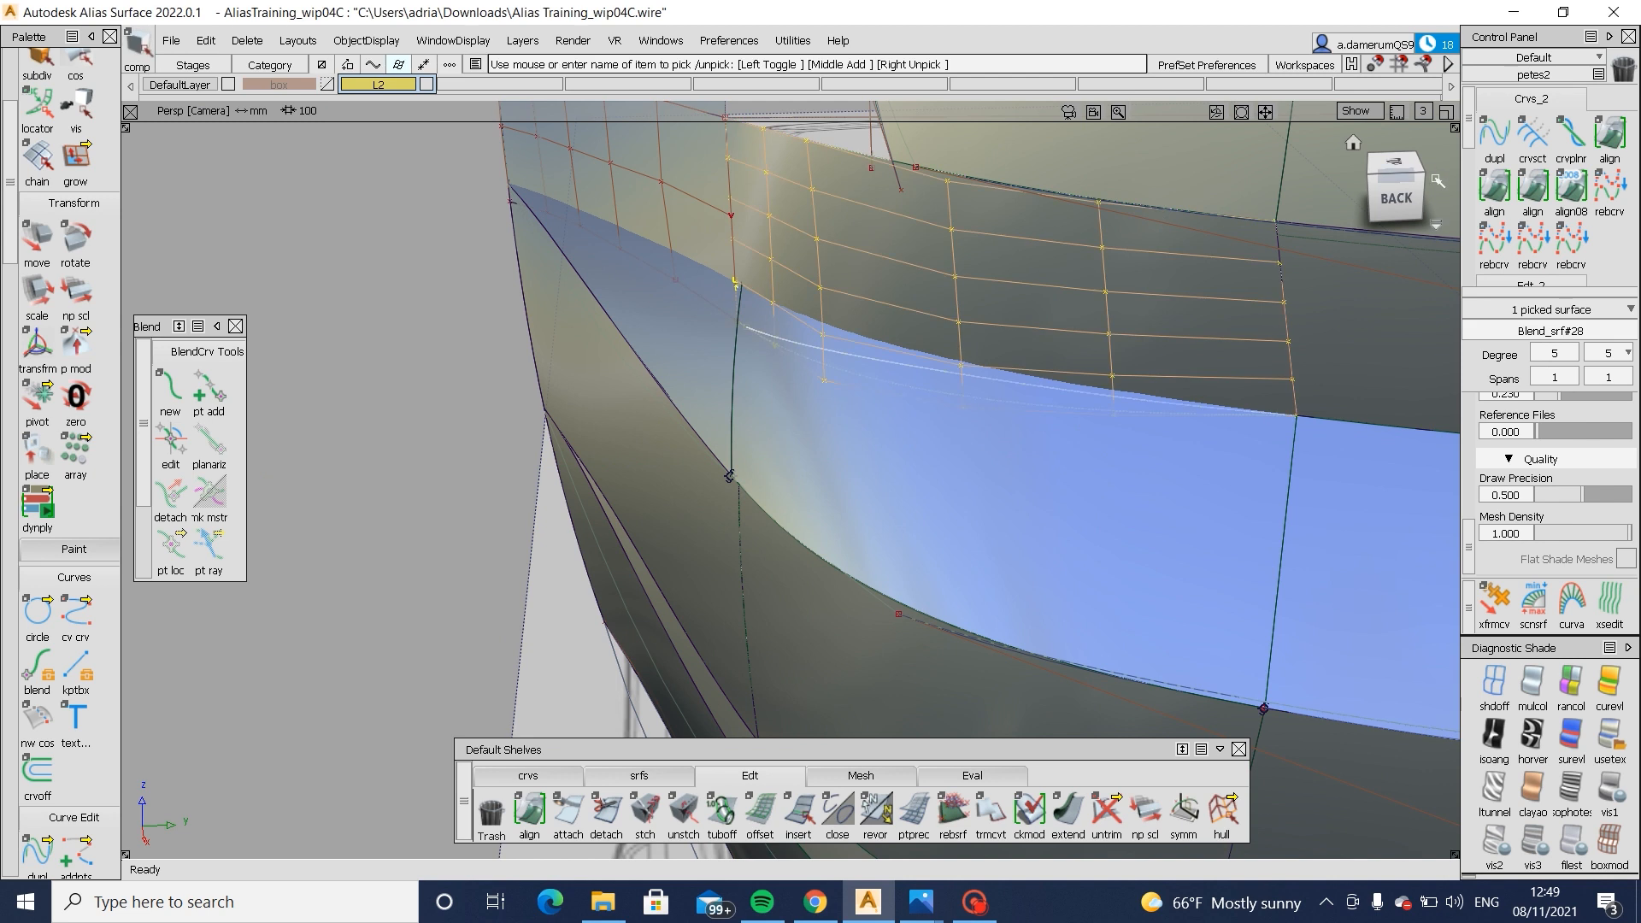
pyautogui.click(1391, 198)
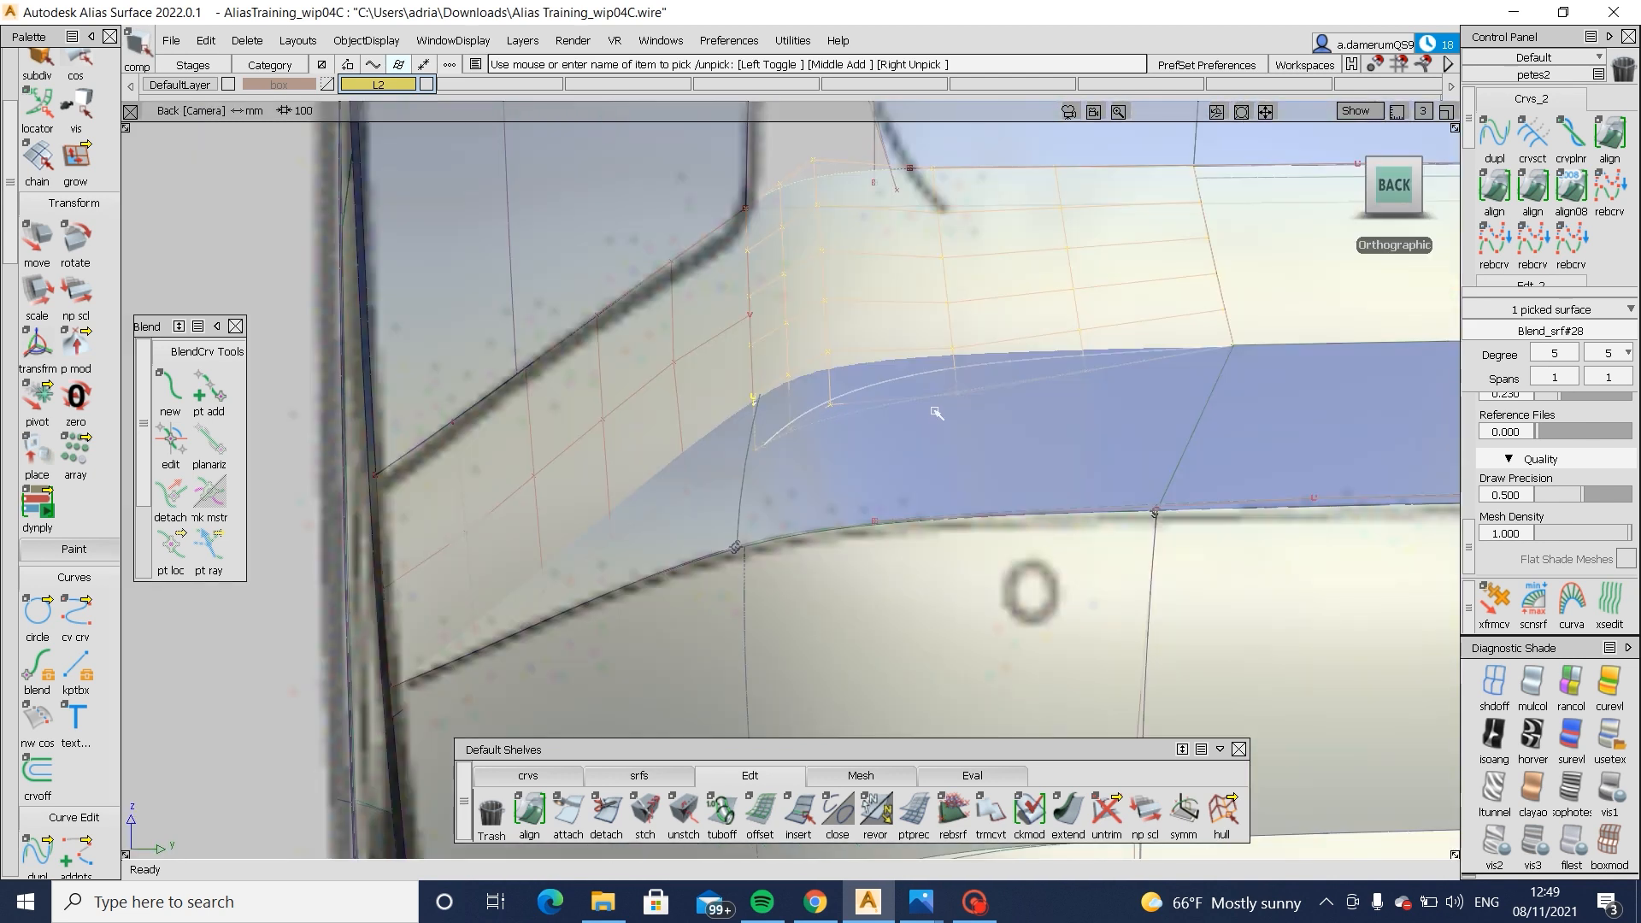
pyautogui.click(825, 477)
# - Try moving the side surface's lower rear corner CV in the back view, undoing the move
pyautogui.keyDown('ctrl'); pyautogui.keyDown('shift'); pyautogui.moveTo(746, 462); pyautogui.dragTo(760, 454); pyautogui.keyUp('shift'); pyautogui.keyUp('ctrl')
pyautogui.click(758, 451)
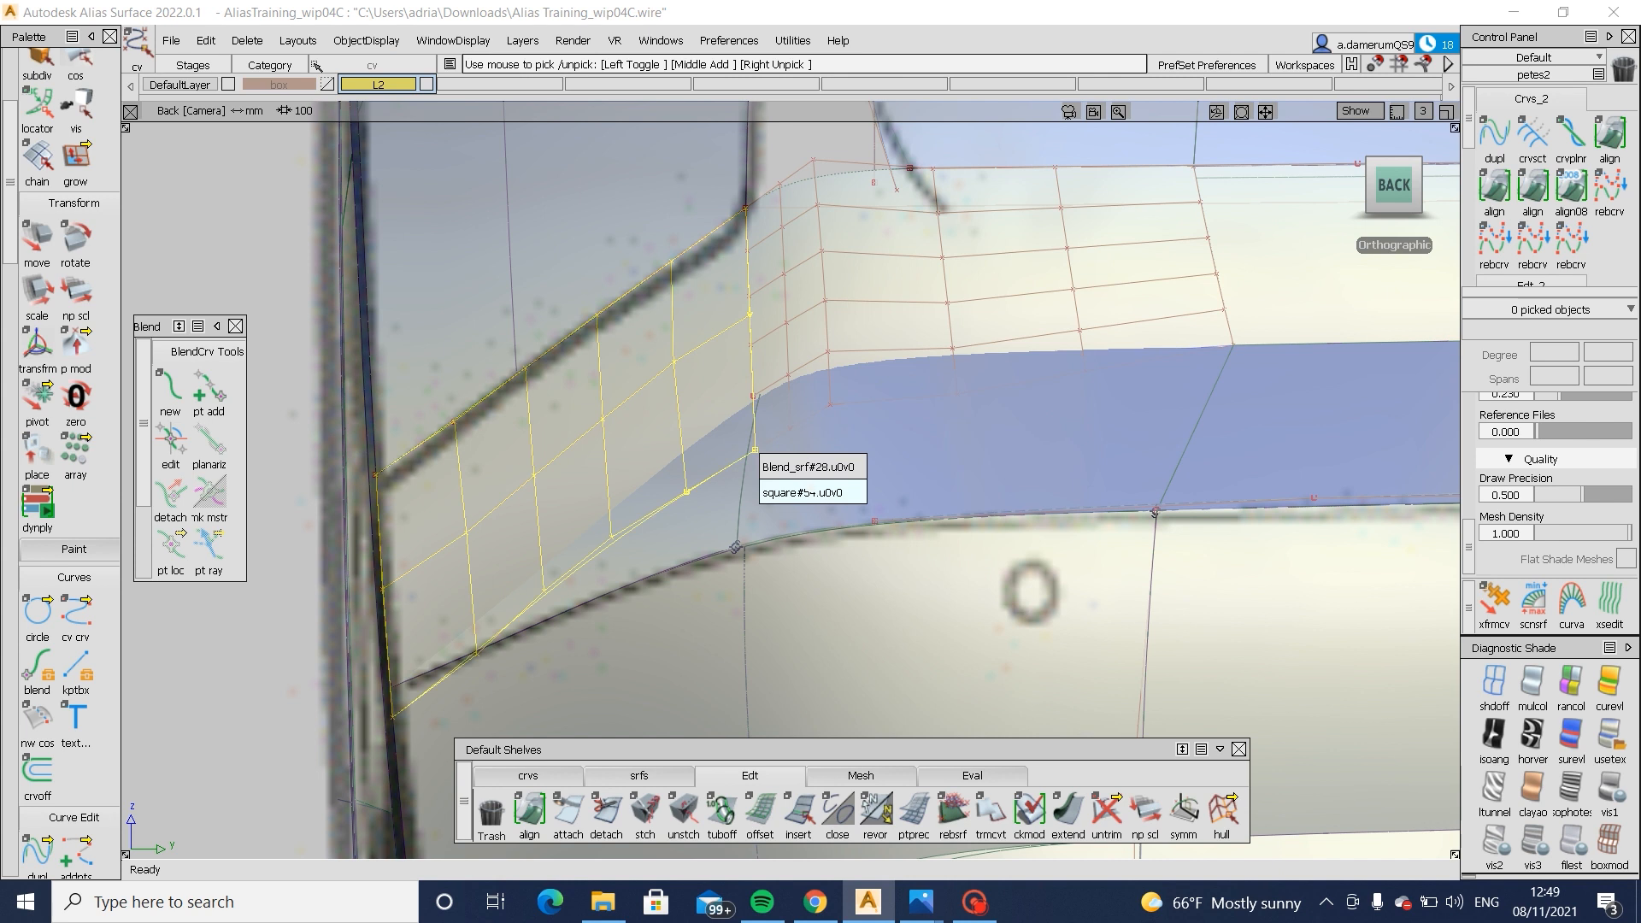
pyautogui.click(816, 492)
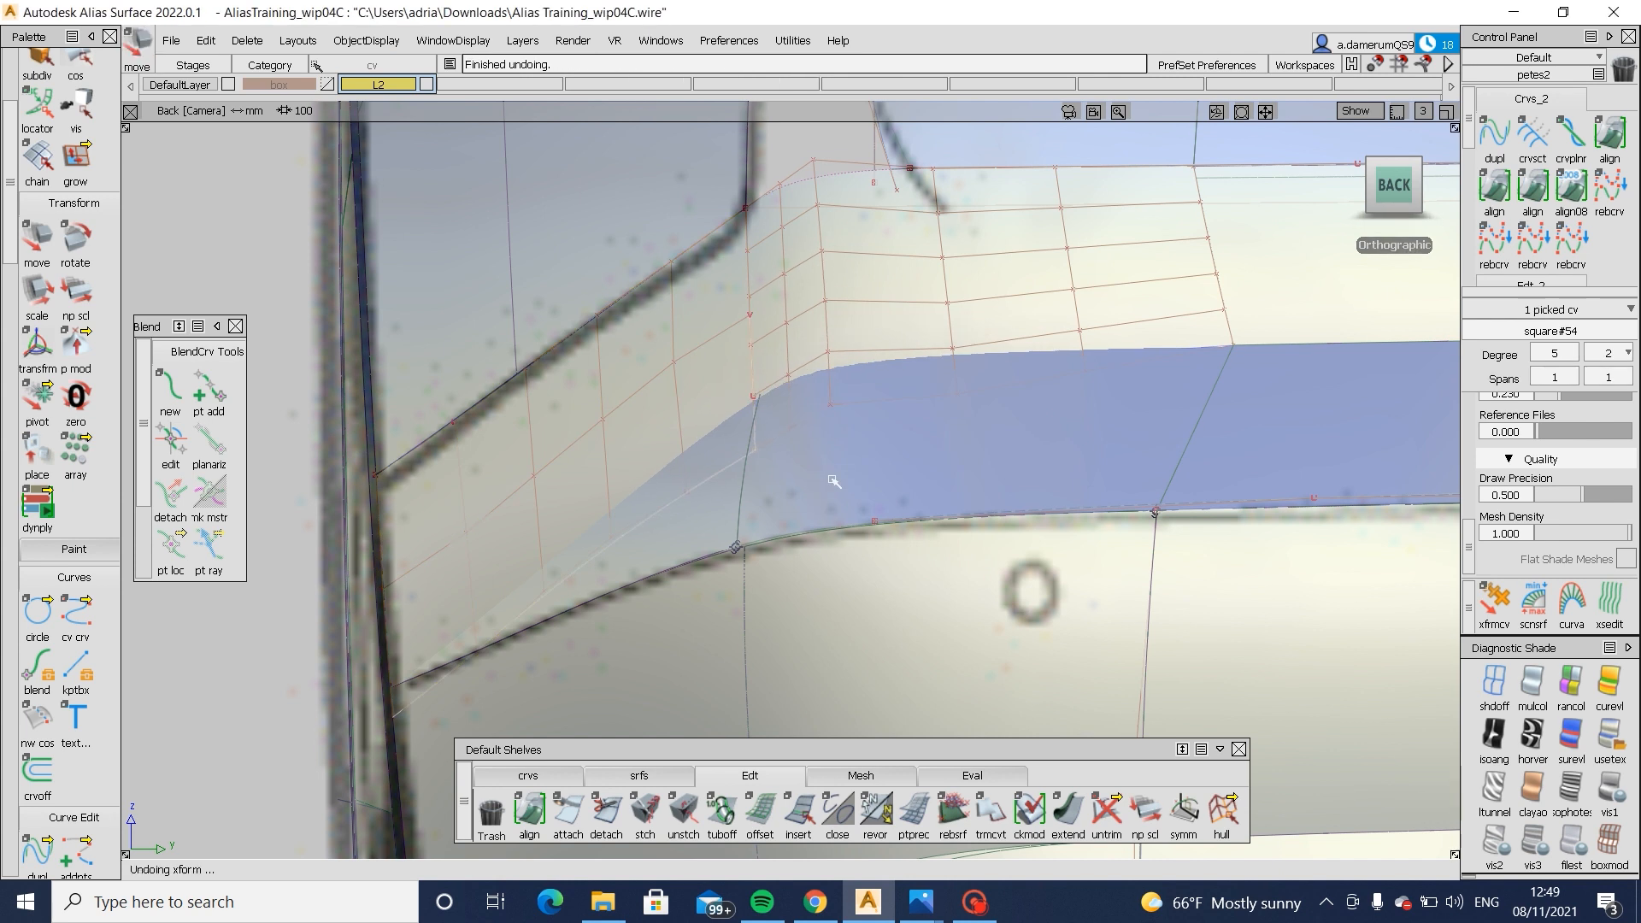
# - Pick the middle CV on the side surface's rear edge and adjust it with Move in the back view
pyautogui.keyDown('ctrl'); pyautogui.keyDown('shift'); pyautogui.moveTo(839, 443); pyautogui.dragTo(839, 443); pyautogui.keyUp('shift'); pyautogui.keyUp('ctrl')
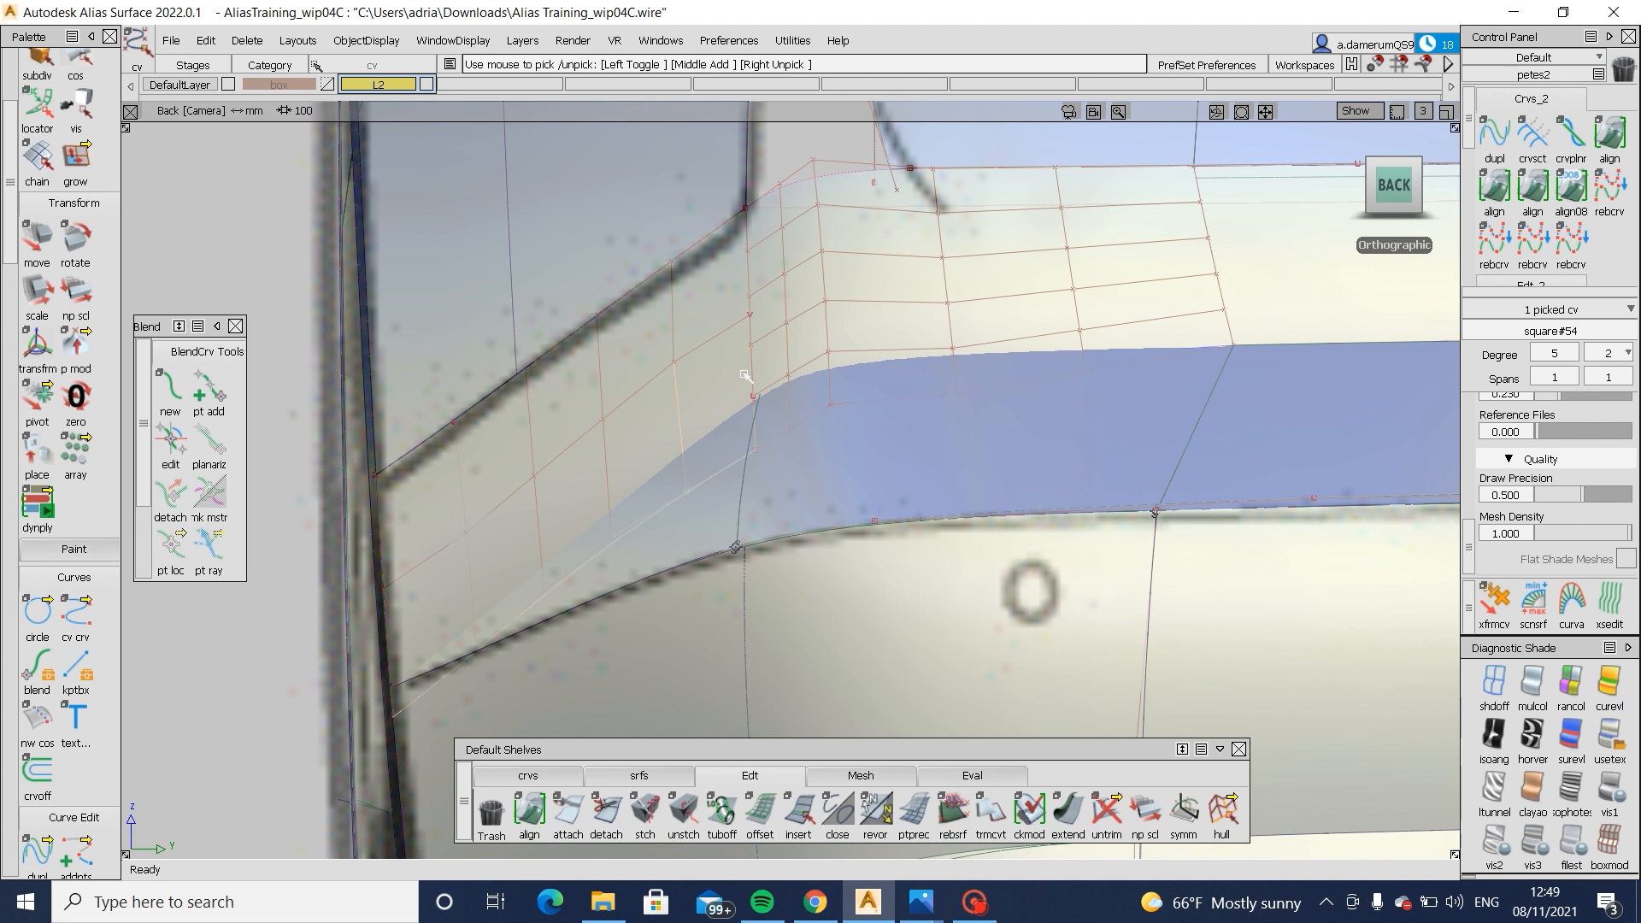
pyautogui.click(755, 334)
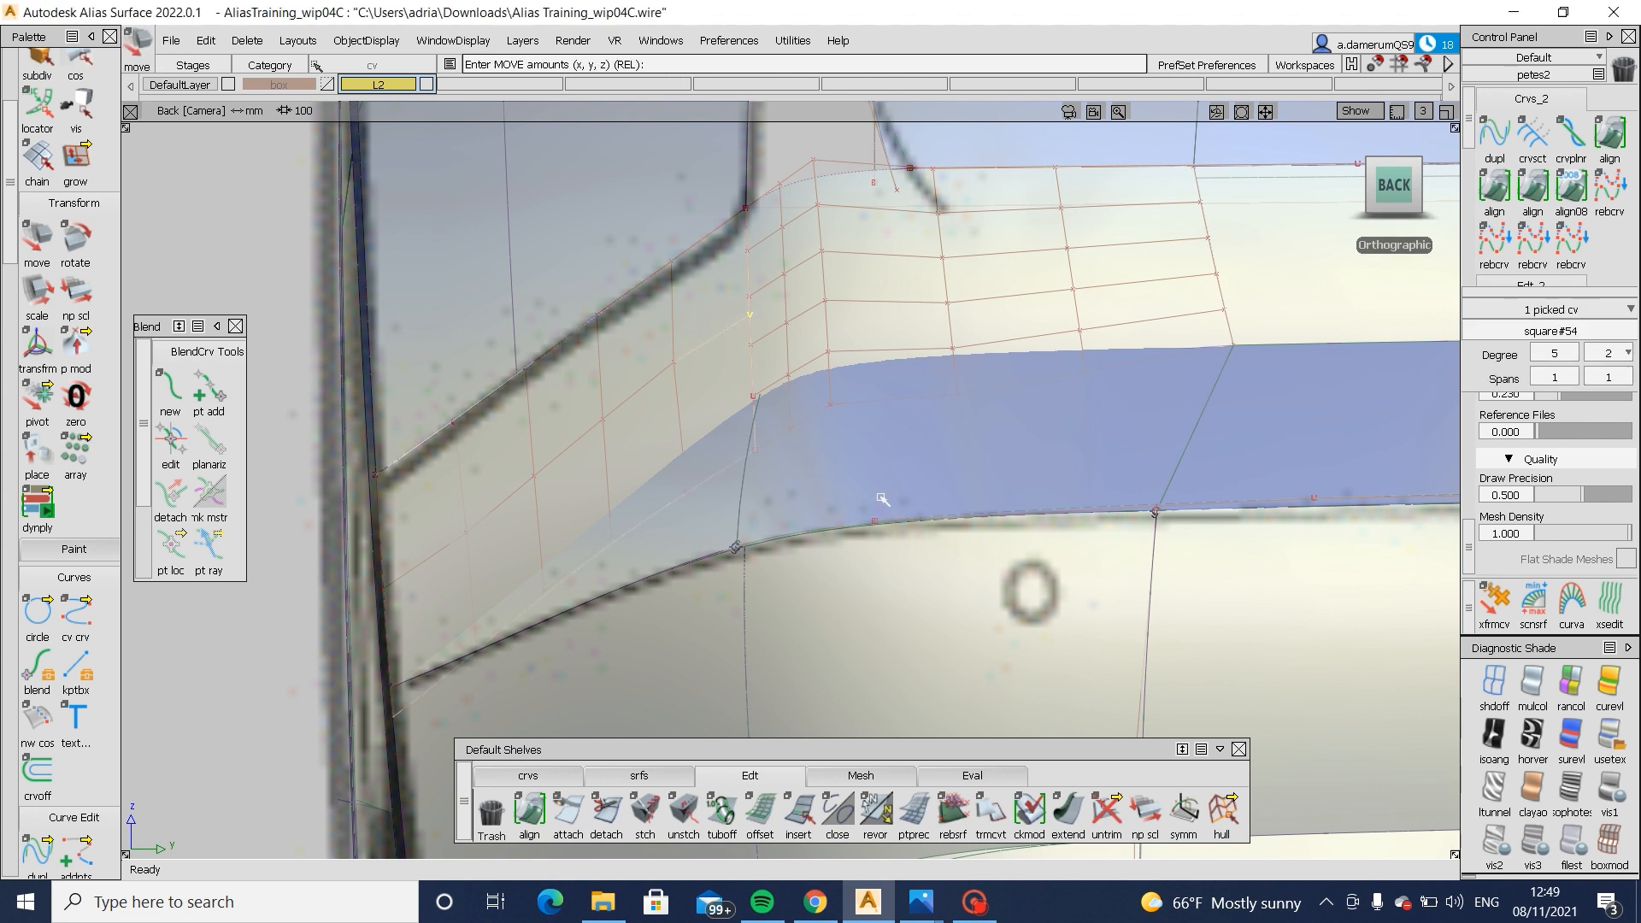
pyautogui.moveTo(878, 500)
pyautogui.keyDown('alt'); pyautogui.keyDown('shift'); pyautogui.mouseDown()
pyautogui.moveTo(855, 513)
pyautogui.moveTo(959, 650)
pyautogui.moveTo(833, 483)
pyautogui.moveTo(827, 520)
pyautogui.moveTo(622, 420)
pyautogui.moveTo(676, 453)
pyautogui.mouseUp(); pyautogui.keyUp('shift'); pyautogui.keyUp('alt')
pyautogui.moveTo(675, 453); pyautogui.dragTo(978, 575)
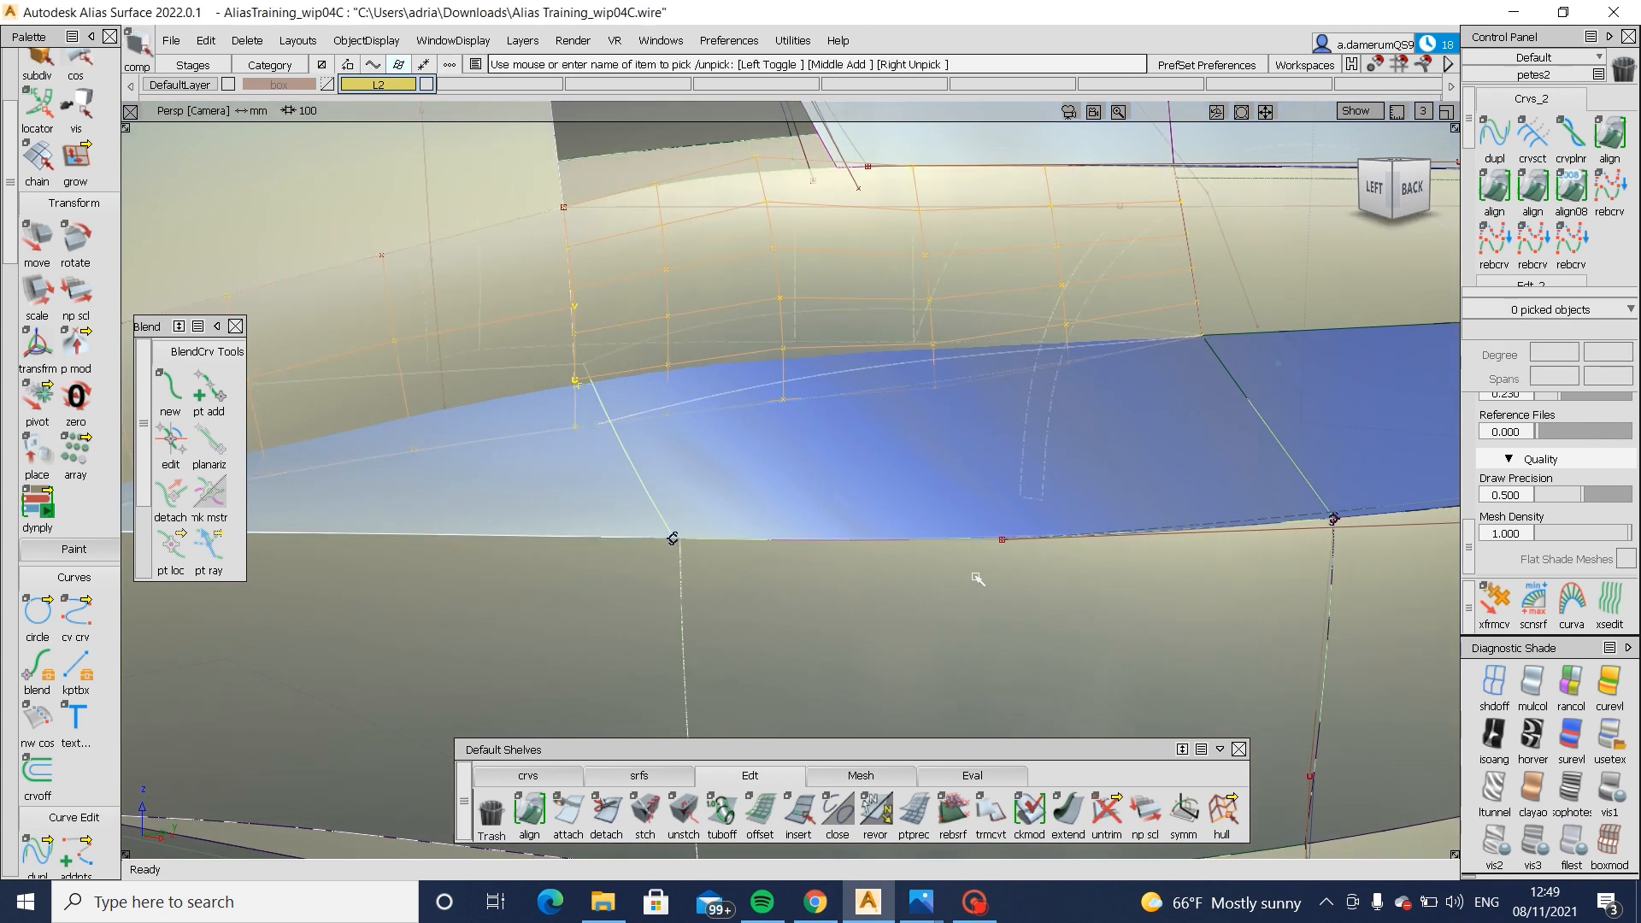
# - Hide the rear-corner surfaces' CVs and examine the highlights across the shelf and side seams from the side and rear
pyautogui.keyDown('ctrl'); pyautogui.keyDown('shift'); pyautogui.moveTo(978, 575); pyautogui.dragTo(932, 478, button='right'); pyautogui.keyUp('shift'); pyautogui.keyUp('ctrl')
pyautogui.keyDown('alt'); pyautogui.keyDown('shift'); pyautogui.moveTo(890, 256); pyautogui.dragTo(865, 243); pyautogui.keyUp('shift'); pyautogui.keyUp('alt')
pyautogui.keyDown('ctrl'); pyautogui.keyDown('shift'); pyautogui.moveTo(865, 244); pyautogui.dragTo(801, 298); pyautogui.keyUp('shift'); pyautogui.keyUp('ctrl')
pyautogui.keyDown('alt'); pyautogui.keyDown('shift'); pyautogui.moveTo(507, 367); pyautogui.dragTo(445, 385, button='right'); pyautogui.keyUp('shift'); pyautogui.keyUp('alt')
pyautogui.keyDown('alt'); pyautogui.keyDown('shift'); pyautogui.moveTo(444, 385); pyautogui.dragTo(546, 410); pyautogui.keyUp('shift'); pyautogui.keyUp('alt')
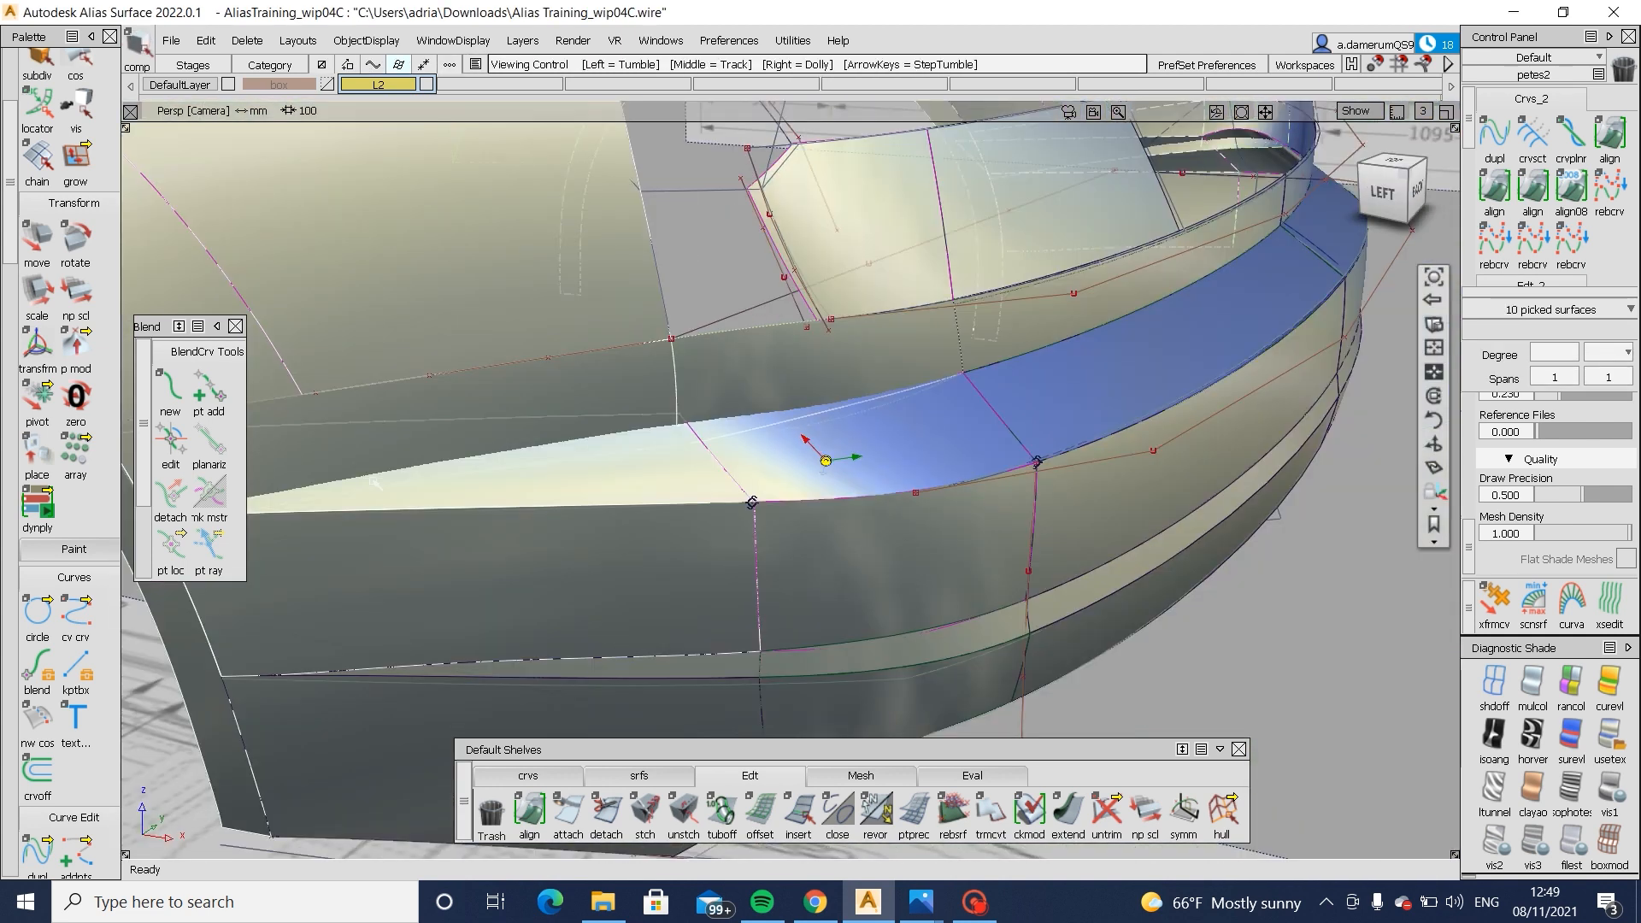
pyautogui.keyDown('alt'); pyautogui.keyDown('shift'); pyautogui.moveTo(598, 512); pyautogui.dragTo(675, 521); pyautogui.keyUp('shift'); pyautogui.keyUp('alt')
pyautogui.keyDown('alt'); pyautogui.keyDown('shift'); pyautogui.moveTo(675, 521); pyautogui.dragTo(726, 513, button='right'); pyautogui.keyUp('shift'); pyautogui.keyUp('alt')
pyautogui.keyDown('alt'); pyautogui.keyDown('shift'); pyautogui.moveTo(680, 538); pyautogui.dragTo(816, 529, button='middle'); pyautogui.keyUp('shift'); pyautogui.keyUp('alt')
pyautogui.keyDown('ctrl'); pyautogui.keyDown('shift'); pyautogui.moveTo(817, 530); pyautogui.dragTo(804, 341); pyautogui.keyUp('shift'); pyautogui.keyUp('ctrl')
pyautogui.keyDown('alt'); pyautogui.keyDown('shift'); pyautogui.moveTo(803, 342); pyautogui.dragTo(684, 359, button='right'); pyautogui.keyUp('shift'); pyautogui.keyUp('alt')
pyautogui.keyDown('alt'); pyautogui.keyDown('shift'); pyautogui.moveTo(1145, 491); pyautogui.dragTo(824, 519); pyautogui.keyUp('shift'); pyautogui.keyUp('alt')
pyautogui.keyDown('alt'); pyautogui.keyDown('shift'); pyautogui.moveTo(824, 519); pyautogui.dragTo(879, 513, button='right'); pyautogui.keyUp('shift'); pyautogui.keyUp('alt')
pyautogui.keyDown('alt'); pyautogui.keyDown('shift'); pyautogui.moveTo(879, 513); pyautogui.dragTo(607, 550); pyautogui.keyUp('shift'); pyautogui.keyUp('alt')
pyautogui.keyDown('alt'); pyautogui.keyDown('shift'); pyautogui.moveTo(607, 550); pyautogui.dragTo(623, 520, button='middle'); pyautogui.keyUp('shift'); pyautogui.keyUp('alt')
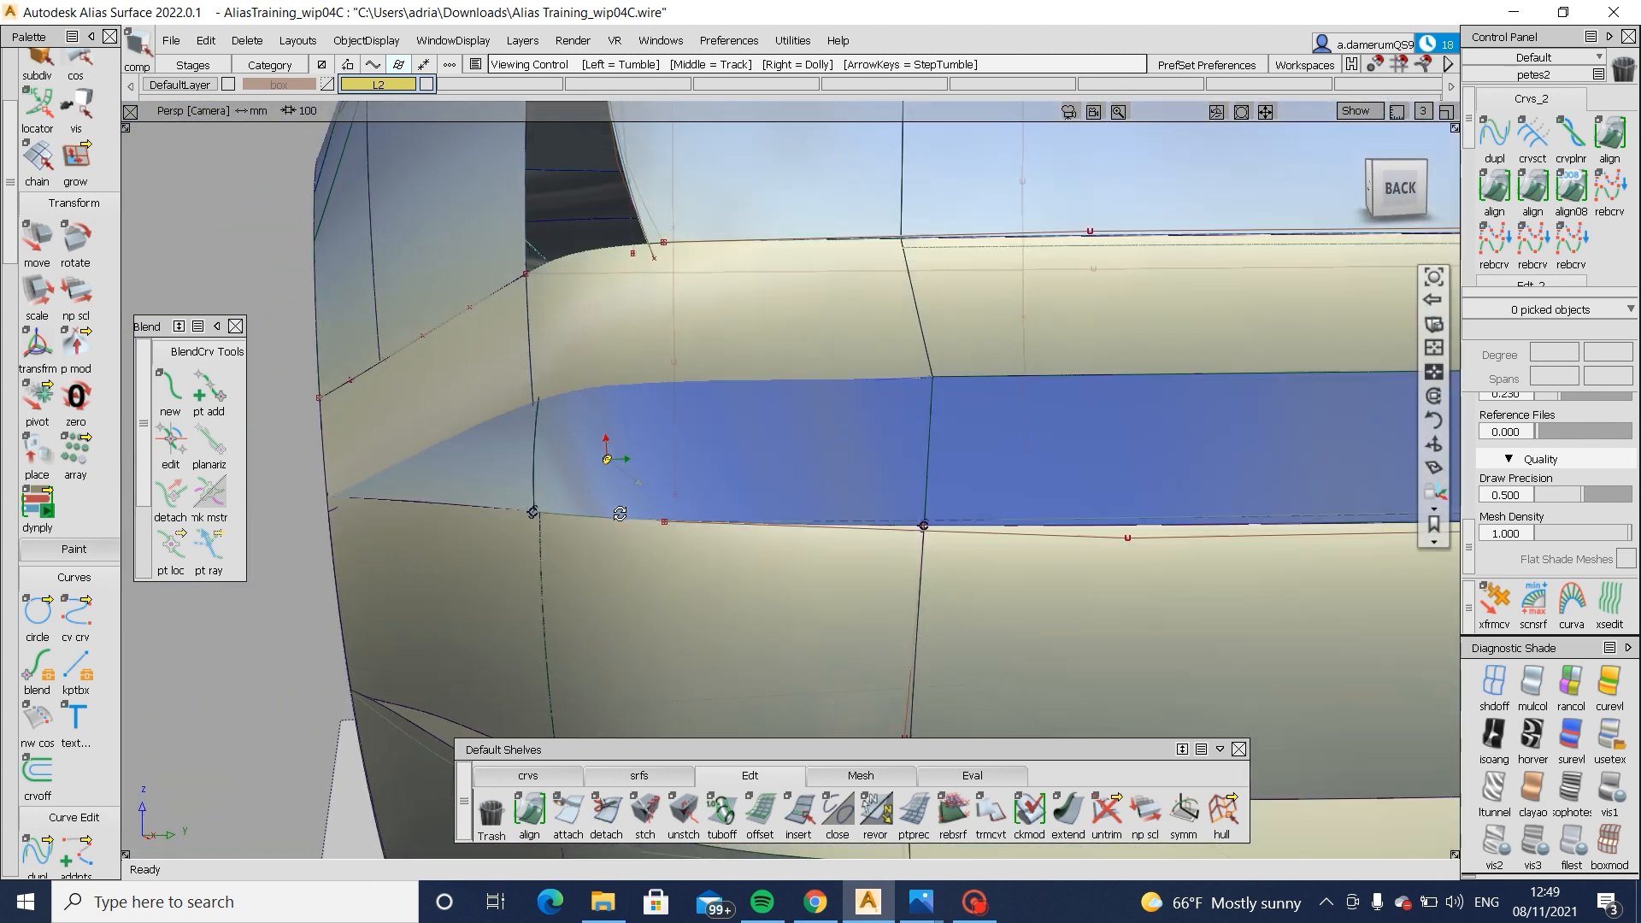
# - Show the side surface's CVs again, pick the five CVs of its lower row and adjust them with Move
pyautogui.moveTo(623, 521)
pyautogui.keyDown('alt'); pyautogui.keyDown('shift'); pyautogui.mouseDown()
pyautogui.moveTo(579, 429)
pyautogui.moveTo(535, 413)
pyautogui.mouseUp(); pyautogui.keyUp('shift'); pyautogui.keyUp('alt')
pyautogui.click(476, 377)
pyautogui.click(535, 417)
pyautogui.keyDown('ctrl'); pyautogui.keyDown('shift'); pyautogui.moveTo(534, 417); pyautogui.dragTo(452, 411); pyautogui.keyUp('shift'); pyautogui.keyUp('ctrl')
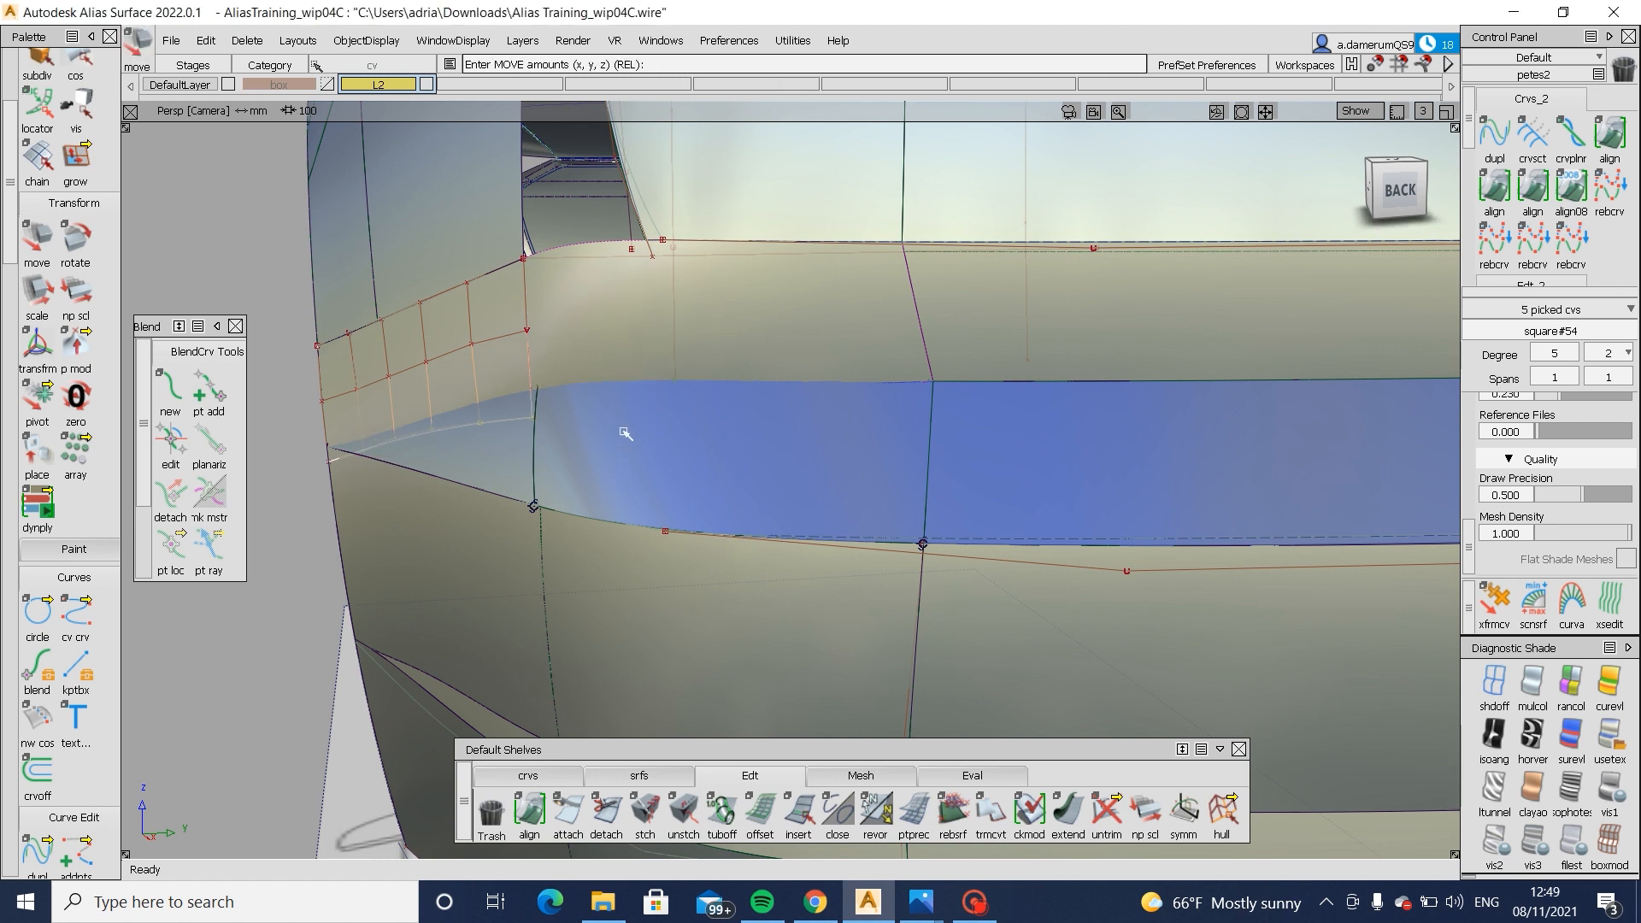
pyautogui.keyDown('alt'); pyautogui.keyDown('shift'); pyautogui.moveTo(624, 433); pyautogui.dragTo(770, 515); pyautogui.keyUp('shift'); pyautogui.keyUp('alt')
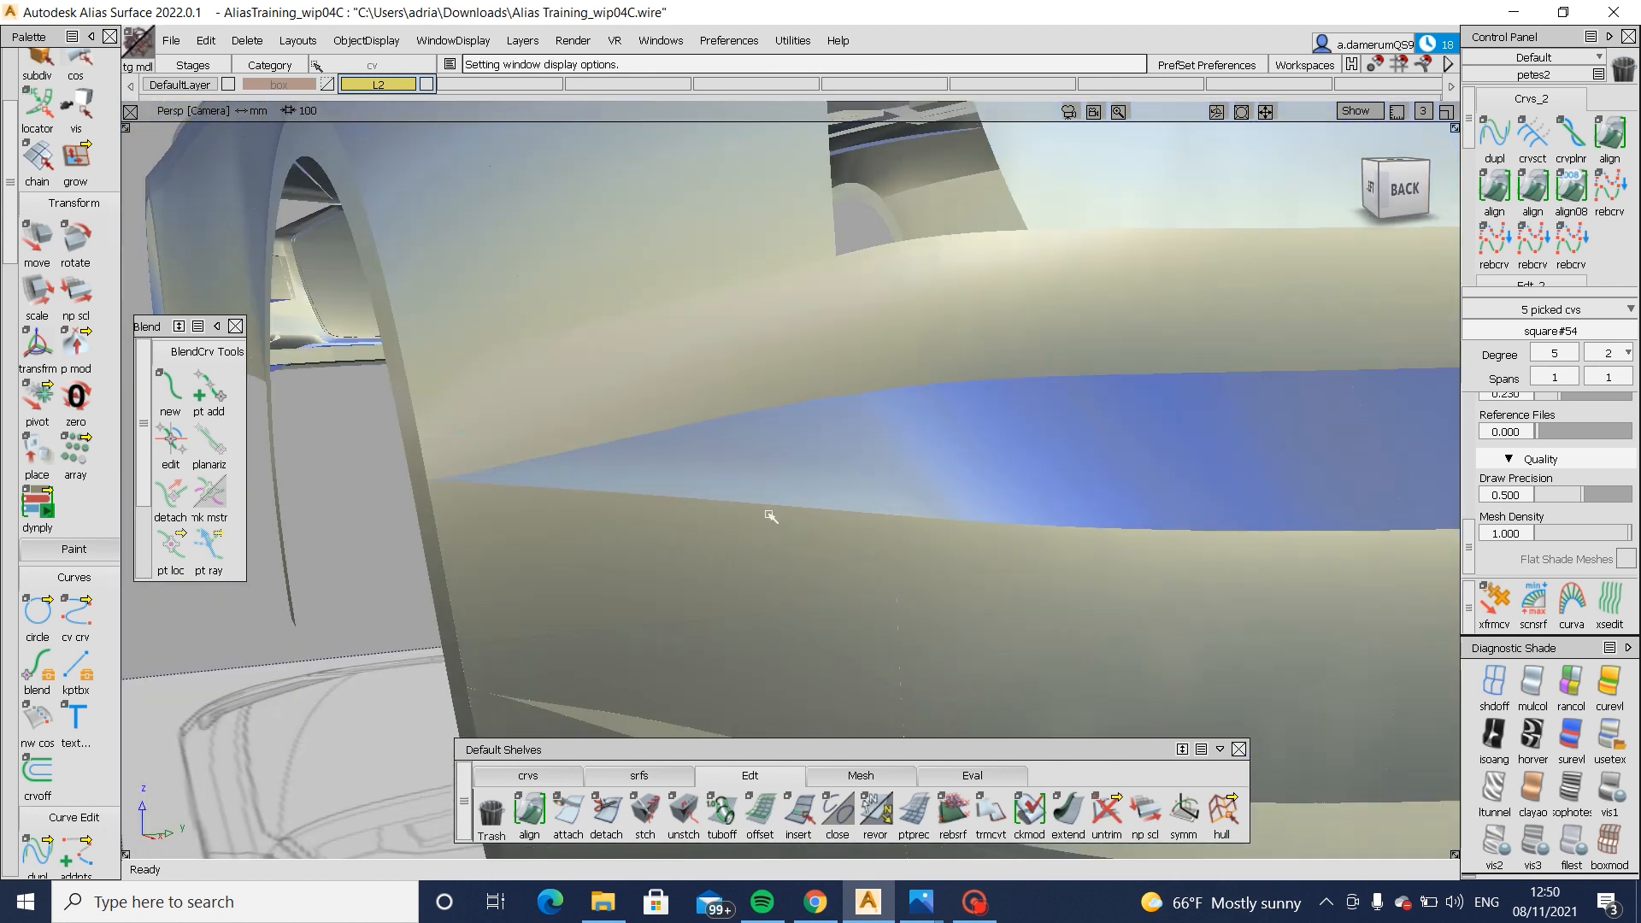
# - Pick two CVs at the side surface's lower rear corner and nudge them to refine the seam above the shelf
pyautogui.keyDown('ctrl'); pyautogui.keyDown('shift'); pyautogui.moveTo(770, 515); pyautogui.dragTo(810, 559, button='right'); pyautogui.keyUp('shift'); pyautogui.keyUp('ctrl')
pyautogui.keyDown('ctrl'); pyautogui.keyDown('shift'); pyautogui.moveTo(732, 422); pyautogui.dragTo(1184, 438); pyautogui.keyUp('shift'); pyautogui.keyUp('ctrl')
pyautogui.click(647, 466)
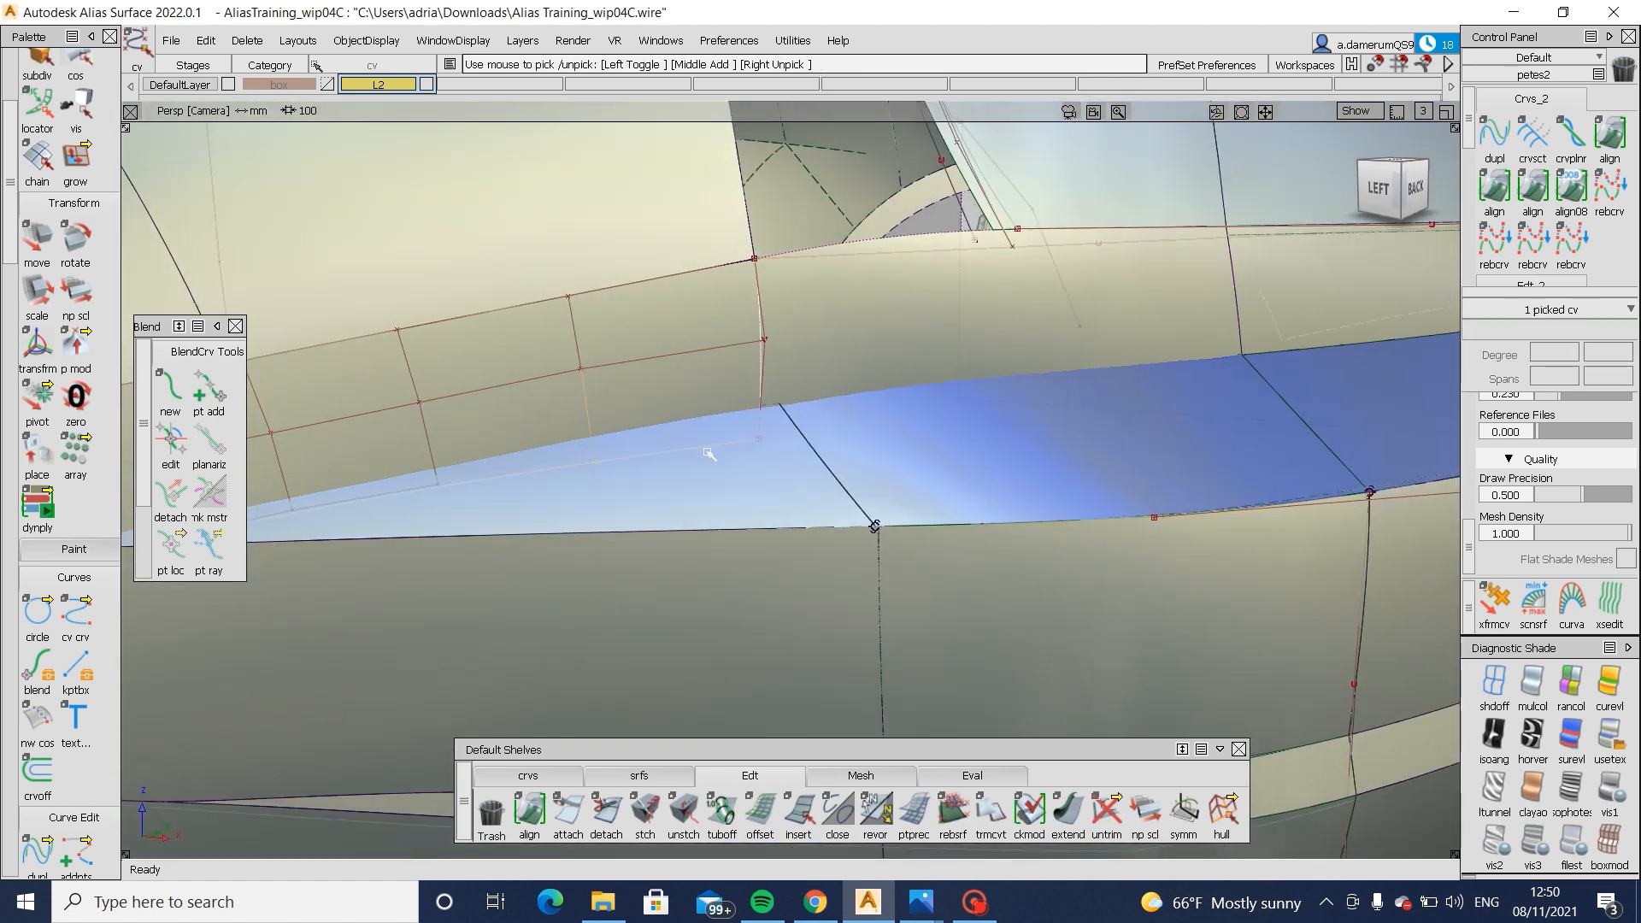
pyautogui.keyDown('ctrl'); pyautogui.keyDown('shift'); pyautogui.moveTo(761, 514); pyautogui.dragTo(756, 513, button='middle'); pyautogui.keyUp('shift'); pyautogui.keyUp('ctrl')
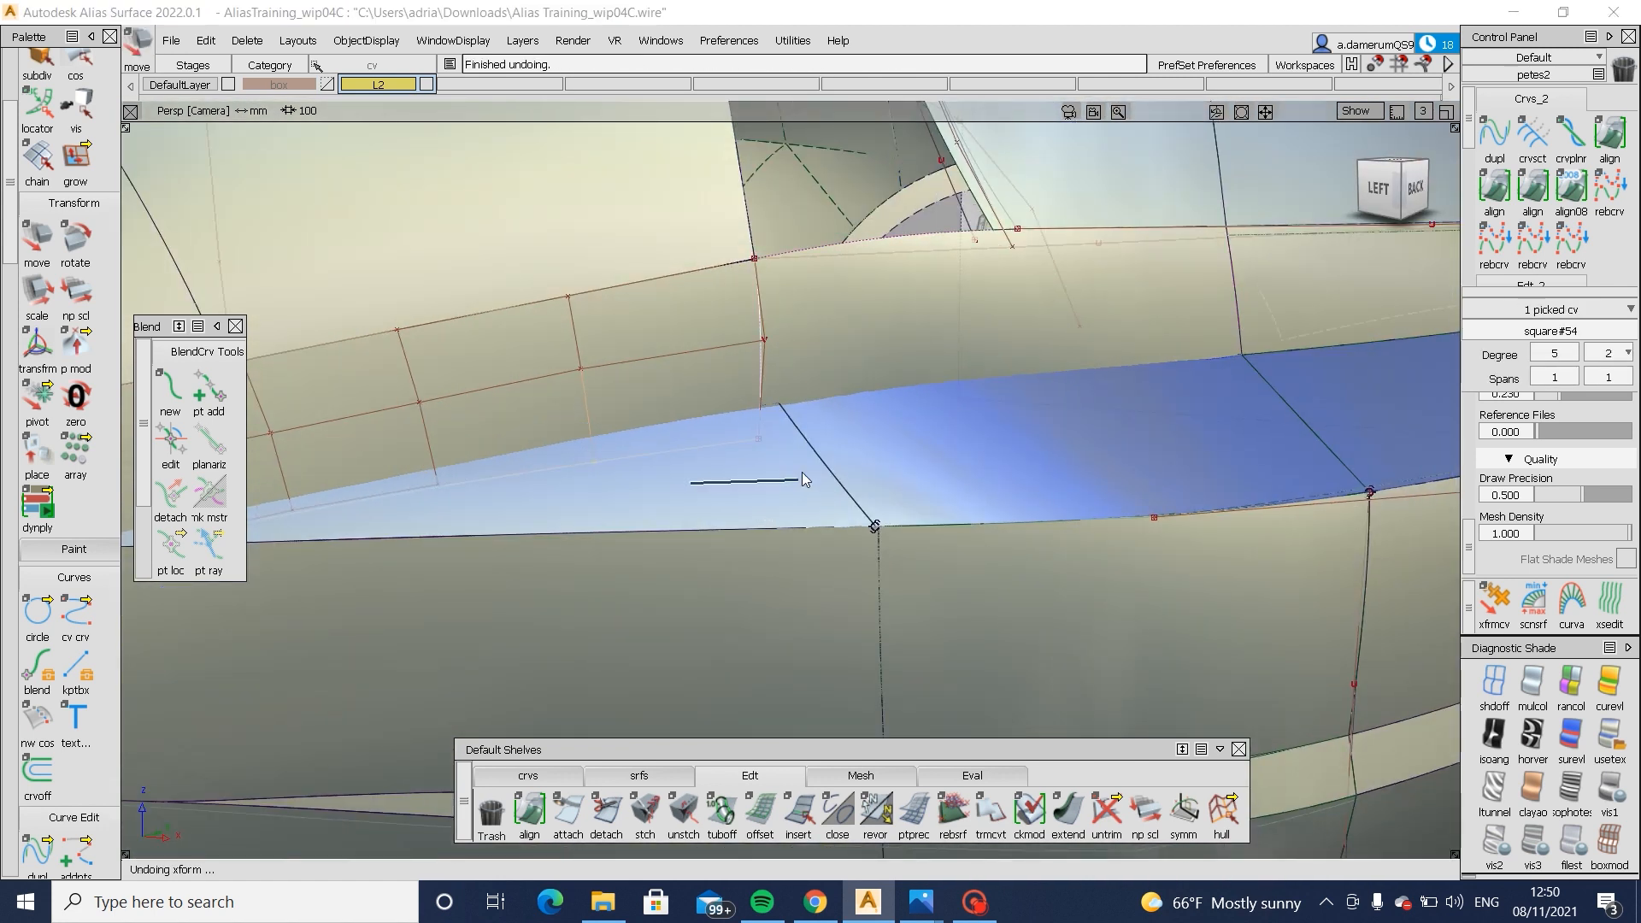
pyautogui.click(758, 439)
pyautogui.keyDown('ctrl'); pyautogui.keyDown('shift'); pyautogui.moveTo(802, 473); pyautogui.dragTo(779, 478); pyautogui.keyUp('shift'); pyautogui.keyUp('ctrl')
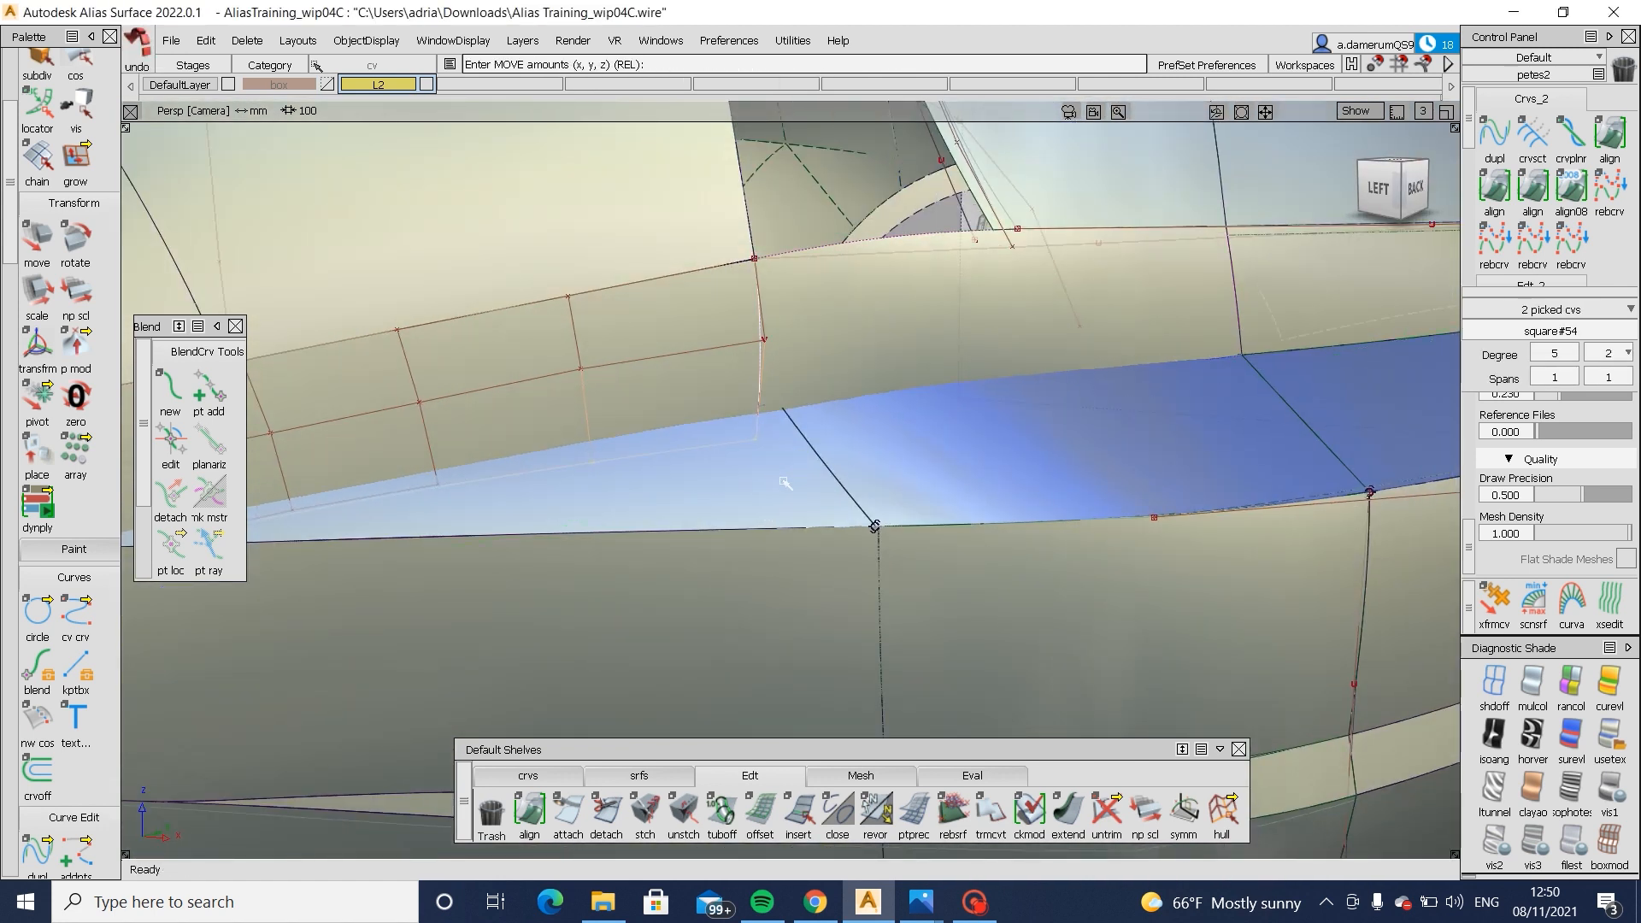
pyautogui.moveTo(784, 482); pyautogui.dragTo(784, 484, button='middle')
# - Deselect the side surface's CVs and examine the shelf and side seam from several angles
pyautogui.keyDown('alt'); pyautogui.keyDown('shift'); pyautogui.moveTo(787, 512); pyautogui.dragTo(1017, 528); pyautogui.keyUp('shift'); pyautogui.keyUp('alt')
pyautogui.keyDown('ctrl'); pyautogui.keyDown('shift'); pyautogui.moveTo(870, 517); pyautogui.dragTo(801, 475); pyautogui.keyUp('shift'); pyautogui.keyUp('ctrl')
pyautogui.click(756, 493)
pyautogui.keyDown('alt'); pyautogui.keyDown('shift'); pyautogui.moveTo(801, 478); pyautogui.dragTo(889, 466); pyautogui.keyUp('shift'); pyautogui.keyUp('alt')
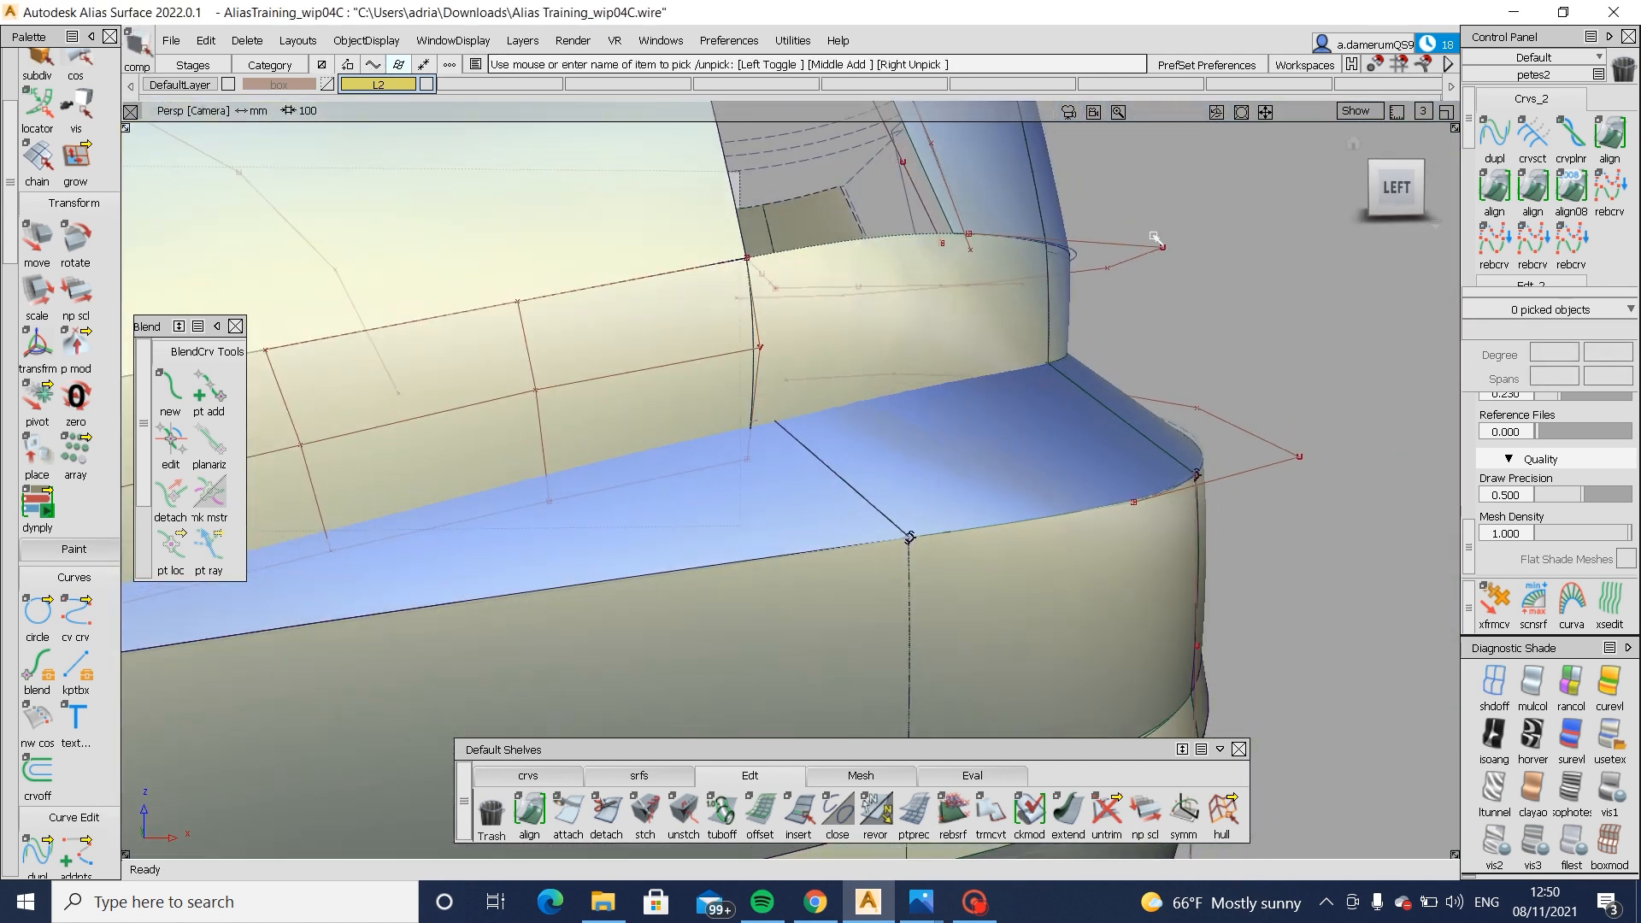
pyautogui.hotkey('ctrl', 'm')
pyautogui.keyDown('alt'); pyautogui.keyDown('shift'); pyautogui.moveTo(1287, 381); pyautogui.dragTo(829, 623); pyautogui.keyUp('shift'); pyautogui.keyUp('alt')
# - Reopen the G2 edge alignment of the corner shelf surface at its seam with the side shelf and accept it
pyautogui.doubleClick(1494, 193)
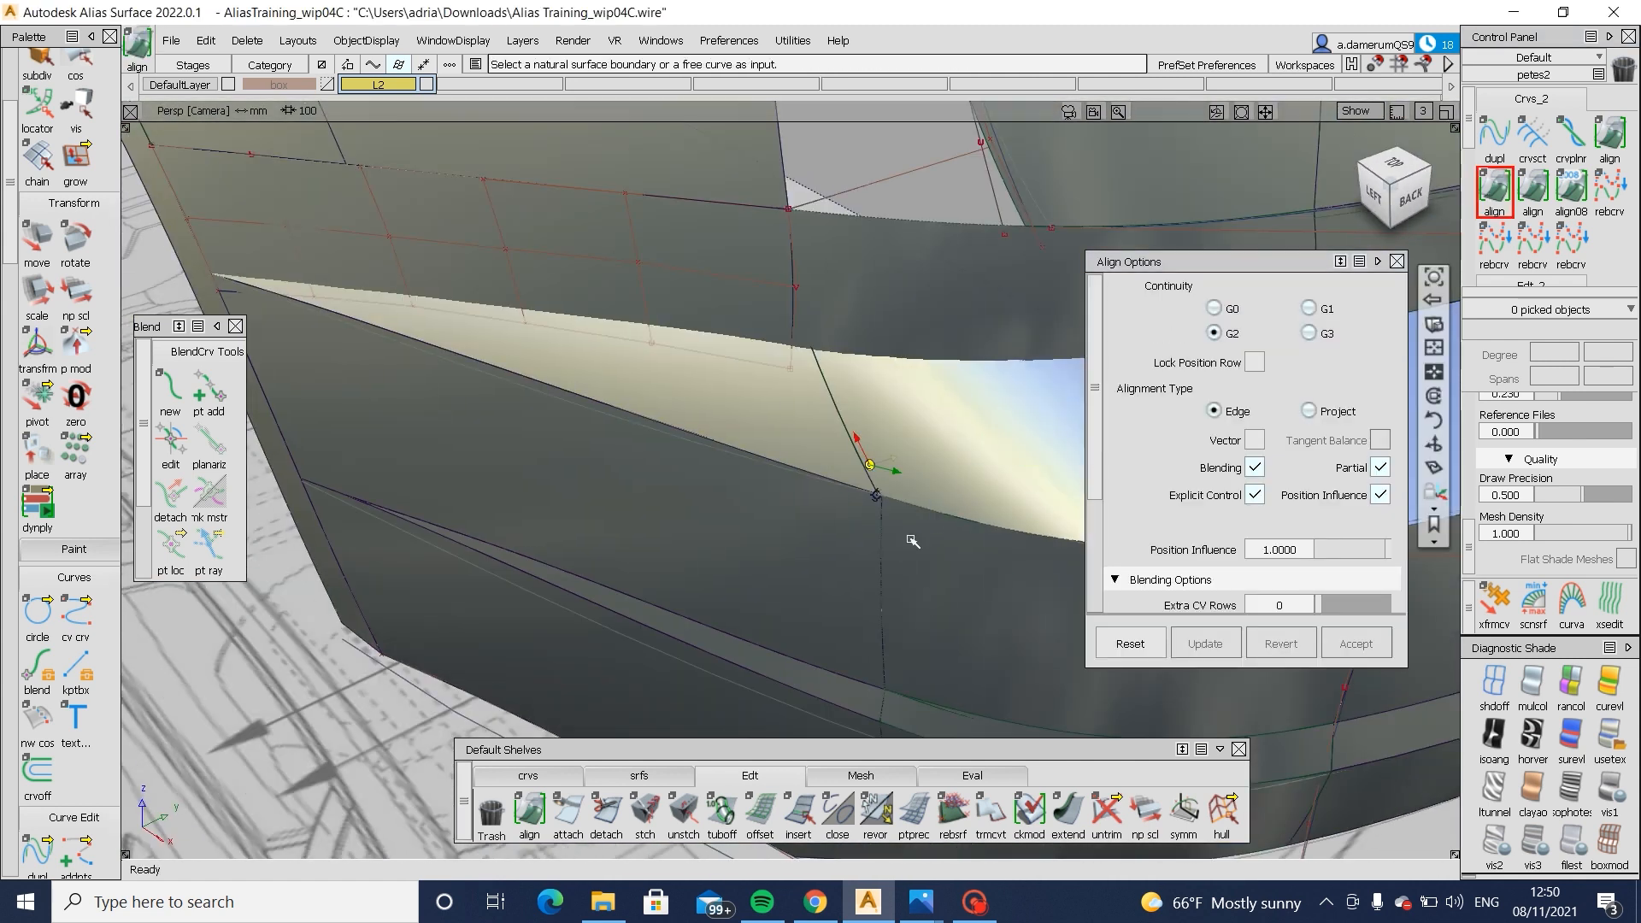
pyautogui.keyDown('alt'); pyautogui.keyDown('shift'); pyautogui.moveTo(908, 539); pyautogui.dragTo(831, 454, button='right'); pyautogui.keyUp('shift'); pyautogui.keyUp('alt')
pyautogui.click(827, 449)
pyautogui.keyDown('alt'); pyautogui.keyDown('shift'); pyautogui.moveTo(799, 535); pyautogui.dragTo(854, 535); pyautogui.keyUp('shift'); pyautogui.keyUp('alt')
pyautogui.scroll(-2, 1248, 513)
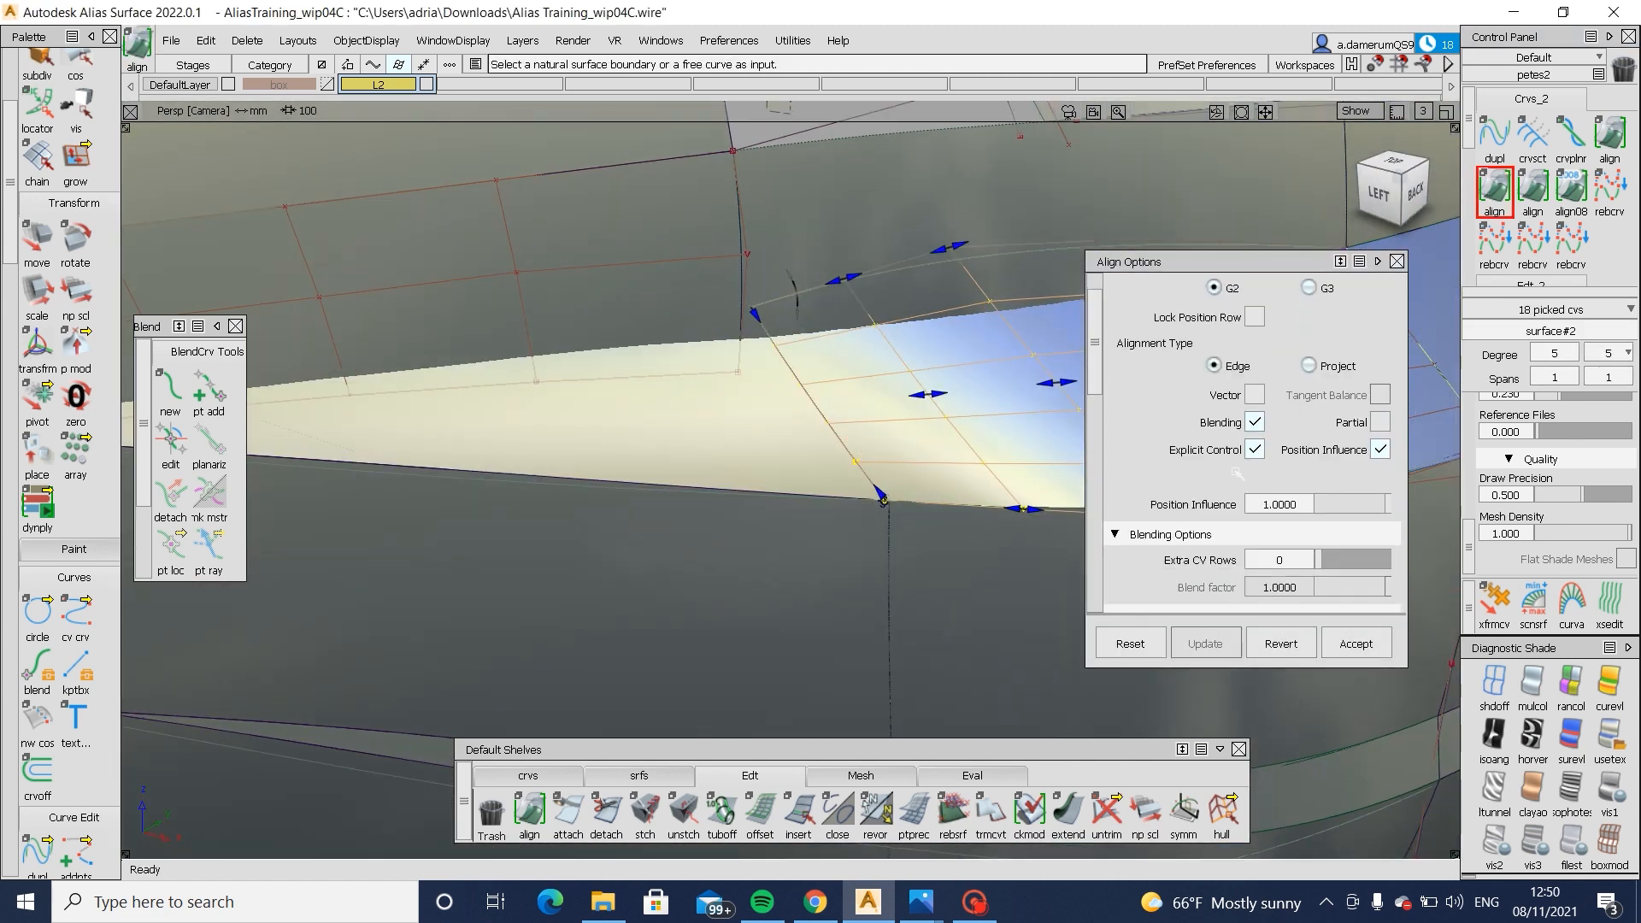
pyautogui.click(1354, 643)
# - Untrim the side shelf surface and pick the overlapping curve-on-surface cos2 at its rear seam
pyautogui.keyDown('alt'); pyautogui.keyDown('shift'); pyautogui.moveTo(965, 486); pyautogui.dragTo(948, 556); pyautogui.keyUp('shift'); pyautogui.keyUp('alt')
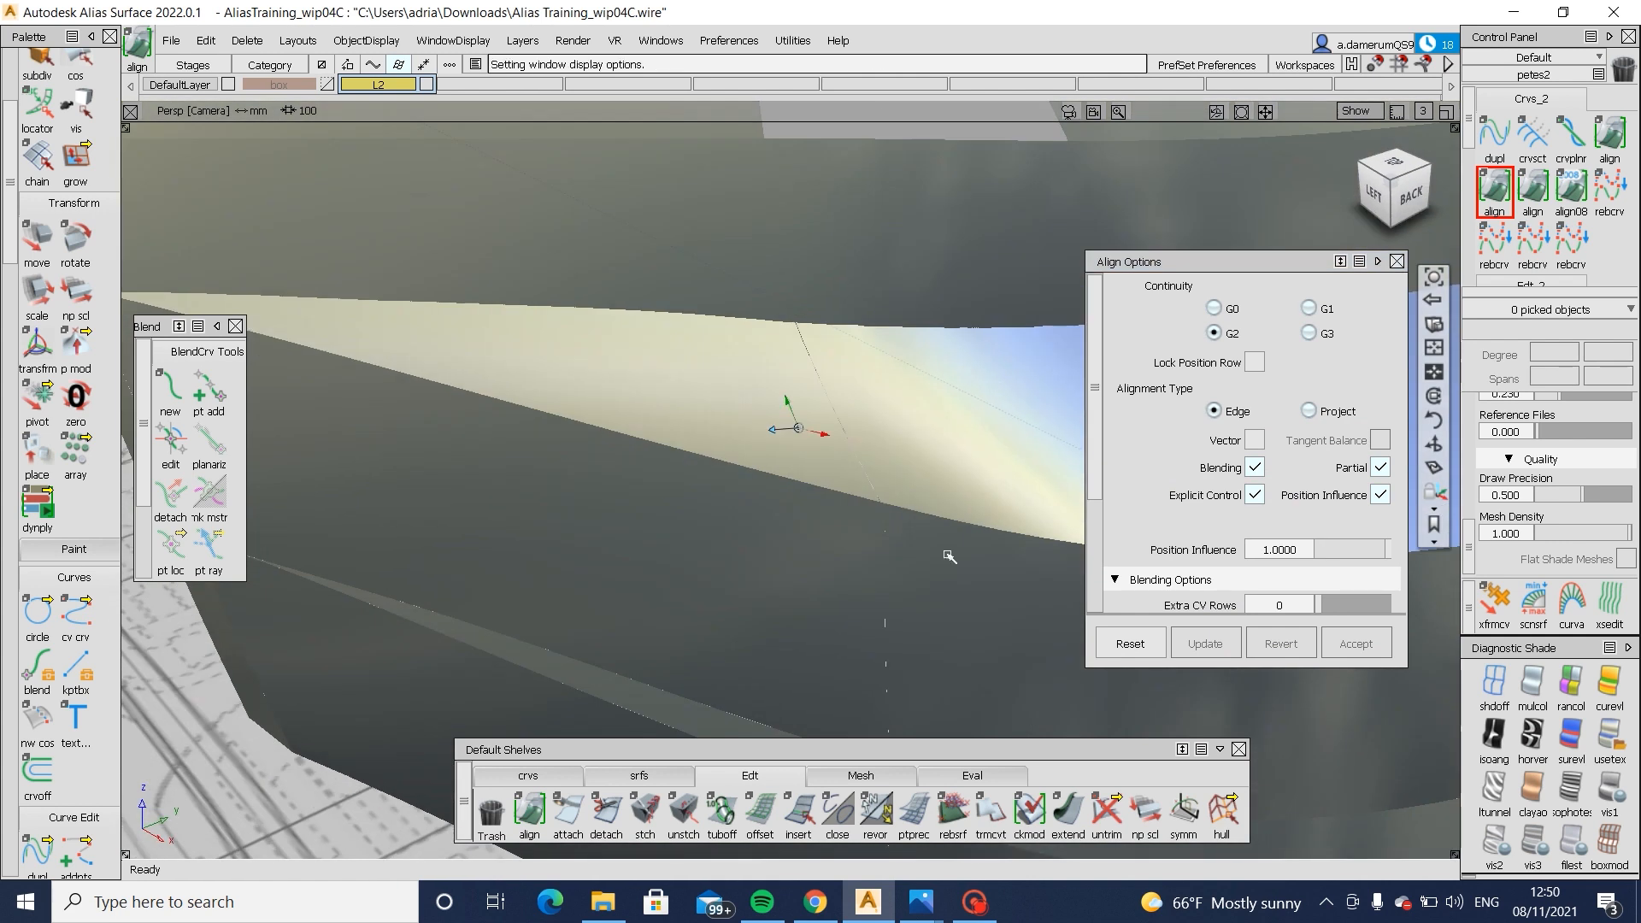
pyautogui.keyDown('alt'); pyautogui.keyDown('shift'); pyautogui.moveTo(949, 556); pyautogui.dragTo(886, 560, button='right'); pyautogui.keyUp('shift'); pyautogui.keyUp('alt')
pyautogui.keyDown('alt'); pyautogui.keyDown('shift'); pyautogui.moveTo(886, 561); pyautogui.dragTo(920, 601); pyautogui.keyUp('shift'); pyautogui.keyUp('alt')
pyautogui.keyDown('ctrl'); pyautogui.keyDown('shift'); pyautogui.moveTo(843, 542); pyautogui.dragTo(843, 648, button='right'); pyautogui.keyUp('shift'); pyautogui.keyUp('ctrl')
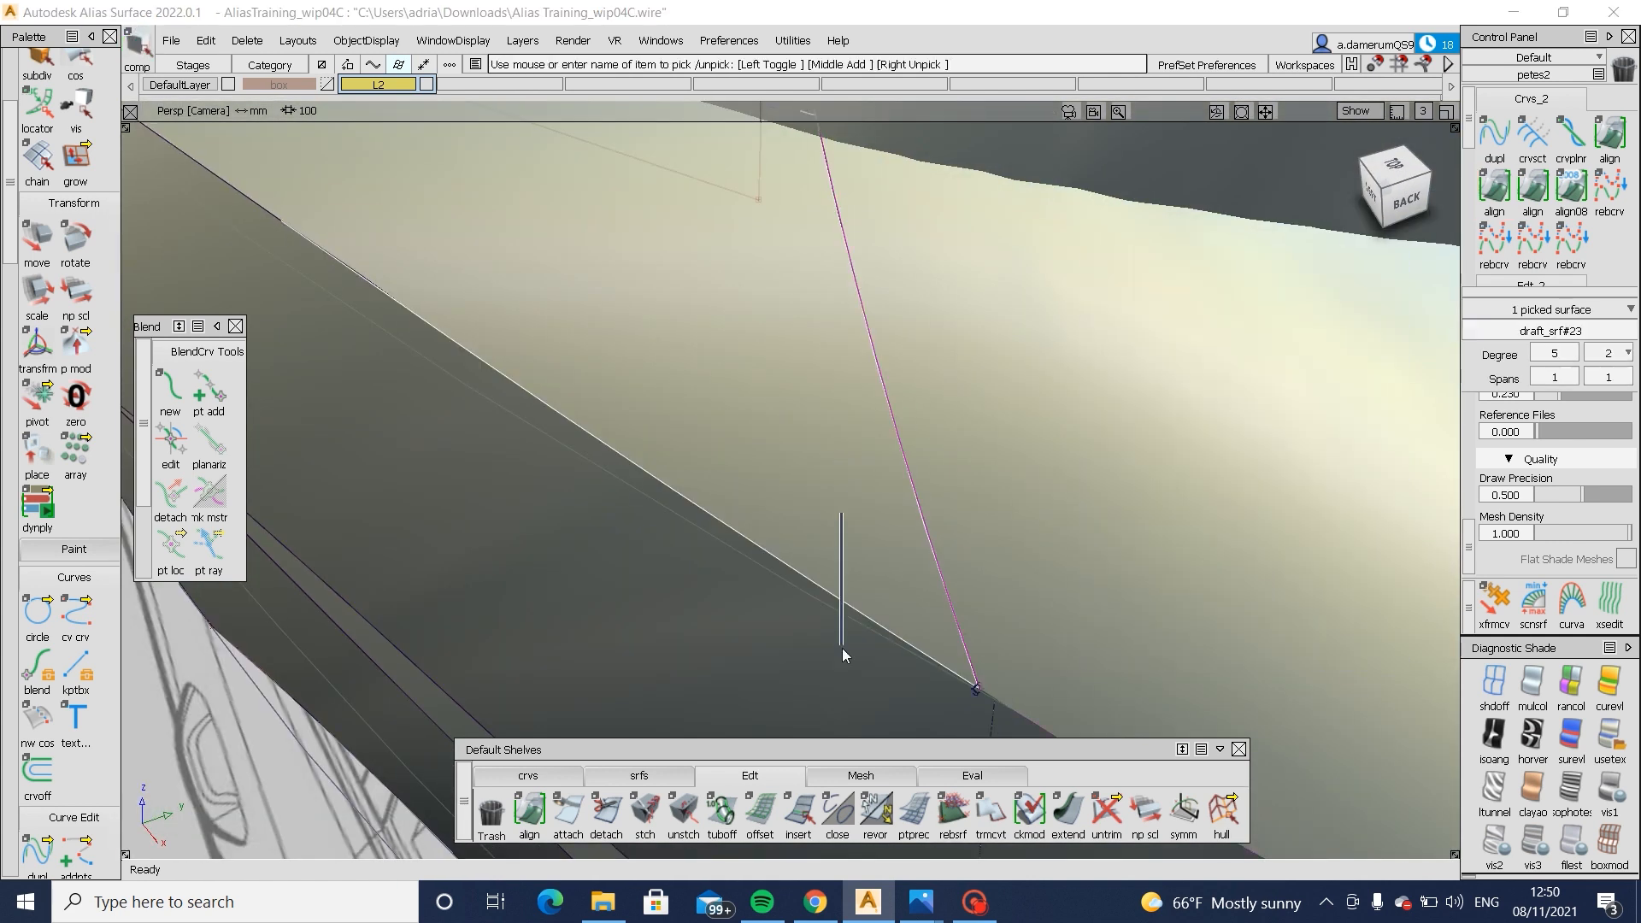
pyautogui.keyDown('ctrl'); pyautogui.keyDown('shift'); pyautogui.moveTo(959, 535); pyautogui.dragTo(885, 458); pyautogui.keyUp('shift'); pyautogui.keyUp('ctrl')
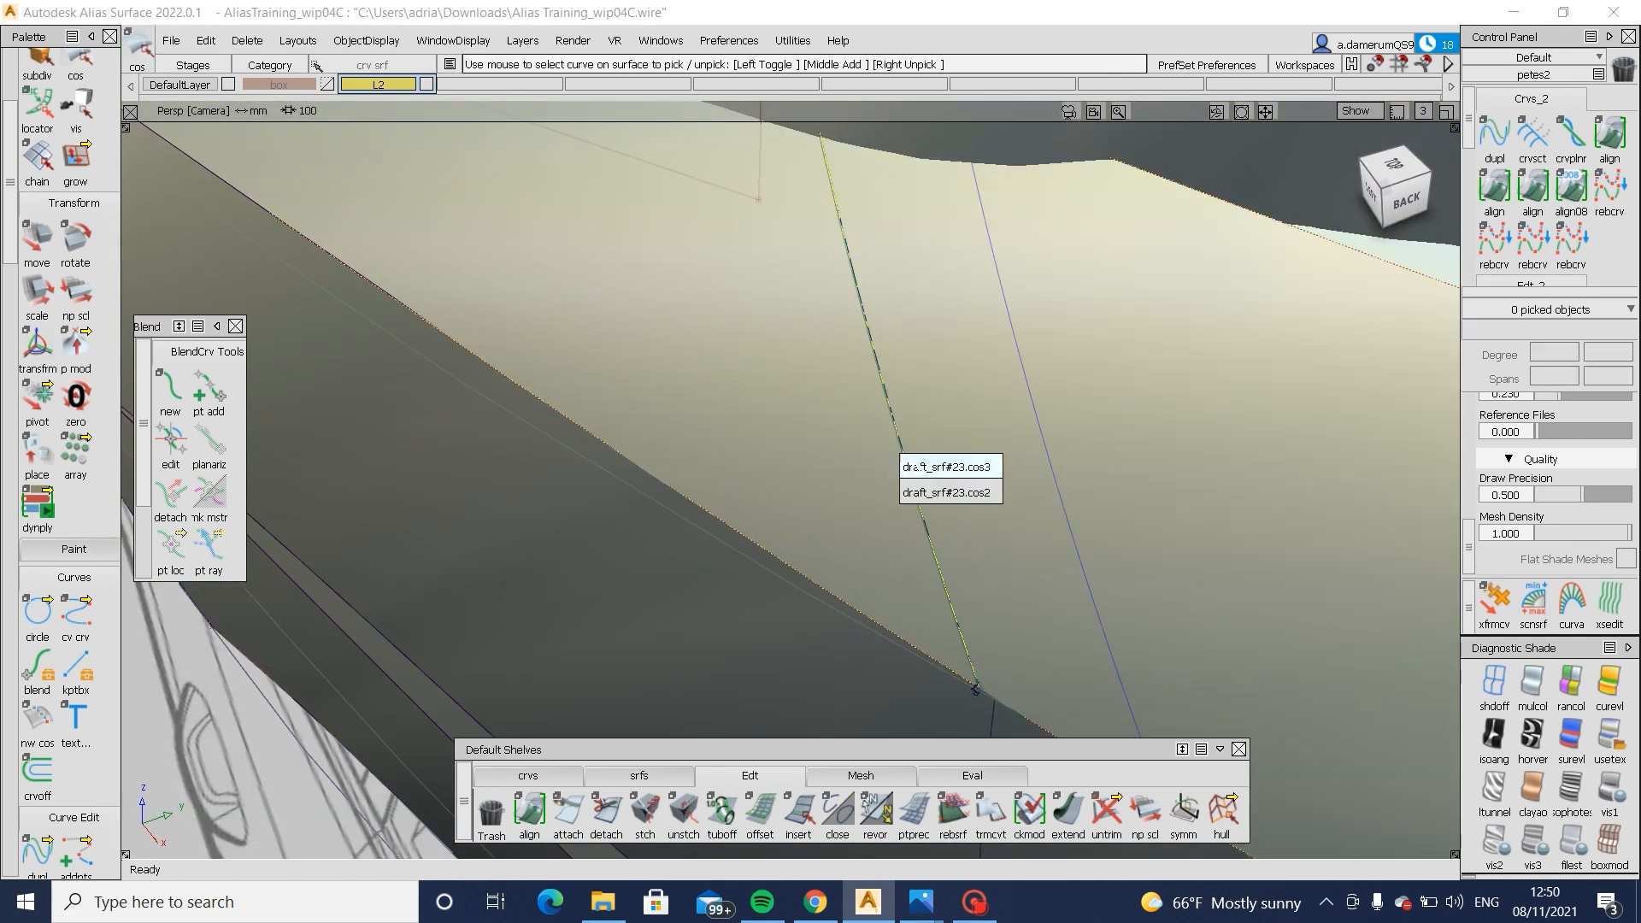
pyautogui.click(934, 495)
# - Trim the side shelf surface again at its seam with the corner shelf surface
pyautogui.keyDown('ctrl'); pyautogui.keyDown('shift'); pyautogui.moveTo(1014, 384); pyautogui.dragTo(832, 524, button='right'); pyautogui.keyUp('shift'); pyautogui.keyUp('ctrl')
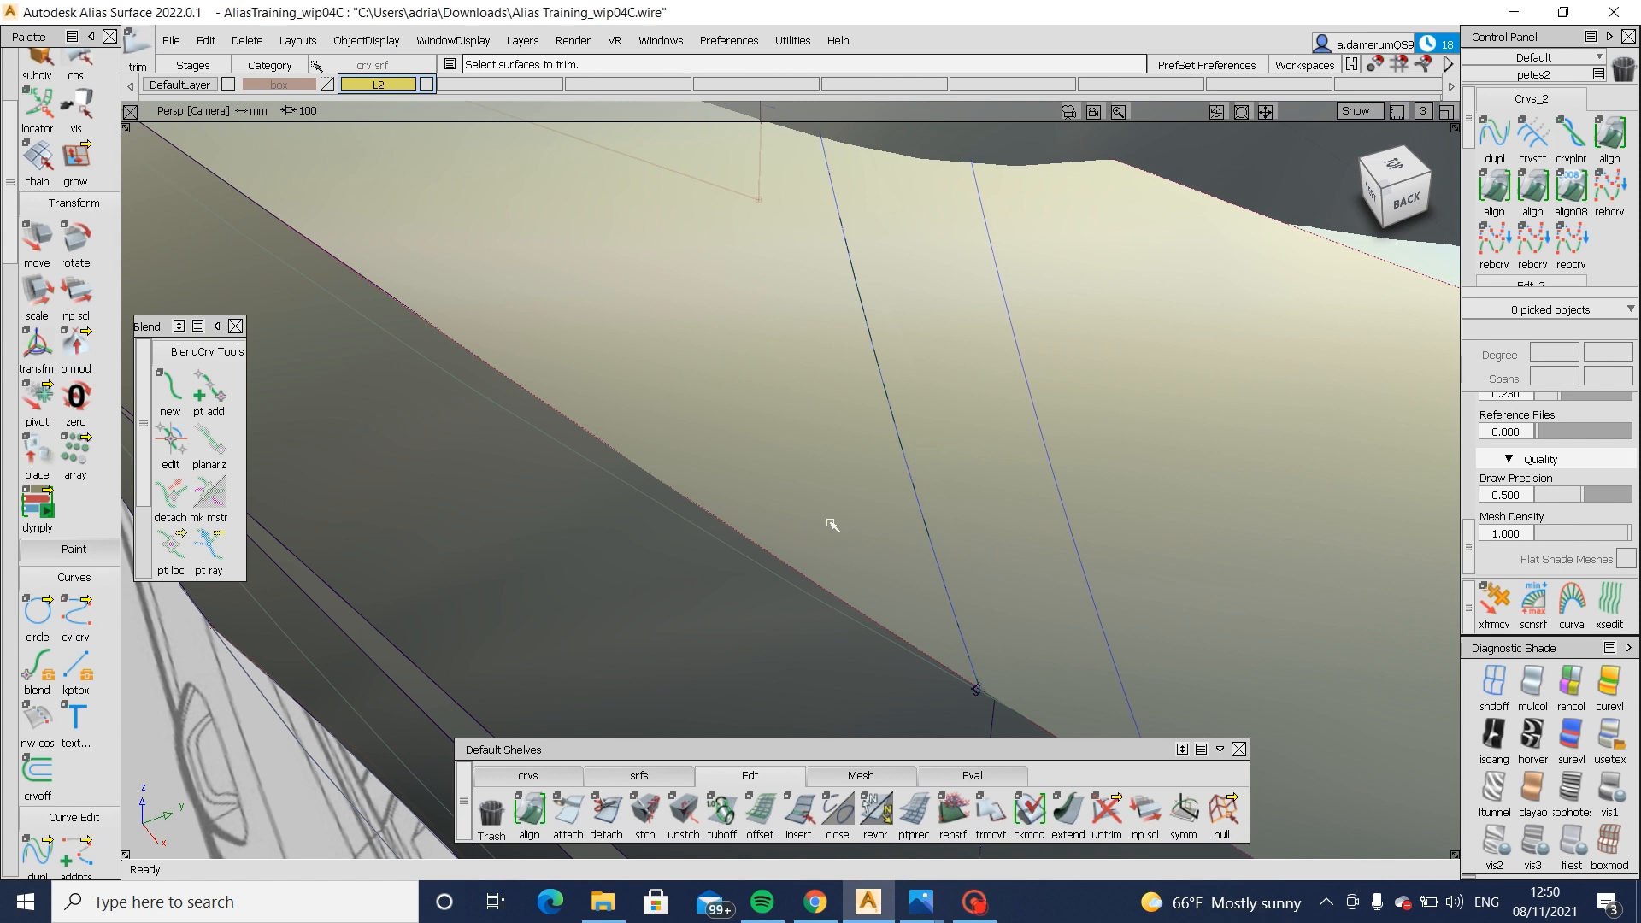
pyautogui.click(831, 524)
pyautogui.press('space')
# - Show the side shelf surface's CVs, pick one CV along its inner edge and move it slightly along Y
pyautogui.moveTo(869, 398)
pyautogui.keyDown('alt'); pyautogui.keyDown('shift'); pyautogui.mouseDown()
pyautogui.moveTo(989, 481)
pyautogui.moveTo(564, 483)
pyautogui.moveTo(788, 501)
pyautogui.moveTo(857, 476)
pyautogui.moveTo(664, 616)
pyautogui.moveTo(598, 589)
pyautogui.moveTo(650, 598)
pyautogui.moveTo(629, 620)
pyautogui.moveTo(649, 589)
pyautogui.moveTo(982, 576)
pyautogui.moveTo(769, 556)
pyautogui.moveTo(623, 592)
pyautogui.moveTo(751, 597)
pyautogui.moveTo(657, 476)
pyautogui.mouseUp(); pyautogui.keyUp('shift'); pyautogui.keyUp('alt')
pyautogui.click(692, 488)
pyautogui.keyDown('alt'); pyautogui.keyDown('shift'); pyautogui.moveTo(798, 509); pyautogui.dragTo(761, 521); pyautogui.keyUp('shift'); pyautogui.keyUp('alt')
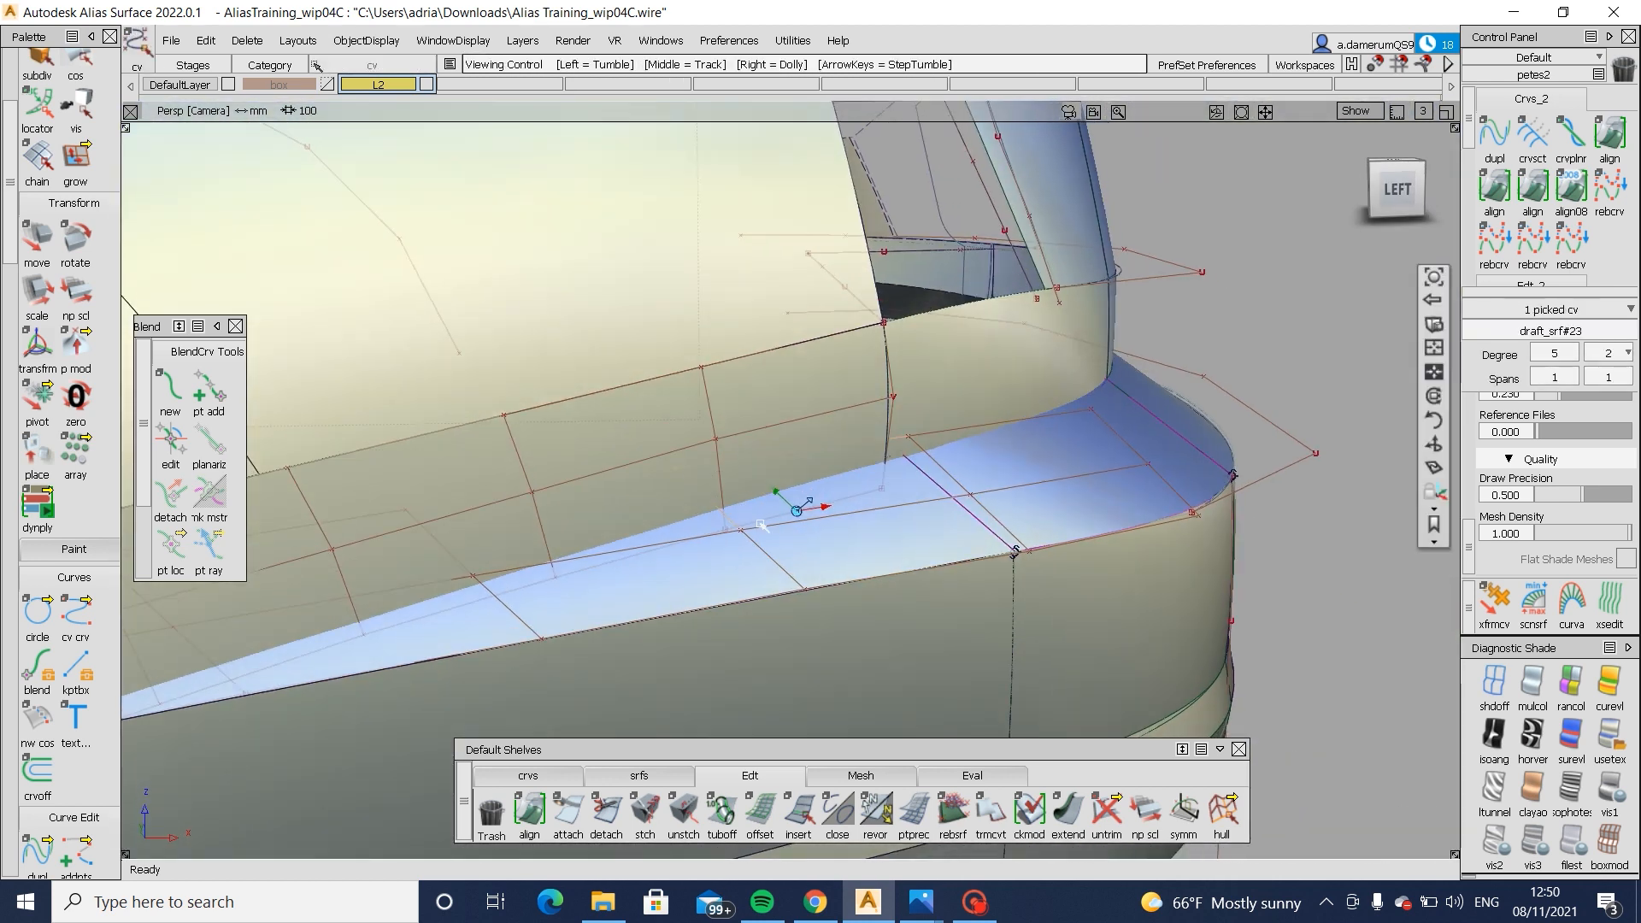
pyautogui.hotkey('ctrl', 'm')
pyautogui.keyDown('ctrl'); pyautogui.keyDown('shift'); pyautogui.moveTo(842, 586); pyautogui.dragTo(823, 537, button='middle'); pyautogui.keyUp('shift'); pyautogui.keyUp('ctrl')
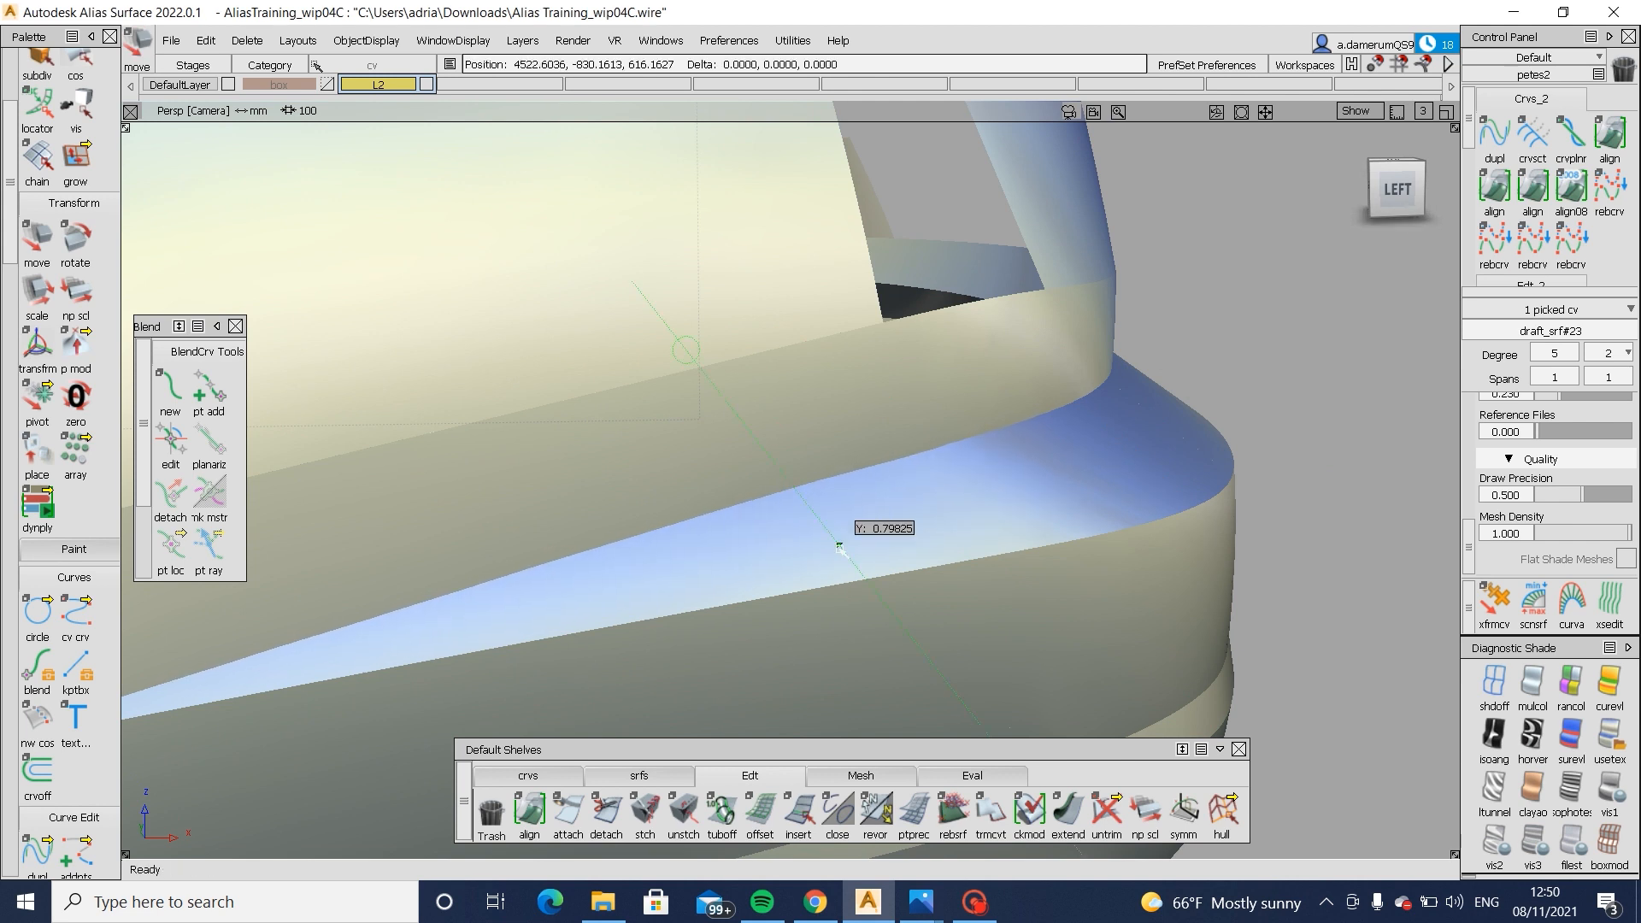
pyautogui.moveTo(839, 547)
pyautogui.keyDown('alt'); pyautogui.keyDown('shift'); pyautogui.mouseDown()
pyautogui.moveTo(623, 560)
pyautogui.moveTo(864, 521)
pyautogui.moveTo(737, 607)
pyautogui.moveTo(934, 529)
pyautogui.moveTo(816, 547)
pyautogui.mouseUp(); pyautogui.keyUp('shift'); pyautogui.keyUp('alt')
# - Check the adjusted shelf from the rear and hide the CVs of the side and side shelf surfaces
pyautogui.hotkey('ctrl', 'm')
pyautogui.hotkey('ctrl', 'm')
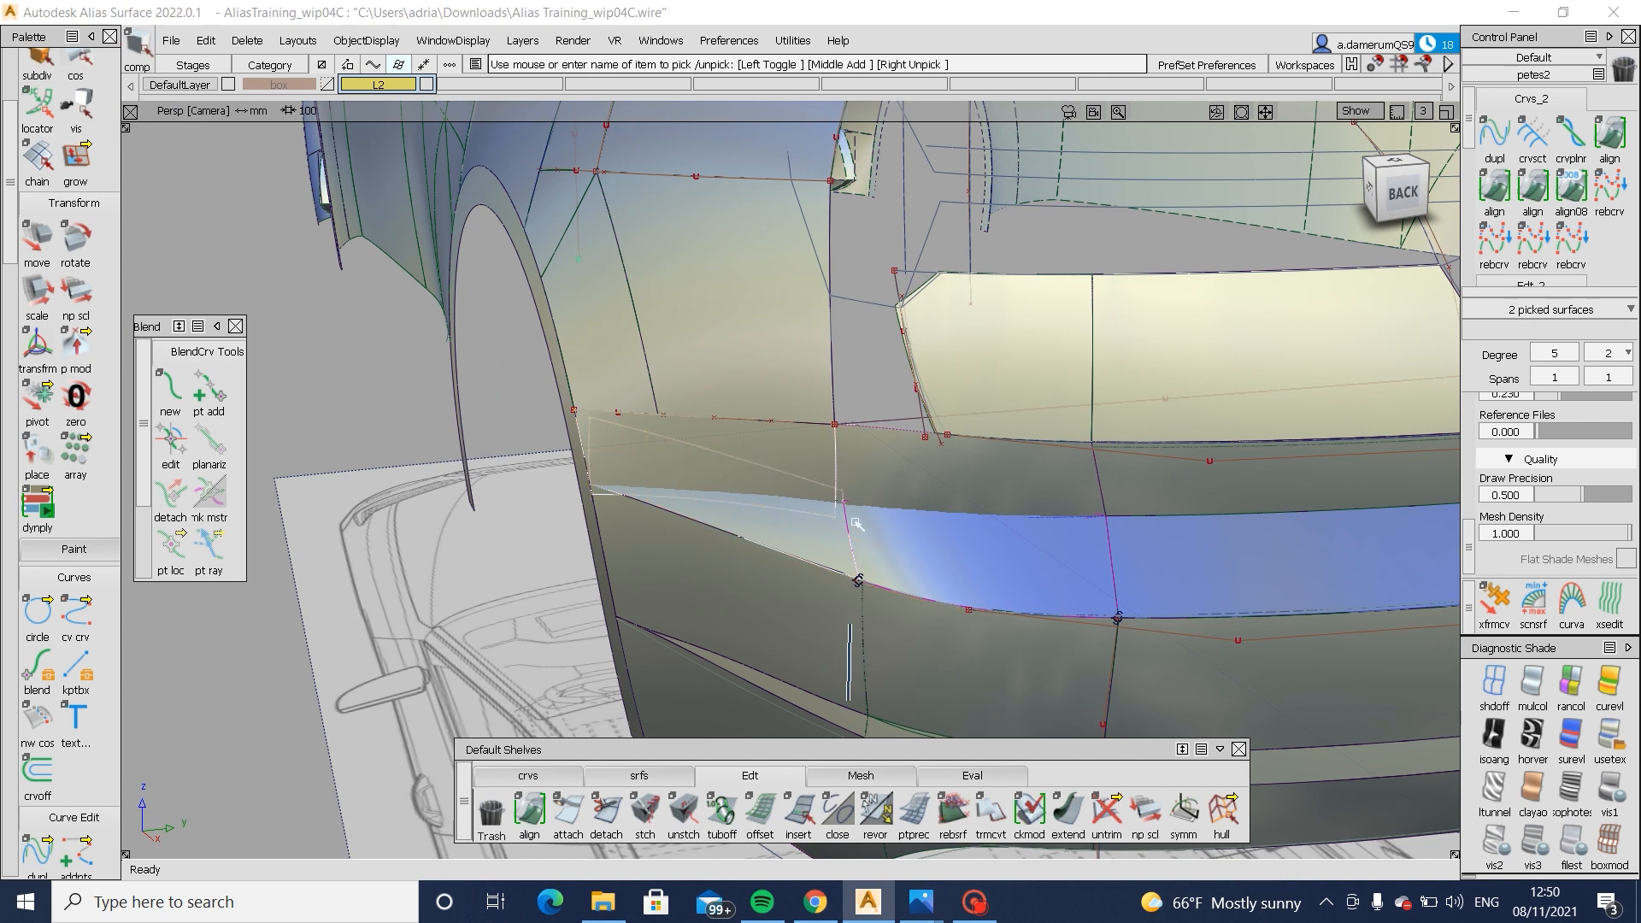
pyautogui.keyDown('ctrl'); pyautogui.keyDown('shift'); pyautogui.moveTo(967, 479); pyautogui.dragTo(854, 579); pyautogui.keyUp('shift'); pyautogui.keyUp('ctrl')
pyautogui.click(809, 524)
pyautogui.moveTo(809, 524)
pyautogui.keyDown('alt'); pyautogui.keyDown('shift'); pyautogui.mouseDown()
pyautogui.moveTo(875, 616)
pyautogui.moveTo(946, 531)
pyautogui.moveTo(911, 456)
pyautogui.moveTo(836, 479)
pyautogui.mouseUp(); pyautogui.keyUp('shift'); pyautogui.keyUp('alt')
# - Intersect the side shelf surface with the side surface above it
pyautogui.click(983, 547)
pyautogui.click(1136, 575)
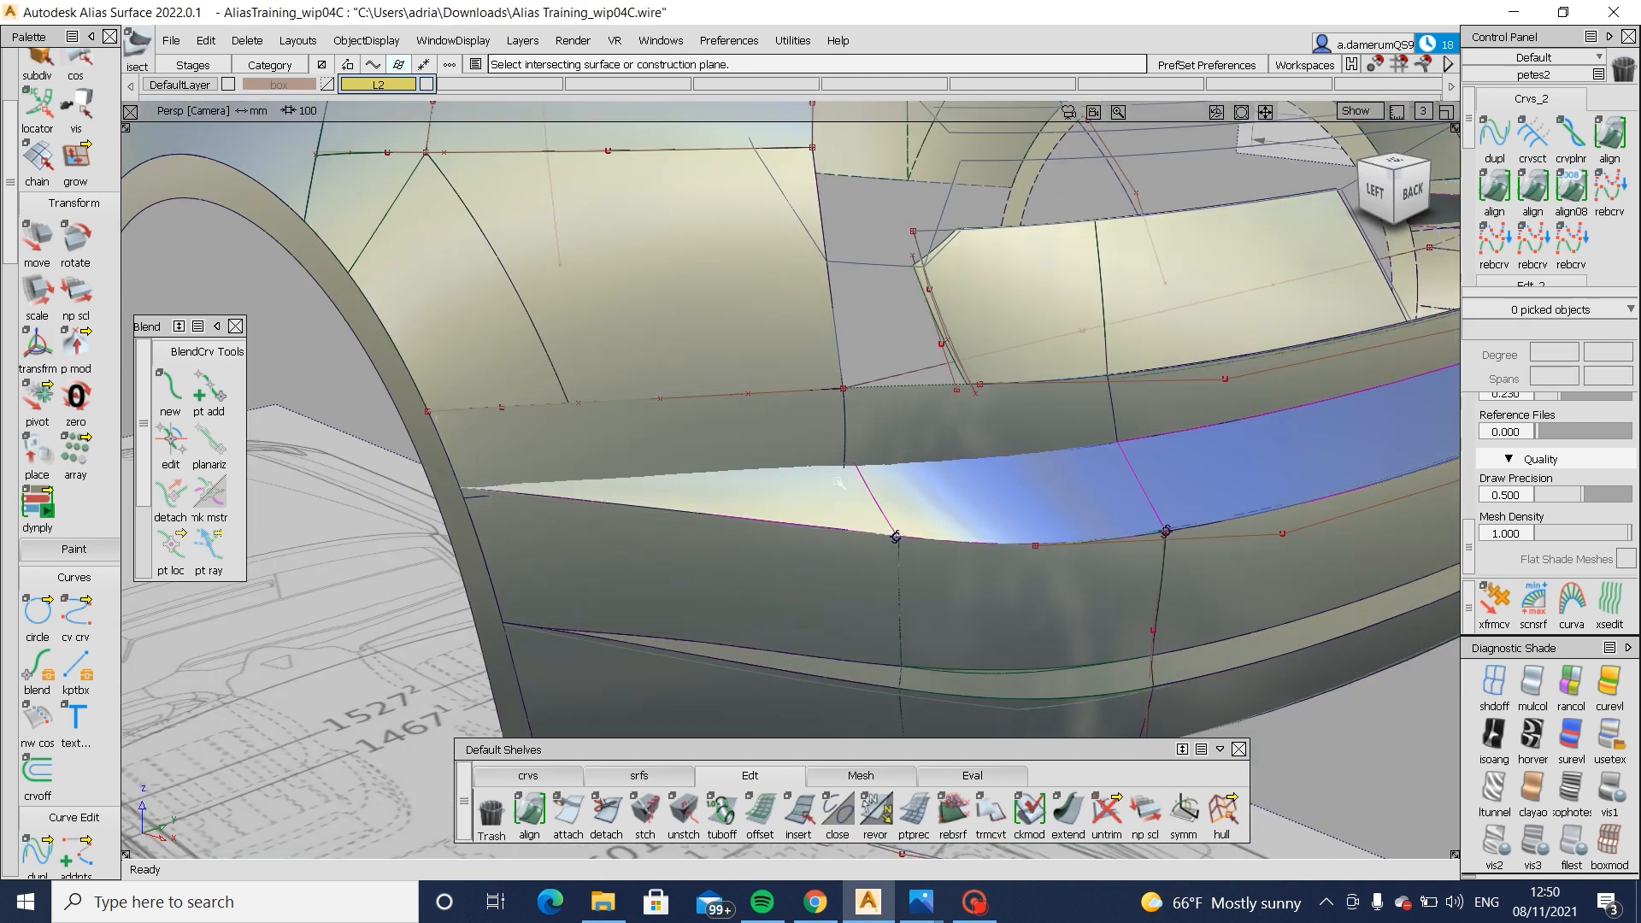
pyautogui.keyDown('alt'); pyautogui.keyDown('shift'); pyautogui.moveTo(836, 479); pyautogui.dragTo(868, 468, button='right'); pyautogui.keyUp('shift'); pyautogui.keyUp('alt')
pyautogui.click(847, 437)
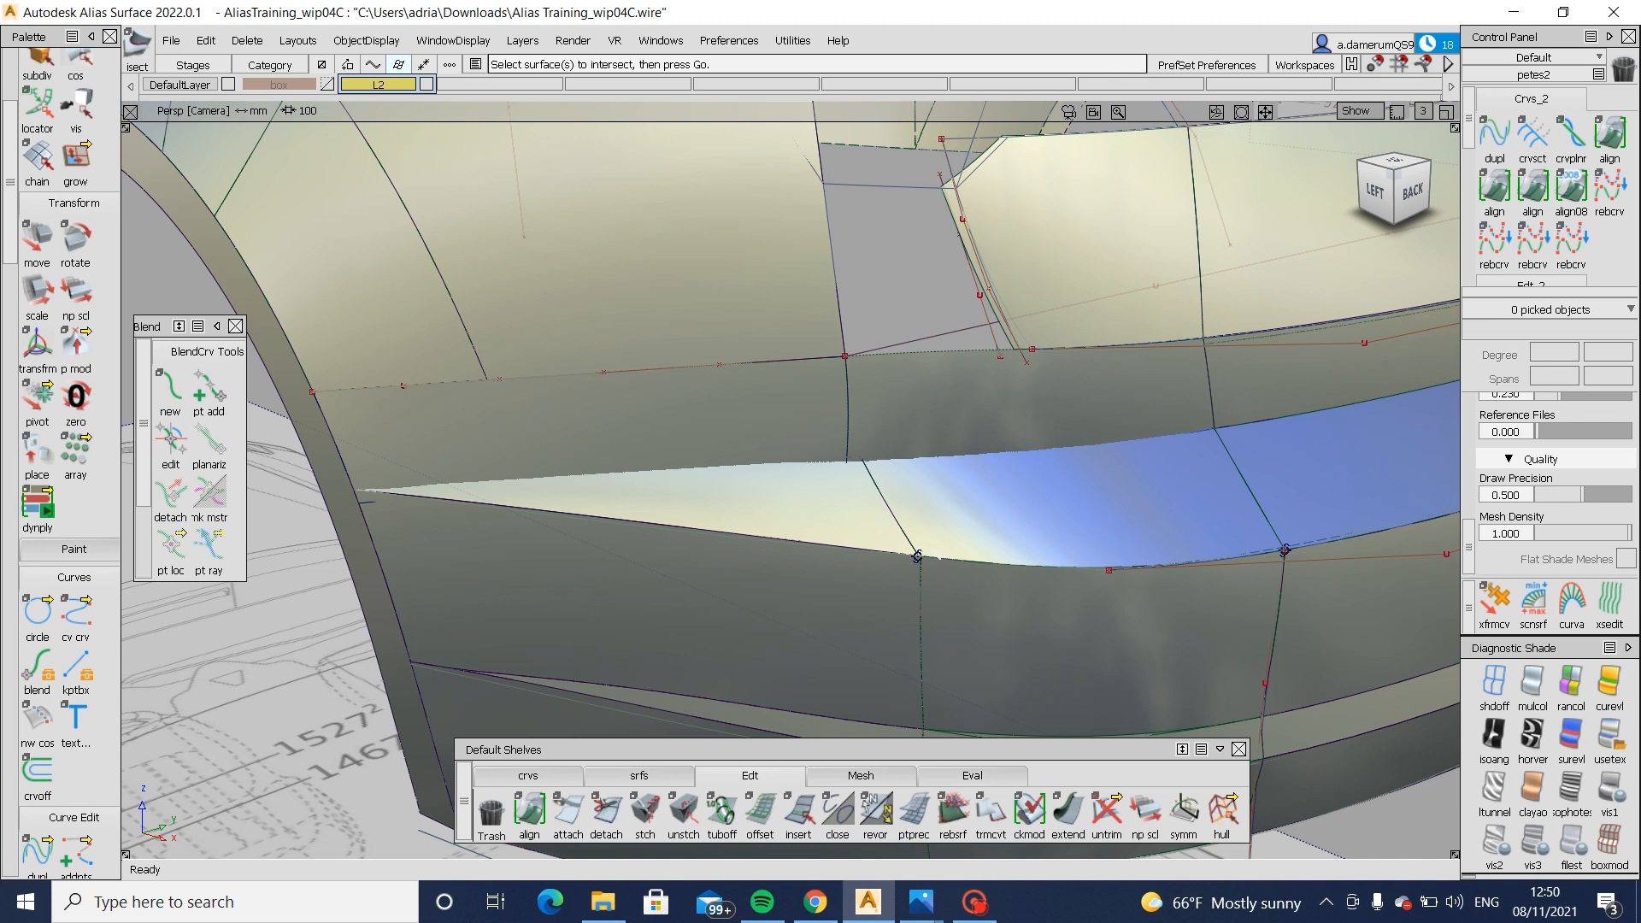
# - Show the side shelf surface's CVs again and pick that surface
pyautogui.keyDown('ctrl'); pyautogui.keyDown('shift'); pyautogui.moveTo(940, 393); pyautogui.dragTo(824, 516); pyautogui.keyUp('shift'); pyautogui.keyUp('ctrl')
pyautogui.click(824, 516)
pyautogui.click(849, 440)
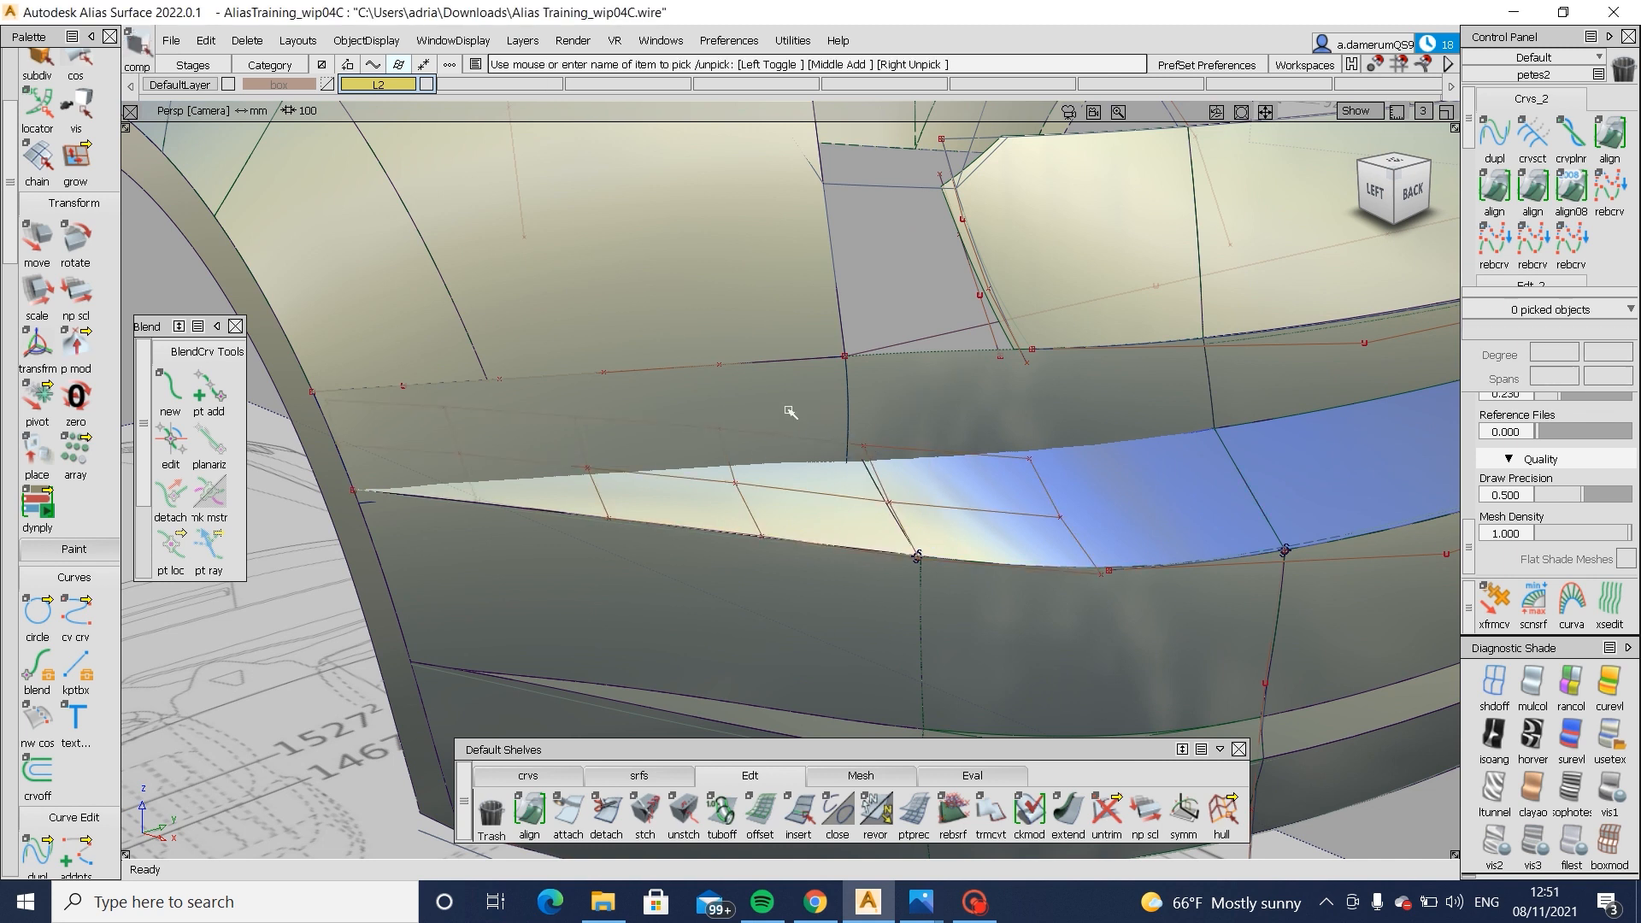
pyautogui.keyDown('ctrl'); pyautogui.keyDown('shift'); pyautogui.moveTo(793, 494); pyautogui.dragTo(793, 494); pyautogui.keyUp('shift'); pyautogui.keyUp('ctrl')
pyautogui.click(889, 504)
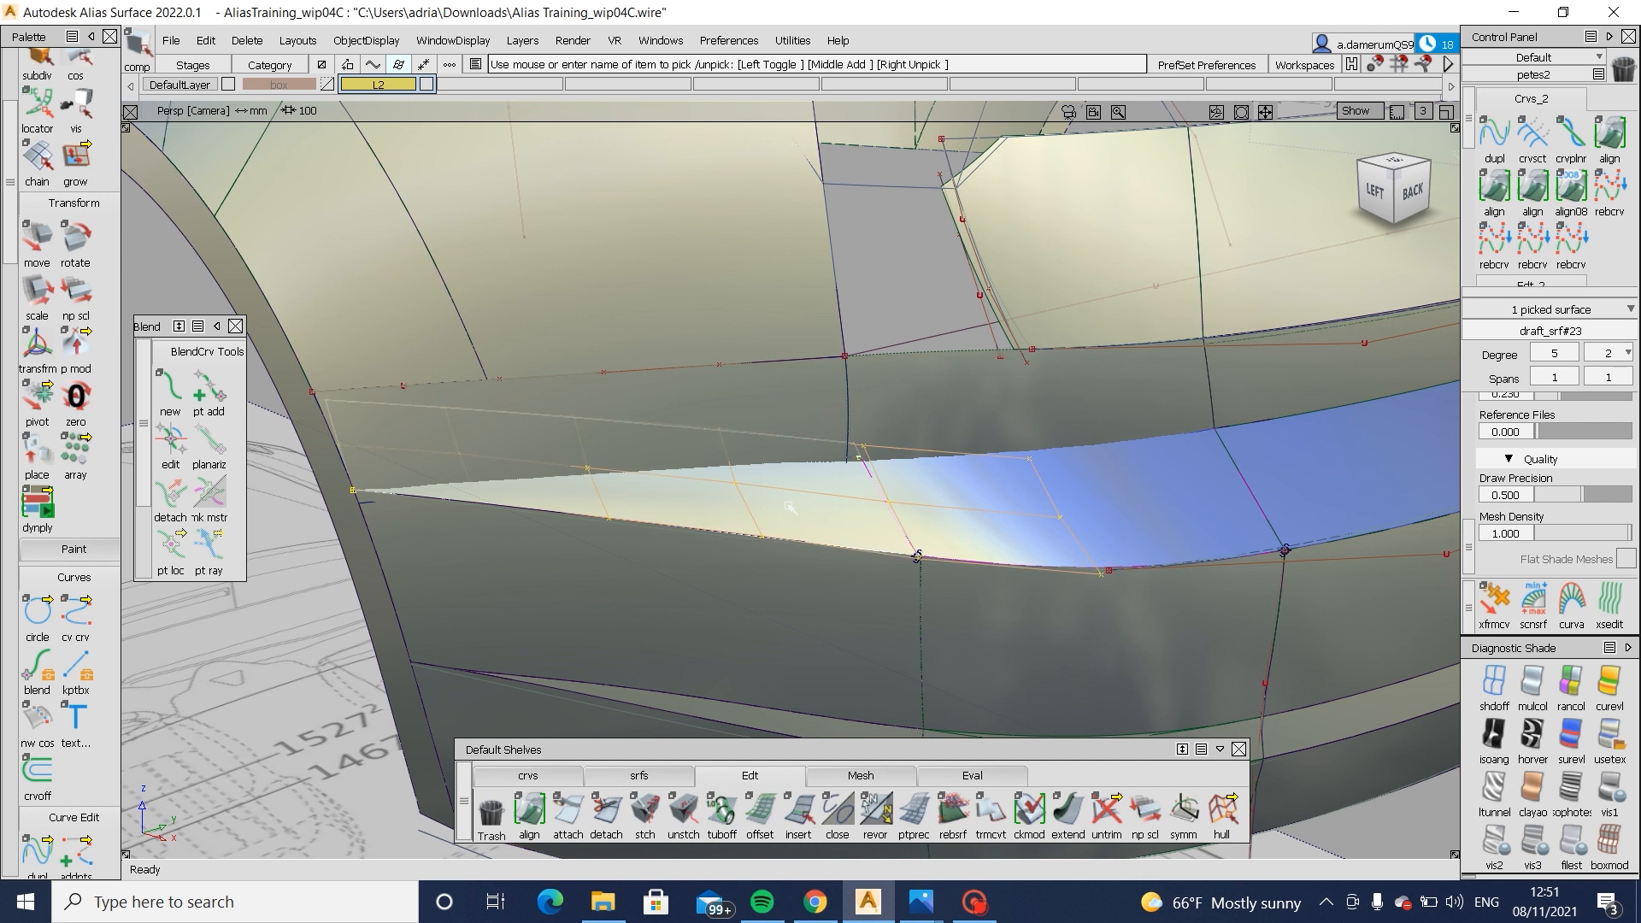
# - Try moving the rearmost CV on the side shelf surface's inner edge, undoing the move
pyautogui.keyDown('ctrl'); pyautogui.keyDown('shift'); pyautogui.moveTo(940, 504); pyautogui.dragTo(1022, 468); pyautogui.keyUp('shift'); pyautogui.keyUp('ctrl')
pyautogui.click(1029, 458)
pyautogui.keyDown('ctrl'); pyautogui.keyDown('shift'); pyautogui.moveTo(1089, 523); pyautogui.dragTo(1087, 484, button='middle'); pyautogui.keyUp('shift'); pyautogui.keyUp('ctrl')
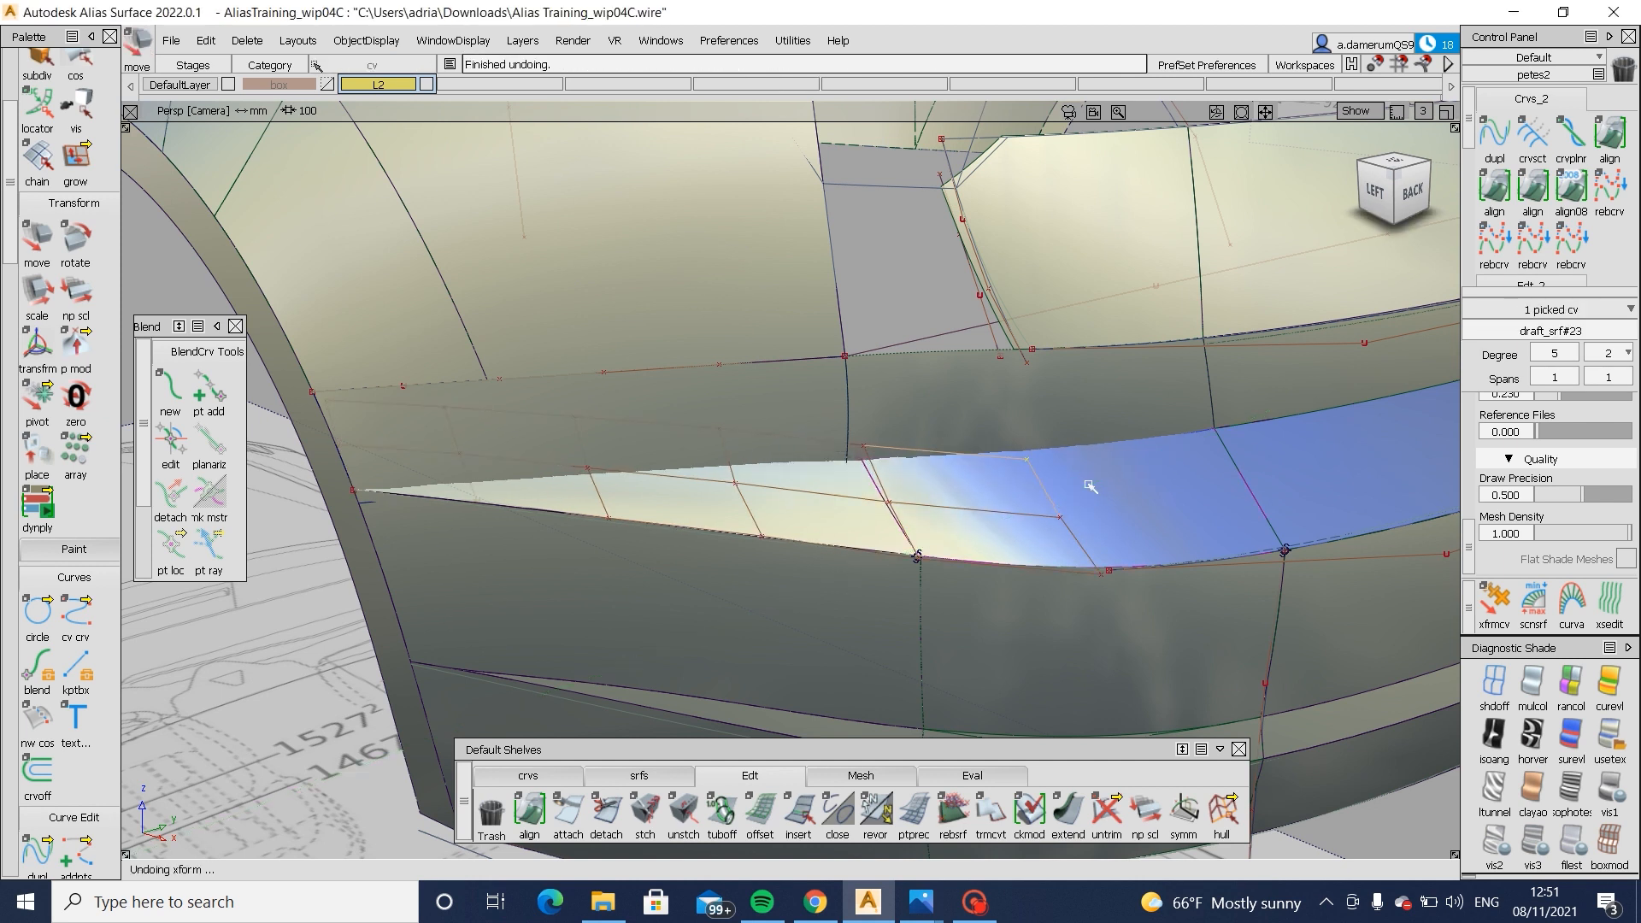
# - Clear the CV selection, then pick the side shelf surface and hide its CVs
pyautogui.moveTo(1090, 485)
pyautogui.keyDown('alt'); pyautogui.keyDown('shift'); pyautogui.mouseDown()
pyautogui.moveTo(1012, 561)
pyautogui.moveTo(1393, 489)
pyautogui.moveTo(1194, 479)
pyautogui.moveTo(522, 513)
pyautogui.mouseUp(); pyautogui.keyUp('shift'); pyautogui.keyUp('alt')
pyautogui.keyDown('ctrl'); pyautogui.keyDown('shift'); pyautogui.moveTo(736, 601); pyautogui.dragTo(748, 414); pyautogui.keyUp('shift'); pyautogui.keyUp('ctrl')
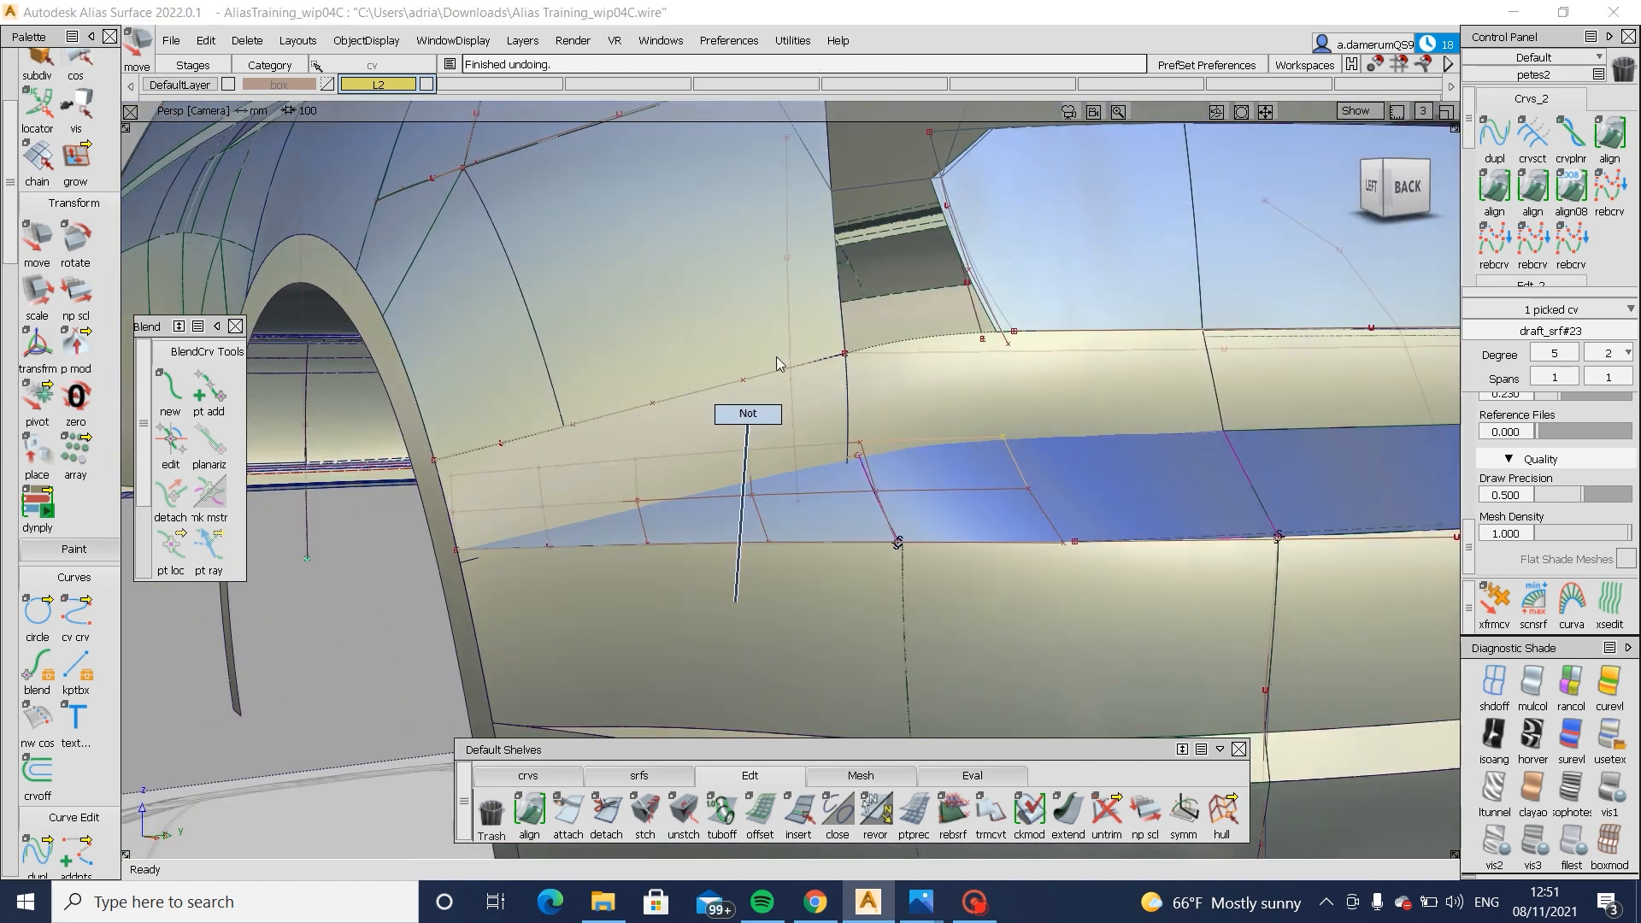
pyautogui.click(845, 503)
pyautogui.click(816, 540)
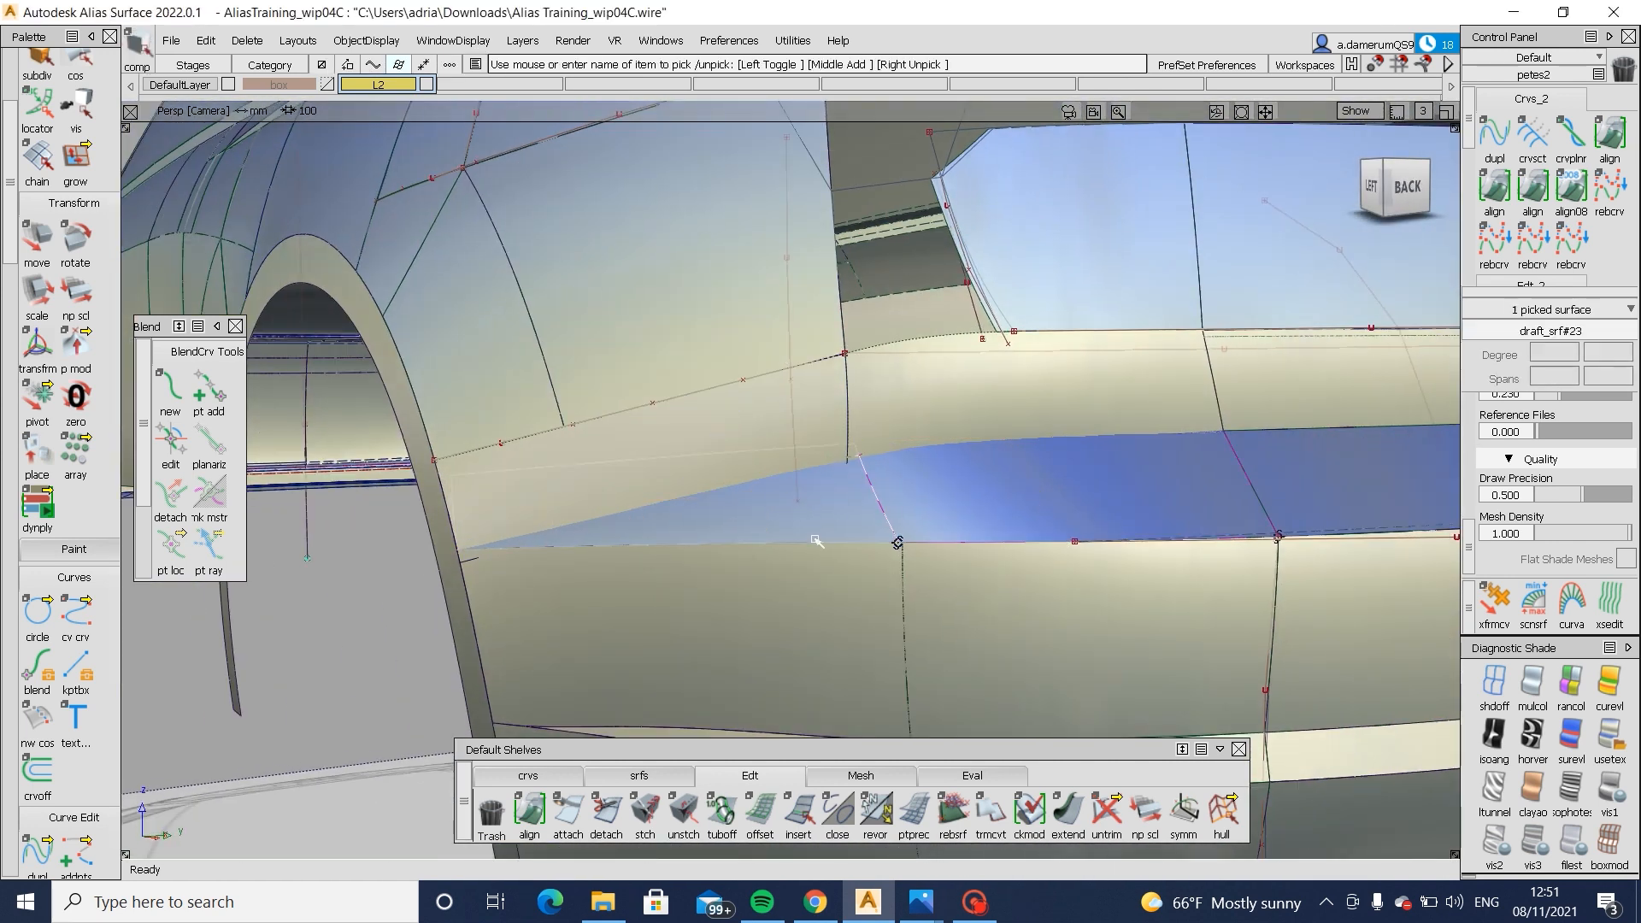
# - Intersect the side shelf surface with the side surface and trim the shelf along the resulting boundary
pyautogui.keyDown('ctrl'); pyautogui.keyDown('shift'); pyautogui.moveTo(1000, 482); pyautogui.dragTo(906, 479, button='middle'); pyautogui.keyUp('shift'); pyautogui.keyUp('ctrl')
pyautogui.click(721, 454)
pyautogui.keyDown('alt'); pyautogui.keyDown('shift'); pyautogui.moveTo(835, 476); pyautogui.dragTo(855, 534); pyautogui.keyUp('shift'); pyautogui.keyUp('alt')
pyautogui.keyDown('ctrl'); pyautogui.keyDown('shift'); pyautogui.moveTo(960, 421); pyautogui.dragTo(883, 485, button='middle'); pyautogui.keyUp('shift'); pyautogui.keyUp('ctrl')
pyautogui.click(863, 493)
pyautogui.click(1312, 832)
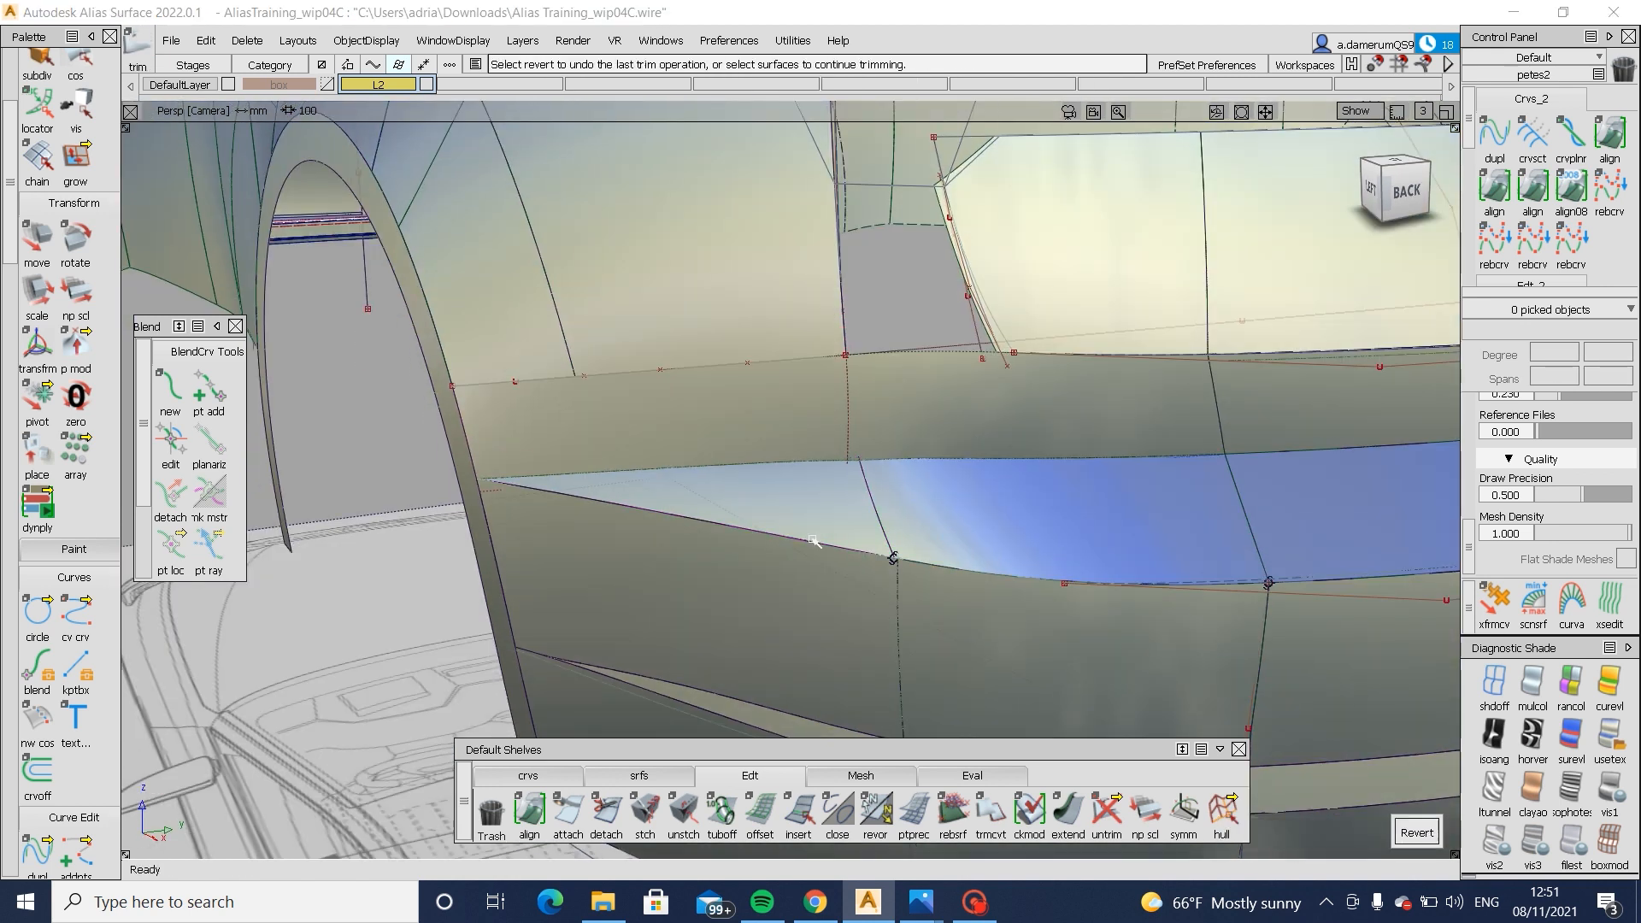
# - Delete the construction curve running along the forward edge of the rear panel beside the pillar gap
pyautogui.moveTo(771, 408)
pyautogui.keyDown('alt'); pyautogui.keyDown('shift'); pyautogui.mouseDown()
pyautogui.moveTo(557, 454)
pyautogui.moveTo(752, 402)
pyautogui.mouseUp(); pyautogui.keyUp('shift'); pyautogui.keyUp('alt')
pyautogui.keyDown('alt'); pyautogui.keyDown('shift'); pyautogui.moveTo(683, 393); pyautogui.dragTo(778, 385, button='right'); pyautogui.keyUp('shift'); pyautogui.keyUp('alt')
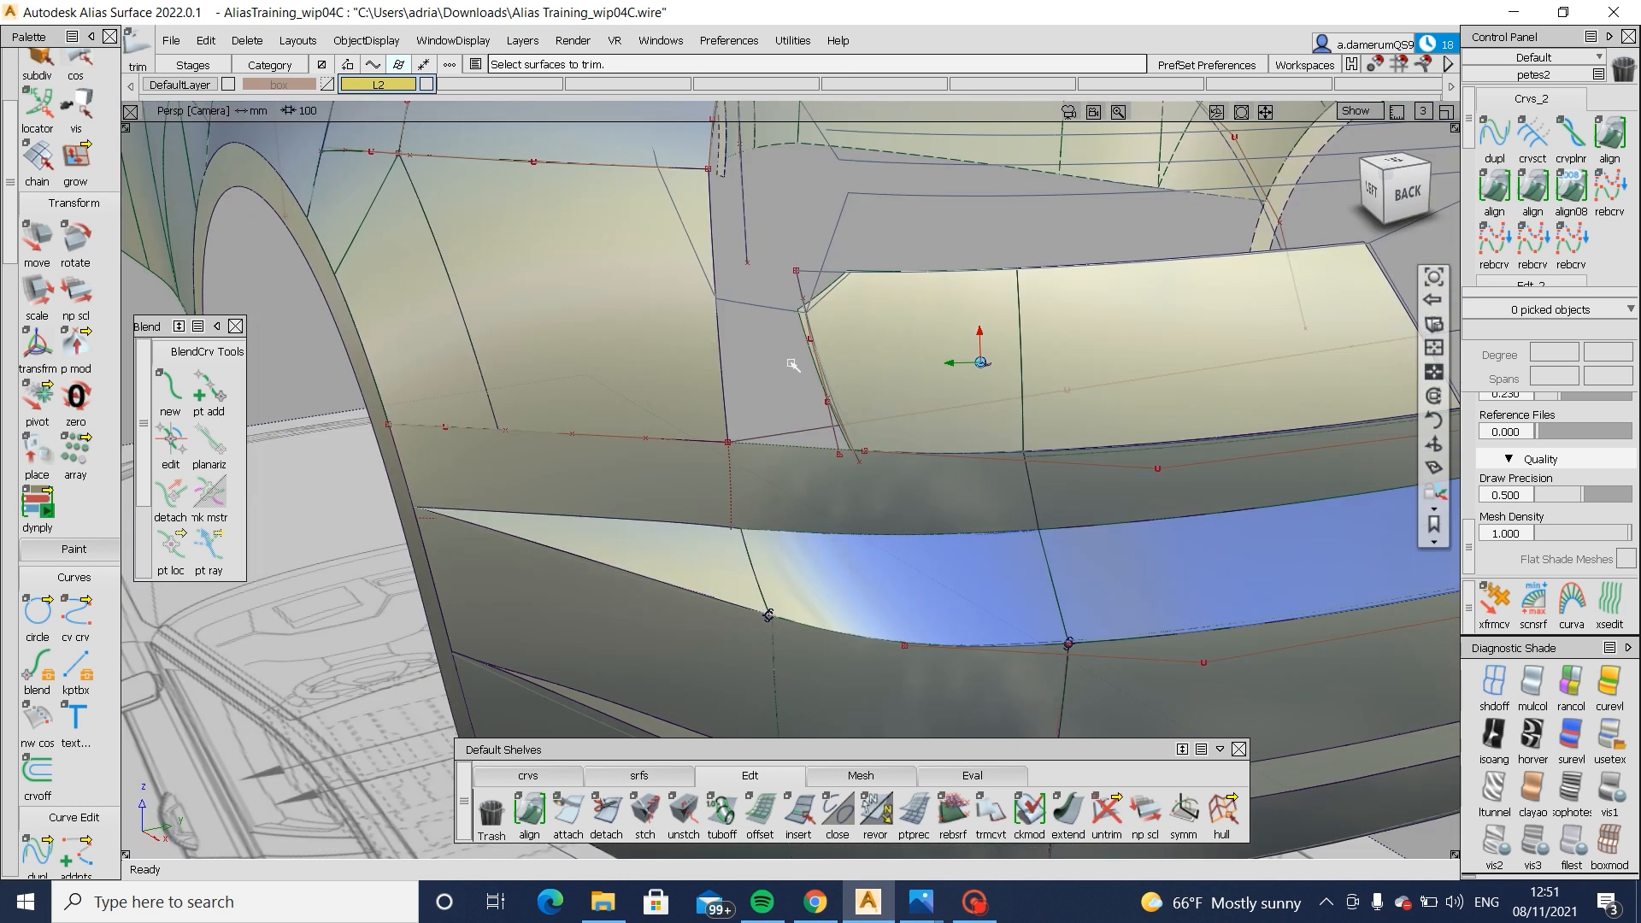
pyautogui.keyDown('ctrl'); pyautogui.keyDown('shift'); pyautogui.moveTo(791, 363); pyautogui.dragTo(791, 348); pyautogui.keyUp('shift'); pyautogui.keyUp('ctrl')
pyautogui.moveTo(791, 348); pyautogui.dragTo(863, 393)
pyautogui.press('Delete')
# - Draw a degree 3 edit-point curve across the top of the pillar gap, from the shelf's inner corner to the side panel's edge
pyautogui.keyDown('alt'); pyautogui.keyDown('shift'); pyautogui.moveTo(871, 378); pyautogui.dragTo(1209, 351); pyautogui.keyUp('shift'); pyautogui.keyUp('alt')
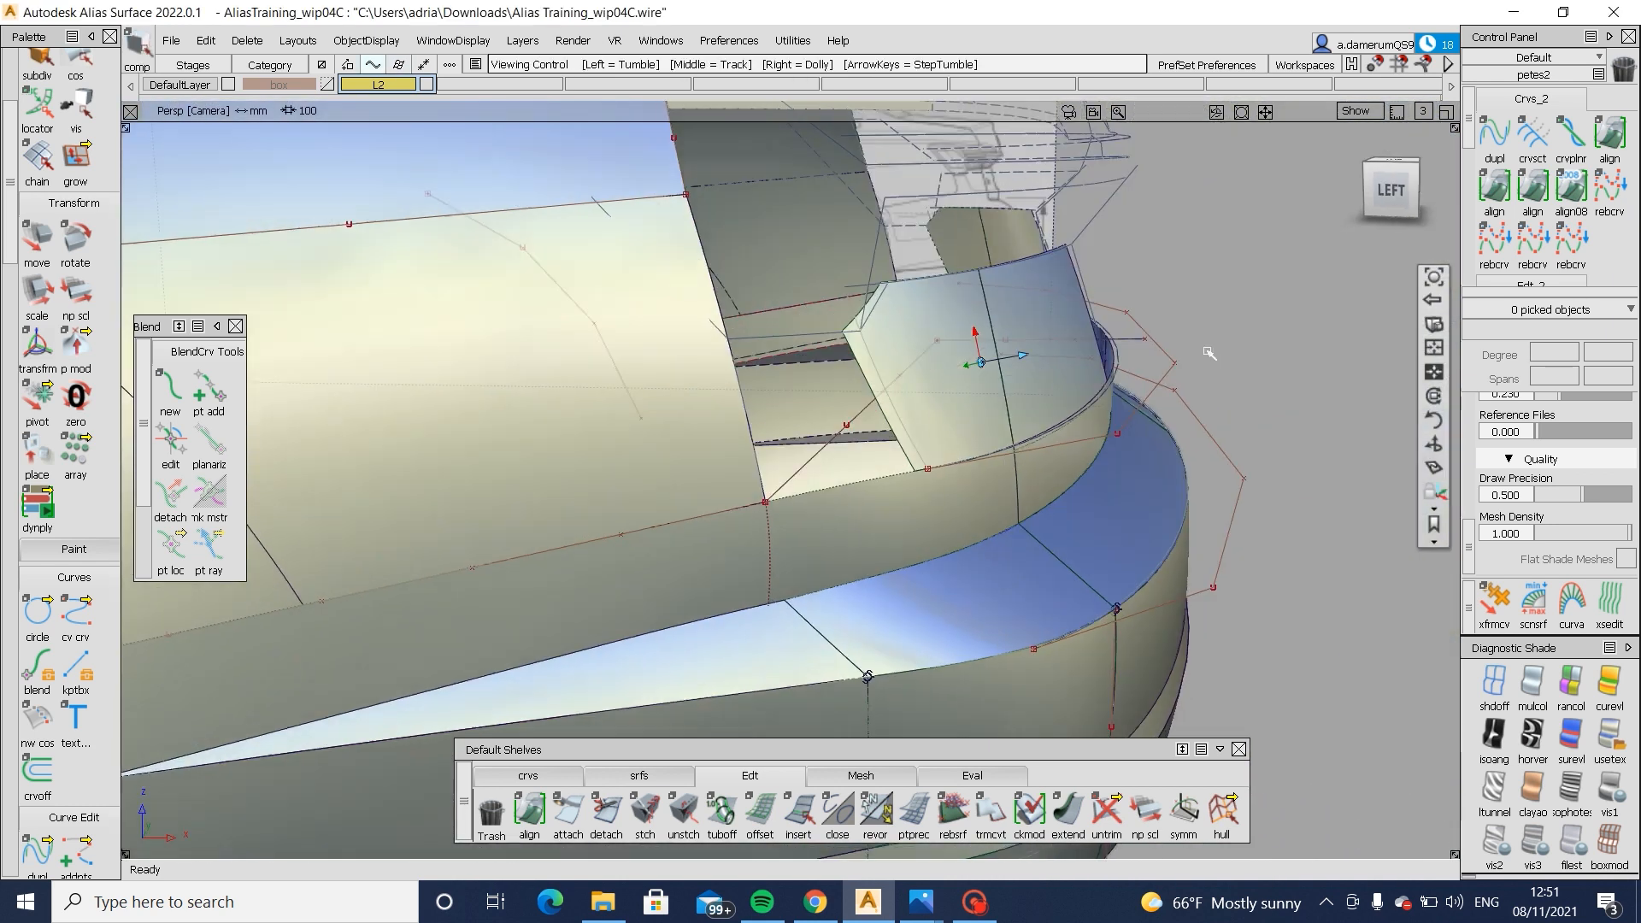
pyautogui.click(1381, 192)
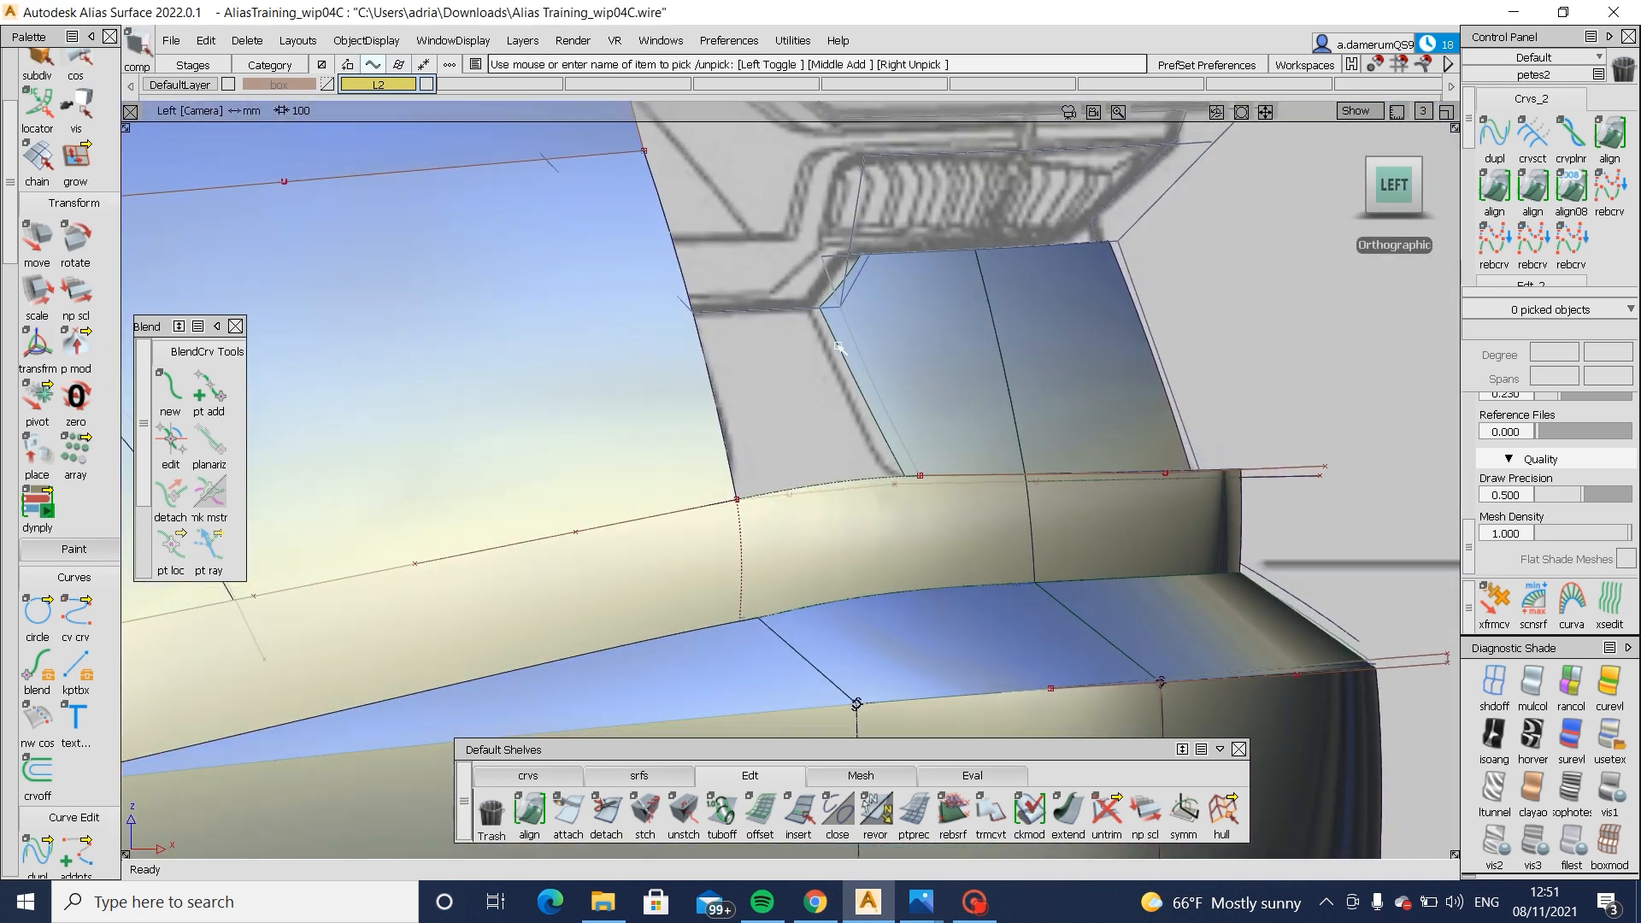
pyautogui.keyDown('alt'); pyautogui.keyDown('shift'); pyautogui.moveTo(885, 464); pyautogui.dragTo(794, 428); pyautogui.keyUp('shift'); pyautogui.keyUp('alt')
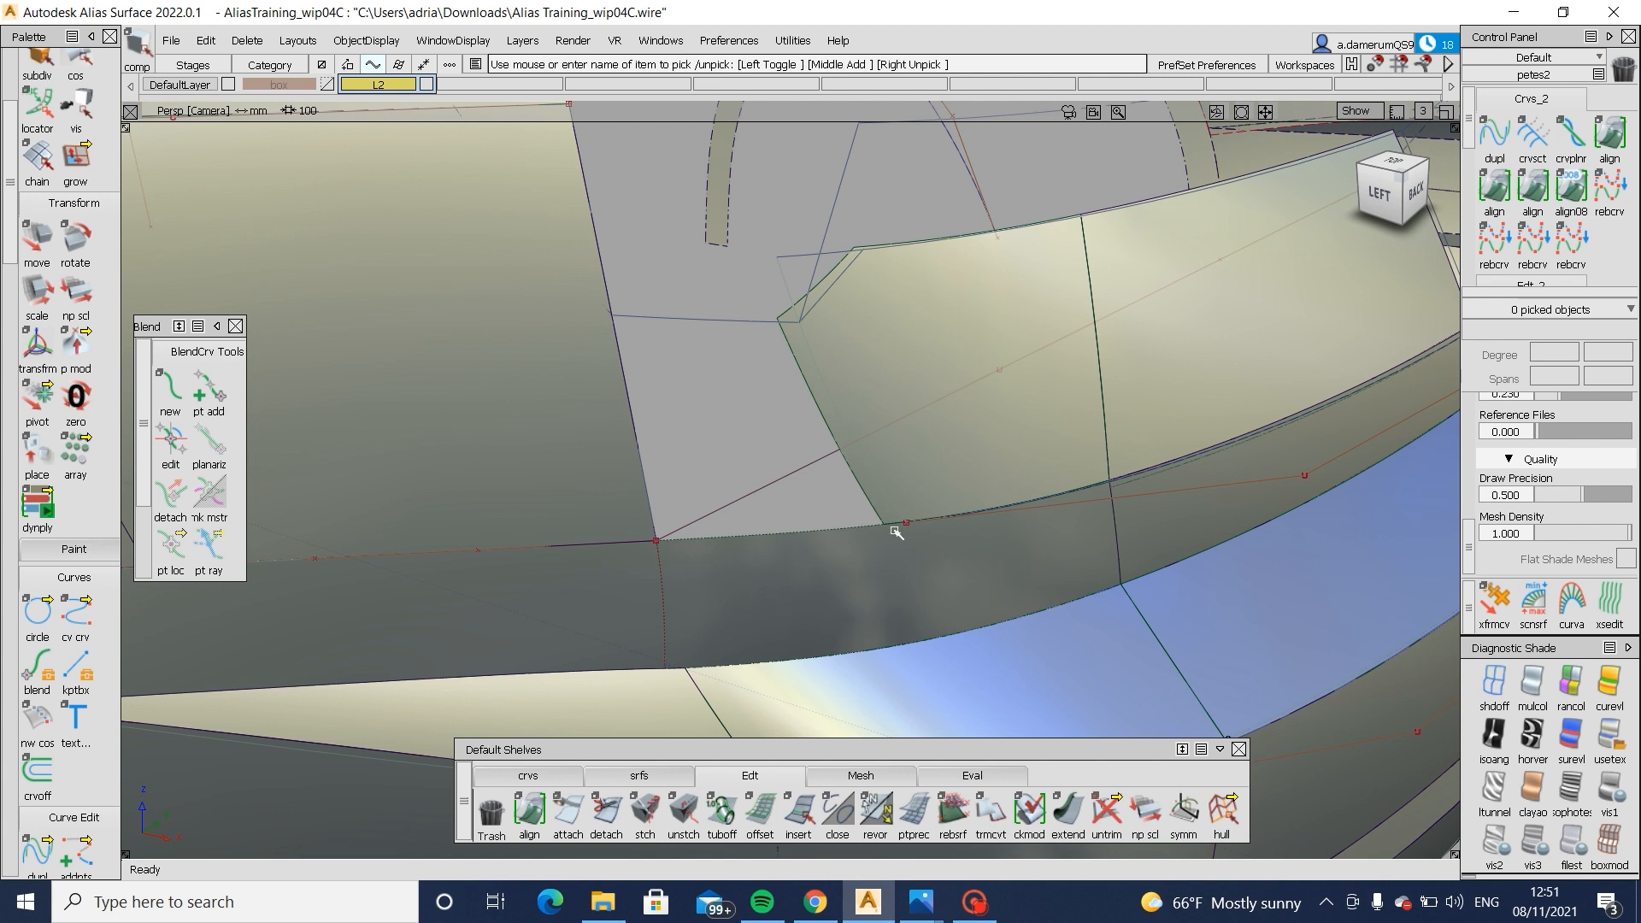
pyautogui.click(538, 778)
pyautogui.click(816, 413)
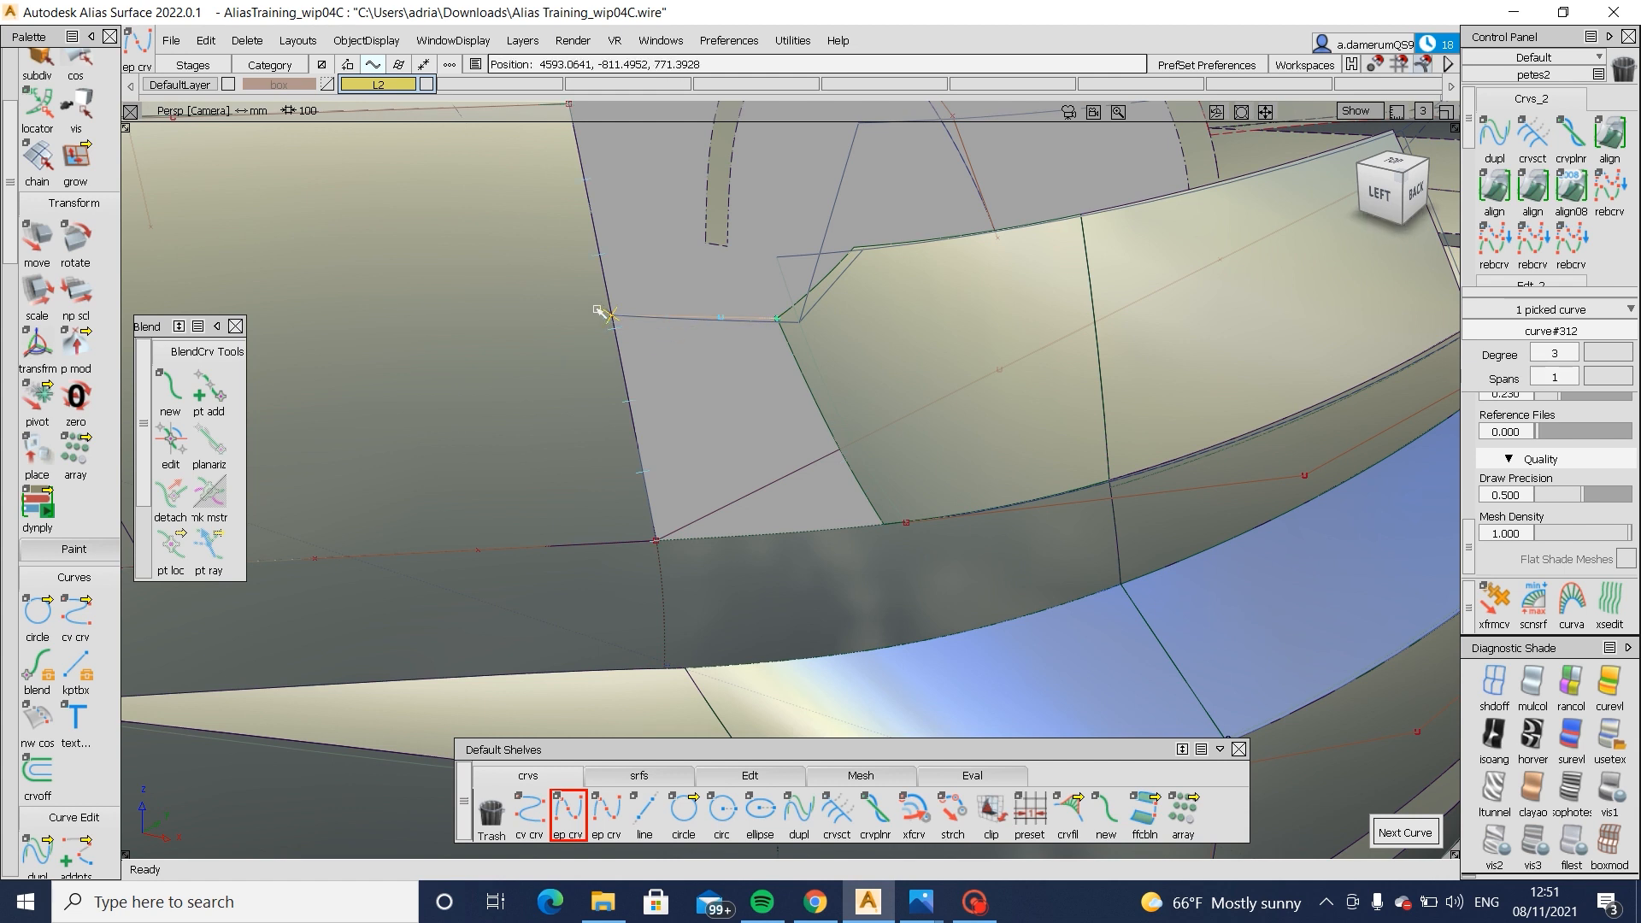
# - Move the two middle CVs of the upper gap curve to give it a slight outward bow
pyautogui.keyDown('alt'); pyautogui.keyDown('shift'); pyautogui.moveTo(596, 308); pyautogui.dragTo(623, 495); pyautogui.keyUp('shift'); pyautogui.keyUp('alt')
pyautogui.keyDown('ctrl'); pyautogui.keyDown('shift'); pyautogui.moveTo(697, 299); pyautogui.dragTo(717, 329); pyautogui.keyUp('shift'); pyautogui.keyUp('ctrl')
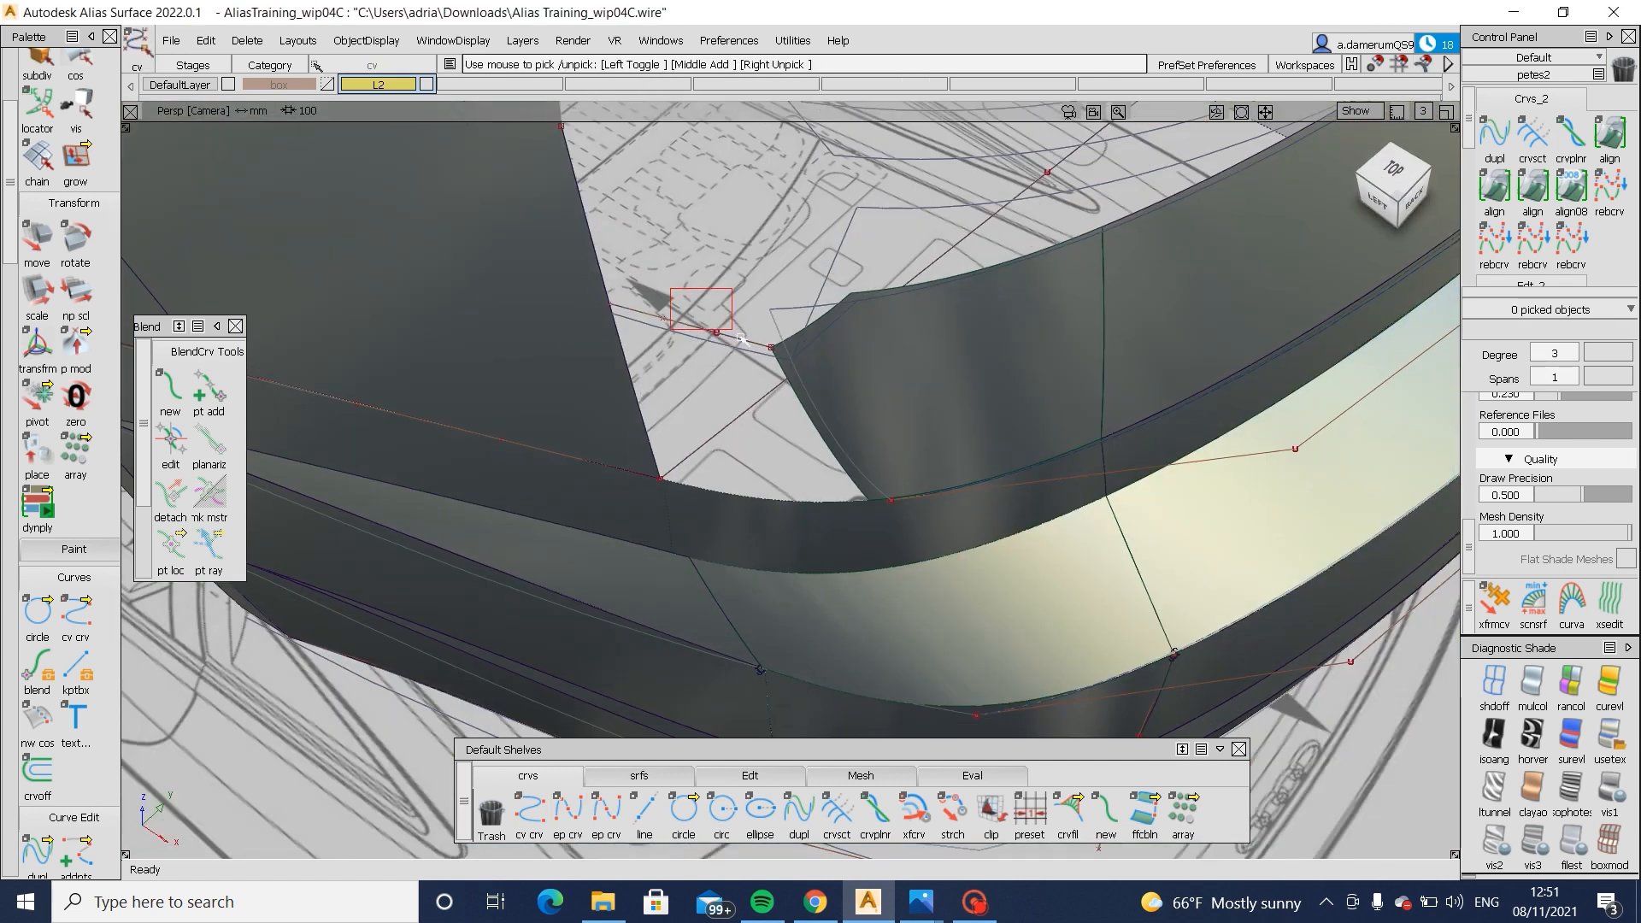
pyautogui.click(716, 333)
pyautogui.keyDown('ctrl'); pyautogui.keyDown('shift'); pyautogui.moveTo(698, 384); pyautogui.dragTo(722, 369, button='middle'); pyautogui.keyUp('shift'); pyautogui.keyUp('ctrl')
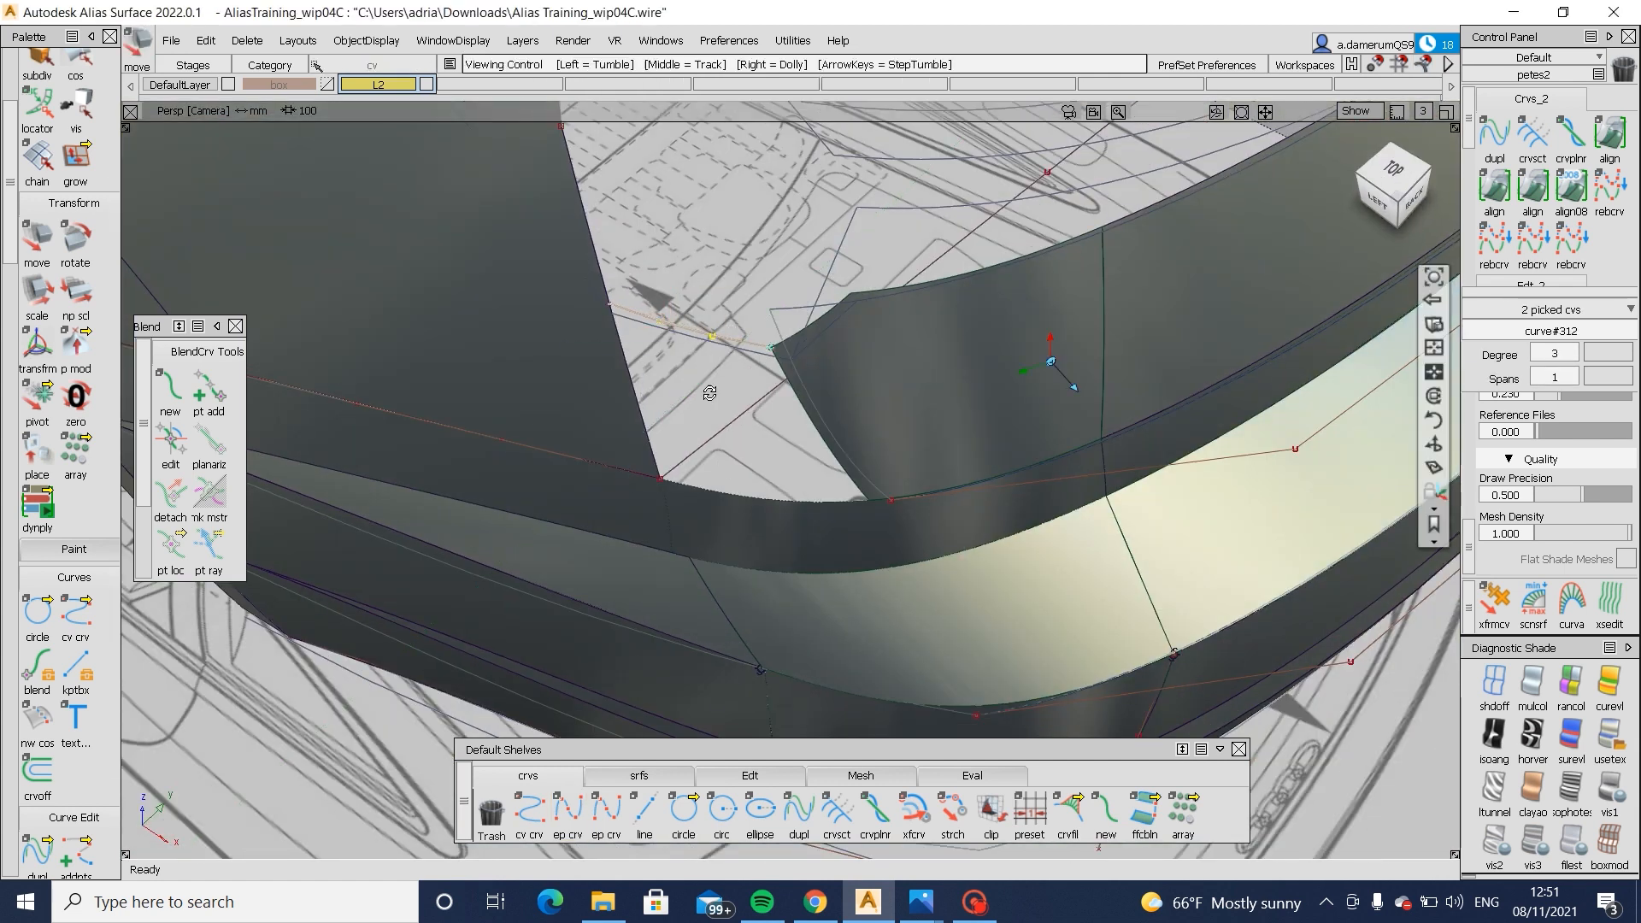
# - Stretch the upper gap curve's forward end to a new position along the side panel's edge in the left view
pyautogui.keyDown('alt'); pyautogui.keyDown('shift'); pyautogui.moveTo(710, 388); pyautogui.dragTo(863, 227); pyautogui.keyUp('shift'); pyautogui.keyUp('alt')
pyautogui.click(1399, 186)
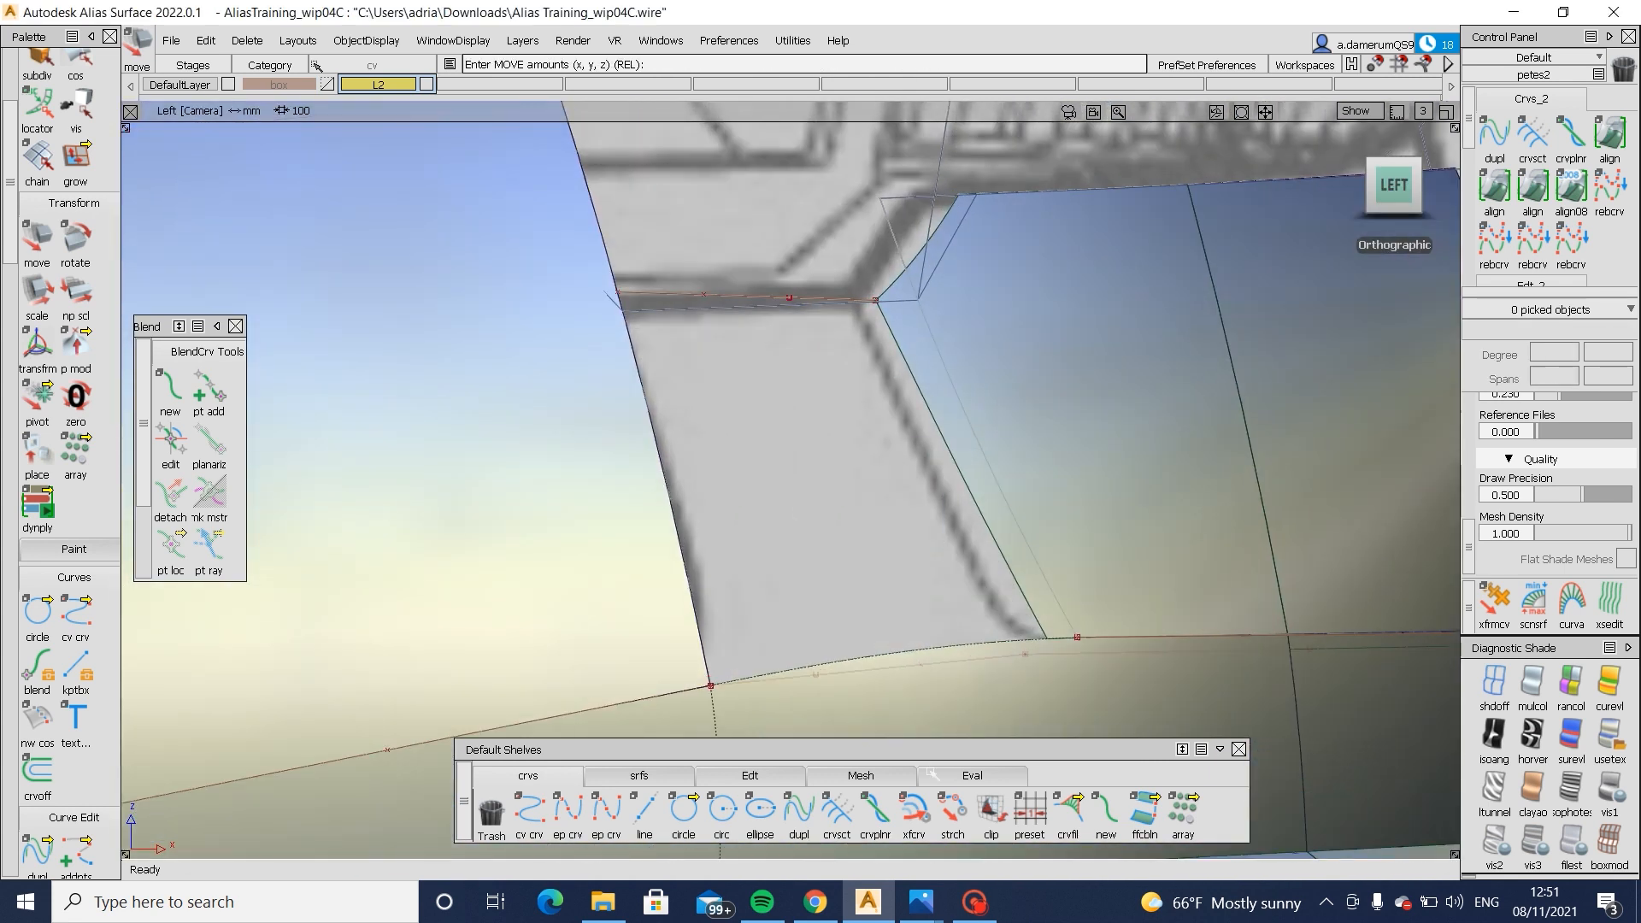
pyautogui.click(952, 810)
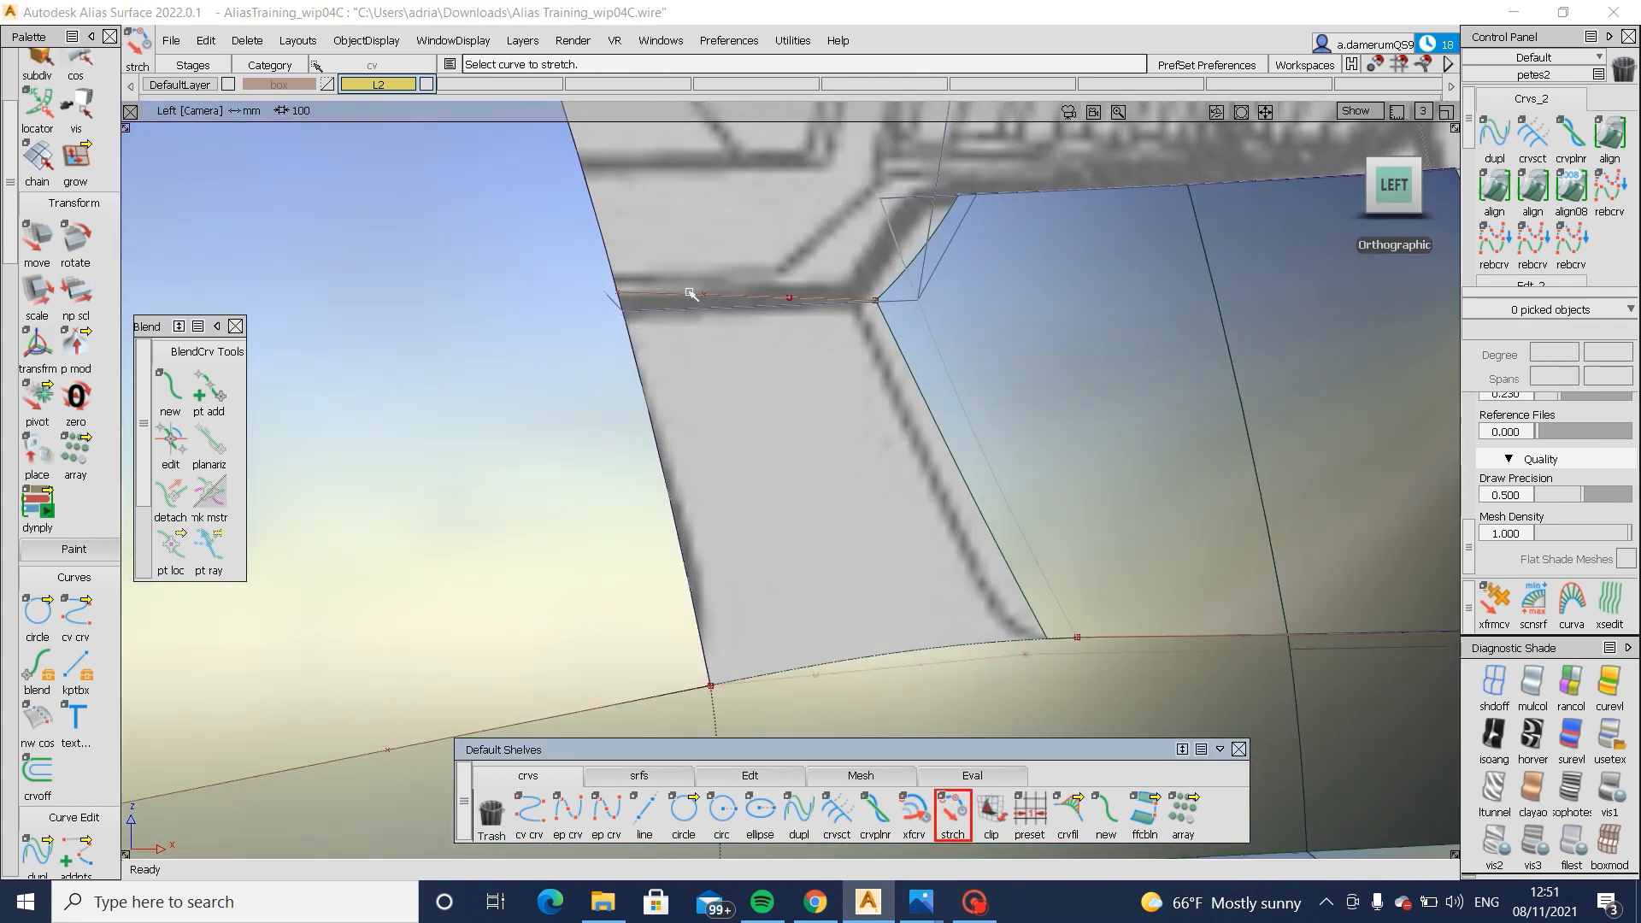
pyautogui.click(624, 293)
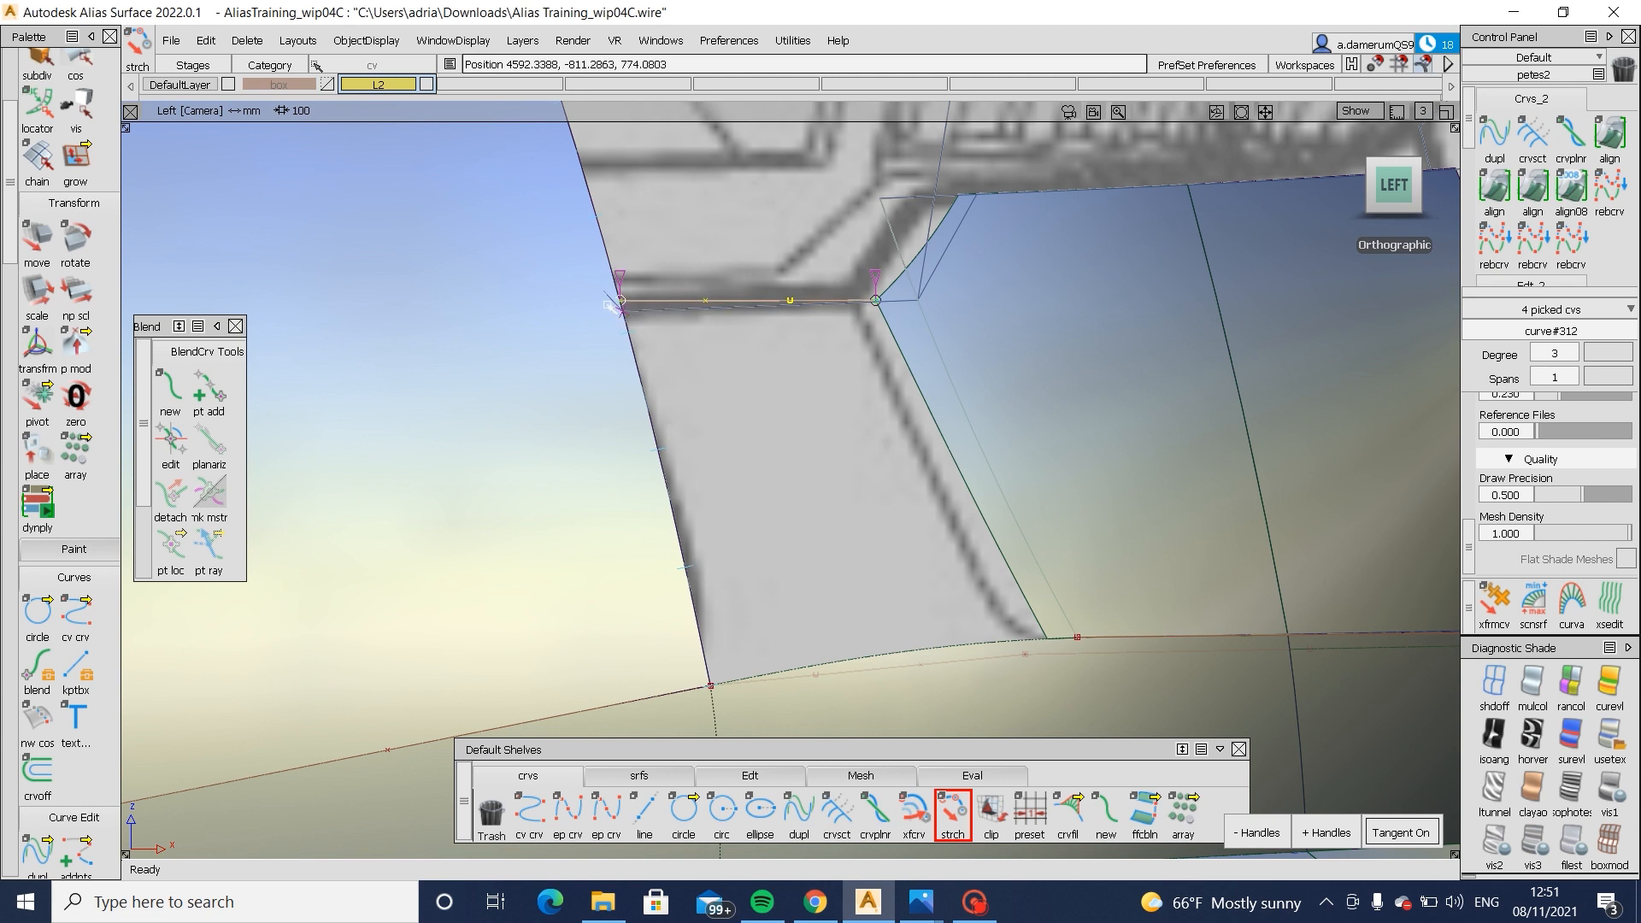
pyautogui.click(1039, 367)
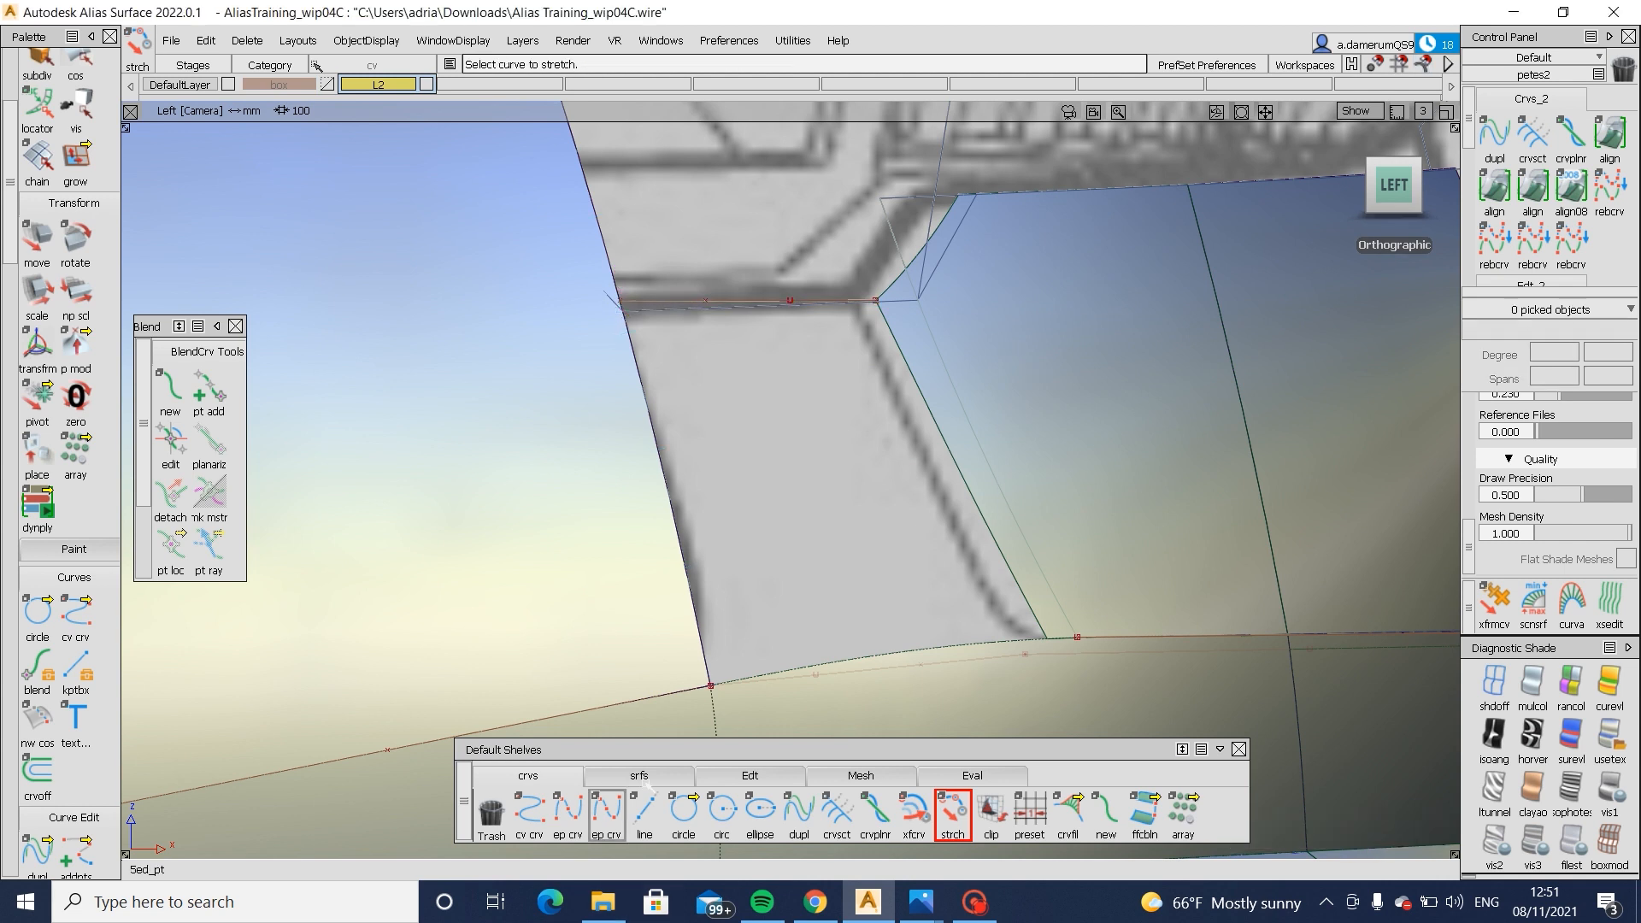
pyautogui.click(645, 804)
pyautogui.click(647, 777)
pyautogui.click(759, 808)
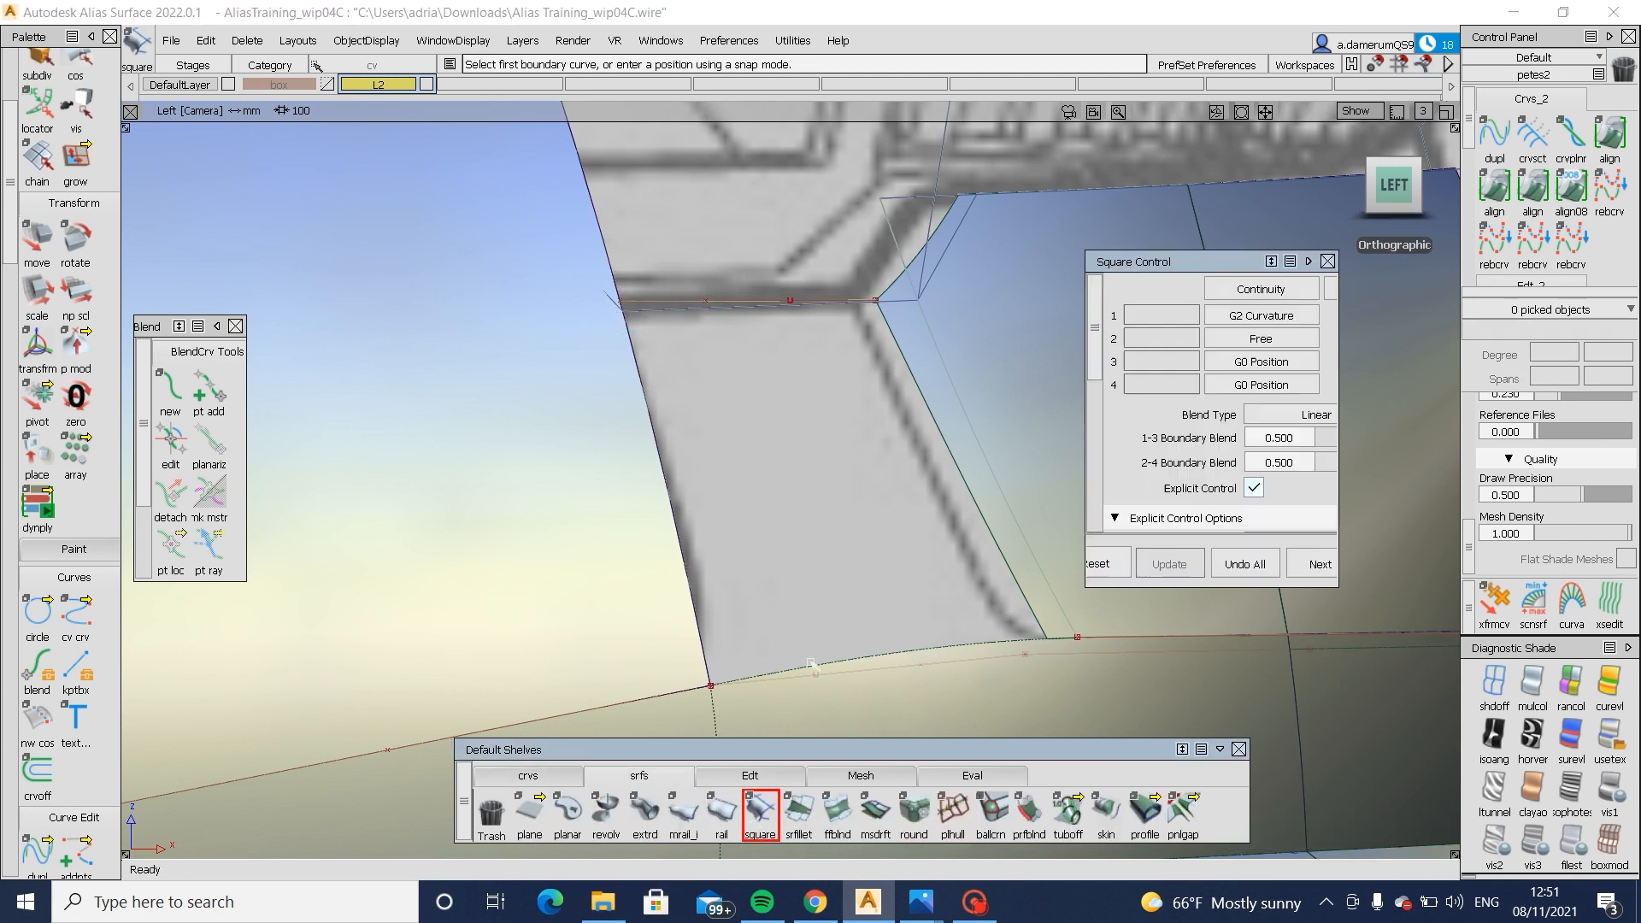
pyautogui.keyDown('alt'); pyautogui.keyDown('shift'); pyautogui.moveTo(1080, 677); pyautogui.dragTo(915, 649, button='middle'); pyautogui.keyUp('shift'); pyautogui.keyUp('alt')
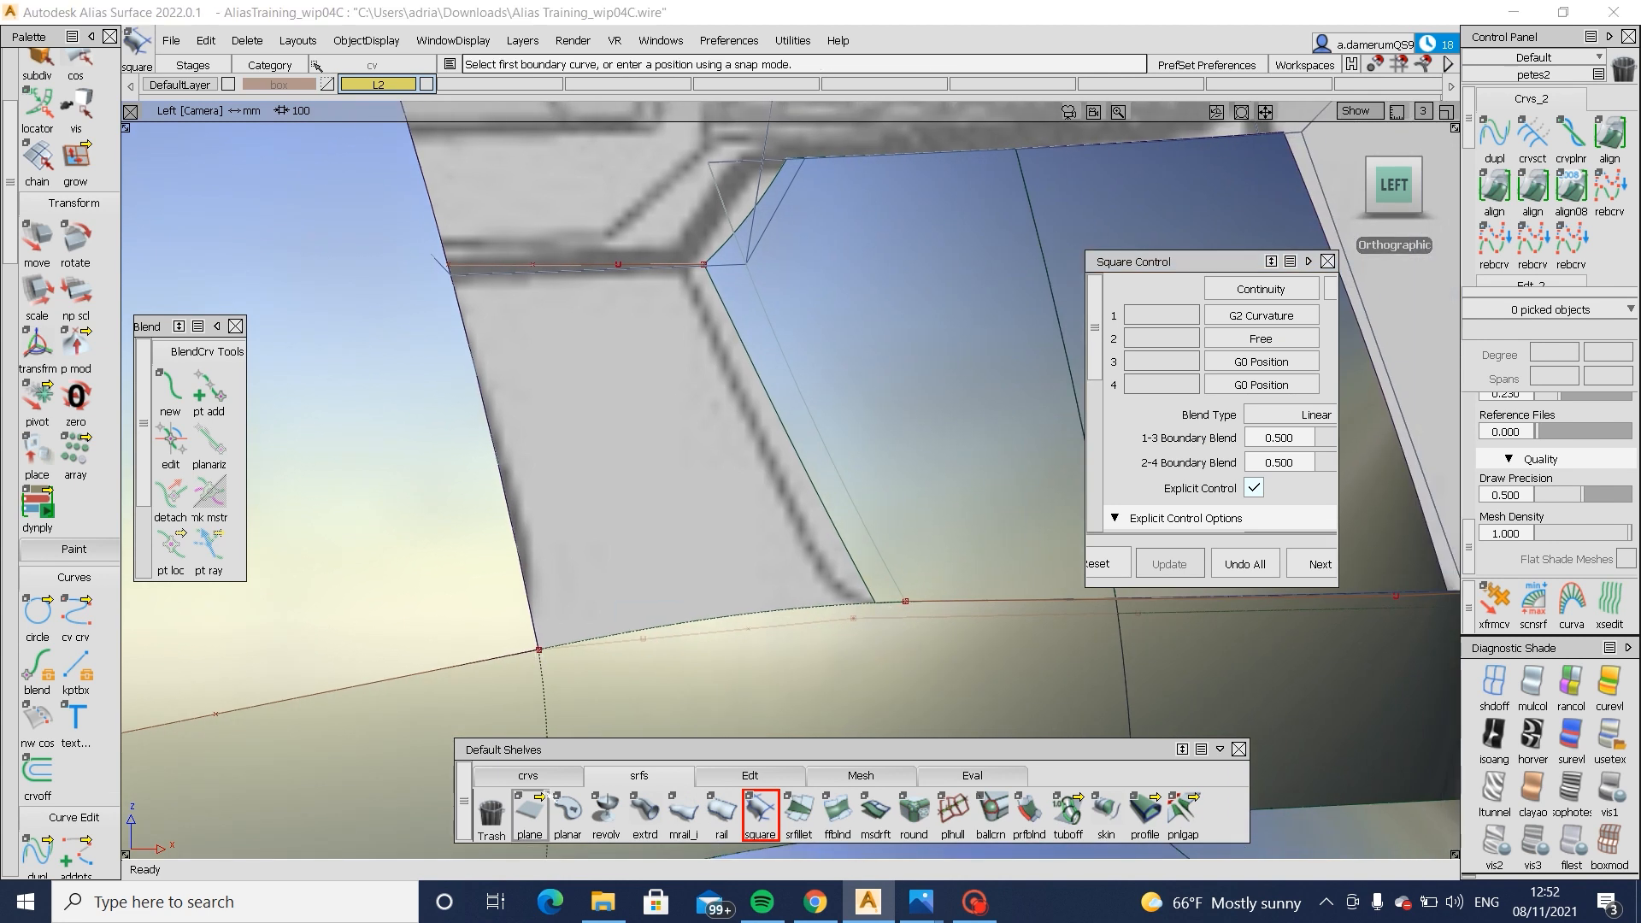
# - Draw an edit-point curve along the bottom of the gap from the side panel's lower corner to the trimmed surface's lower corner
pyautogui.click(529, 807)
pyautogui.click(528, 776)
pyautogui.click(801, 656)
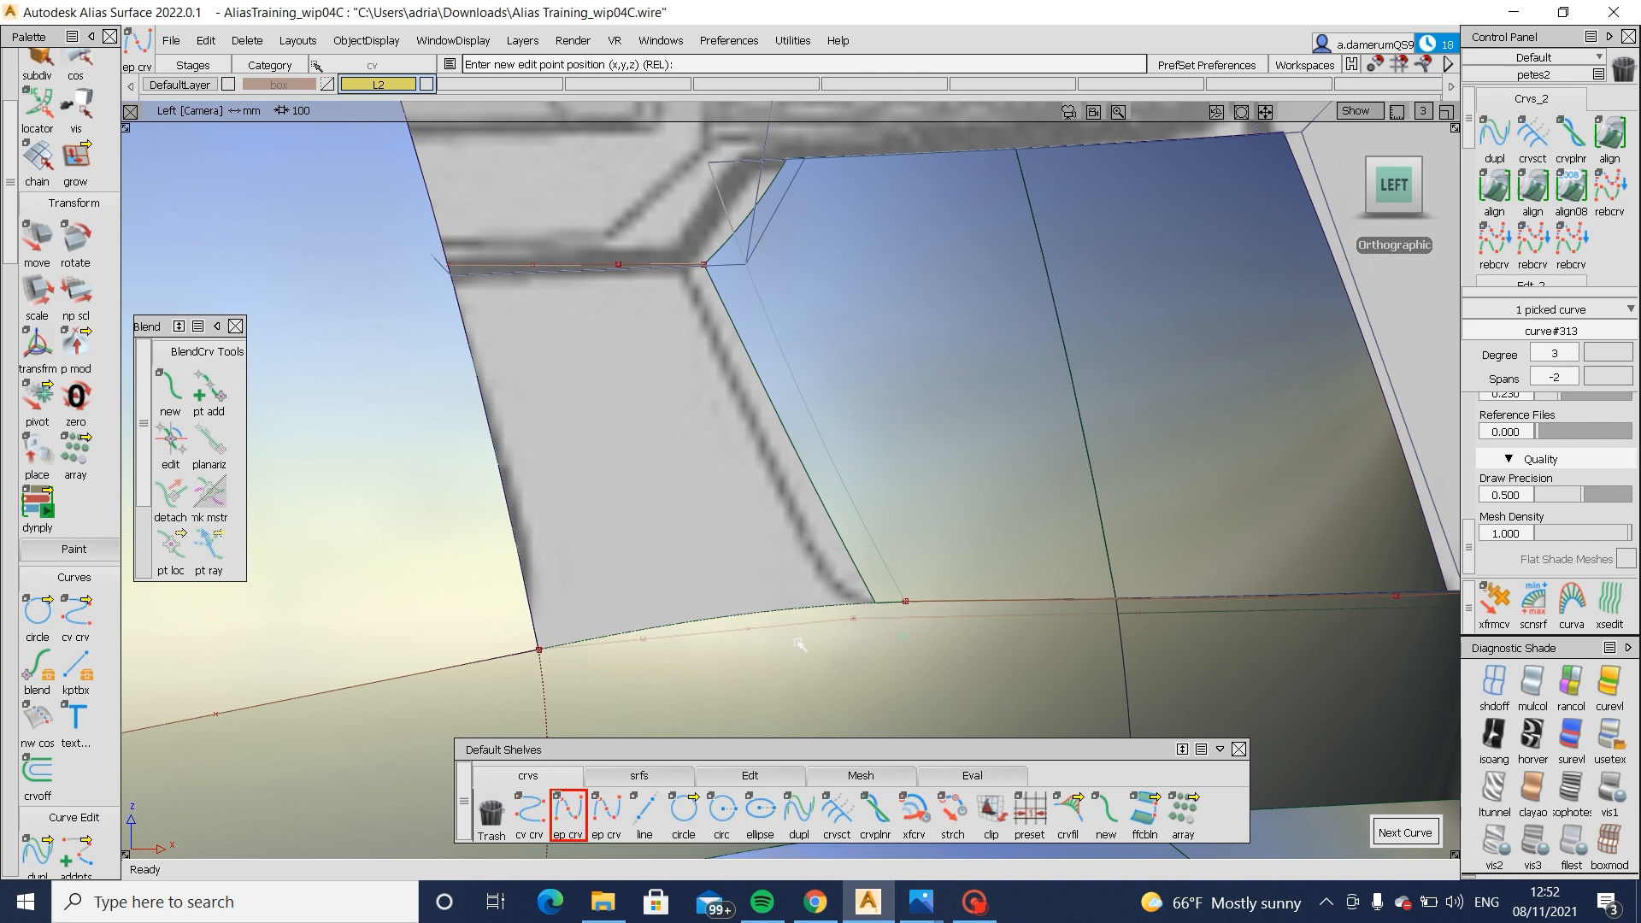
pyautogui.click(880, 605)
# - Project the lower gap curve onto the side surface beneath it and trim that surface, keeping the part below the curve
pyautogui.keyDown('ctrl'); pyautogui.keyDown('shift'); pyautogui.moveTo(831, 711); pyautogui.dragTo(765, 671); pyautogui.keyUp('shift'); pyautogui.keyUp('ctrl')
pyautogui.click(760, 666)
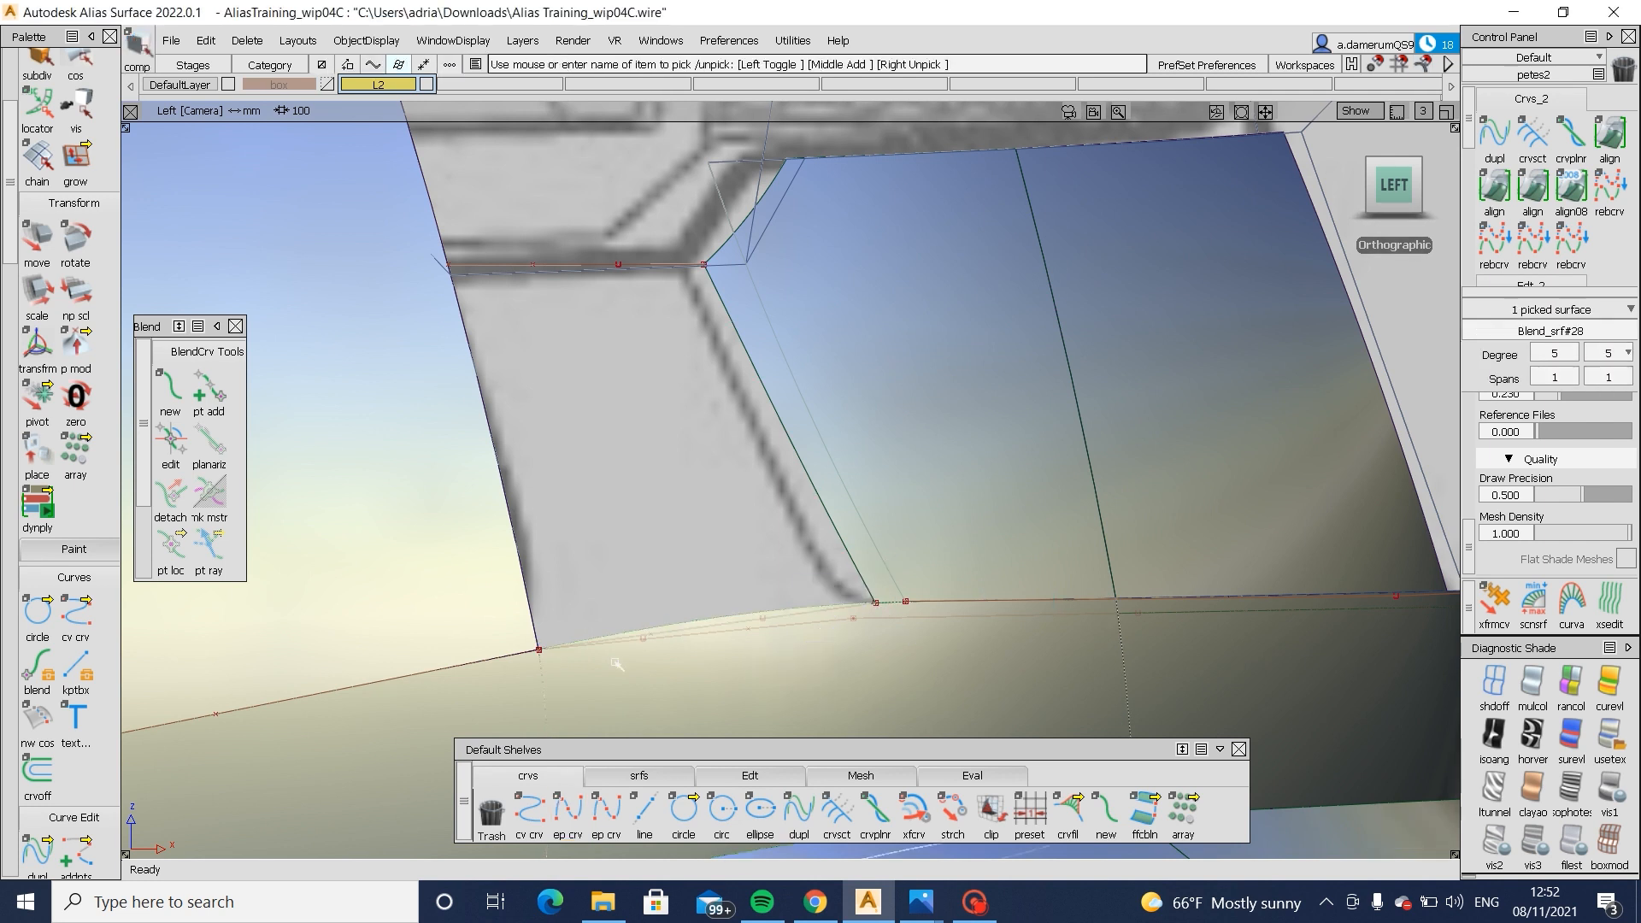
pyautogui.keyDown('ctrl'); pyautogui.keyDown('shift'); pyautogui.moveTo(765, 655); pyautogui.dragTo(649, 654, button='middle'); pyautogui.keyUp('shift'); pyautogui.keyUp('ctrl')
pyautogui.click(762, 618)
pyautogui.press('space')
pyautogui.keyDown('ctrl'); pyautogui.keyDown('shift'); pyautogui.moveTo(803, 694); pyautogui.dragTo(800, 670, button='middle'); pyautogui.keyUp('shift'); pyautogui.keyUp('ctrl')
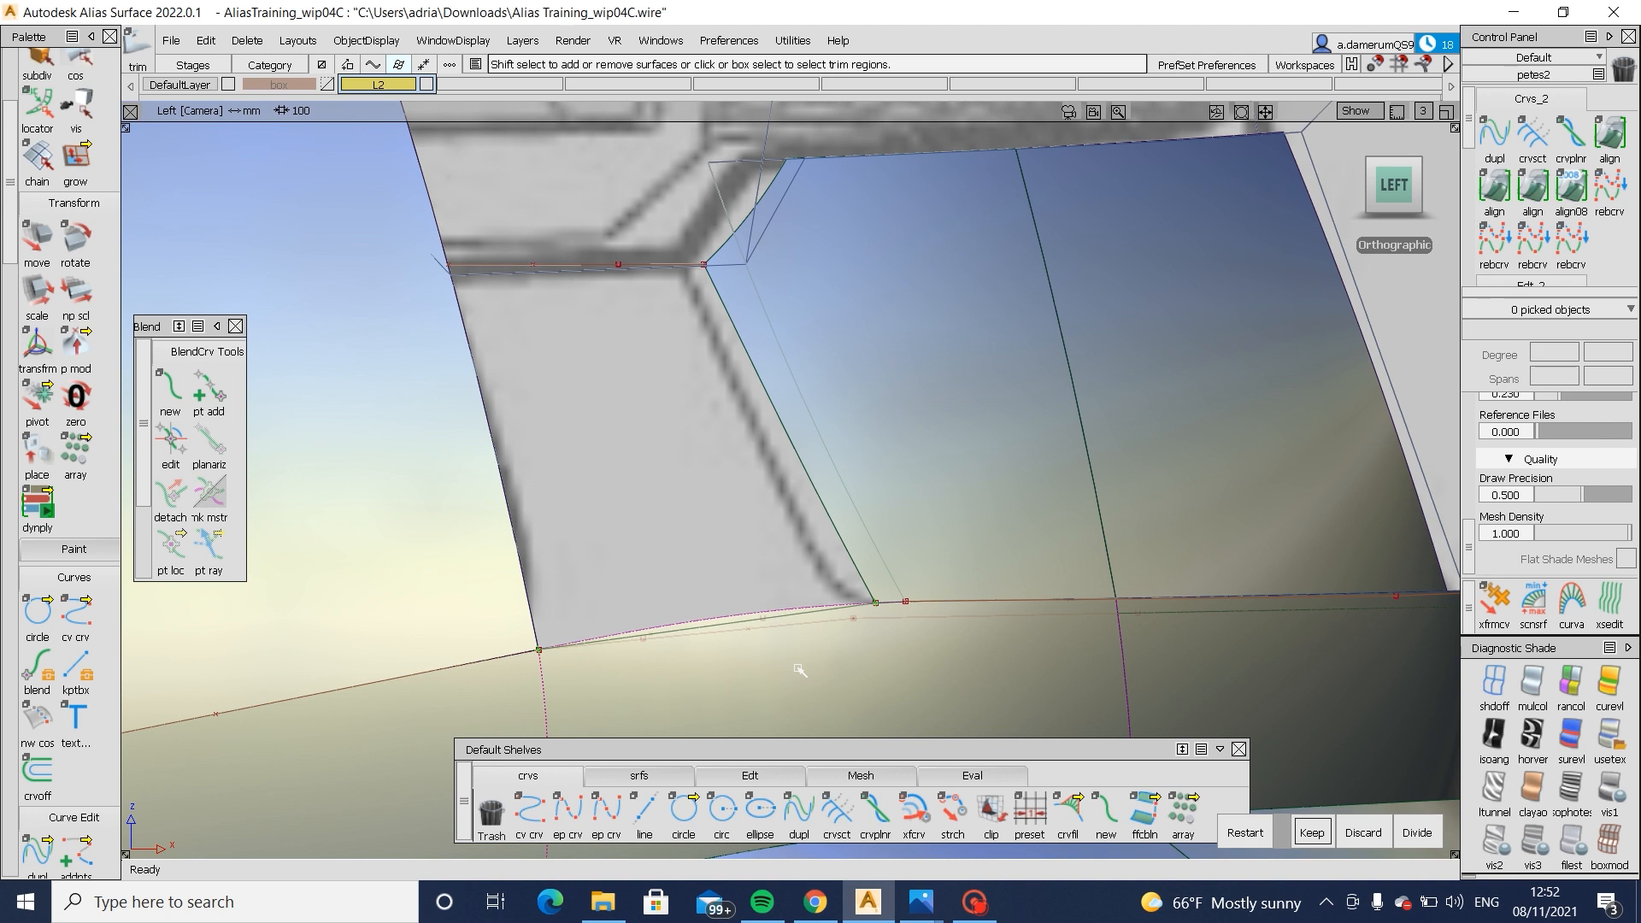
pyautogui.click(1311, 832)
pyautogui.press('F8')
pyautogui.keyDown('alt'); pyautogui.keyDown('shift'); pyautogui.moveTo(948, 572); pyautogui.dragTo(822, 743); pyautogui.keyUp('shift'); pyautogui.keyUp('alt')
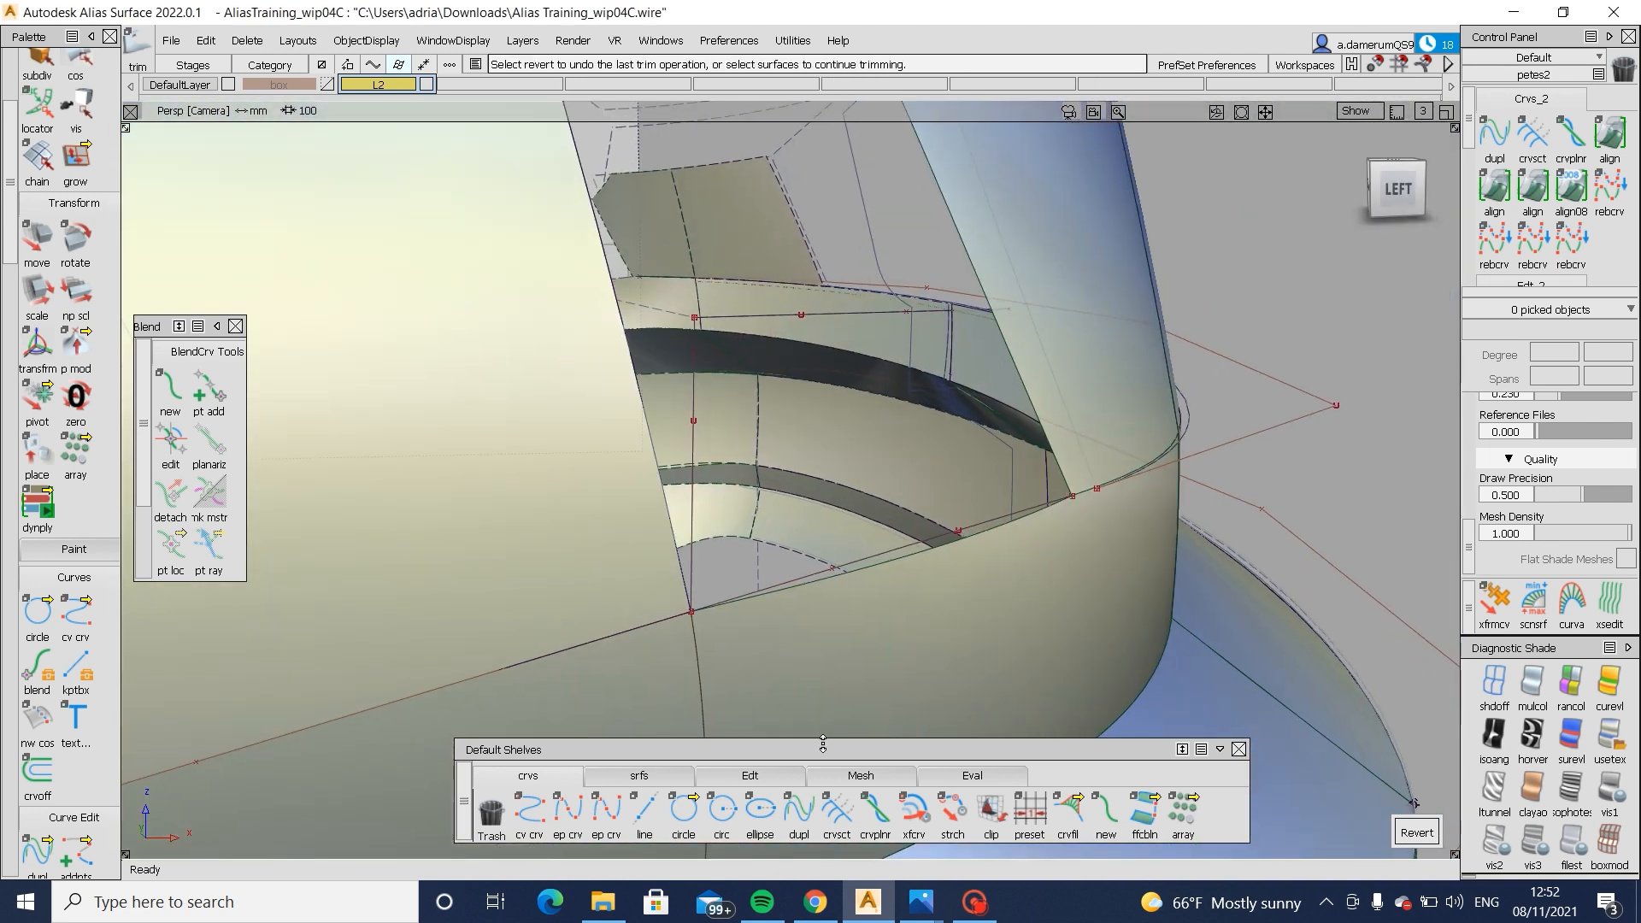
pyautogui.click(658, 777)
pyautogui.keyDown('alt'); pyautogui.keyDown('shift'); pyautogui.moveTo(879, 551); pyautogui.dragTo(808, 607); pyautogui.keyUp('shift'); pyautogui.keyUp('alt')
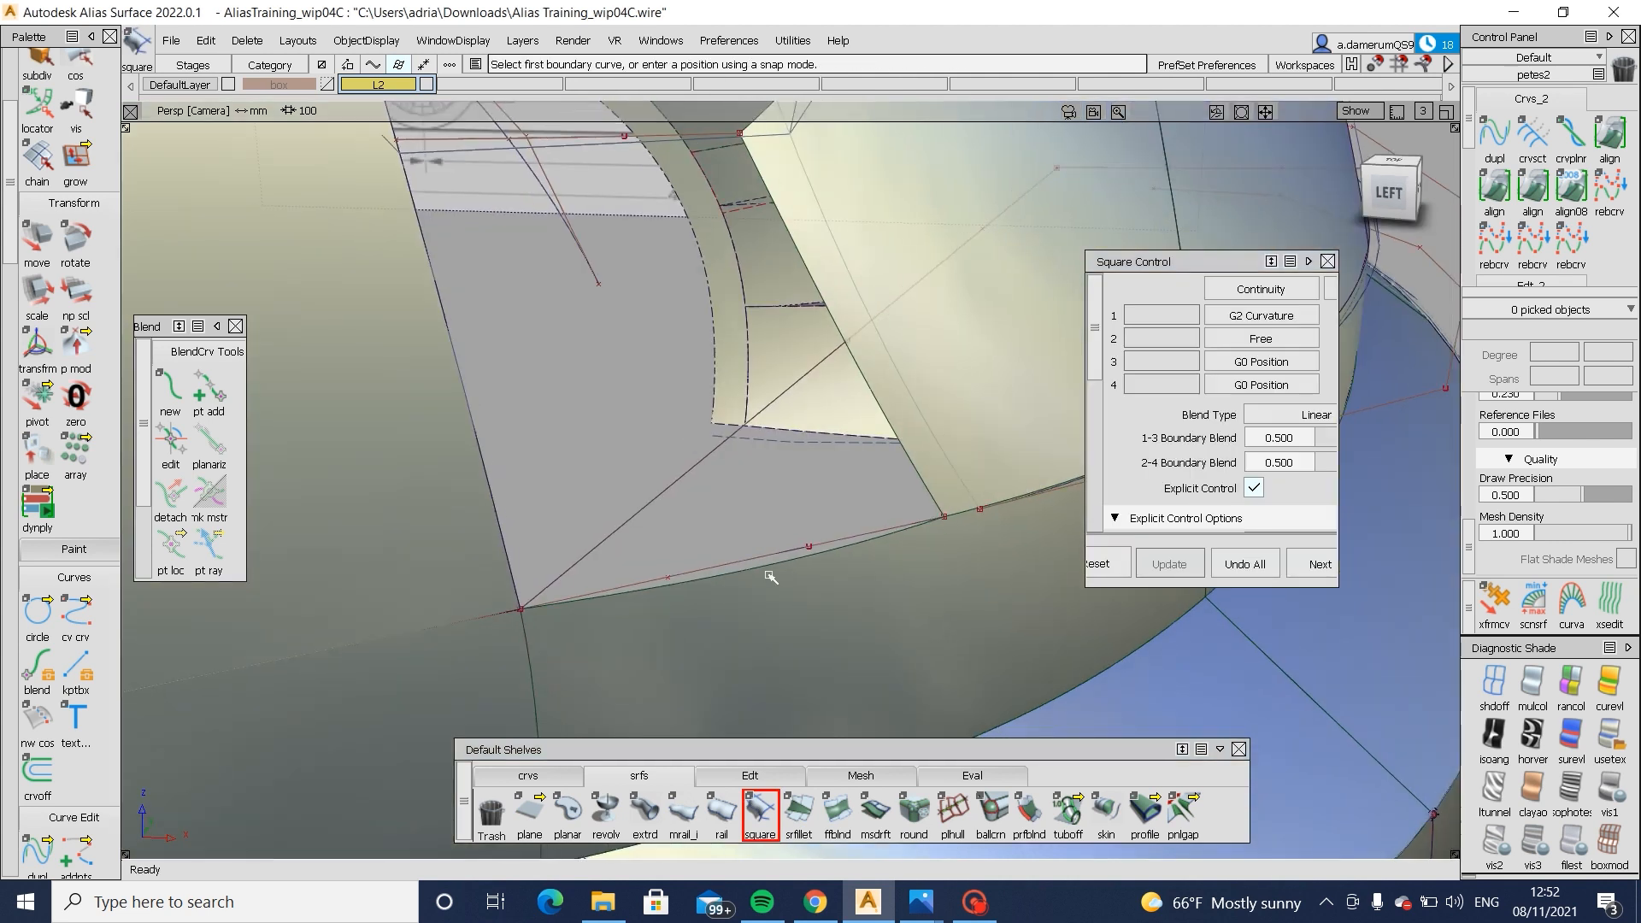
pyautogui.click(760, 571)
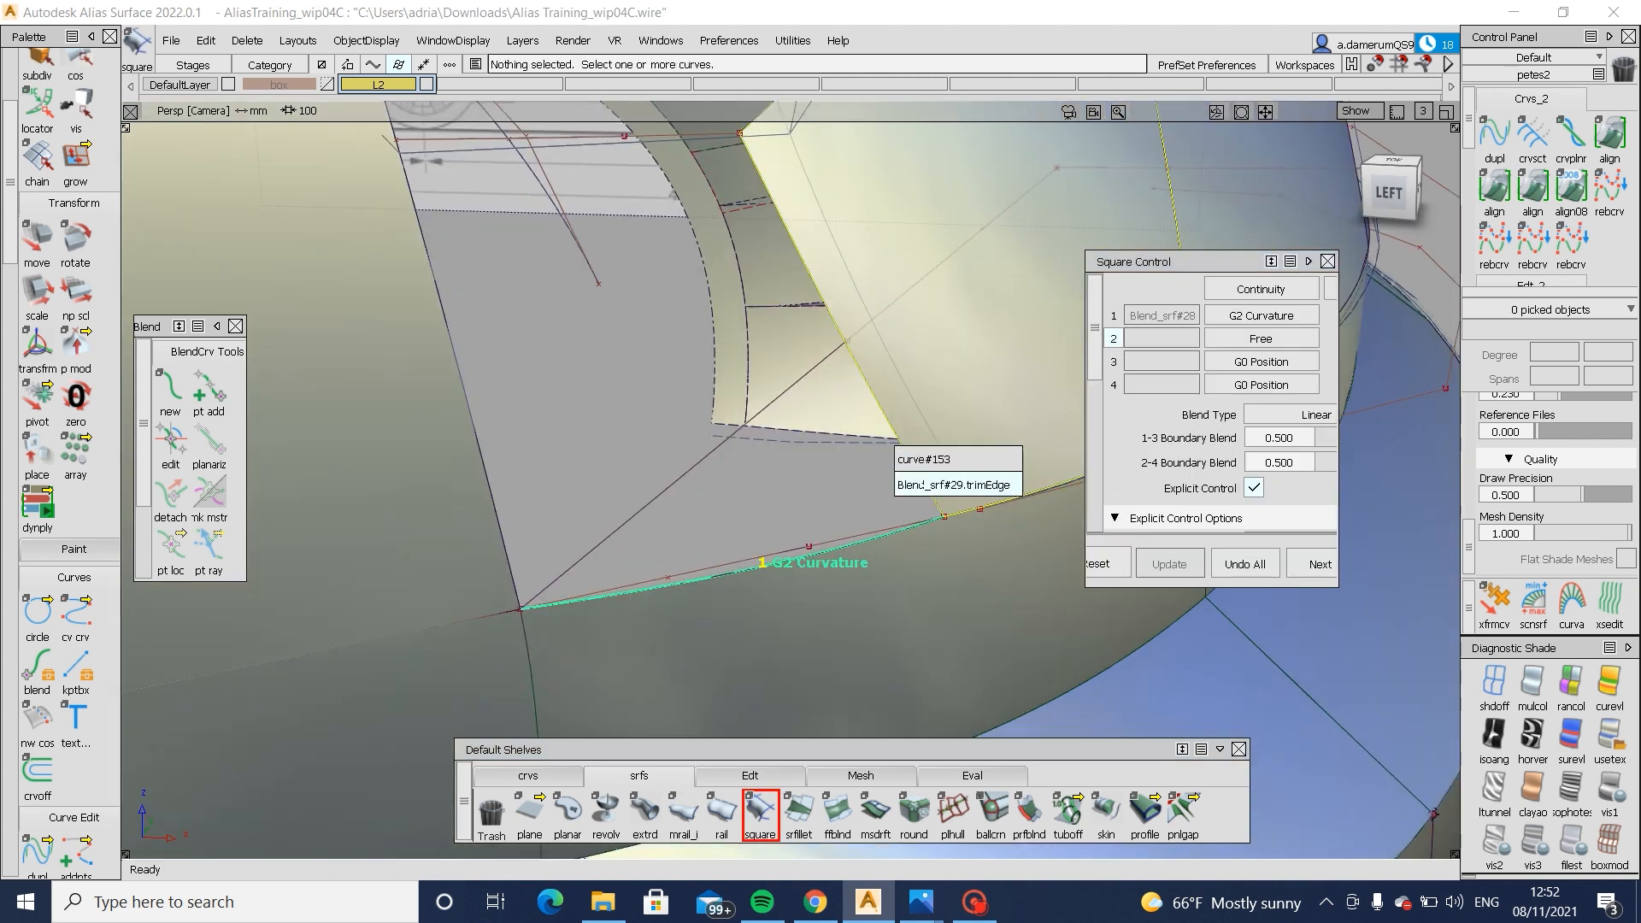
pyautogui.keyDown('alt'); pyautogui.keyDown('shift'); pyautogui.moveTo(897, 449); pyautogui.dragTo(966, 396); pyautogui.keyUp('shift'); pyautogui.keyUp('alt')
pyautogui.keyDown('alt'); pyautogui.keyDown('shift'); pyautogui.moveTo(983, 436); pyautogui.dragTo(922, 360, button='right'); pyautogui.keyUp('shift'); pyautogui.keyUp('alt')
pyautogui.keyDown('alt'); pyautogui.keyDown('shift'); pyautogui.moveTo(923, 361); pyautogui.dragTo(755, 656); pyautogui.keyUp('shift'); pyautogui.keyUp('alt')
pyautogui.hotkey('ctrl', 'z')
# - Delete the lower gap construction curve and duplicate the trimmed surface edge beneath the gap as a curve
pyautogui.keyDown('ctrl'); pyautogui.keyDown('shift'); pyautogui.moveTo(620, 467); pyautogui.dragTo(772, 560); pyautogui.keyUp('shift'); pyautogui.keyUp('ctrl')
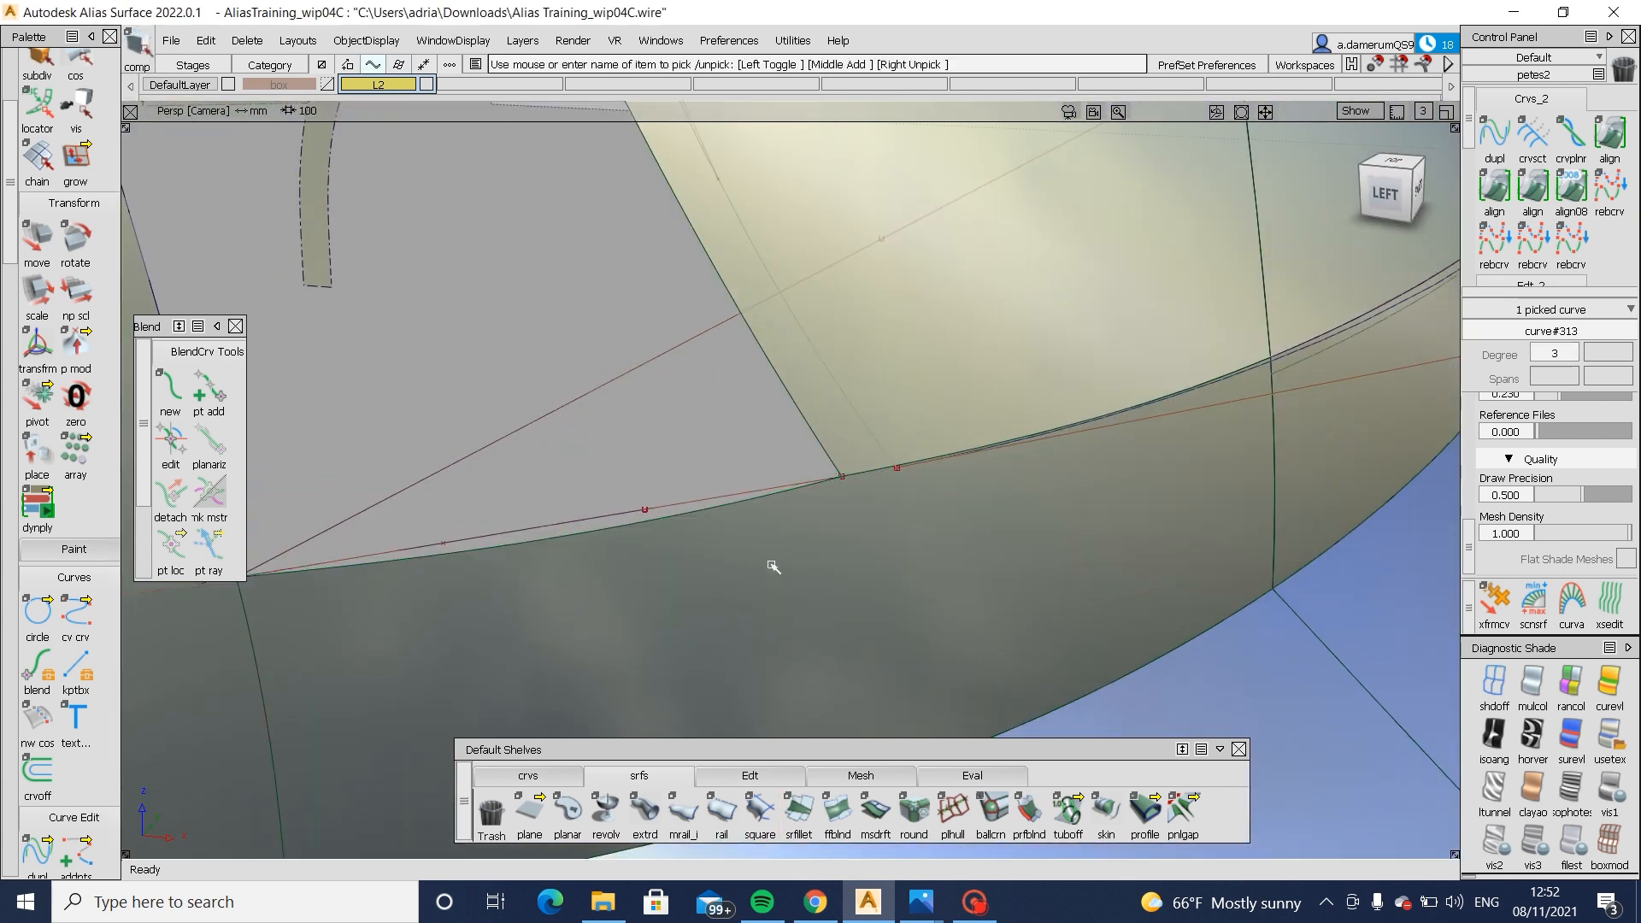
pyautogui.press('Delete')
pyautogui.click(547, 775)
pyautogui.click(607, 810)
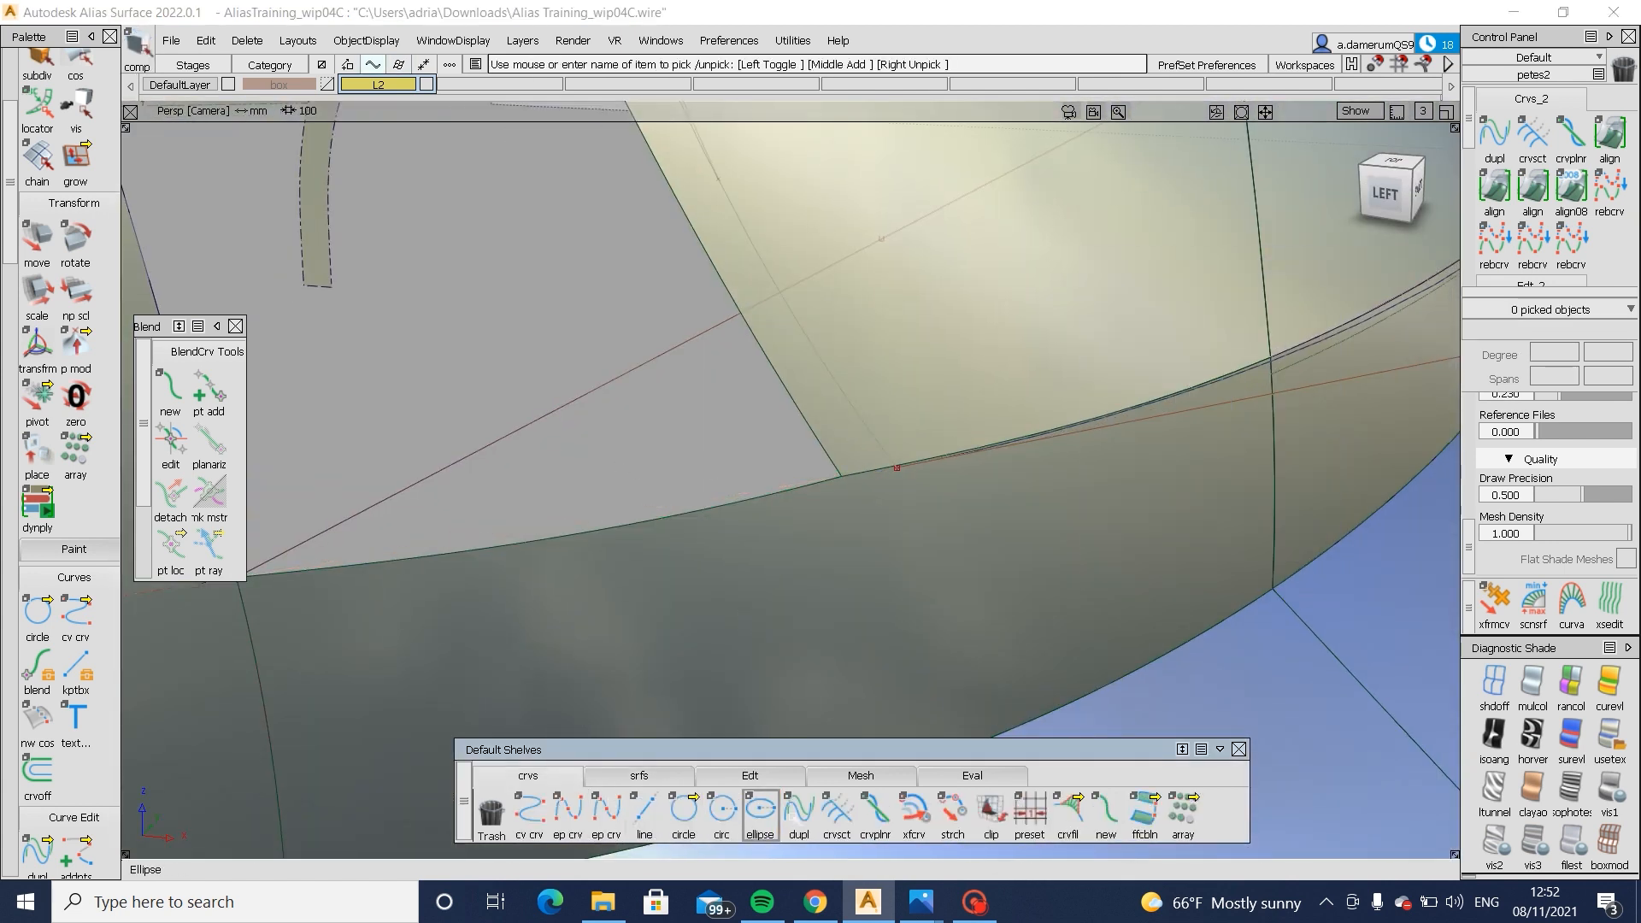
pyautogui.click(799, 812)
pyautogui.click(647, 520)
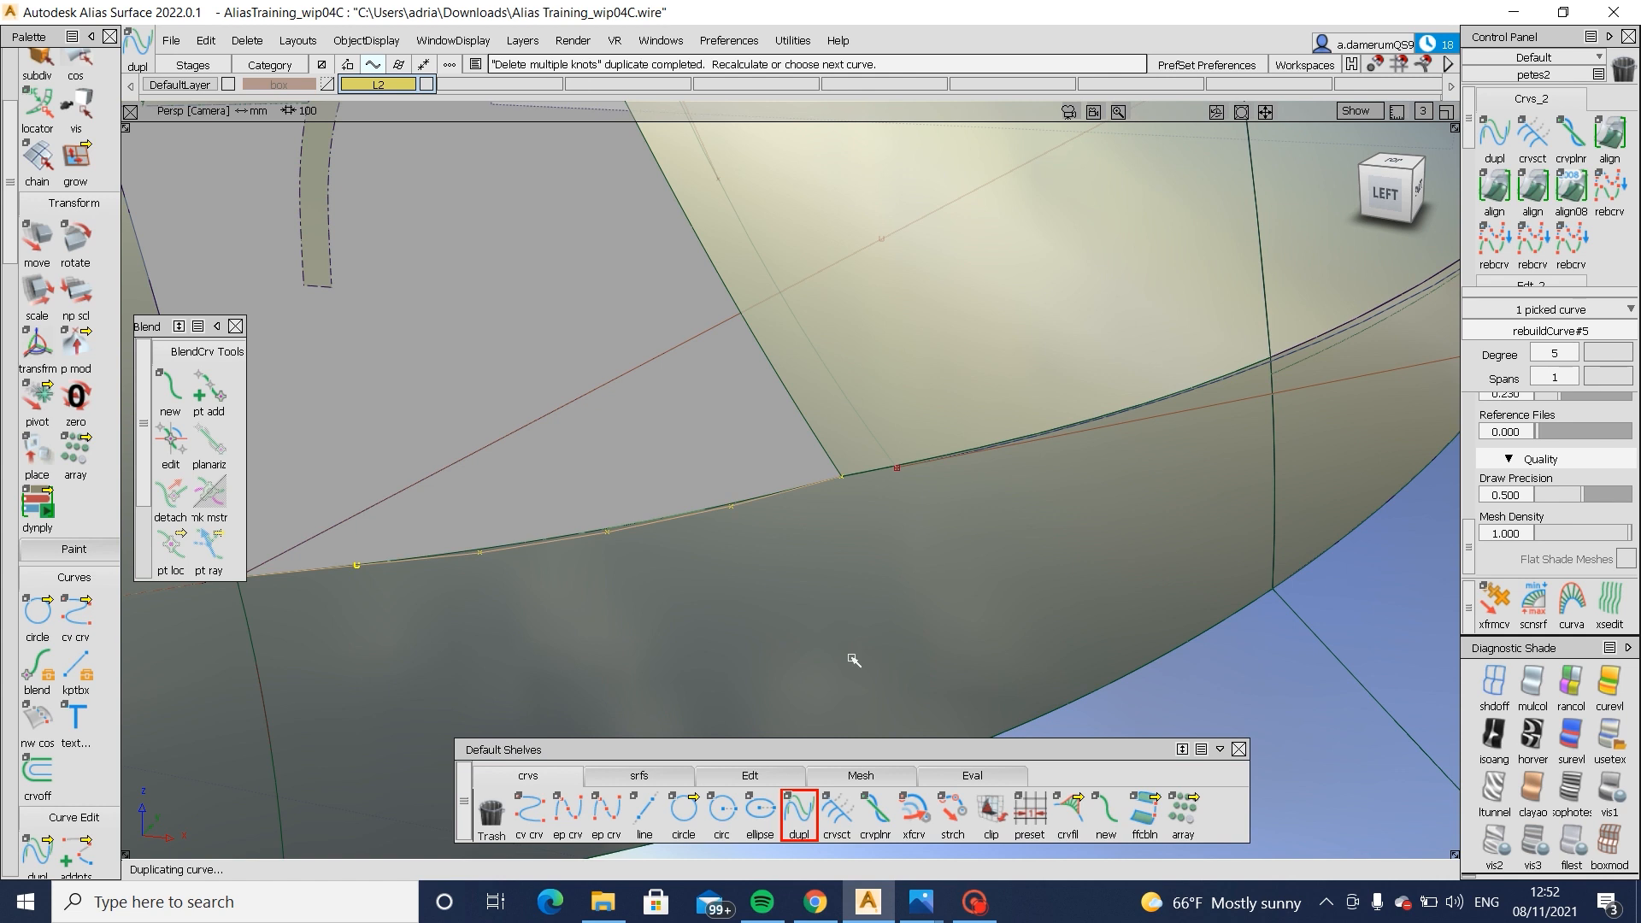
# - Hide the neighbouring surface's CVs and snap the duplicated curve's rear end CV onto the corner of the trimmed surface
pyautogui.click(826, 479)
pyautogui.keyDown('ctrl'); pyautogui.keyDown('shift'); pyautogui.moveTo(984, 487); pyautogui.dragTo(936, 474); pyautogui.keyUp('shift'); pyautogui.keyUp('ctrl')
pyautogui.keyDown('ctrl'); pyautogui.keyDown('shift'); pyautogui.moveTo(828, 447); pyautogui.dragTo(847, 475); pyautogui.keyUp('shift'); pyautogui.keyUp('ctrl')
pyautogui.click(844, 479)
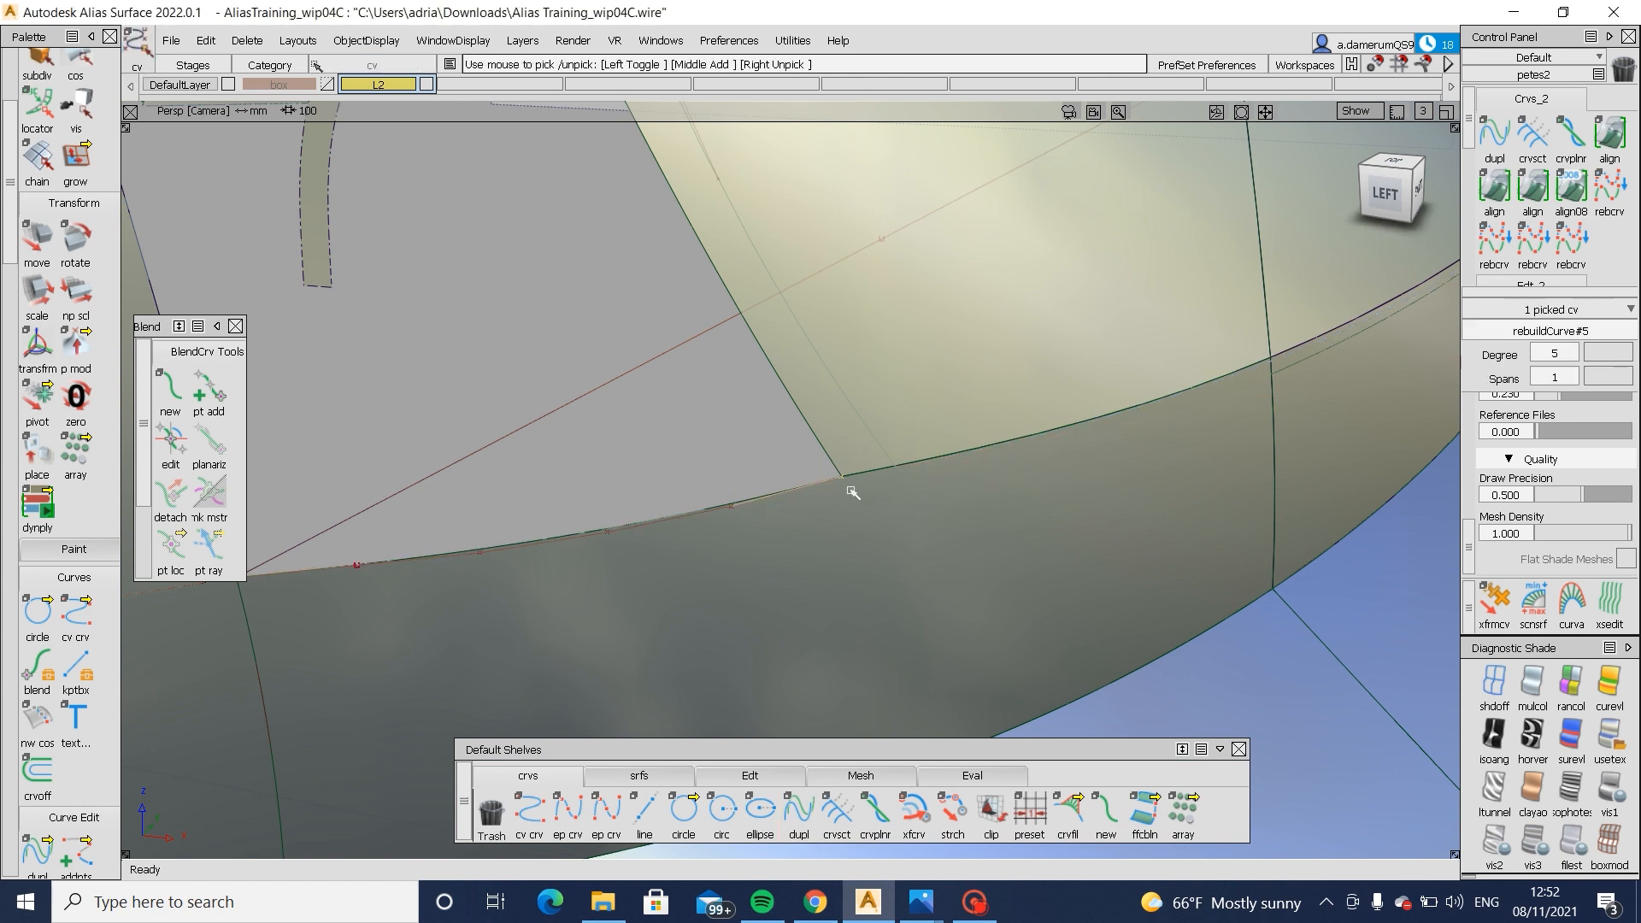
pyautogui.keyDown('ctrl'); pyautogui.keyDown('shift'); pyautogui.moveTo(844, 495); pyautogui.dragTo(826, 452, button='middle'); pyautogui.keyUp('shift'); pyautogui.keyUp('ctrl')
pyautogui.keyDown('ctrl'); pyautogui.keyDown('shift'); pyautogui.moveTo(864, 583); pyautogui.dragTo(858, 454); pyautogui.keyUp('shift'); pyautogui.keyUp('ctrl')
pyautogui.keyDown('alt'); pyautogui.keyDown('shift'); pyautogui.moveTo(859, 489); pyautogui.dragTo(751, 512, button='right'); pyautogui.keyUp('shift'); pyautogui.keyUp('alt')
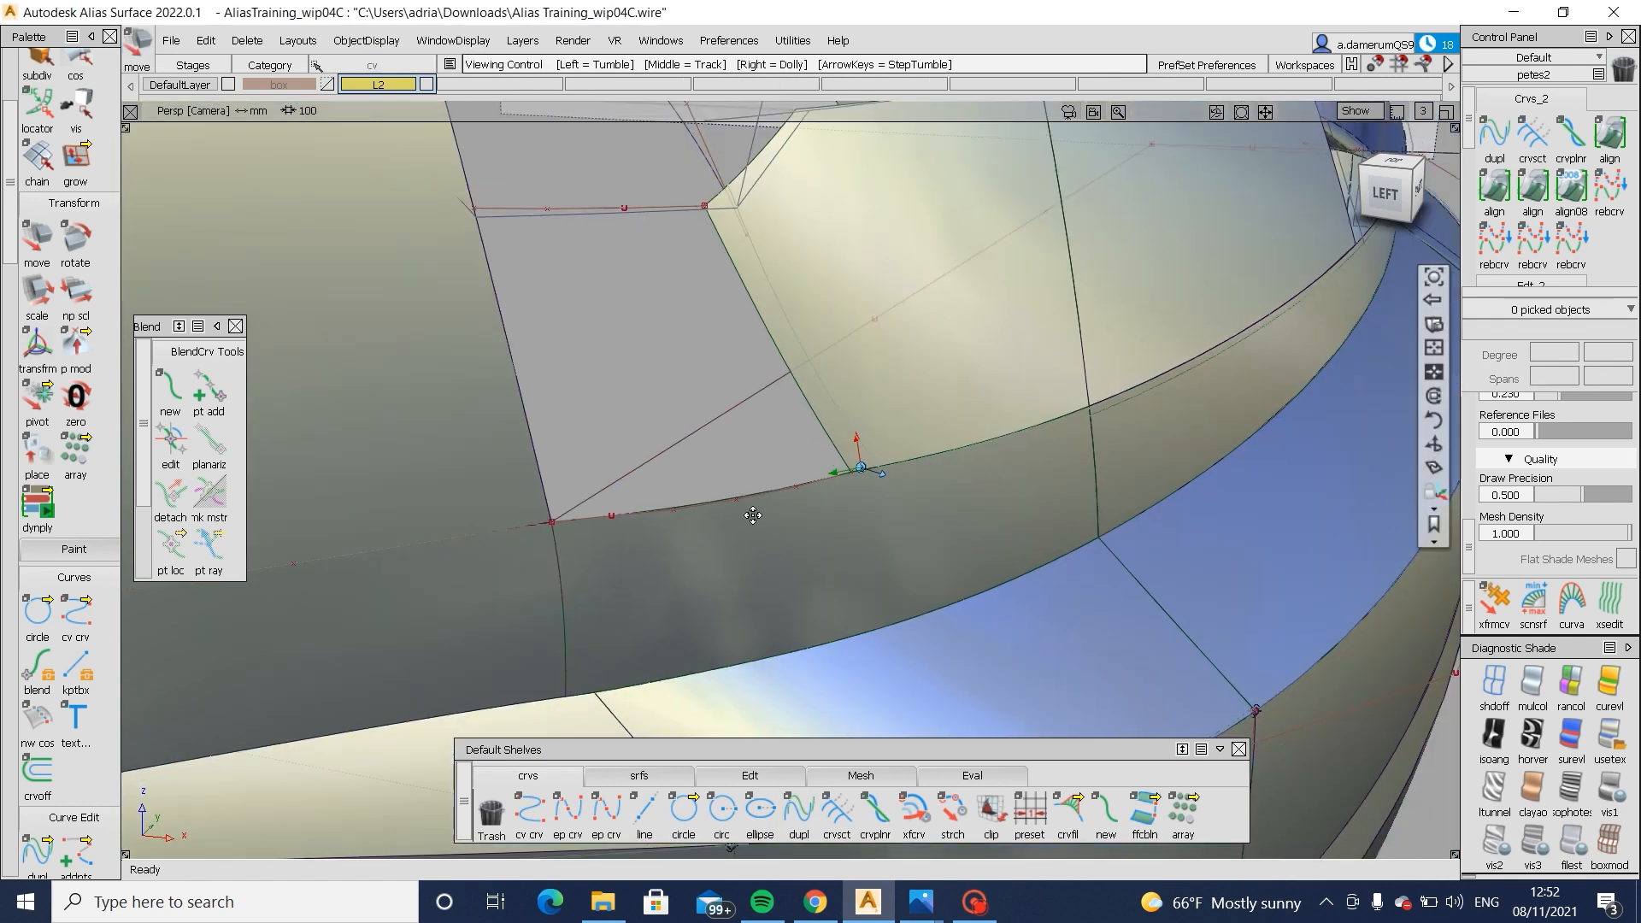
pyautogui.keyDown('alt'); pyautogui.keyDown('shift'); pyautogui.moveTo(751, 513); pyautogui.dragTo(779, 523, button='middle'); pyautogui.keyUp('shift'); pyautogui.keyUp('alt')
pyautogui.moveTo(724, 591)
pyautogui.keyDown('ctrl'); pyautogui.keyDown('shift'); pyautogui.mouseDown()
pyautogui.moveTo(675, 357)
pyautogui.moveTo(754, 431)
pyautogui.mouseUp(); pyautogui.keyUp('shift'); pyautogui.keyUp('ctrl')
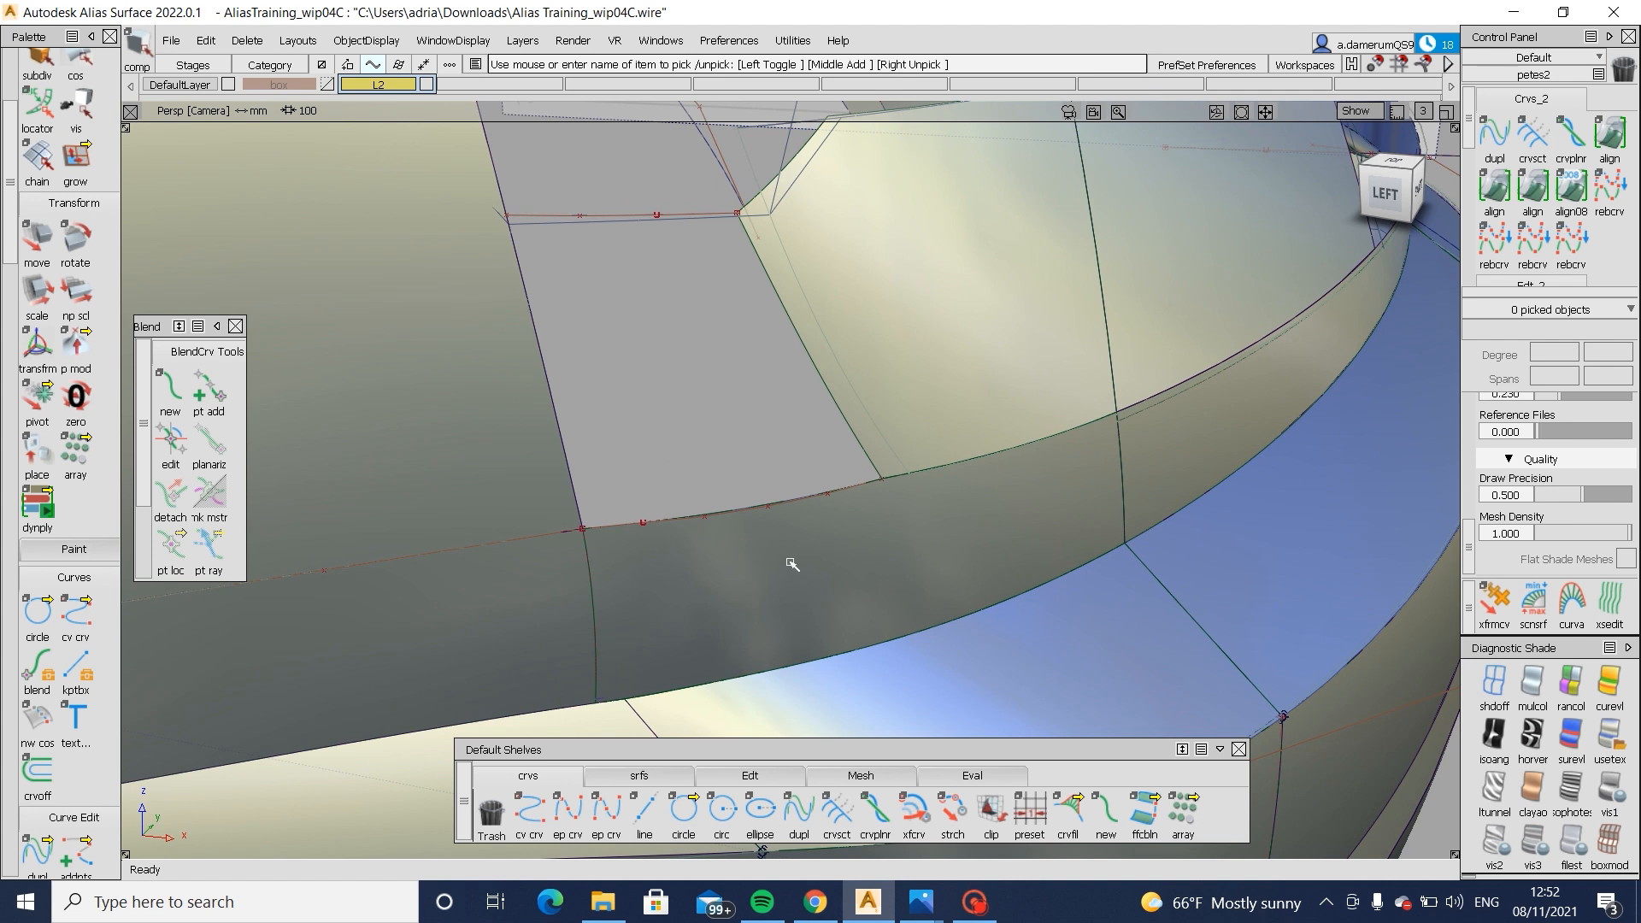
# - Build a Square surface across the pillar gap from the duplicated lower curve, the rear trimmed edge, the upper curve and the side panel edge
pyautogui.click(686, 781)
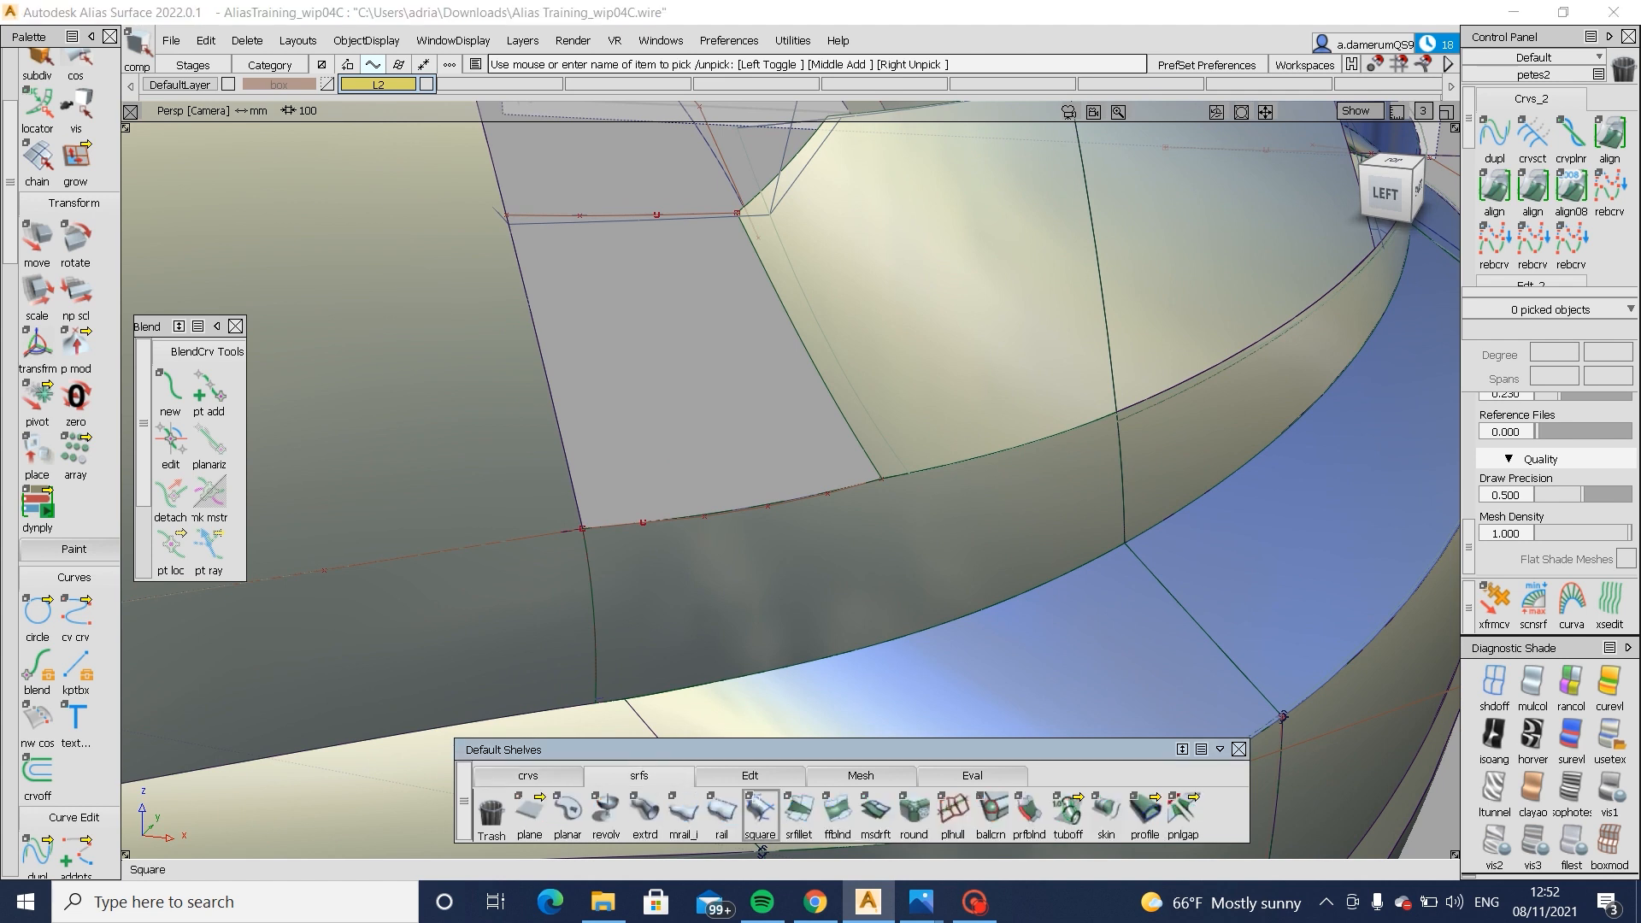
pyautogui.click(847, 490)
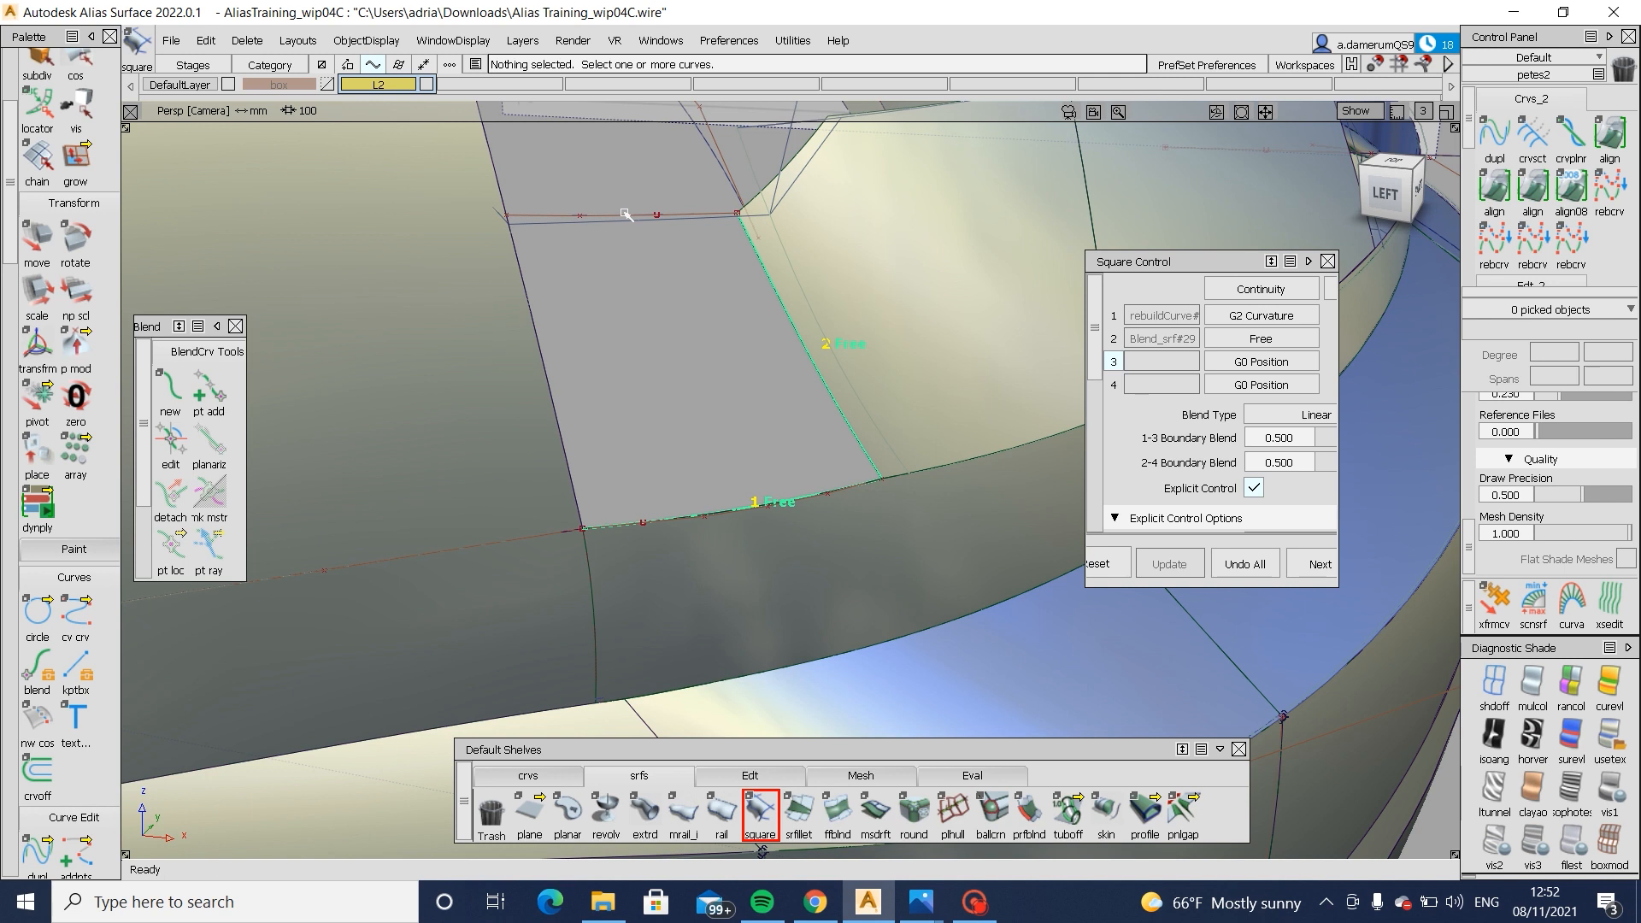
pyautogui.click(526, 293)
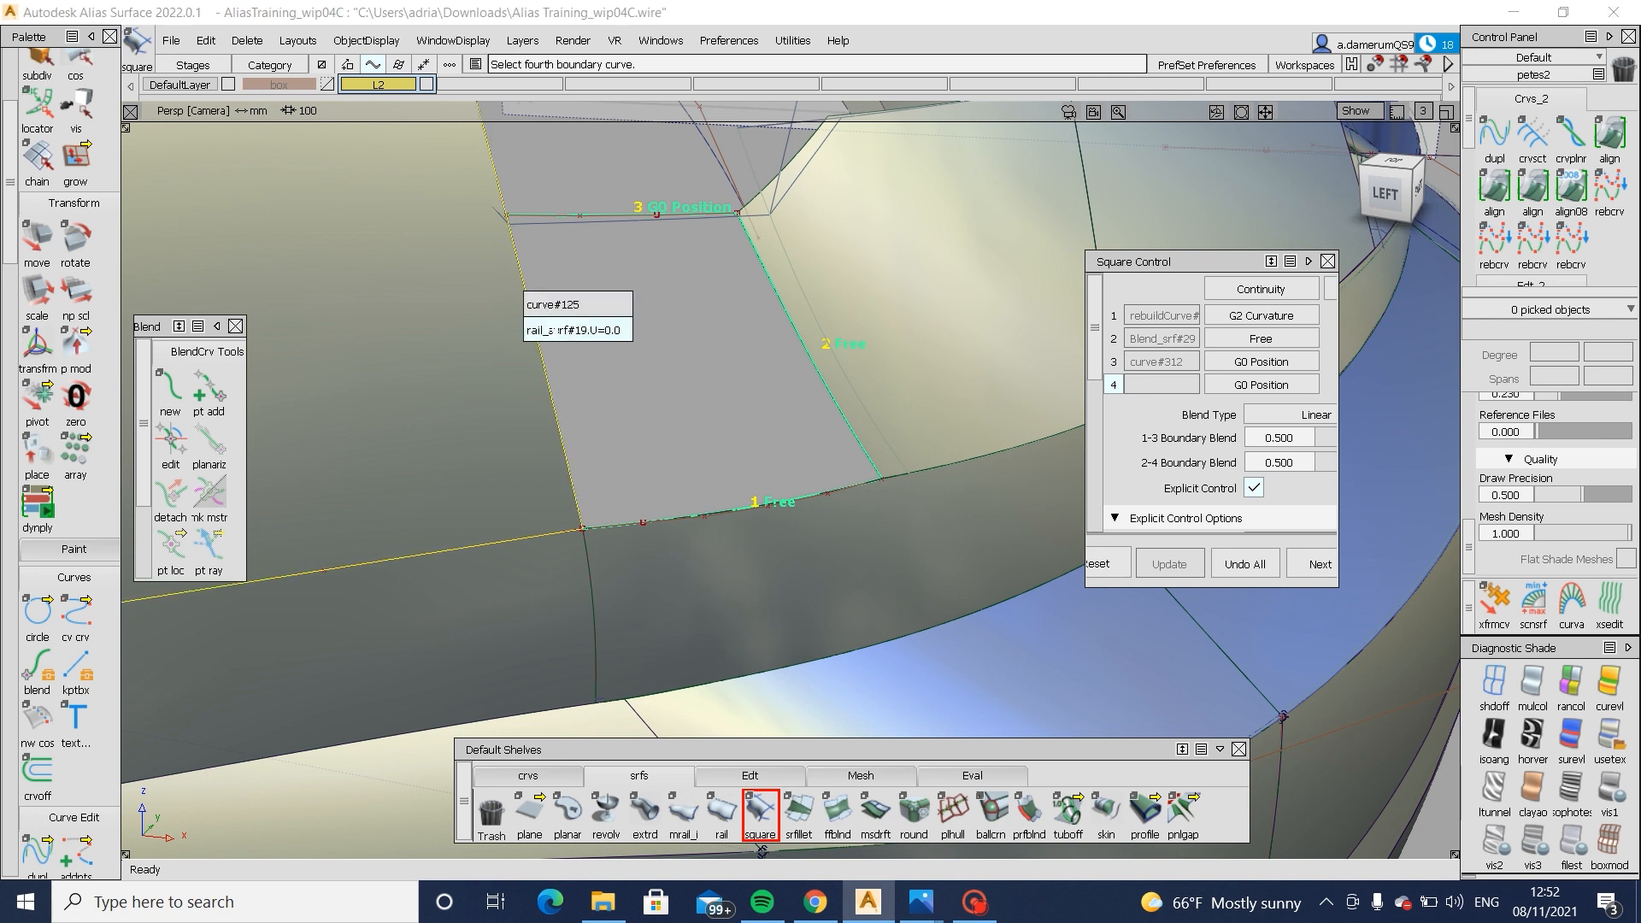
pyautogui.click(554, 330)
pyautogui.moveTo(745, 376)
pyautogui.keyDown('alt'); pyautogui.keyDown('shift'); pyautogui.mouseDown()
pyautogui.moveTo(757, 311)
pyautogui.moveTo(761, 377)
pyautogui.moveTo(740, 355)
pyautogui.mouseUp(); pyautogui.keyUp('shift'); pyautogui.keyUp('alt')
pyautogui.keyDown('alt'); pyautogui.keyDown('shift'); pyautogui.moveTo(710, 351); pyautogui.dragTo(752, 348, button='right'); pyautogui.keyUp('shift'); pyautogui.keyUp('alt')
pyautogui.keyDown('alt'); pyautogui.keyDown('shift'); pyautogui.moveTo(752, 348); pyautogui.dragTo(727, 325); pyautogui.keyUp('shift'); pyautogui.keyUp('alt')
# - Move the two middle CVs of the upper gap curve in the top view to reshape the new Square surface
pyautogui.keyDown('ctrl'); pyautogui.keyDown('shift'); pyautogui.moveTo(718, 264); pyautogui.dragTo(681, 274); pyautogui.keyUp('shift'); pyautogui.keyUp('ctrl')
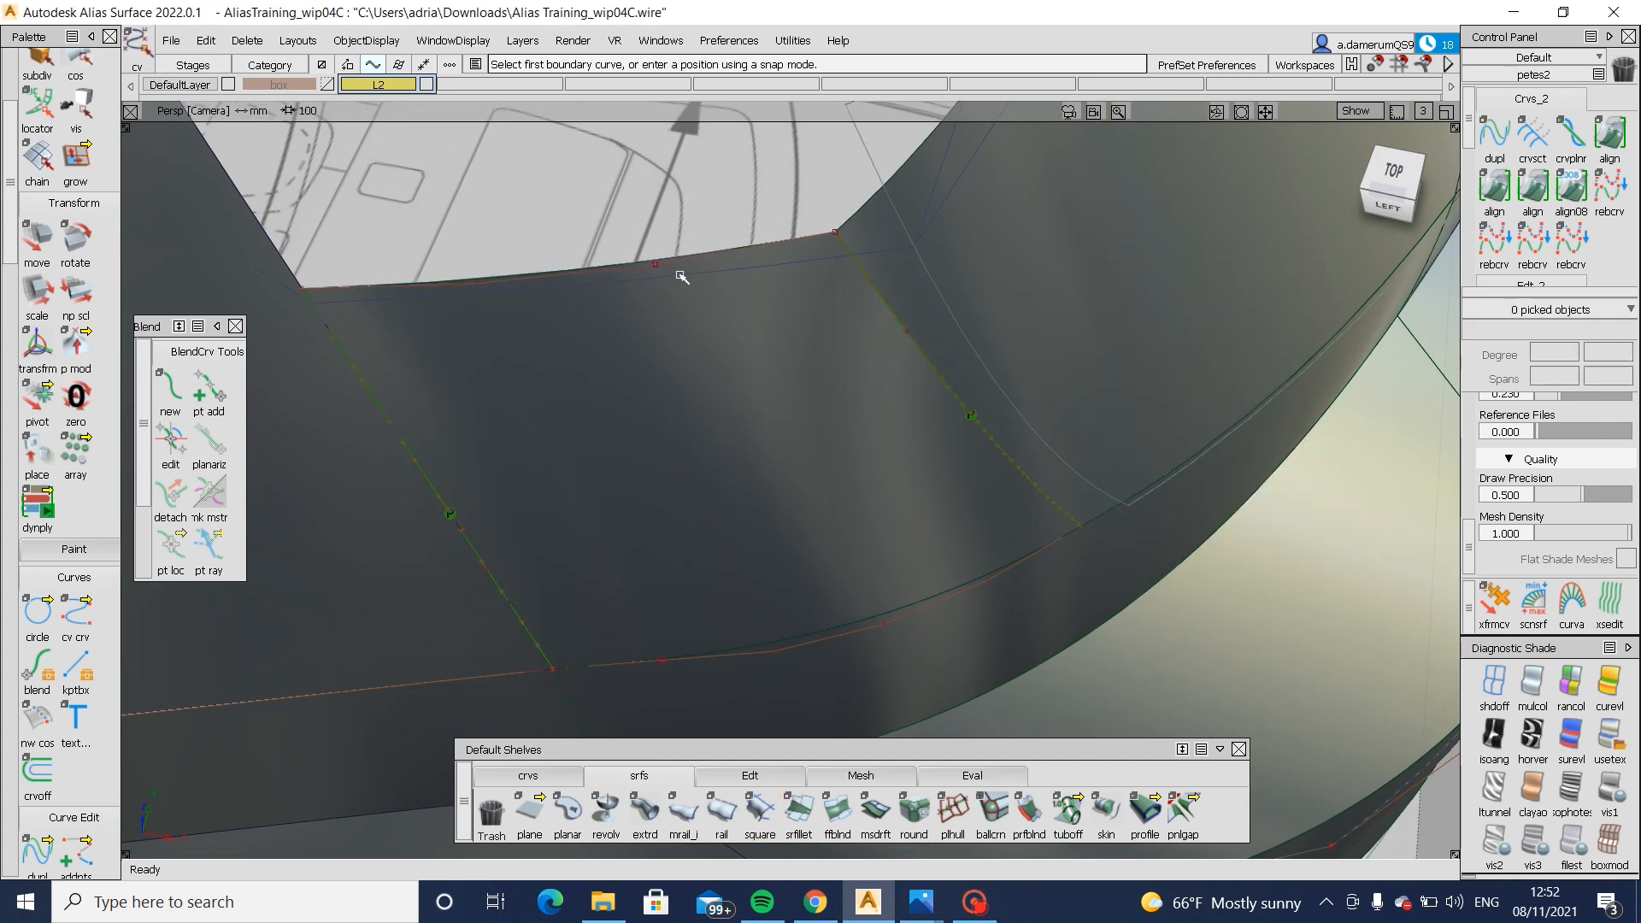
pyautogui.click(655, 264)
pyautogui.click(1390, 171)
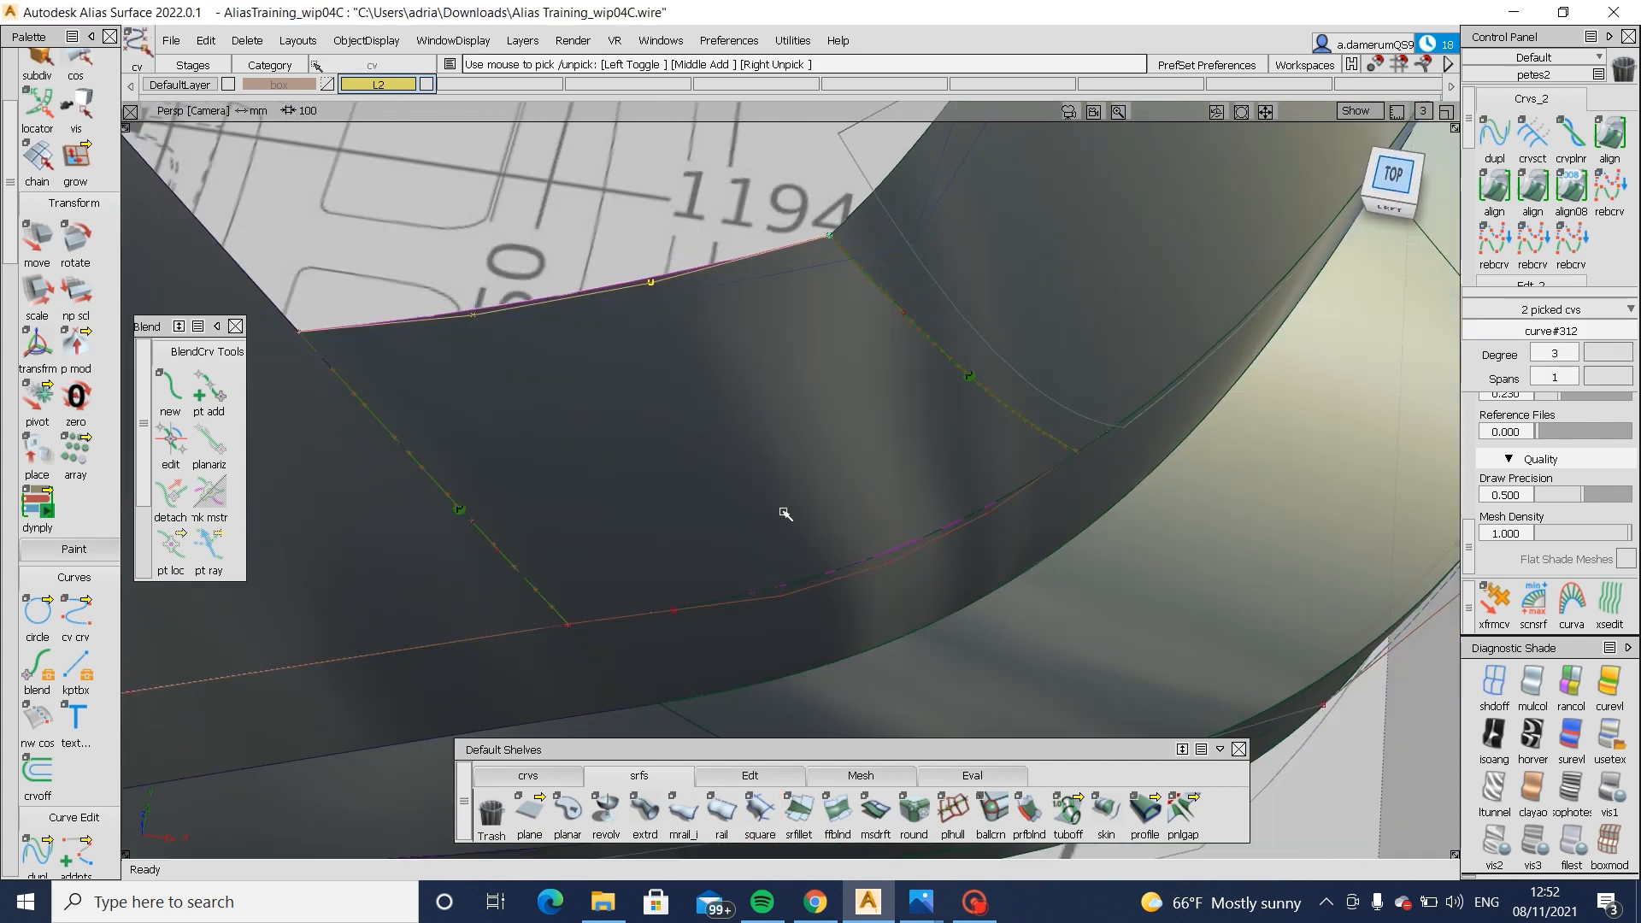
pyautogui.keyDown('ctrl'); pyautogui.keyDown('shift'); pyautogui.moveTo(817, 555); pyautogui.dragTo(812, 500, button='middle'); pyautogui.keyUp('shift'); pyautogui.keyUp('ctrl')
pyautogui.moveTo(922, 531); pyautogui.dragTo(966, 447)
pyautogui.press('F8')
# - Examine the highlights across the filled gap and compare them with the Audi A6 rear-corner photo in Photos before returning to Alias
pyautogui.keyDown('ctrl'); pyautogui.keyDown('shift'); pyautogui.moveTo(974, 453); pyautogui.dragTo(1091, 538, button='right'); pyautogui.keyUp('shift'); pyautogui.keyUp('ctrl')
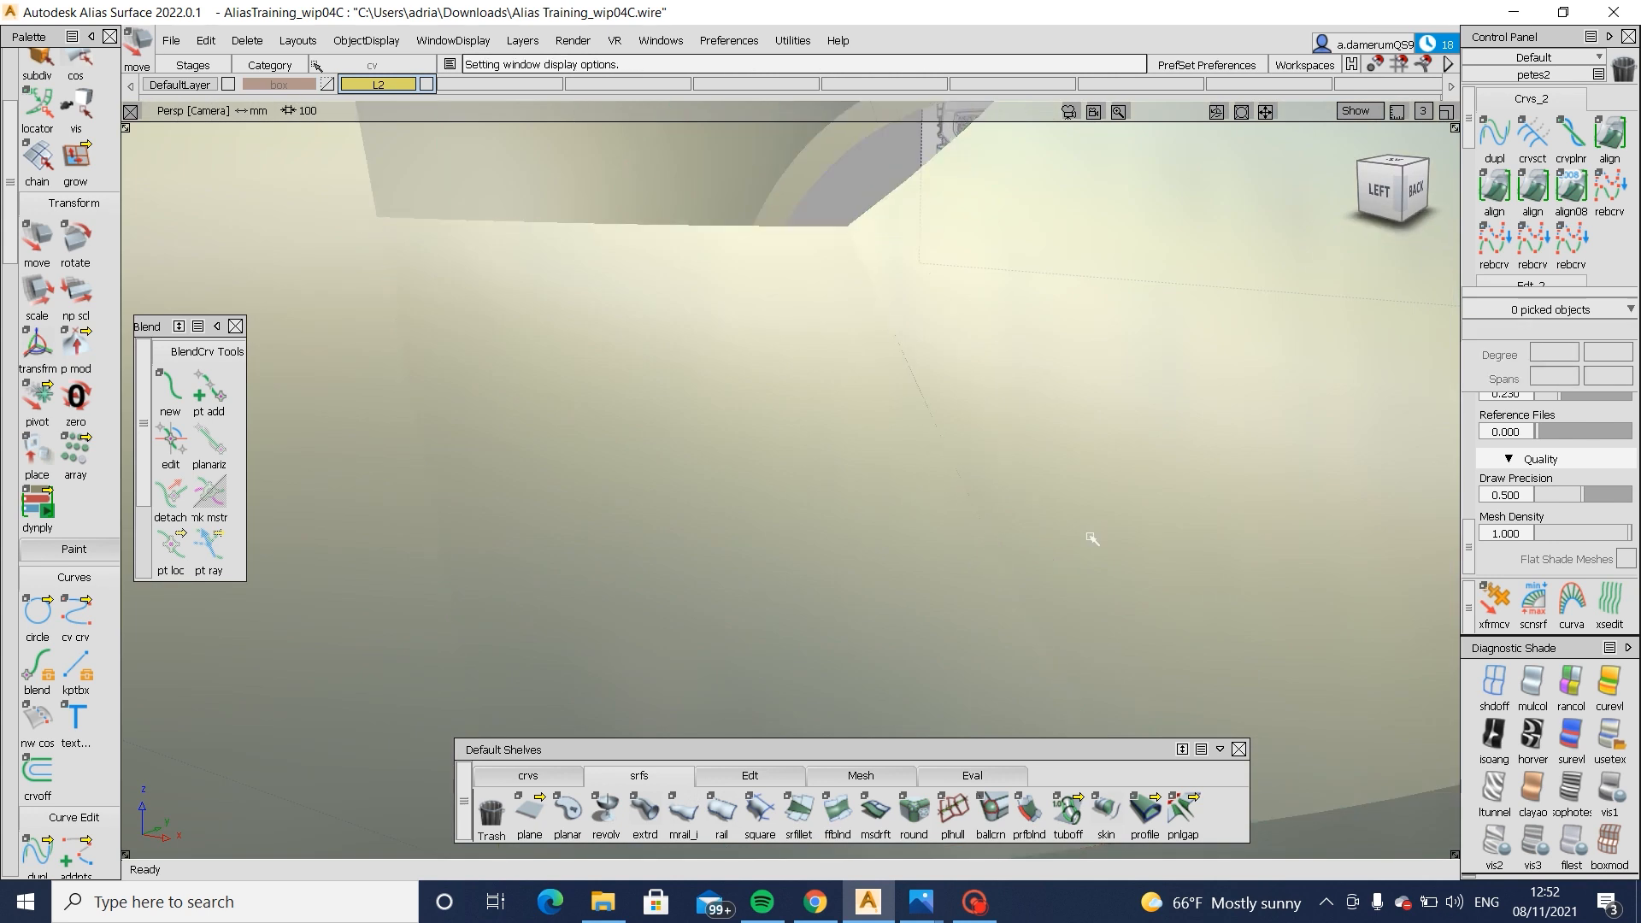
pyautogui.keyDown('alt'); pyautogui.keyDown('shift'); pyautogui.moveTo(1091, 538); pyautogui.dragTo(879, 644); pyautogui.keyUp('shift'); pyautogui.keyUp('alt')
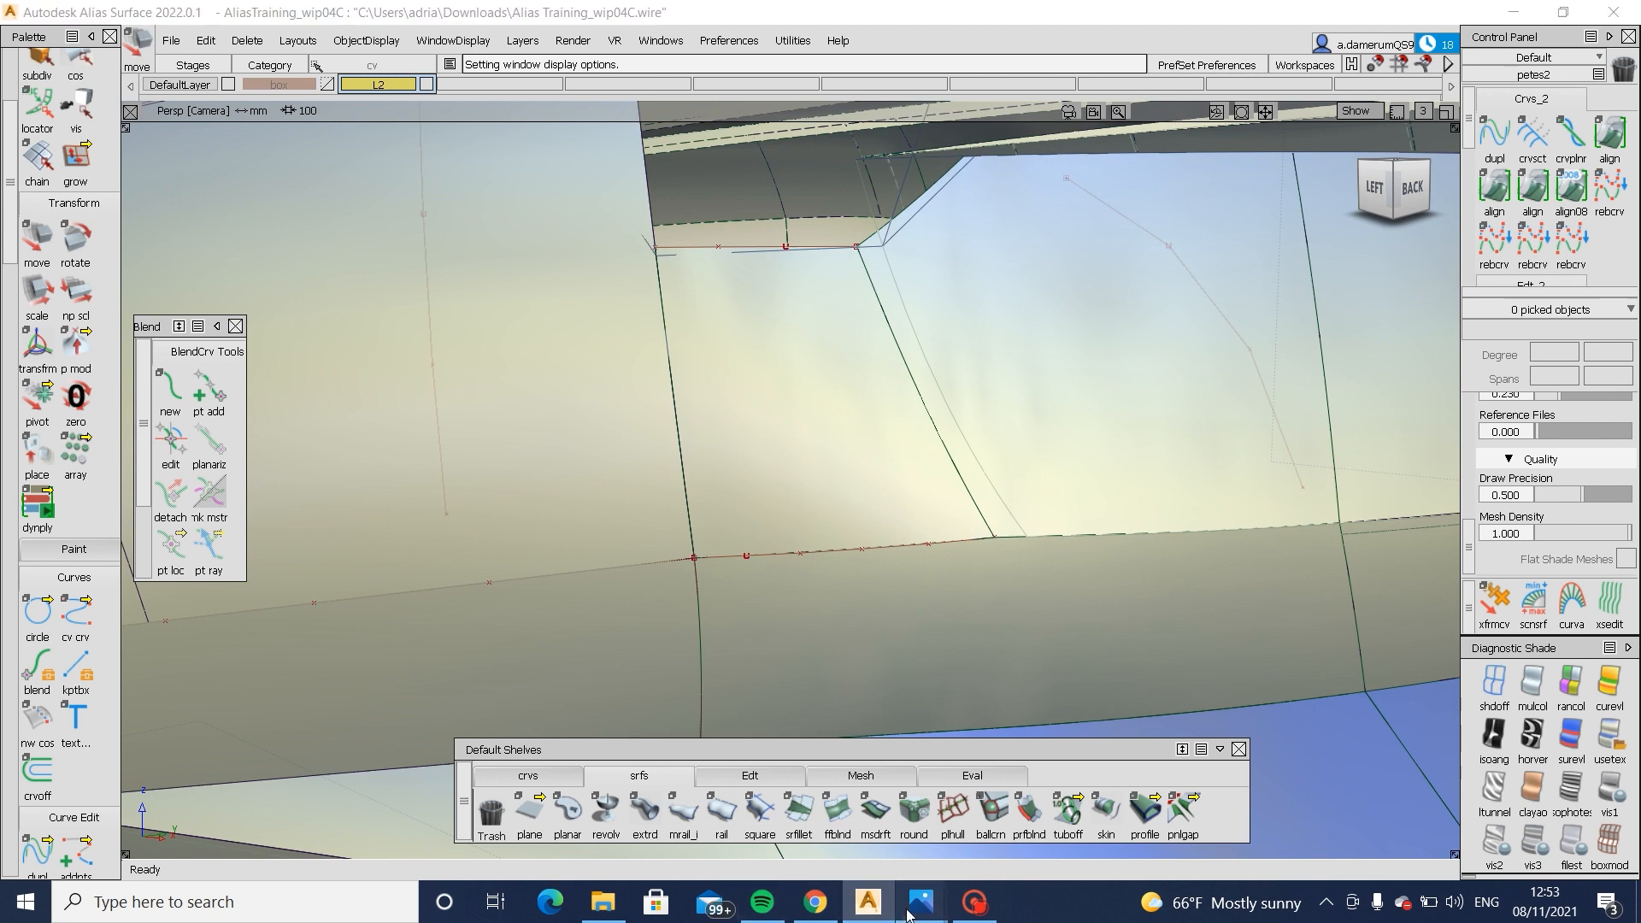
pyautogui.moveTo(921, 902)
pyautogui.click(1009, 782)
pyautogui.scroll(6, 957, 622)
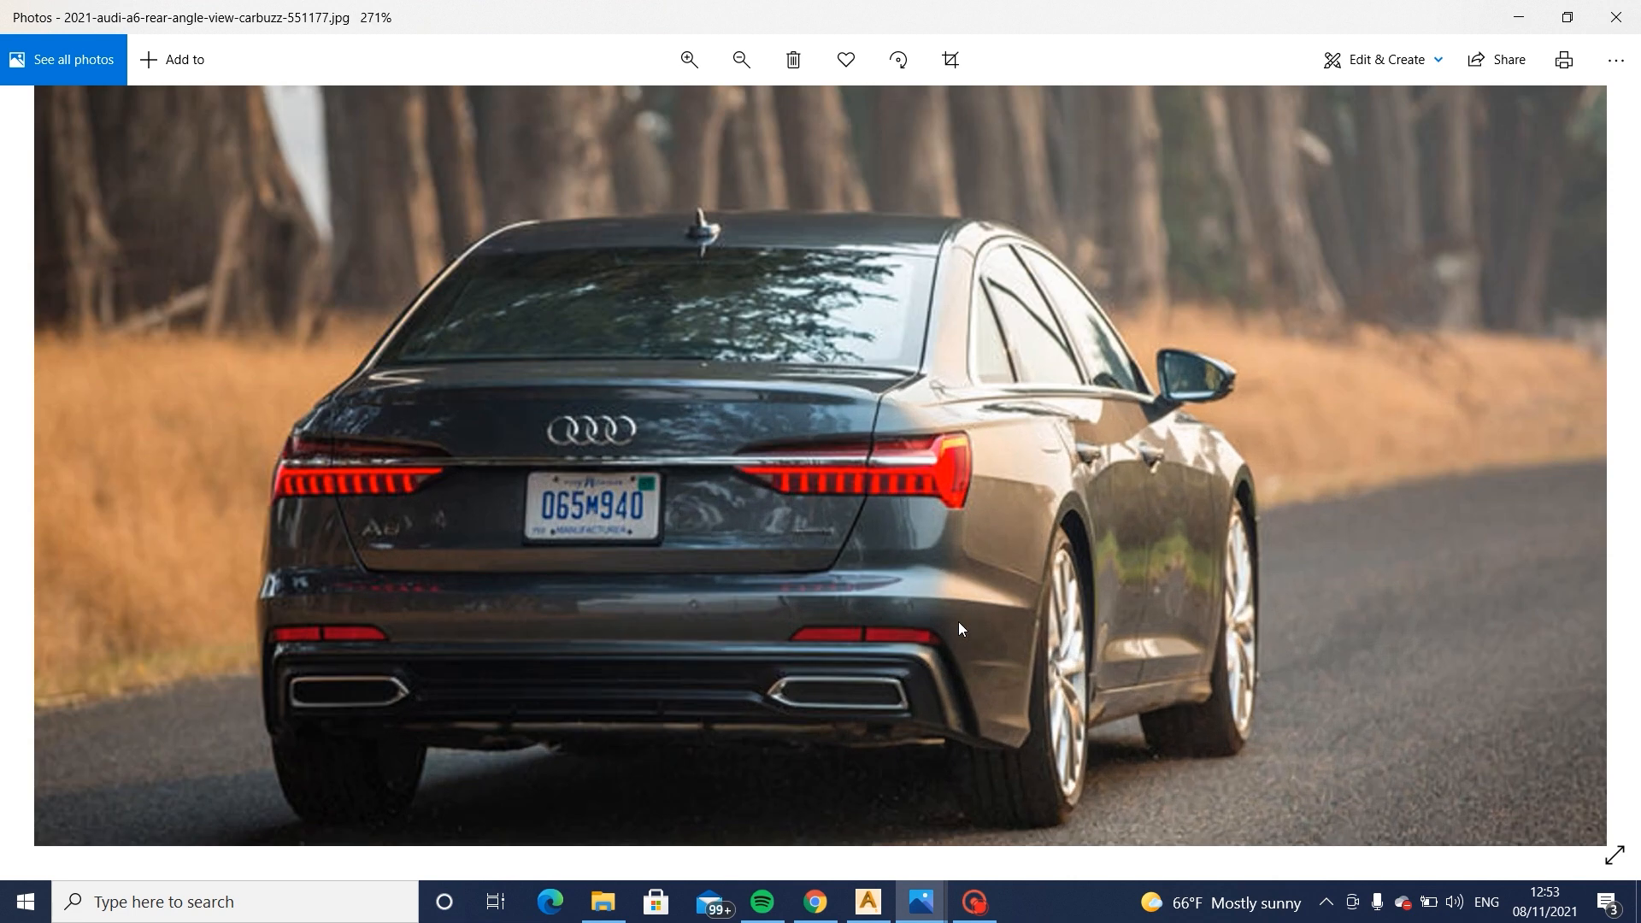
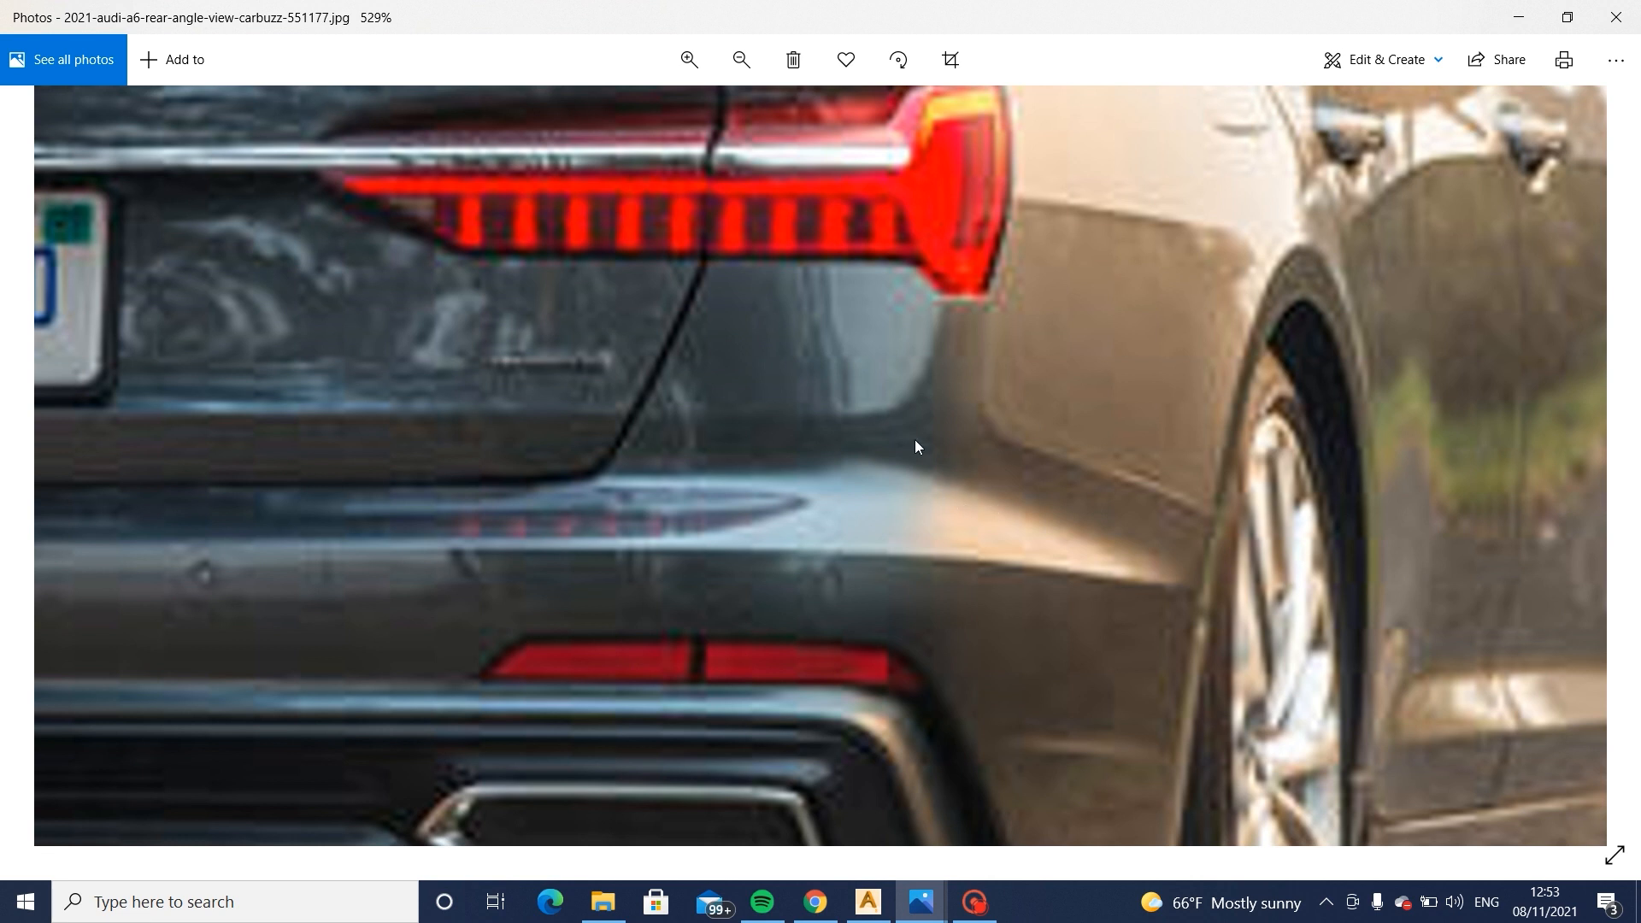
pyautogui.click(866, 904)
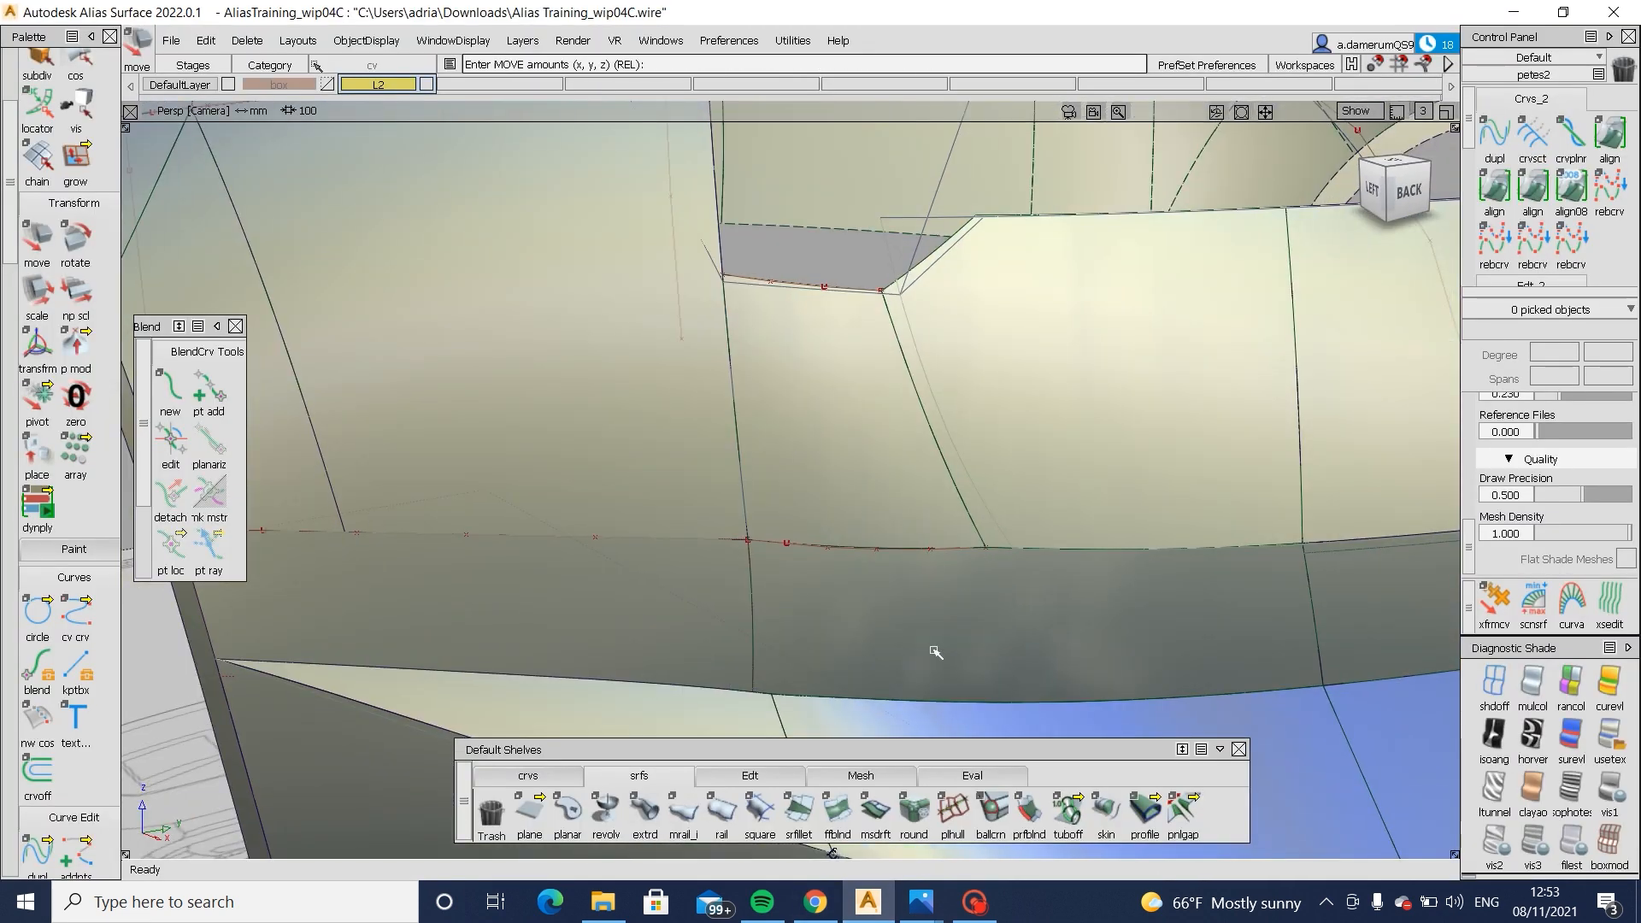
pyautogui.keyDown('alt'); pyautogui.keyDown('shift'); pyautogui.moveTo(828, 661); pyautogui.dragTo(881, 590); pyautogui.keyUp('shift'); pyautogui.keyUp('alt')
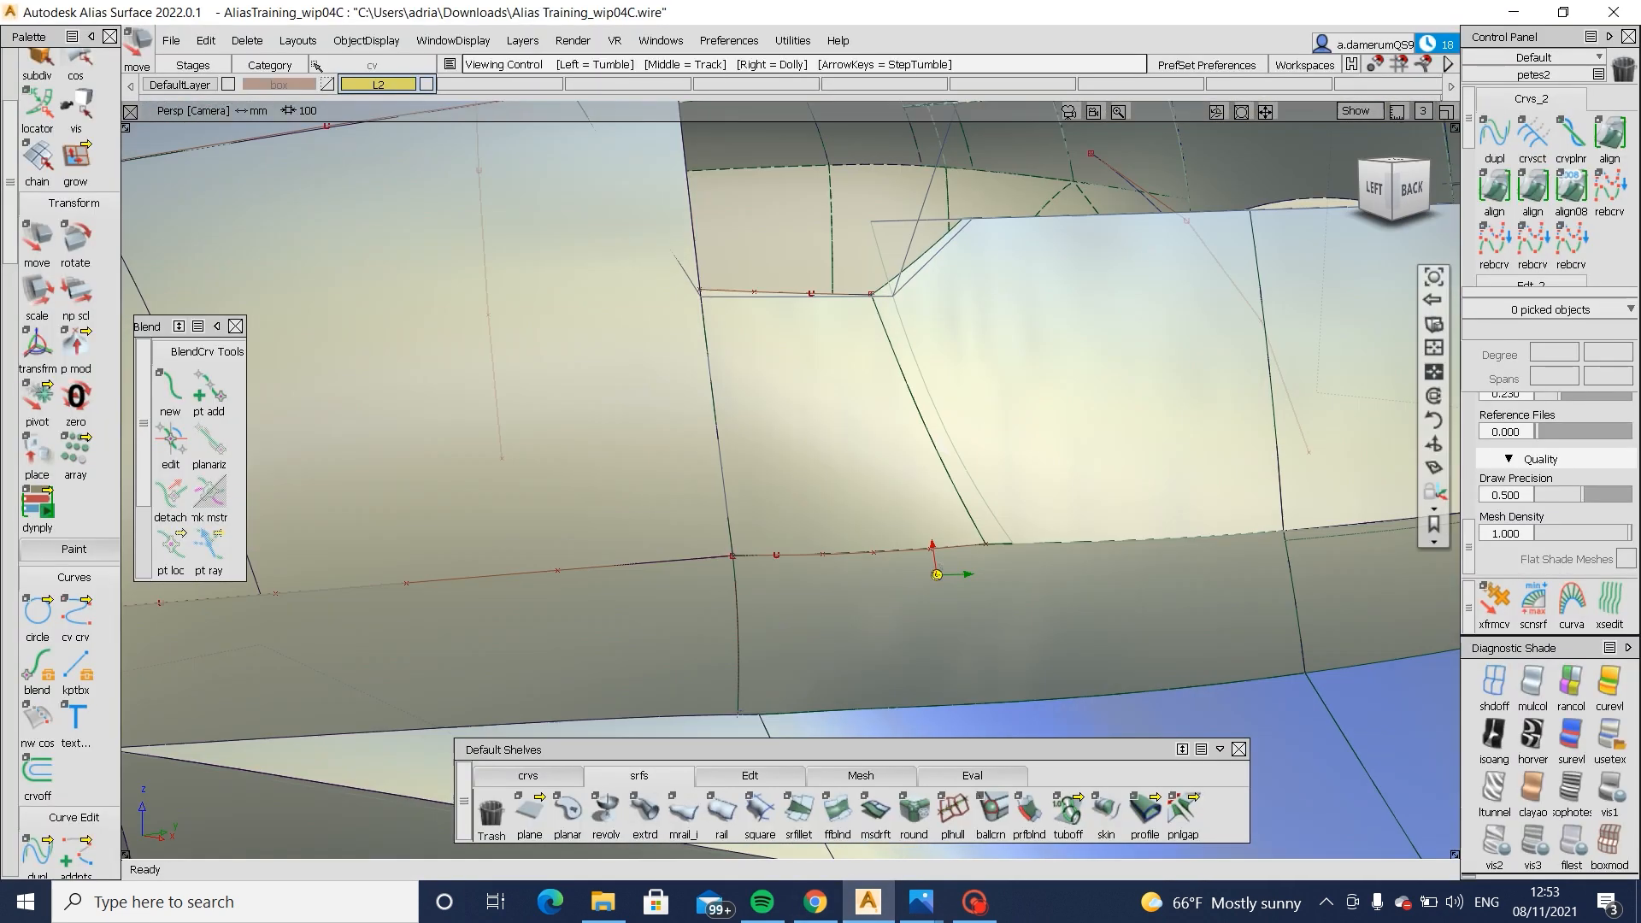
# - Delete the Square surface that fills the pillar gap
pyautogui.click(868, 509)
pyautogui.keyDown('ctrl'); pyautogui.keyDown('shift'); pyautogui.moveTo(887, 483); pyautogui.dragTo(906, 453); pyautogui.keyUp('shift'); pyautogui.keyUp('ctrl')
pyautogui.press('Delete')
# - Draw a degree-5 edit point curve in the left view from the rear lower gap corner diagonally forward and down across the lower band
pyautogui.click(531, 775)
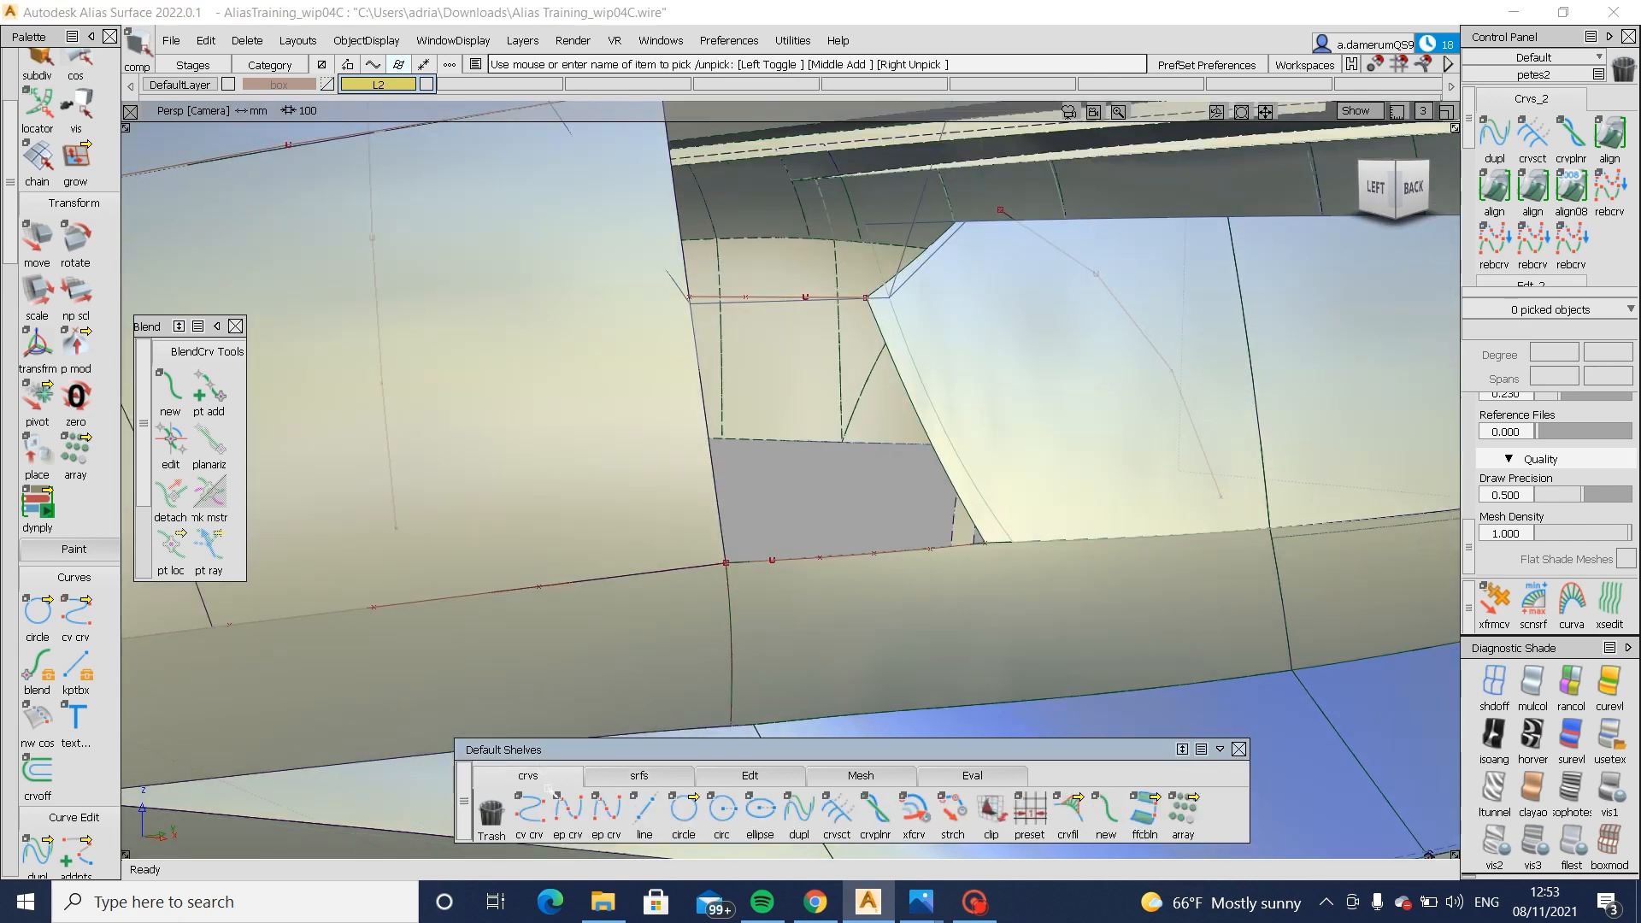
pyautogui.click(598, 822)
pyautogui.keyDown('ctrl'); pyautogui.keyDown('alt'); pyautogui.click(989, 552); pyautogui.keyUp('alt'); pyautogui.keyUp('ctrl')
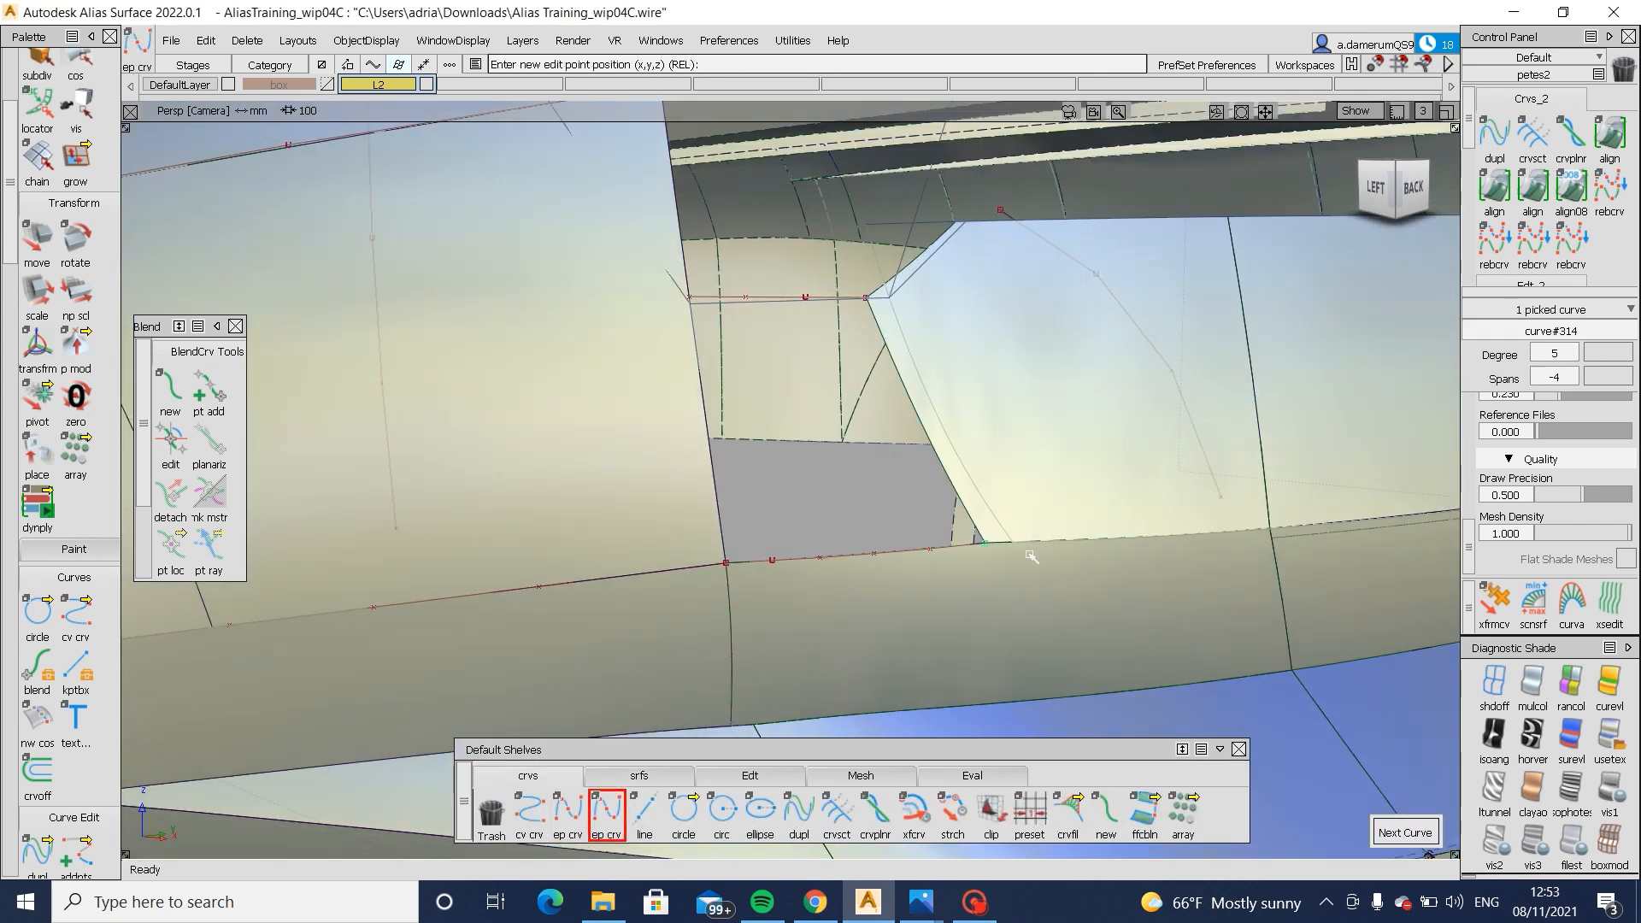
pyautogui.click(1413, 194)
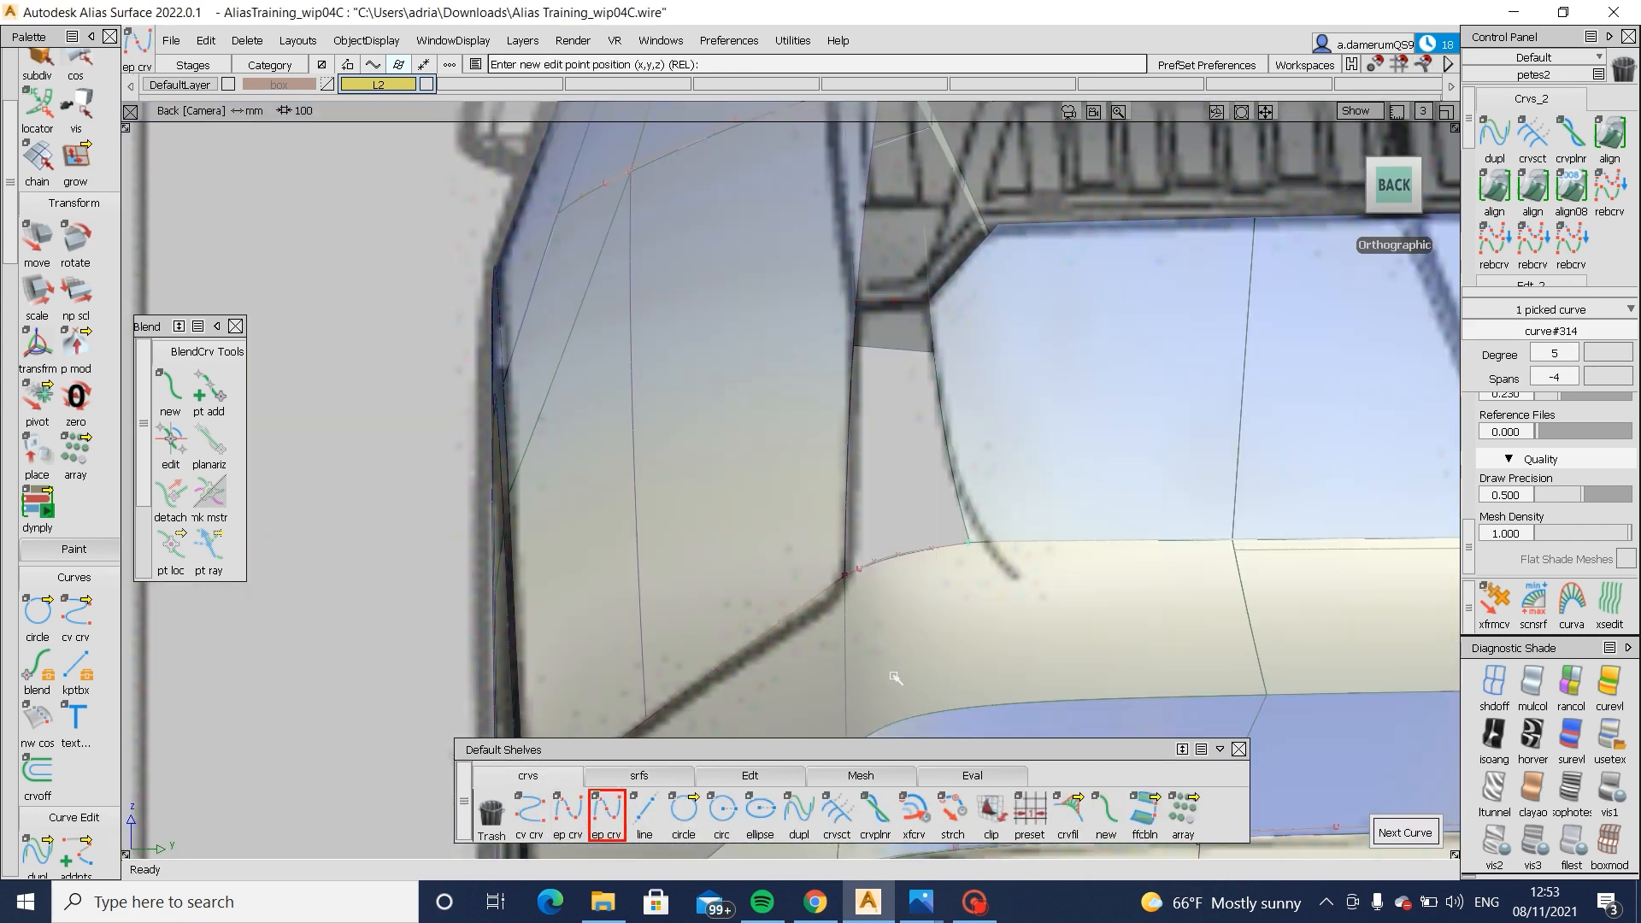
pyautogui.click(1443, 137)
pyautogui.click(1379, 191)
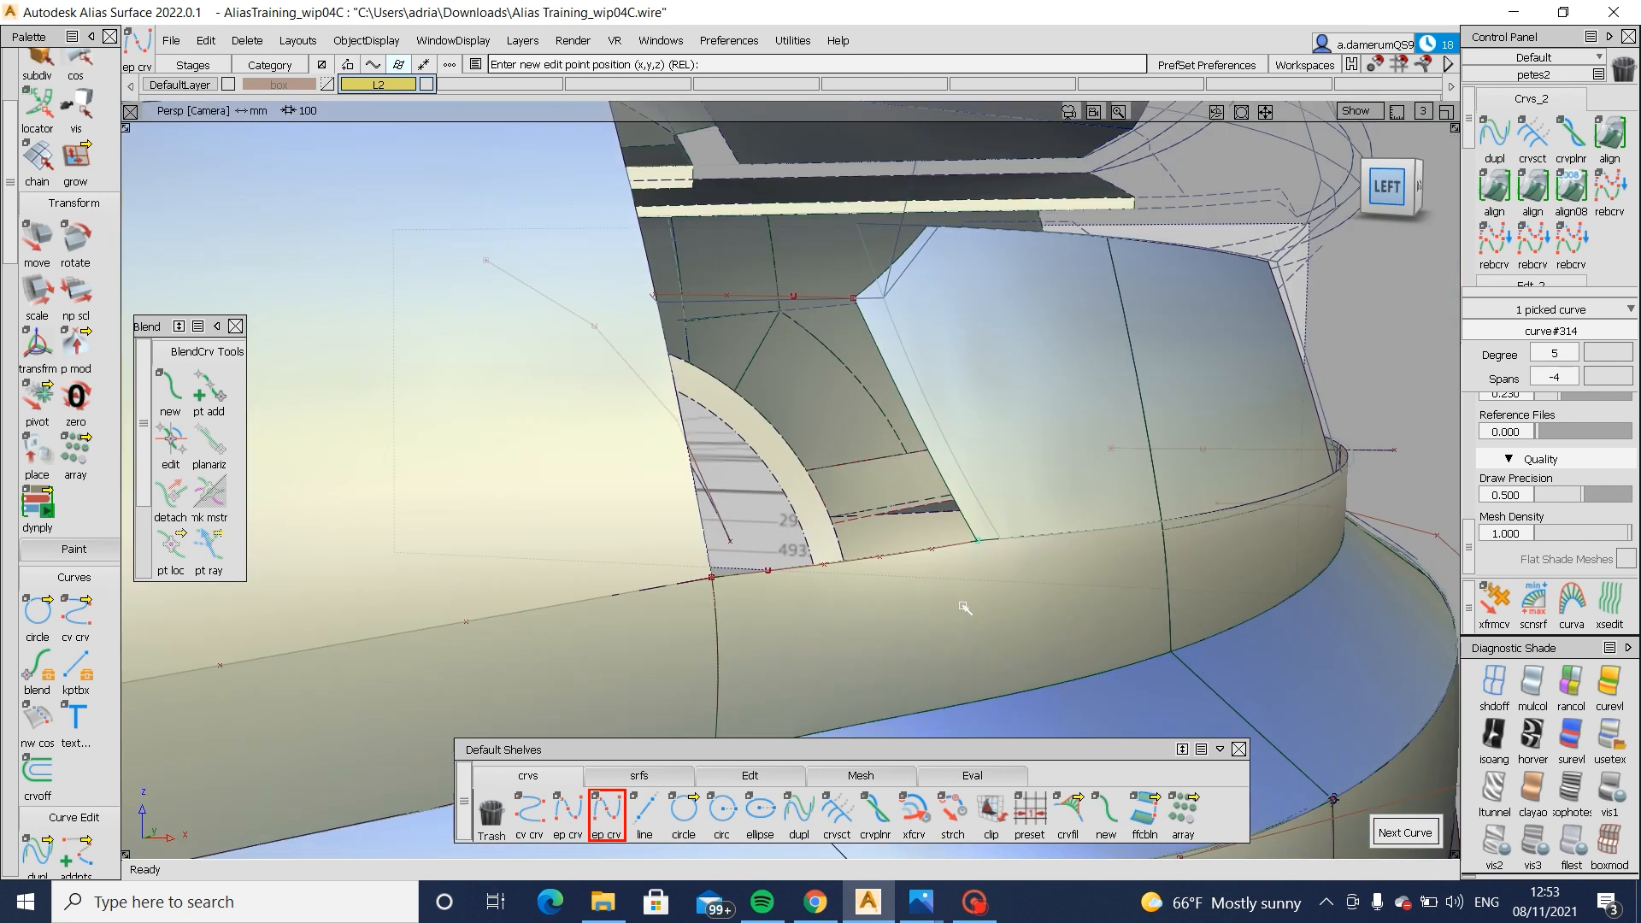
pyautogui.click(918, 612)
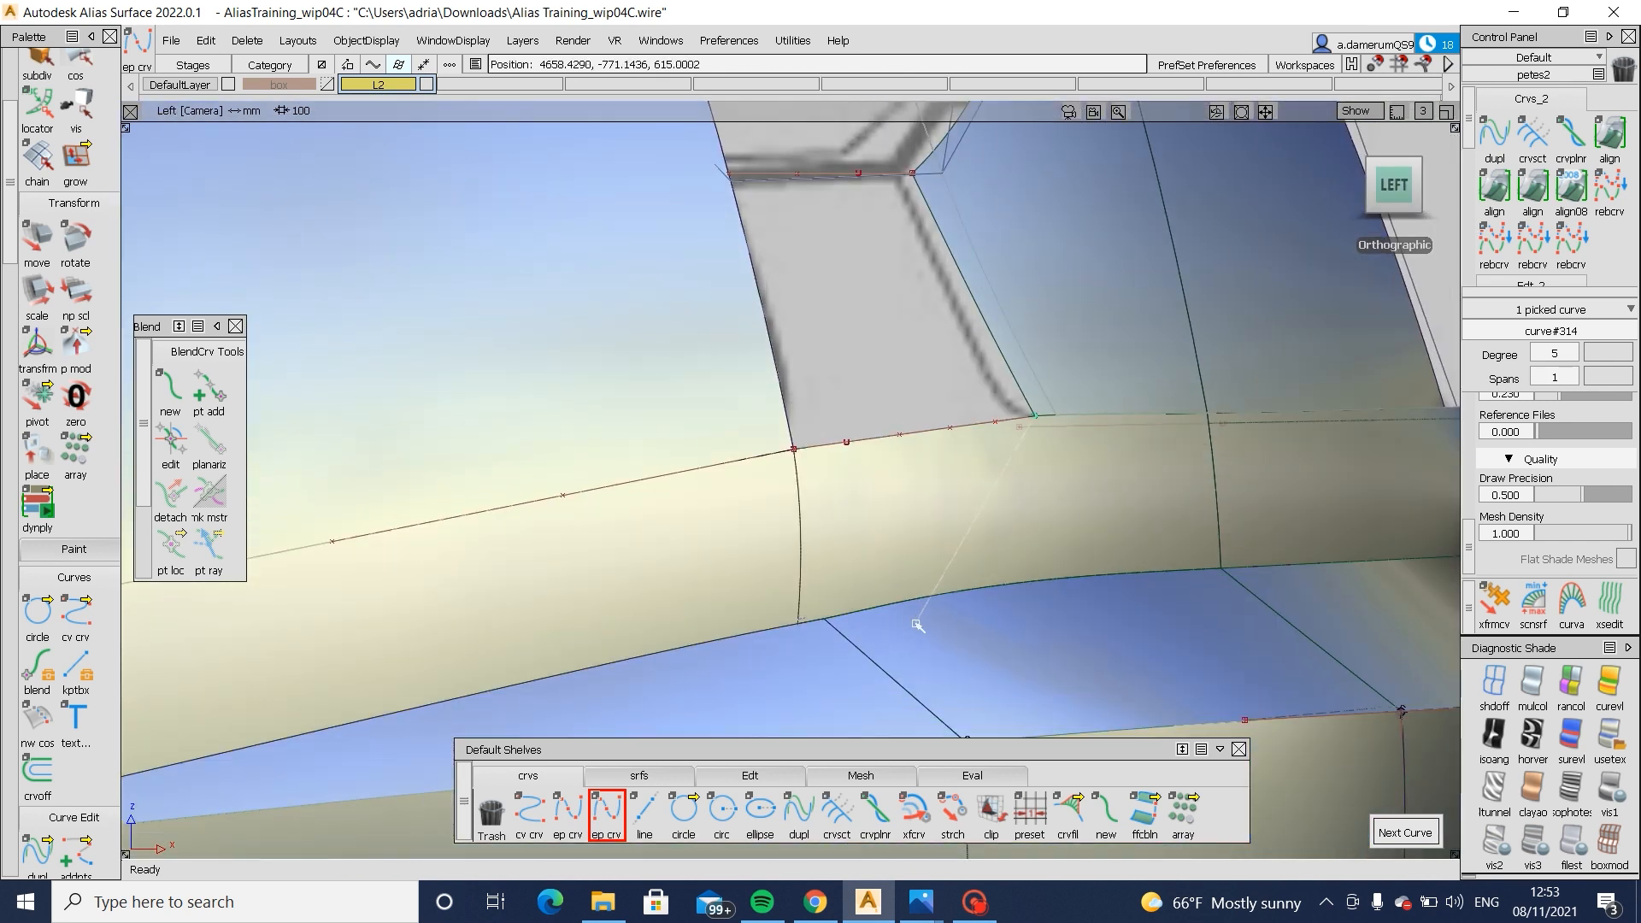
pyautogui.keyDown('ctrl'); pyautogui.keyDown('shift'); pyautogui.moveTo(915, 688); pyautogui.dragTo(920, 517); pyautogui.keyUp('shift'); pyautogui.keyUp('ctrl')
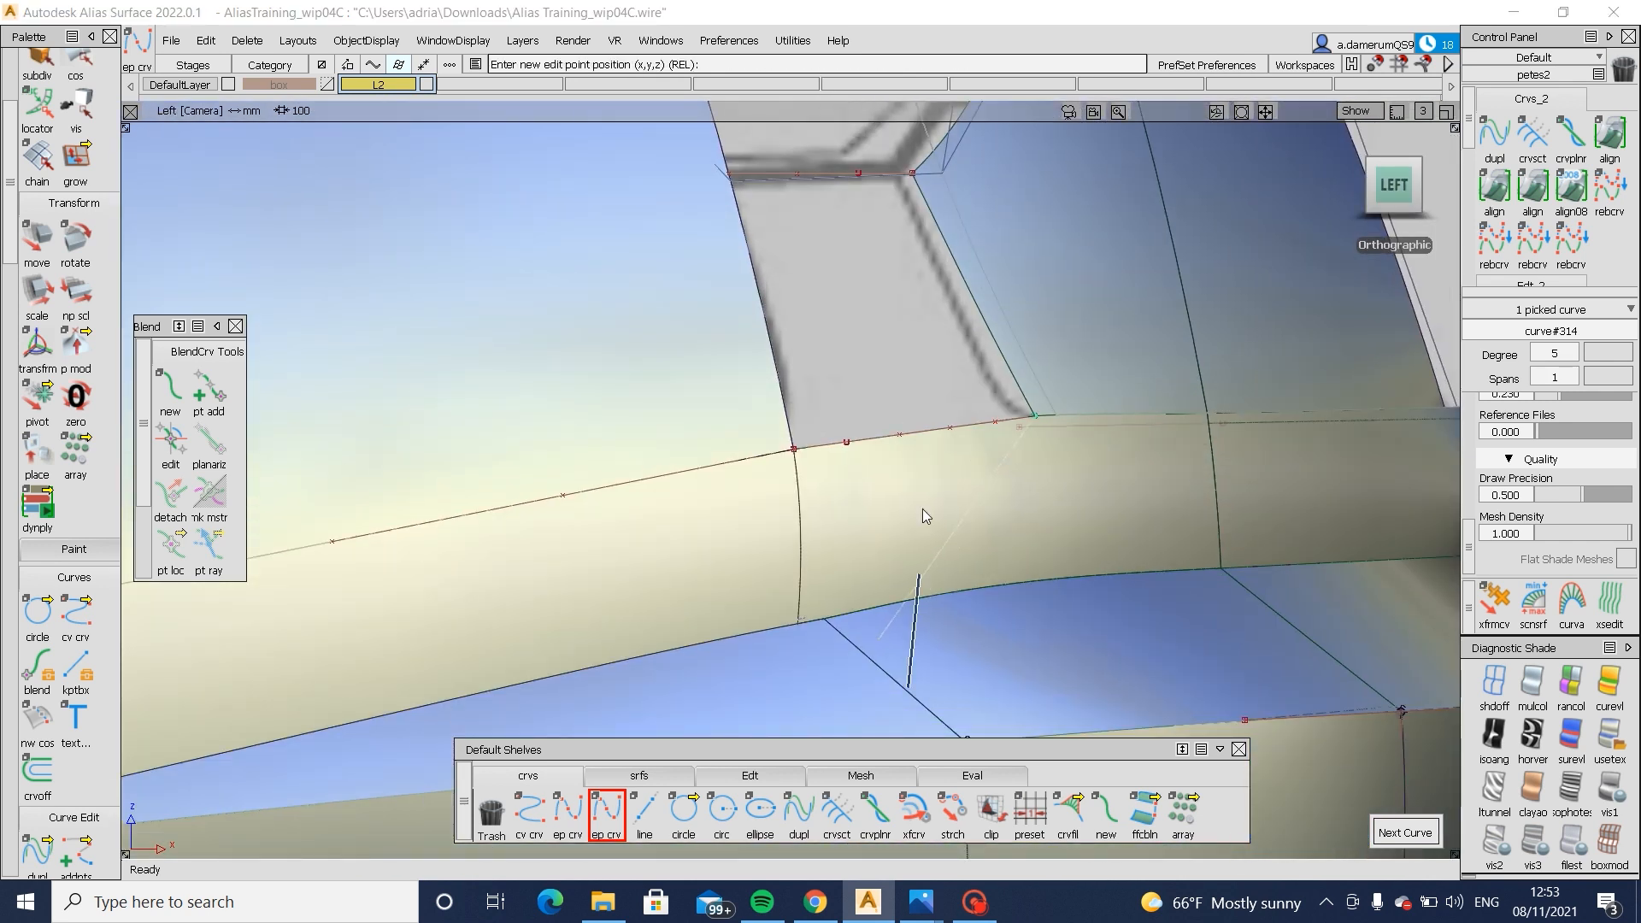
# - Project the diagonal curve onto the lower band and trim away the band's portion directly beneath the pillar gap
pyautogui.keyDown('ctrl'); pyautogui.keyDown('shift'); pyautogui.moveTo(1062, 447); pyautogui.dragTo(918, 562); pyautogui.keyUp('shift'); pyautogui.keyUp('ctrl')
pyautogui.click(802, 547)
pyautogui.keyDown('ctrl'); pyautogui.keyDown('shift'); pyautogui.moveTo(832, 545); pyautogui.dragTo(957, 540, button='right'); pyautogui.keyUp('shift'); pyautogui.keyUp('ctrl')
pyautogui.keyDown('ctrl'); pyautogui.keyDown('shift'); pyautogui.moveTo(1105, 460); pyautogui.dragTo(1011, 527, button='right'); pyautogui.keyUp('shift'); pyautogui.keyUp('ctrl')
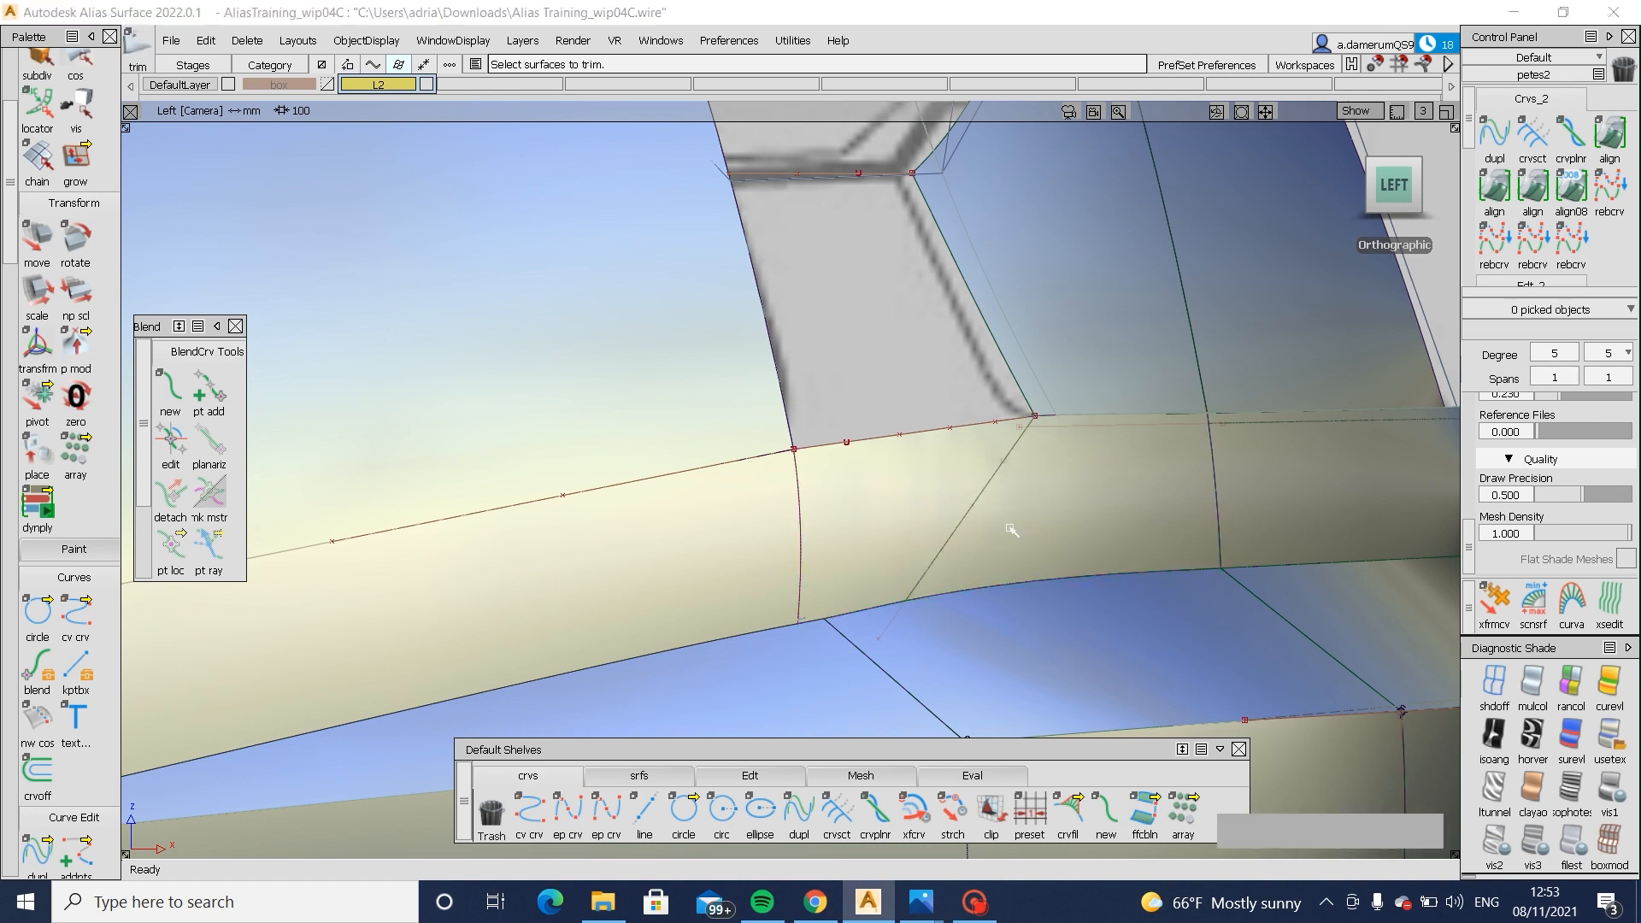
pyautogui.click(1012, 528)
pyautogui.click(1309, 834)
# - Draw a degree-3 edit point curve from the trimmed band's lower corner forward past the side panel's lower corner
pyautogui.keyDown('alt'); pyautogui.keyDown('shift'); pyautogui.moveTo(1203, 593); pyautogui.dragTo(863, 633); pyautogui.keyUp('shift'); pyautogui.keyUp('alt')
pyautogui.keyDown('ctrl'); pyautogui.keyDown('shift'); pyautogui.moveTo(854, 555); pyautogui.dragTo(1014, 451); pyautogui.keyUp('shift'); pyautogui.keyUp('ctrl')
pyautogui.click(927, 415)
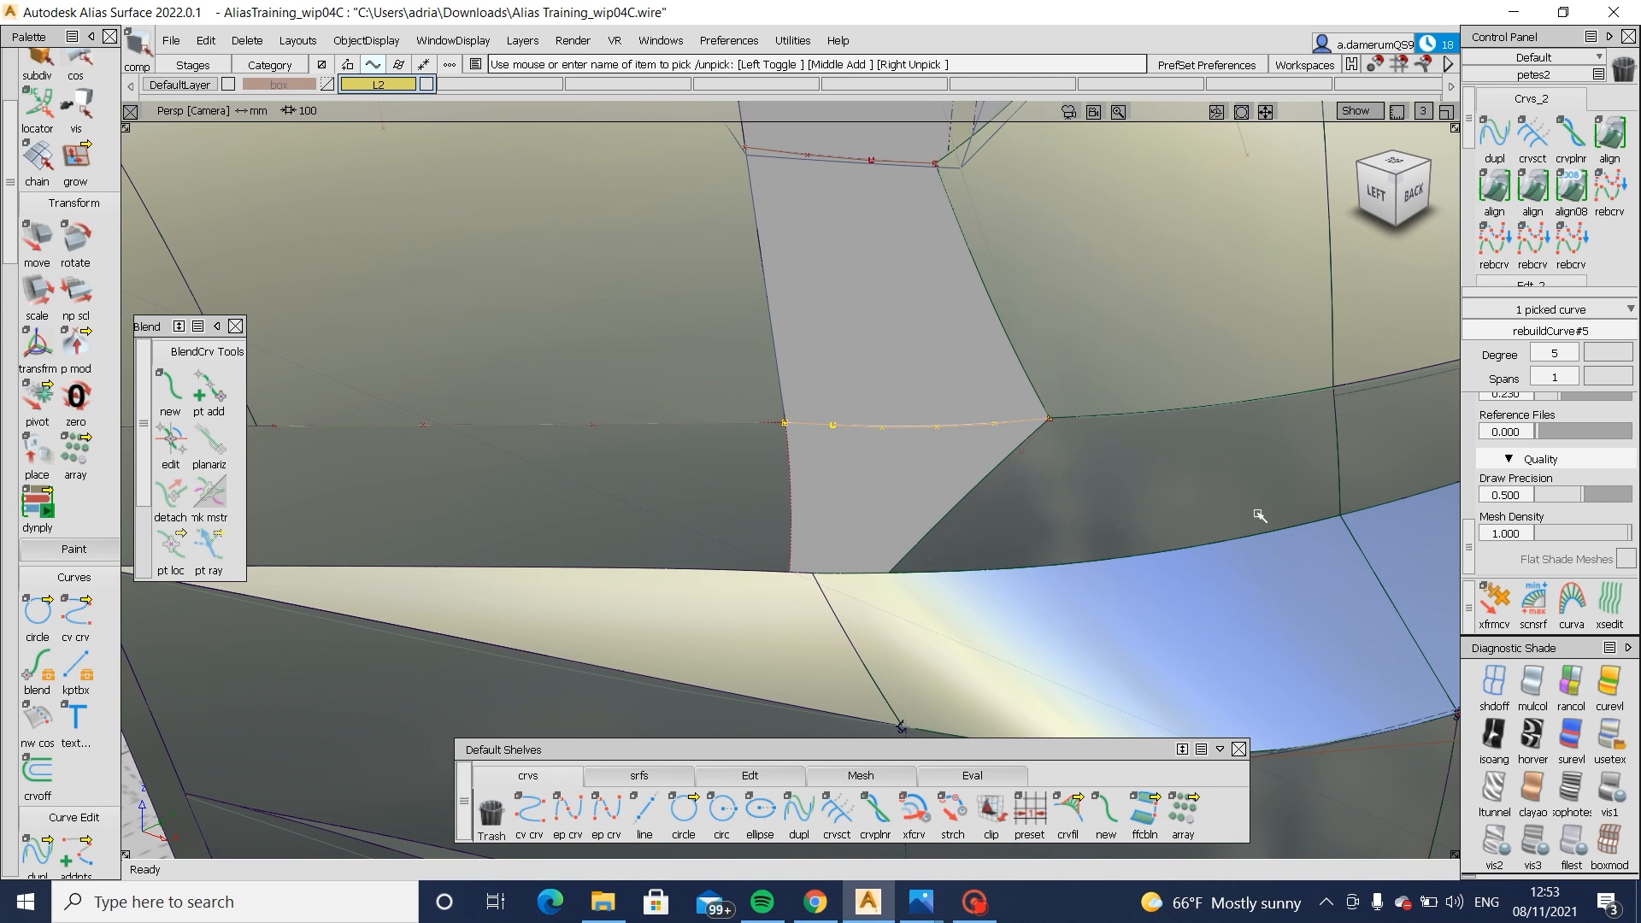
pyautogui.keyDown('alt'); pyautogui.moveTo(1085, 580); pyautogui.dragTo(1172, 559); pyautogui.keyUp('alt')
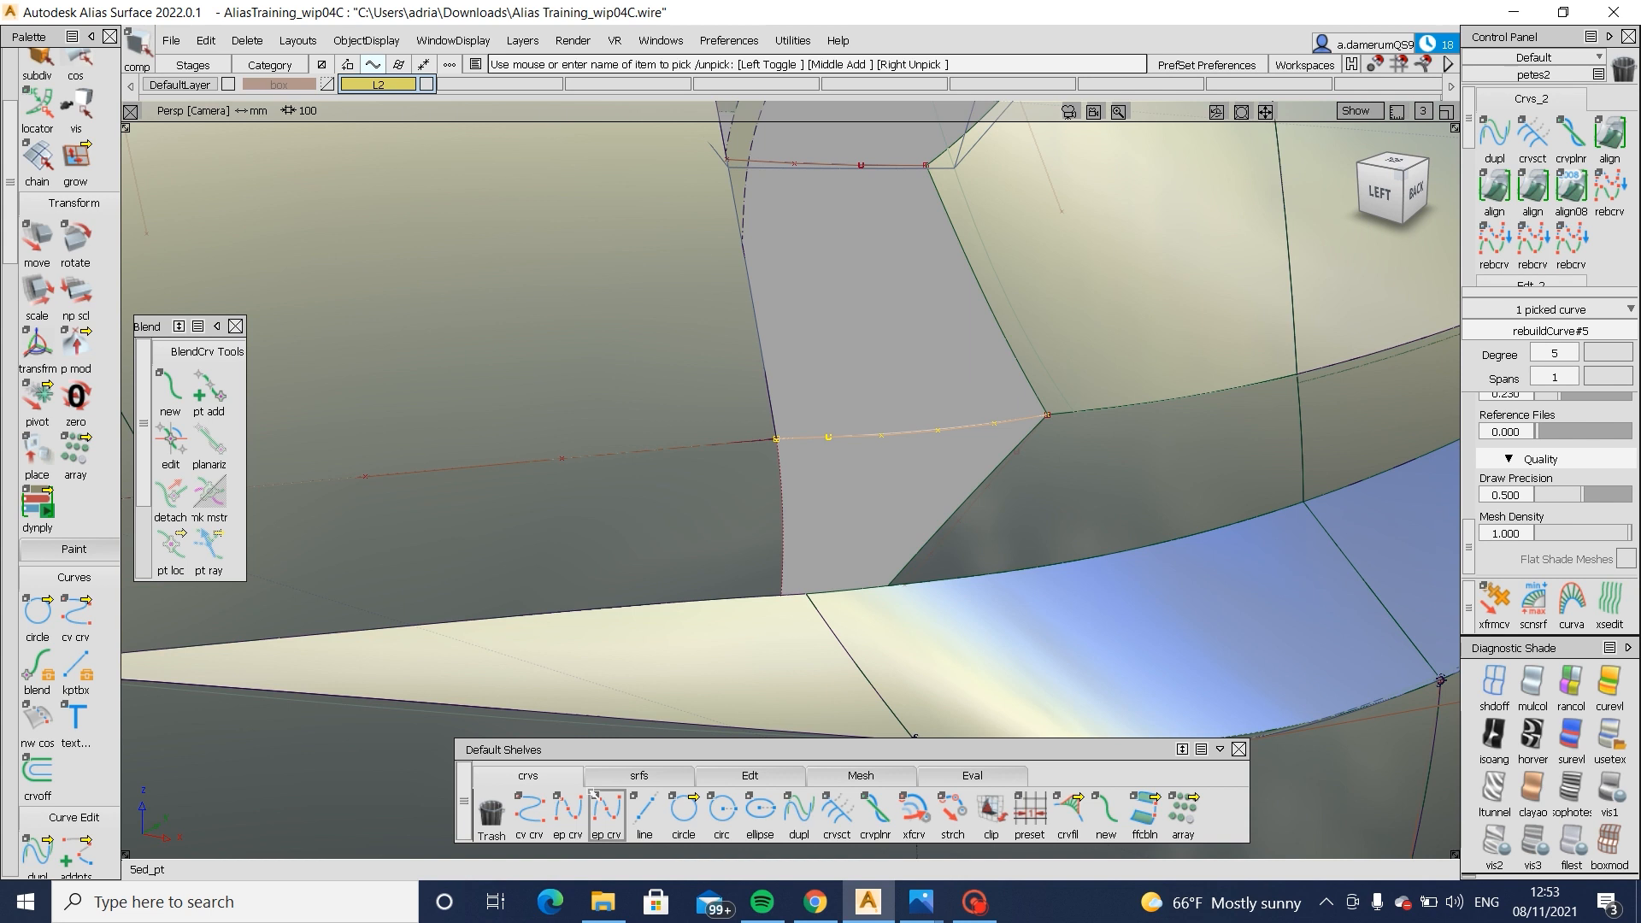
pyautogui.click(568, 808)
pyautogui.click(785, 483)
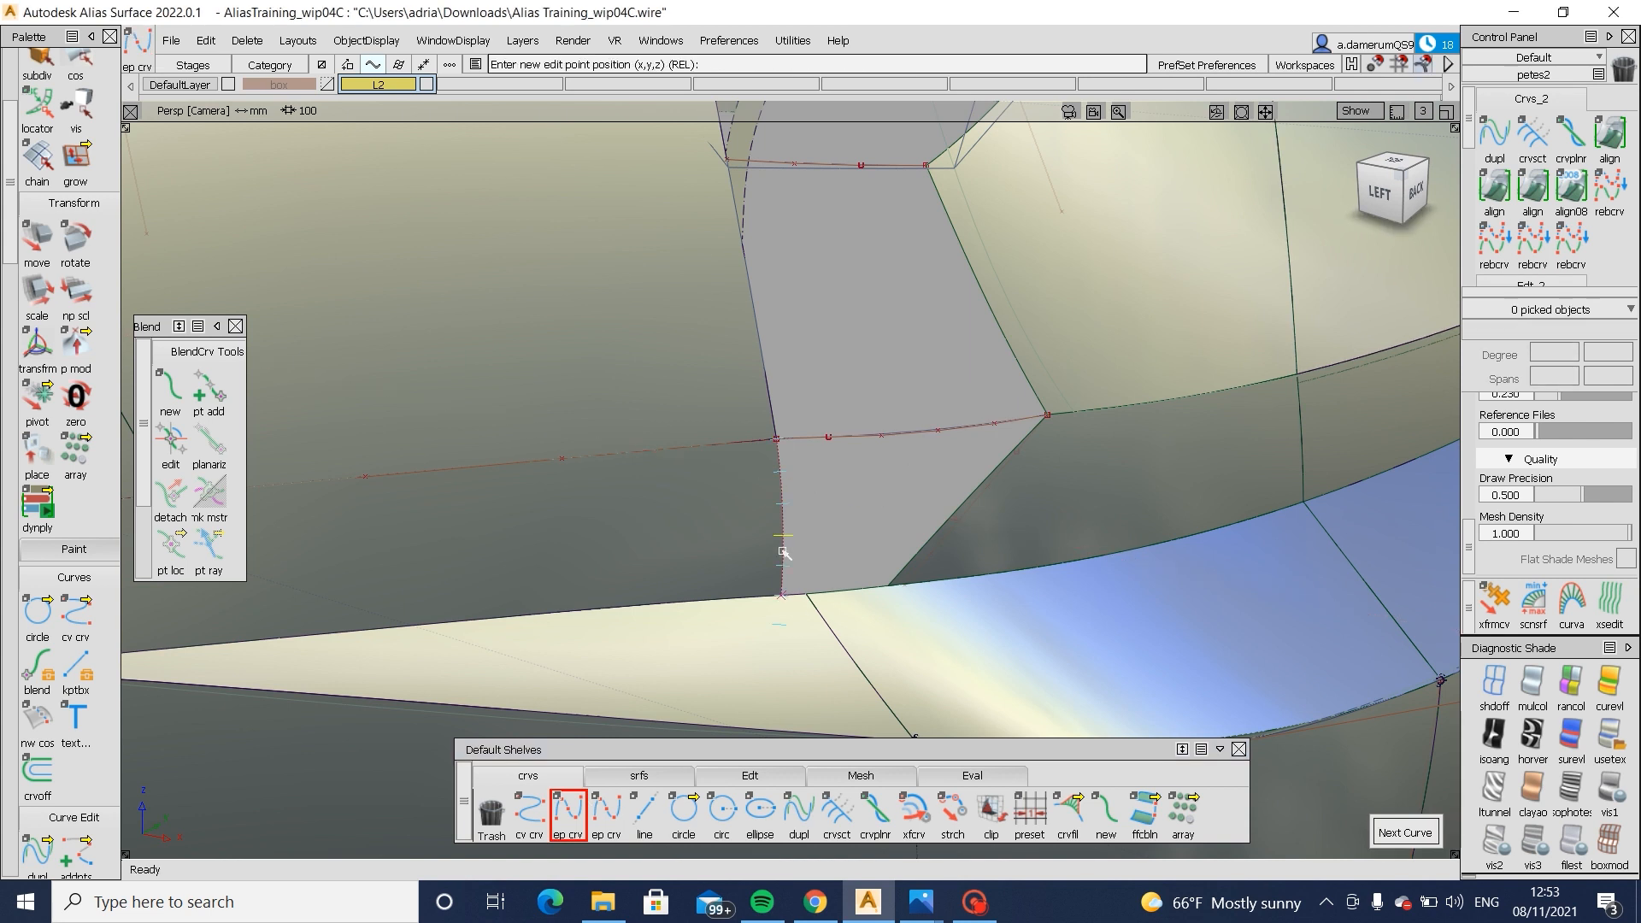
pyautogui.keyDown('alt'); pyautogui.keyDown('shift'); pyautogui.moveTo(908, 623); pyautogui.dragTo(837, 652); pyautogui.keyUp('shift'); pyautogui.keyUp('alt')
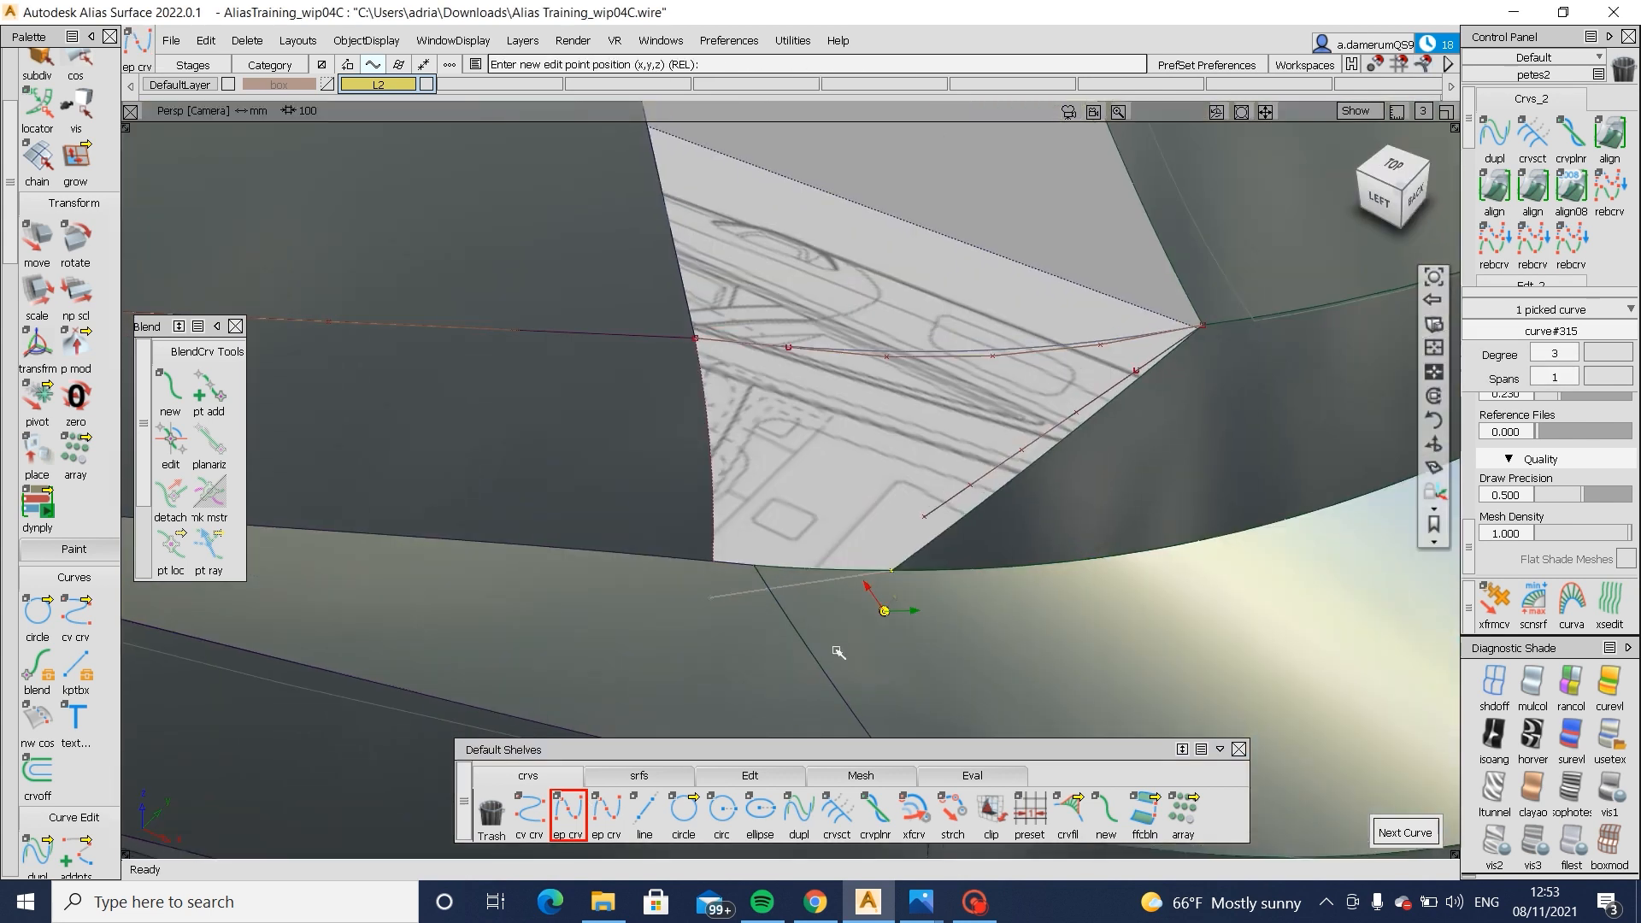
pyautogui.keyDown('ctrl'); pyautogui.keyDown('shift'); pyautogui.moveTo(798, 708); pyautogui.dragTo(803, 590); pyautogui.keyUp('shift'); pyautogui.keyUp('ctrl')
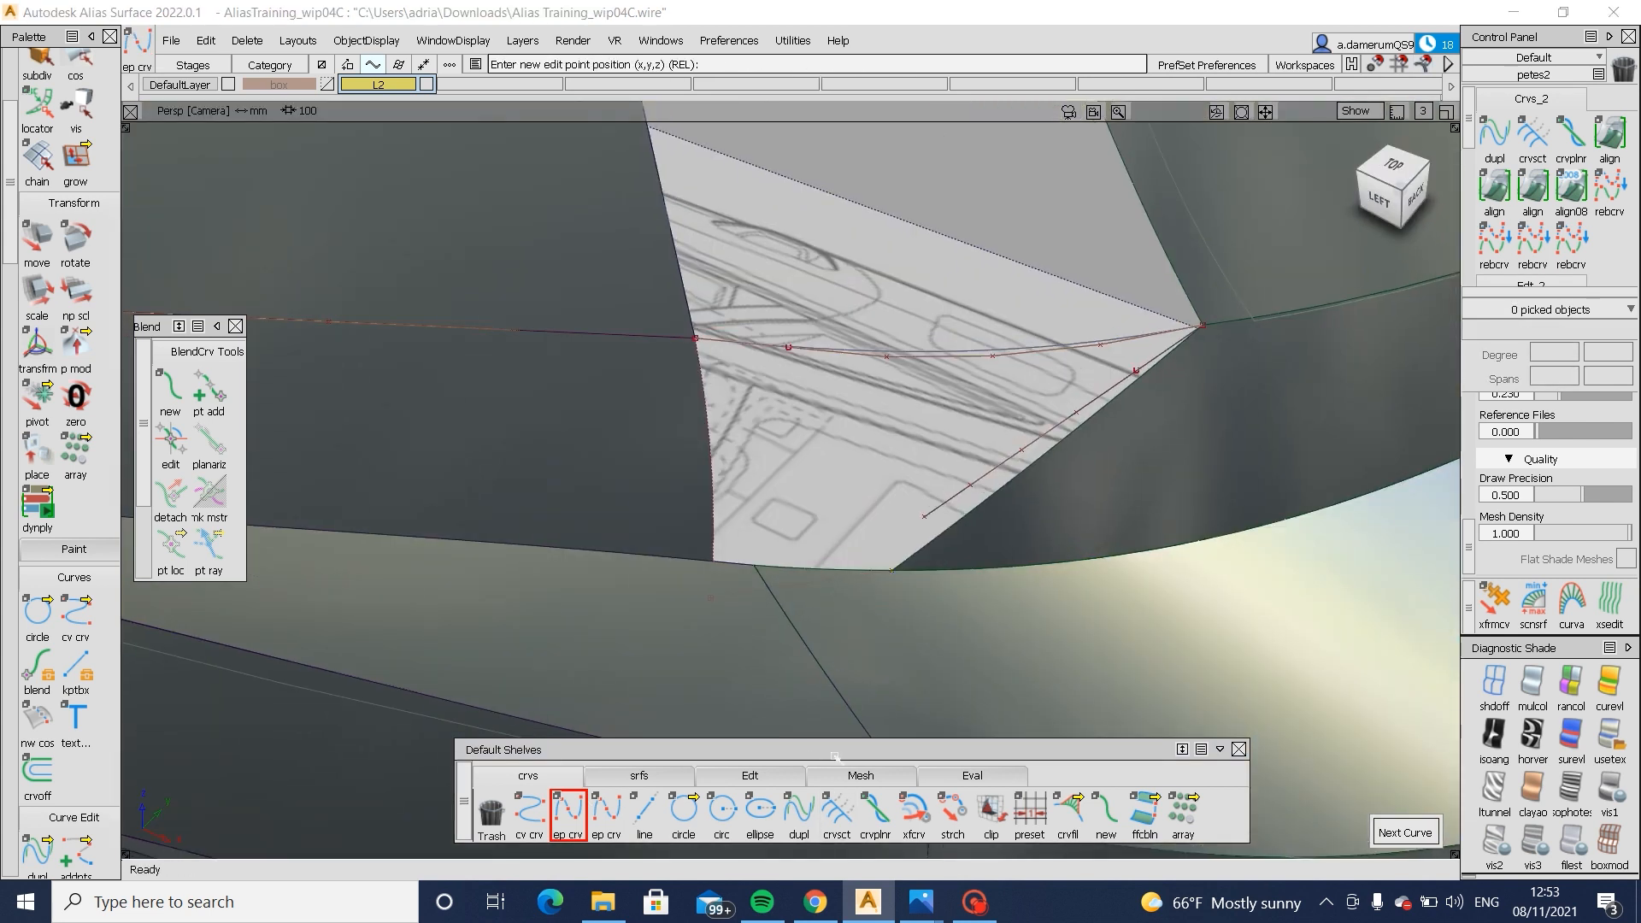
# - Examine the enlarged gap and the new lower curve from several angles
pyautogui.keyDown('alt'); pyautogui.keyDown('shift'); pyautogui.moveTo(844, 674); pyautogui.dragTo(901, 608); pyautogui.keyUp('shift'); pyautogui.keyUp('alt')
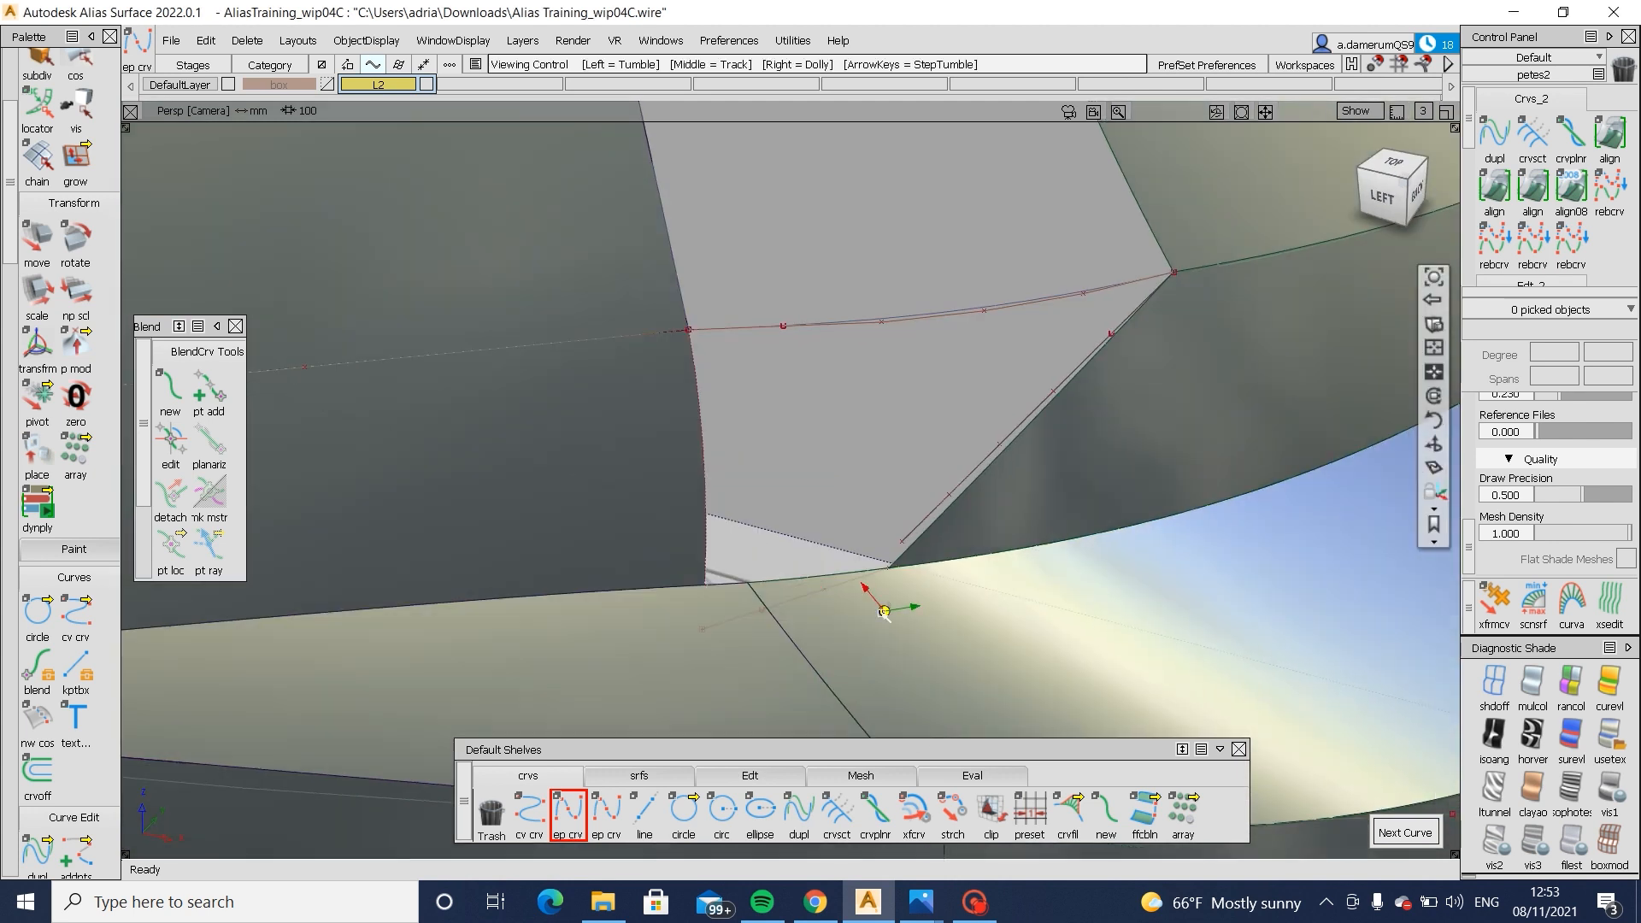
pyautogui.keyDown('alt'); pyautogui.keyDown('shift'); pyautogui.click(846, 664); pyautogui.keyUp('shift'); pyautogui.keyUp('alt')
pyautogui.keyDown('alt'); pyautogui.keyDown('shift'); pyautogui.moveTo(950, 586); pyautogui.dragTo(957, 674, button='right'); pyautogui.keyUp('shift'); pyautogui.keyUp('alt')
pyautogui.keyDown('alt'); pyautogui.keyDown('shift'); pyautogui.moveTo(956, 675); pyautogui.dragTo(872, 568); pyautogui.keyUp('shift'); pyautogui.keyUp('alt')
pyautogui.keyDown('alt'); pyautogui.keyDown('shift'); pyautogui.moveTo(872, 569); pyautogui.dragTo(675, 602, button='right'); pyautogui.keyUp('shift'); pyautogui.keyUp('alt')
pyautogui.keyDown('alt'); pyautogui.keyDown('shift'); pyautogui.moveTo(675, 603); pyautogui.dragTo(821, 641); pyautogui.keyUp('shift'); pyautogui.keyUp('alt')
pyautogui.keyDown('alt'); pyautogui.keyDown('shift'); pyautogui.moveTo(821, 641); pyautogui.dragTo(997, 663, button='right'); pyautogui.keyUp('shift'); pyautogui.keyUp('alt')
pyautogui.keyDown('alt'); pyautogui.keyDown('shift'); pyautogui.moveTo(996, 663); pyautogui.dragTo(1009, 713); pyautogui.keyUp('shift'); pyautogui.keyUp('alt')
pyautogui.keyDown('alt'); pyautogui.keyDown('shift'); pyautogui.moveTo(1008, 714); pyautogui.dragTo(1111, 744, button='right'); pyautogui.keyUp('shift'); pyautogui.keyUp('alt')
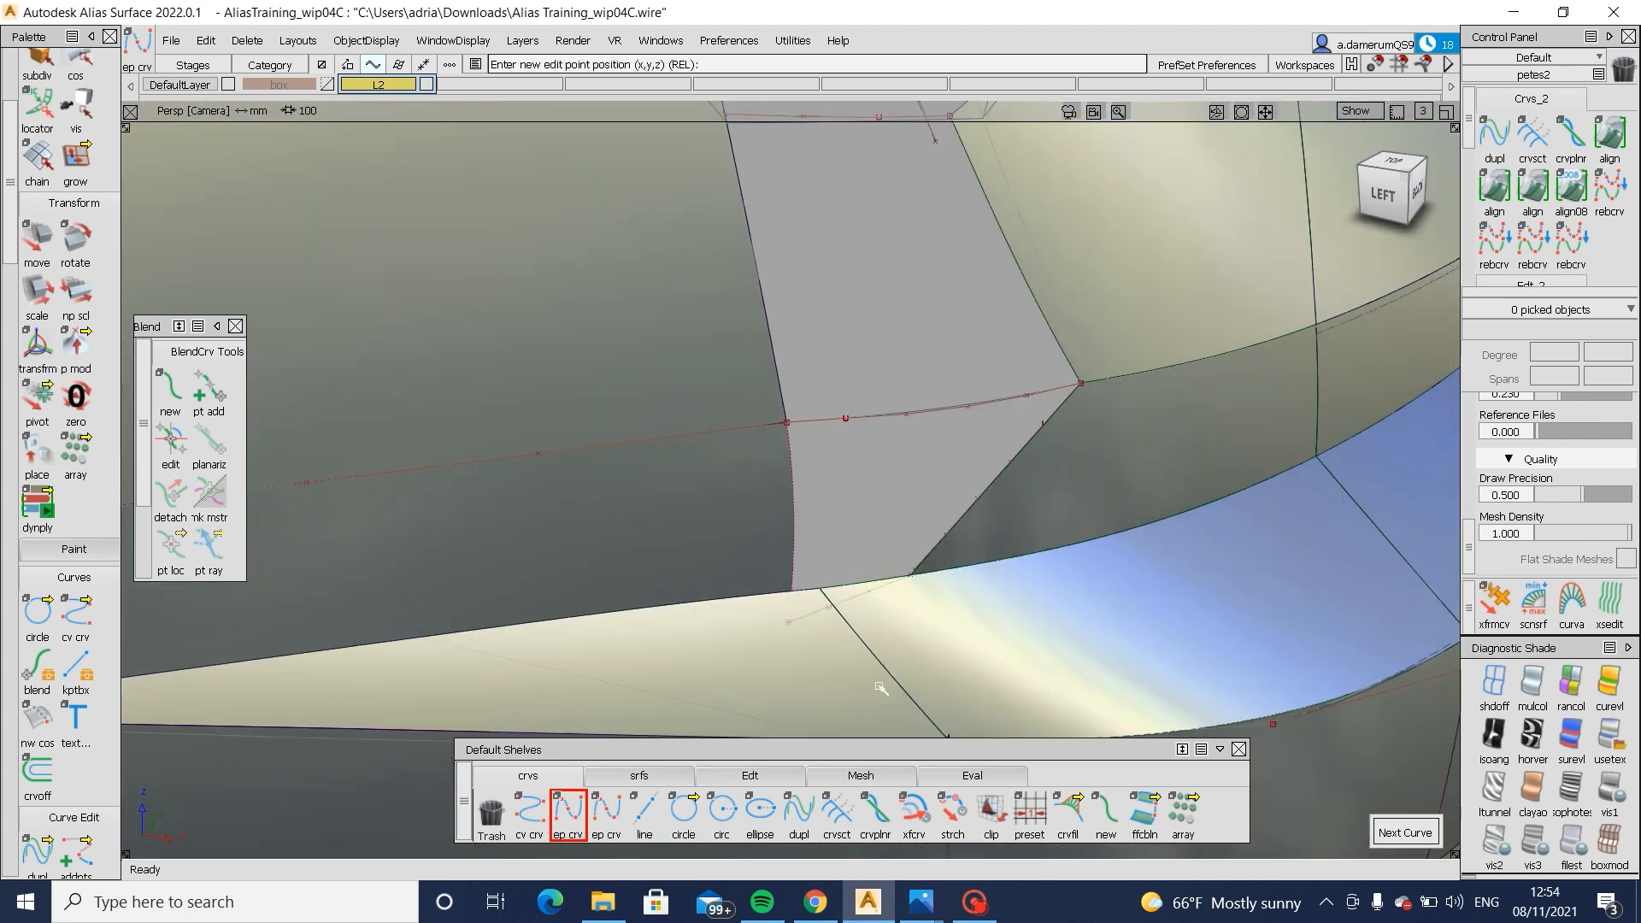
# - Turn shading off, stretch the lower curve's free end onto the side panel's lower corner and reposition its two middle CVs
pyautogui.click(952, 810)
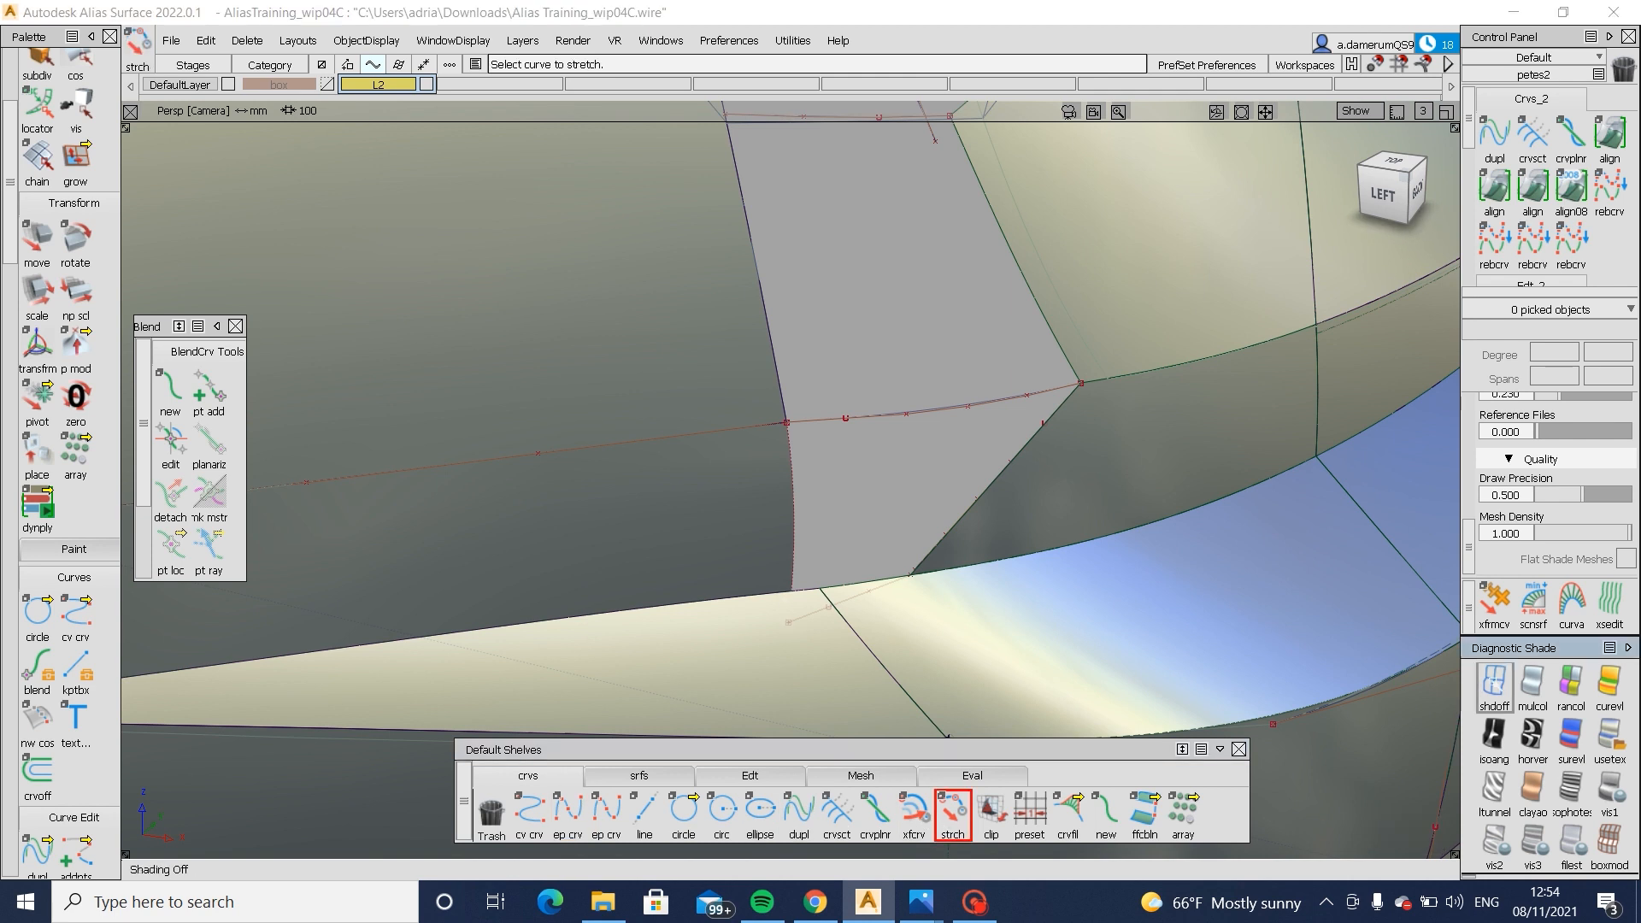
pyautogui.click(1493, 683)
pyautogui.click(805, 621)
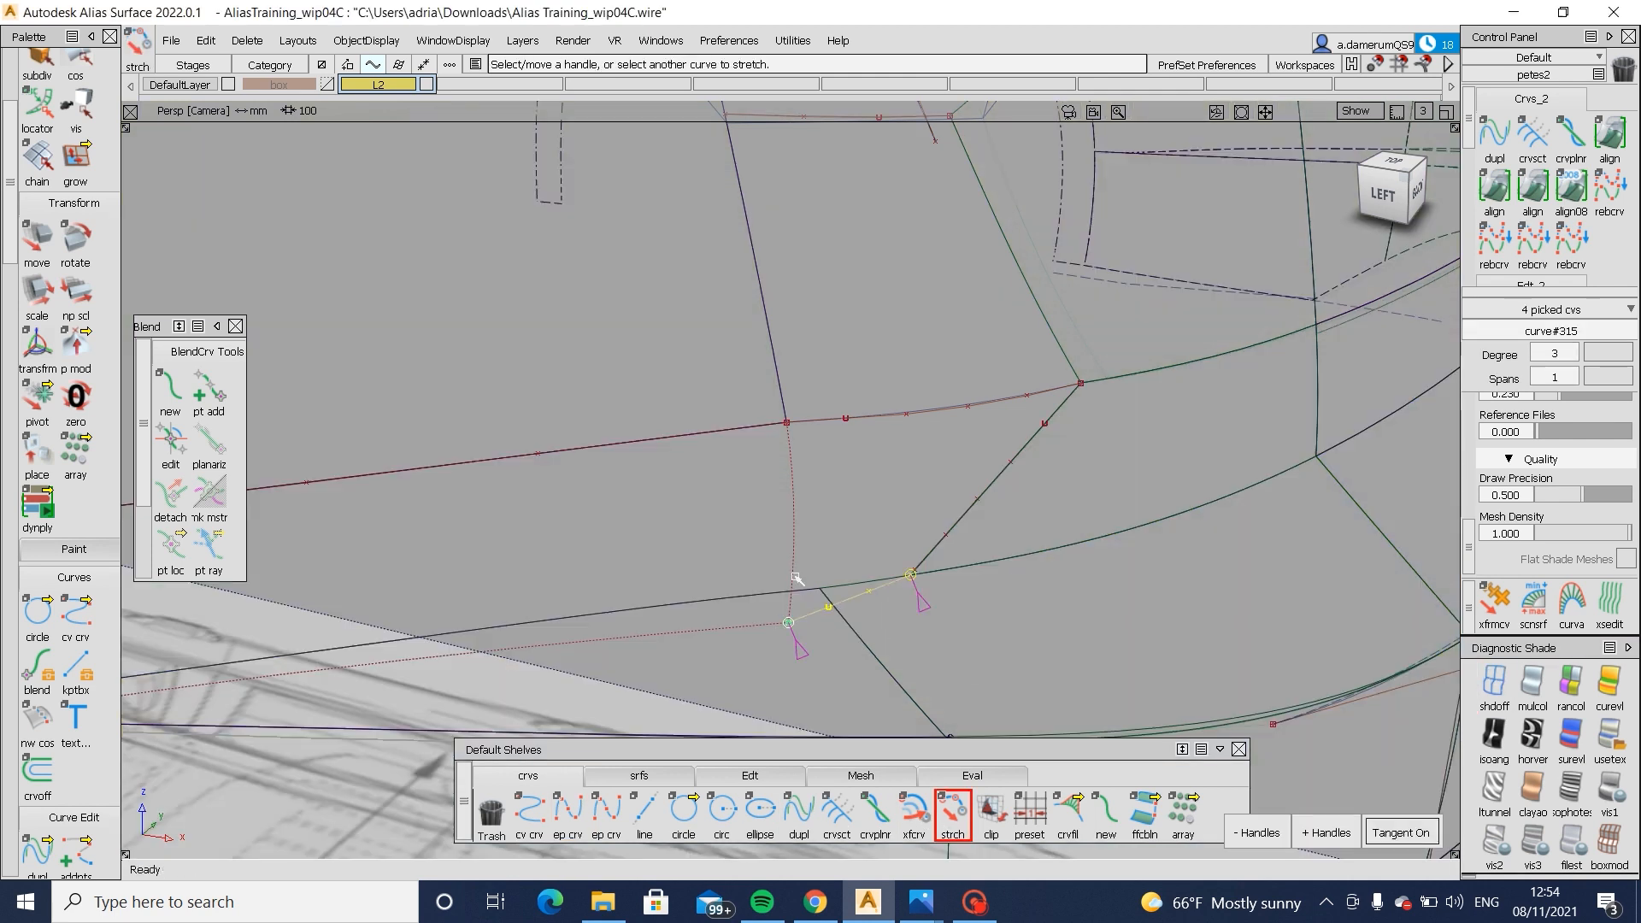
pyautogui.keyDown('alt'); pyautogui.keyDown('shift'); pyautogui.moveTo(793, 590); pyautogui.dragTo(946, 578); pyautogui.keyUp('shift'); pyautogui.keyUp('alt')
pyautogui.keyDown('alt'); pyautogui.keyDown('shift'); pyautogui.moveTo(946, 579); pyautogui.dragTo(575, 549, button='right'); pyautogui.keyUp('shift'); pyautogui.keyUp('alt')
pyautogui.keyDown('ctrl'); pyautogui.keyDown('shift'); pyautogui.moveTo(575, 550); pyautogui.dragTo(760, 630); pyautogui.keyUp('shift'); pyautogui.keyUp('ctrl')
pyautogui.keyDown('ctrl'); pyautogui.keyDown('shift'); pyautogui.moveTo(760, 670); pyautogui.dragTo(751, 634, button='middle'); pyautogui.keyUp('shift'); pyautogui.keyUp('ctrl')
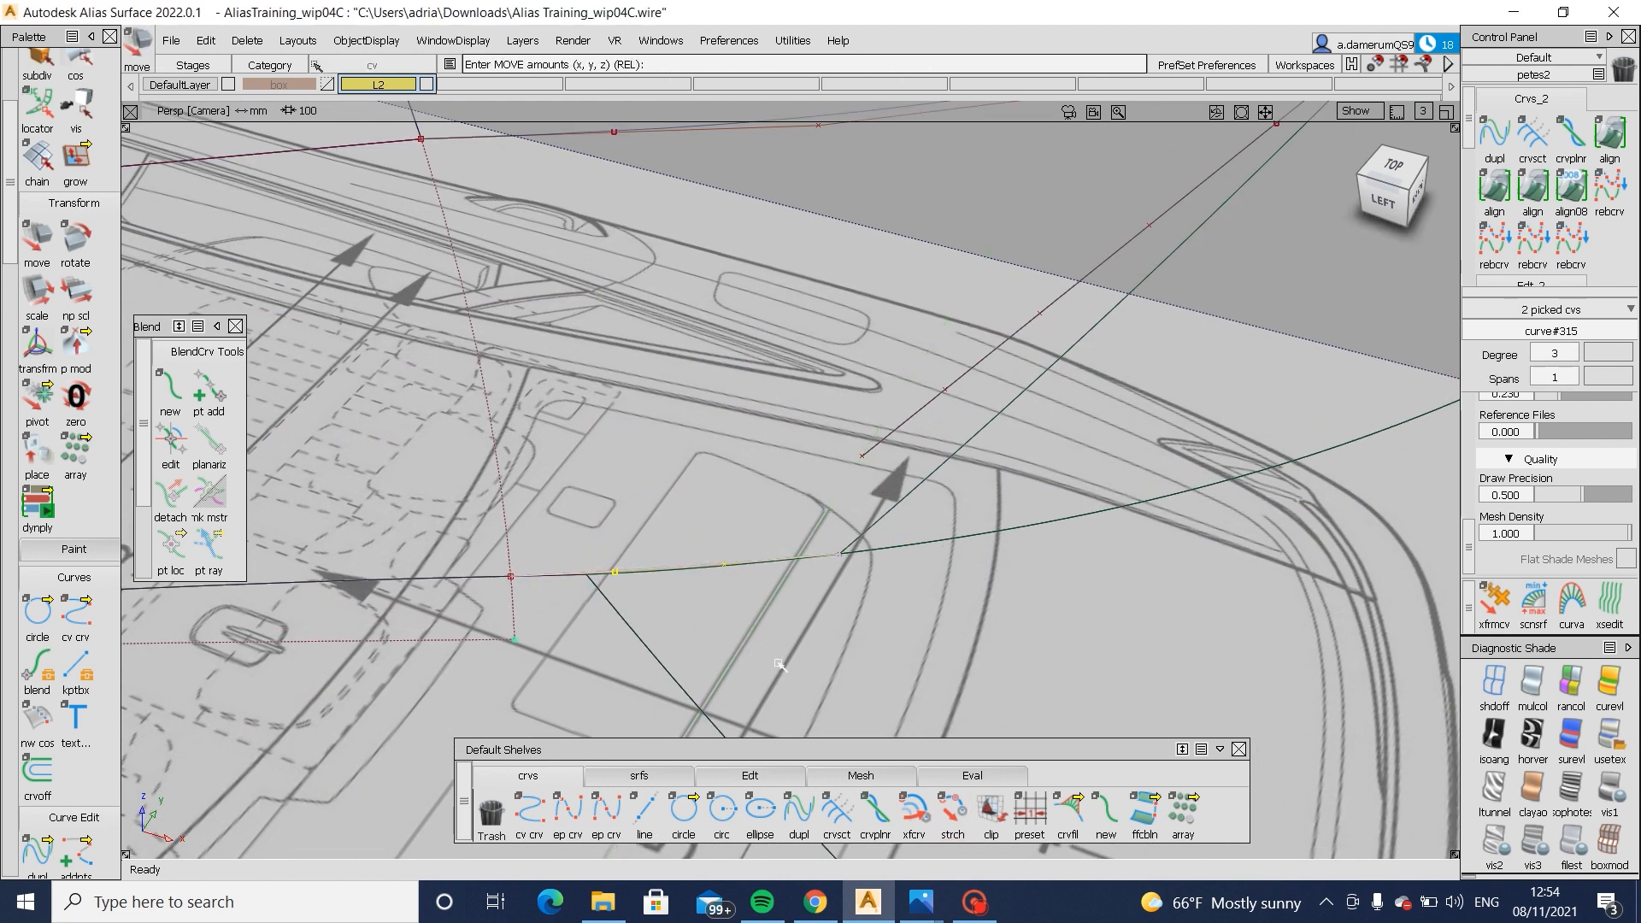
# - Pick the curve across the middle of the gap and set its degree to 3
pyautogui.moveTo(779, 665)
pyautogui.keyDown('alt'); pyautogui.keyDown('shift'); pyautogui.mouseDown()
pyautogui.moveTo(800, 604)
pyautogui.moveTo(812, 650)
pyautogui.mouseUp(); pyautogui.keyUp('shift'); pyautogui.keyUp('alt')
pyautogui.keyDown('ctrl'); pyautogui.keyDown('shift'); pyautogui.moveTo(842, 461); pyautogui.dragTo(917, 506); pyautogui.keyUp('shift'); pyautogui.keyUp('ctrl')
pyautogui.click(894, 424)
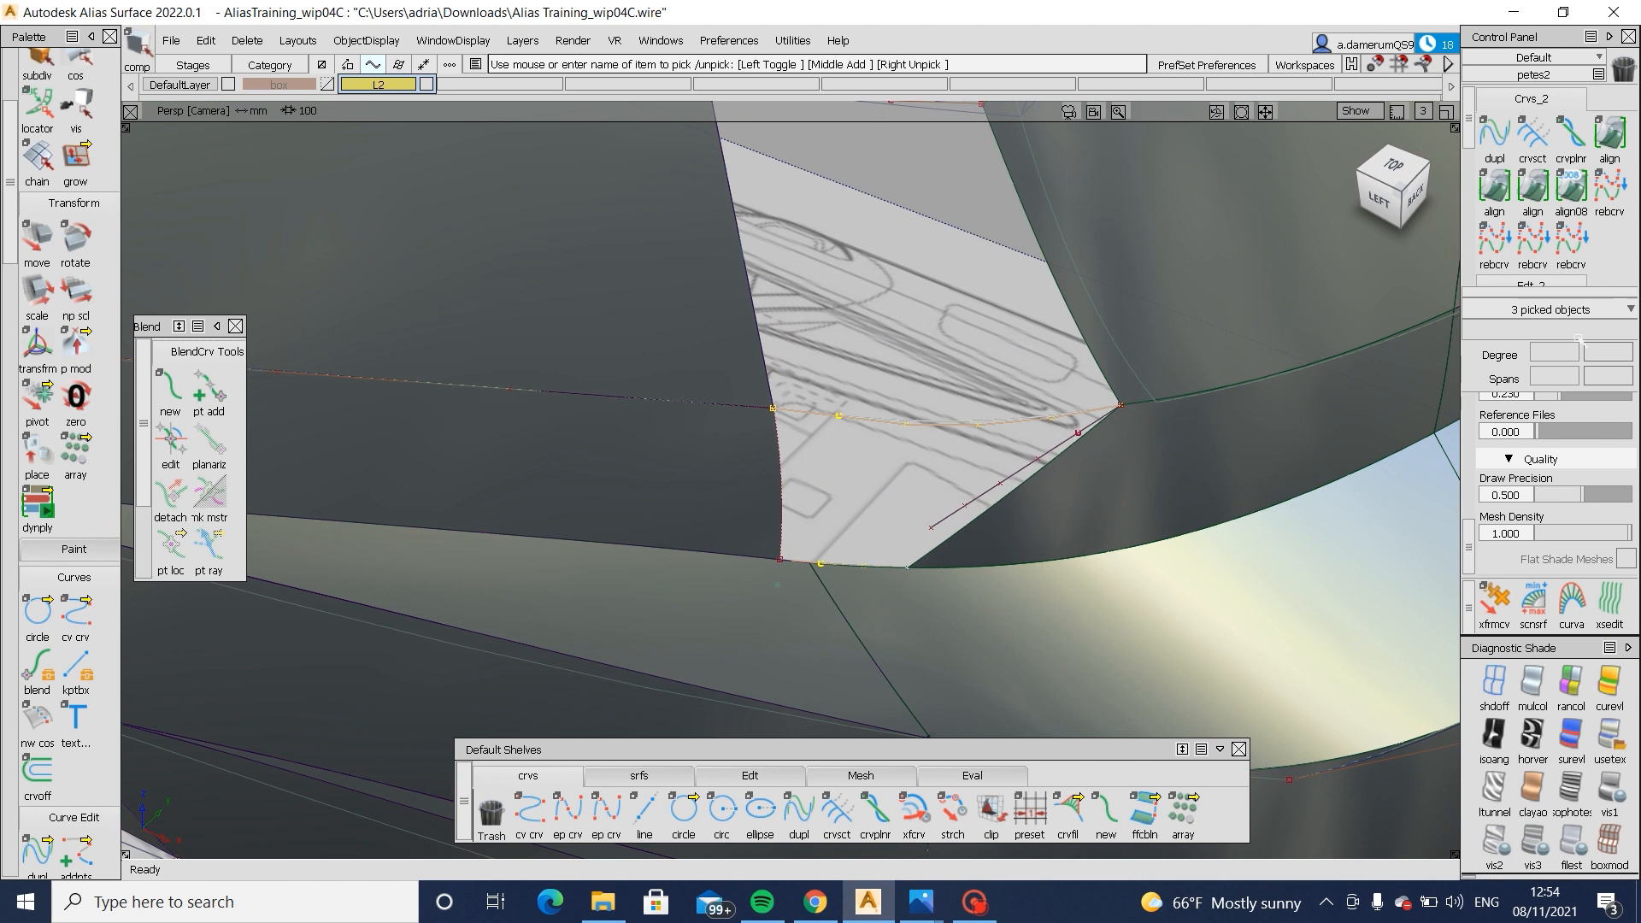
pyautogui.click(1572, 352)
pyautogui.click(1573, 457)
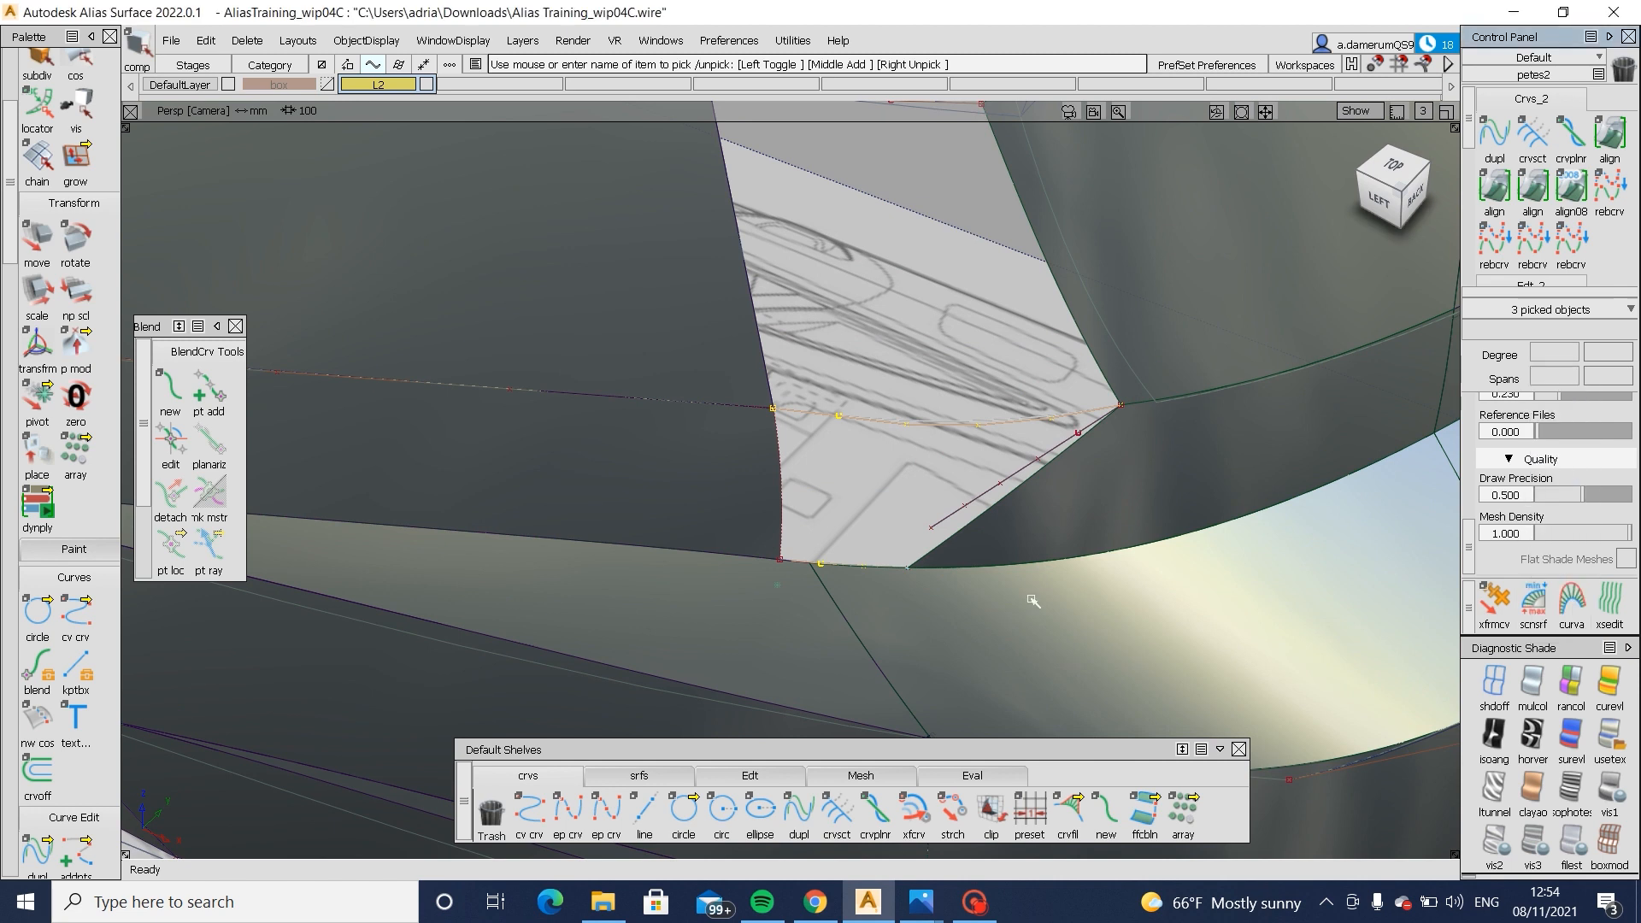
pyautogui.click(943, 493)
pyautogui.click(981, 484)
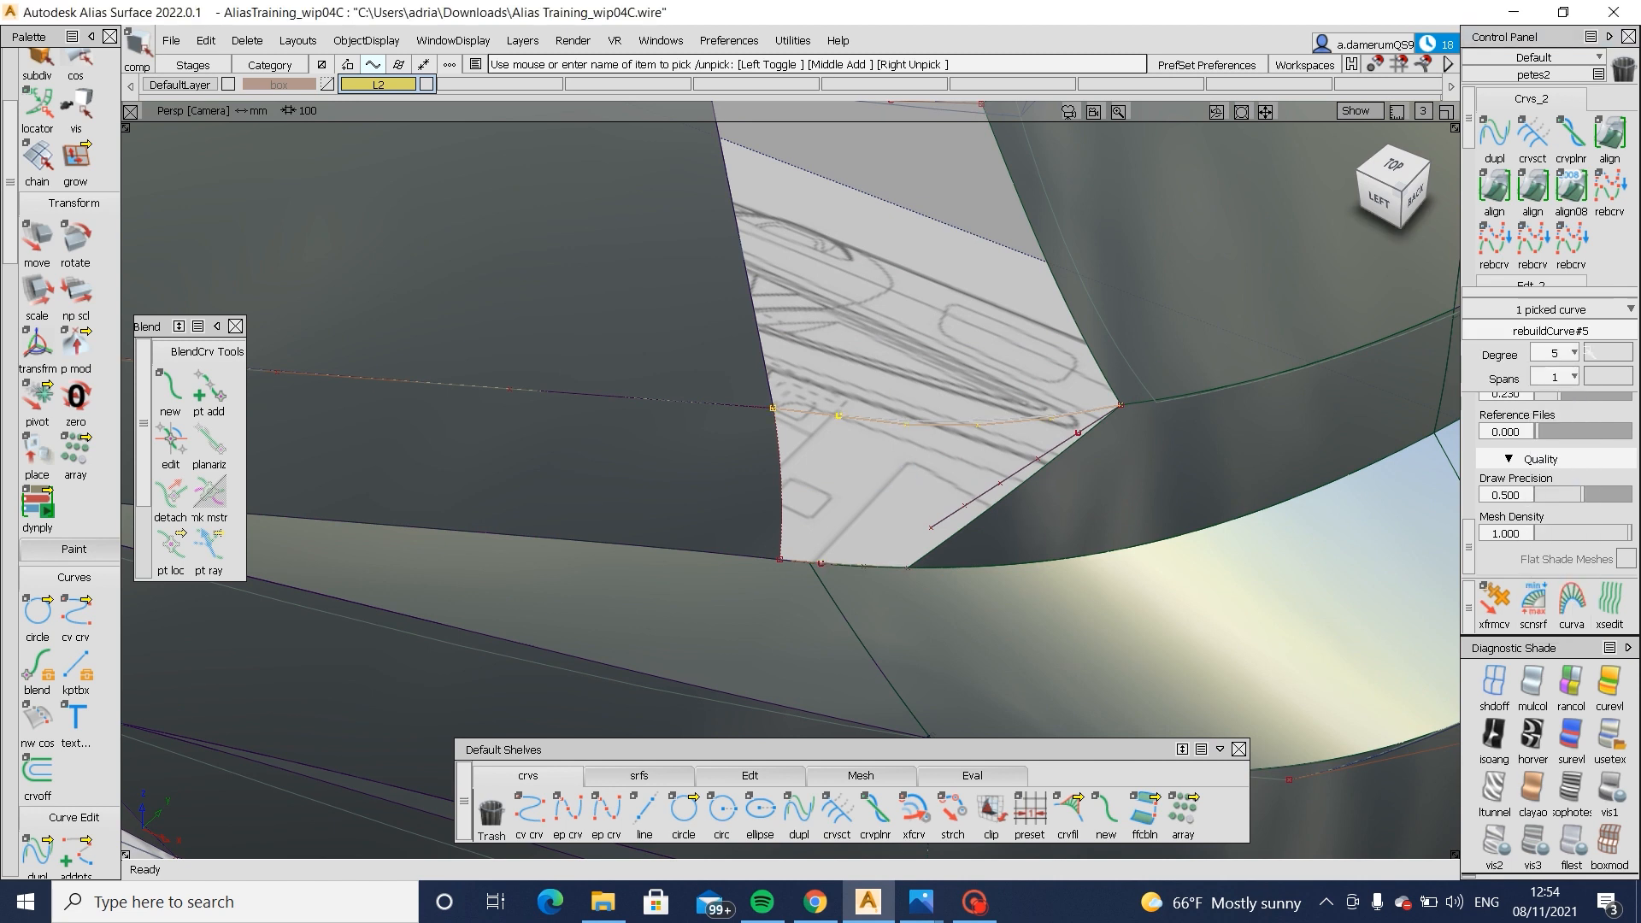
pyautogui.click(1573, 352)
pyautogui.click(1450, 489)
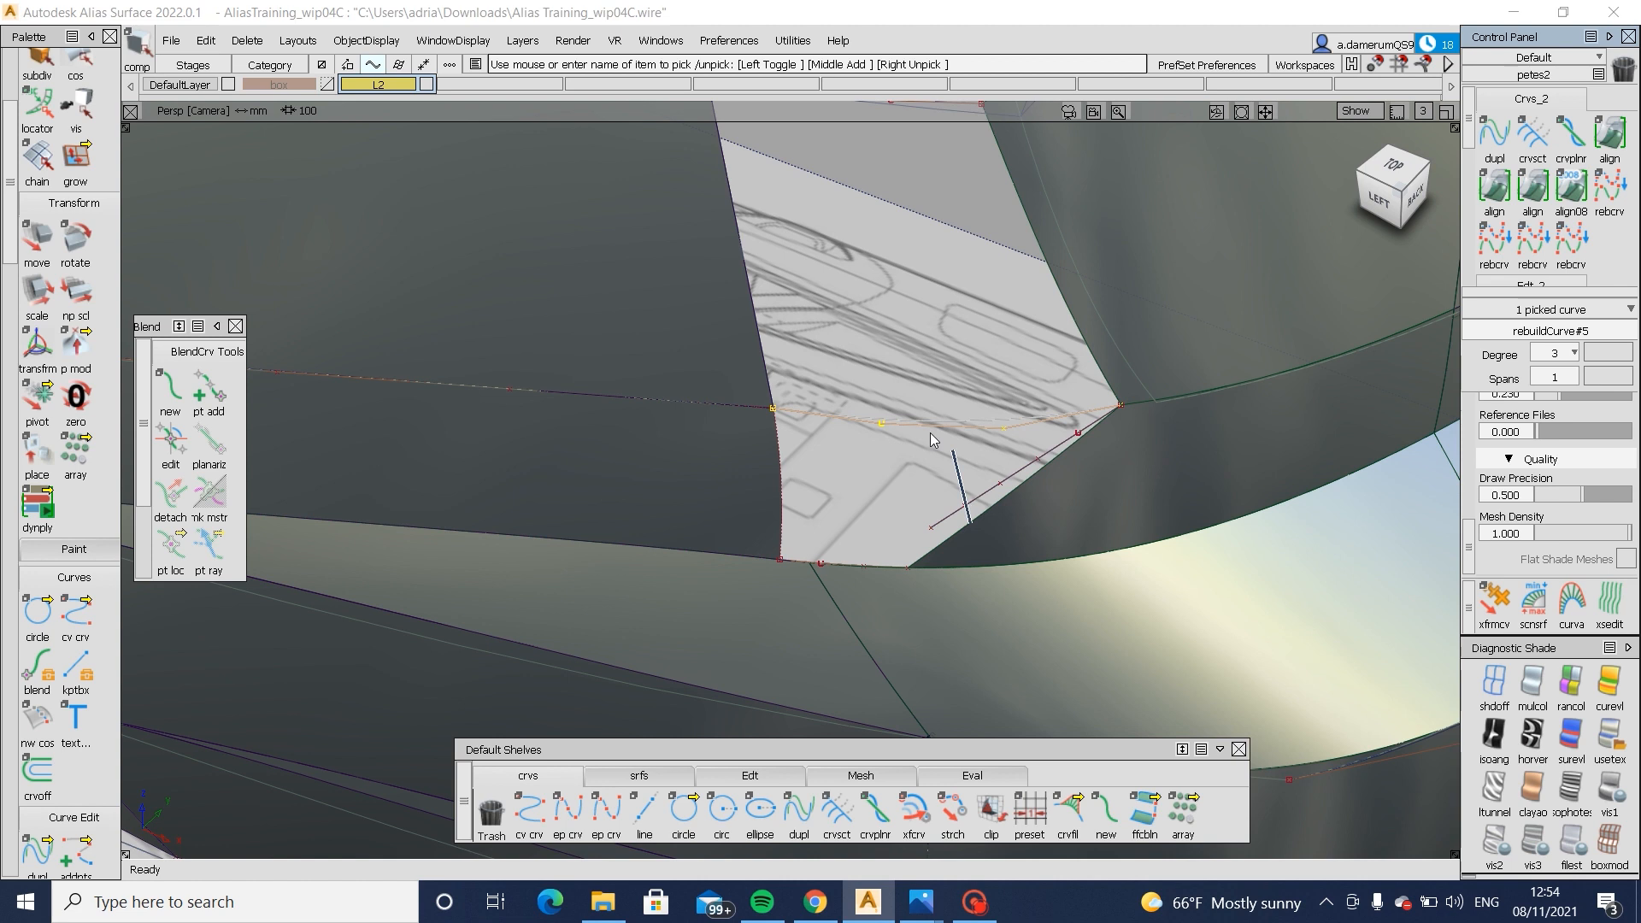
# - Move the middle gap curve's two inner CVs in the top view to reshape its plan curvature
pyautogui.moveTo(931, 433)
pyautogui.keyDown('ctrl'); pyautogui.keyDown('shift'); pyautogui.mouseDown()
pyautogui.moveTo(918, 419)
pyautogui.moveTo(1069, 572)
pyautogui.moveTo(1030, 598)
pyautogui.mouseUp(); pyautogui.keyUp('shift'); pyautogui.keyUp('ctrl')
pyautogui.keyDown('ctrl'); pyautogui.keyDown('shift'); pyautogui.moveTo(986, 590); pyautogui.dragTo(948, 460); pyautogui.keyUp('shift'); pyautogui.keyUp('ctrl')
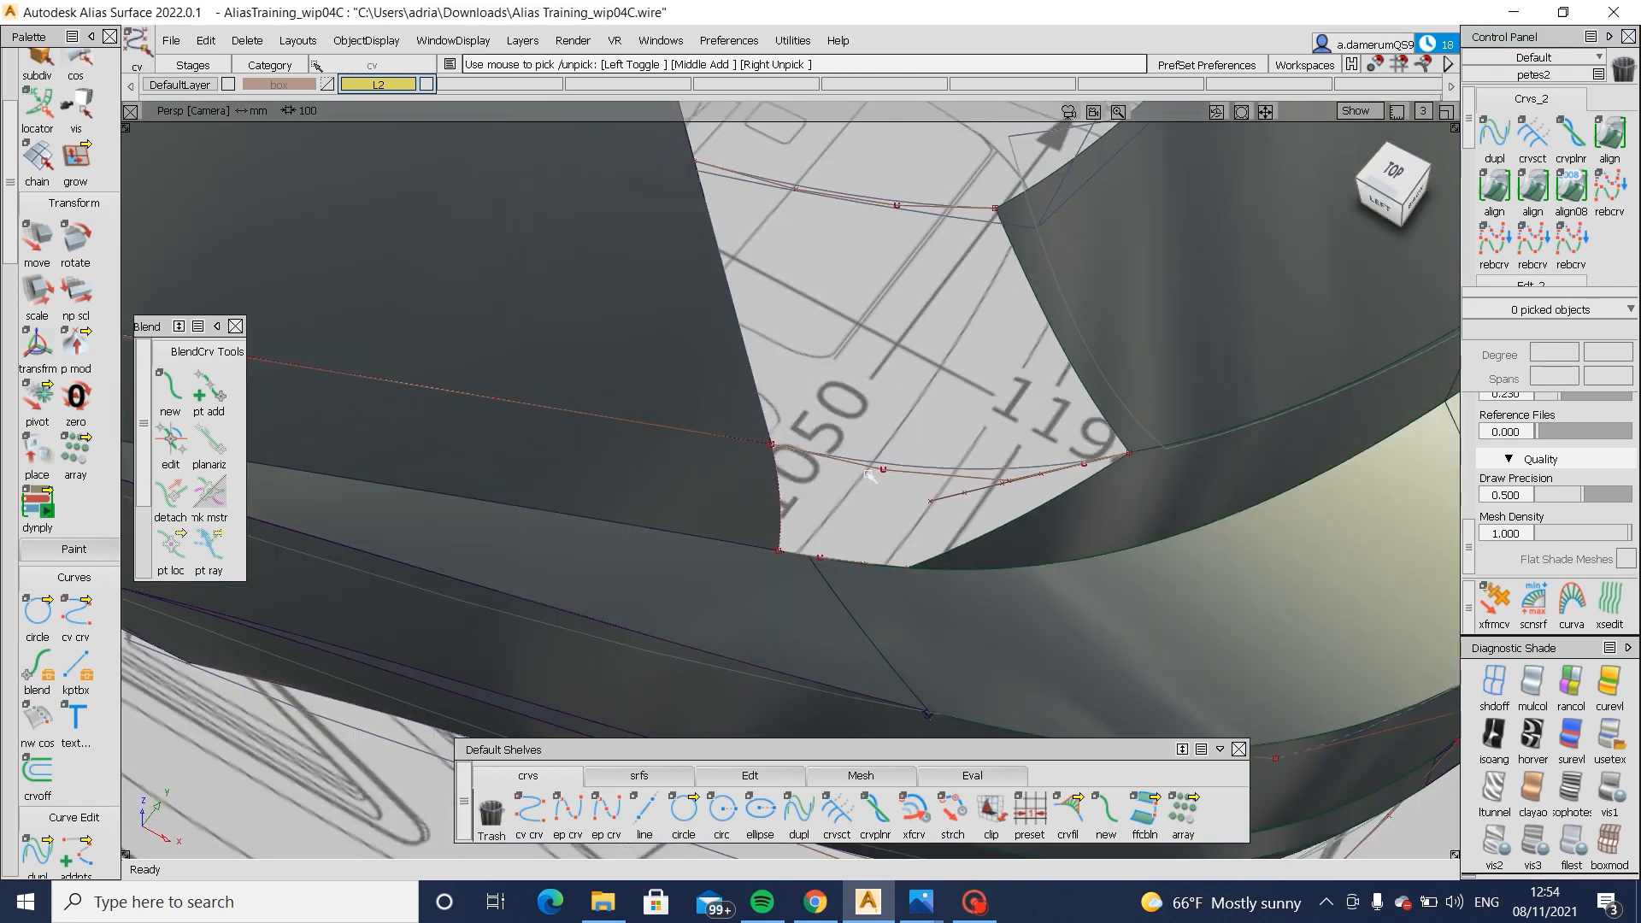
pyautogui.click(871, 473)
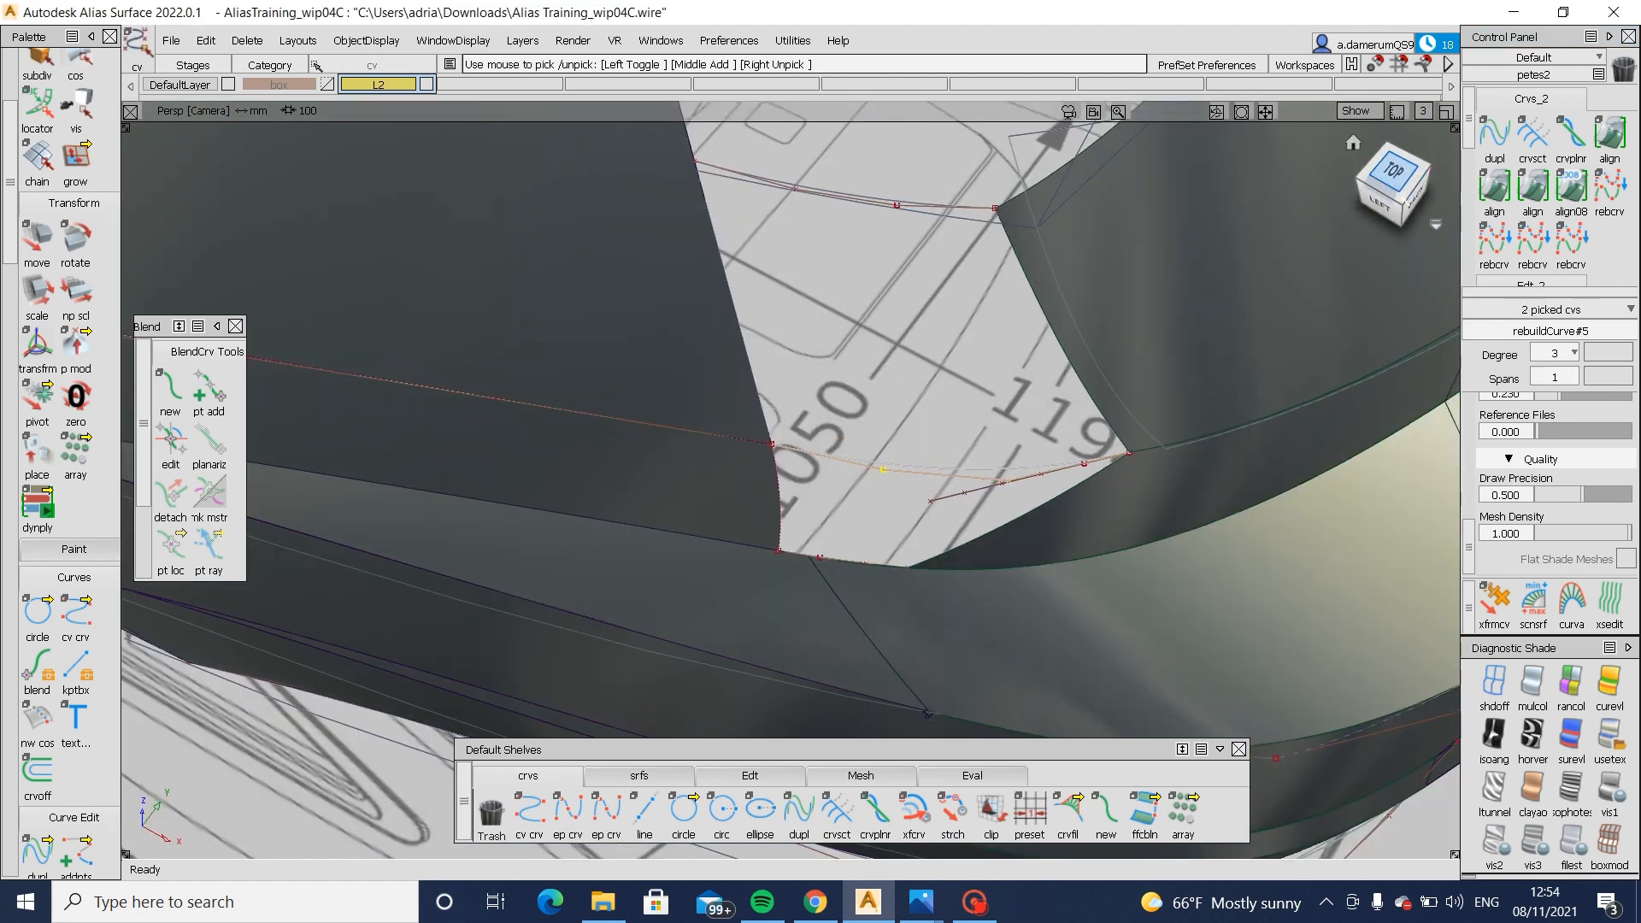
pyautogui.click(1392, 171)
pyautogui.keyDown('ctrl'); pyautogui.keyDown('shift'); pyautogui.moveTo(1220, 689); pyautogui.dragTo(1204, 584, button='middle'); pyautogui.keyUp('shift'); pyautogui.keyUp('ctrl')
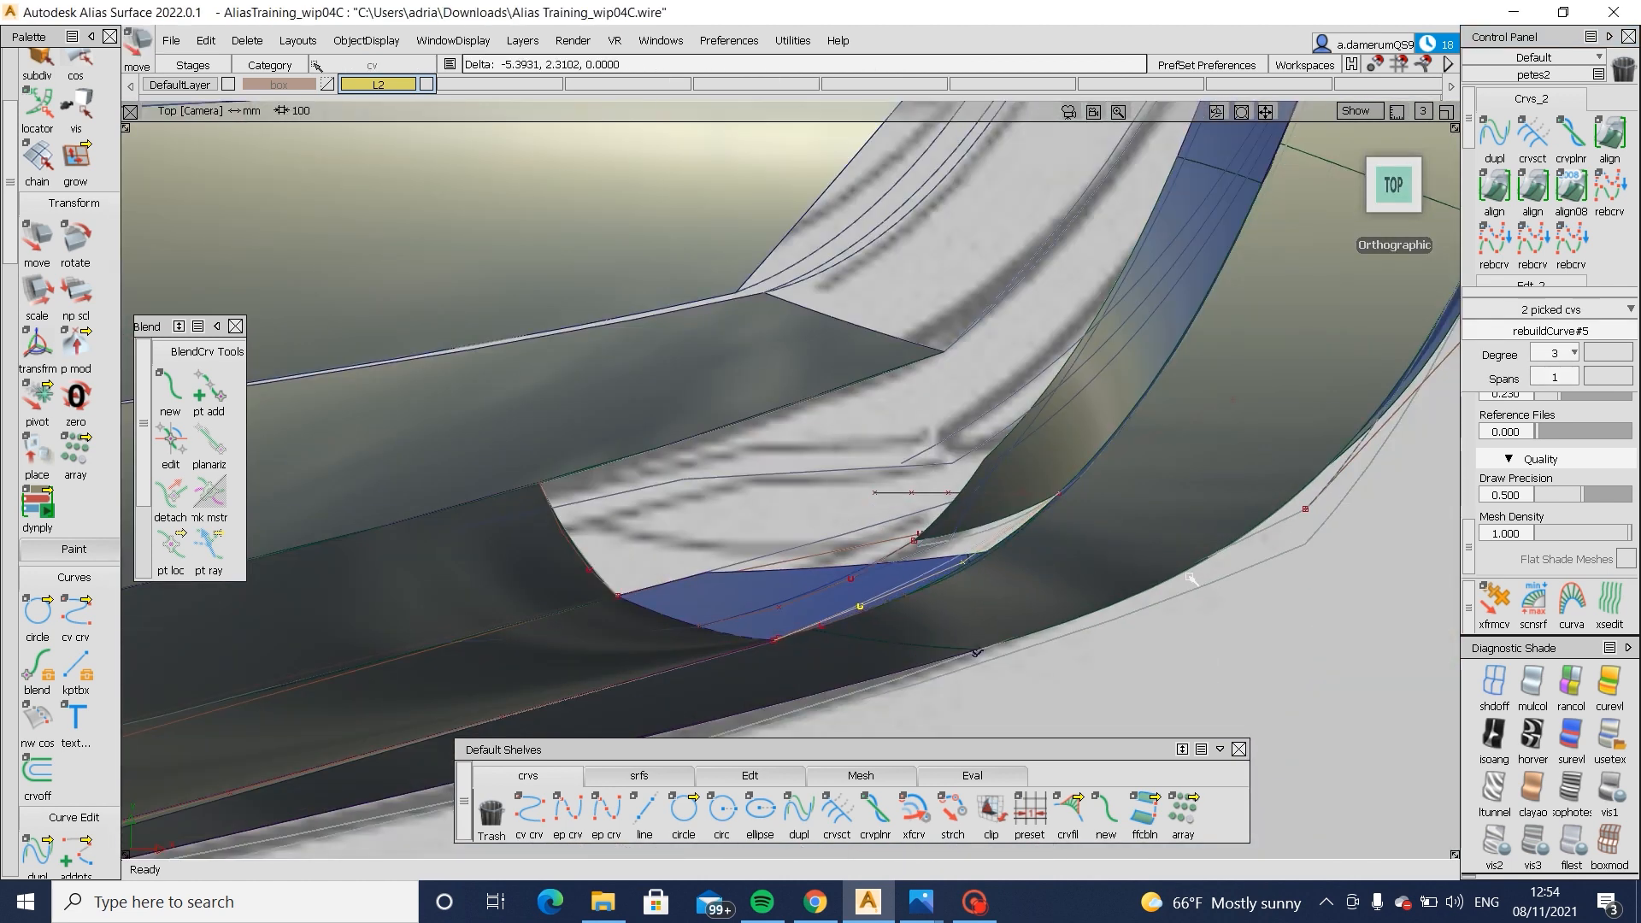
pyautogui.keyDown('ctrl'); pyautogui.keyDown('shift'); pyautogui.moveTo(1111, 659); pyautogui.dragTo(1088, 586); pyautogui.keyUp('shift'); pyautogui.keyUp('ctrl')
pyautogui.moveTo(1088, 650)
pyautogui.keyDown('alt'); pyautogui.keyDown('shift'); pyautogui.mouseDown()
pyautogui.moveTo(983, 615)
pyautogui.moveTo(980, 586)
pyautogui.mouseUp(); pyautogui.keyUp('shift'); pyautogui.keyUp('alt')
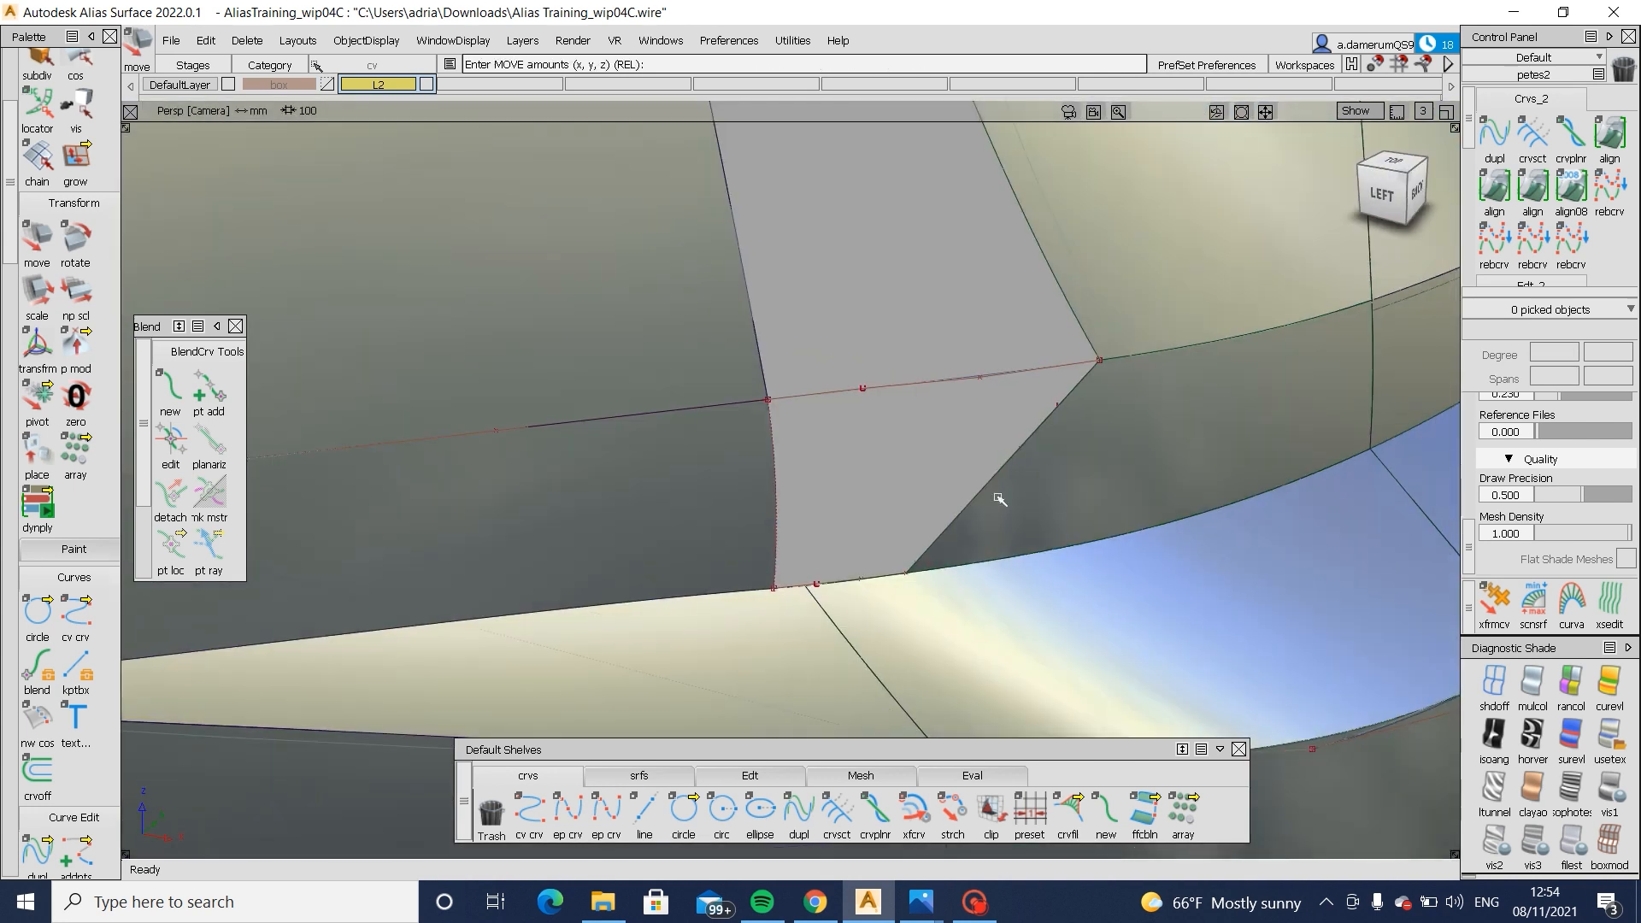
# - Adjust the height of the middle gap curve's rear inner CV in the left view to smooth its line
pyautogui.click(980, 377)
pyautogui.click(1382, 194)
pyautogui.keyDown('ctrl'); pyautogui.keyDown('shift'); pyautogui.moveTo(1218, 574); pyautogui.dragTo(1214, 522, button='middle'); pyautogui.keyUp('shift'); pyautogui.keyUp('ctrl')
pyautogui.moveTo(1220, 564); pyautogui.dragTo(1221, 553, button='right')
pyautogui.keyDown('ctrl'); pyautogui.keyDown('shift'); pyautogui.moveTo(1182, 559); pyautogui.dragTo(1182, 554); pyautogui.keyUp('shift'); pyautogui.keyUp('ctrl')
pyautogui.keyDown('ctrl'); pyautogui.keyDown('shift'); pyautogui.moveTo(879, 457); pyautogui.dragTo(1001, 449); pyautogui.keyUp('shift'); pyautogui.keyUp('ctrl')
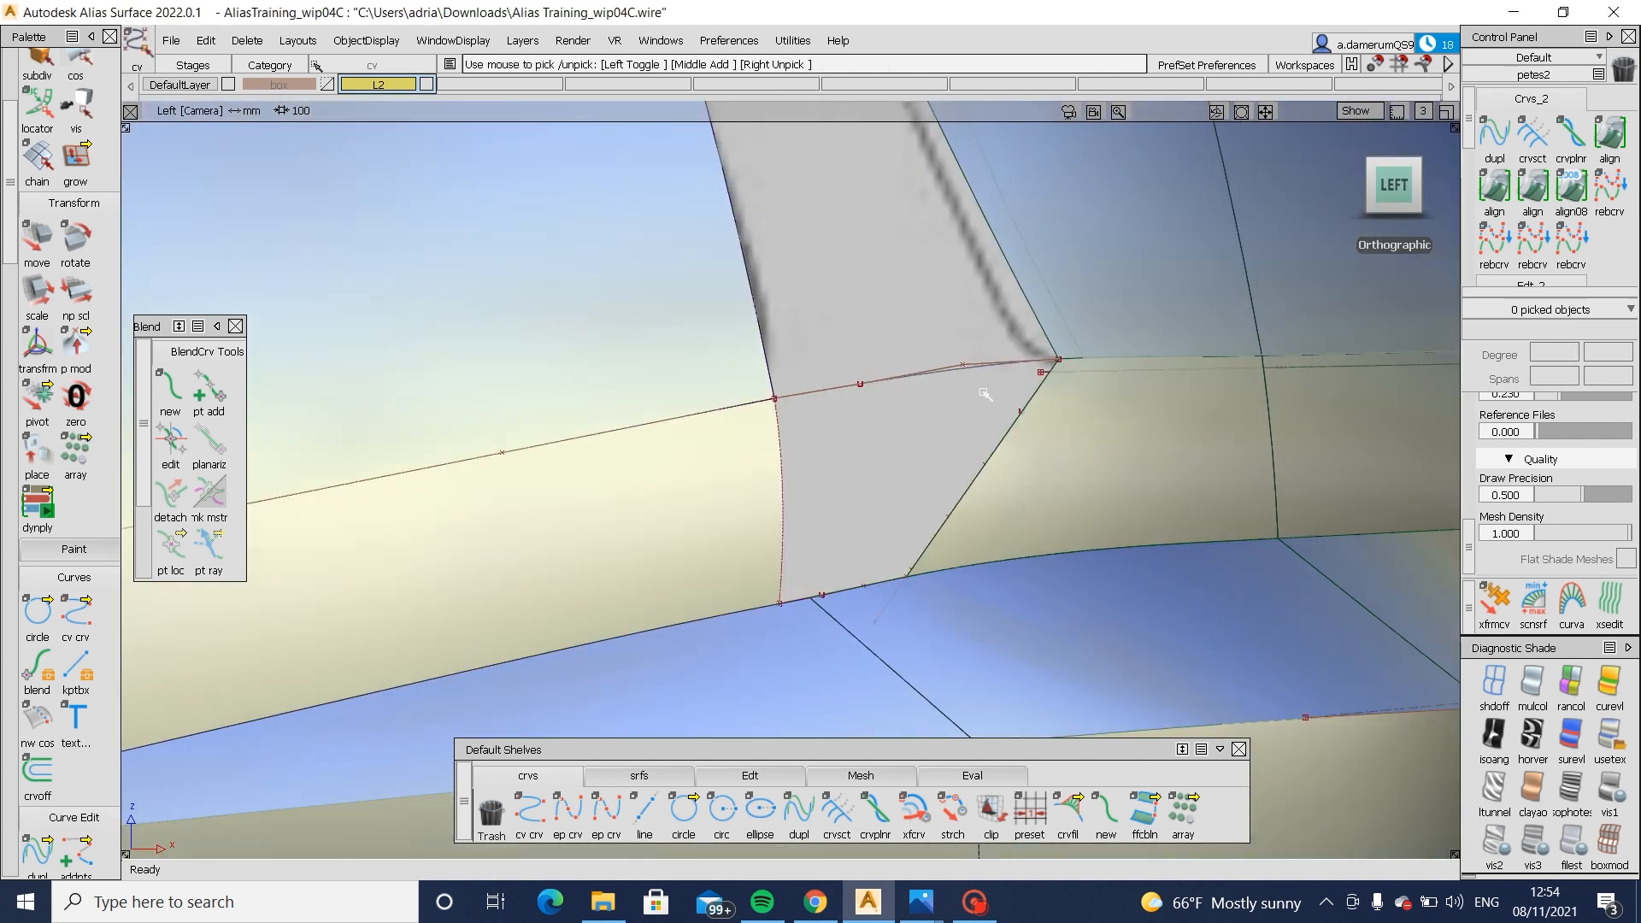
pyautogui.click(963, 366)
pyautogui.keyDown('ctrl'); pyautogui.keyDown('shift'); pyautogui.moveTo(1142, 506); pyautogui.dragTo(1141, 477, button='middle'); pyautogui.keyUp('shift'); pyautogui.keyUp('ctrl')
pyautogui.moveTo(1144, 479); pyautogui.dragTo(1143, 482, button='right')
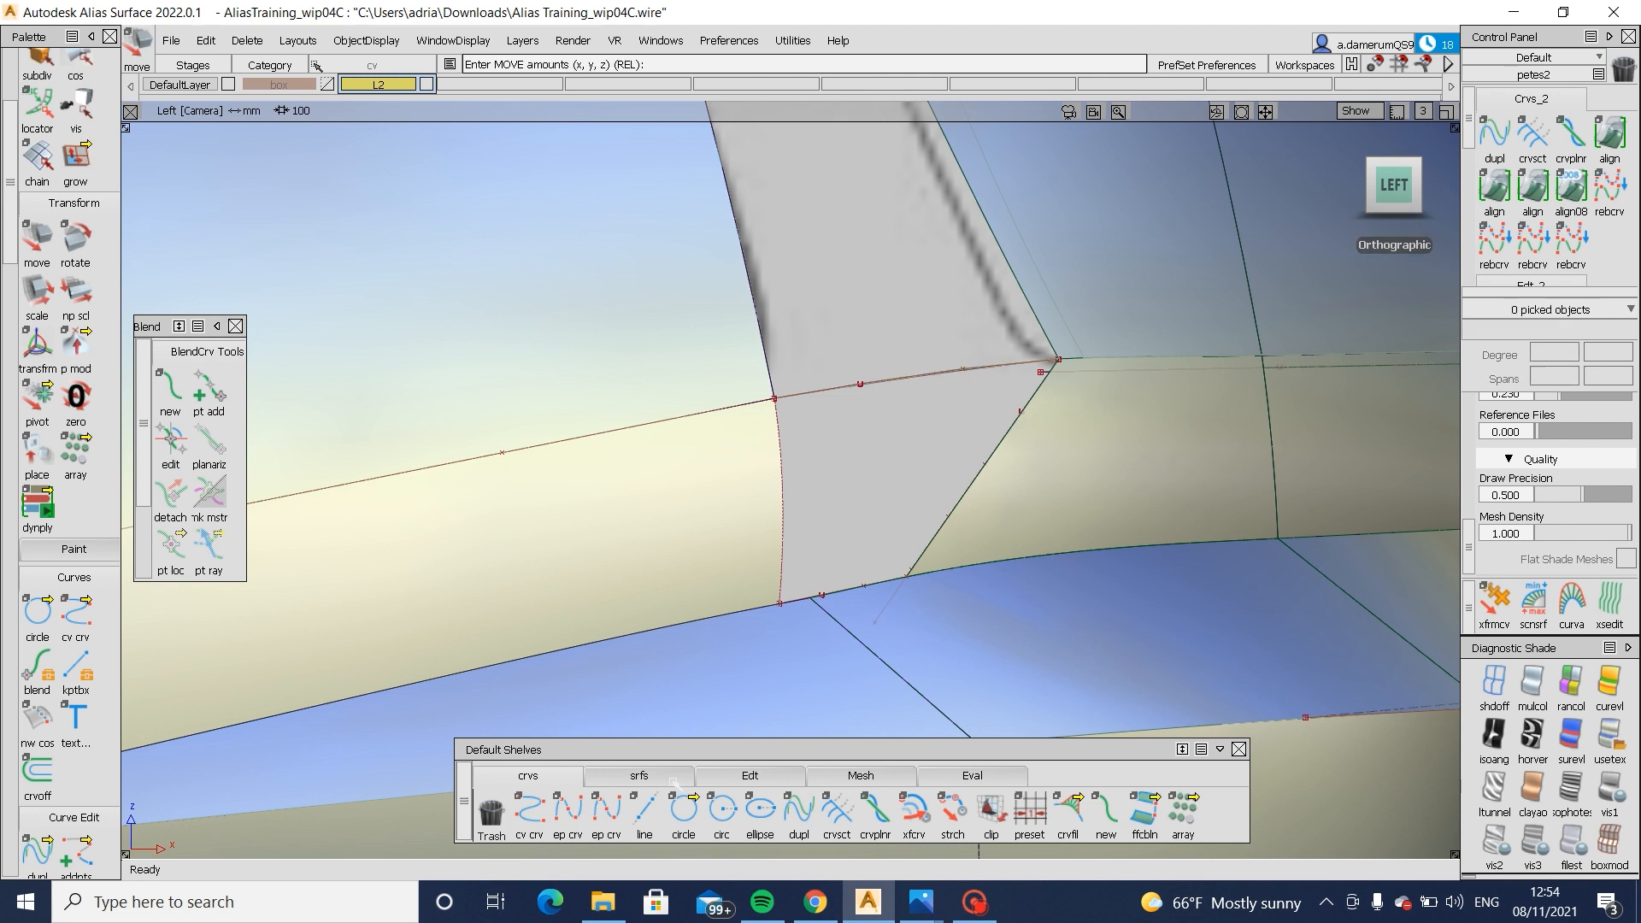
# - Build a Square surface from the middle gap curve, rear trimmed edge, upper curve and side panel edge, with Free, Free, G0 and G0 continuity
pyautogui.click(639, 775)
pyautogui.click(760, 812)
pyautogui.click(961, 370)
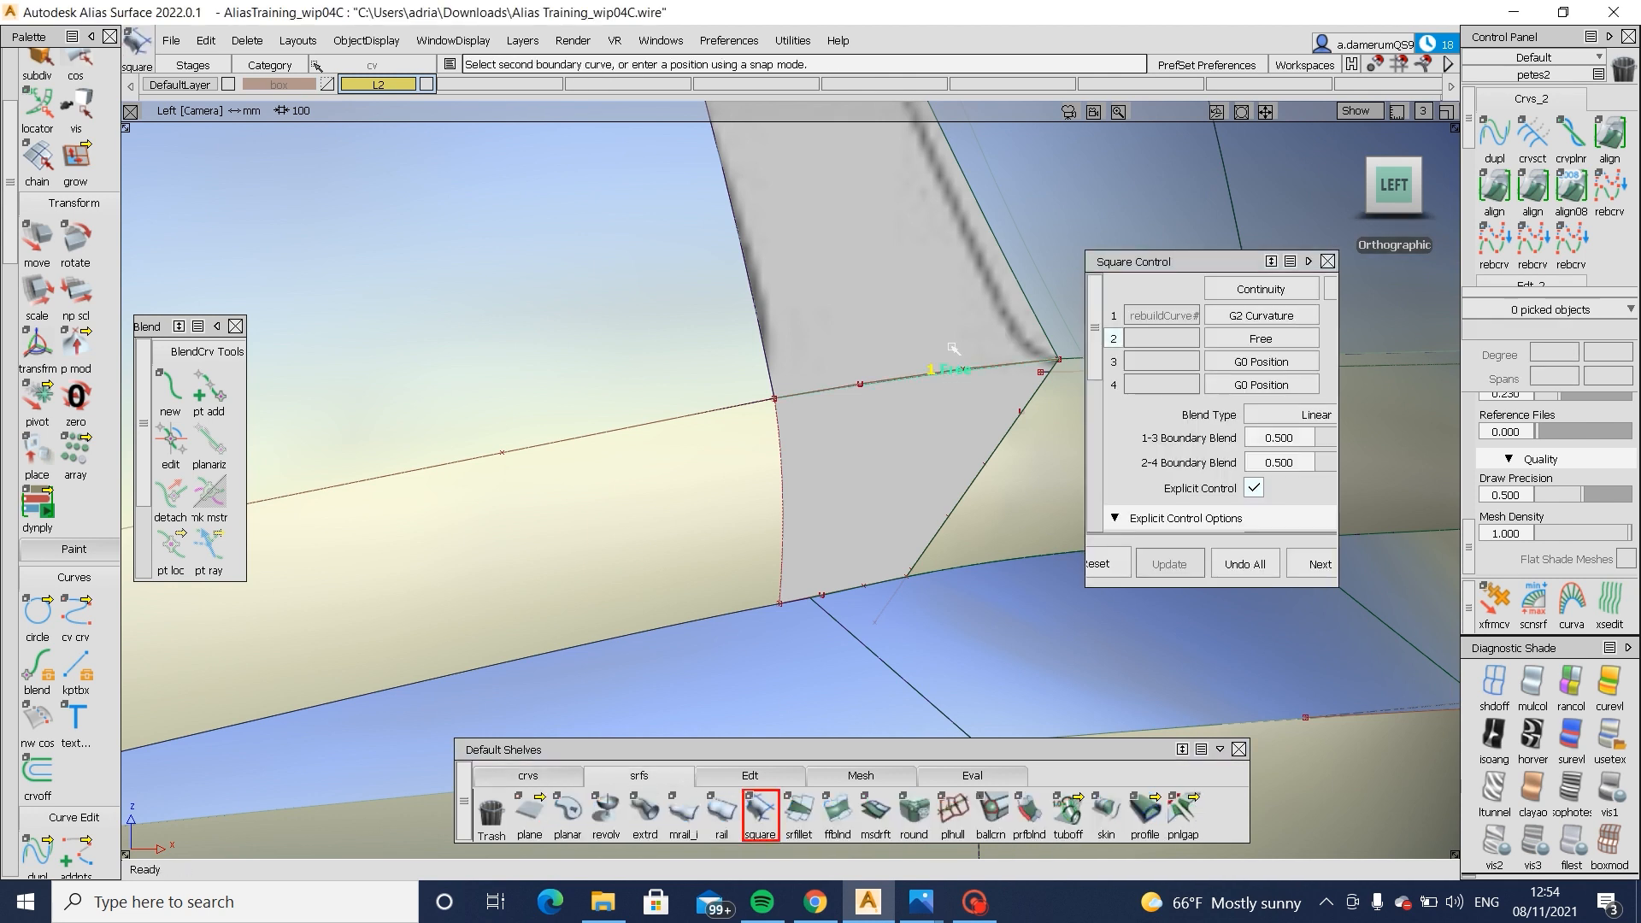
pyautogui.keyDown('alt'); pyautogui.keyDown('shift'); pyautogui.moveTo(948, 326); pyautogui.dragTo(824, 367); pyautogui.keyUp('shift'); pyautogui.keyUp('alt')
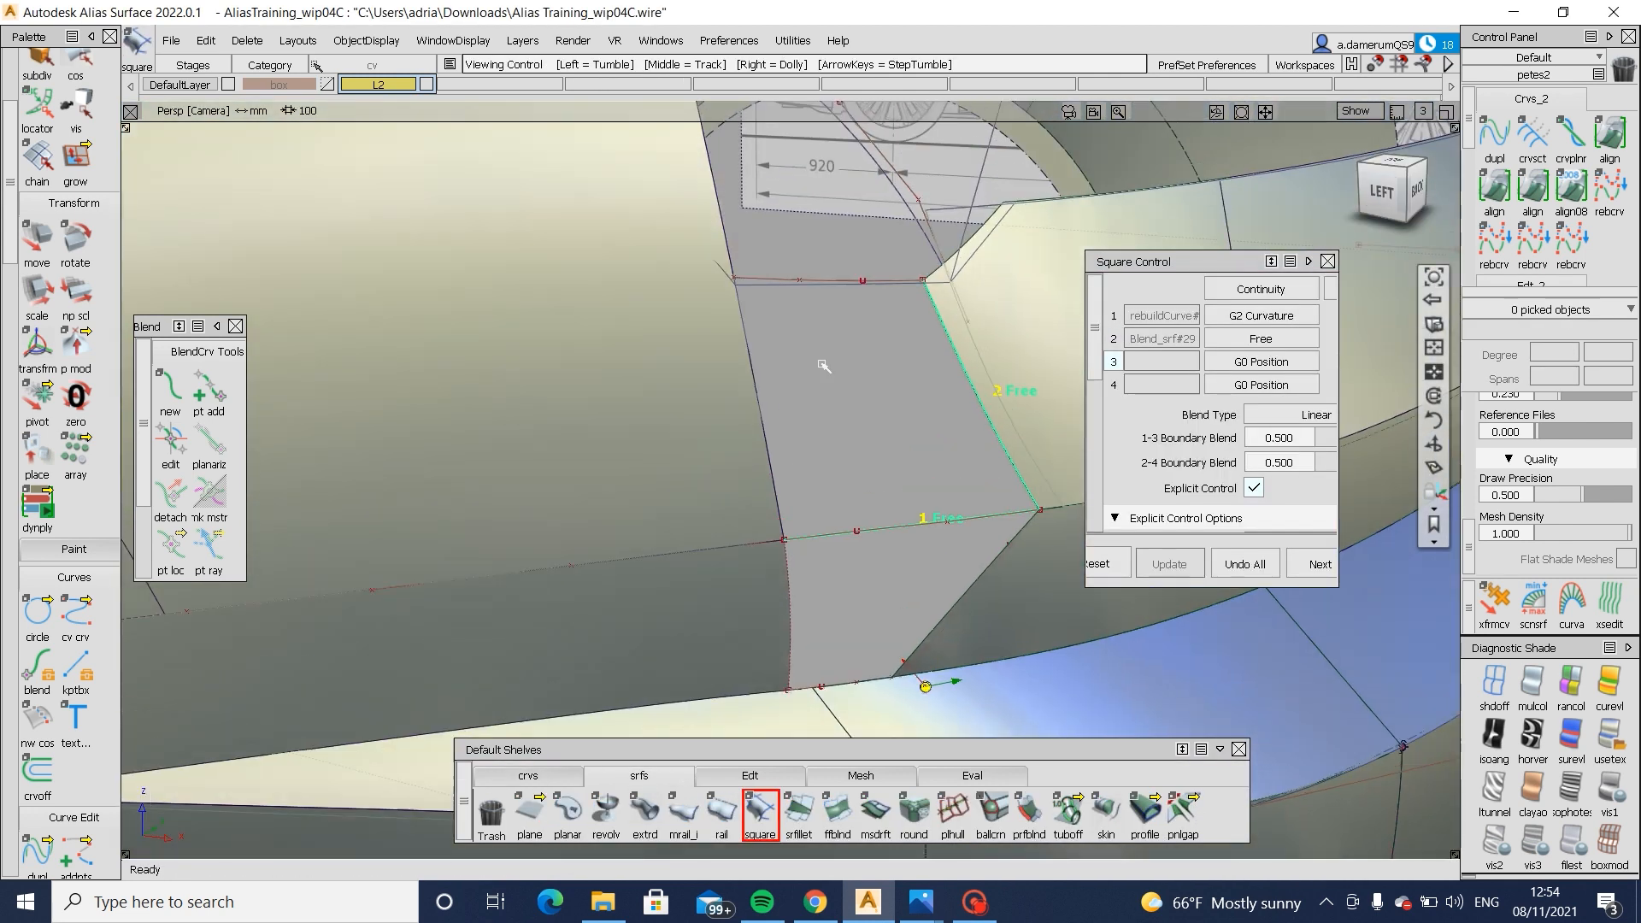
pyautogui.click(746, 349)
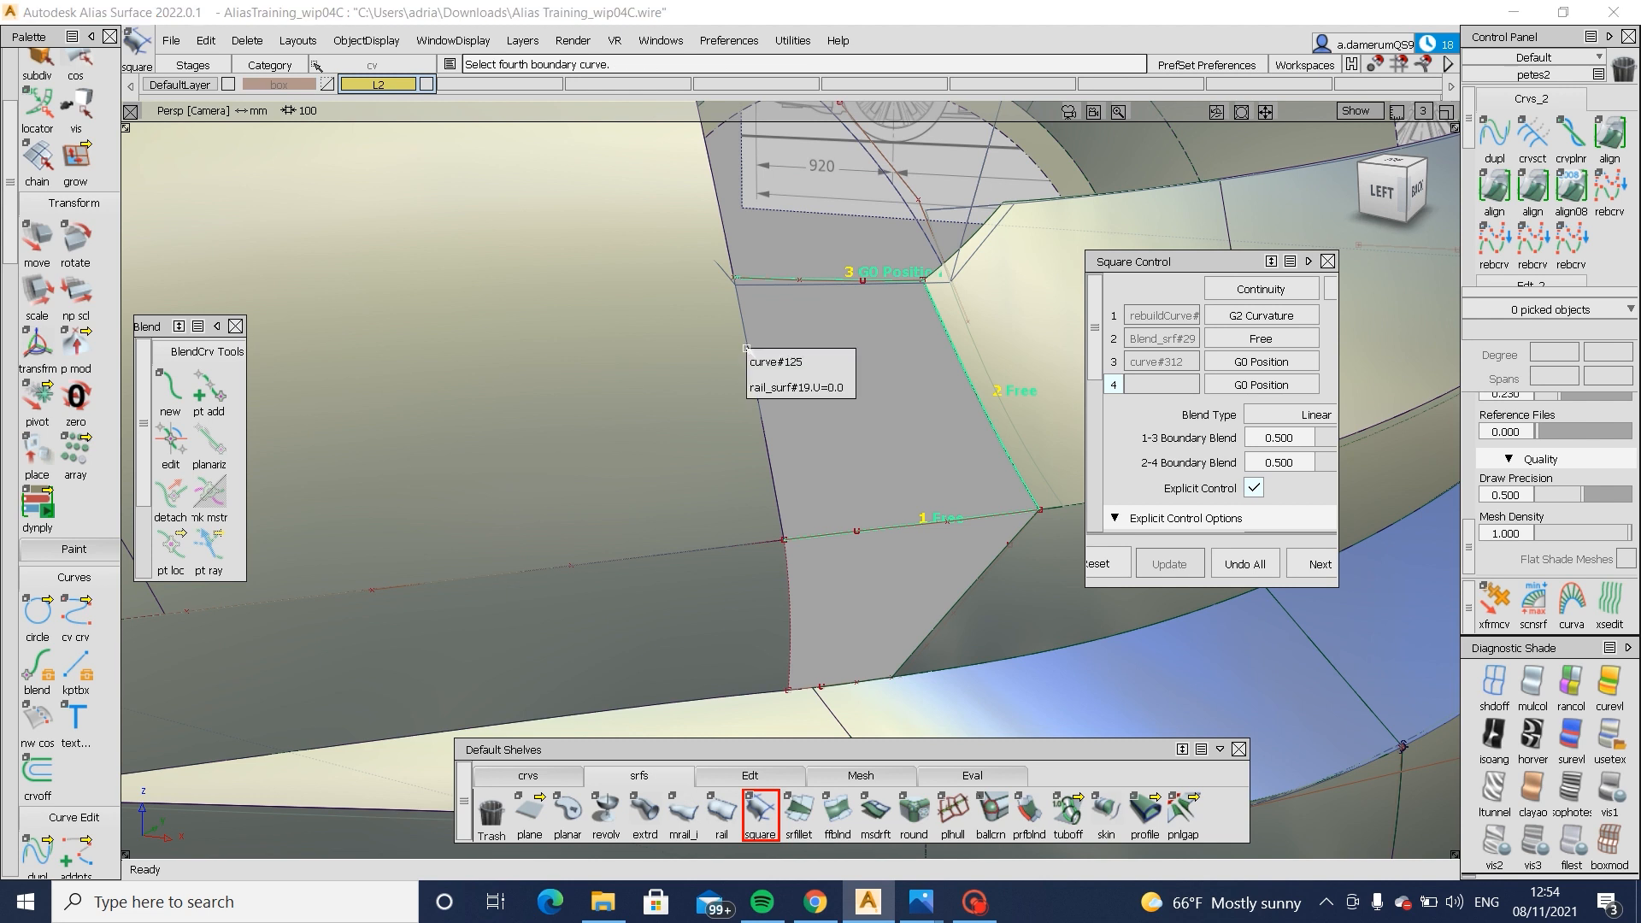
pyautogui.click(800, 387)
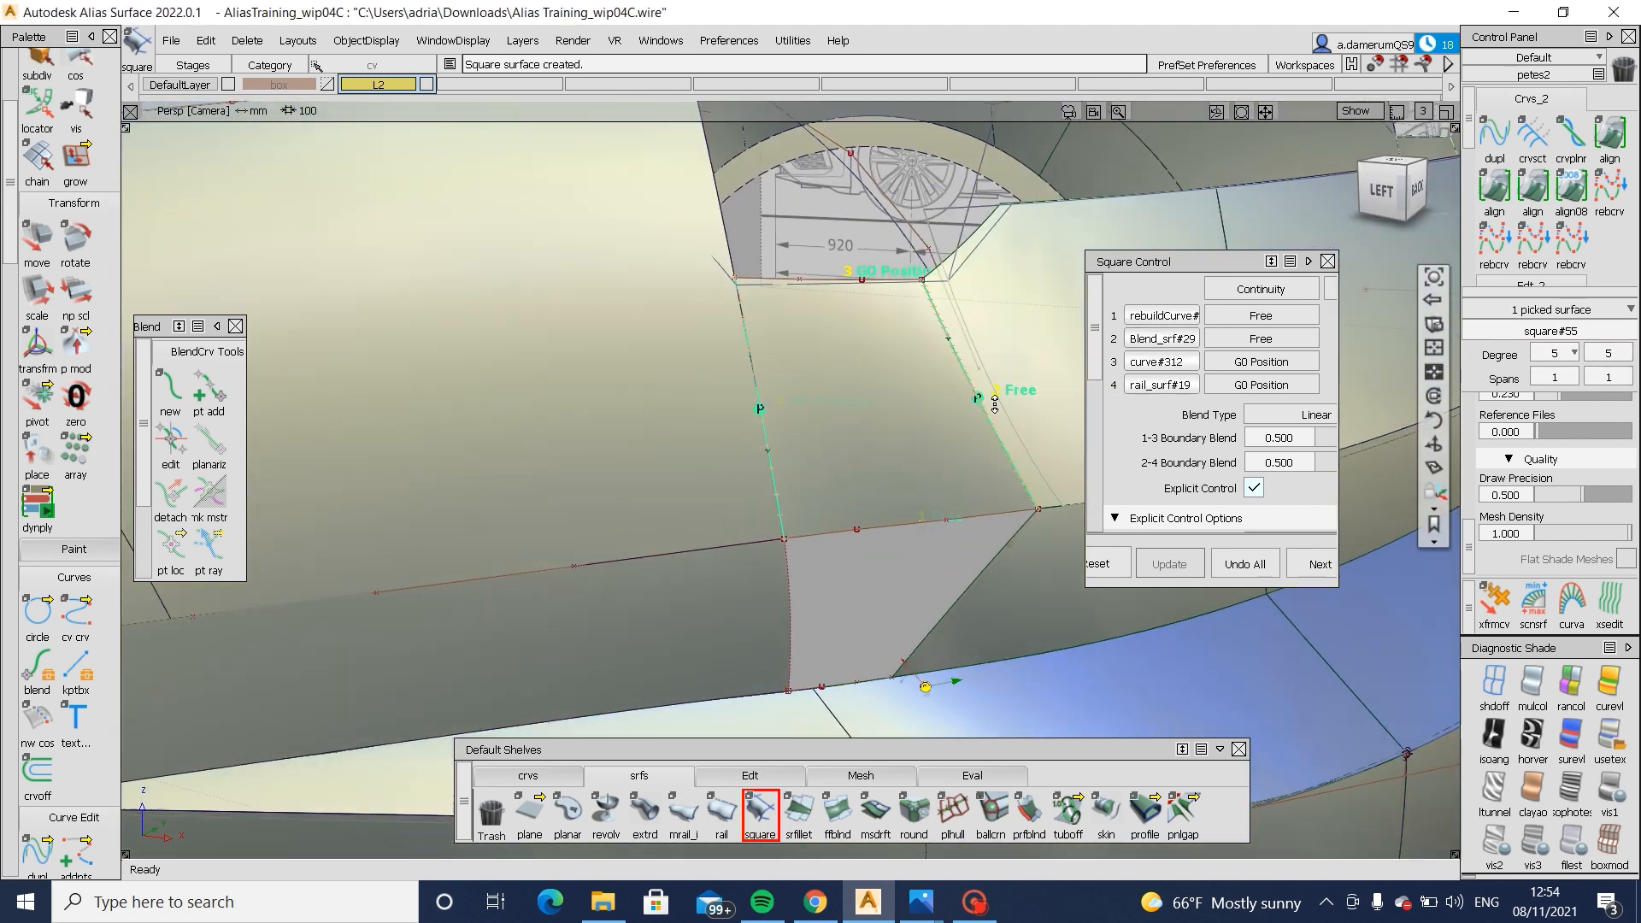
pyautogui.keyDown('alt'); pyautogui.keyDown('shift'); pyautogui.moveTo(994, 404); pyautogui.dragTo(995, 385); pyautogui.keyUp('shift'); pyautogui.keyUp('alt')
pyautogui.click(1316, 563)
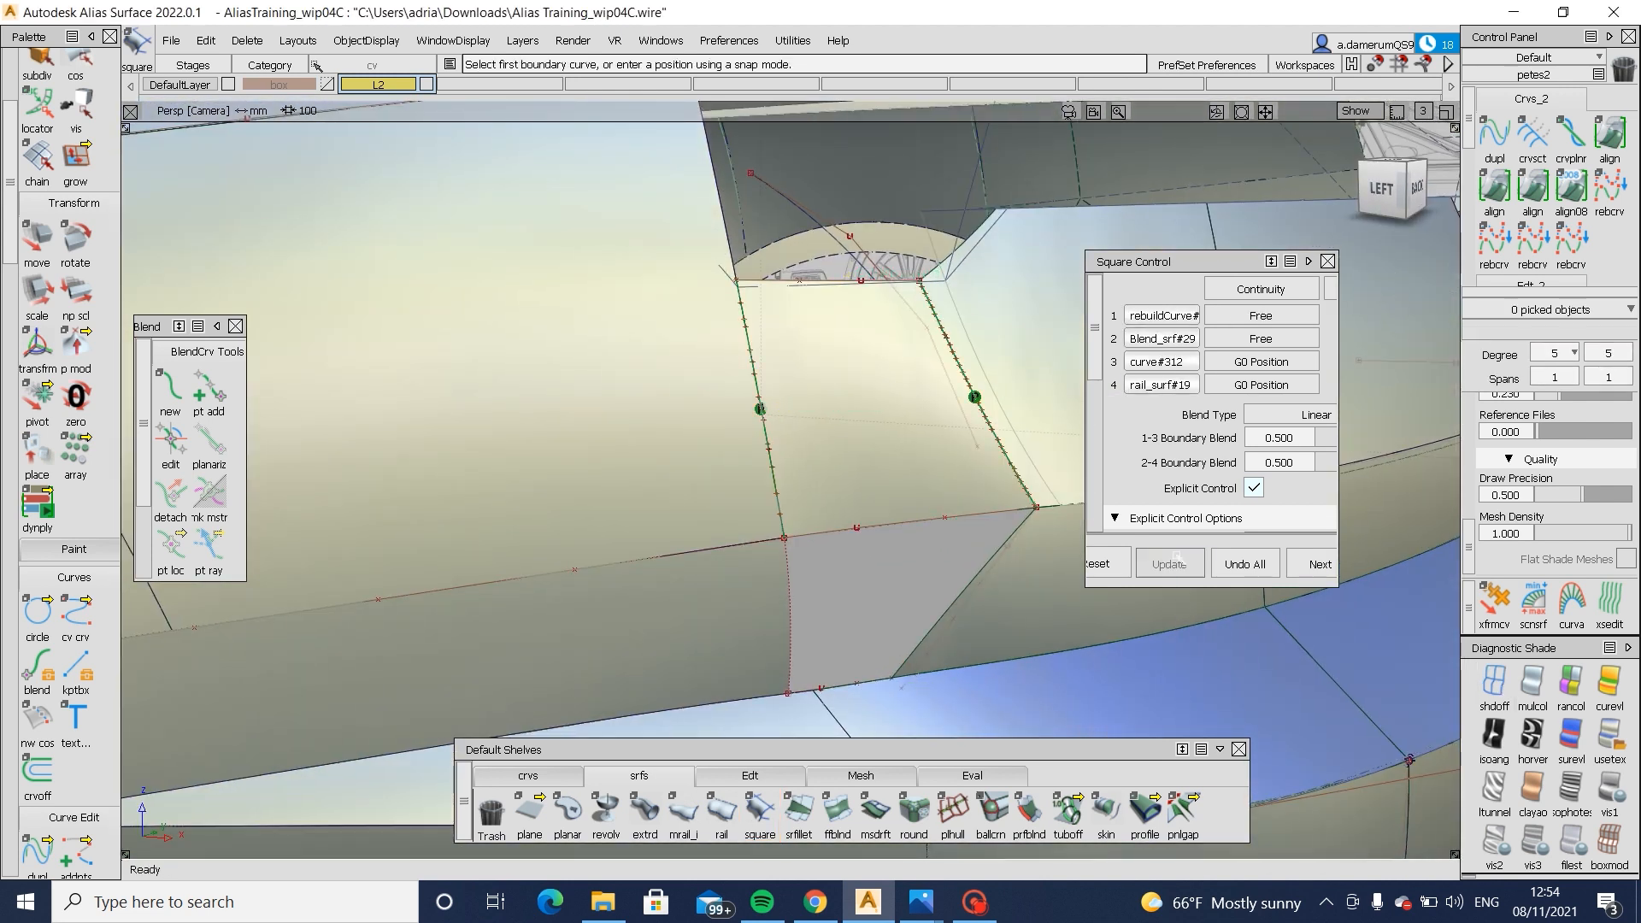
# - Try nudging the upper gap curve's two middle CVs in Y, and undo the move
pyautogui.press('super+space')
pyautogui.hotkey('alt', 'm')
pyautogui.keyDown('alt'); pyautogui.keyDown('shift'); pyautogui.moveTo(751, 590); pyautogui.dragTo(946, 315); pyautogui.keyUp('shift'); pyautogui.keyUp('alt')
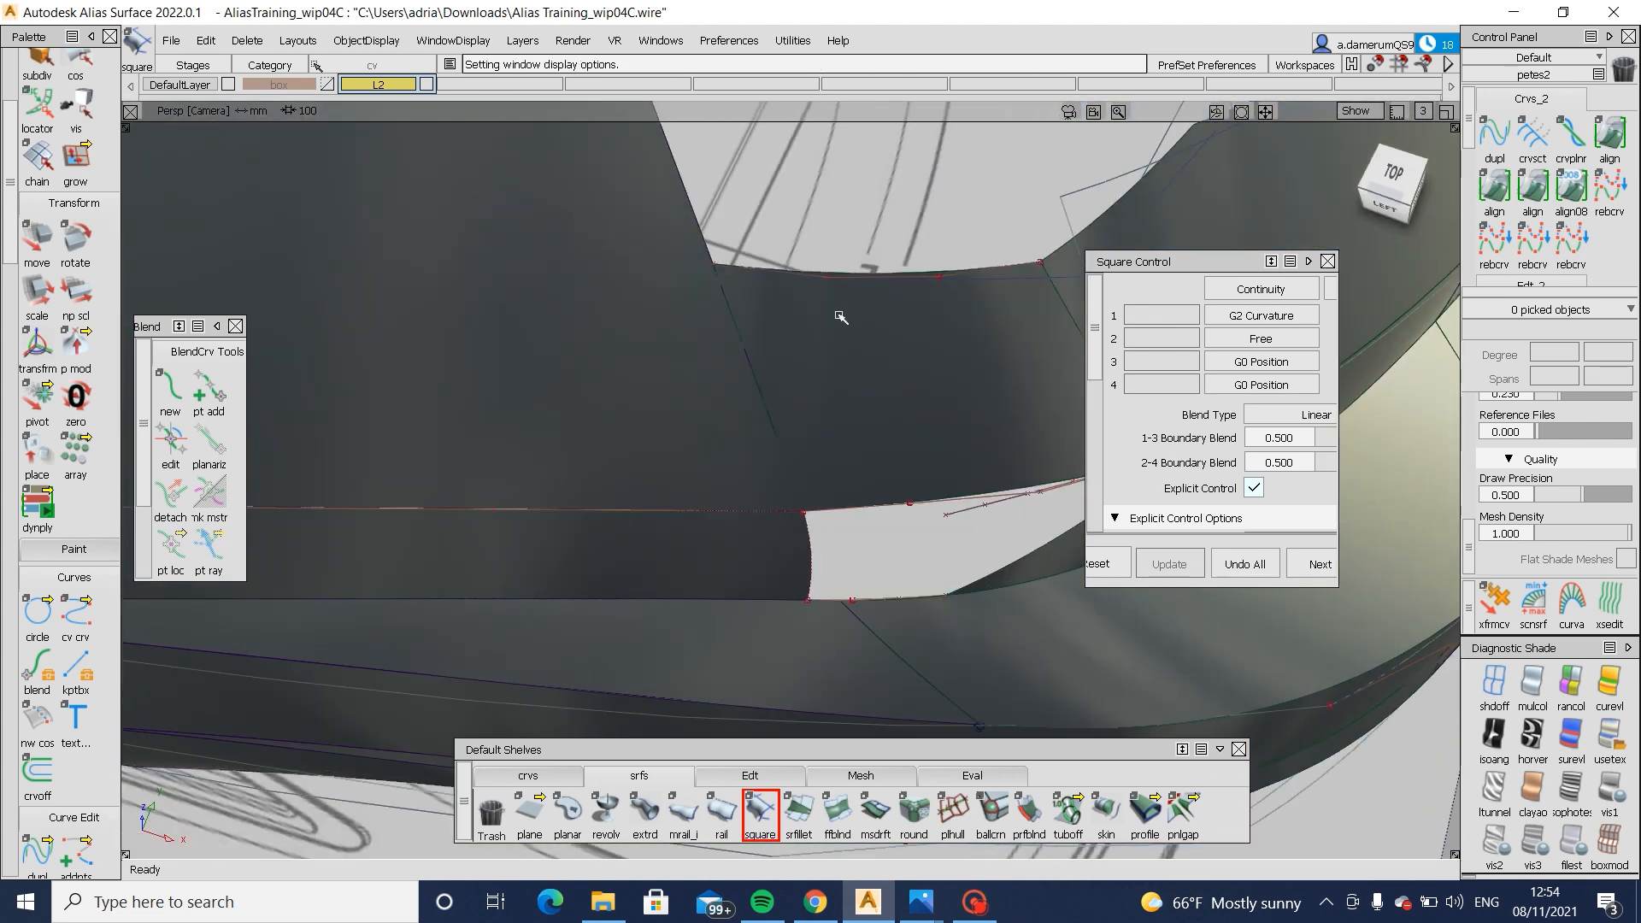
pyautogui.keyDown('ctrl'); pyautogui.keyDown('shift'); pyautogui.moveTo(840, 317); pyautogui.dragTo(821, 283); pyautogui.keyUp('shift'); pyautogui.keyUp('ctrl')
pyautogui.moveTo(810, 264); pyautogui.dragTo(969, 336)
pyautogui.keyDown('ctrl'); pyautogui.keyDown('shift'); pyautogui.moveTo(936, 624); pyautogui.dragTo(935, 544, button='middle'); pyautogui.keyUp('shift'); pyautogui.keyUp('ctrl')
pyautogui.moveTo(940, 552)
pyautogui.mouseDown(button='middle')
pyautogui.moveTo(958, 538)
pyautogui.moveTo(949, 552)
pyautogui.mouseUp(button='middle')
pyautogui.hotkey('ctrl', 'z')
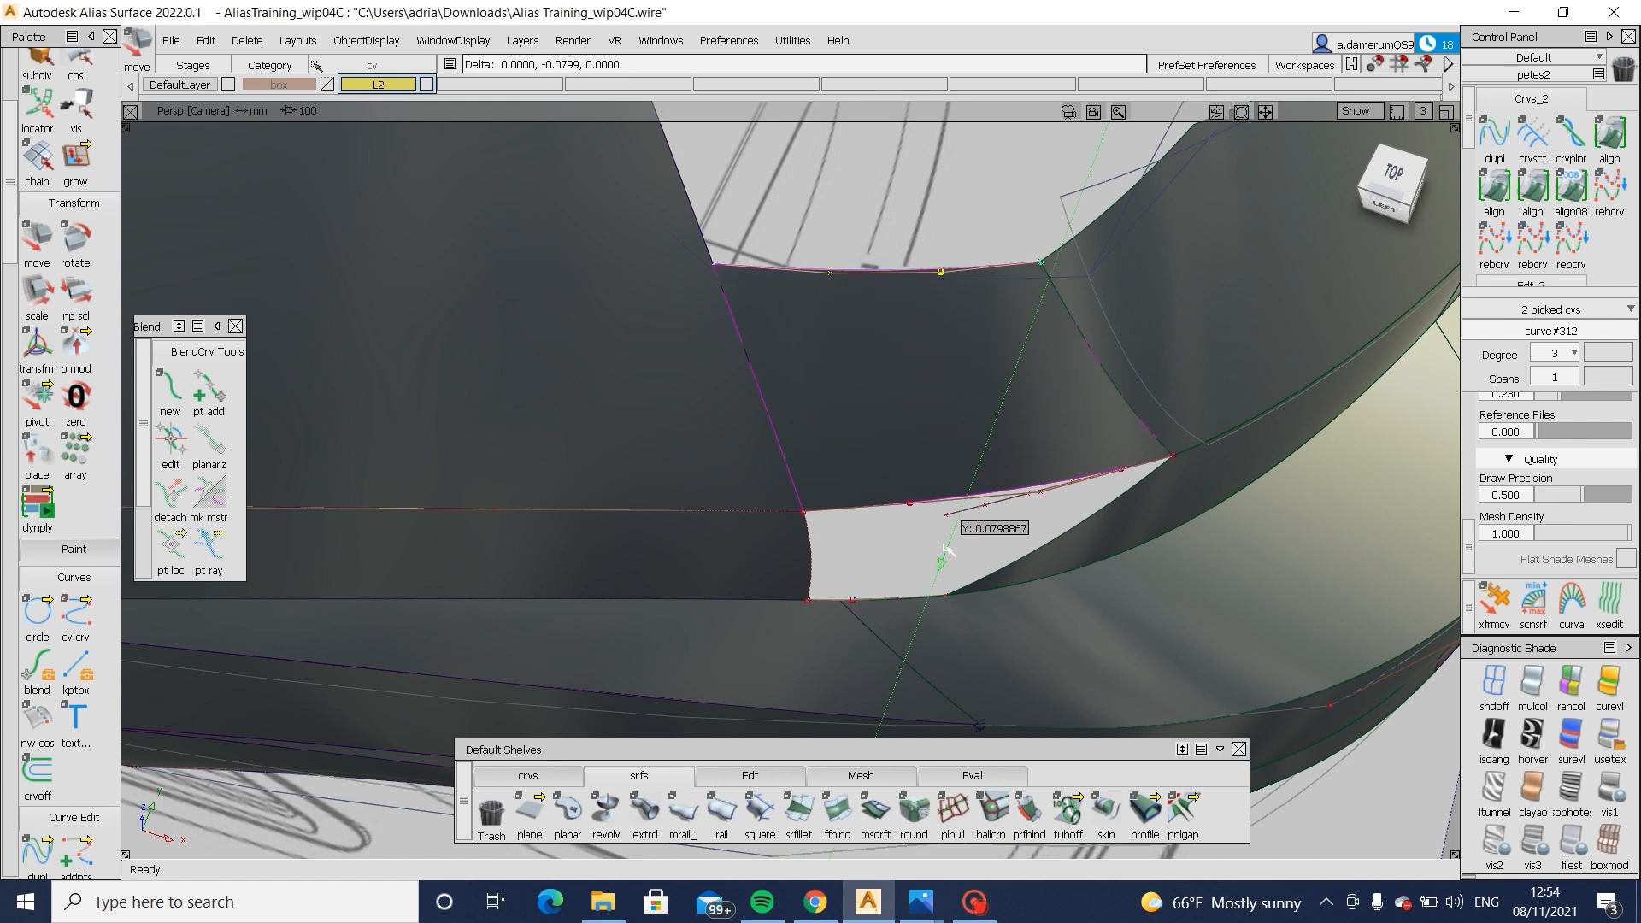
# - Display zebra stripe shading on the pillar-gap Square surface to check its highlight flow
pyautogui.keyDown('alt'); pyautogui.keyDown('shift'); pyautogui.moveTo(944, 542); pyautogui.dragTo(1102, 475); pyautogui.keyUp('shift'); pyautogui.keyUp('alt')
pyautogui.keyDown('ctrl'); pyautogui.keyDown('shift'); pyautogui.moveTo(1010, 414); pyautogui.dragTo(950, 461); pyautogui.keyUp('shift'); pyautogui.keyUp('ctrl')
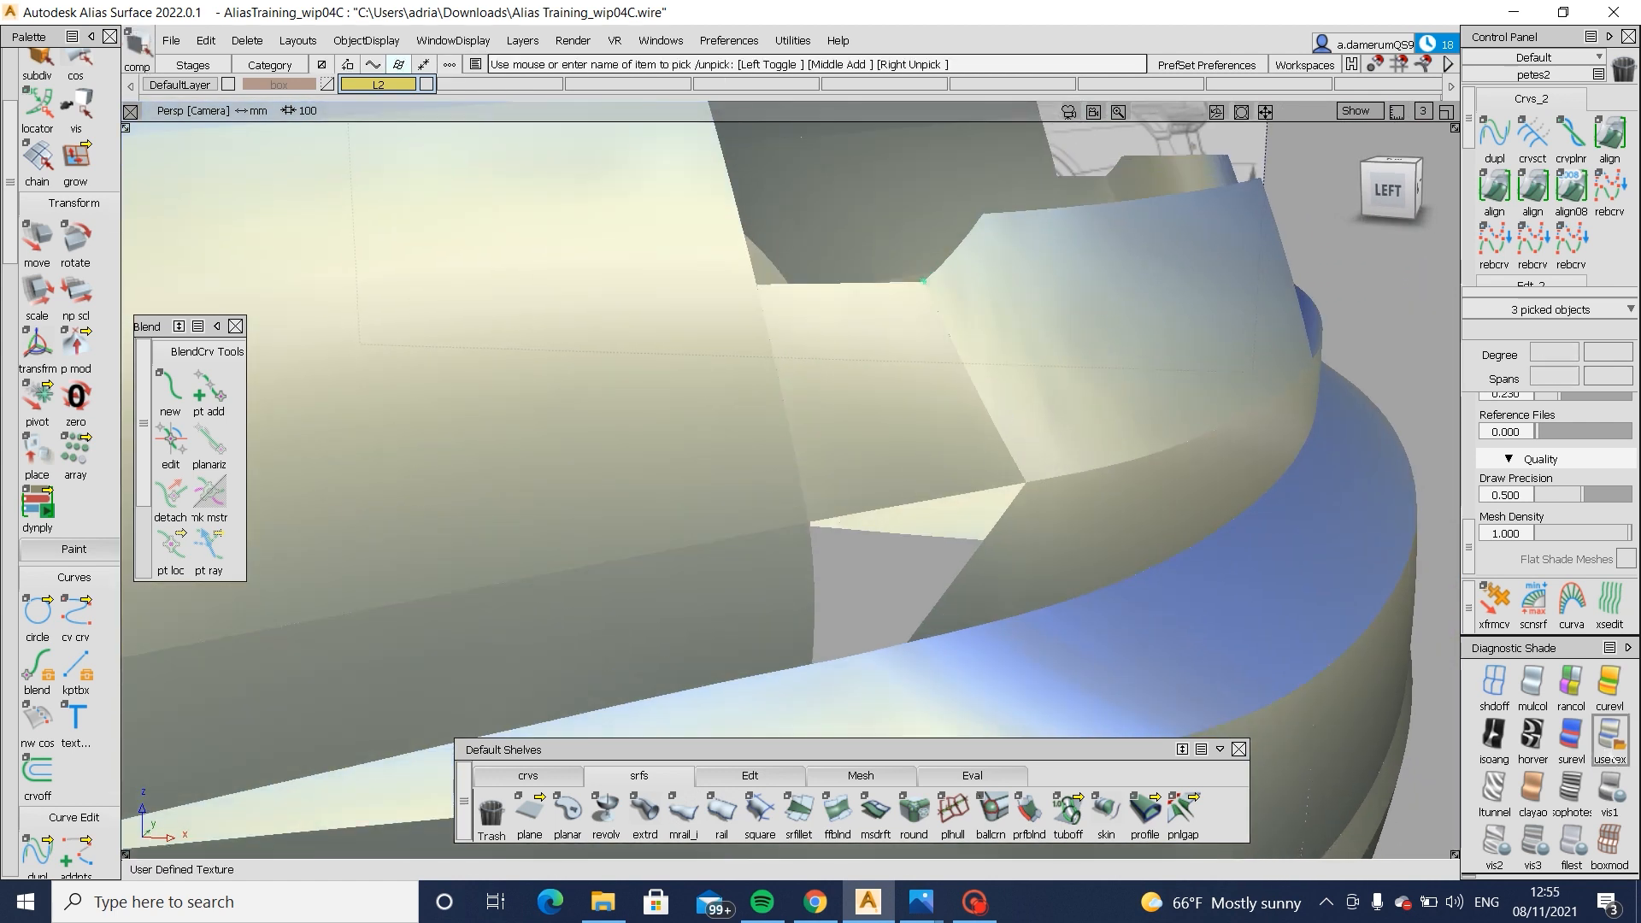
pyautogui.click(1533, 735)
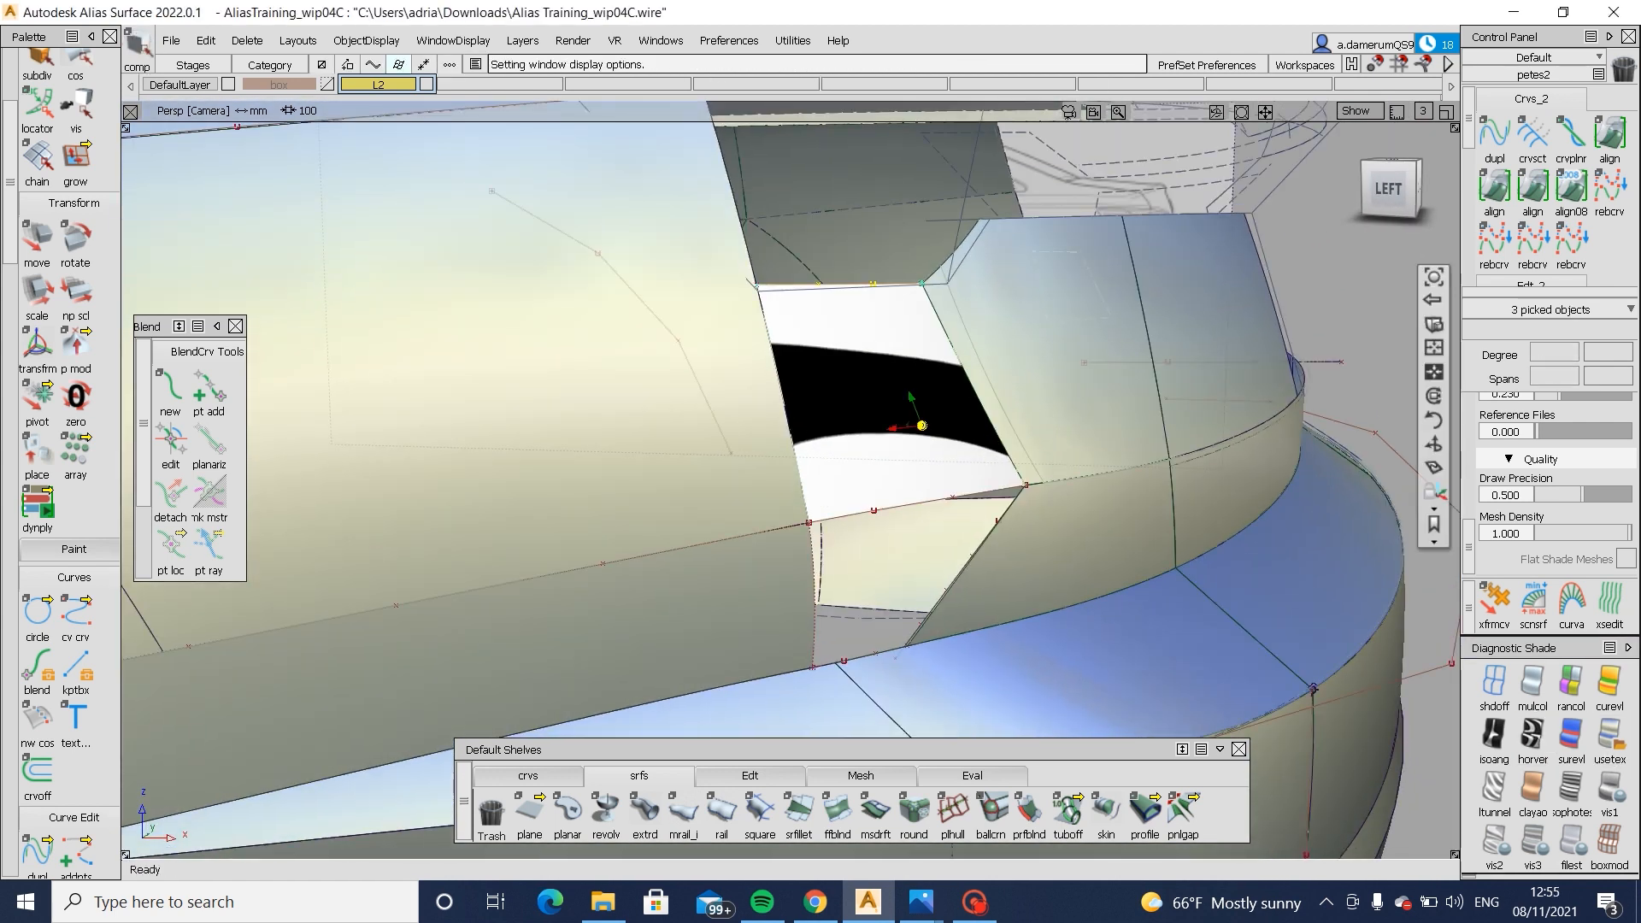
# - Try nudging the middle gap curve's two inner CVs sideways, and undo the move
pyautogui.moveTo(833, 494); pyautogui.dragTo(1236, 632)
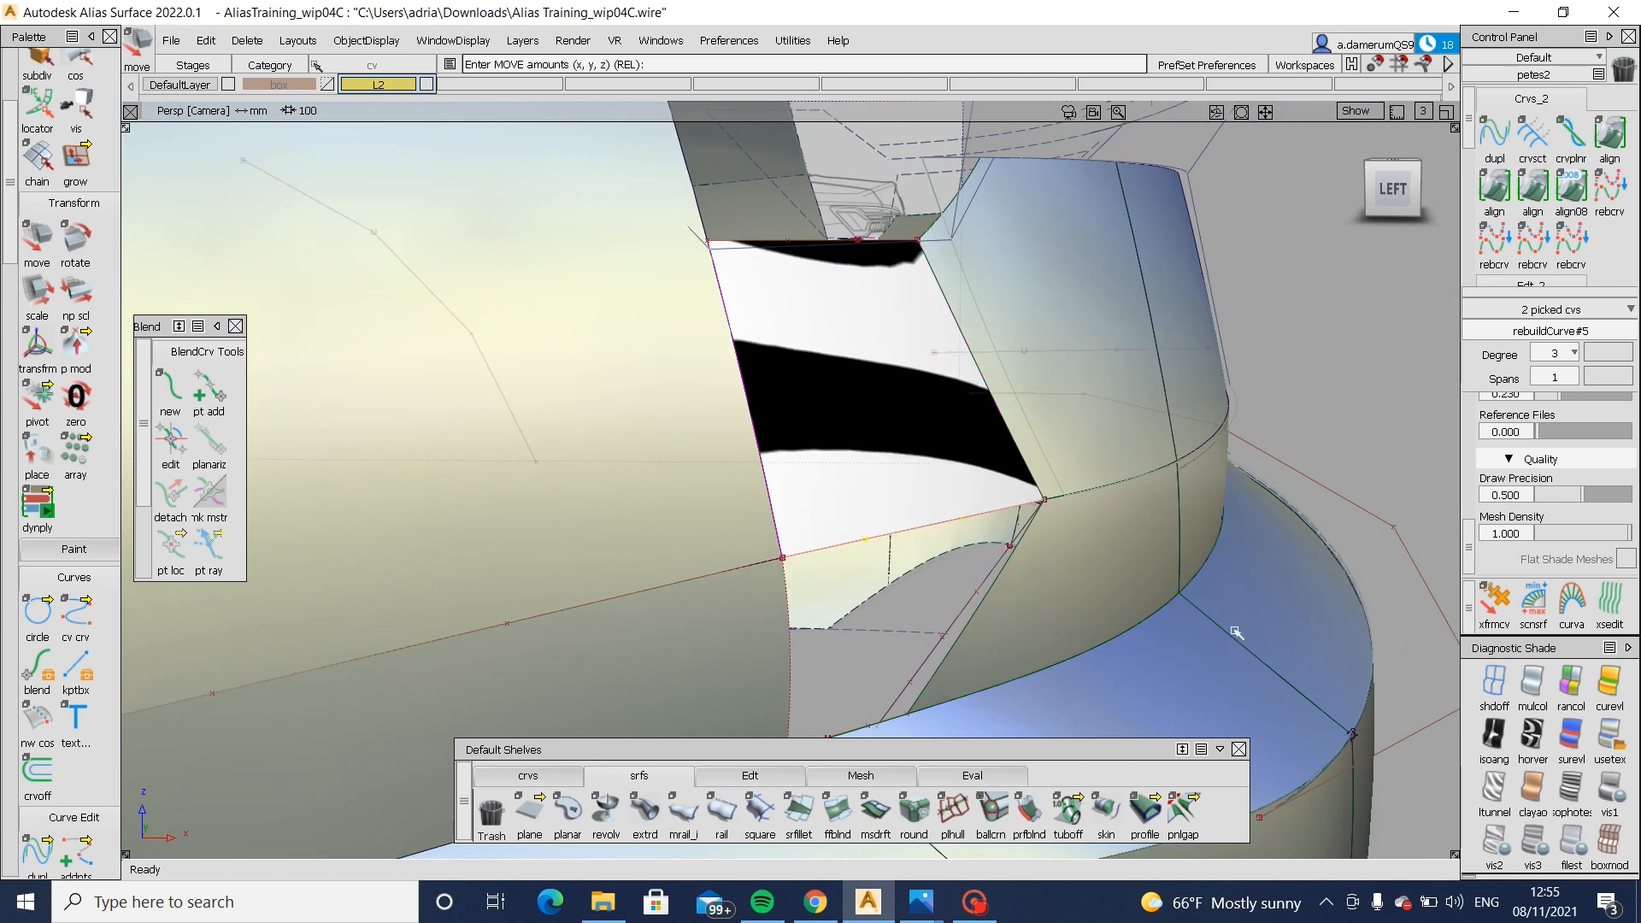
pyautogui.moveTo(1243, 635); pyautogui.dragTo(1239, 634, button='middle')
pyautogui.hotkey('ctrl', 'z')
# - Try moving the upper gap curve's inner CV while watching the zebra stripes, and undo the change
pyautogui.keyDown('ctrl'); pyautogui.keyDown('shift'); pyautogui.moveTo(850, 269); pyautogui.dragTo(882, 325); pyautogui.keyUp('shift'); pyautogui.keyUp('ctrl')
pyautogui.click(858, 240)
pyautogui.keyDown('alt'); pyautogui.keyDown('shift'); pyautogui.moveTo(882, 325); pyautogui.dragTo(919, 313, button='right'); pyautogui.keyUp('shift'); pyautogui.keyUp('alt')
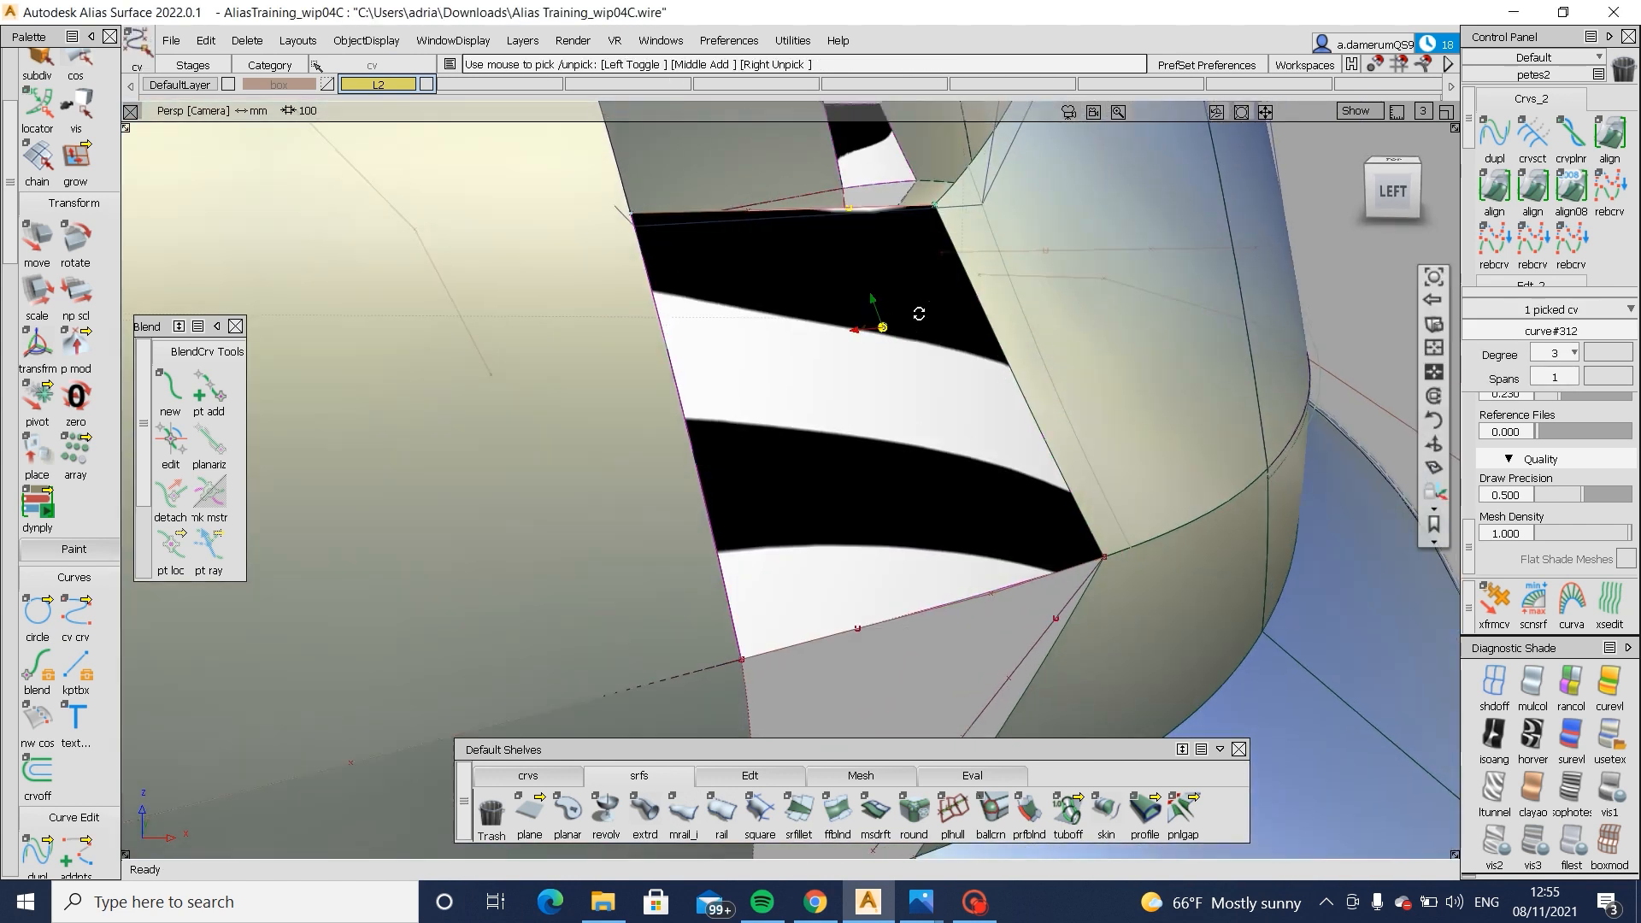
pyautogui.moveTo(918, 313)
pyautogui.keyDown('alt'); pyautogui.keyDown('shift'); pyautogui.mouseDown()
pyautogui.moveTo(919, 300)
pyautogui.moveTo(917, 331)
pyautogui.mouseUp(); pyautogui.keyUp('shift'); pyautogui.keyUp('alt')
pyautogui.keyDown('ctrl'); pyautogui.keyDown('shift'); pyautogui.moveTo(914, 373); pyautogui.dragTo(921, 341, button='middle'); pyautogui.keyUp('shift'); pyautogui.keyUp('ctrl')
pyautogui.hotkey('ctrl', 'z')
# - Nudge the middle gap curve's two inner CVs slightly, and return the model to User Defined Texture shading
pyautogui.keyDown('alt'); pyautogui.keyDown('shift'); pyautogui.moveTo(917, 338); pyautogui.dragTo(1170, 513); pyautogui.keyUp('shift'); pyautogui.keyUp('alt')
pyautogui.keyDown('ctrl'); pyautogui.keyDown('shift'); pyautogui.moveTo(1170, 513); pyautogui.dragTo(1169, 441, button='middle'); pyautogui.keyUp('shift'); pyautogui.keyUp('ctrl')
pyautogui.keyDown('alt'); pyautogui.keyDown('shift'); pyautogui.moveTo(1169, 441); pyautogui.dragTo(959, 590); pyautogui.keyUp('shift'); pyautogui.keyUp('alt')
pyautogui.moveTo(817, 548); pyautogui.dragTo(1032, 666)
pyautogui.keyDown('alt'); pyautogui.keyDown('shift'); pyautogui.moveTo(1034, 668); pyautogui.dragTo(1211, 737); pyautogui.keyUp('shift'); pyautogui.keyUp('alt')
pyautogui.keyDown('ctrl'); pyautogui.keyDown('shift'); pyautogui.moveTo(1212, 742); pyautogui.dragTo(1211, 686, button='middle'); pyautogui.keyUp('shift'); pyautogui.keyUp('ctrl')
pyautogui.keyDown('alt'); pyautogui.keyDown('shift'); pyautogui.moveTo(1212, 686); pyautogui.dragTo(1246, 641); pyautogui.keyUp('shift'); pyautogui.keyUp('alt')
pyautogui.moveTo(1245, 640); pyautogui.dragTo(1252, 644, button='middle')
pyautogui.keyDown('ctrl'); pyautogui.keyDown('shift'); pyautogui.moveTo(1257, 697); pyautogui.dragTo(1262, 597); pyautogui.keyUp('shift'); pyautogui.keyUp('ctrl')
pyautogui.click(1610, 734)
# - Show the CVs and hull of the lower side surface in front of the open lower gap
pyautogui.moveTo(1192, 639)
pyautogui.keyDown('alt'); pyautogui.keyDown('shift'); pyautogui.mouseDown()
pyautogui.moveTo(1007, 588)
pyautogui.moveTo(1041, 560)
pyautogui.moveTo(889, 341)
pyautogui.moveTo(890, 430)
pyautogui.moveTo(955, 508)
pyautogui.moveTo(930, 572)
pyautogui.mouseUp(); pyautogui.keyUp('shift'); pyautogui.keyUp('alt')
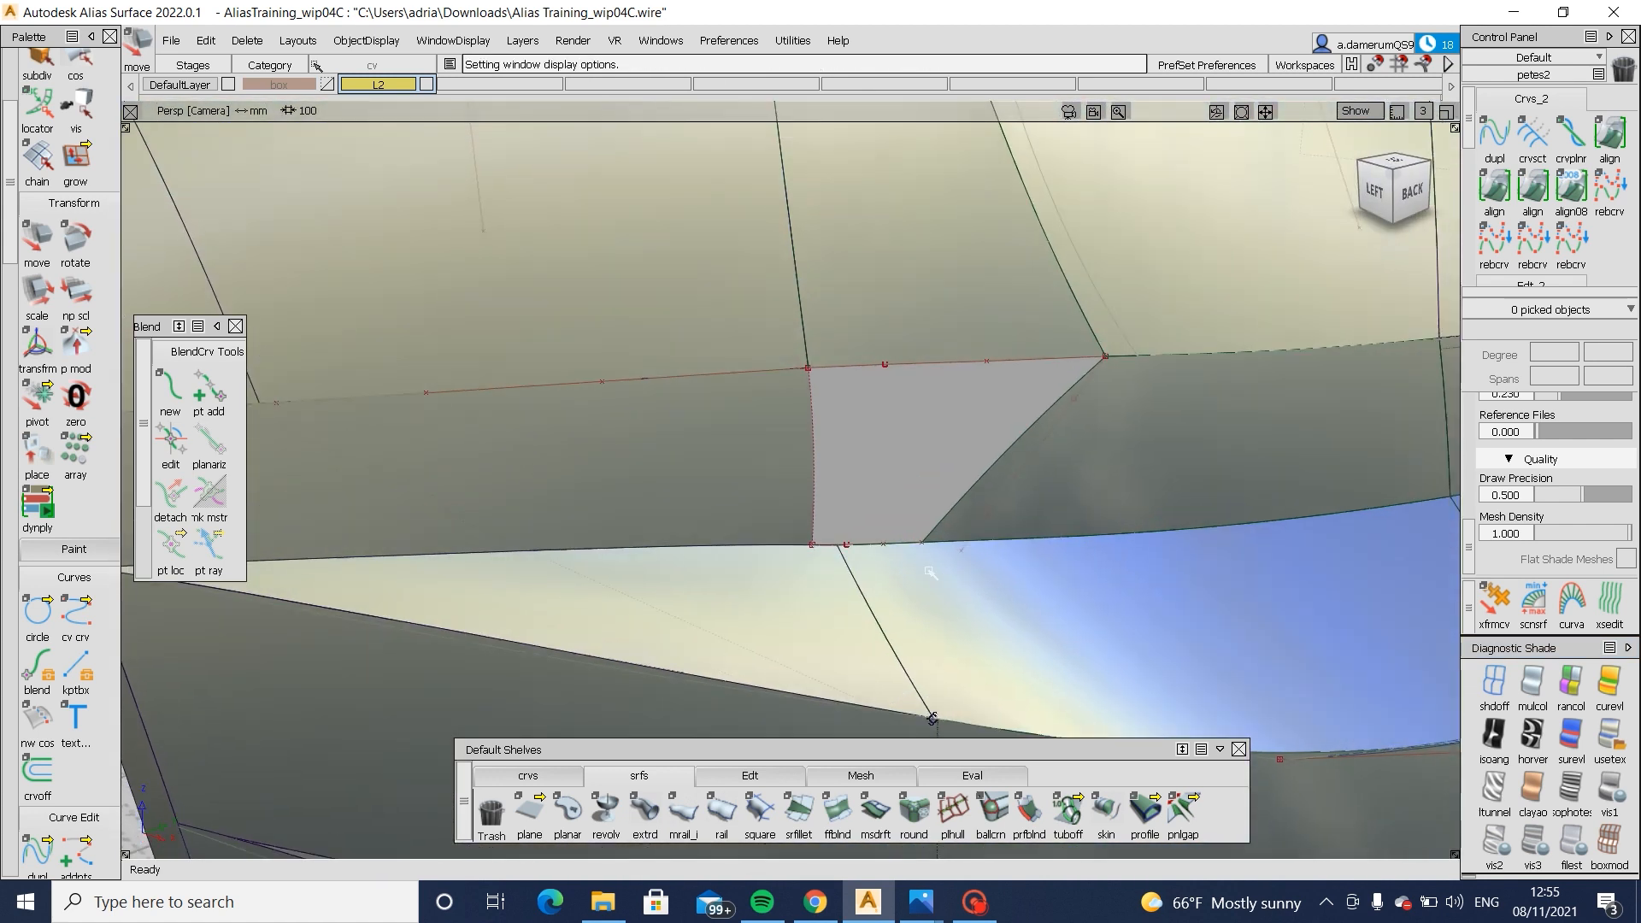
pyautogui.click(732, 504)
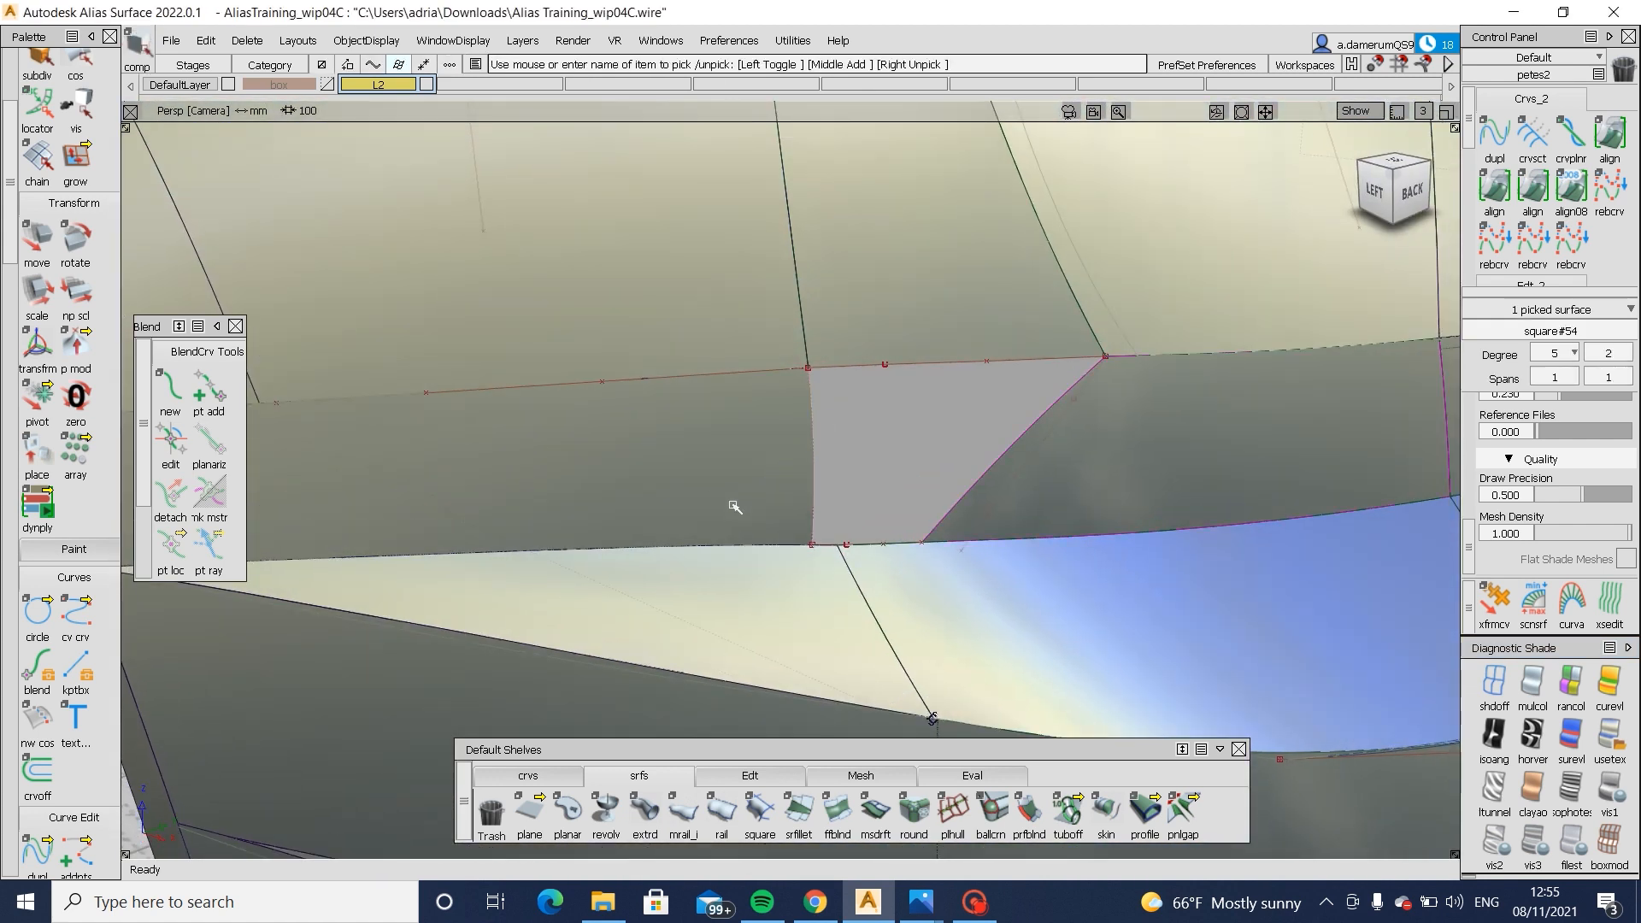
pyautogui.keyDown('alt'); pyautogui.keyDown('shift'); pyautogui.moveTo(733, 504); pyautogui.dragTo(1025, 493); pyautogui.keyUp('shift'); pyautogui.keyUp('alt')
pyautogui.keyDown('alt'); pyautogui.keyDown('shift'); pyautogui.moveTo(1160, 505); pyautogui.dragTo(925, 576); pyautogui.keyUp('shift'); pyautogui.keyUp('alt')
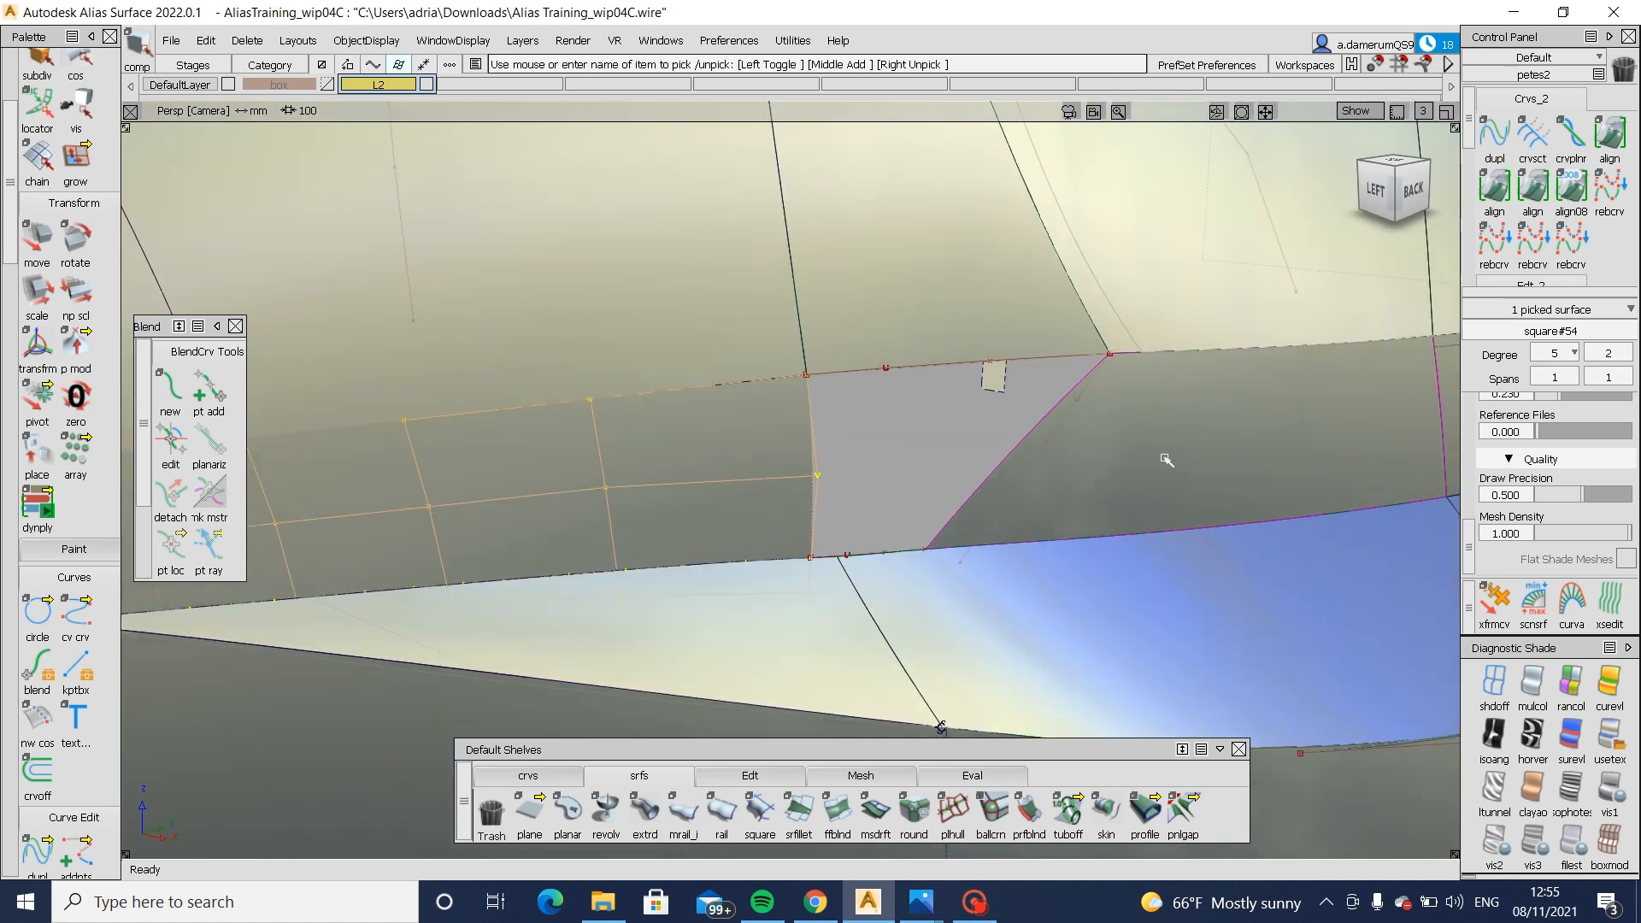
pyautogui.hotkey('ctrl', 'h')
pyautogui.press('Return')
pyautogui.press('Escape')
# - In the left view, move the rear trim curve's two inner CVs to bow its straight line rearward
pyautogui.keyDown('alt'); pyautogui.keyDown('shift'); pyautogui.moveTo(835, 500); pyautogui.dragTo(1063, 507); pyautogui.keyUp('shift'); pyautogui.keyUp('alt')
pyautogui.press('F6')
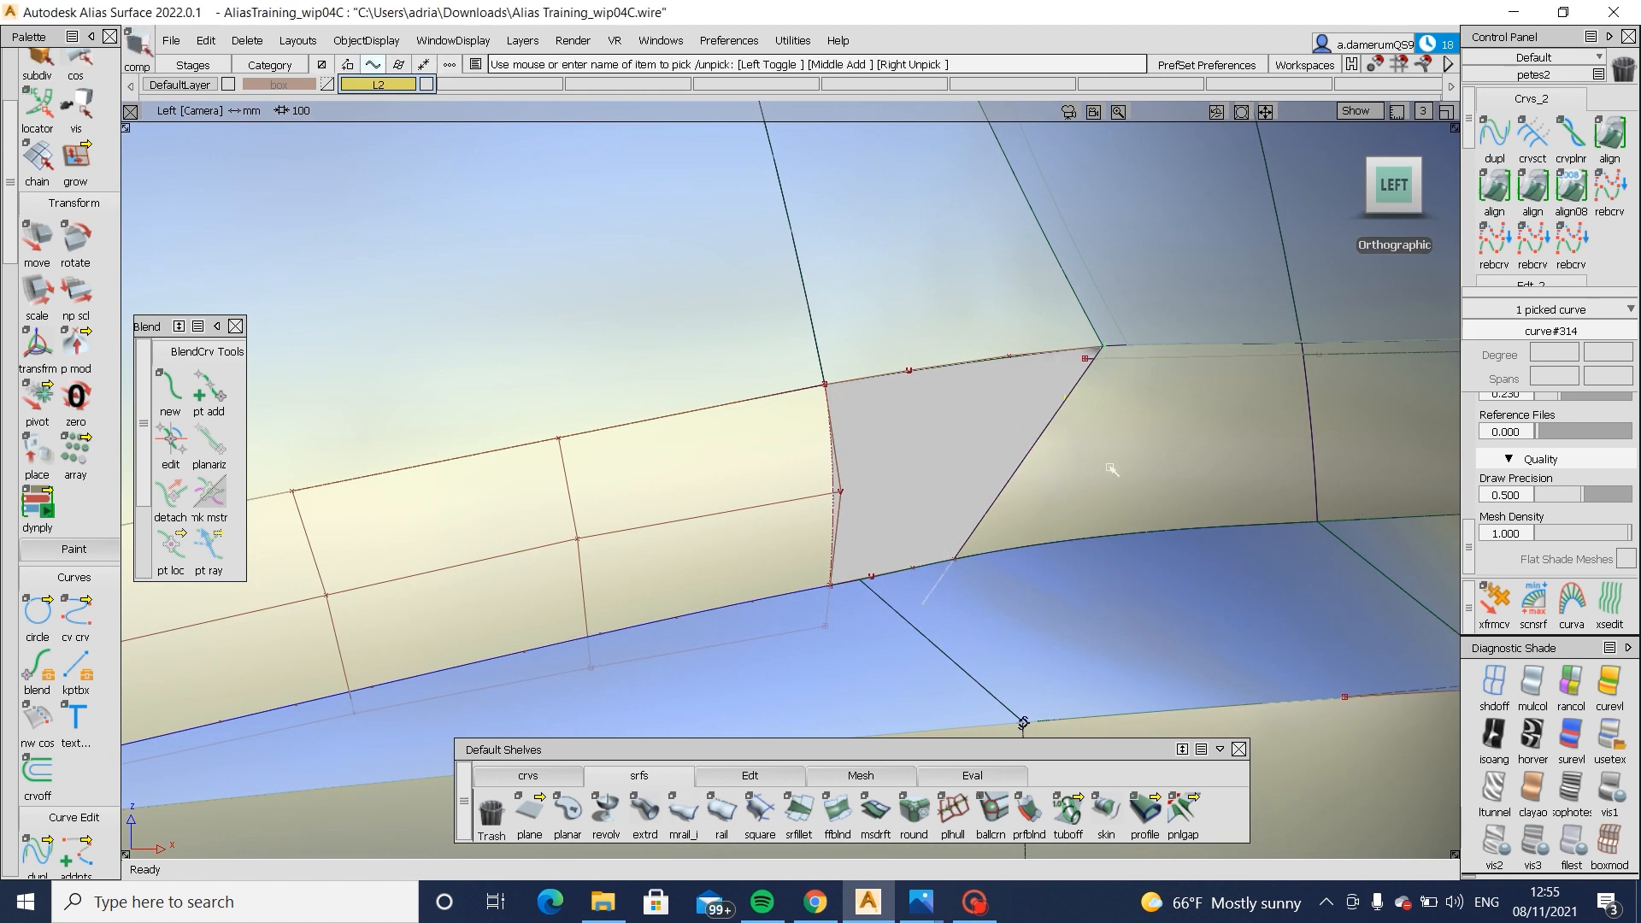
pyautogui.click(1571, 353)
pyautogui.click(1561, 478)
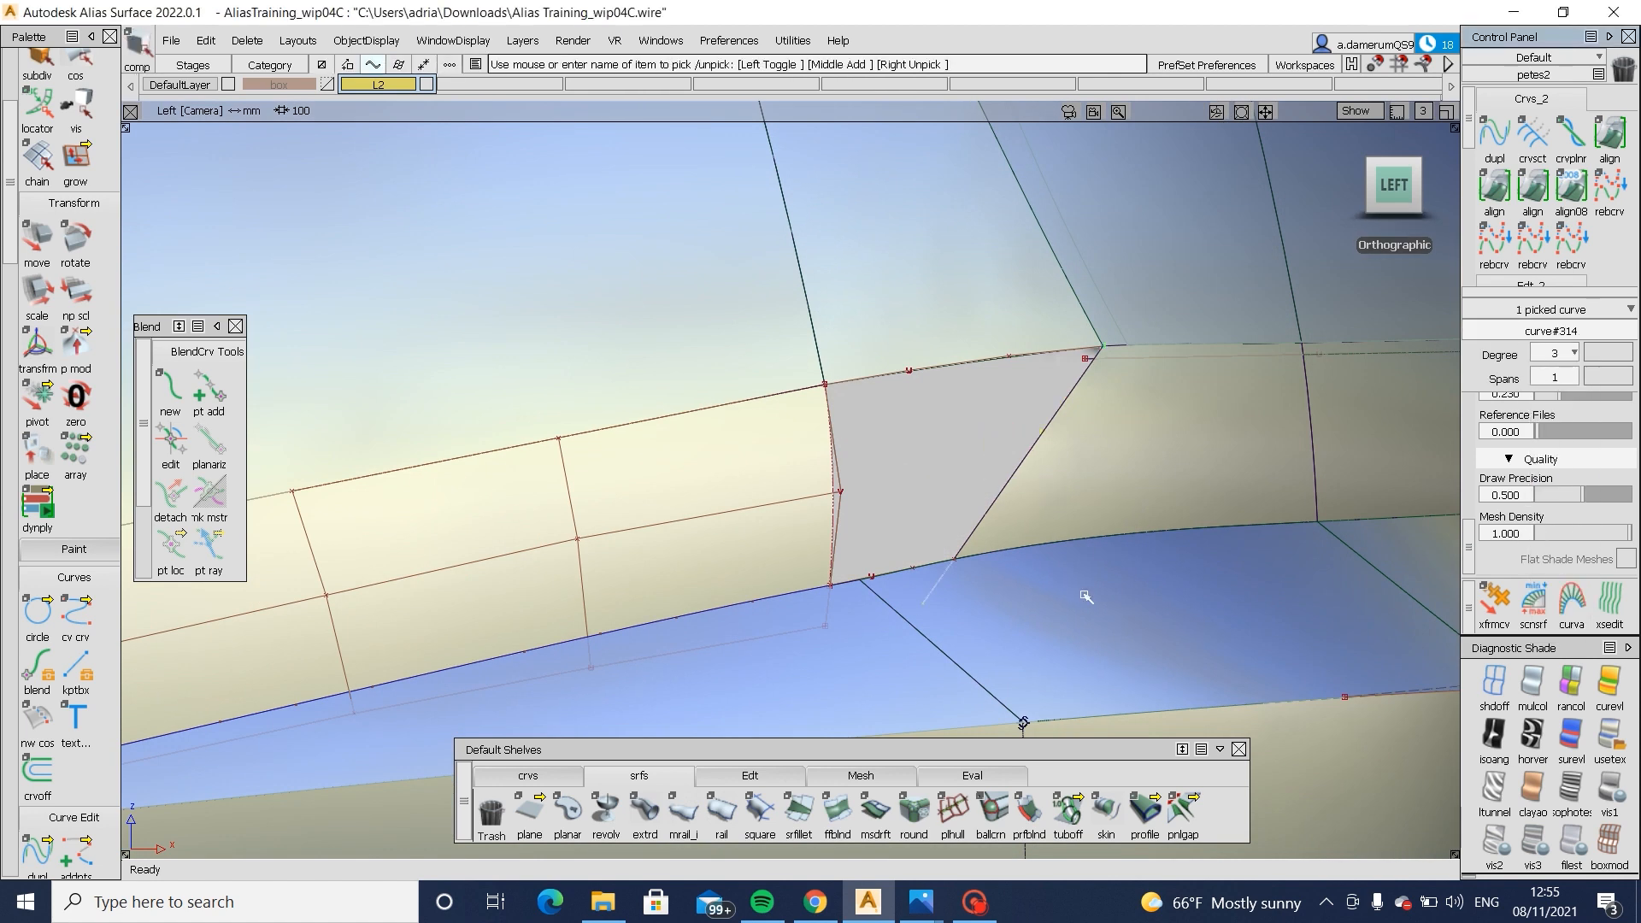
pyautogui.keyDown('ctrl'); pyautogui.keyDown('shift'); pyautogui.moveTo(912, 513); pyautogui.dragTo(966, 493); pyautogui.keyUp('shift'); pyautogui.keyUp('ctrl')
pyautogui.keyDown('ctrl'); pyautogui.keyDown('shift'); pyautogui.moveTo(1095, 428); pyautogui.dragTo(1096, 426, button='middle'); pyautogui.keyUp('shift'); pyautogui.keyUp('ctrl')
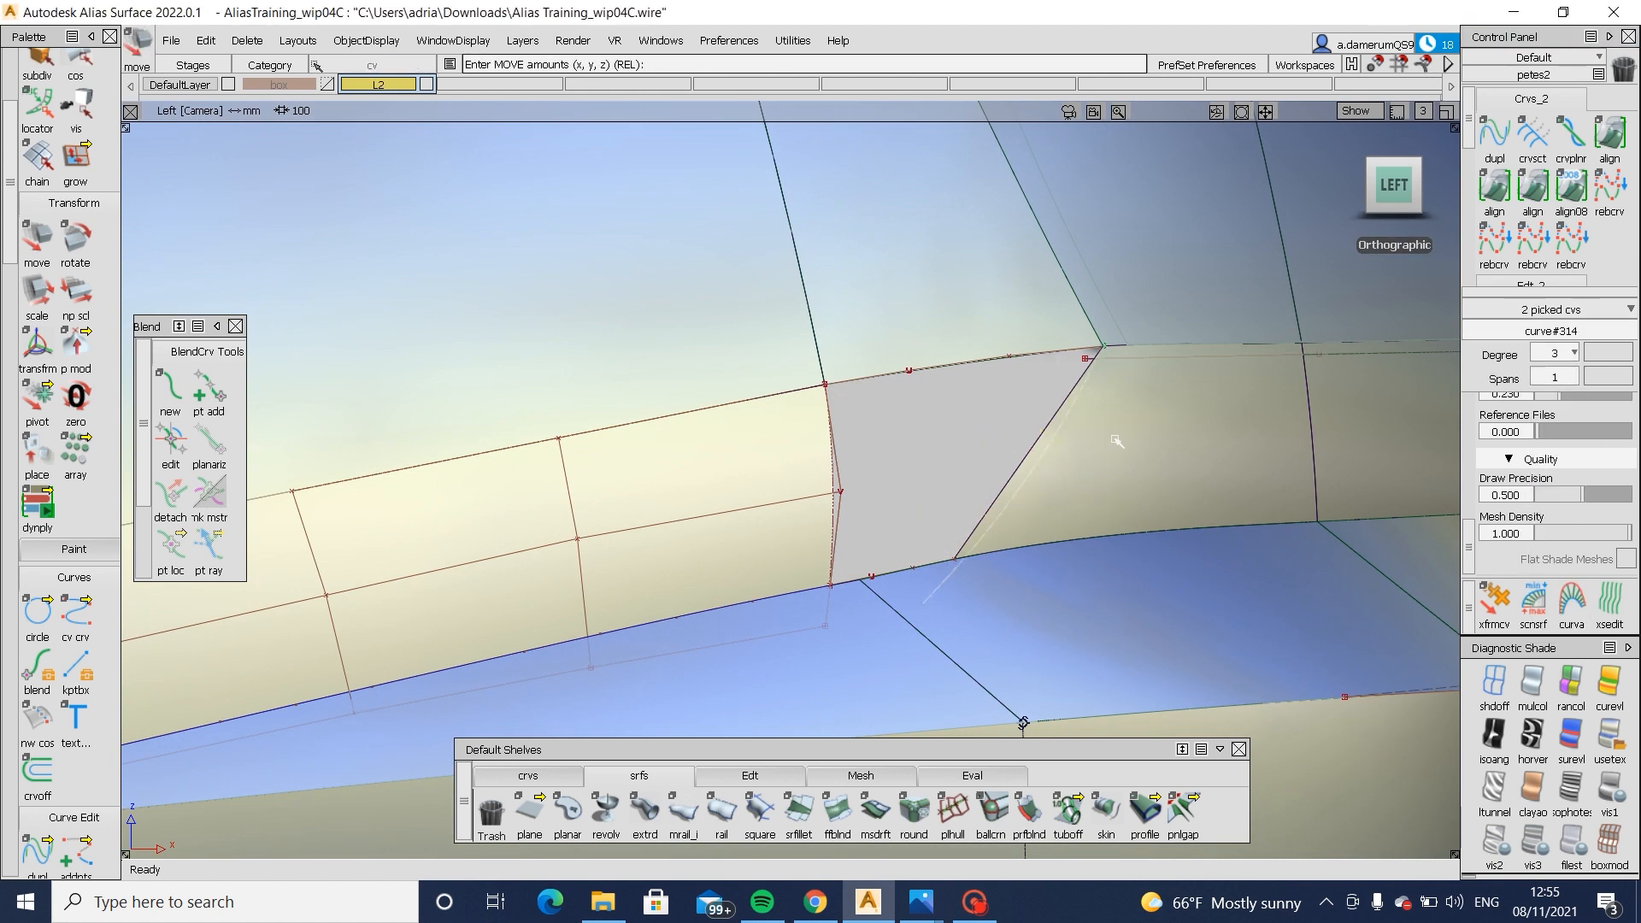
pyautogui.hotkey('alt', 'shift')
# - Project the bowed trim curve onto the lower rear band and trim the band to it, keeping the rear portion
pyautogui.keyDown('ctrl'); pyautogui.keyDown('shift'); pyautogui.moveTo(1231, 370); pyautogui.dragTo(1142, 440); pyautogui.keyUp('shift'); pyautogui.keyUp('ctrl')
pyautogui.click(1034, 454)
pyautogui.click(1030, 486)
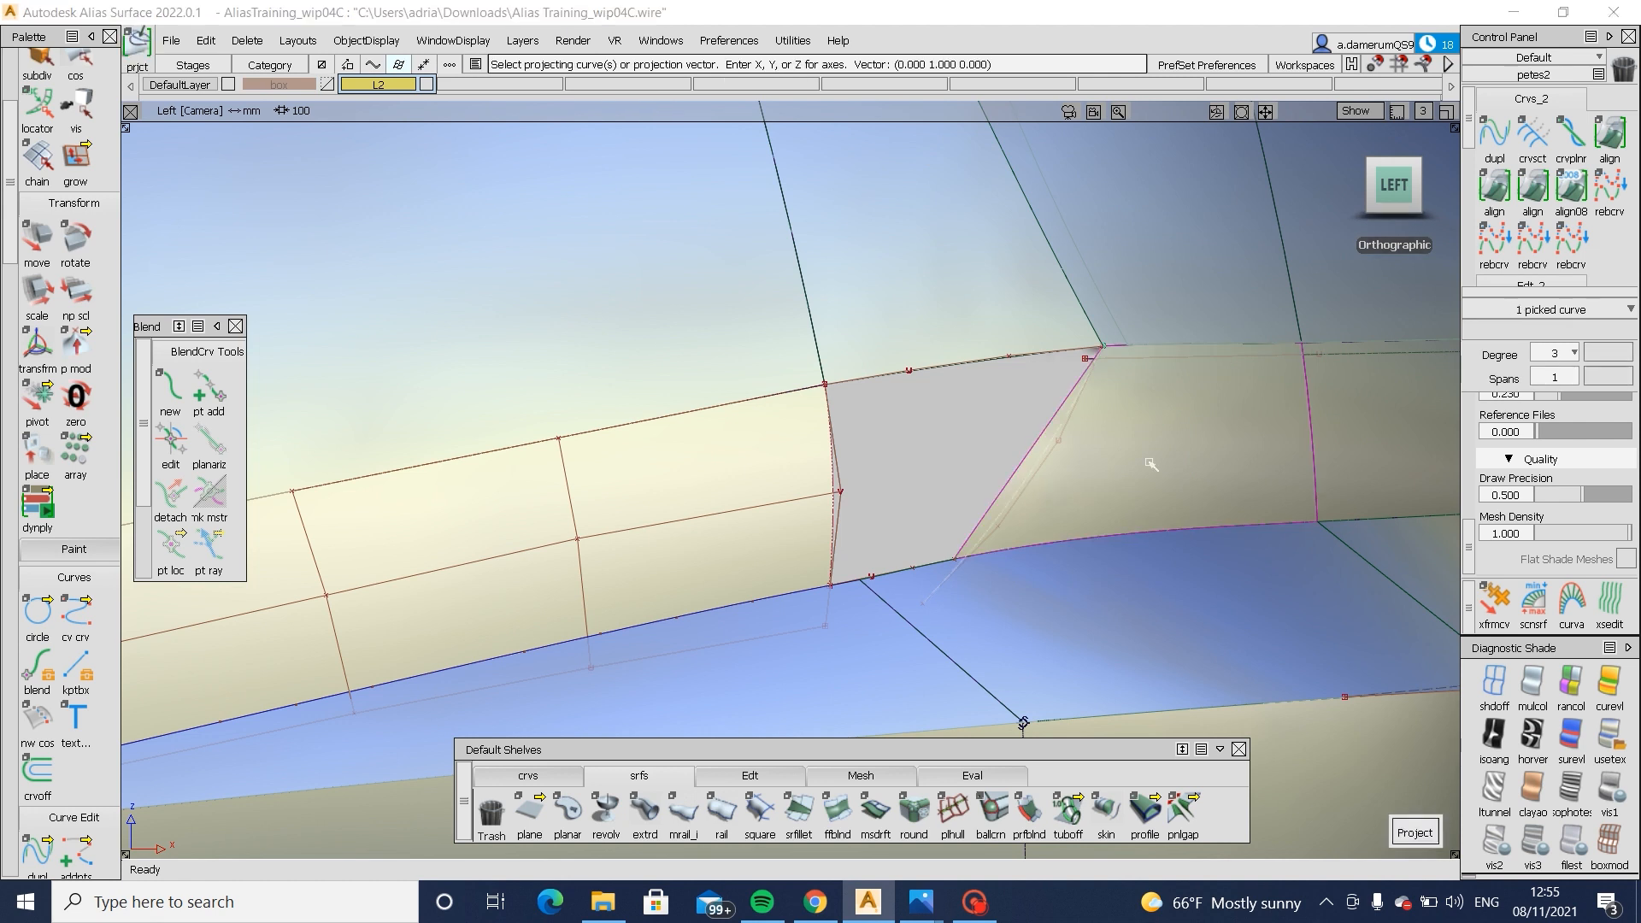
pyautogui.press('space')
pyautogui.click(1135, 495)
pyautogui.press('space')
# - Adjust the trim curve's two inner CVs to refine the bow of the rear band's trimmed edge
pyautogui.keyDown('alt'); pyautogui.keyDown('shift'); pyautogui.moveTo(1135, 496); pyautogui.dragTo(616, 551); pyautogui.keyUp('shift'); pyautogui.keyUp('alt')
pyautogui.keyDown('alt'); pyautogui.keyDown('shift'); pyautogui.moveTo(969, 494); pyautogui.dragTo(1040, 545); pyautogui.keyUp('shift'); pyautogui.keyUp('alt')
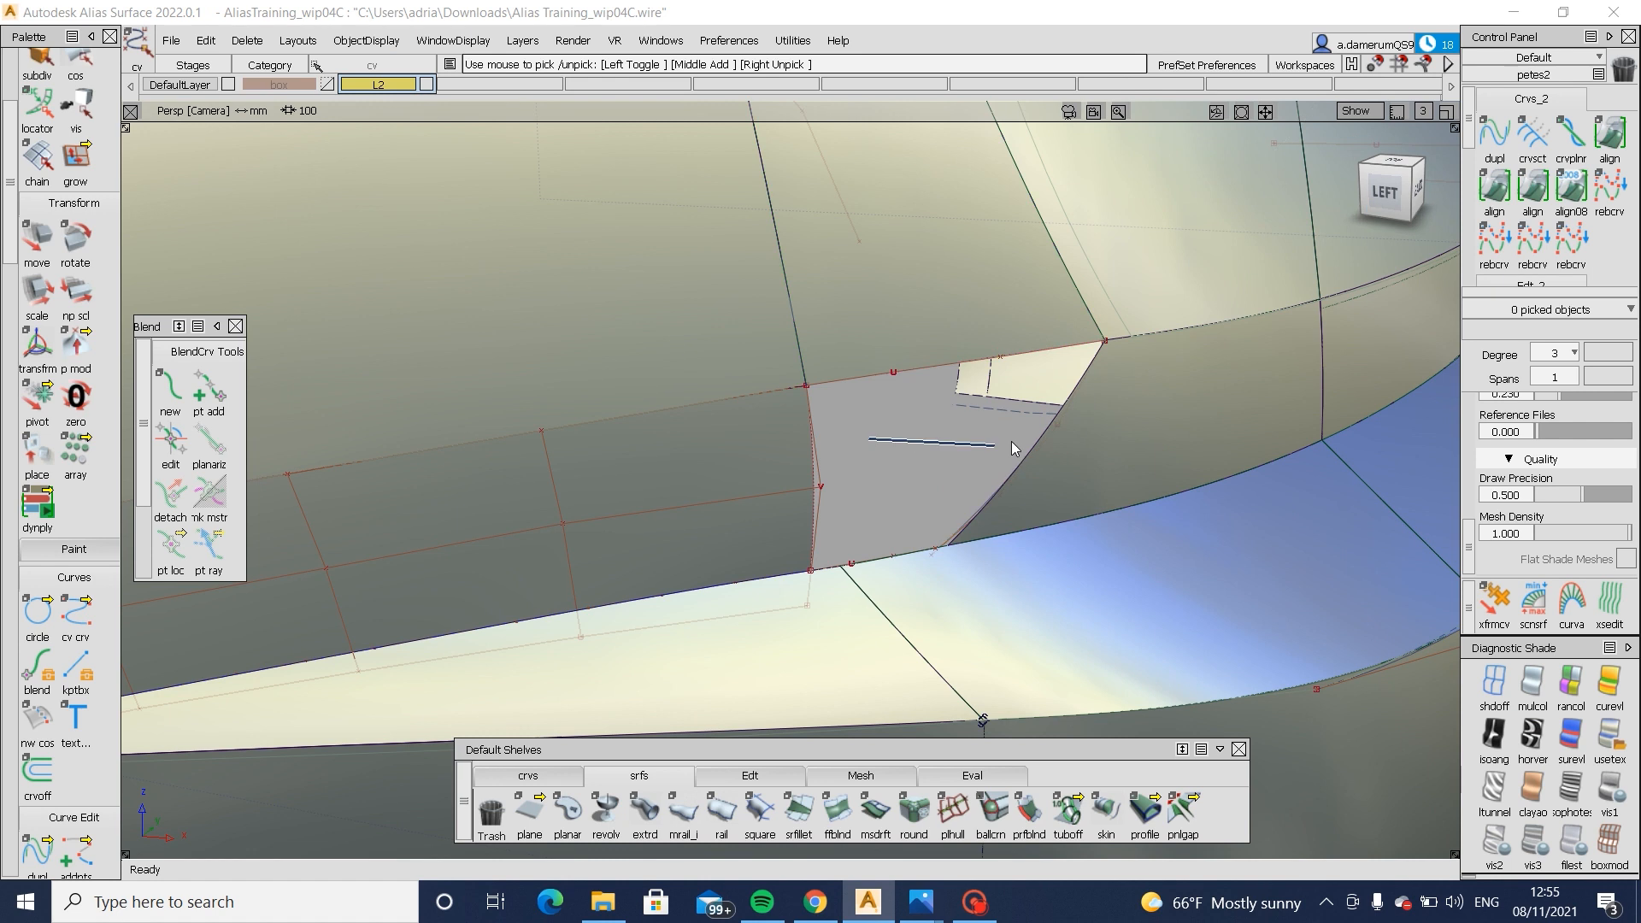
pyautogui.click(1389, 193)
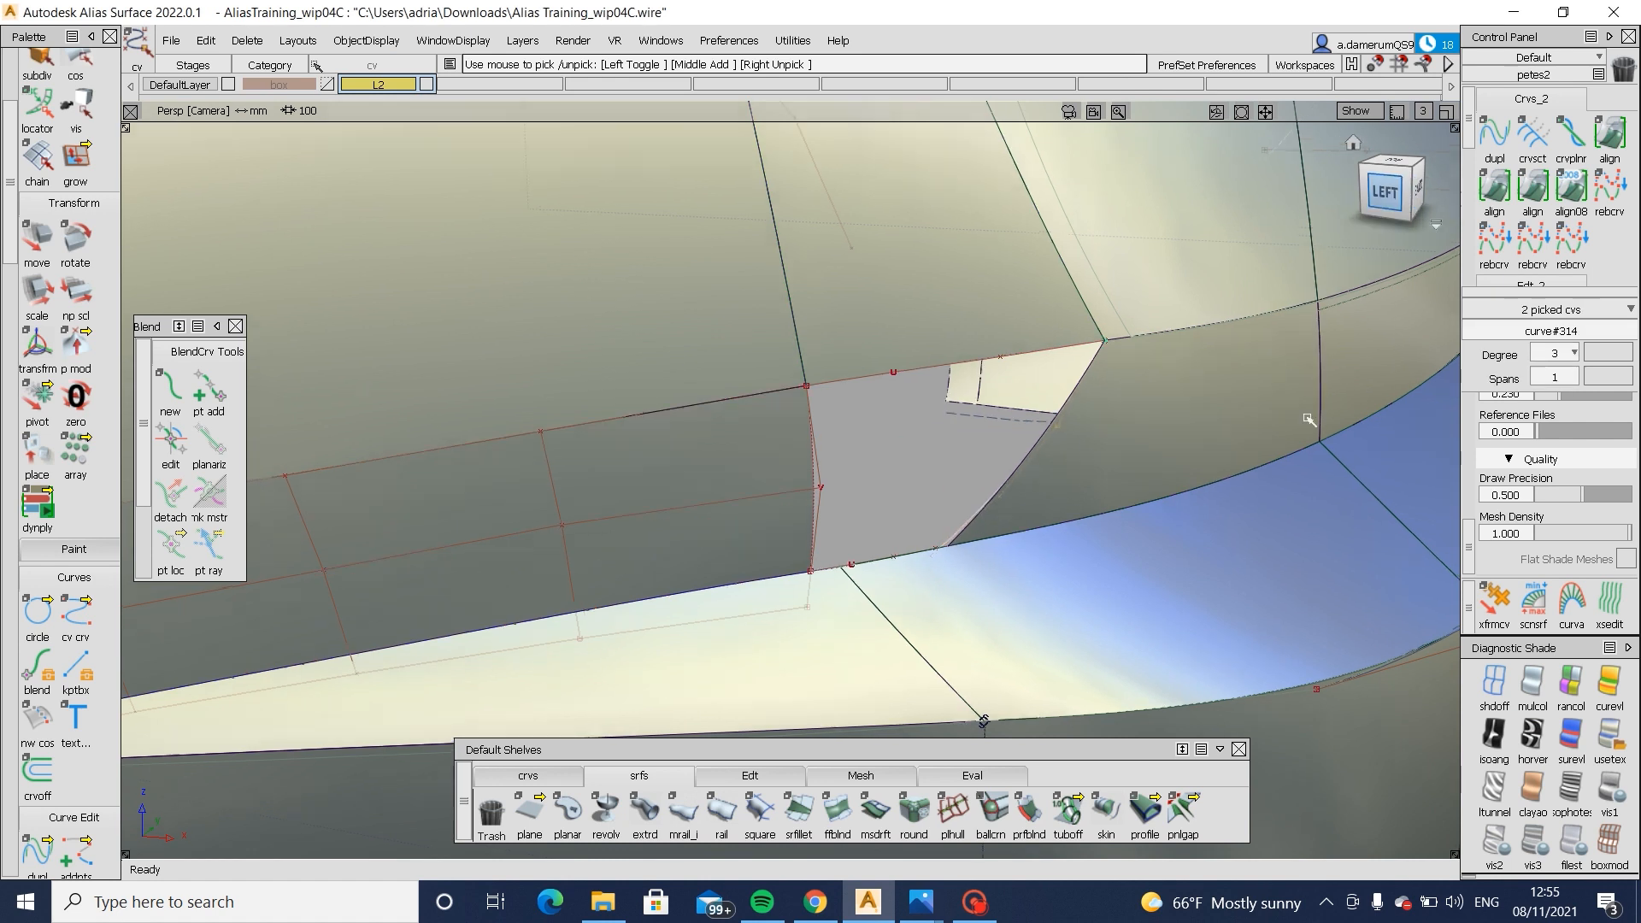
pyautogui.keyDown('ctrl'); pyautogui.keyDown('shift'); pyautogui.moveTo(1217, 579); pyautogui.dragTo(1217, 571, button='middle'); pyautogui.keyUp('shift'); pyautogui.keyUp('ctrl')
pyautogui.keyDown('alt'); pyautogui.keyDown('shift'); pyautogui.moveTo(1220, 577); pyautogui.dragTo(1006, 575); pyautogui.keyUp('shift'); pyautogui.keyUp('alt')
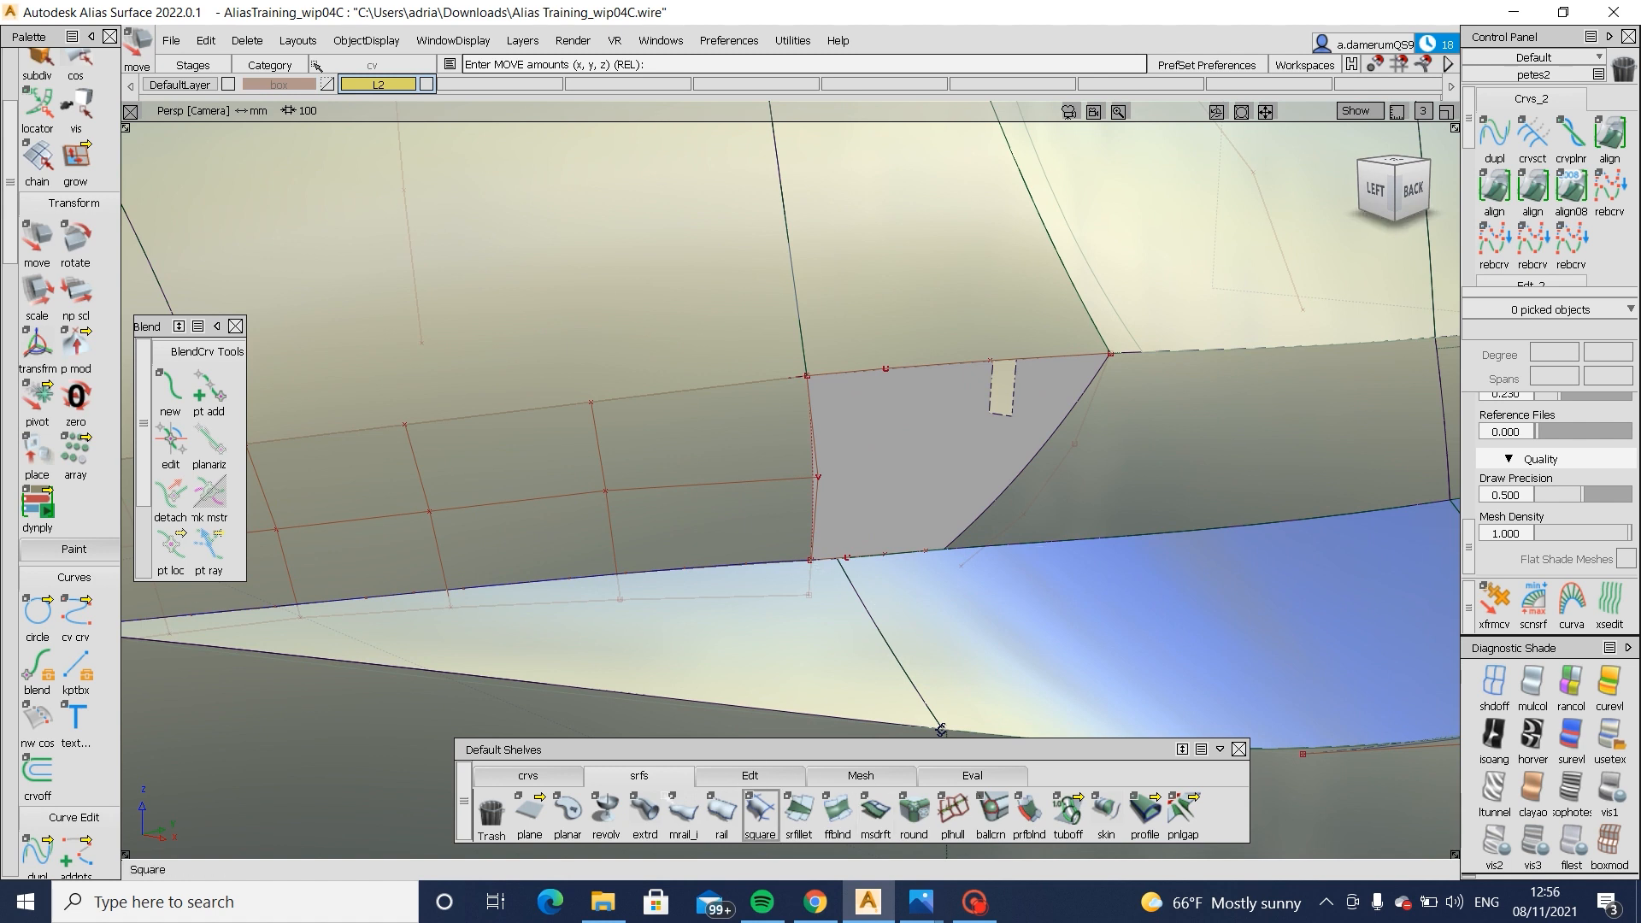
# - Stretch the lower gap curve so its rear end meets the lower corner of the rear band's trimmed edge
pyautogui.click(547, 776)
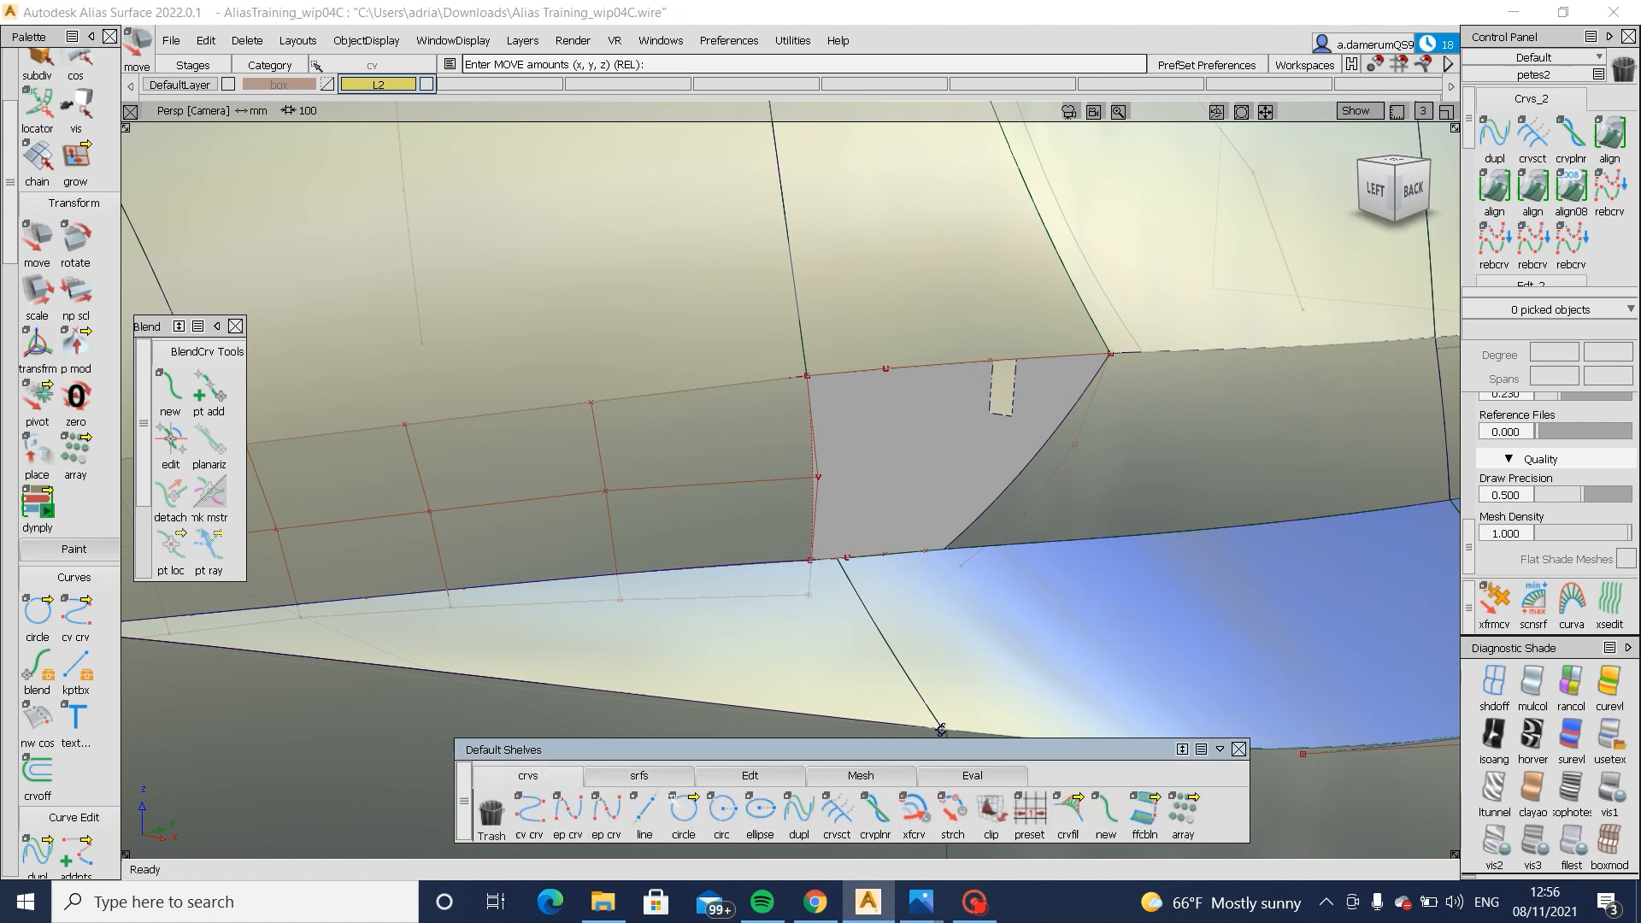
pyautogui.click(925, 553)
pyautogui.keyDown('alt'); pyautogui.keyDown('shift'); pyautogui.moveTo(873, 508); pyautogui.dragTo(952, 689, button='right'); pyautogui.keyUp('shift'); pyautogui.keyUp('alt')
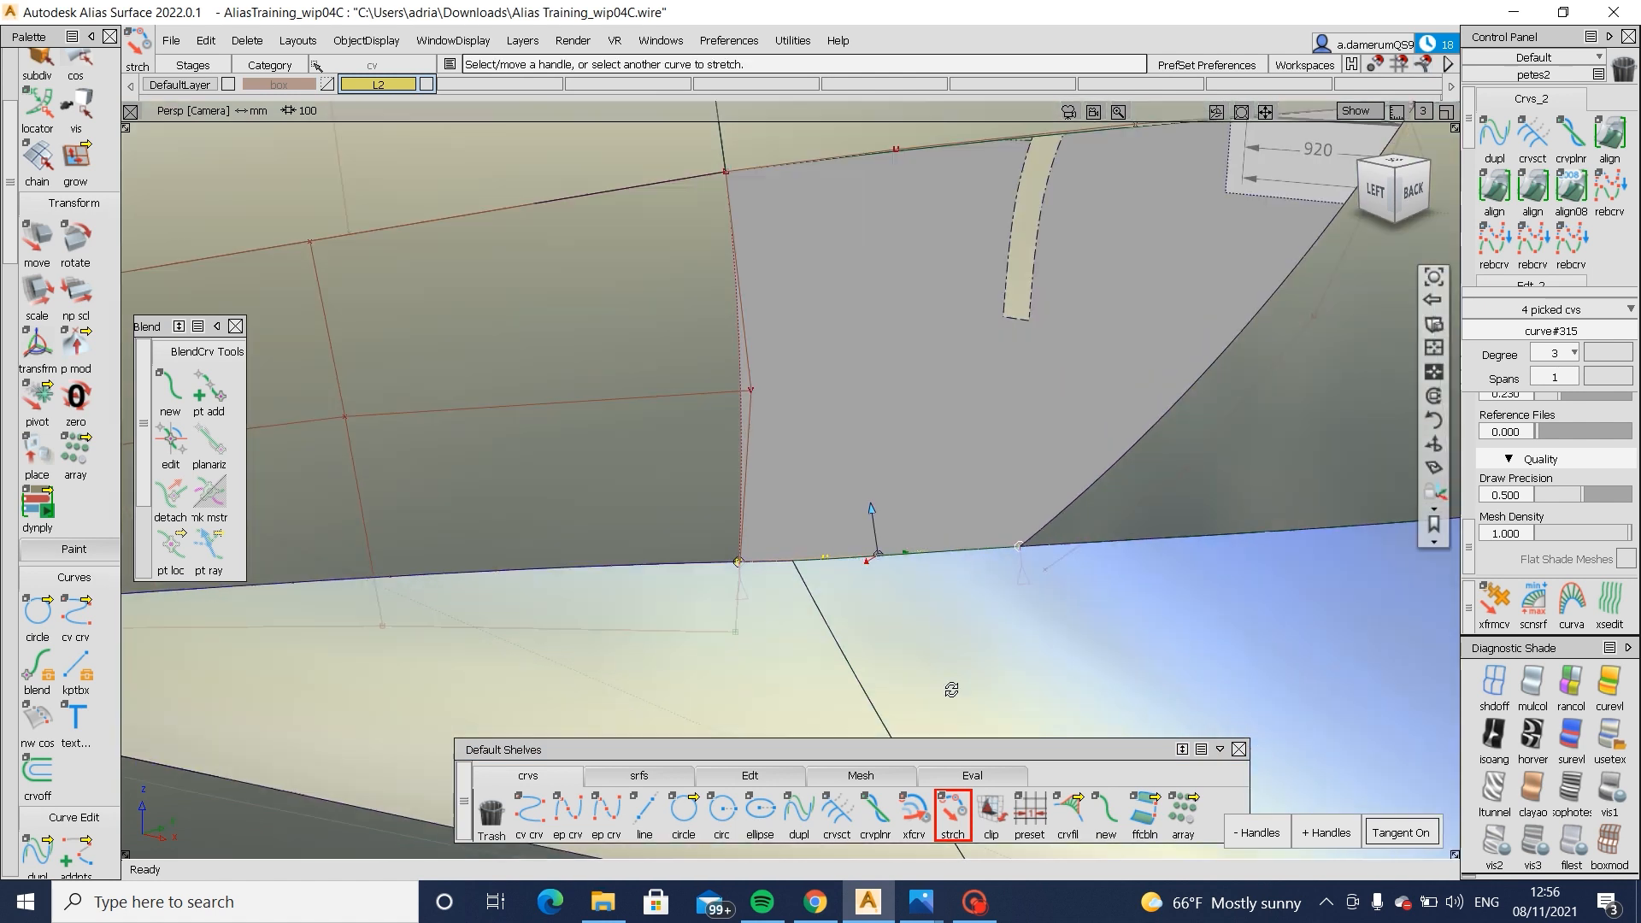
pyautogui.keyDown('alt'); pyautogui.keyDown('shift'); pyautogui.moveTo(952, 689); pyautogui.dragTo(964, 757); pyautogui.keyUp('shift'); pyautogui.keyUp('alt')
pyautogui.keyDown('alt'); pyautogui.keyDown('shift'); pyautogui.moveTo(952, 689); pyautogui.dragTo(855, 670, button='right'); pyautogui.keyUp('shift'); pyautogui.keyUp('alt')
pyautogui.keyDown('ctrl'); pyautogui.keyDown('shift'); pyautogui.moveTo(853, 667); pyautogui.dragTo(850, 571); pyautogui.keyUp('shift'); pyautogui.keyUp('ctrl')
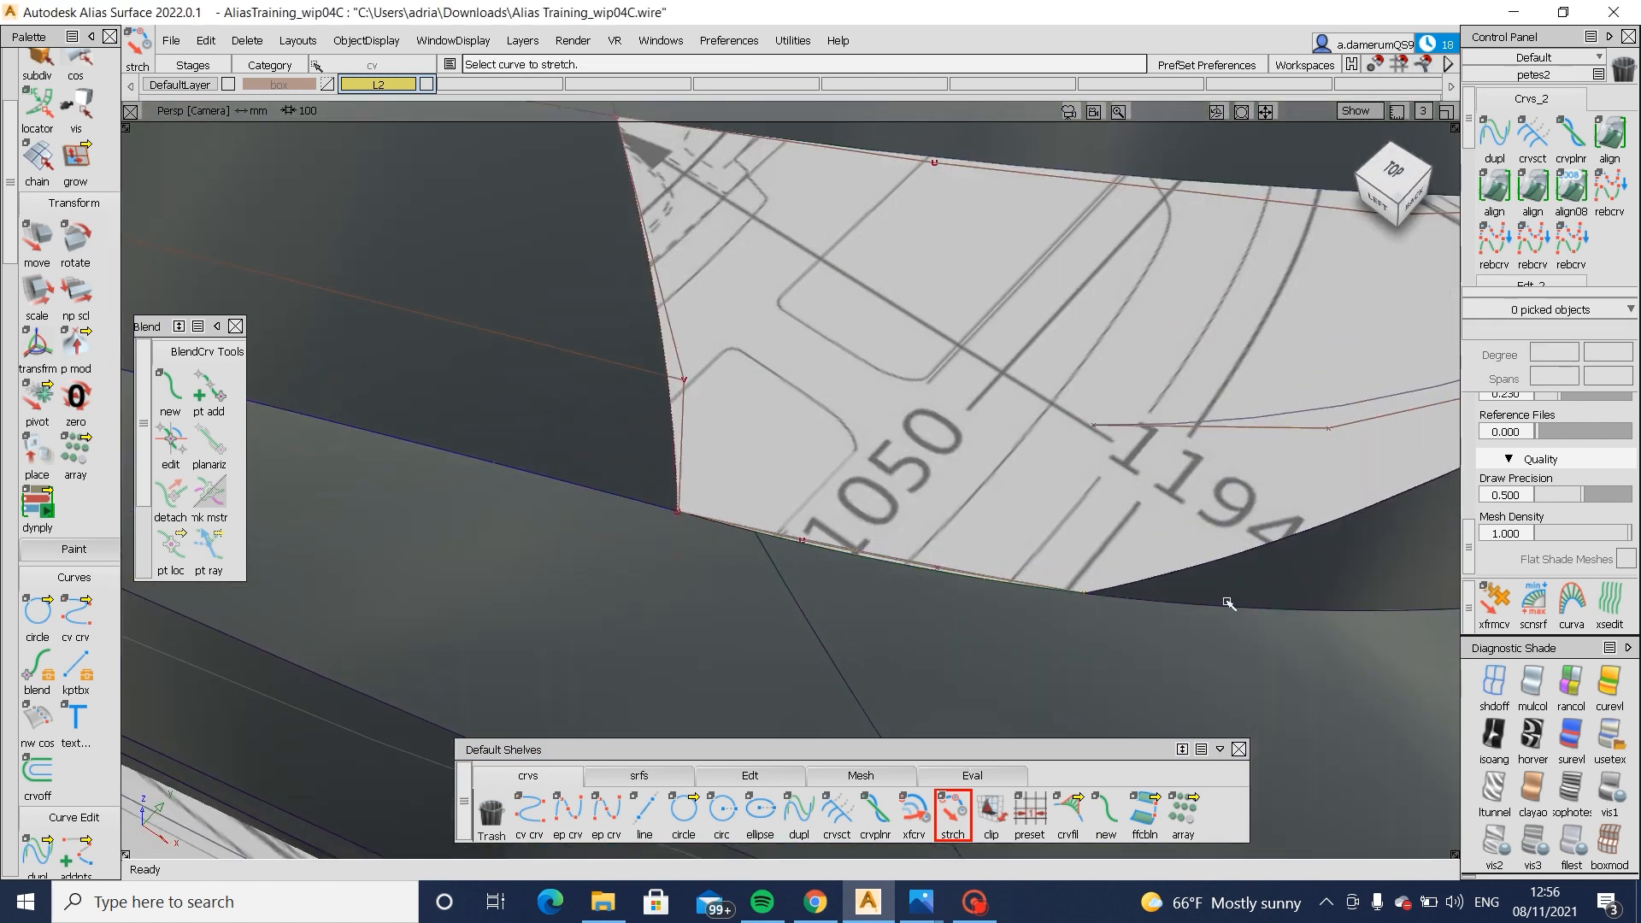
# - Align the lower gap curve's rear end to the rear band's lower edge with G1 continuity
pyautogui.doubleClick(1493, 187)
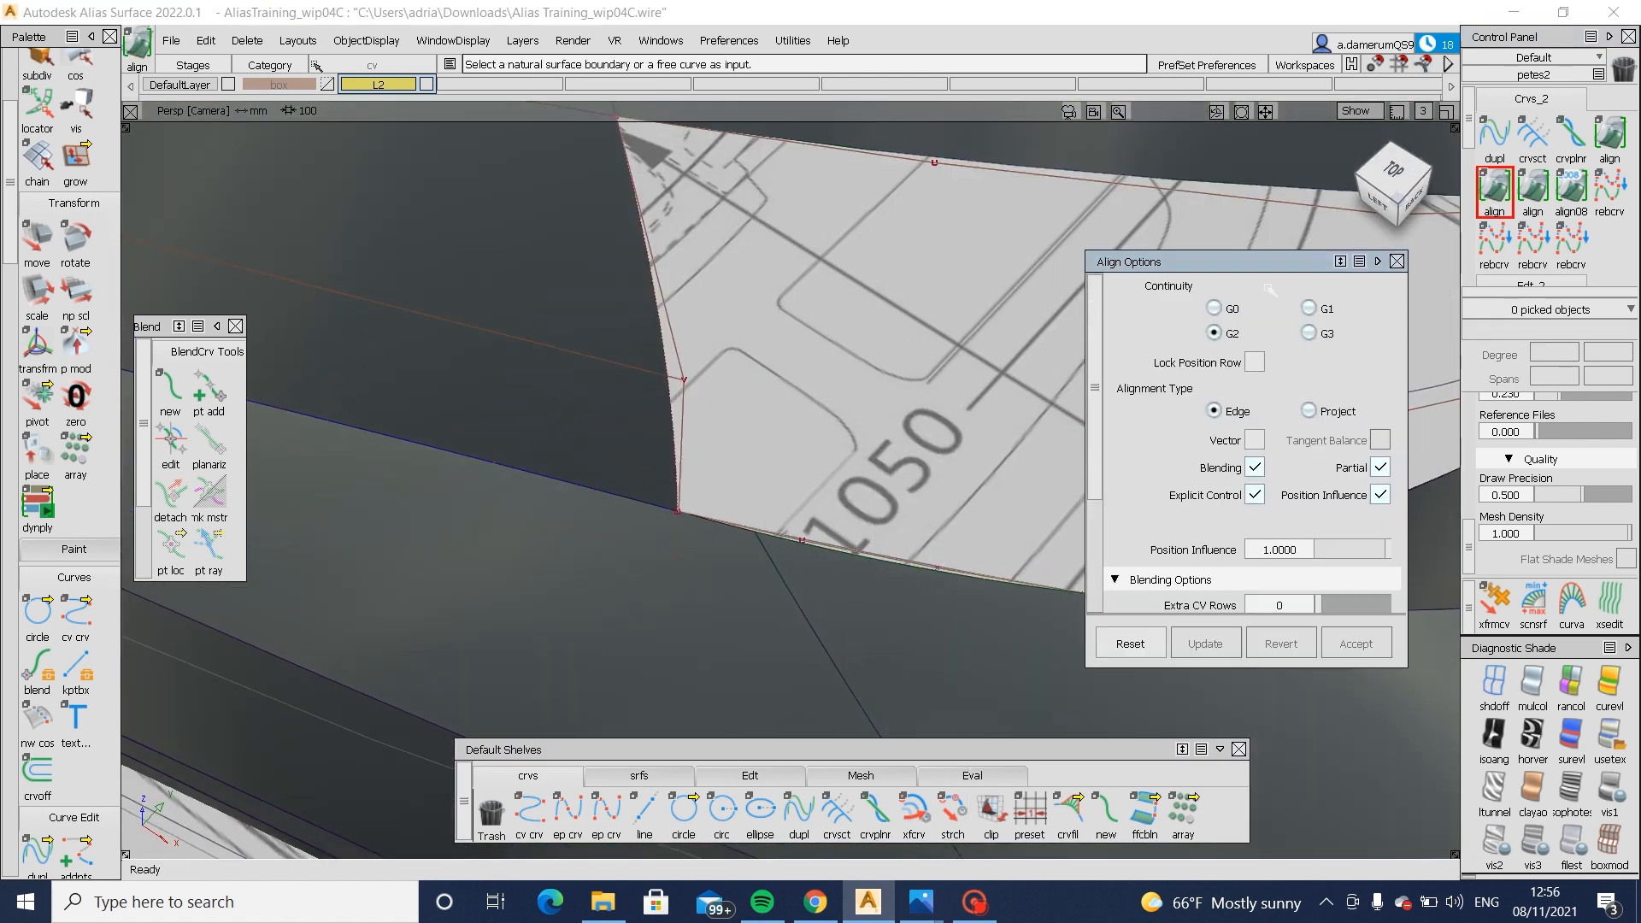
pyautogui.click(1009, 580)
pyautogui.keyDown('alt'); pyautogui.keyDown('shift'); pyautogui.moveTo(994, 588); pyautogui.dragTo(930, 580, button='middle'); pyautogui.keyUp('shift'); pyautogui.keyUp('alt')
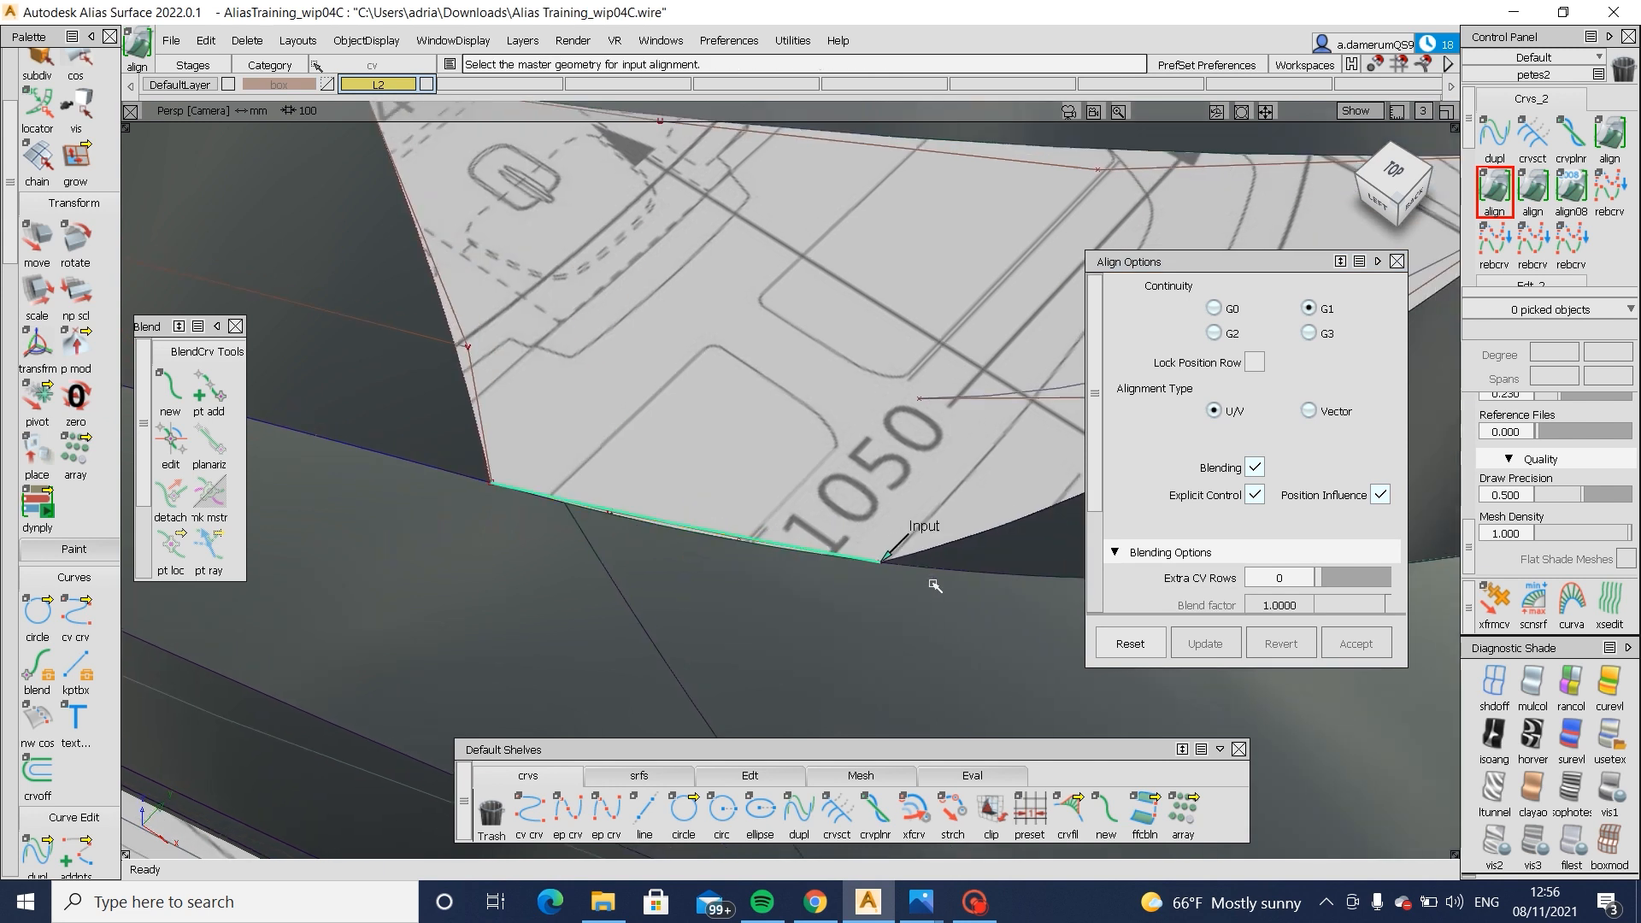
pyautogui.click(937, 568)
pyautogui.click(954, 602)
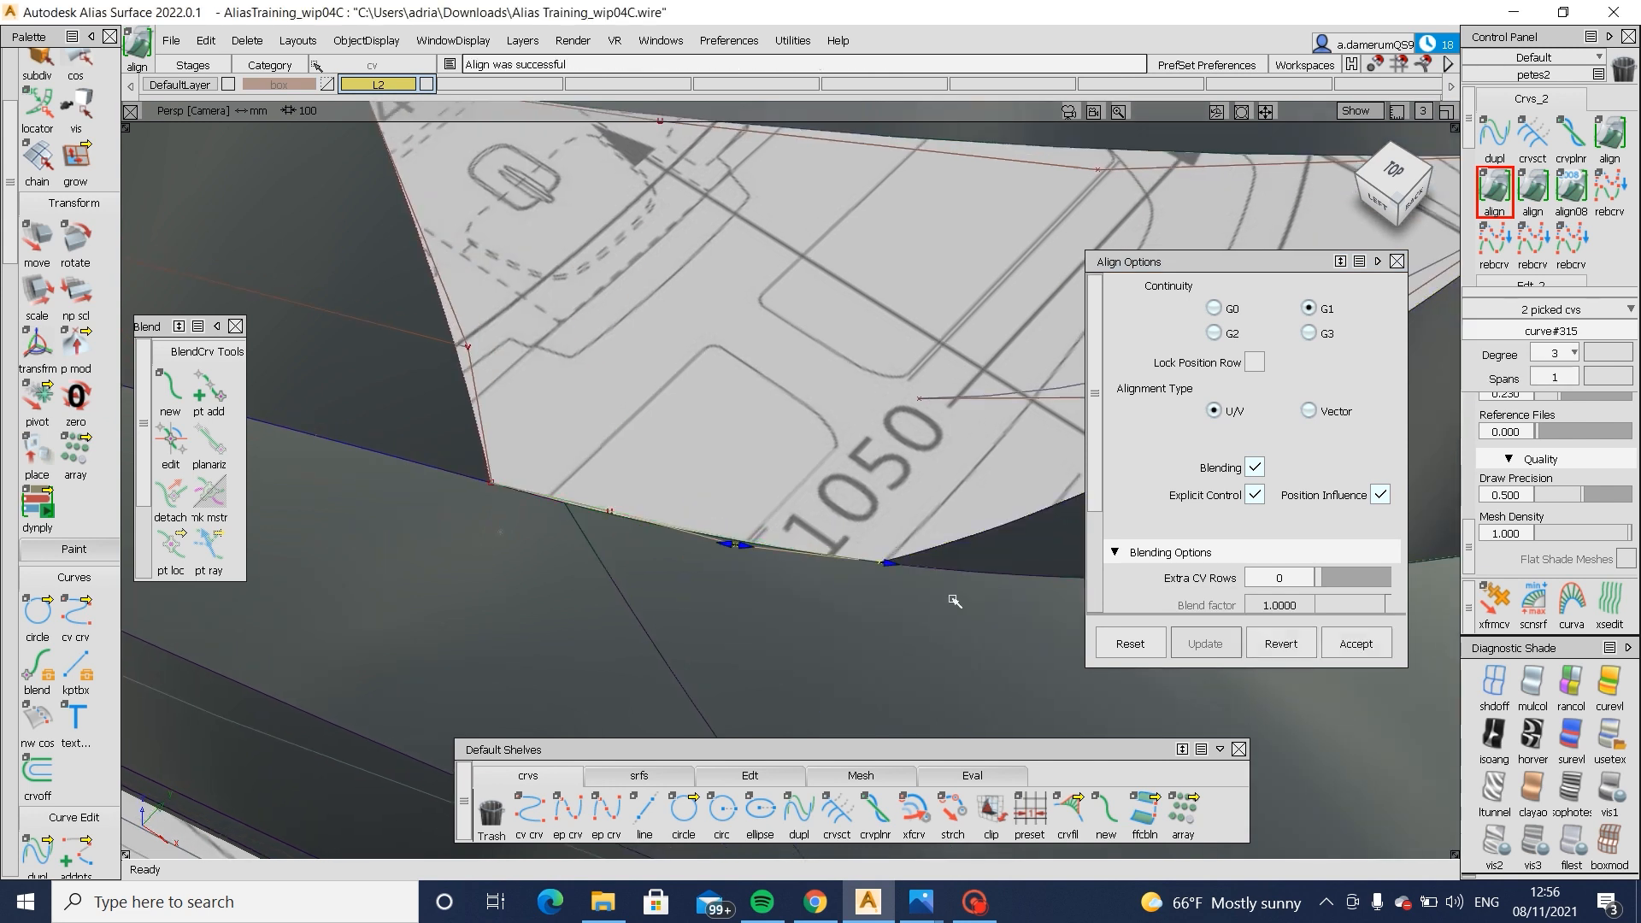
# - Try to align the lower gap curve's front end to the side surface's lower edge with G1 continuity, and undo it
pyautogui.click(663, 515)
pyautogui.click(584, 509)
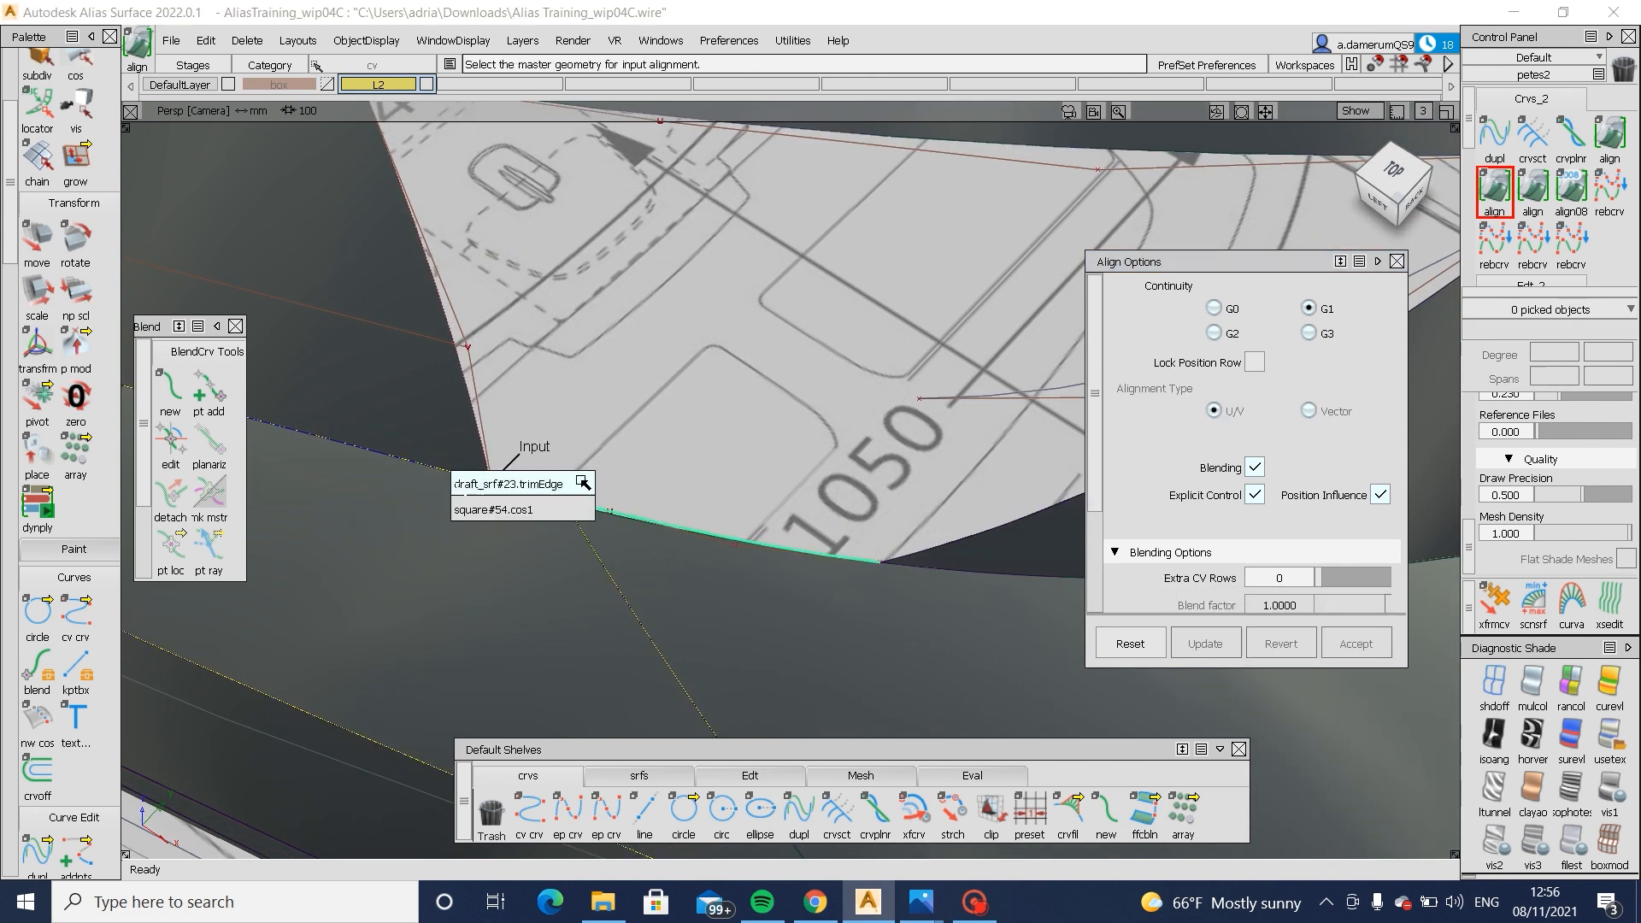
pyautogui.click(465, 512)
pyautogui.hotkey('ctrl', 'z')
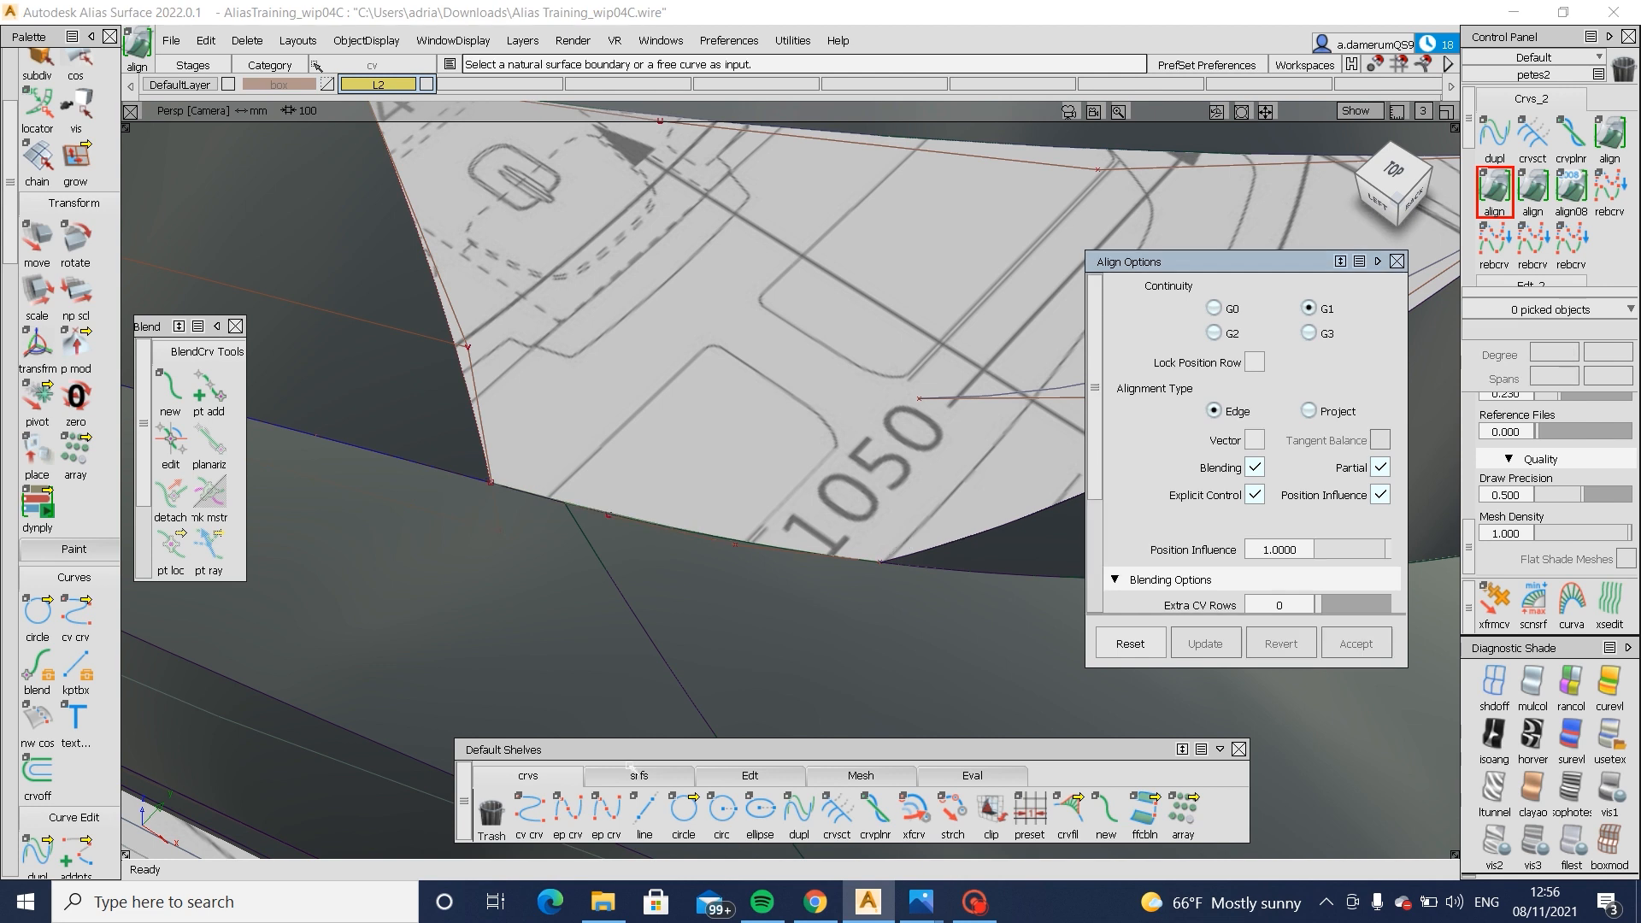
# - Try to build a Square surface from the lower gap curve, the rear trimmed edge and the middle gap curve
pyautogui.click(633, 773)
pyautogui.click(760, 808)
pyautogui.click(881, 561)
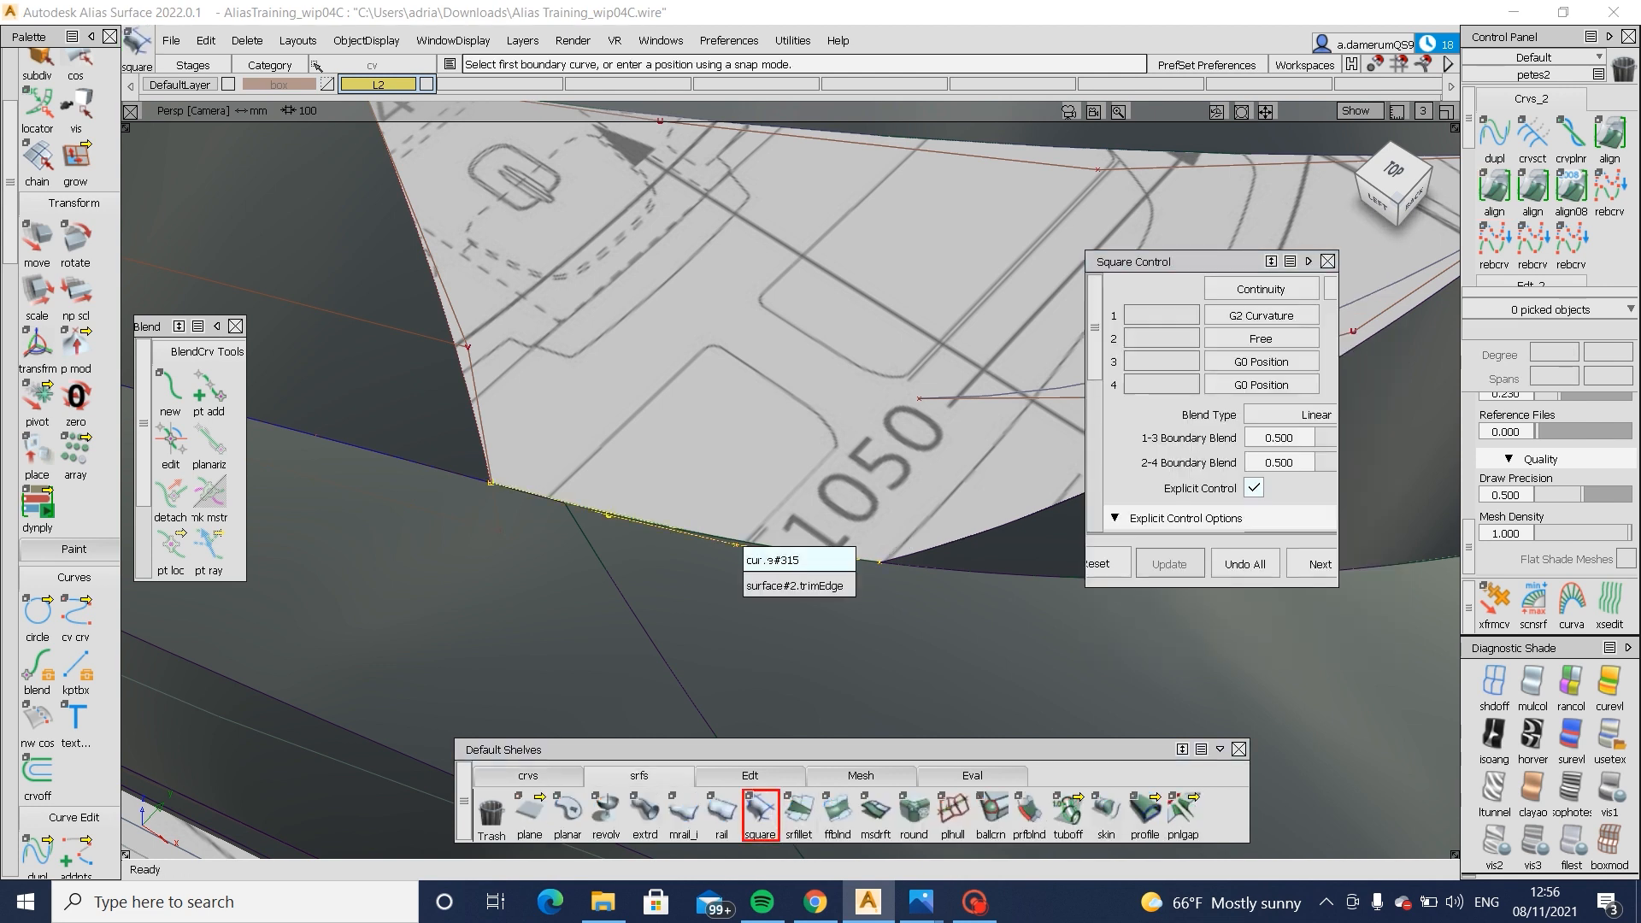
pyautogui.click(769, 558)
pyautogui.click(946, 544)
pyautogui.keyDown('alt'); pyautogui.keyDown('shift'); pyautogui.moveTo(946, 545); pyautogui.dragTo(834, 623, button='right'); pyautogui.keyUp('shift'); pyautogui.keyUp('alt')
pyautogui.keyDown('alt'); pyautogui.keyDown('shift'); pyautogui.moveTo(835, 623); pyautogui.dragTo(821, 522); pyautogui.keyUp('shift'); pyautogui.keyUp('alt')
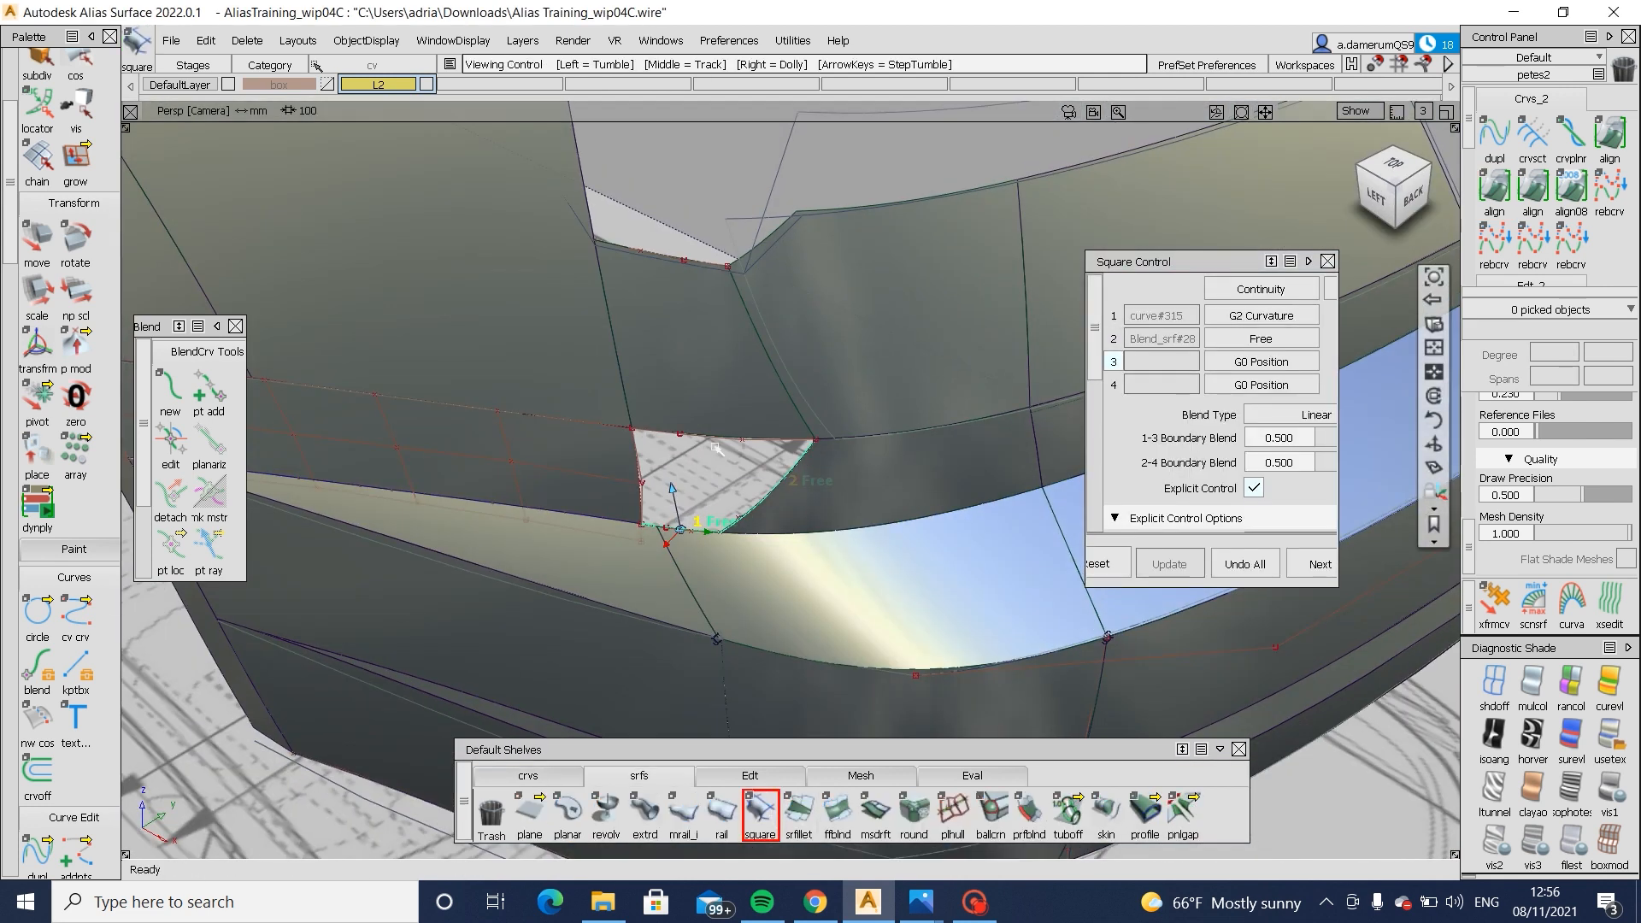
pyautogui.click(707, 435)
pyautogui.click(735, 447)
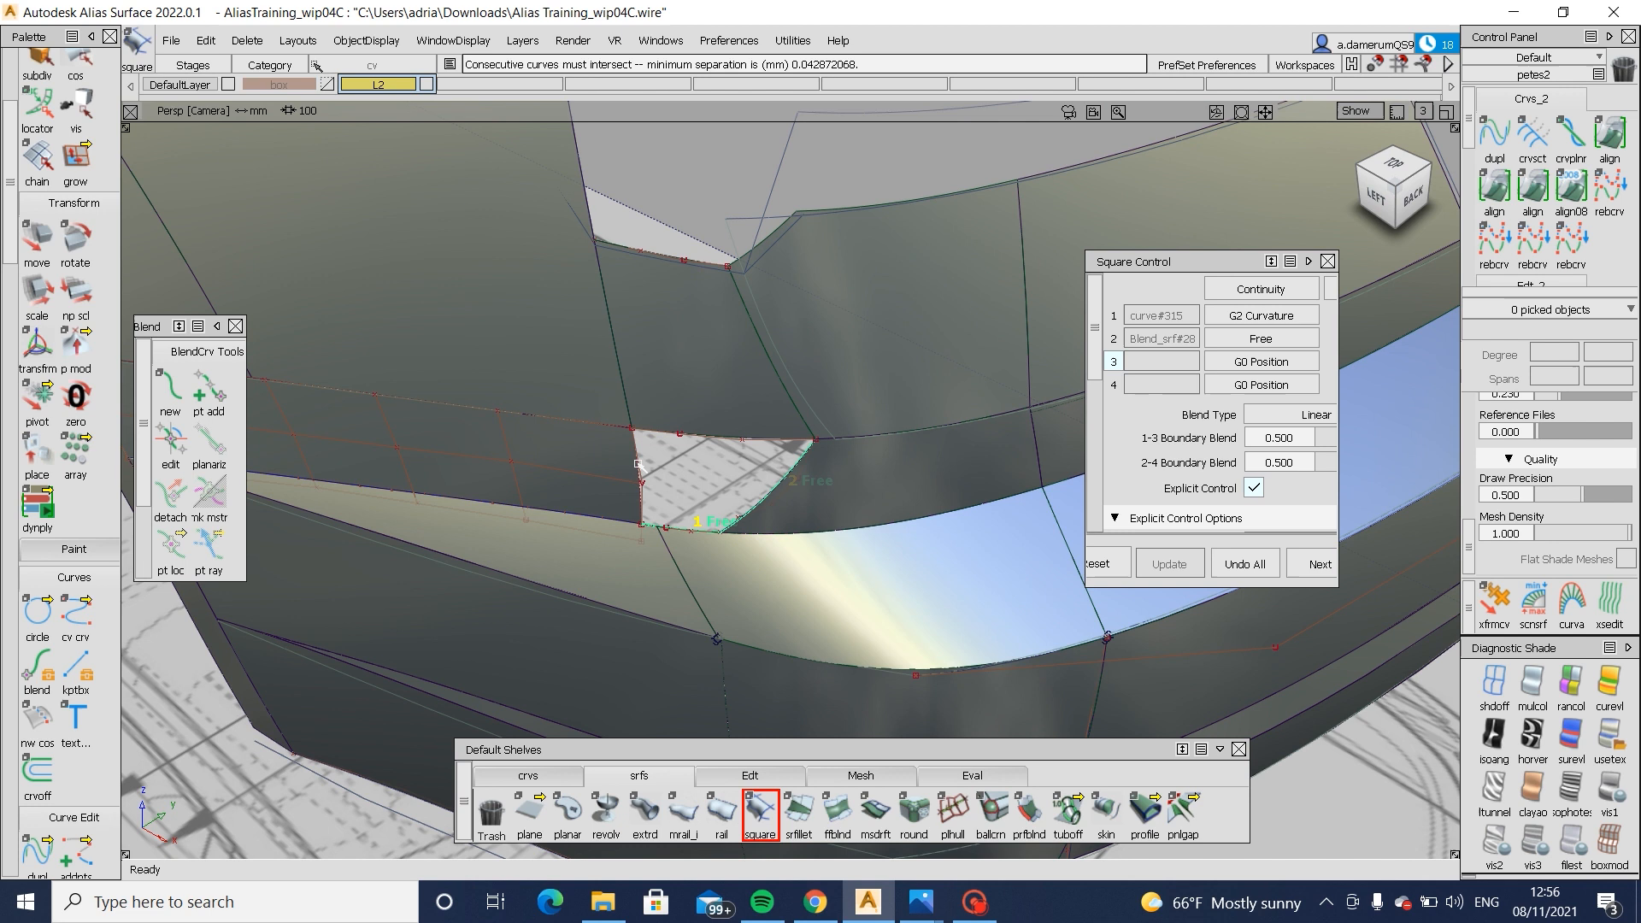
pyautogui.click(780, 440)
pyautogui.click(812, 450)
# - Move the two curve end CVs at the lower gap's upper rear corner onto the trimmed band's corner
pyautogui.keyDown('alt'); pyautogui.keyDown('shift'); pyautogui.moveTo(860, 487); pyautogui.dragTo(940, 479, button='right'); pyautogui.keyUp('shift'); pyautogui.keyUp('alt')
pyautogui.click(689, 441)
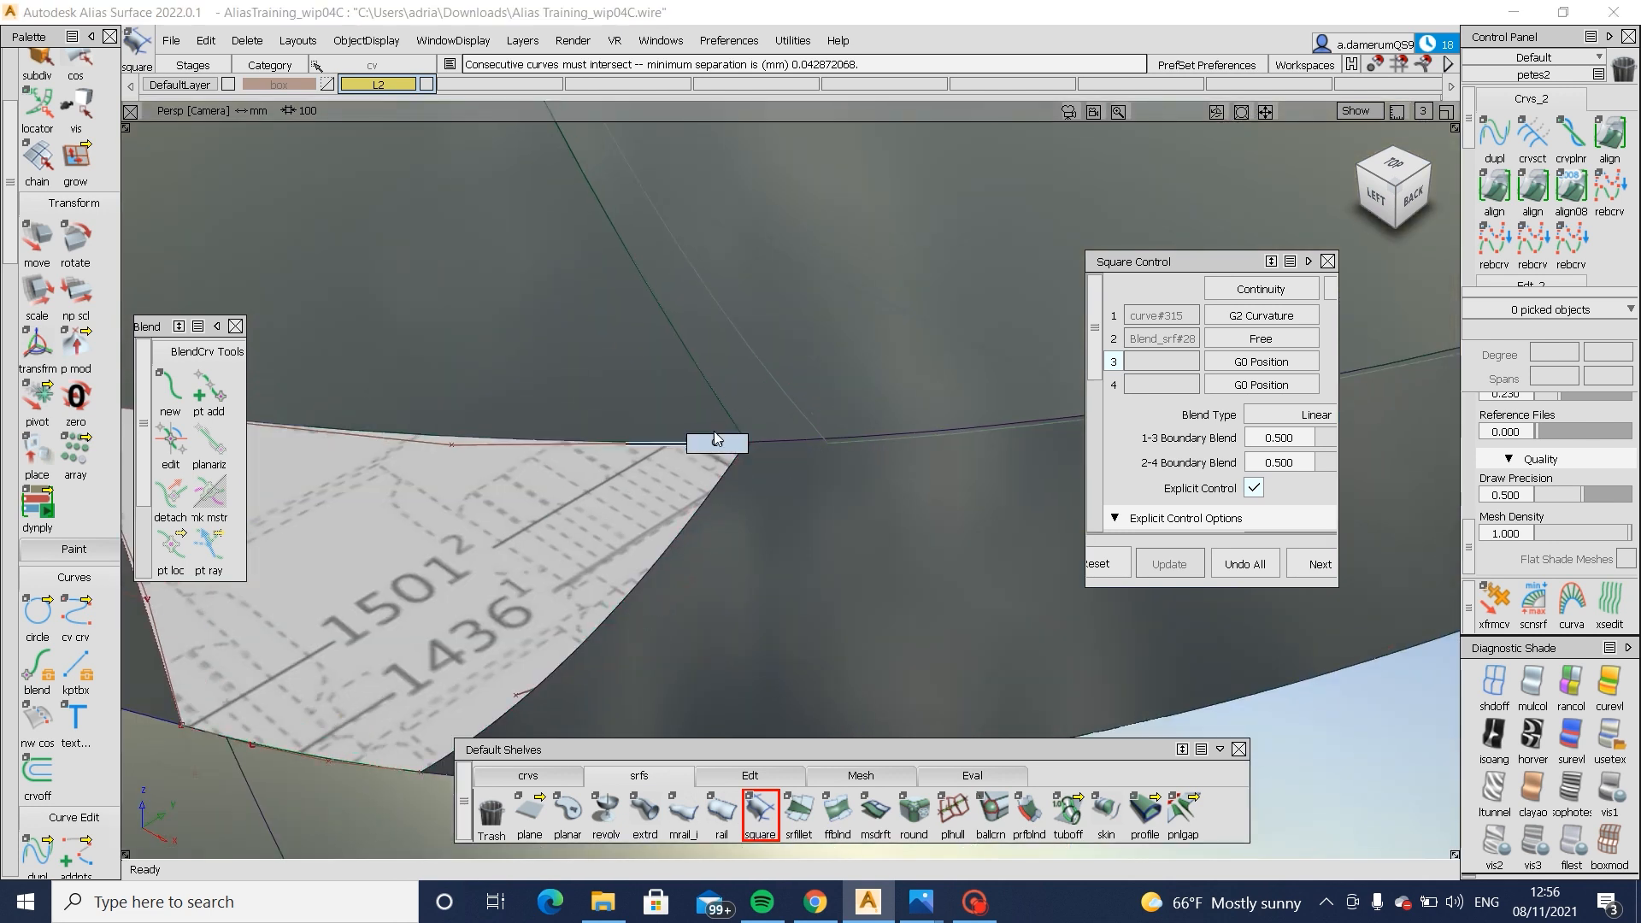
pyautogui.keyDown('ctrl'); pyautogui.keyDown('shift'); pyautogui.moveTo(716, 439); pyautogui.dragTo(720, 437); pyautogui.keyUp('shift'); pyautogui.keyUp('ctrl')
pyautogui.moveTo(720, 419); pyautogui.dragTo(784, 529)
pyautogui.keyDown('ctrl'); pyautogui.keyDown('shift'); pyautogui.moveTo(783, 548); pyautogui.dragTo(736, 464, button='middle'); pyautogui.keyUp('shift'); pyautogui.keyUp('ctrl')
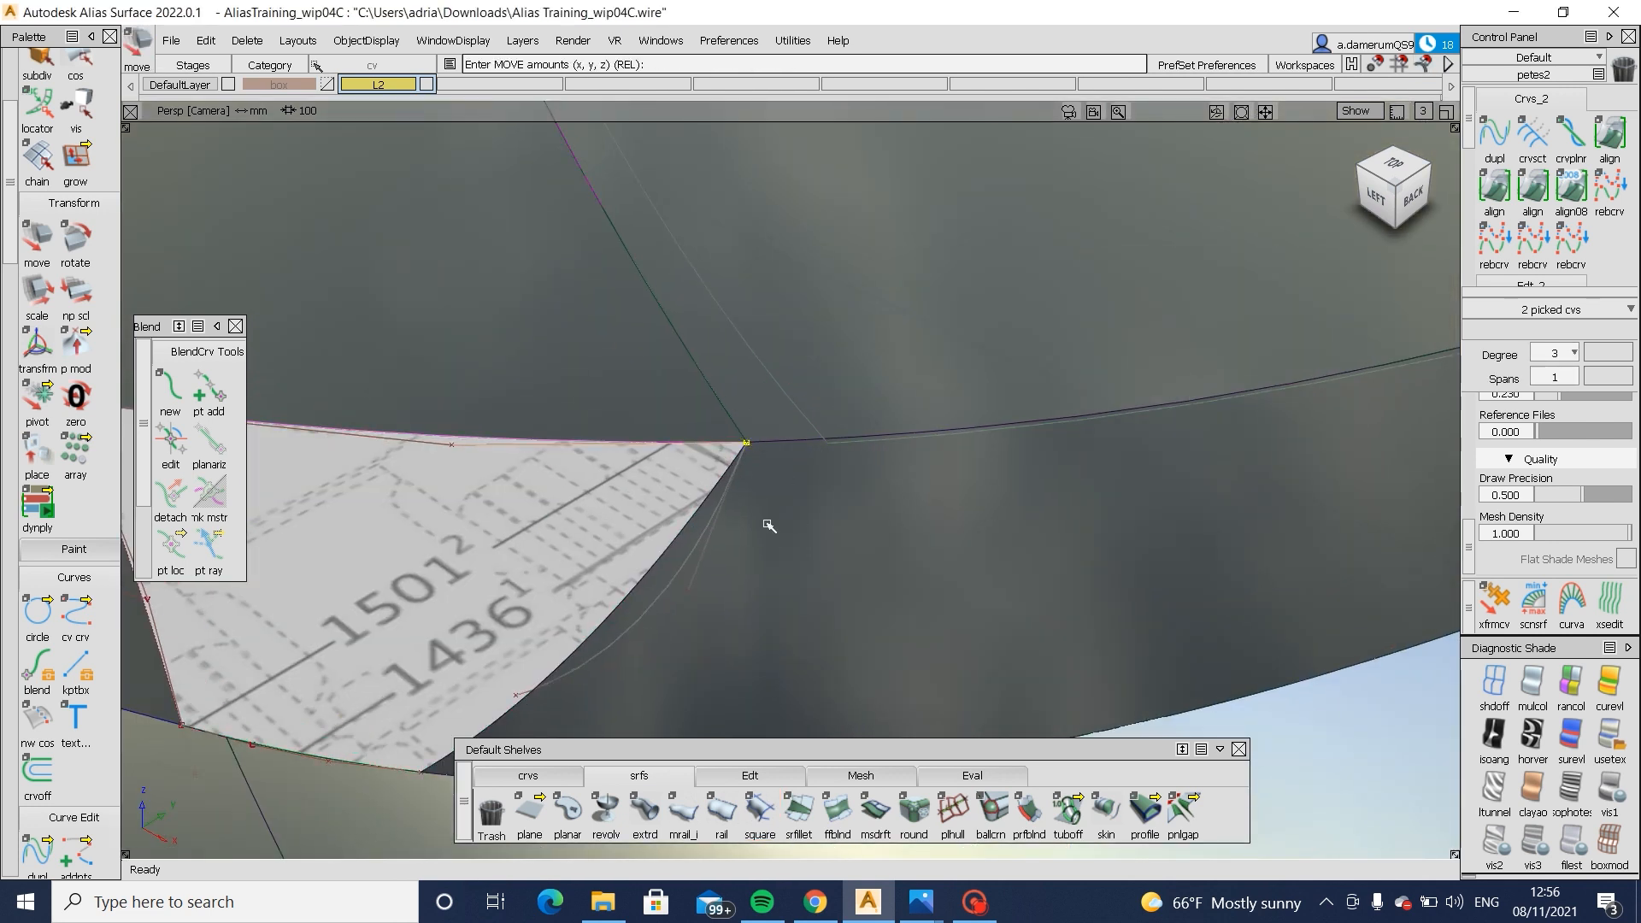
# - Try to build a Square surface using the rear trimmed edge, the trim curve and the middle gap curve as boundaries
pyautogui.click(683, 810)
pyautogui.click(748, 820)
pyautogui.click(653, 564)
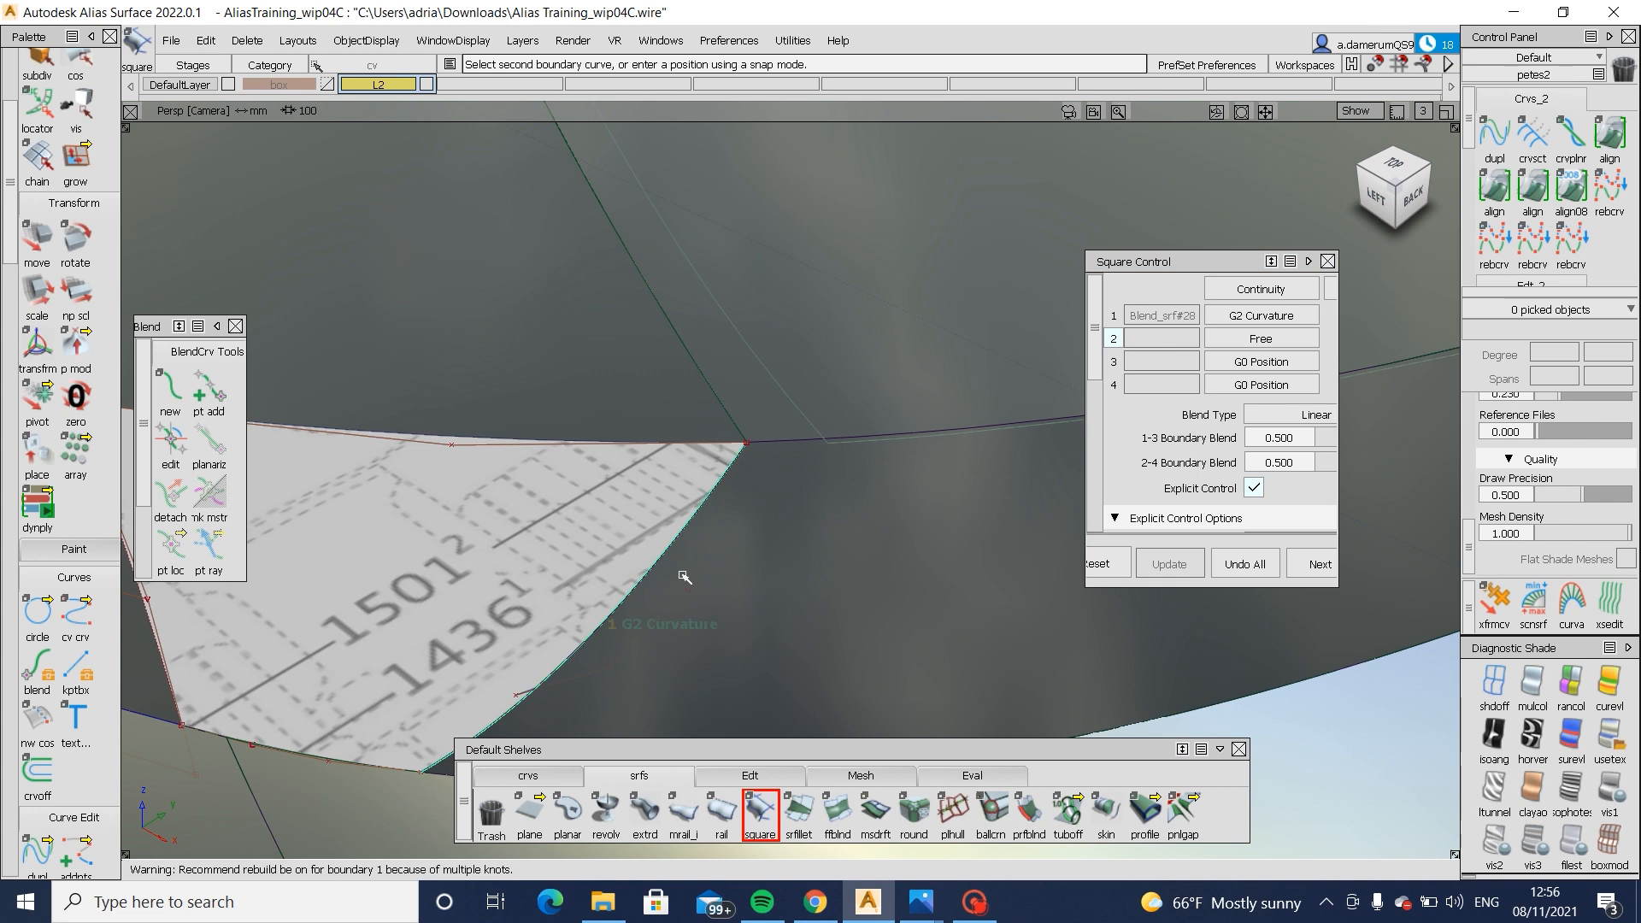
pyautogui.click(621, 443)
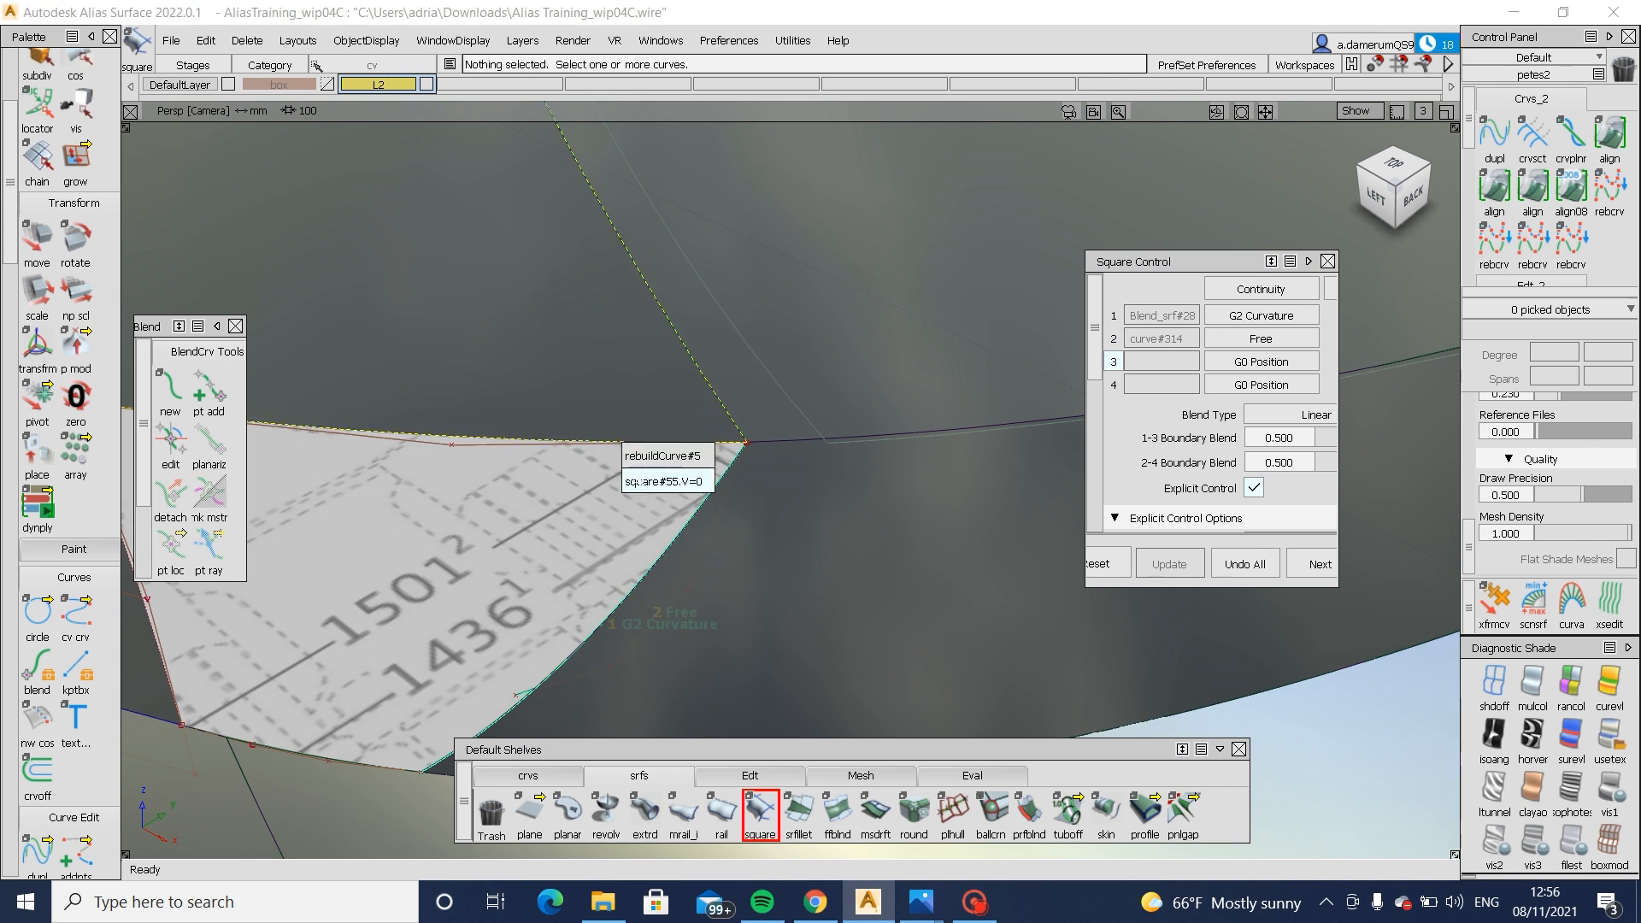
pyautogui.click(650, 456)
pyautogui.keyDown('alt'); pyautogui.keyDown('shift'); pyautogui.moveTo(835, 432); pyautogui.dragTo(598, 462, button='right'); pyautogui.keyUp('shift'); pyautogui.keyUp('alt')
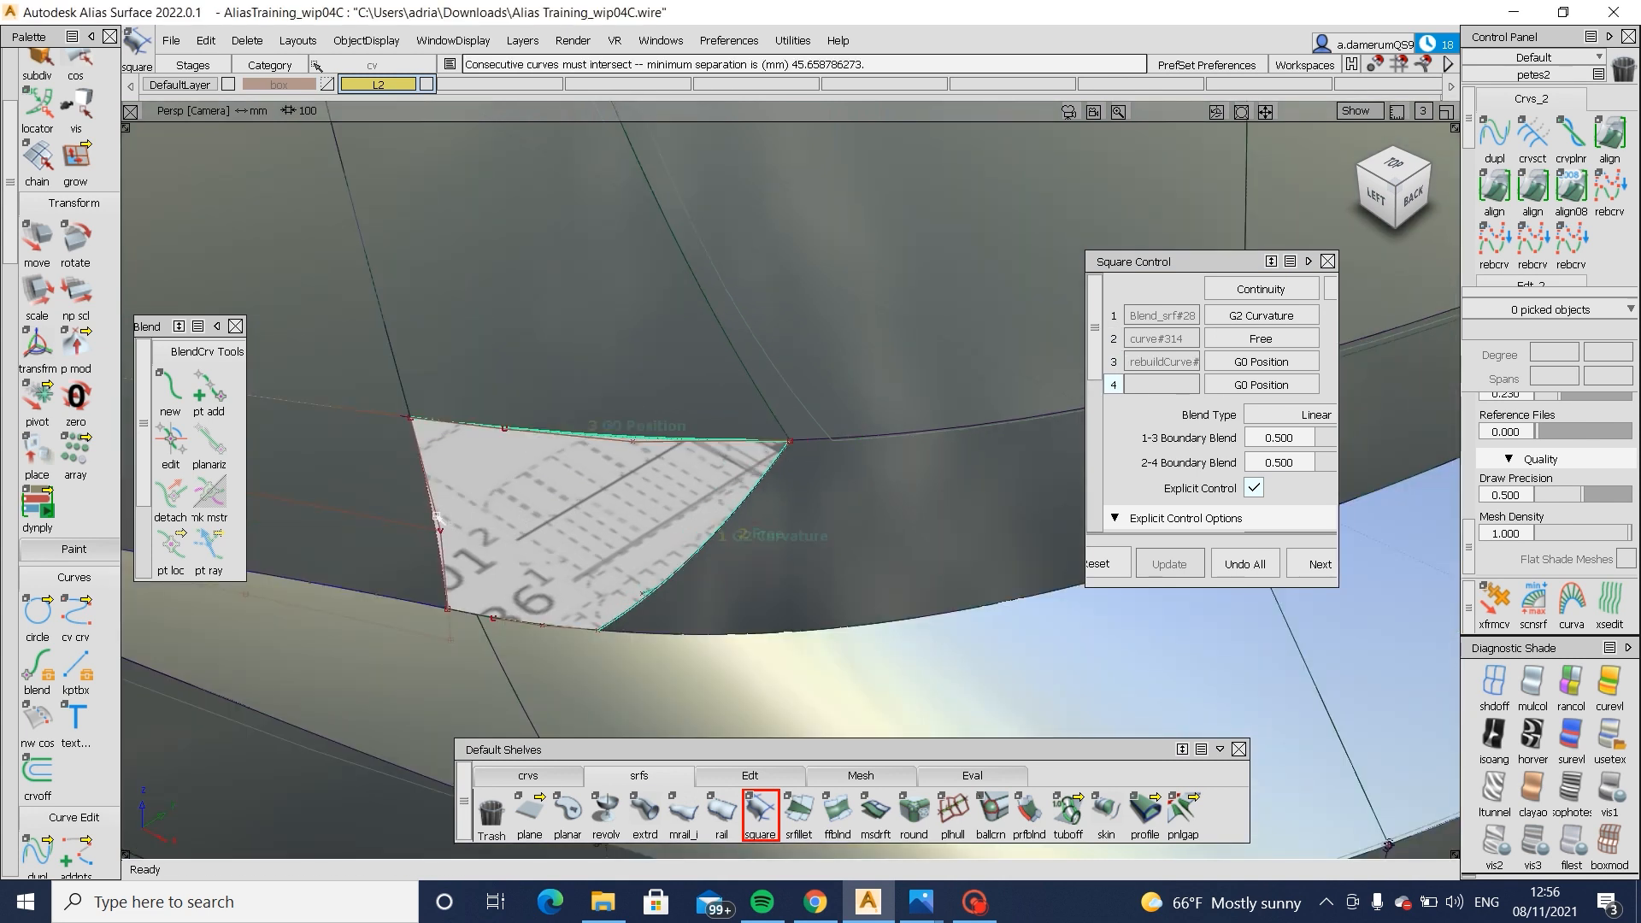
# - Snap the middle gap curve's front end CV to the side panel corner at the lower gap's upper front
pyautogui.keyDown('ctrl'); pyautogui.keyDown('shift'); pyautogui.moveTo(437, 434); pyautogui.dragTo(393, 440); pyautogui.keyUp('shift'); pyautogui.keyUp('ctrl')
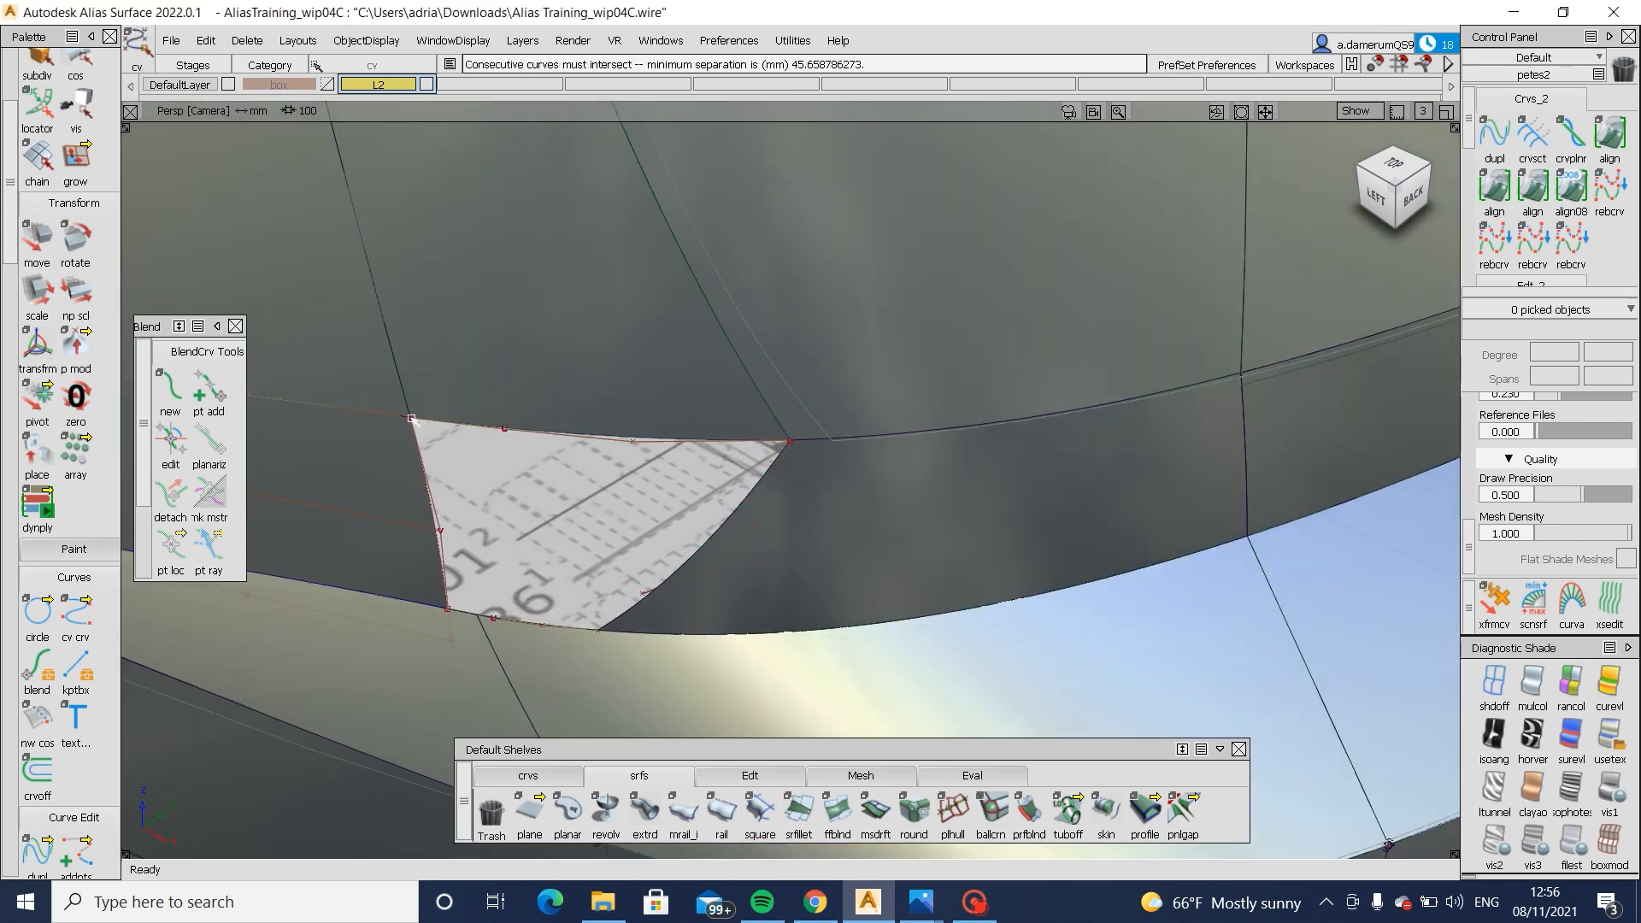
pyautogui.click(412, 417)
pyautogui.click(453, 458)
pyautogui.keyDown('ctrl'); pyautogui.keyDown('shift'); pyautogui.moveTo(431, 570); pyautogui.dragTo(418, 478, button='middle'); pyautogui.keyUp('shift'); pyautogui.keyUp('ctrl')
pyautogui.keyDown('ctrl'); pyautogui.keyDown('alt'); pyautogui.moveTo(420, 471); pyautogui.dragTo(415, 412); pyautogui.keyUp('alt'); pyautogui.keyUp('ctrl')
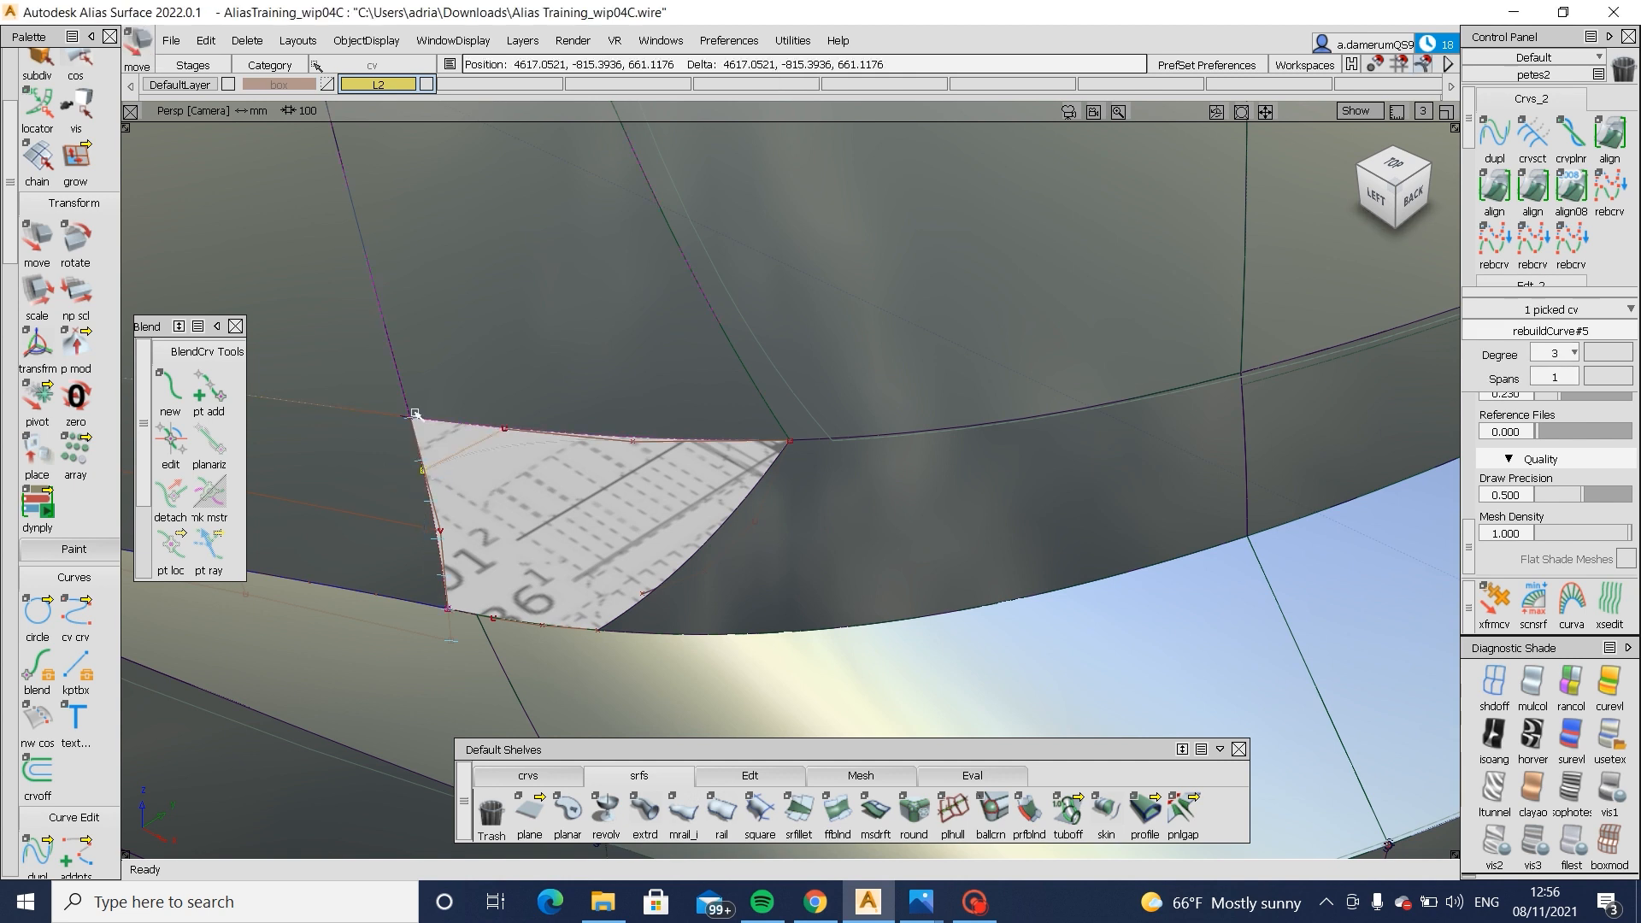
# - Try to build a Square surface from the trimmed rear edge, middle gap curve, side panel edge and lower gap curve, with G0 Position on the rear edge
pyautogui.click(760, 808)
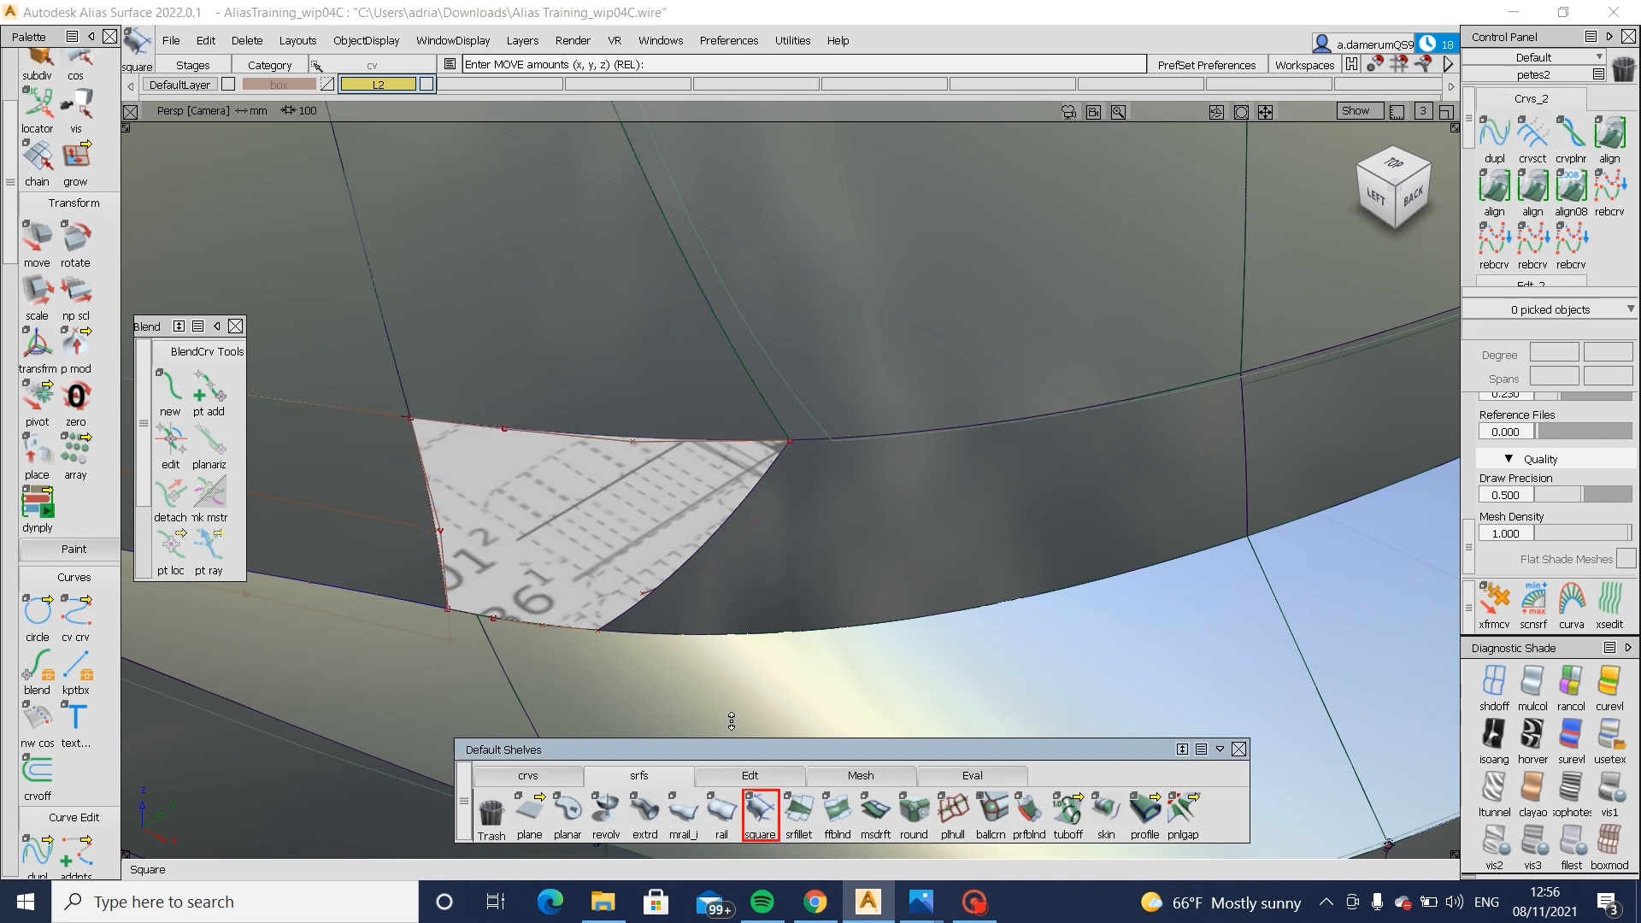
pyautogui.click(691, 584)
pyautogui.click(740, 613)
pyautogui.click(641, 442)
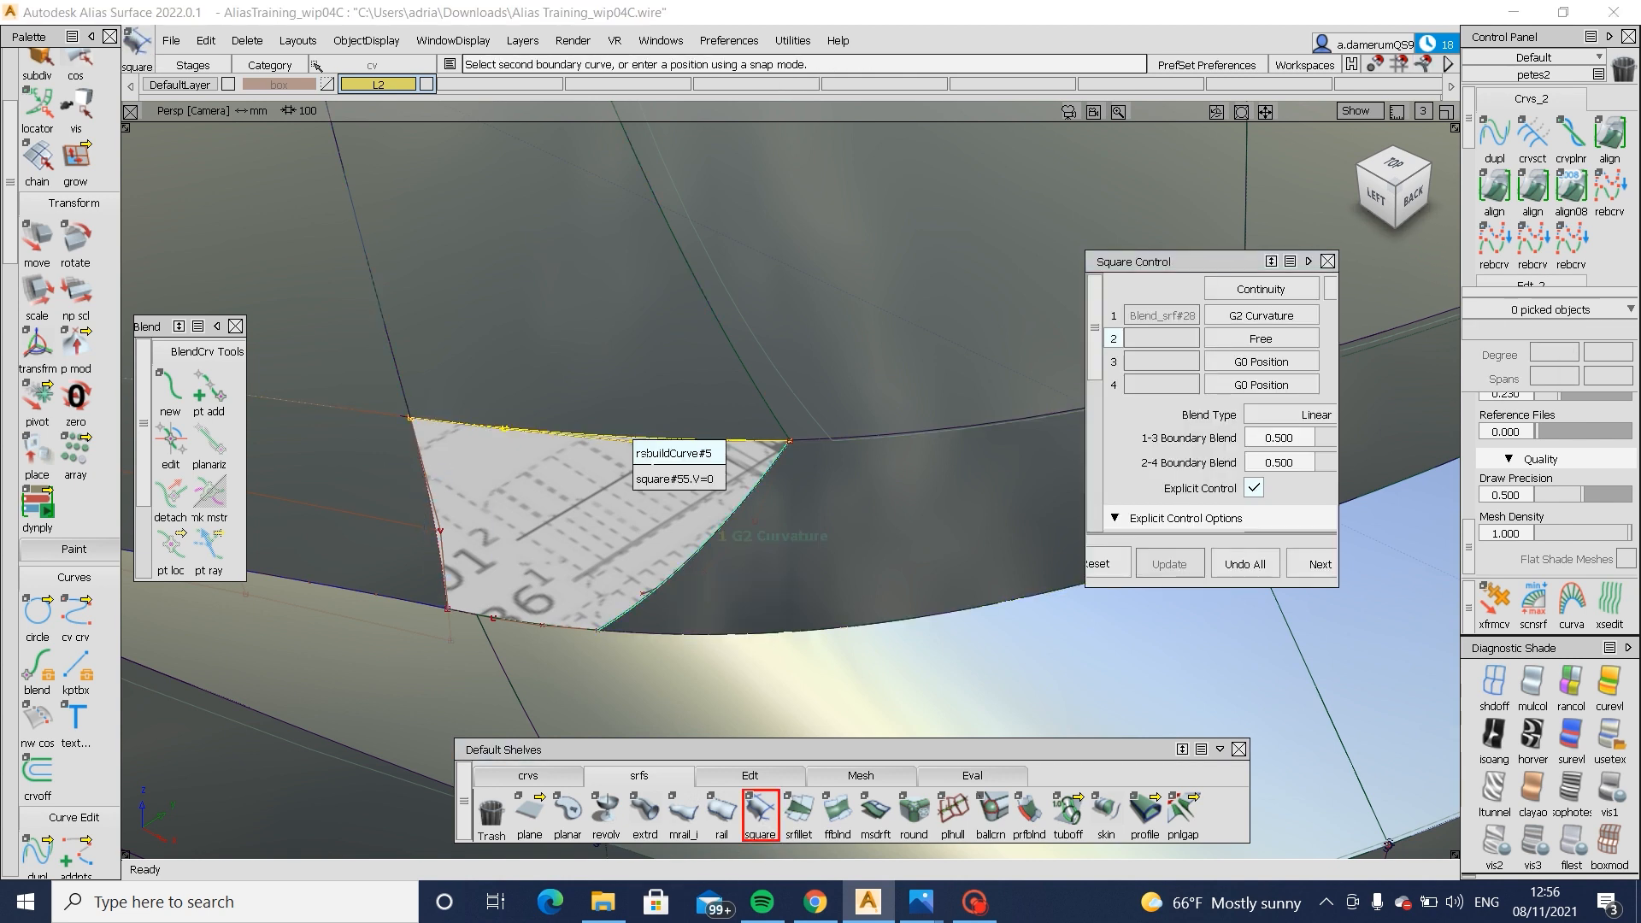
pyautogui.click(658, 453)
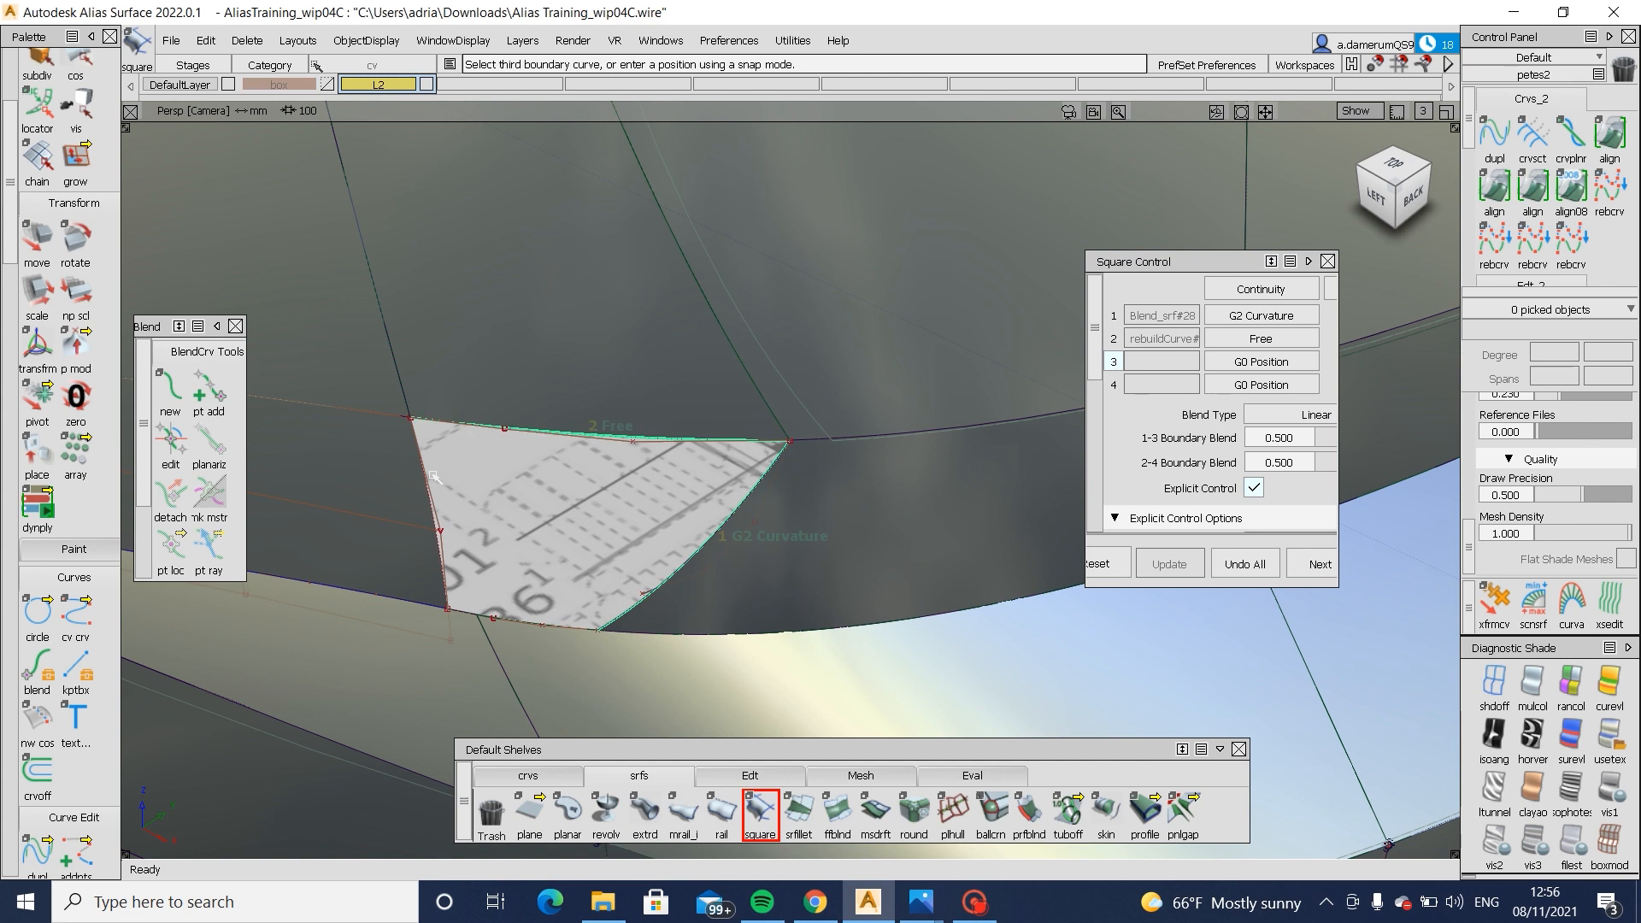
pyautogui.click(510, 621)
pyautogui.click(590, 630)
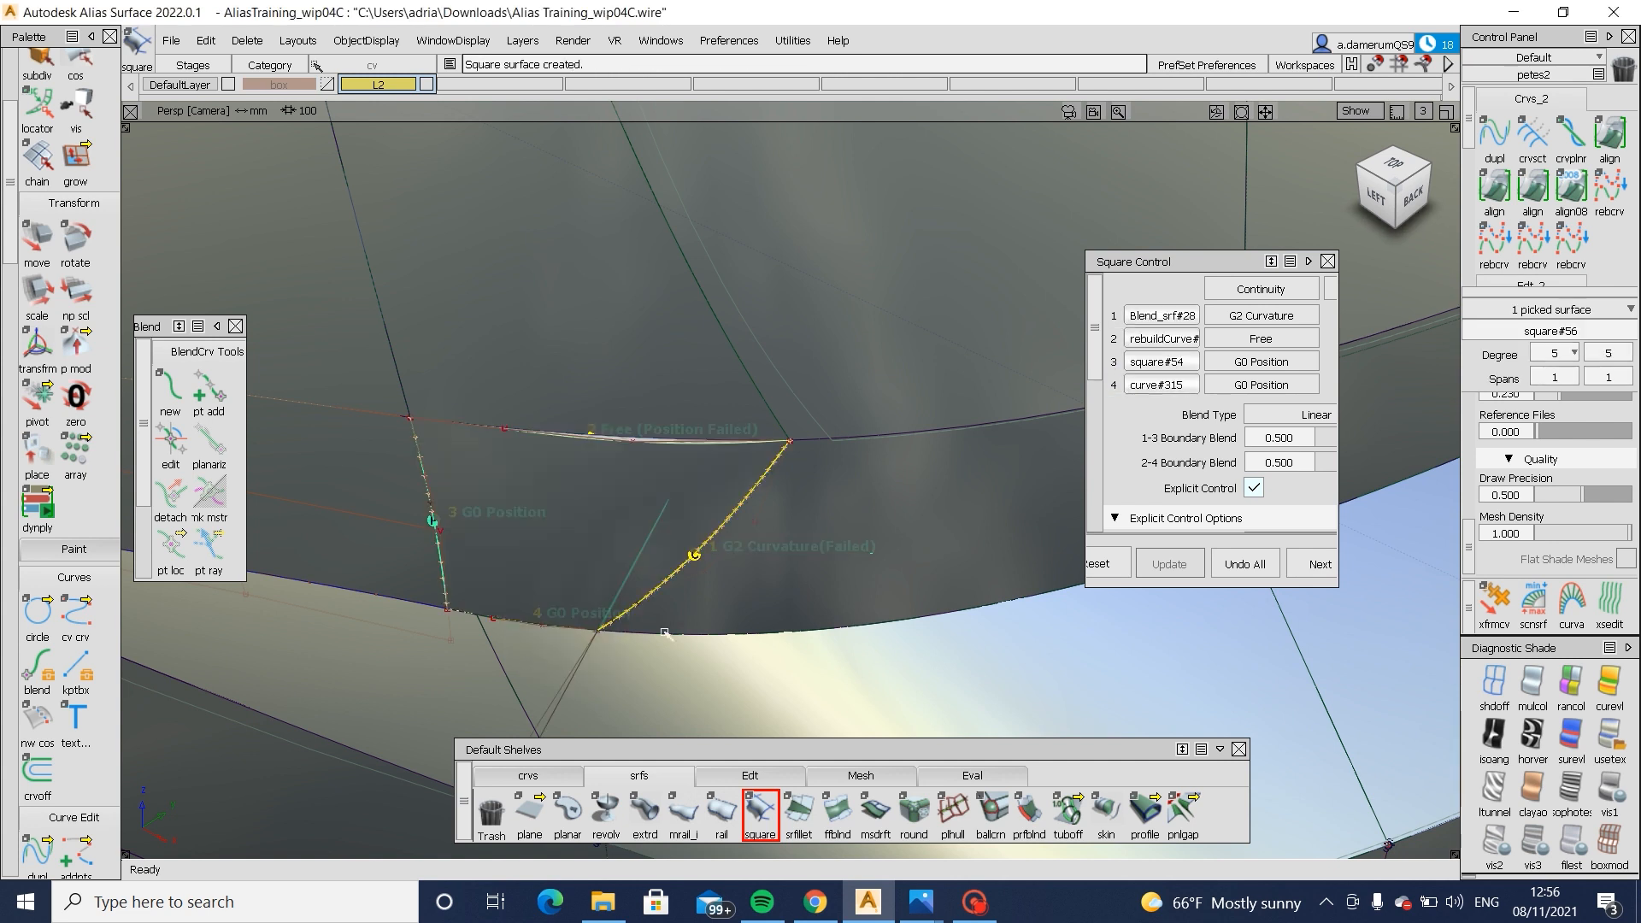
pyautogui.click(1239, 315)
pyautogui.click(1240, 363)
pyautogui.keyDown('alt'); pyautogui.keyDown('shift'); pyautogui.moveTo(819, 587); pyautogui.dragTo(792, 626); pyautogui.keyUp('shift'); pyautogui.keyUp('alt')
pyautogui.press('space')
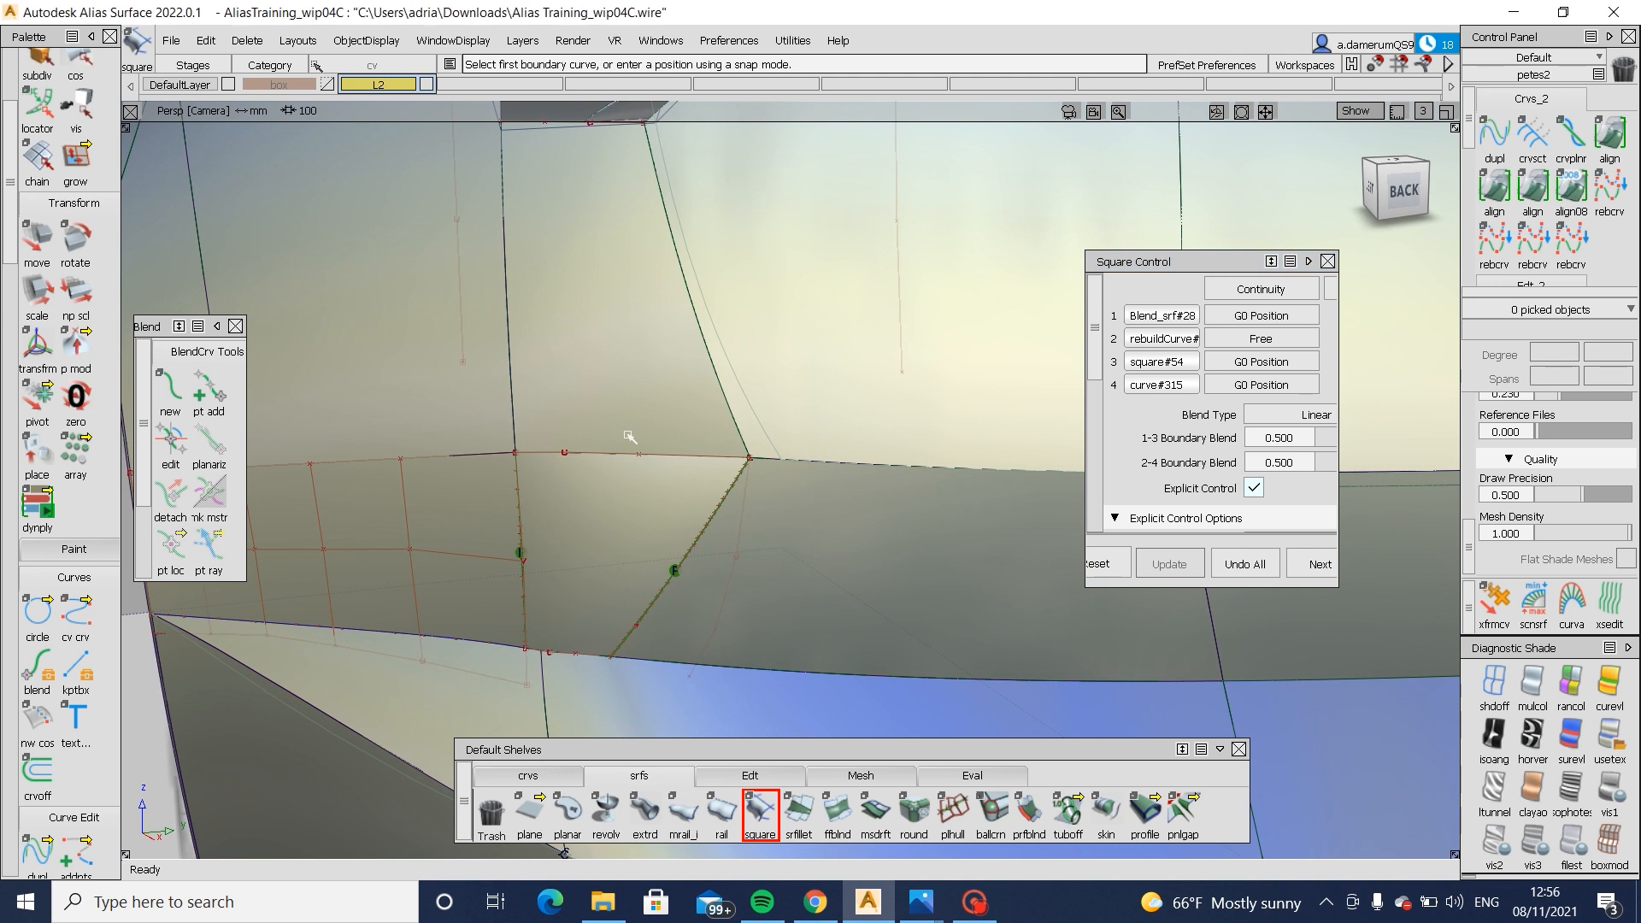
# - Turn off the diagnostic shading around the lower gap and start an edit point curve, working in the orthographic back view
pyautogui.click(639, 454)
pyautogui.keyDown('alt'); pyautogui.keyDown('shift'); pyautogui.moveTo(654, 504); pyautogui.dragTo(696, 611); pyautogui.keyUp('shift'); pyautogui.keyUp('alt')
pyautogui.keyDown('ctrl'); pyautogui.keyDown('shift'); pyautogui.moveTo(702, 664); pyautogui.dragTo(703, 592, button='right'); pyautogui.keyUp('shift'); pyautogui.keyUp('ctrl')
pyautogui.keyDown('alt'); pyautogui.keyDown('shift'); pyautogui.moveTo(637, 607); pyautogui.dragTo(773, 694); pyautogui.keyUp('shift'); pyautogui.keyUp('alt')
pyautogui.click(554, 774)
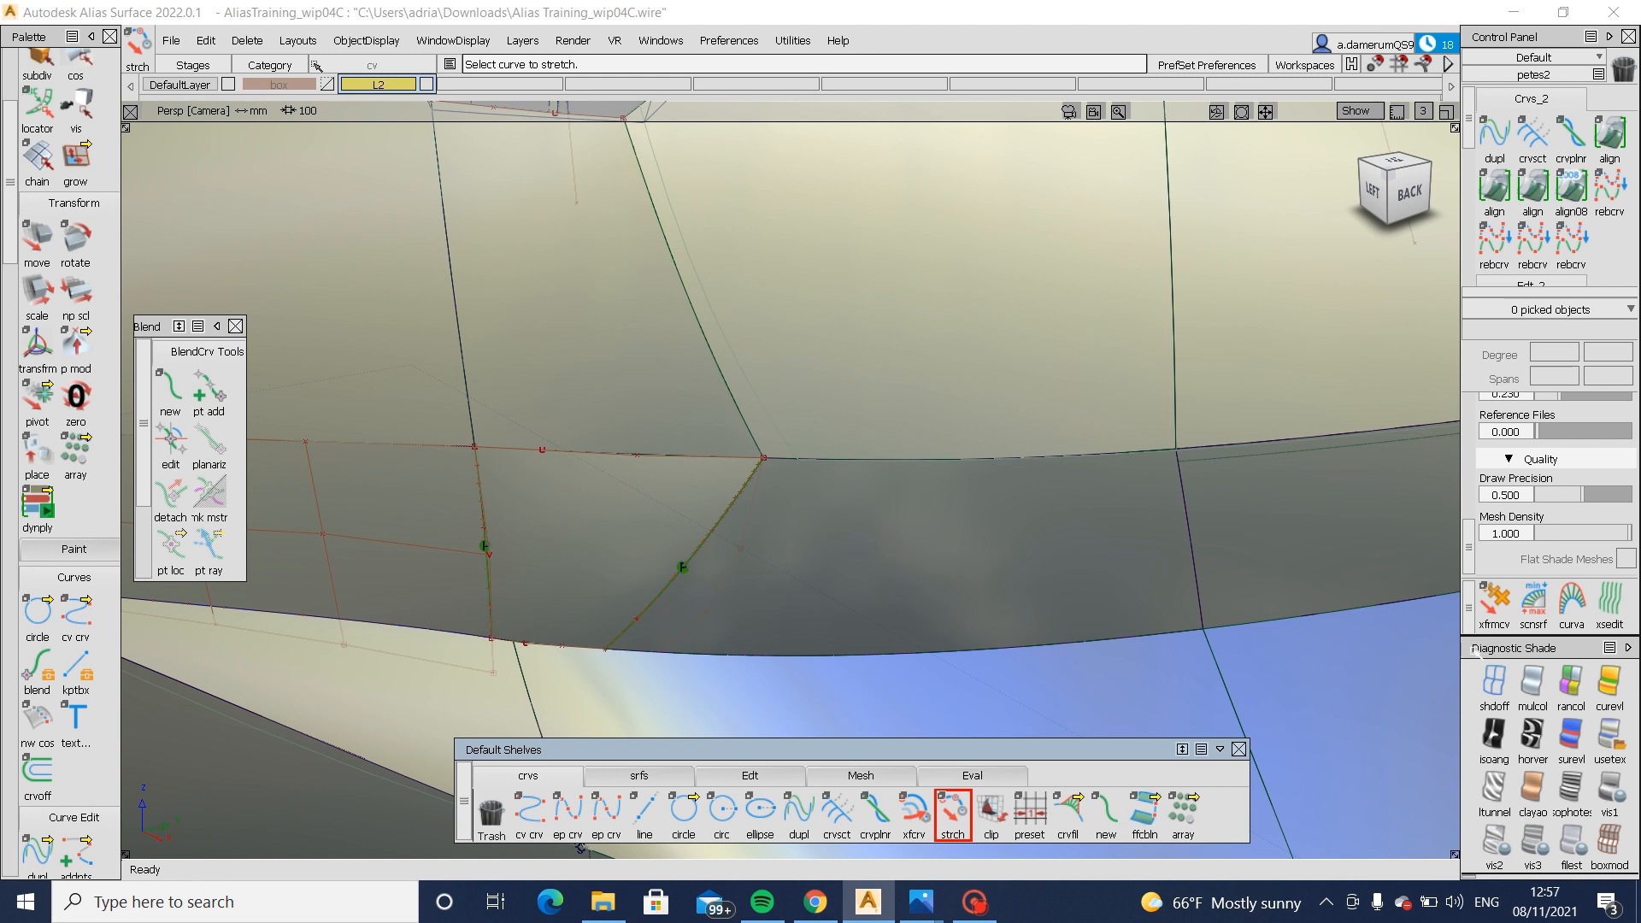
pyautogui.click(1494, 684)
pyautogui.click(719, 527)
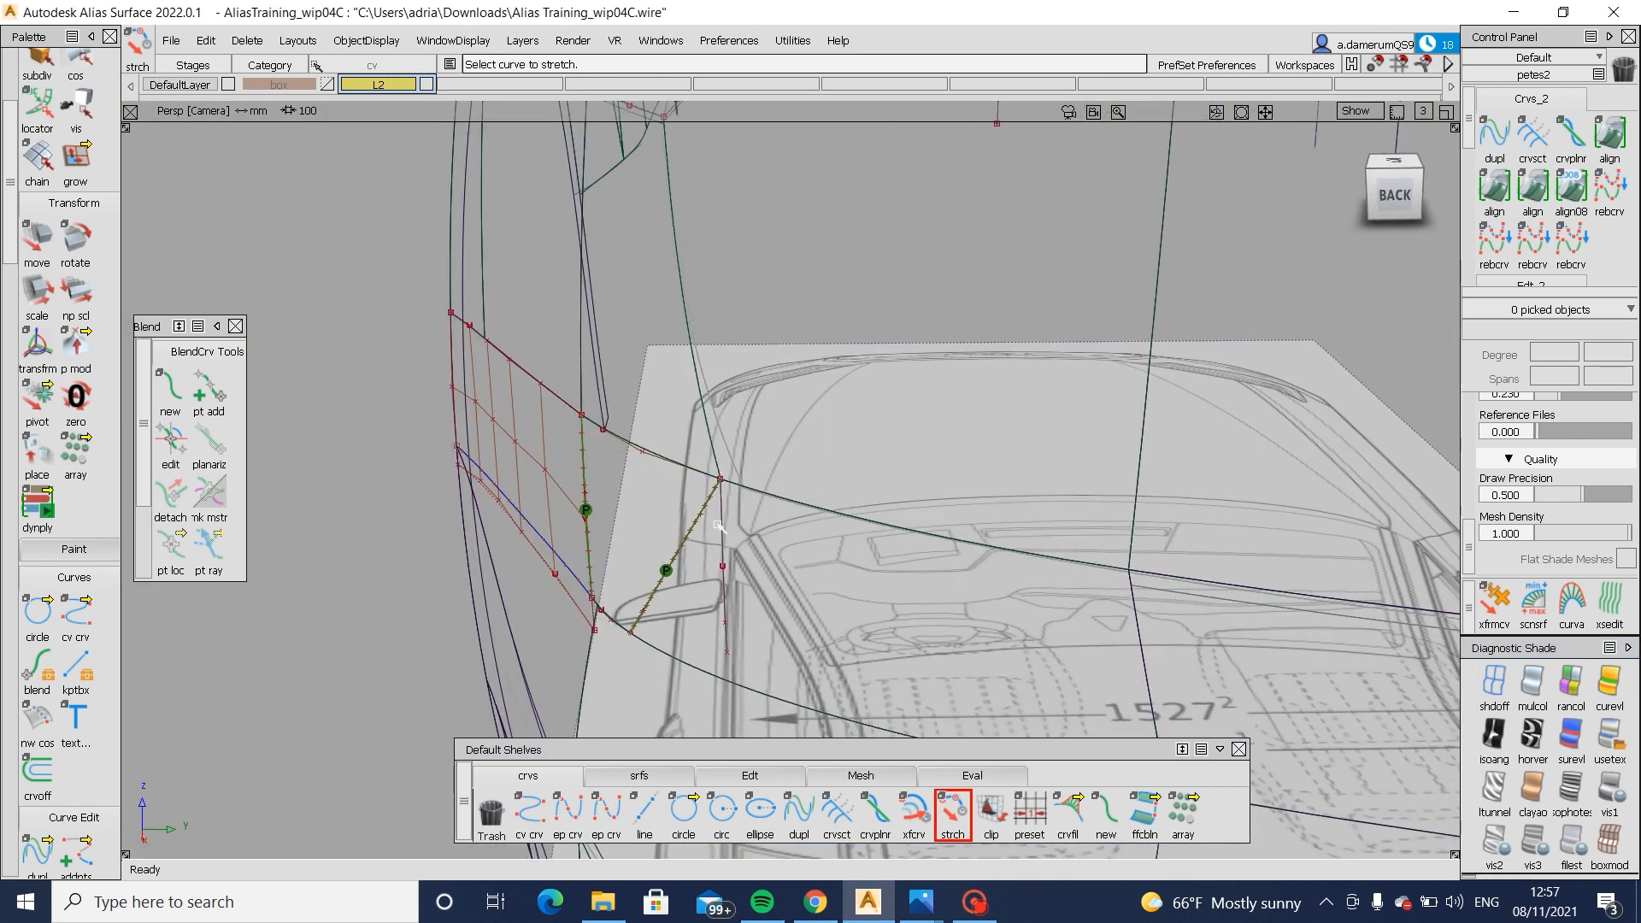
pyautogui.click(569, 810)
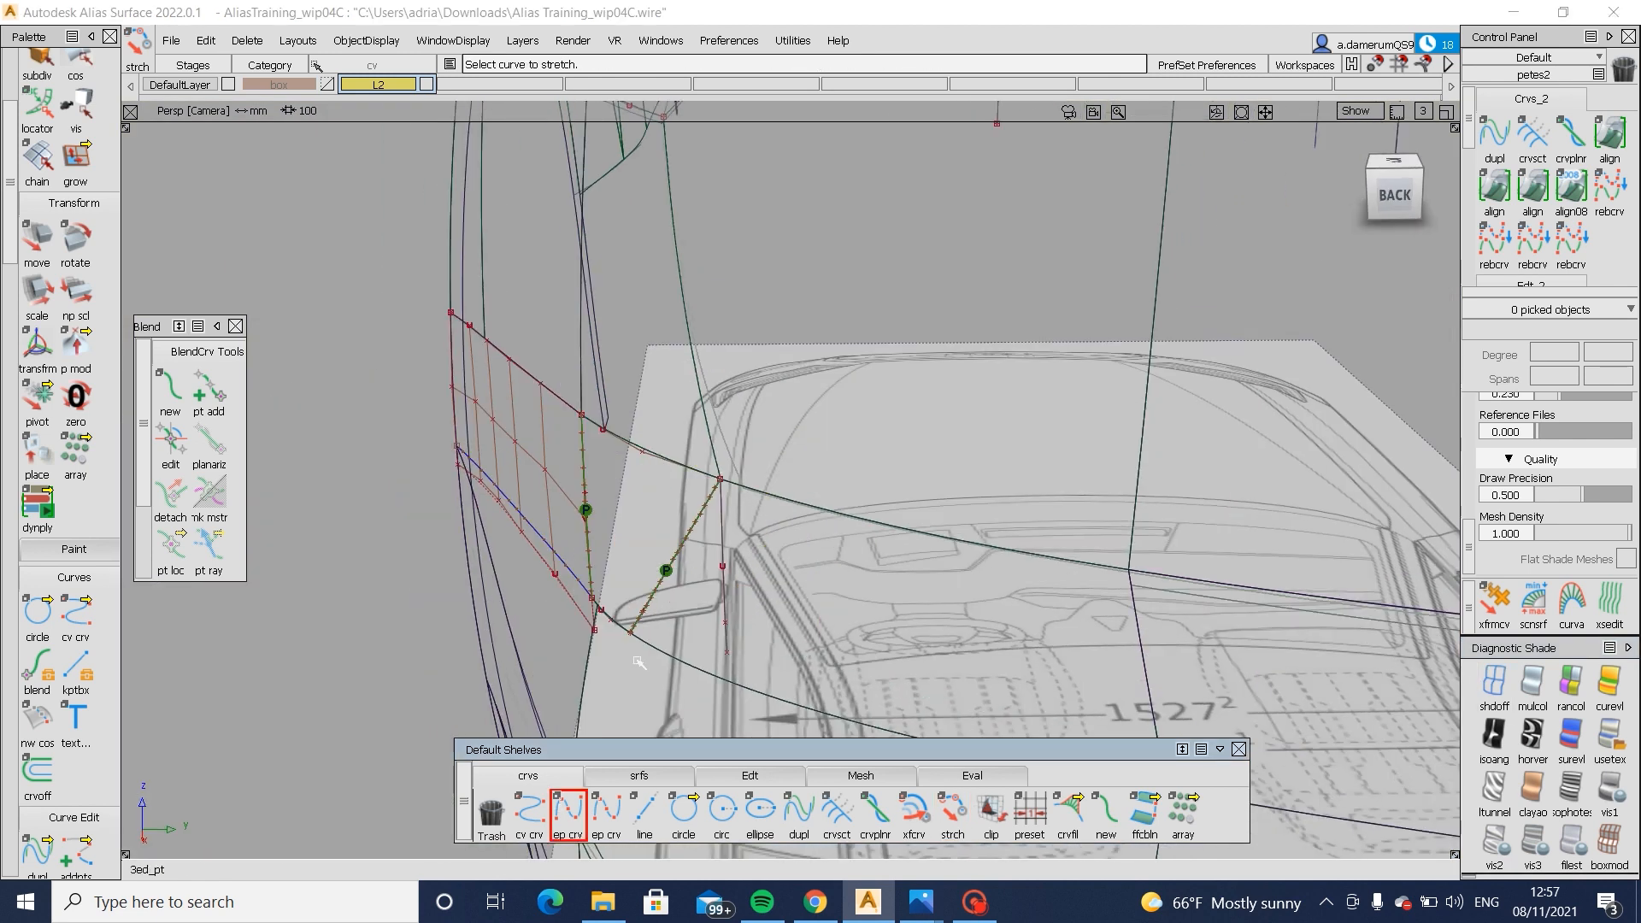
pyautogui.click(1365, 195)
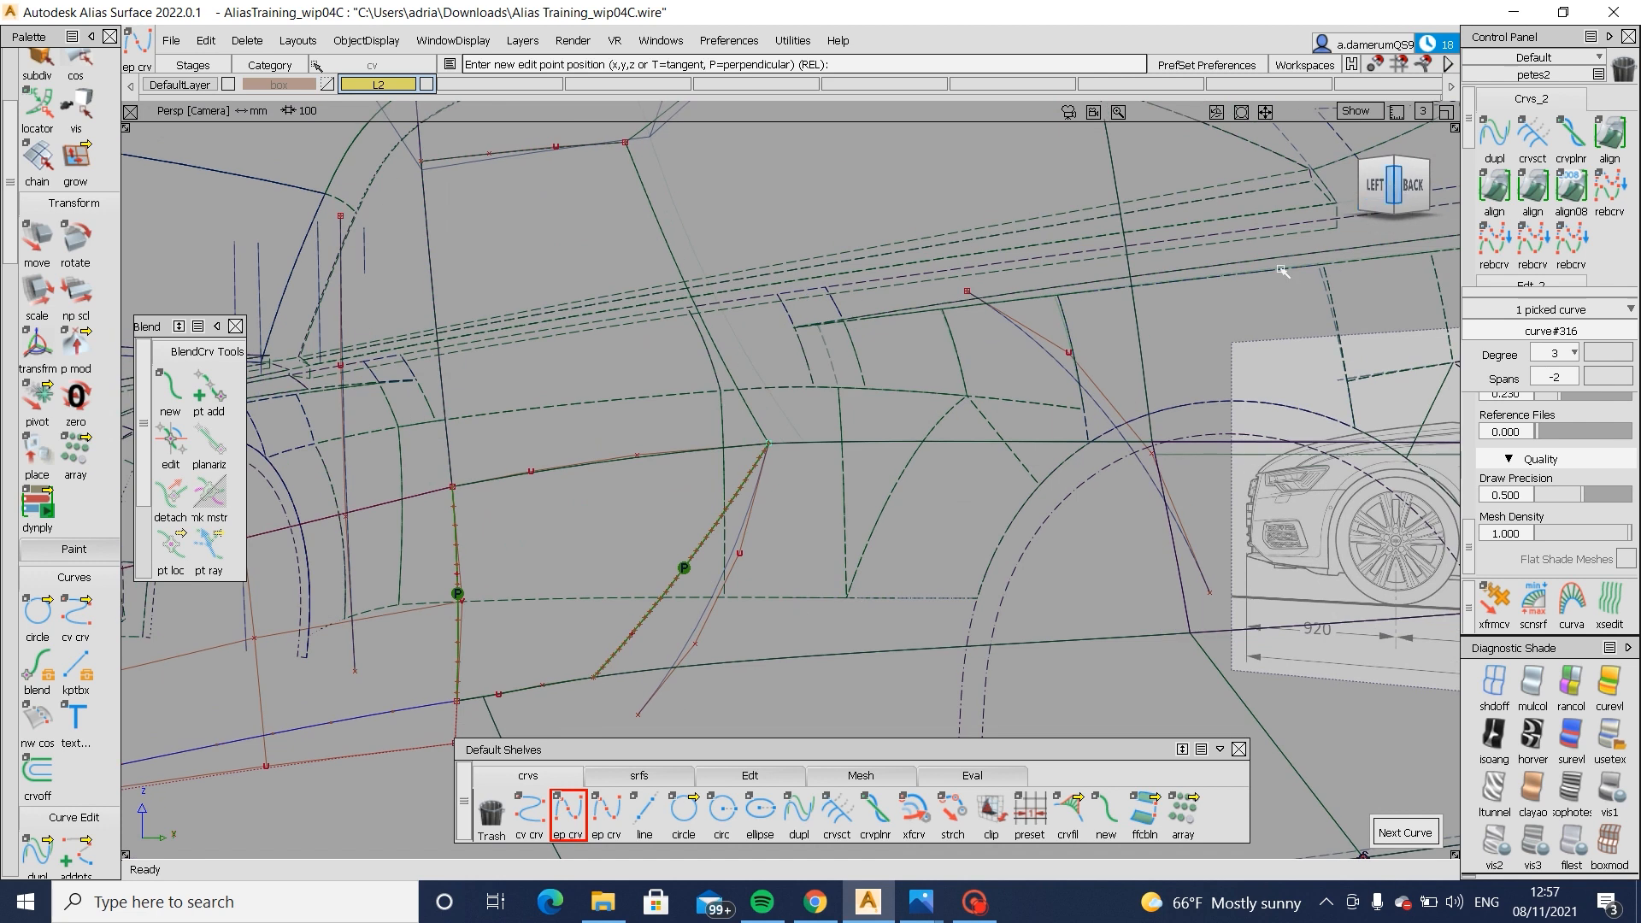
pyautogui.click(1407, 181)
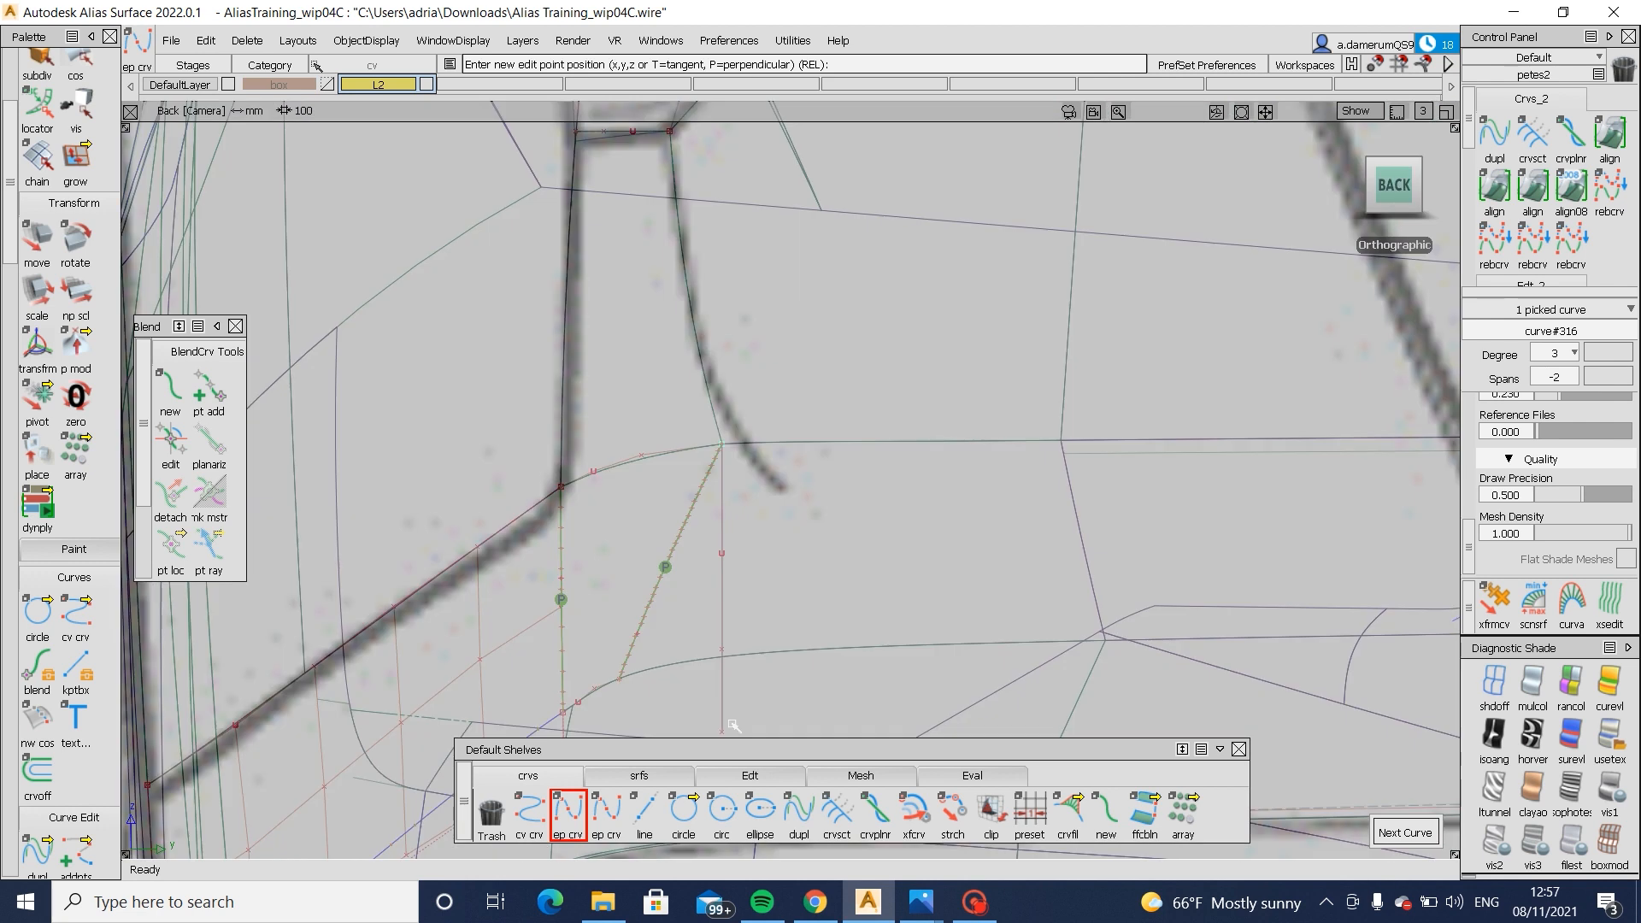
# - Project the vertical trim curve onto the lower rear band from the back view and retrim the band along it
pyautogui.keyDown('ctrl'); pyautogui.keyDown('shift'); pyautogui.moveTo(738, 746); pyautogui.dragTo(743, 539); pyautogui.keyUp('shift'); pyautogui.keyUp('ctrl')
pyautogui.click(752, 655)
pyautogui.click(665, 568)
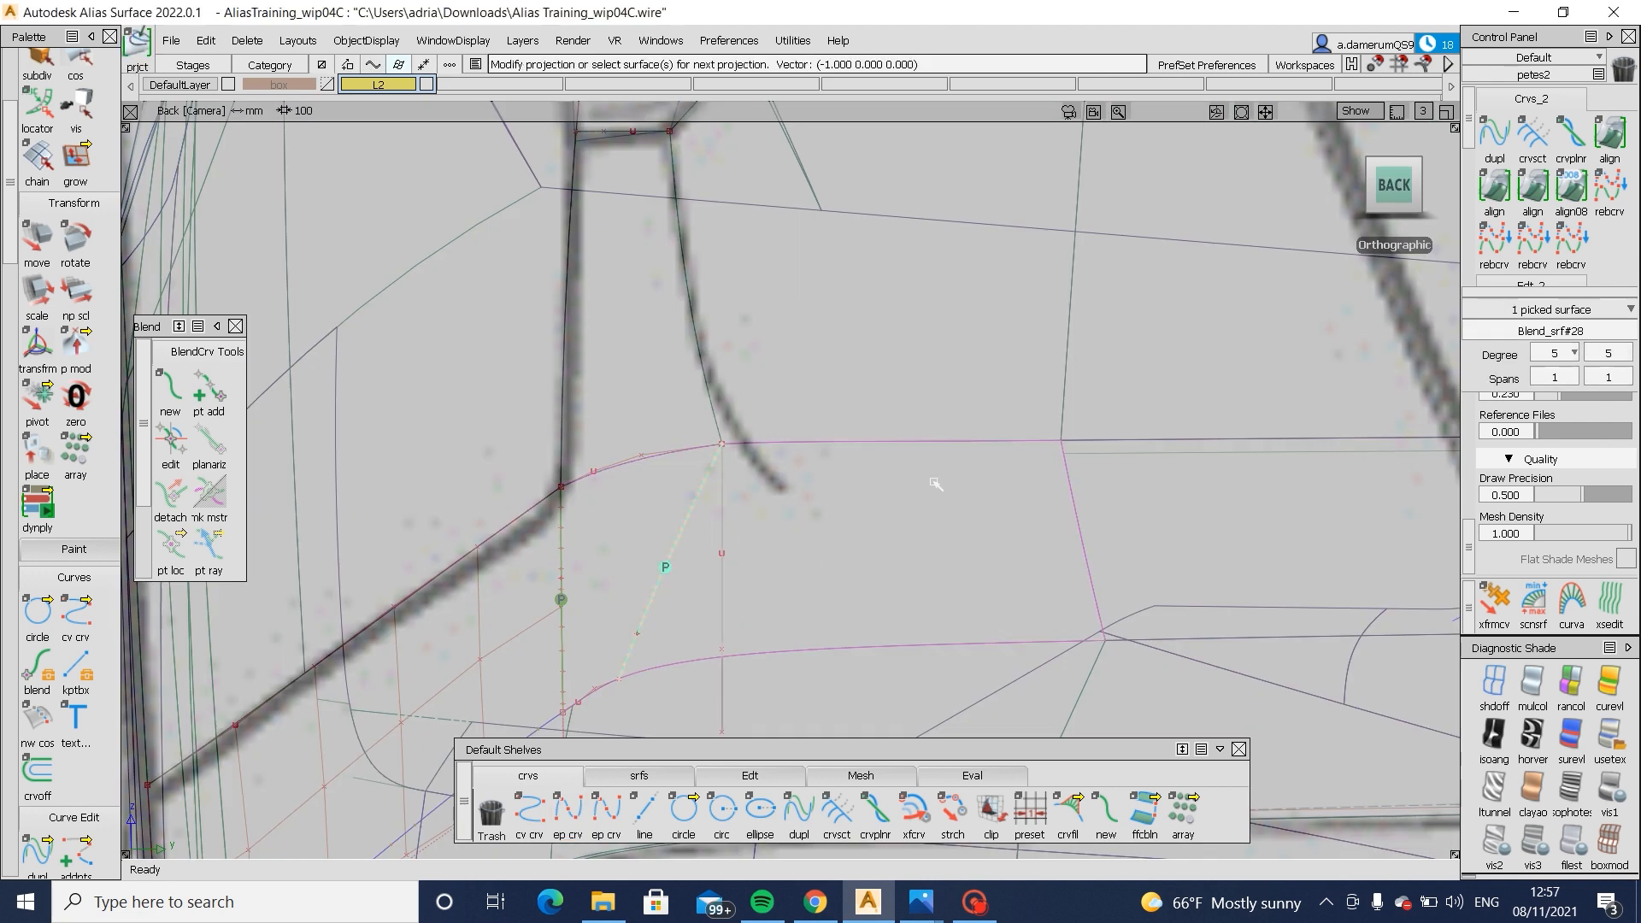
pyautogui.press('t')
pyautogui.click(813, 576)
pyautogui.press('space')
# - Apply the User Defined Texture shading and delete the Square surface that fills the lower gap
pyautogui.keyDown('alt'); pyautogui.keyDown('shift'); pyautogui.moveTo(427, 574); pyautogui.dragTo(743, 574); pyautogui.keyUp('shift'); pyautogui.keyUp('alt')
pyautogui.click(1610, 740)
pyautogui.keyDown('ctrl'); pyautogui.keyDown('shift'); pyautogui.moveTo(737, 516); pyautogui.dragTo(655, 516); pyautogui.keyUp('shift'); pyautogui.keyUp('ctrl')
pyautogui.click(655, 516)
pyautogui.press('Delete')
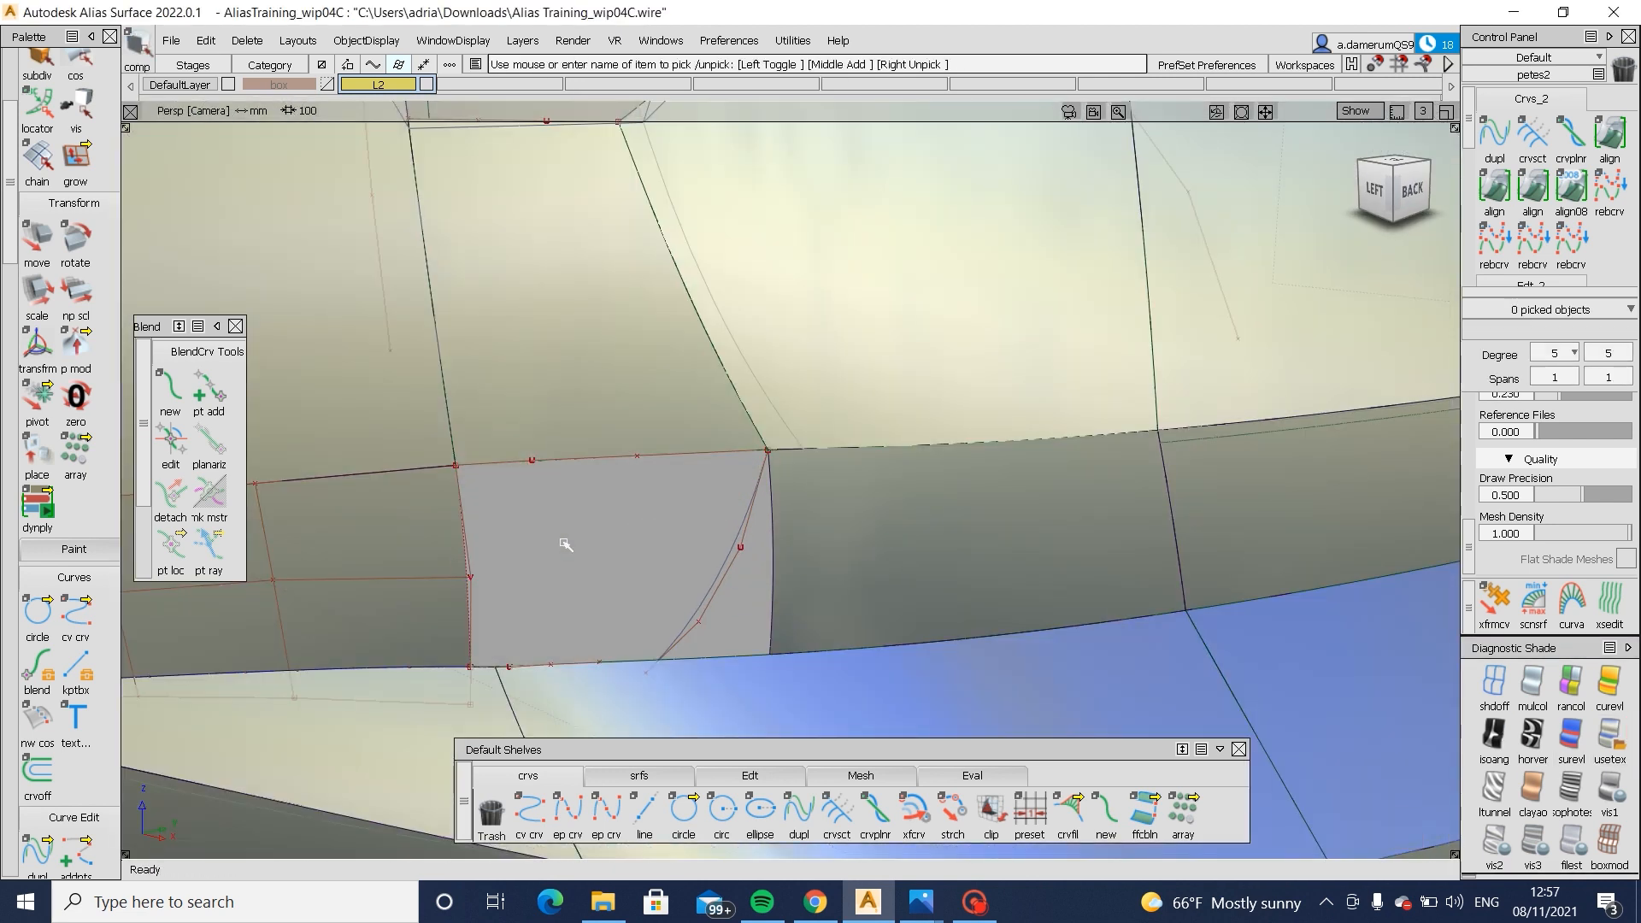
# - Delete the short curve along the lower edge of the gap
pyautogui.moveTo(564, 546)
pyautogui.keyDown('alt'); pyautogui.keyDown('shift'); pyautogui.mouseDown()
pyautogui.moveTo(1017, 520)
pyautogui.moveTo(1081, 421)
pyautogui.moveTo(1287, 410)
pyautogui.moveTo(100, 436)
pyautogui.mouseUp(); pyautogui.keyUp('shift'); pyautogui.keyUp('alt')
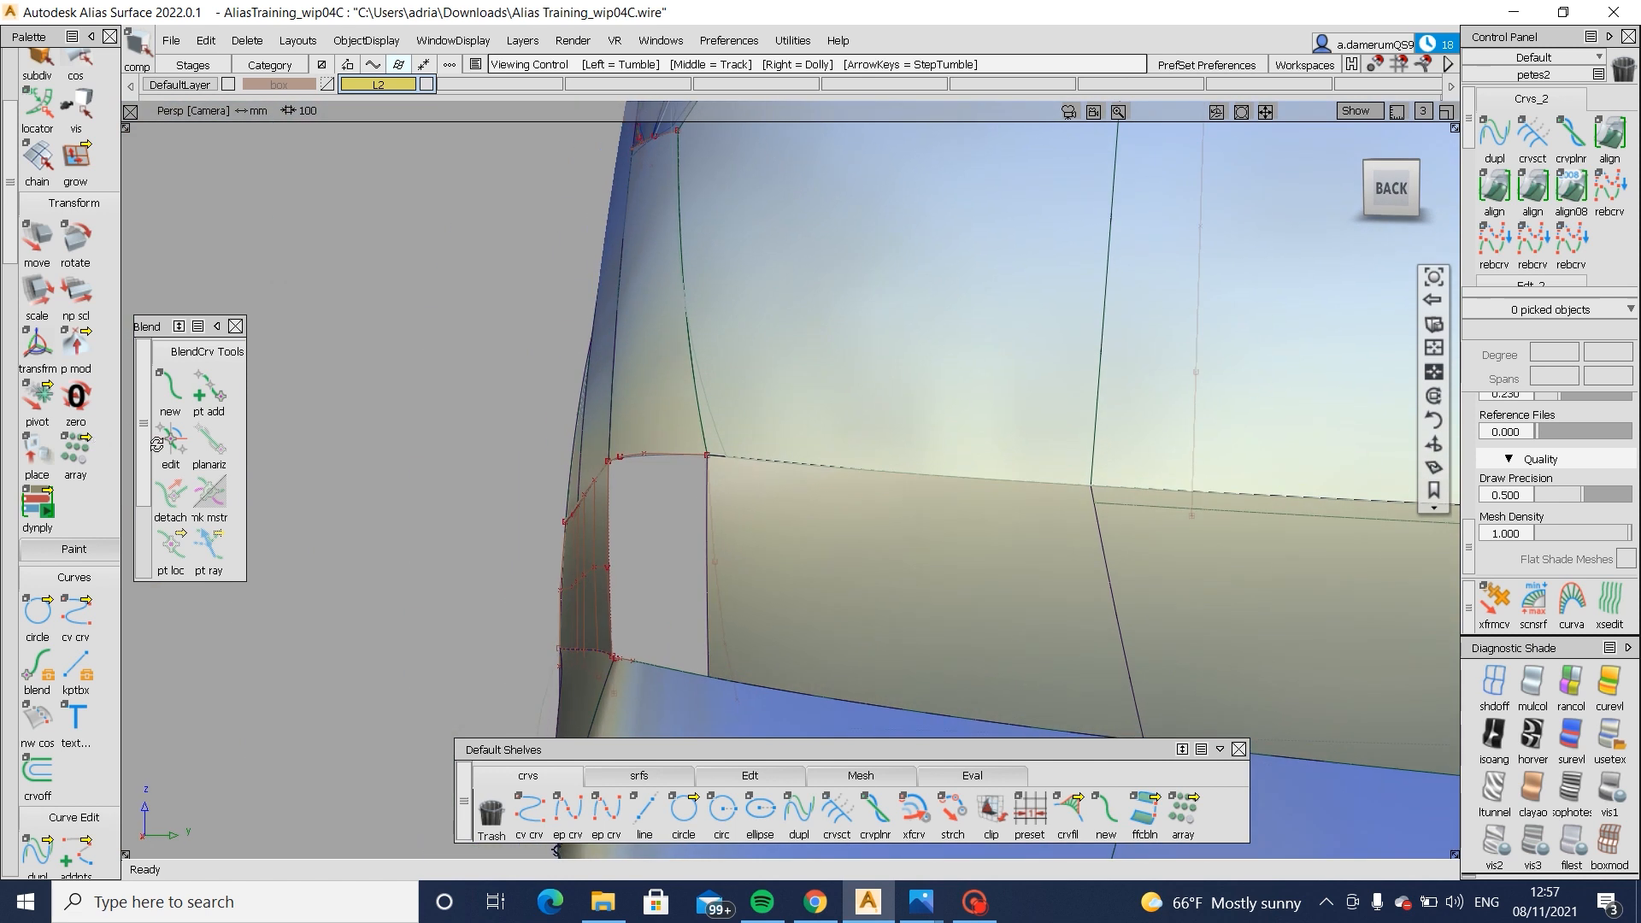
pyautogui.click(1410, 193)
pyautogui.click(1395, 189)
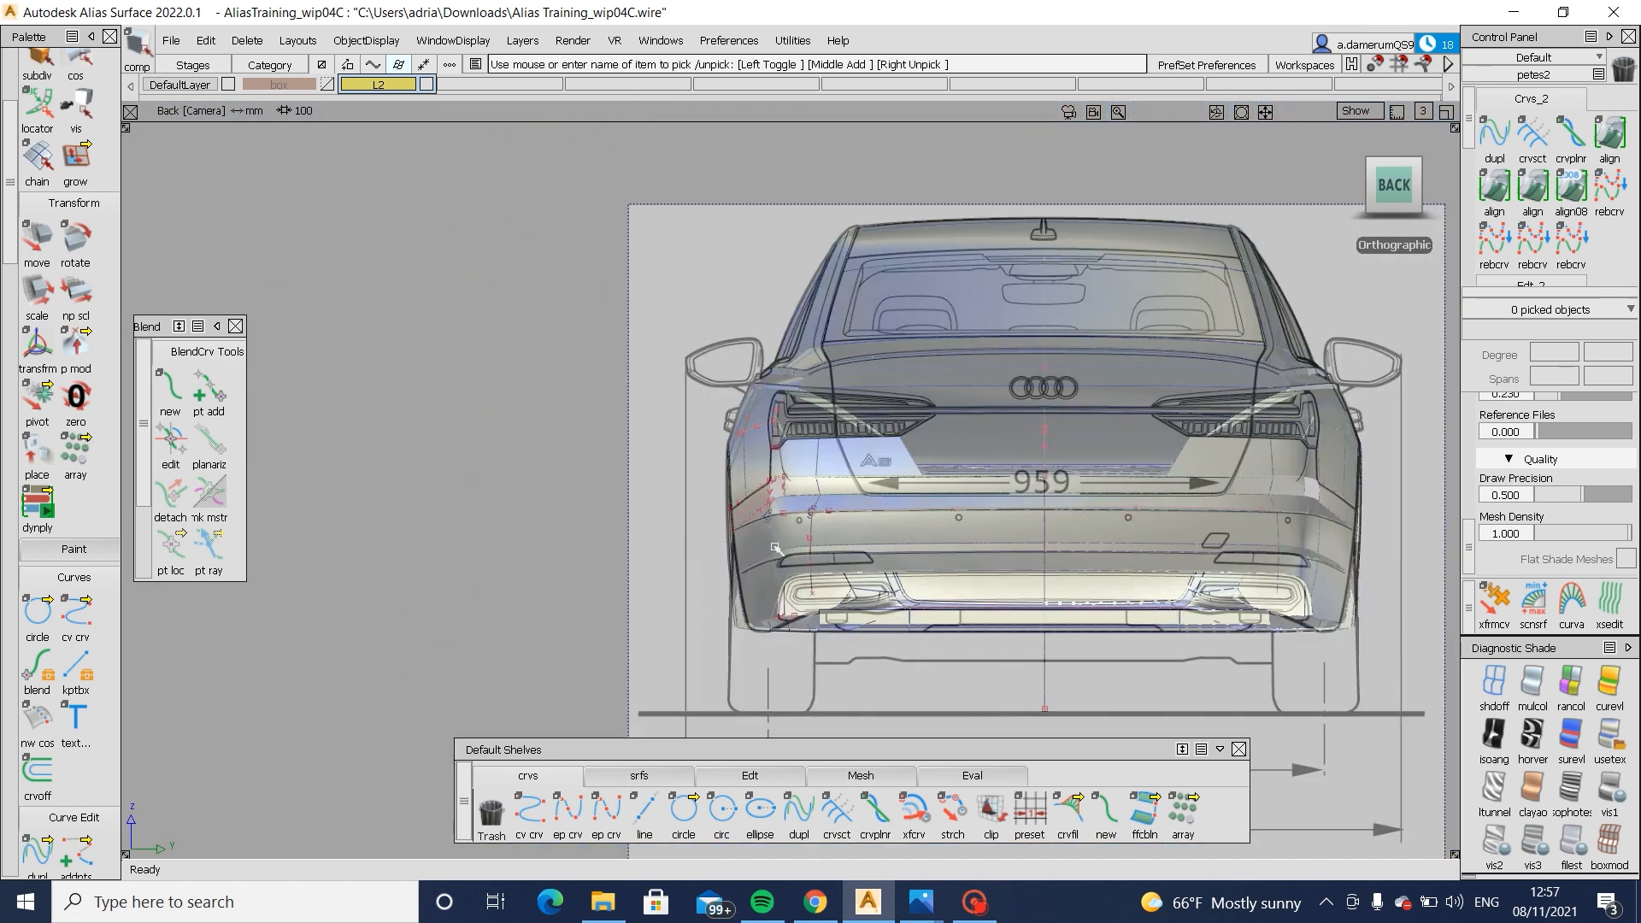
pyautogui.keyDown('alt'); pyautogui.keyDown('shift'); pyautogui.moveTo(797, 493); pyautogui.dragTo(940, 517, button='right'); pyautogui.keyUp('shift'); pyautogui.keyUp('alt')
pyautogui.moveTo(931, 522)
pyautogui.keyDown('alt'); pyautogui.keyDown('shift'); pyautogui.mouseDown()
pyautogui.moveTo(989, 528)
pyautogui.moveTo(632, 545)
pyautogui.moveTo(641, 571)
pyautogui.mouseUp(); pyautogui.keyUp('shift'); pyautogui.keyUp('alt')
pyautogui.click(641, 564)
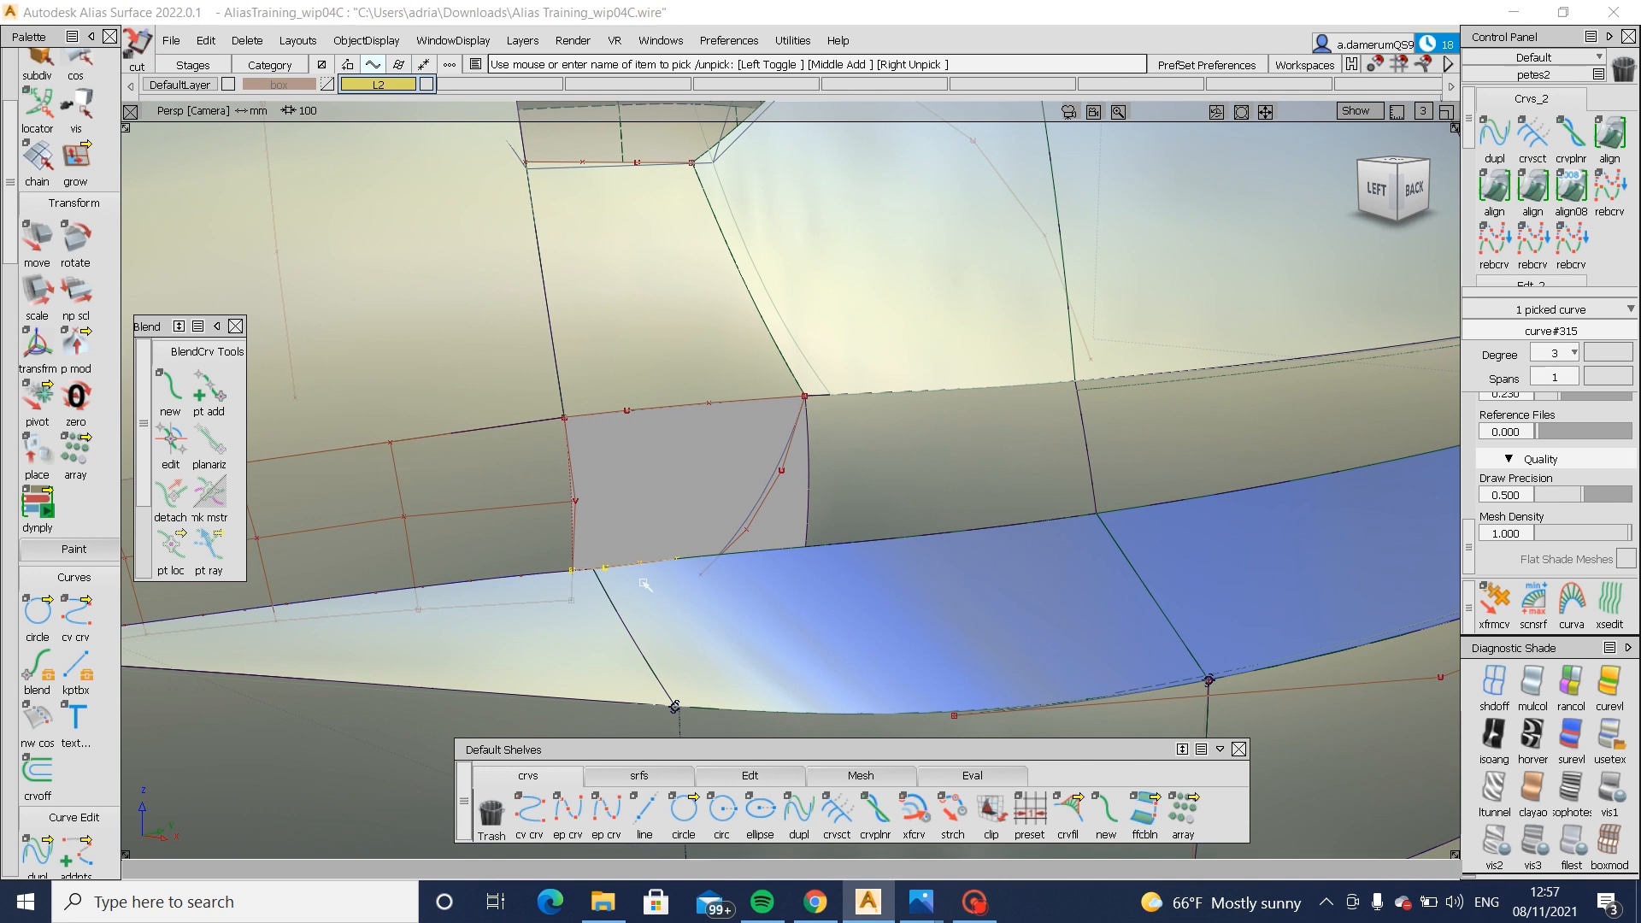
pyautogui.press('Delete')
# - Draw an edit point curve from the side panel's lower rear corner to the lower end of the band's new trimmed edge
pyautogui.click(568, 816)
pyautogui.click(573, 571)
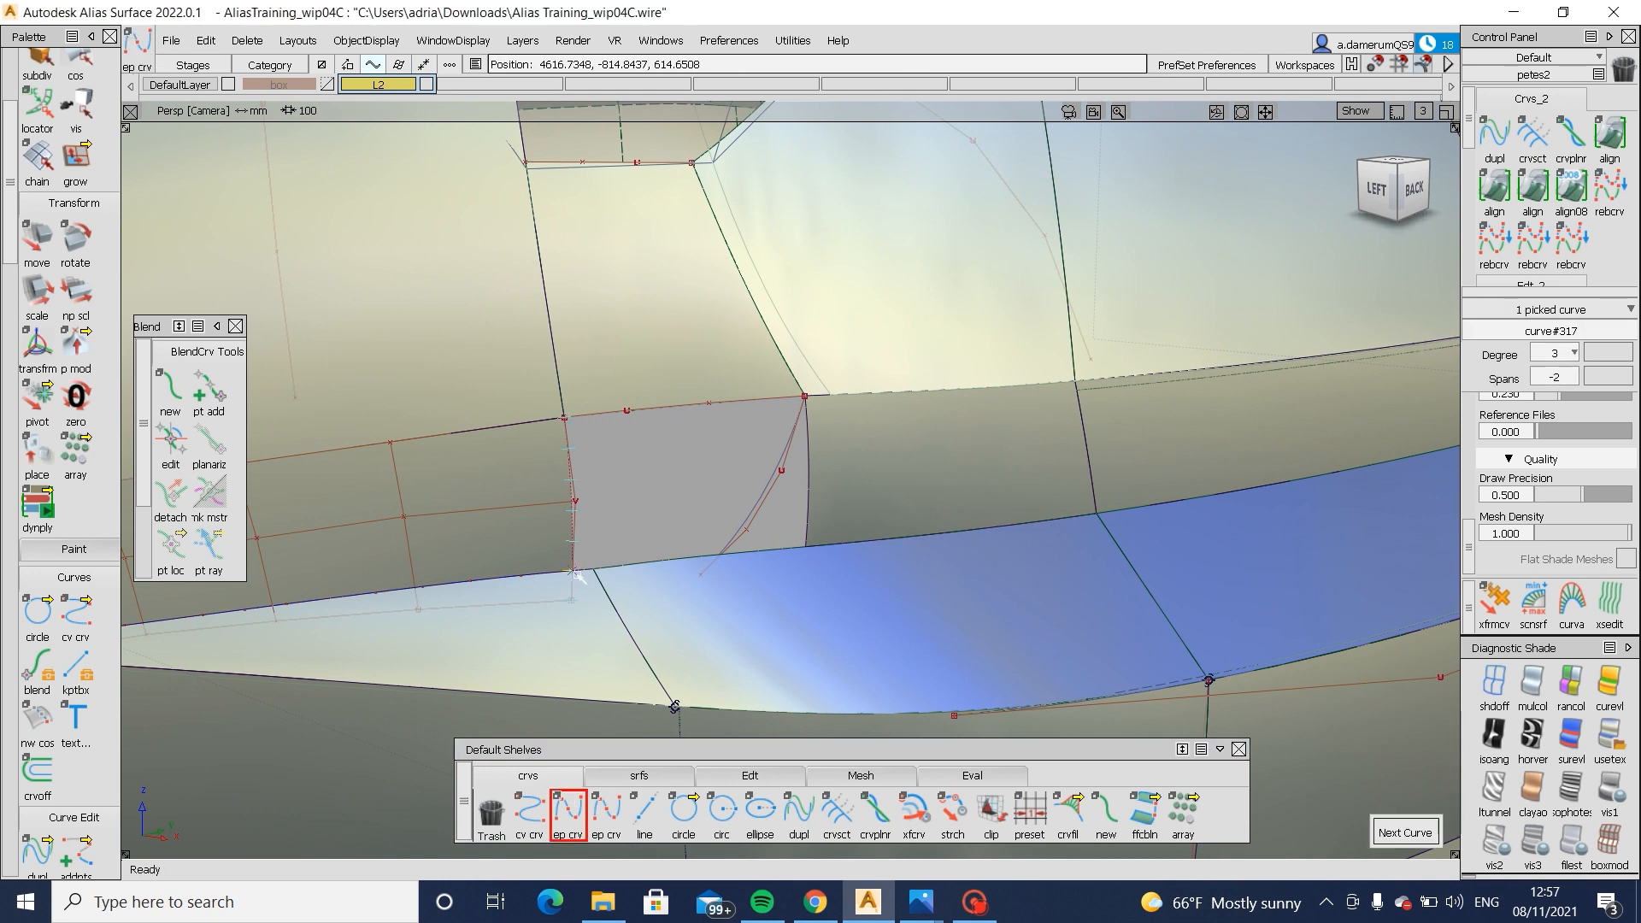
pyautogui.keyDown('ctrl'); pyautogui.keyDown('alt'); pyautogui.moveTo(816, 553); pyautogui.dragTo(806, 547); pyautogui.keyUp('alt'); pyautogui.keyUp('ctrl')
# - Align both ends of the new lower gap curve to the neighbouring surface edges with G1 continuity
pyautogui.keyDown('ctrl'); pyautogui.keyDown('shift'); pyautogui.moveTo(838, 605); pyautogui.dragTo(850, 479); pyautogui.keyUp('shift'); pyautogui.keyUp('ctrl')
pyautogui.keyDown('ctrl'); pyautogui.keyDown('shift'); pyautogui.moveTo(846, 496); pyautogui.dragTo(823, 590, button='right'); pyautogui.keyUp('shift'); pyautogui.keyUp('ctrl')
pyautogui.click(786, 554)
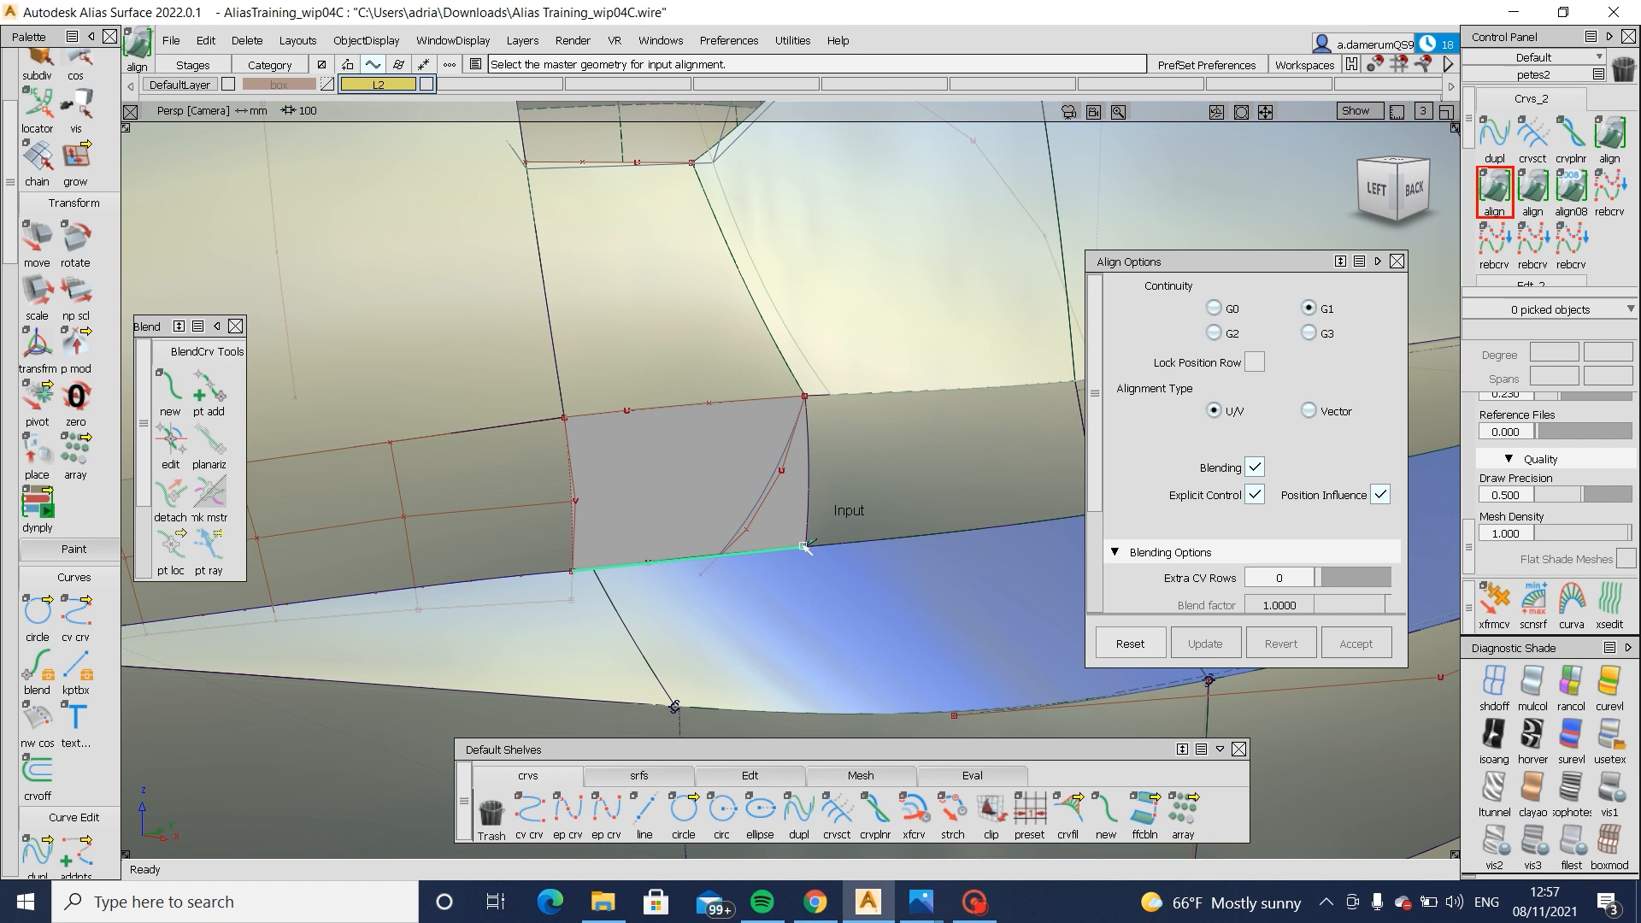
pyautogui.click(831, 540)
pyautogui.click(961, 580)
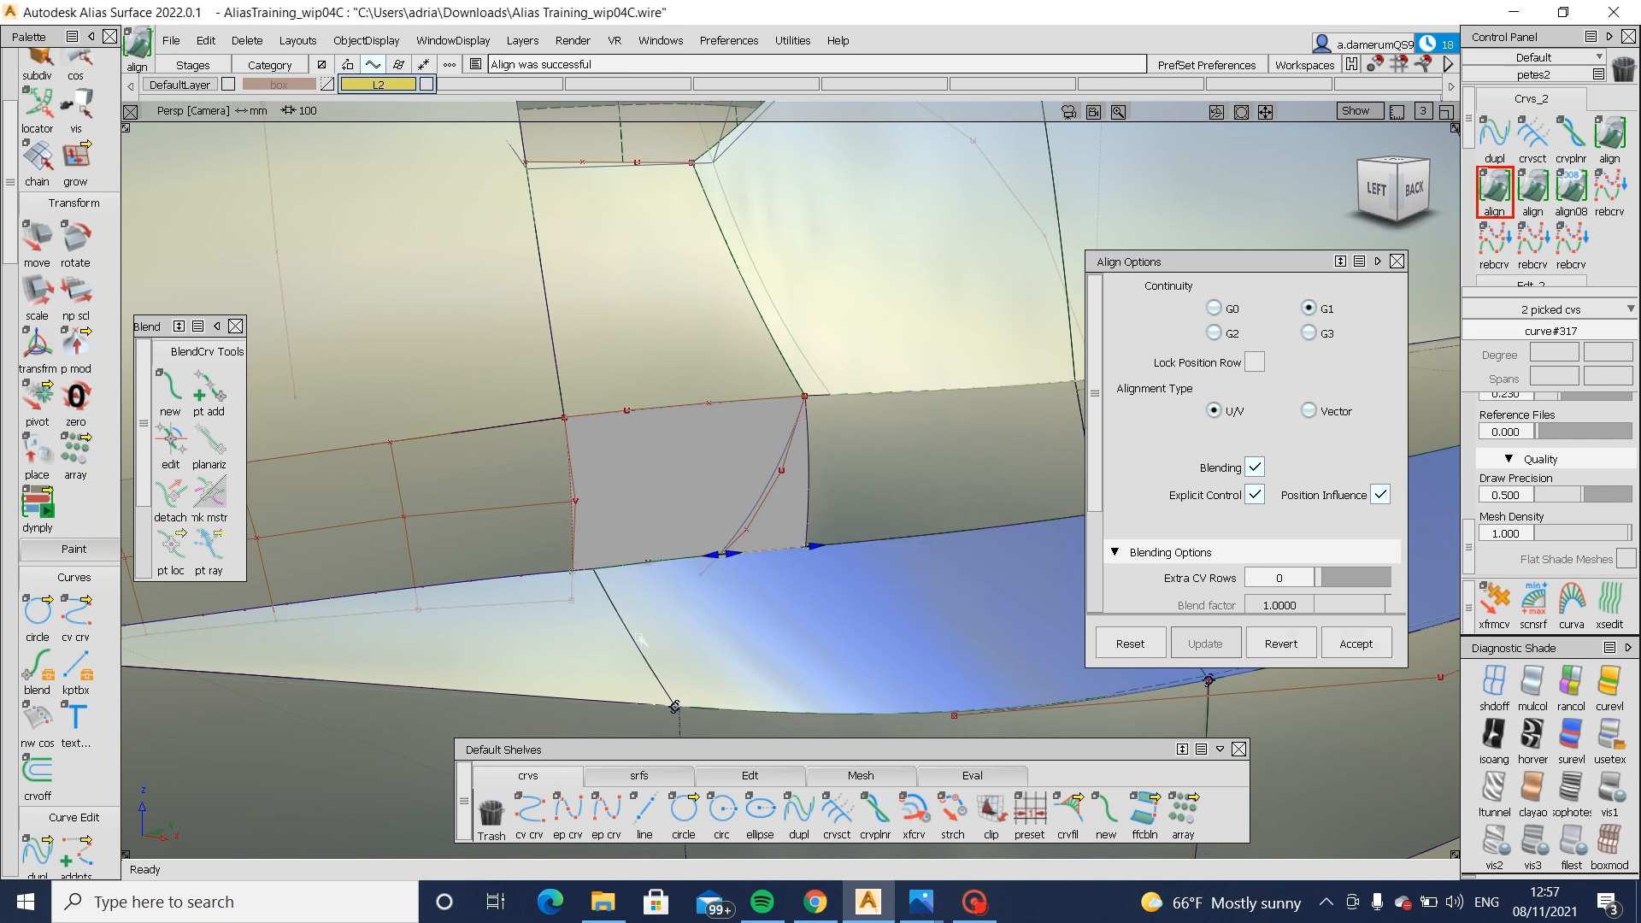
pyautogui.press('space')
pyautogui.click(591, 575)
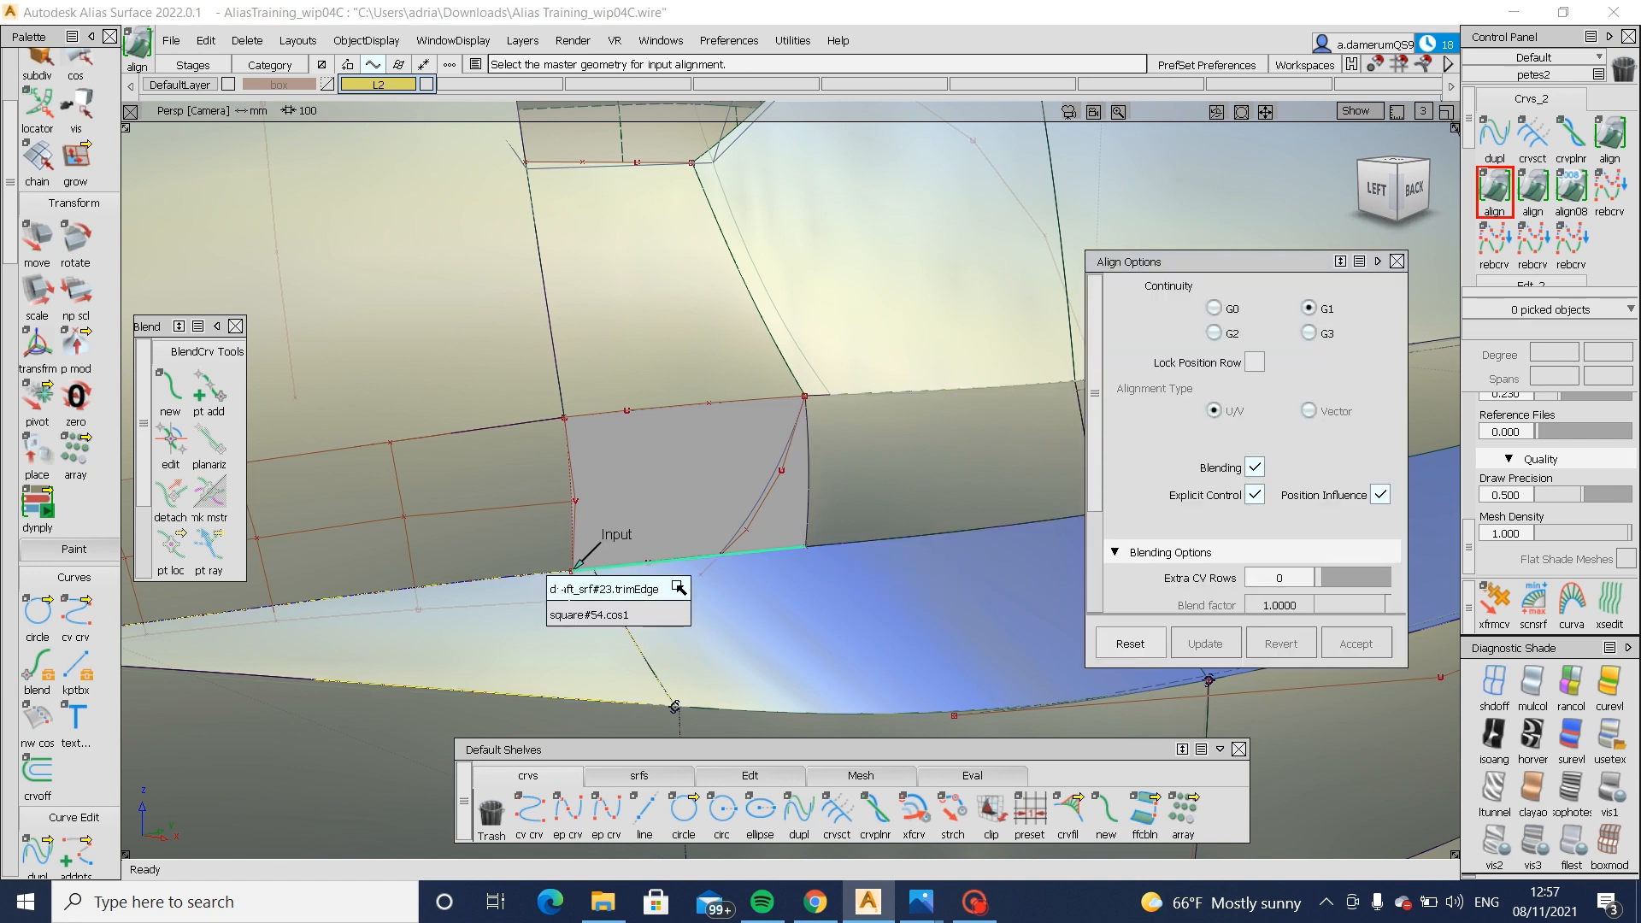
pyautogui.click(590, 602)
# - Adjust the tangent handles of the lower gap curve, setting the start tangent scalar to about 3.29
pyautogui.moveTo(663, 611)
pyautogui.keyDown('alt'); pyautogui.keyDown('shift'); pyautogui.mouseDown()
pyautogui.moveTo(674, 781)
pyautogui.moveTo(674, 624)
pyautogui.mouseUp(); pyautogui.keyUp('shift'); pyautogui.keyUp('alt')
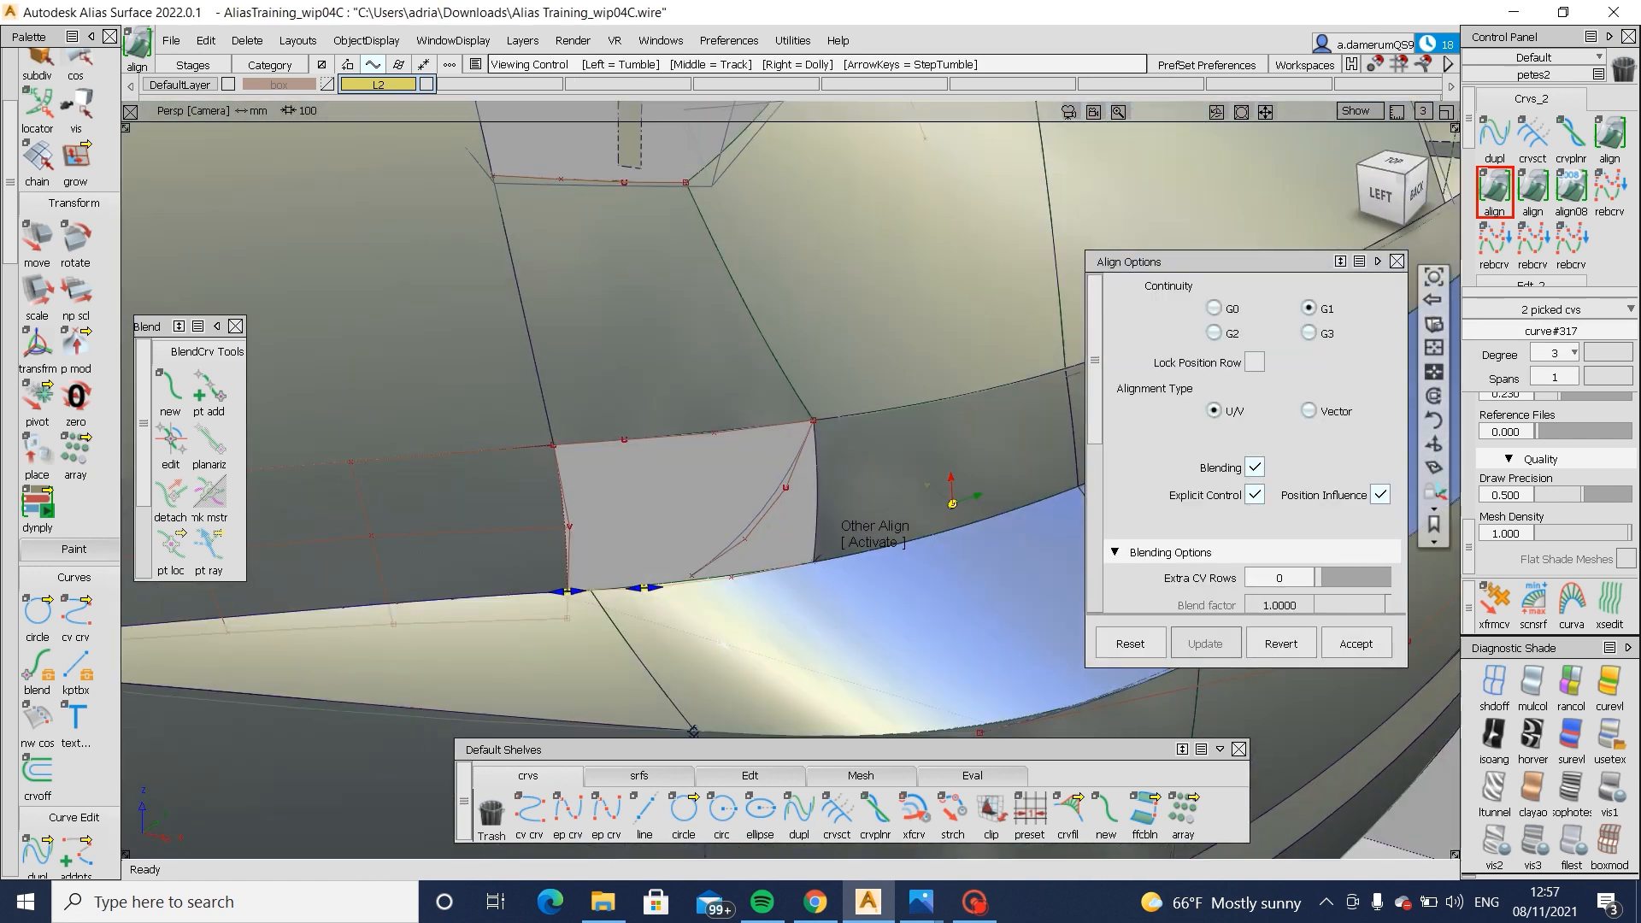
pyautogui.keyDown('alt'); pyautogui.keyDown('shift'); pyautogui.click(681, 590); pyautogui.keyUp('shift'); pyautogui.keyUp('alt')
pyautogui.keyDown('alt'); pyautogui.keyDown('shift'); pyautogui.moveTo(681, 589); pyautogui.dragTo(727, 602, button='right'); pyautogui.keyUp('shift'); pyautogui.keyUp('alt')
pyautogui.keyDown('alt'); pyautogui.keyDown('shift'); pyautogui.moveTo(726, 602); pyautogui.dragTo(694, 635); pyautogui.keyUp('shift'); pyautogui.keyUp('alt')
pyautogui.keyDown('alt'); pyautogui.keyDown('shift'); pyautogui.moveTo(694, 634); pyautogui.dragTo(688, 599, button='right'); pyautogui.keyUp('shift'); pyautogui.keyUp('alt')
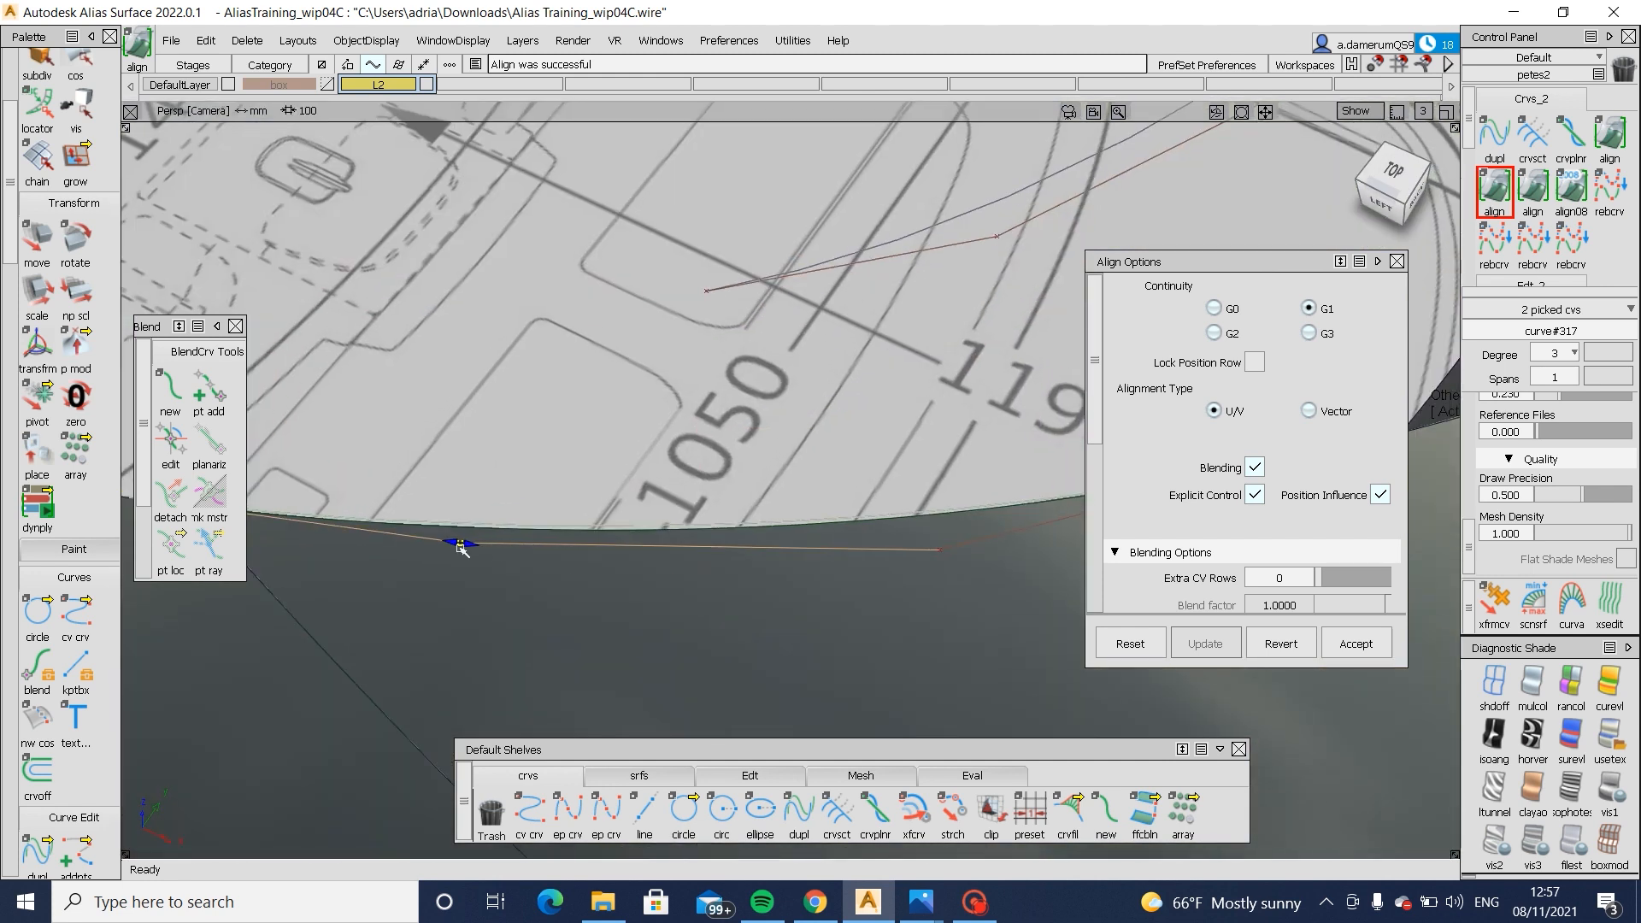
pyautogui.click(949, 523)
pyautogui.click(950, 552)
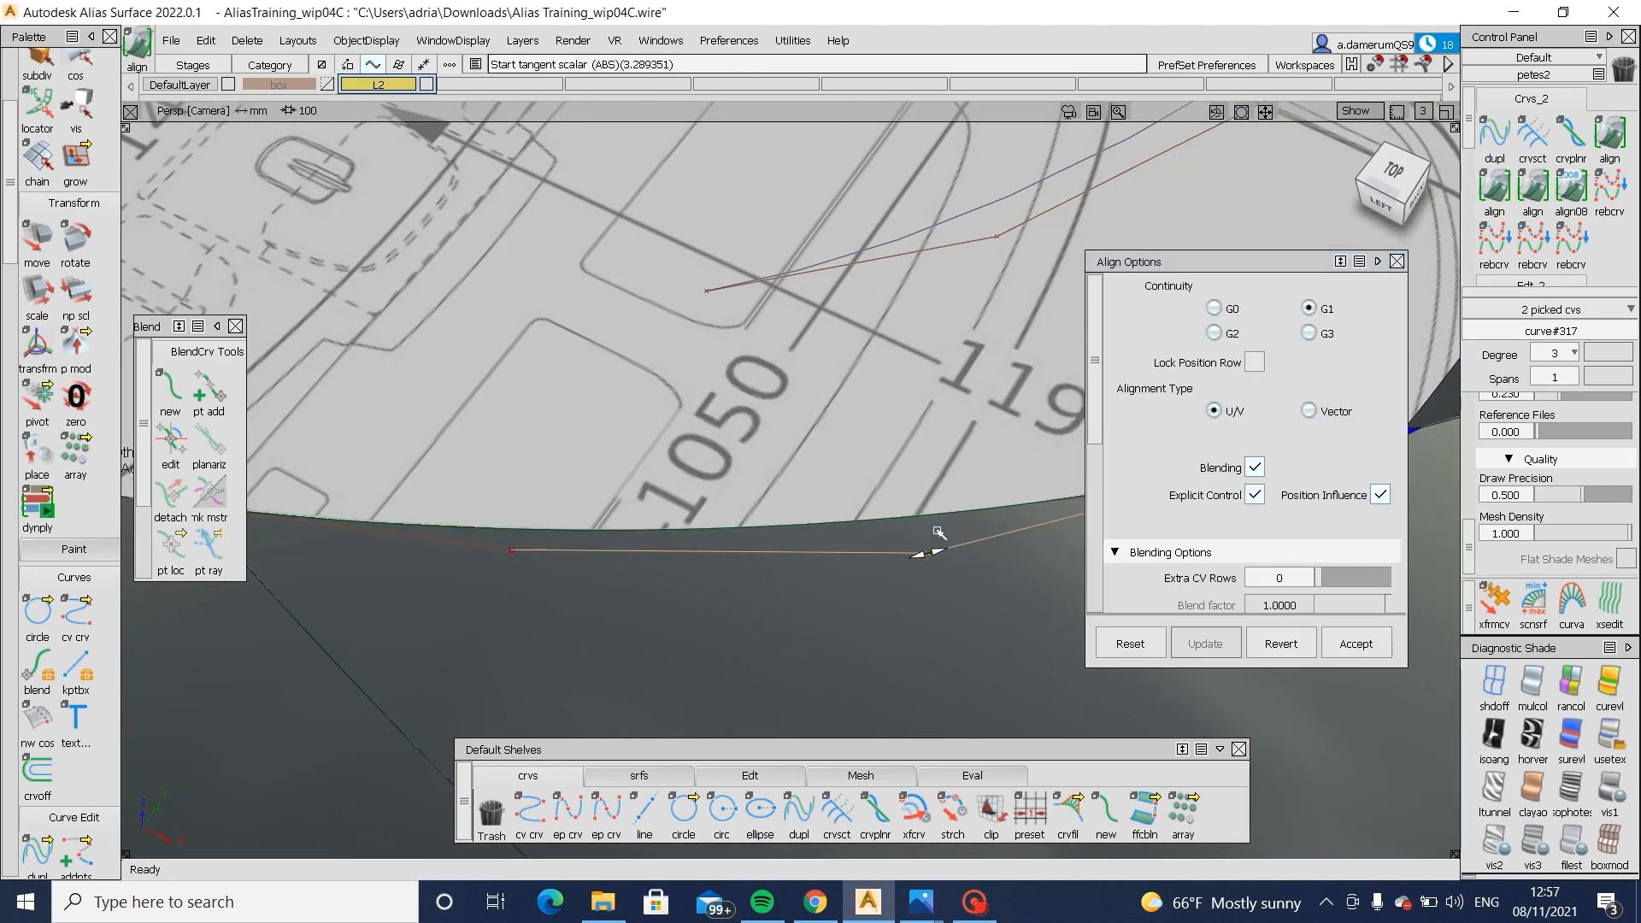
# - Build a Square surface from the lower gap curve, trimmed band edge, middle gap curve and side panel edge, keeping the band edge Free and the others G0
pyautogui.keyDown('alt'); pyautogui.keyDown('shift'); pyautogui.moveTo(937, 537); pyautogui.dragTo(858, 464, button='right'); pyautogui.keyUp('shift'); pyautogui.keyUp('alt')
pyautogui.keyDown('alt'); pyautogui.keyDown('shift'); pyautogui.moveTo(857, 464); pyautogui.dragTo(840, 540); pyautogui.keyUp('shift'); pyautogui.keyUp('alt')
pyautogui.keyDown('ctrl'); pyautogui.keyDown('shift'); pyautogui.moveTo(840, 540); pyautogui.dragTo(839, 666); pyautogui.keyUp('shift'); pyautogui.keyUp('ctrl')
pyautogui.click(631, 777)
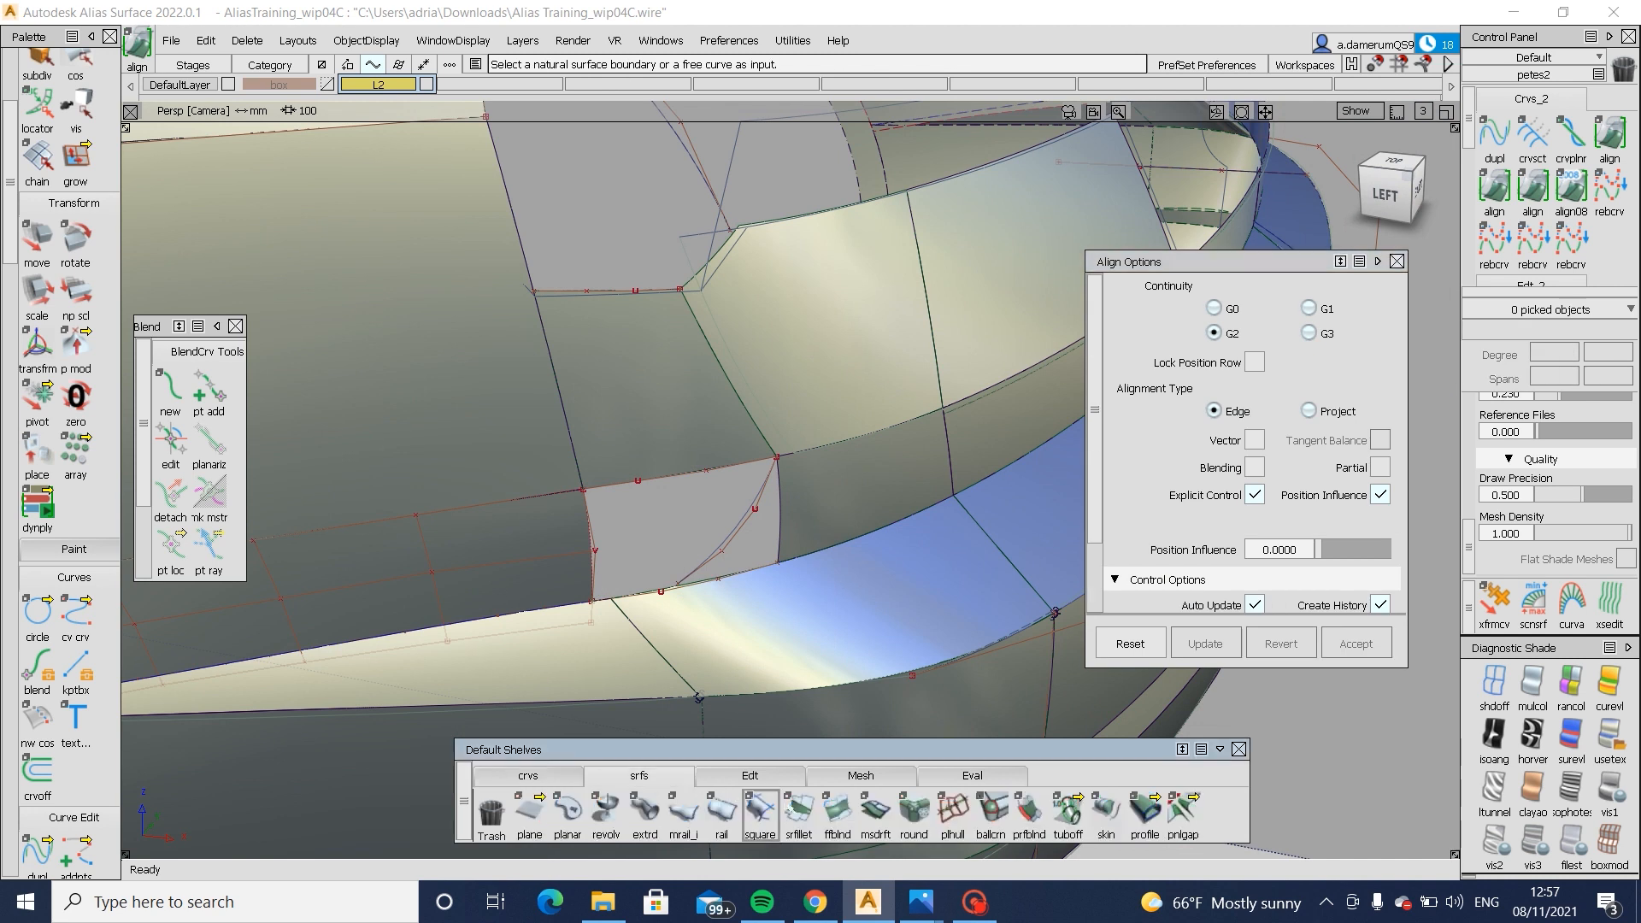
pyautogui.click(757, 812)
pyautogui.click(759, 566)
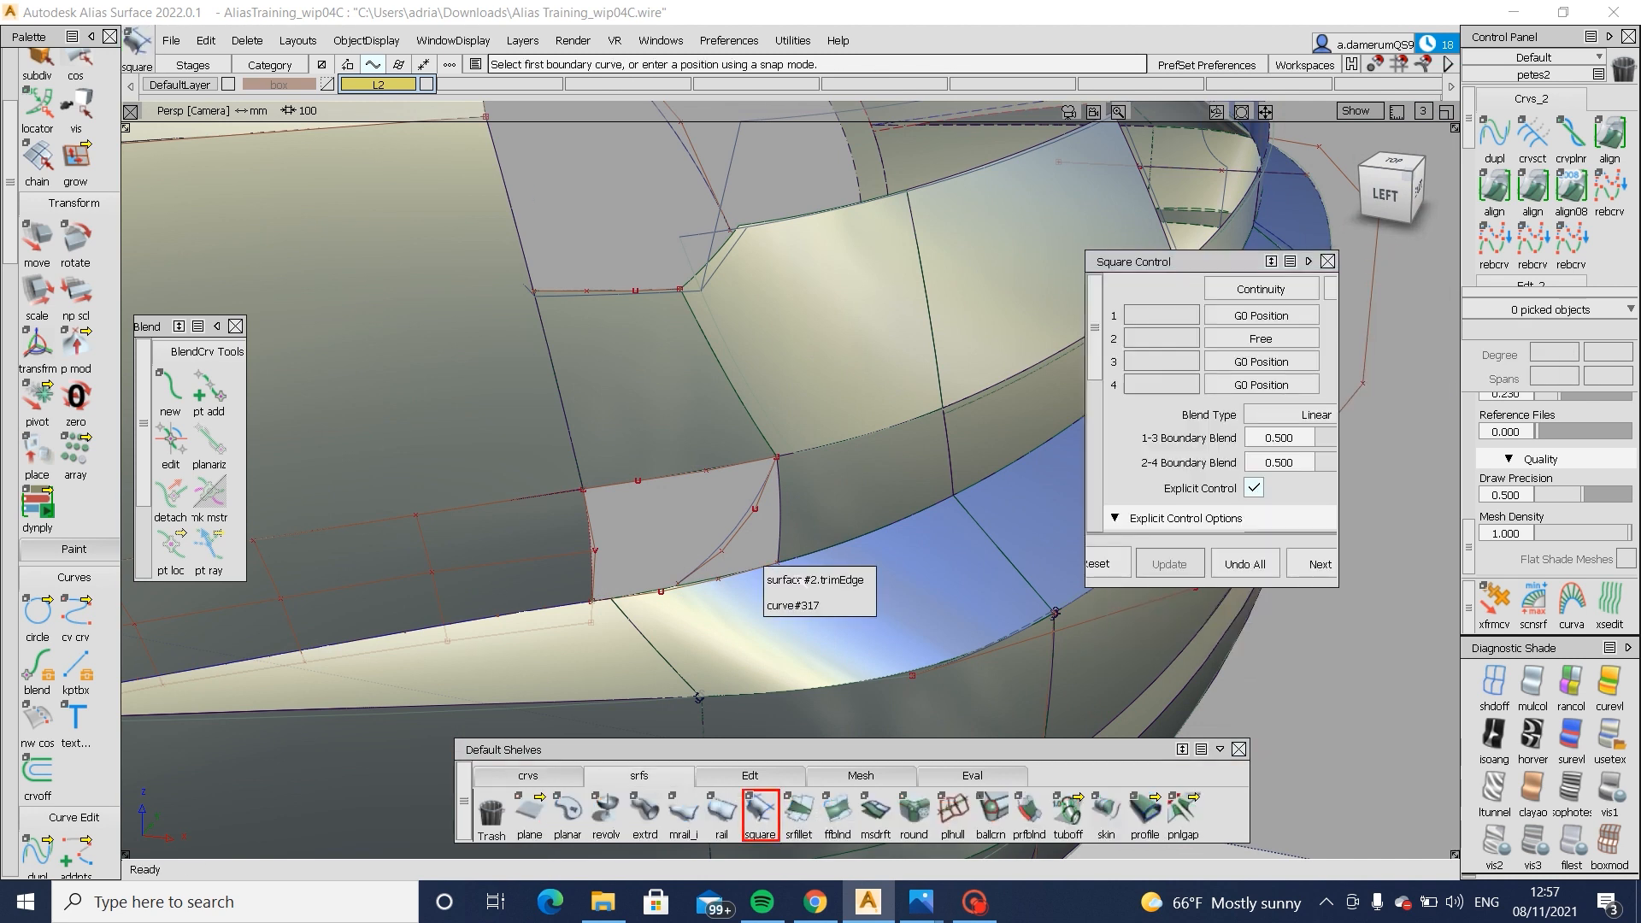
pyautogui.click(787, 603)
pyautogui.click(651, 496)
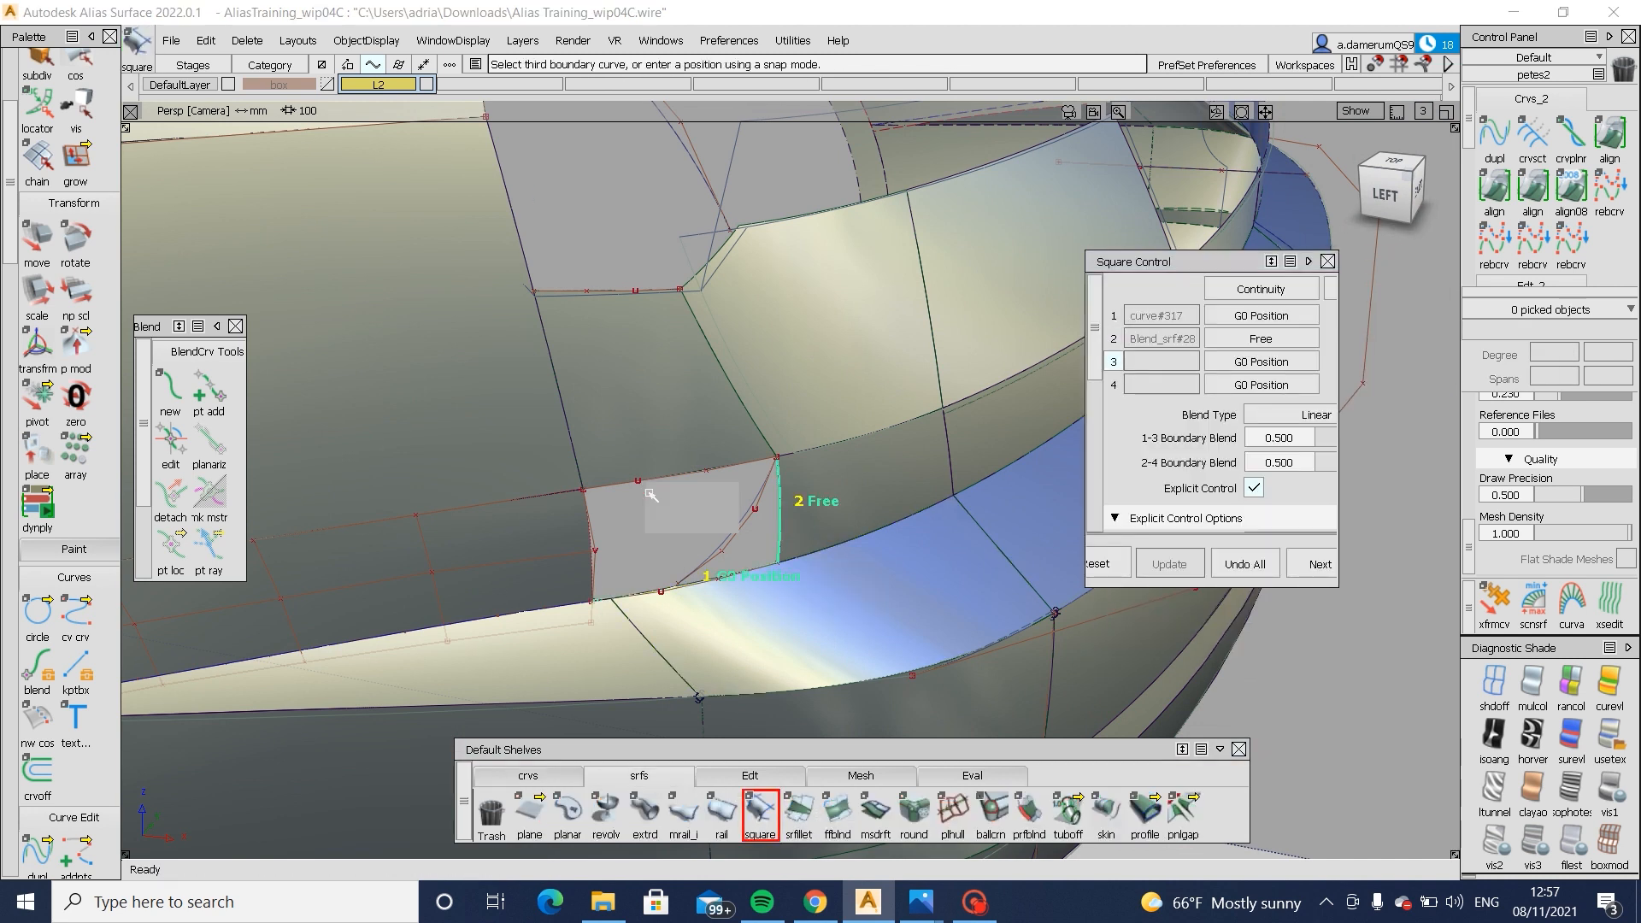
pyautogui.click(665, 499)
pyautogui.click(587, 517)
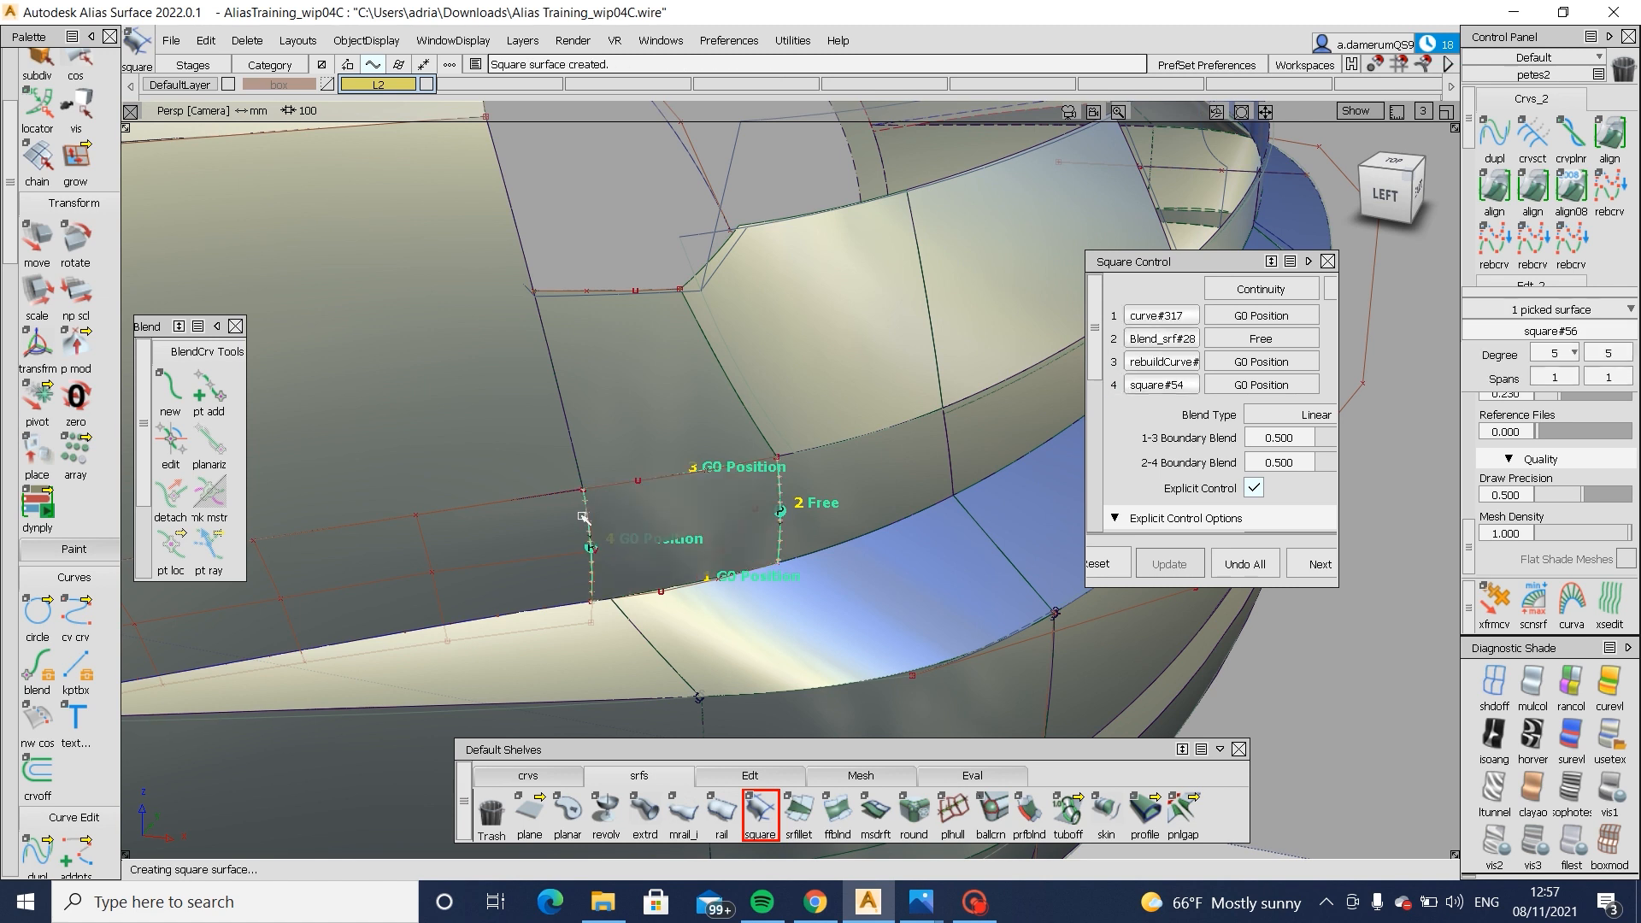
# - Move the rear inner CV of the middle gap curve to reshape the seam above the new lower fill surface
pyautogui.keyDown('alt'); pyautogui.keyDown('shift'); pyautogui.moveTo(627, 522); pyautogui.dragTo(683, 487); pyautogui.keyUp('shift'); pyautogui.keyUp('alt')
pyautogui.keyDown('ctrl'); pyautogui.keyDown('shift'); pyautogui.moveTo(683, 487); pyautogui.dragTo(684, 523); pyautogui.keyUp('shift'); pyautogui.keyUp('ctrl')
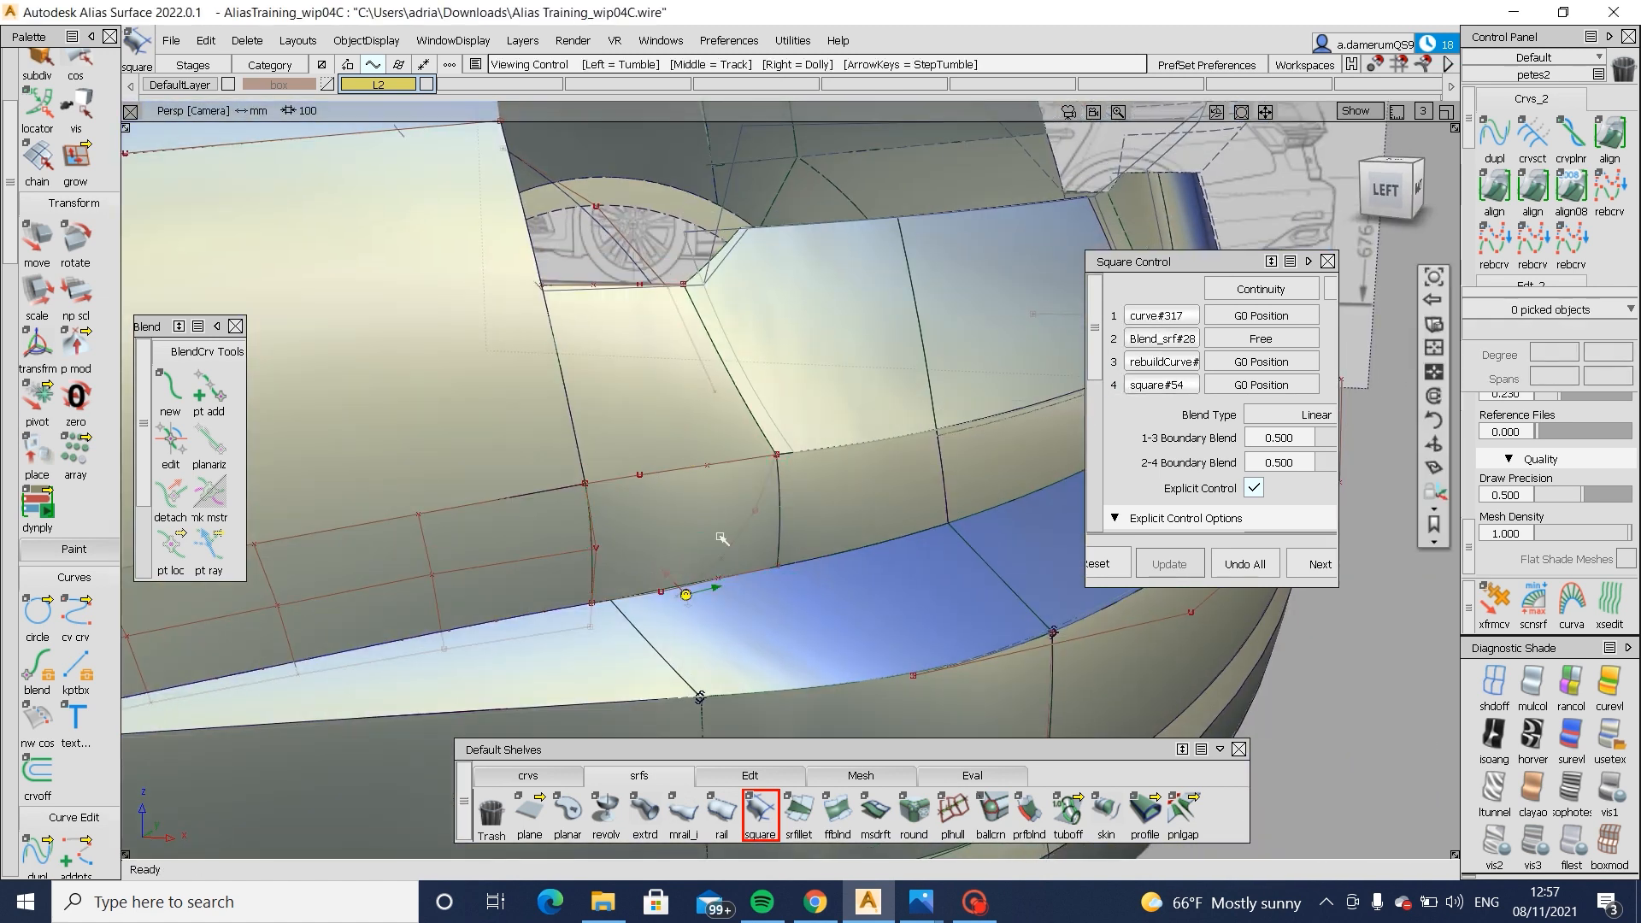
pyautogui.keyDown('alt'); pyautogui.keyDown('shift'); pyautogui.moveTo(721, 539); pyautogui.dragTo(612, 513, button='right'); pyautogui.keyUp('shift'); pyautogui.keyUp('alt')
pyautogui.keyDown('alt'); pyautogui.keyDown('shift'); pyautogui.moveTo(769, 599); pyautogui.dragTo(671, 553, button='right'); pyautogui.keyUp('shift'); pyautogui.keyUp('alt')
pyautogui.keyDown('ctrl'); pyautogui.keyDown('shift'); pyautogui.moveTo(670, 553); pyautogui.dragTo(828, 552); pyautogui.keyUp('shift'); pyautogui.keyUp('ctrl')
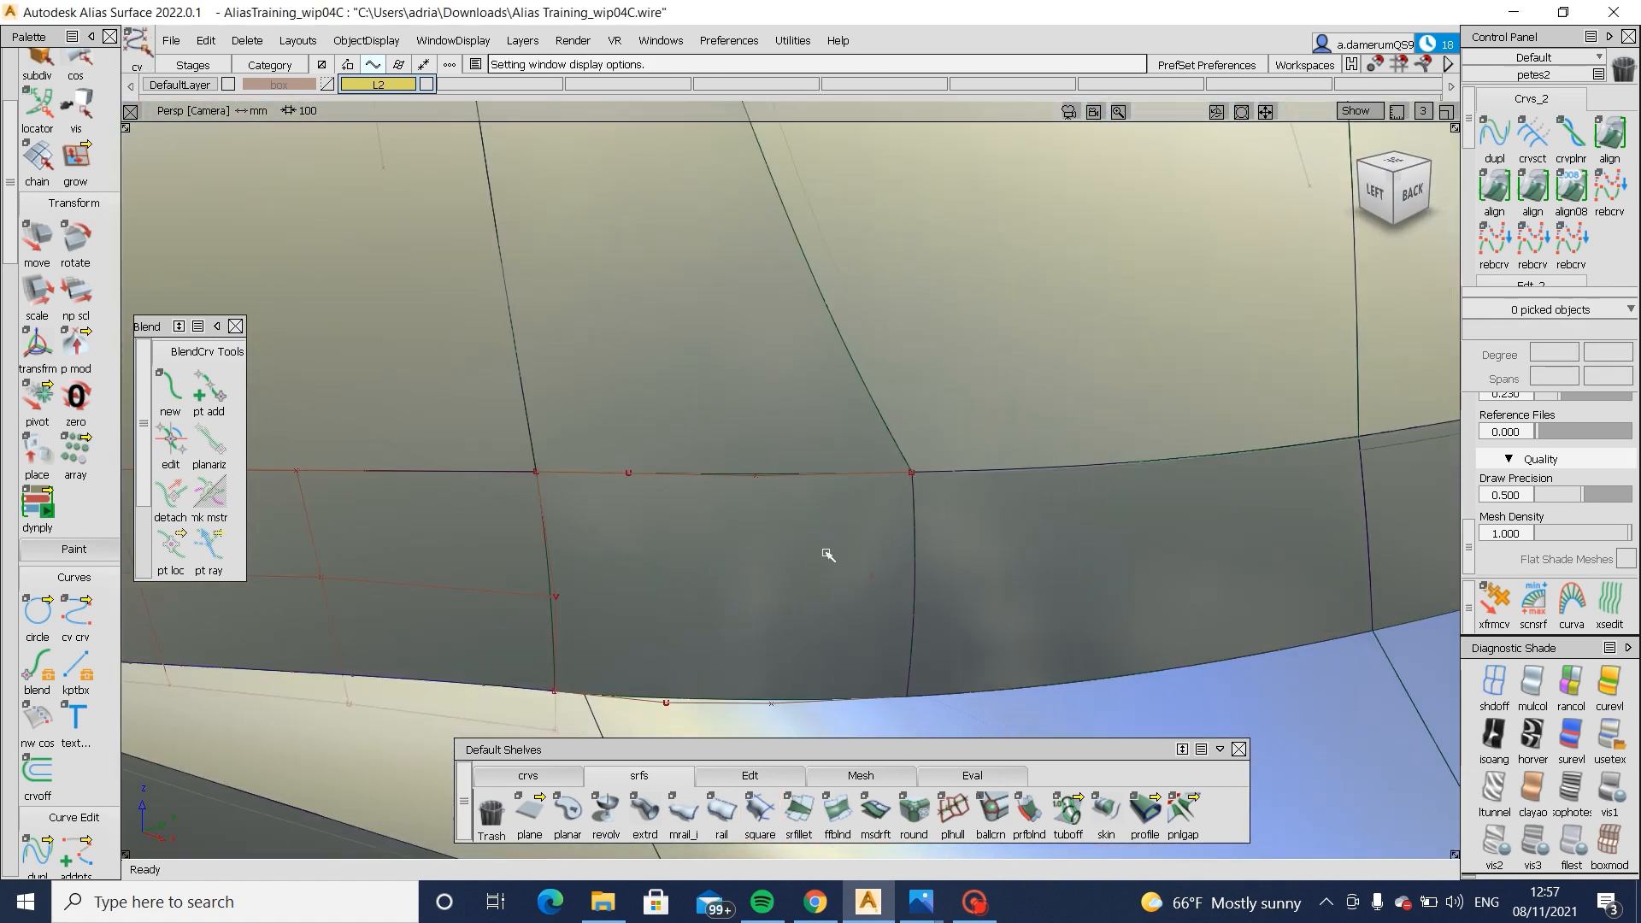
pyautogui.click(756, 475)
pyautogui.moveTo(669, 505); pyautogui.dragTo(675, 513)
pyautogui.keyDown('ctrl'); pyautogui.keyDown('shift'); pyautogui.moveTo(763, 633); pyautogui.dragTo(765, 540, button='right'); pyautogui.keyUp('shift'); pyautogui.keyUp('ctrl')
pyautogui.keyDown('ctrl'); pyautogui.keyDown('shift'); pyautogui.moveTo(763, 633); pyautogui.dragTo(742, 441); pyautogui.keyUp('shift'); pyautogui.keyUp('ctrl')
pyautogui.keyDown('ctrl'); pyautogui.keyDown('shift'); pyautogui.moveTo(682, 435); pyautogui.dragTo(1050, 633); pyautogui.keyUp('shift'); pyautogui.keyUp('ctrl')
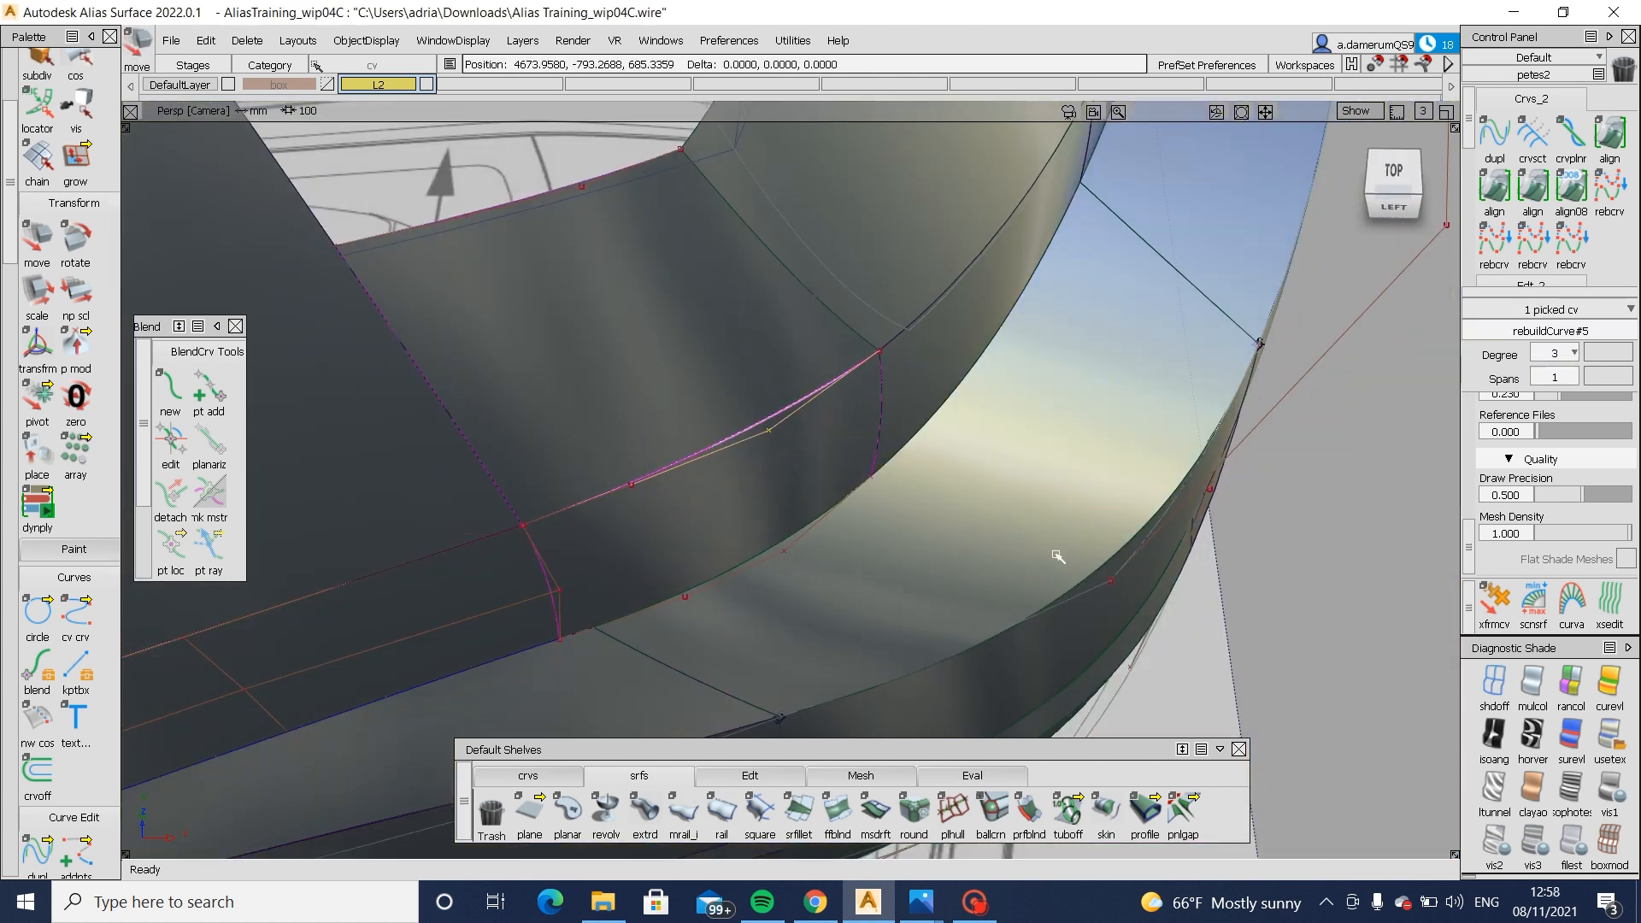
pyautogui.keyDown('alt'); pyautogui.keyDown('shift'); pyautogui.moveTo(897, 458); pyautogui.dragTo(1202, 425); pyautogui.keyUp('shift'); pyautogui.keyUp('alt')
pyautogui.hotkey('alt', 'm')
# - Align the upper corner surface's lower edge to the lower fill surface with G0 edge continuity, accepting removal of its construction history
pyautogui.doubleClick(1494, 189)
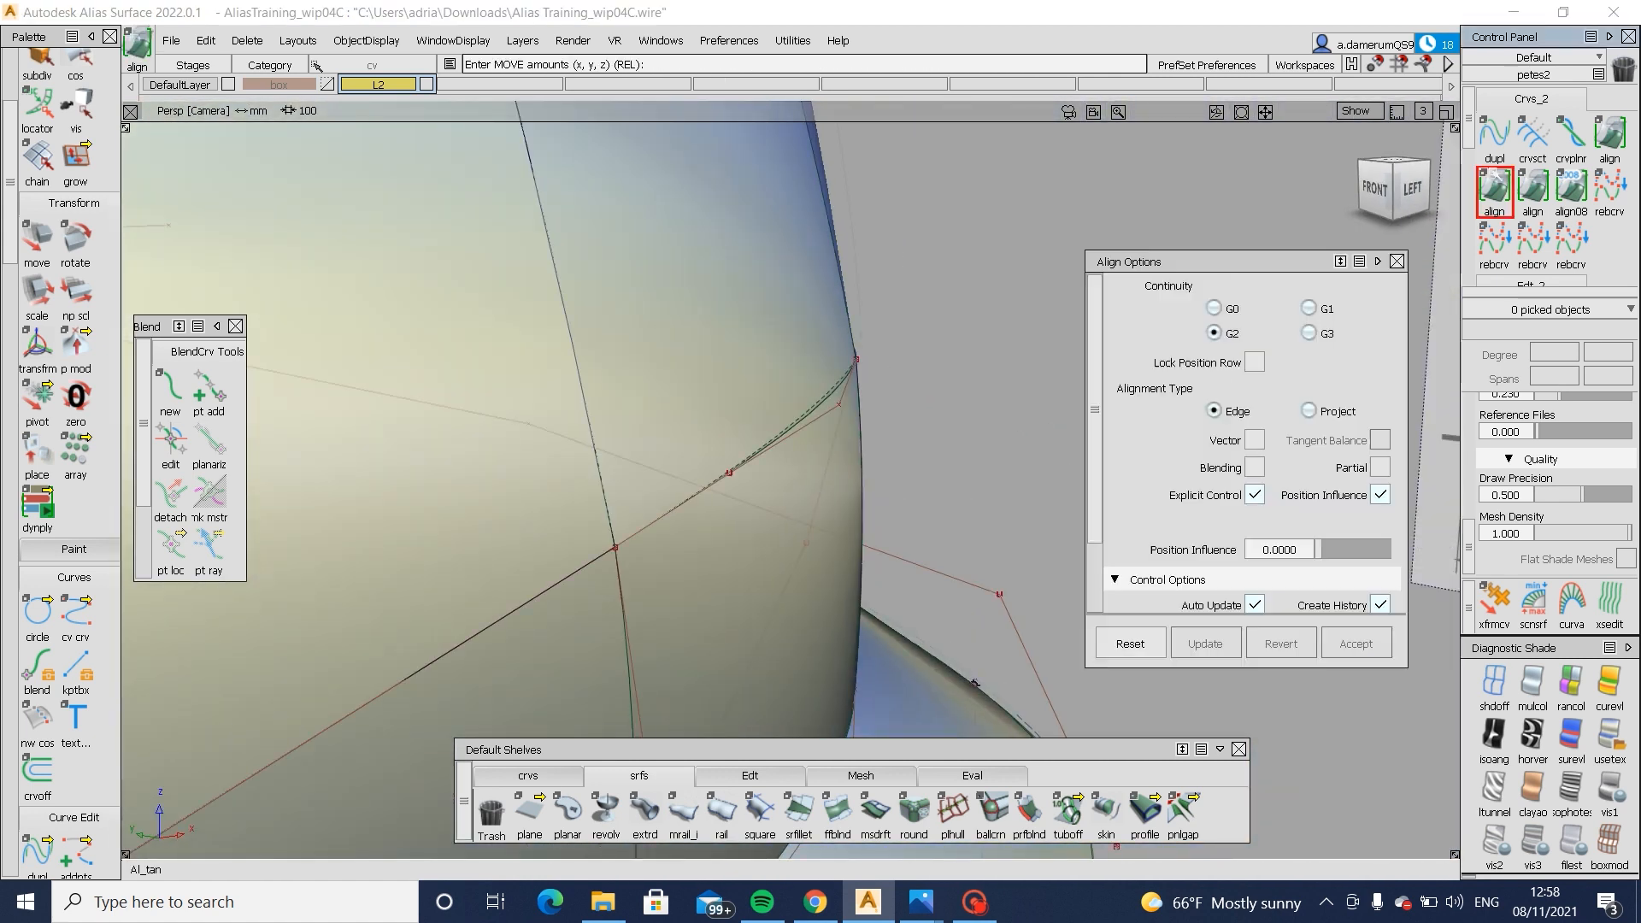
pyautogui.keyDown('alt'); pyautogui.keyDown('shift'); pyautogui.moveTo(902, 335); pyautogui.dragTo(773, 414); pyautogui.keyUp('shift'); pyautogui.keyUp('alt')
pyautogui.click(773, 455)
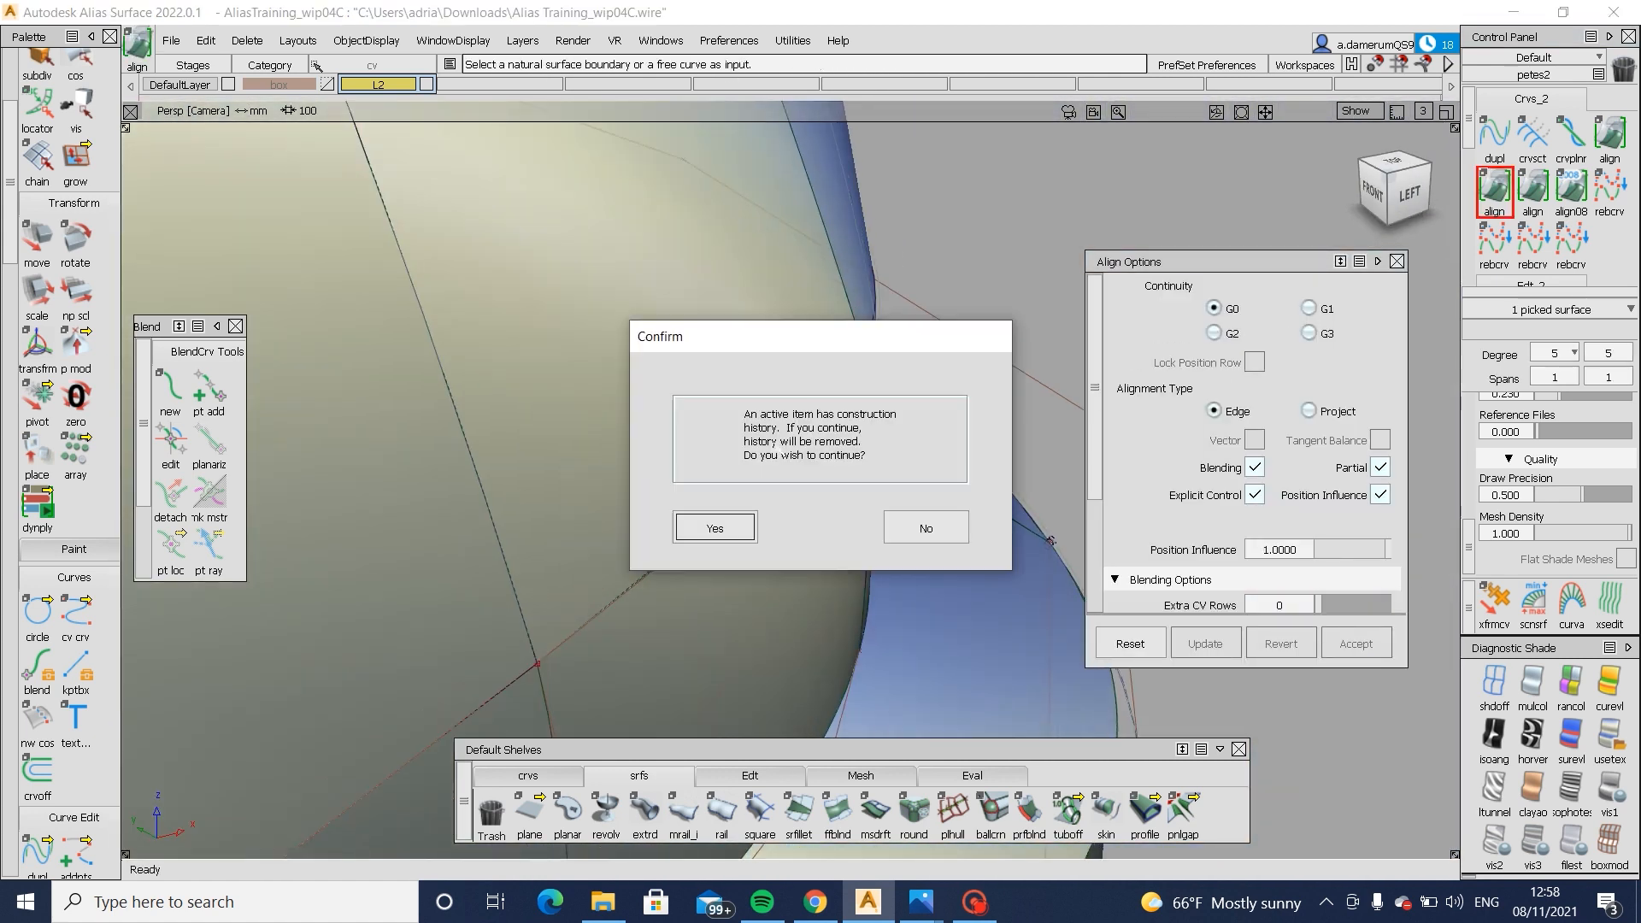
pyautogui.click(715, 528)
pyautogui.click(779, 451)
pyautogui.click(876, 485)
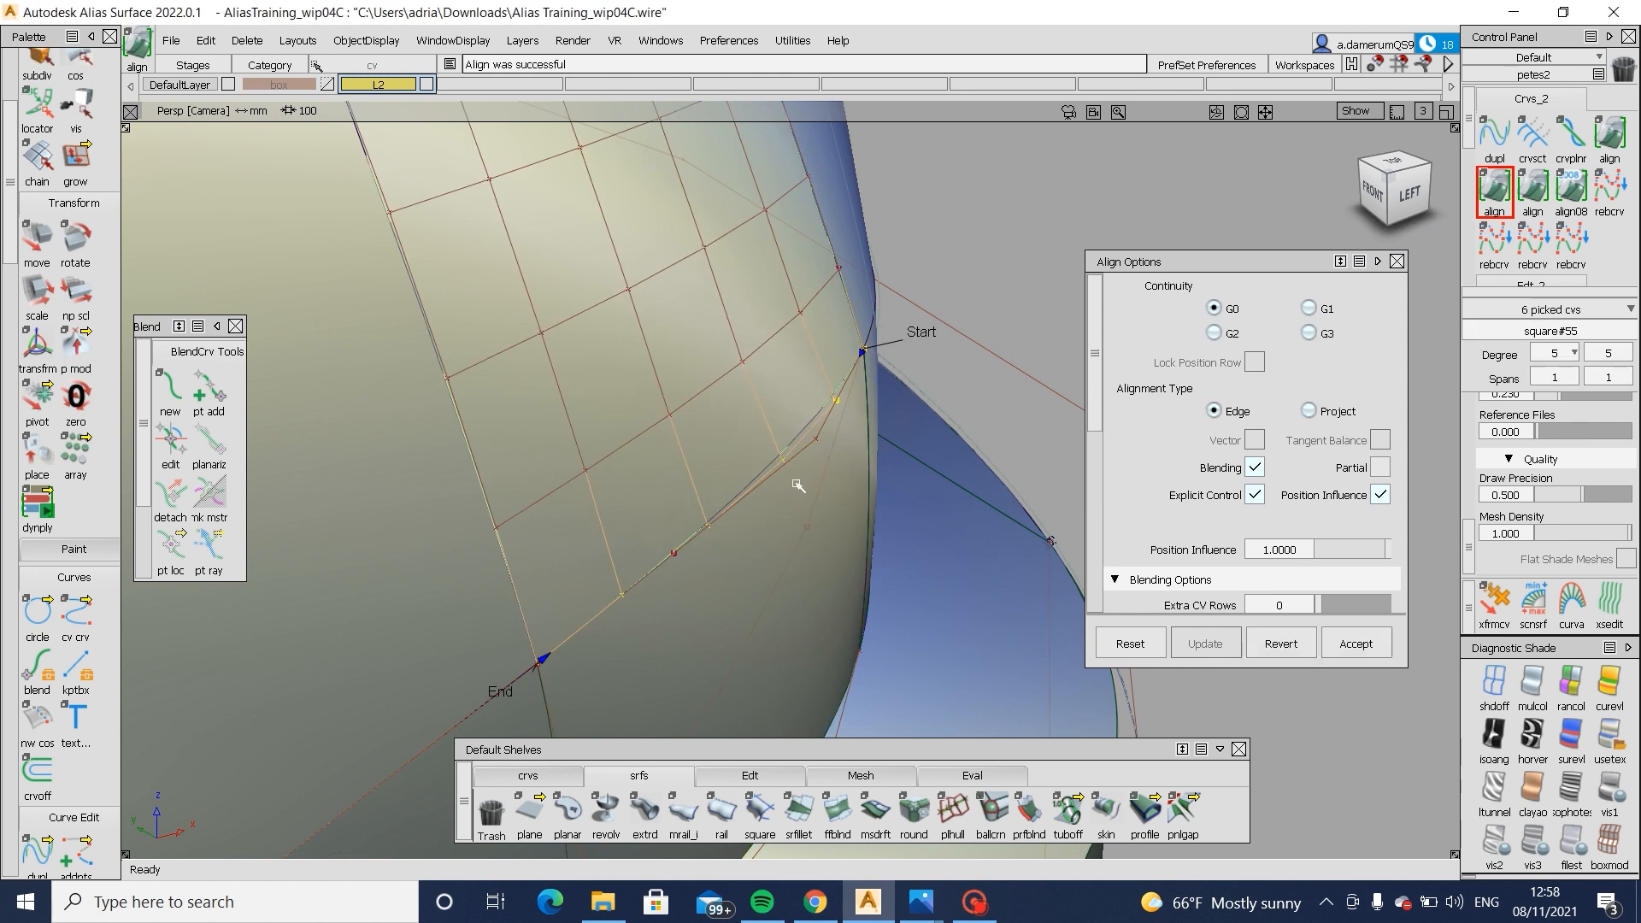
# - Inspect the highlight flow across the corner surface seams with Horizontal/Vertical stripes and then the User Defined Texture shading
pyautogui.moveTo(794, 480)
pyautogui.keyDown('alt'); pyautogui.keyDown('shift'); pyautogui.mouseDown()
pyautogui.moveTo(769, 446)
pyautogui.moveTo(805, 419)
pyautogui.mouseUp(); pyautogui.keyUp('shift'); pyautogui.keyUp('alt')
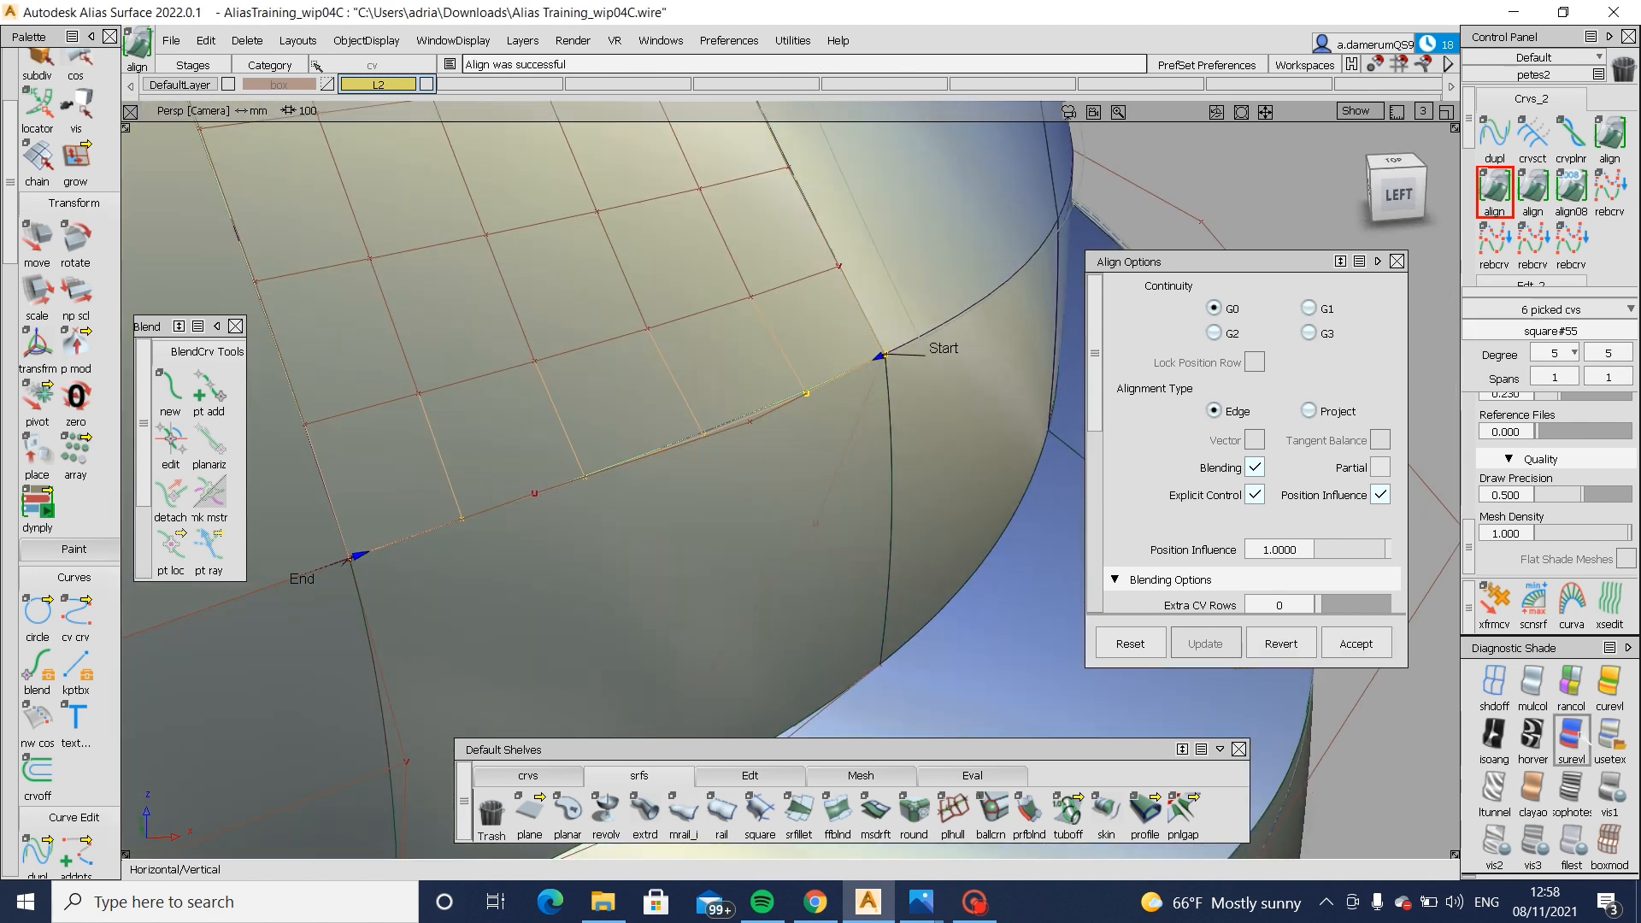
pyautogui.click(1532, 736)
pyautogui.keyDown('alt'); pyautogui.keyDown('shift'); pyautogui.moveTo(868, 597); pyautogui.dragTo(690, 614); pyautogui.keyUp('shift'); pyautogui.keyUp('alt')
pyautogui.keyDown('ctrl'); pyautogui.keyDown('shift'); pyautogui.moveTo(811, 624); pyautogui.dragTo(820, 504); pyautogui.keyUp('shift'); pyautogui.keyUp('ctrl')
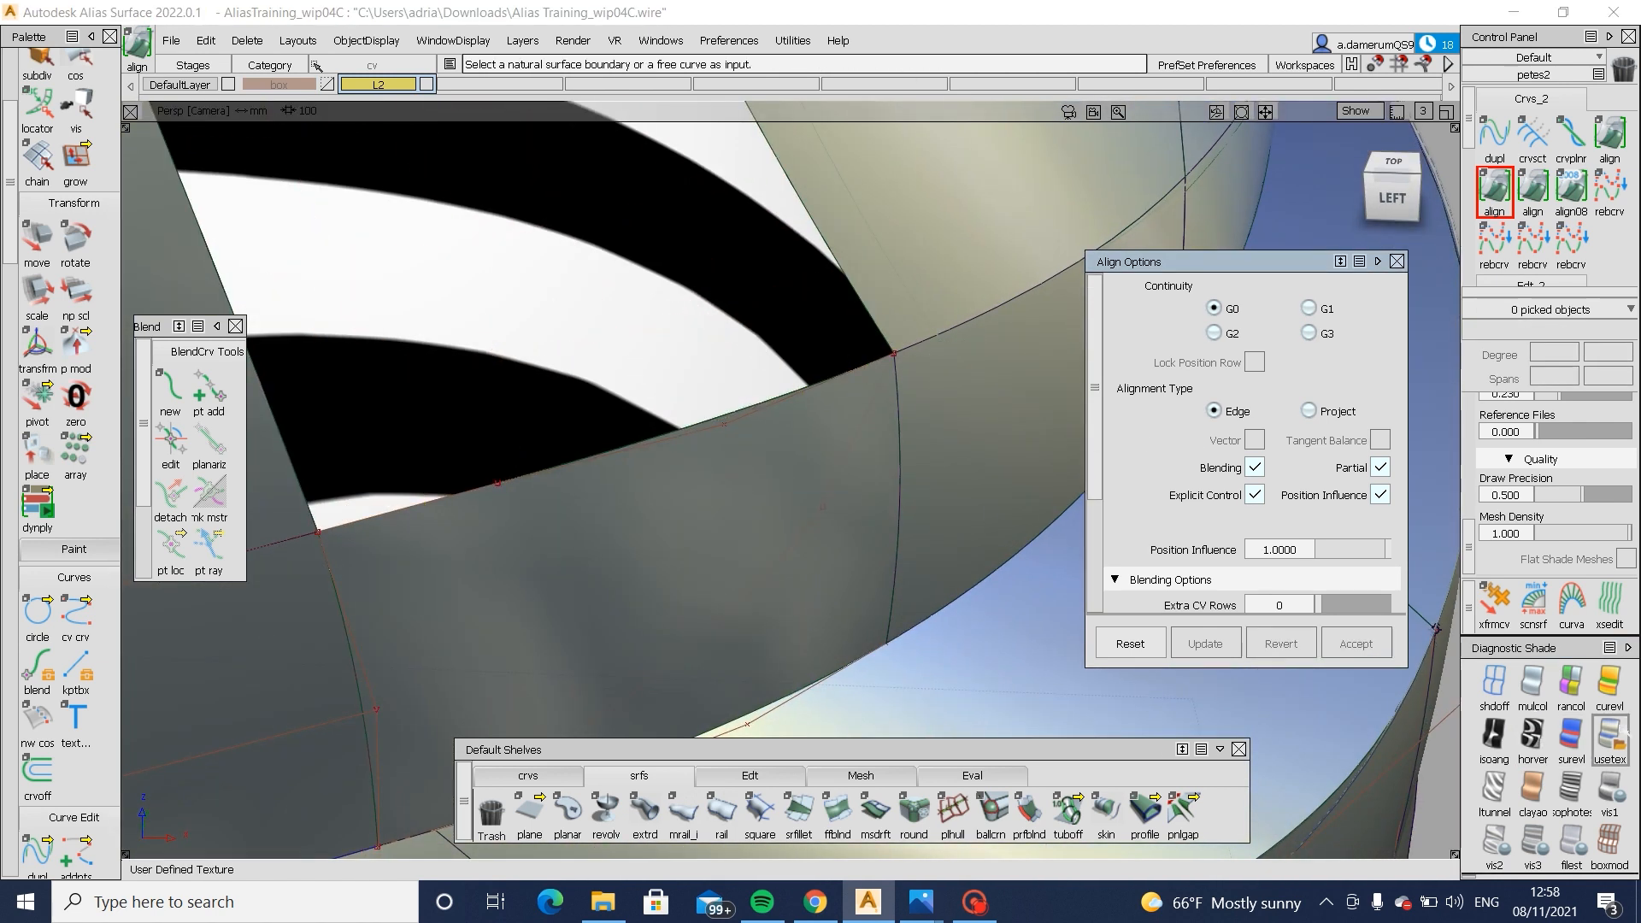
pyautogui.click(1532, 683)
pyautogui.moveTo(795, 598)
pyautogui.keyDown('alt'); pyautogui.keyDown('shift'); pyautogui.mouseDown()
pyautogui.moveTo(685, 536)
pyautogui.moveTo(719, 502)
pyautogui.moveTo(659, 549)
pyautogui.moveTo(447, 636)
pyautogui.moveTo(905, 623)
pyautogui.moveTo(787, 586)
pyautogui.mouseUp(); pyautogui.keyUp('shift'); pyautogui.keyUp('alt')
pyautogui.keyDown('alt'); pyautogui.keyDown('shift'); pyautogui.moveTo(787, 586); pyautogui.dragTo(743, 536, button='right'); pyautogui.keyUp('shift'); pyautogui.keyUp('alt')
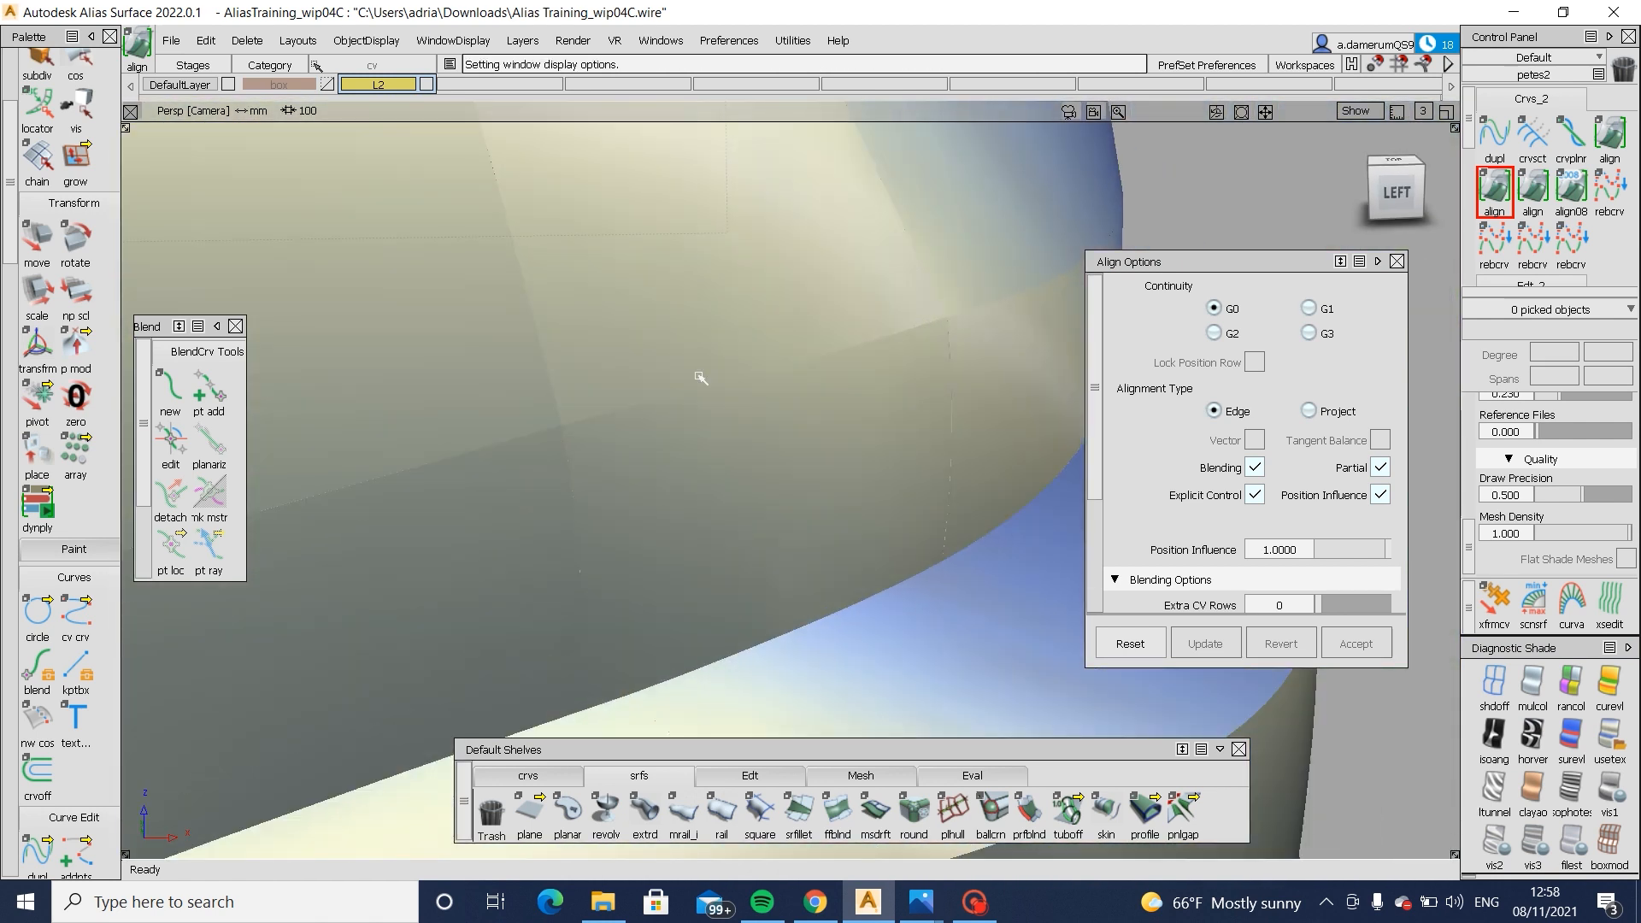
# - Move the front inner CV of the middle gap curve to adjust the seam above the lower fill surface
pyautogui.keyDown('ctrl'); pyautogui.keyDown('shift'); pyautogui.moveTo(702, 378); pyautogui.dragTo(721, 491, button='right'); pyautogui.keyUp('shift'); pyautogui.keyUp('ctrl')
pyautogui.keyDown('ctrl'); pyautogui.keyDown('shift'); pyautogui.moveTo(723, 489); pyautogui.dragTo(665, 368); pyautogui.keyUp('shift'); pyautogui.keyUp('ctrl')
pyautogui.keyDown('ctrl'); pyautogui.keyDown('shift'); pyautogui.moveTo(716, 370); pyautogui.dragTo(731, 453, button='right'); pyautogui.keyUp('shift'); pyautogui.keyUp('ctrl')
pyautogui.keyDown('ctrl'); pyautogui.keyDown('shift'); pyautogui.moveTo(770, 568); pyautogui.dragTo(778, 490, button='middle'); pyautogui.keyUp('shift'); pyautogui.keyUp('ctrl')
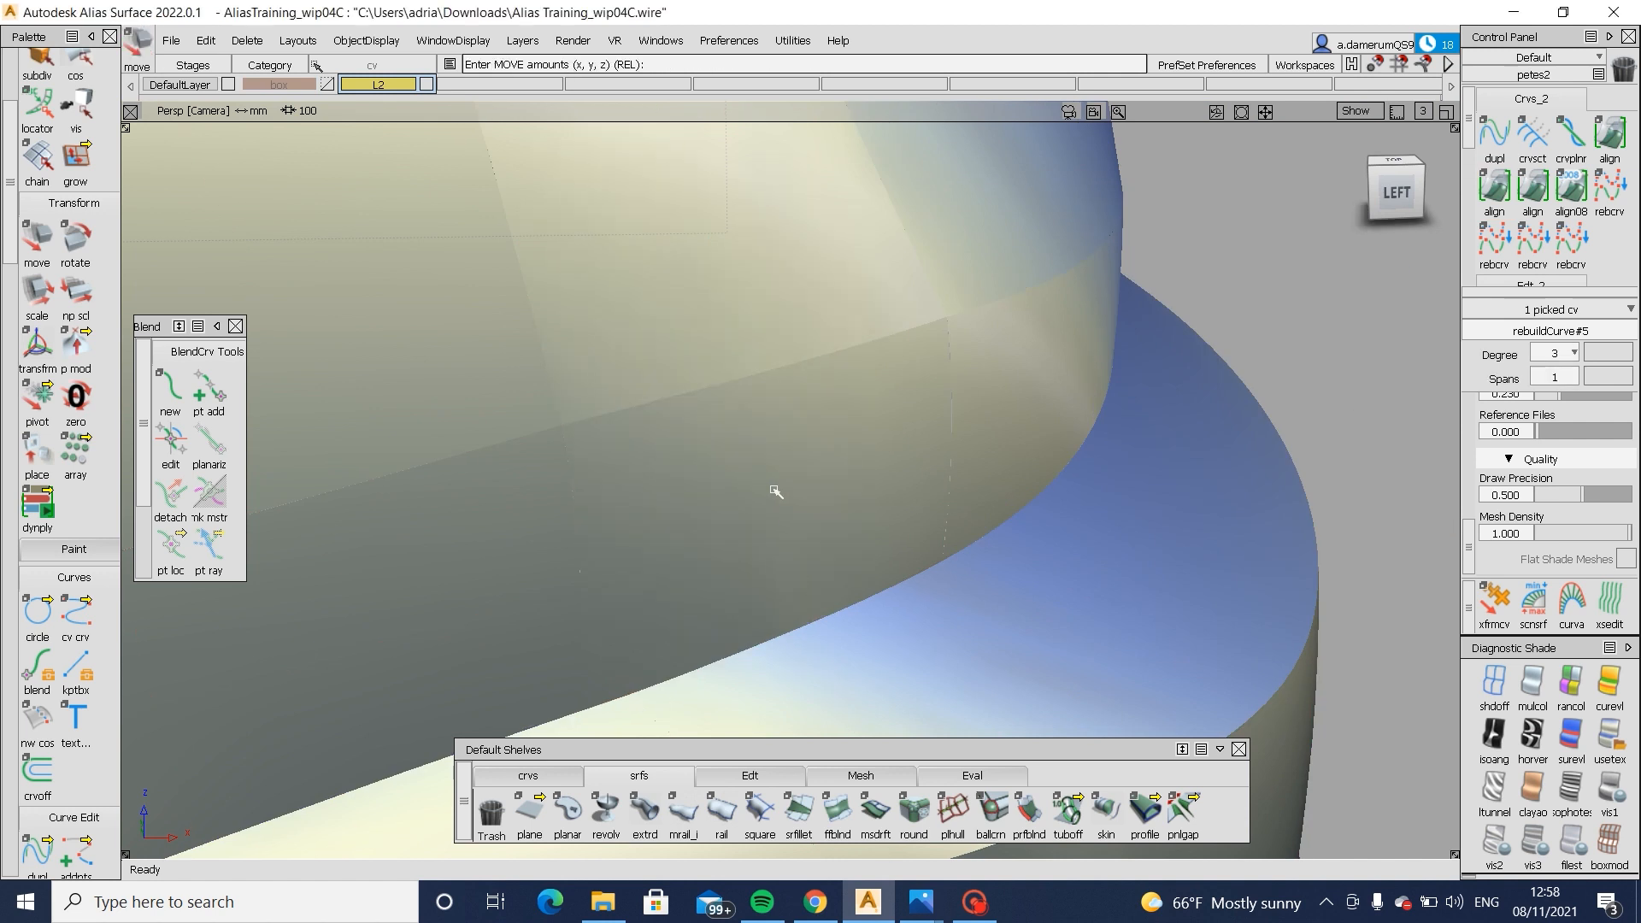
pyautogui.keyDown('alt'); pyautogui.keyDown('shift'); pyautogui.moveTo(776, 491); pyautogui.dragTo(894, 531); pyautogui.keyUp('shift'); pyautogui.keyUp('alt')
pyautogui.keyDown('alt'); pyautogui.keyDown('shift'); pyautogui.moveTo(674, 506); pyautogui.dragTo(756, 494); pyautogui.keyUp('shift'); pyautogui.keyUp('alt')
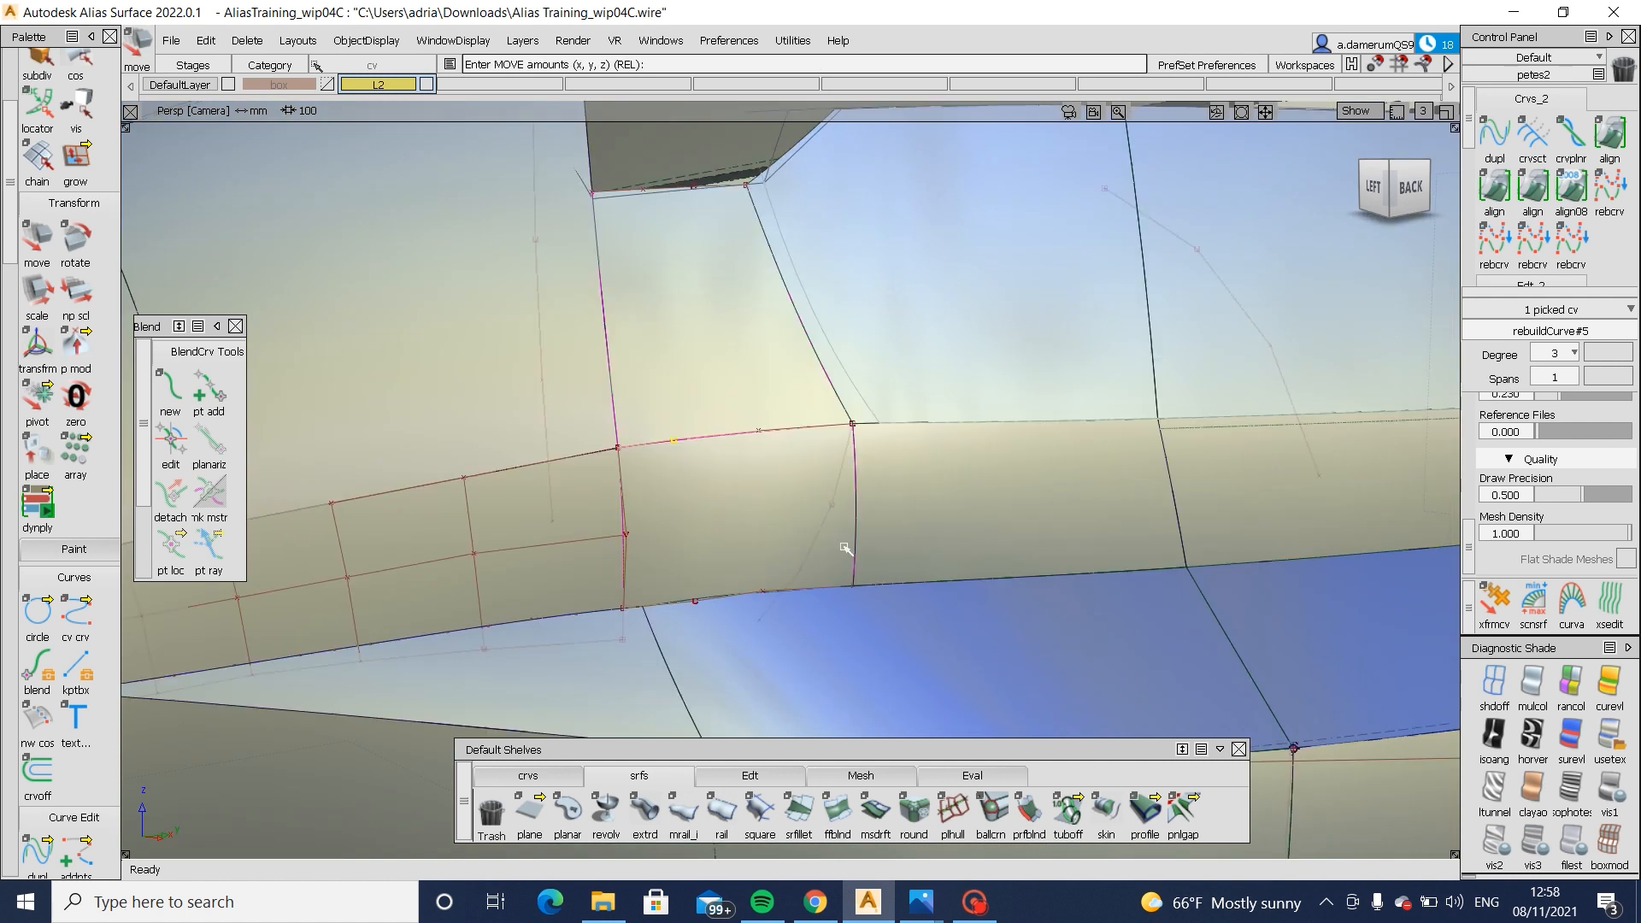
# - Inspect the highlight flow across the rear-corner seams from side and rear angles, with and without the wireframe
pyautogui.keyDown('alt'); pyautogui.keyDown('shift'); pyautogui.moveTo(832, 581); pyautogui.dragTo(578, 591); pyautogui.keyUp('shift'); pyautogui.keyUp('alt')
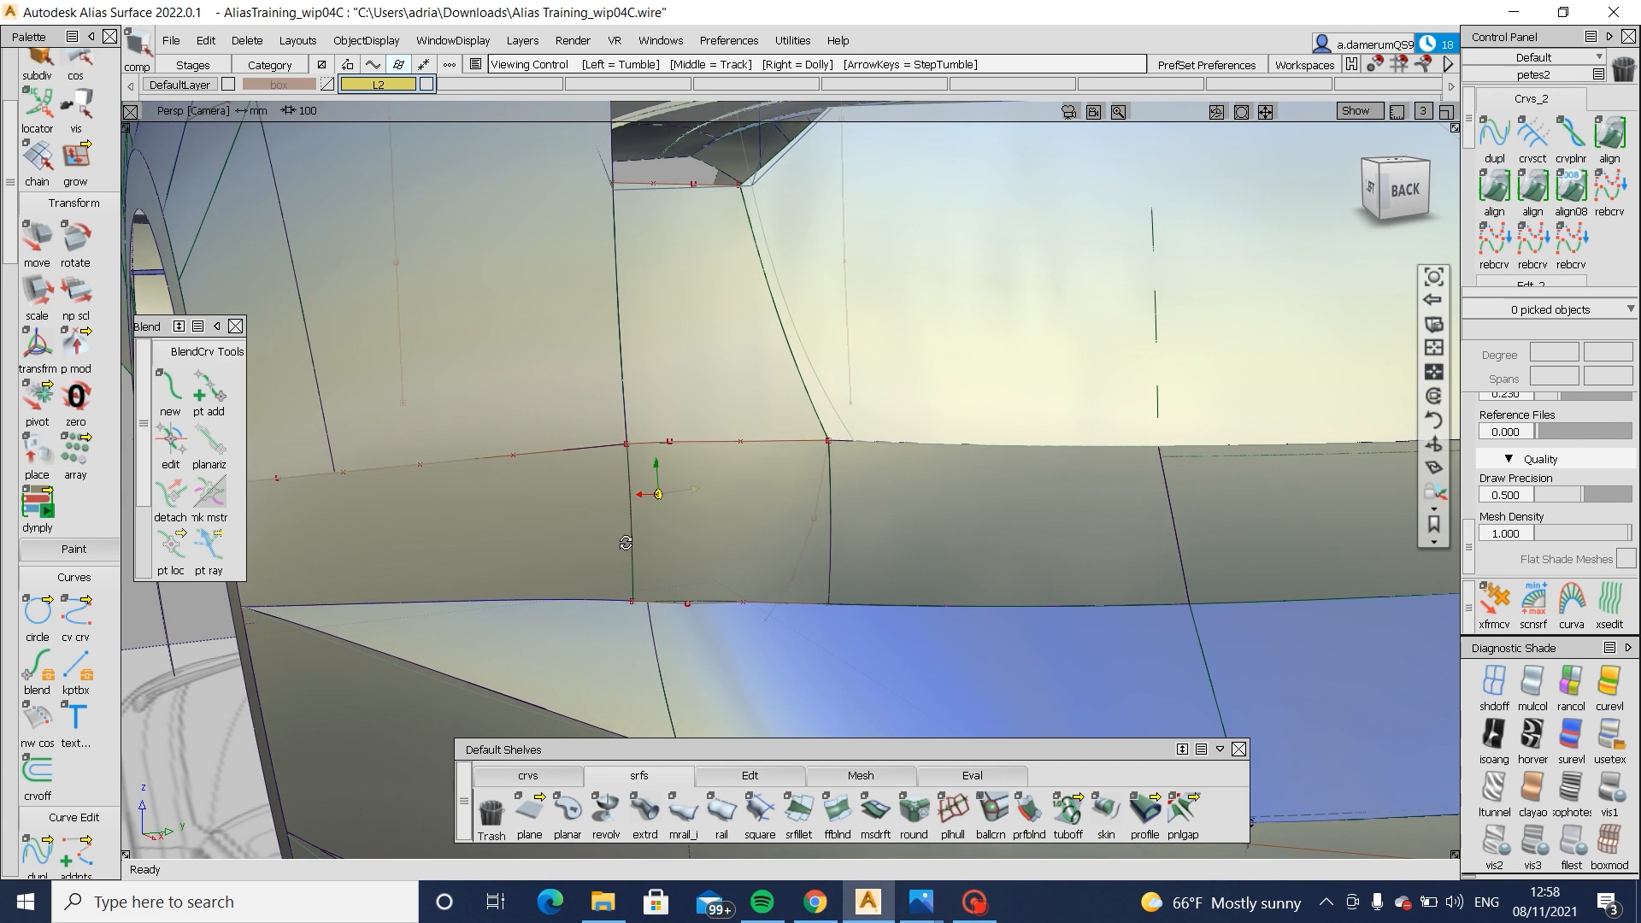
pyautogui.keyDown('alt'); pyautogui.keyDown('shift'); pyautogui.moveTo(656, 479); pyautogui.dragTo(596, 472); pyautogui.keyUp('shift'); pyautogui.keyUp('alt')
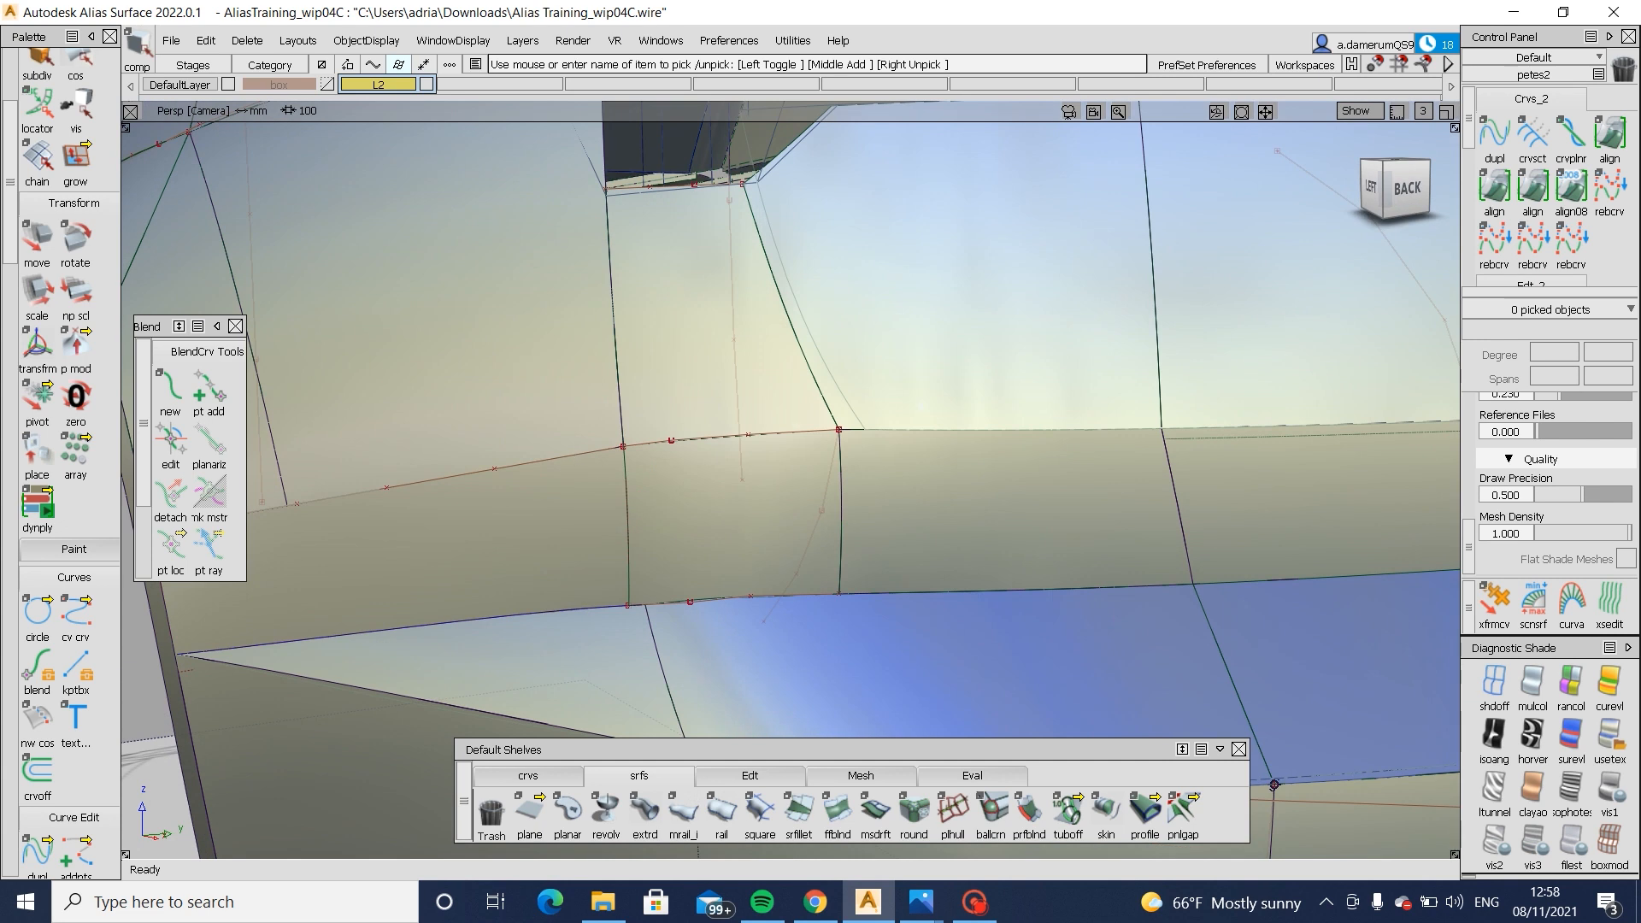
pyautogui.click(899, 641)
pyautogui.click(1393, 188)
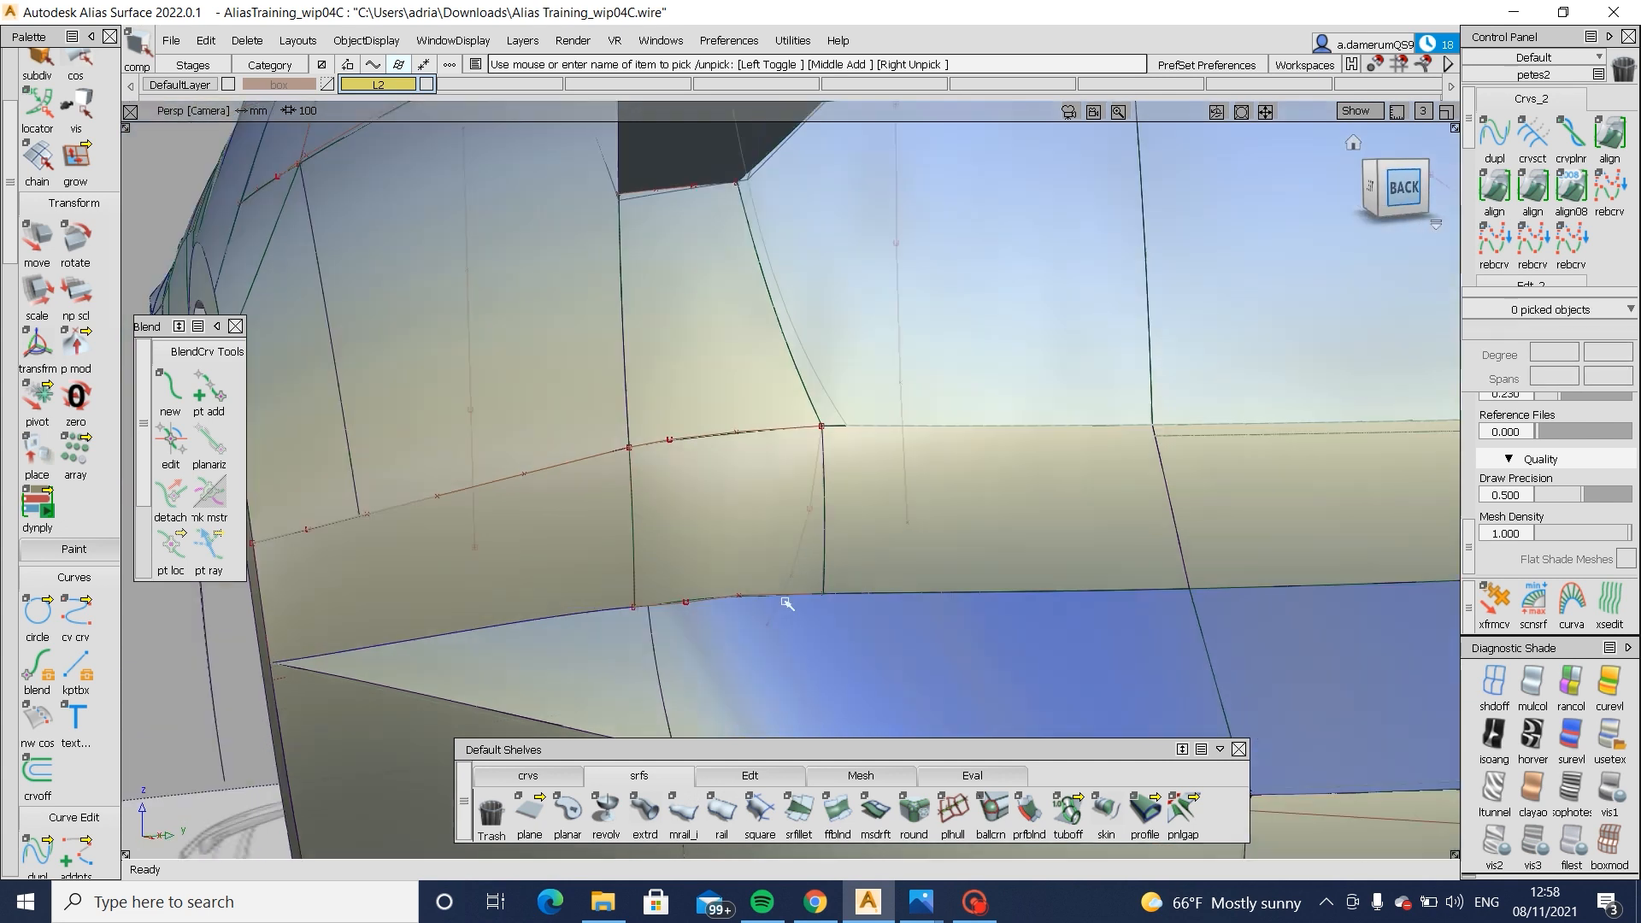
pyautogui.keyDown('alt'); pyautogui.keyDown('shift'); pyautogui.moveTo(821, 586); pyautogui.dragTo(1380, 303); pyautogui.keyUp('shift'); pyautogui.keyUp('alt')
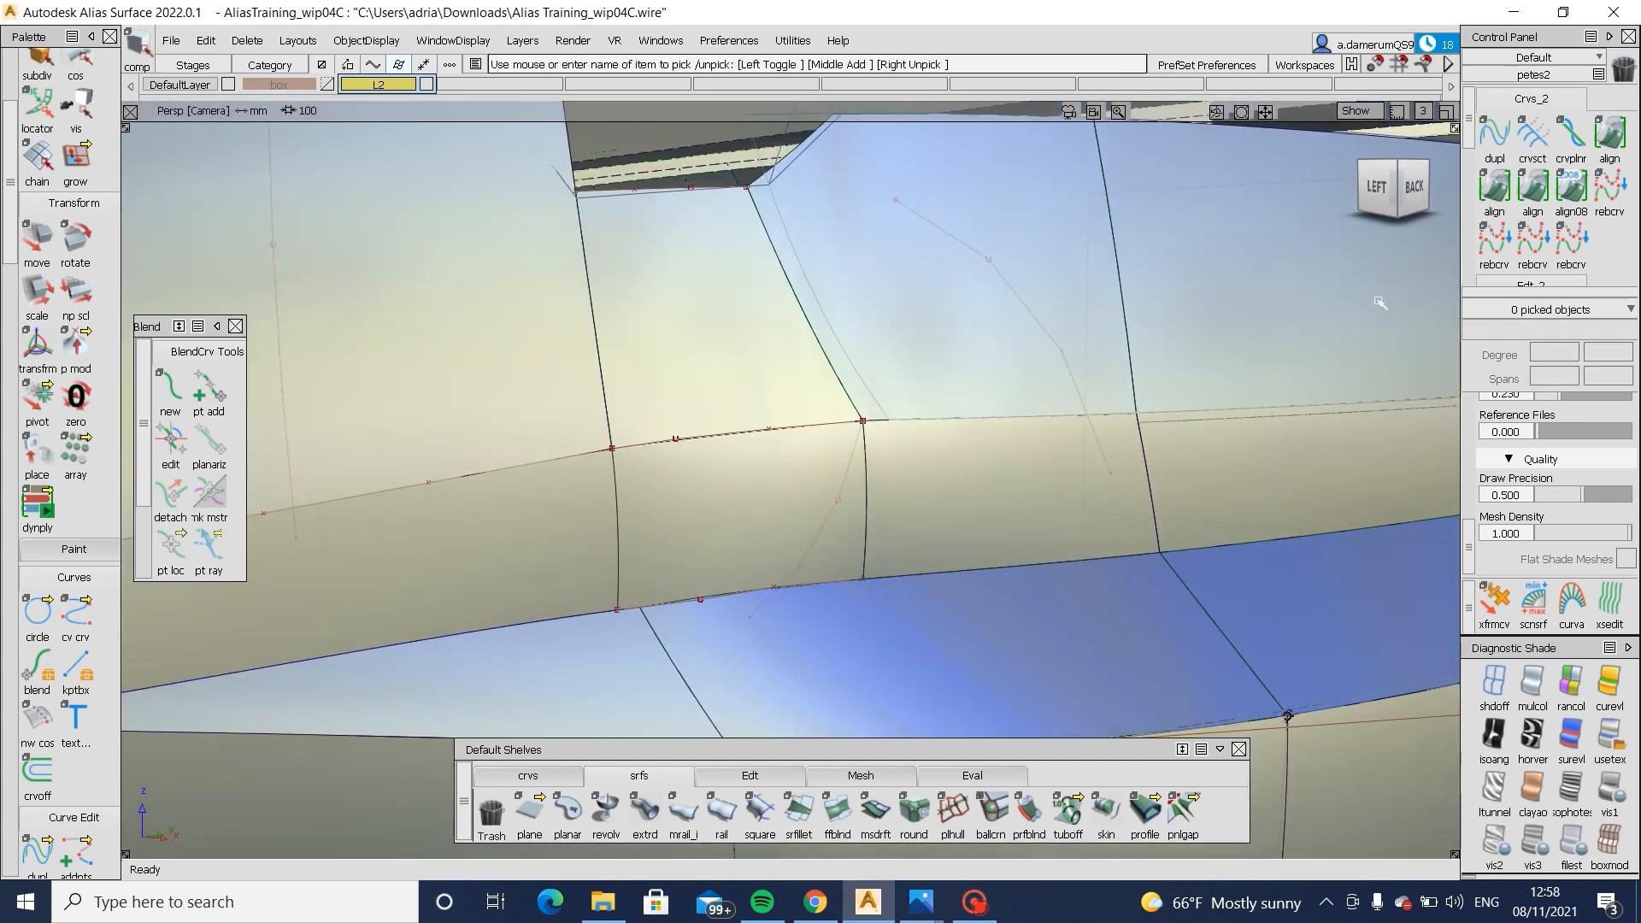
pyautogui.click(1364, 183)
pyautogui.keyDown('alt'); pyautogui.keyDown('shift'); pyautogui.moveTo(1014, 439); pyautogui.dragTo(560, 508); pyautogui.keyUp('shift'); pyautogui.keyUp('alt')
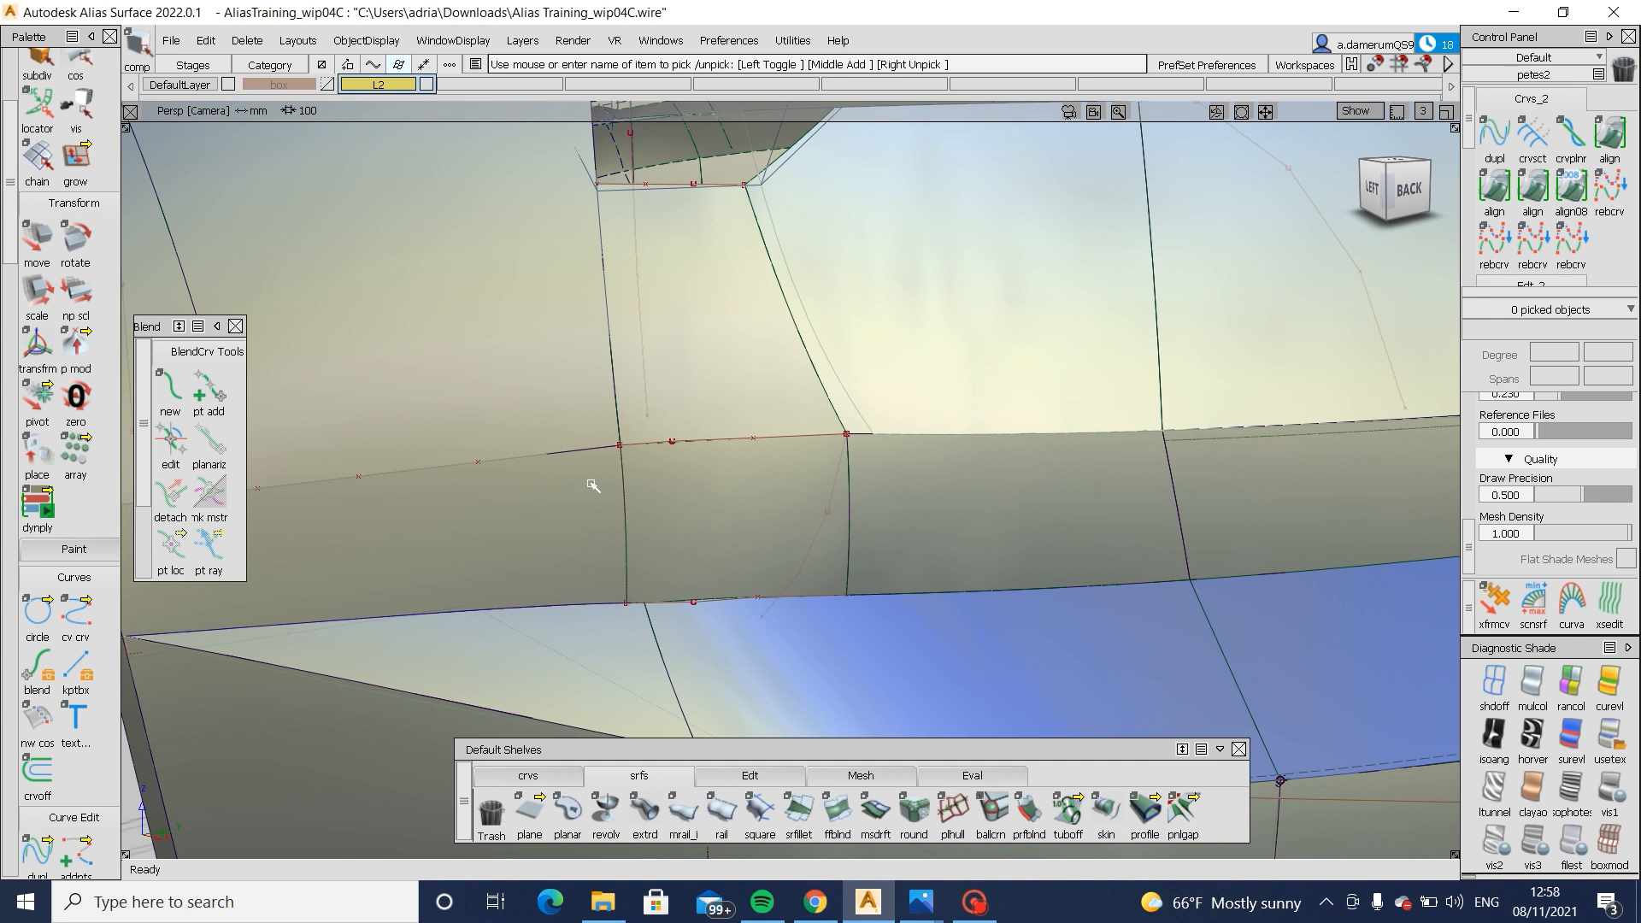
pyautogui.keyDown('alt'); pyautogui.keyDown('shift'); pyautogui.moveTo(593, 486); pyautogui.dragTo(687, 433); pyautogui.keyUp('shift'); pyautogui.keyUp('alt')
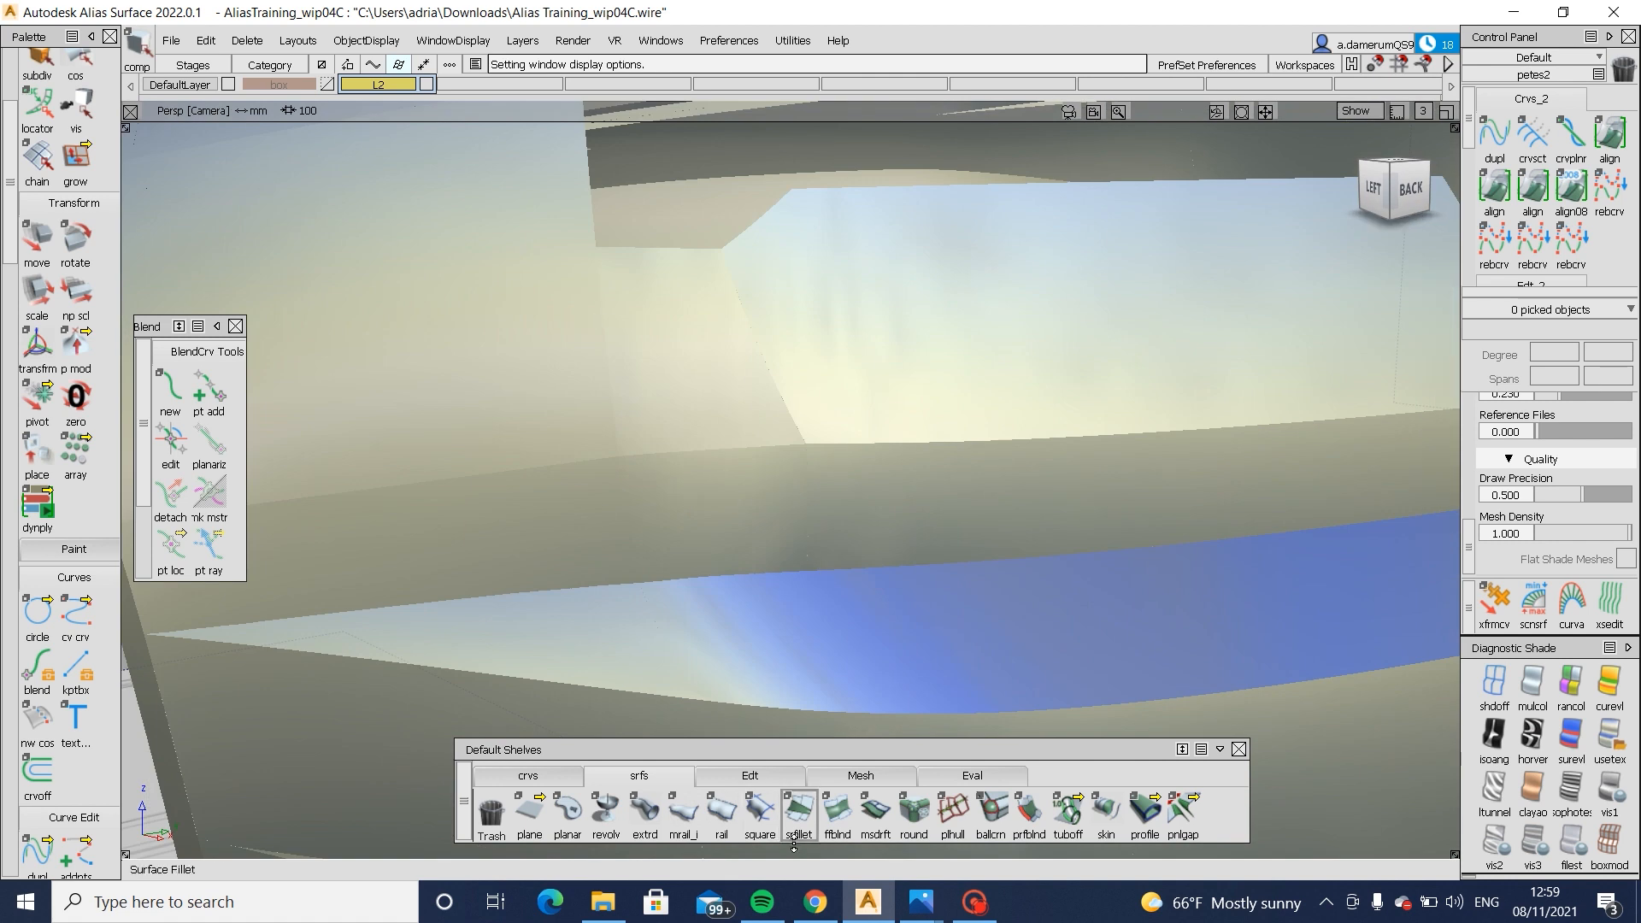
# - Compare the shaded rear corner with the Audi A6 rear-angle reference photo, examining the same area in the Alias model
pyautogui.moveTo(920, 901)
pyautogui.click(975, 735)
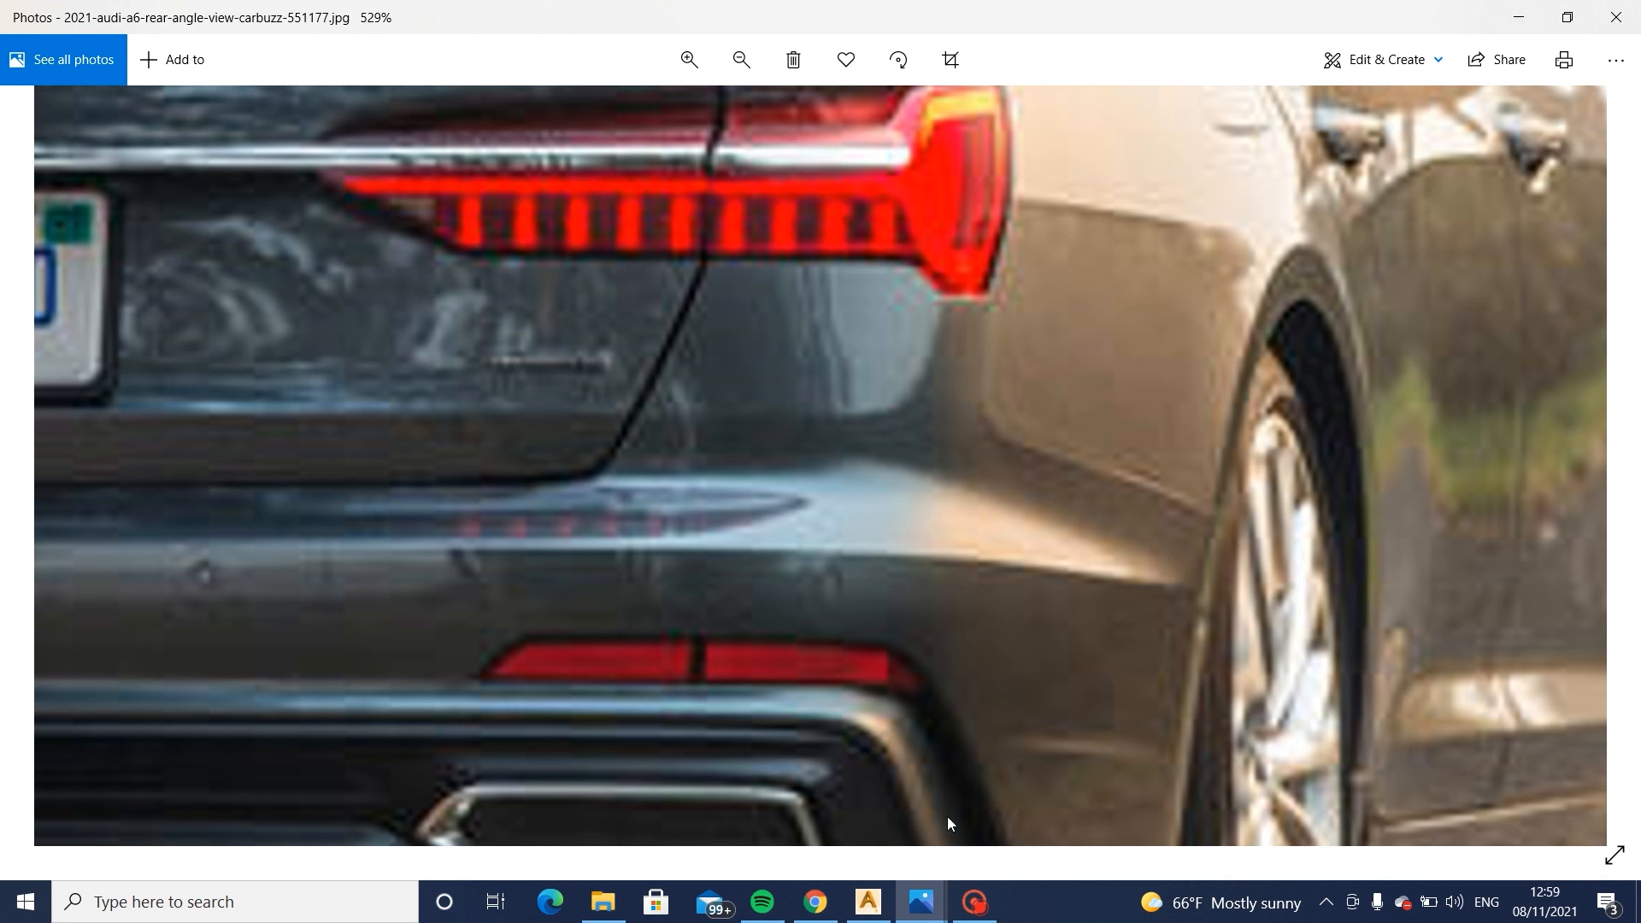
pyautogui.click(862, 910)
pyautogui.keyDown('alt'); pyautogui.keyDown('shift'); pyautogui.moveTo(880, 393); pyautogui.dragTo(1135, 352); pyautogui.keyUp('shift'); pyautogui.keyUp('alt')
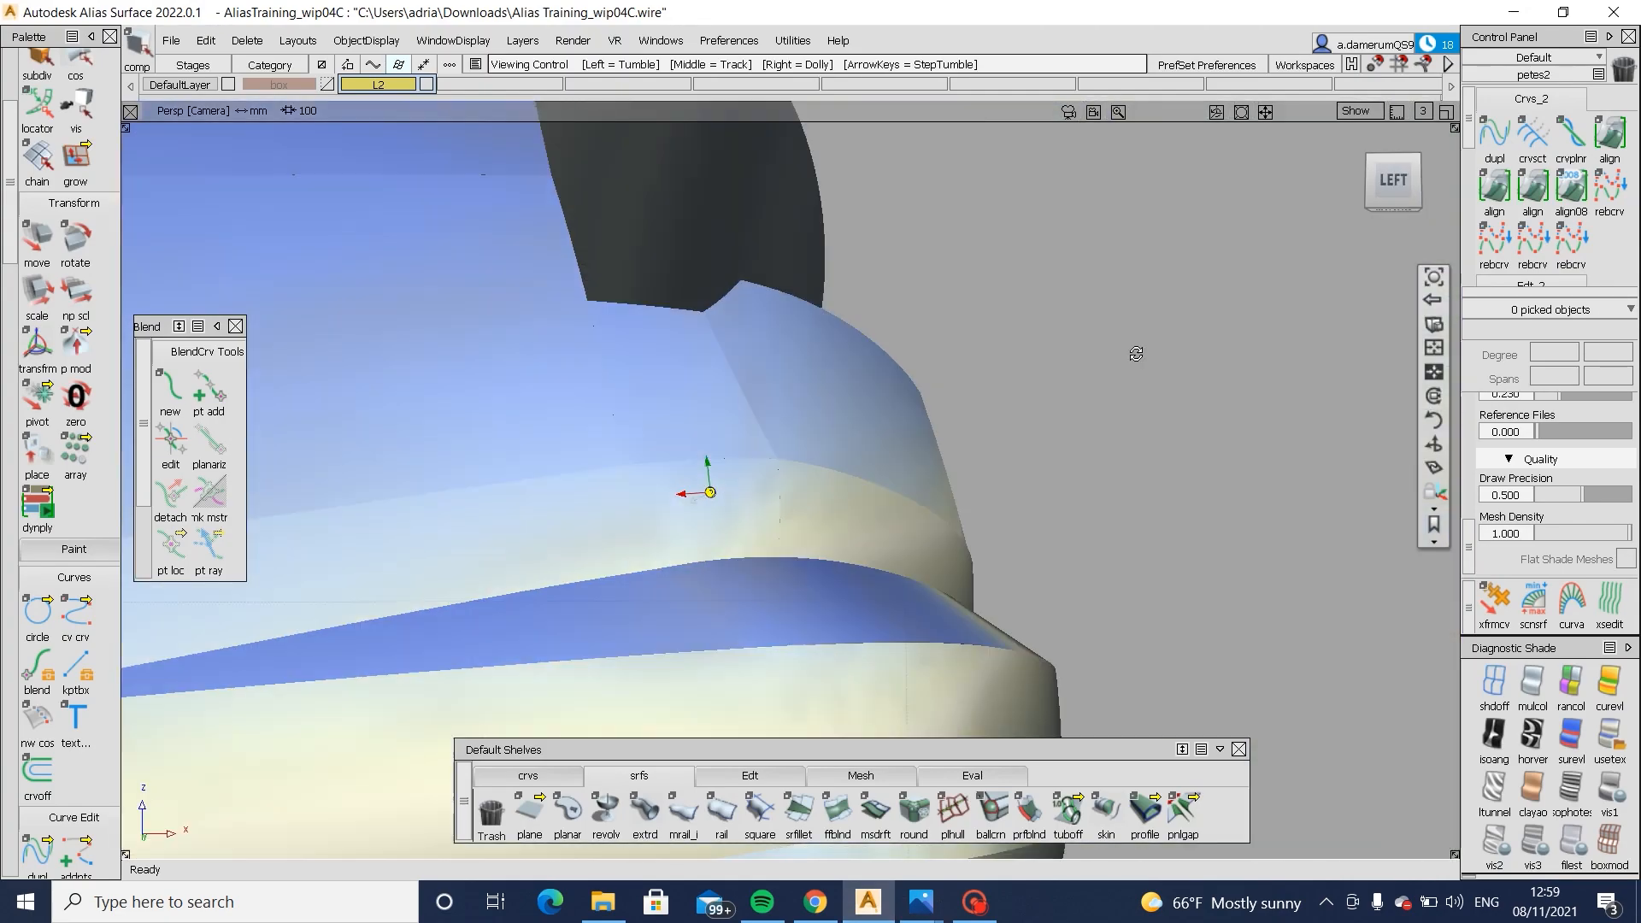
pyautogui.keyDown('alt'); pyautogui.keyDown('shift'); pyautogui.moveTo(1135, 351); pyautogui.dragTo(940, 359, button='right'); pyautogui.keyUp('shift'); pyautogui.keyUp('alt')
pyautogui.keyDown('alt'); pyautogui.keyDown('shift'); pyautogui.moveTo(769, 513); pyautogui.dragTo(886, 550, button='right'); pyautogui.keyUp('shift'); pyautogui.keyUp('alt')
pyautogui.keyDown('alt'); pyautogui.keyDown('shift'); pyautogui.moveTo(886, 550); pyautogui.dragTo(719, 586); pyautogui.keyUp('shift'); pyautogui.keyUp('alt')
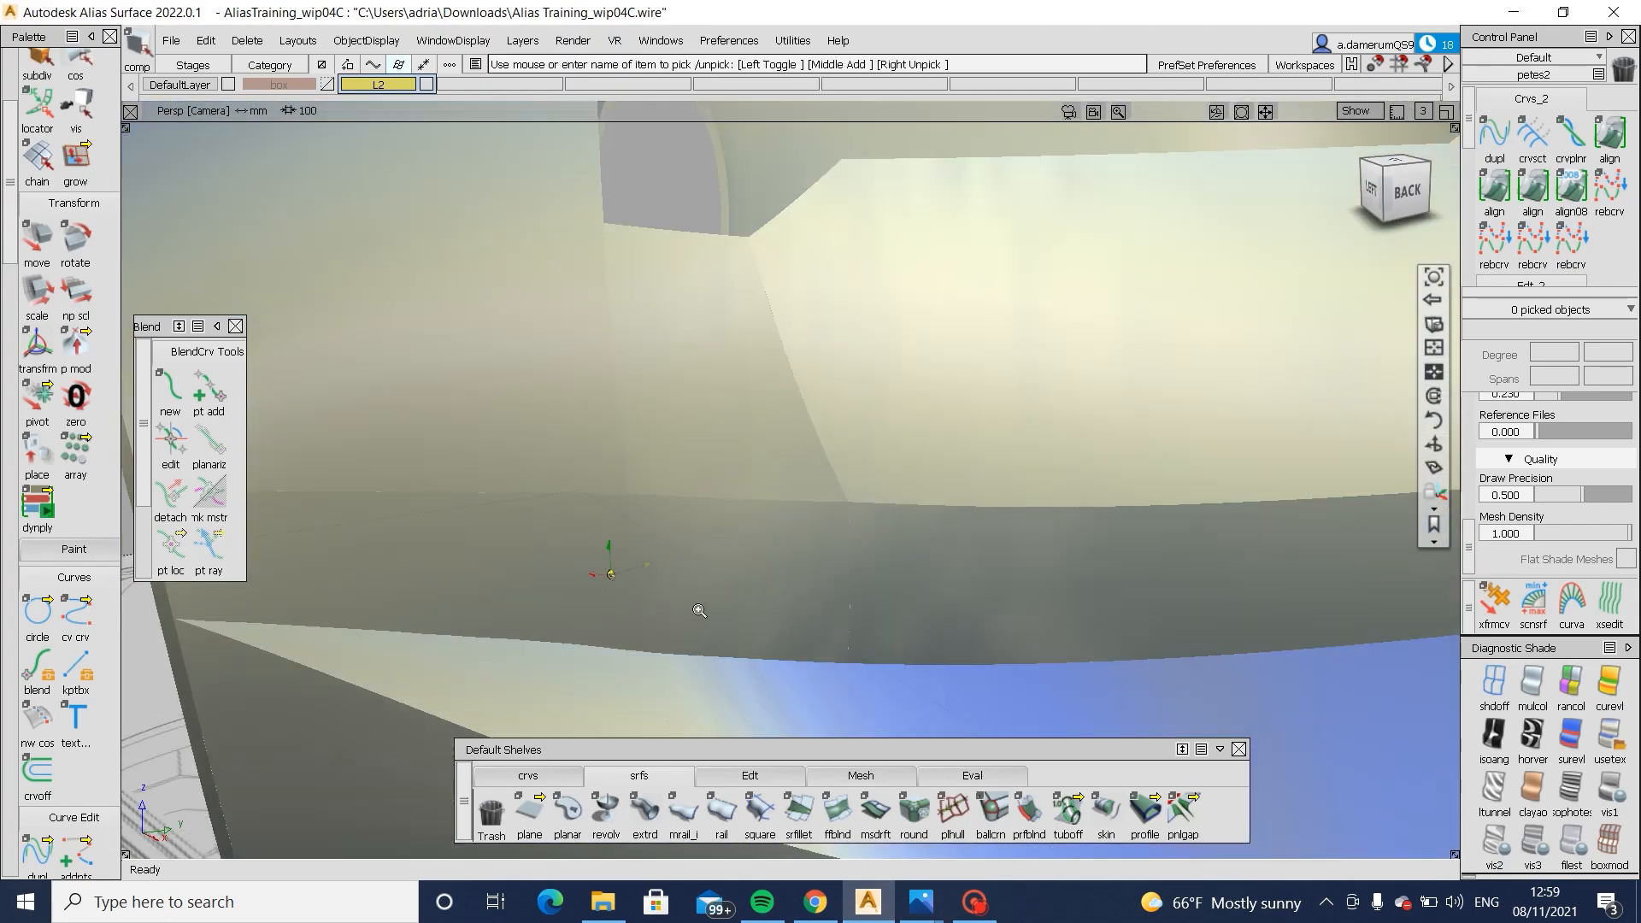
# - Move the mid-height CVs at the rear edge of the lower side surface along Y by about 0.31 mm
pyautogui.keyDown('alt'); pyautogui.keyDown('shift'); pyautogui.moveTo(699, 610); pyautogui.dragTo(774, 580, button='right'); pyautogui.keyUp('shift'); pyautogui.keyUp('alt')
pyautogui.hotkey('alt', 'm')
pyautogui.keyDown('alt'); pyautogui.keyDown('shift'); pyautogui.moveTo(609, 586); pyautogui.dragTo(629, 469); pyautogui.keyUp('shift'); pyautogui.keyUp('alt')
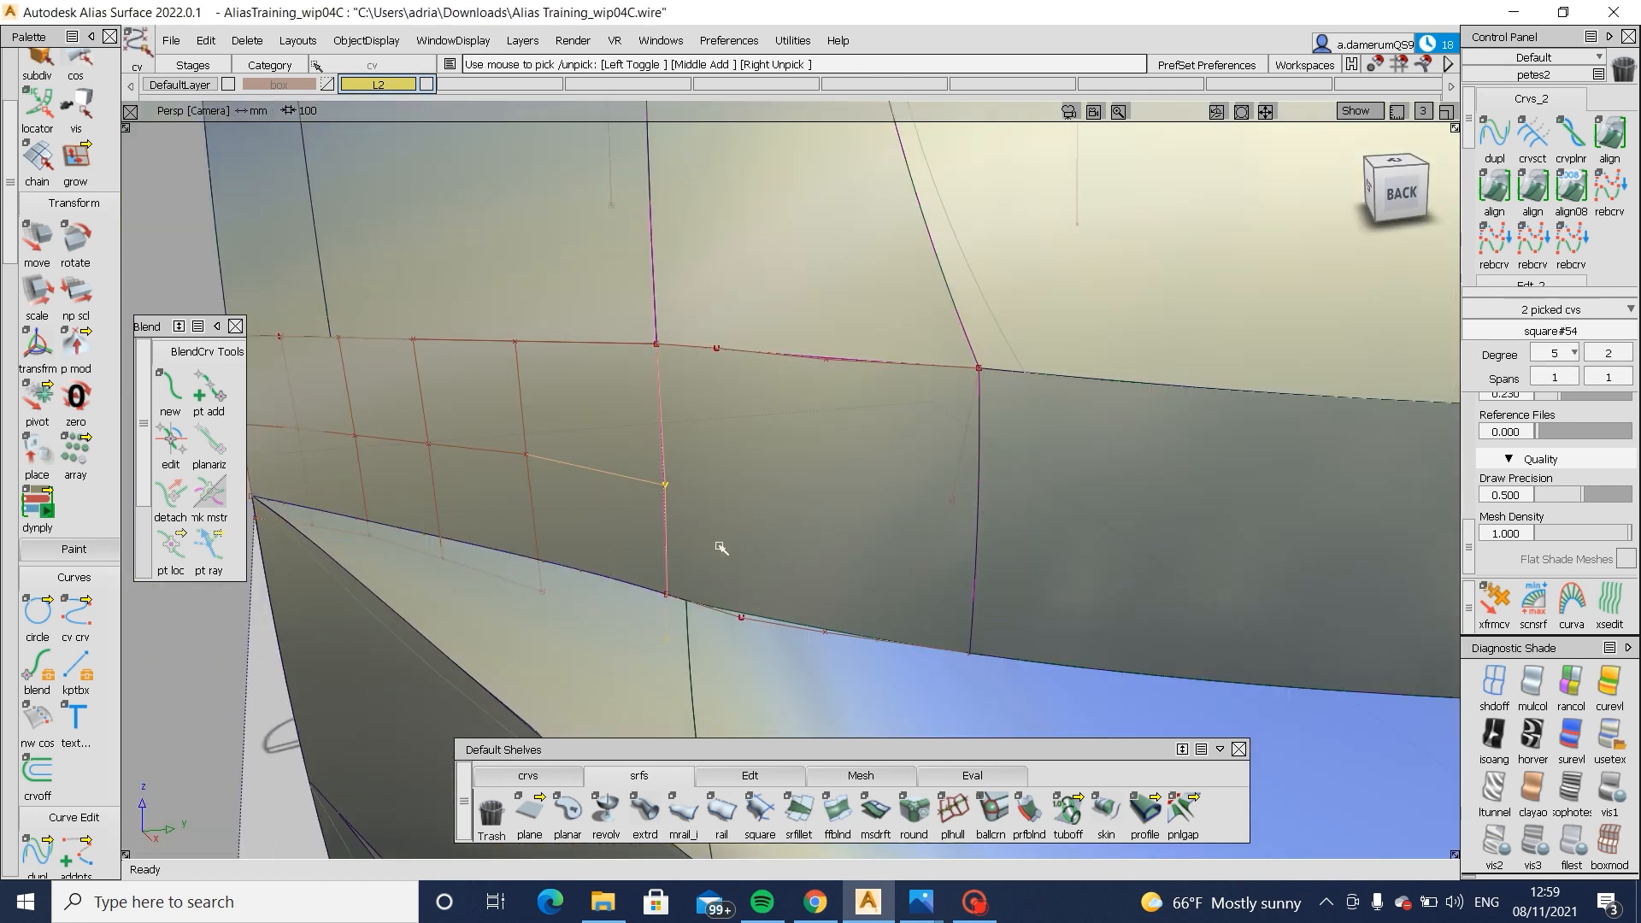
pyautogui.keyDown('alt'); pyautogui.keyDown('shift'); pyautogui.moveTo(719, 547); pyautogui.dragTo(754, 645); pyautogui.keyUp('shift'); pyautogui.keyUp('alt')
pyautogui.keyDown('ctrl'); pyautogui.keyDown('shift'); pyautogui.moveTo(754, 641); pyautogui.dragTo(757, 569, button='middle'); pyautogui.keyUp('shift'); pyautogui.keyUp('ctrl')
pyautogui.moveTo(757, 569); pyautogui.dragTo(766, 569, button='middle')
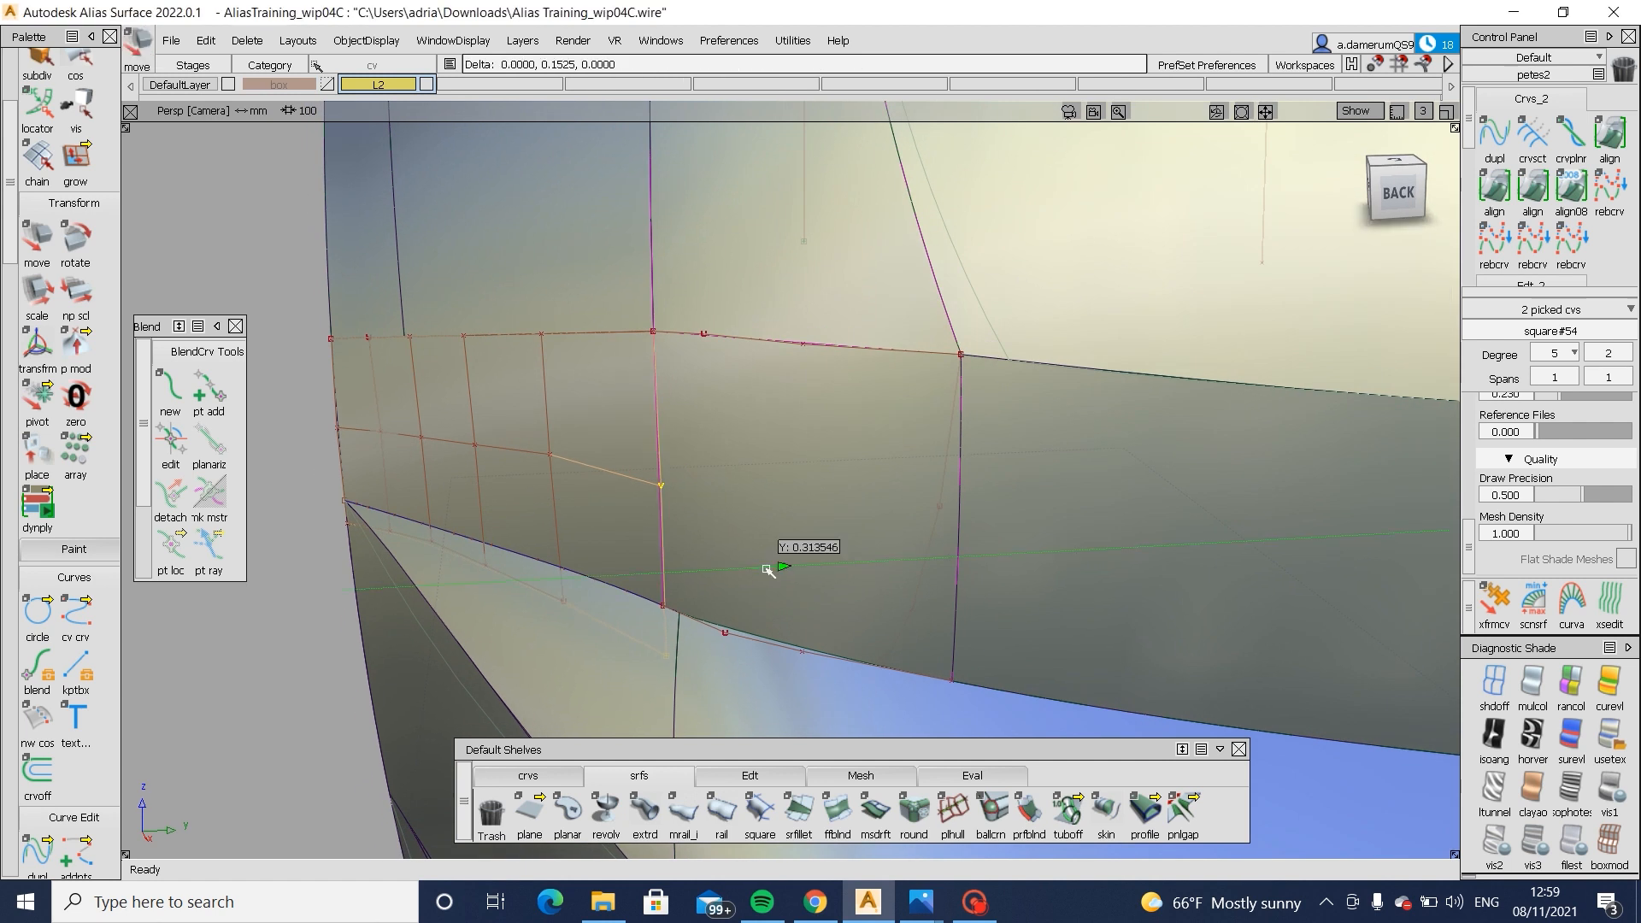
# - Untrim the lower band surface on the side and clear its old curve-on-surface
pyautogui.moveTo(767, 571)
pyautogui.keyDown('alt'); pyautogui.keyDown('shift'); pyautogui.mouseDown()
pyautogui.moveTo(1133, 770)
pyautogui.moveTo(1016, 691)
pyautogui.mouseUp(); pyautogui.keyUp('shift'); pyautogui.keyUp('alt')
pyautogui.keyDown('ctrl'); pyautogui.keyDown('shift'); pyautogui.moveTo(1016, 690); pyautogui.dragTo(1009, 487); pyautogui.keyUp('shift'); pyautogui.keyUp('ctrl')
pyautogui.keyDown('ctrl'); pyautogui.keyDown('shift'); pyautogui.moveTo(960, 523); pyautogui.dragTo(754, 641); pyautogui.keyUp('shift'); pyautogui.keyUp('ctrl')
pyautogui.click(754, 641)
pyautogui.keyDown('ctrl'); pyautogui.keyDown('shift'); pyautogui.moveTo(754, 641); pyautogui.dragTo(760, 735, button='right'); pyautogui.keyUp('shift'); pyautogui.keyUp('ctrl')
pyautogui.keyDown('ctrl'); pyautogui.keyDown('shift'); pyautogui.moveTo(759, 735); pyautogui.dragTo(673, 615); pyautogui.keyUp('shift'); pyautogui.keyUp('ctrl')
pyautogui.click(677, 591)
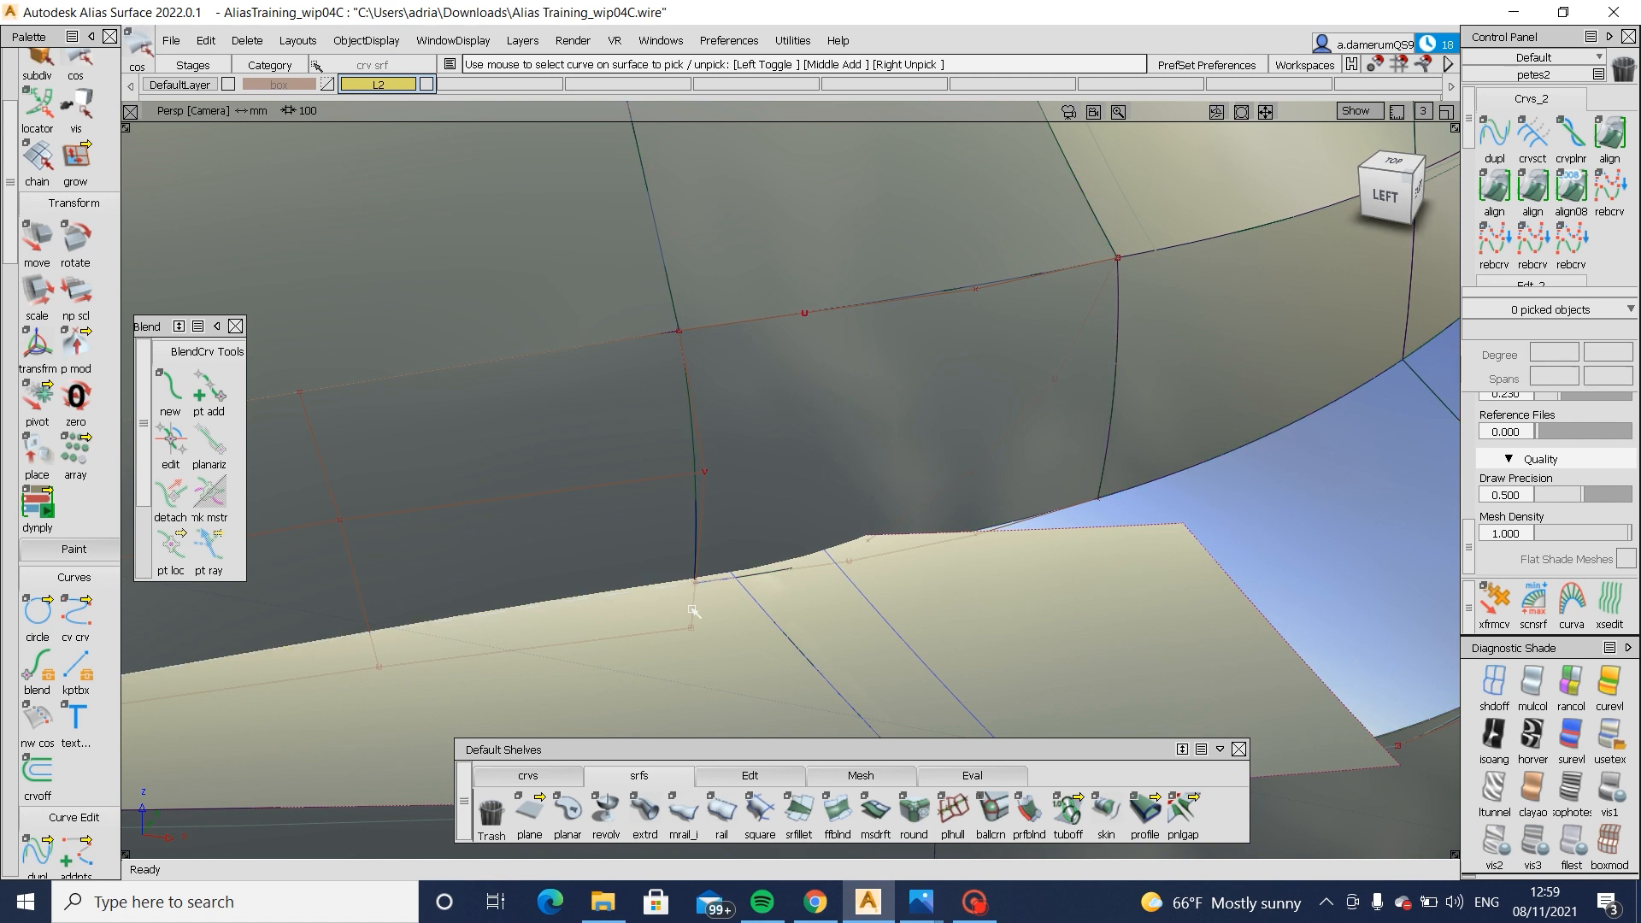
# - Retrim the lower band surface along the side surface's lower edge, keeping the region below the seam
pyautogui.click(733, 582)
pyautogui.keyDown('ctrl'); pyautogui.keyDown('shift'); pyautogui.moveTo(684, 675); pyautogui.dragTo(792, 516); pyautogui.keyUp('shift'); pyautogui.keyUp('ctrl')
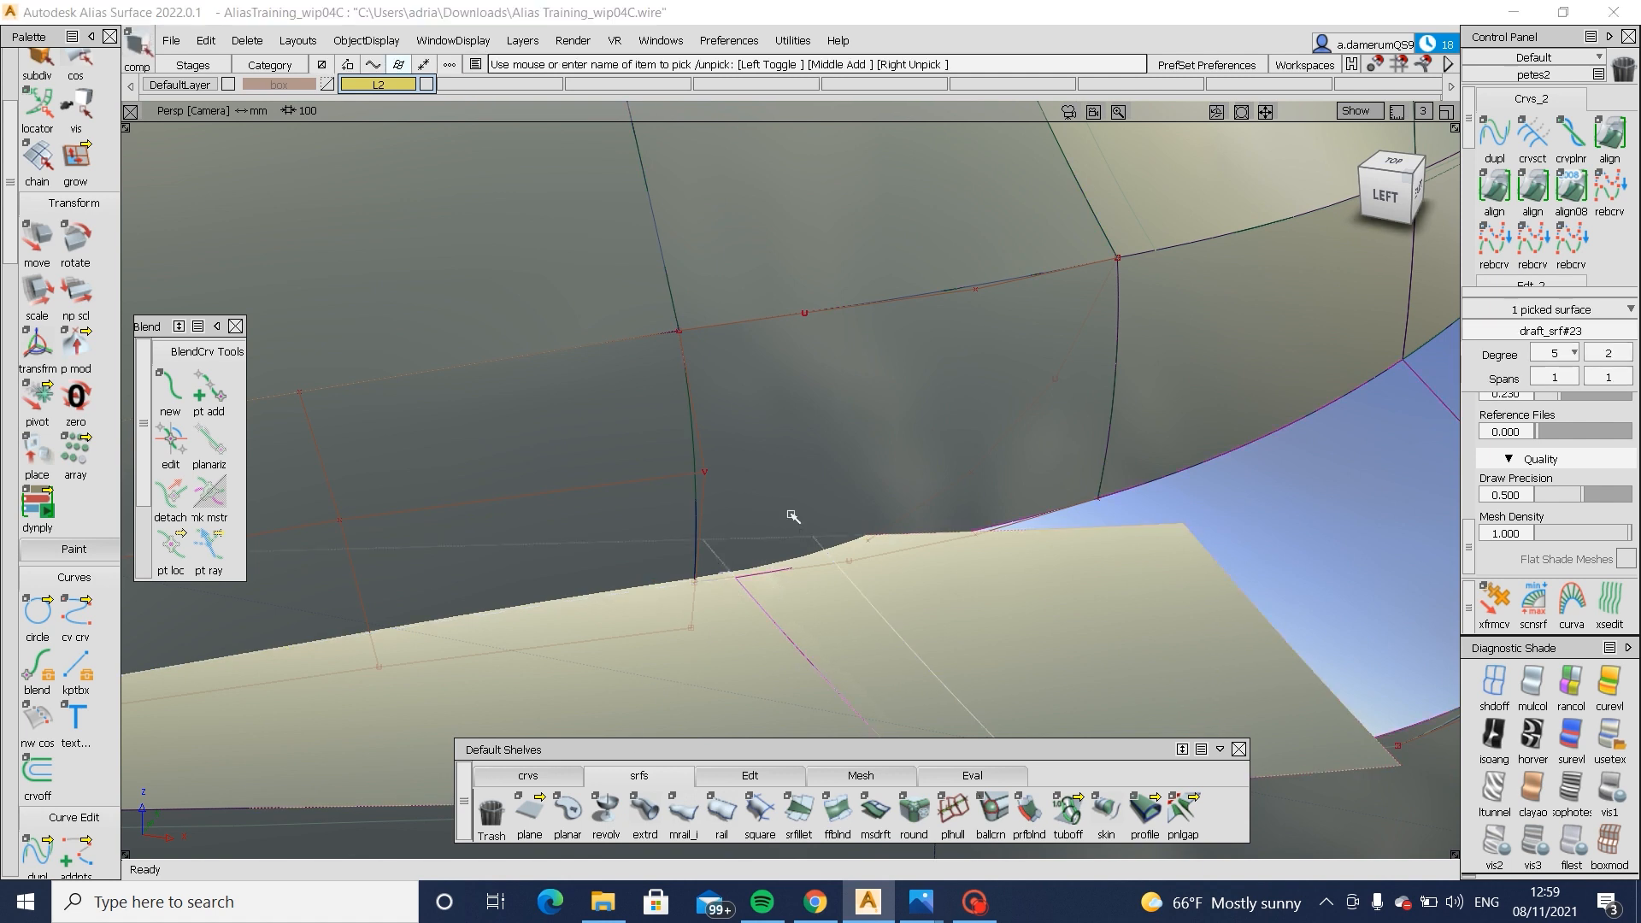
pyautogui.keyDown('ctrl'); pyautogui.keyDown('shift'); pyautogui.moveTo(792, 516); pyautogui.dragTo(609, 585, button='right'); pyautogui.keyUp('shift'); pyautogui.keyUp('ctrl')
pyautogui.keyDown('ctrl'); pyautogui.keyDown('shift'); pyautogui.moveTo(680, 653); pyautogui.dragTo(682, 652); pyautogui.keyUp('shift'); pyautogui.keyUp('ctrl')
pyautogui.click(686, 645)
pyautogui.press('space')
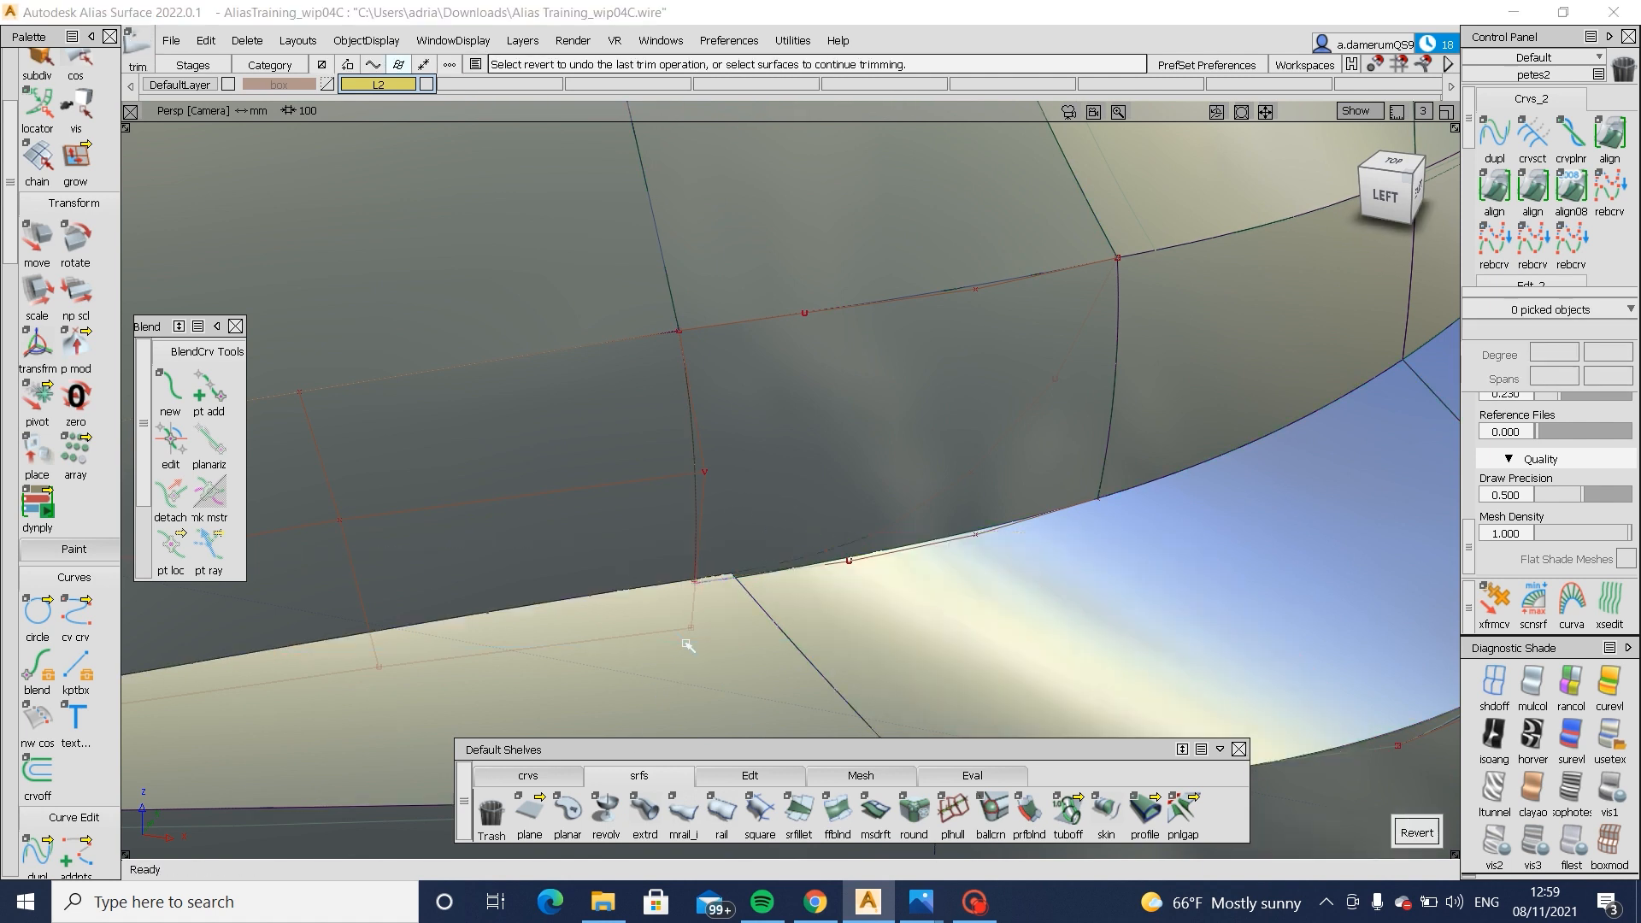
# - Apply Untrim to the corner part of the lower band, beneath the lower fill surface
pyautogui.keyDown('alt'); pyautogui.keyDown('shift'); pyautogui.moveTo(791, 616); pyautogui.dragTo(869, 631); pyautogui.keyUp('shift'); pyautogui.keyUp('alt')
pyautogui.keyDown('alt'); pyautogui.keyDown('shift'); pyautogui.moveTo(869, 630); pyautogui.dragTo(945, 616, button='right'); pyautogui.keyUp('shift'); pyautogui.keyUp('alt')
pyautogui.keyDown('alt'); pyautogui.keyDown('shift'); pyautogui.moveTo(945, 615); pyautogui.dragTo(821, 607); pyautogui.keyUp('shift'); pyautogui.keyUp('alt')
pyautogui.keyDown('alt'); pyautogui.keyDown('shift'); pyautogui.moveTo(820, 607); pyautogui.dragTo(751, 601, button='right'); pyautogui.keyUp('shift'); pyautogui.keyUp('alt')
pyautogui.keyDown('ctrl'); pyautogui.keyDown('shift'); pyautogui.moveTo(750, 601); pyautogui.dragTo(824, 677); pyautogui.keyUp('shift'); pyautogui.keyUp('ctrl')
pyautogui.click(825, 676)
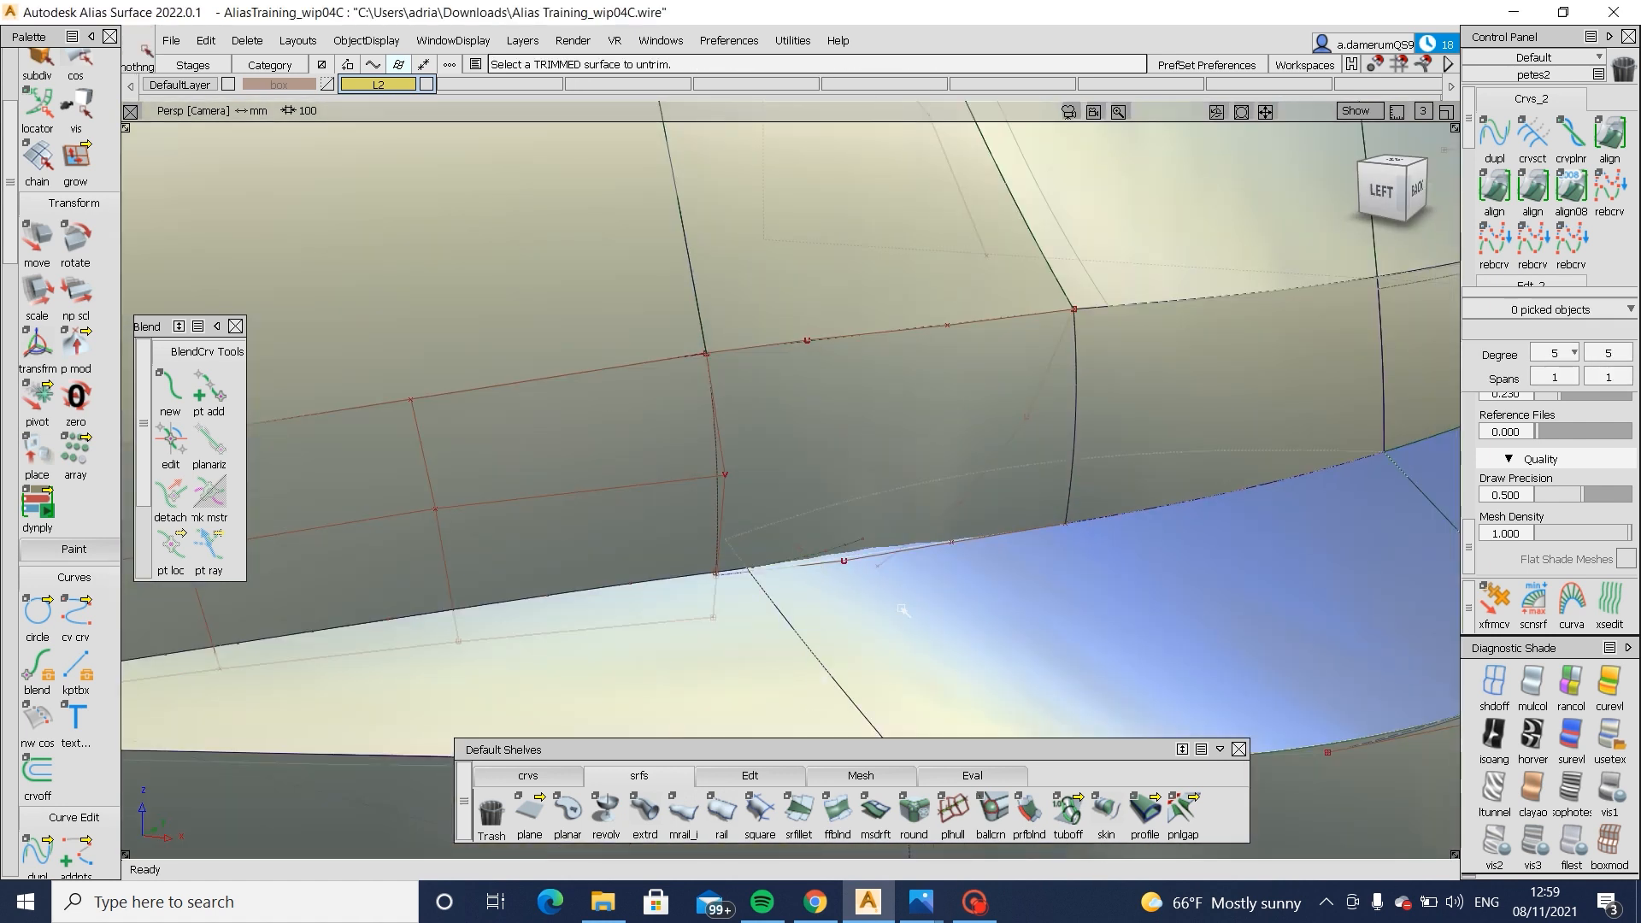
# - Move the bottom rear corner CV of the lower side surface slightly with the Move tool
pyautogui.keyDown('alt'); pyautogui.keyDown('shift'); pyautogui.moveTo(903, 611); pyautogui.dragTo(949, 598, button='right'); pyautogui.keyUp('shift'); pyautogui.keyUp('alt')
pyautogui.keyDown('alt'); pyautogui.keyDown('shift'); pyautogui.moveTo(949, 598); pyautogui.dragTo(812, 540); pyautogui.keyUp('shift'); pyautogui.keyUp('alt')
pyautogui.moveTo(816, 530); pyautogui.dragTo(843, 547)
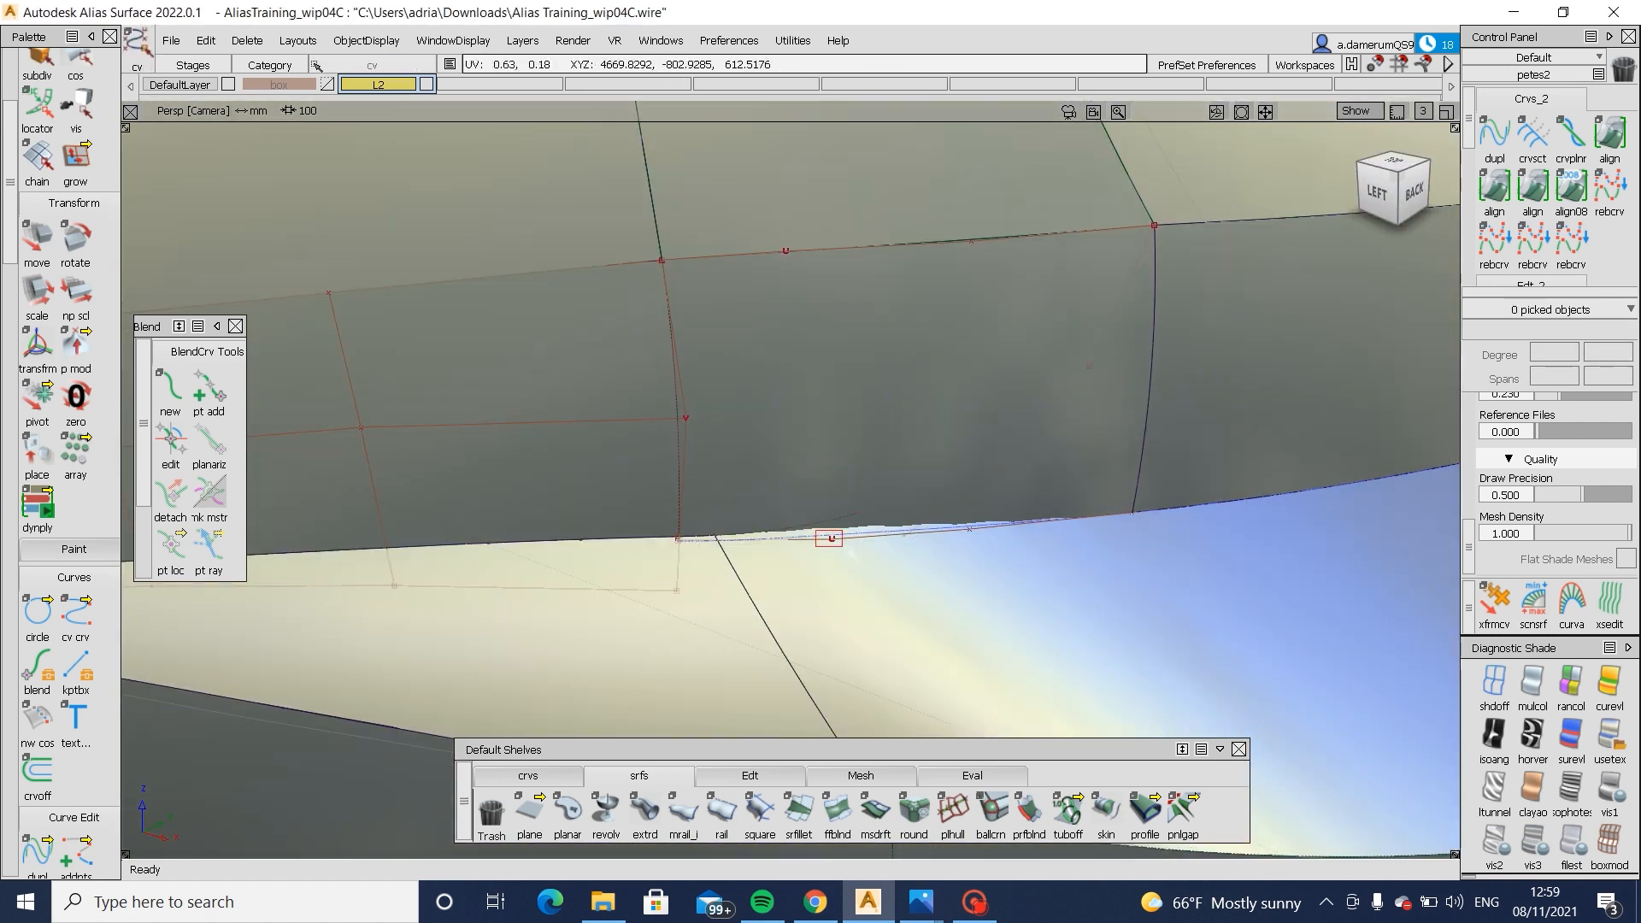
pyautogui.keyDown('ctrl'); pyautogui.keyDown('shift'); pyautogui.moveTo(732, 628); pyautogui.dragTo(735, 556); pyautogui.keyUp('shift'); pyautogui.keyUp('ctrl')
pyautogui.moveTo(623, 572); pyautogui.dragTo(694, 603)
pyautogui.keyDown('alt'); pyautogui.keyDown('shift'); pyautogui.moveTo(694, 604); pyautogui.dragTo(722, 593); pyautogui.keyUp('shift'); pyautogui.keyUp('alt')
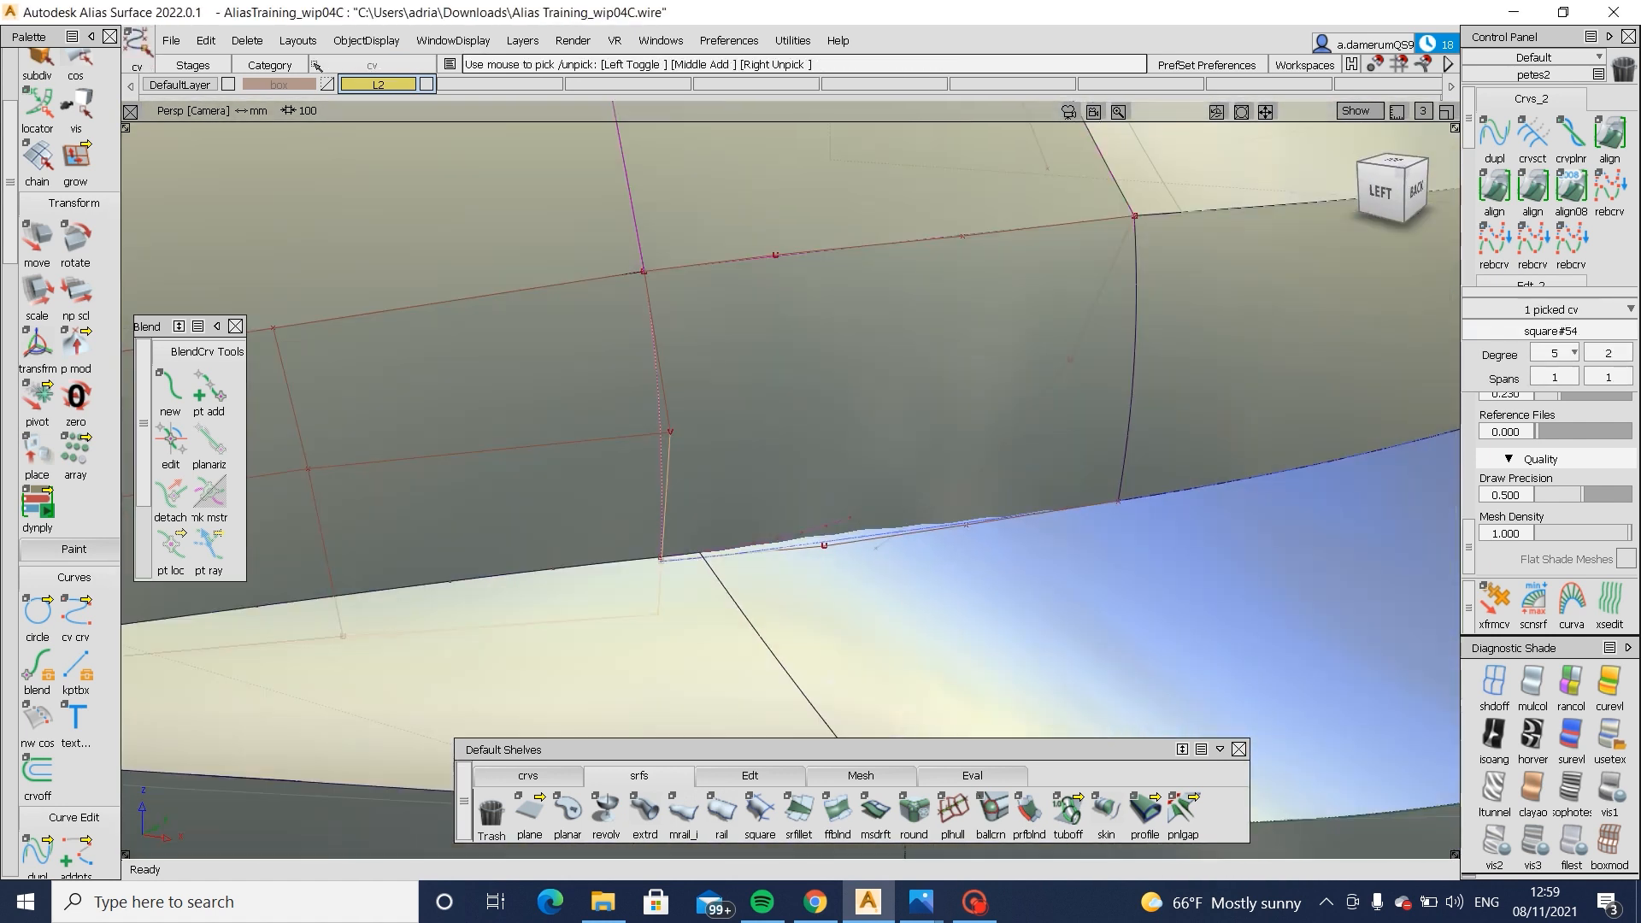
pyautogui.keyDown('ctrl'); pyautogui.keyDown('shift'); pyautogui.moveTo(796, 604); pyautogui.dragTo(859, 666, button='middle'); pyautogui.keyUp('shift'); pyautogui.keyUp('ctrl')
pyautogui.moveTo(833, 605); pyautogui.dragTo(825, 614, button='middle')
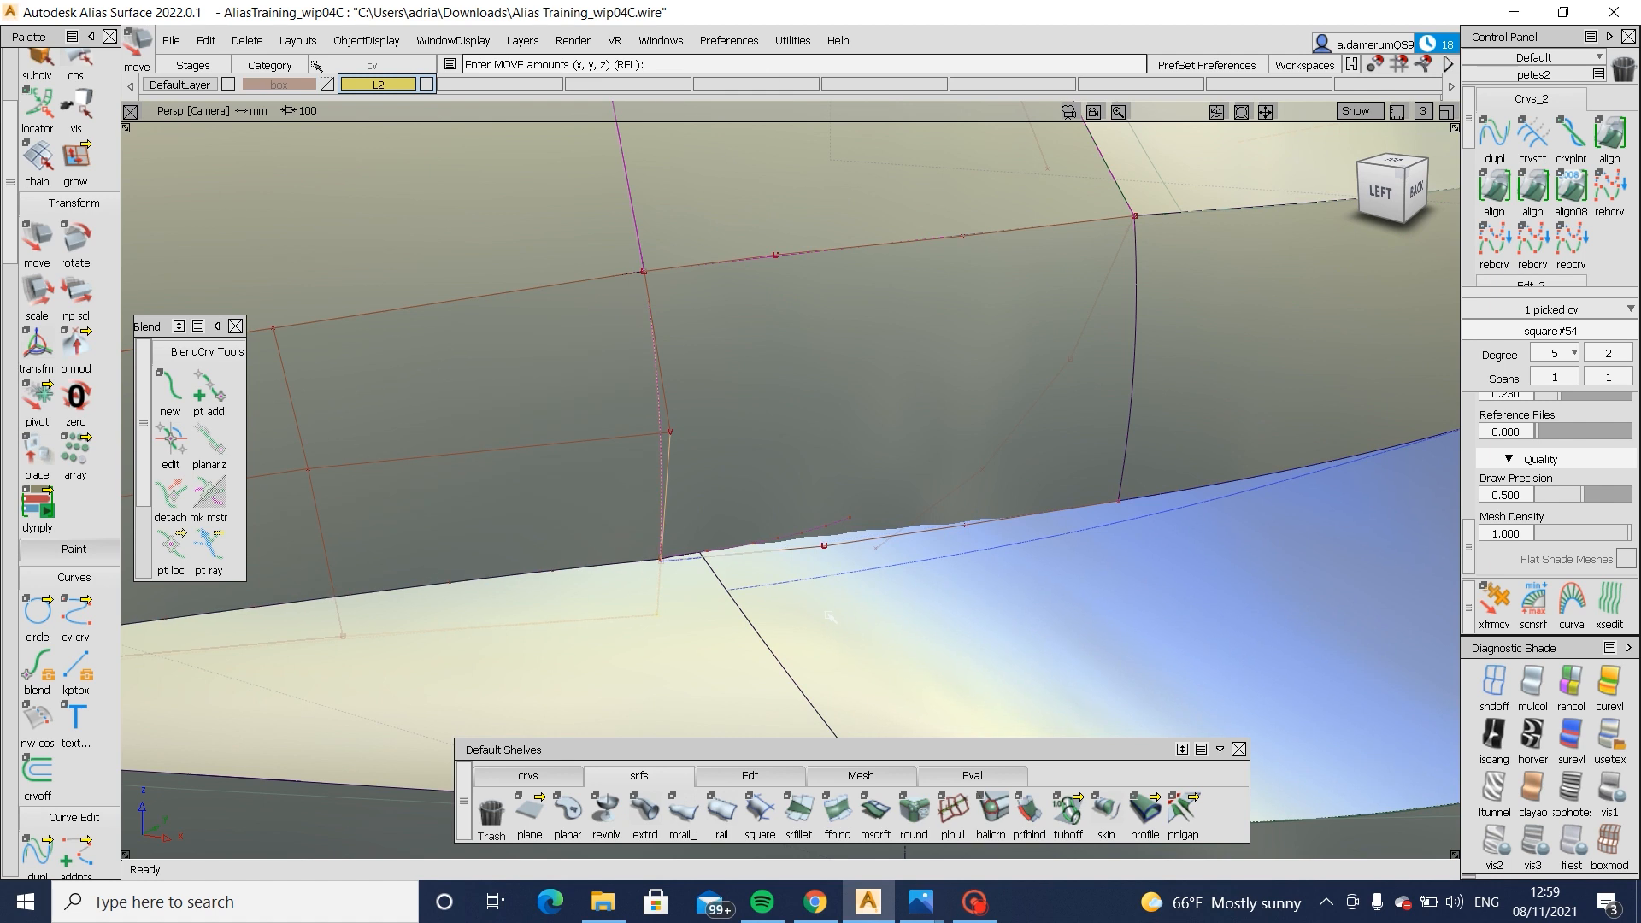
# - Align the front end of the lower gap curve to square#54.cos1 with G1 continuity and U/V alignment, adjusting its inner handle
pyautogui.doubleClick(1493, 186)
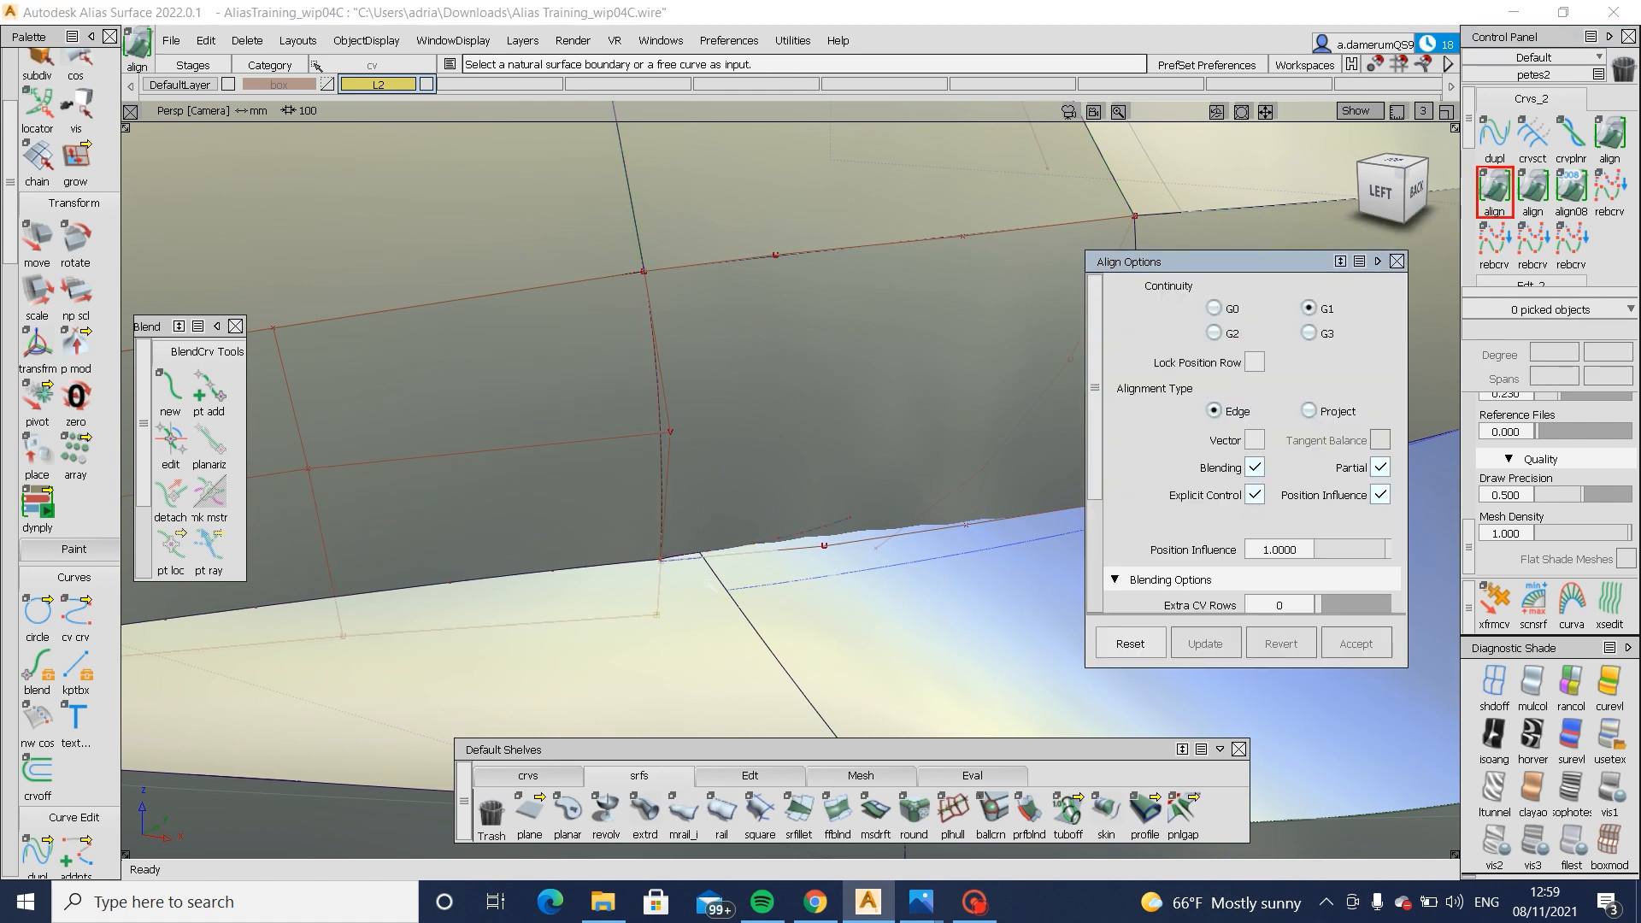
pyautogui.click(671, 567)
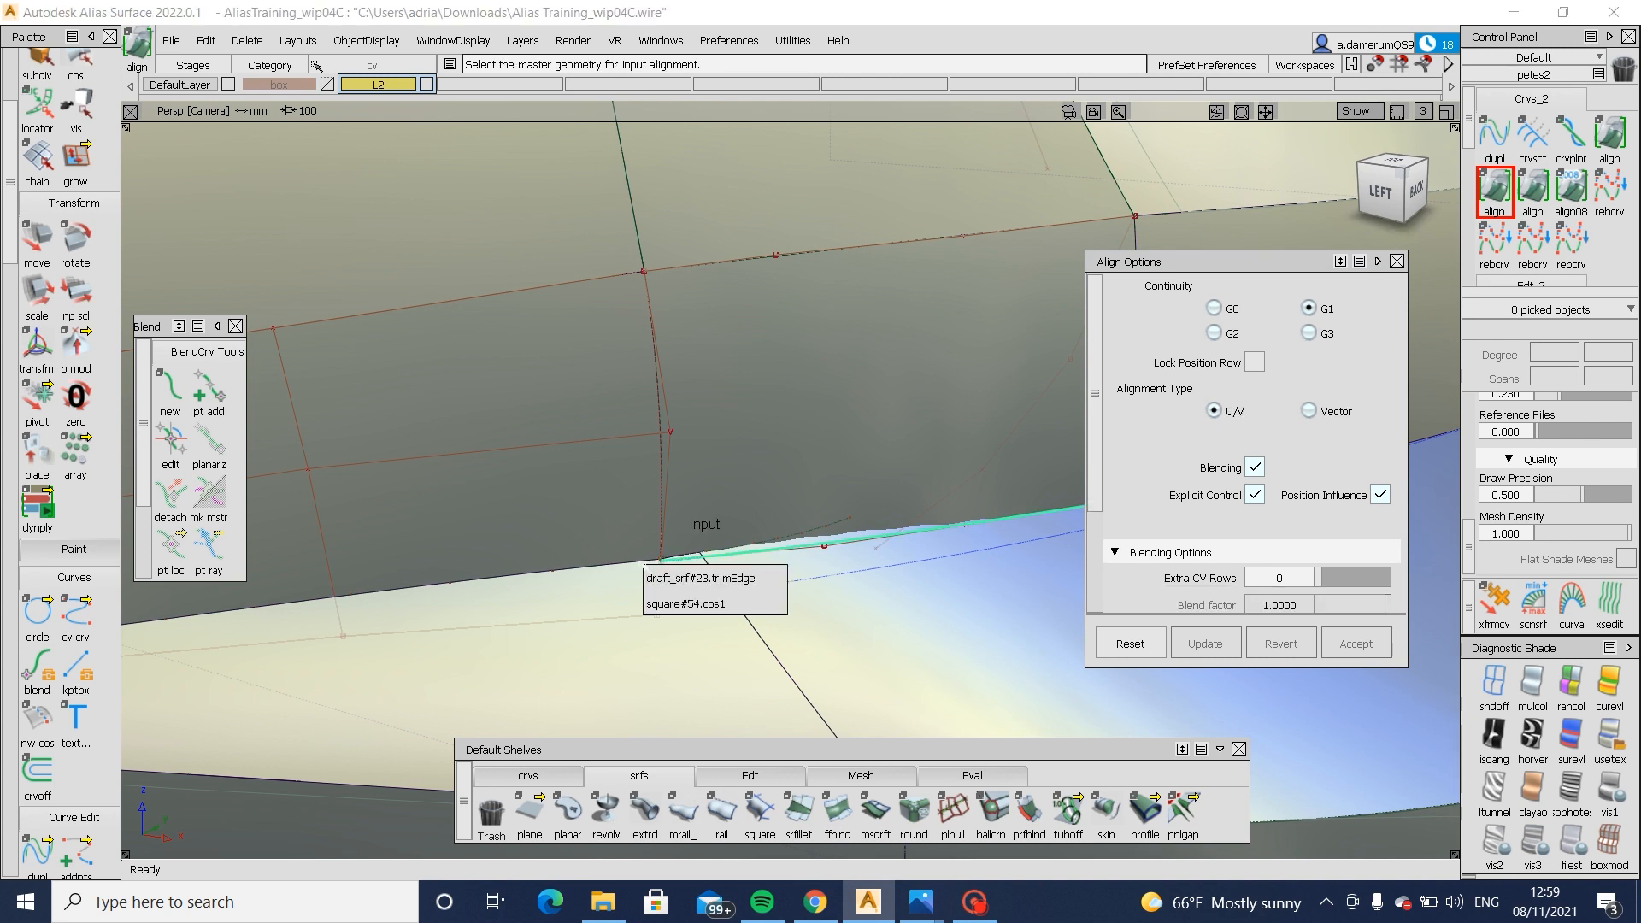
pyautogui.click(774, 603)
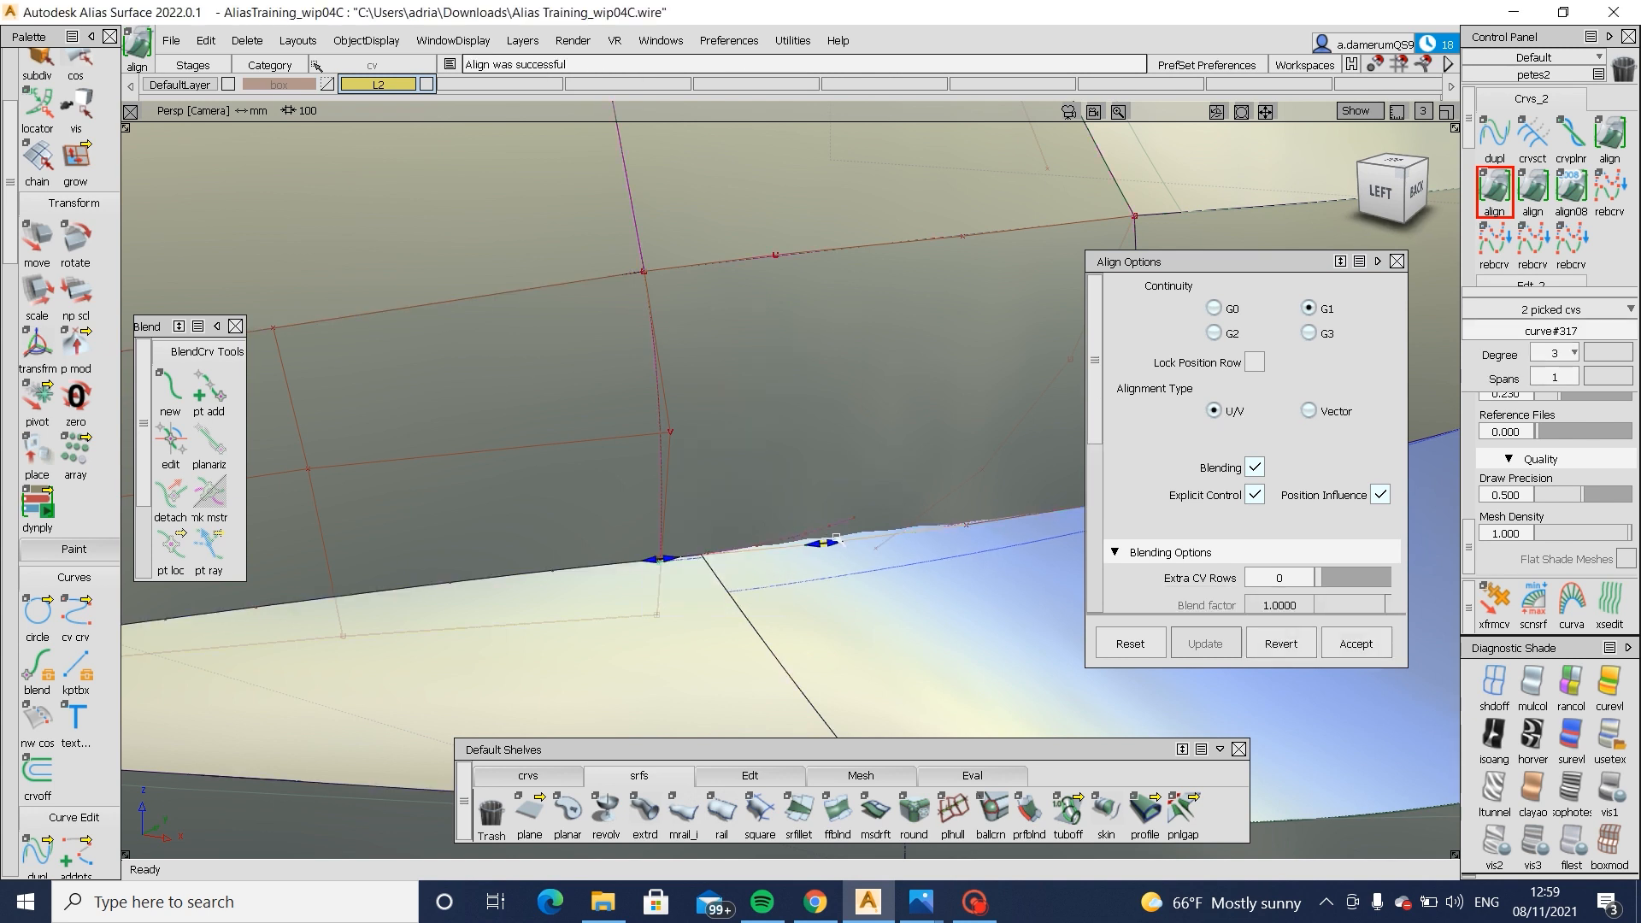
pyautogui.moveTo(925, 591)
pyautogui.keyDown('alt'); pyautogui.keyDown('shift'); pyautogui.mouseDown()
pyautogui.moveTo(989, 561)
pyautogui.moveTo(948, 600)
pyautogui.mouseUp(); pyautogui.keyUp('shift'); pyautogui.keyUp('alt')
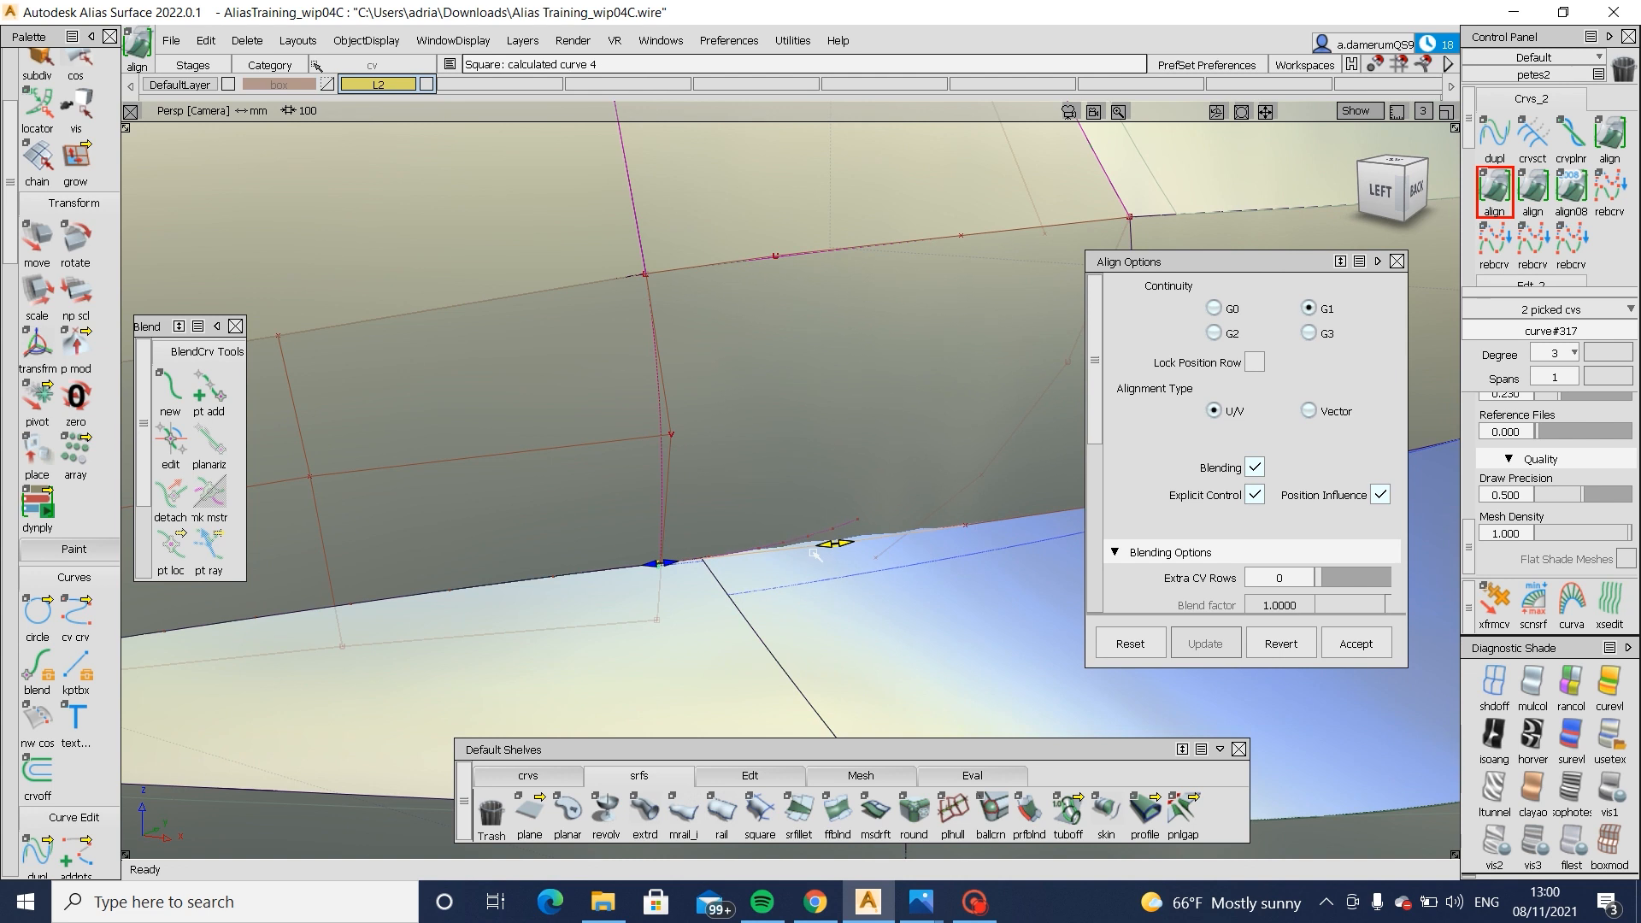
# - Pick the upper rear CV of the lower band surface for a move and check the seam around the lower gap
pyautogui.moveTo(812, 553)
pyautogui.keyDown('alt'); pyautogui.keyDown('shift'); pyautogui.mouseDown()
pyautogui.moveTo(847, 648)
pyautogui.moveTo(707, 696)
pyautogui.moveTo(686, 541)
pyautogui.mouseUp(); pyautogui.keyUp('shift'); pyautogui.keyUp('alt')
pyautogui.moveTo(1206, 522); pyautogui.dragTo(1222, 538)
pyautogui.keyDown('ctrl'); pyautogui.keyDown('shift'); pyautogui.moveTo(1242, 574); pyautogui.dragTo(1247, 516, button='middle'); pyautogui.keyUp('shift'); pyautogui.keyUp('ctrl')
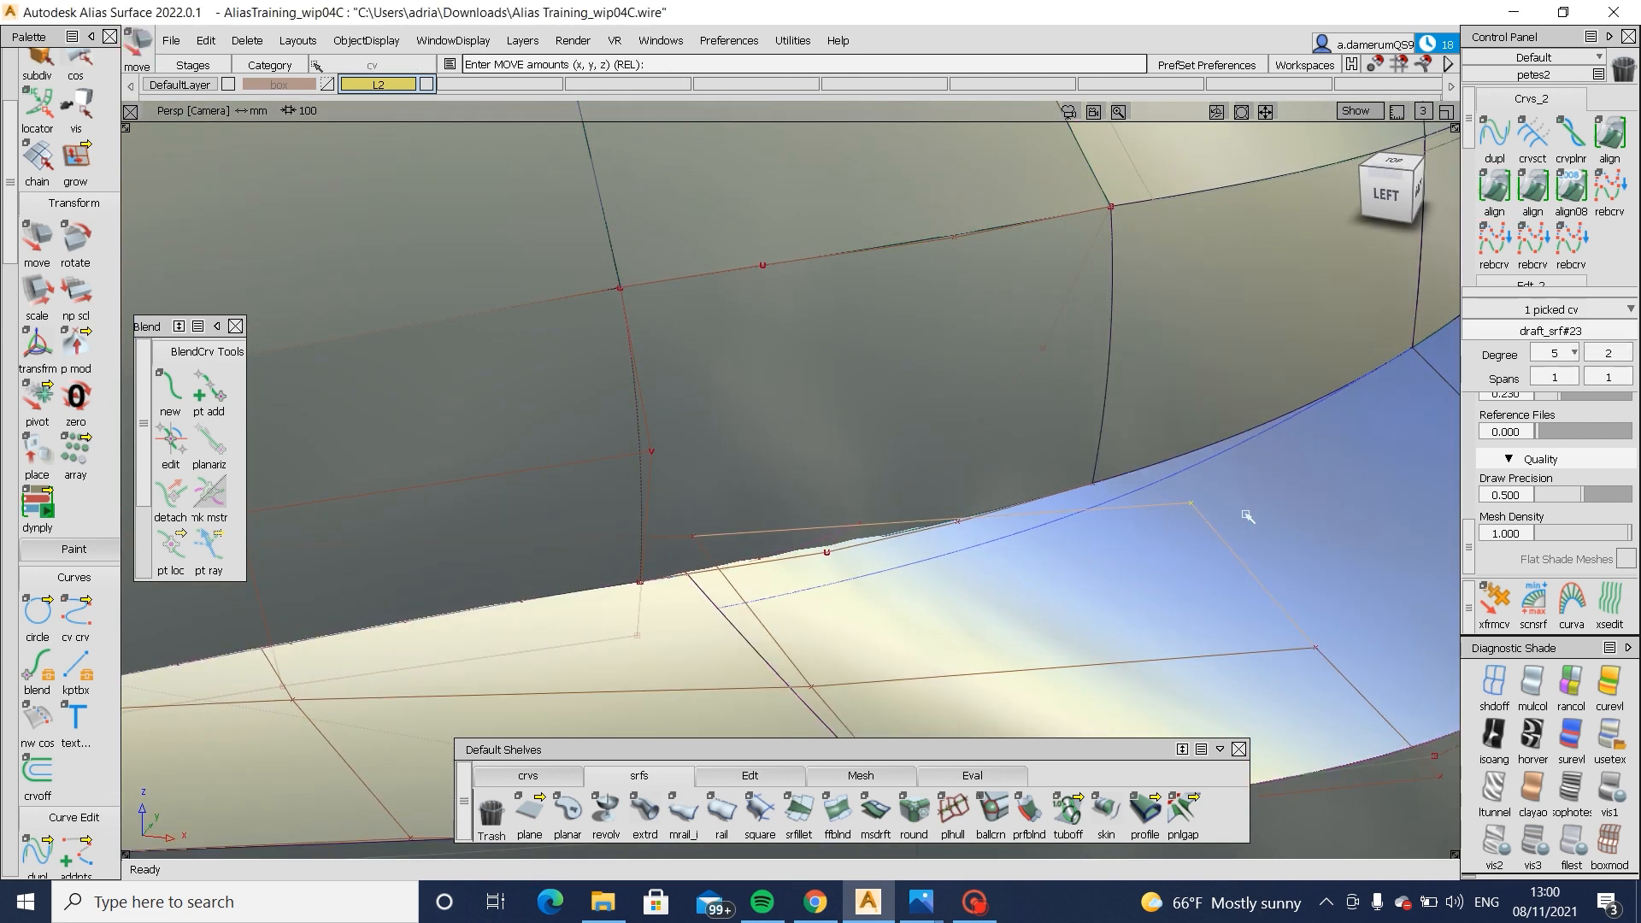
pyautogui.keyDown('alt'); pyautogui.keyDown('shift'); pyautogui.moveTo(1236, 527); pyautogui.dragTo(819, 564); pyautogui.keyUp('shift'); pyautogui.keyUp('alt')
pyautogui.hotkey('ctrl', 'm')
pyautogui.keyDown('ctrl'); pyautogui.keyDown('shift'); pyautogui.moveTo(927, 645); pyautogui.dragTo(934, 466); pyautogui.keyUp('shift'); pyautogui.keyUp('ctrl')
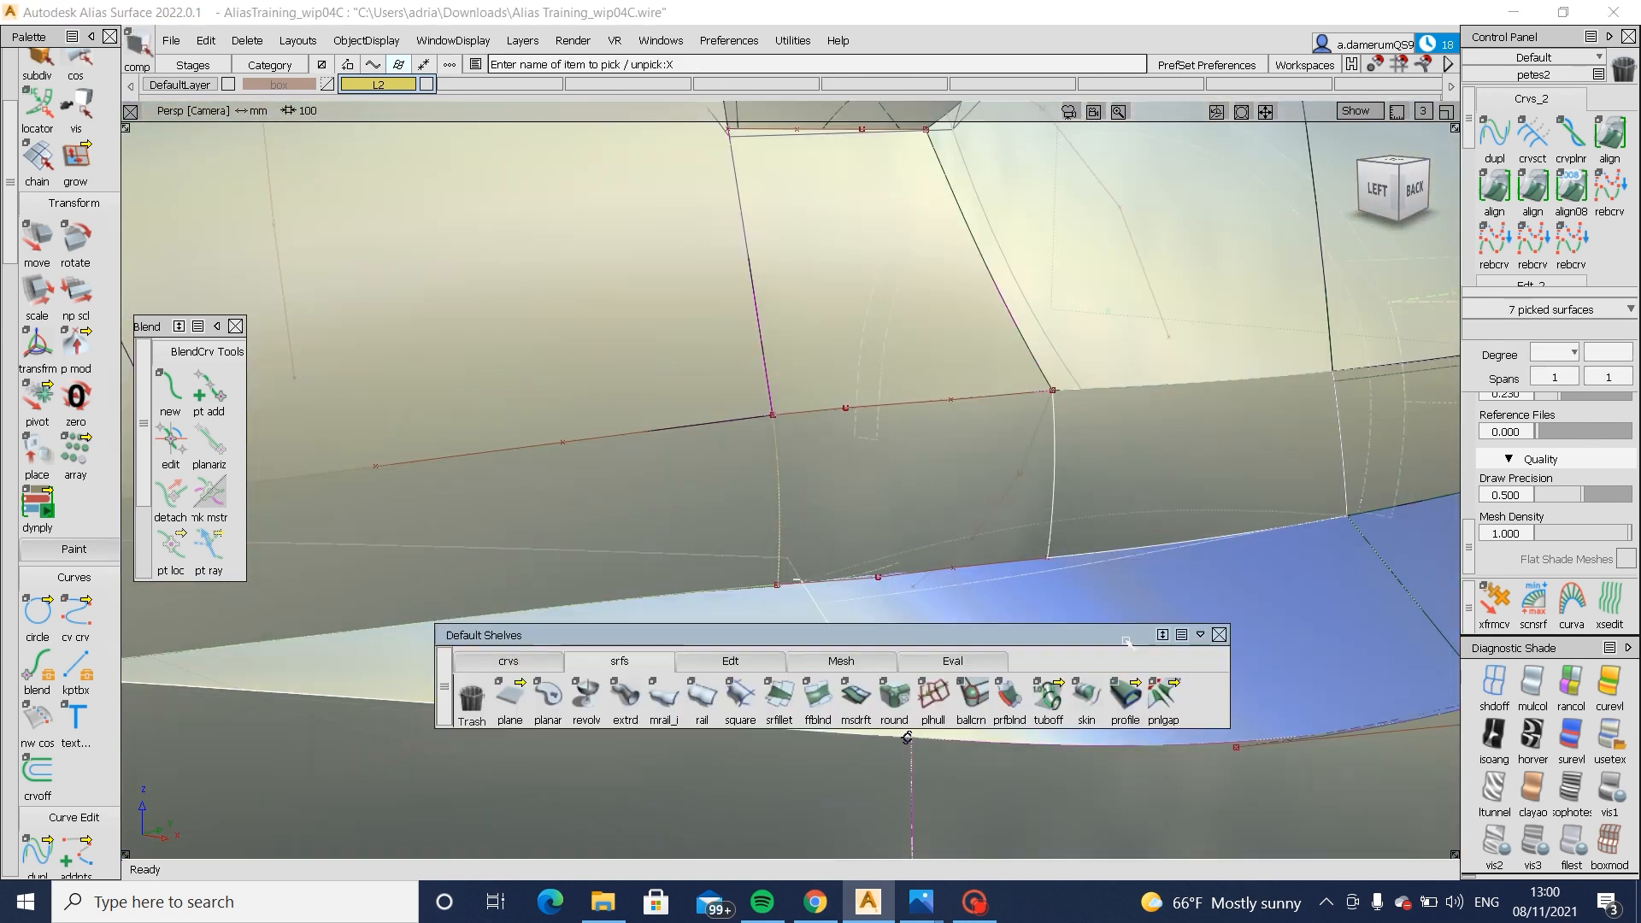
# - Draw a vertical degree-3 edit point curve in the unshaded back view, just inboard of the corner seam and crossing the band
pyautogui.moveTo(1126, 641); pyautogui.dragTo(1124, 740)
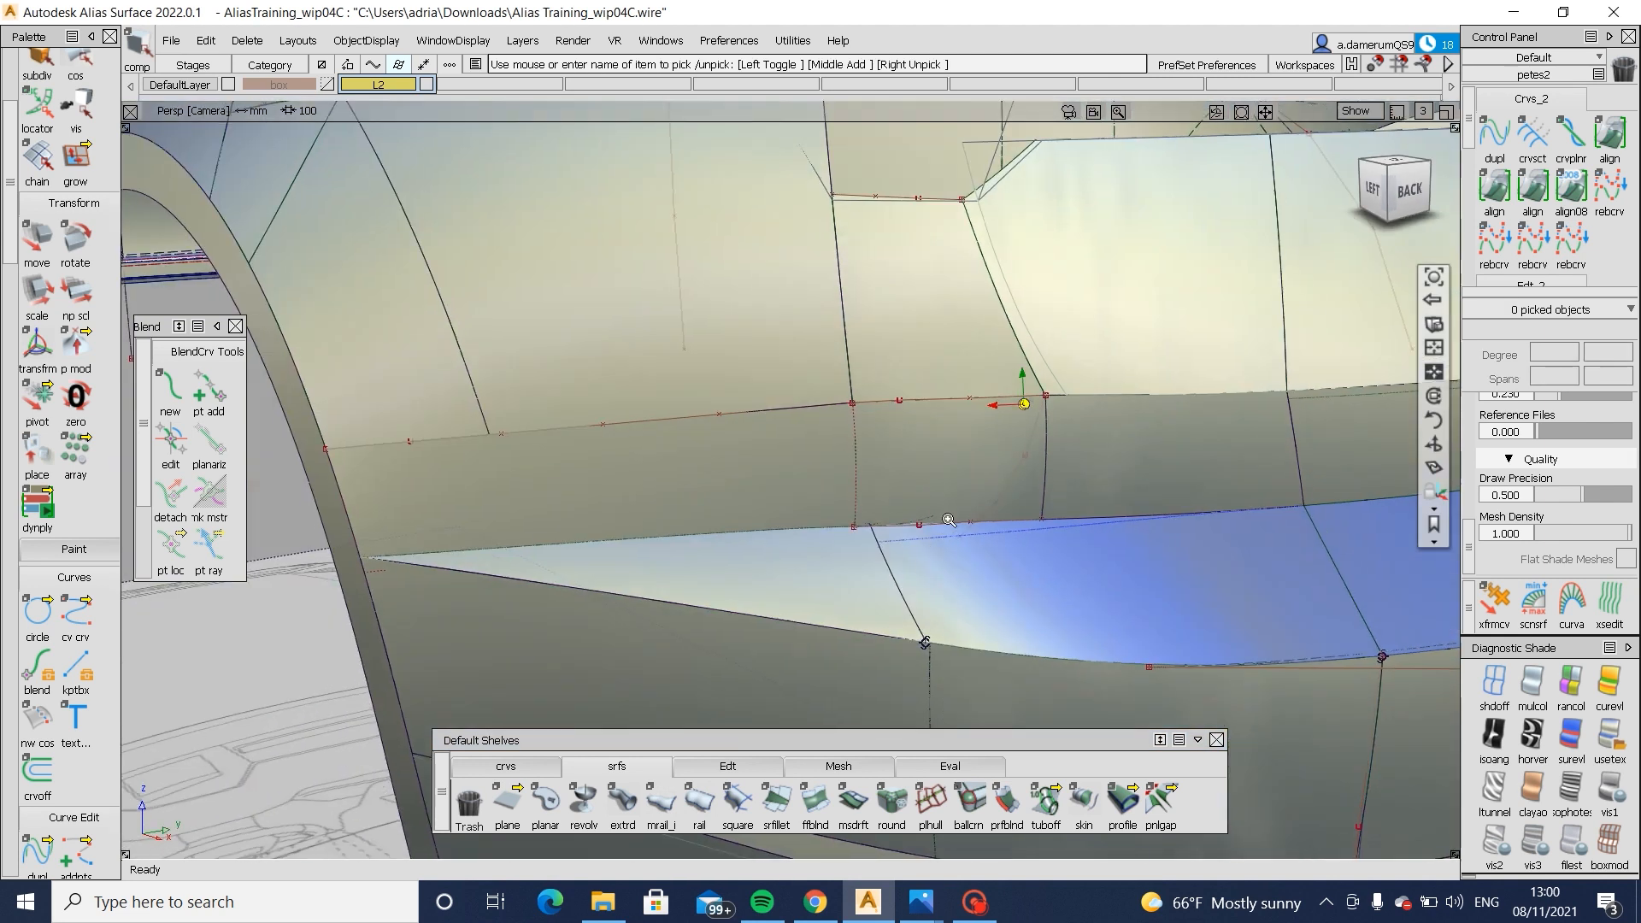
pyautogui.keyDown('alt'); pyautogui.keyDown('shift'); pyautogui.moveTo(948, 520); pyautogui.dragTo(1051, 483, button='right'); pyautogui.keyUp('shift'); pyautogui.keyUp('alt')
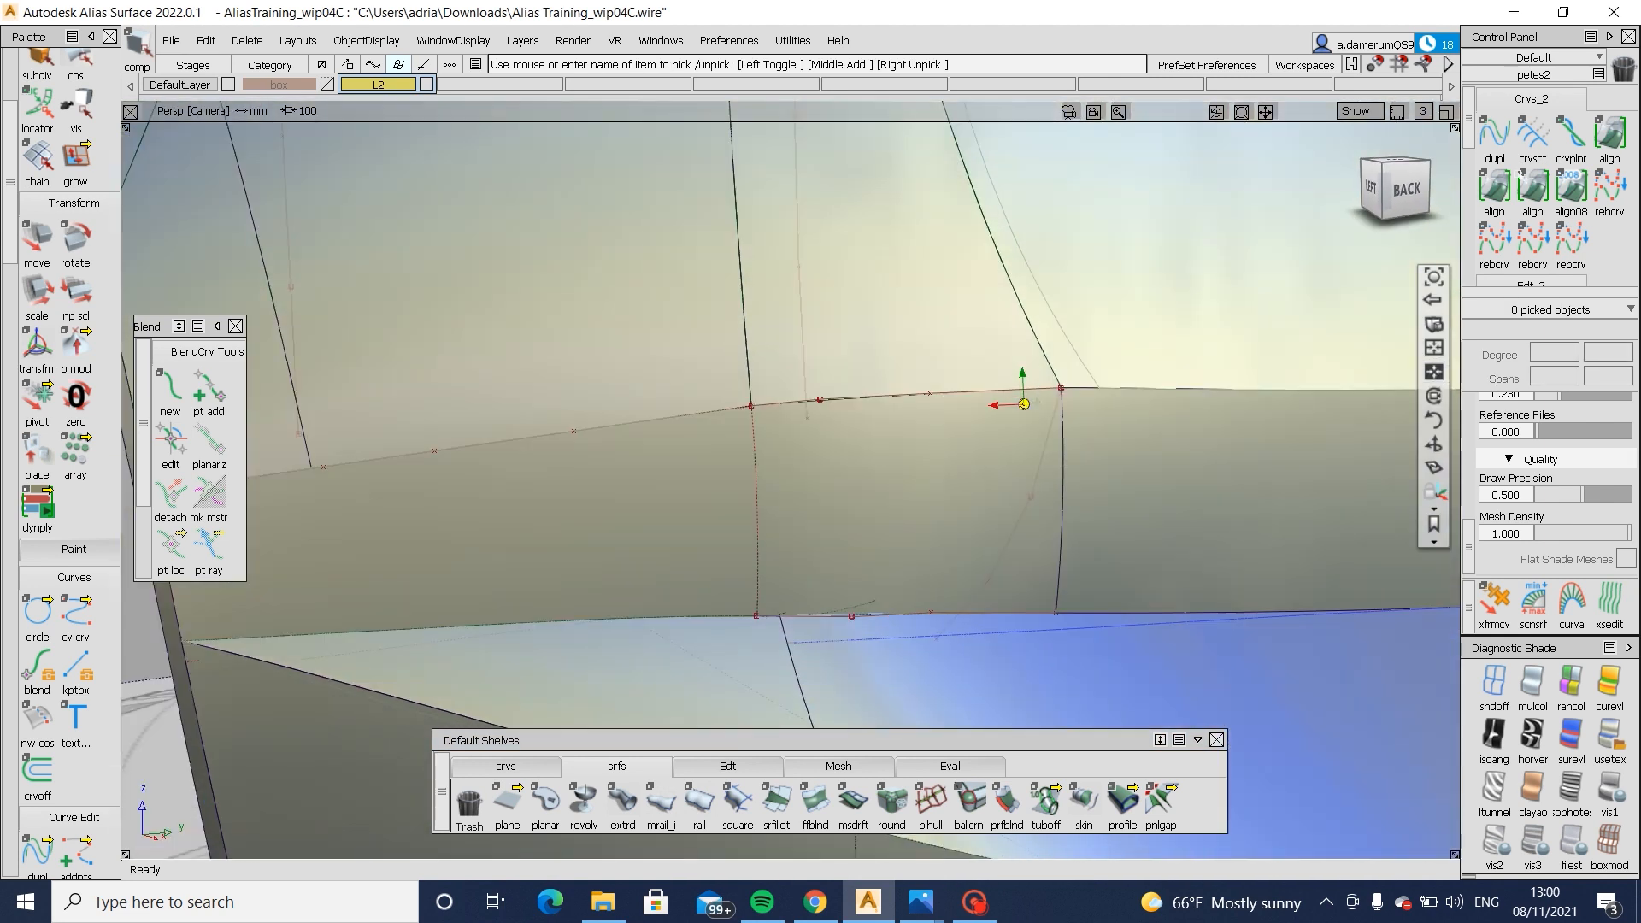
pyautogui.click(1403, 188)
pyautogui.click(530, 767)
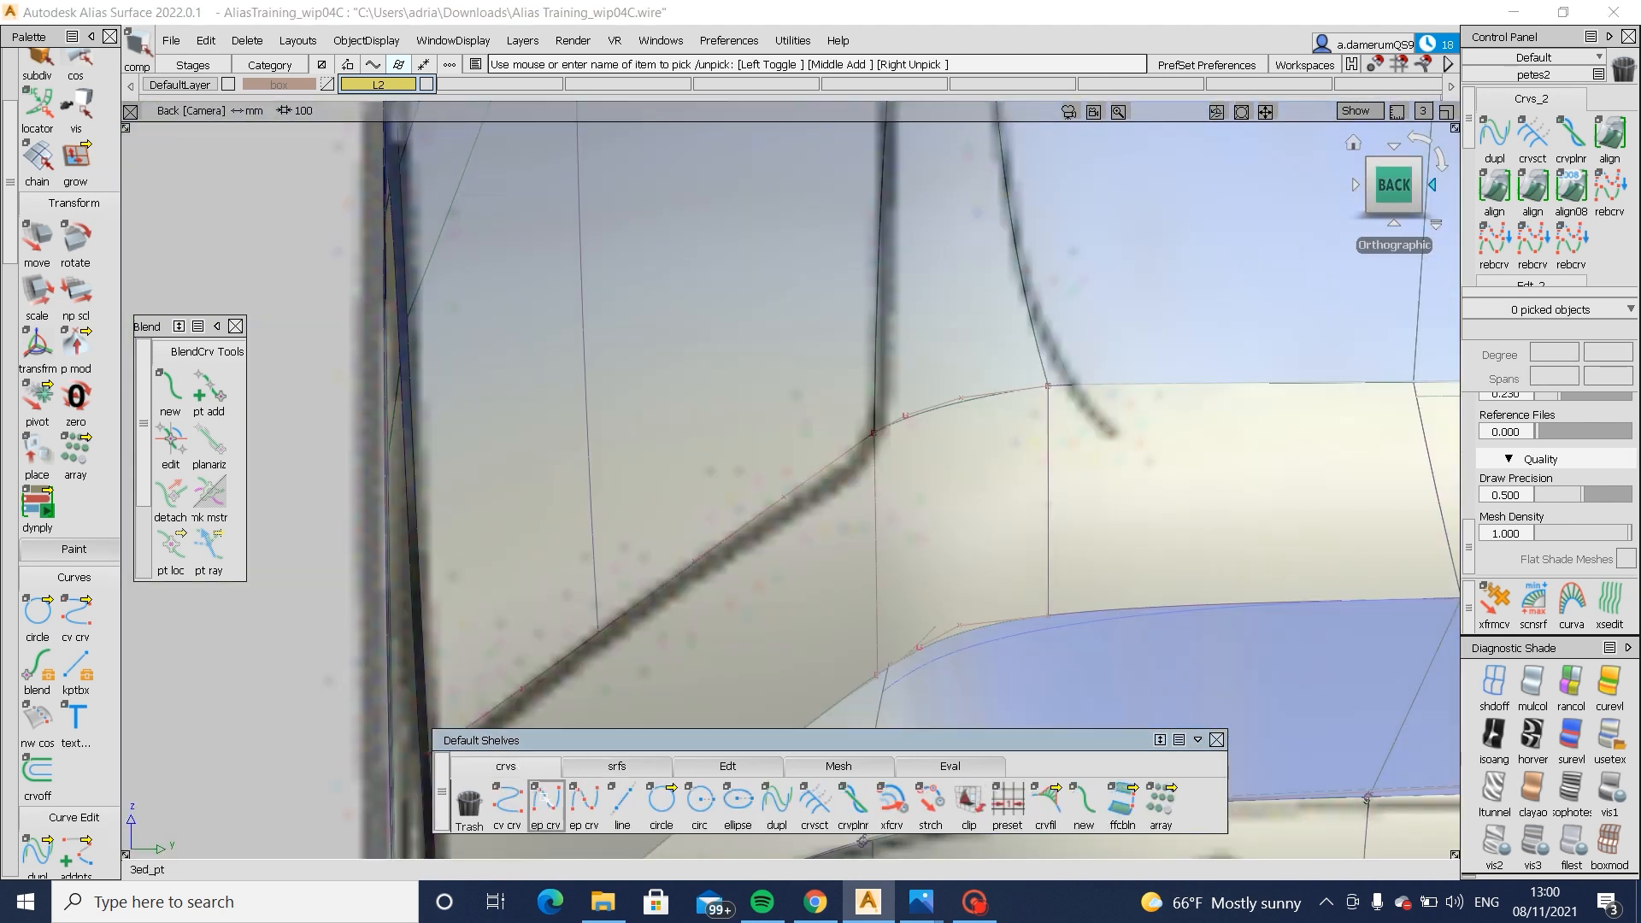
pyautogui.keyDown('alt'); pyautogui.keyDown('shift'); pyautogui.moveTo(1171, 510); pyautogui.dragTo(835, 533, button='middle'); pyautogui.keyUp('shift'); pyautogui.keyUp('alt')
pyautogui.click(1506, 699)
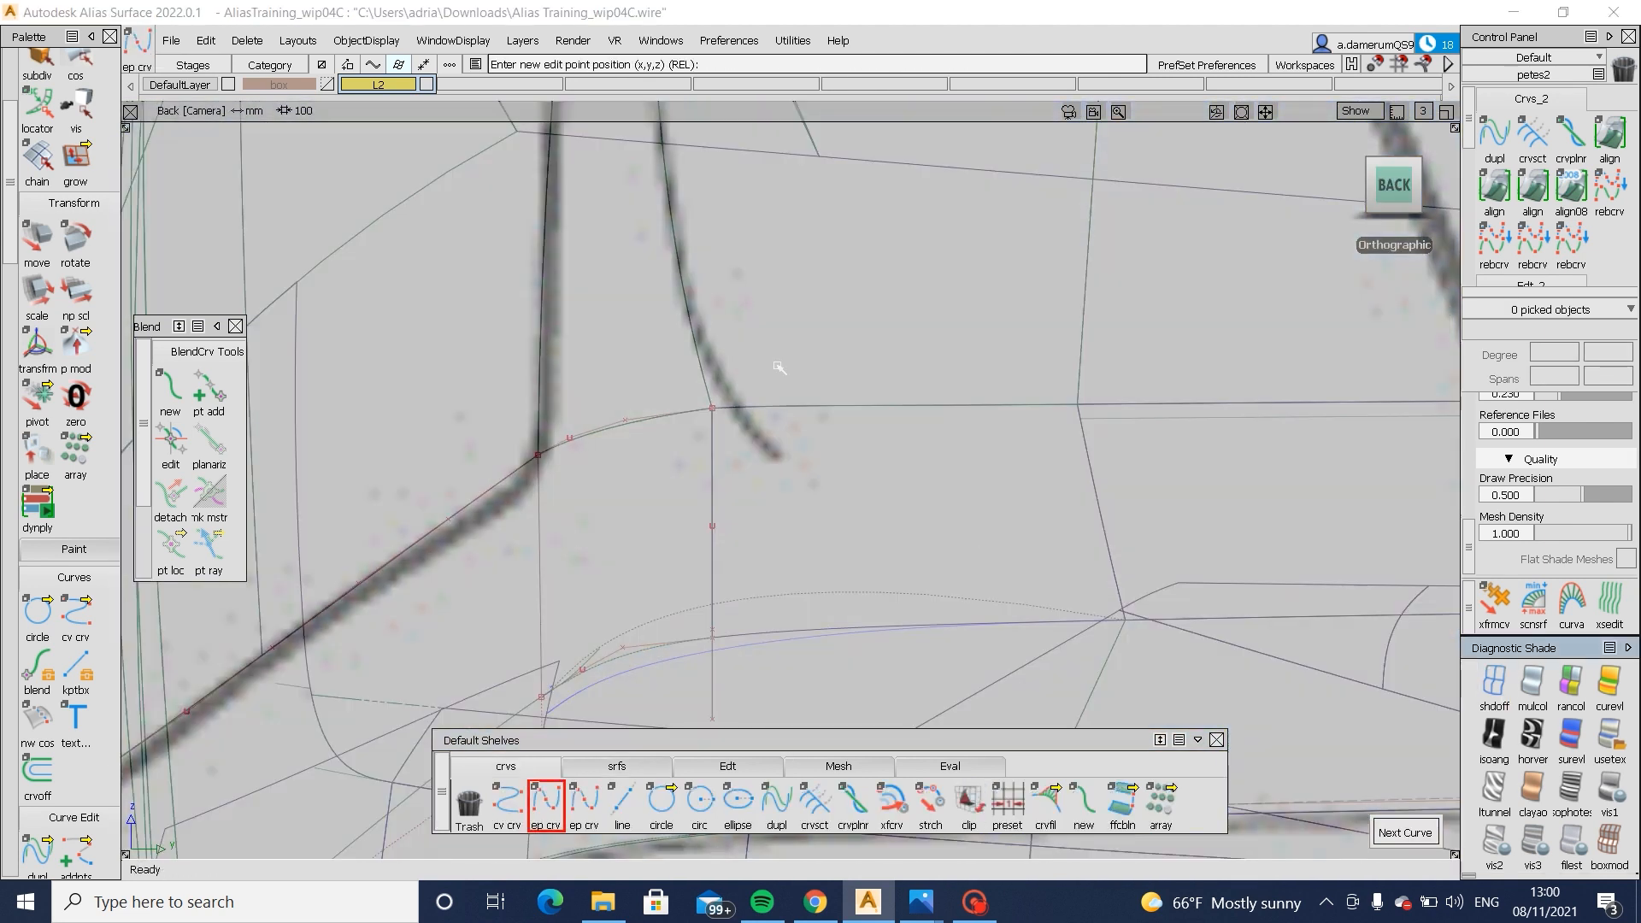
pyautogui.moveTo(915, 470)
pyautogui.keyDown('alt'); pyautogui.keyDown('shift'); pyautogui.mouseDown(button='right')
pyautogui.moveTo(812, 575)
pyautogui.moveTo(684, 410)
pyautogui.mouseUp(button='right'); pyautogui.keyUp('shift'); pyautogui.keyUp('alt')
pyautogui.keyDown('alt'); pyautogui.keyDown('shift'); pyautogui.moveTo(663, 351); pyautogui.dragTo(727, 439, button='middle'); pyautogui.keyUp('shift'); pyautogui.keyUp('alt')
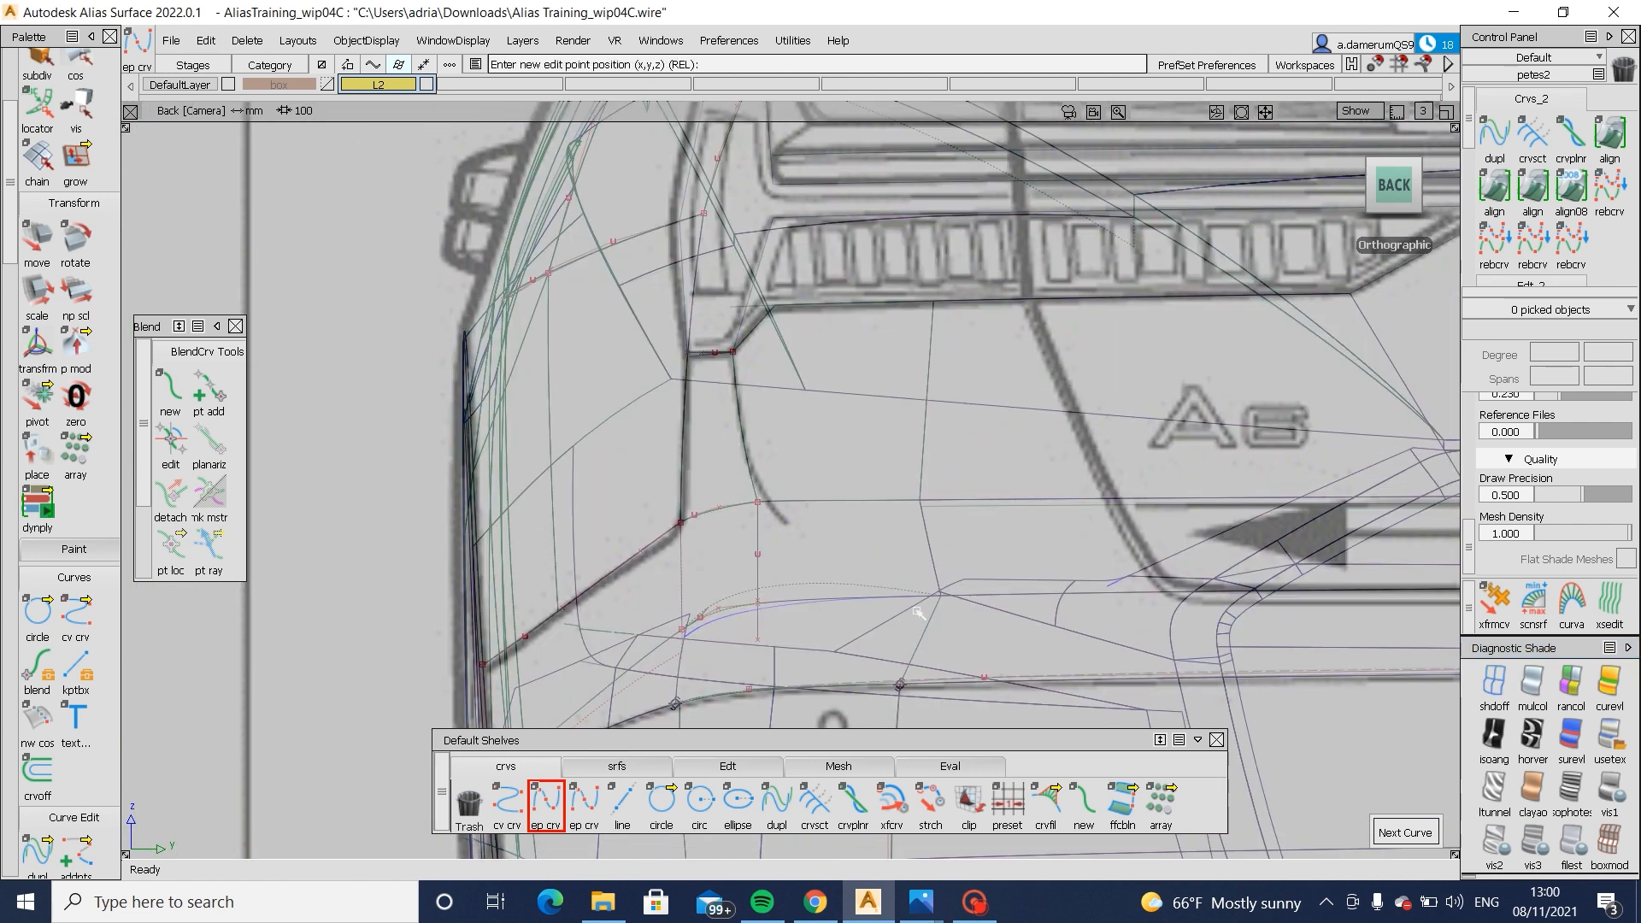
pyautogui.keyDown('alt'); pyautogui.keyDown('shift'); pyautogui.moveTo(918, 613); pyautogui.dragTo(1186, 575, button='right'); pyautogui.keyUp('shift'); pyautogui.keyUp('alt')
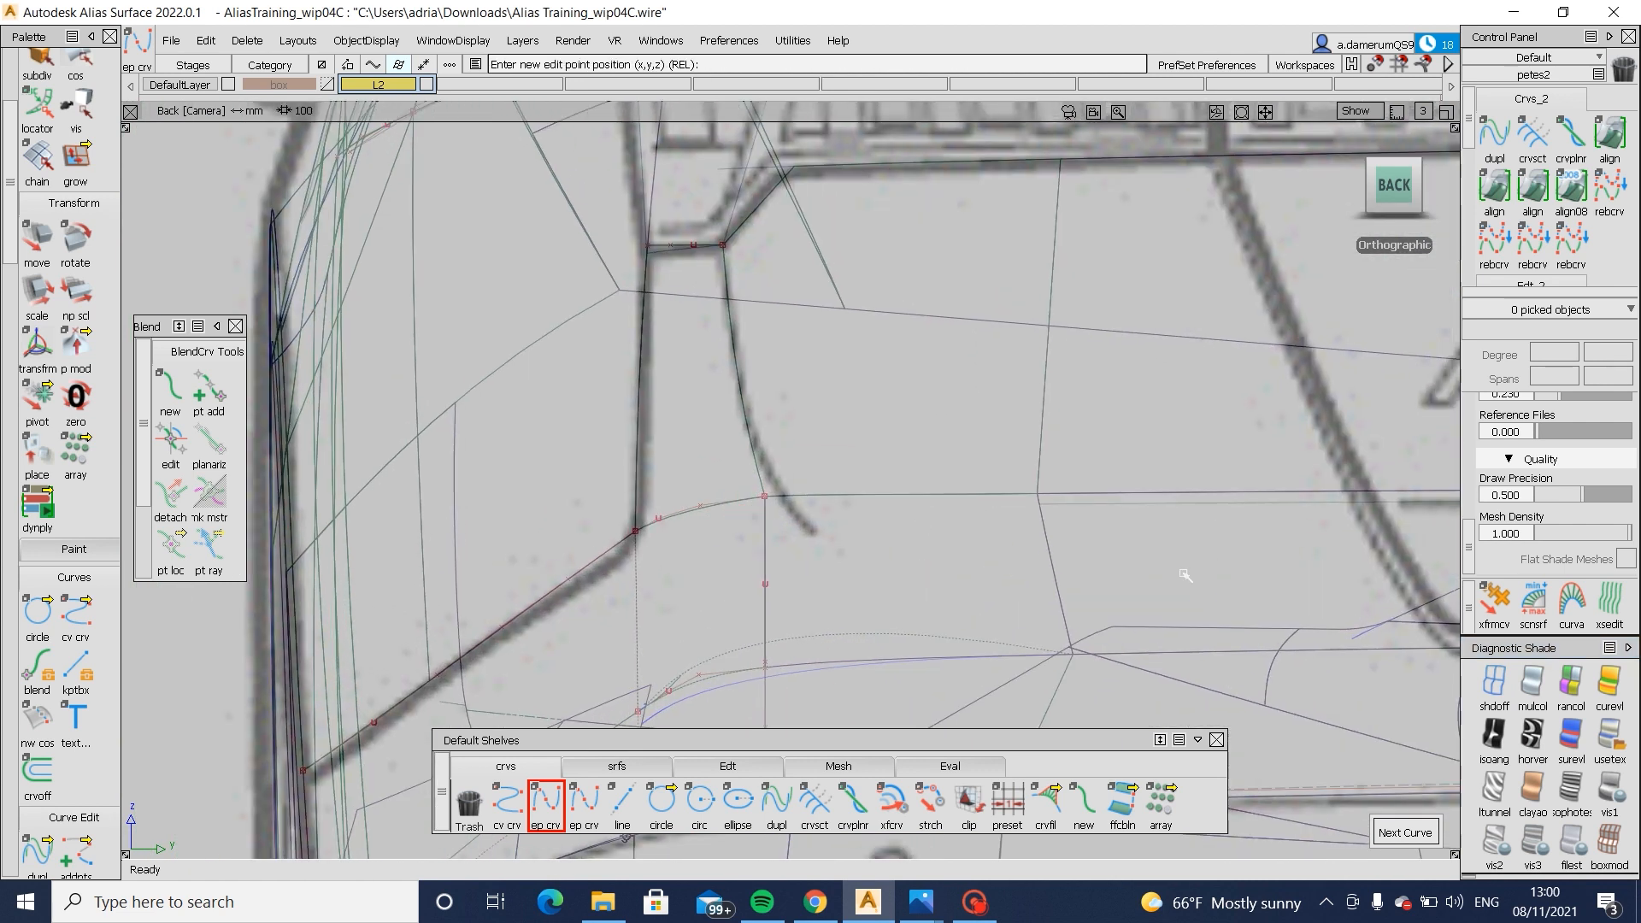
pyautogui.click(877, 495)
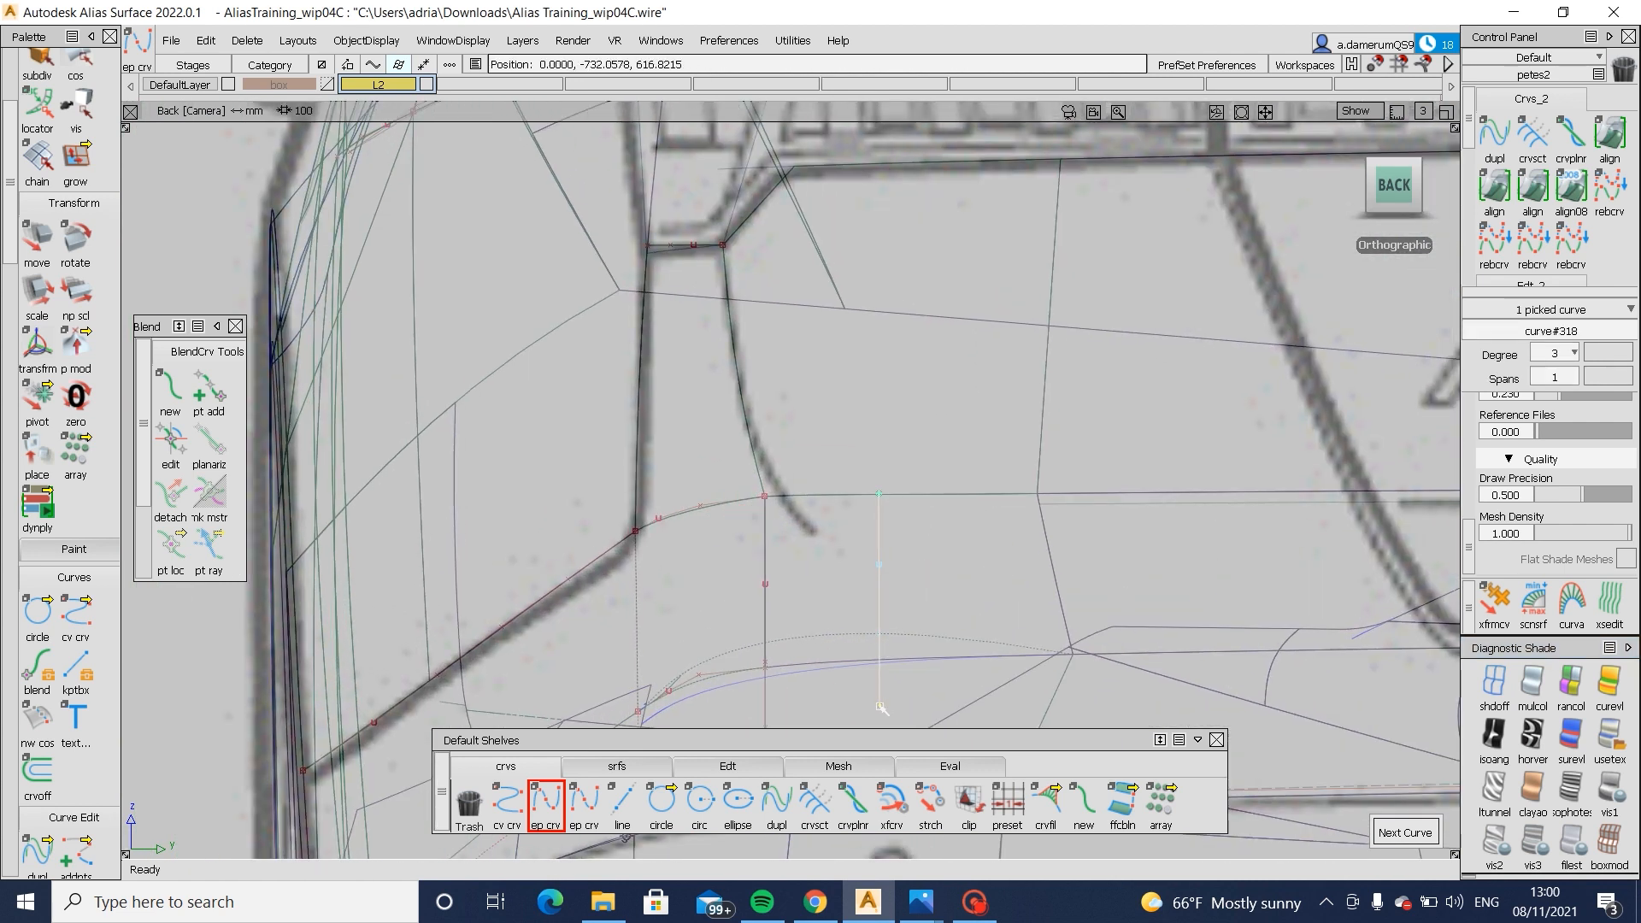
# - Shift the vertical curve inboard of the corner in the back view and draw a second vertical edit-point curve outboard of it
pyautogui.keyDown('ctrl'); pyautogui.keyDown('shift'); pyautogui.moveTo(821, 522); pyautogui.dragTo(881, 569, button='middle'); pyautogui.keyUp('shift'); pyautogui.keyUp('ctrl')
pyautogui.moveTo(903, 544); pyautogui.dragTo(893, 553)
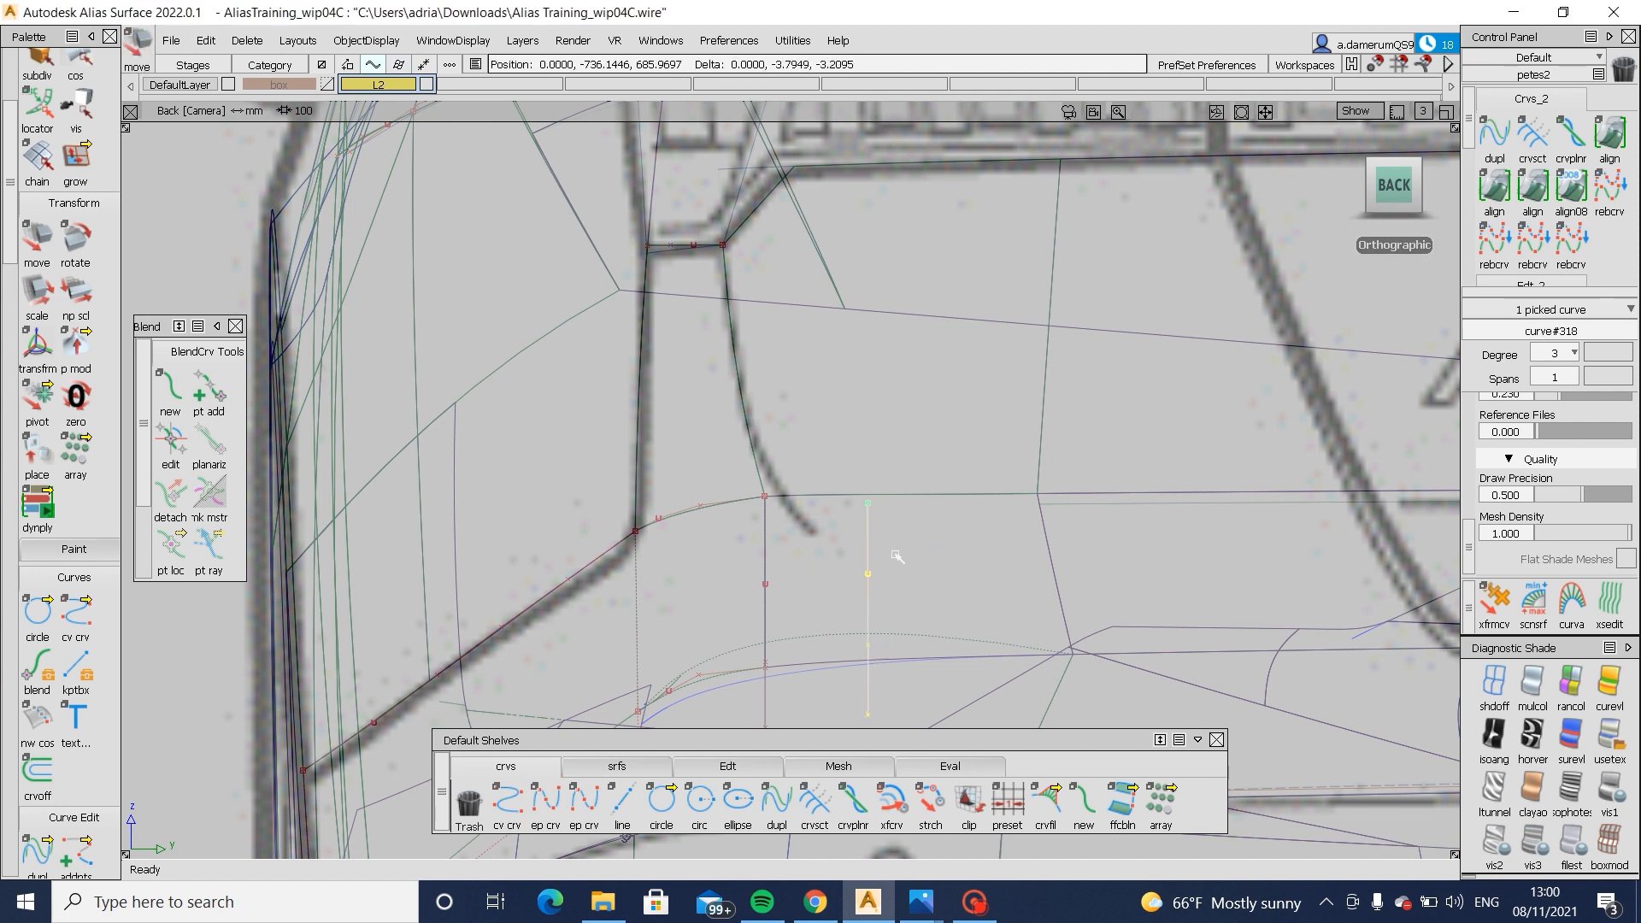
pyautogui.keyDown('ctrl'); pyautogui.keyDown('shift'); pyautogui.moveTo(893, 637); pyautogui.dragTo(891, 540); pyautogui.keyUp('shift'); pyautogui.keyUp('ctrl')
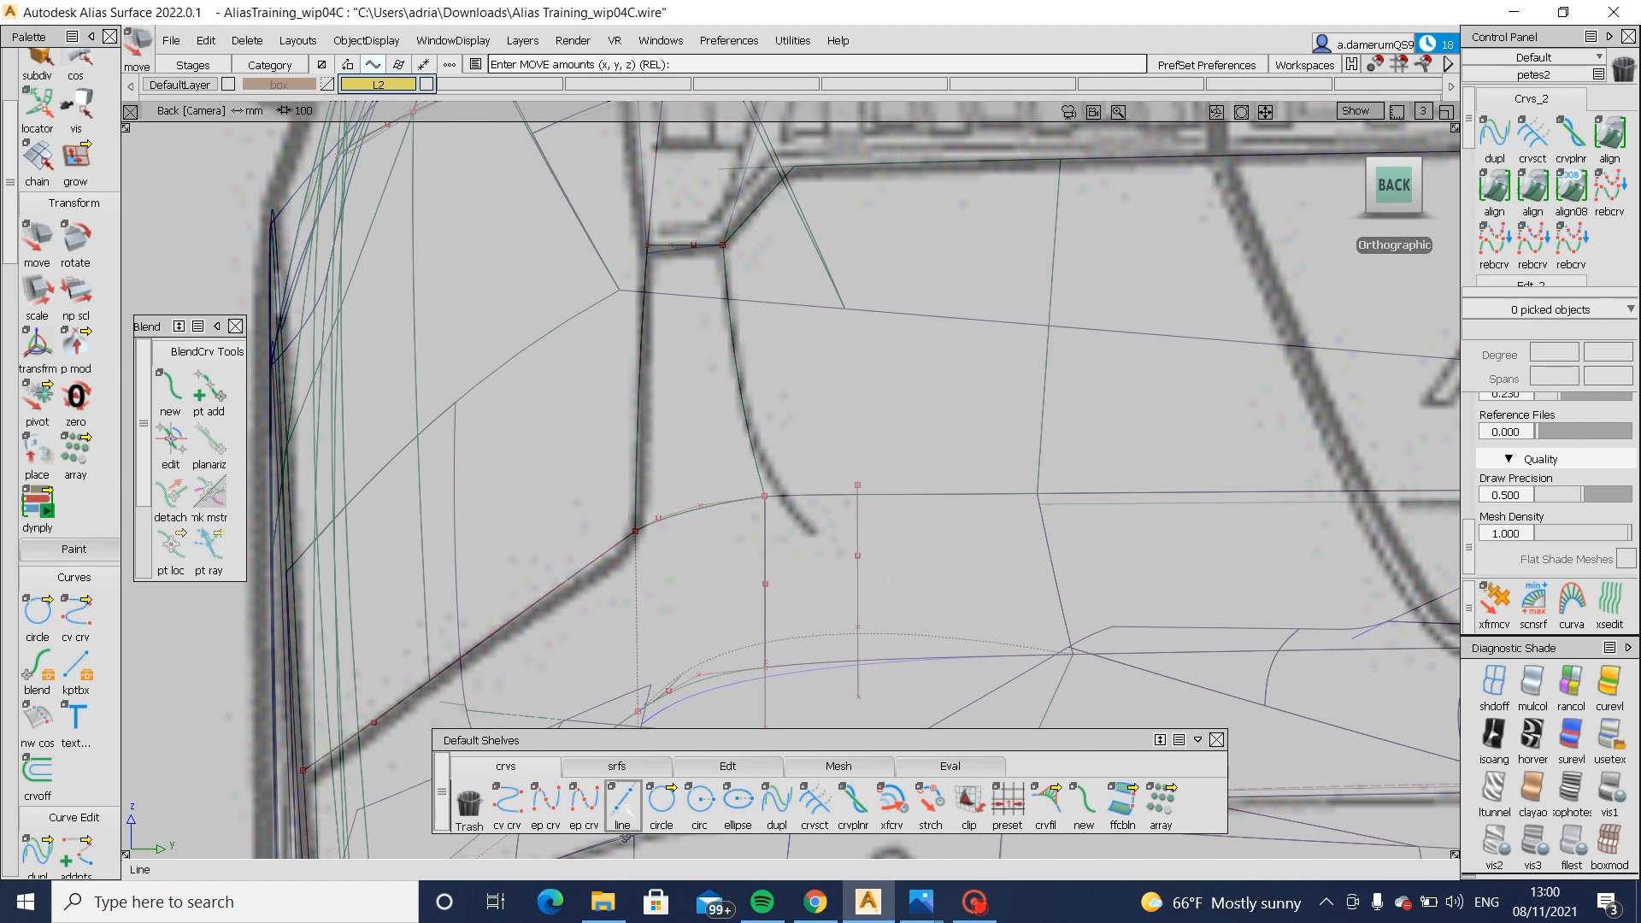
pyautogui.click(545, 803)
pyautogui.click(713, 476)
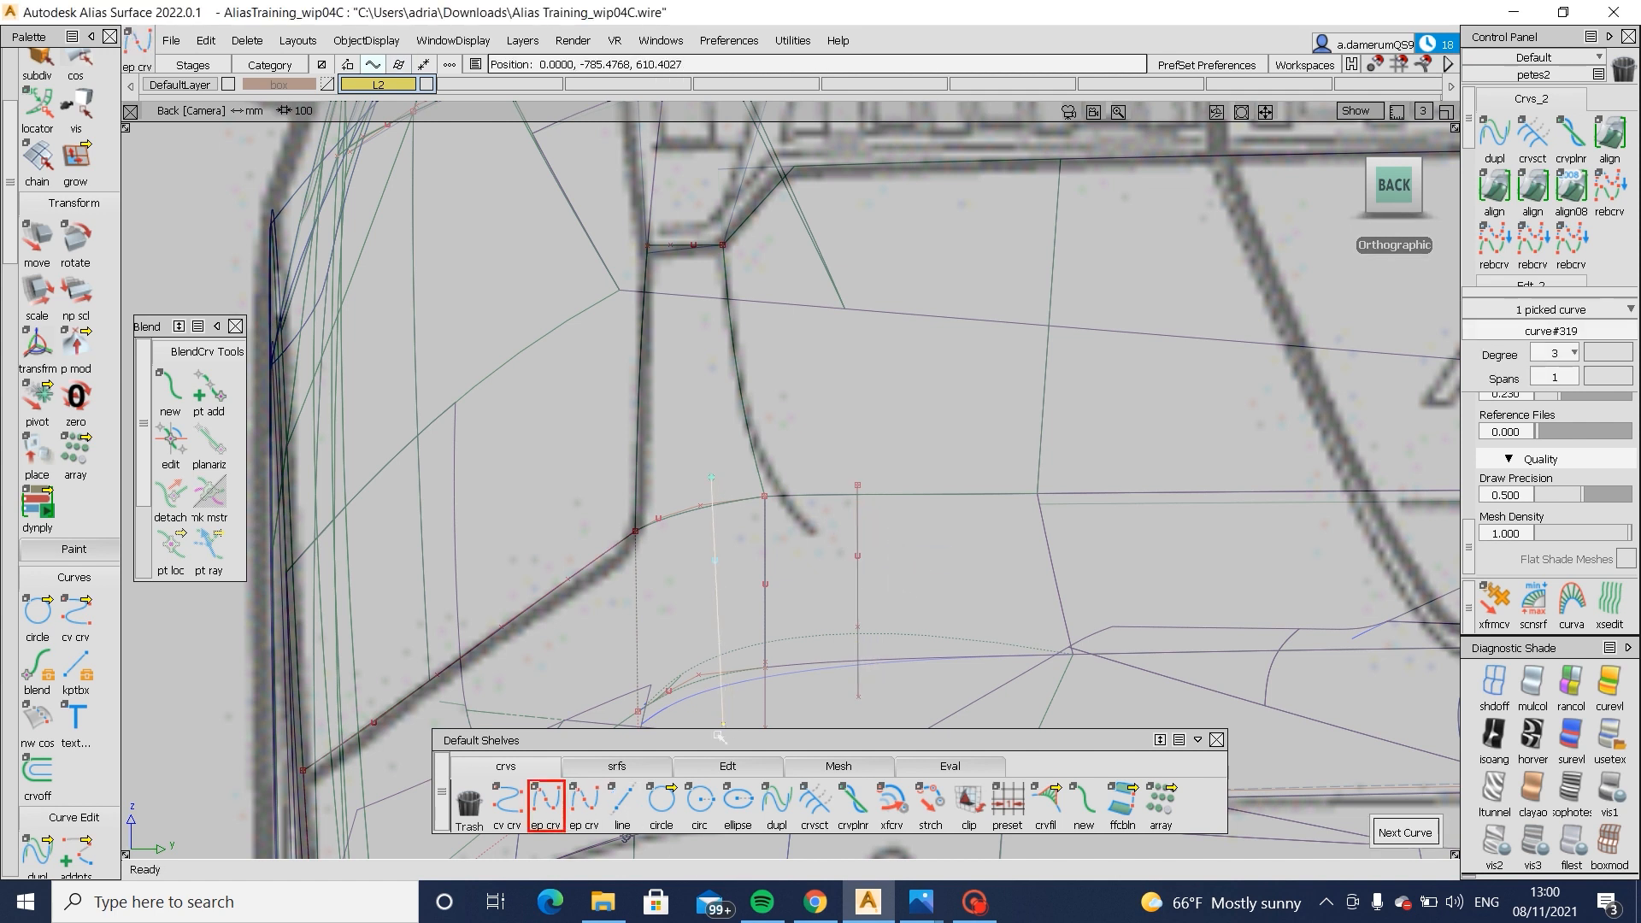
pyautogui.keyDown('ctrl'); pyautogui.keyDown('shift'); pyautogui.moveTo(762, 726); pyautogui.dragTo(778, 555); pyautogui.keyUp('shift'); pyautogui.keyUp('ctrl')
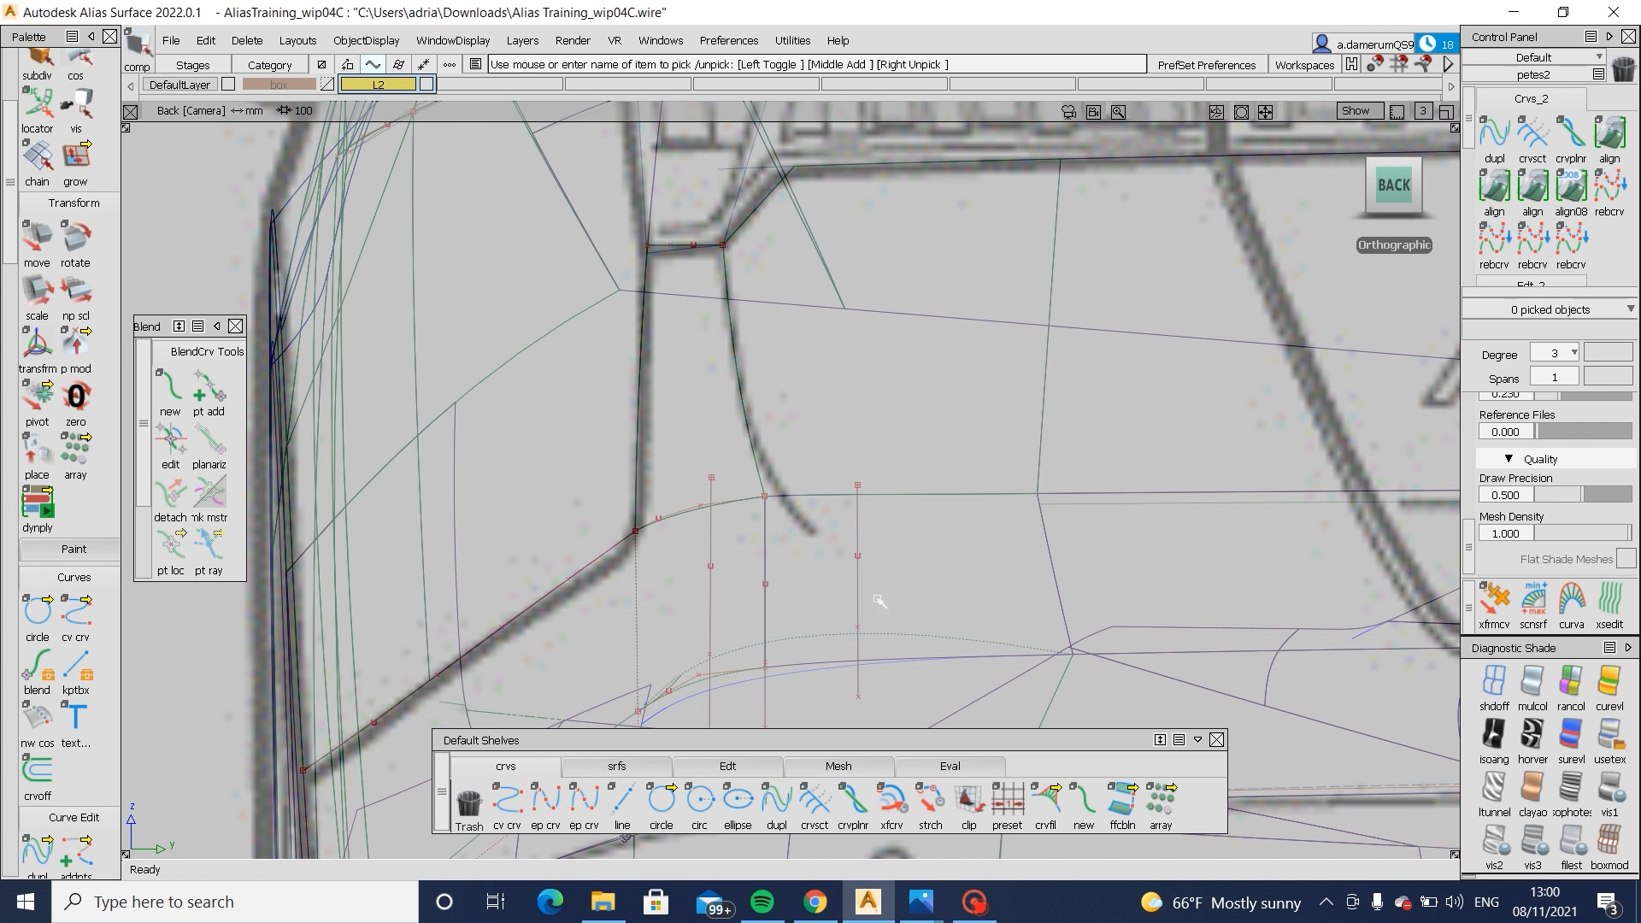
# - Project the two vertical curves onto the lower surfaces and trim away the strip between them around the corner
pyautogui.keyDown('ctrl'); pyautogui.keyDown('shift'); pyautogui.moveTo(942, 516); pyautogui.dragTo(875, 612); pyautogui.keyUp('shift'); pyautogui.keyUp('ctrl')
pyautogui.click(761, 577)
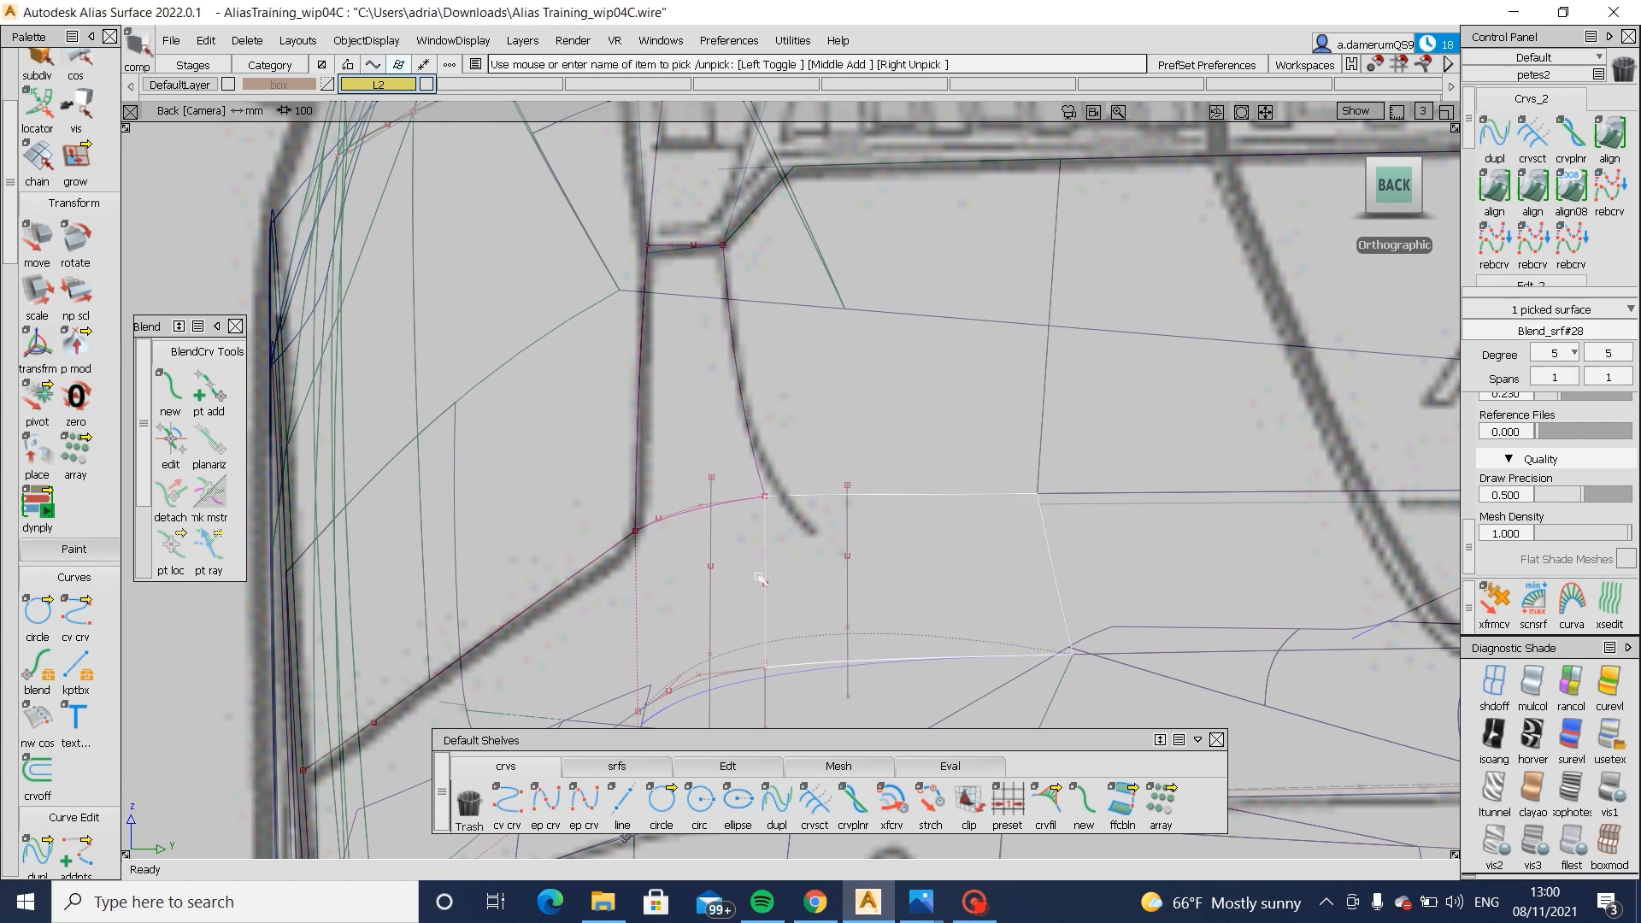
pyautogui.keyDown('ctrl'); pyautogui.keyDown('shift'); pyautogui.moveTo(720, 590); pyautogui.dragTo(650, 585, button='middle'); pyautogui.keyUp('shift'); pyautogui.keyUp('ctrl')
pyautogui.click(765, 586)
pyautogui.click(915, 582)
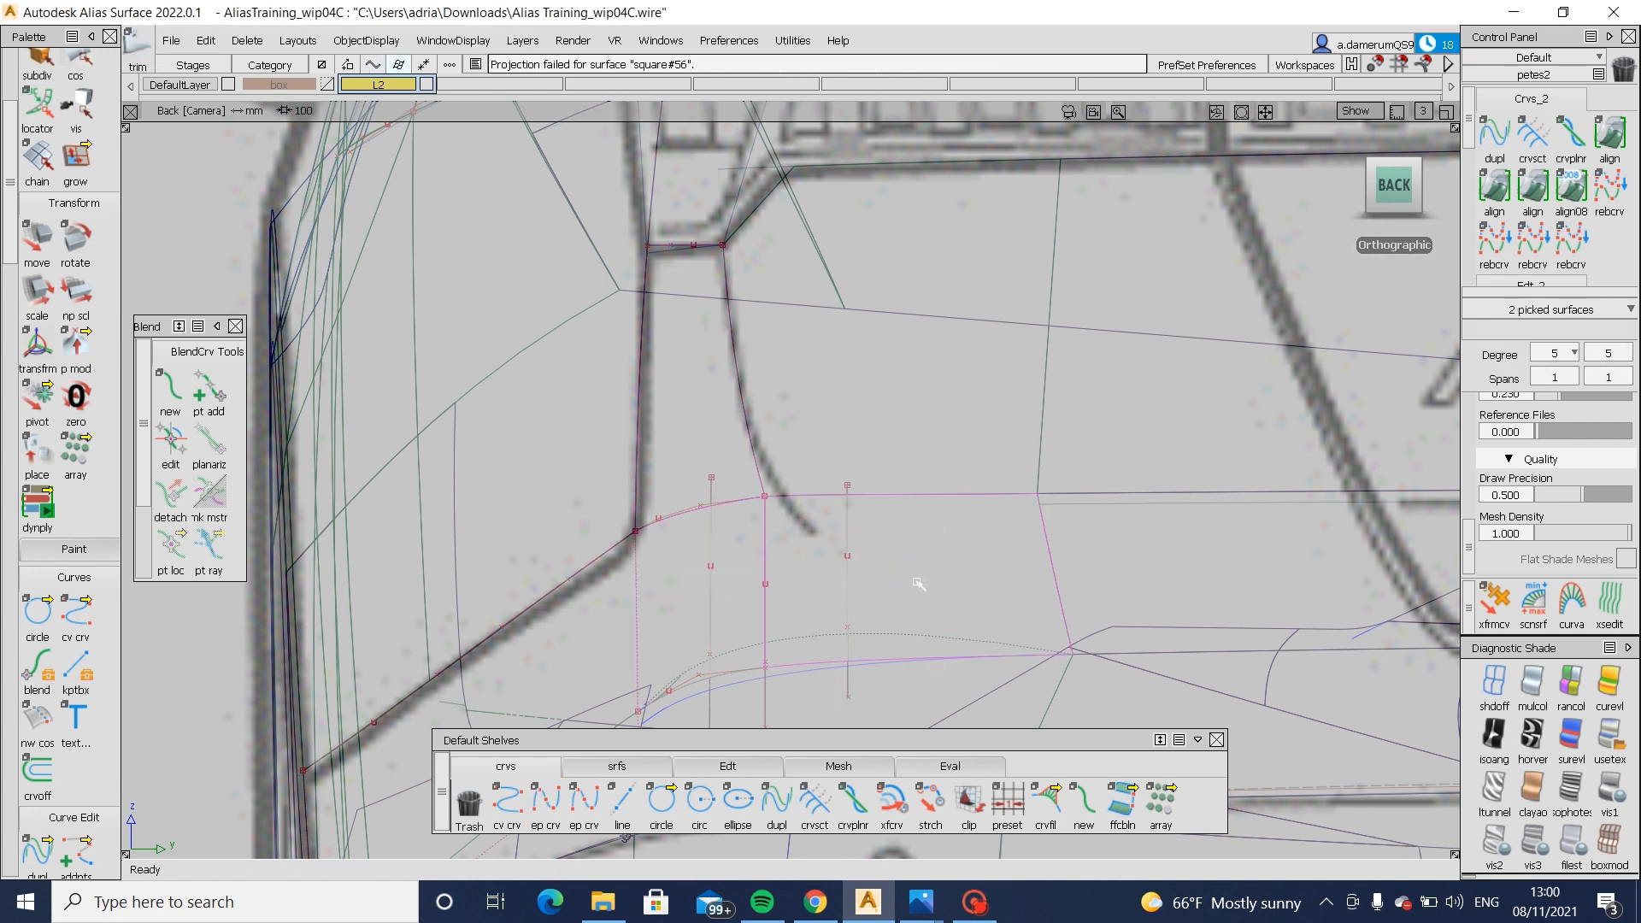
pyautogui.click(666, 607)
pyautogui.press('space')
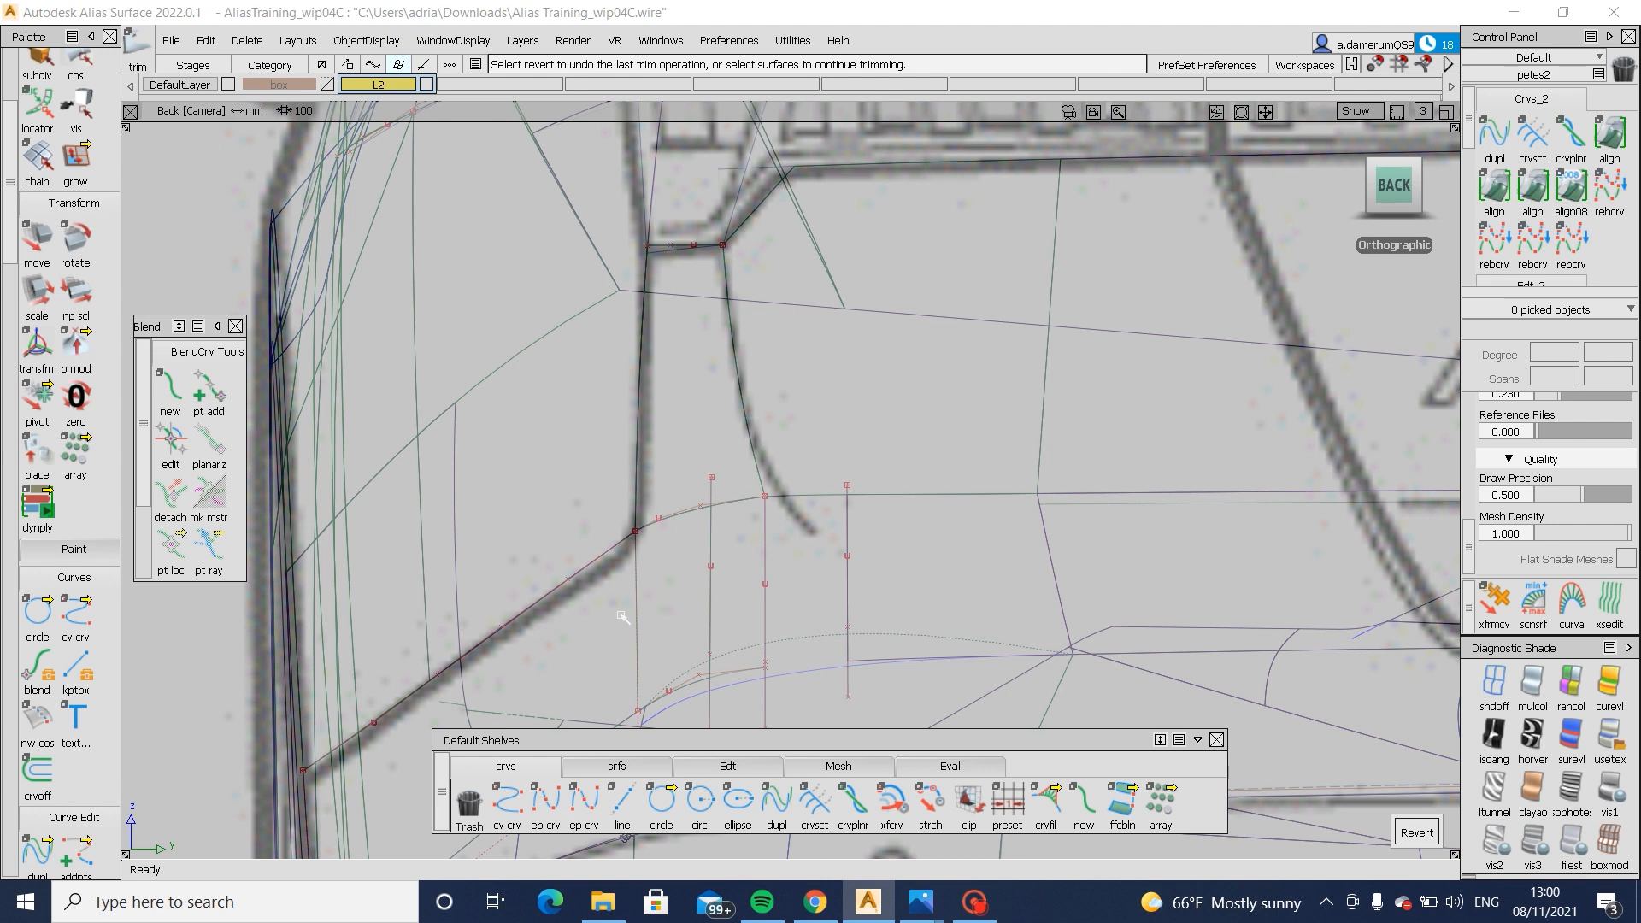
# - Shade the model and shift the inboard vertical trim curve slightly in the back view
pyautogui.press('F8')
pyautogui.click(1610, 735)
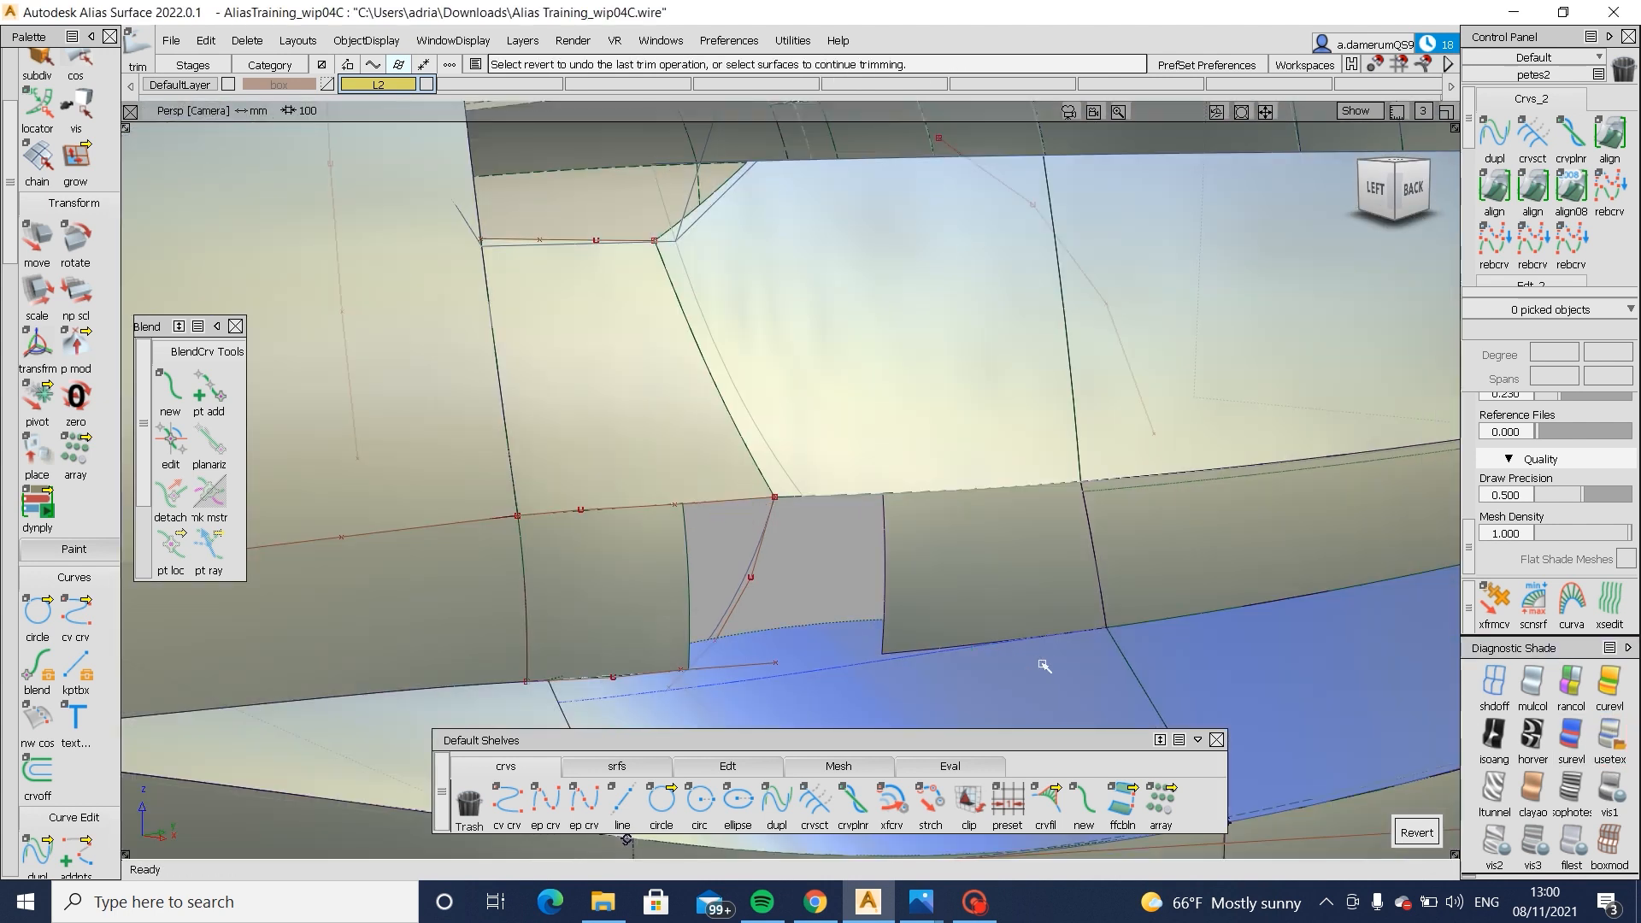
pyautogui.keyDown('alt'); pyautogui.keyDown('shift'); pyautogui.moveTo(1000, 519); pyautogui.dragTo(914, 515); pyautogui.keyUp('shift'); pyautogui.keyUp('alt')
pyautogui.click(1403, 190)
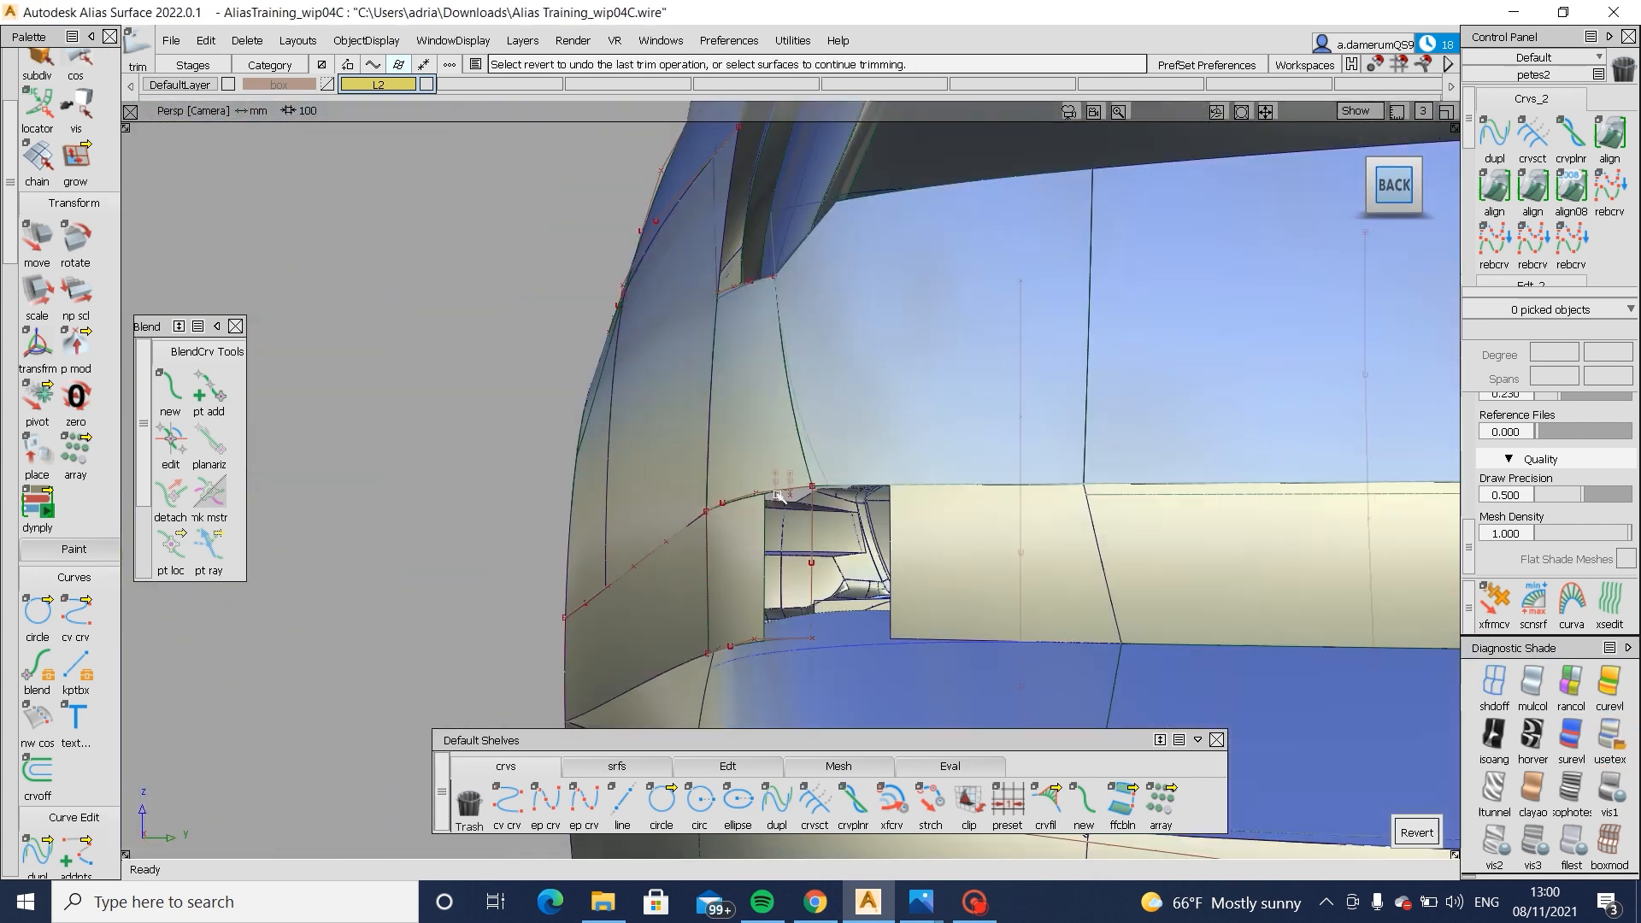
pyautogui.keyDown('ctrl'); pyautogui.keyDown('shift'); pyautogui.moveTo(923, 581); pyautogui.dragTo(898, 547); pyautogui.keyUp('shift'); pyautogui.keyUp('ctrl')
pyautogui.click(883, 547)
pyautogui.keyDown('ctrl'); pyautogui.keyDown('shift'); pyautogui.moveTo(959, 613); pyautogui.dragTo(943, 566, button='middle'); pyautogui.keyUp('shift'); pyautogui.keyUp('ctrl')
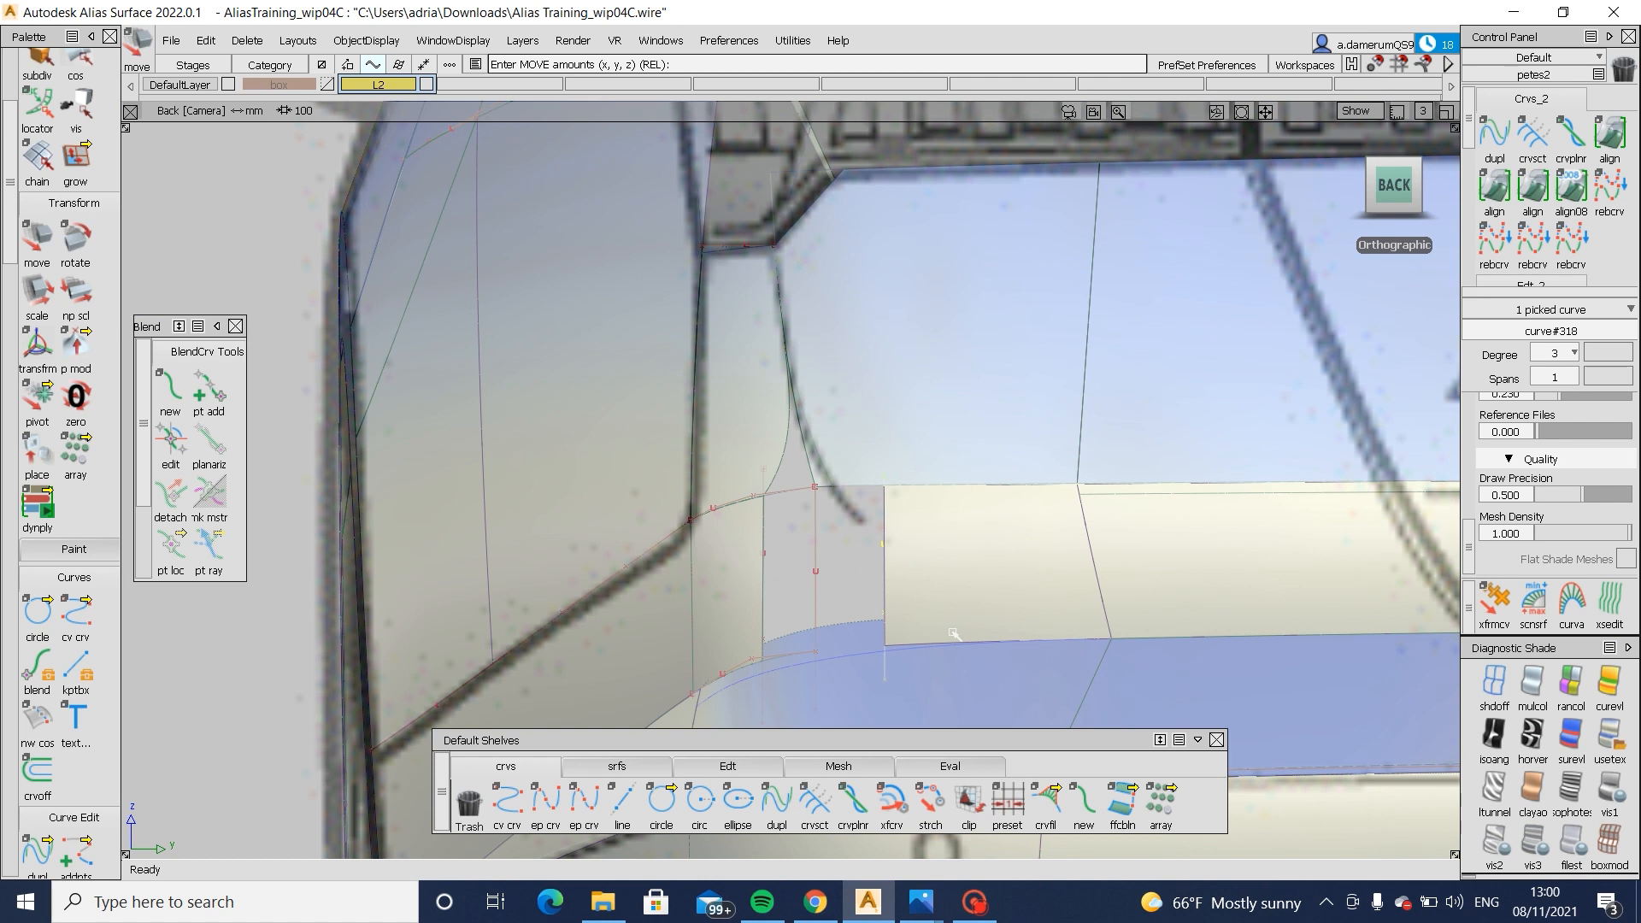
pyautogui.click(761, 477)
pyautogui.keyDown('ctrl'); pyautogui.keyDown('shift'); pyautogui.moveTo(980, 477); pyautogui.dragTo(769, 496); pyautogui.keyUp('shift'); pyautogui.keyUp('ctrl')
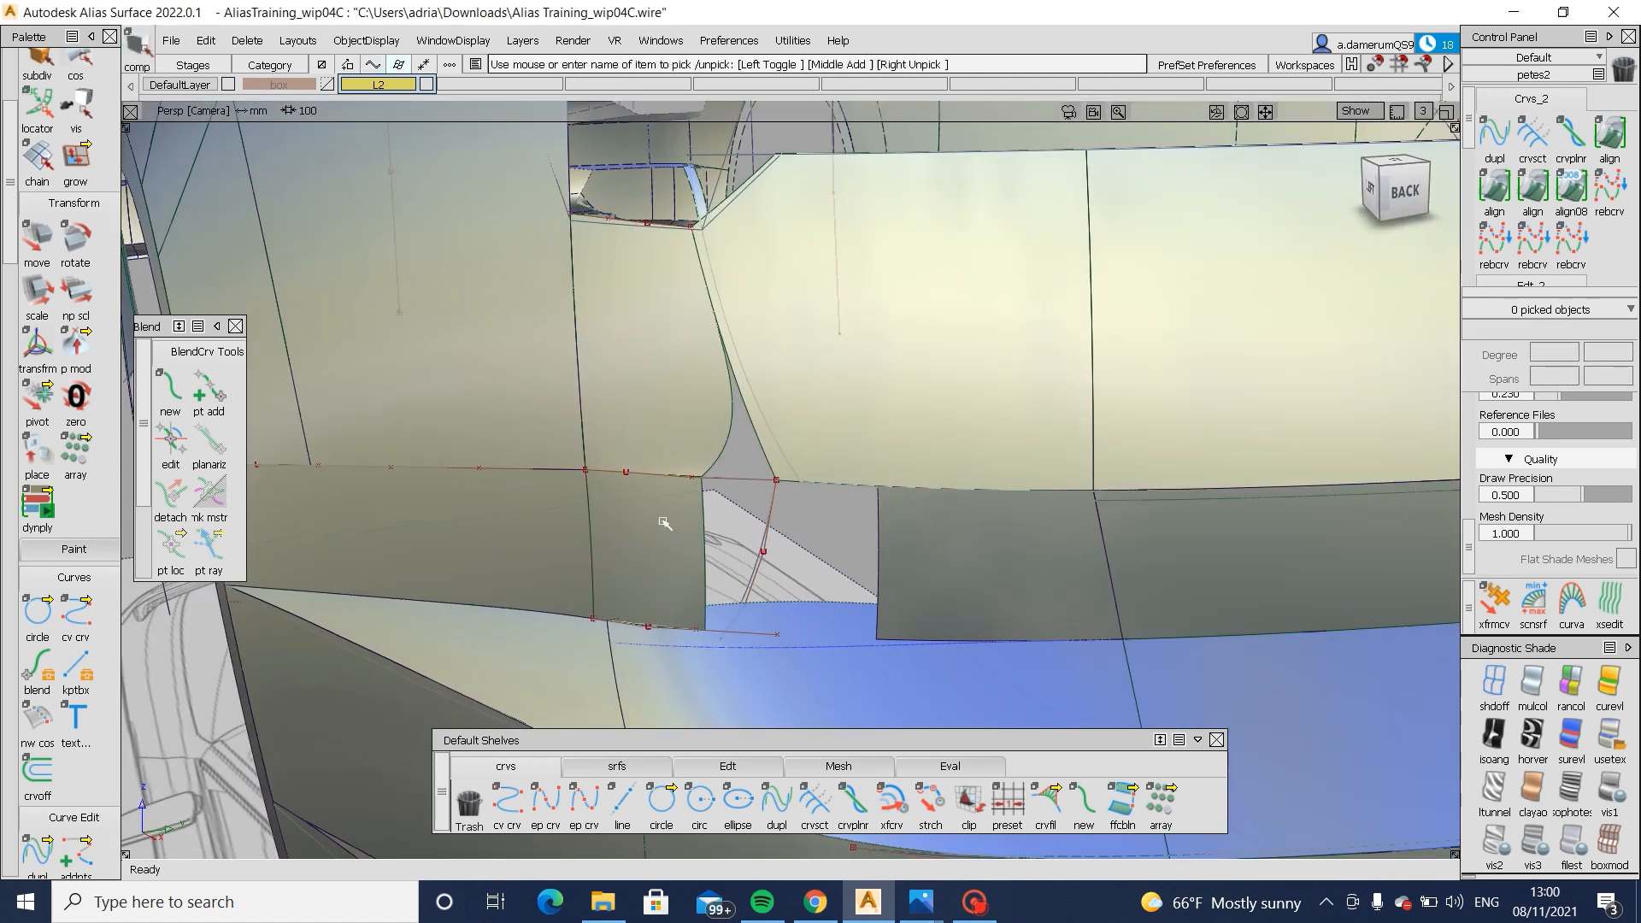
# - Untrim the lower outboard surface and trim it again at the outboard vertical curve
pyautogui.click(665, 522)
pyautogui.keyDown('ctrl'); pyautogui.keyDown('shift'); pyautogui.moveTo(664, 522); pyautogui.dragTo(652, 649, button='right'); pyautogui.keyUp('shift'); pyautogui.keyUp('ctrl')
pyautogui.click(701, 444)
pyautogui.click(633, 411)
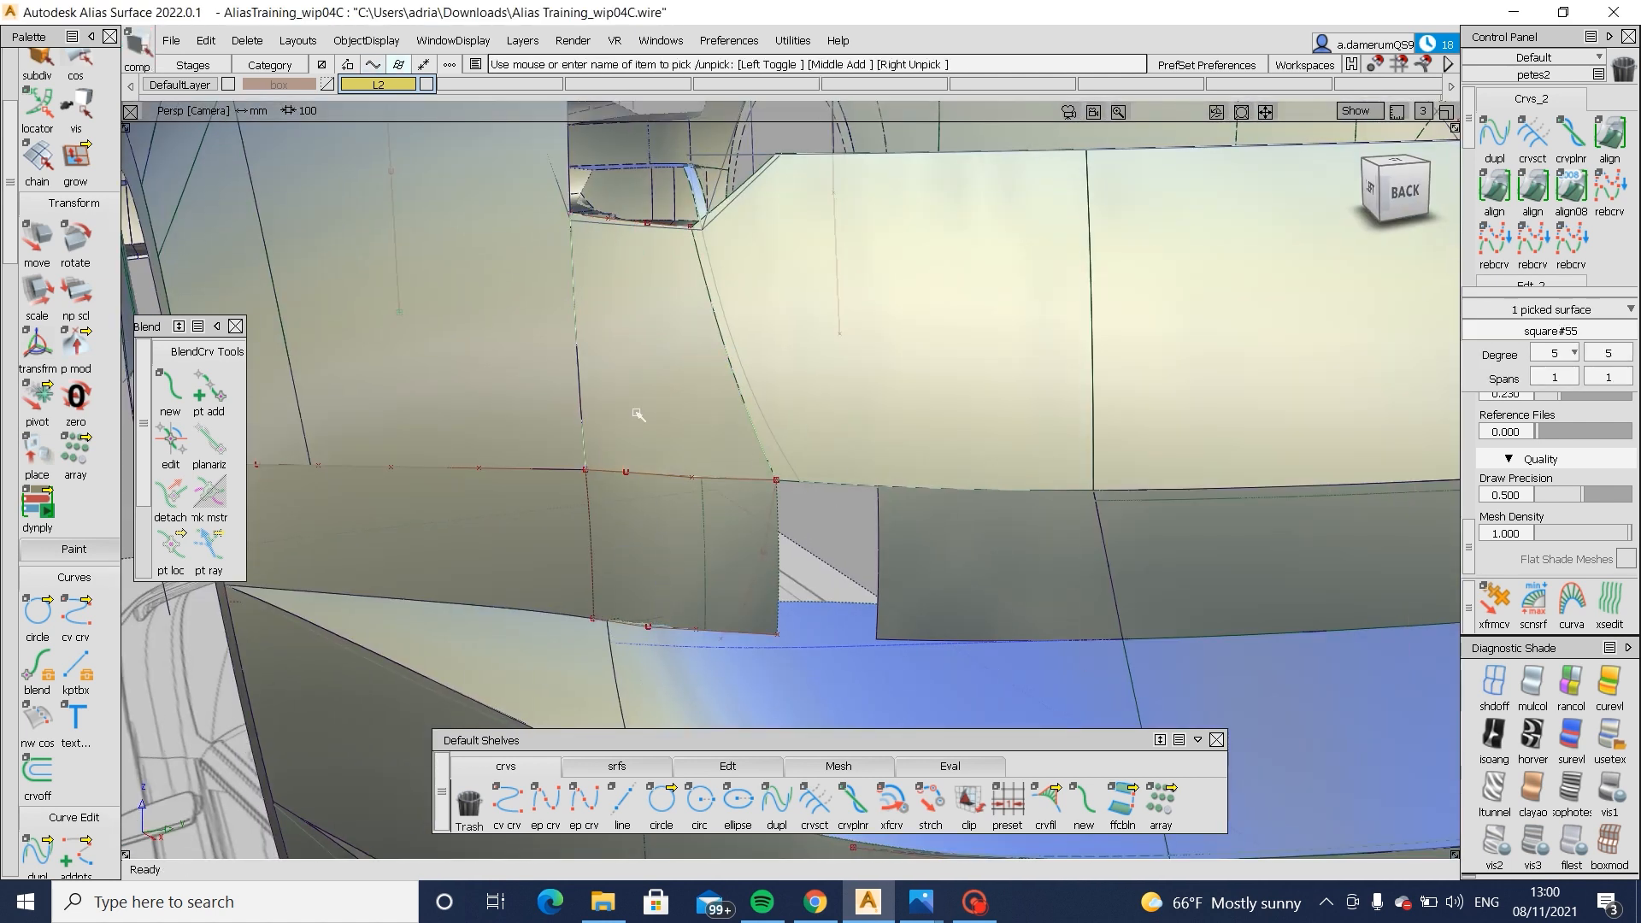
pyautogui.keyDown('ctrl'); pyautogui.keyDown('shift'); pyautogui.moveTo(635, 412); pyautogui.dragTo(826, 496); pyautogui.keyUp('shift'); pyautogui.keyUp('ctrl')
pyautogui.click(919, 511)
pyautogui.keyDown('ctrl'); pyautogui.keyDown('shift'); pyautogui.moveTo(790, 567); pyautogui.dragTo(632, 571, button='right'); pyautogui.keyUp('shift'); pyautogui.keyUp('ctrl')
pyautogui.click(637, 575)
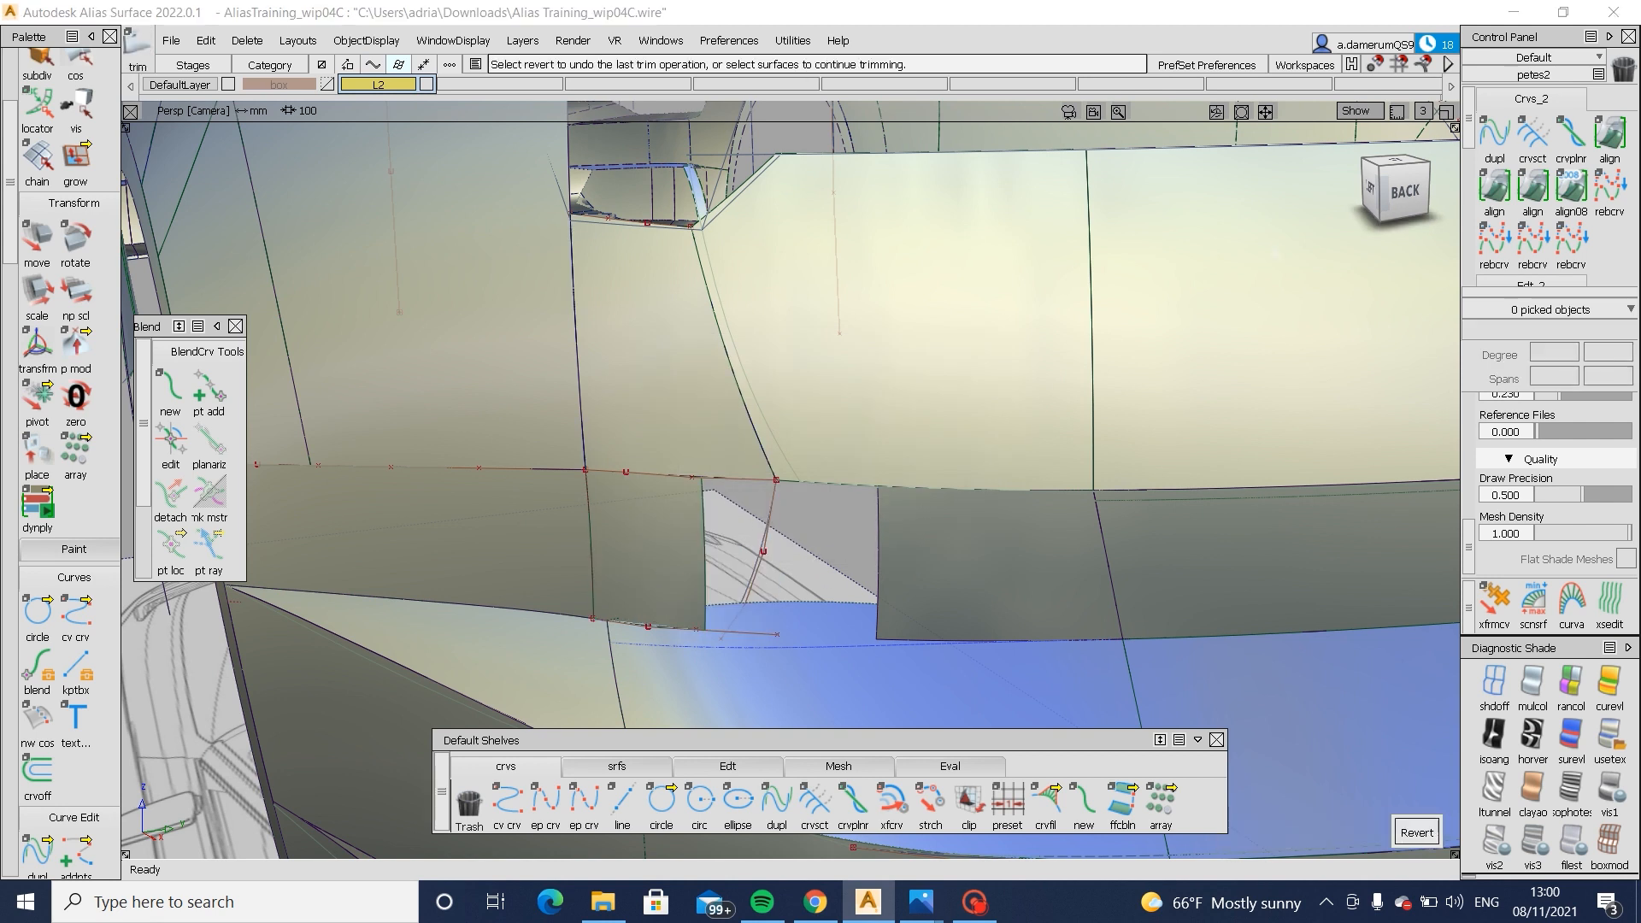
# - Move the inboard vertical trim curve slightly outboard towards the corner in the back view
pyautogui.click(1402, 202)
pyautogui.keyDown('ctrl'); pyautogui.keyDown('shift'); pyautogui.moveTo(872, 564); pyautogui.dragTo(874, 506); pyautogui.keyUp('shift'); pyautogui.keyUp('ctrl')
pyautogui.click(887, 569)
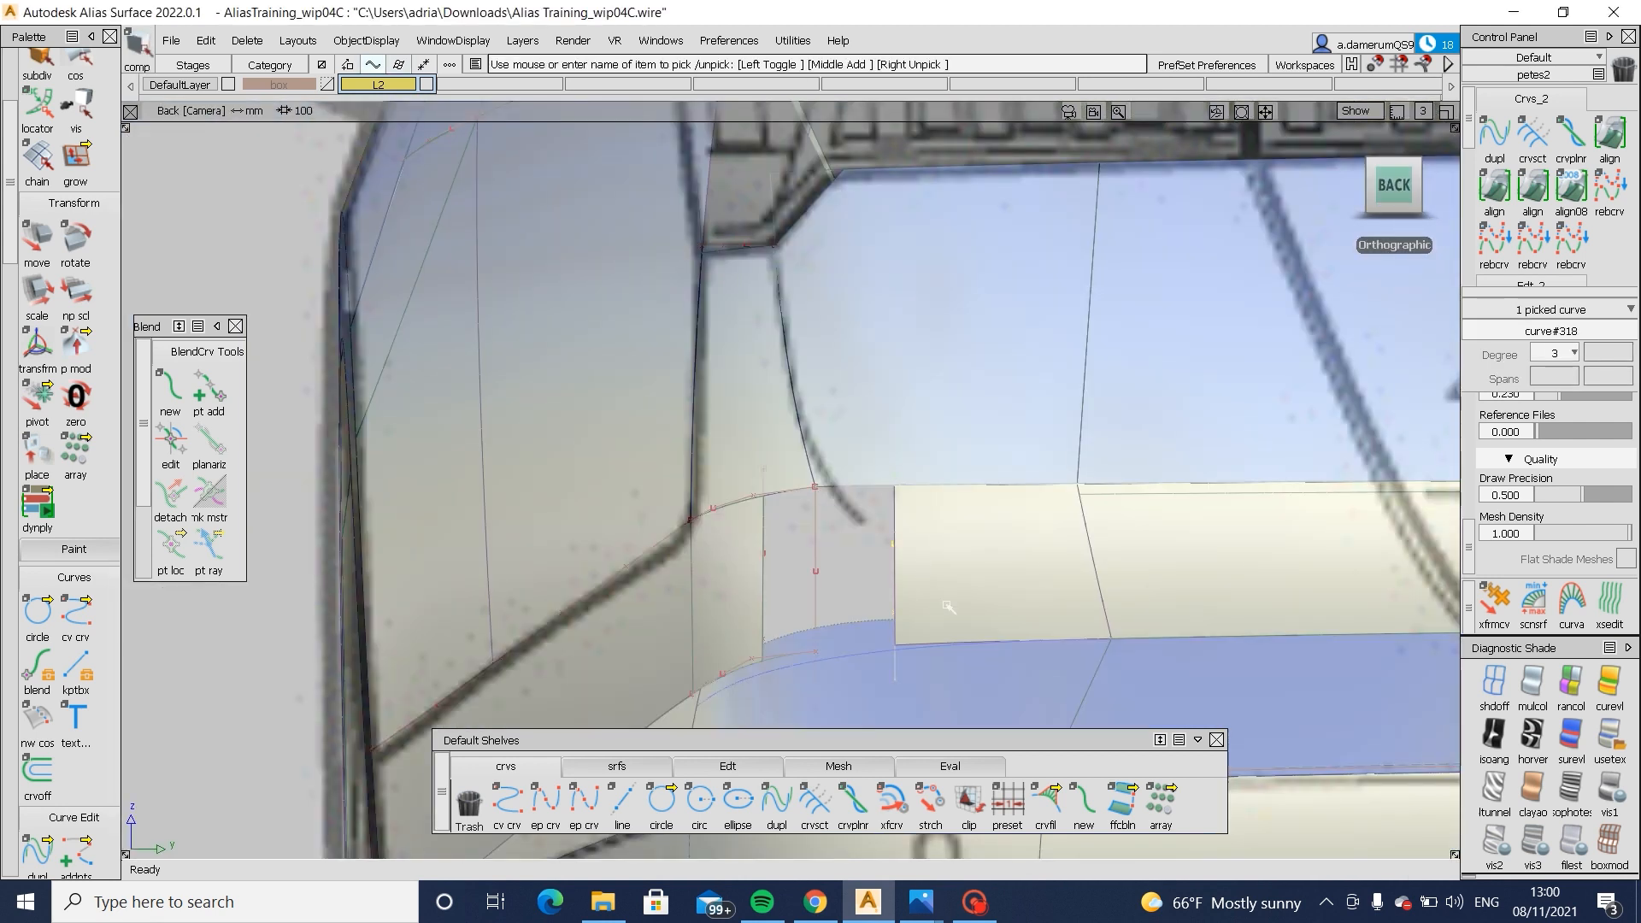
pyautogui.keyDown('ctrl'); pyautogui.keyDown('shift'); pyautogui.moveTo(945, 608); pyautogui.dragTo(948, 550, button='middle'); pyautogui.keyUp('shift'); pyautogui.keyUp('ctrl')
pyautogui.moveTo(952, 551); pyautogui.dragTo(946, 551, button='middle')
# - Bridge the gap between the two trimmed lower edges with a Freeform Blend using G2 Curvature on both sides
pyautogui.click(617, 766)
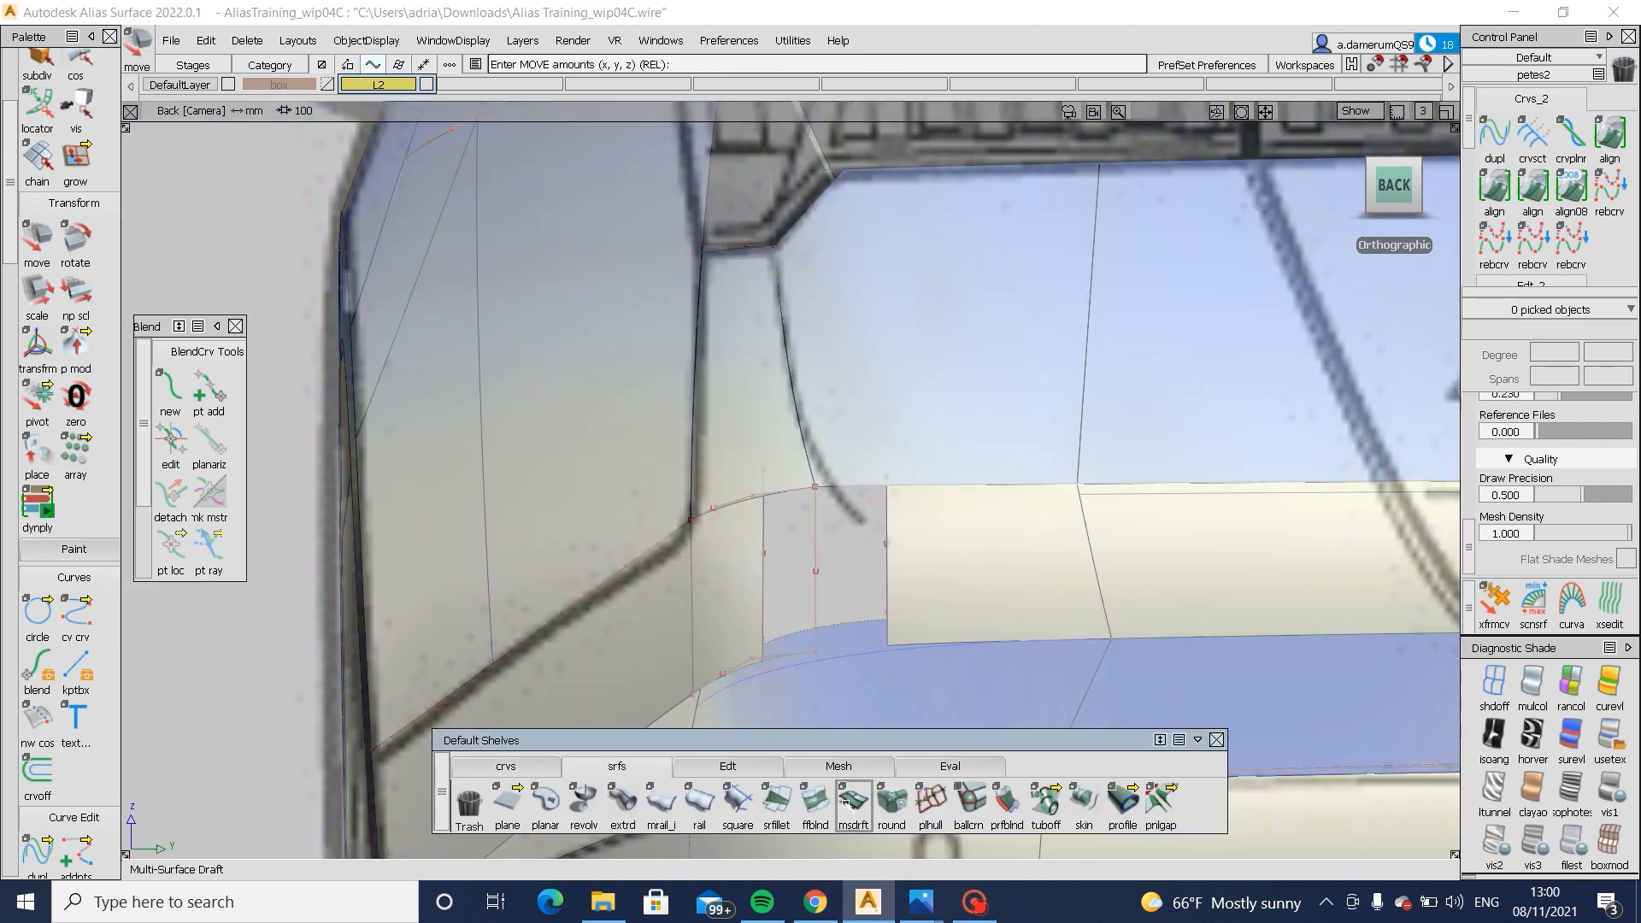
pyautogui.keyDown('alt'); pyautogui.keyDown('shift'); pyautogui.moveTo(805, 556); pyautogui.dragTo(742, 533); pyautogui.keyUp('shift'); pyautogui.keyUp('alt')
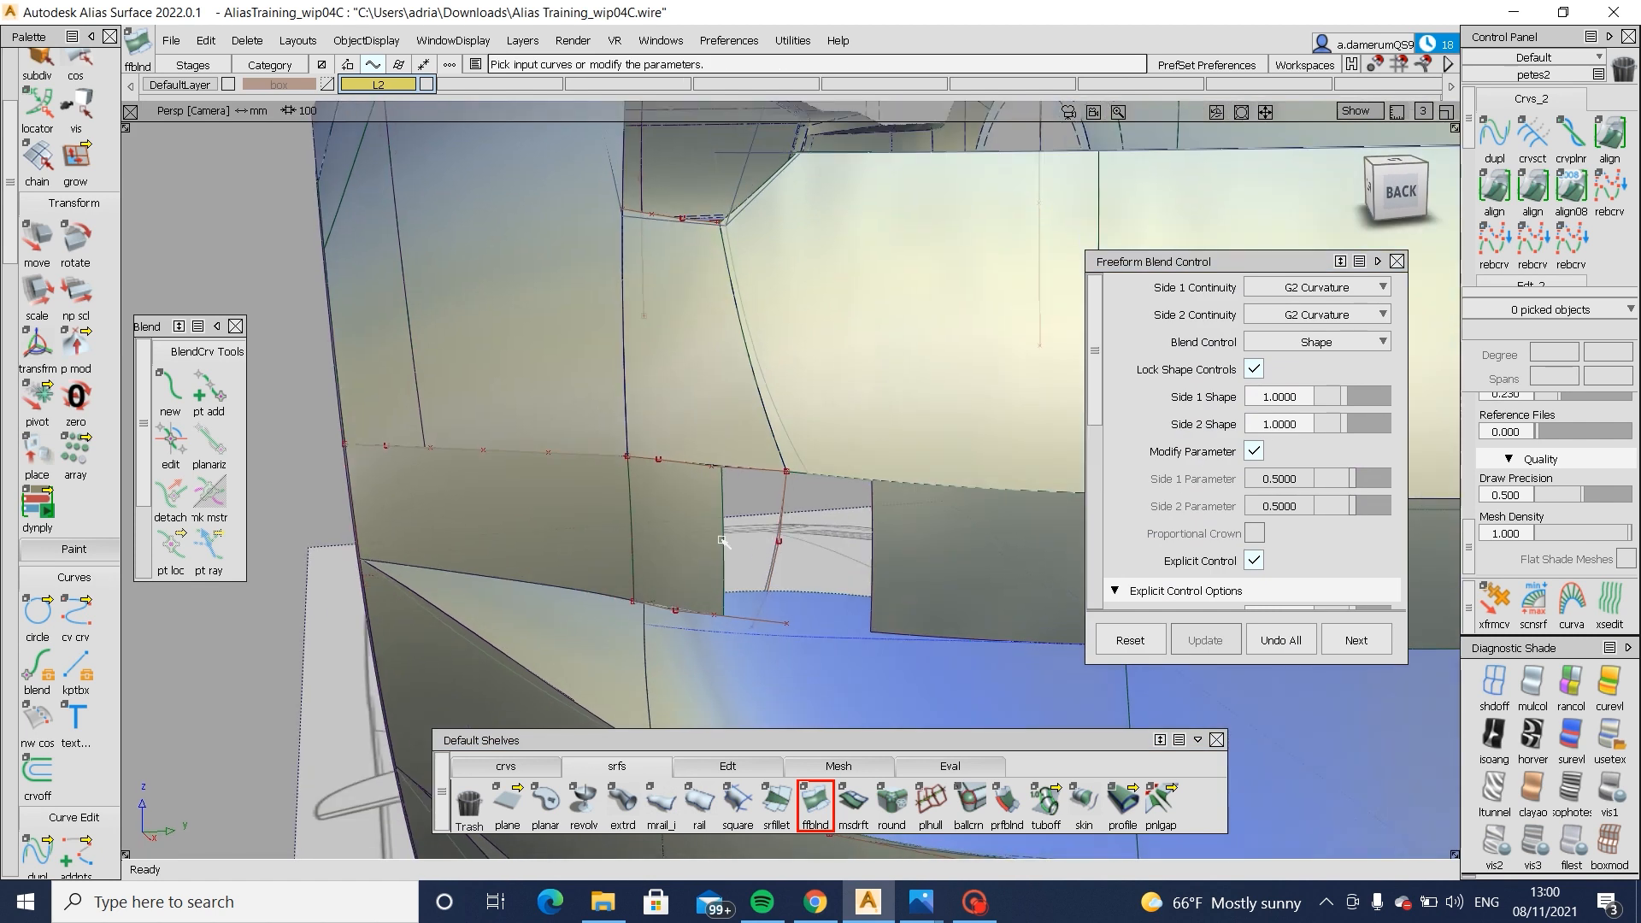
pyautogui.click(876, 564)
pyautogui.keyDown('alt'); pyautogui.keyDown('shift'); pyautogui.moveTo(876, 564); pyautogui.dragTo(787, 651); pyautogui.keyUp('shift'); pyautogui.keyUp('alt')
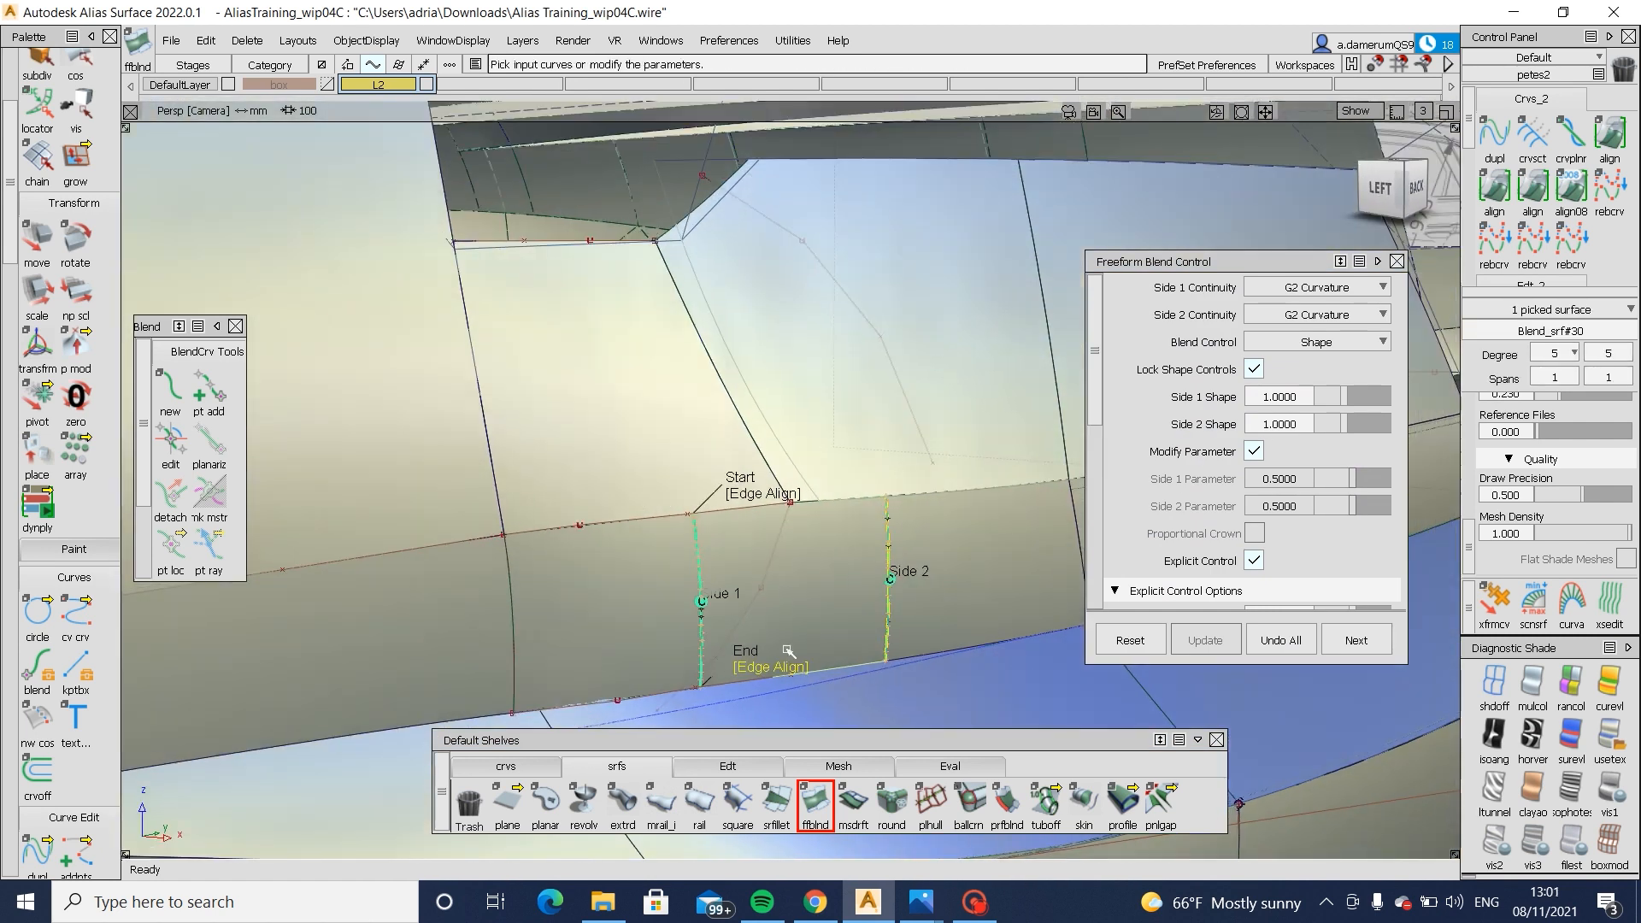
# - Examine the stripe flow across the new corner blend with zebra diagnostic shading from the side and in perspective
pyautogui.click(1379, 188)
pyautogui.click(547, 767)
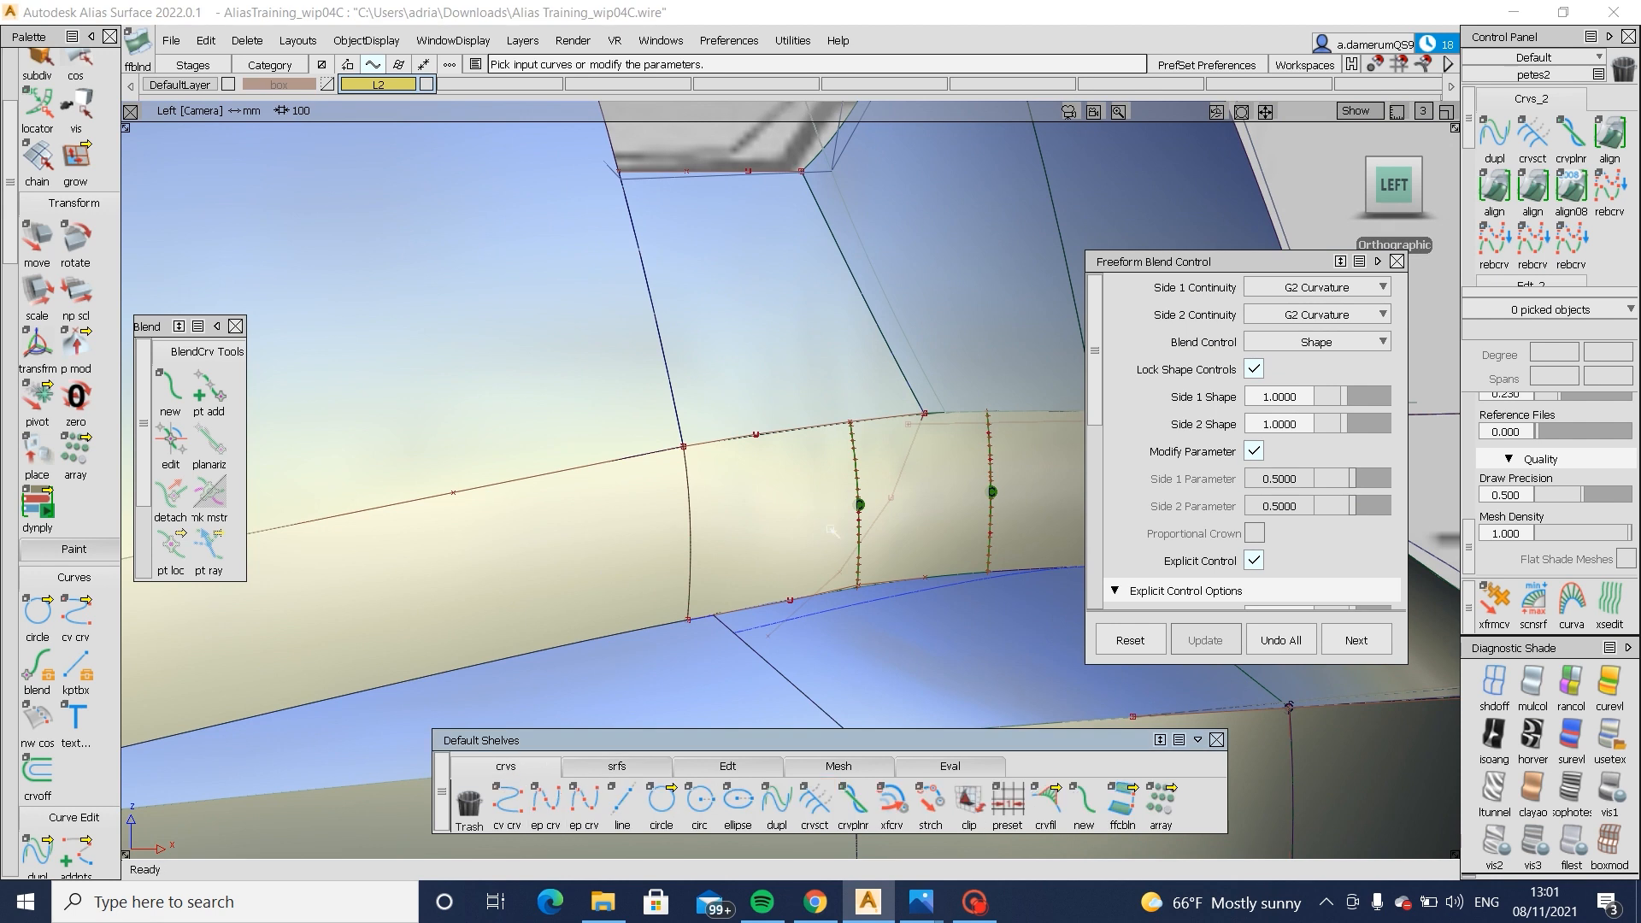
pyautogui.keyDown('alt'); pyautogui.keyDown('shift'); pyautogui.moveTo(743, 523); pyautogui.dragTo(684, 526); pyautogui.keyUp('shift'); pyautogui.keyUp('alt')
pyautogui.click(1533, 737)
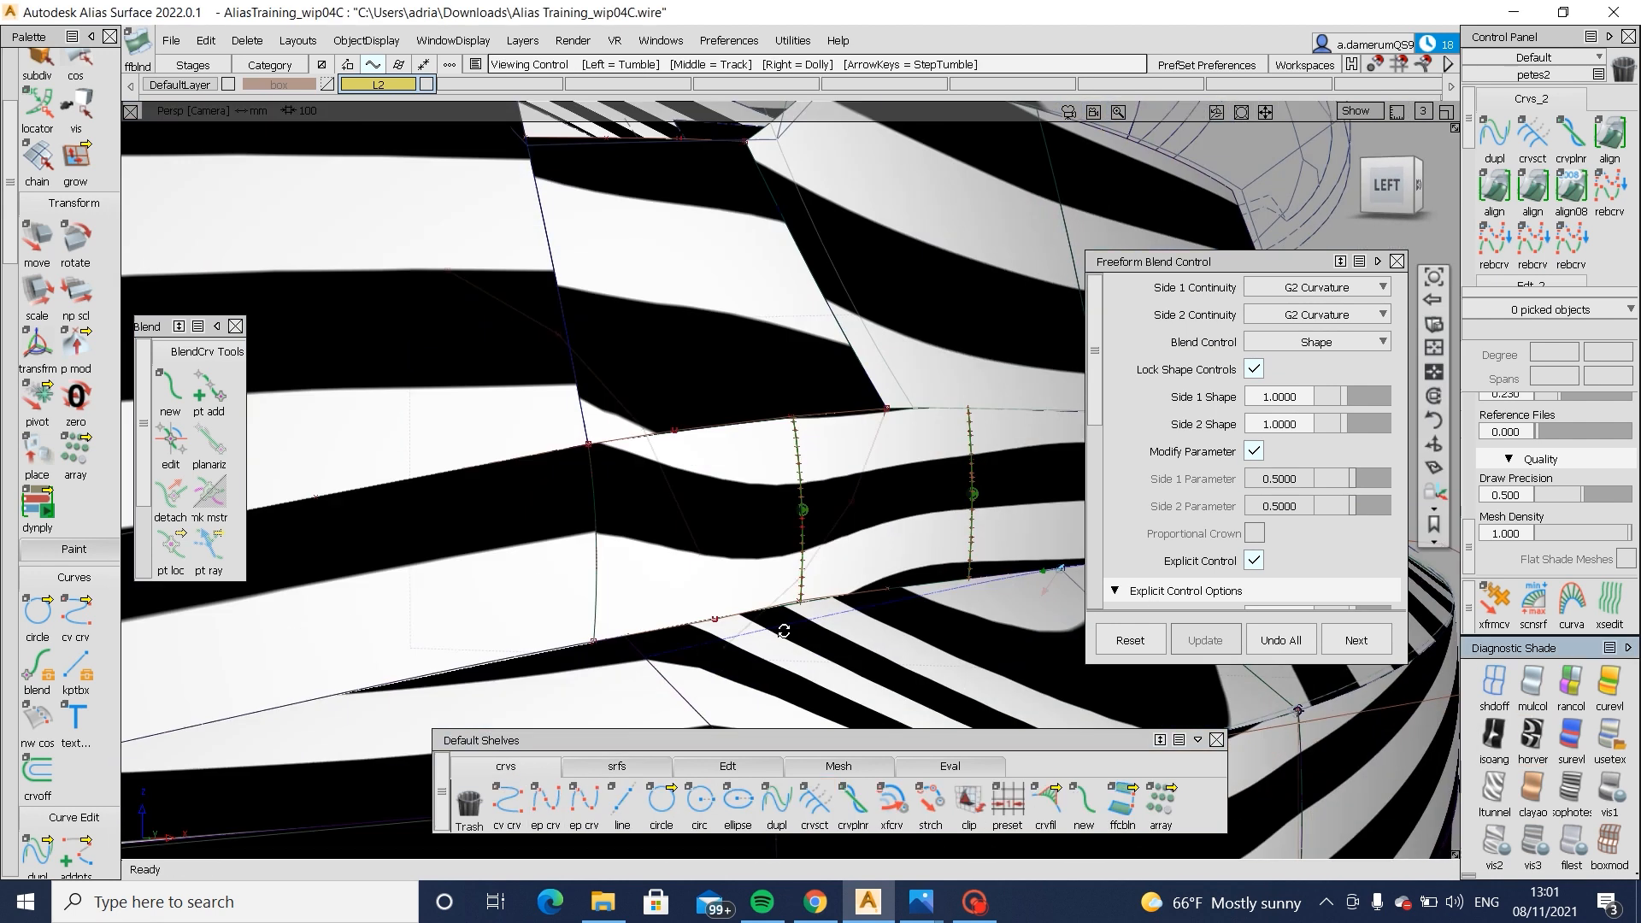
pyautogui.moveTo(784, 625)
pyautogui.keyDown('alt'); pyautogui.keyDown('shift'); pyautogui.mouseDown()
pyautogui.moveTo(778, 651)
pyautogui.moveTo(736, 602)
pyautogui.moveTo(740, 540)
pyautogui.mouseUp(); pyautogui.keyUp('shift'); pyautogui.keyUp('alt')
pyautogui.scroll(3, 735, 605)
pyautogui.click(1386, 192)
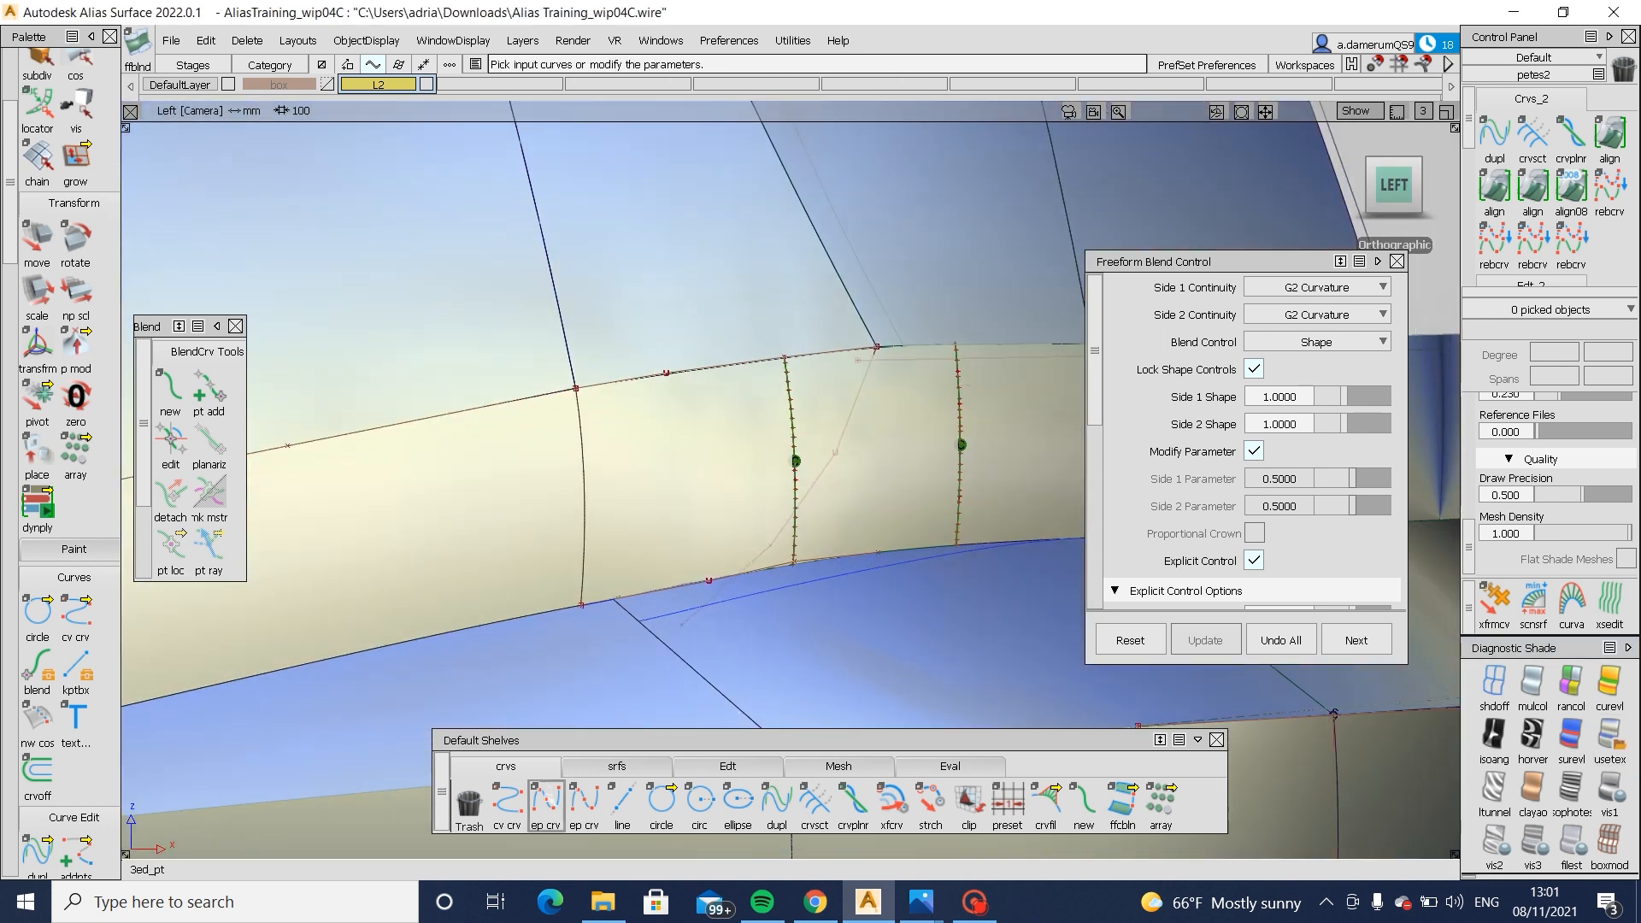
# - Draw a vertical edit-point curve across the side surface in the left view, between the corner blend and the patch boundary
pyautogui.click(545, 803)
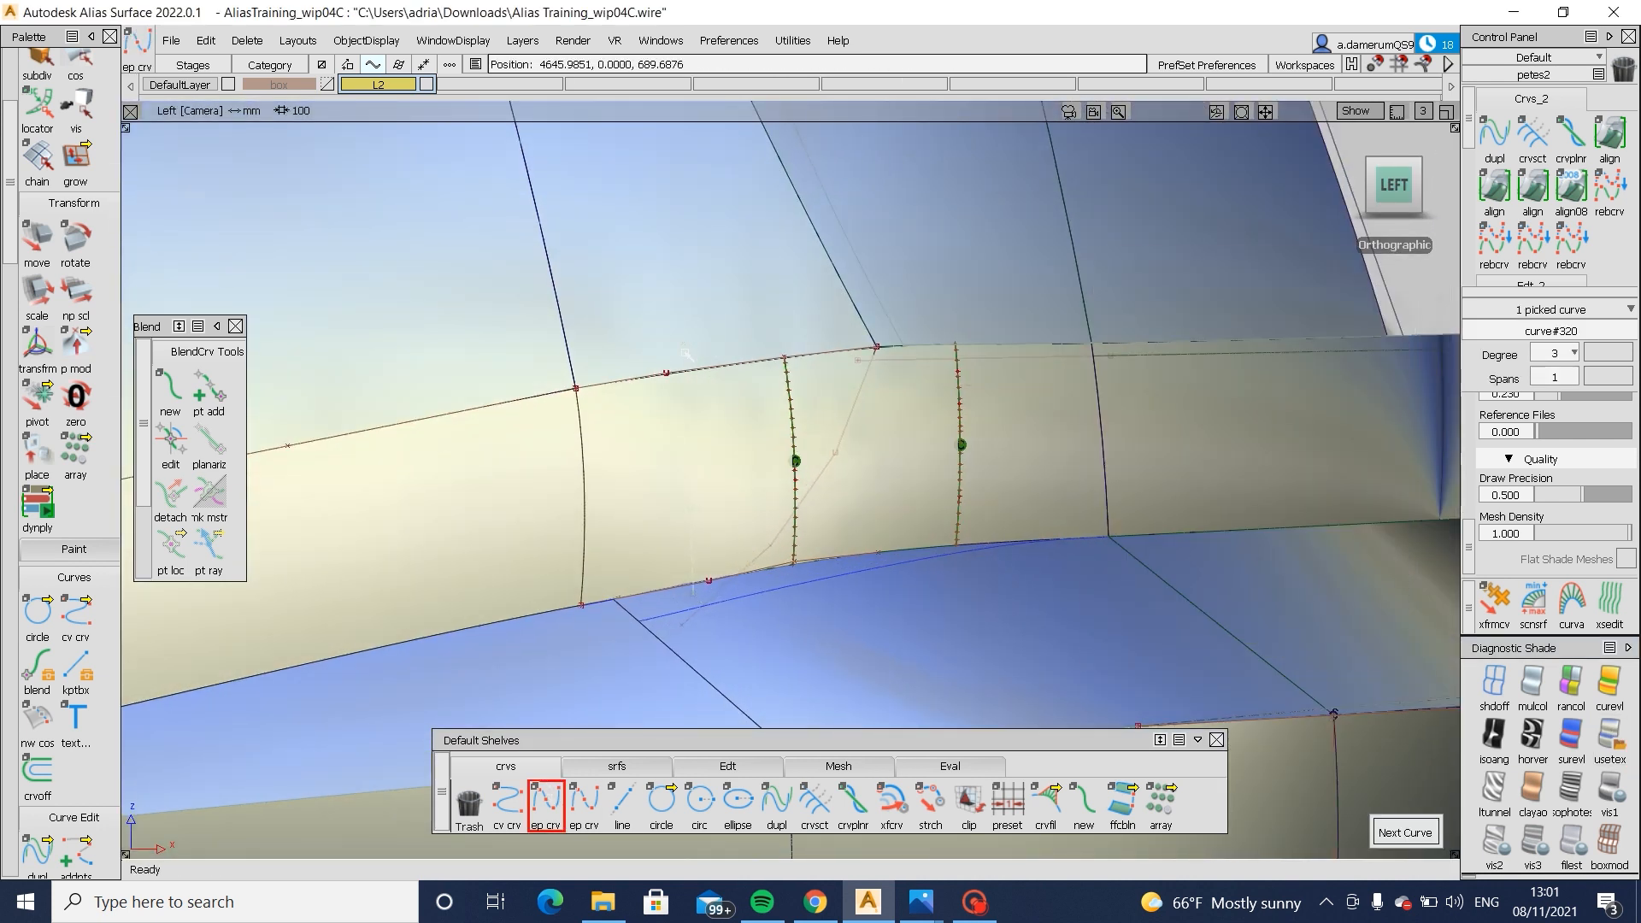
pyautogui.keyDown('ctrl'); pyautogui.keyDown('shift'); pyautogui.moveTo(617, 432); pyautogui.dragTo(746, 554); pyautogui.keyUp('shift'); pyautogui.keyUp('ctrl')
pyautogui.keyDown('ctrl'); pyautogui.keyDown('shift'); pyautogui.moveTo(740, 540); pyautogui.dragTo(746, 463, button='middle'); pyautogui.keyUp('shift'); pyautogui.keyUp('ctrl')
pyautogui.keyDown('ctrl'); pyautogui.keyDown('shift'); pyautogui.moveTo(670, 428); pyautogui.dragTo(704, 467); pyautogui.keyUp('shift'); pyautogui.keyUp('ctrl')
pyautogui.click(697, 444)
# - Copy the vertical side curve, turn shading off and place the copy forward of the patch boundary in the left view
pyautogui.hotkey('ctrl', 'v')
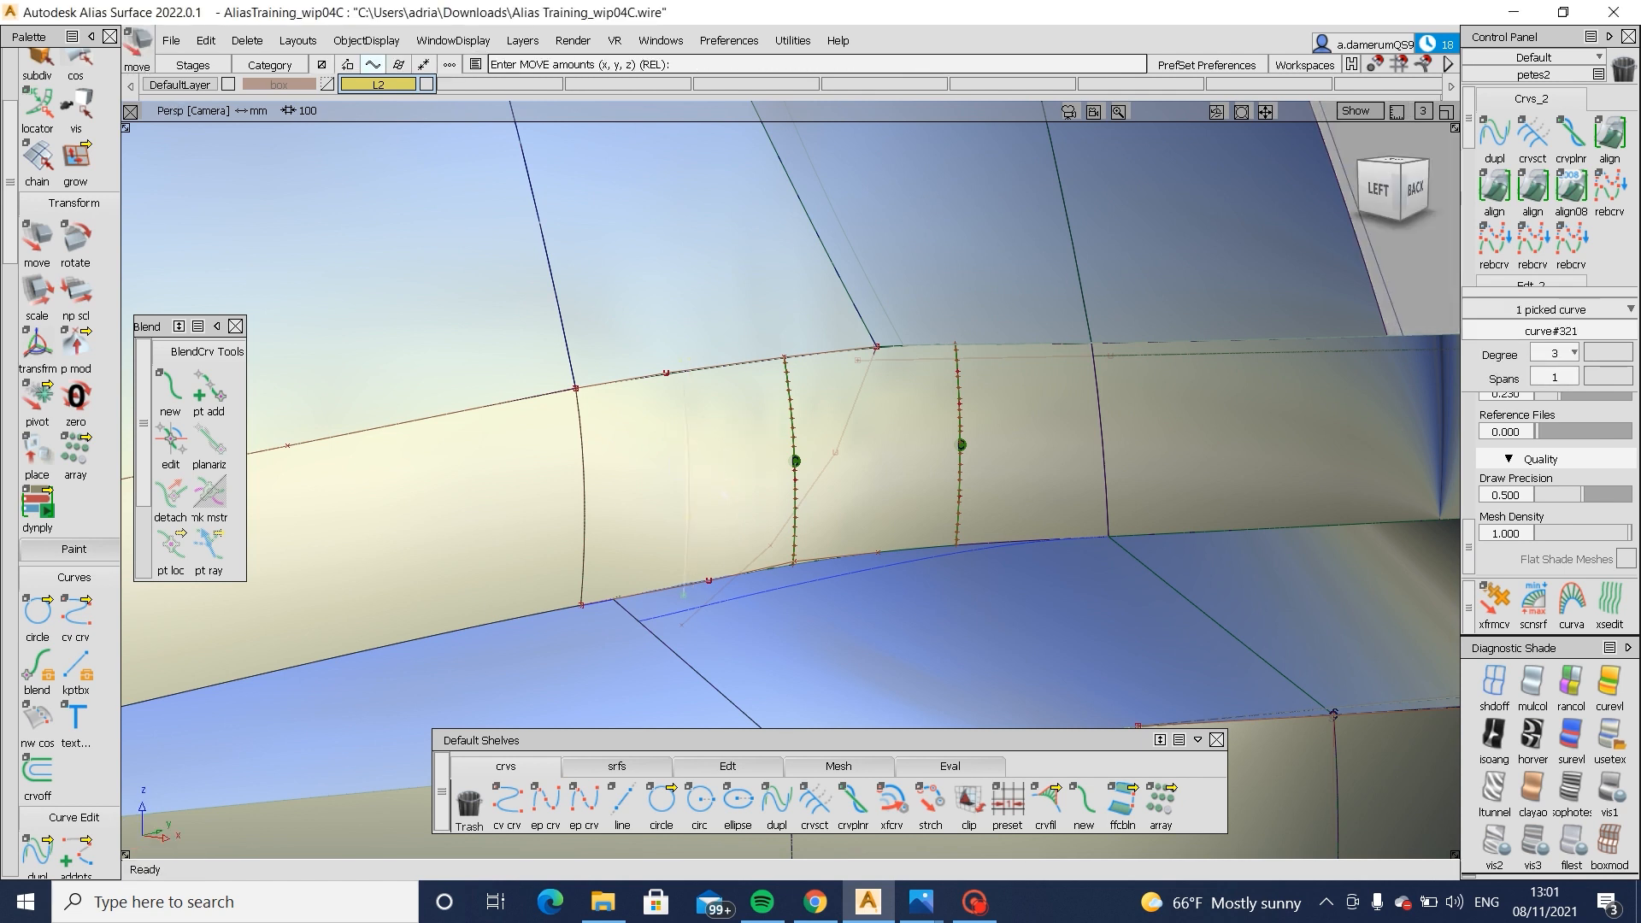
pyautogui.keyDown('ctrl'); pyautogui.keyDown('shift'); pyautogui.moveTo(726, 543); pyautogui.dragTo(729, 423, button='middle'); pyautogui.keyUp('shift'); pyautogui.keyUp('ctrl')
pyautogui.moveTo(710, 450); pyautogui.dragTo(582, 376)
pyautogui.click(1494, 683)
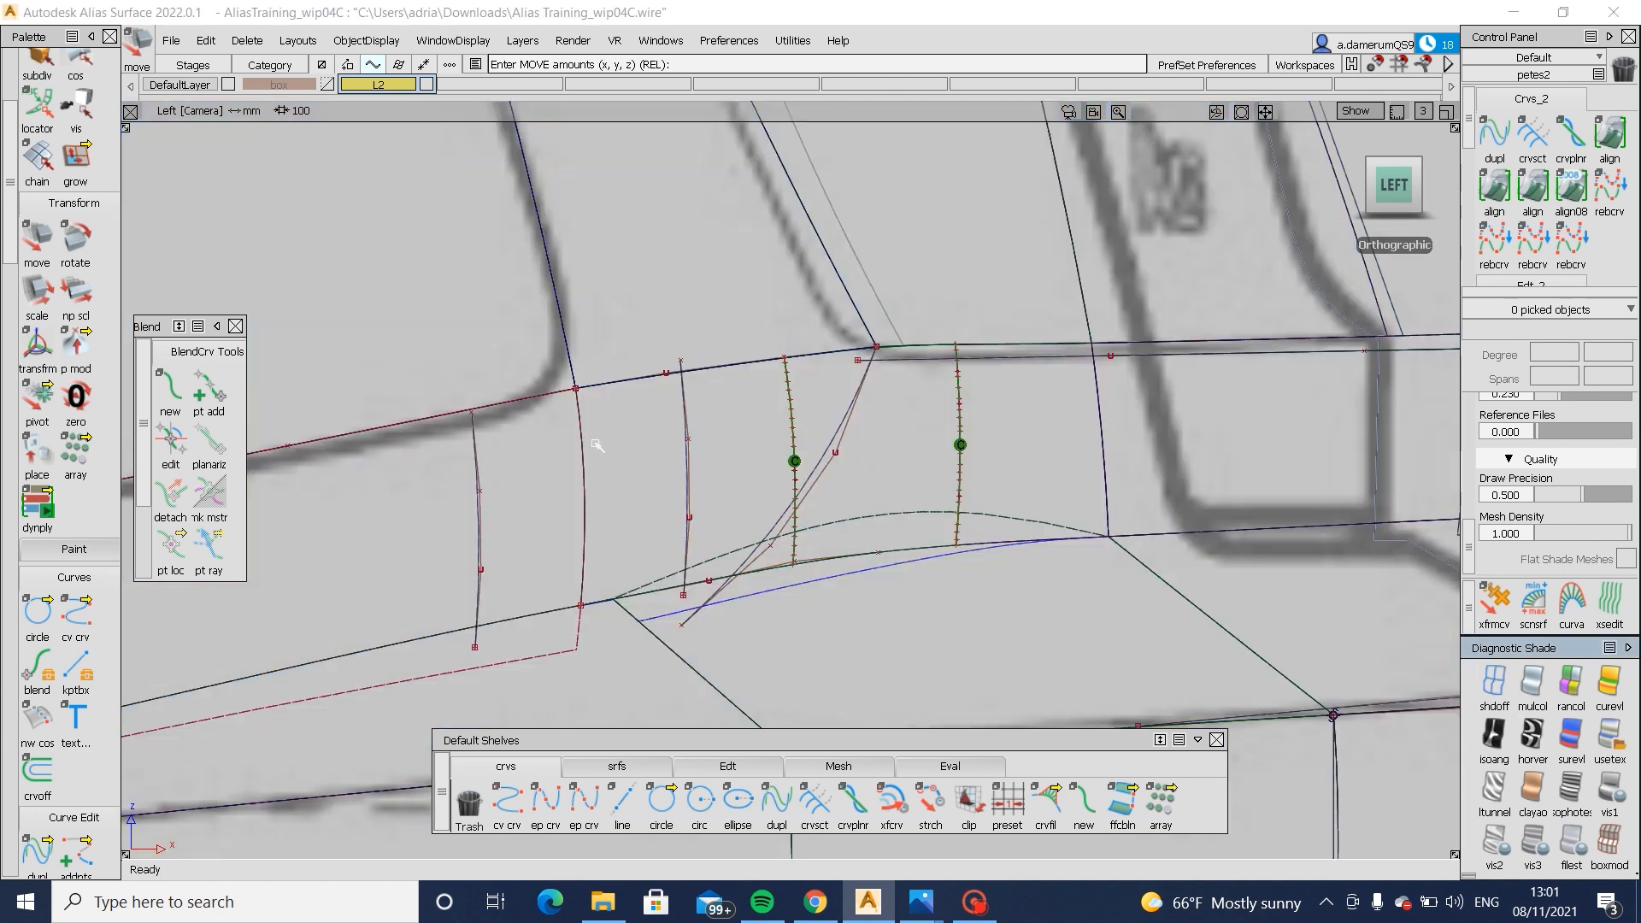
pyautogui.keyDown('ctrl'); pyautogui.keyDown('shift'); pyautogui.moveTo(427, 448); pyautogui.dragTo(472, 491); pyautogui.keyUp('shift'); pyautogui.keyUp('ctrl')
pyautogui.moveTo(470, 493); pyautogui.dragTo(533, 526)
pyautogui.keyDown('ctrl'); pyautogui.keyDown('shift'); pyautogui.moveTo(533, 528); pyautogui.dragTo(529, 487, button='middle'); pyautogui.keyUp('shift'); pyautogui.keyUp('ctrl')
pyautogui.moveTo(523, 487); pyautogui.dragTo(512, 482)
pyautogui.keyDown('ctrl'); pyautogui.keyDown('shift'); pyautogui.moveTo(596, 526); pyautogui.dragTo(603, 345); pyautogui.keyUp('shift'); pyautogui.keyUp('ctrl')
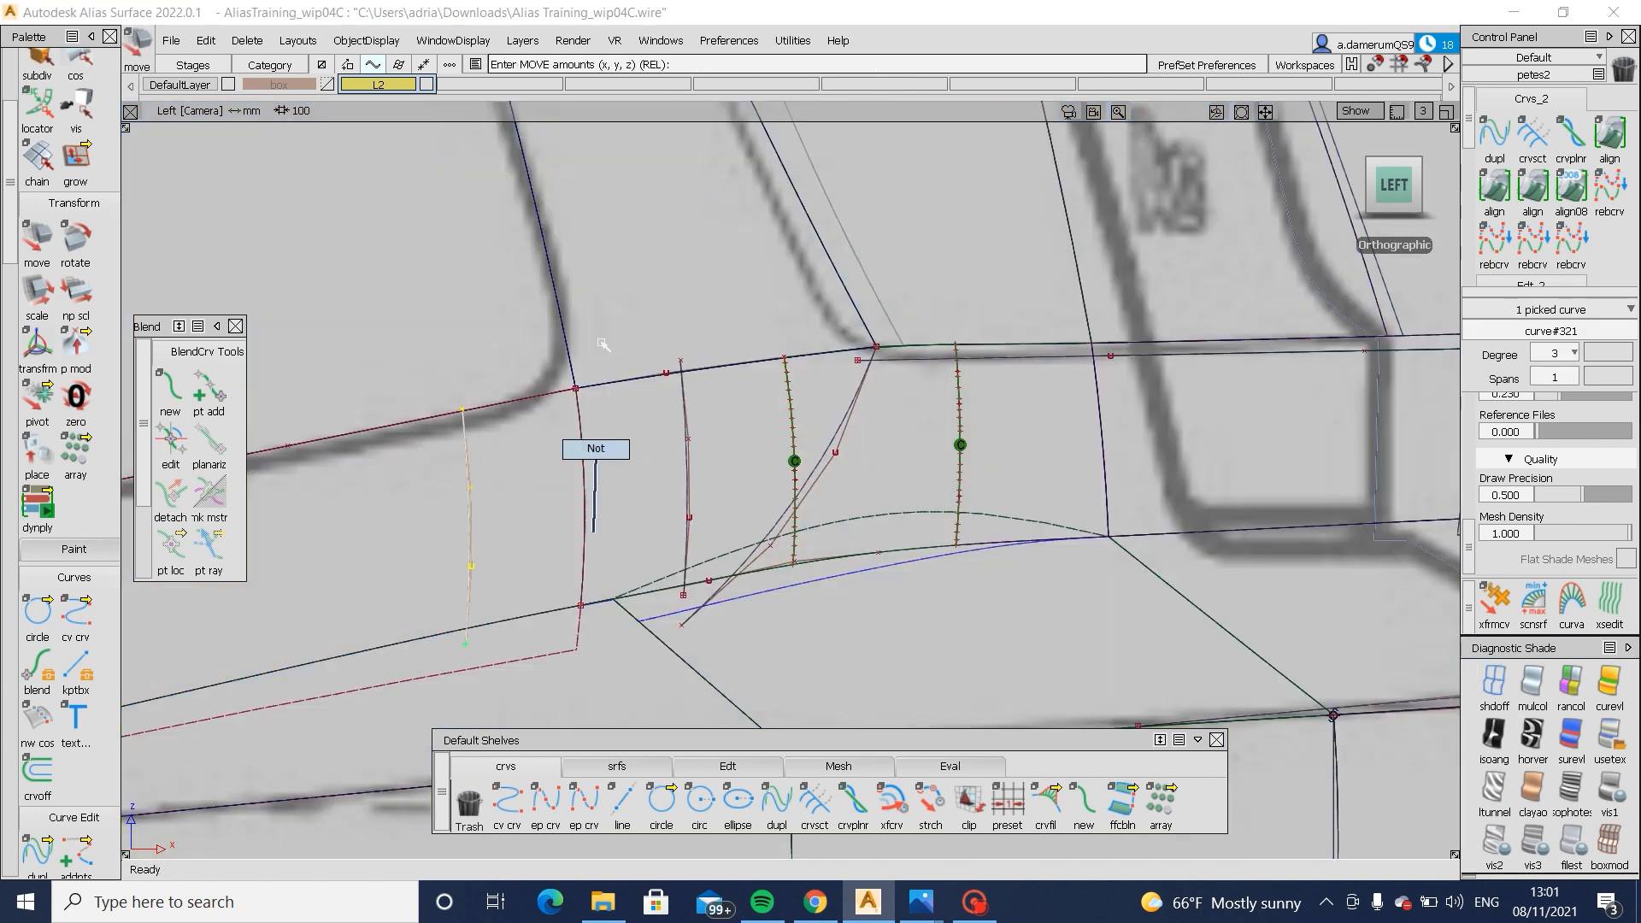
pyautogui.keyDown('ctrl'); pyautogui.keyDown('shift'); pyautogui.moveTo(506, 354); pyautogui.dragTo(466, 389); pyautogui.keyUp('shift'); pyautogui.keyUp('ctrl')
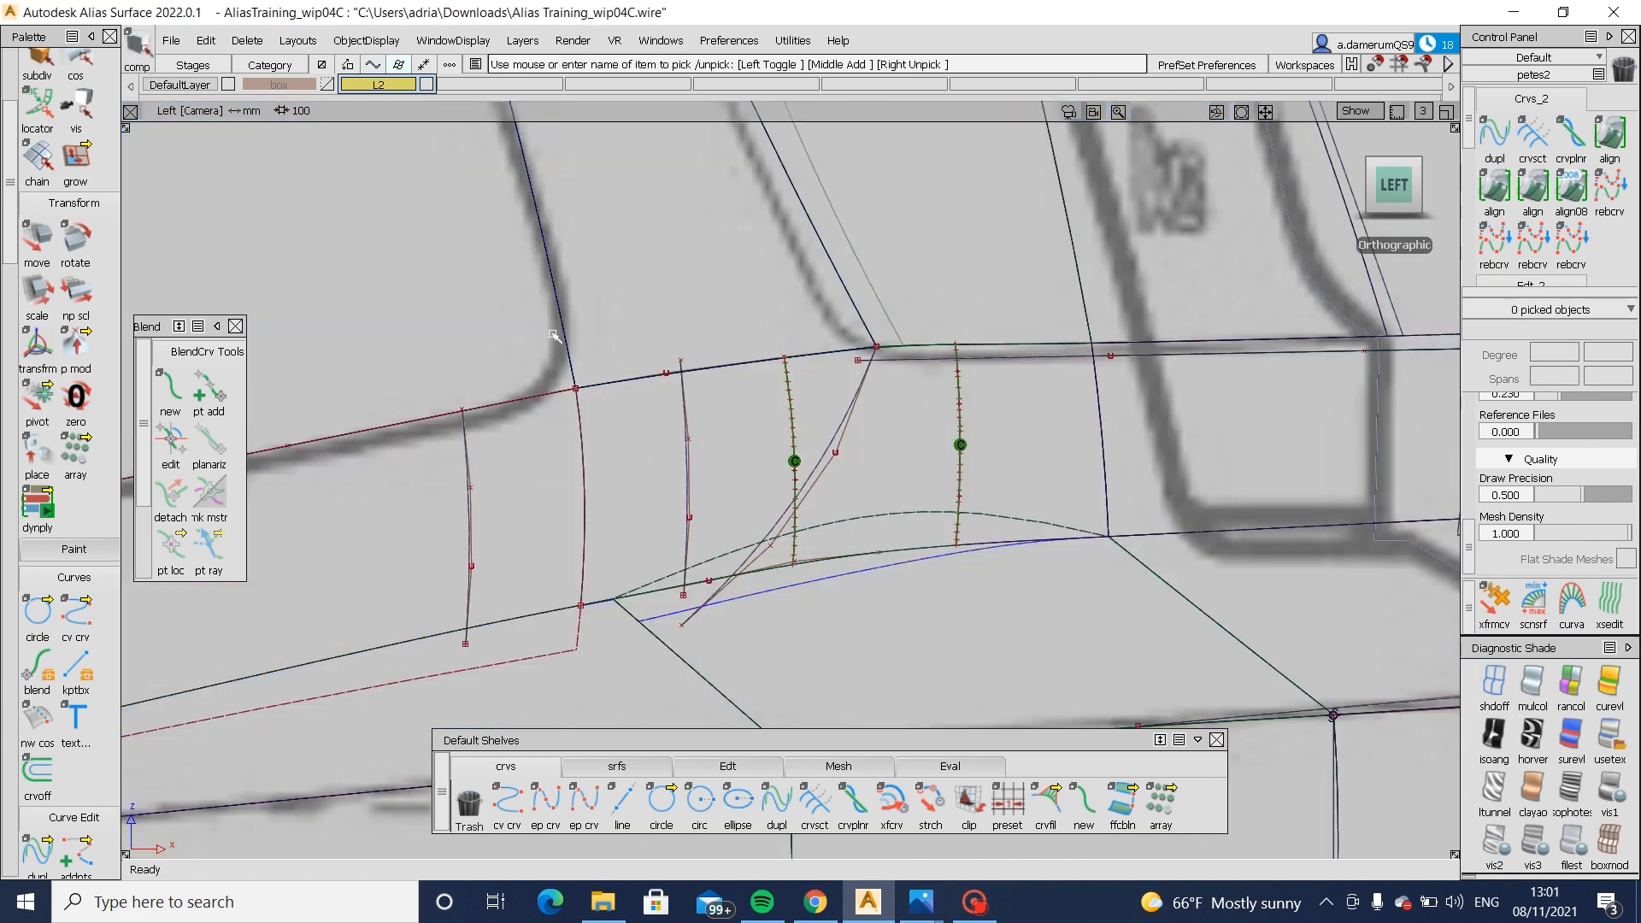
# - Project the two side curves onto the lower side surfaces and trim away the strip between them
pyautogui.keyDown('ctrl'); pyautogui.keyDown('shift'); pyautogui.moveTo(605, 391); pyautogui.dragTo(512, 506); pyautogui.keyUp('shift'); pyautogui.keyUp('ctrl')
pyautogui.click(582, 462)
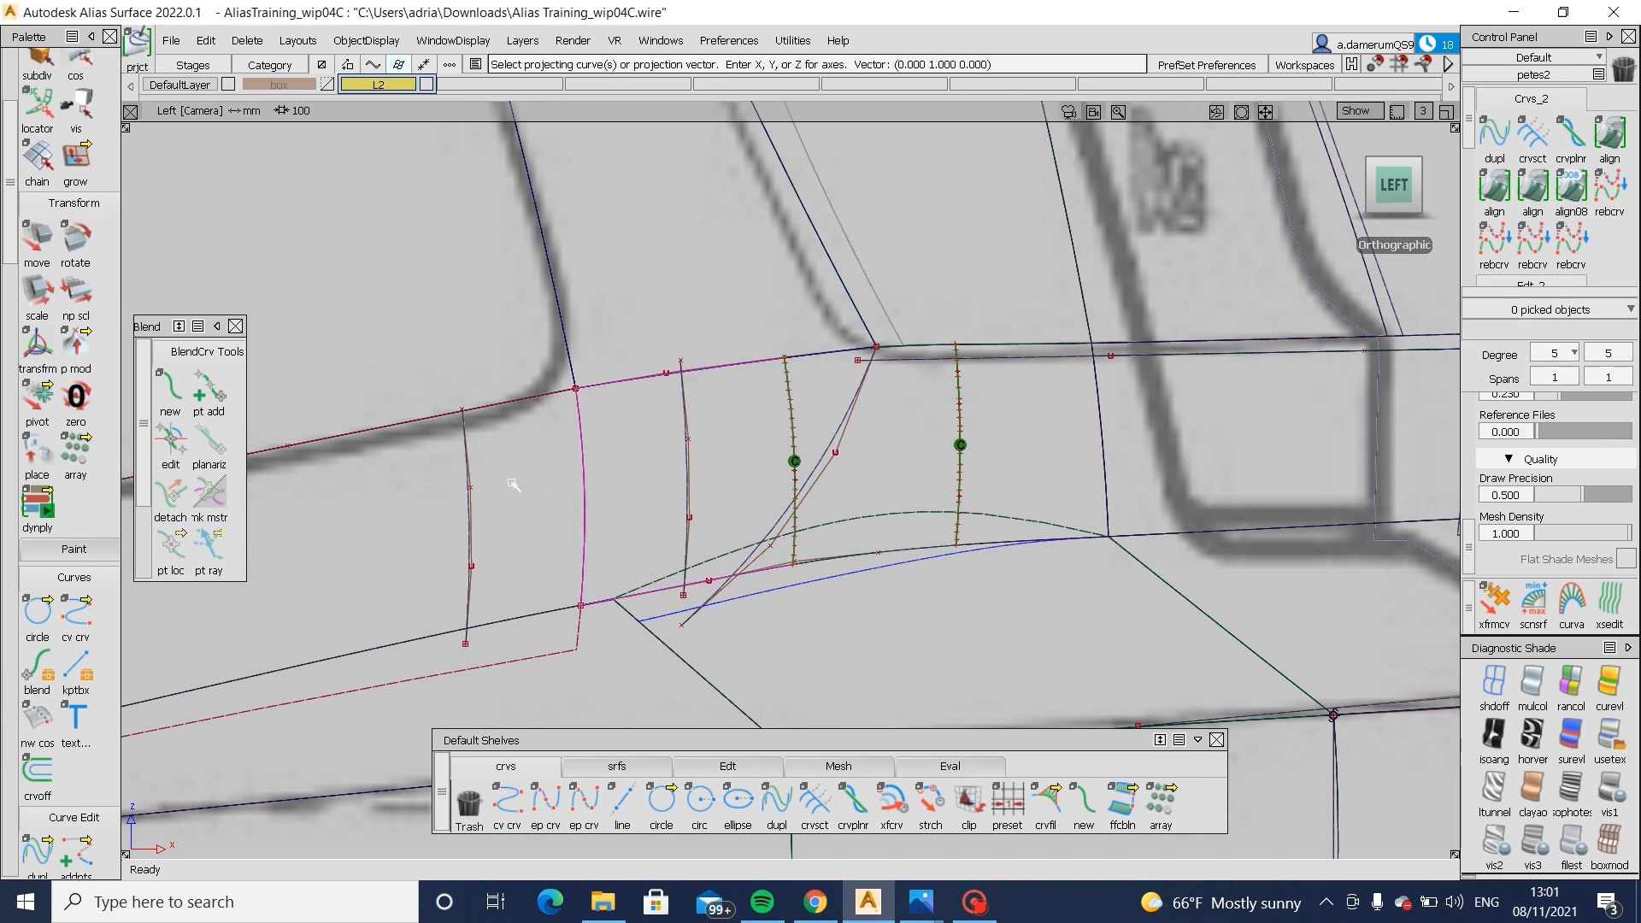
pyautogui.keyDown('ctrl'); pyautogui.keyDown('shift'); pyautogui.moveTo(556, 428); pyautogui.dragTo(497, 511); pyautogui.keyUp('shift'); pyautogui.keyUp('ctrl')
pyautogui.click(582, 499)
pyautogui.click(791, 468)
pyautogui.keyDown('ctrl'); pyautogui.keyDown('shift'); pyautogui.moveTo(791, 468); pyautogui.dragTo(684, 500, button='right'); pyautogui.keyUp('shift'); pyautogui.keyUp('ctrl')
pyautogui.moveTo(424, 479); pyautogui.dragTo(499, 517)
pyautogui.click(690, 473)
pyautogui.click(1414, 832)
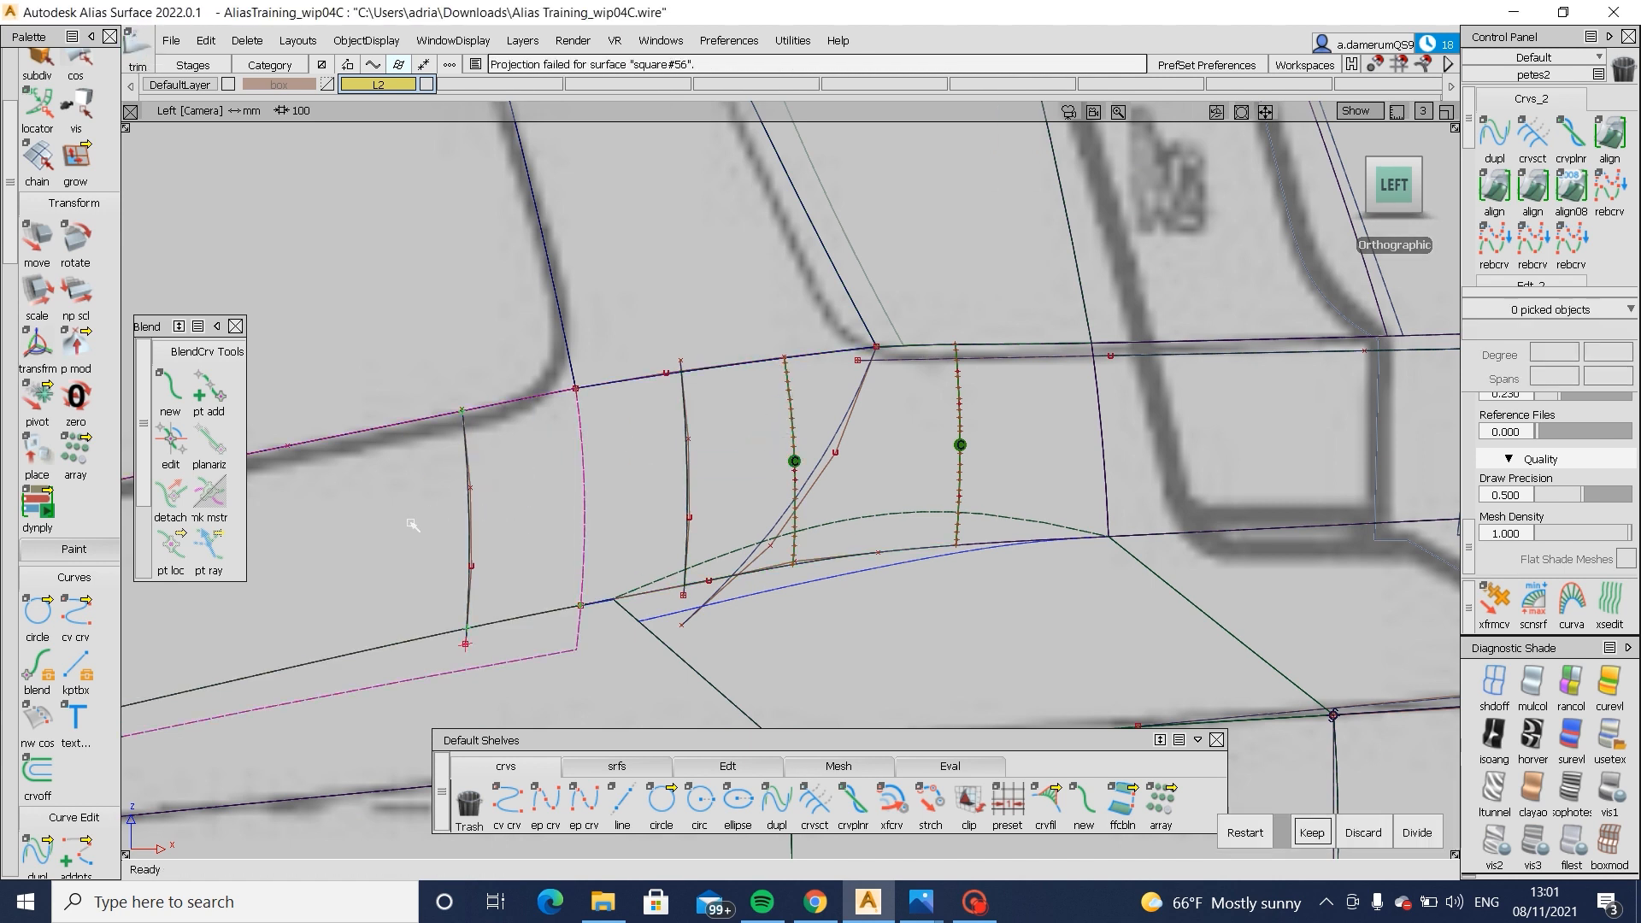
# - Bridge the trimmed gap in the lower side surface with a Freeform Blend using G2 Curvature on both sides
pyautogui.click(617, 766)
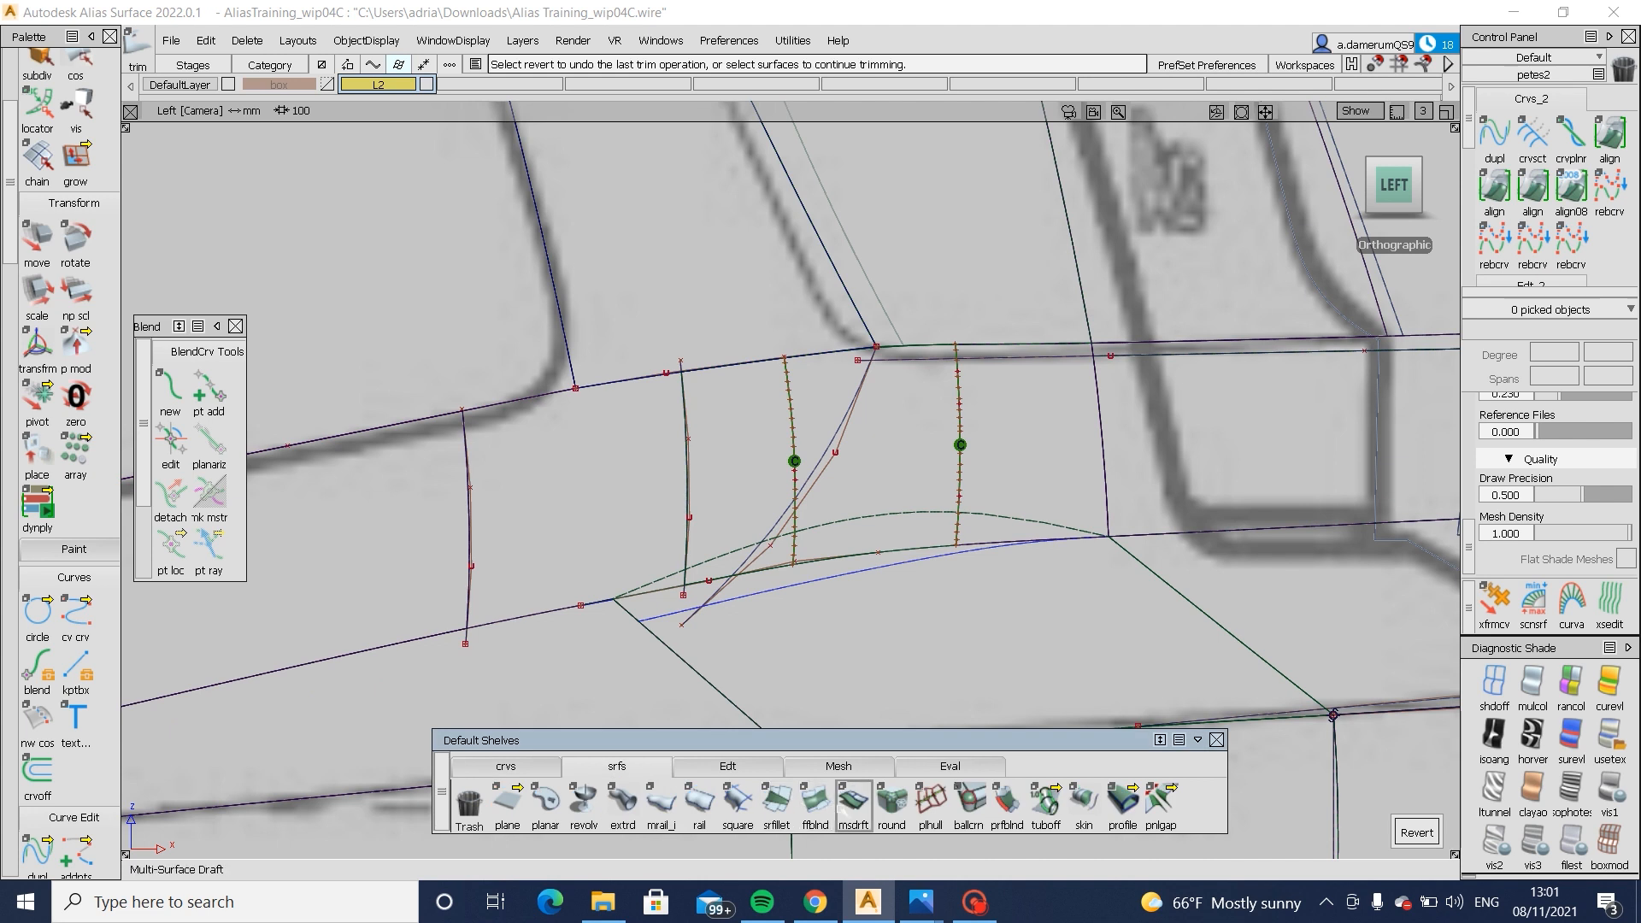
pyautogui.click(815, 803)
pyautogui.click(453, 513)
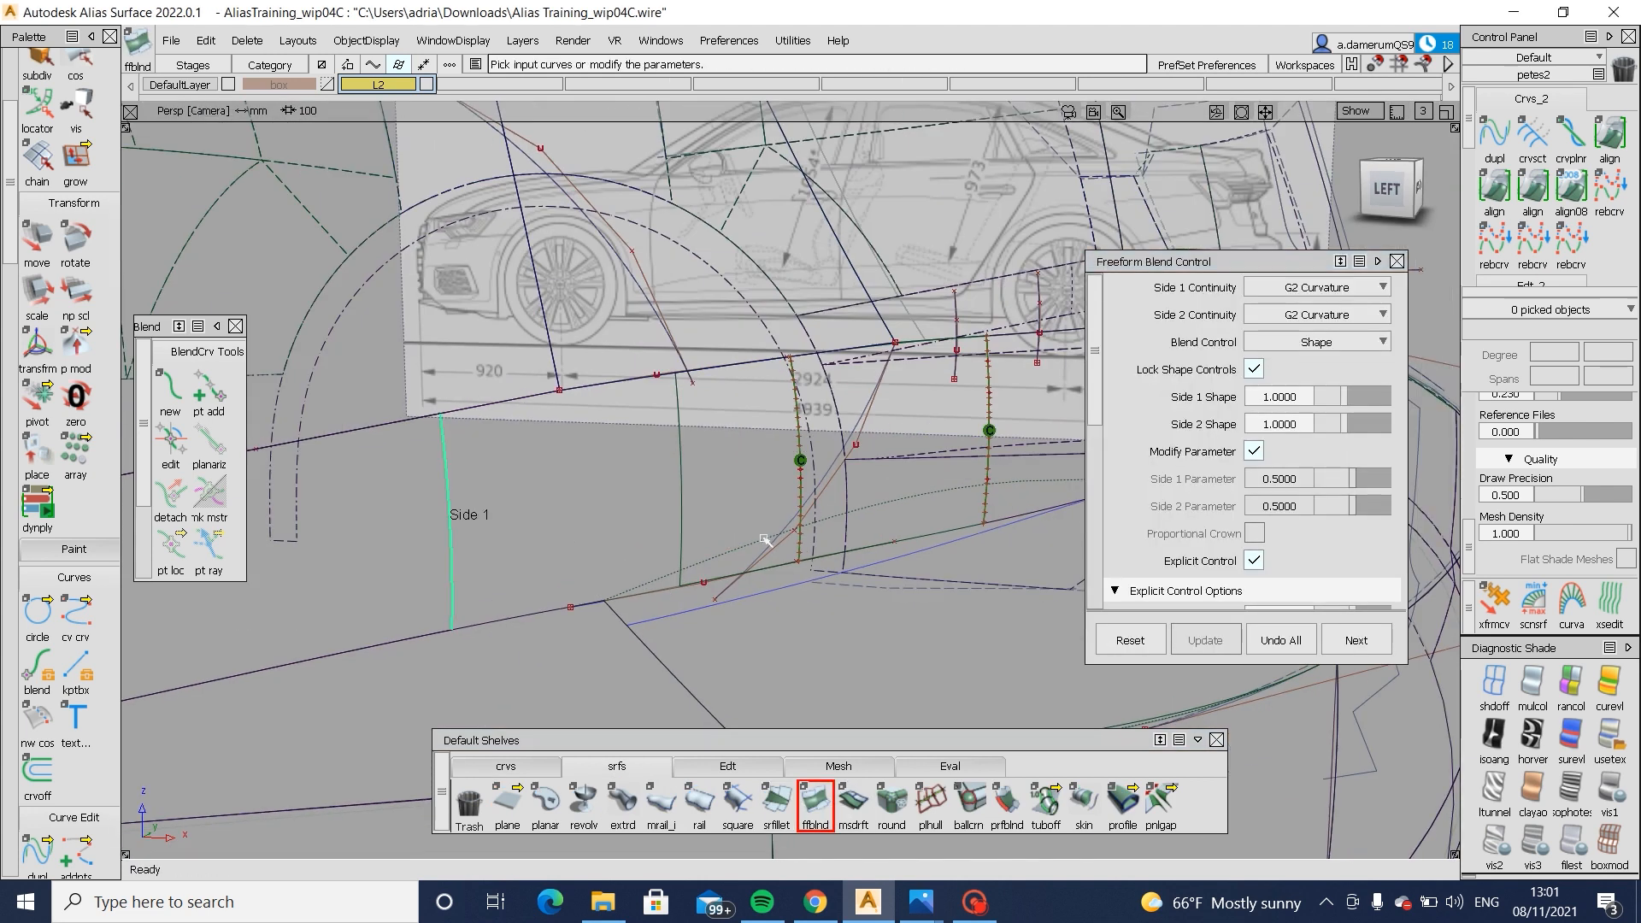
pyautogui.click(681, 504)
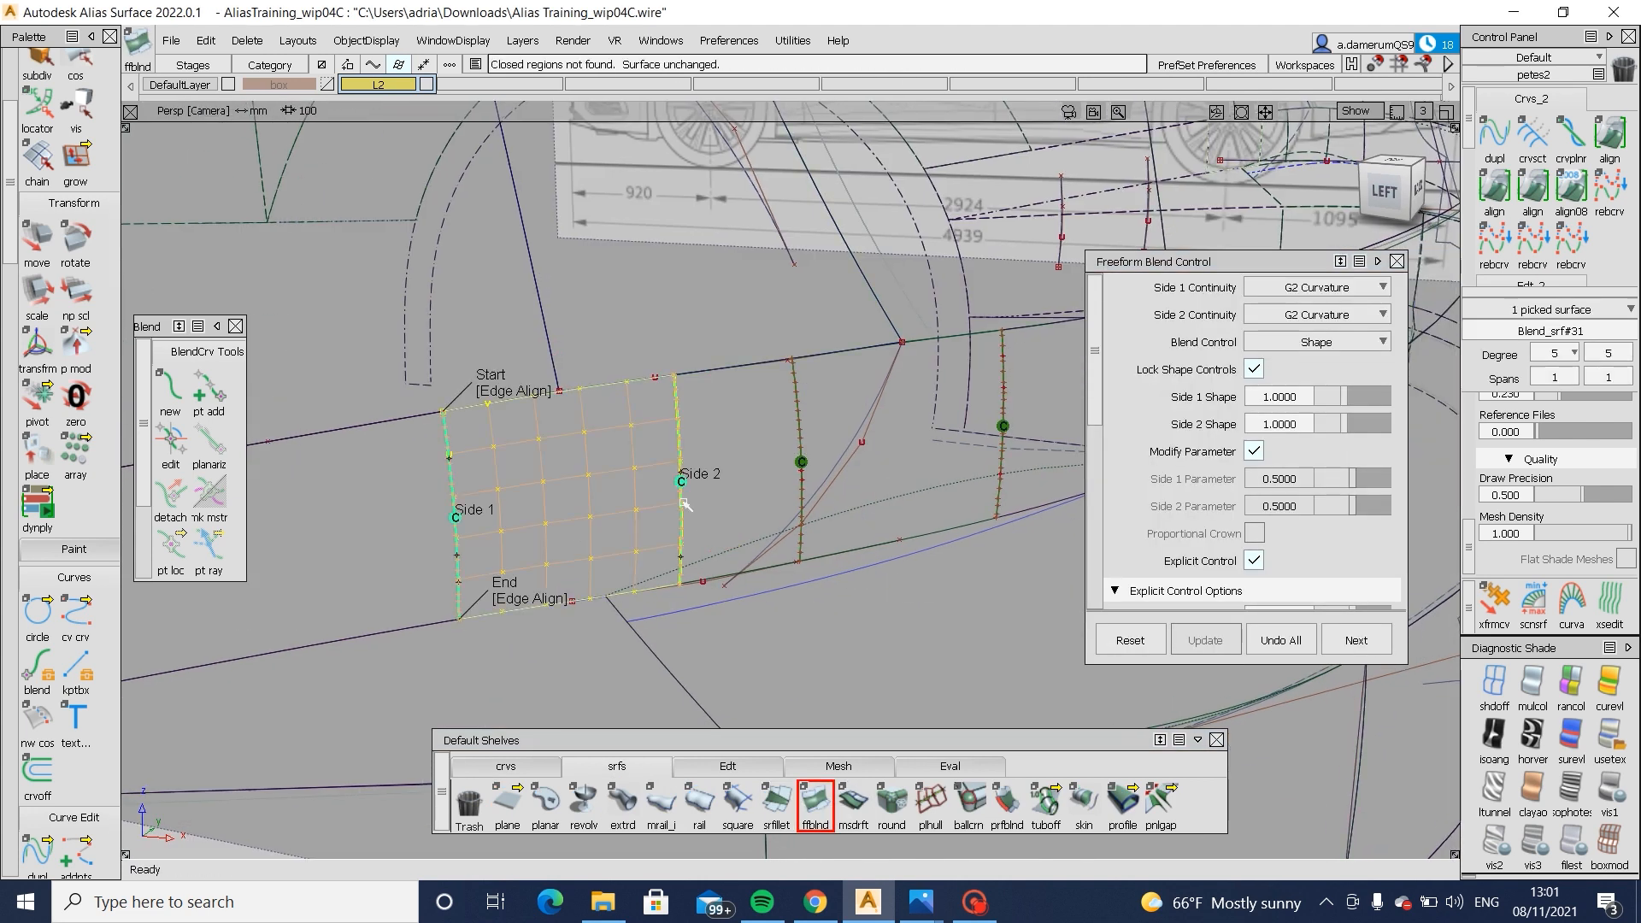
# - Shade the model and inspect the new side blend and its lower edge with the wireframe hidden and shown
pyautogui.click(1597, 725)
pyautogui.click(1043, 546)
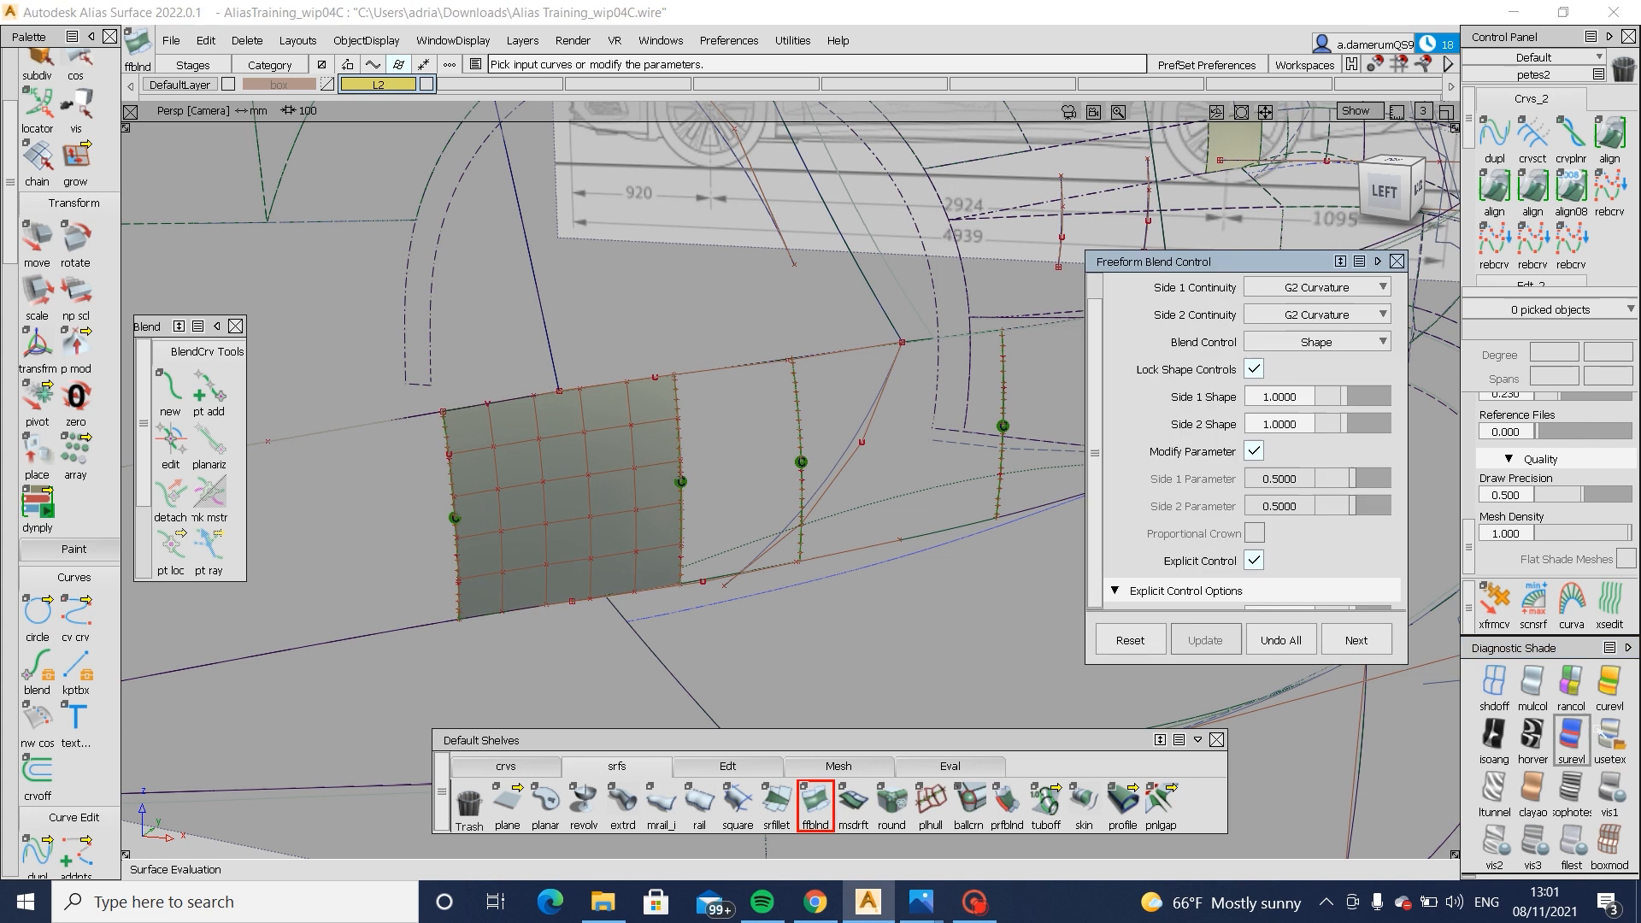
pyautogui.click(1600, 733)
pyautogui.moveTo(1029, 638)
pyautogui.keyDown('alt'); pyautogui.keyDown('shift'); pyautogui.mouseDown()
pyautogui.moveTo(857, 641)
pyautogui.moveTo(813, 600)
pyautogui.moveTo(758, 586)
pyautogui.moveTo(615, 583)
pyautogui.mouseUp(); pyautogui.keyUp('shift'); pyautogui.keyUp('alt')
pyautogui.hotkey('ctrl', 'm')
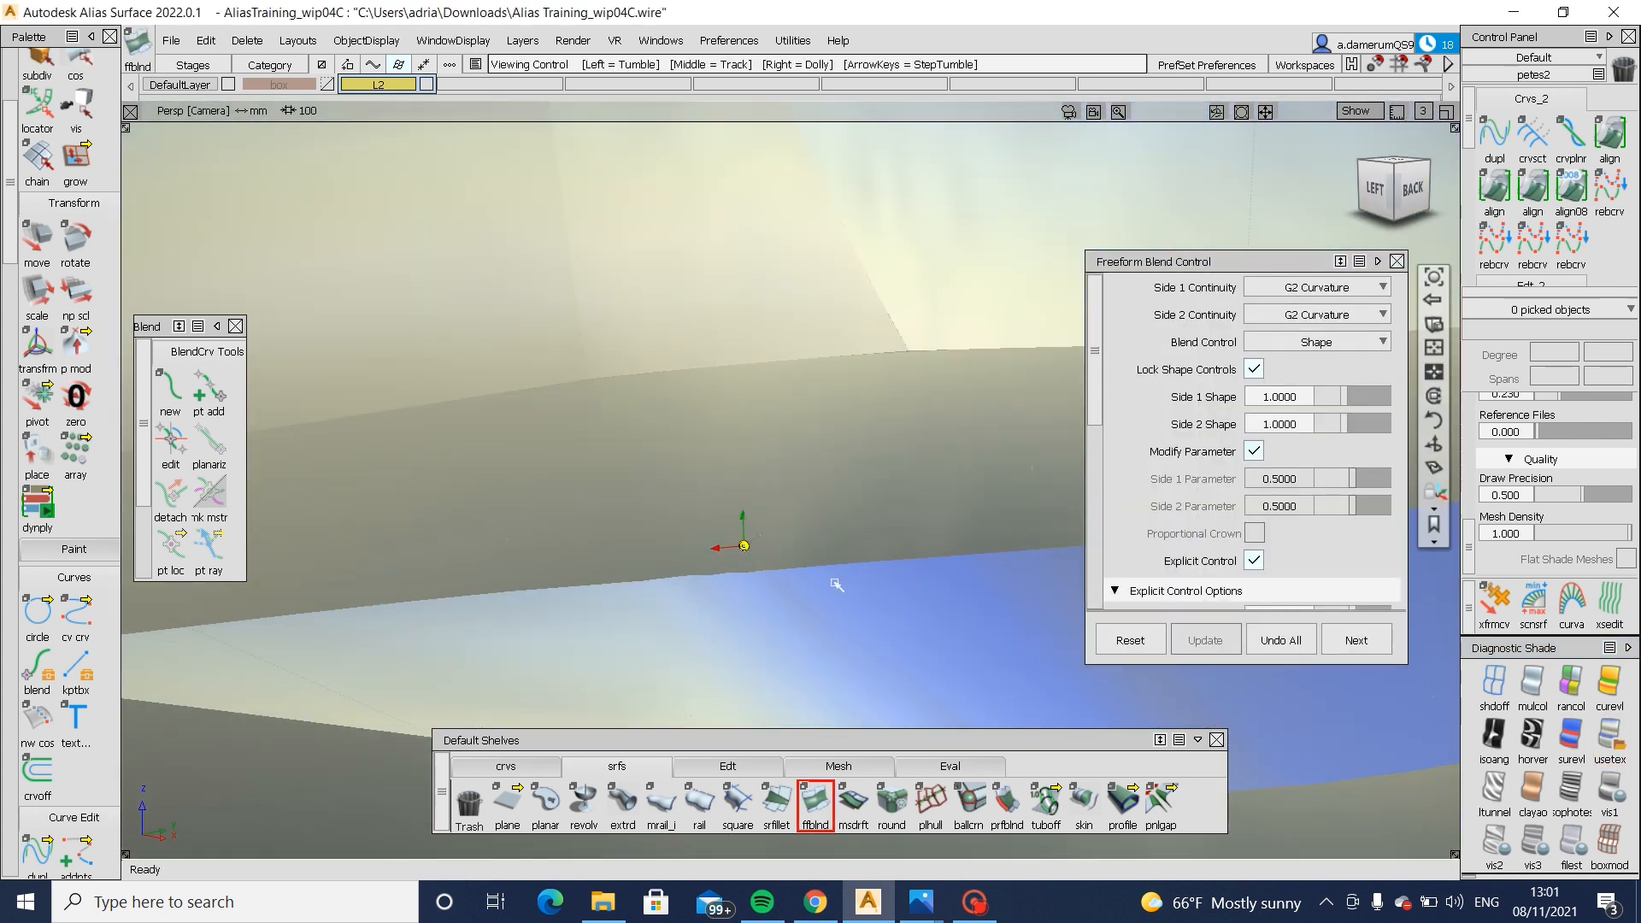
pyautogui.keyDown('alt'); pyautogui.keyDown('shift'); pyautogui.moveTo(820, 615); pyautogui.dragTo(668, 599); pyautogui.keyUp('shift'); pyautogui.keyUp('alt')
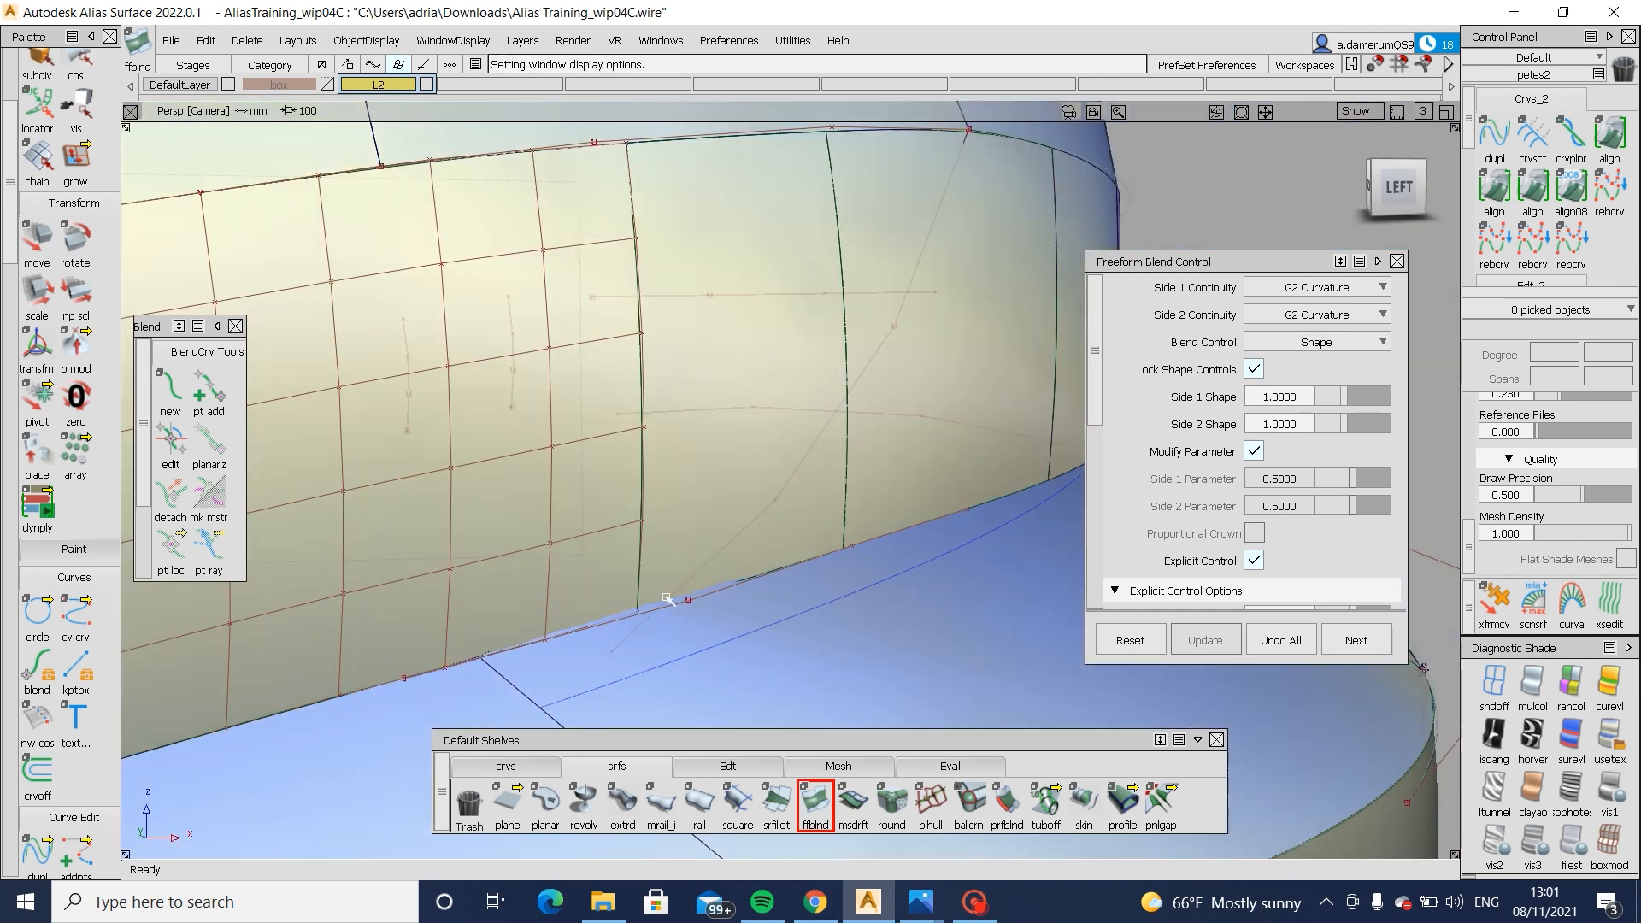
# - Pick the boundary curve's CV at the lower edge beside the side blend and nudge it to refine the edge flow
pyautogui.keyDown('ctrl'); pyautogui.keyDown('shift'); pyautogui.moveTo(759, 516); pyautogui.dragTo(700, 612); pyautogui.keyUp('shift'); pyautogui.keyUp('ctrl')
pyautogui.keyDown('ctrl'); pyautogui.keyDown('shift'); pyautogui.moveTo(766, 680); pyautogui.dragTo(768, 722); pyautogui.keyUp('shift'); pyautogui.keyUp('ctrl')
pyautogui.moveTo(771, 701); pyautogui.dragTo(770, 686, button='middle')
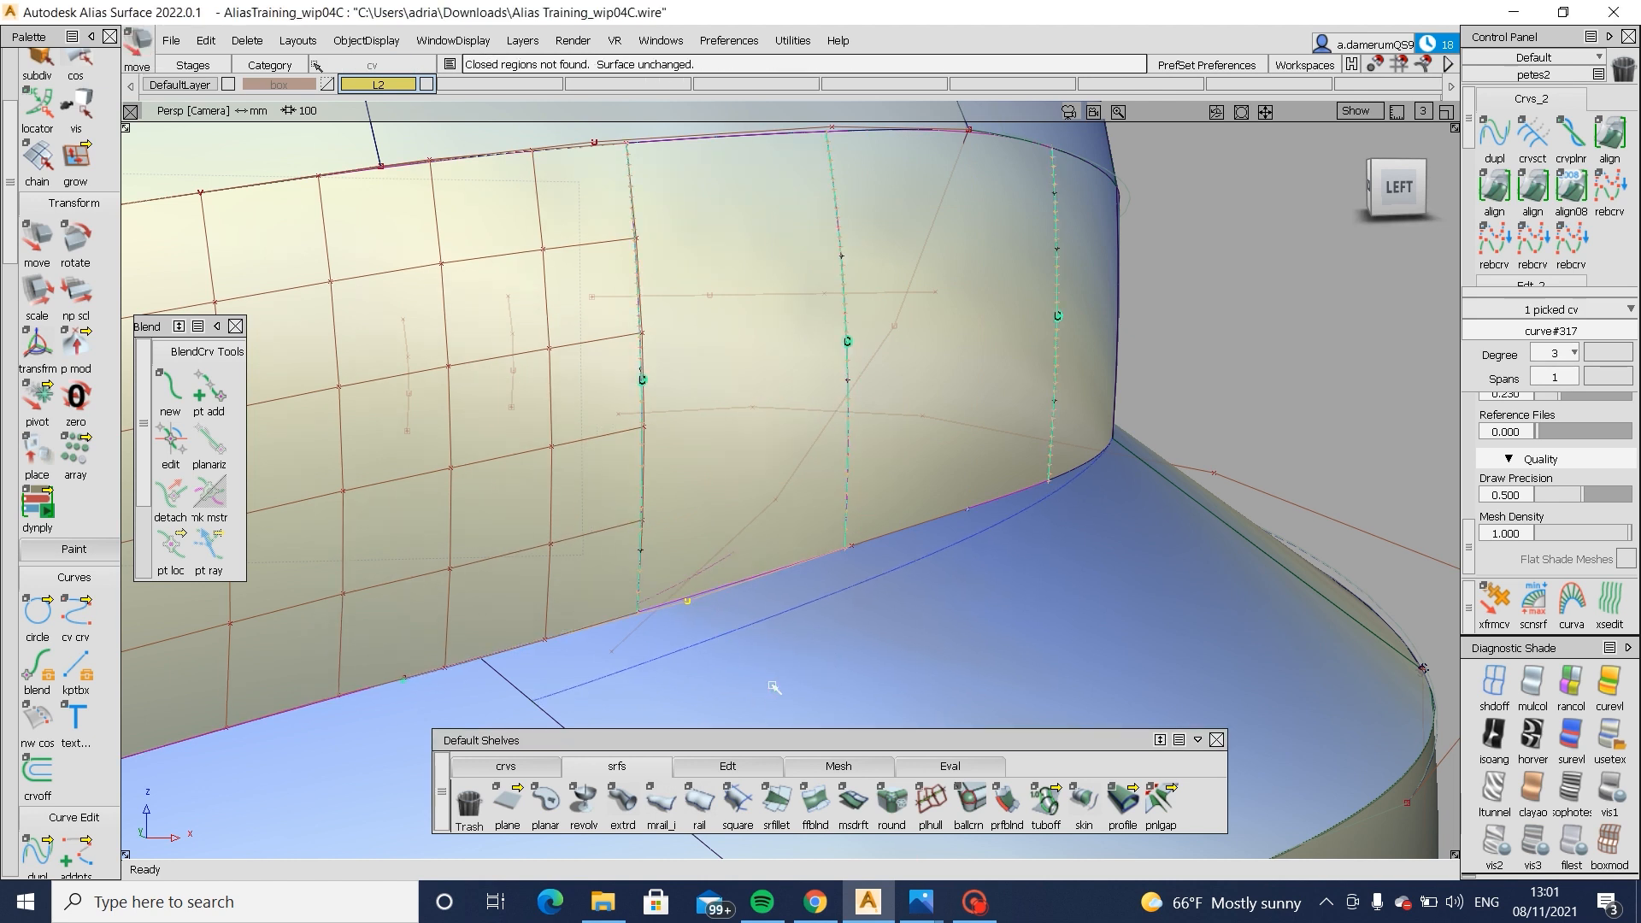
pyautogui.keyDown('alt'); pyautogui.keyDown('shift'); pyautogui.moveTo(773, 686); pyautogui.dragTo(458, 675); pyautogui.keyUp('shift'); pyautogui.keyUp('alt')
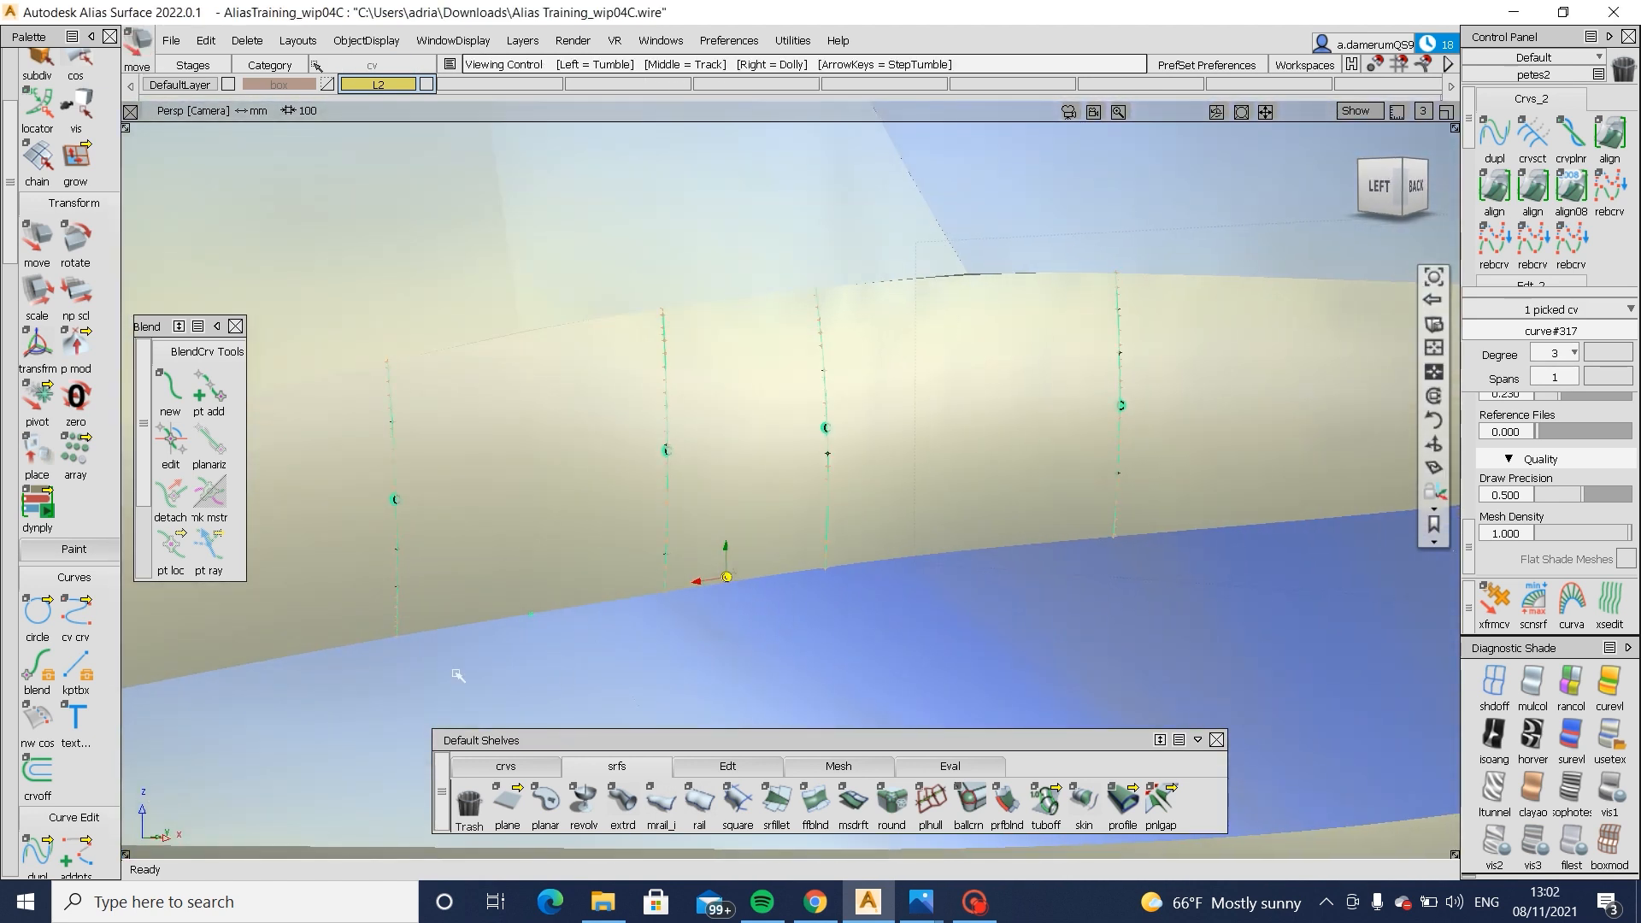
# - Undo the last CV adjustment on the boundary curve and check the side blend's lower edge with the wireframe hidden and shown
pyautogui.hotkey('ctrl', 'z')
pyautogui.keyDown('alt'); pyautogui.keyDown('shift'); pyautogui.moveTo(619, 597); pyautogui.dragTo(626, 617); pyautogui.keyUp('shift'); pyautogui.keyUp('alt')
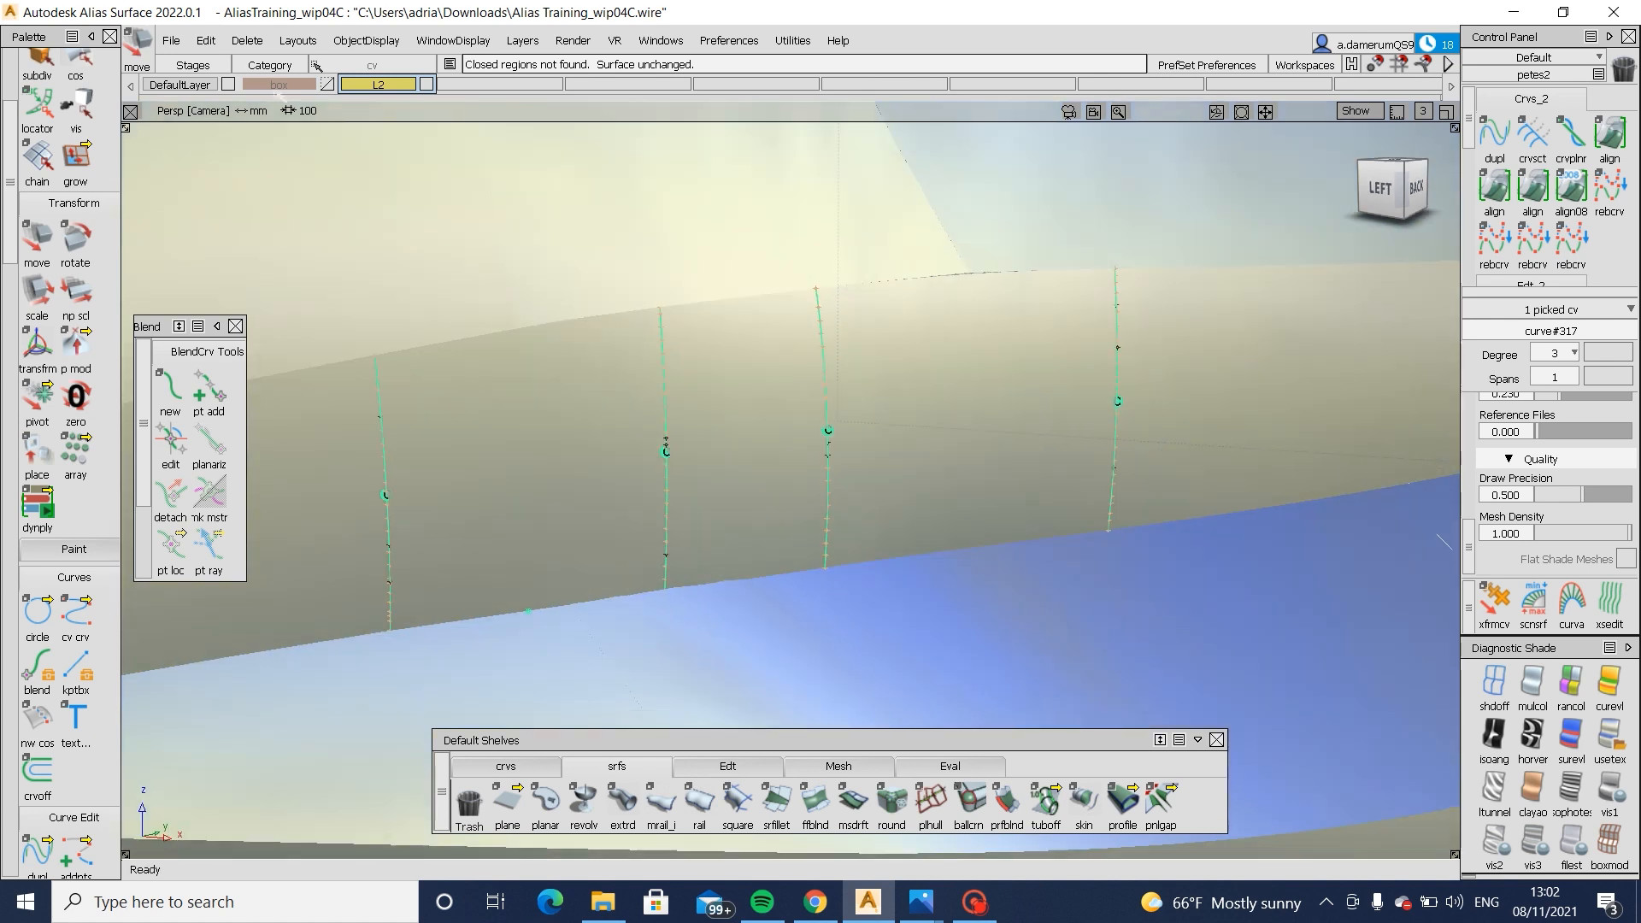
pyautogui.click(206, 40)
pyautogui.click(209, 87)
pyautogui.click(206, 40)
pyautogui.keyDown('alt'); pyautogui.keyDown('shift'); pyautogui.moveTo(855, 462); pyautogui.dragTo(773, 604); pyautogui.keyUp('shift'); pyautogui.keyUp('alt')
pyautogui.keyDown('ctrl'); pyautogui.keyDown('shift'); pyautogui.moveTo(773, 605); pyautogui.dragTo(1114, 553); pyautogui.keyUp('shift'); pyautogui.keyUp('ctrl')
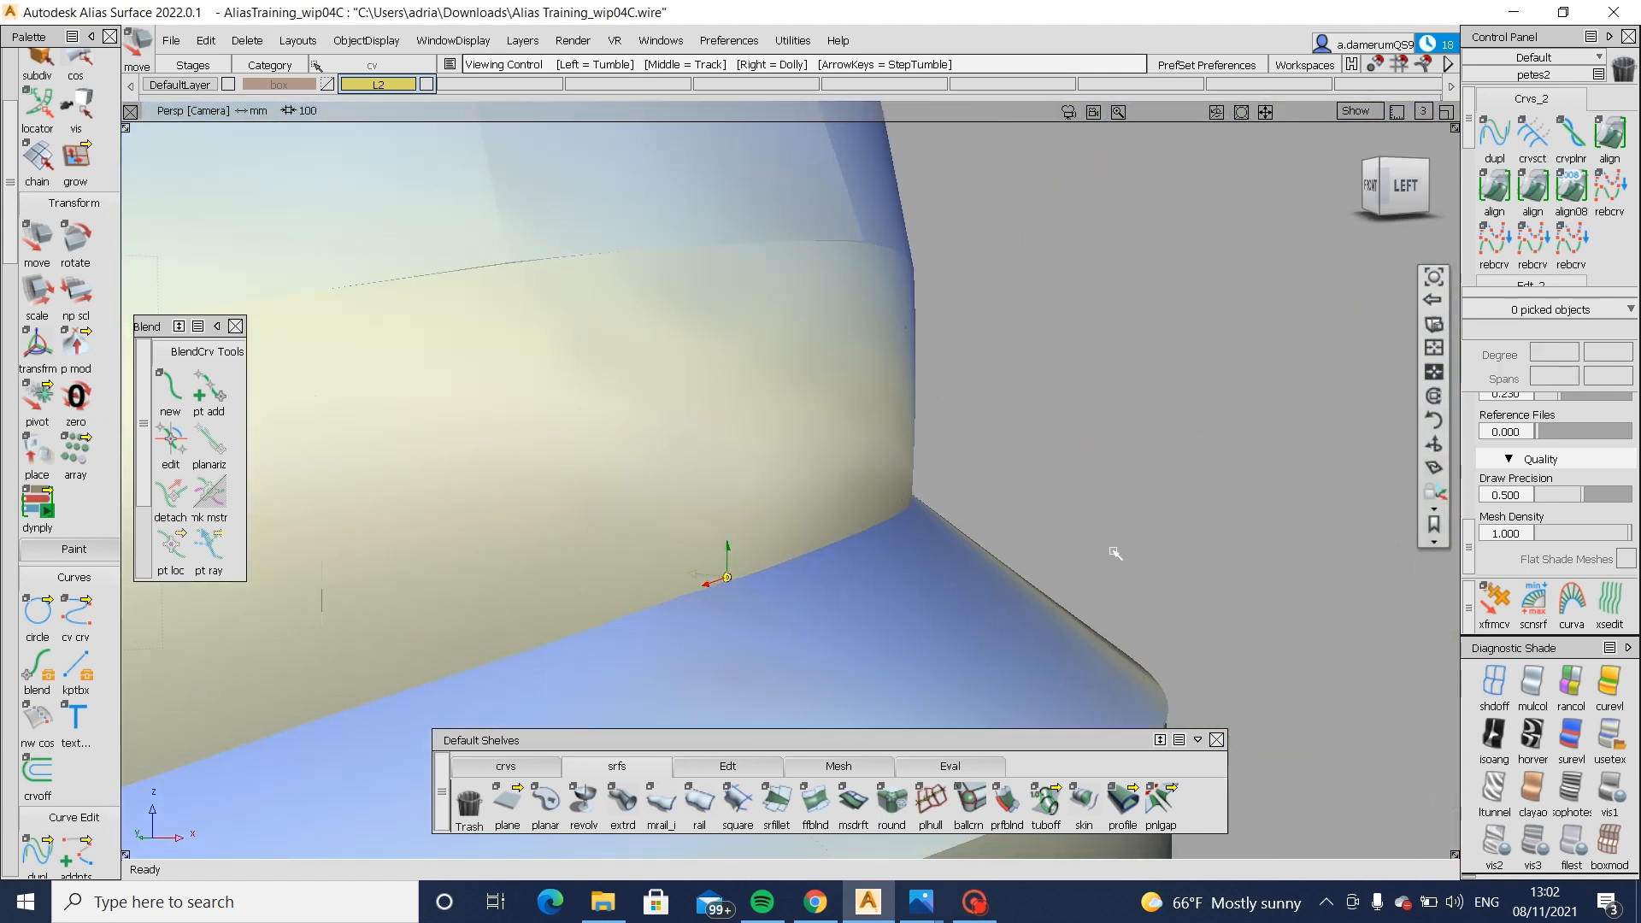
pyautogui.keyDown('alt'); pyautogui.keyDown('shift'); pyautogui.moveTo(1238, 556); pyautogui.dragTo(731, 589); pyautogui.keyUp('shift'); pyautogui.keyUp('alt')
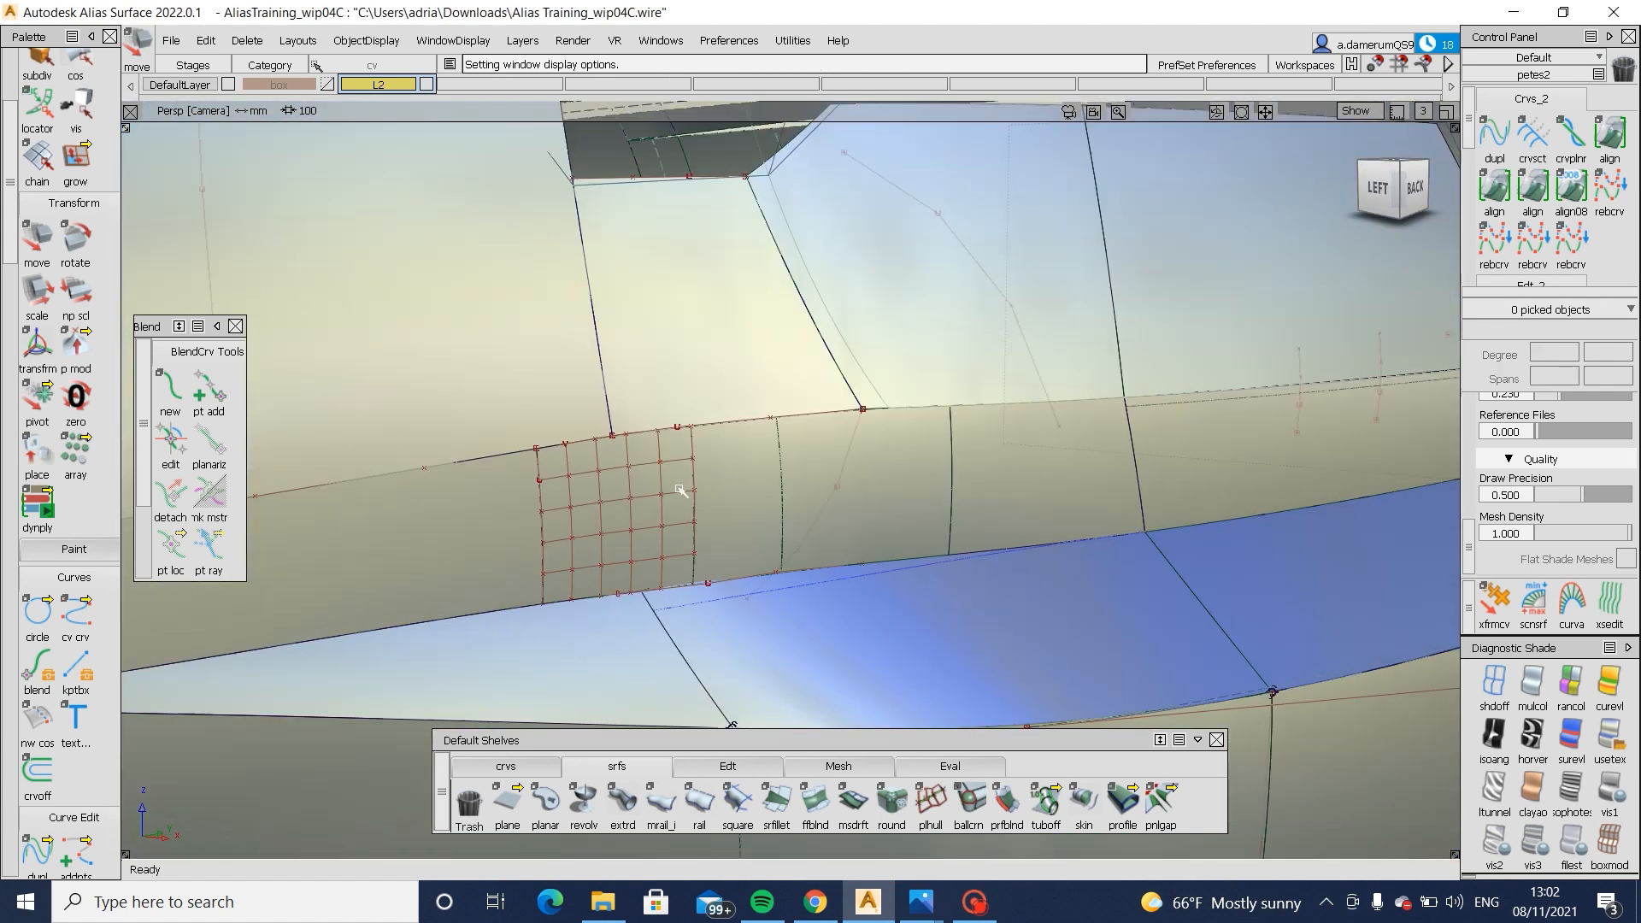
# - Clear the selection, switch to the orthographic left view and turn off the diagnostic shading to show the reference sketch
pyautogui.moveTo(922, 577)
pyautogui.keyDown('ctrl'); pyautogui.keyDown('shift'); pyautogui.mouseDown()
pyautogui.moveTo(981, 619)
pyautogui.moveTo(896, 451)
pyautogui.mouseUp(); pyautogui.keyUp('shift'); pyautogui.keyUp('ctrl')
pyautogui.click(981, 619)
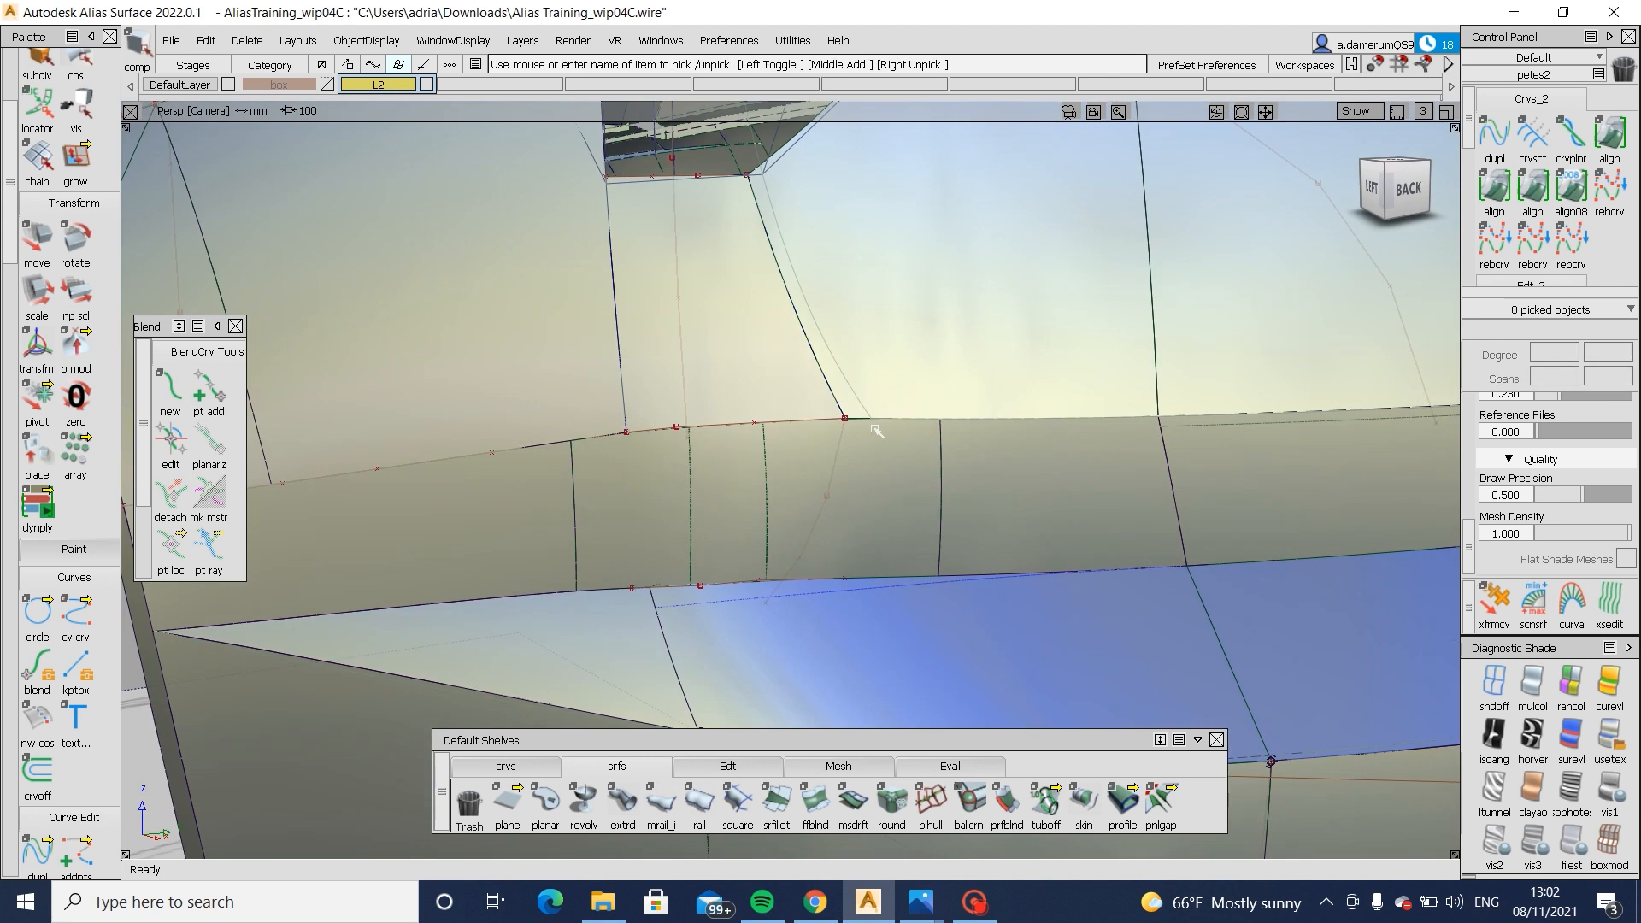
pyautogui.scroll(2, 876, 429)
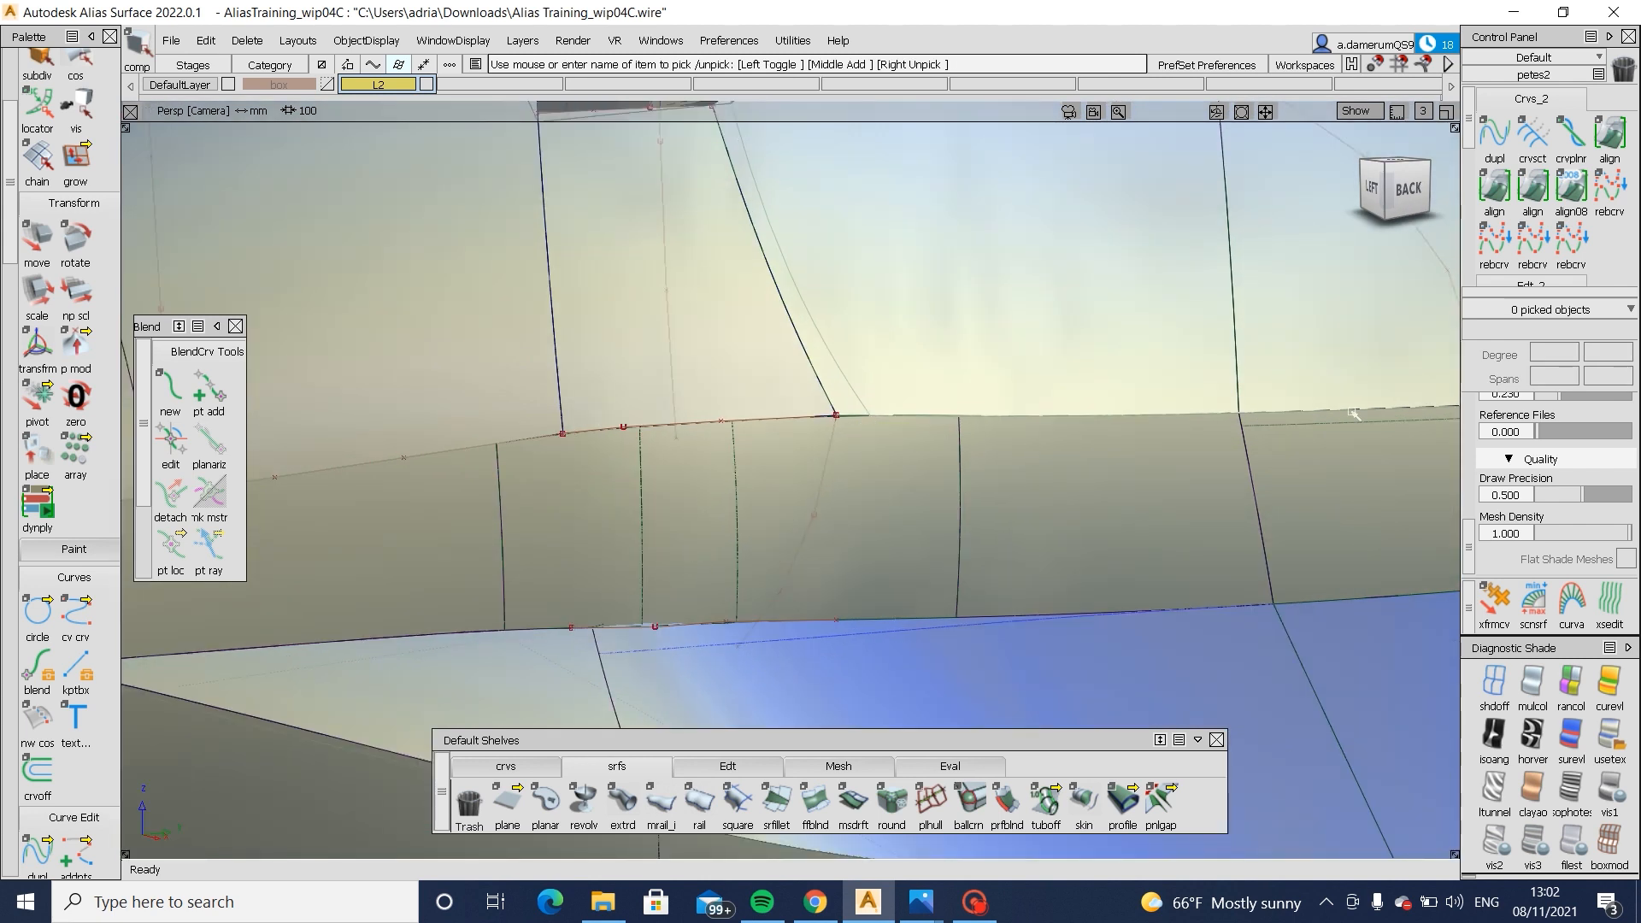
pyautogui.click(1414, 191)
pyautogui.keyDown('alt'); pyautogui.keyDown('shift'); pyautogui.moveTo(596, 520); pyautogui.dragTo(743, 504); pyautogui.keyUp('shift'); pyautogui.keyUp('alt')
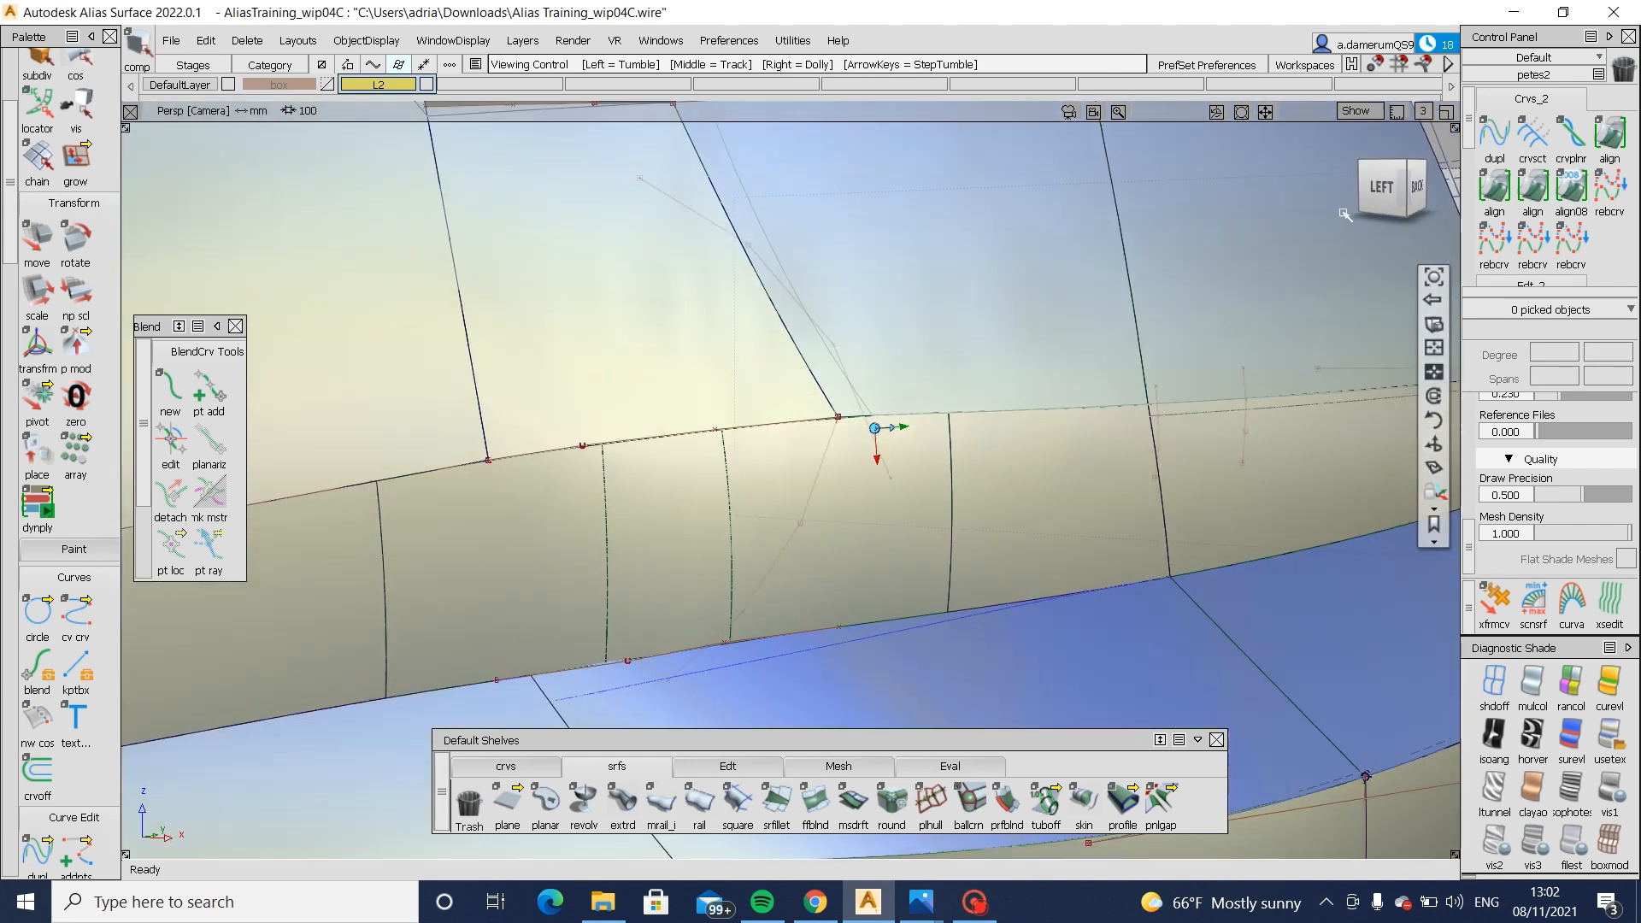
pyautogui.click(1387, 192)
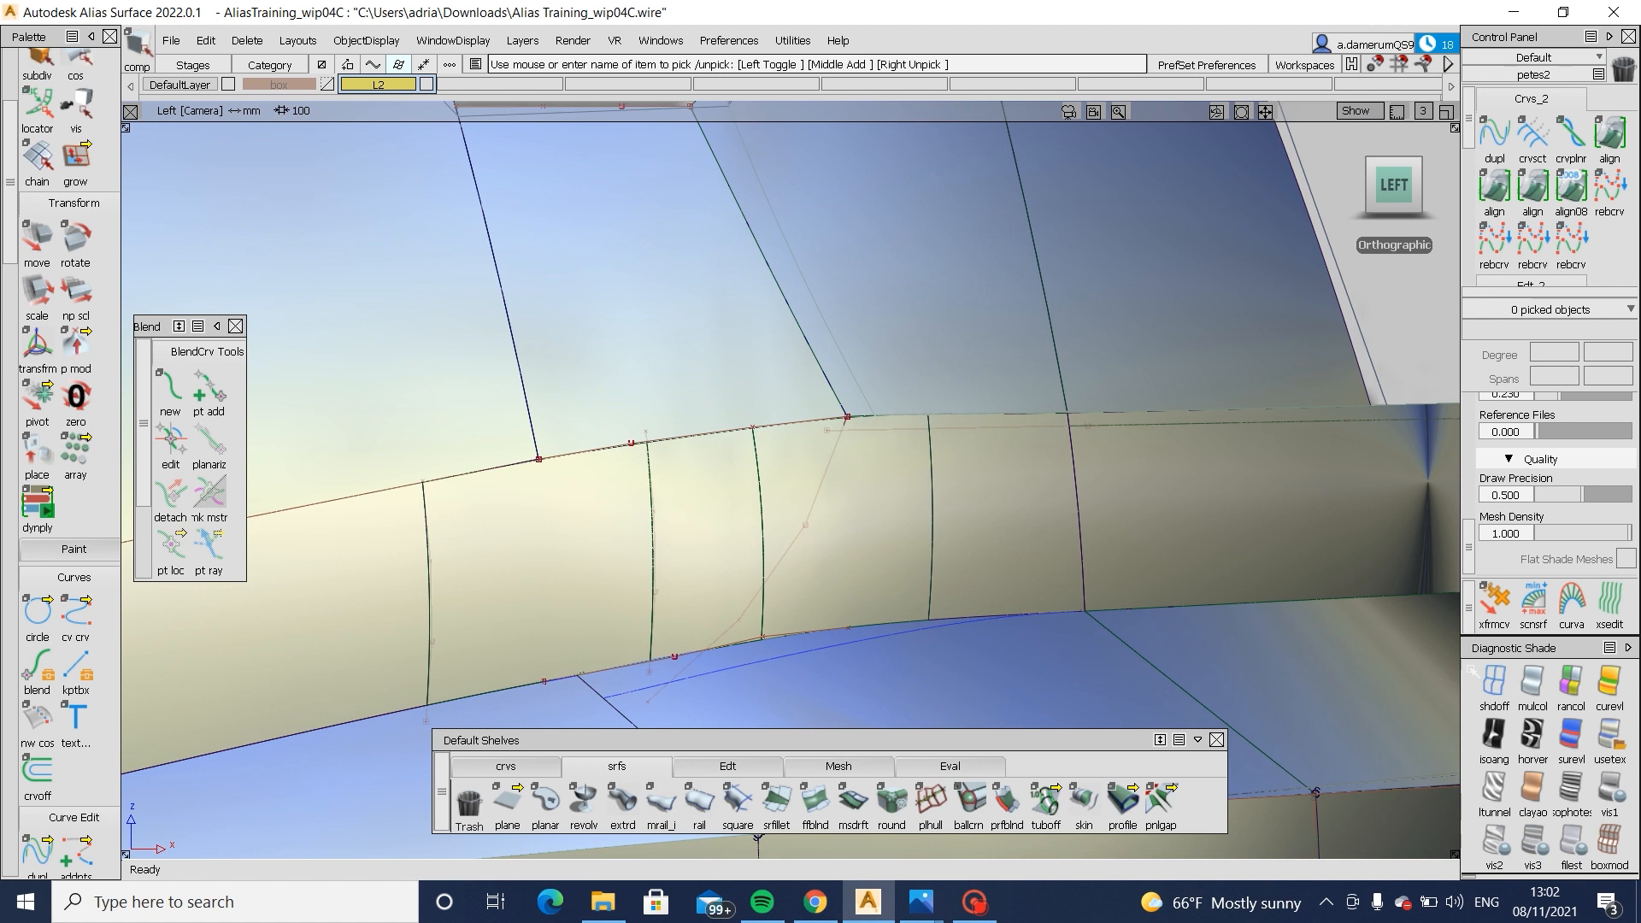
pyautogui.click(1492, 683)
pyautogui.keyDown('alt'); pyautogui.keyDown('shift'); pyautogui.moveTo(516, 541); pyautogui.dragTo(674, 550, button='middle'); pyautogui.keyUp('shift'); pyautogui.keyUp('alt')
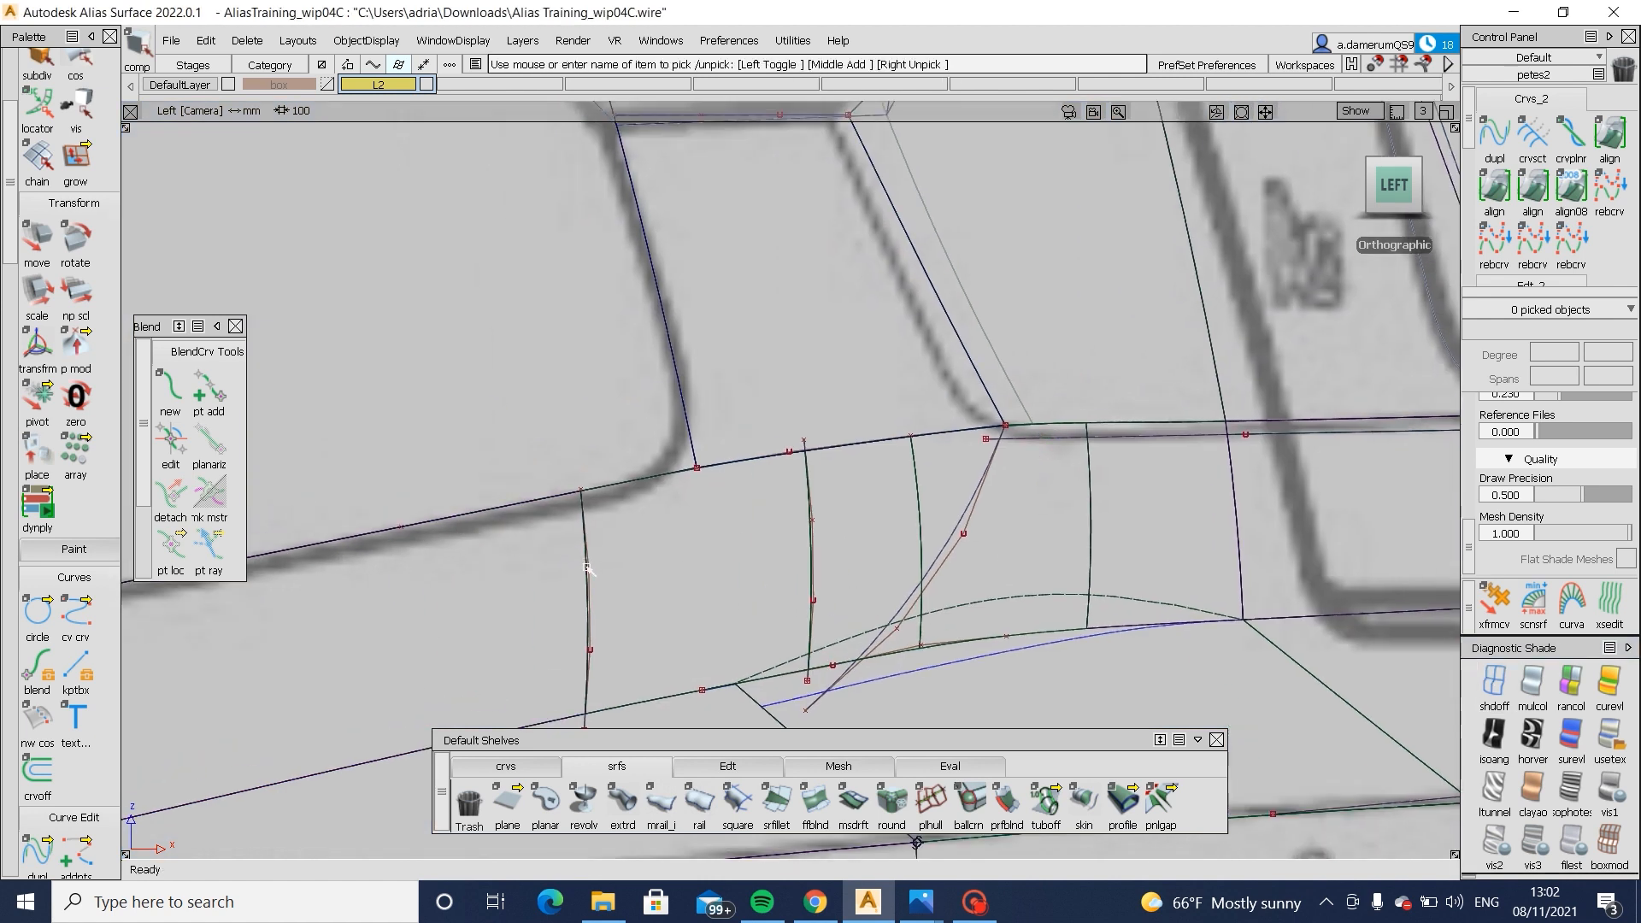
# - Draw an edit-point curve lengthwise across the lower side patches and move its middle CVs up into a gentle bow
pyautogui.click(506, 766)
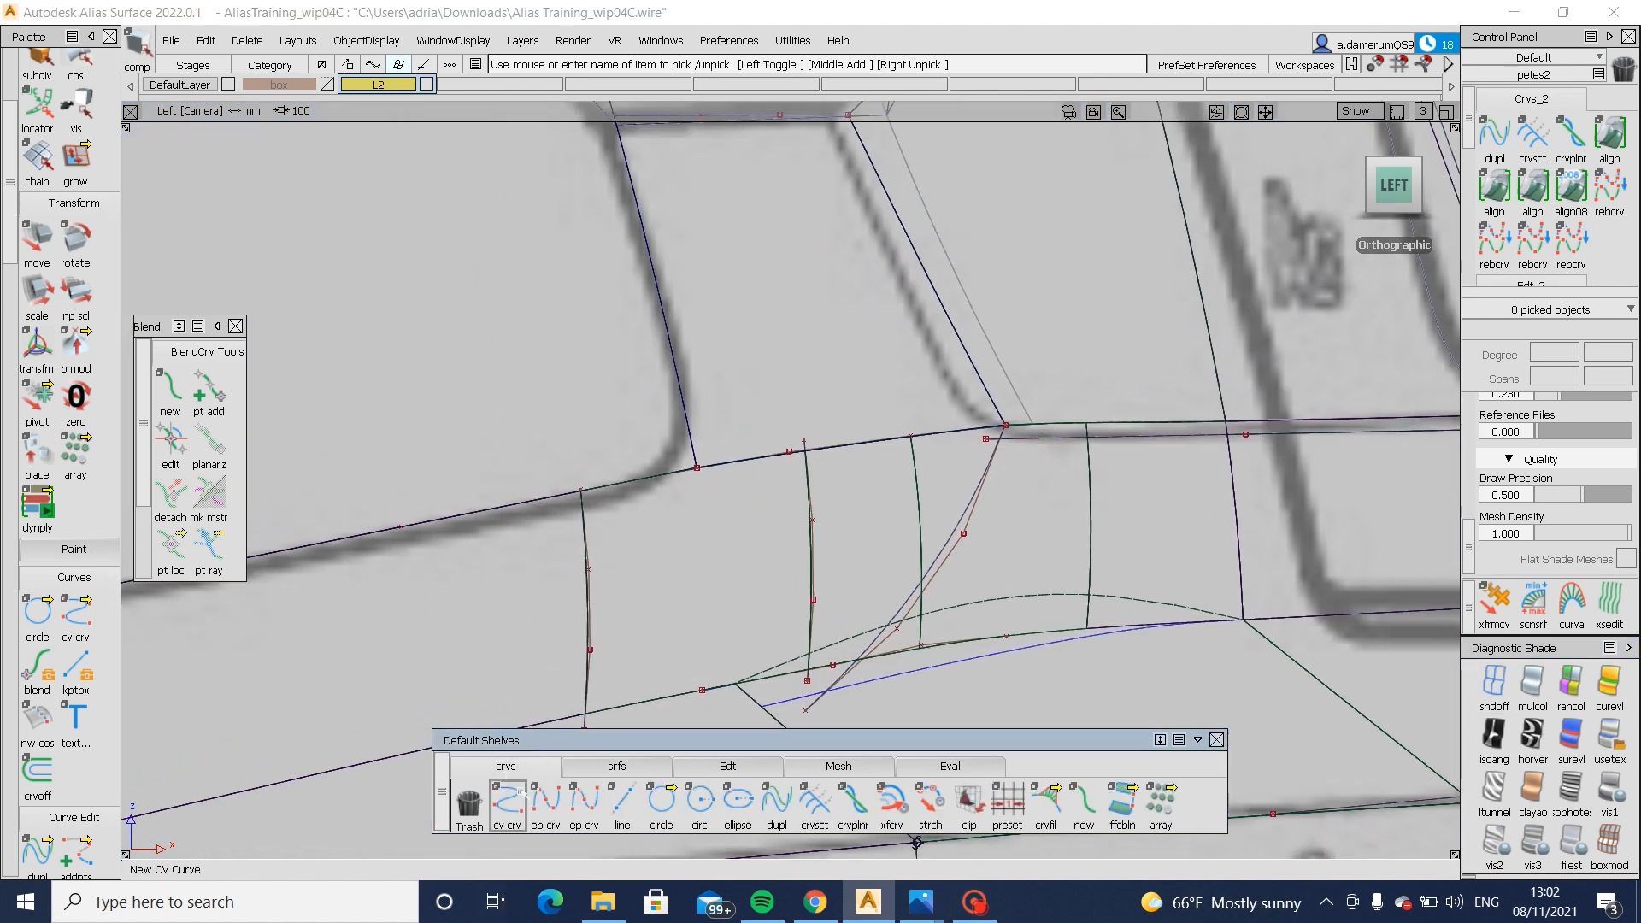
pyautogui.click(546, 799)
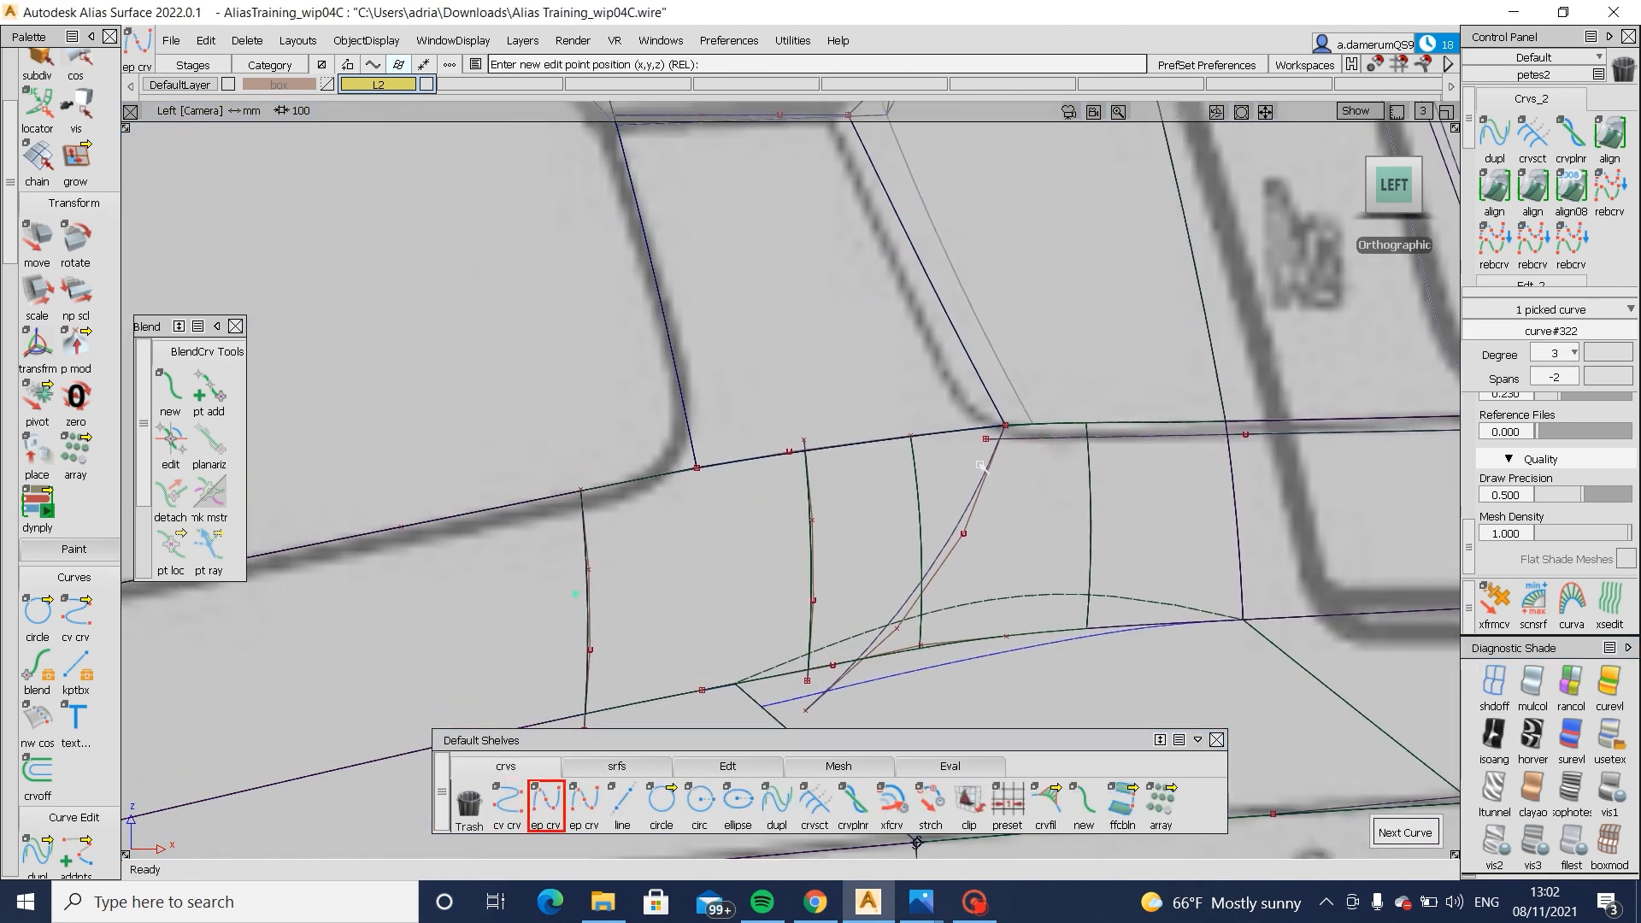
pyautogui.keyDown('ctrl'); pyautogui.keyDown('shift'); pyautogui.moveTo(1090, 552); pyautogui.dragTo(1062, 466); pyautogui.keyUp('shift'); pyautogui.keyUp('ctrl')
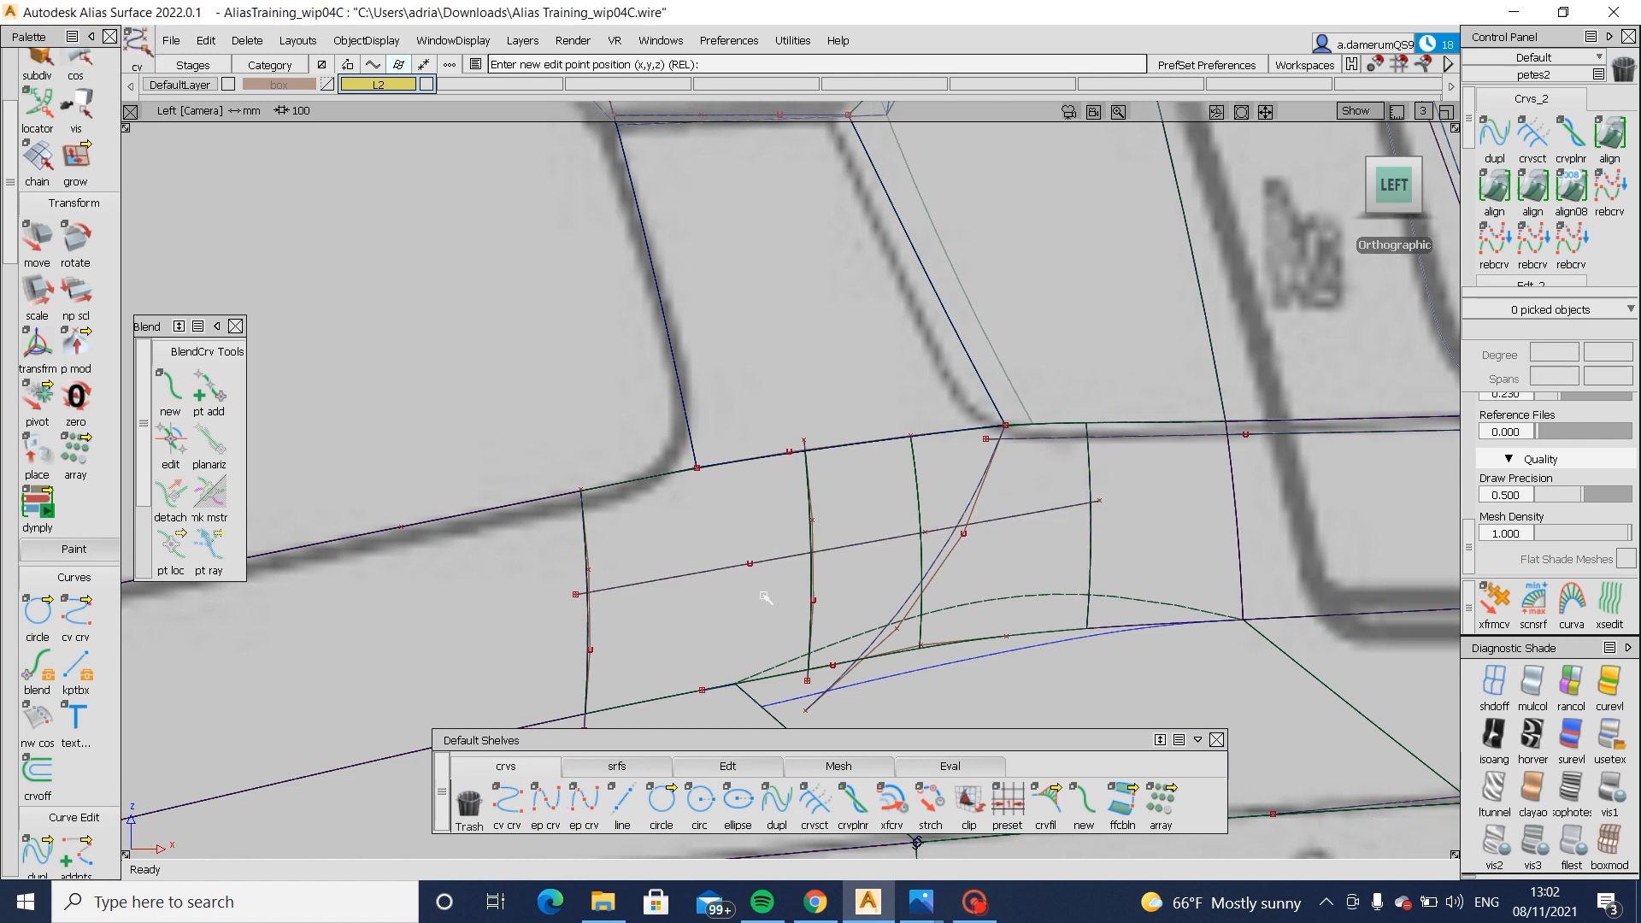
pyautogui.click(750, 565)
pyautogui.click(926, 533)
pyautogui.keyDown('ctrl'); pyautogui.keyDown('shift'); pyautogui.moveTo(1029, 634); pyautogui.dragTo(1028, 555, button='middle'); pyautogui.keyUp('shift'); pyautogui.keyUp('ctrl')
pyautogui.moveTo(1047, 581); pyautogui.dragTo(965, 475)
# - Project the bowed curve onto the lower side patches from the left view
pyautogui.keyDown('ctrl'); pyautogui.keyDown('shift'); pyautogui.moveTo(915, 505); pyautogui.dragTo(806, 598); pyautogui.keyUp('shift'); pyautogui.keyUp('ctrl')
pyautogui.click(811, 573)
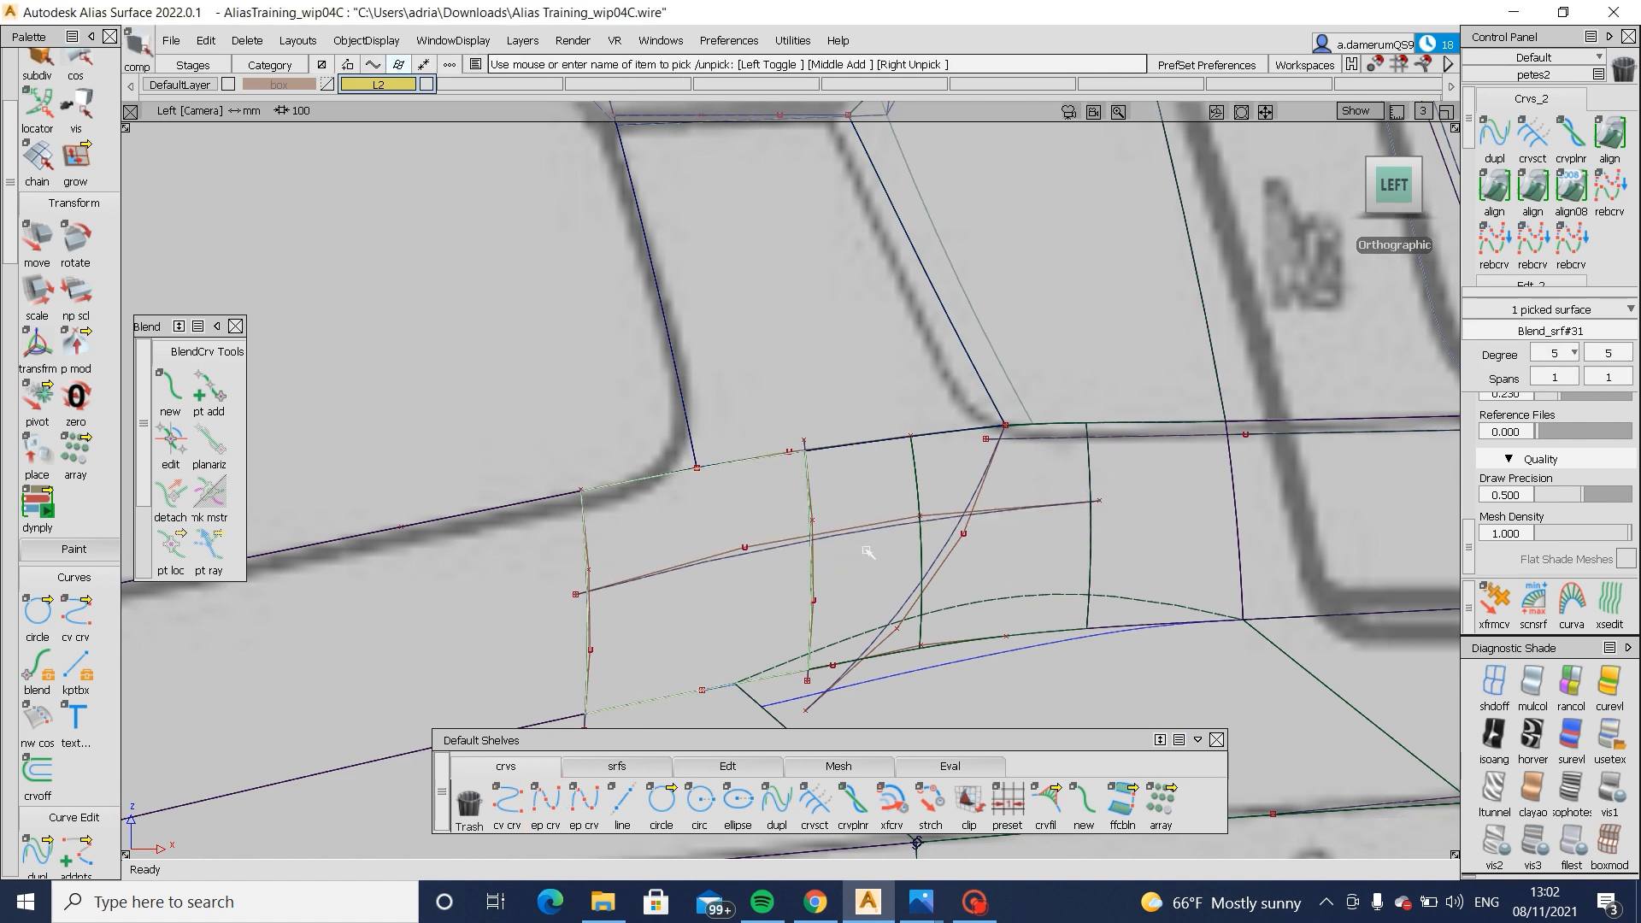
pyautogui.click(921, 544)
pyautogui.keyDown('ctrl'); pyautogui.keyDown('shift'); pyautogui.moveTo(762, 540); pyautogui.dragTo(903, 523, button='right'); pyautogui.keyUp('shift'); pyautogui.keyUp('ctrl')
pyautogui.moveTo(851, 508); pyautogui.dragTo(883, 553)
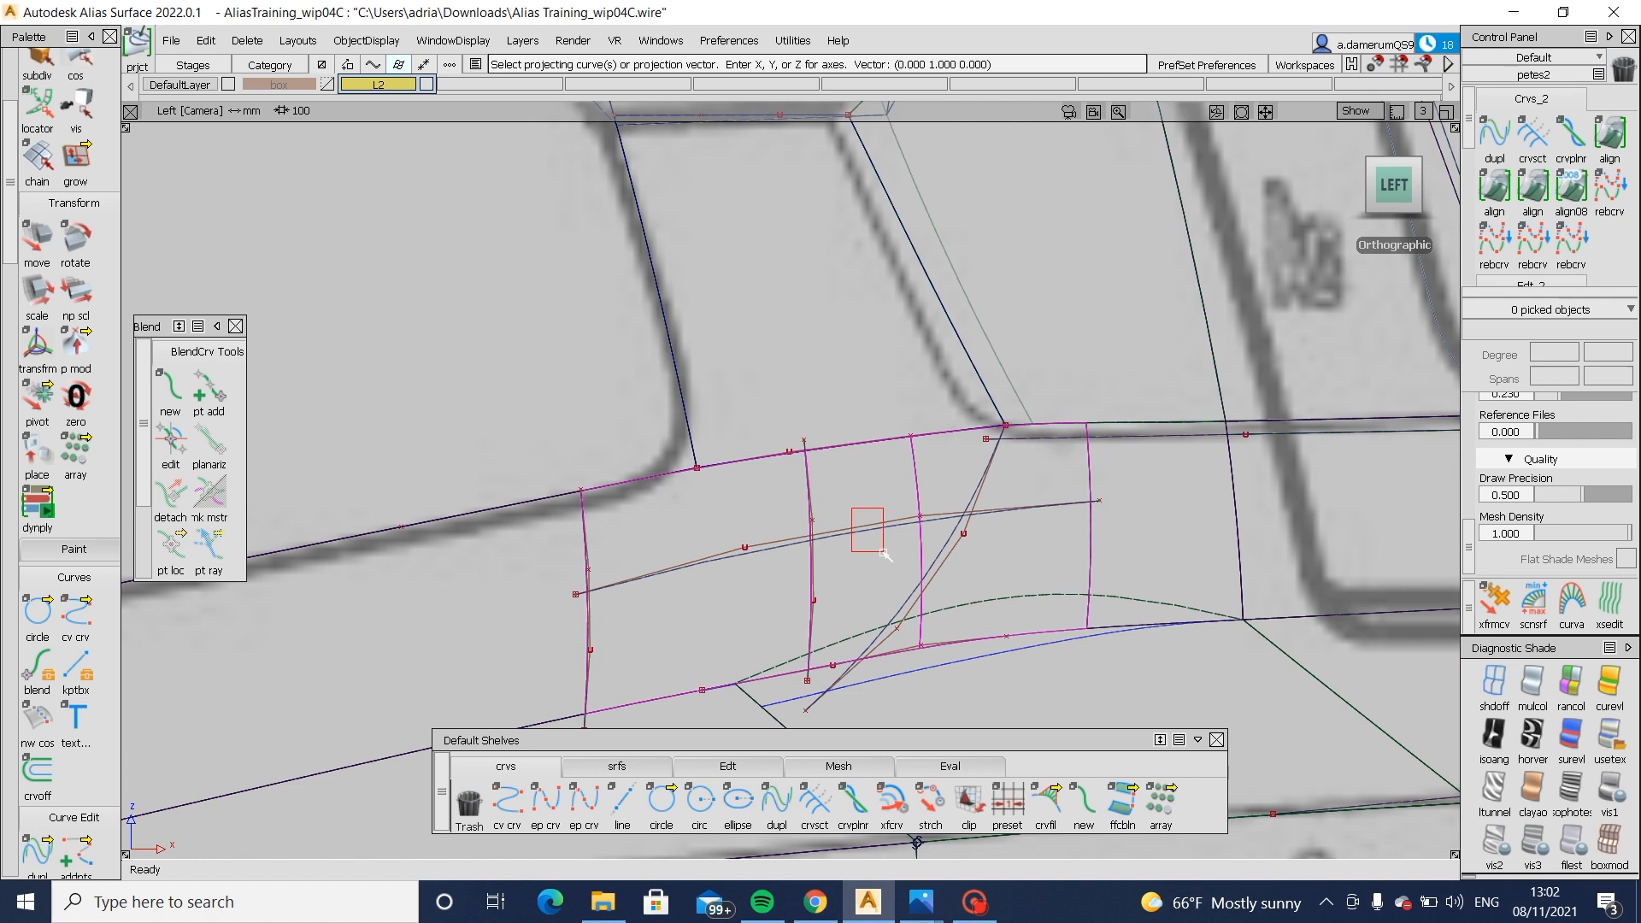
# - Draw a second edit-point curve across the upper side patch, stretch its ends to follow the patch's lower edge, and bow it slightly
pyautogui.click(546, 803)
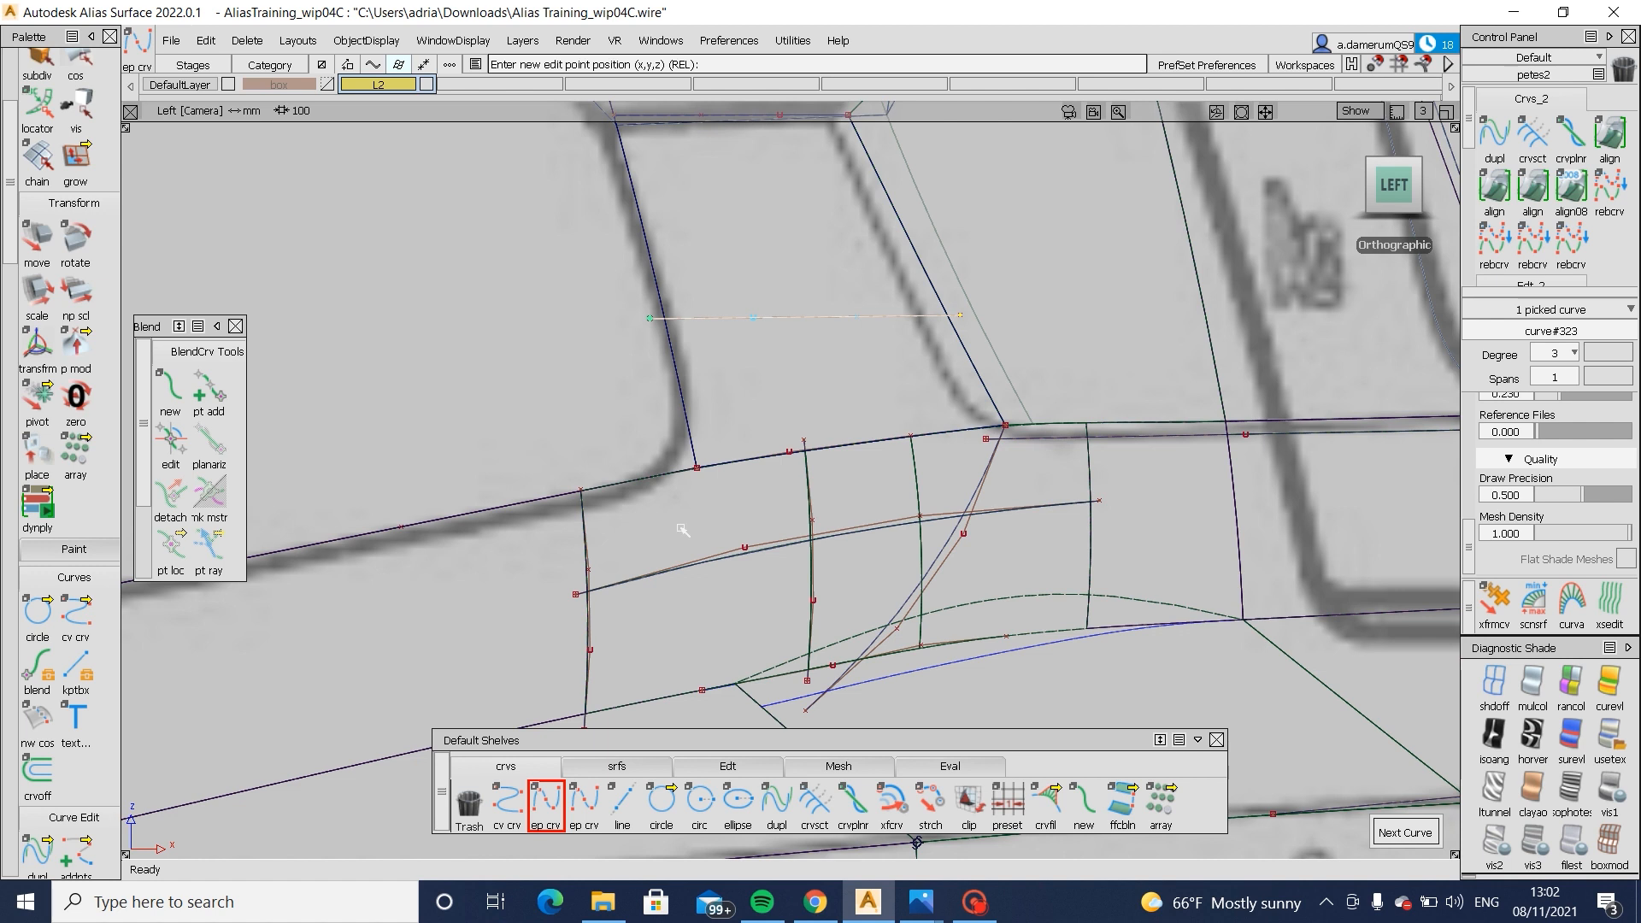
pyautogui.click(930, 803)
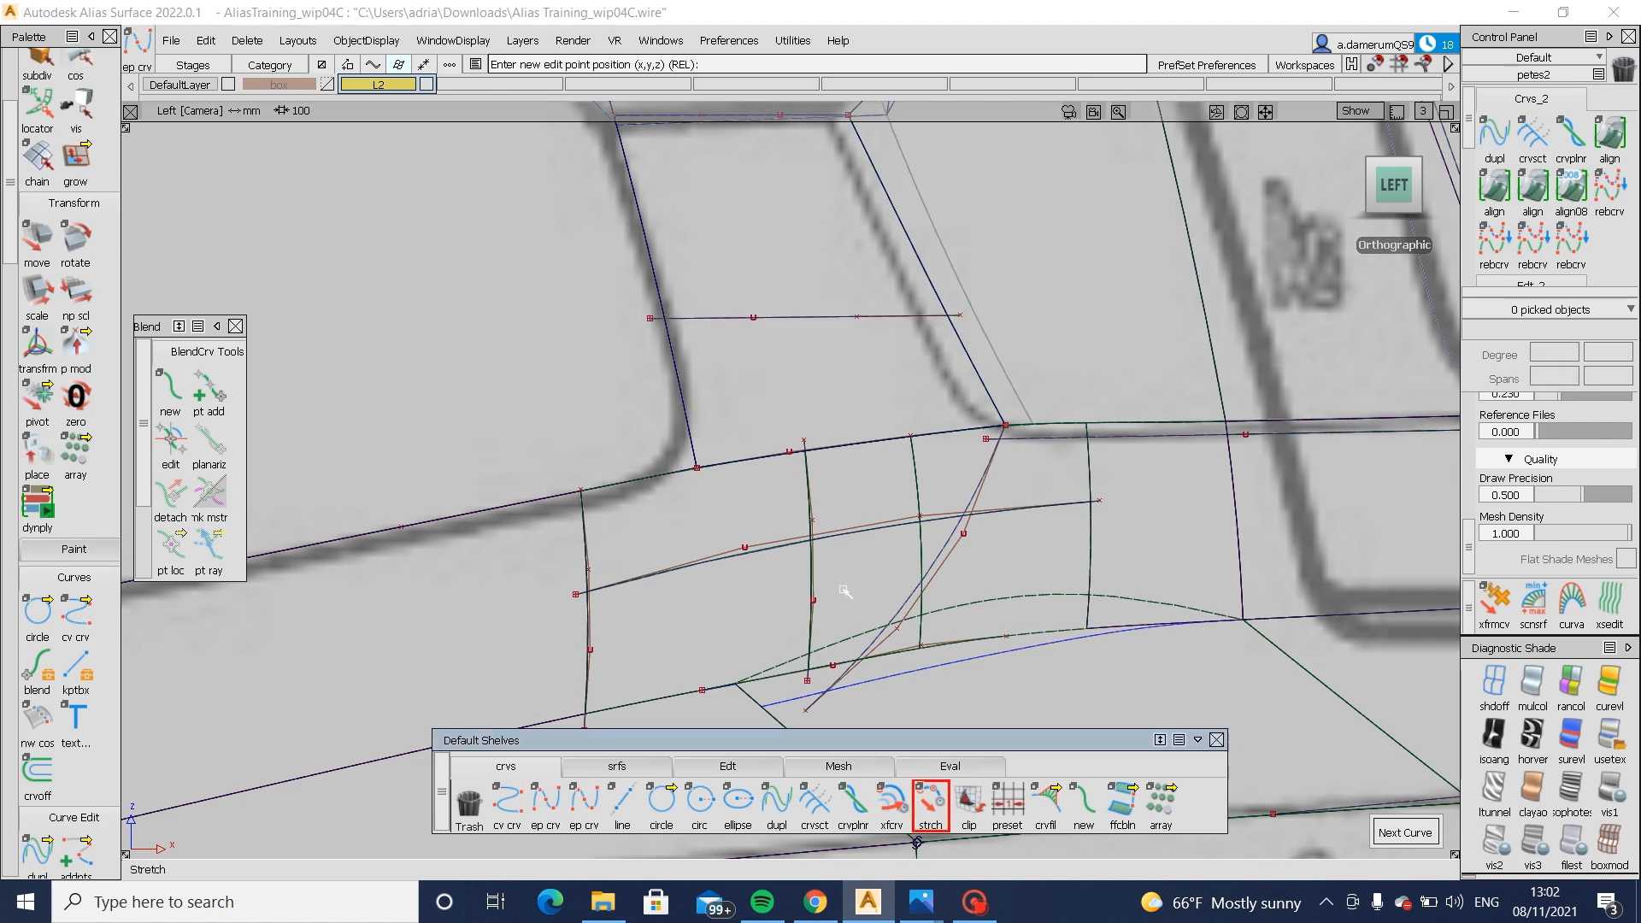
pyautogui.click(649, 320)
pyautogui.click(766, 460)
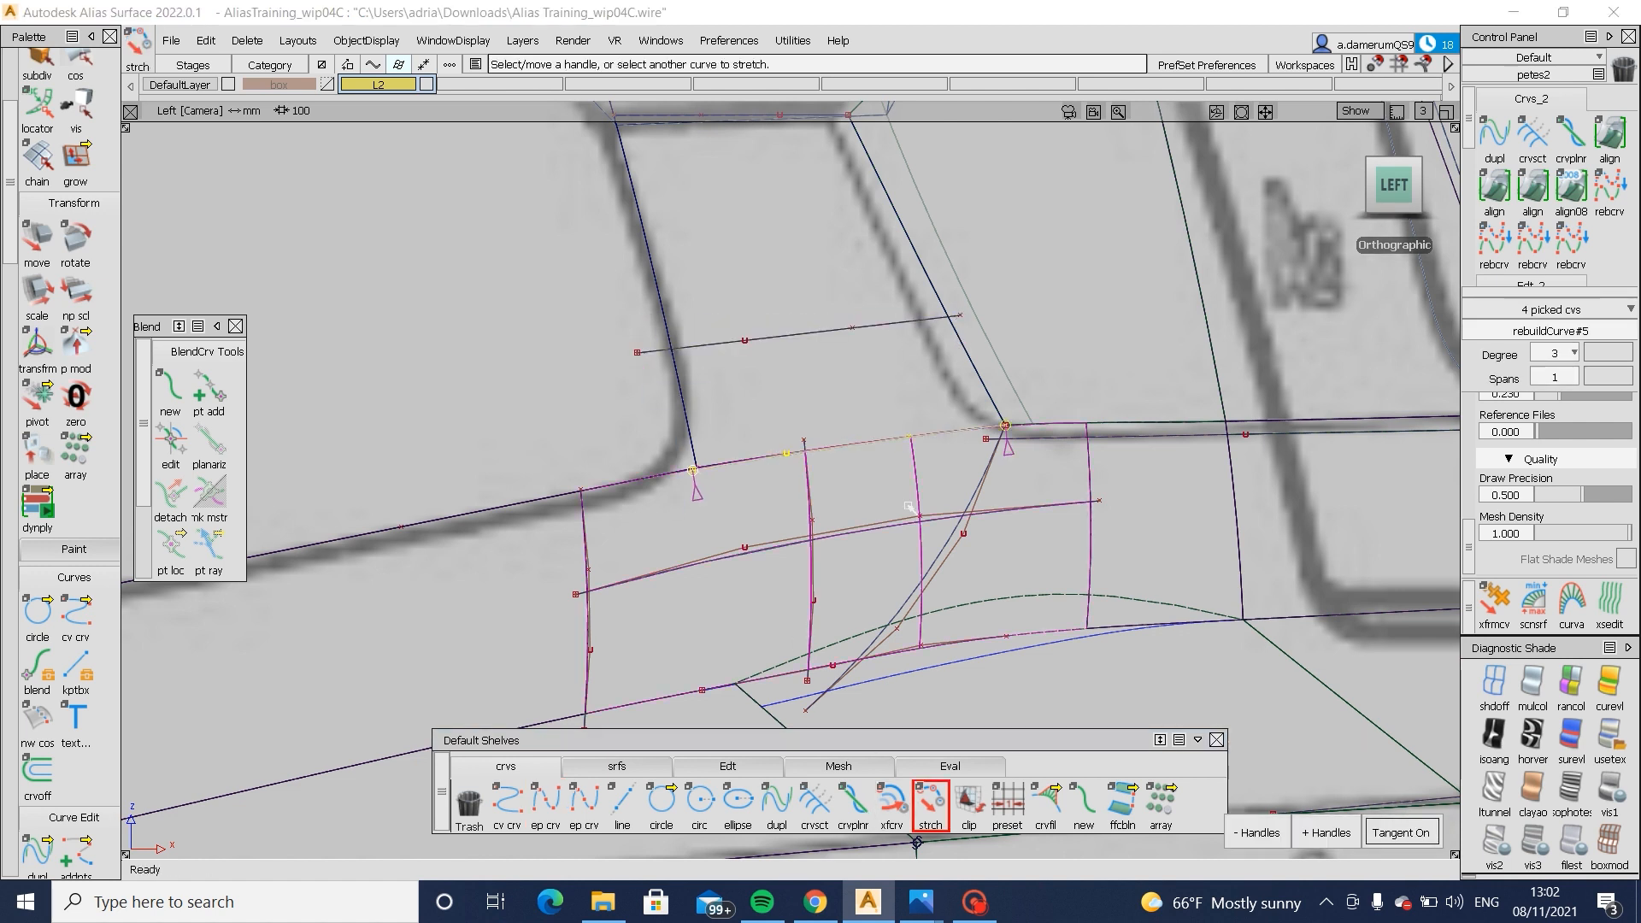
pyautogui.click(957, 333)
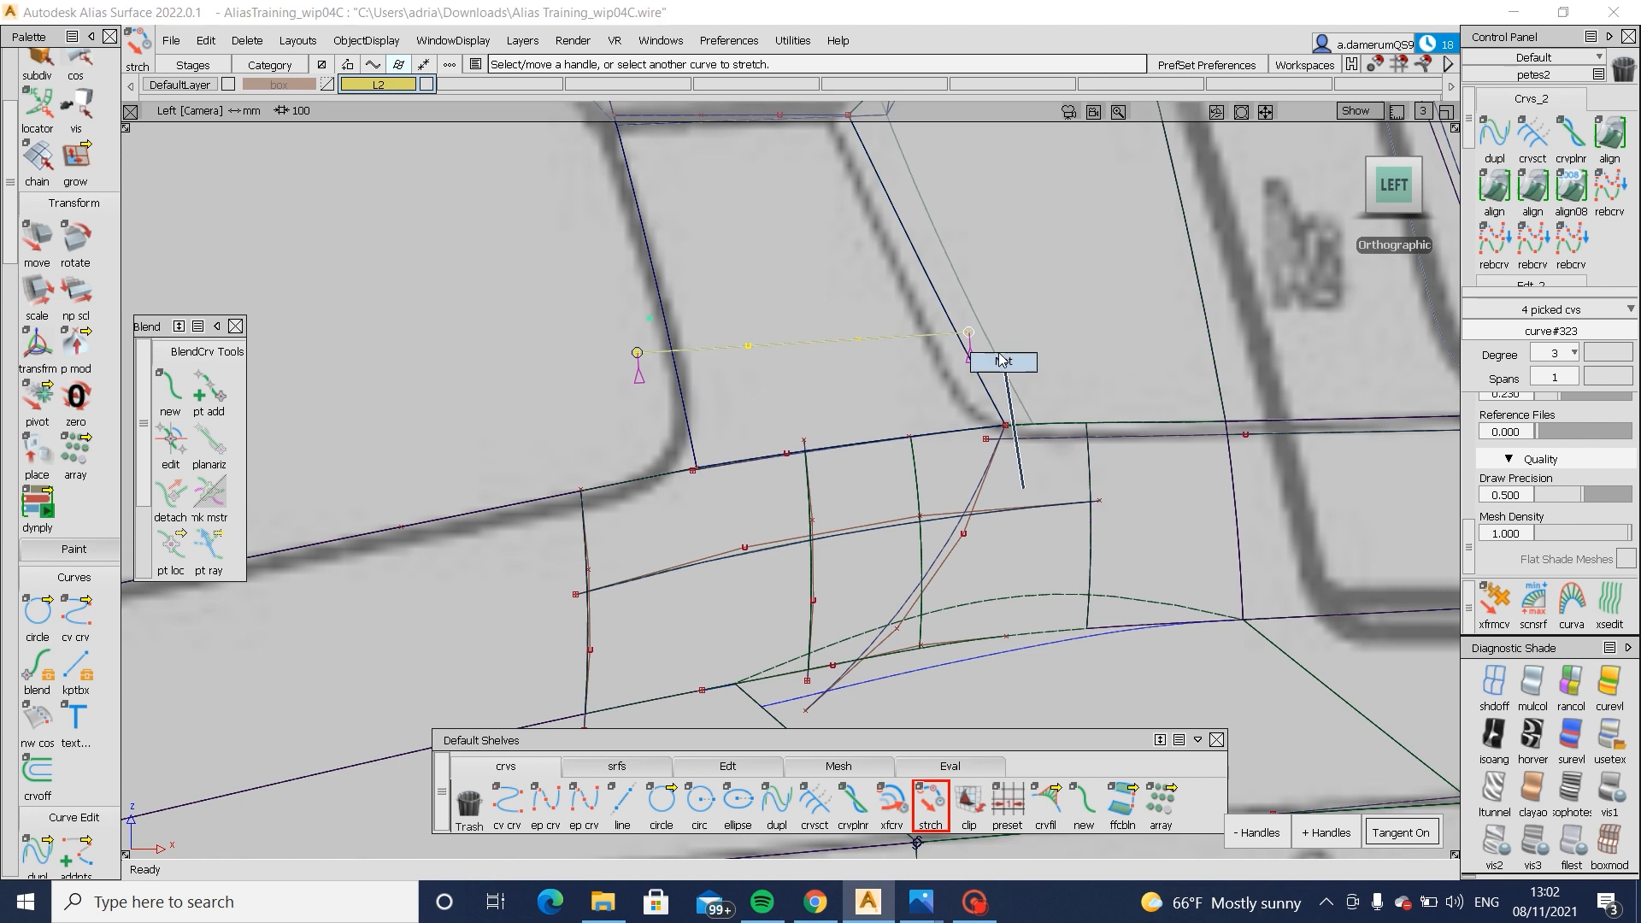
pyautogui.keyDown('ctrl'); pyautogui.keyDown('shift'); pyautogui.moveTo(999, 354); pyautogui.dragTo(999, 354); pyautogui.keyUp('shift'); pyautogui.keyUp('ctrl')
pyautogui.moveTo(812, 341)
pyautogui.keyDown('ctrl'); pyautogui.keyDown('shift'); pyautogui.mouseDown()
pyautogui.moveTo(751, 311)
pyautogui.moveTo(903, 377)
pyautogui.moveTo(889, 407)
pyautogui.mouseUp(); pyautogui.keyUp('shift'); pyautogui.keyUp('ctrl')
# - Project the upper curve onto the upper side patch and trim the patch, keeping only the region above the curve
pyautogui.keyDown('ctrl'); pyautogui.keyDown('shift'); pyautogui.moveTo(804, 430); pyautogui.dragTo(804, 370, button='middle'); pyautogui.keyUp('shift'); pyautogui.keyUp('ctrl')
pyautogui.moveTo(838, 403); pyautogui.dragTo(838, 395, button='right')
pyautogui.keyDown('ctrl'); pyautogui.keyDown('shift'); pyautogui.moveTo(859, 449); pyautogui.dragTo(788, 286, button='right'); pyautogui.keyUp('shift'); pyautogui.keyUp('ctrl')
pyautogui.click(809, 380)
pyautogui.click(808, 336)
pyautogui.click(787, 286)
pyautogui.click(1311, 833)
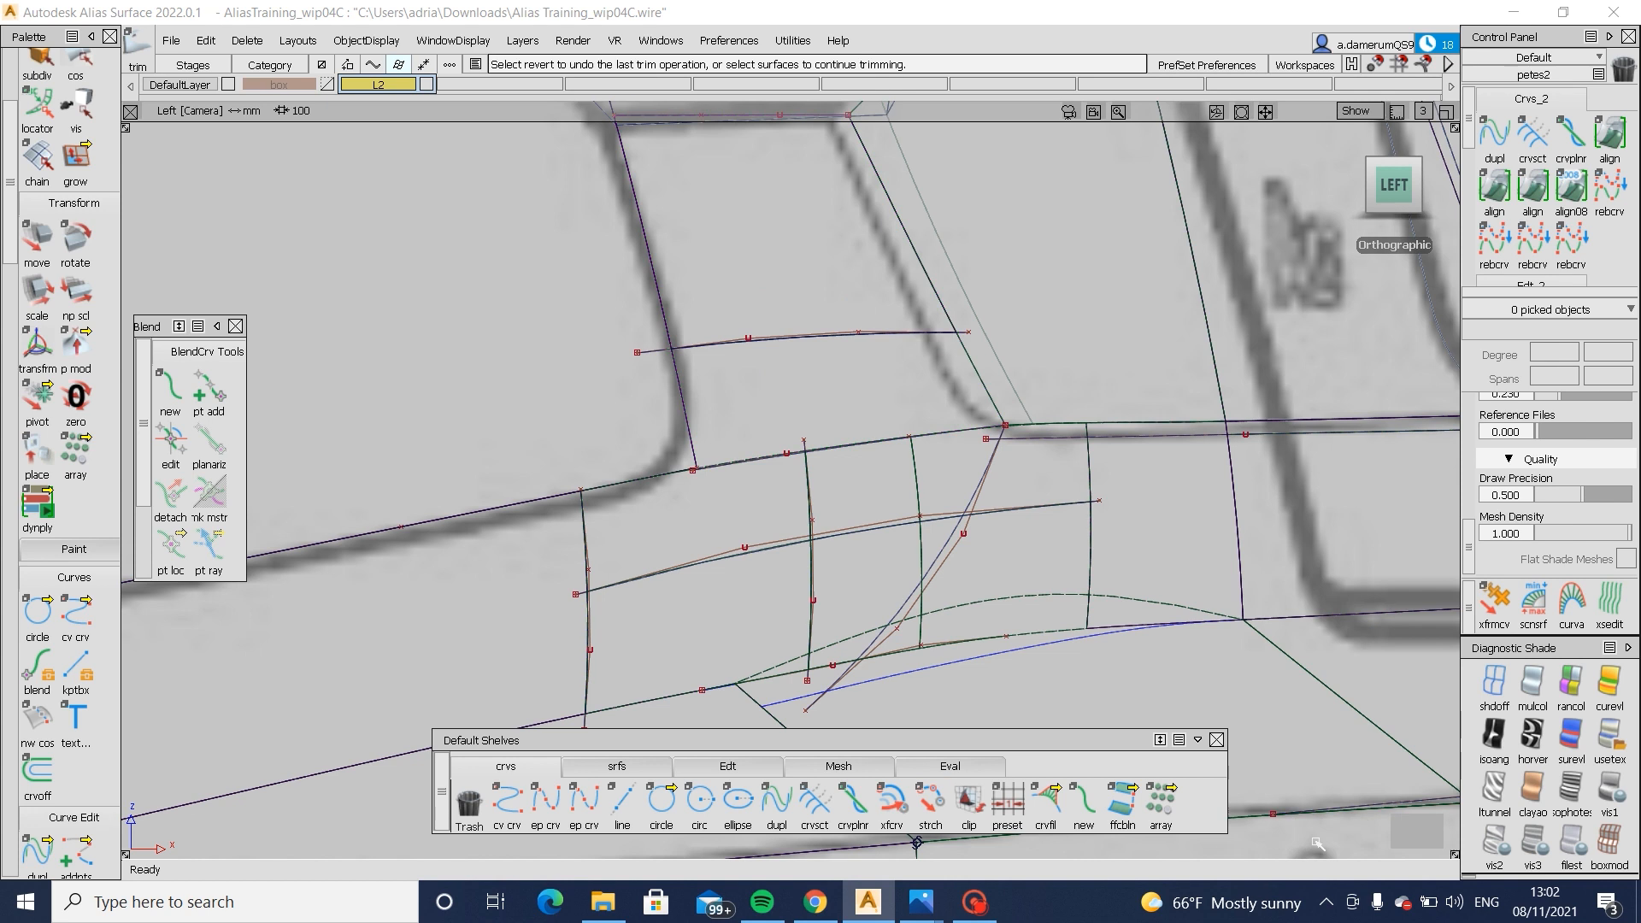
# - Turn on diagnostic shading and trim the lower side patches along the projected curve, keeping only the regions below it
pyautogui.click(1609, 737)
pyautogui.click(753, 634)
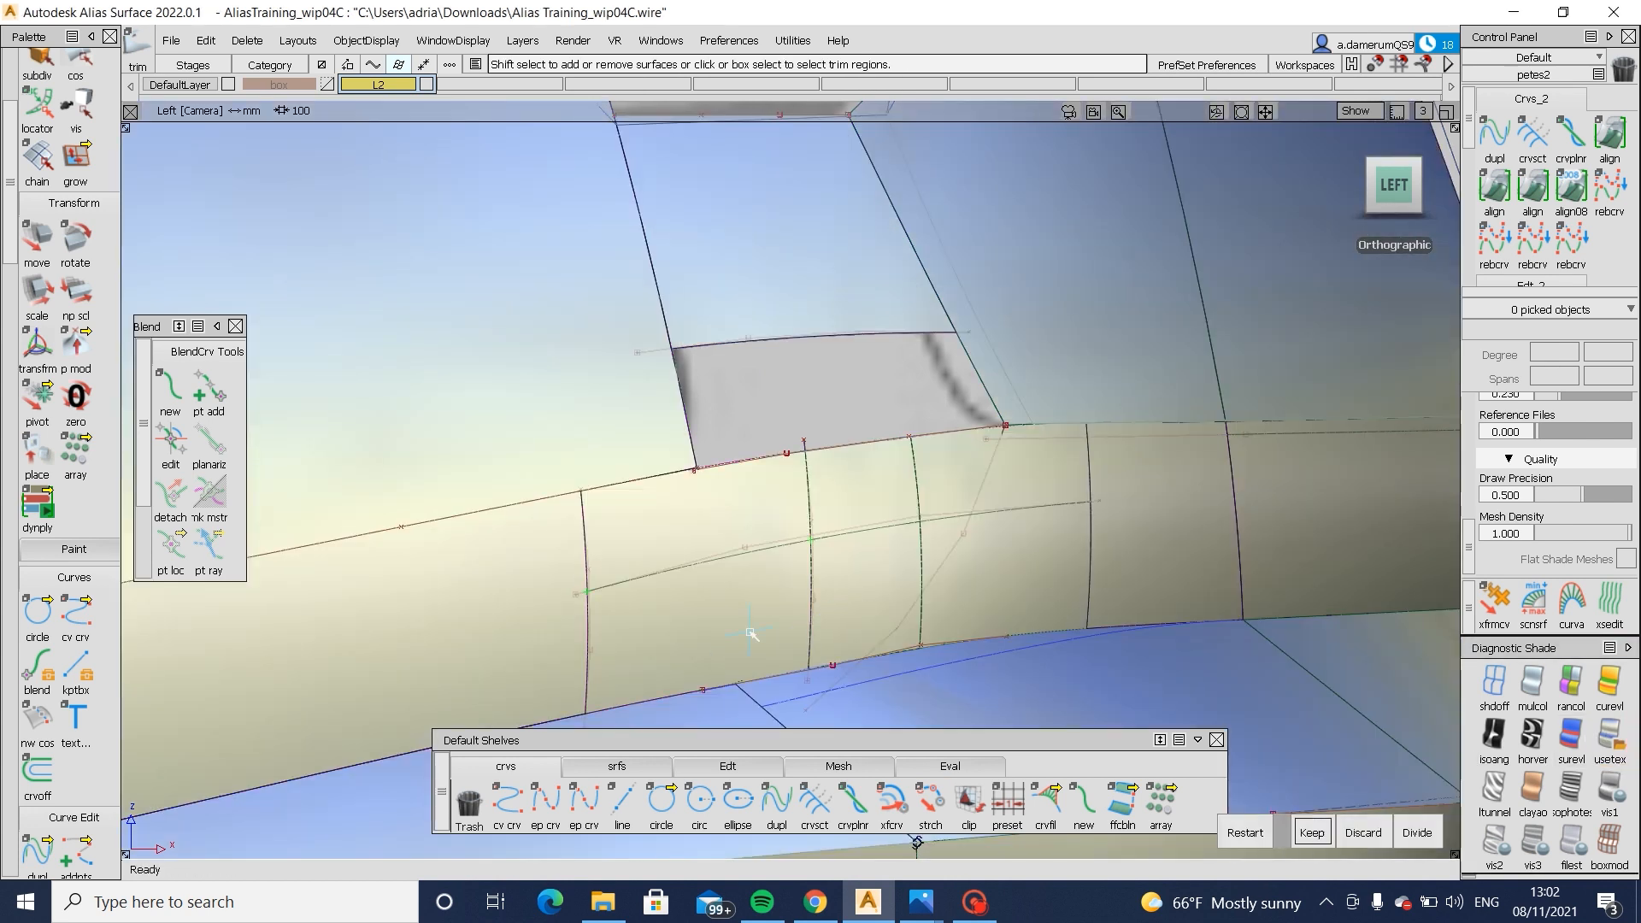
pyautogui.click(874, 584)
pyautogui.click(876, 584)
pyautogui.press('space')
pyautogui.click(971, 571)
pyautogui.click(971, 571)
pyautogui.press('space')
pyautogui.moveTo(1087, 580)
pyautogui.keyDown('alt'); pyautogui.keyDown('shift'); pyautogui.mouseDown()
pyautogui.moveTo(626, 624)
pyautogui.moveTo(1103, 590)
pyautogui.mouseUp(); pyautogui.keyUp('shift'); pyautogui.keyUp('alt')
pyautogui.click(1393, 198)
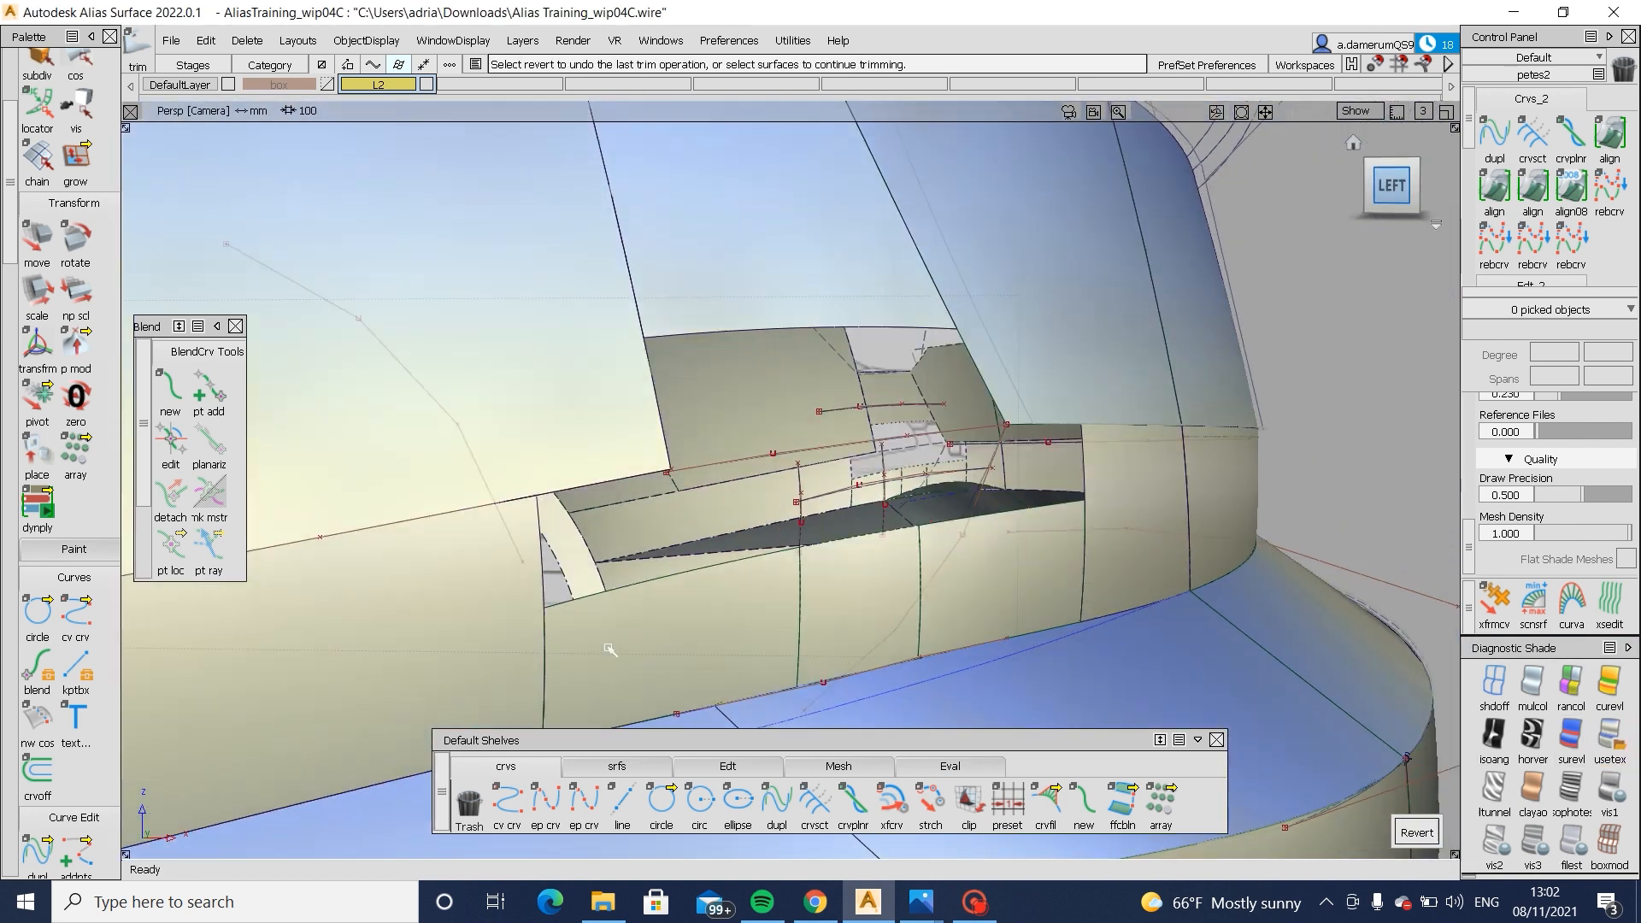
# - Move the lower trim curve's CVs to adjust the slope of the opening's lower edge
pyautogui.press('F11')
pyautogui.moveTo(565, 576); pyautogui.dragTo(632, 639)
pyautogui.press('w')
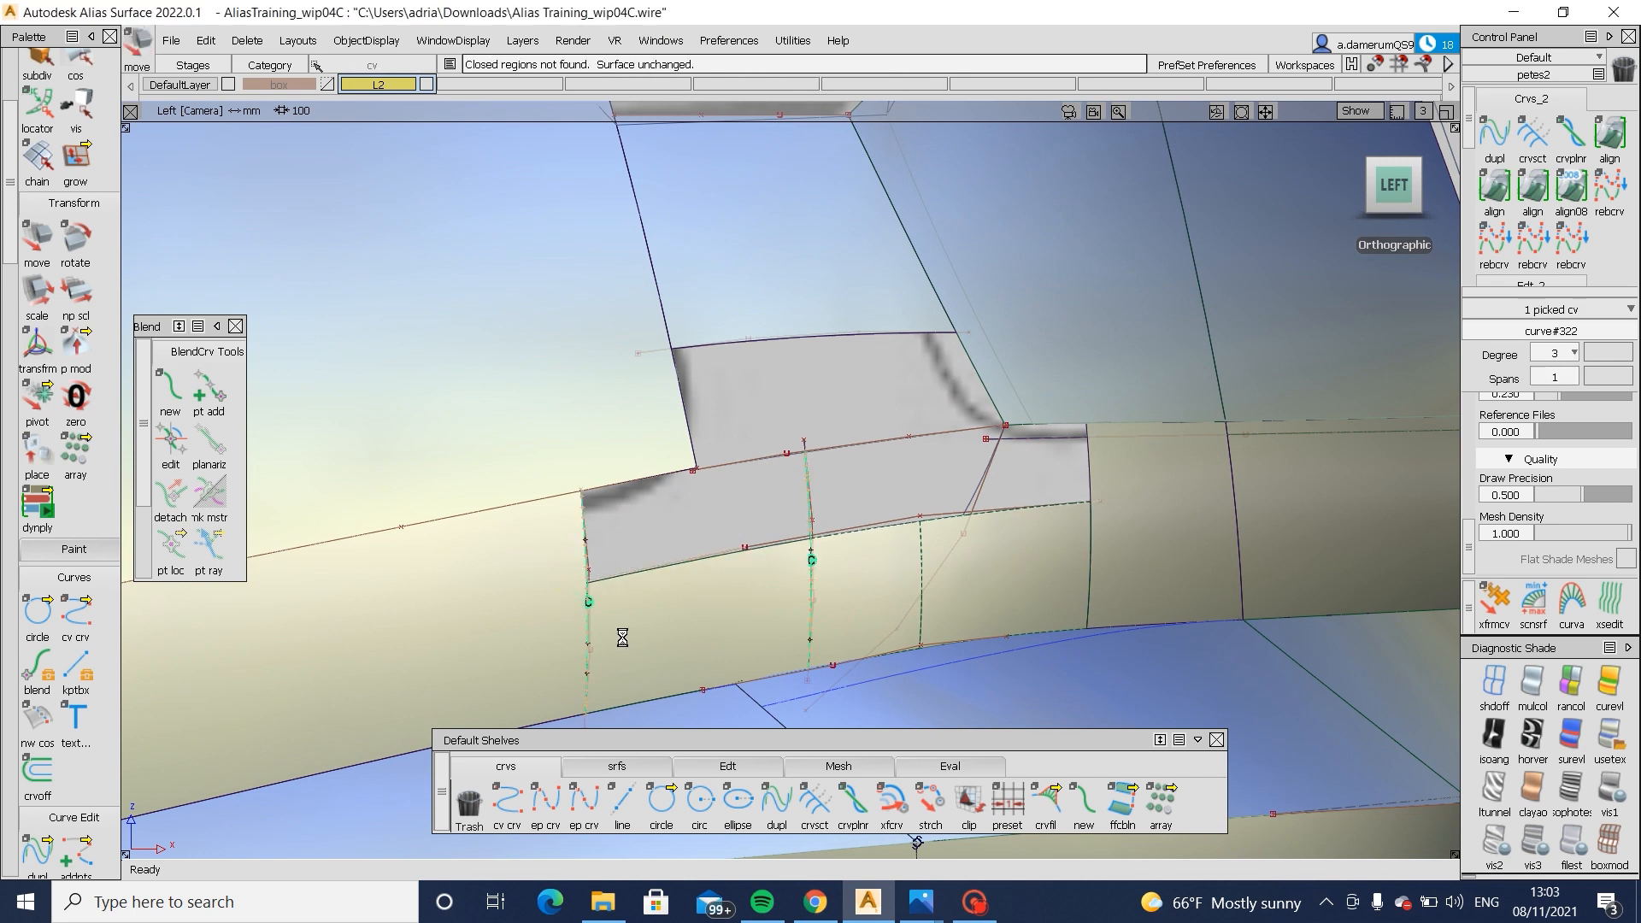
pyautogui.moveTo(769, 597)
pyautogui.keyDown('ctrl'); pyautogui.keyDown('shift'); pyautogui.mouseDown()
pyautogui.moveTo(757, 549)
pyautogui.moveTo(772, 593)
pyautogui.mouseUp(); pyautogui.keyUp('shift'); pyautogui.keyUp('ctrl')
pyautogui.keyDown('ctrl'); pyautogui.keyDown('shift'); pyautogui.moveTo(773, 593); pyautogui.dragTo(778, 522); pyautogui.keyUp('shift'); pyautogui.keyUp('ctrl')
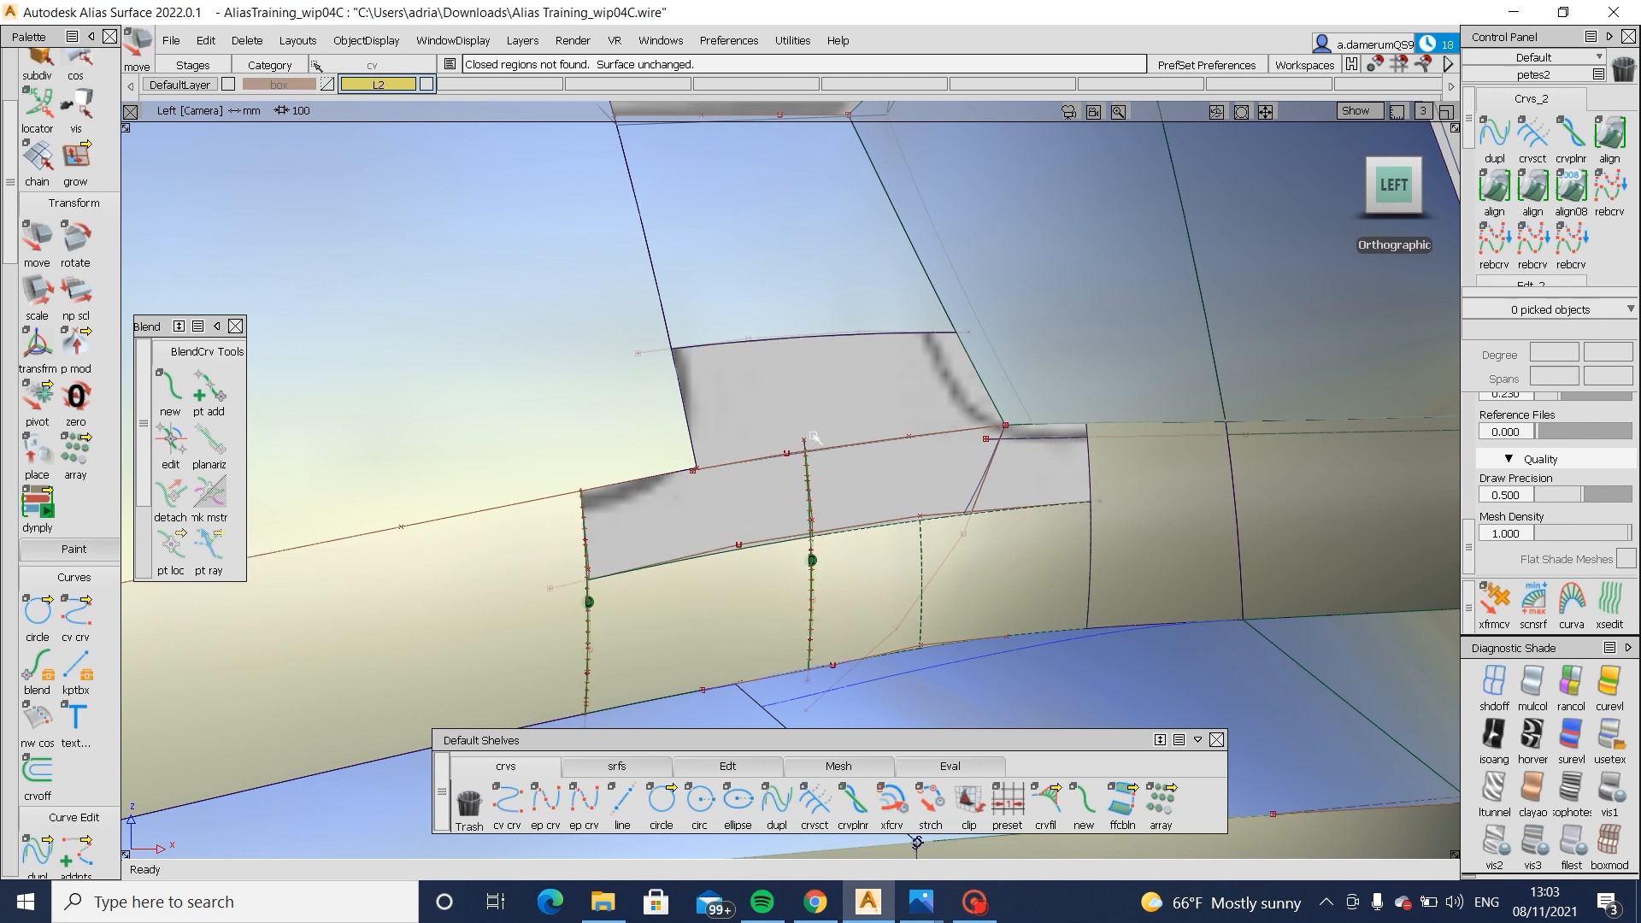
# - Move the upper trim curve slightly down to reposition the opening's upper edge
pyautogui.click(752, 336)
pyautogui.keyDown('ctrl'); pyautogui.keyDown('shift'); pyautogui.moveTo(806, 361); pyautogui.dragTo(826, 381); pyautogui.keyUp('shift'); pyautogui.keyUp('ctrl')
pyautogui.moveTo(827, 380); pyautogui.dragTo(828, 390, button='right')
pyautogui.keyDown('ctrl'); pyautogui.keyDown('shift'); pyautogui.moveTo(843, 469); pyautogui.dragTo(829, 326); pyautogui.keyUp('shift'); pyautogui.keyUp('ctrl')
# - Build a Freeform Blend from the three lower trimmed edges to the upper trimmed edge, using G2 Curvature on both sides
pyautogui.click(663, 765)
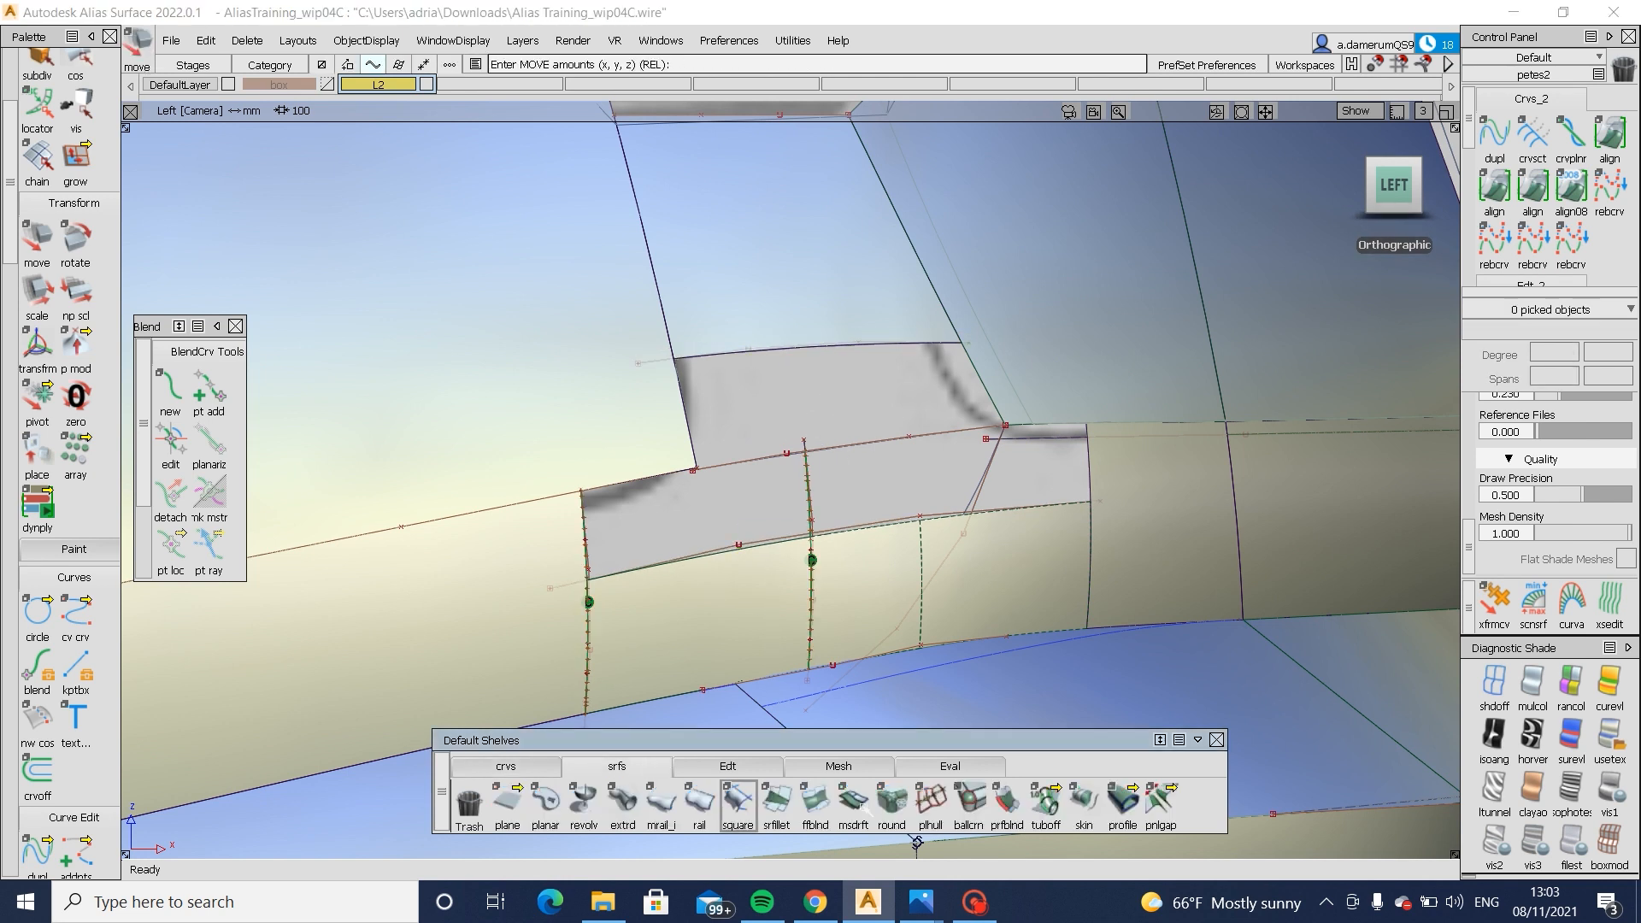
pyautogui.click(828, 560)
pyautogui.click(893, 574)
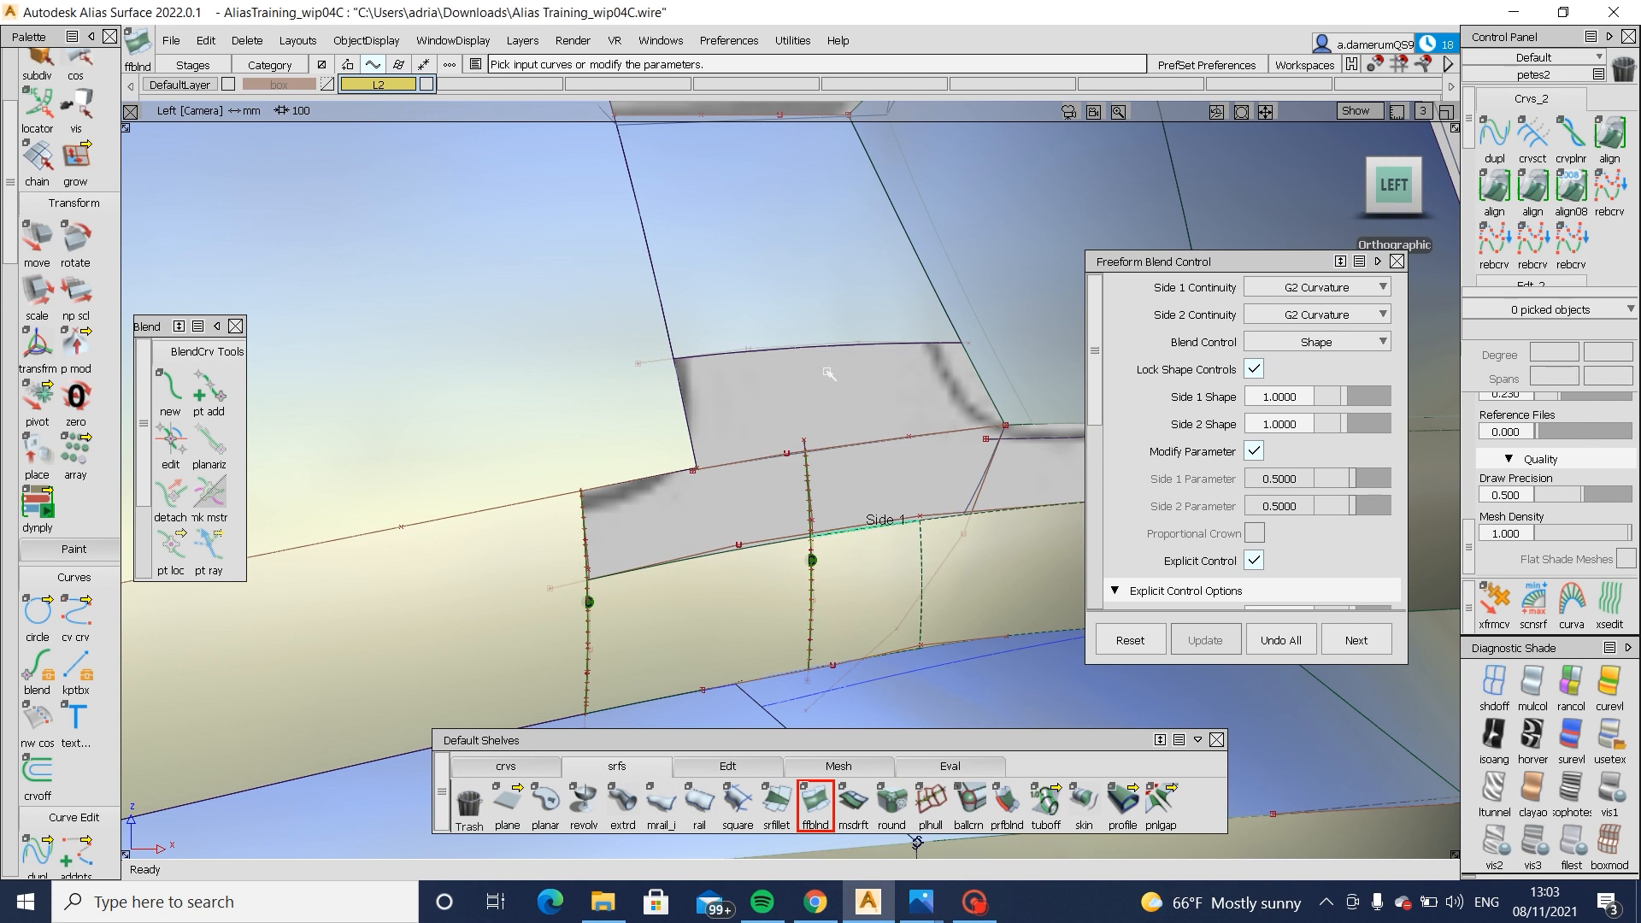
pyautogui.click(817, 350)
pyautogui.click(872, 381)
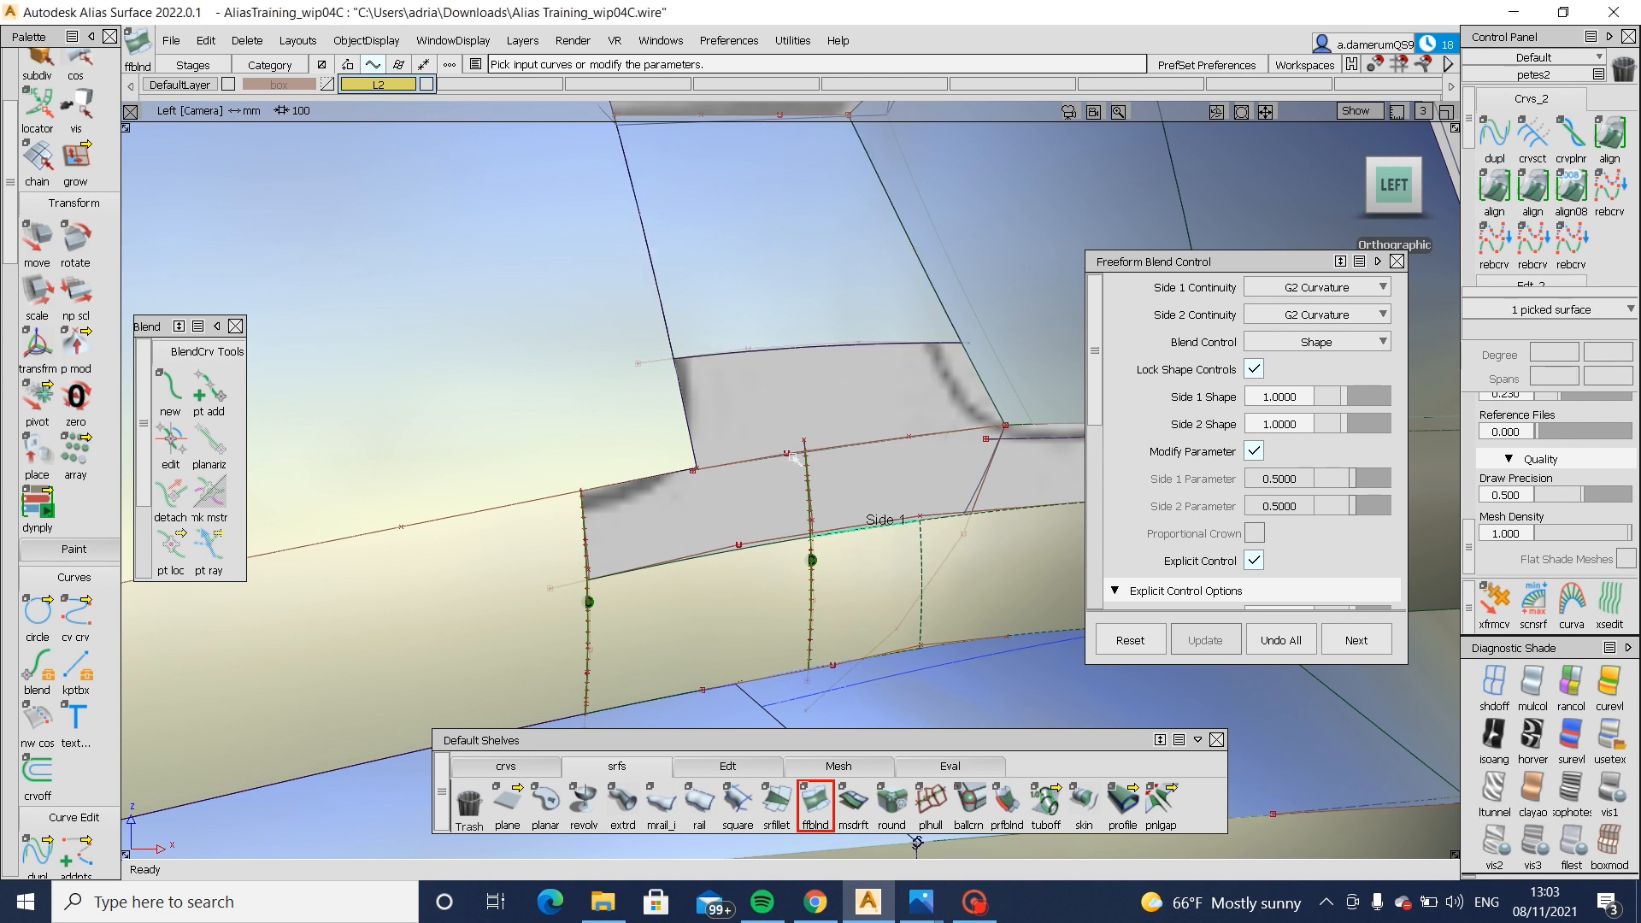
pyautogui.click(723, 551)
pyautogui.click(765, 588)
pyautogui.keyDown('alt'); pyautogui.keyDown('shift'); pyautogui.moveTo(1000, 509); pyautogui.dragTo(860, 519, button='middle'); pyautogui.keyUp('shift'); pyautogui.keyUp('alt')
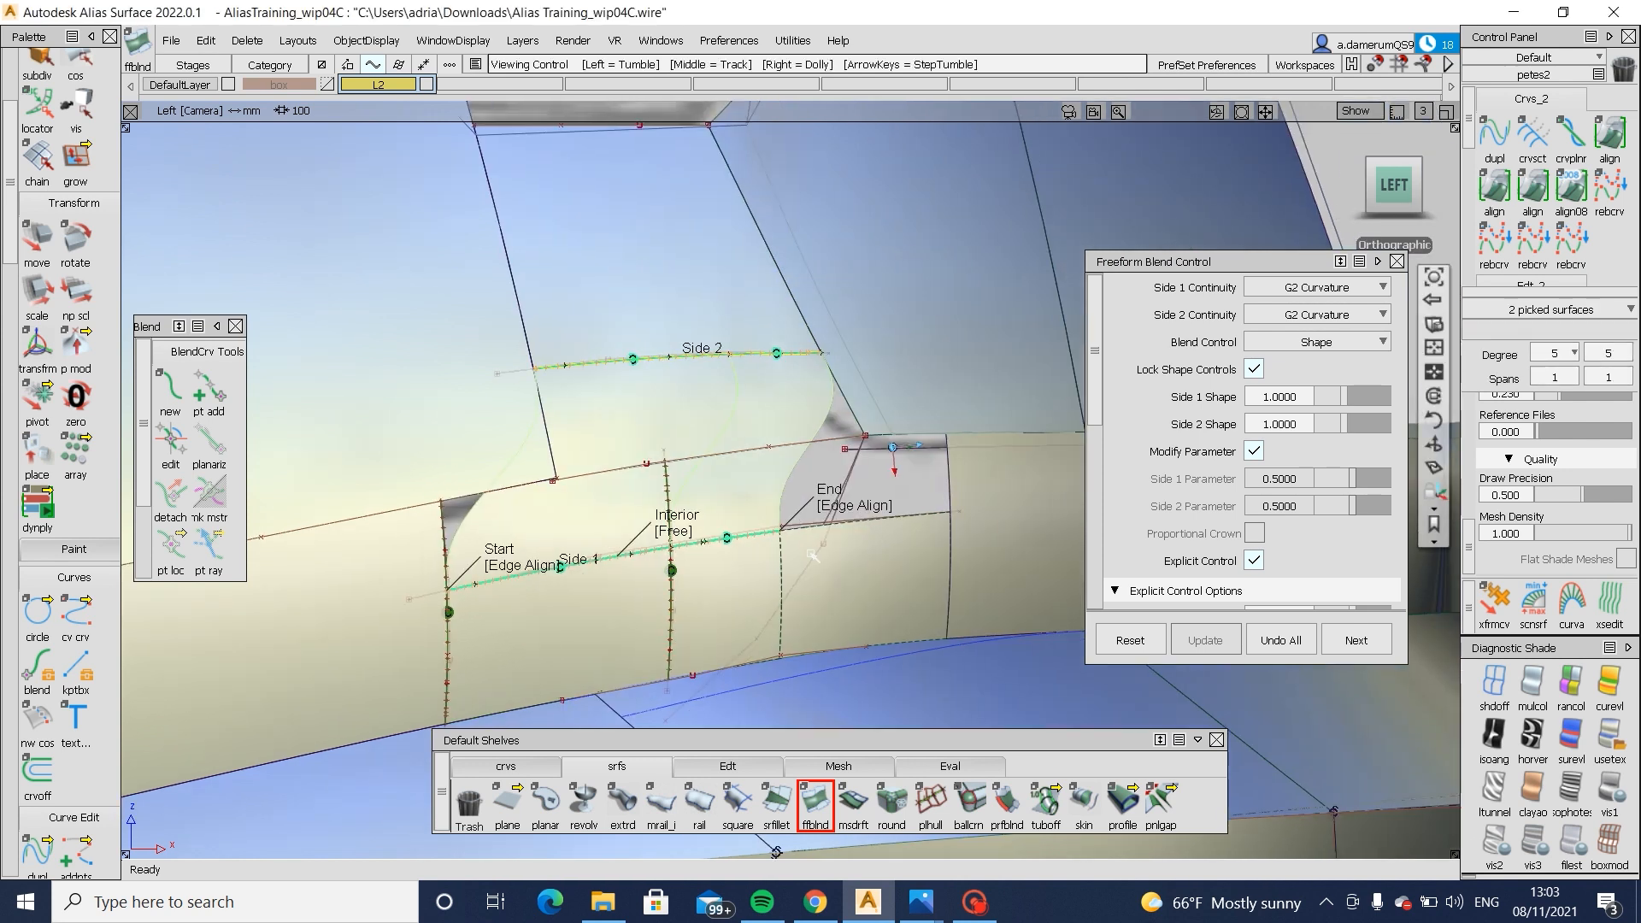
pyautogui.click(928, 518)
pyautogui.click(954, 543)
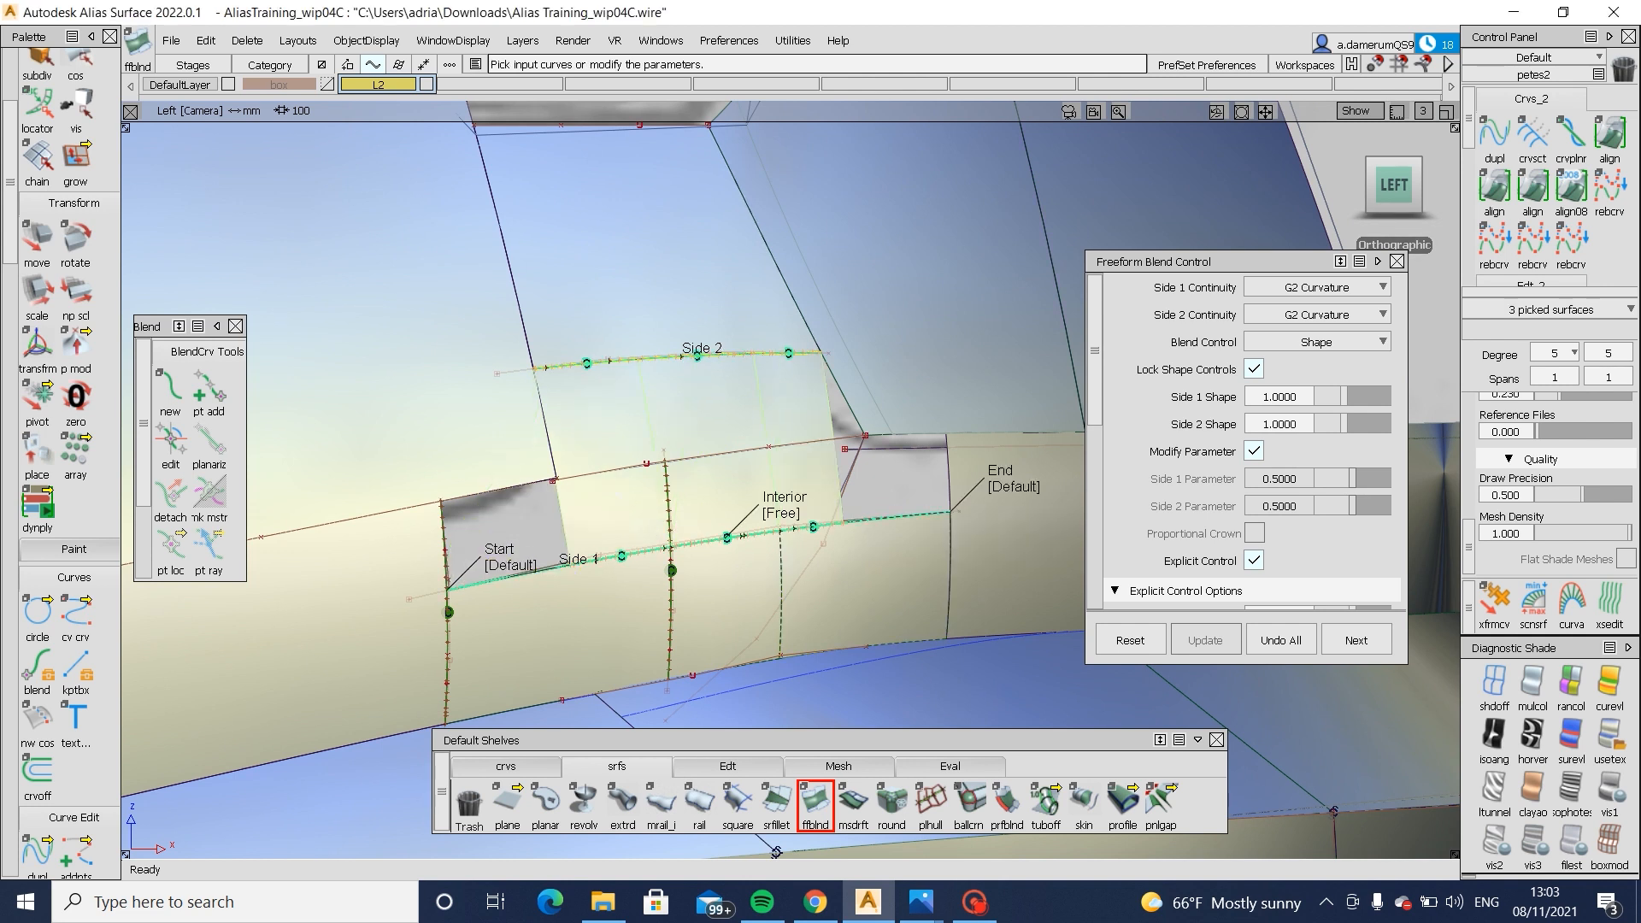
# - Set the blend's Start control to Edge Align and inspect the blend shape from several angles
pyautogui.keyDown('alt'); pyautogui.keyDown('shift'); pyautogui.moveTo(504, 569); pyautogui.dragTo(651, 597); pyautogui.keyUp('shift'); pyautogui.keyUp('alt')
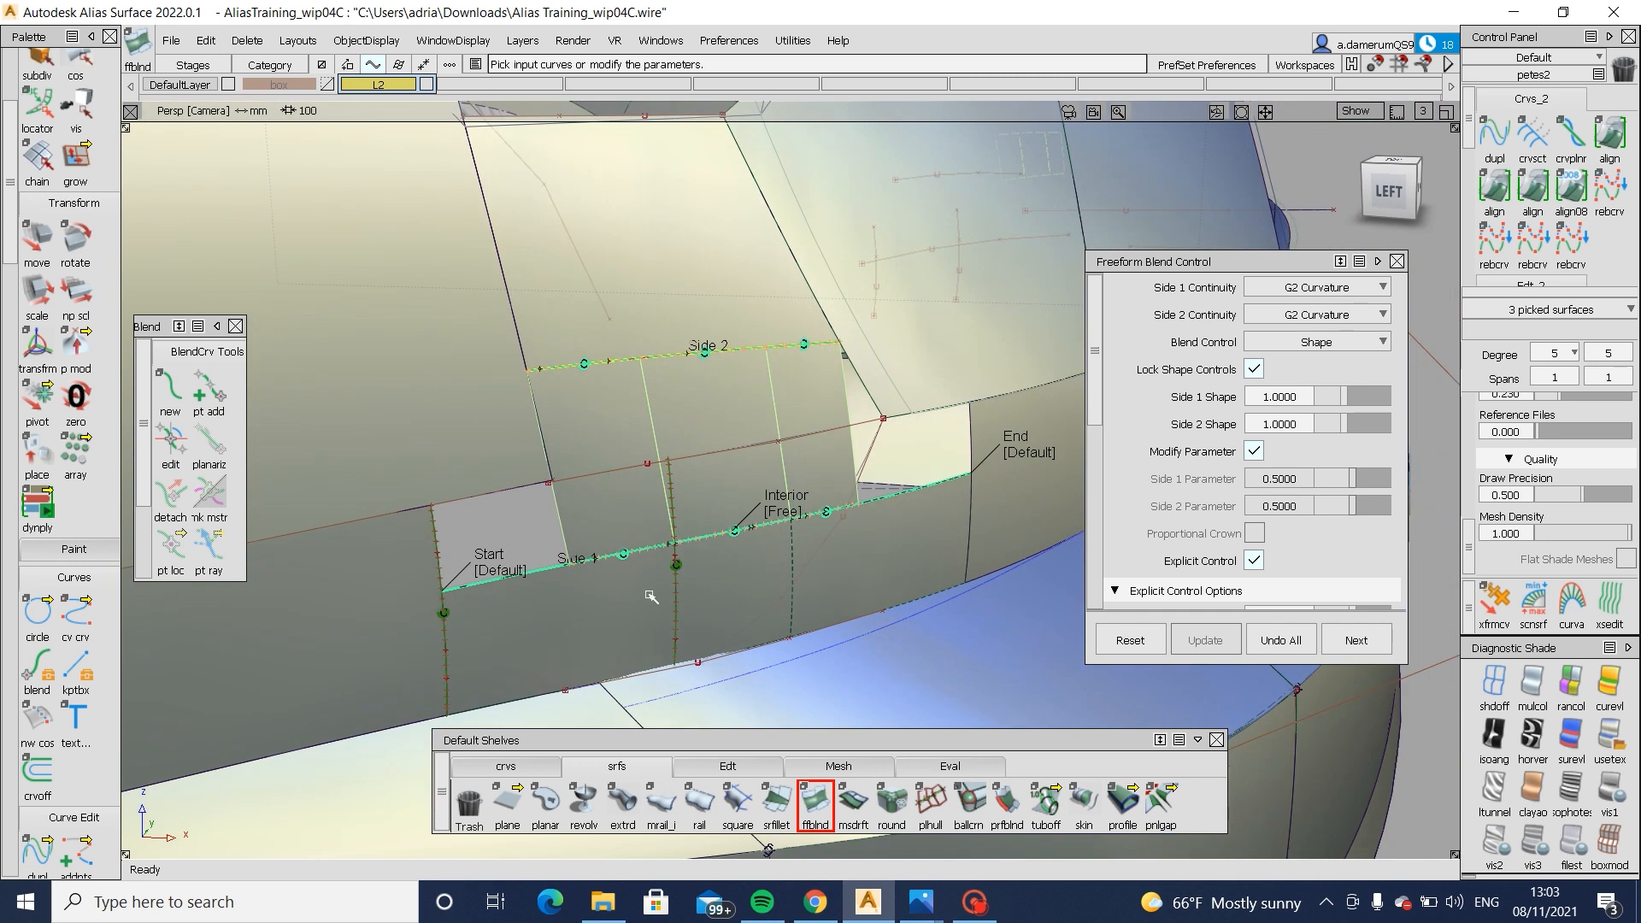
pyautogui.click(479, 575)
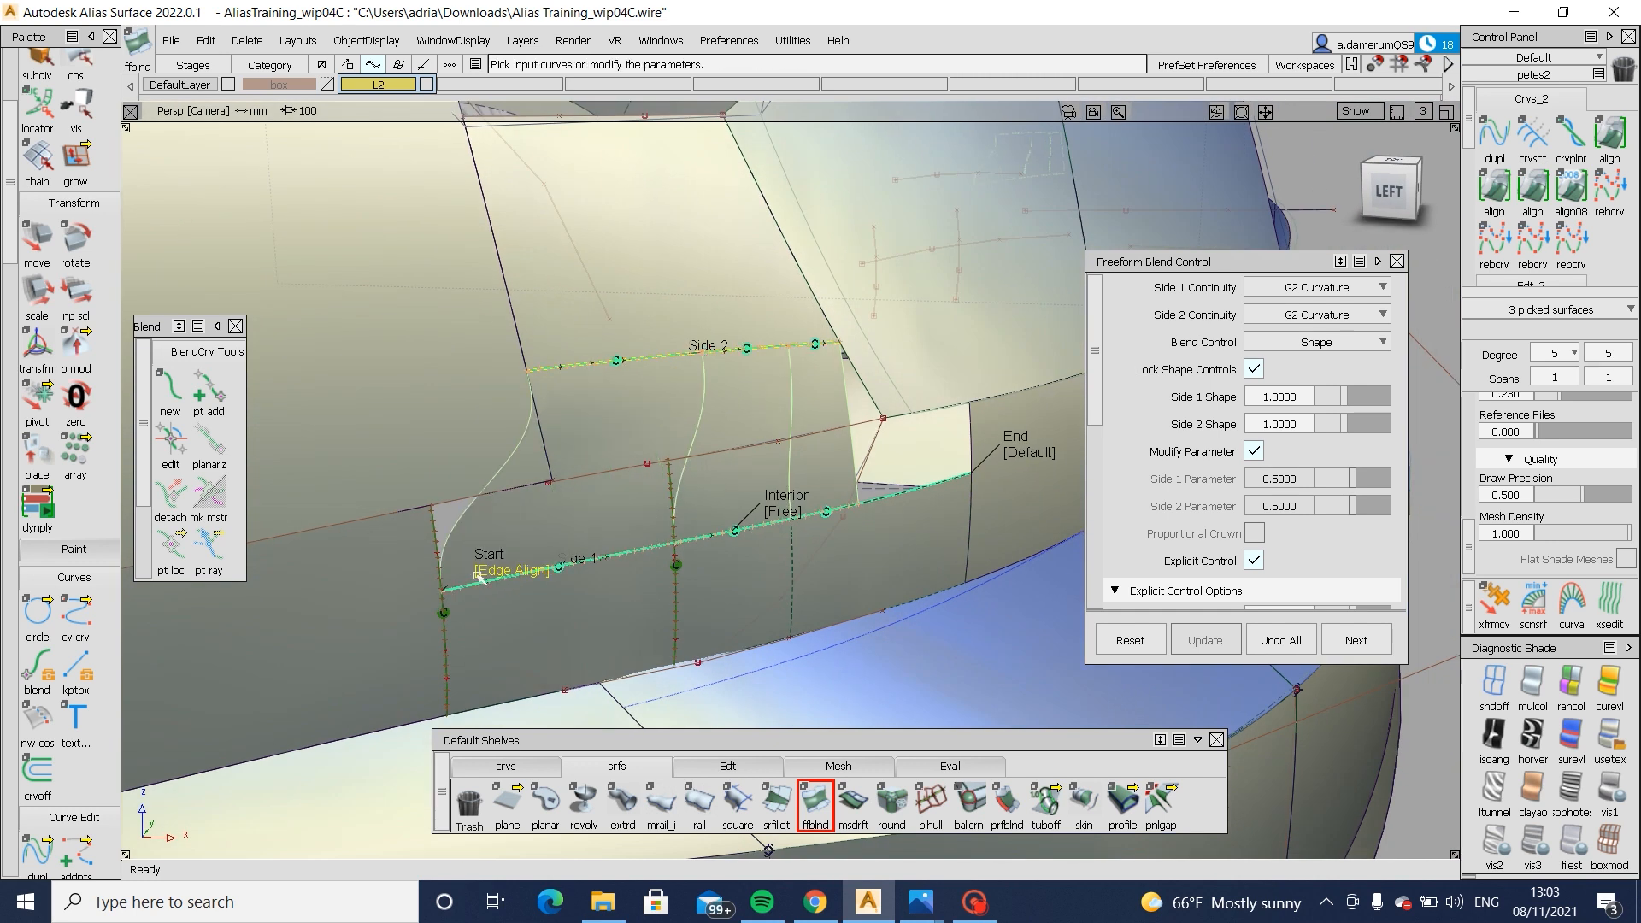
pyautogui.keyDown('alt'); pyautogui.keyDown('shift'); pyautogui.moveTo(516, 571); pyautogui.dragTo(451, 496); pyautogui.keyUp('shift'); pyautogui.keyUp('alt')
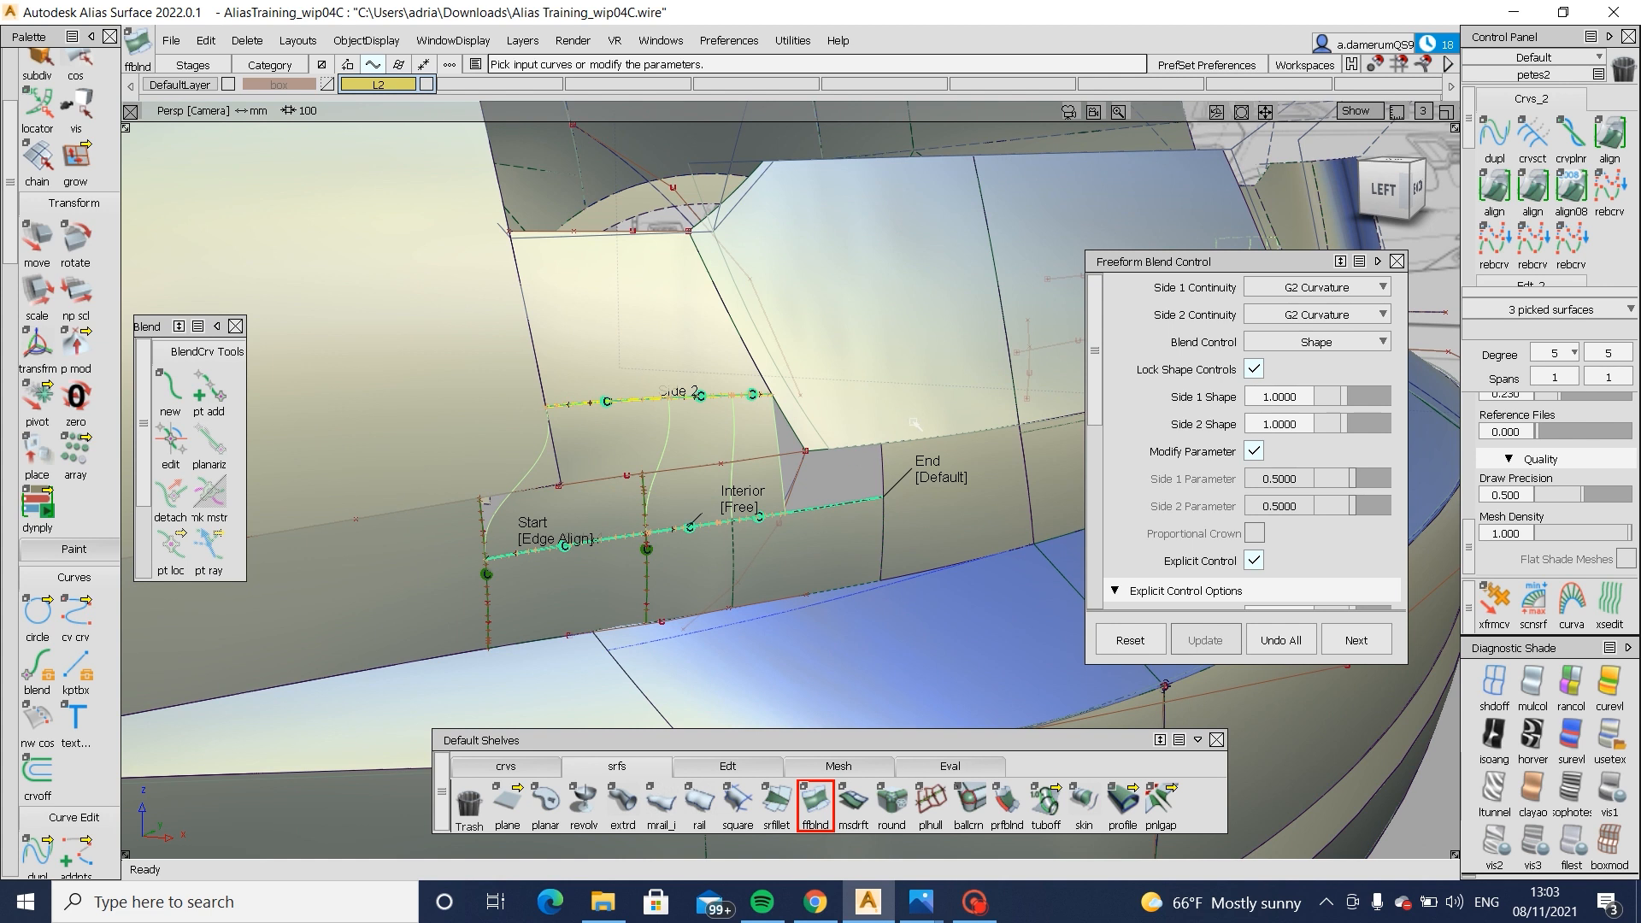
pyautogui.click(1385, 189)
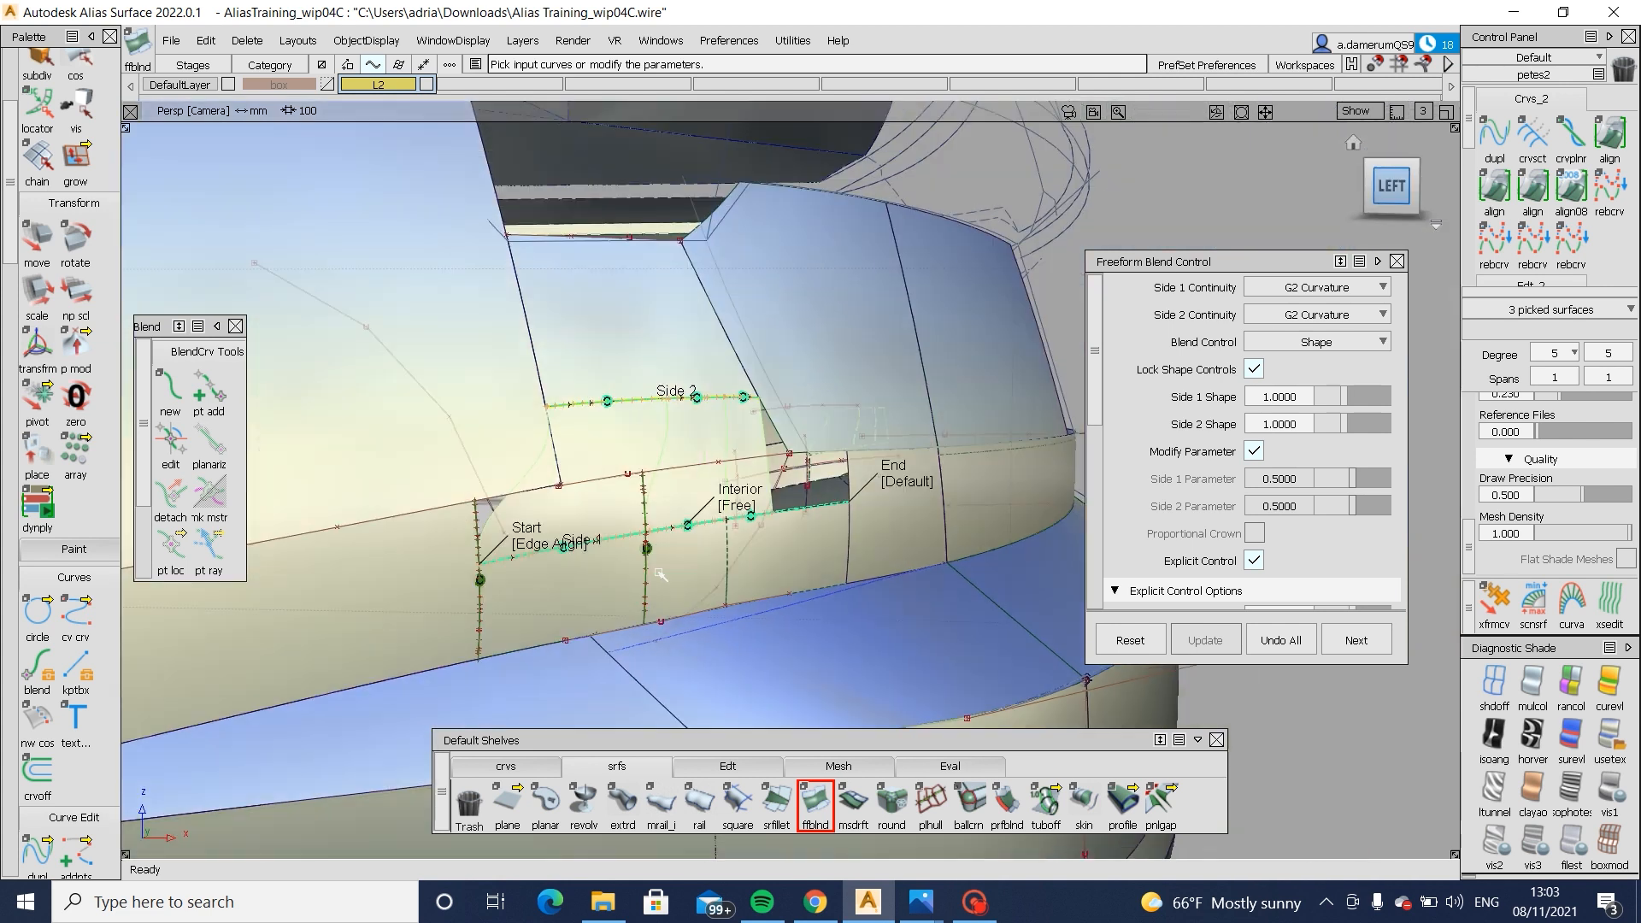
# - Raise the CVs at both ends of the lower trim curve to reshape the blend's lower edge
pyautogui.click(421, 606)
pyautogui.moveTo(421, 606)
pyautogui.keyDown('ctrl'); pyautogui.keyDown('shift'); pyautogui.mouseDown()
pyautogui.moveTo(423, 664)
pyautogui.moveTo(359, 592)
pyautogui.mouseUp(); pyautogui.keyUp('shift'); pyautogui.keyUp('ctrl')
pyautogui.click(416, 594)
pyautogui.keyDown('ctrl'); pyautogui.keyDown('shift'); pyautogui.moveTo(421, 610); pyautogui.dragTo(422, 668, button='middle'); pyautogui.keyUp('shift'); pyautogui.keyUp('ctrl')
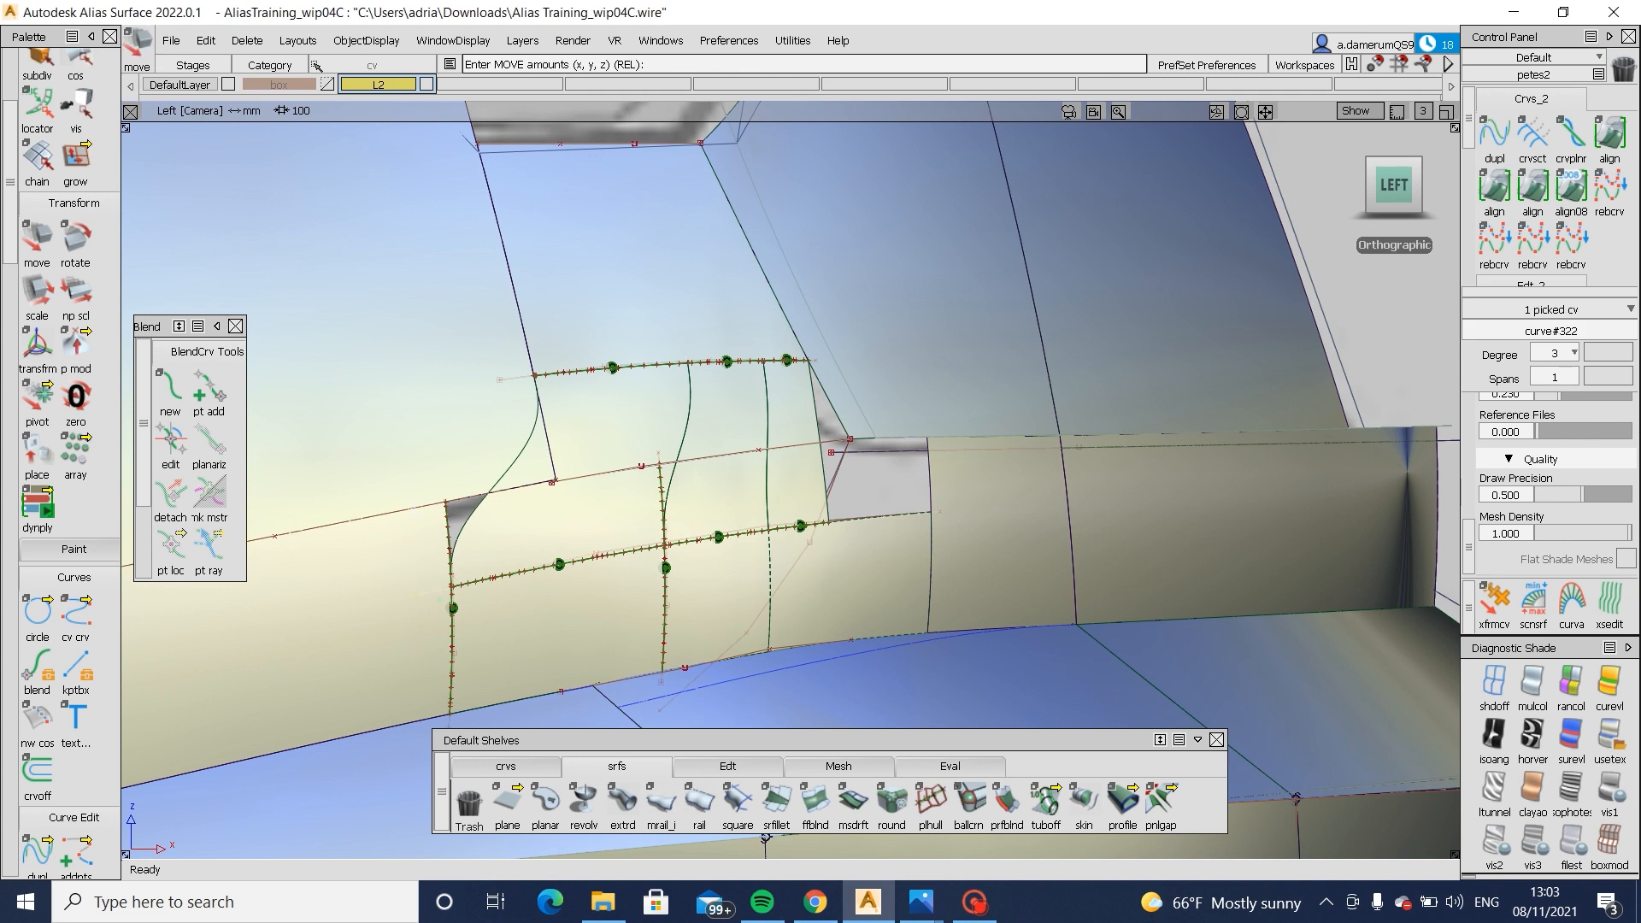
pyautogui.keyDown('ctrl'); pyautogui.keyDown('shift'); pyautogui.moveTo(981, 543); pyautogui.dragTo(997, 623); pyautogui.keyUp('shift'); pyautogui.keyUp('ctrl')
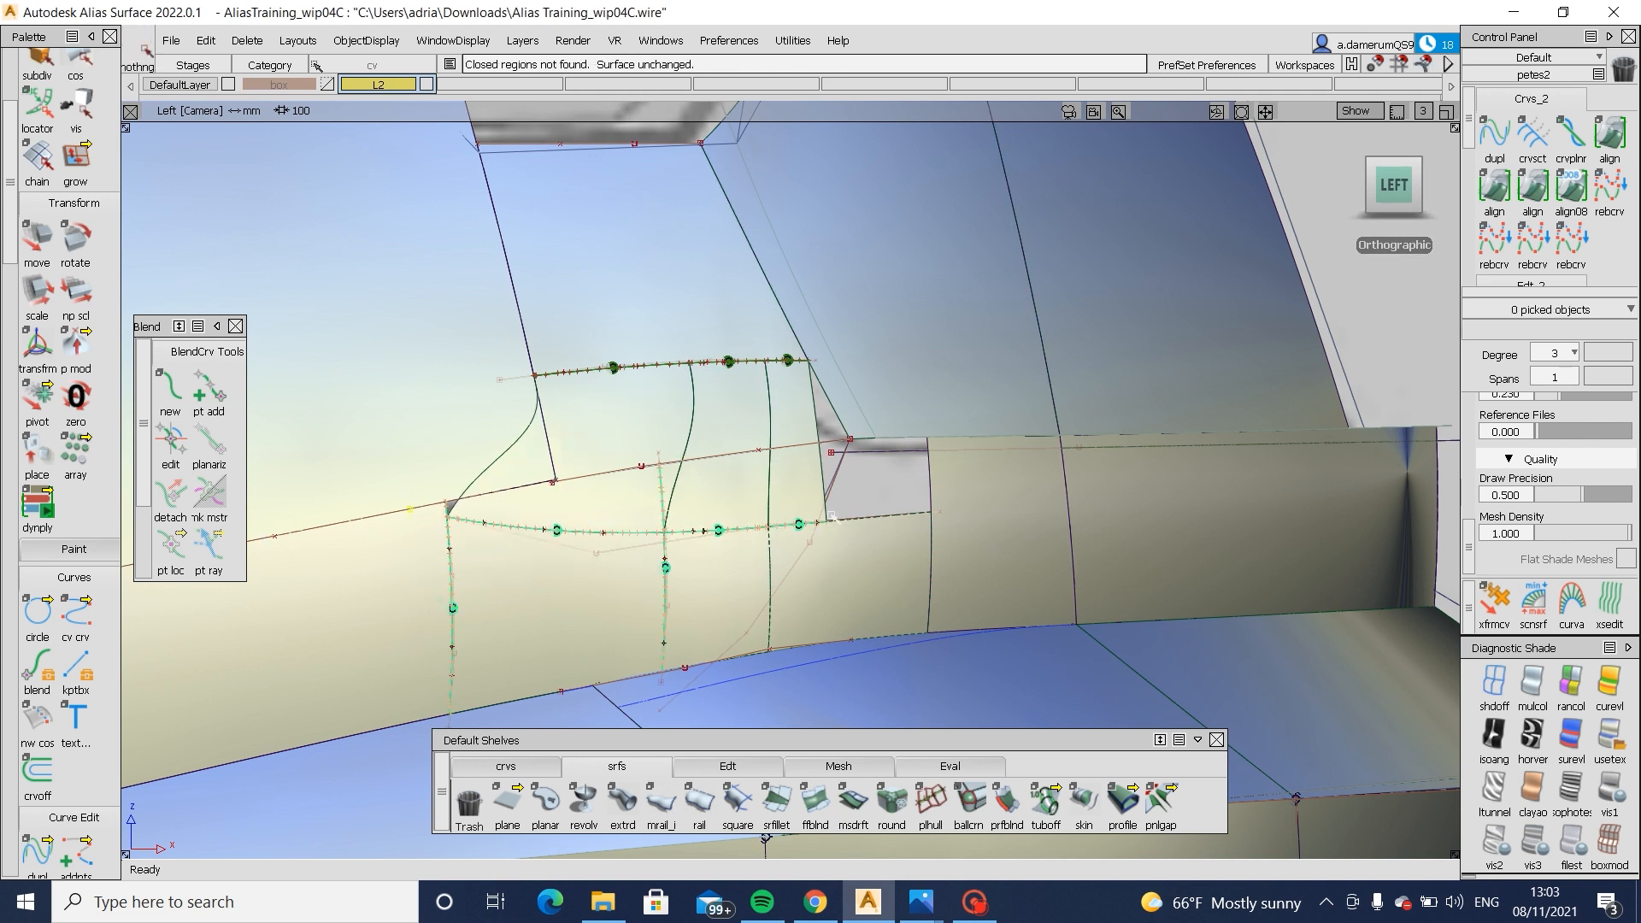
pyautogui.keyDown('ctrl'); pyautogui.keyDown('shift'); pyautogui.moveTo(983, 513); pyautogui.dragTo(908, 511); pyautogui.keyUp('shift'); pyautogui.keyUp('ctrl')
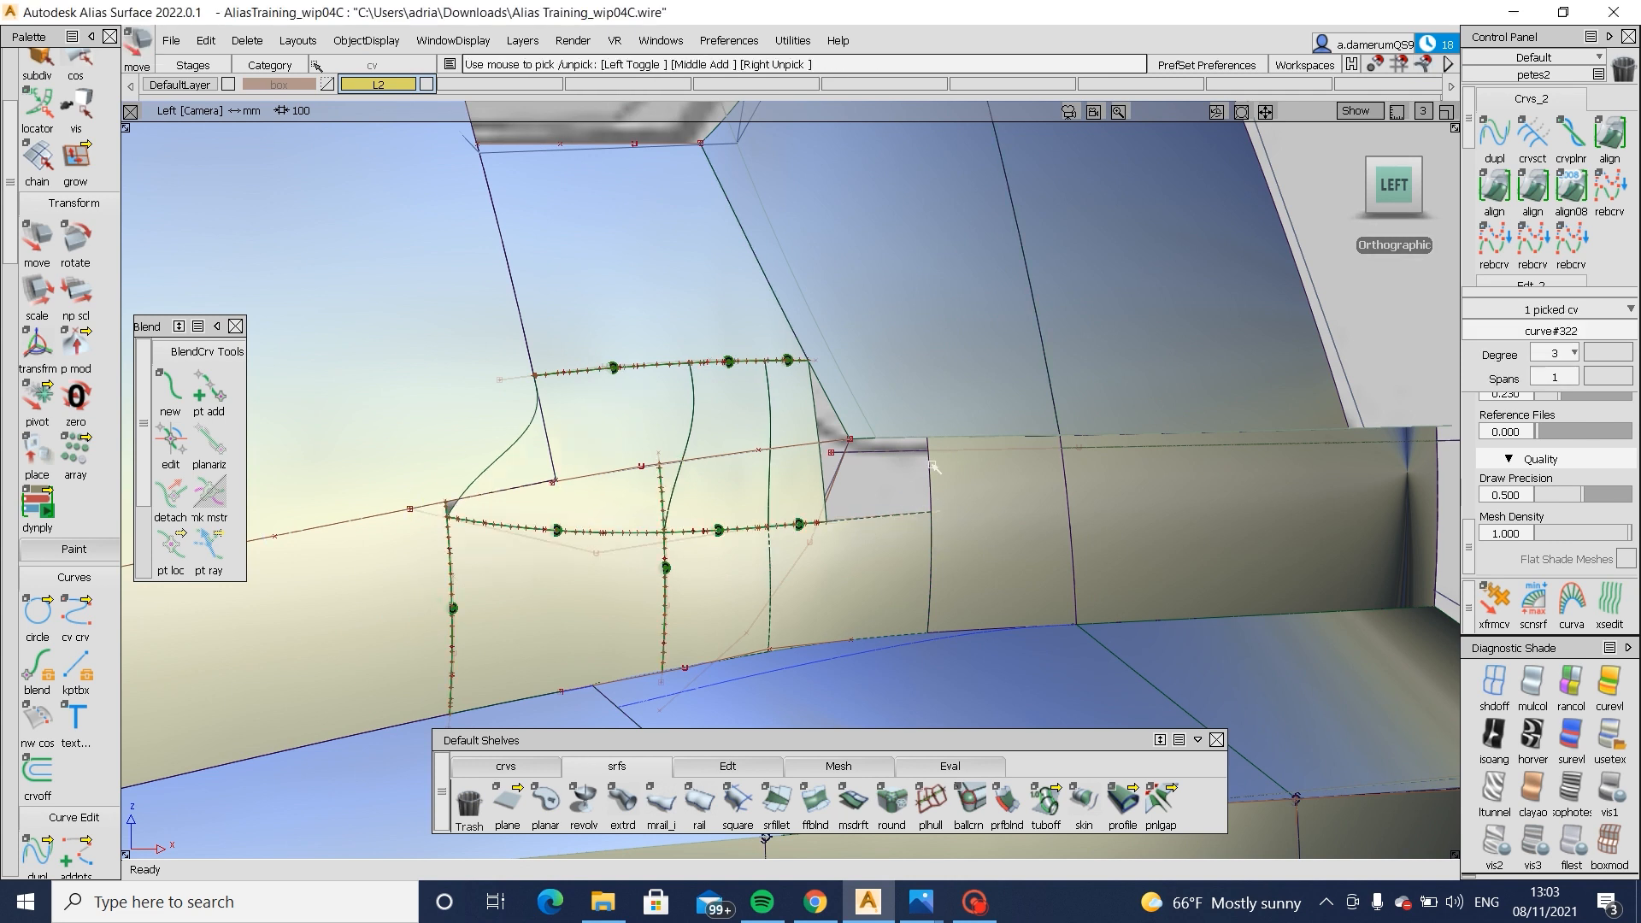
pyautogui.moveTo(916, 440); pyautogui.dragTo(943, 440)
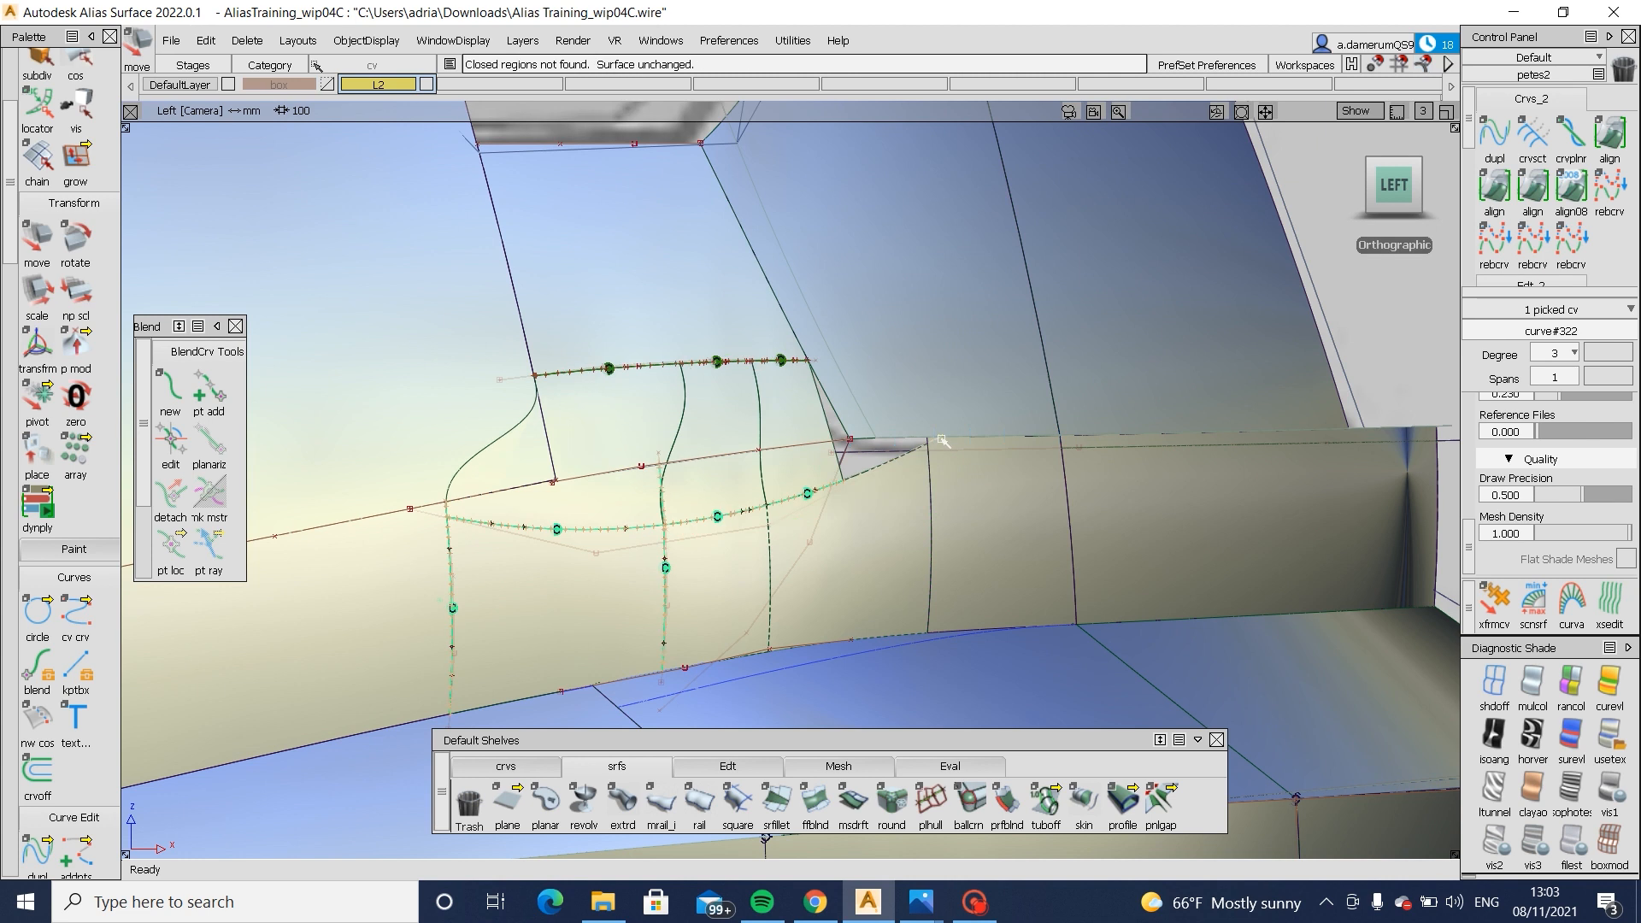
# - Nudge the rear end CV of the lower trim curve and set the freeform blend's End control to Edge Align
pyautogui.keyDown('ctrl'); pyautogui.keyDown('shift'); pyautogui.moveTo(871, 509); pyautogui.dragTo(883, 578); pyautogui.keyUp('shift'); pyautogui.keyUp('ctrl')
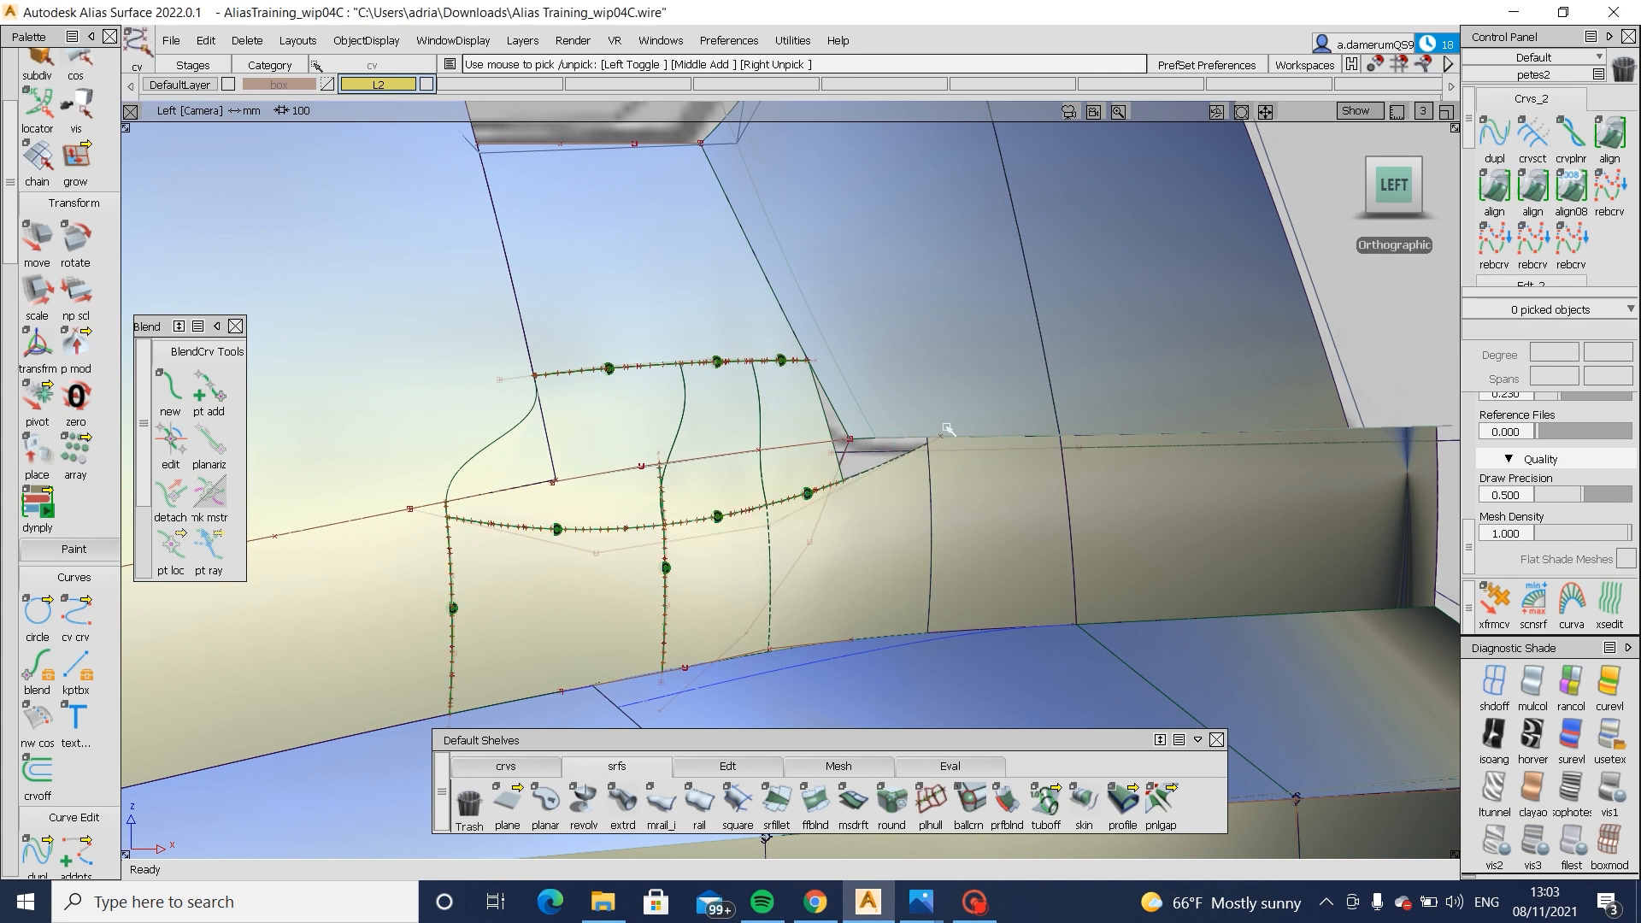
pyautogui.moveTo(934, 430)
pyautogui.mouseDown()
pyautogui.moveTo(957, 475)
pyautogui.moveTo(928, 435)
pyautogui.mouseUp()
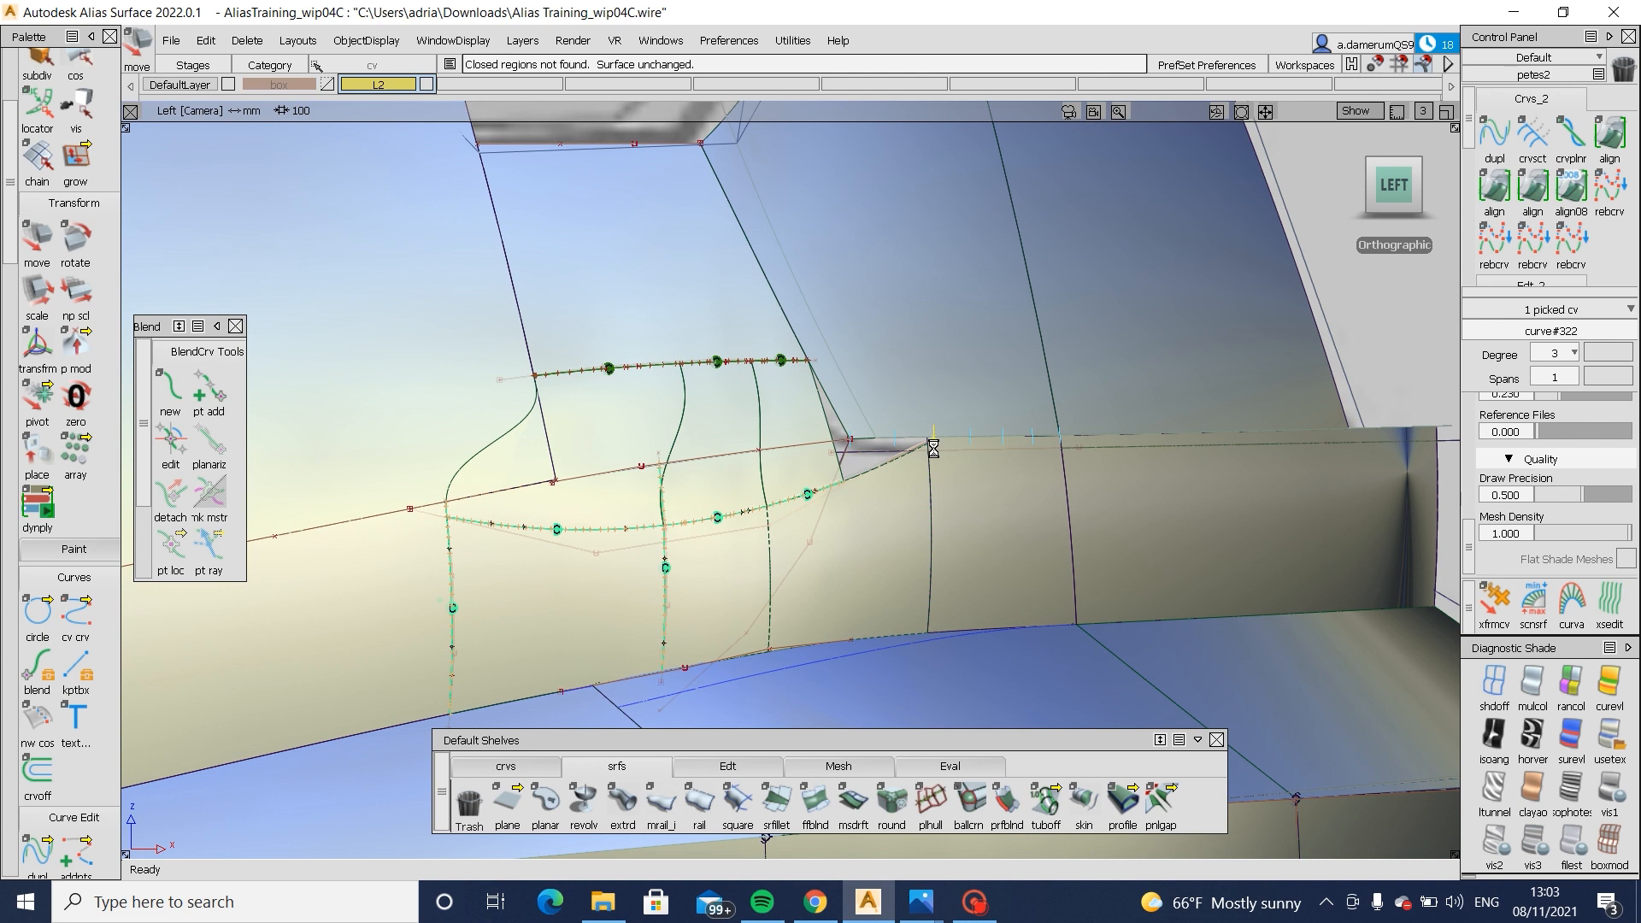
pyautogui.keyDown('ctrl'); pyautogui.keyDown('shift'); pyautogui.moveTo(897, 564); pyautogui.dragTo(1001, 476); pyautogui.keyUp('shift'); pyautogui.keyUp('ctrl')
pyautogui.click(840, 476)
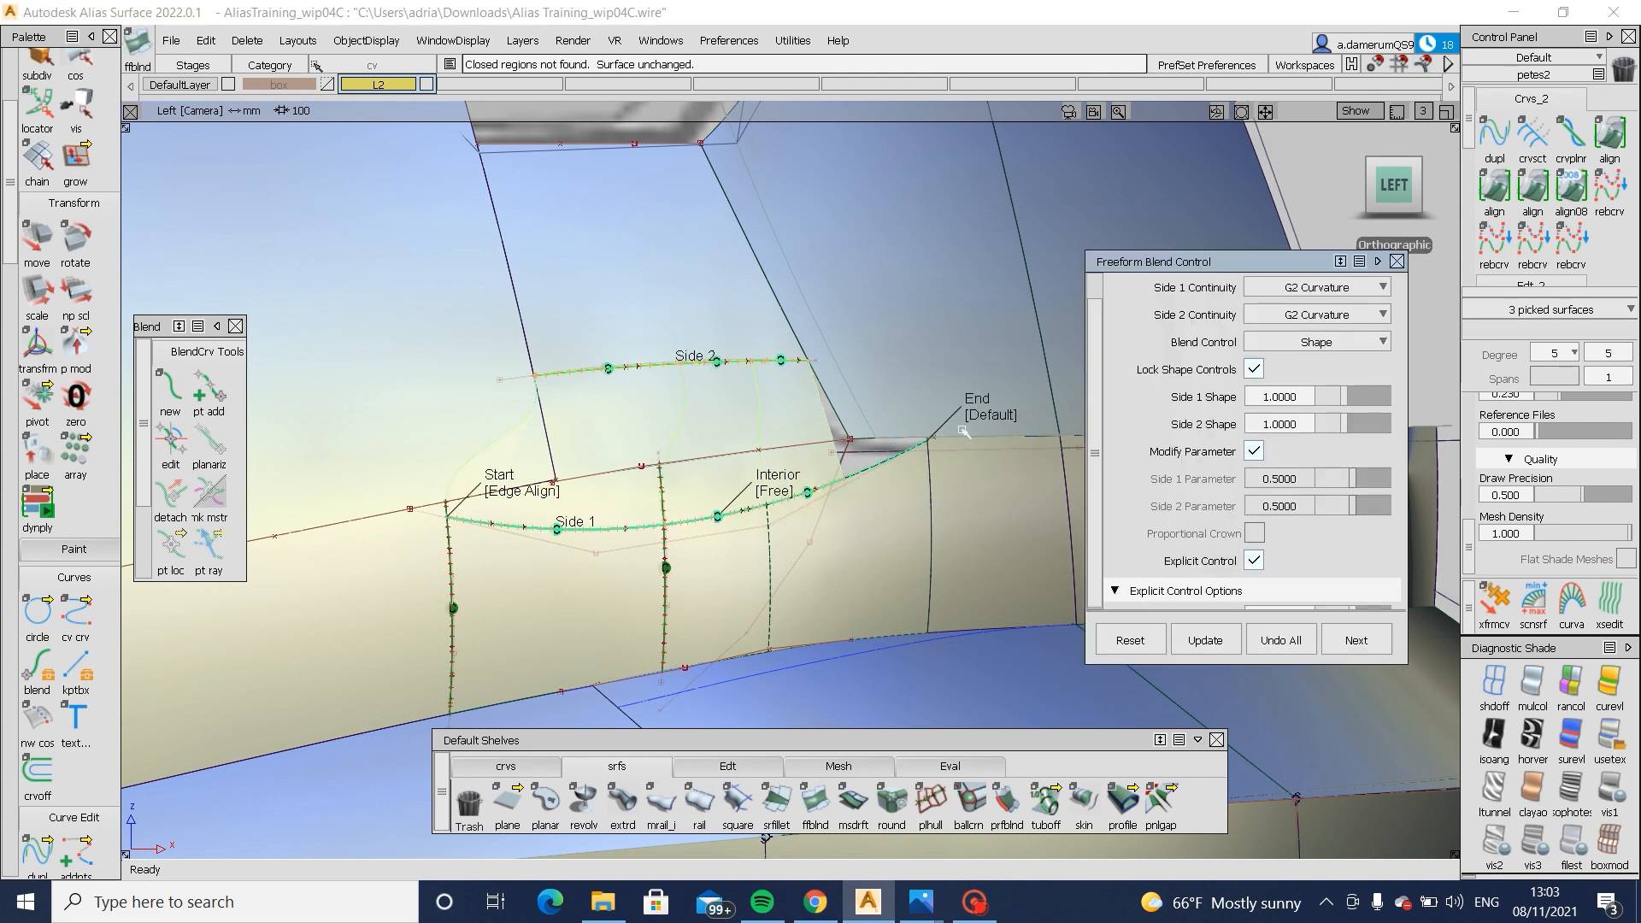
pyautogui.click(989, 416)
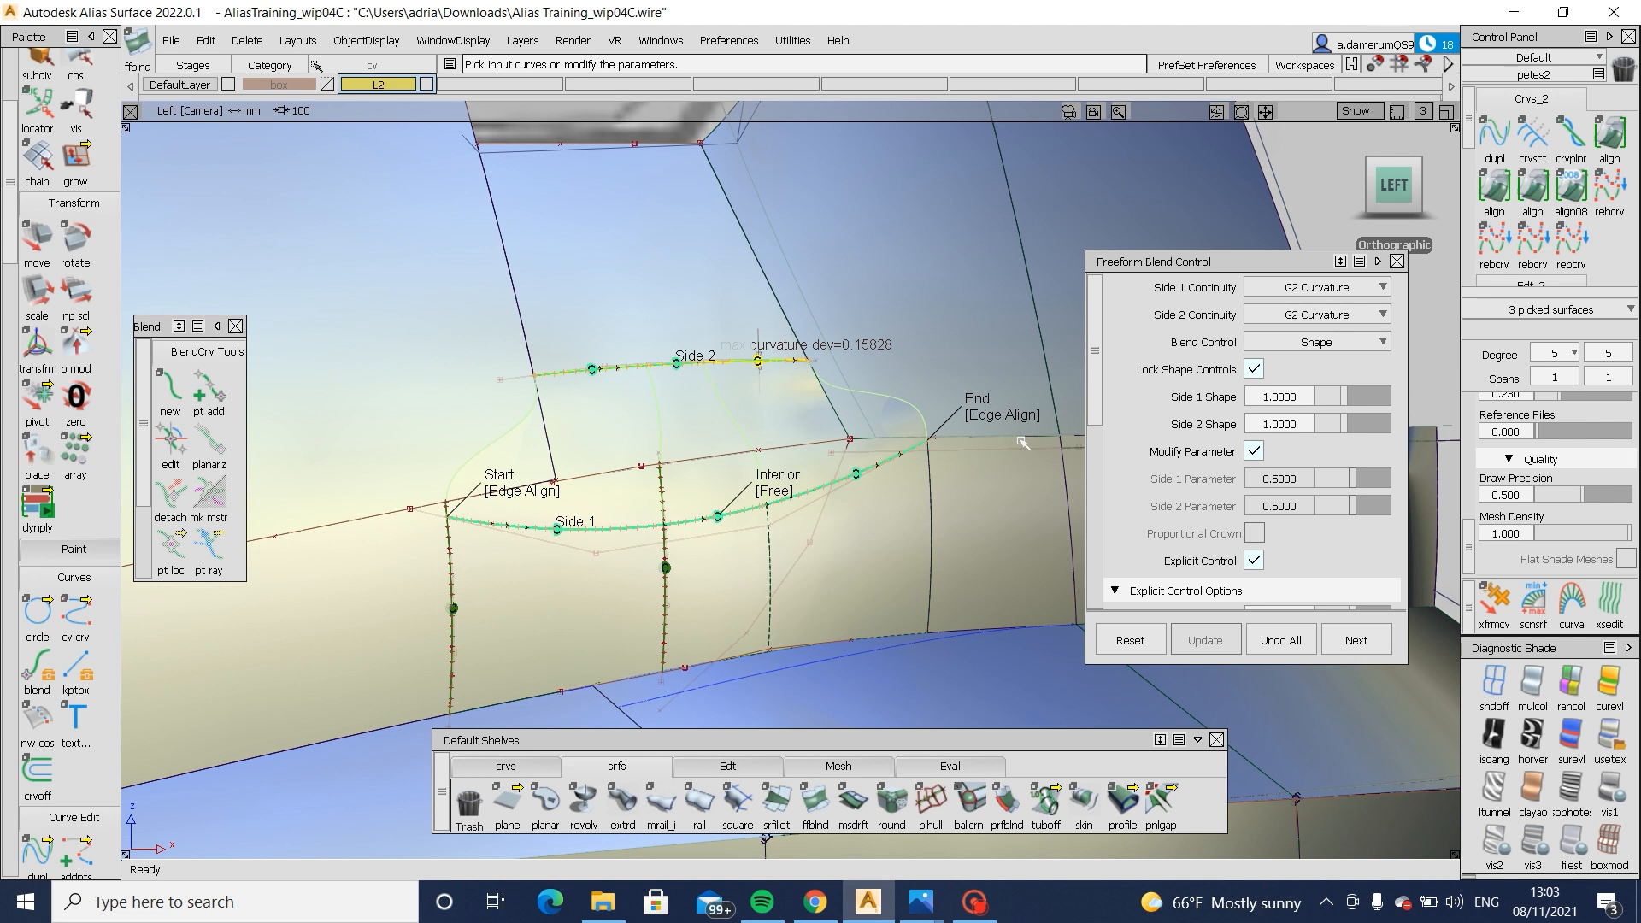
# - Lower the CVs at the rear and front ends of the lower trim curve to flatten the opening's lower edge
pyautogui.keyDown('ctrl'); pyautogui.keyDown('shift'); pyautogui.moveTo(995, 505); pyautogui.dragTo(949, 455); pyautogui.keyUp('shift'); pyautogui.keyUp('ctrl')
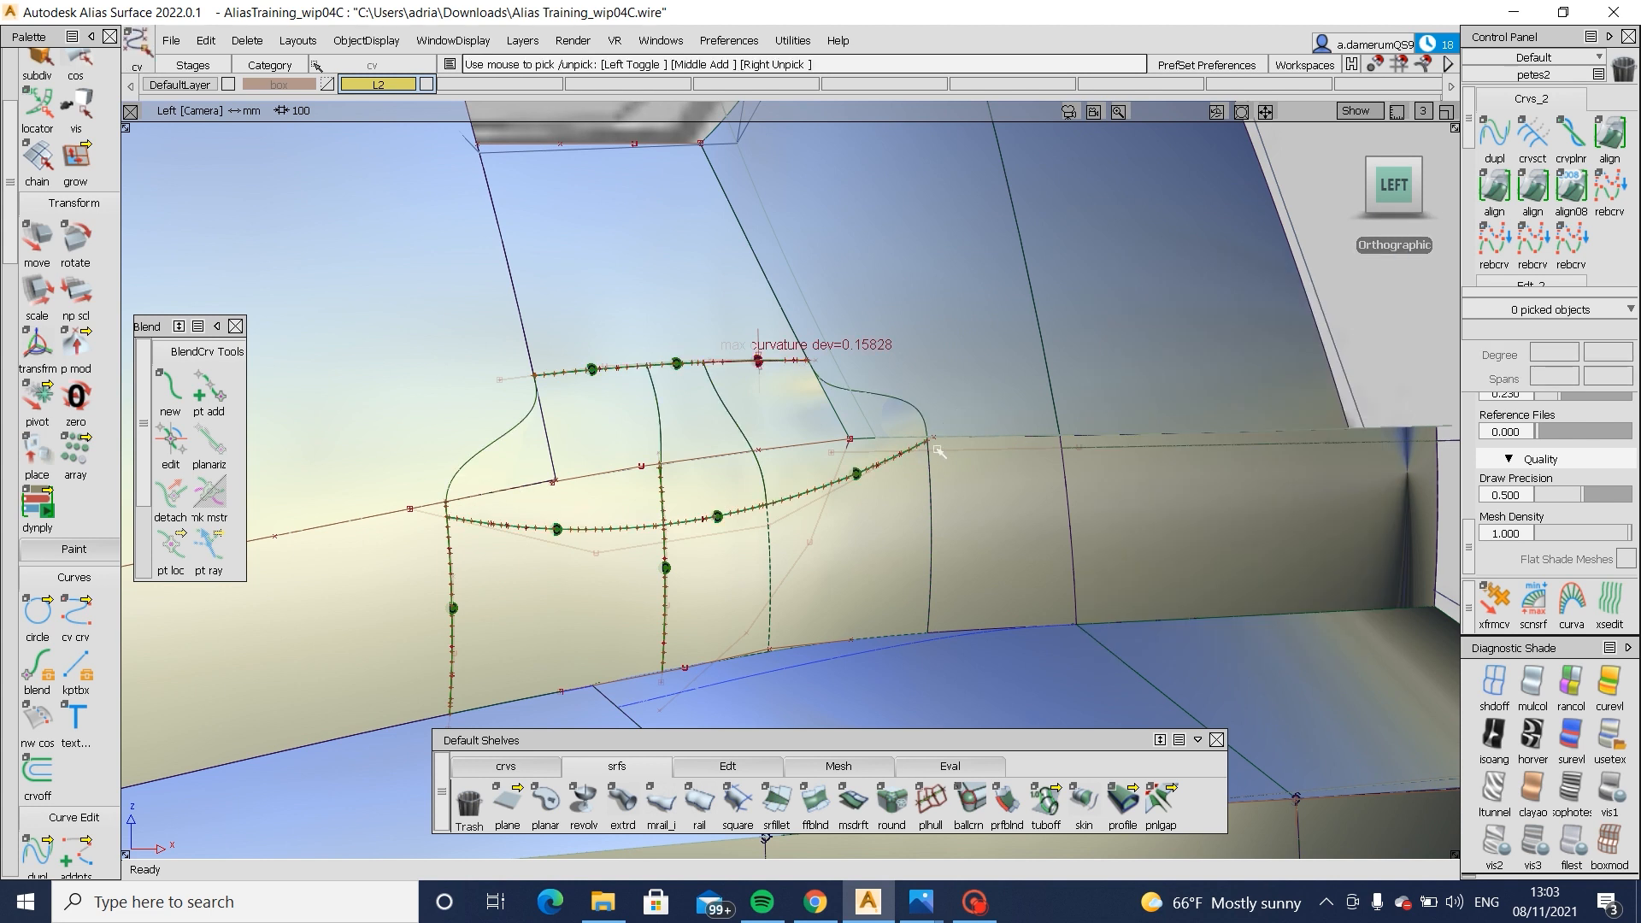
pyautogui.click(929, 442)
pyautogui.keyDown('ctrl'); pyautogui.keyDown('shift'); pyautogui.moveTo(978, 542); pyautogui.dragTo(979, 450, button='middle'); pyautogui.keyUp('shift'); pyautogui.keyUp('ctrl')
pyautogui.moveTo(980, 450); pyautogui.dragTo(1005, 508)
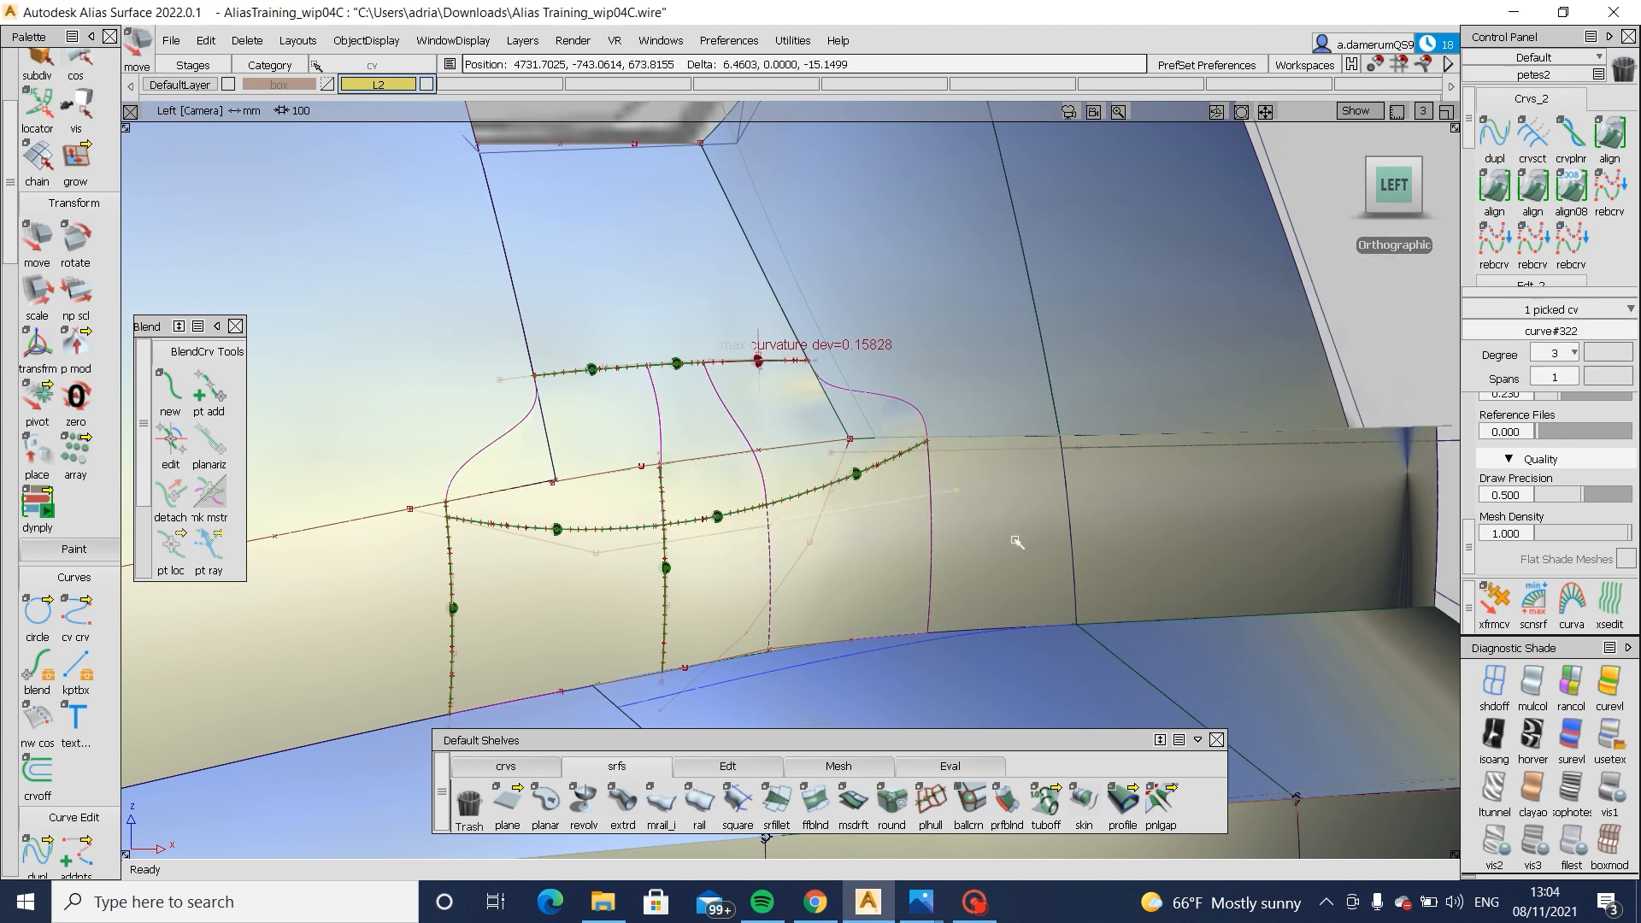
pyautogui.keyDown('ctrl'); pyautogui.keyDown('shift'); pyautogui.moveTo(945, 590); pyautogui.dragTo(505, 497); pyautogui.keyUp('shift'); pyautogui.keyUp('ctrl')
pyautogui.moveTo(398, 487); pyautogui.dragTo(408, 517)
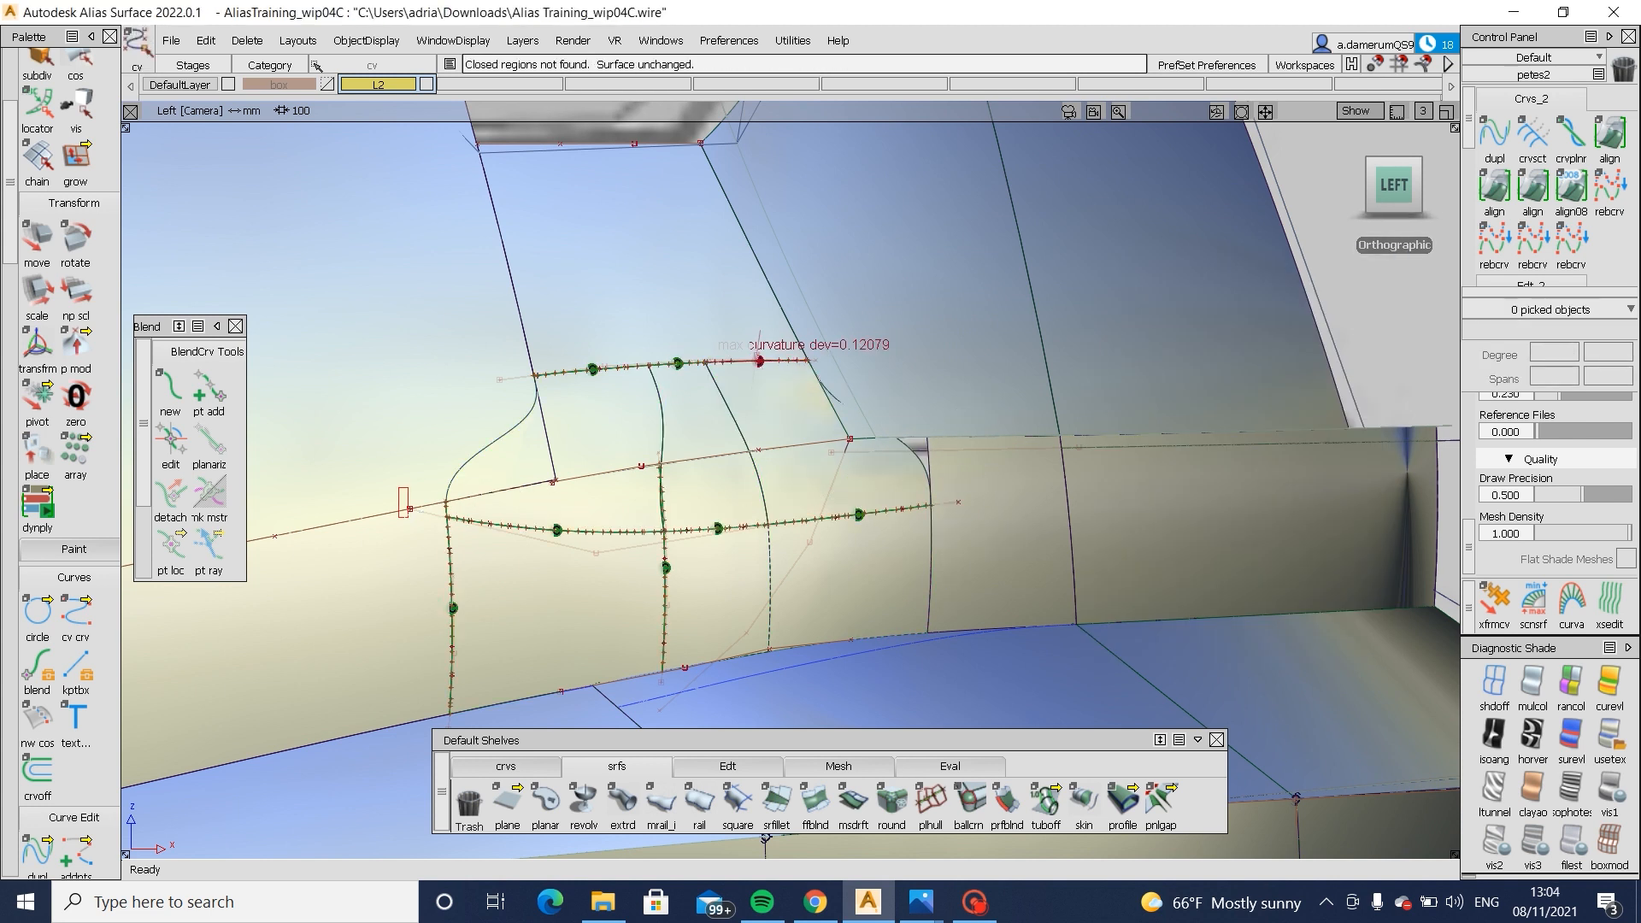
pyautogui.click(411, 509)
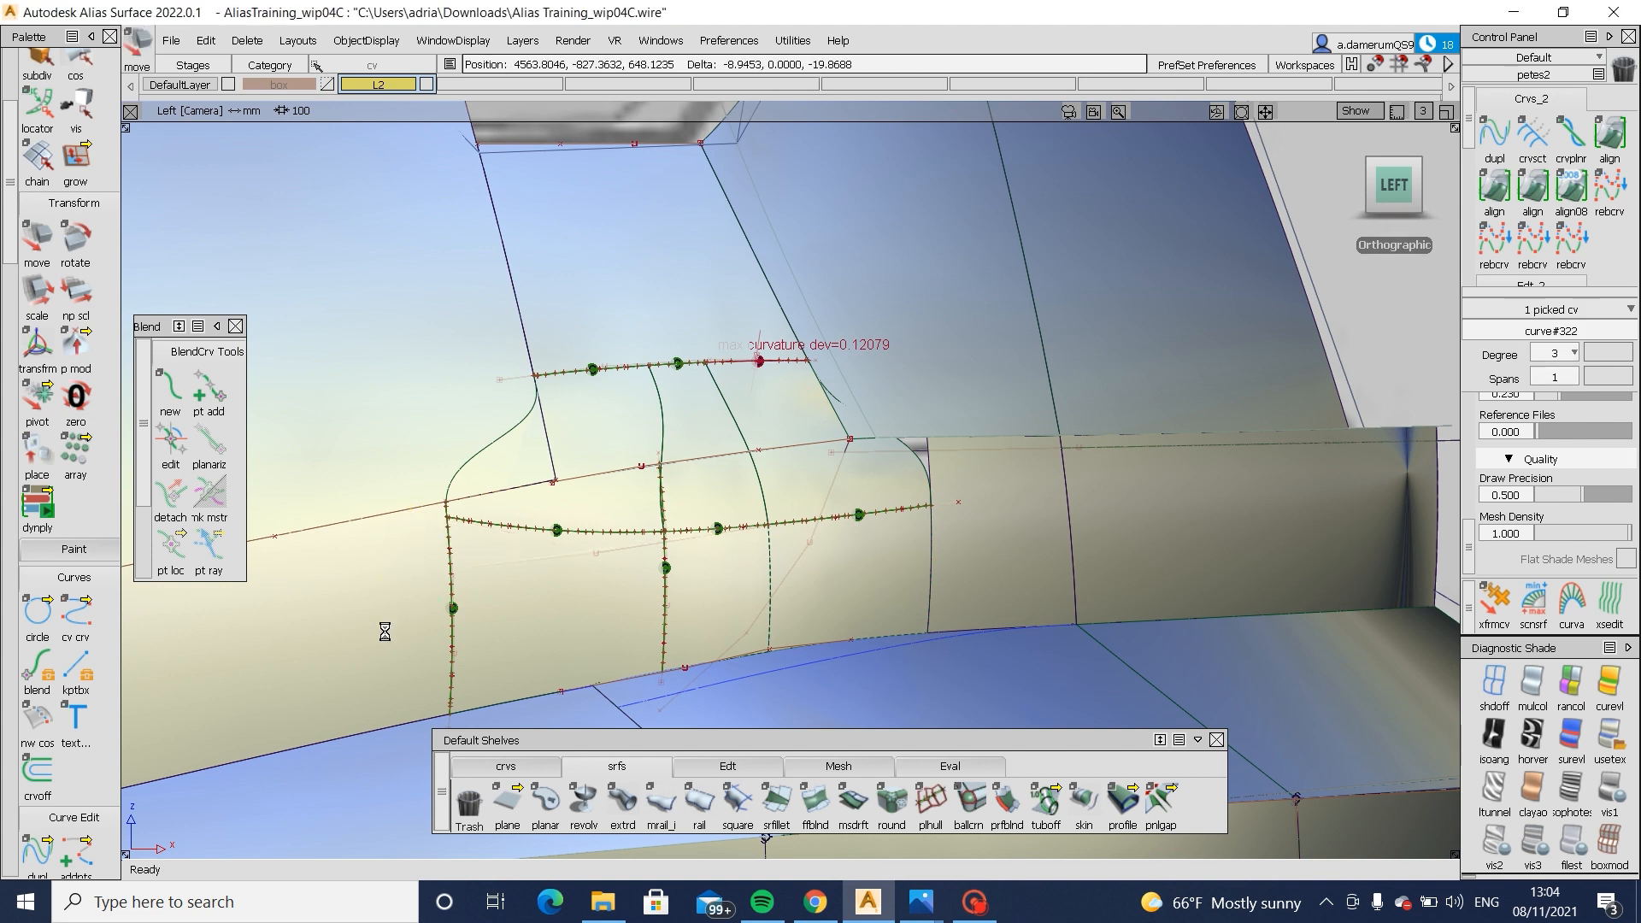
# - Edit the freeform blend so that both its Start and End controls use Default
pyautogui.keyDown('ctrl'); pyautogui.keyDown('shift'); pyautogui.moveTo(504, 653); pyautogui.dragTo(519, 511); pyautogui.keyUp('shift'); pyautogui.keyUp('ctrl')
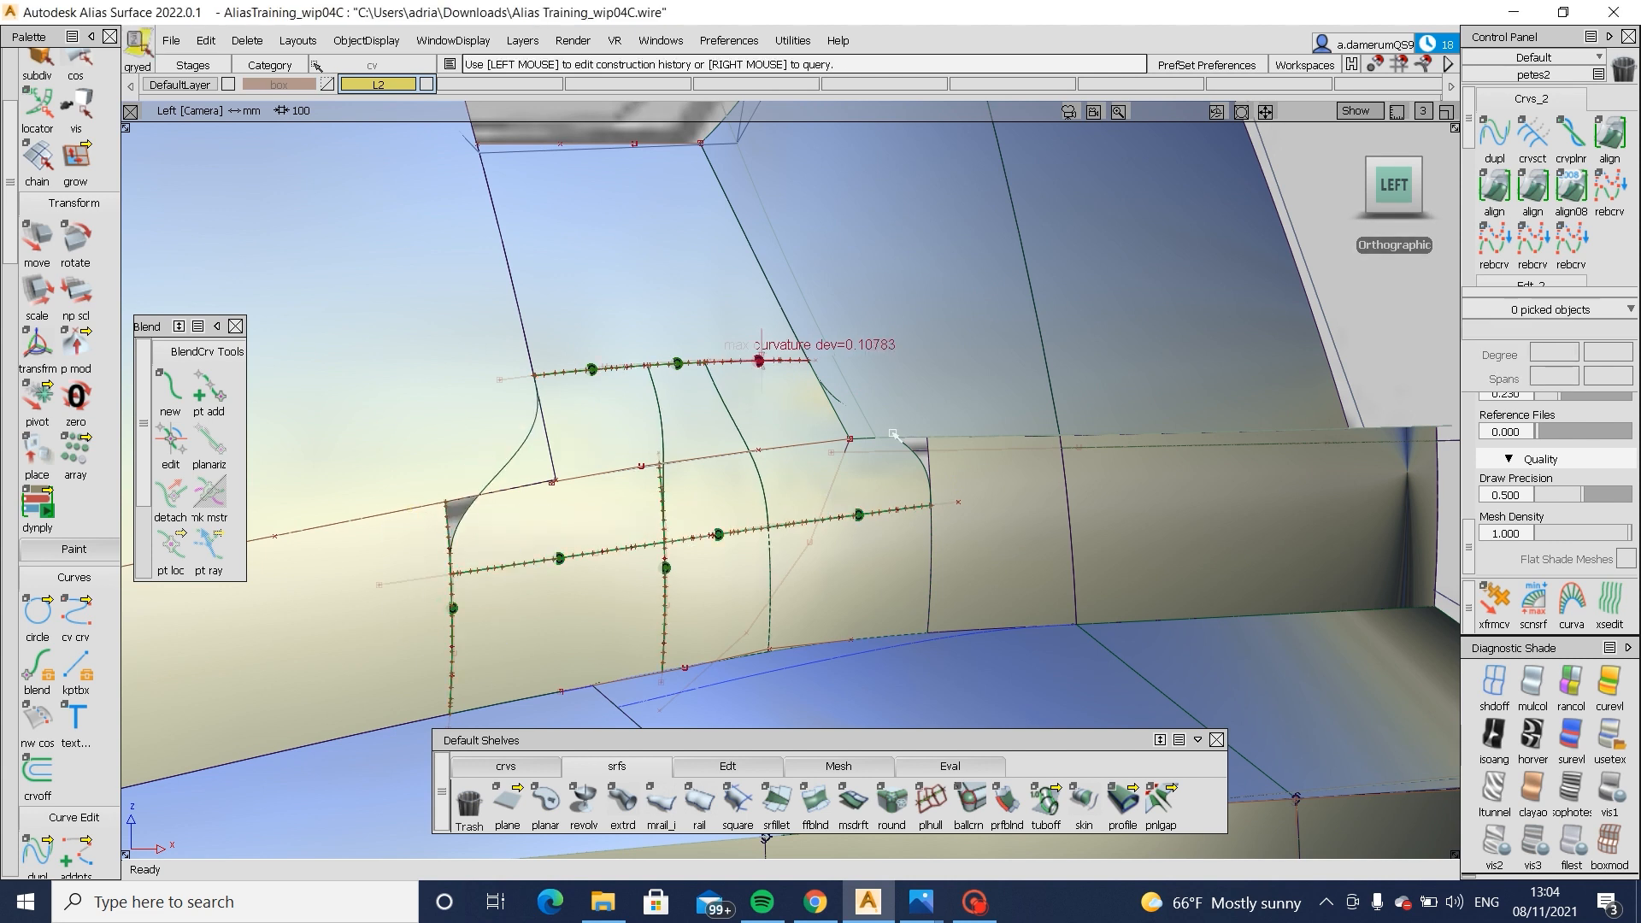
pyautogui.click(982, 483)
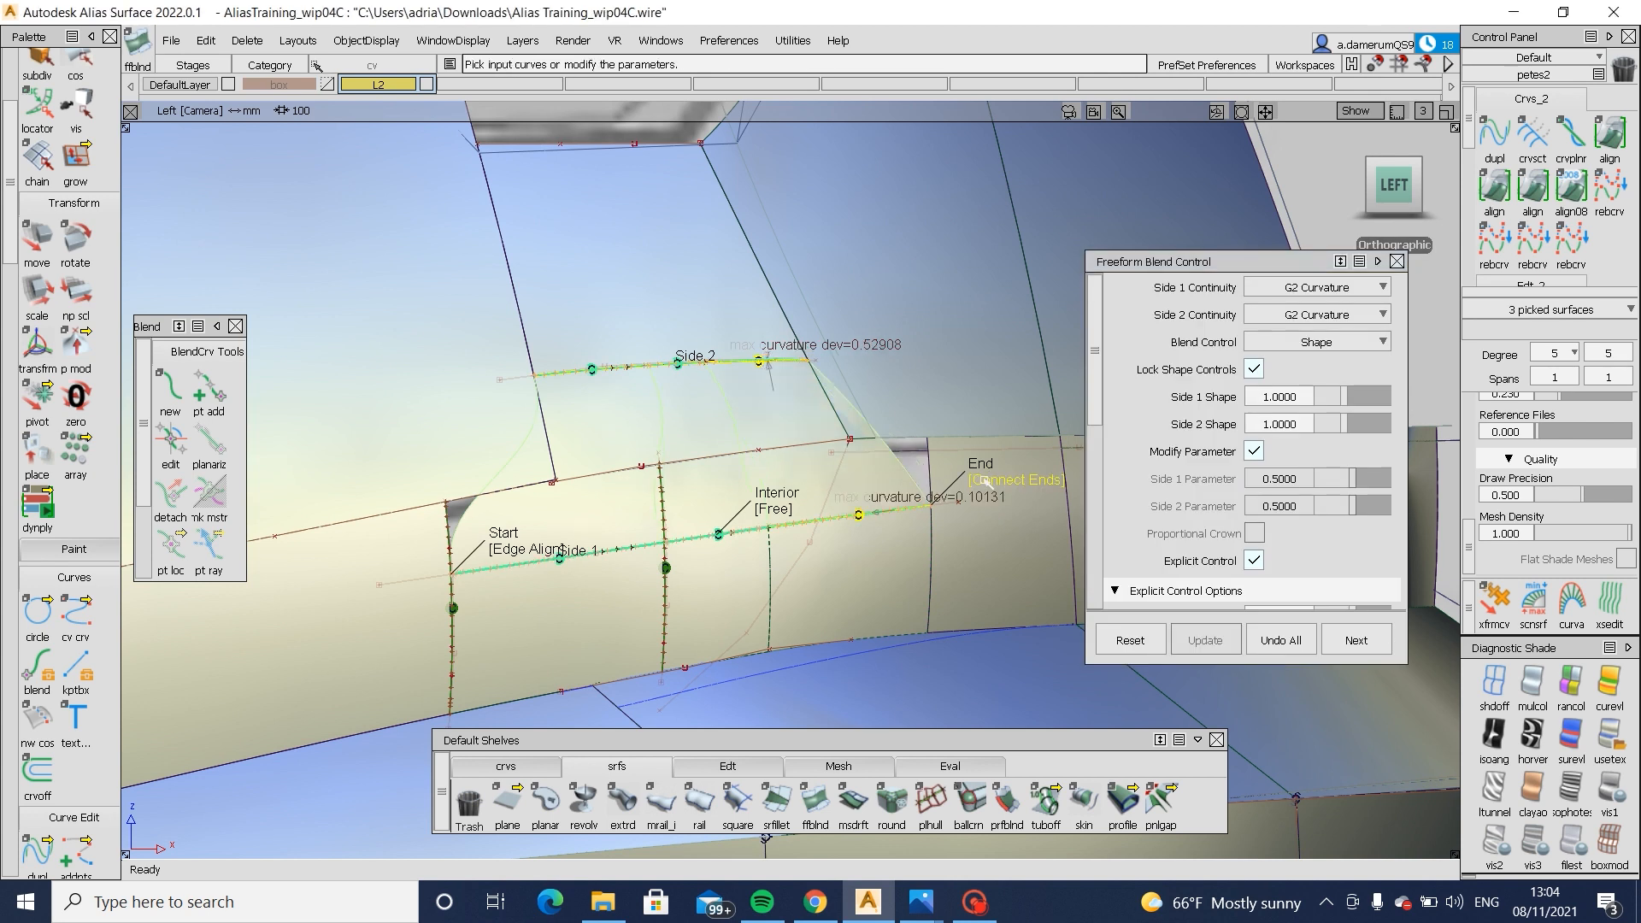
pyautogui.click(985, 483)
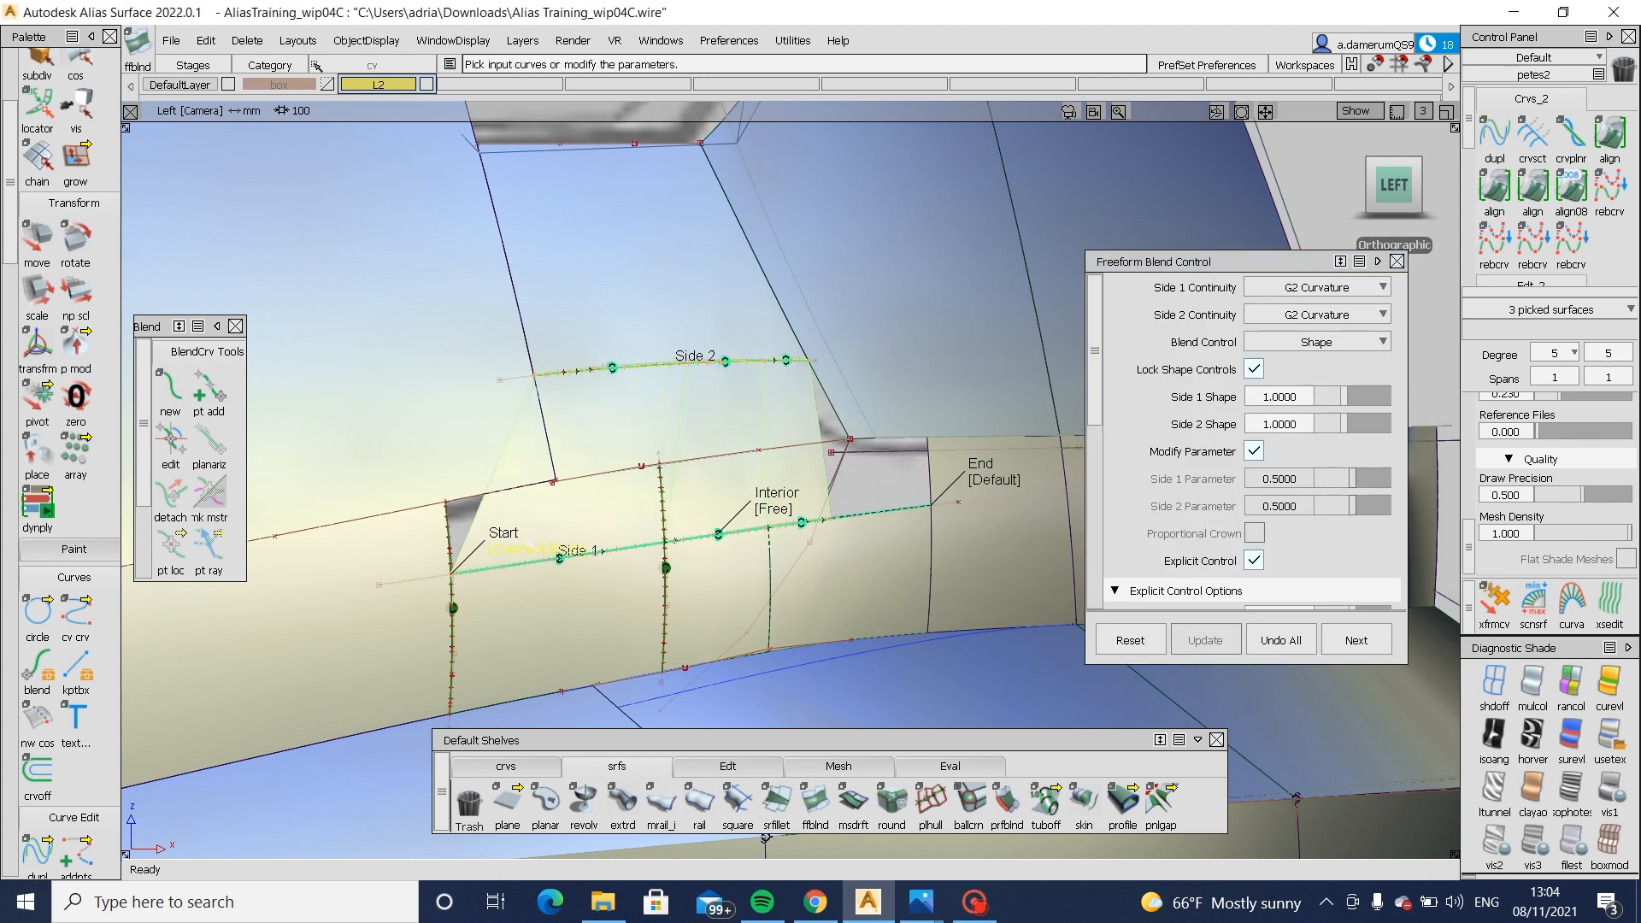
pyautogui.click(531, 543)
pyautogui.press('space')
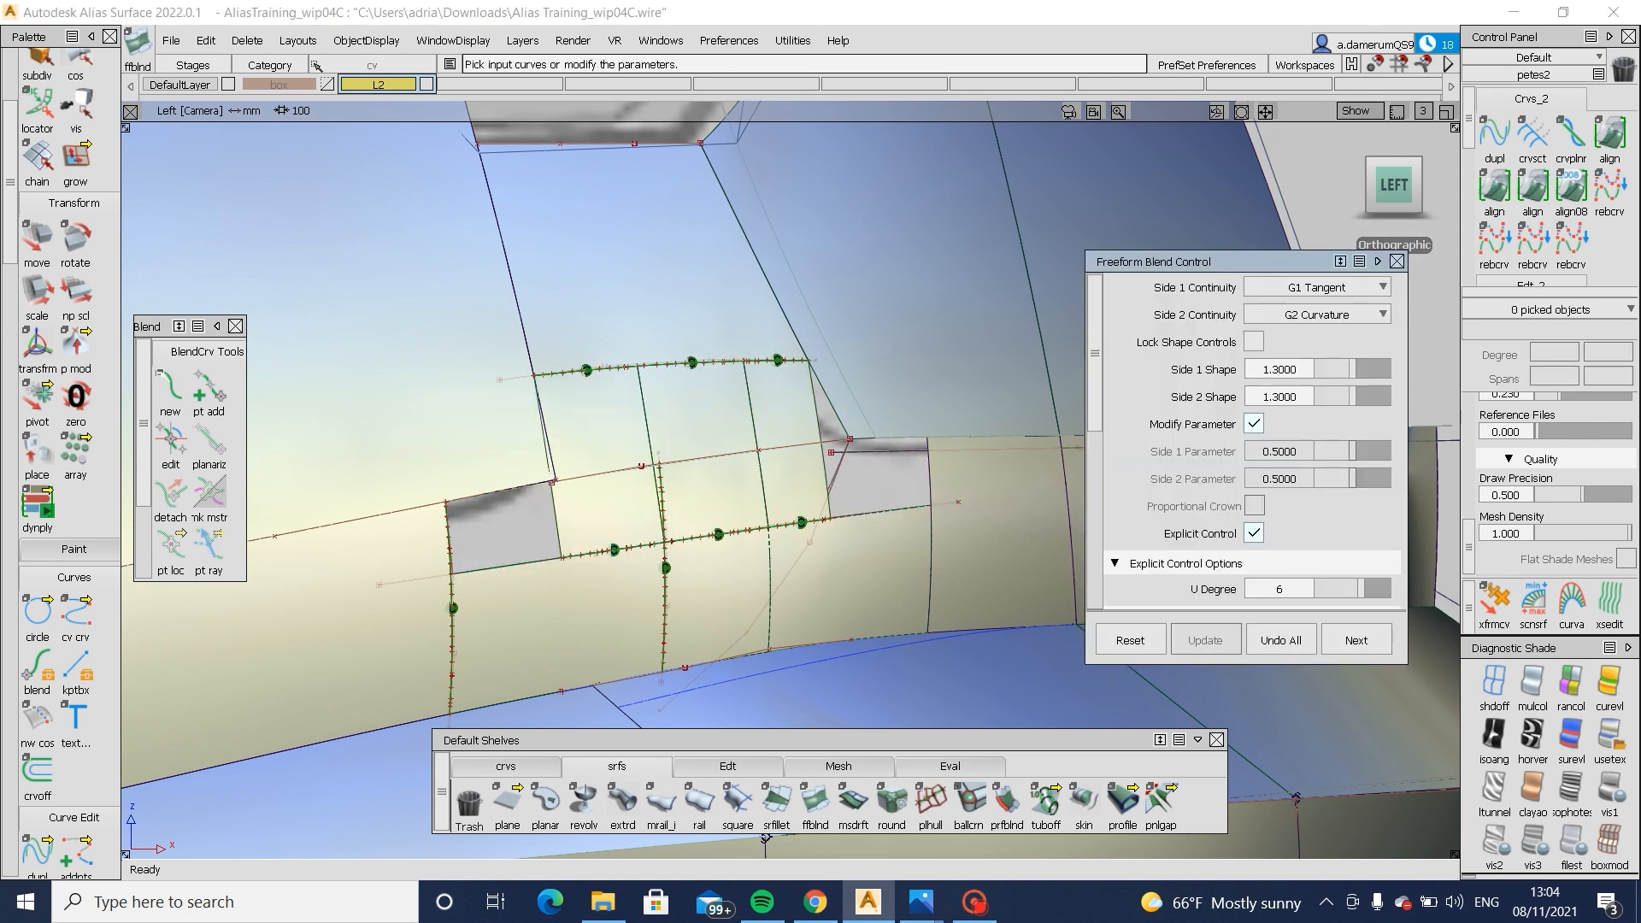
# - Create a blend curve from the front corner of the opening to the front end of the upper trim edge and adjust its start direction
pyautogui.click(170, 393)
pyautogui.keyDown('ctrl'); pyautogui.keyDown('alt'); pyautogui.click(446, 504); pyautogui.keyUp('alt'); pyautogui.keyUp('ctrl')
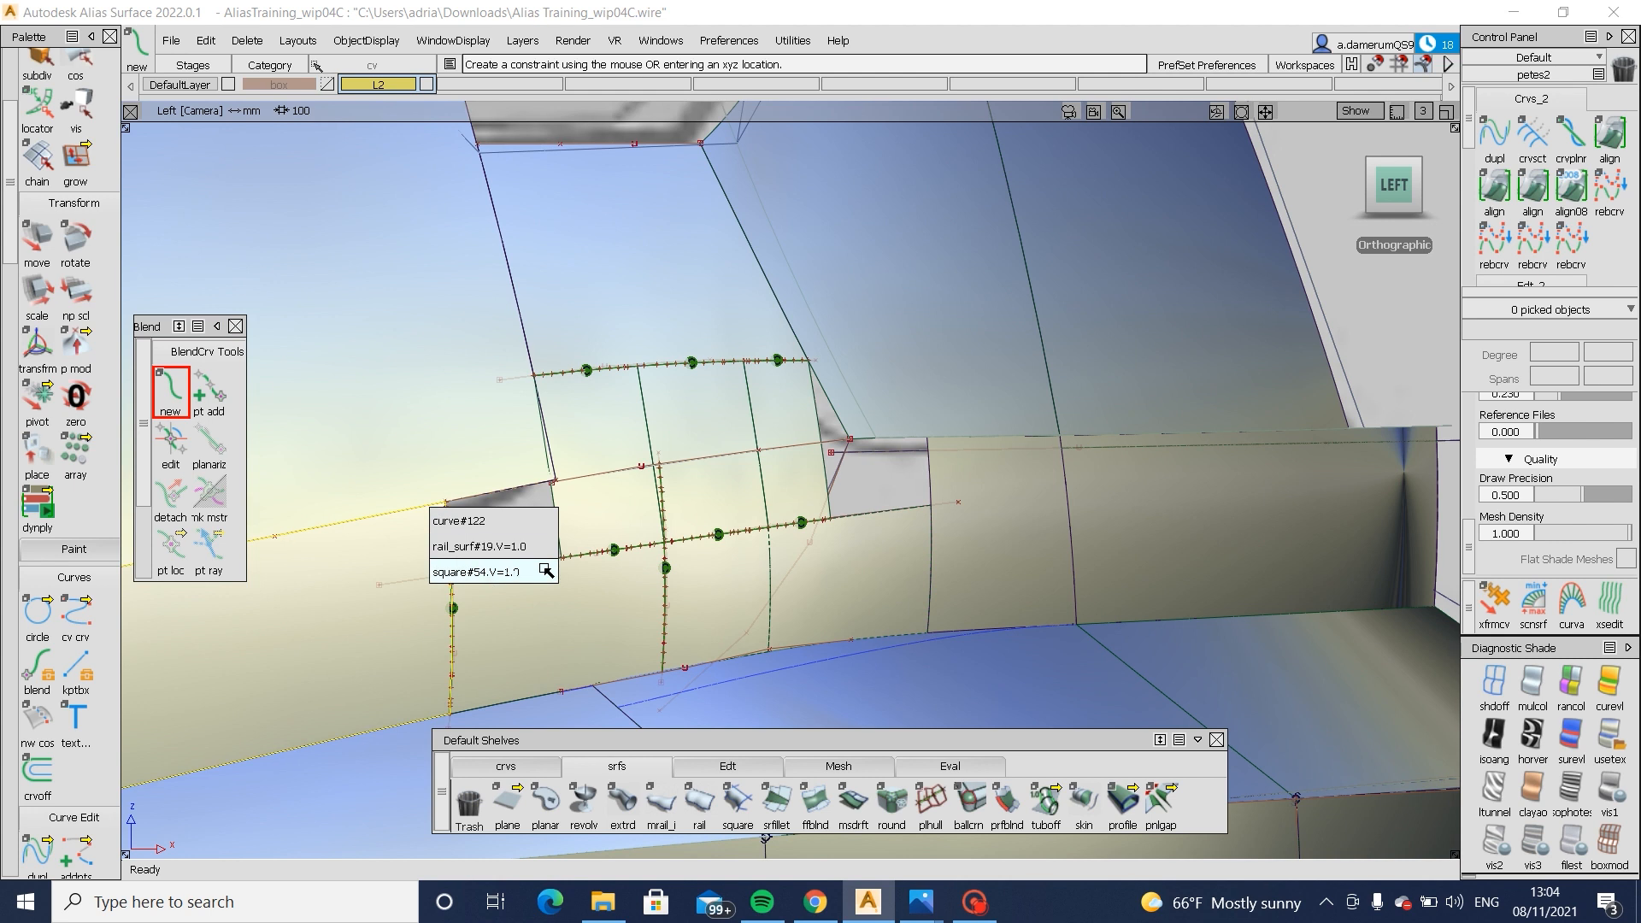
pyautogui.click(542, 572)
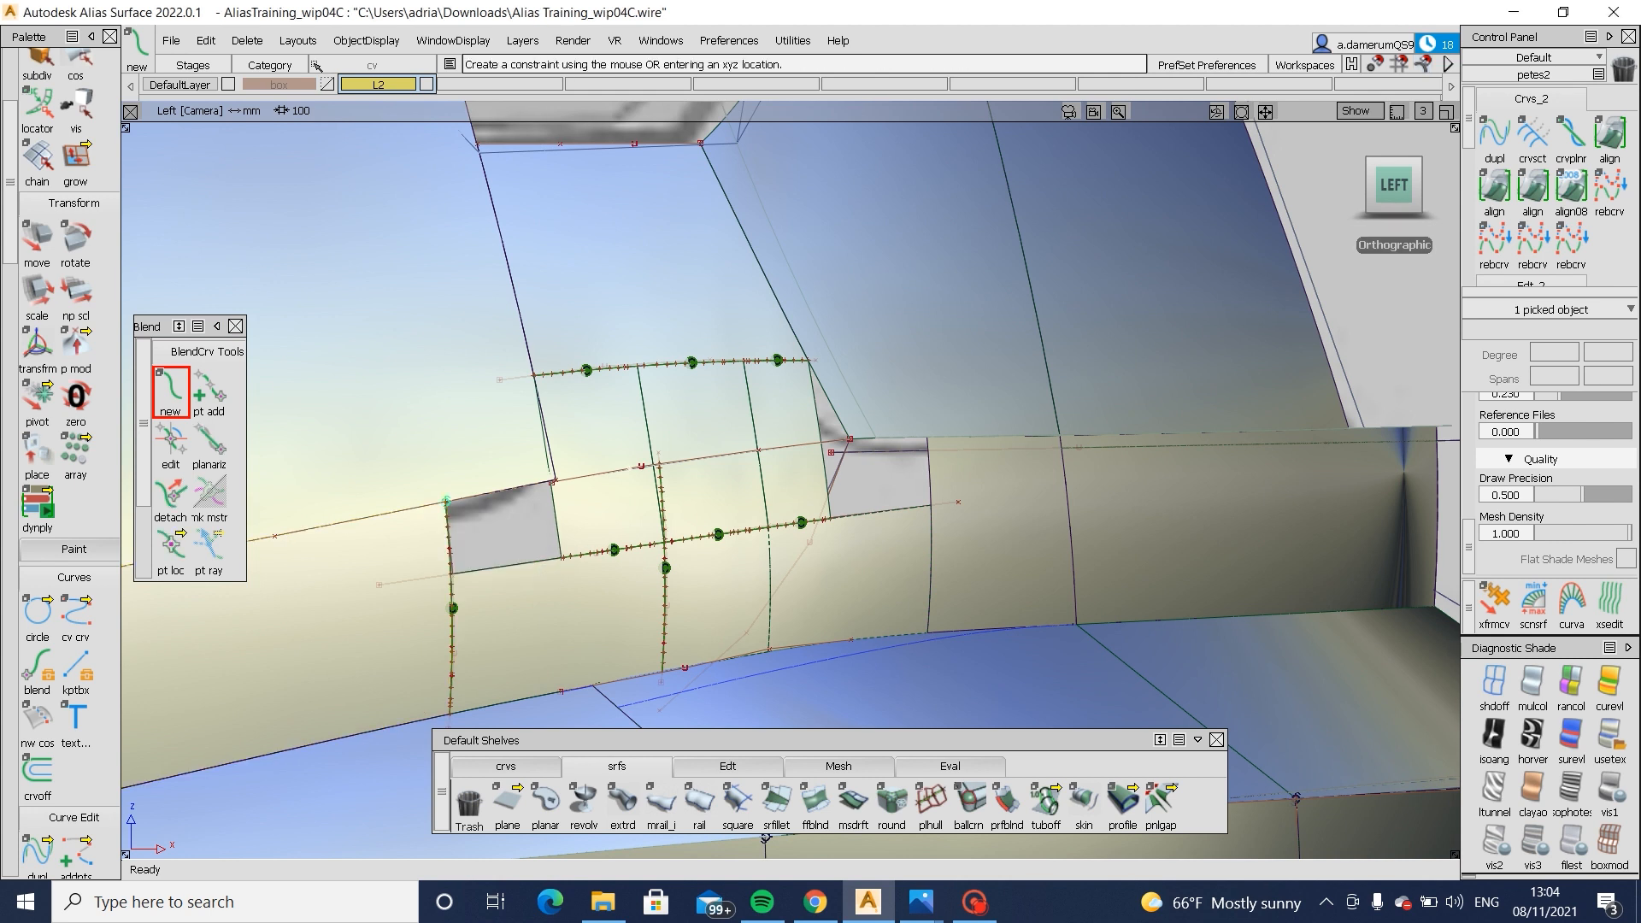
pyautogui.moveTo(559, 562)
pyautogui.keyDown('alt'); pyautogui.keyDown('shift'); pyautogui.mouseDown()
pyautogui.moveTo(619, 530)
pyautogui.moveTo(610, 496)
pyautogui.moveTo(641, 512)
pyautogui.mouseUp(); pyautogui.keyUp('shift'); pyautogui.keyUp('alt')
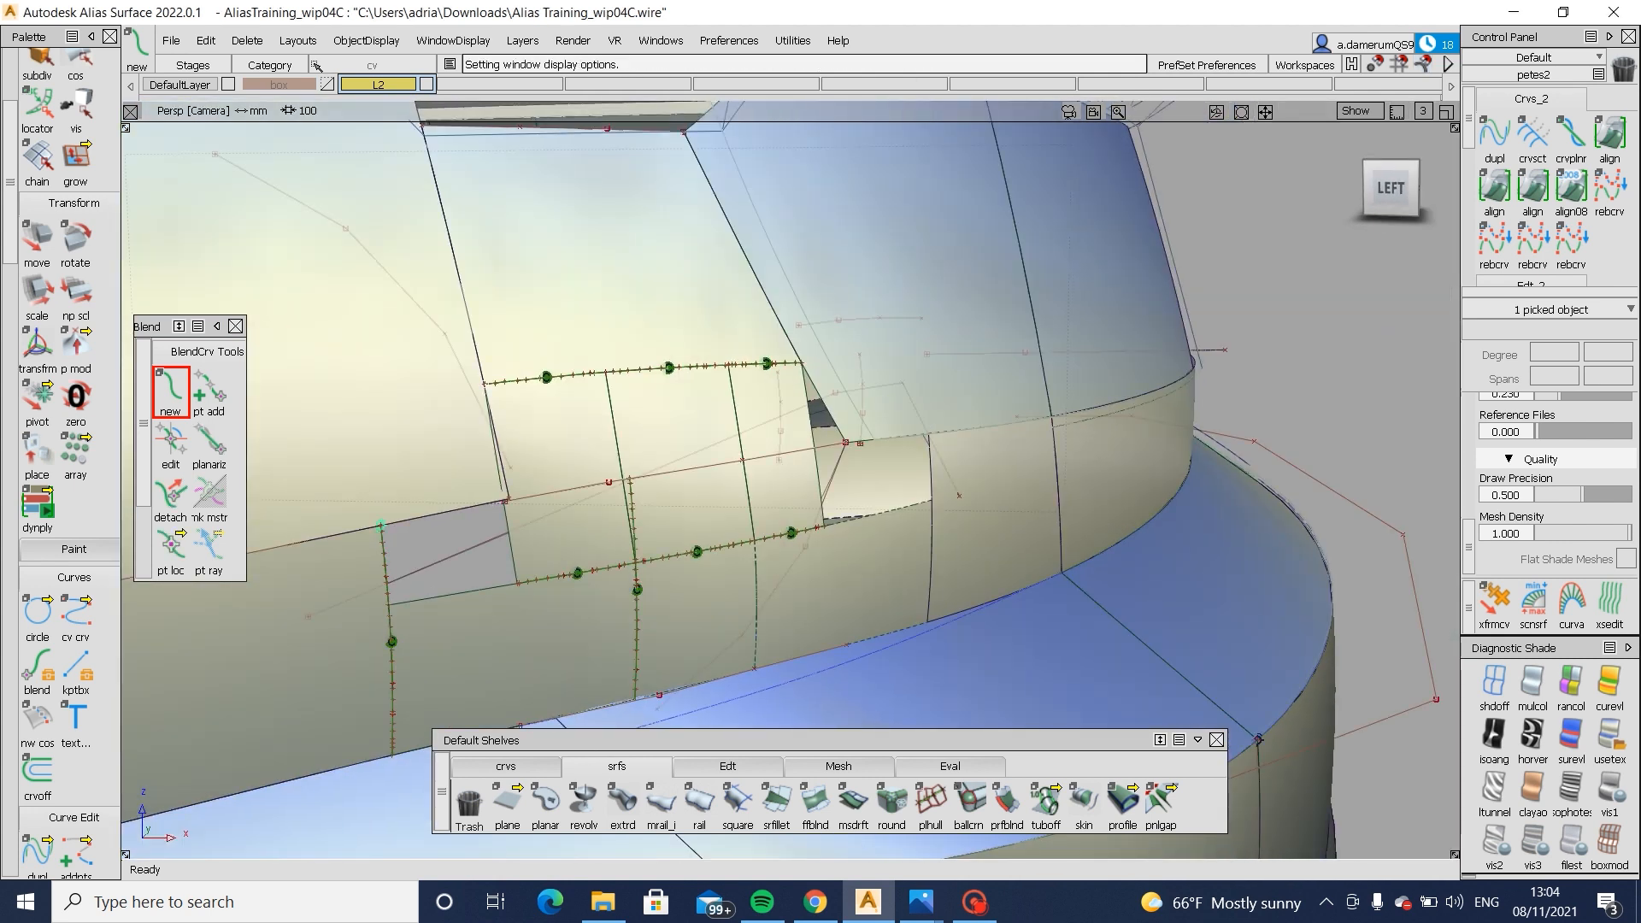
pyautogui.keyDown('ctrl'); pyautogui.keyDown('alt'); pyautogui.click(597, 374); pyautogui.keyUp('alt'); pyautogui.keyUp('ctrl')
pyautogui.click(598, 411)
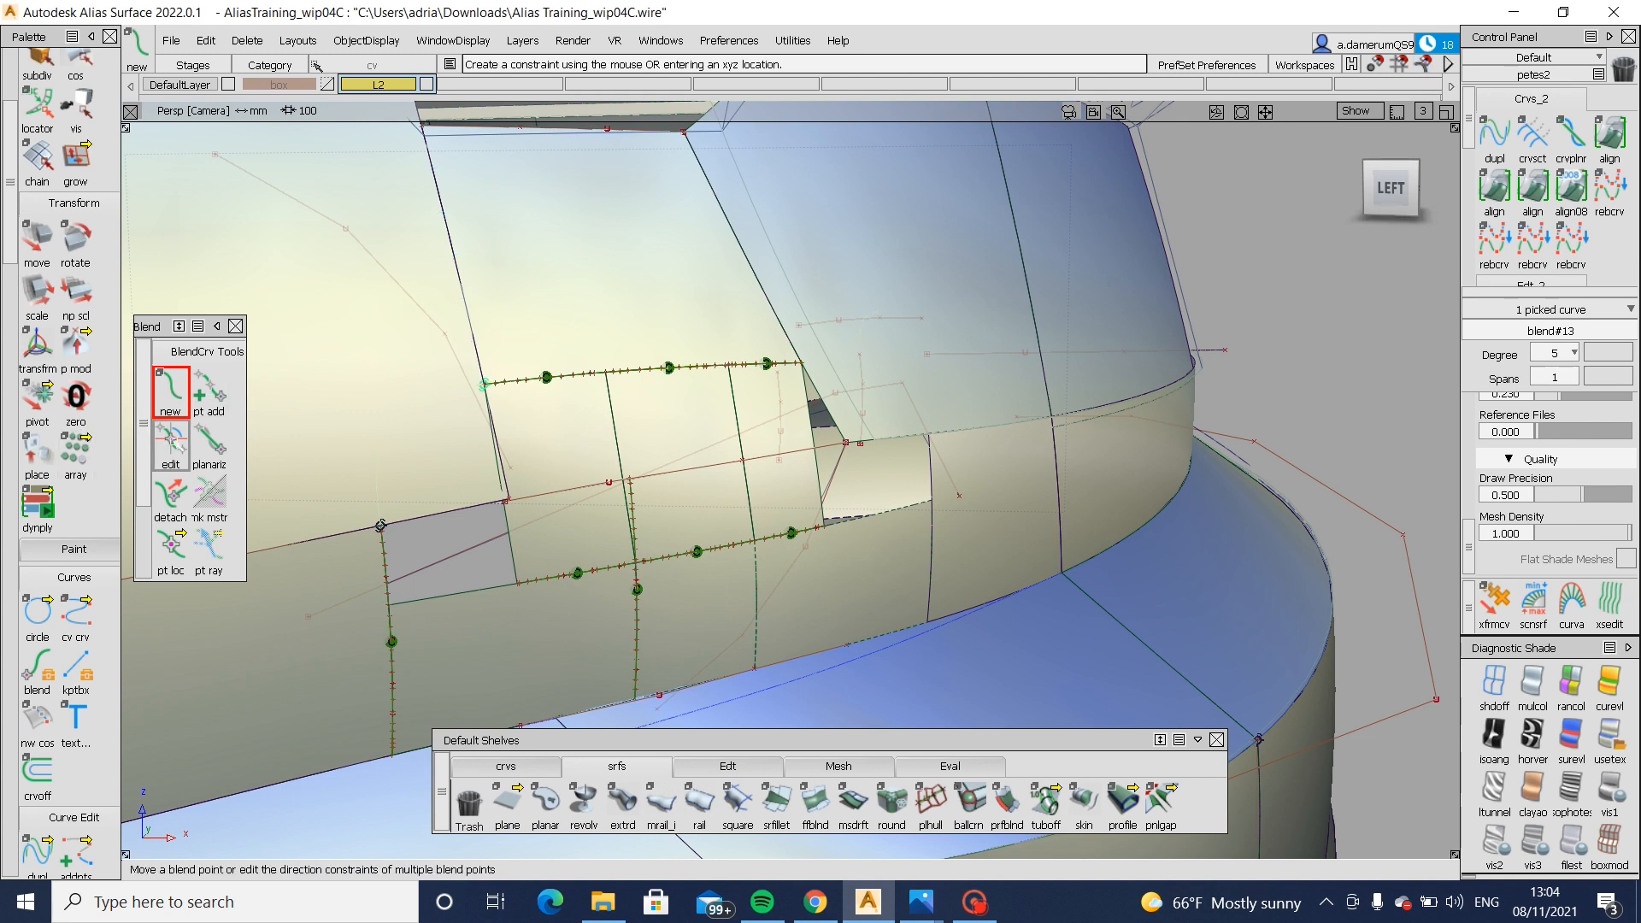
pyautogui.click(170, 440)
pyautogui.click(378, 525)
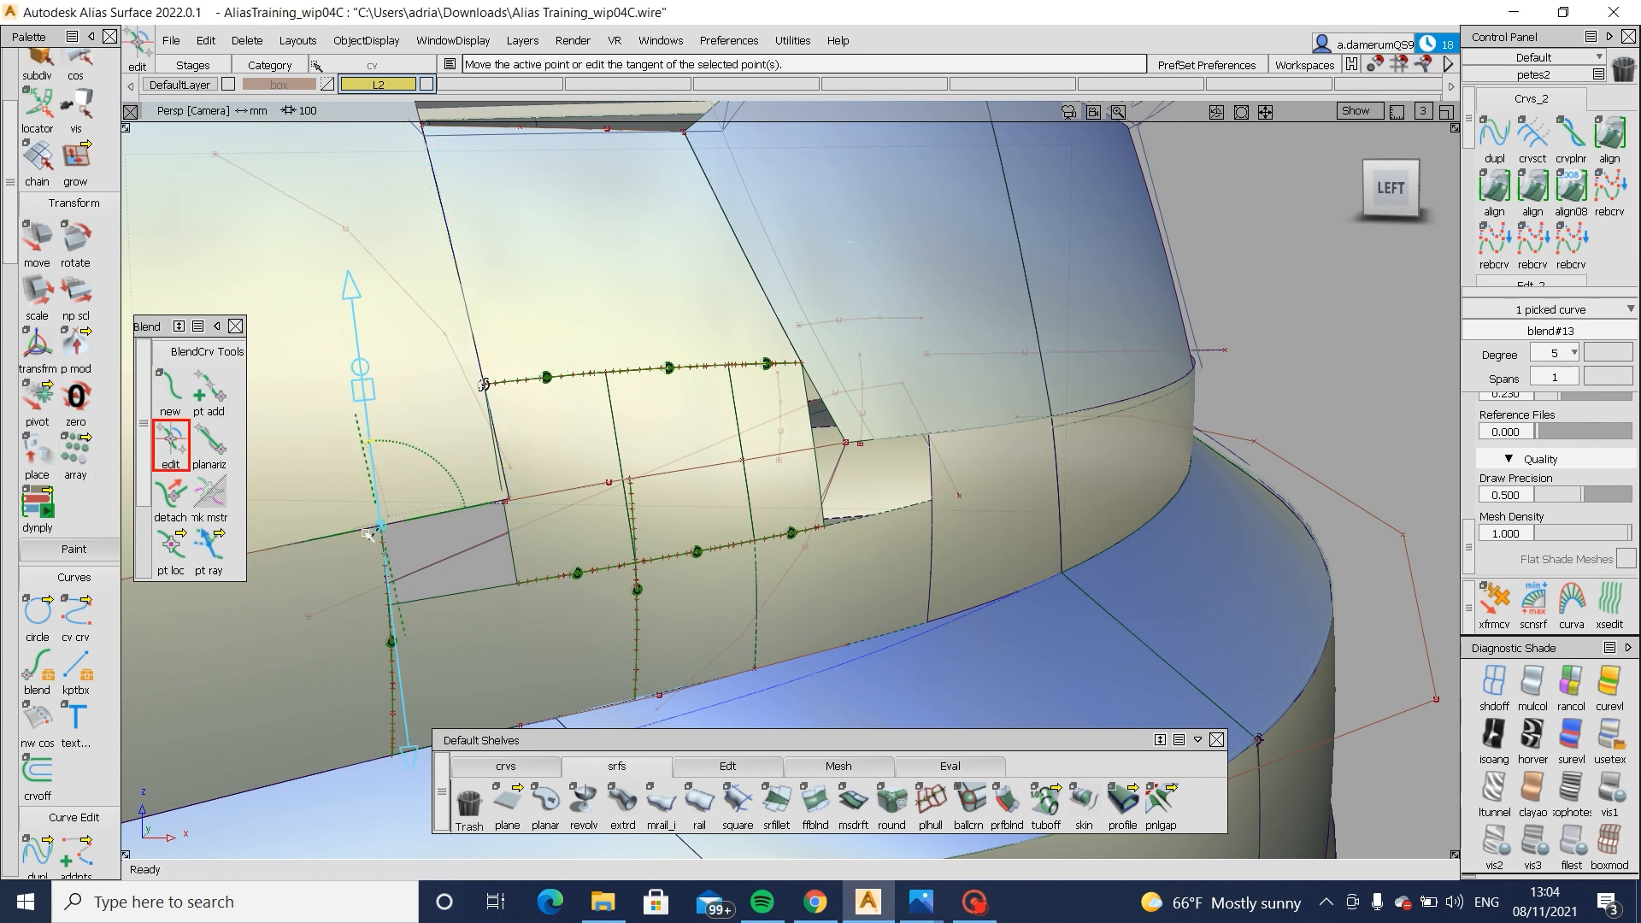
# - Project the blend curve onto the front side surface and trim away the corner outside it, keeping the main region
pyautogui.keyDown('ctrl'); pyautogui.keyDown('shift'); pyautogui.moveTo(378, 525); pyautogui.dragTo(379, 461); pyautogui.keyUp('shift'); pyautogui.keyUp('ctrl')
pyautogui.click(468, 483)
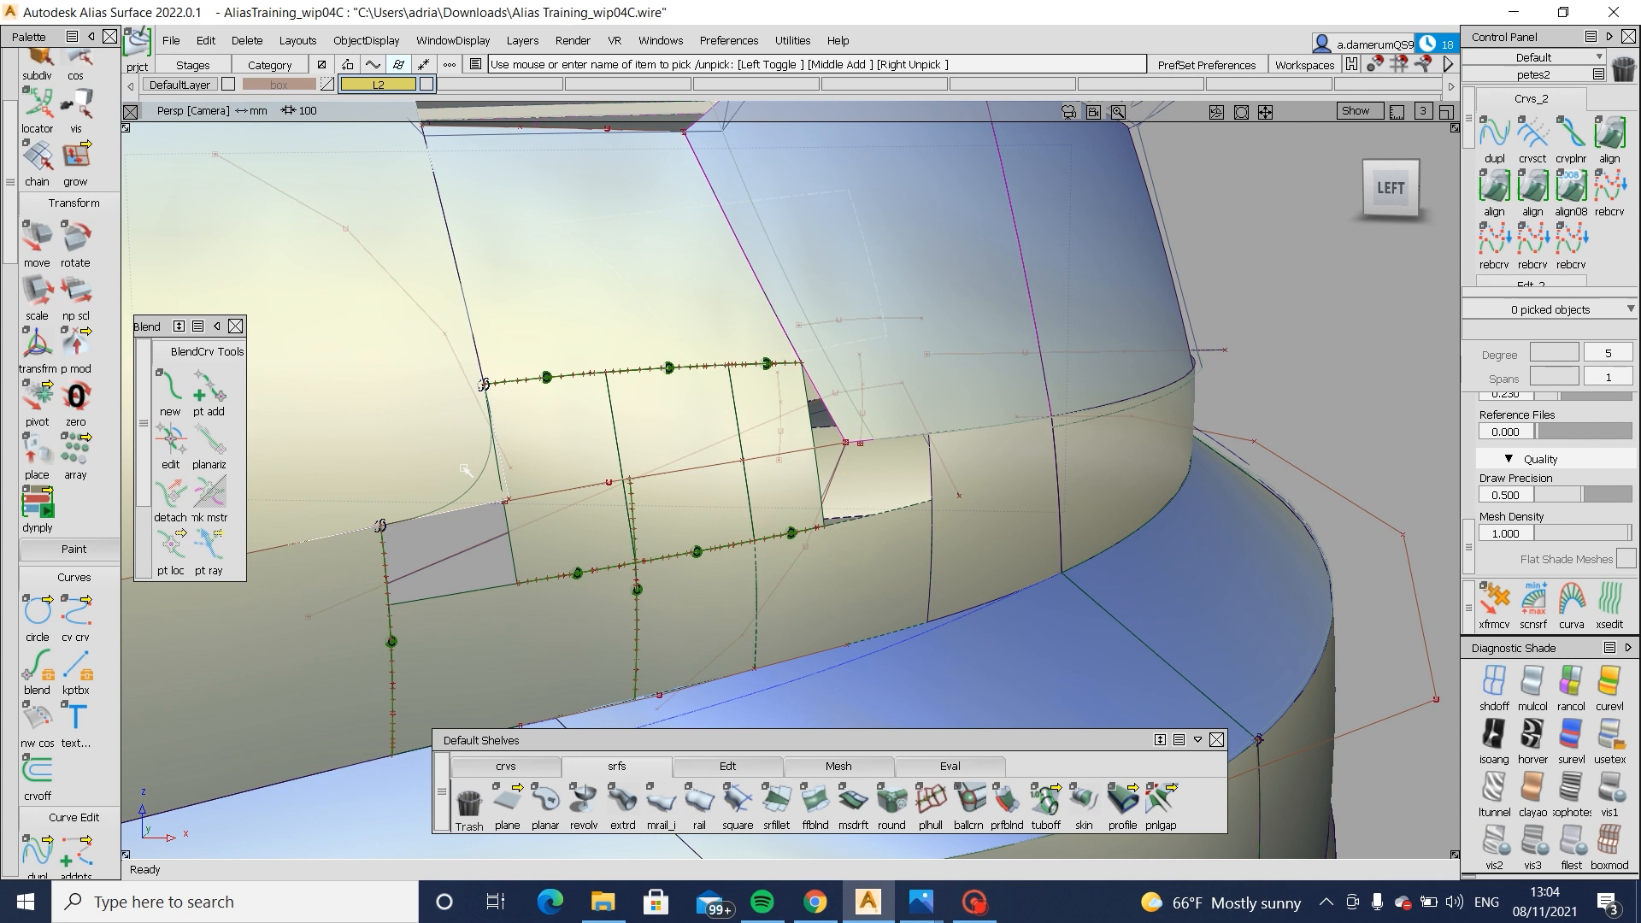
pyautogui.keyDown('ctrl'); pyautogui.keyDown('shift'); pyautogui.moveTo(468, 483); pyautogui.dragTo(469, 547, button='right'); pyautogui.keyUp('shift'); pyautogui.keyUp('ctrl')
pyautogui.click(474, 480)
pyautogui.keyDown('ctrl'); pyautogui.keyDown('shift'); pyautogui.moveTo(575, 399); pyautogui.dragTo(464, 487, button='right'); pyautogui.keyUp('shift'); pyautogui.keyUp('ctrl')
pyautogui.click(466, 496)
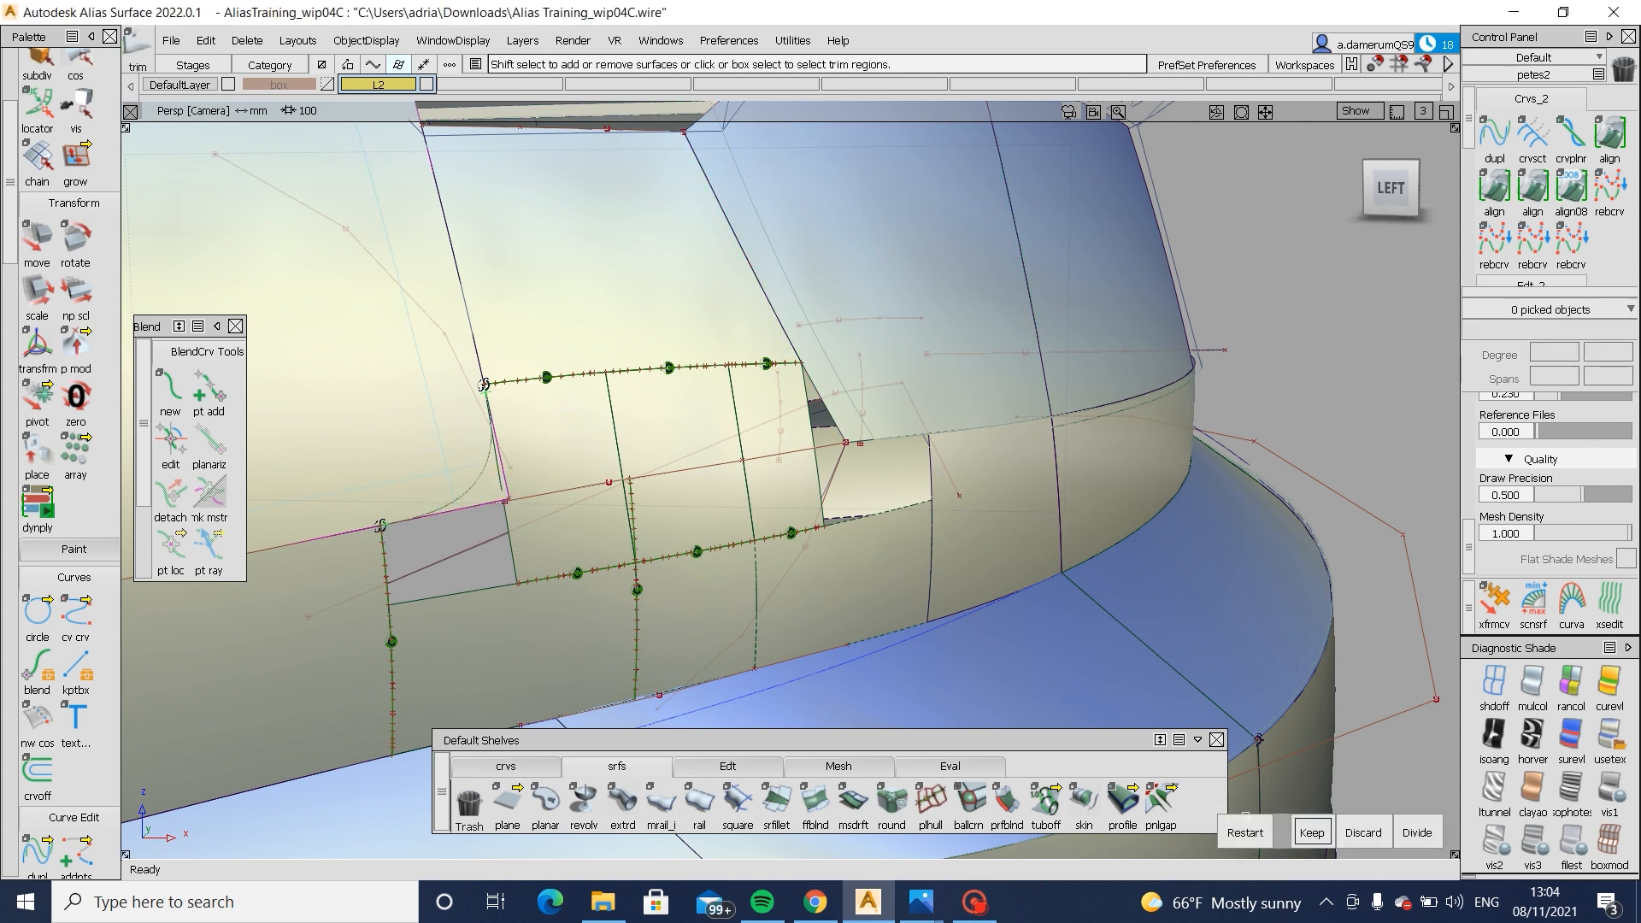
pyautogui.click(1312, 832)
# - Build a two-rail Birail patch in the rear gap, with its lower edge as generation curve and the adjacent rear and blend edges as rails
pyautogui.keyDown('alt'); pyautogui.keyDown('shift'); pyautogui.moveTo(1204, 599); pyautogui.dragTo(581, 560); pyautogui.keyUp('shift'); pyautogui.keyUp('alt')
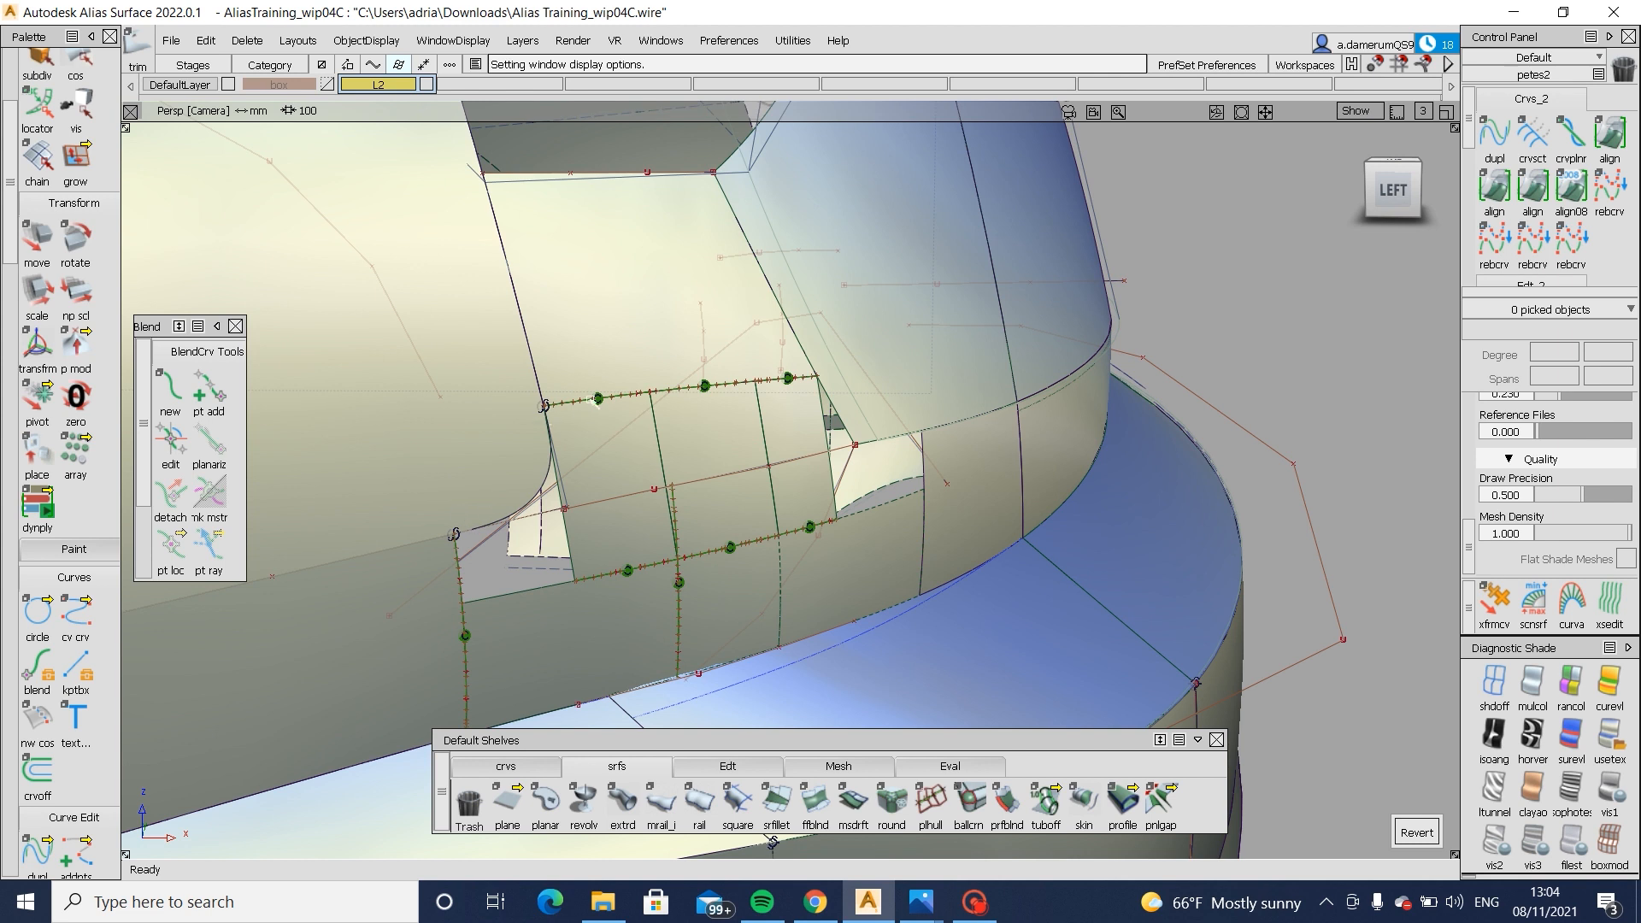
pyautogui.keyDown('alt'); pyautogui.keyDown('shift'); pyautogui.moveTo(759, 468); pyautogui.dragTo(683, 468, button='right'); pyautogui.keyUp('shift'); pyautogui.keyUp('alt')
pyautogui.keyDown('alt'); pyautogui.keyDown('shift'); pyautogui.moveTo(684, 469); pyautogui.dragTo(610, 523); pyautogui.keyUp('shift'); pyautogui.keyUp('alt')
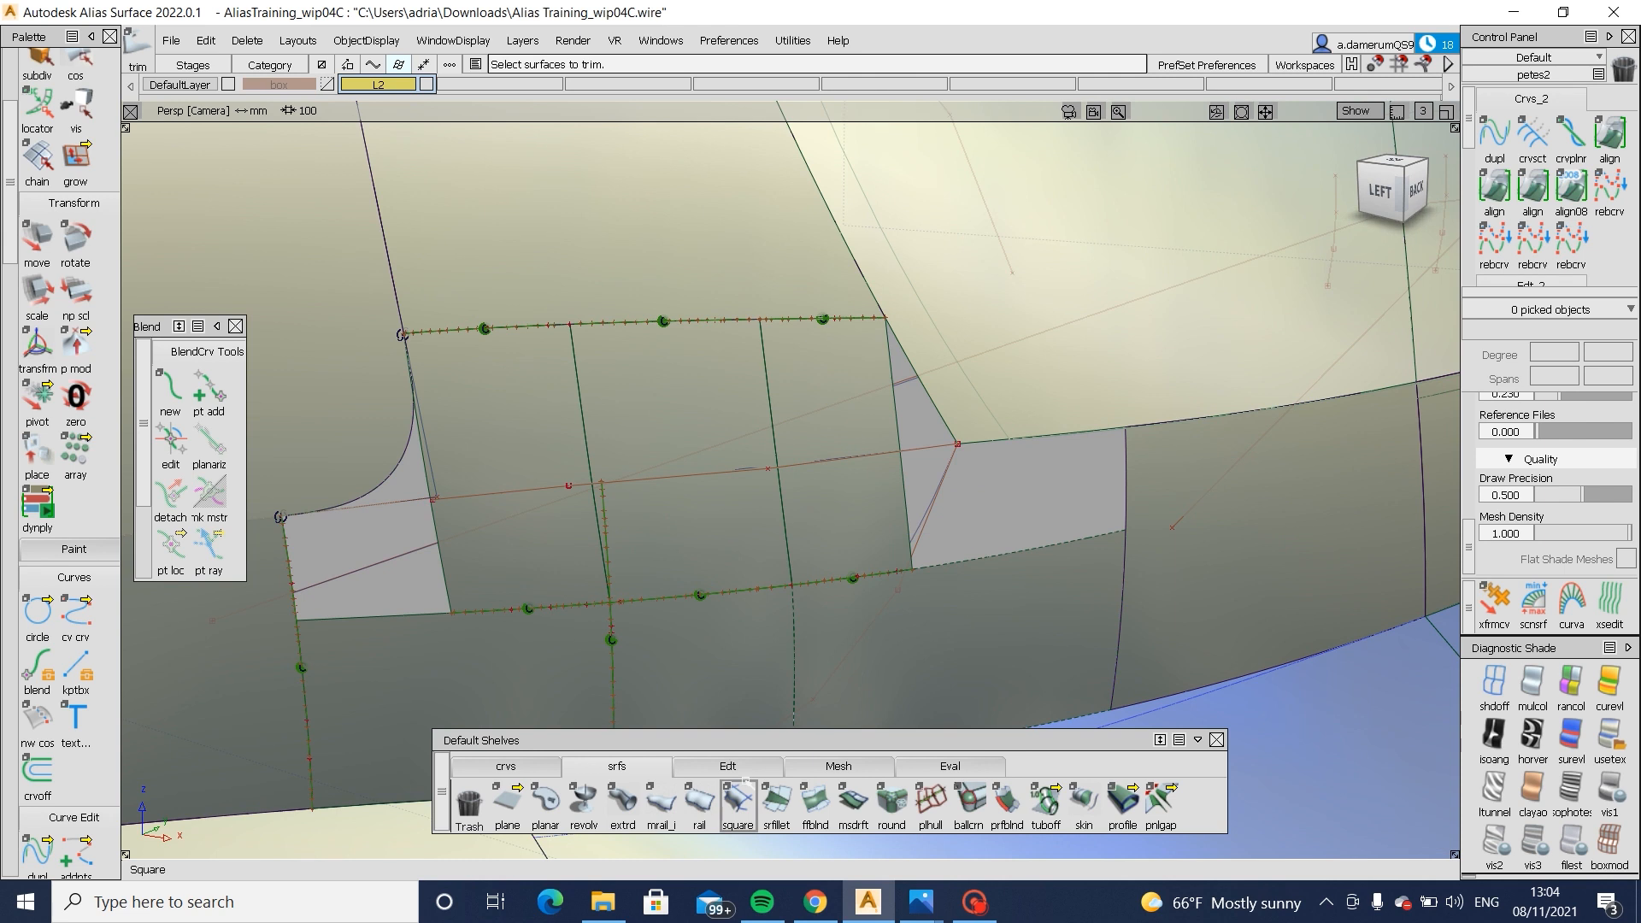
pyautogui.click(699, 803)
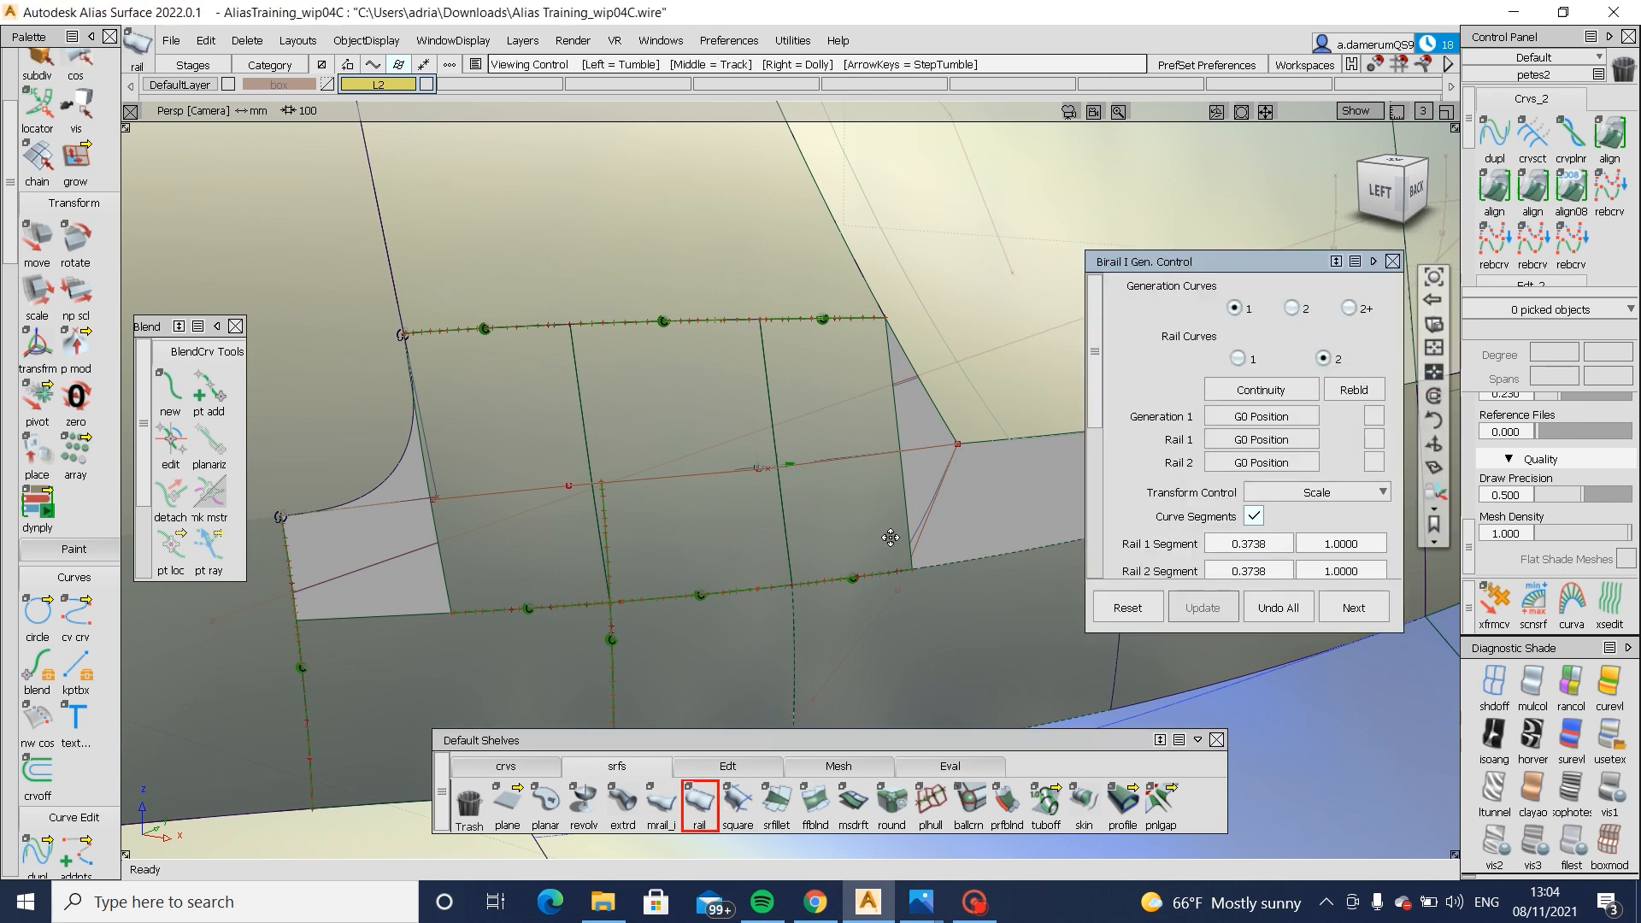
pyautogui.keyDown('alt'); pyautogui.keyDown('shift'); pyautogui.moveTo(1051, 542); pyautogui.dragTo(860, 578, button='middle'); pyautogui.keyUp('shift'); pyautogui.keyUp('alt')
pyautogui.click(863, 589)
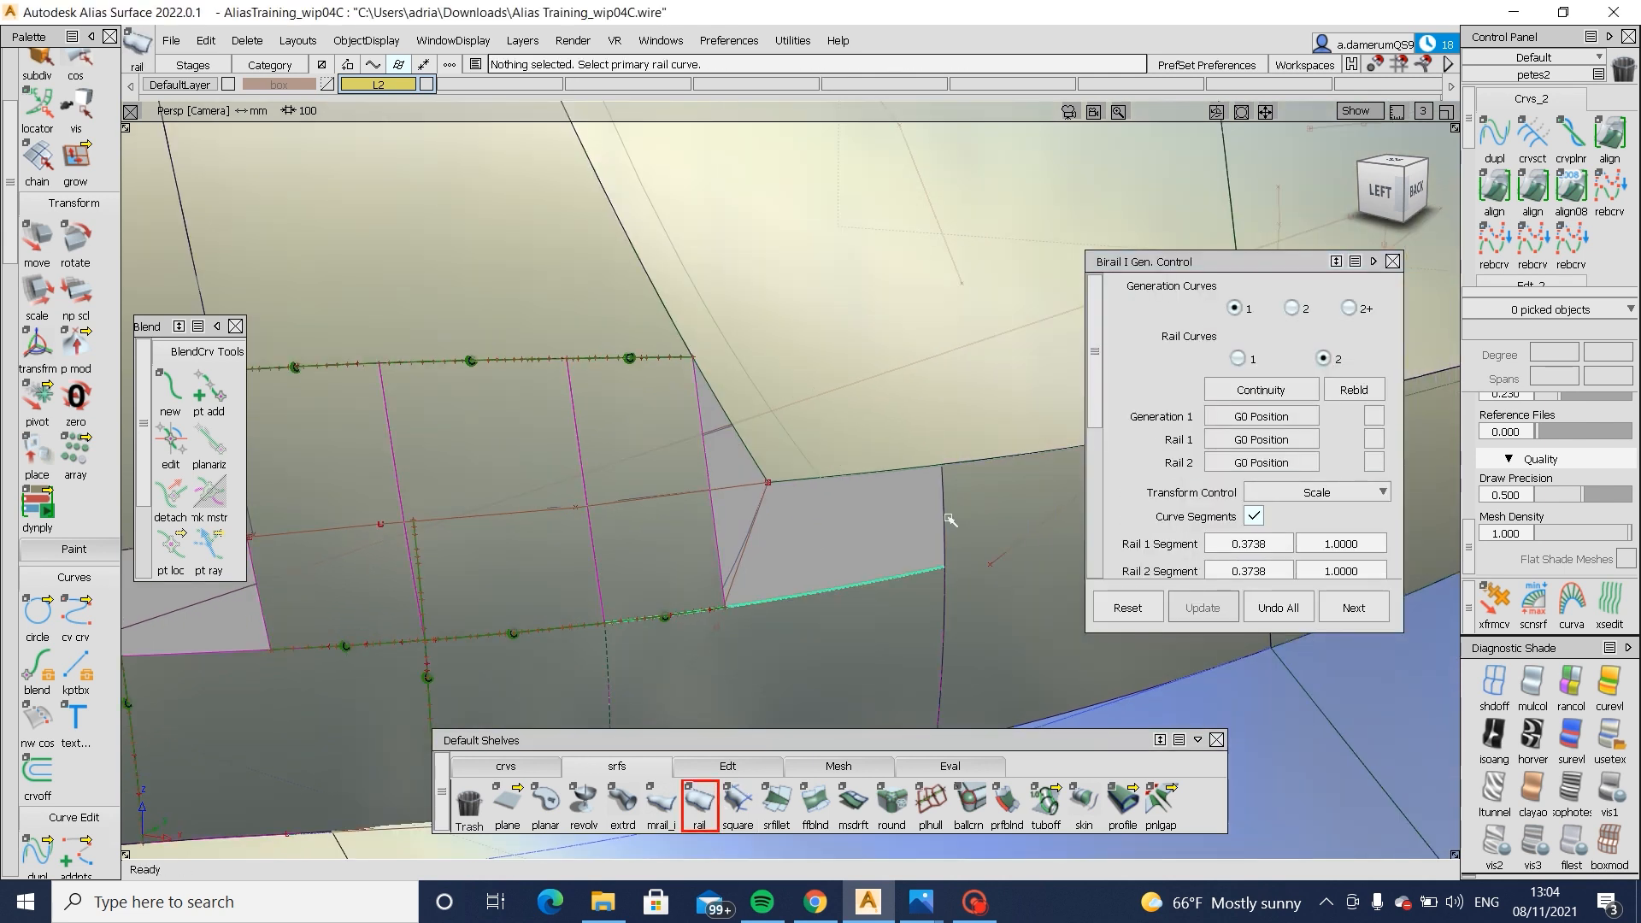
pyautogui.click(942, 517)
pyautogui.click(715, 515)
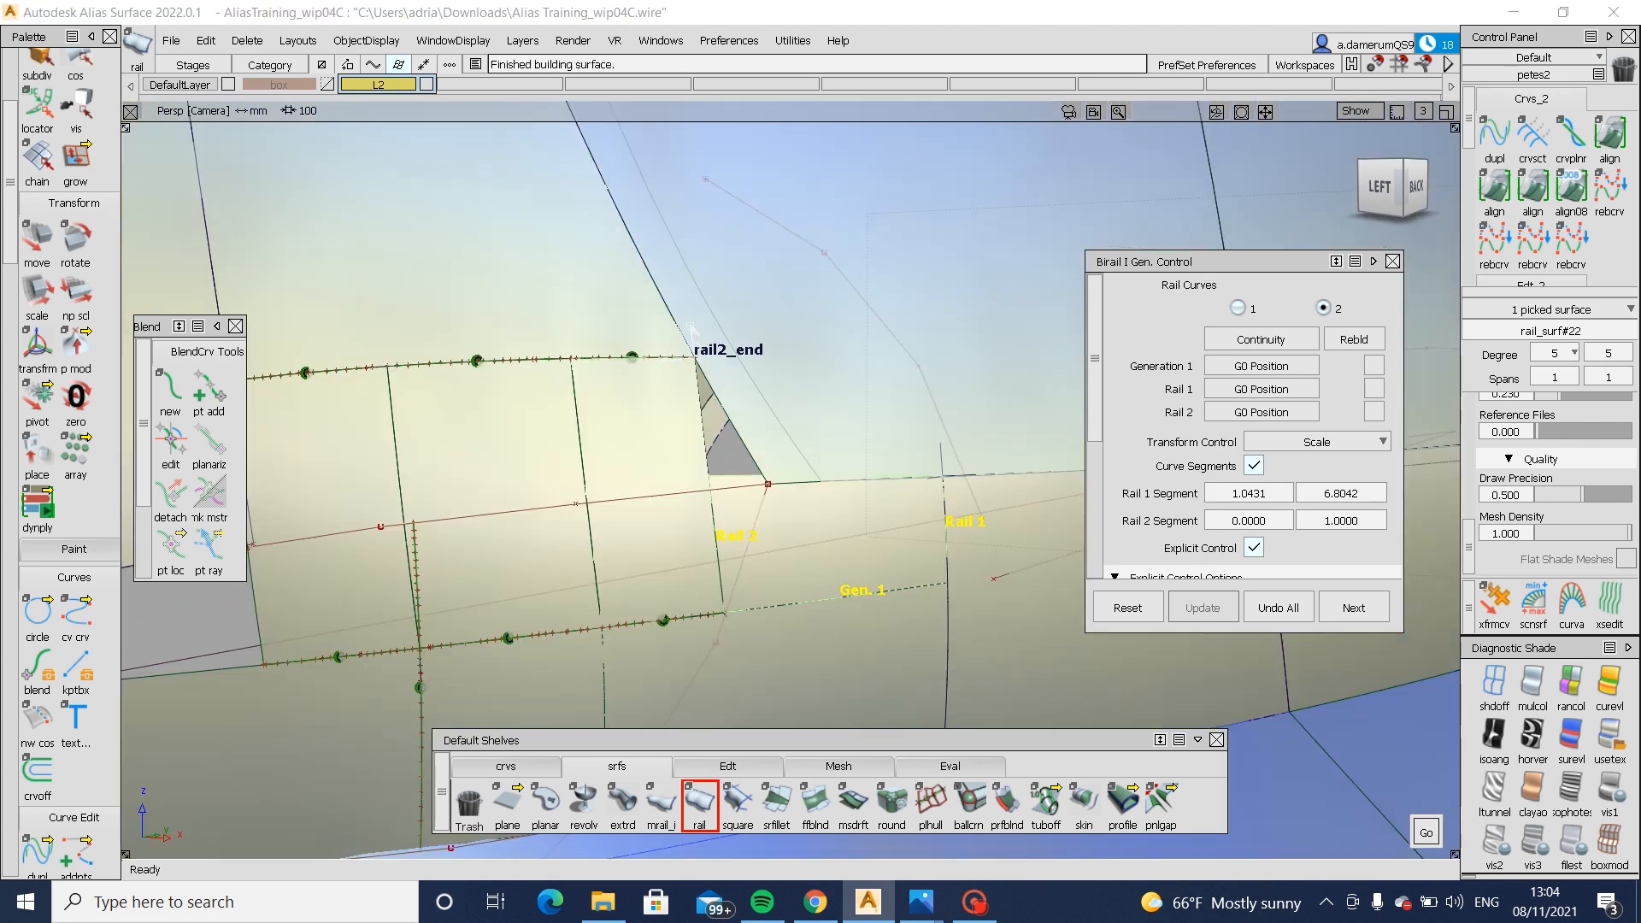
# - Set the birail patch's continuity to G2 Curvature for Generation 1, Rail 1 and Rail 2
pyautogui.keyDown('alt'); pyautogui.keyDown('shift'); pyautogui.moveTo(955, 422); pyautogui.dragTo(986, 448); pyautogui.keyUp('shift'); pyautogui.keyUp('alt')
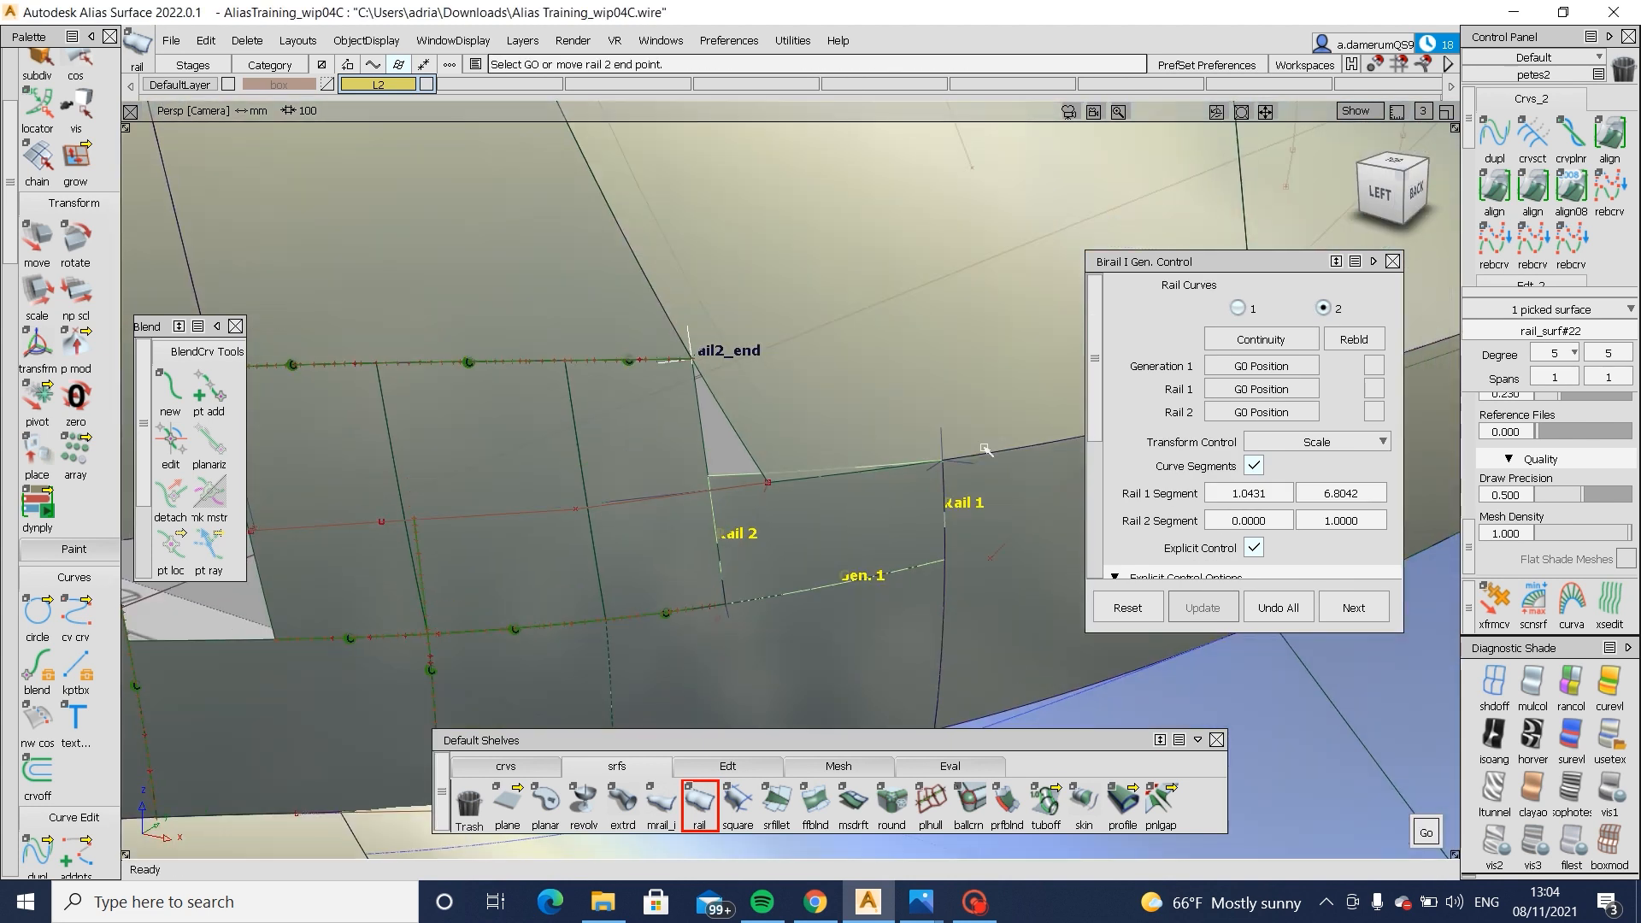
pyautogui.click(1267, 374)
pyautogui.click(1267, 436)
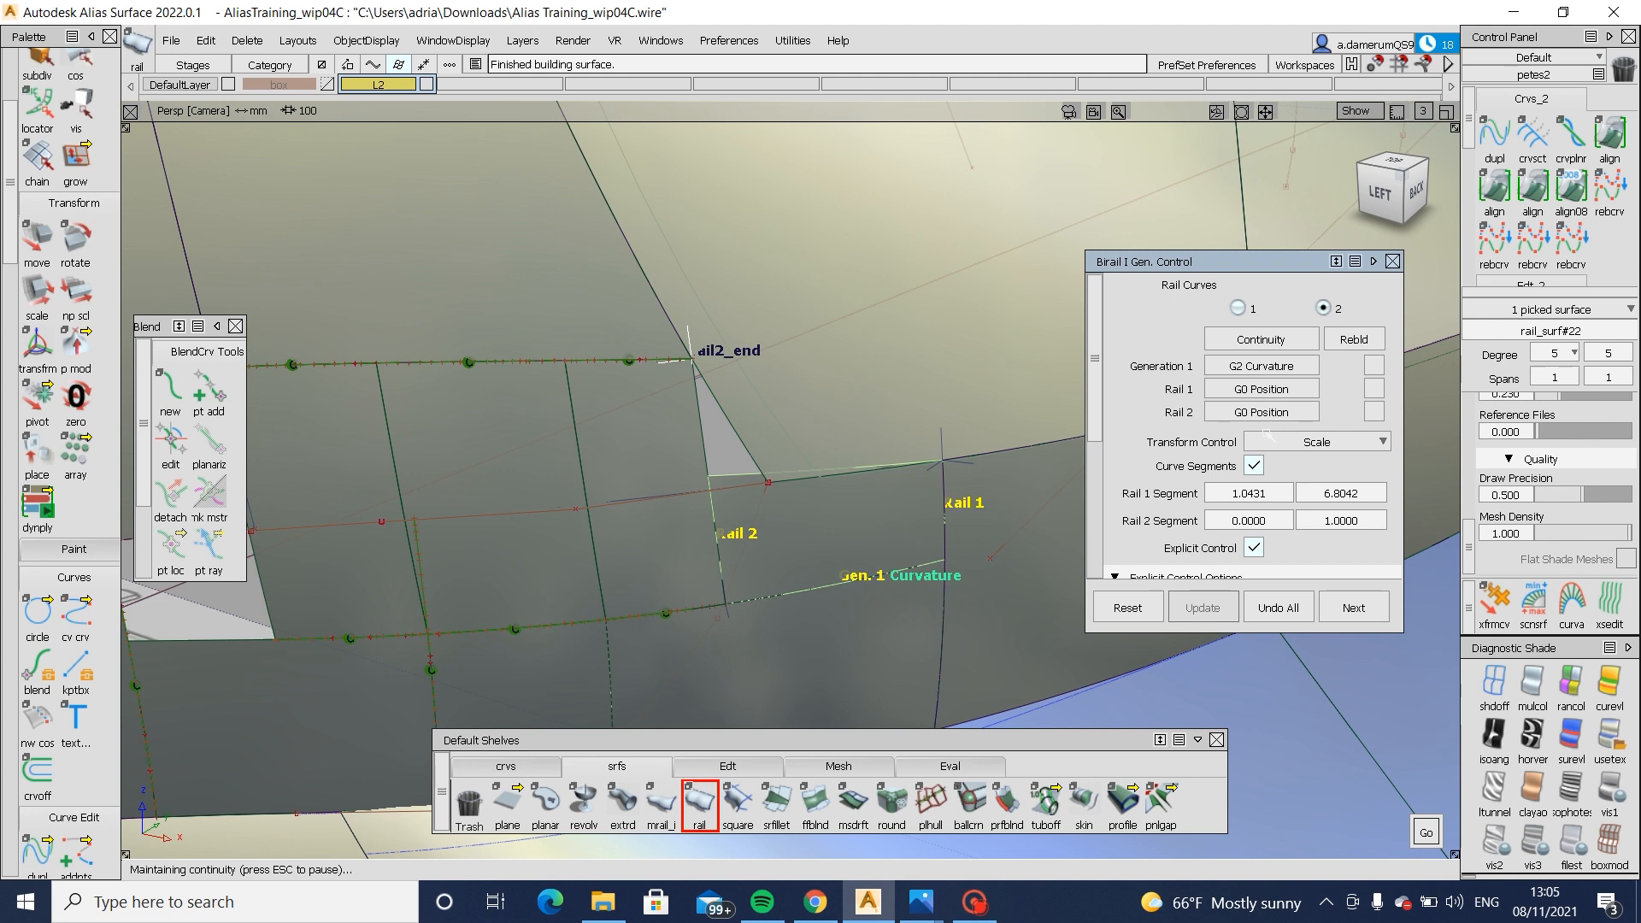
pyautogui.click(1261, 389)
pyautogui.click(1263, 462)
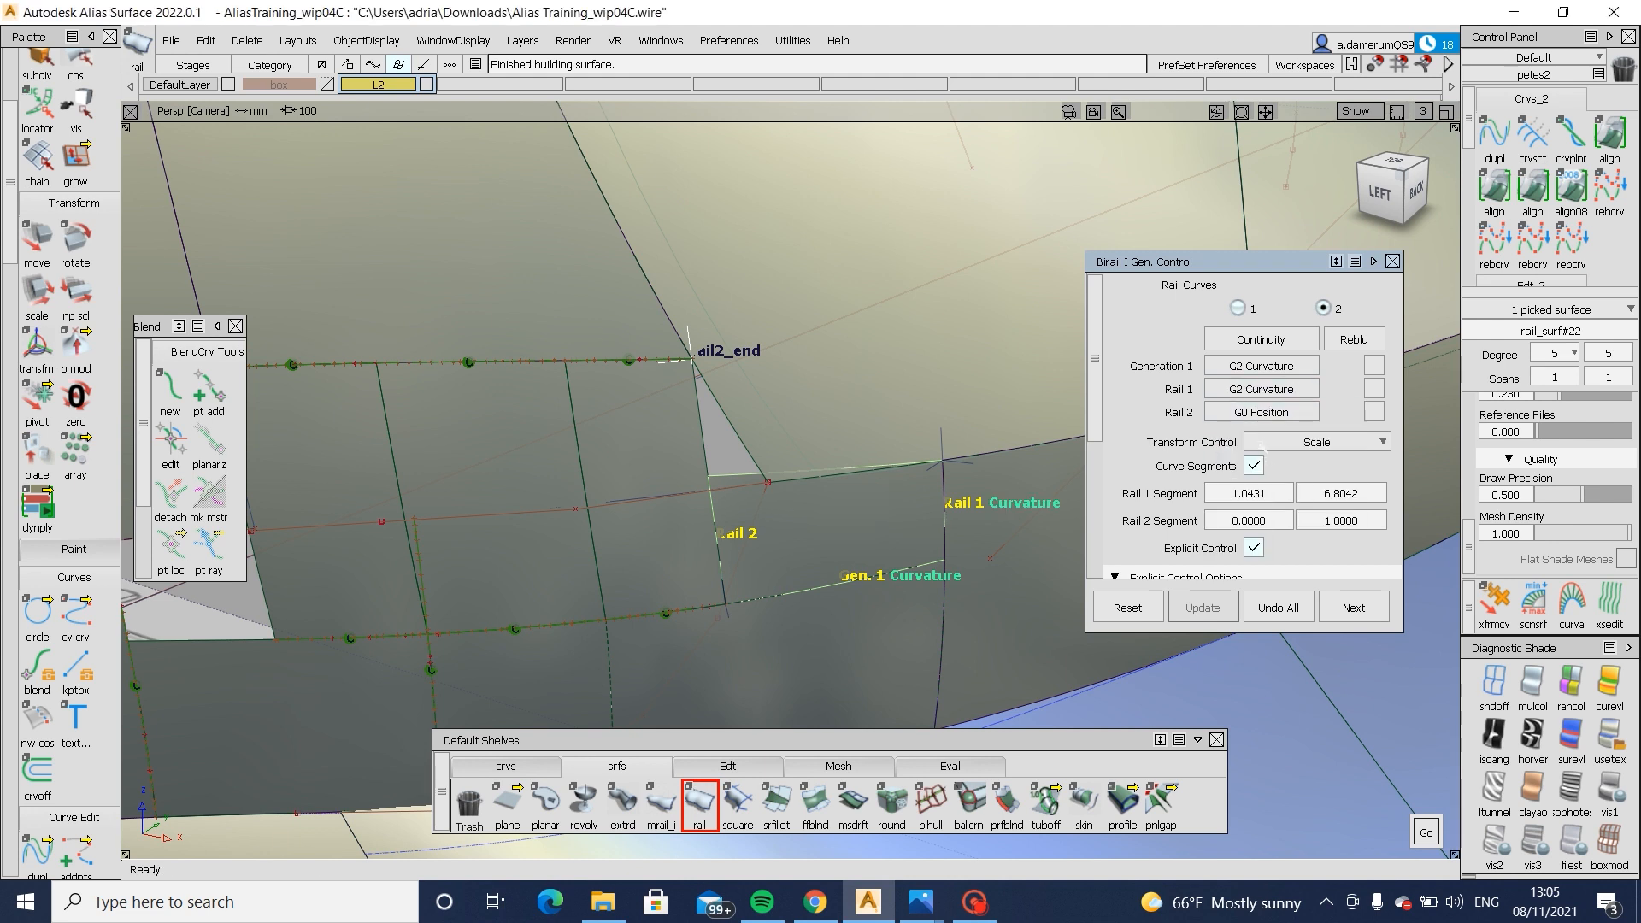
pyautogui.click(1256, 414)
pyautogui.click(1251, 476)
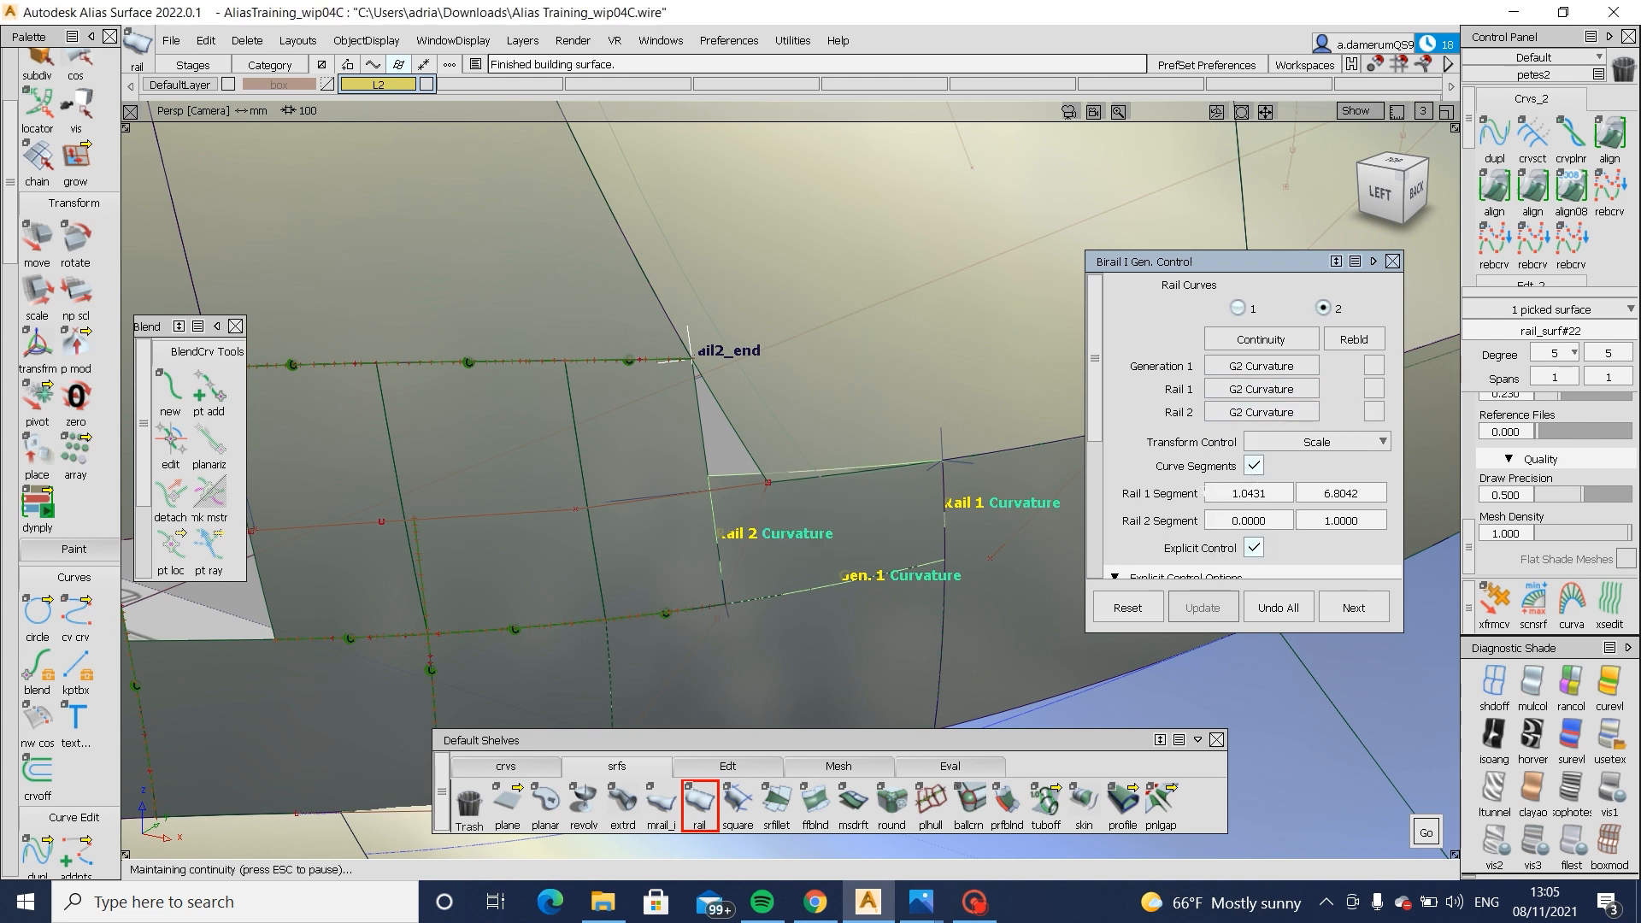
# - Extend the birail patch's upper edge by about 19 mm up to the upper trim edge, accepting the removal of its construction history
pyautogui.keyDown('alt'); pyautogui.keyDown('shift'); pyautogui.moveTo(867, 544); pyautogui.dragTo(855, 608); pyautogui.keyUp('shift'); pyautogui.keyUp('alt')
pyautogui.keyDown('alt'); pyautogui.keyDown('shift'); pyautogui.click(829, 486); pyautogui.keyUp('shift'); pyautogui.keyUp('alt')
pyautogui.keyDown('alt'); pyautogui.keyDown('shift'); pyautogui.moveTo(829, 485); pyautogui.dragTo(823, 537, button='right'); pyautogui.keyUp('shift'); pyautogui.keyUp('alt')
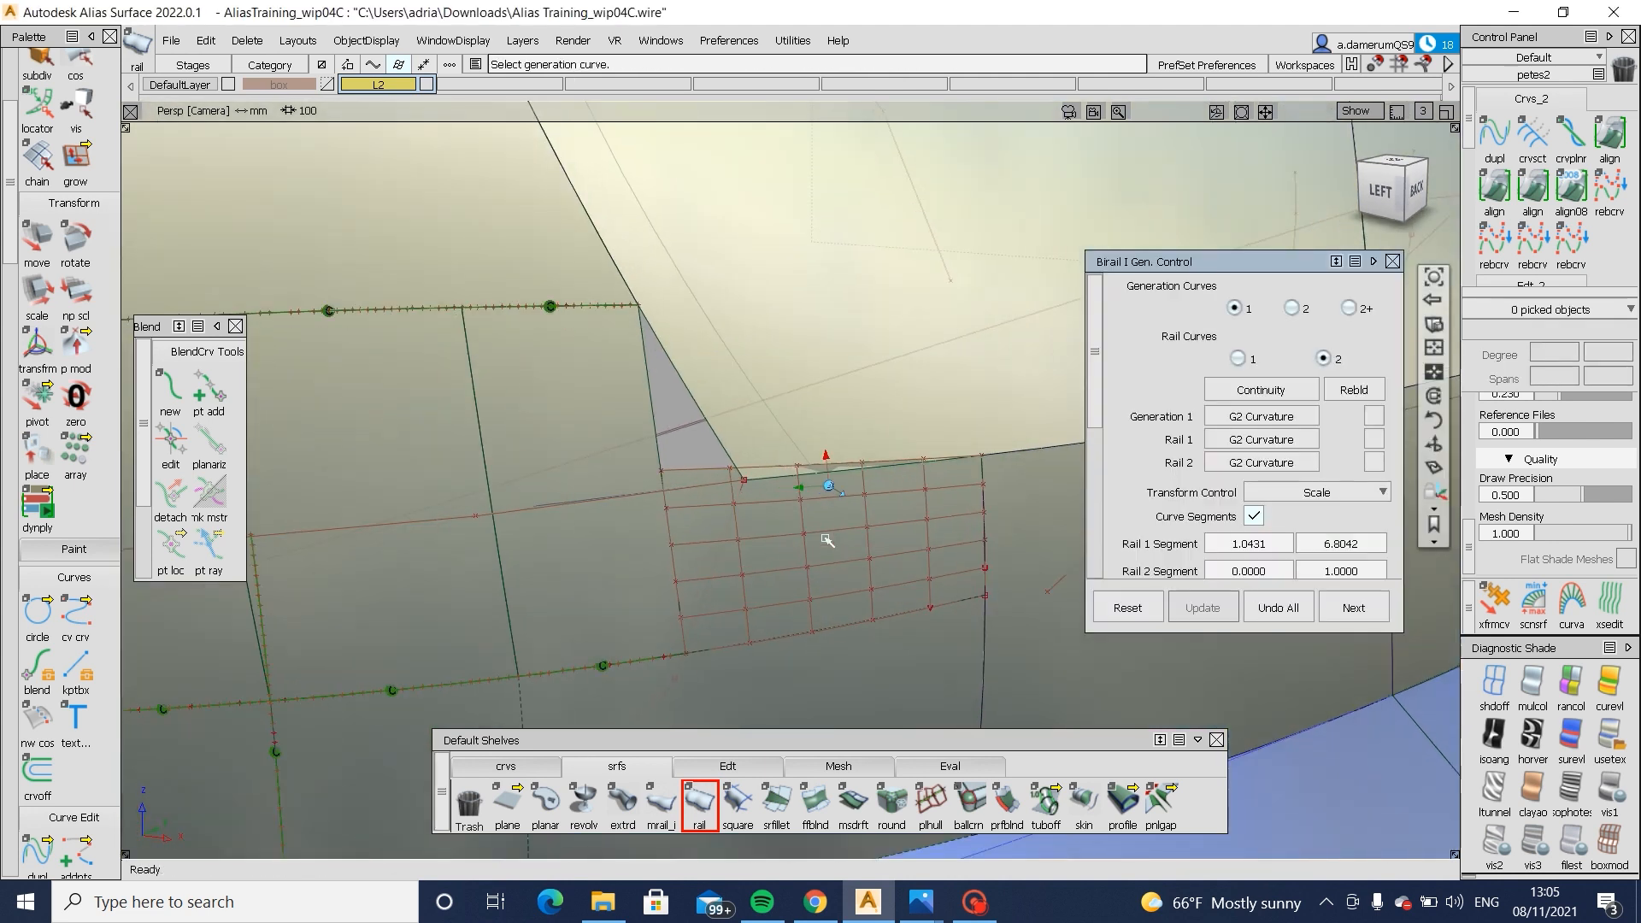
pyautogui.click(727, 766)
pyautogui.click(1044, 799)
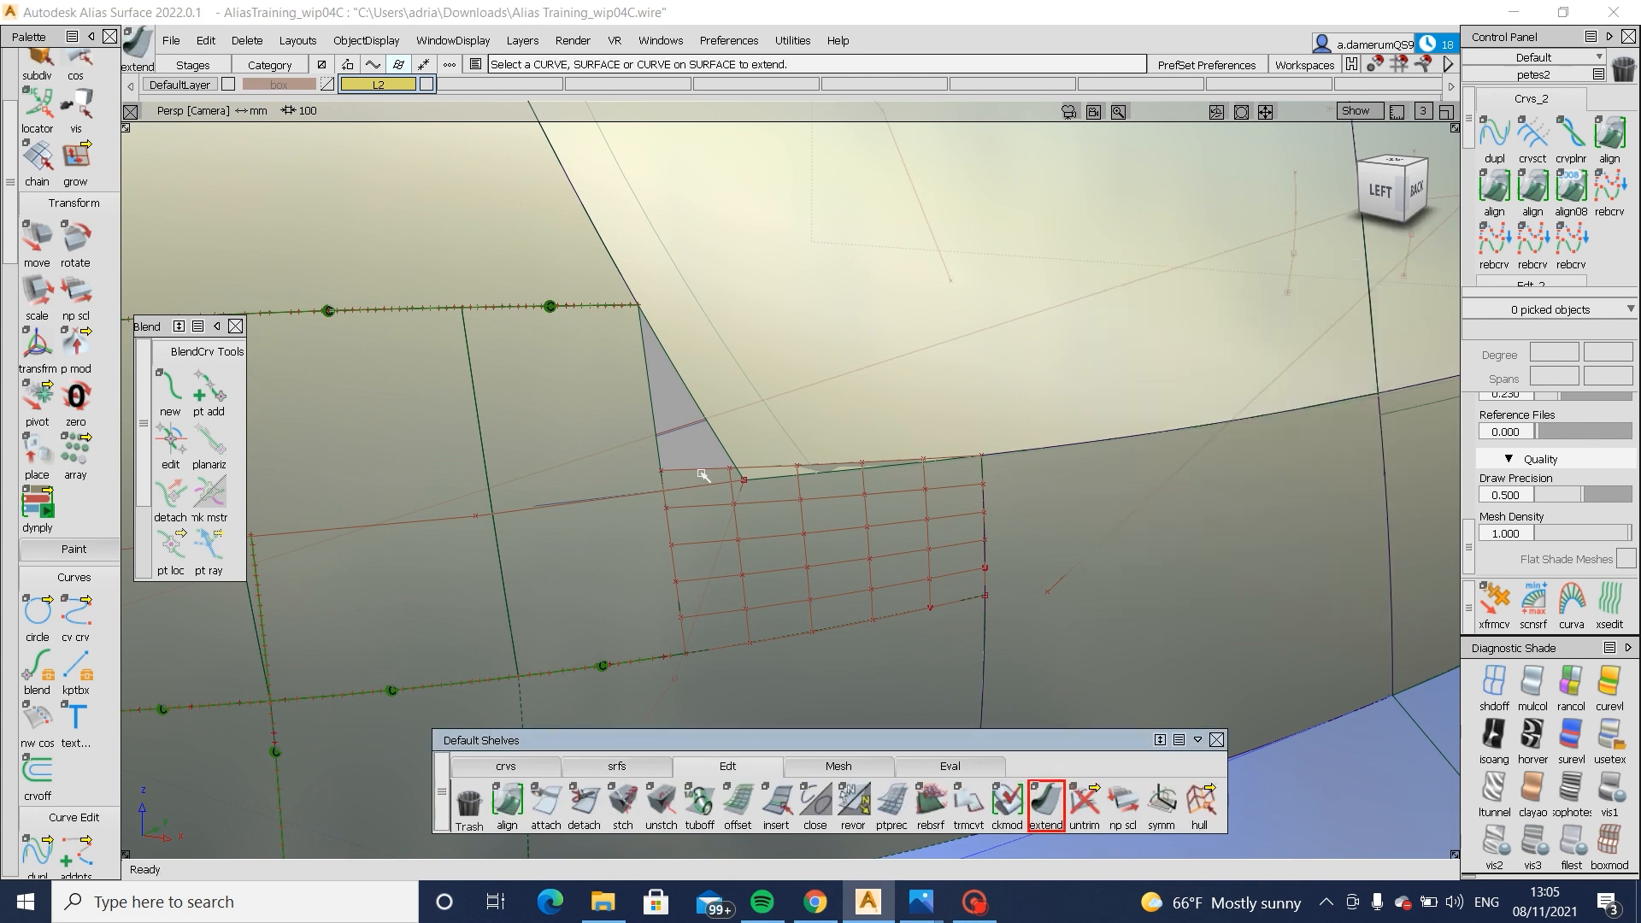
pyautogui.click(703, 471)
pyautogui.moveTo(699, 432); pyautogui.dragTo(683, 339)
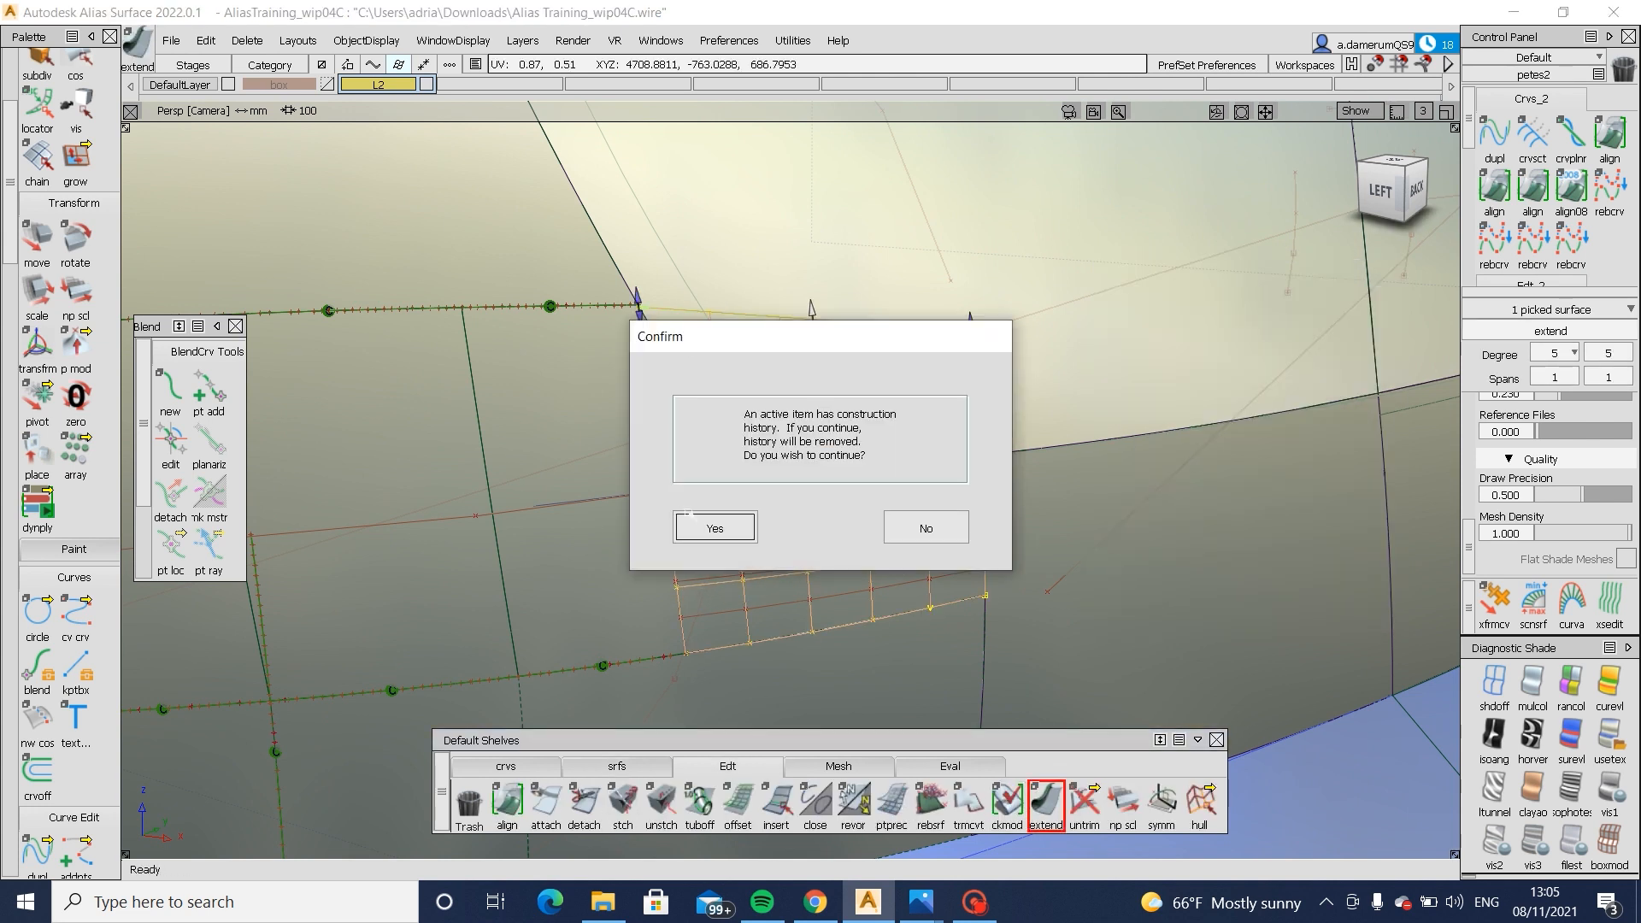
pyautogui.click(689, 516)
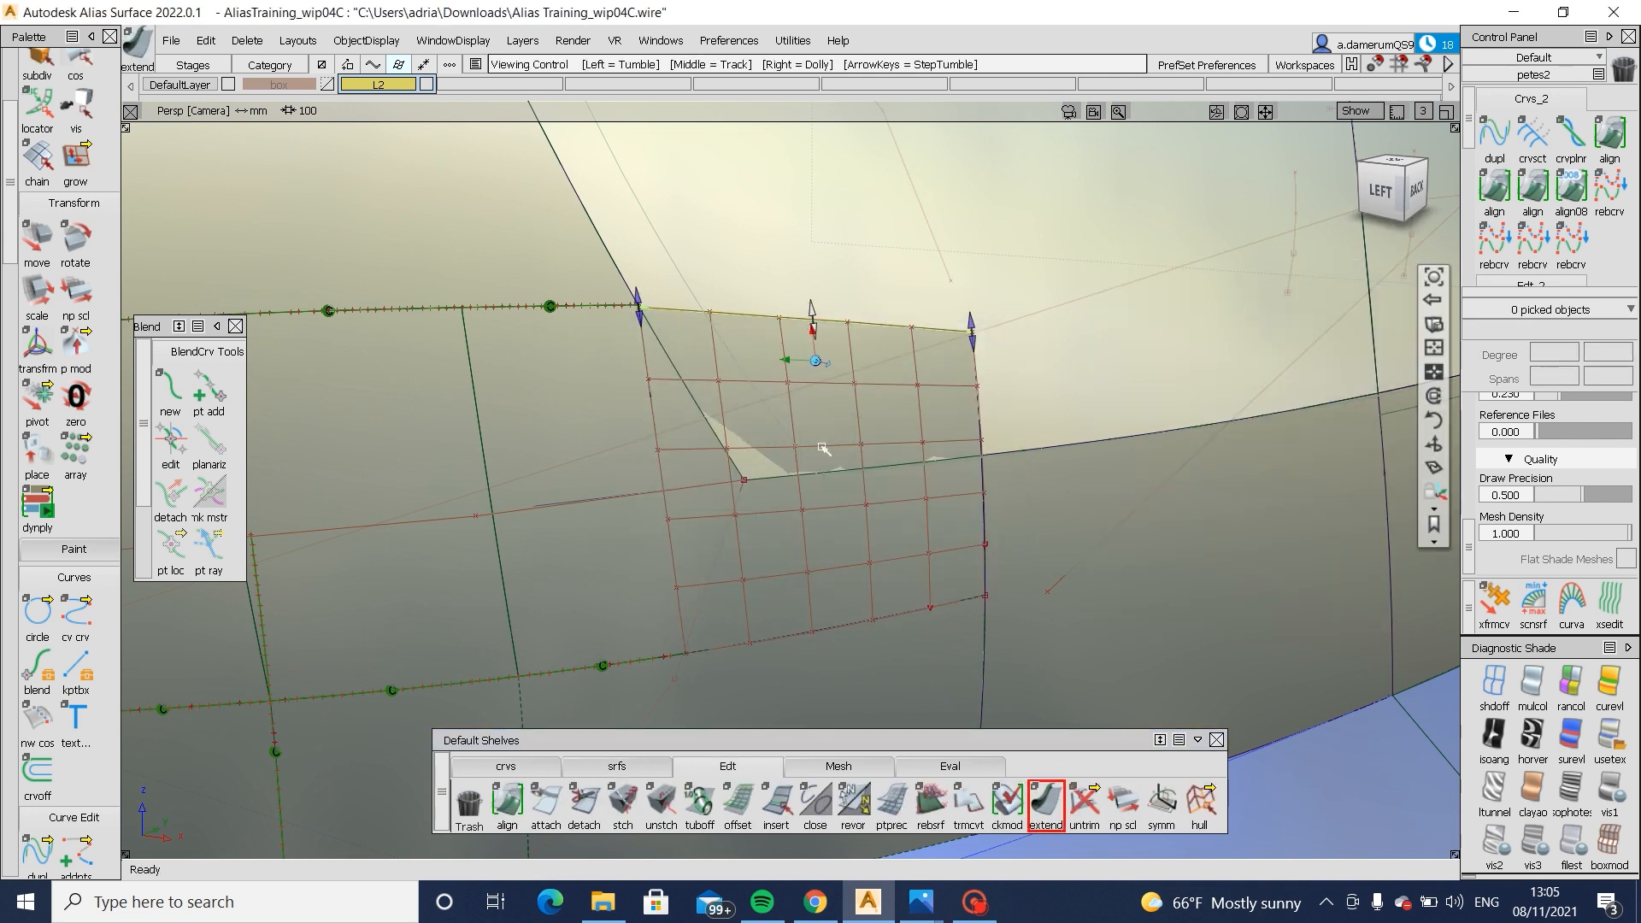
pyautogui.keyDown('alt'); pyautogui.keyDown('shift'); pyautogui.moveTo(824, 454); pyautogui.dragTo(812, 404); pyautogui.keyUp('shift'); pyautogui.keyUp('alt')
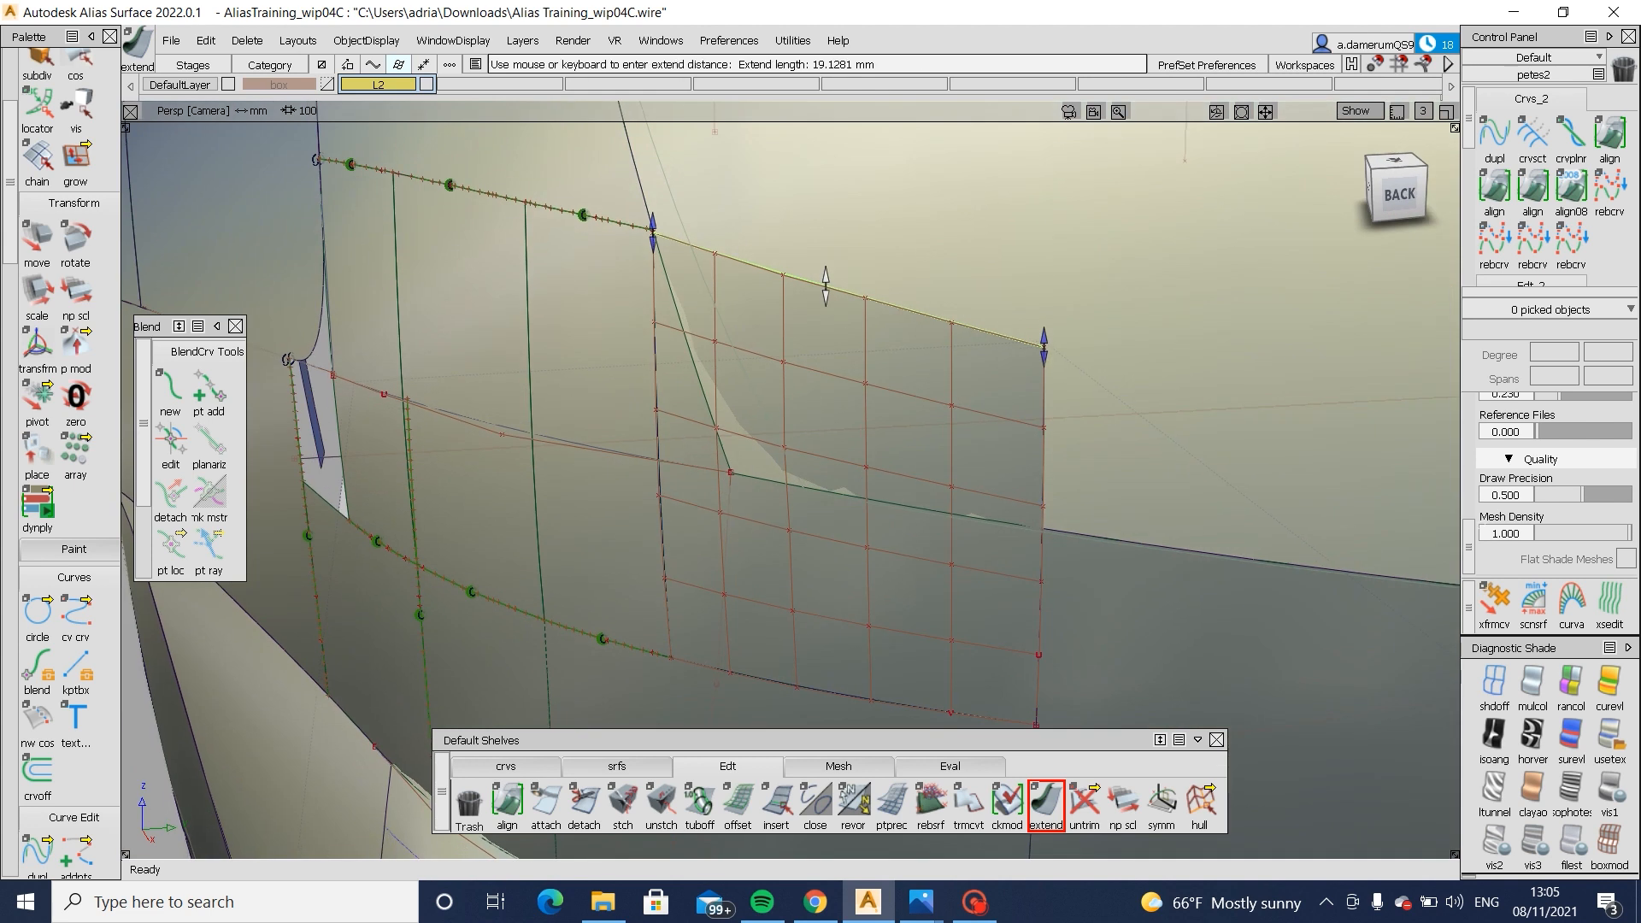
pyautogui.scroll(-5, 1552, 459)
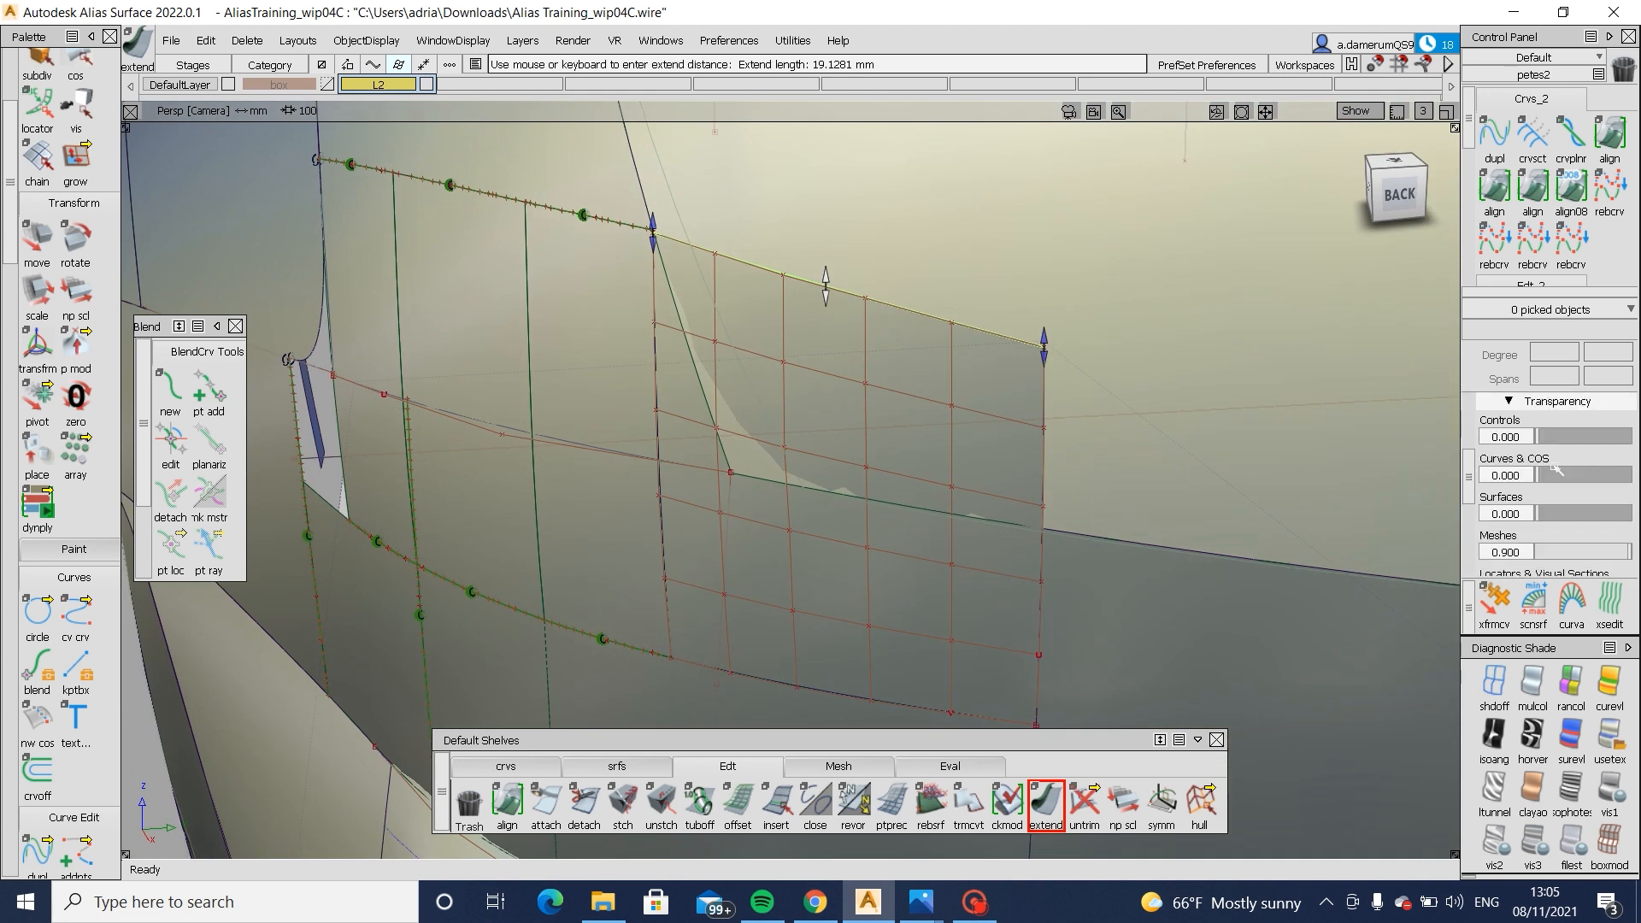
pyautogui.scroll(3, 1557, 474)
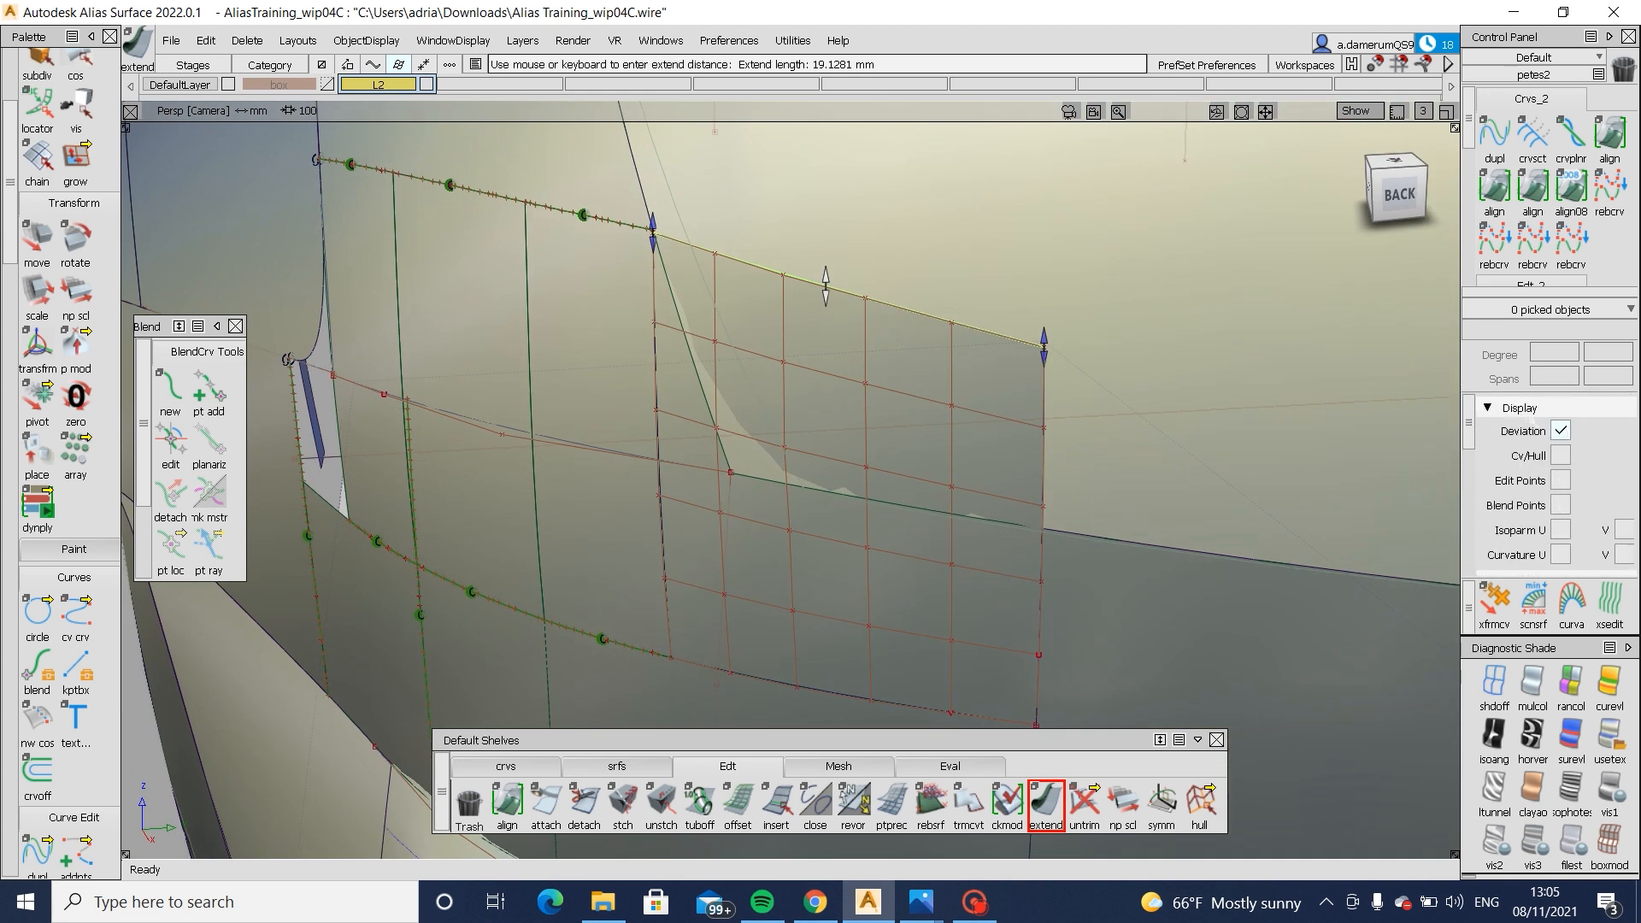
# - Set the display quality's draw precision to 1.000
pyautogui.click(1504, 408)
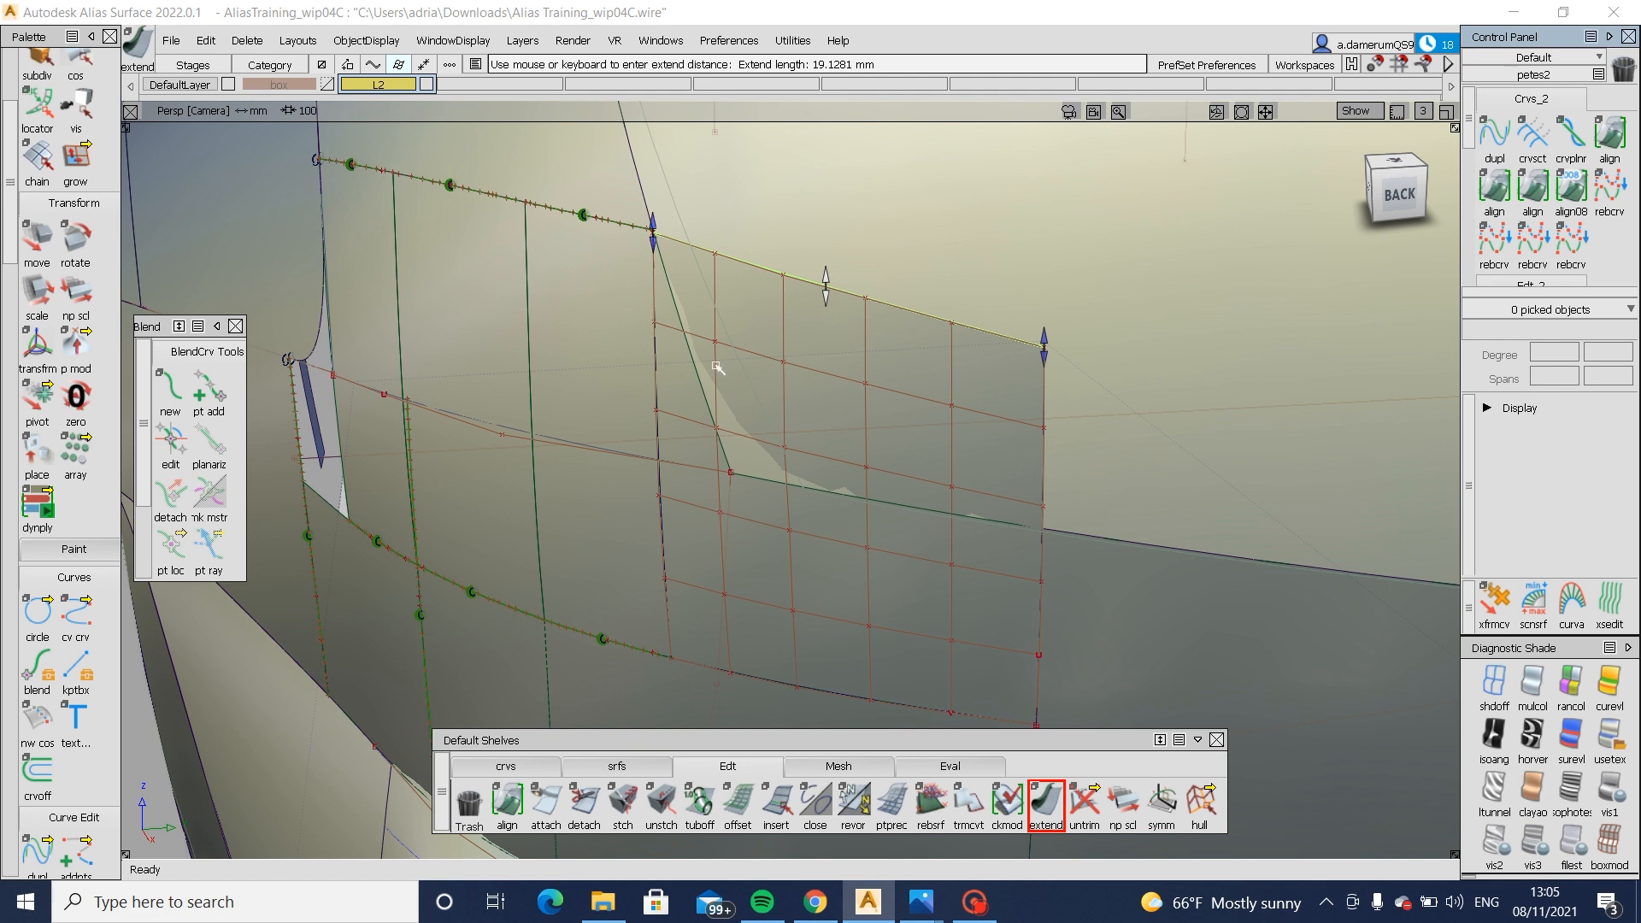
pyautogui.click(1504, 407)
pyautogui.scroll(-6, 1560, 466)
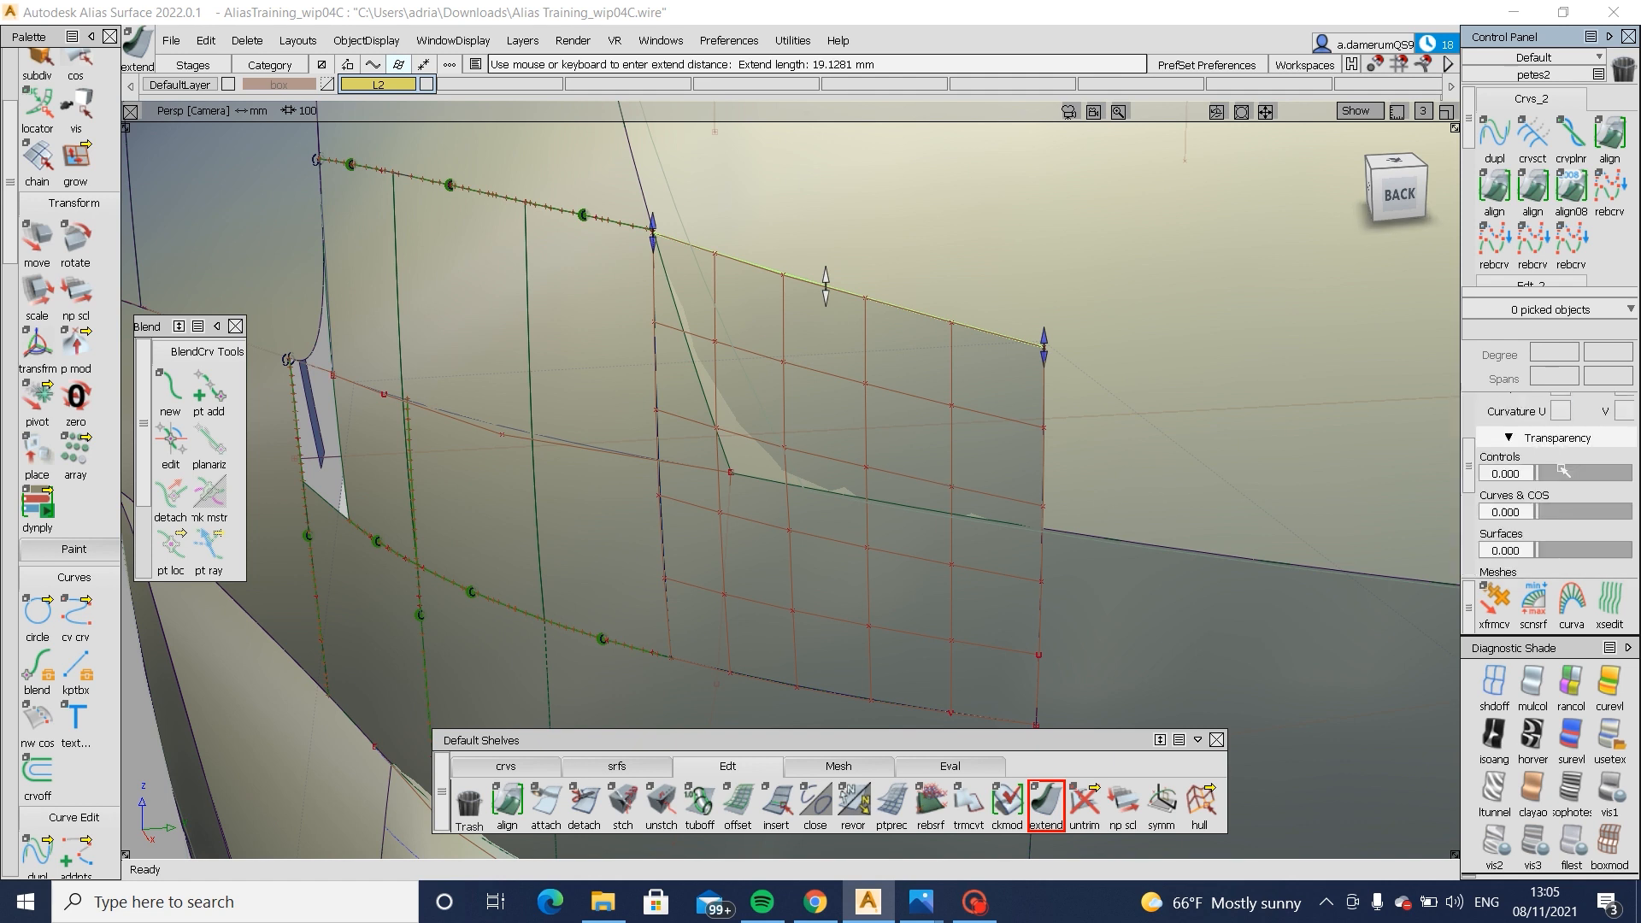
pyautogui.scroll(-1, 1563, 471)
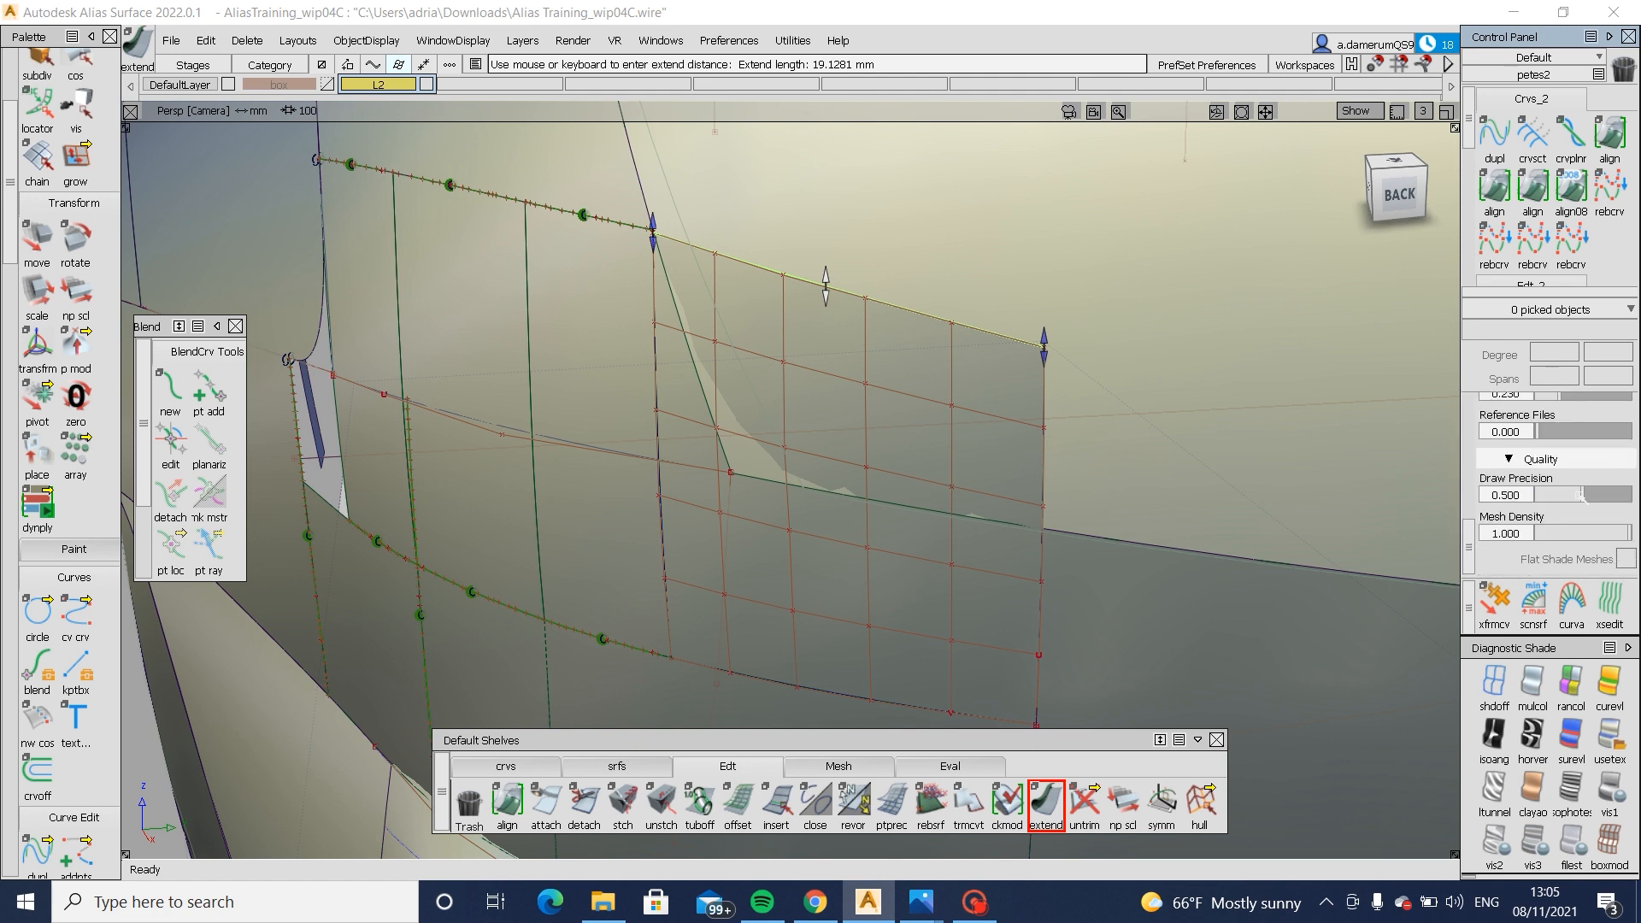
# - Intersect the extended rear patch with the rear upper surface and trim that surface along the curve, keeping its main region
pyautogui.keyDown('alt'); pyautogui.keyDown('shift'); pyautogui.moveTo(606, 437); pyautogui.dragTo(828, 414); pyautogui.keyUp('shift'); pyautogui.keyUp('alt')
pyautogui.press('i')
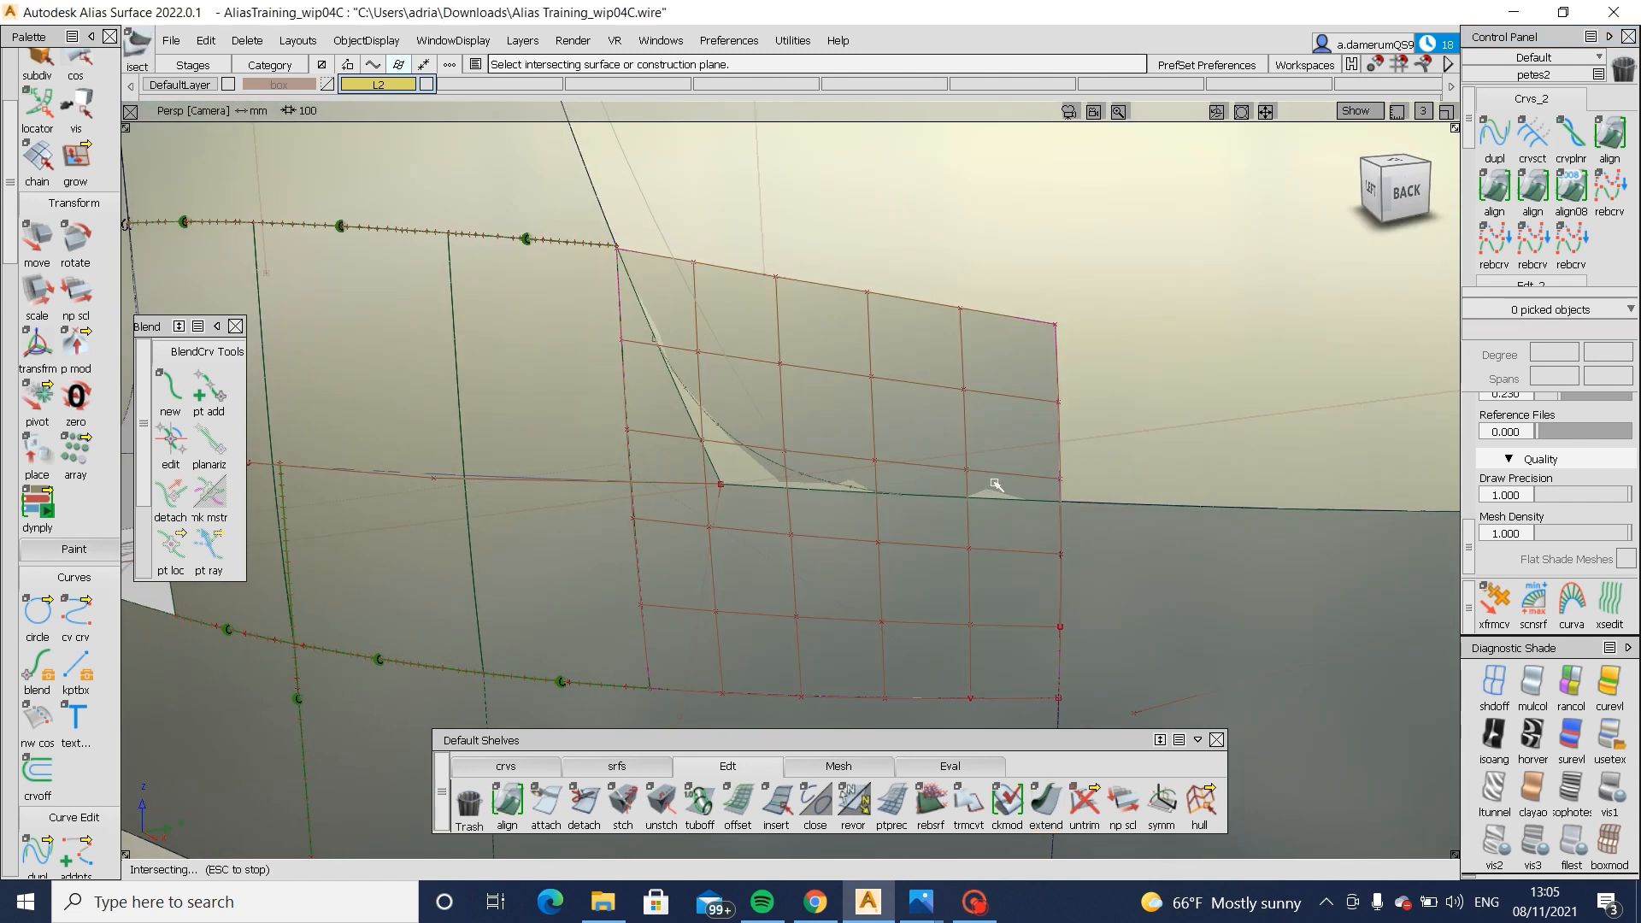
pyautogui.keyDown('alt'); pyautogui.keyDown('shift'); pyautogui.moveTo(674, 307); pyautogui.dragTo(733, 346, button='right'); pyautogui.keyUp('shift'); pyautogui.keyUp('alt')
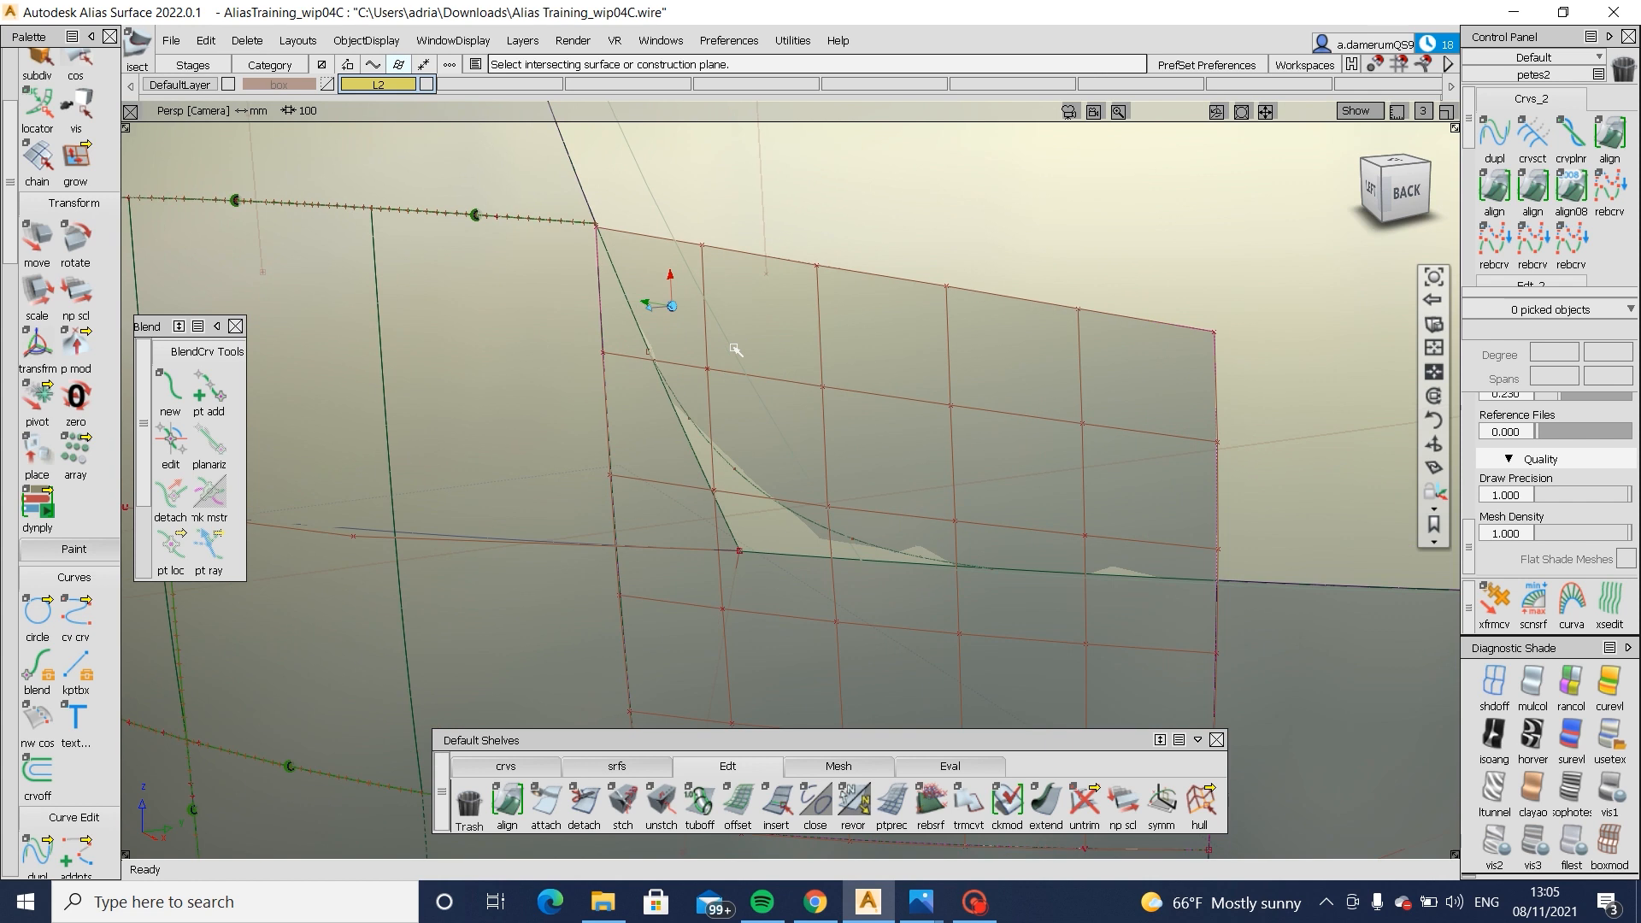
pyautogui.keyDown('alt'); pyautogui.keyDown('shift'); pyautogui.moveTo(732, 346); pyautogui.dragTo(774, 349); pyautogui.keyUp('shift'); pyautogui.keyUp('alt')
pyautogui.click(645, 488)
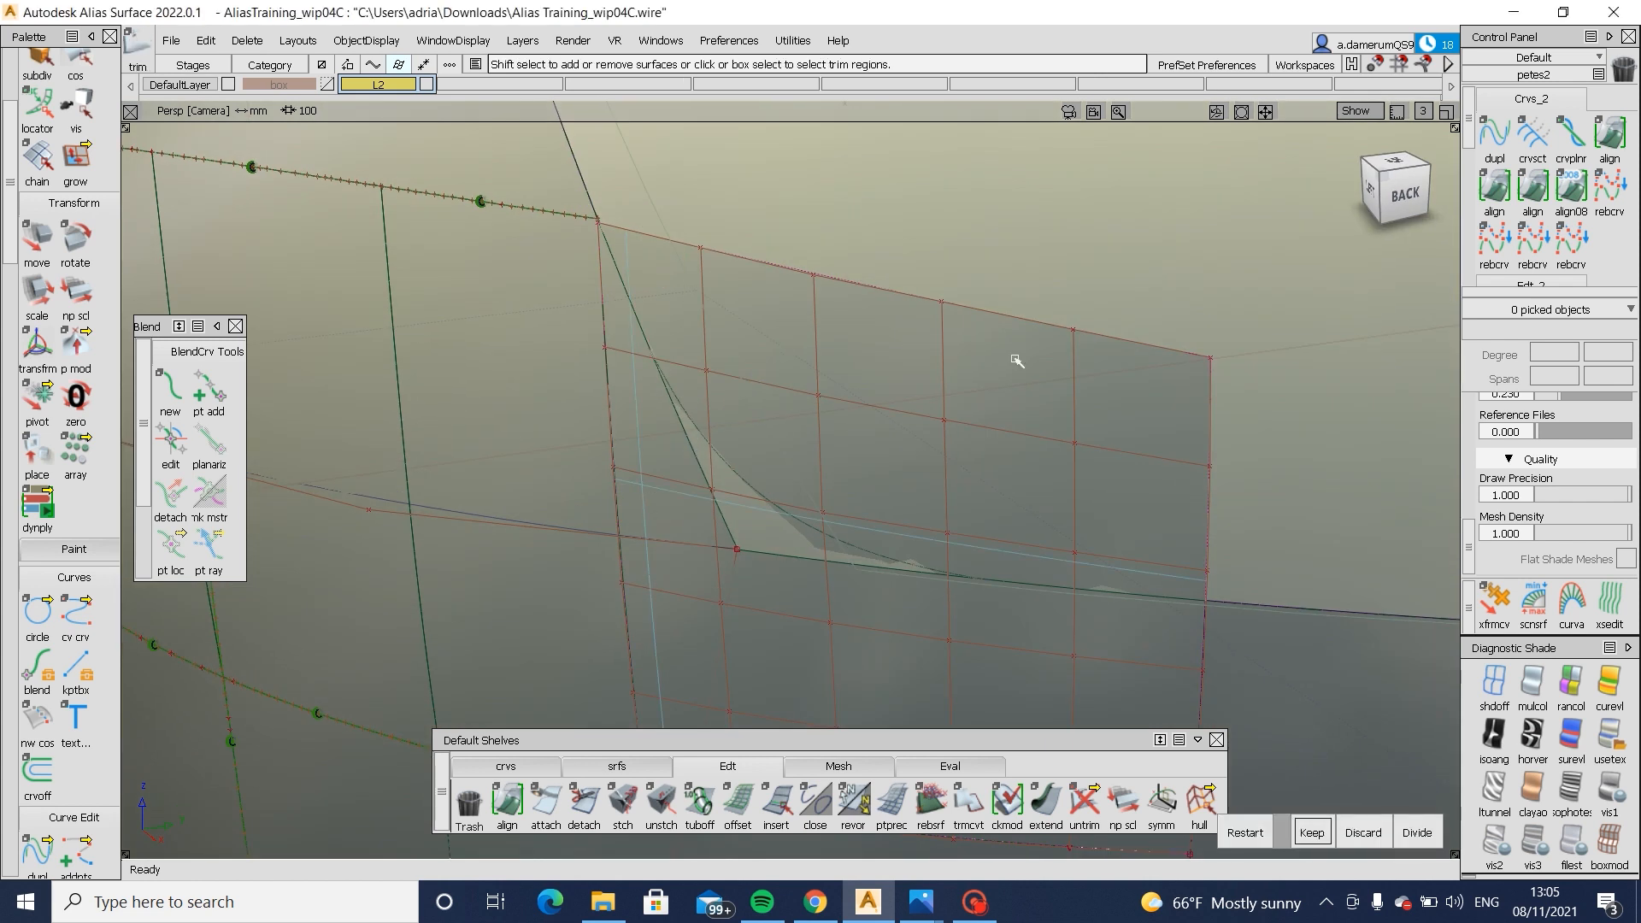
pyautogui.hotkey('ctrl', 'z')
pyautogui.hotkey('ctrl', 'z')
pyautogui.press('t')
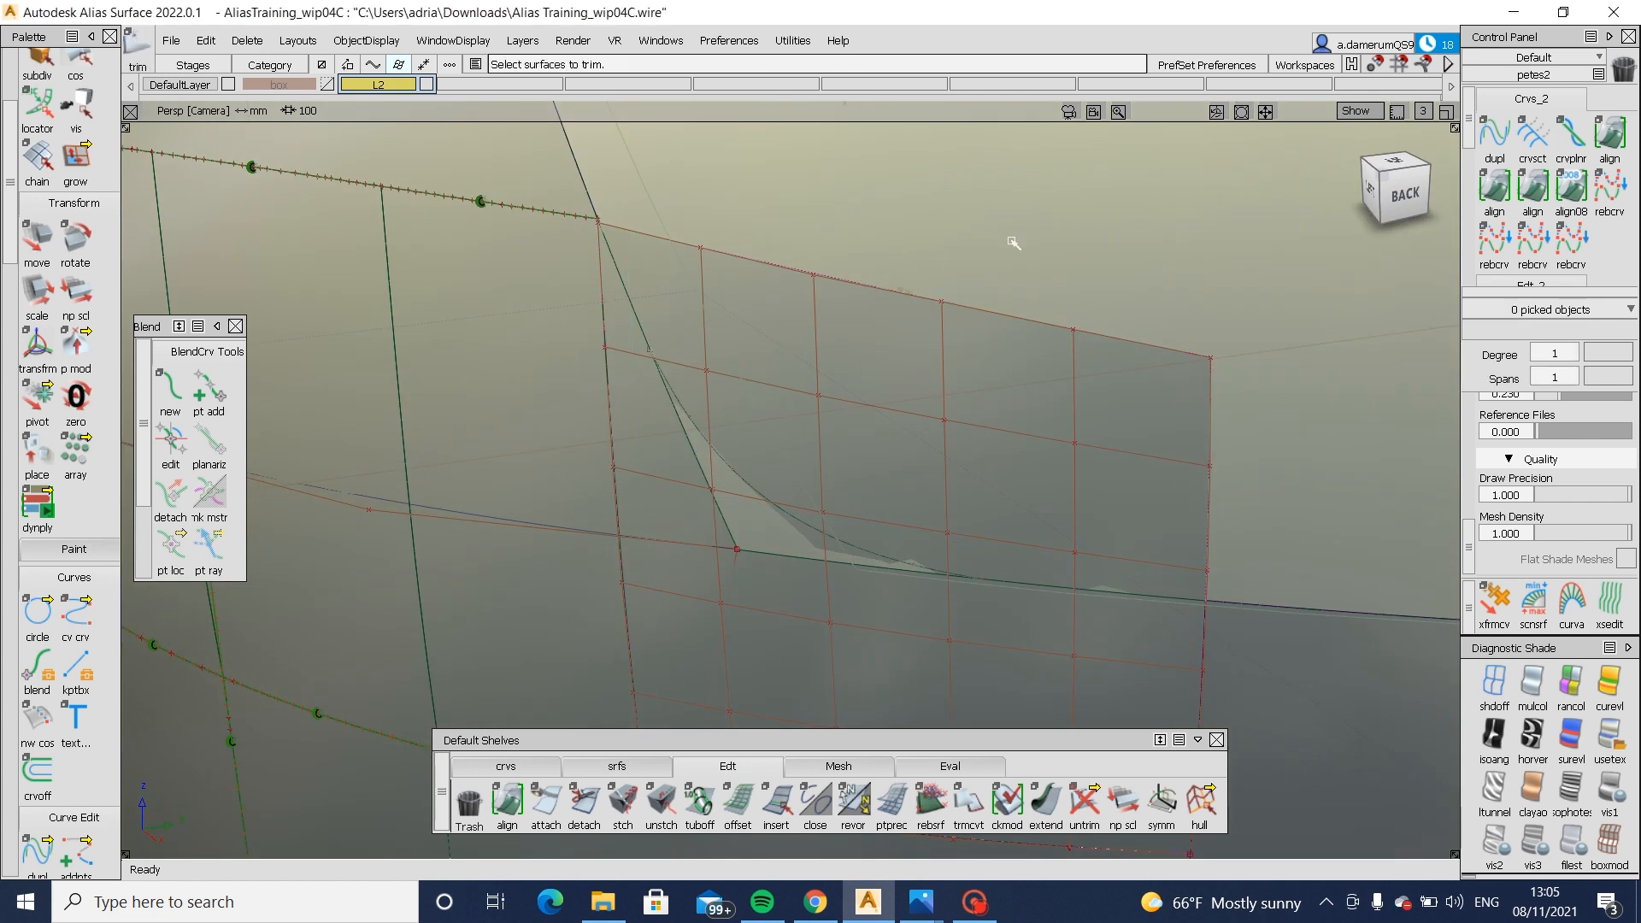
pyautogui.click(1009, 238)
pyautogui.click(1313, 832)
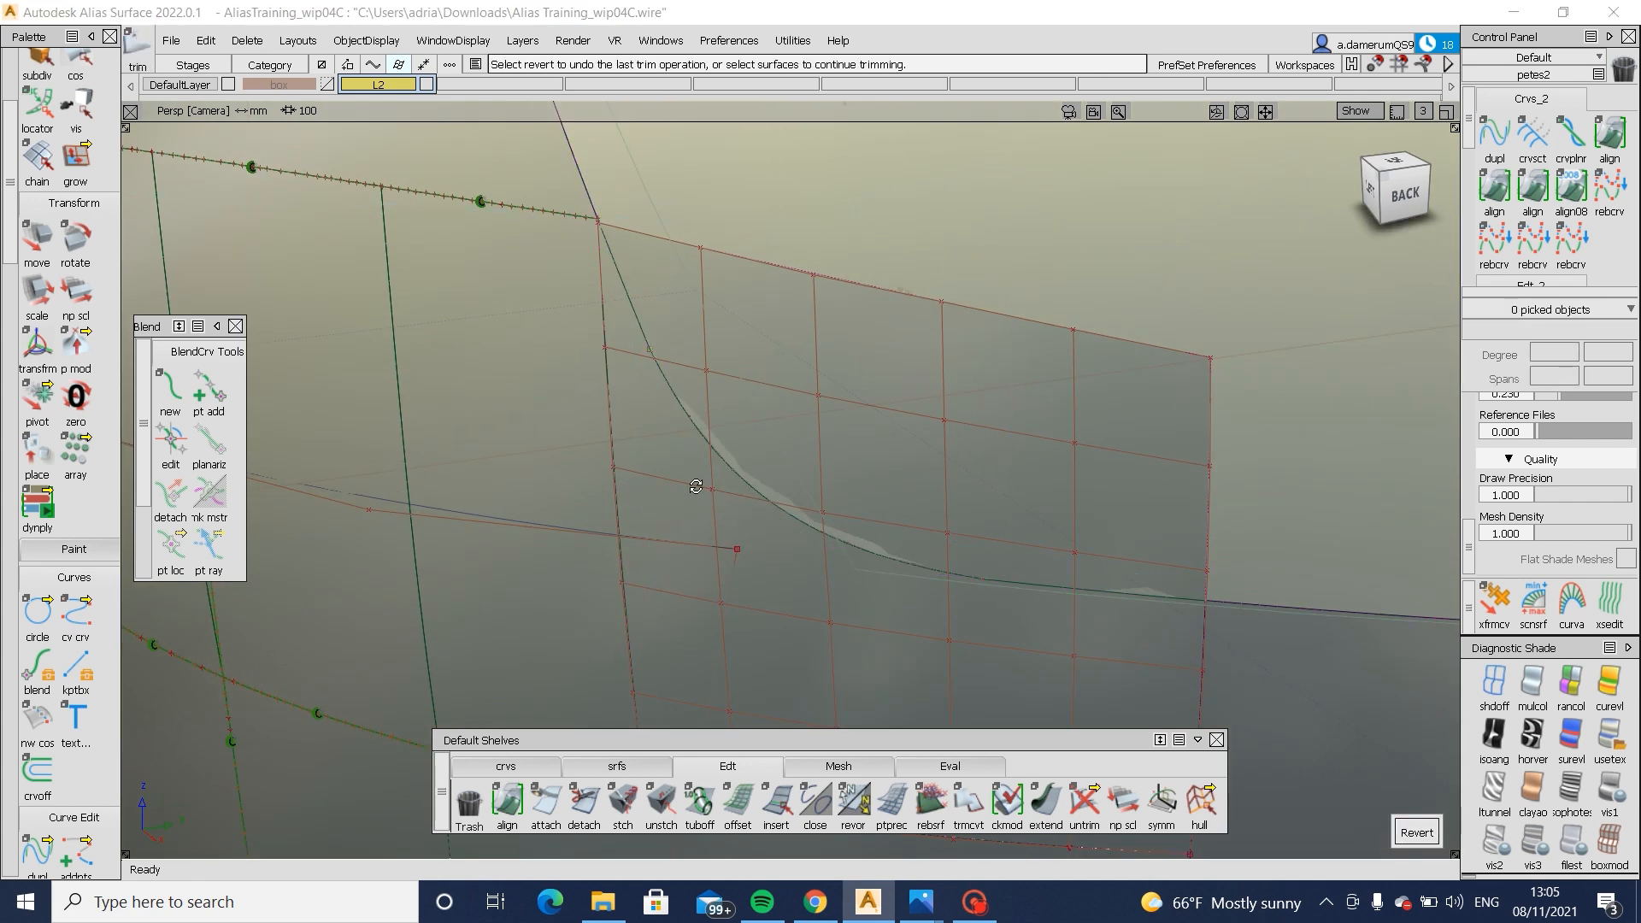
# - Try to extend the upper end of the rear patch's intersection curve toward the patch's upper corner
pyautogui.keyDown('alt'); pyautogui.keyDown('shift'); pyautogui.moveTo(695, 486); pyautogui.dragTo(949, 478); pyautogui.keyUp('shift'); pyautogui.keyUp('alt')
pyautogui.click(1046, 791)
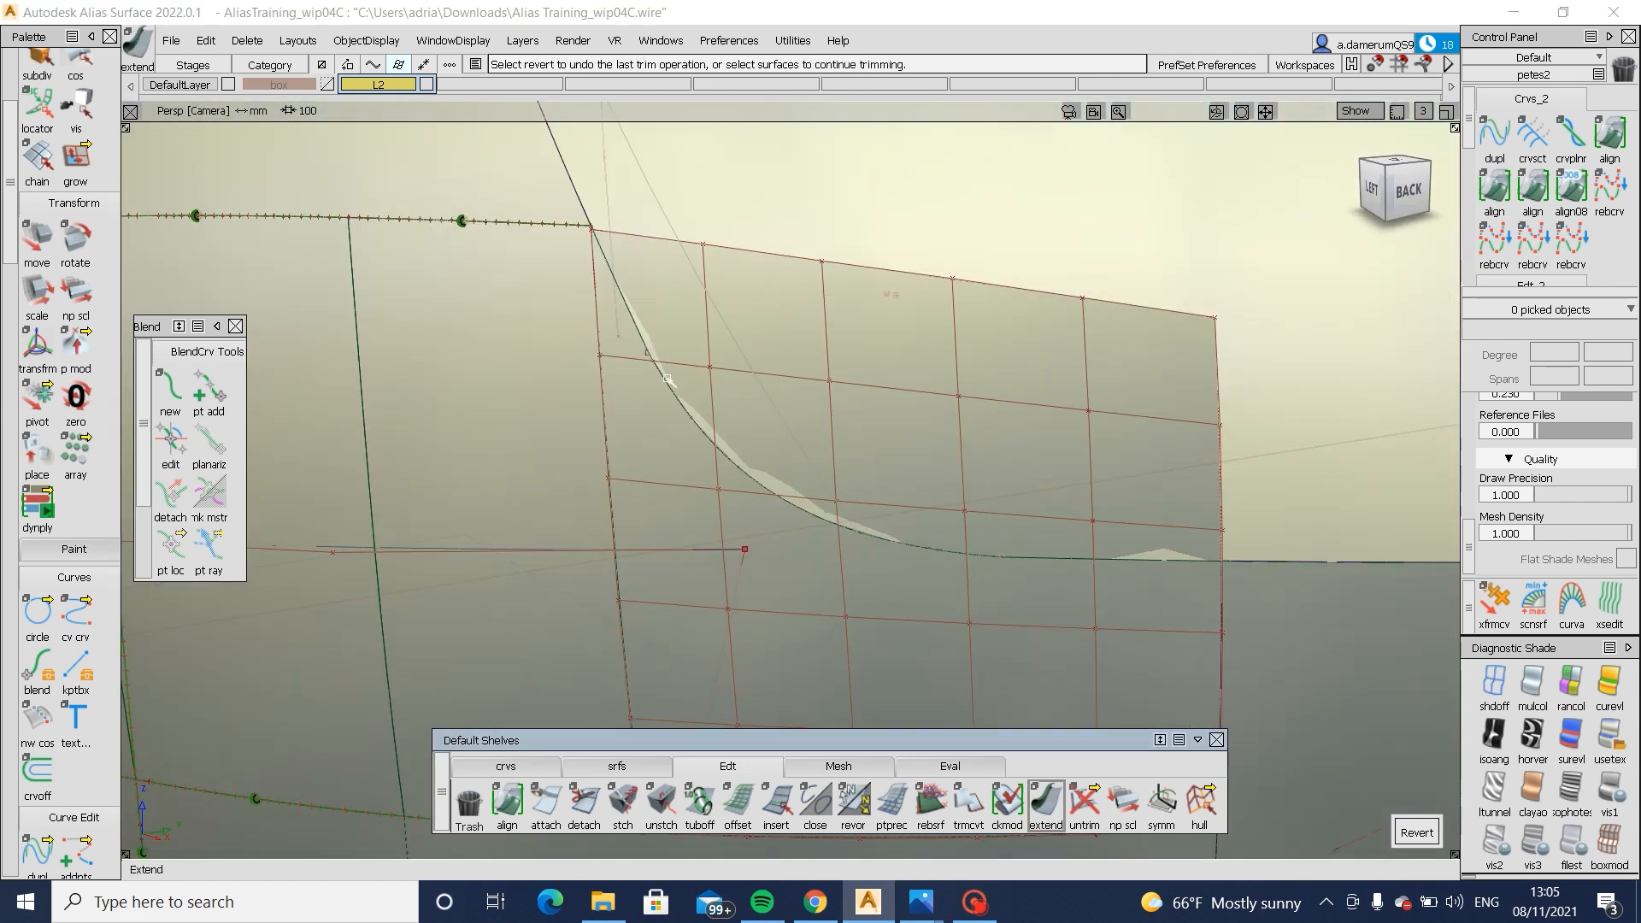
pyautogui.click(649, 355)
pyautogui.click(792, 384)
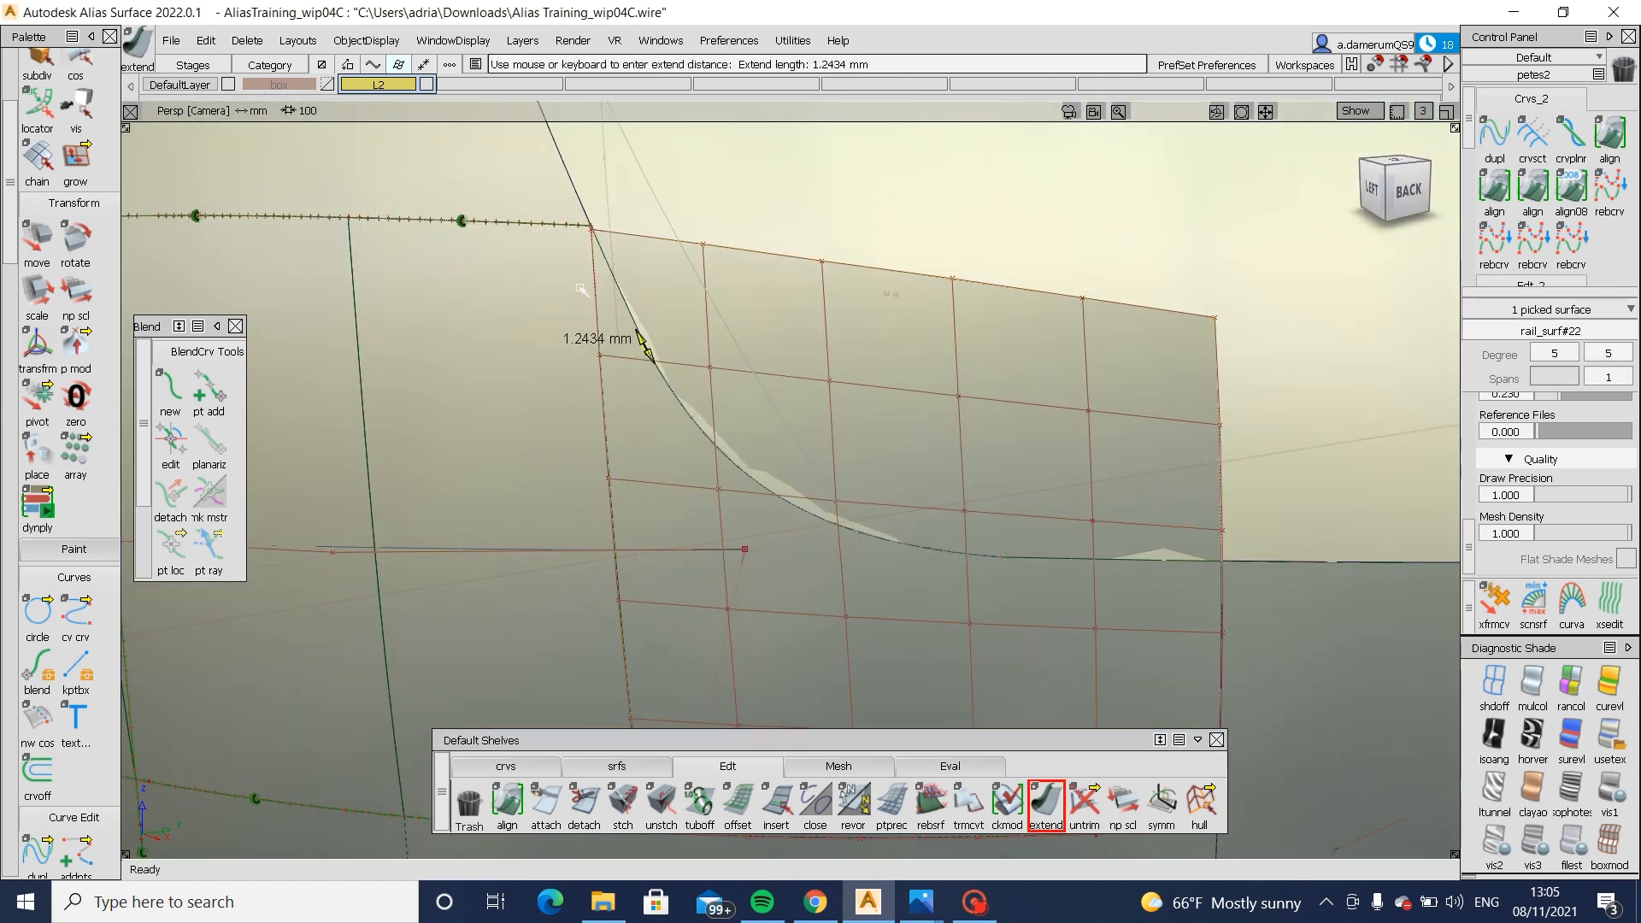
pyautogui.moveTo(484, 216); pyautogui.dragTo(480, 215)
# - Project the rear upper surface's trim edge onto the rear patch and trim the patch, keeping the region below the curve
pyautogui.keyDown('ctrl'); pyautogui.keyDown('shift'); pyautogui.moveTo(690, 349); pyautogui.dragTo(636, 451); pyautogui.keyUp('shift'); pyautogui.keyUp('ctrl')
pyautogui.keyDown('alt'); pyautogui.keyDown('shift'); pyautogui.moveTo(531, 413); pyautogui.dragTo(532, 368); pyautogui.keyUp('shift'); pyautogui.keyUp('alt')
pyautogui.click(633, 333)
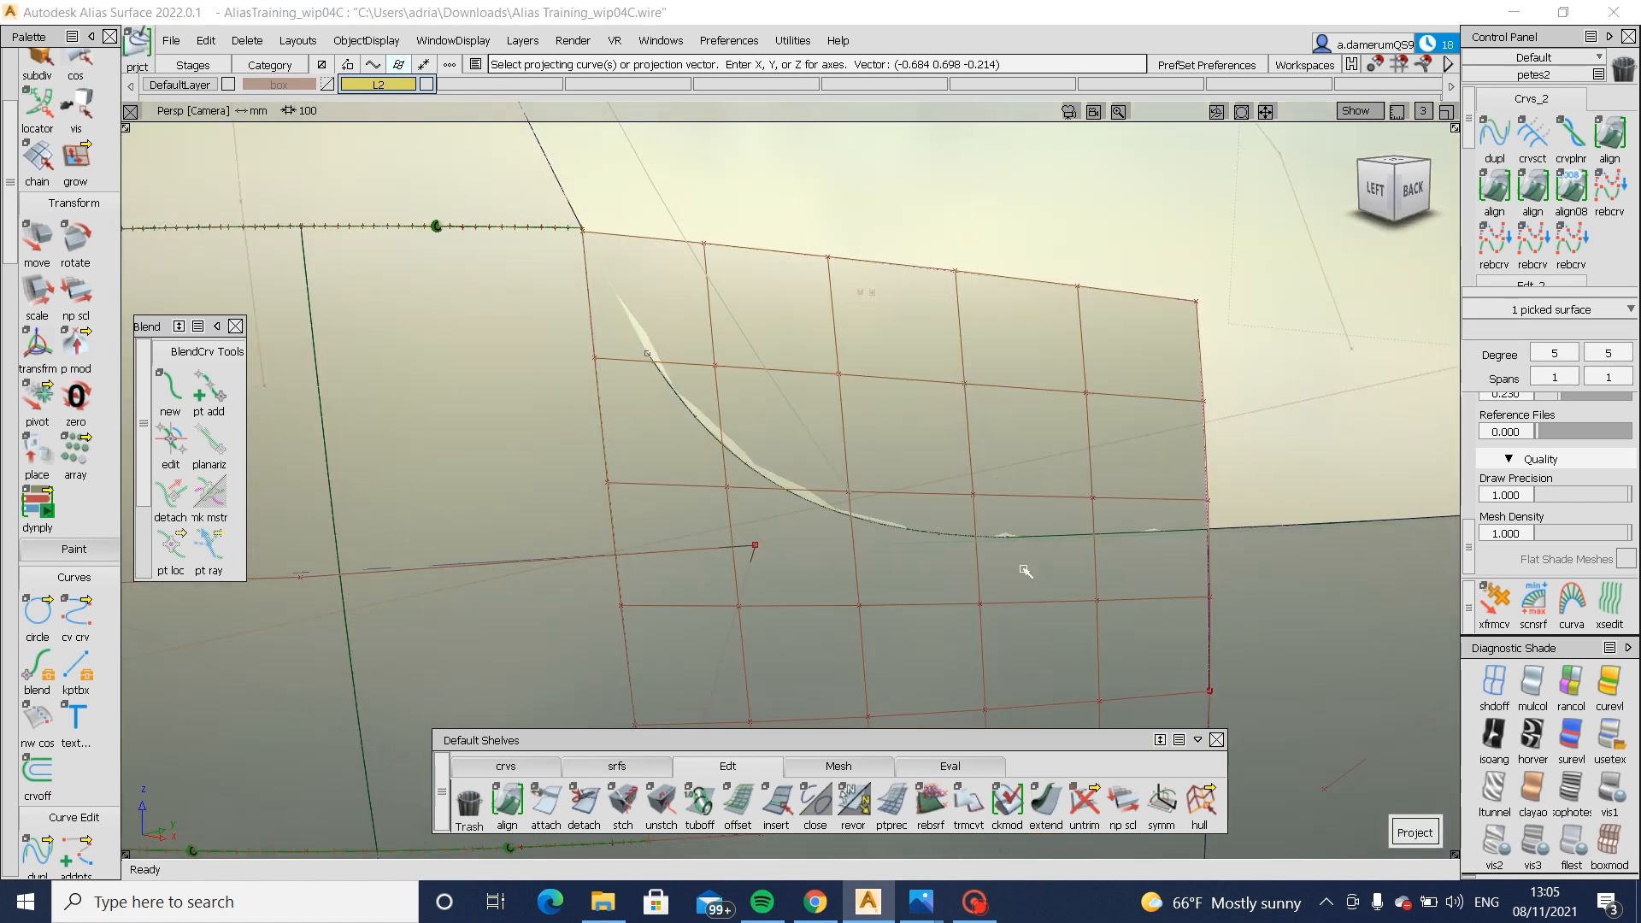
pyautogui.click(1111, 537)
pyautogui.press('space')
pyautogui.keyDown('ctrl'); pyautogui.keyDown('shift'); pyautogui.moveTo(1111, 536); pyautogui.dragTo(1025, 596); pyautogui.keyUp('shift'); pyautogui.keyUp('ctrl')
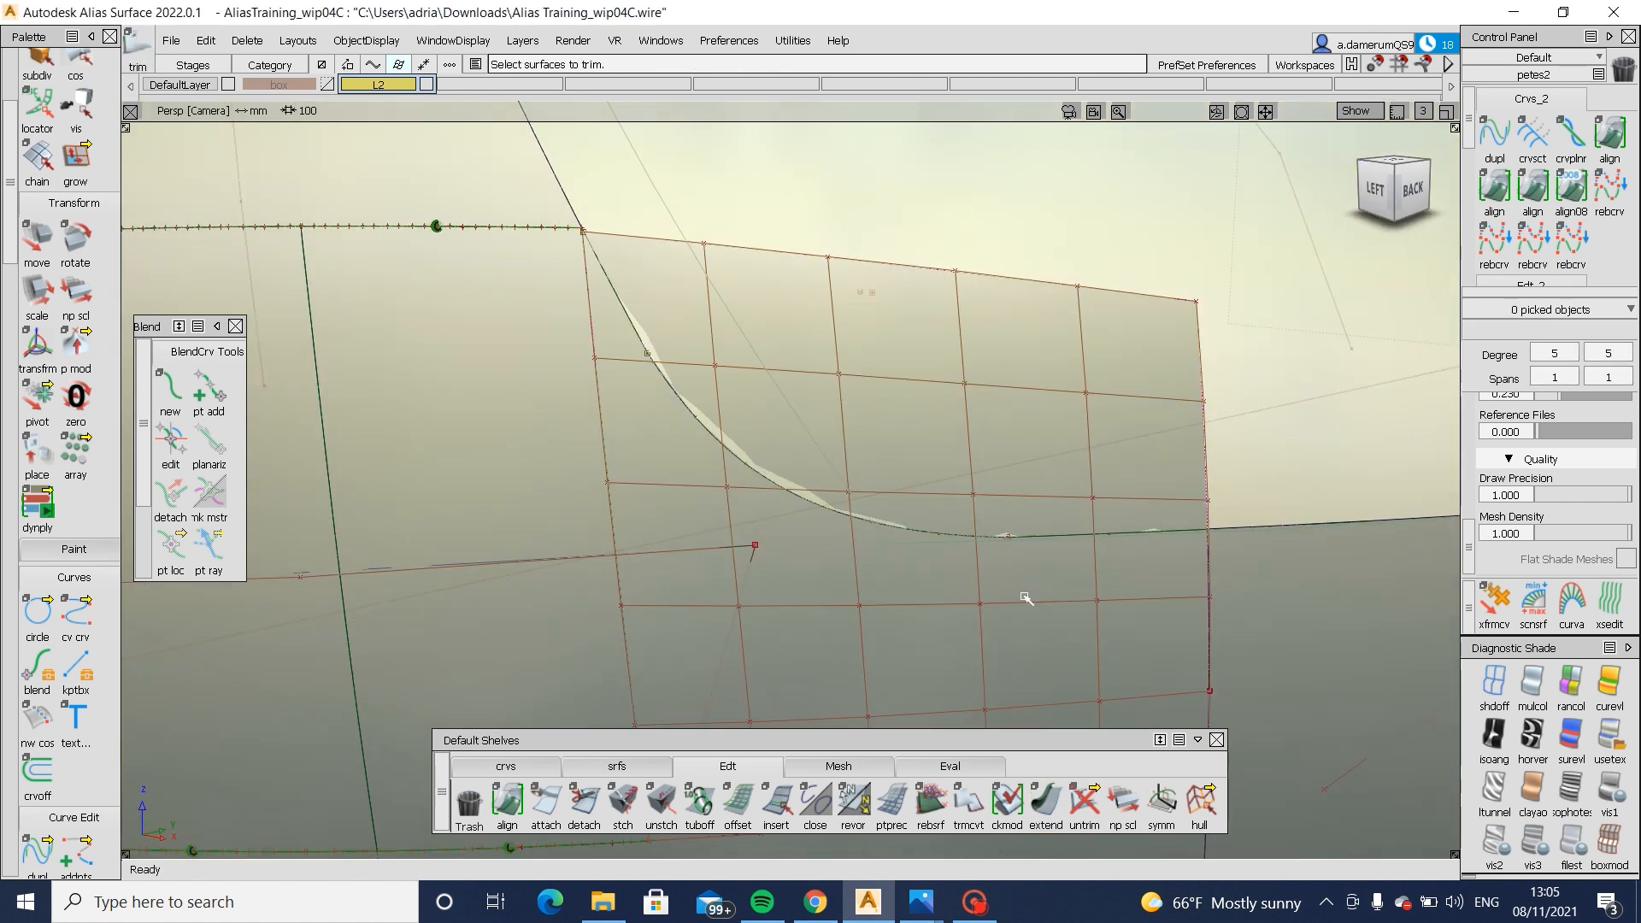
pyautogui.click(1024, 597)
pyautogui.press('space')
# - Hide the wireframe and examine the shaded rear corner for the transition between the trimmed patch and its neighbours
pyautogui.hotkey('alt', 'm')
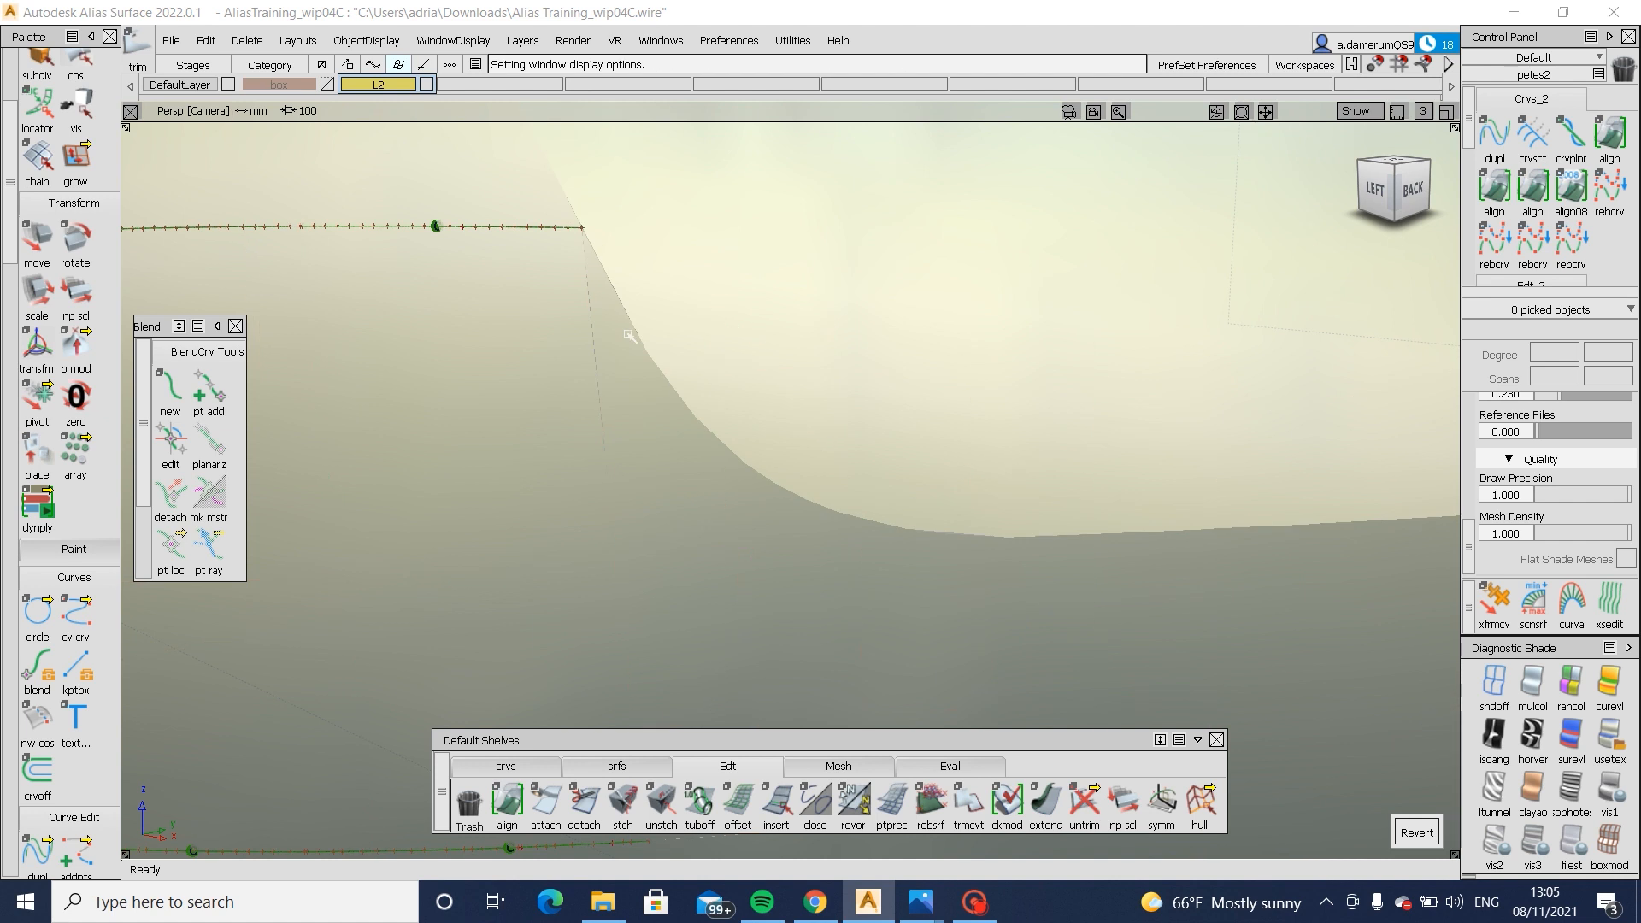
pyautogui.keyDown('alt'); pyautogui.keyDown('shift'); pyautogui.moveTo(1201, 571); pyautogui.dragTo(641, 622); pyautogui.keyUp('shift'); pyautogui.keyUp('alt')
pyautogui.keyDown('alt'); pyautogui.keyDown('shift'); pyautogui.moveTo(641, 622); pyautogui.dragTo(550, 652, button='right'); pyautogui.keyUp('shift'); pyautogui.keyUp('alt')
pyautogui.keyDown('alt'); pyautogui.keyDown('shift'); pyautogui.moveTo(549, 652); pyautogui.dragTo(695, 648); pyautogui.keyUp('shift'); pyautogui.keyUp('alt')
pyautogui.keyDown('alt'); pyautogui.keyDown('shift'); pyautogui.moveTo(696, 649); pyautogui.dragTo(820, 582, button='right'); pyautogui.keyUp('shift'); pyautogui.keyUp('alt')
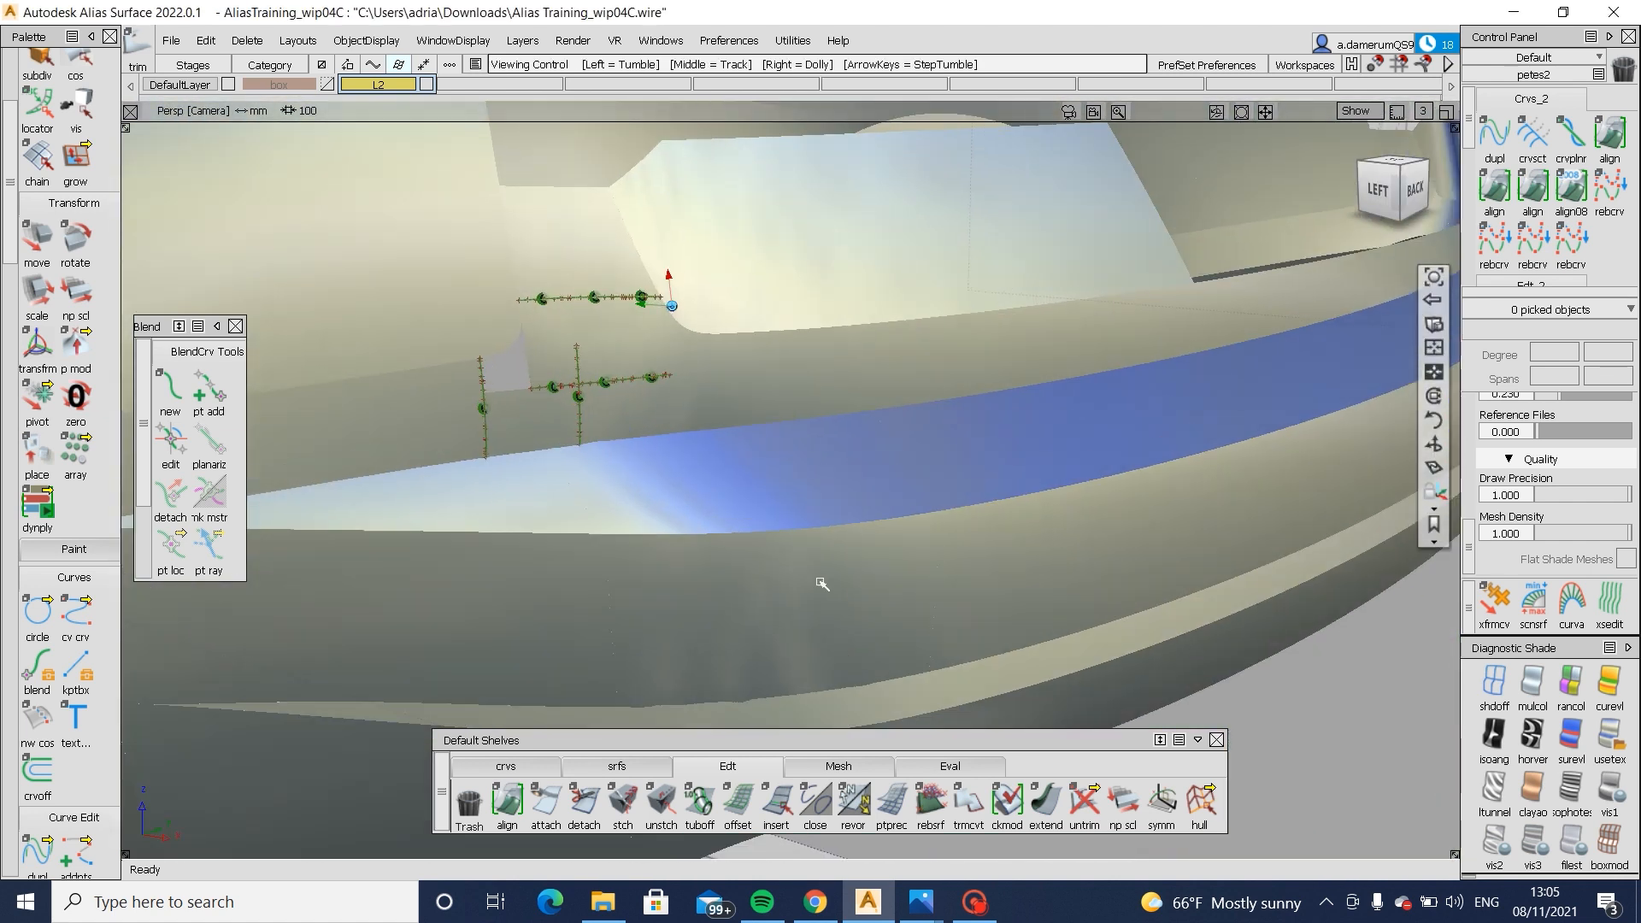
pyautogui.keyDown('alt'); pyautogui.keyDown('shift'); pyautogui.moveTo(820, 582); pyautogui.dragTo(554, 506); pyautogui.keyUp('shift'); pyautogui.keyUp('alt')
pyautogui.keyDown('alt'); pyautogui.keyDown('shift'); pyautogui.moveTo(554, 506); pyautogui.dragTo(513, 530, button='right'); pyautogui.keyUp('shift'); pyautogui.keyUp('alt')
pyautogui.keyDown('alt'); pyautogui.keyDown('shift'); pyautogui.moveTo(717, 547); pyautogui.dragTo(696, 516, button='right'); pyautogui.keyUp('shift'); pyautogui.keyUp('alt')
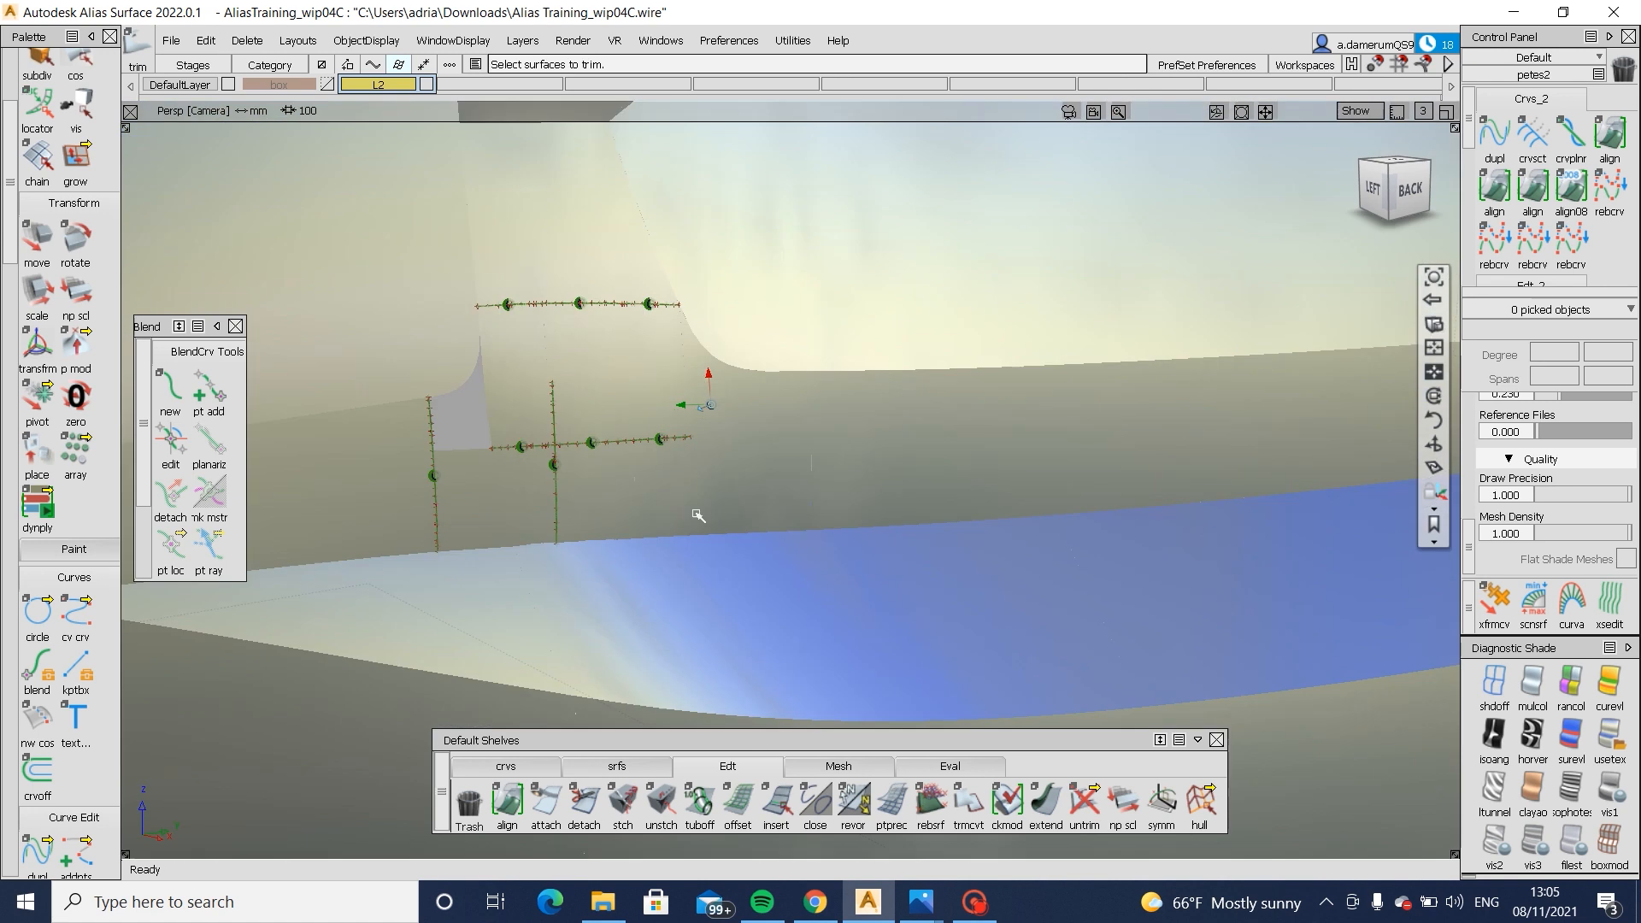
# - Show the wireframe again and turn off the CV display on the trimmed rear patch
pyautogui.keyDown('ctrl'); pyautogui.keyDown('shift'); pyautogui.moveTo(462, 376); pyautogui.dragTo(460, 412); pyautogui.keyUp('shift'); pyautogui.keyUp('ctrl')
pyautogui.keyDown('alt'); pyautogui.keyDown('shift'); pyautogui.click(410, 393); pyautogui.keyUp('shift'); pyautogui.keyUp('alt')
pyautogui.keyDown('alt'); pyautogui.keyDown('shift'); pyautogui.moveTo(410, 392); pyautogui.dragTo(714, 433, button='right'); pyautogui.keyUp('shift'); pyautogui.keyUp('alt')
pyautogui.keyDown('alt'); pyautogui.keyDown('shift'); pyautogui.moveTo(714, 433); pyautogui.dragTo(720, 453); pyautogui.keyUp('shift'); pyautogui.keyUp('alt')
pyautogui.keyDown('ctrl'); pyautogui.keyDown('shift'); pyautogui.moveTo(720, 453); pyautogui.dragTo(721, 490, button='right'); pyautogui.keyUp('shift'); pyautogui.keyUp('ctrl')
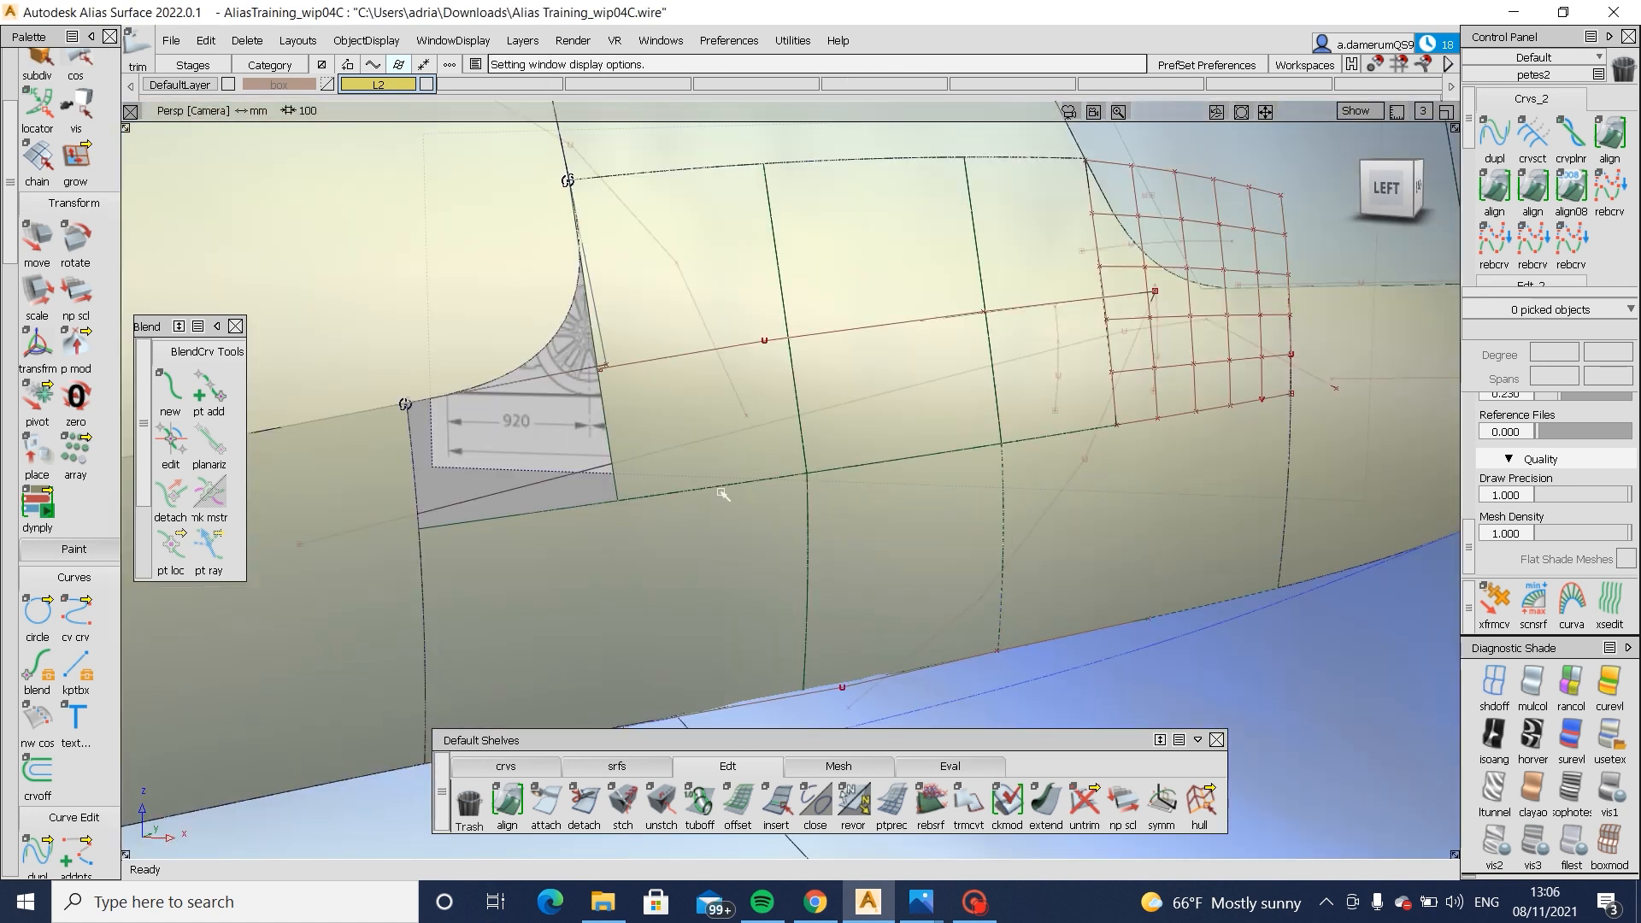
pyautogui.keyDown('alt'); pyautogui.keyDown('shift'); pyautogui.moveTo(1179, 295); pyautogui.dragTo(1046, 387); pyautogui.keyUp('shift'); pyautogui.keyUp('alt')
pyautogui.click(1201, 324)
pyautogui.click(1034, 360)
pyautogui.keyDown('alt'); pyautogui.keyDown('shift'); pyautogui.moveTo(791, 389); pyautogui.dragTo(1137, 418, button='middle'); pyautogui.keyUp('shift'); pyautogui.keyUp('alt')
pyautogui.keyDown('ctrl'); pyautogui.keyDown('shift'); pyautogui.moveTo(1090, 534); pyautogui.dragTo(1095, 462); pyautogui.keyUp('shift'); pyautogui.keyUp('ctrl')
pyautogui.keyDown('alt'); pyautogui.keyDown('shift'); pyautogui.moveTo(1085, 470); pyautogui.dragTo(1038, 504); pyautogui.keyUp('shift'); pyautogui.keyUp('alt')
# - Build a G2 two-rail Birail patch in the front gap, with its lower edge as generation curve and the two side edges as rails
pyautogui.click(631, 764)
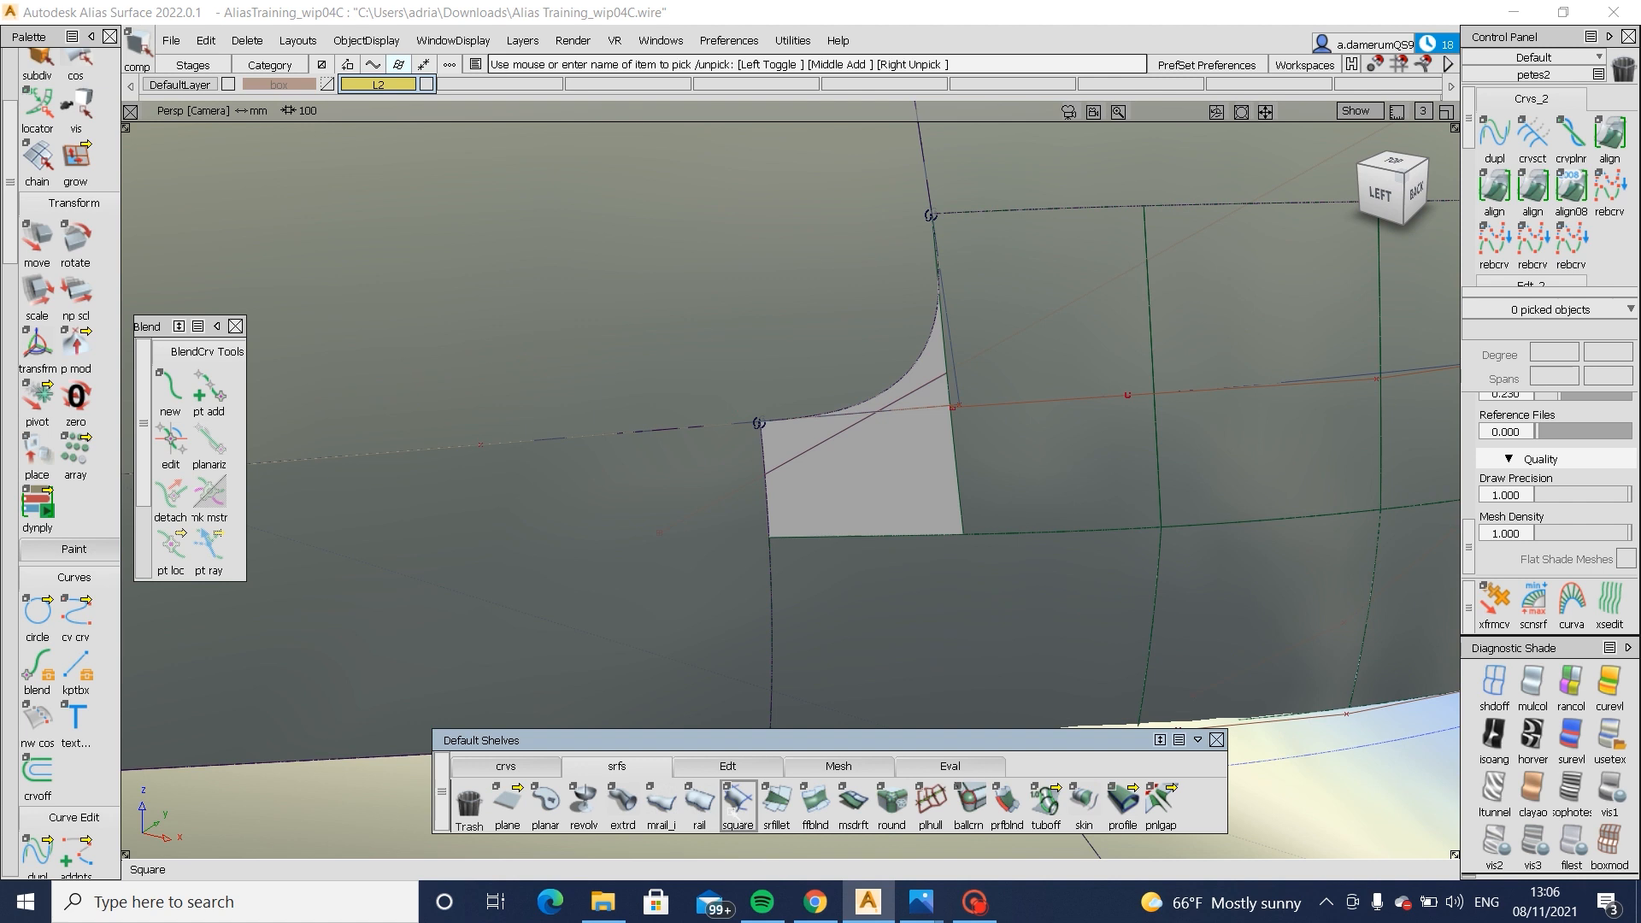
pyautogui.click(699, 799)
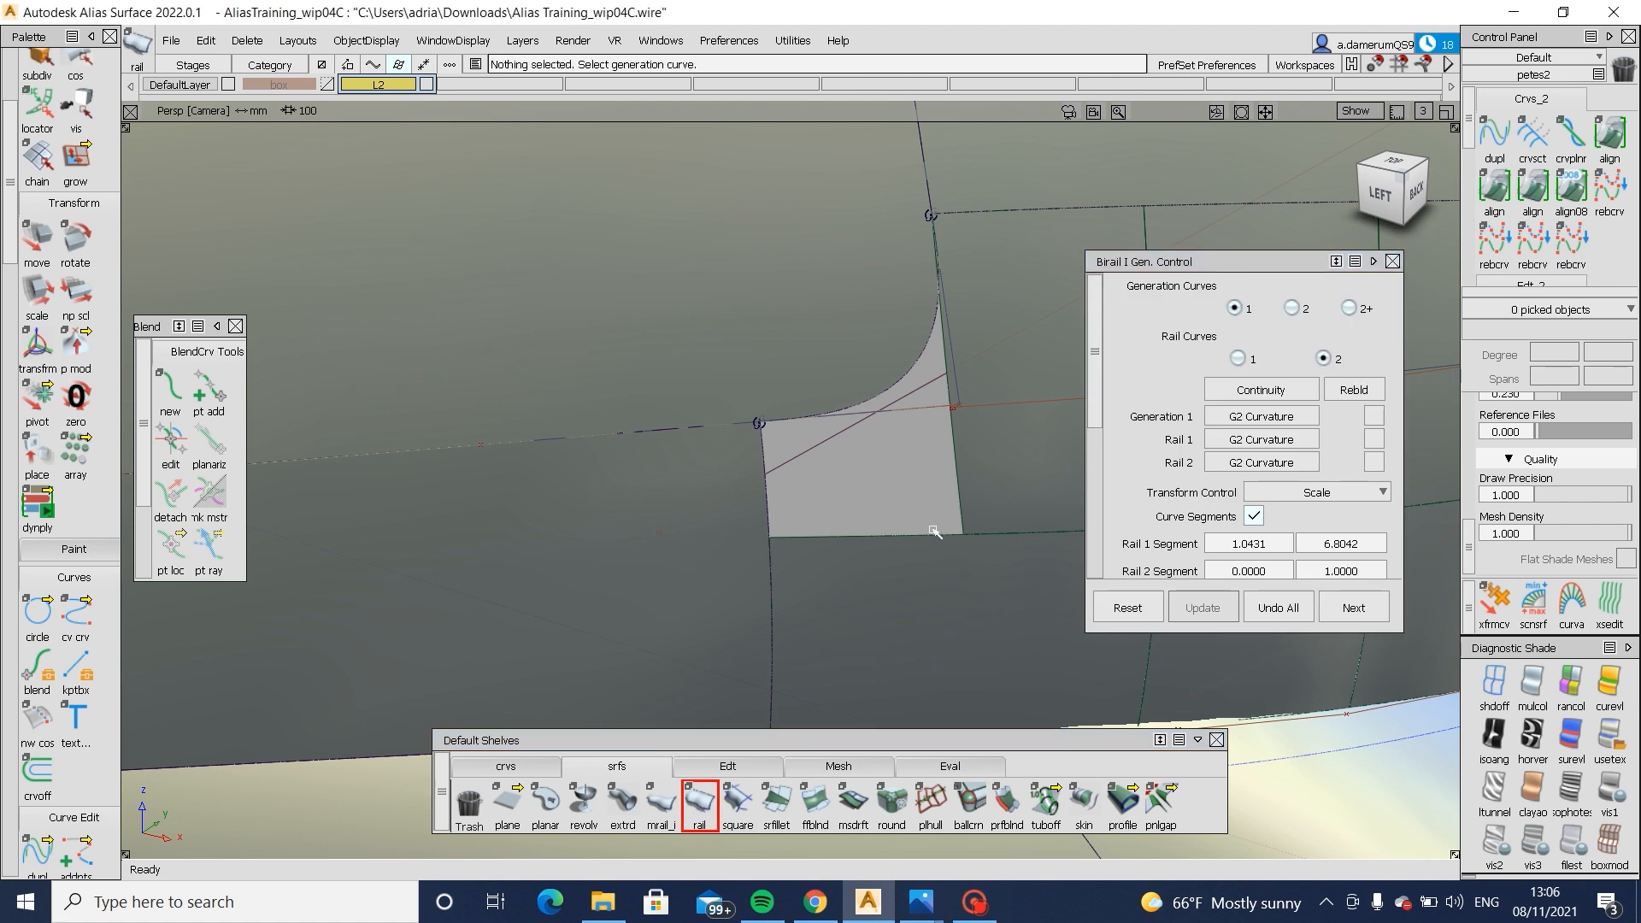
pyautogui.click(957, 486)
pyautogui.click(772, 507)
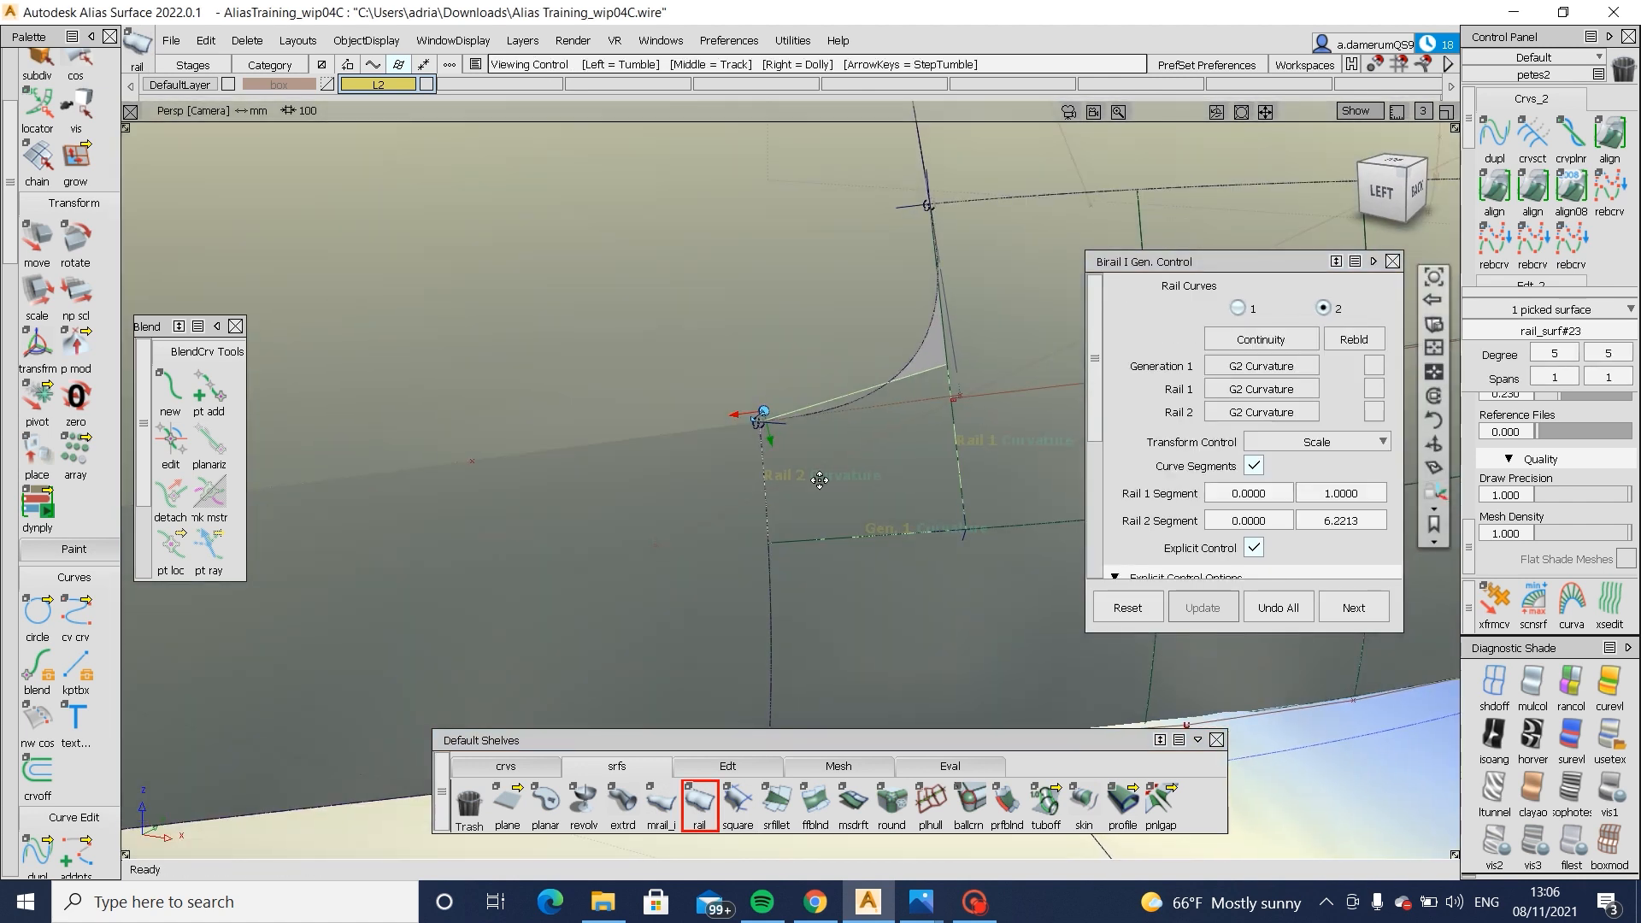
pyautogui.keyDown('alt'); pyautogui.keyDown('shift'); pyautogui.moveTo(820, 481); pyautogui.dragTo(826, 447, button='middle'); pyautogui.keyUp('shift'); pyautogui.keyUp('alt')
pyautogui.moveTo(811, 505)
pyautogui.keyDown('alt'); pyautogui.keyDown('shift'); pyautogui.mouseDown()
pyautogui.moveTo(828, 432)
pyautogui.moveTo(828, 505)
pyautogui.mouseUp(); pyautogui.keyUp('shift'); pyautogui.keyUp('alt')
pyautogui.click(700, 799)
# - Extend the front birail patch's upper edge by about 21.8 mm past the rounded trim edge
pyautogui.click(727, 766)
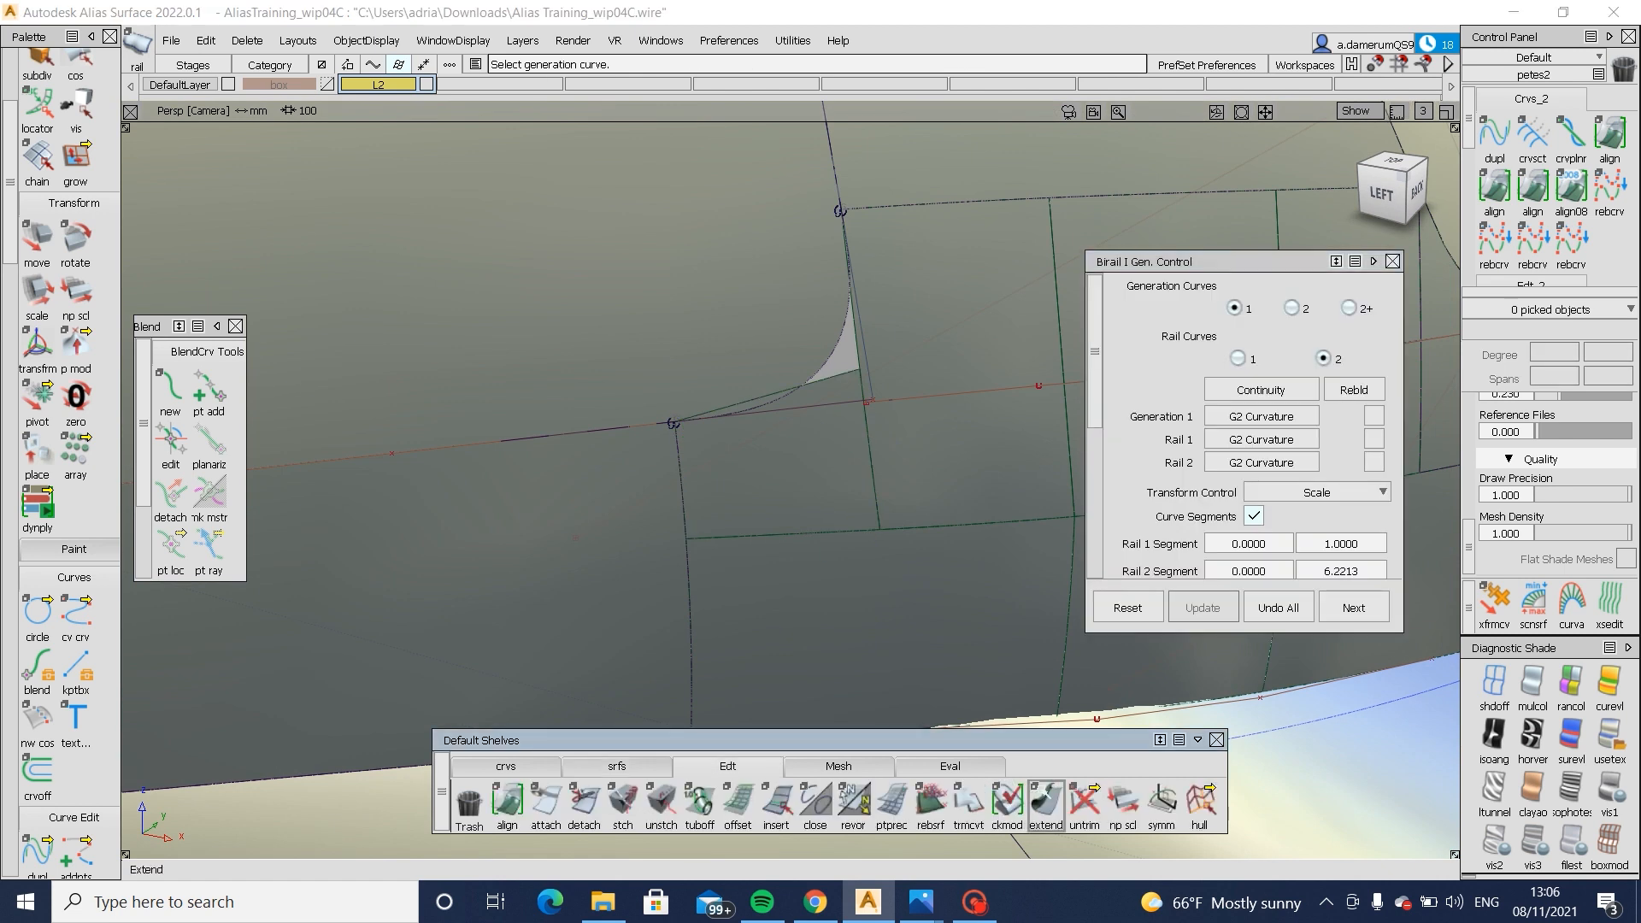
pyautogui.click(1044, 803)
pyautogui.moveTo(831, 373); pyautogui.dragTo(807, 260)
pyautogui.press('Return')
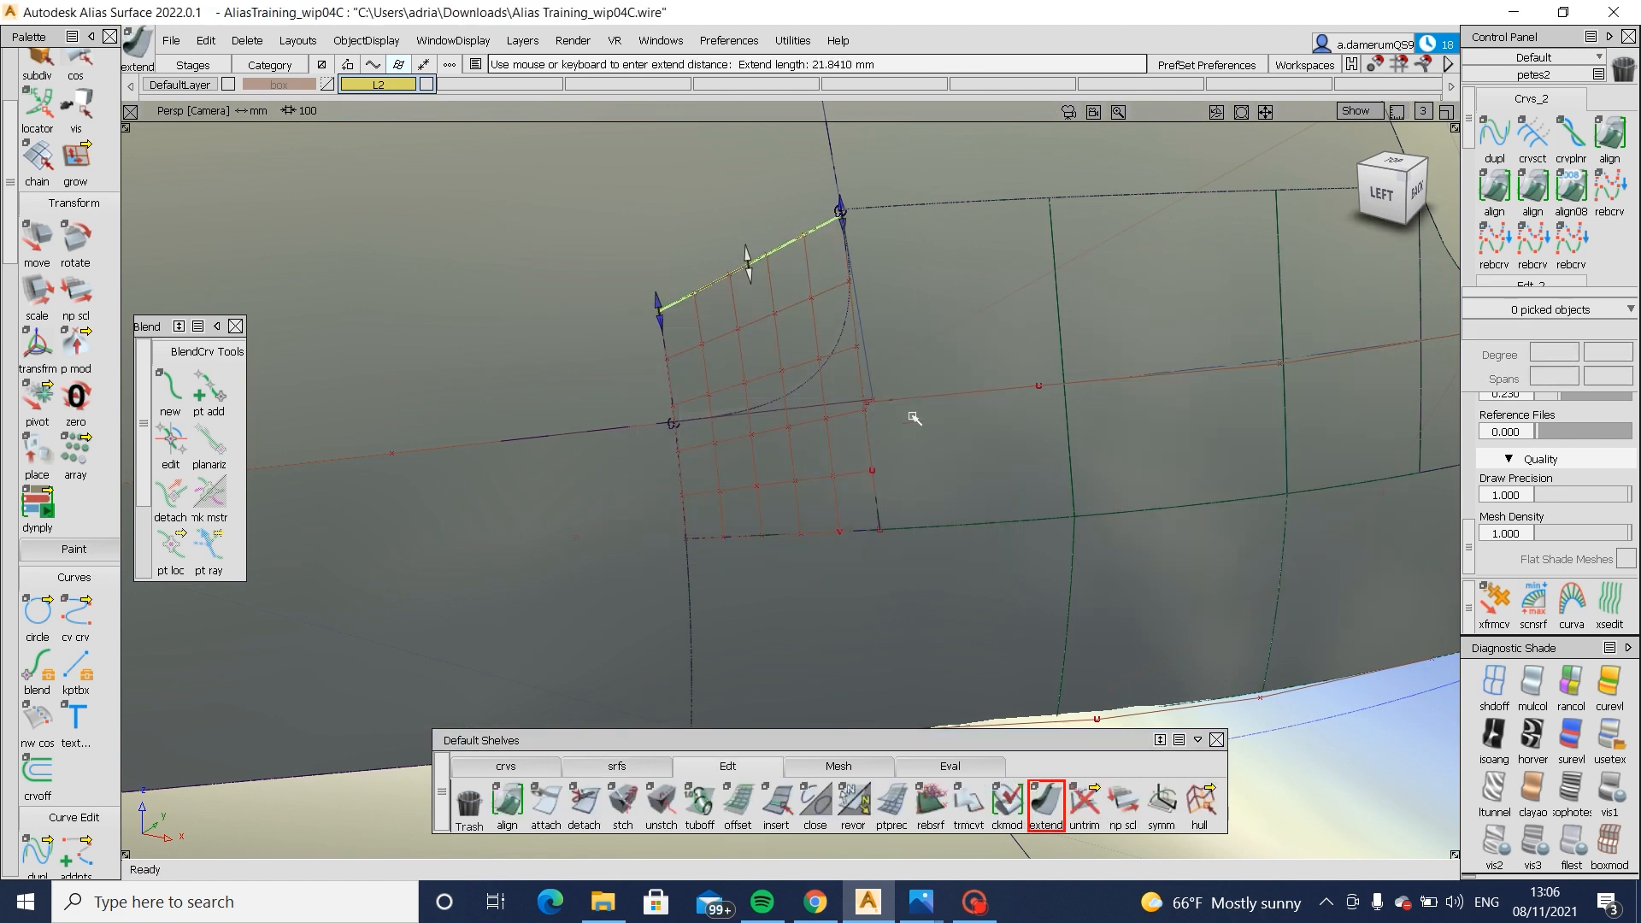
# - Align the extended front patch's edge to the adjoining blend surface edge with G2 continuity
pyautogui.doubleClick(1493, 186)
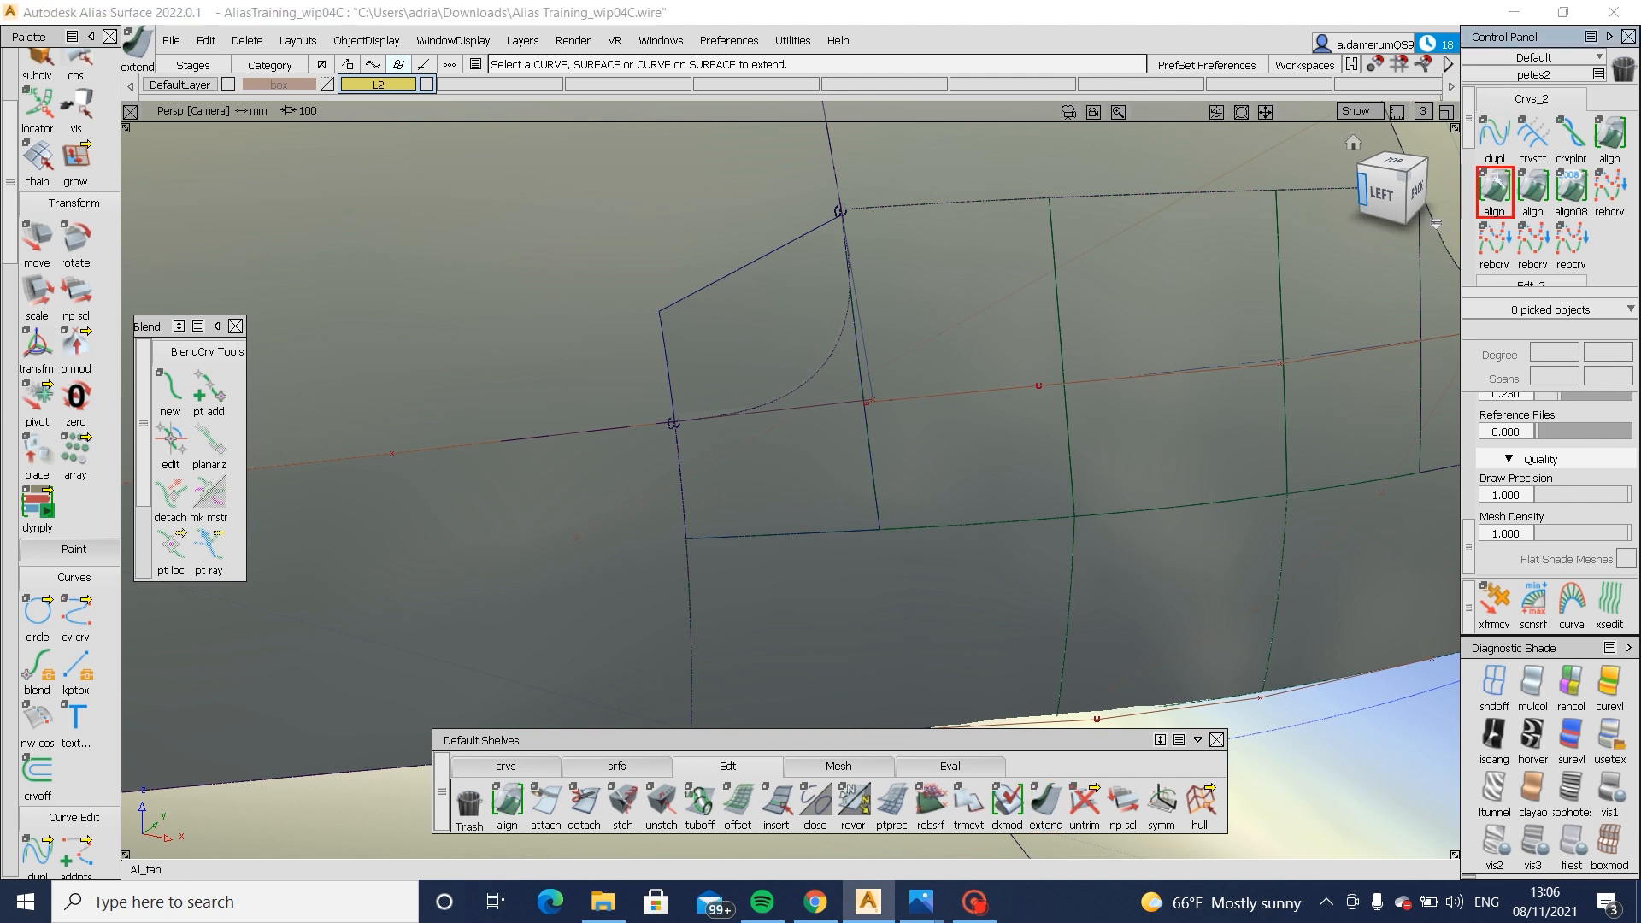
pyautogui.click(880, 482)
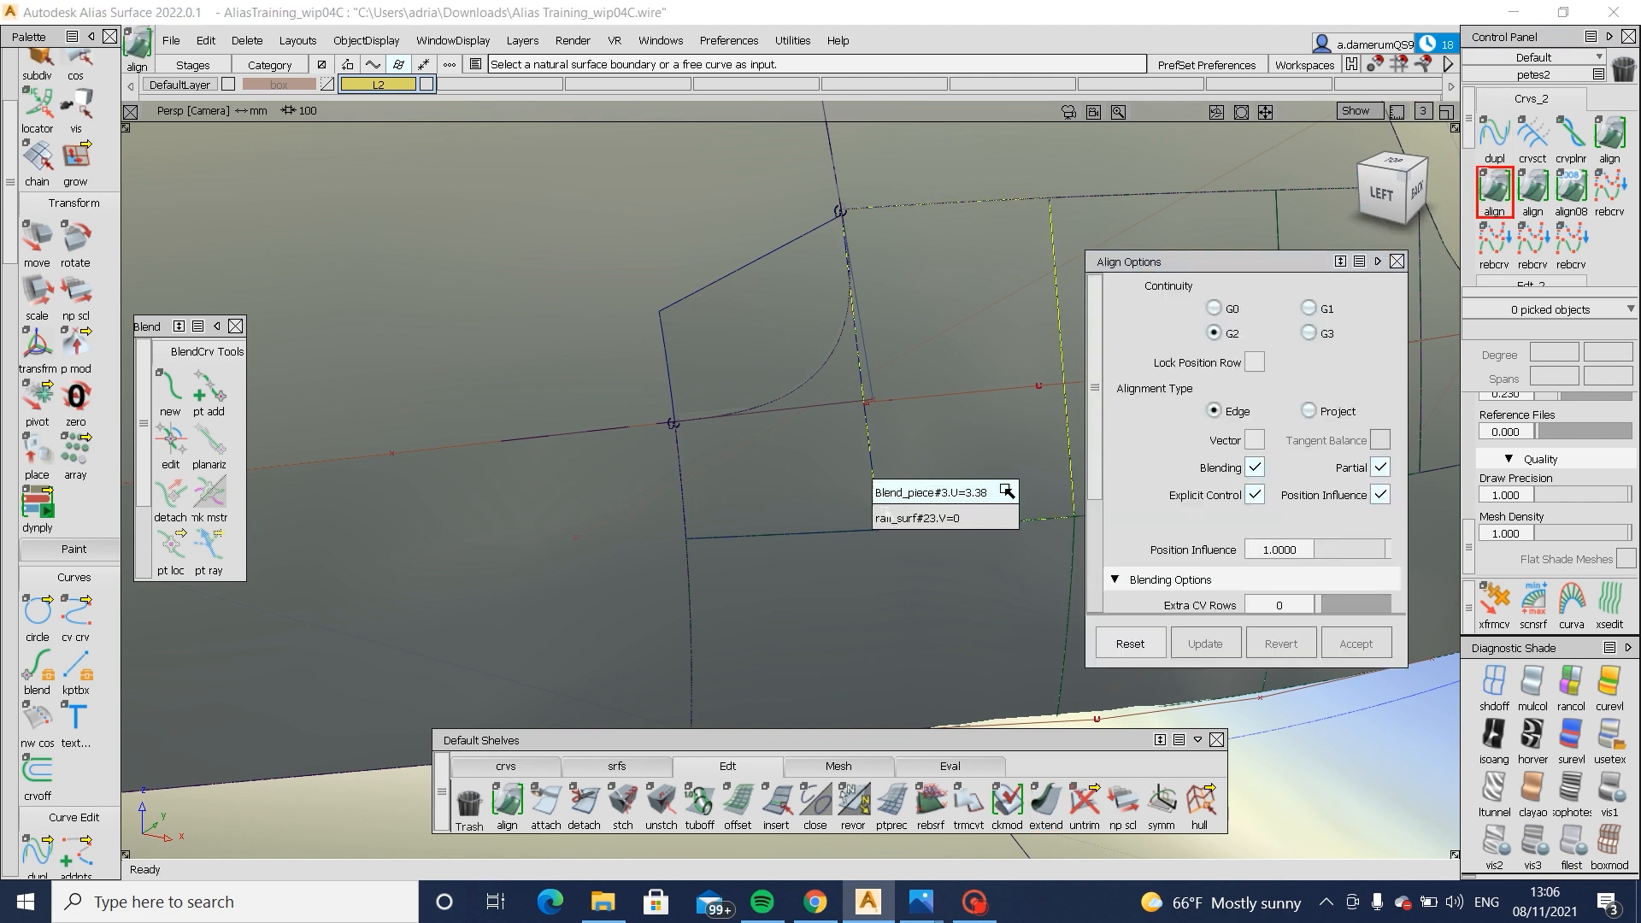
pyautogui.click(893, 516)
pyautogui.click(873, 482)
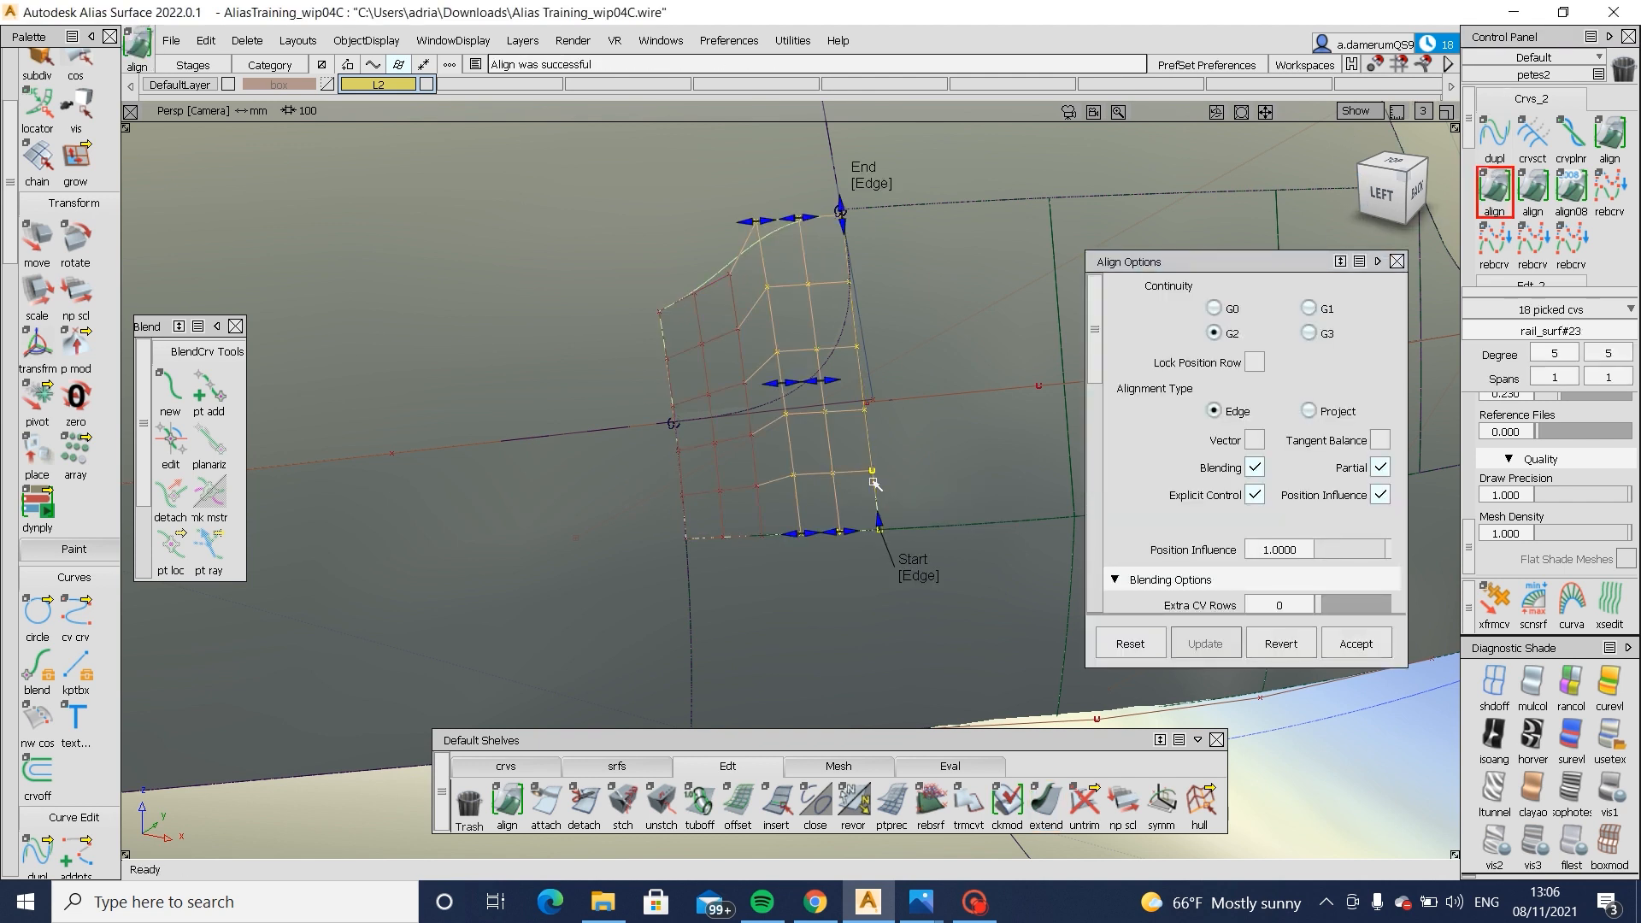
pyautogui.click(853, 180)
# - Untrim the front side surface and intersect it with the extended front patch
pyautogui.keyDown('ctrl'); pyautogui.keyDown('shift'); pyautogui.moveTo(928, 259); pyautogui.dragTo(855, 355); pyautogui.keyUp('shift'); pyautogui.keyUp('ctrl')
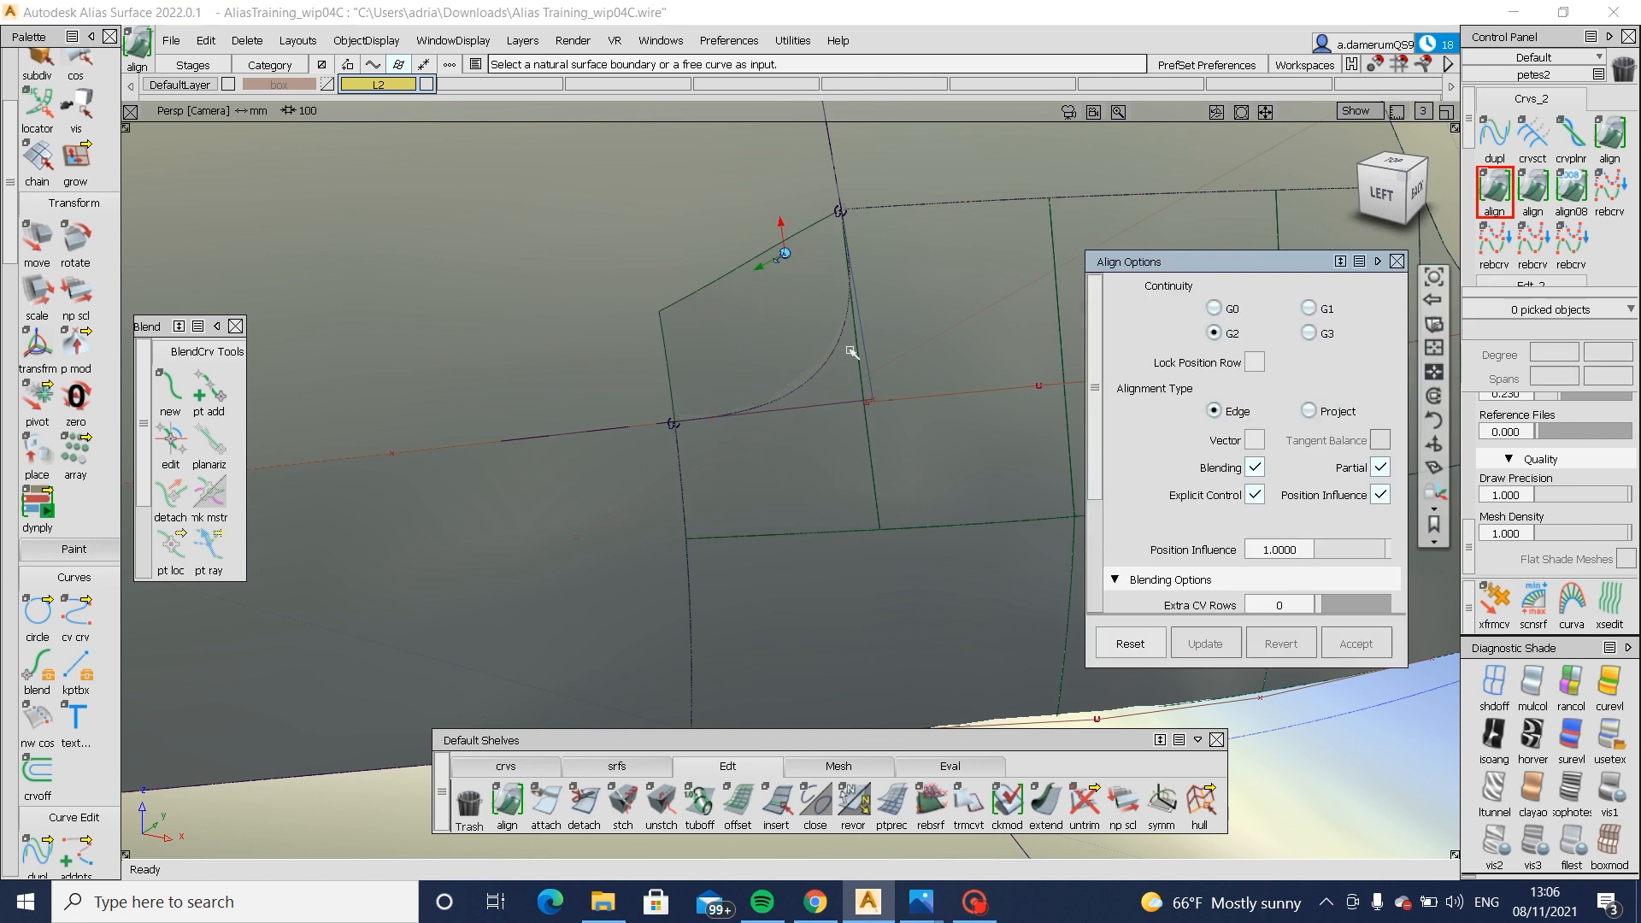
pyautogui.moveTo(854, 355)
pyautogui.keyDown('alt'); pyautogui.keyDown('shift'); pyautogui.mouseDown(button='right')
pyautogui.moveTo(982, 301)
pyautogui.moveTo(930, 329)
pyautogui.mouseUp(button='right'); pyautogui.keyUp('shift'); pyautogui.keyUp('alt')
pyautogui.keyDown('alt'); pyautogui.keyDown('shift'); pyautogui.moveTo(931, 330); pyautogui.dragTo(874, 357); pyautogui.keyUp('shift'); pyautogui.keyUp('alt')
pyautogui.keyDown('ctrl'); pyautogui.keyDown('shift'); pyautogui.moveTo(874, 357); pyautogui.dragTo(531, 514); pyautogui.keyUp('shift'); pyautogui.keyUp('ctrl')
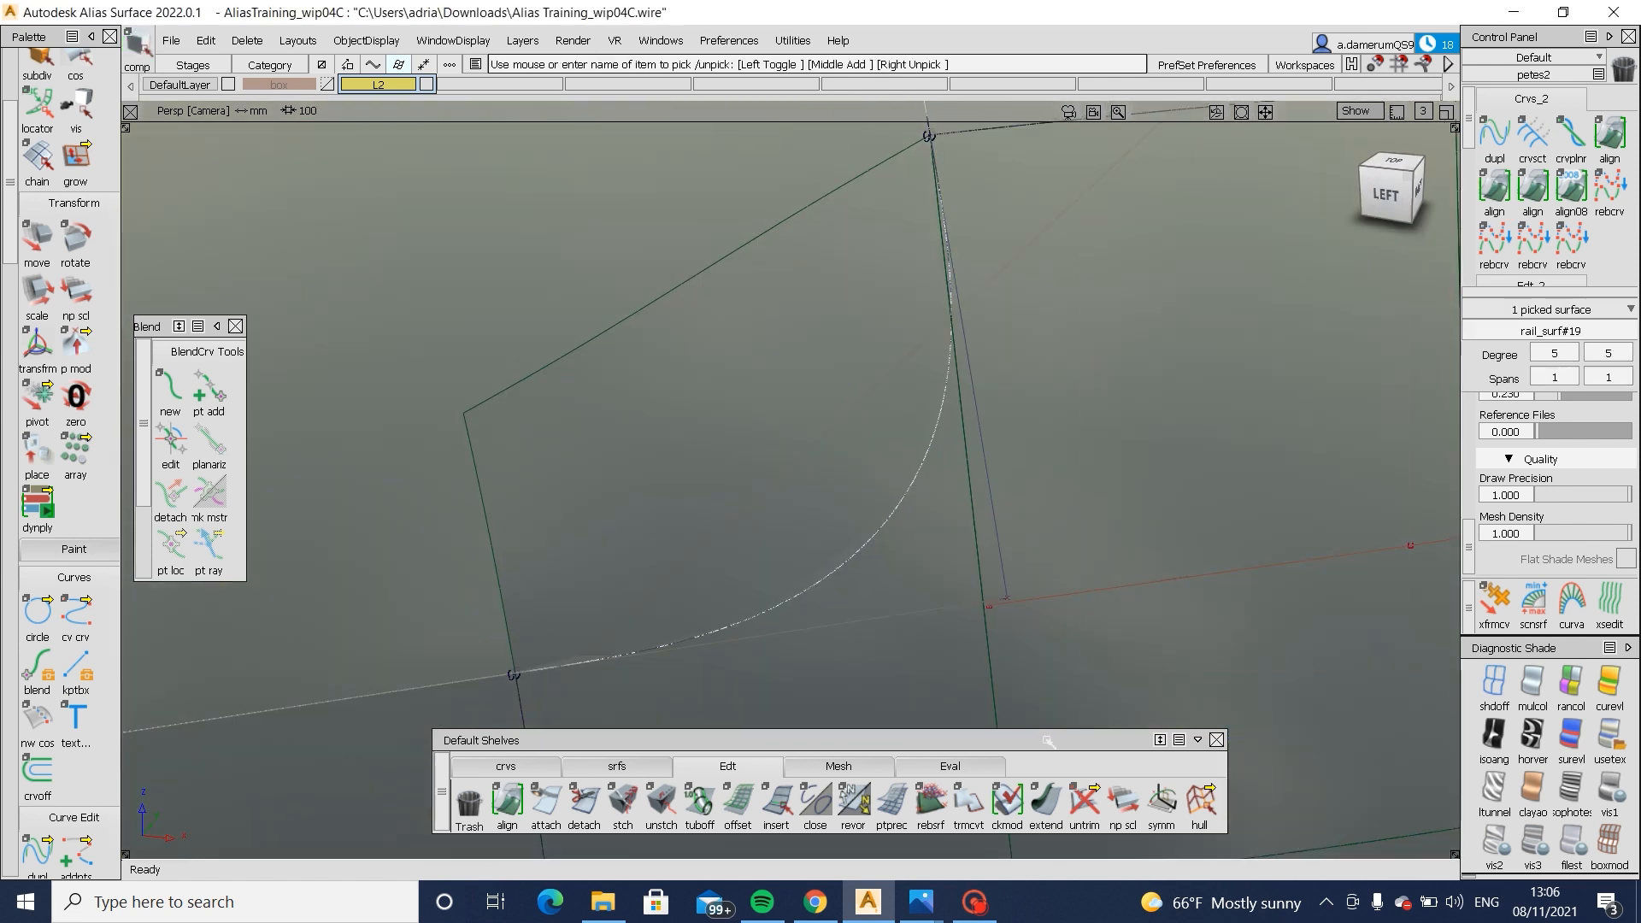
pyautogui.click(1083, 800)
pyautogui.keyDown('ctrl'); pyautogui.keyDown('shift'); pyautogui.moveTo(1033, 650); pyautogui.dragTo(889, 542); pyautogui.keyUp('shift'); pyautogui.keyUp('ctrl')
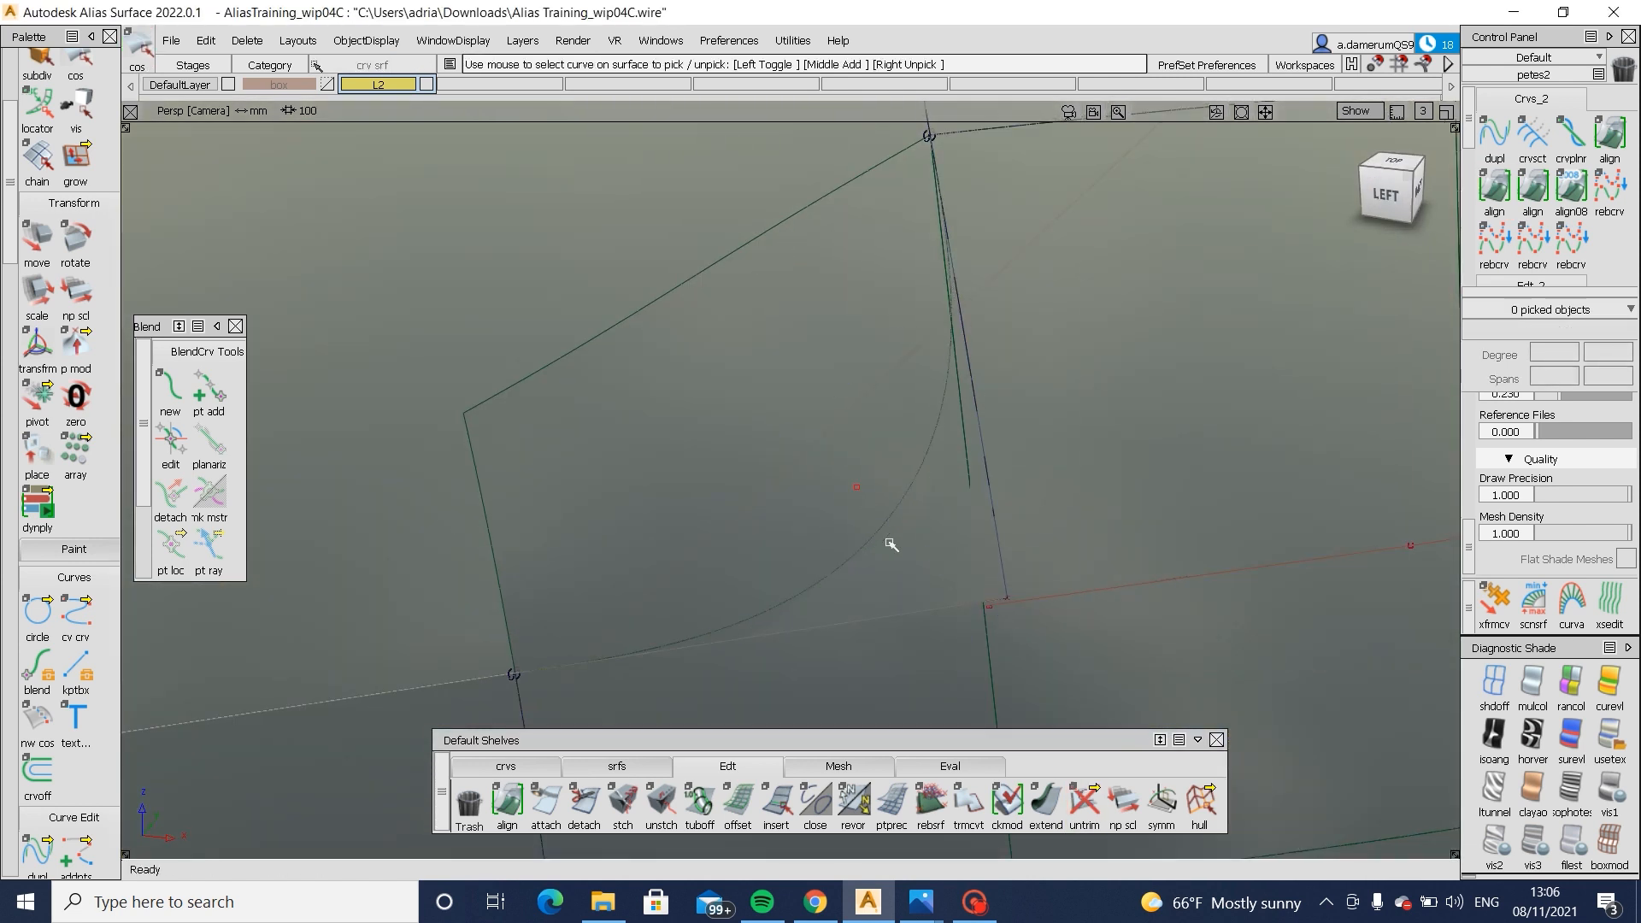
pyautogui.keyDown('ctrl'); pyautogui.keyDown('shift'); pyautogui.moveTo(990, 469); pyautogui.dragTo(790, 687); pyautogui.keyUp('shift'); pyautogui.keyUp('ctrl')
pyautogui.click(915, 572)
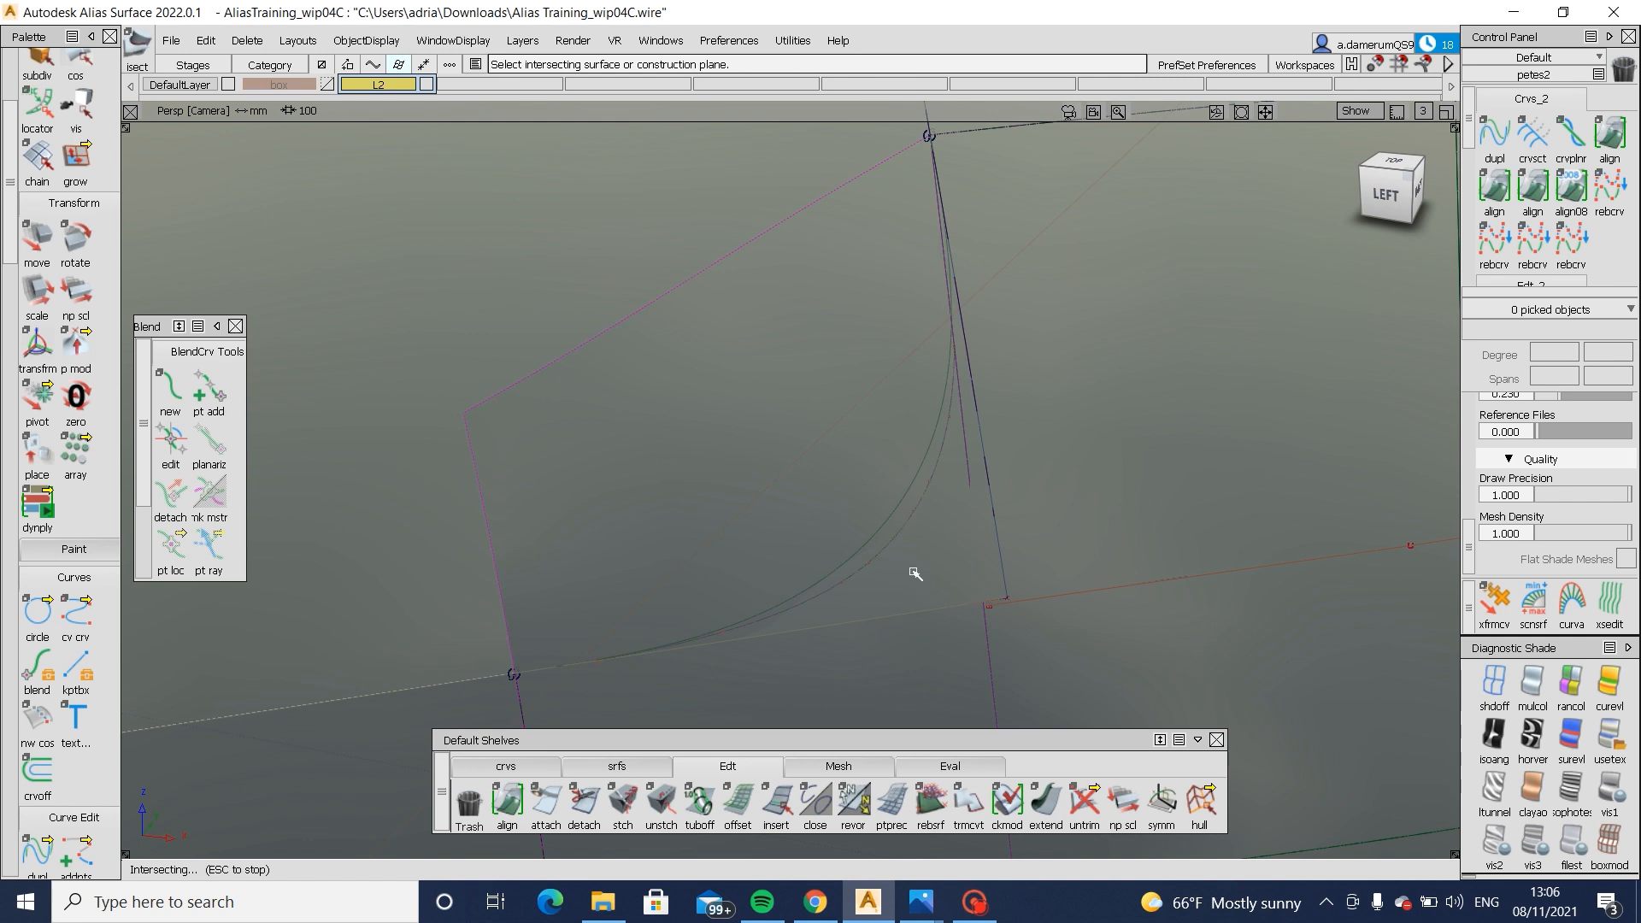
# - Extend the lower end of the front patch's intersection curve beyond the patch's side edge
pyautogui.keyDown('alt'); pyautogui.keyDown('shift'); pyautogui.moveTo(958, 545); pyautogui.dragTo(1000, 496, button='middle'); pyautogui.keyUp('shift'); pyautogui.keyUp('alt')
pyautogui.keyDown('ctrl'); pyautogui.keyDown('shift'); pyautogui.moveTo(1033, 494); pyautogui.dragTo(888, 649); pyautogui.keyUp('shift'); pyautogui.keyUp('ctrl')
pyautogui.click(890, 651)
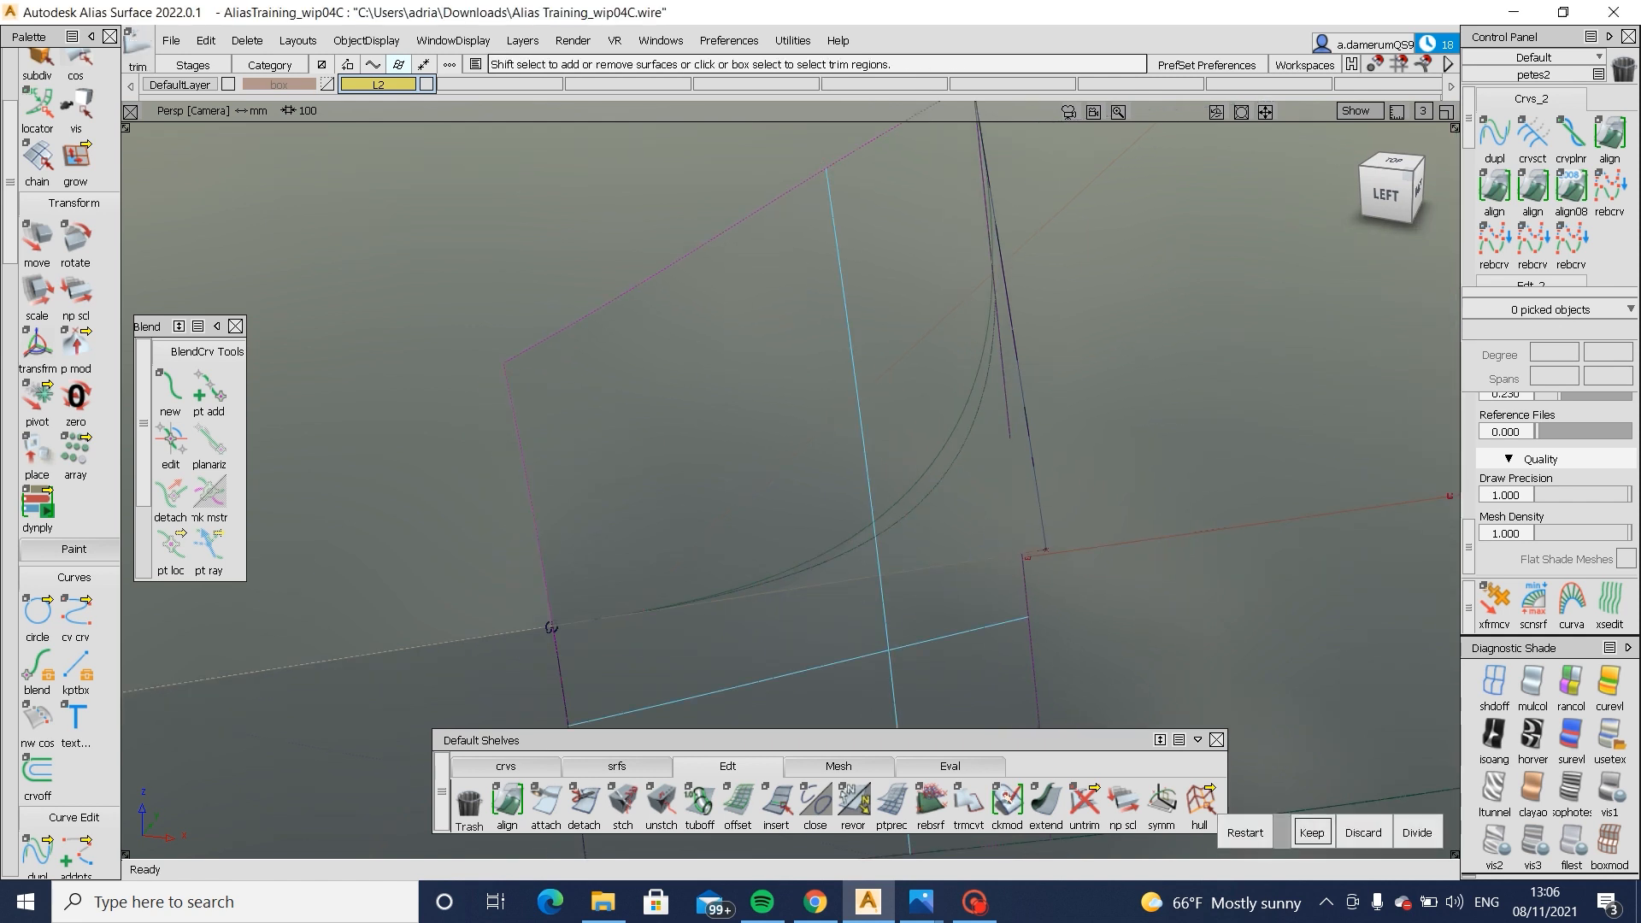
pyautogui.click(1046, 801)
pyautogui.click(788, 588)
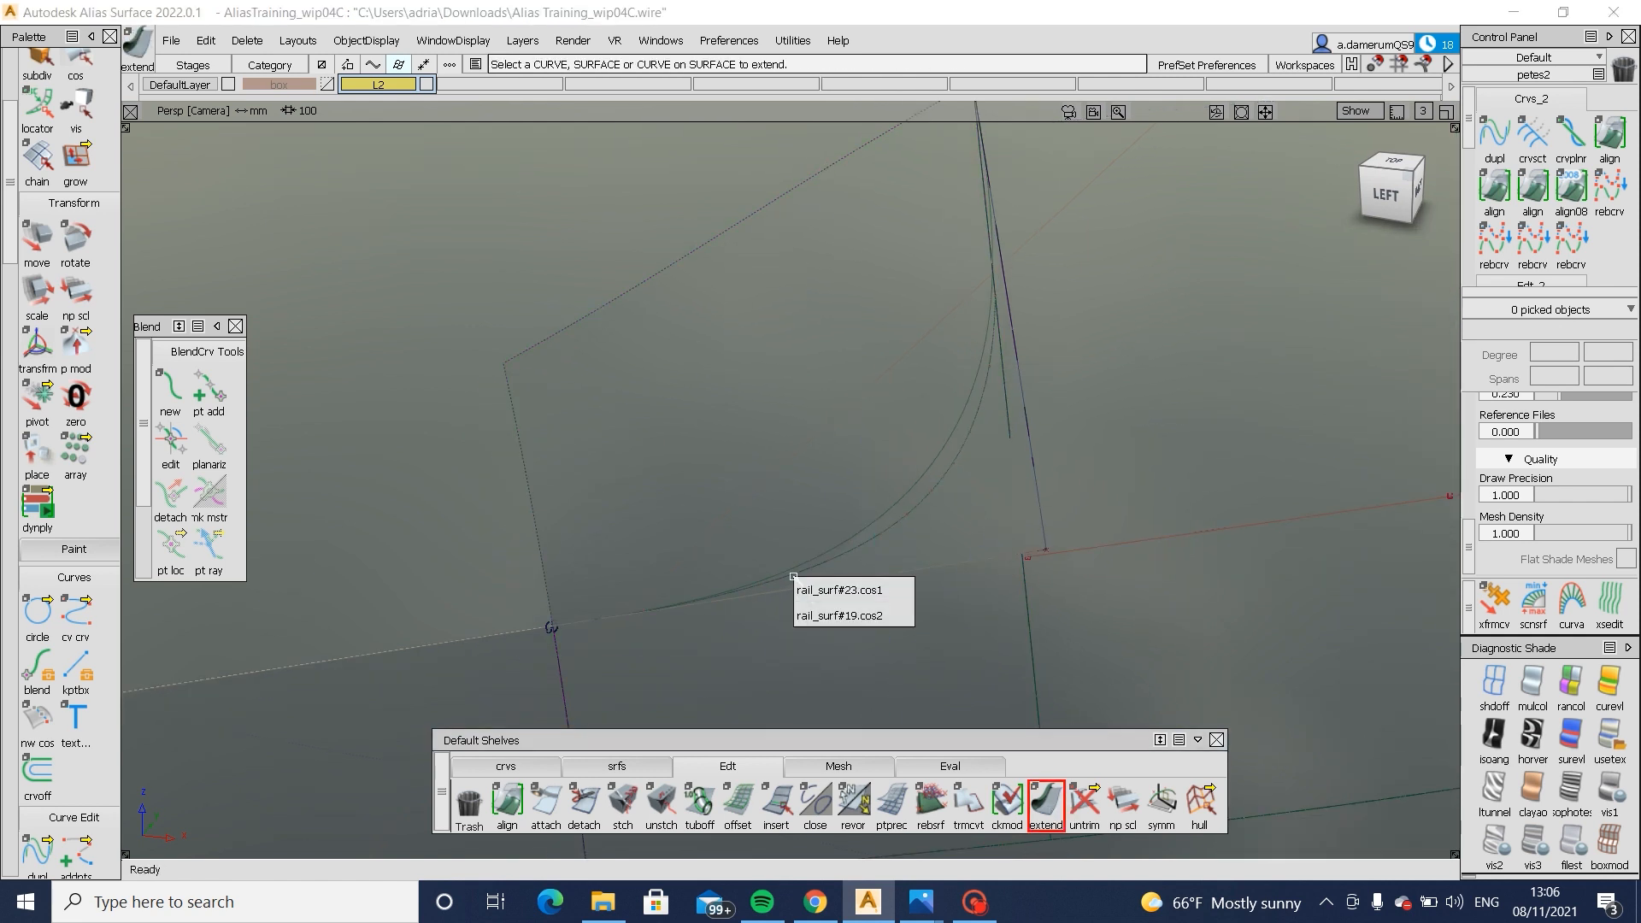
pyautogui.click(897, 588)
pyautogui.moveTo(648, 608); pyautogui.dragTo(439, 684)
# - Trim the front patch along the extended intersection curve, removing its upper corner
pyautogui.moveTo(859, 596)
pyautogui.keyDown('ctrl'); pyautogui.keyDown('shift'); pyautogui.mouseDown()
pyautogui.moveTo(781, 659)
pyautogui.moveTo(806, 461)
pyautogui.mouseUp(); pyautogui.keyUp('shift'); pyautogui.keyUp('ctrl')
pyautogui.click(783, 653)
pyautogui.click(806, 459)
pyautogui.moveTo(951, 521)
pyautogui.keyDown('ctrl'); pyautogui.keyDown('shift'); pyautogui.mouseDown()
pyautogui.moveTo(973, 455)
pyautogui.moveTo(957, 458)
pyautogui.mouseUp(); pyautogui.keyUp('shift'); pyautogui.keyUp('ctrl')
pyautogui.moveTo(1000, 380)
pyautogui.keyDown('ctrl'); pyautogui.keyDown('shift'); pyautogui.mouseDown()
pyautogui.moveTo(852, 474)
pyautogui.moveTo(1055, 458)
pyautogui.moveTo(1060, 515)
pyautogui.mouseUp(); pyautogui.keyUp('shift'); pyautogui.keyUp('ctrl')
pyautogui.click(851, 468)
pyautogui.click(929, 477)
pyautogui.press('space')
# - Try to trim the front side surface along its intersection curve
pyautogui.keyDown('alt'); pyautogui.keyDown('shift'); pyautogui.moveTo(963, 465); pyautogui.dragTo(949, 568, button='middle'); pyautogui.keyUp('shift'); pyautogui.keyUp('alt')
pyautogui.keyDown('alt'); pyautogui.keyDown('shift'); pyautogui.click(923, 383); pyautogui.keyUp('shift'); pyautogui.keyUp('alt')
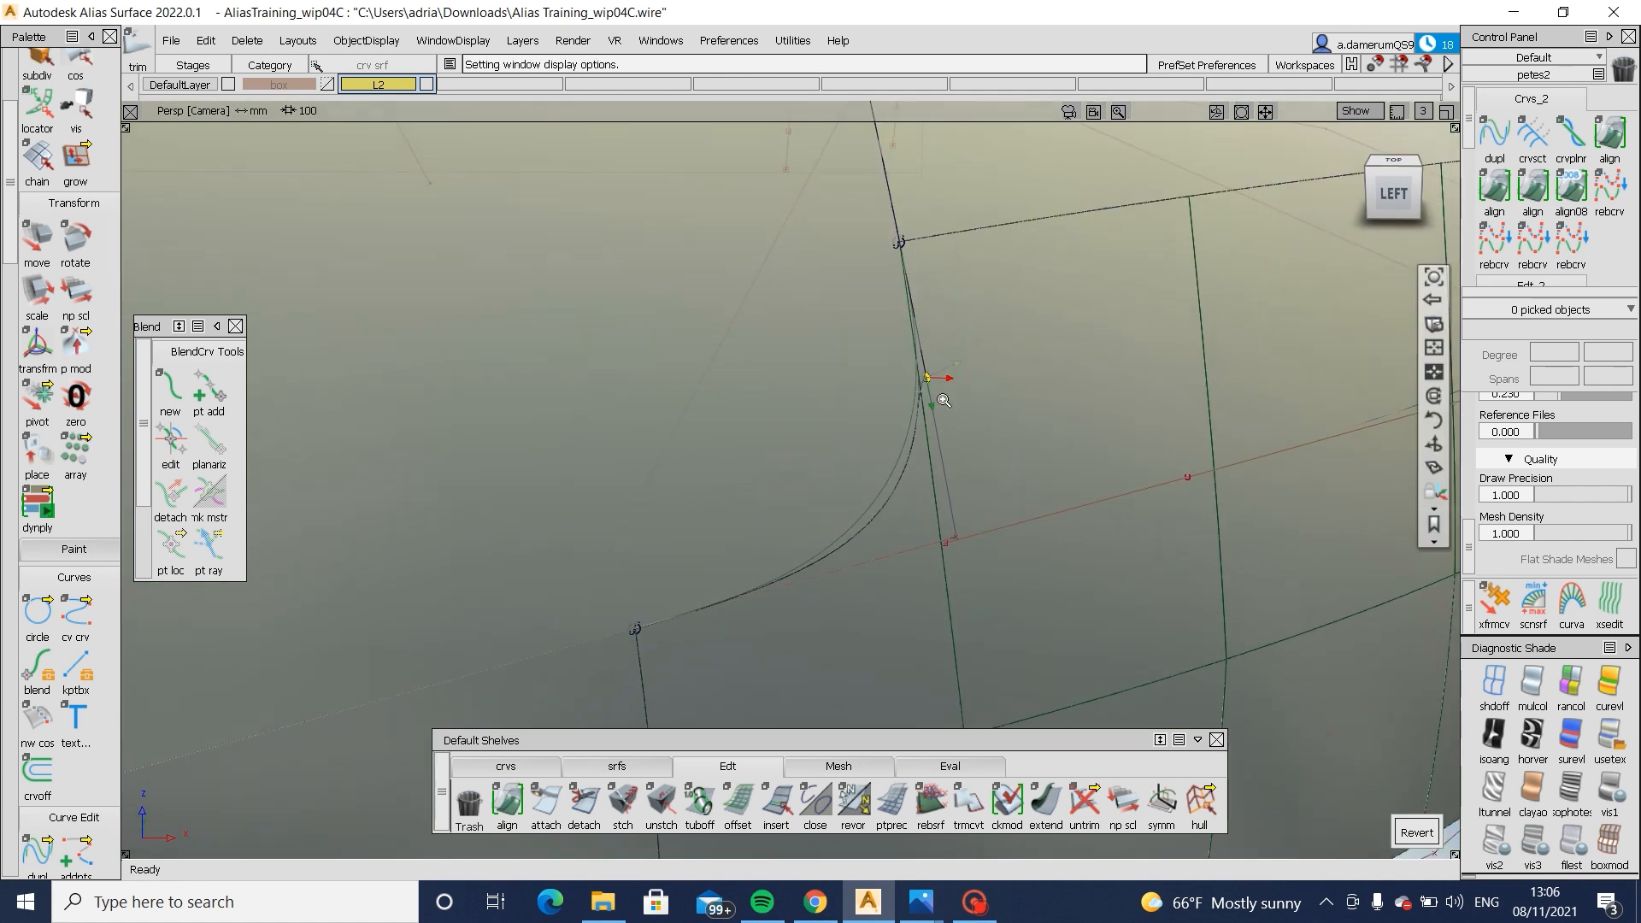
pyautogui.keyDown('alt'); pyautogui.keyDown('shift'); pyautogui.moveTo(923, 383); pyautogui.dragTo(903, 427, button='right'); pyautogui.keyUp('shift'); pyautogui.keyUp('alt')
pyautogui.moveTo(896, 391)
pyautogui.keyDown('ctrl'); pyautogui.keyDown('shift'); pyautogui.mouseDown()
pyautogui.moveTo(802, 494)
pyautogui.moveTo(817, 549)
pyautogui.moveTo(834, 427)
pyautogui.mouseUp(); pyautogui.keyUp('shift'); pyautogui.keyUp('ctrl')
pyautogui.click(893, 506)
pyautogui.keyDown('ctrl'); pyautogui.keyDown('shift'); pyautogui.moveTo(949, 408); pyautogui.dragTo(743, 526); pyautogui.keyUp('shift'); pyautogui.keyUp('ctrl')
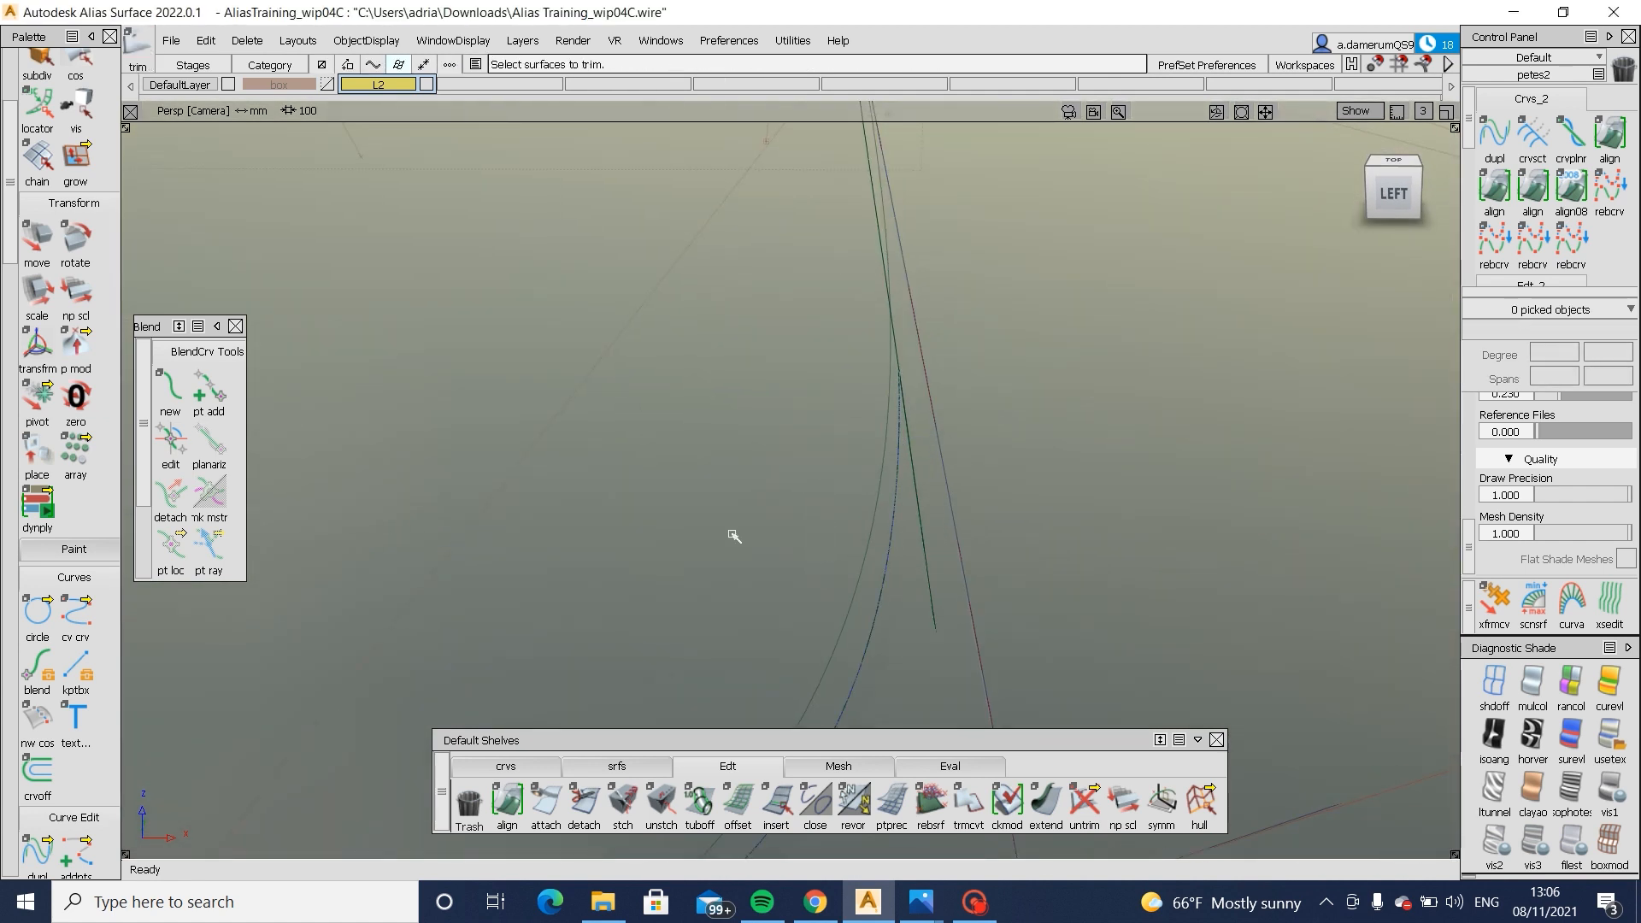
pyautogui.click(735, 535)
pyautogui.keyDown('ctrl'); pyautogui.keyDown('shift'); pyautogui.moveTo(860, 547); pyautogui.dragTo(878, 440); pyautogui.keyUp('shift'); pyautogui.keyUp('ctrl')
# - Extend the upper end of the front side surface's intersection curve by about 16.8 mm to the blend's upper corner
pyautogui.click(1045, 802)
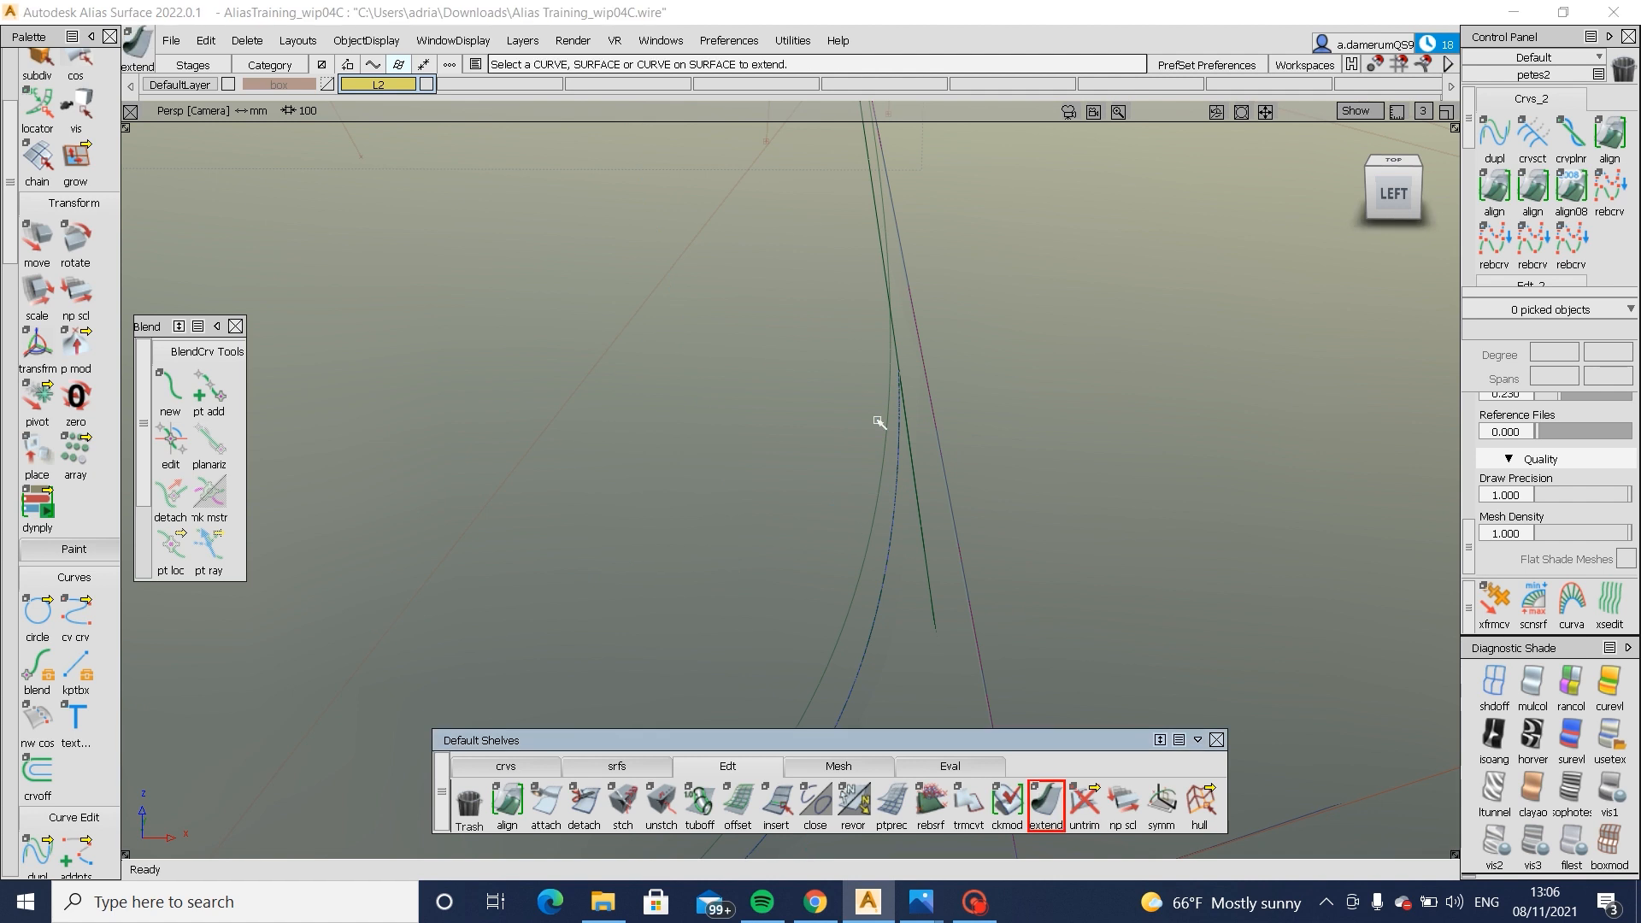
pyautogui.click(899, 486)
pyautogui.click(1030, 519)
pyautogui.keyDown('alt'); pyautogui.keyDown('shift'); pyautogui.moveTo(904, 512); pyautogui.dragTo(918, 438); pyautogui.keyUp('shift'); pyautogui.keyUp('alt')
pyautogui.moveTo(910, 379); pyautogui.dragTo(874, 233)
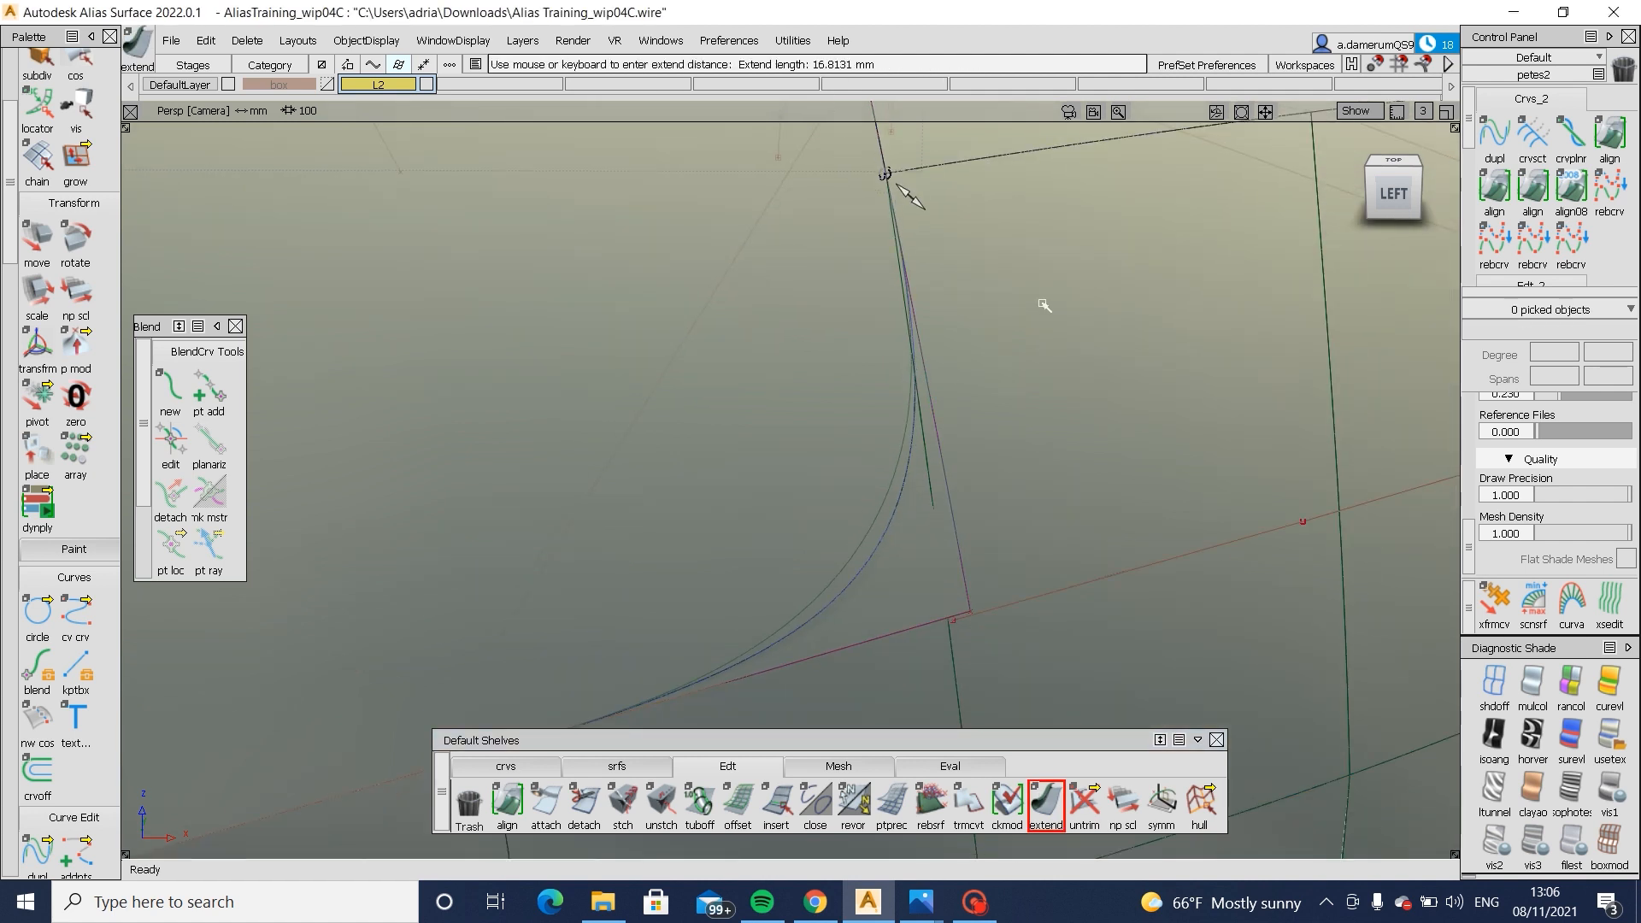
# - Trim the front side surface along the extended curve, keeping its main region, and view the shaded corner without wireframe
pyautogui.keyDown('ctrl'); pyautogui.keyDown('shift'); pyautogui.moveTo(1043, 304); pyautogui.dragTo(600, 582); pyautogui.keyUp('shift'); pyautogui.keyUp('ctrl')
pyautogui.click(807, 453)
pyautogui.click(807, 454)
pyautogui.press('space')
pyautogui.keyDown('alt'); pyautogui.keyDown('shift'); pyautogui.moveTo(940, 485); pyautogui.dragTo(568, 550, button='middle'); pyautogui.keyUp('shift'); pyautogui.keyUp('alt')
pyautogui.keyDown('alt'); pyautogui.keyDown('shift'); pyautogui.moveTo(567, 549); pyautogui.dragTo(660, 568, button='right'); pyautogui.keyUp('shift'); pyautogui.keyUp('alt')
pyautogui.keyDown('alt'); pyautogui.keyDown('shift'); pyautogui.moveTo(660, 570); pyautogui.dragTo(374, 523); pyautogui.keyUp('shift'); pyautogui.keyUp('alt')
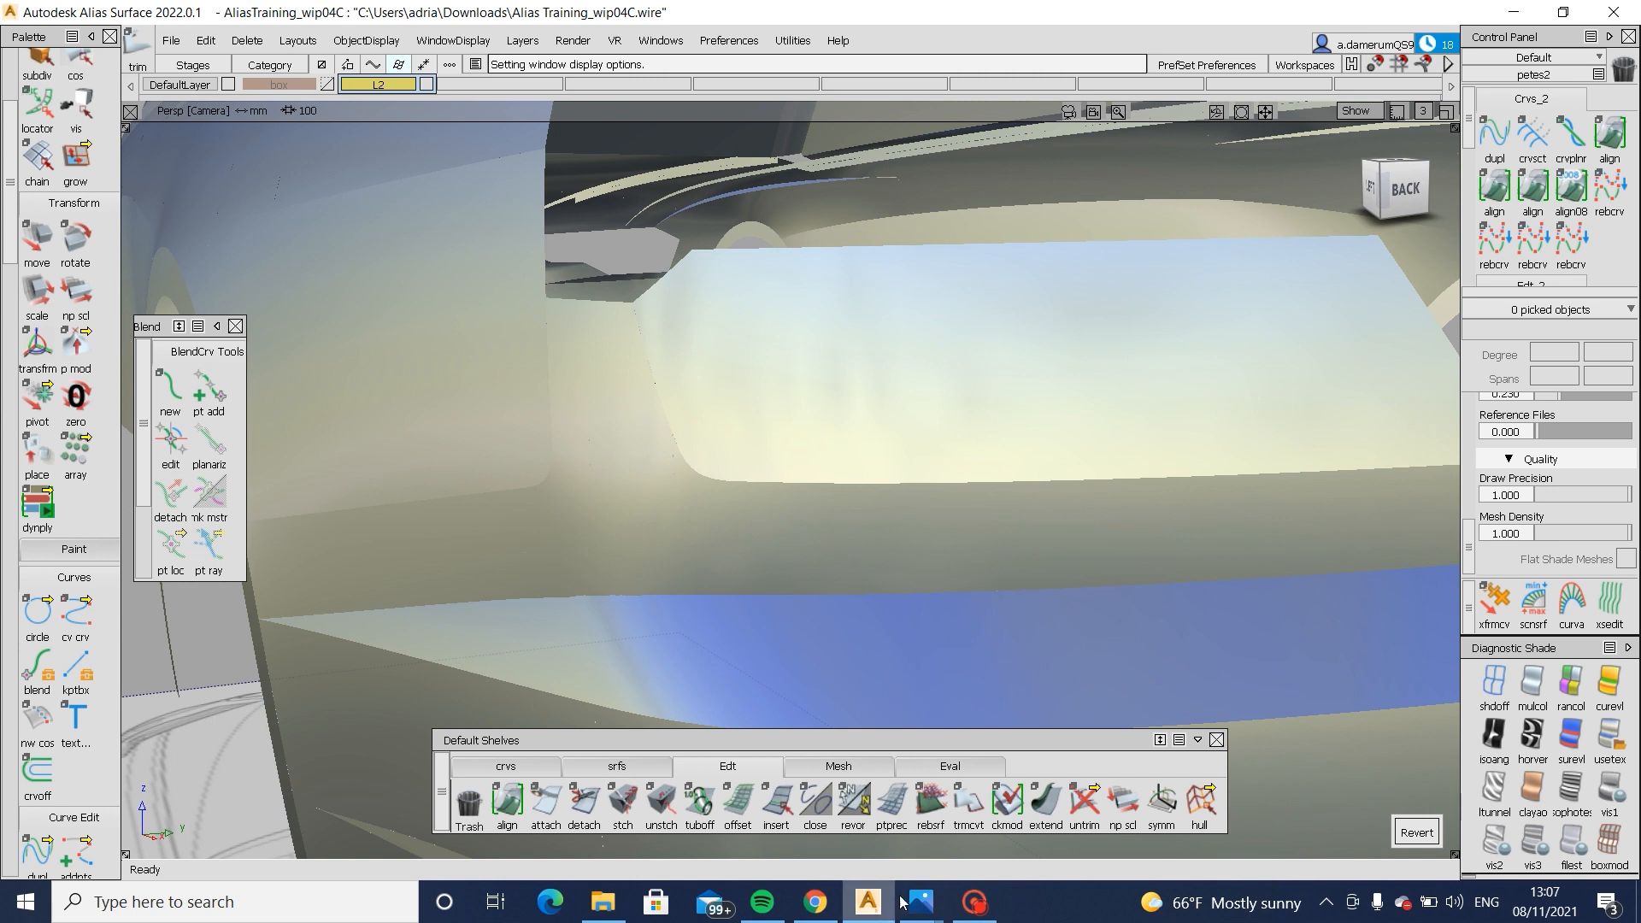
# - Compare the modelled rear corner with the Audi A6 rear-angle reference photo, then bring back the wireframe over the wider rear view
pyautogui.moveTo(907, 902)
pyautogui.click(997, 767)
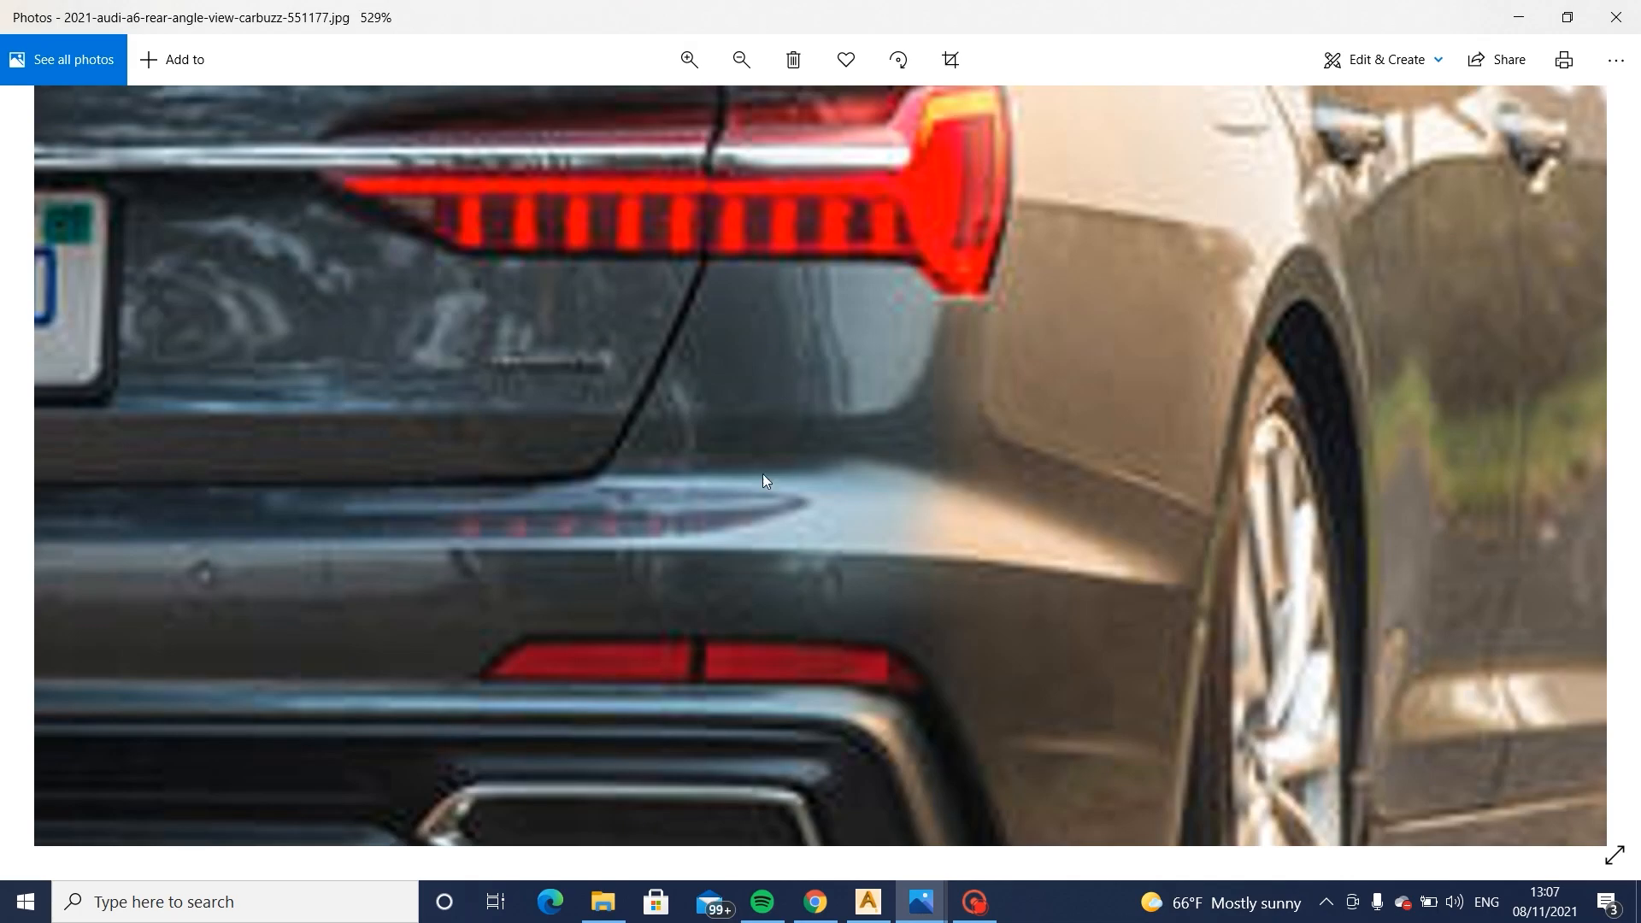
pyautogui.click(868, 901)
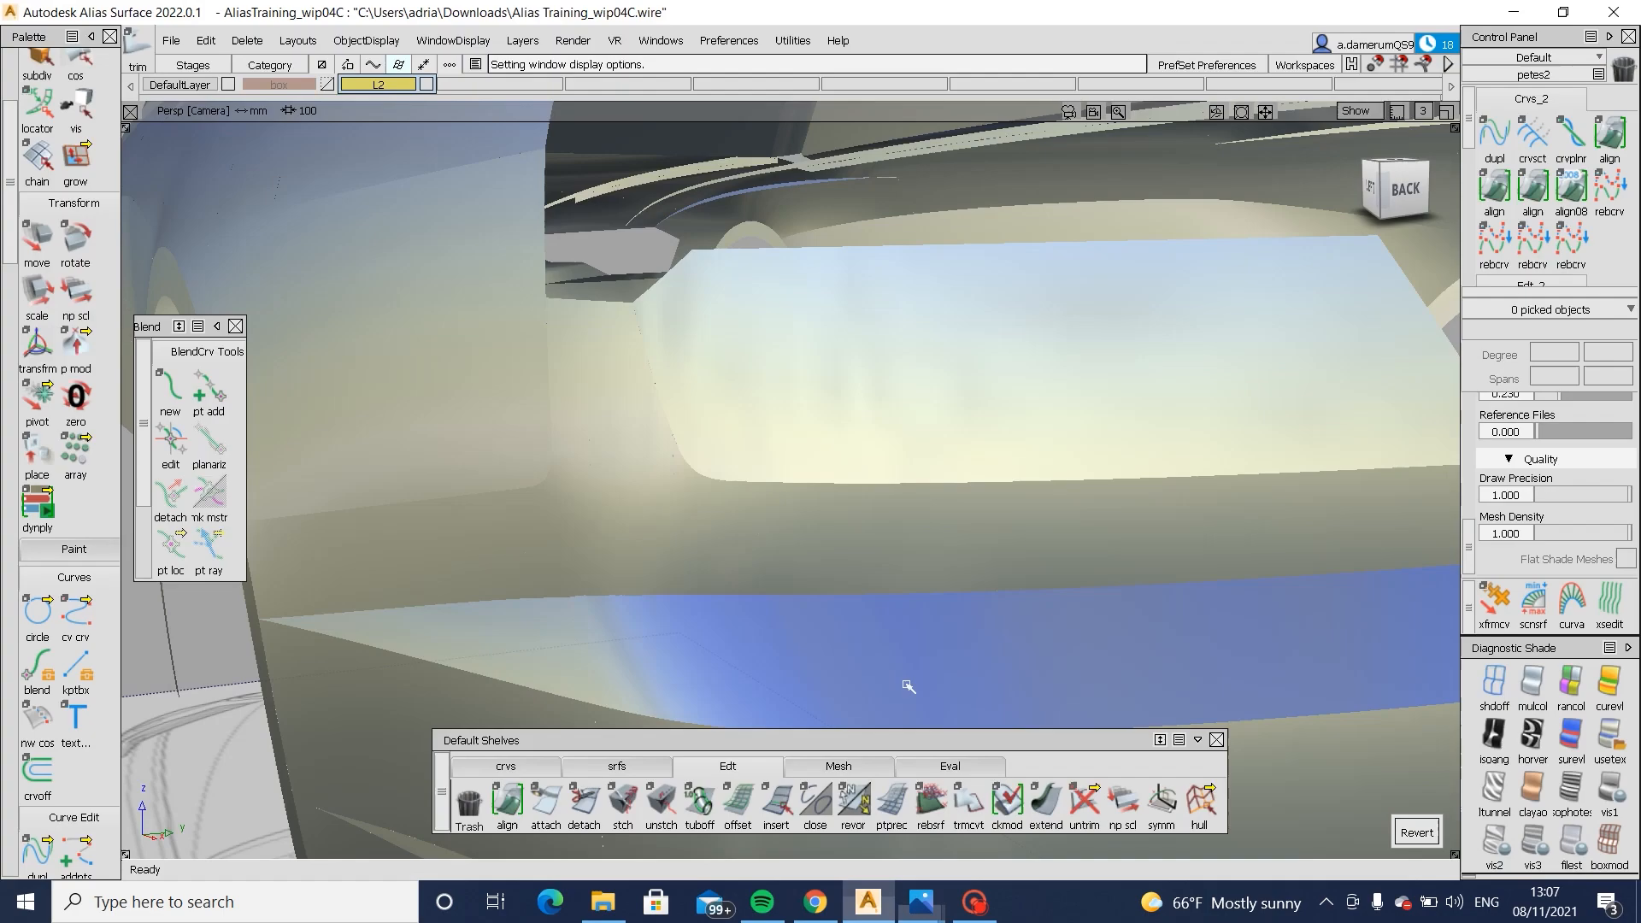
pyautogui.keyDown('alt'); pyautogui.keyDown('shift'); pyautogui.moveTo(733, 413); pyautogui.dragTo(848, 478); pyautogui.keyUp('shift'); pyautogui.keyUp('alt')
pyautogui.keyDown('alt'); pyautogui.keyDown('shift'); pyautogui.click(762, 542); pyautogui.keyUp('shift'); pyautogui.keyUp('alt')
pyautogui.hotkey('ctrl', 'm')
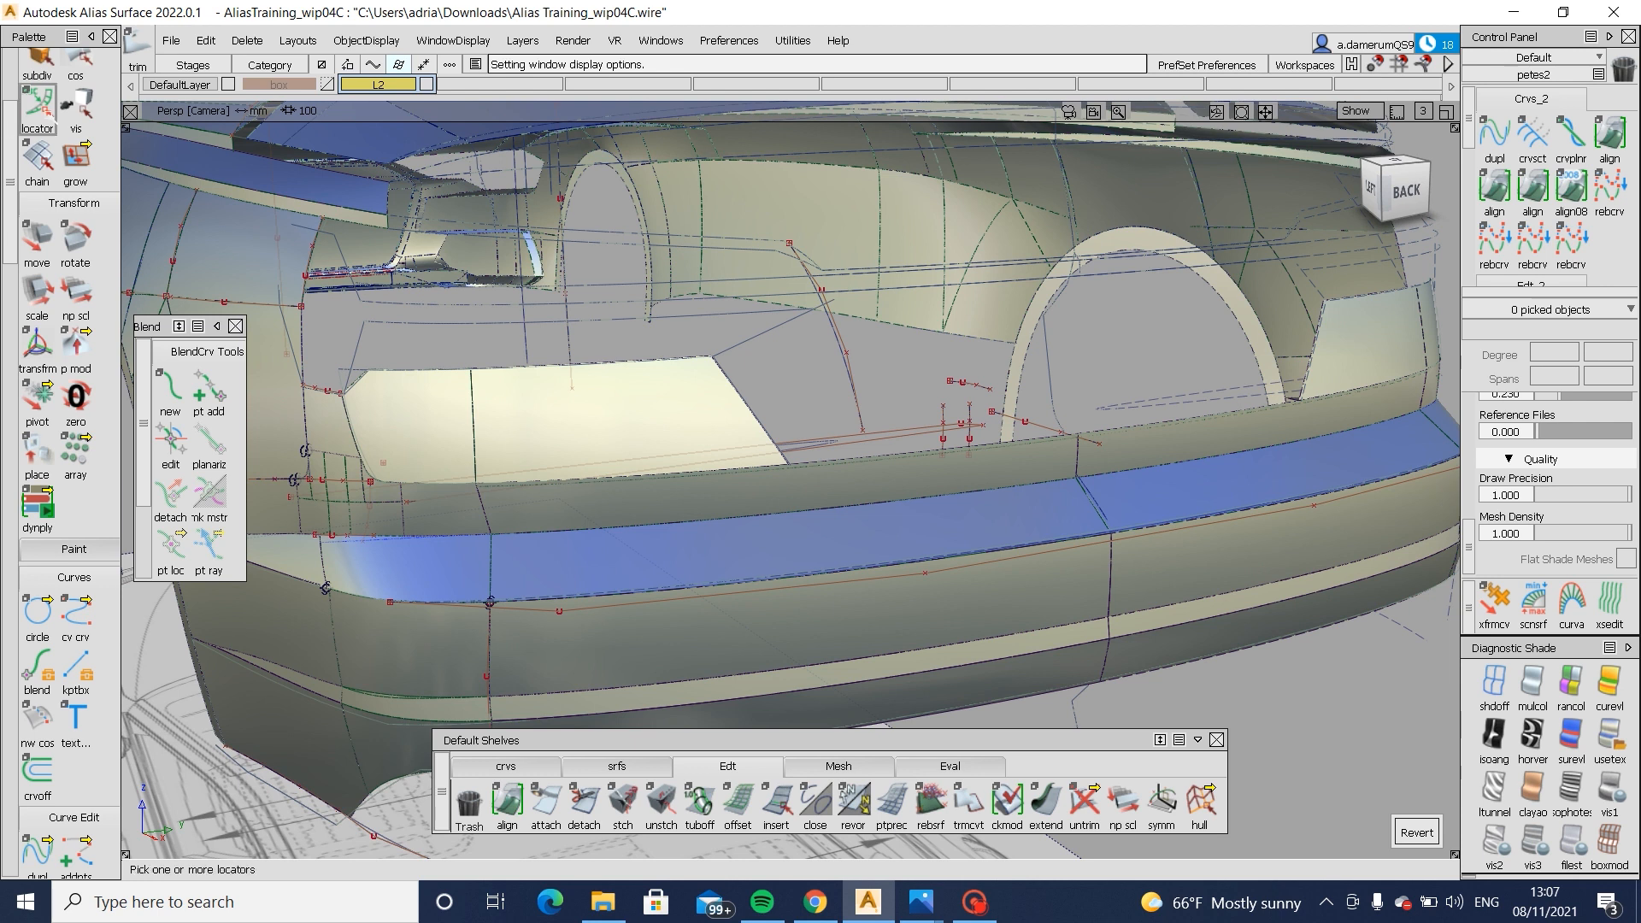
# - Save the model as a new version named Alias Training_wip04D in Downloads
pyautogui.click(171, 41)
pyautogui.click(192, 195)
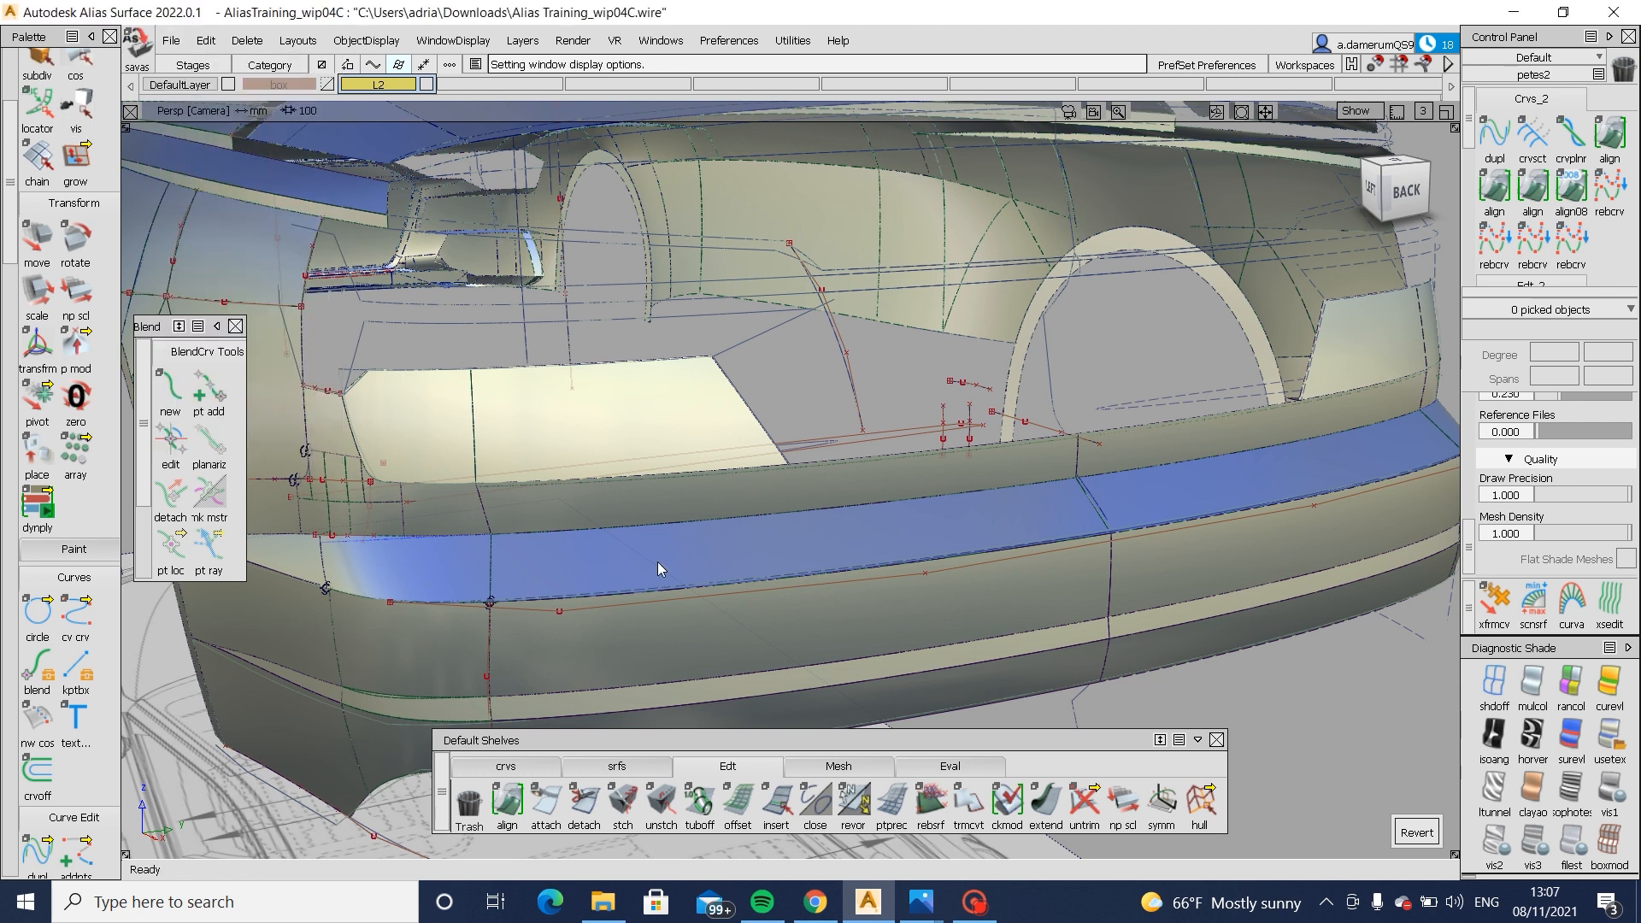
pyautogui.press('BackSpace')
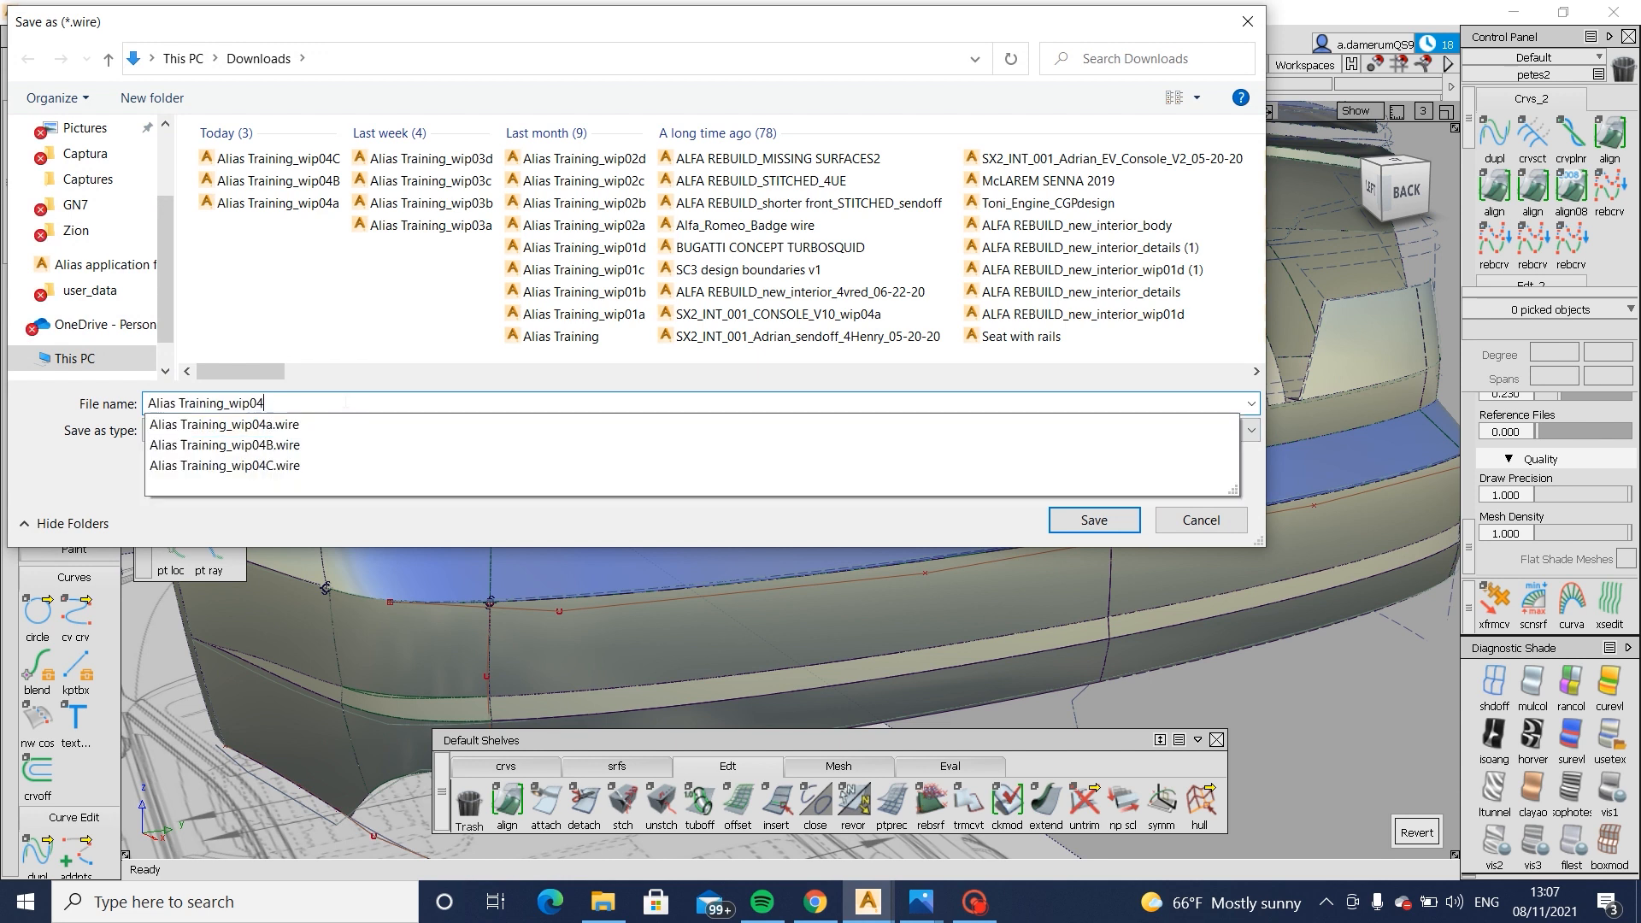
pyautogui.write('D')
pyautogui.click(1116, 521)
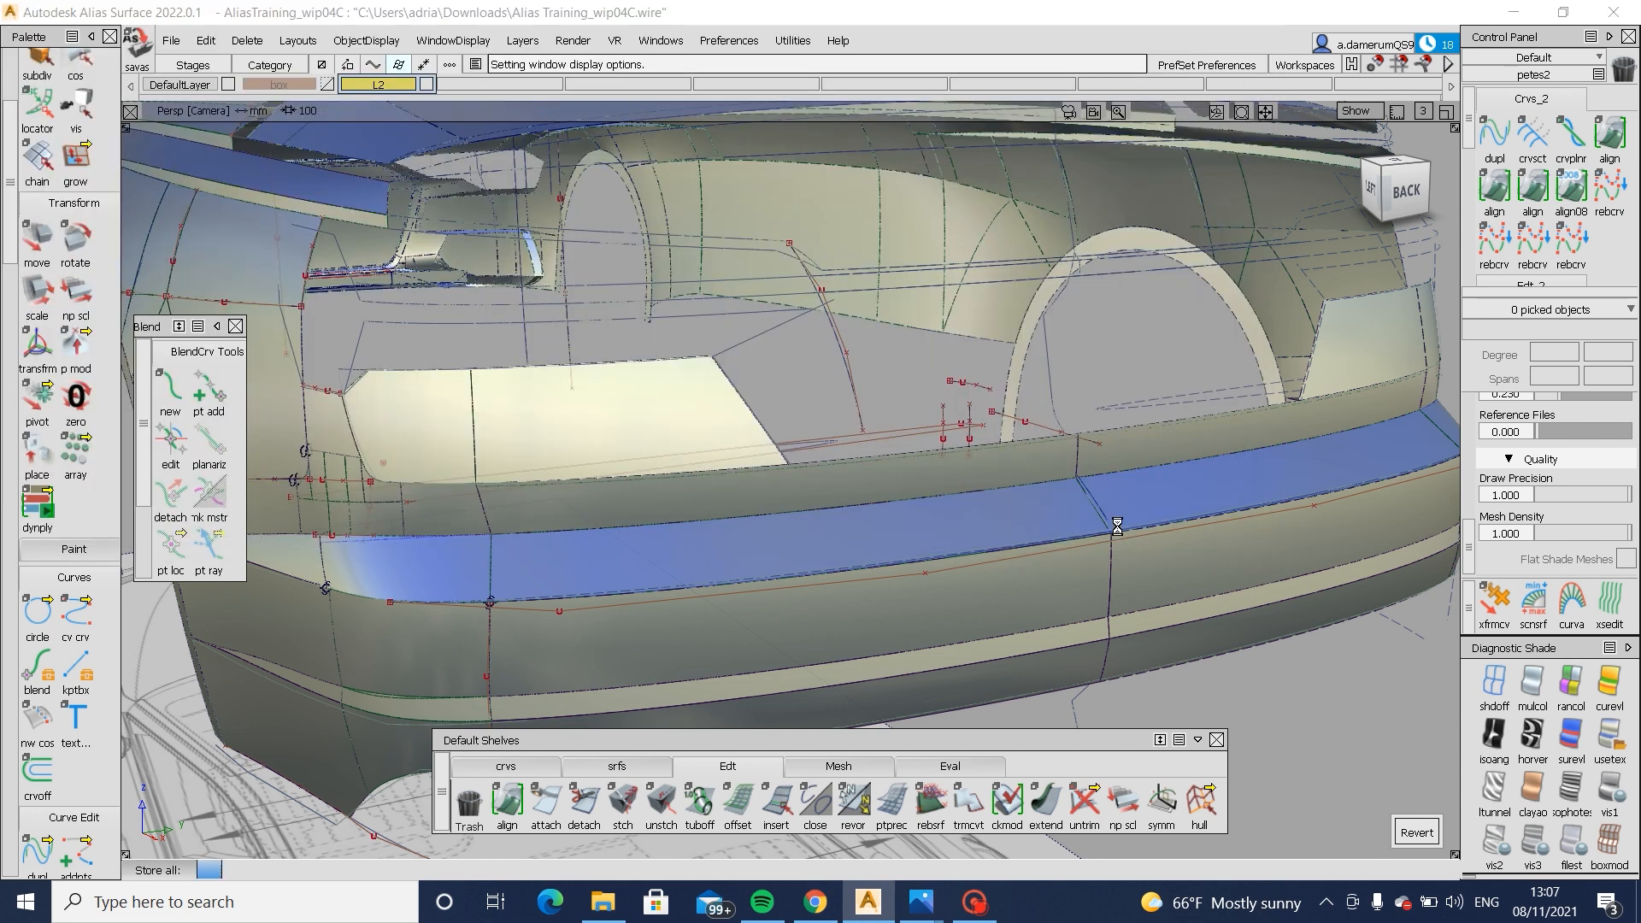
# - Examine the whole car shaded from the side and rear, without and with wireframe, then inspect the rear corner closely
pyautogui.keyDown('alt'); pyautogui.keyDown('shift'); pyautogui.moveTo(643, 482); pyautogui.dragTo(803, 474, button='right'); pyautogui.keyUp('shift'); pyautogui.keyUp('alt')
pyautogui.moveTo(701, 487)
pyautogui.keyDown('alt'); pyautogui.keyDown('shift'); pyautogui.mouseDown()
pyautogui.moveTo(815, 510)
pyautogui.moveTo(530, 561)
pyautogui.mouseUp(); pyautogui.keyUp('shift'); pyautogui.keyUp('alt')
pyautogui.hotkey('ctrl', 'm')
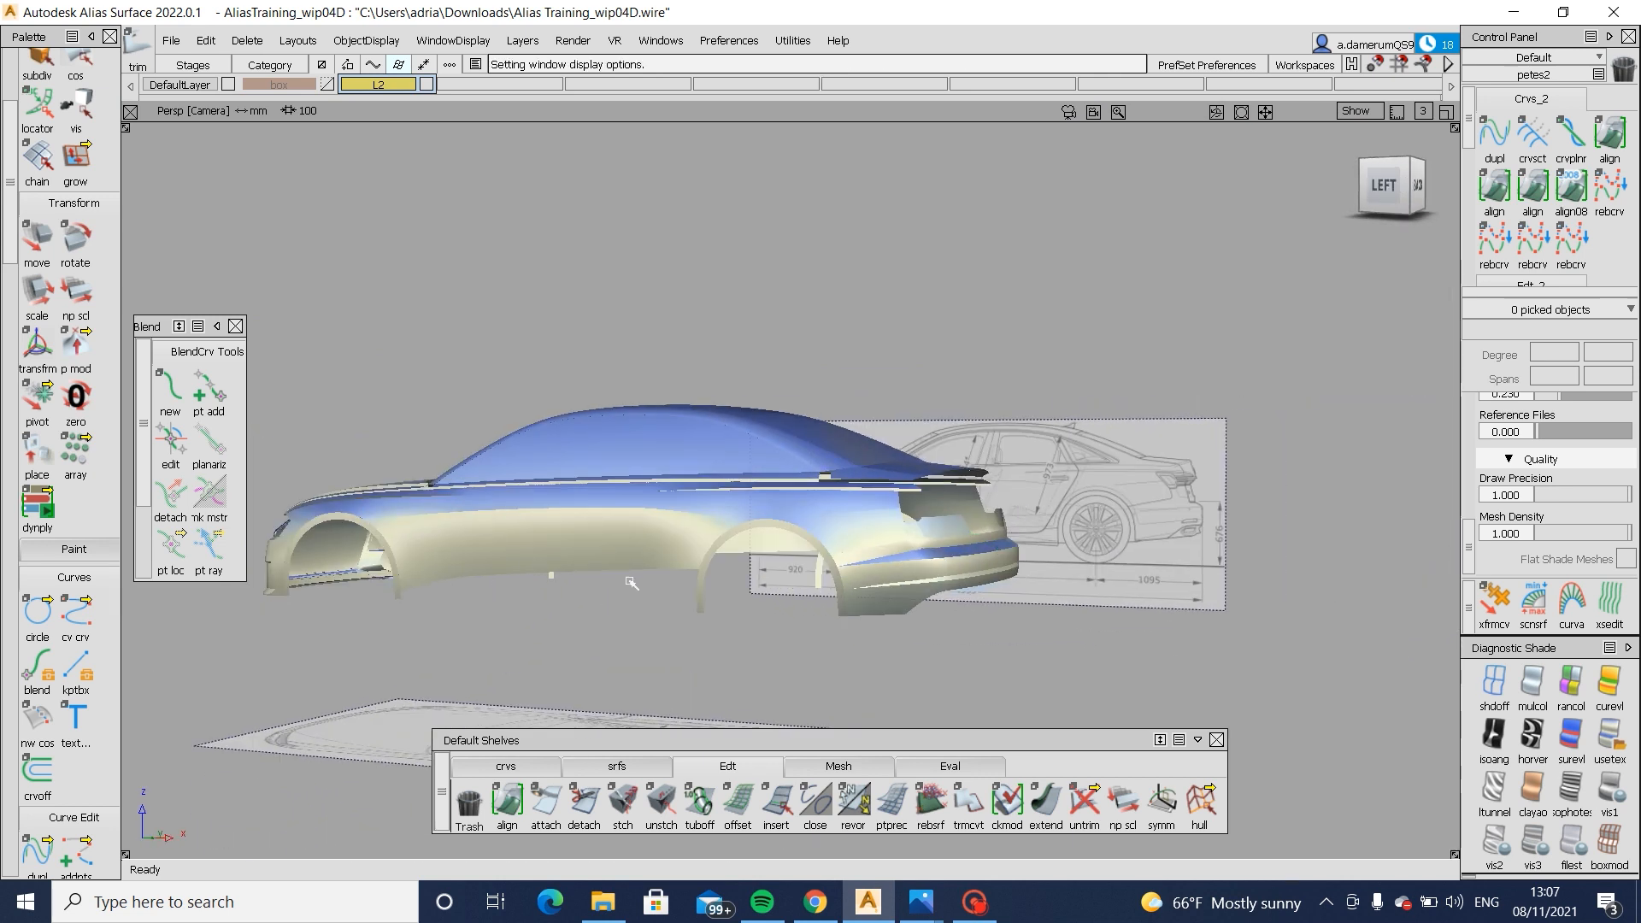
pyautogui.keyDown('alt'); pyautogui.keyDown('shift'); pyautogui.click(605, 557); pyautogui.keyUp('shift'); pyautogui.keyUp('alt')
pyautogui.keyDown('alt'); pyautogui.keyDown('shift'); pyautogui.moveTo(735, 615); pyautogui.dragTo(705, 633); pyautogui.keyUp('shift'); pyautogui.keyUp('alt')
pyautogui.hotkey('ctrl', 'm')
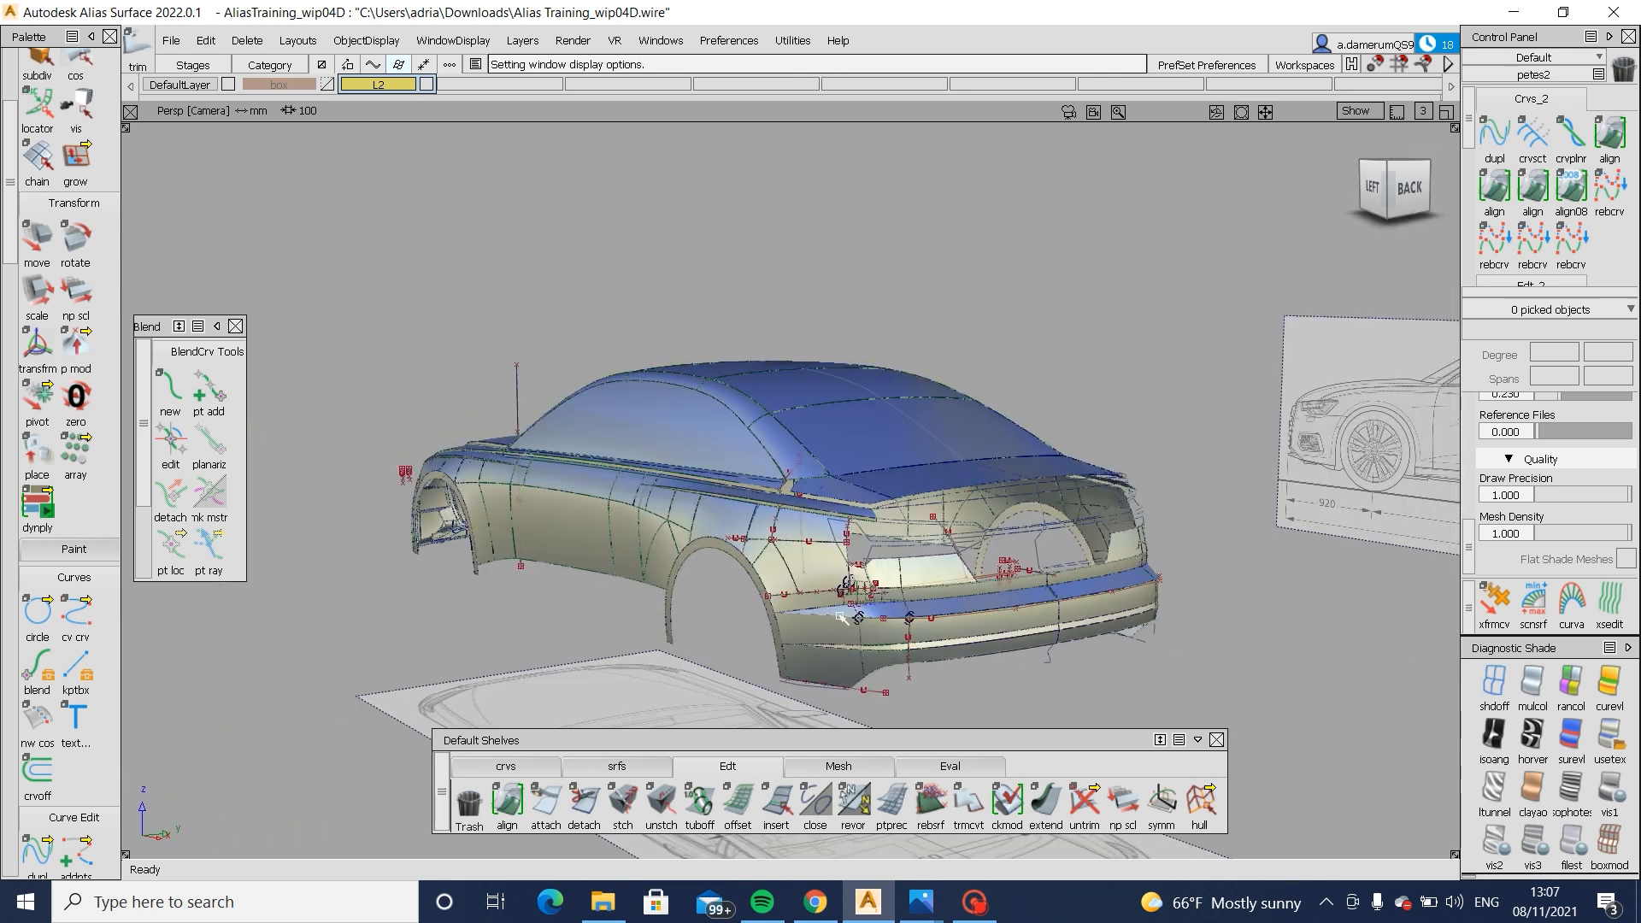
pyautogui.keyDown('alt'); pyautogui.keyDown('shift'); pyautogui.moveTo(840, 615); pyautogui.dragTo(889, 598, button='right'); pyautogui.keyUp('shift'); pyautogui.keyUp('alt')
pyautogui.keyDown('alt'); pyautogui.keyDown('shift'); pyautogui.moveTo(889, 598); pyautogui.dragTo(693, 636, button='middle'); pyautogui.keyUp('shift'); pyautogui.keyUp('alt')
pyautogui.keyDown('alt'); pyautogui.keyDown('shift'); pyautogui.moveTo(692, 636); pyautogui.dragTo(702, 530, button='right'); pyautogui.keyUp('shift'); pyautogui.keyUp('alt')
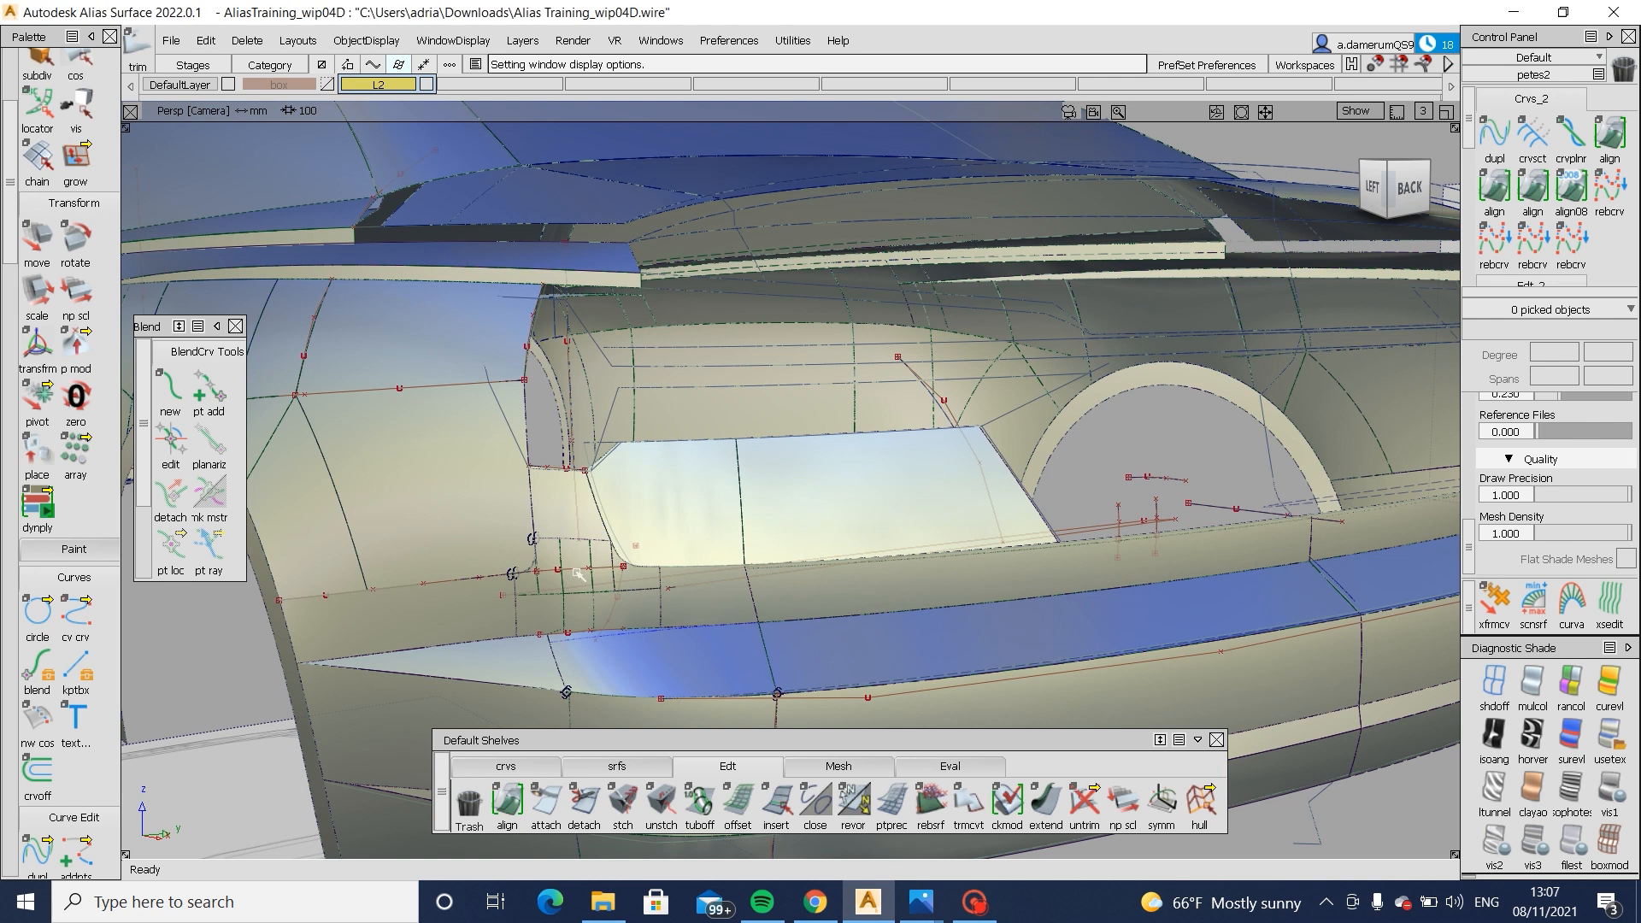
# - Examine the rear corner and tailgate surfaces against the A6 blueprint in the orthographic back view
pyautogui.keyDown('ctrl'); pyautogui.keyDown('shift'); pyautogui.moveTo(578, 573); pyautogui.dragTo(597, 624); pyautogui.keyUp('shift'); pyautogui.keyUp('ctrl')
pyautogui.keyDown('alt'); pyautogui.keyDown('shift'); pyautogui.click(624, 574); pyautogui.keyUp('shift'); pyautogui.keyUp('alt')
pyautogui.keyDown('alt'); pyautogui.keyDown('shift'); pyautogui.click(752, 553); pyautogui.keyUp('shift'); pyautogui.keyUp('alt')
pyautogui.keyDown('alt'); pyautogui.keyDown('shift'); pyautogui.moveTo(721, 547); pyautogui.dragTo(746, 590); pyautogui.keyUp('shift'); pyautogui.keyUp('alt')
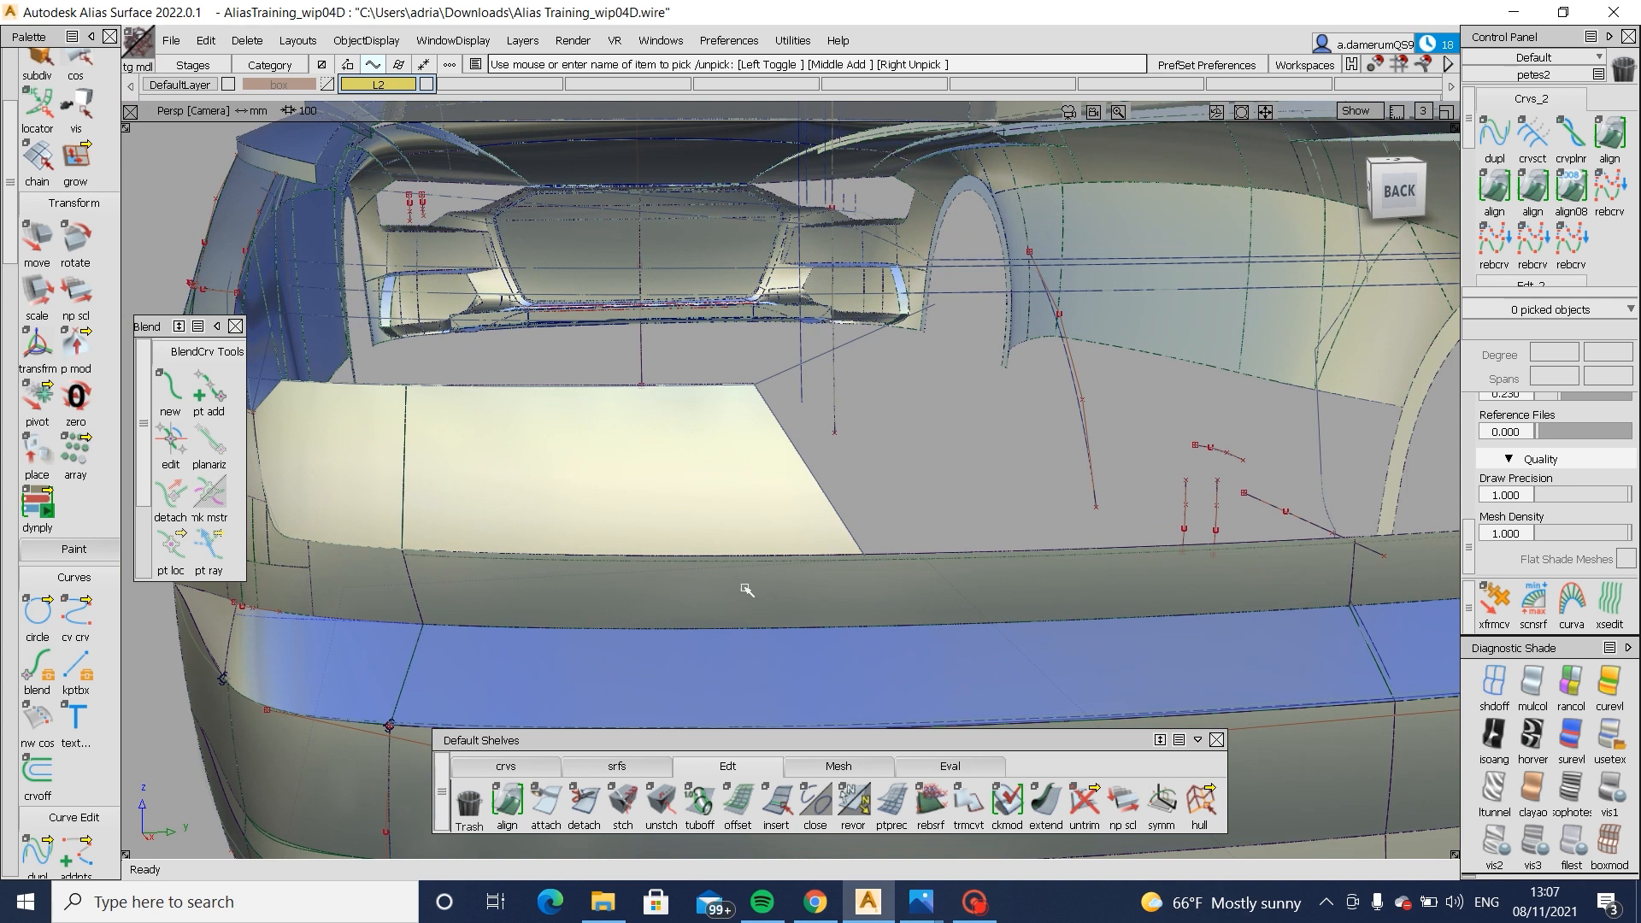
pyautogui.hotkey('ctrl', 'h')
pyautogui.click(1403, 188)
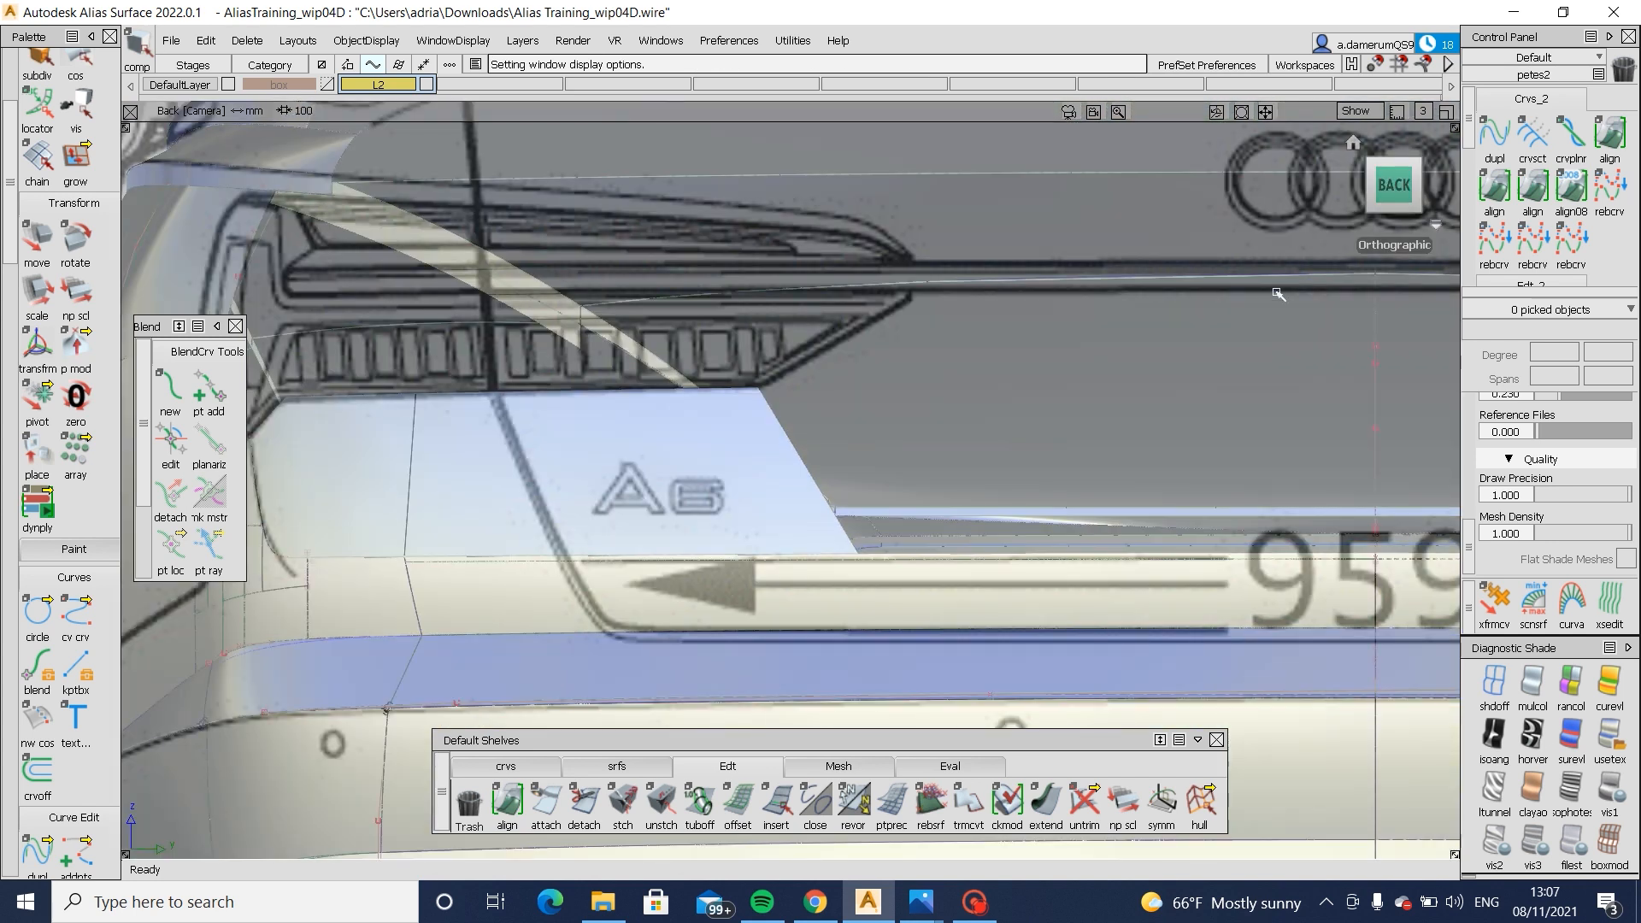
pyautogui.keyDown('alt'); pyautogui.keyDown('shift'); pyautogui.moveTo(932, 500); pyautogui.dragTo(842, 547); pyautogui.keyUp('shift'); pyautogui.keyUp('alt')
pyautogui.keyDown('ctrl'); pyautogui.keyDown('shift'); pyautogui.moveTo(728, 521); pyautogui.dragTo(854, 547); pyautogui.keyUp('shift'); pyautogui.keyUp('ctrl')
pyautogui.click(743, 534)
pyautogui.click(762, 572)
pyautogui.click(1408, 193)
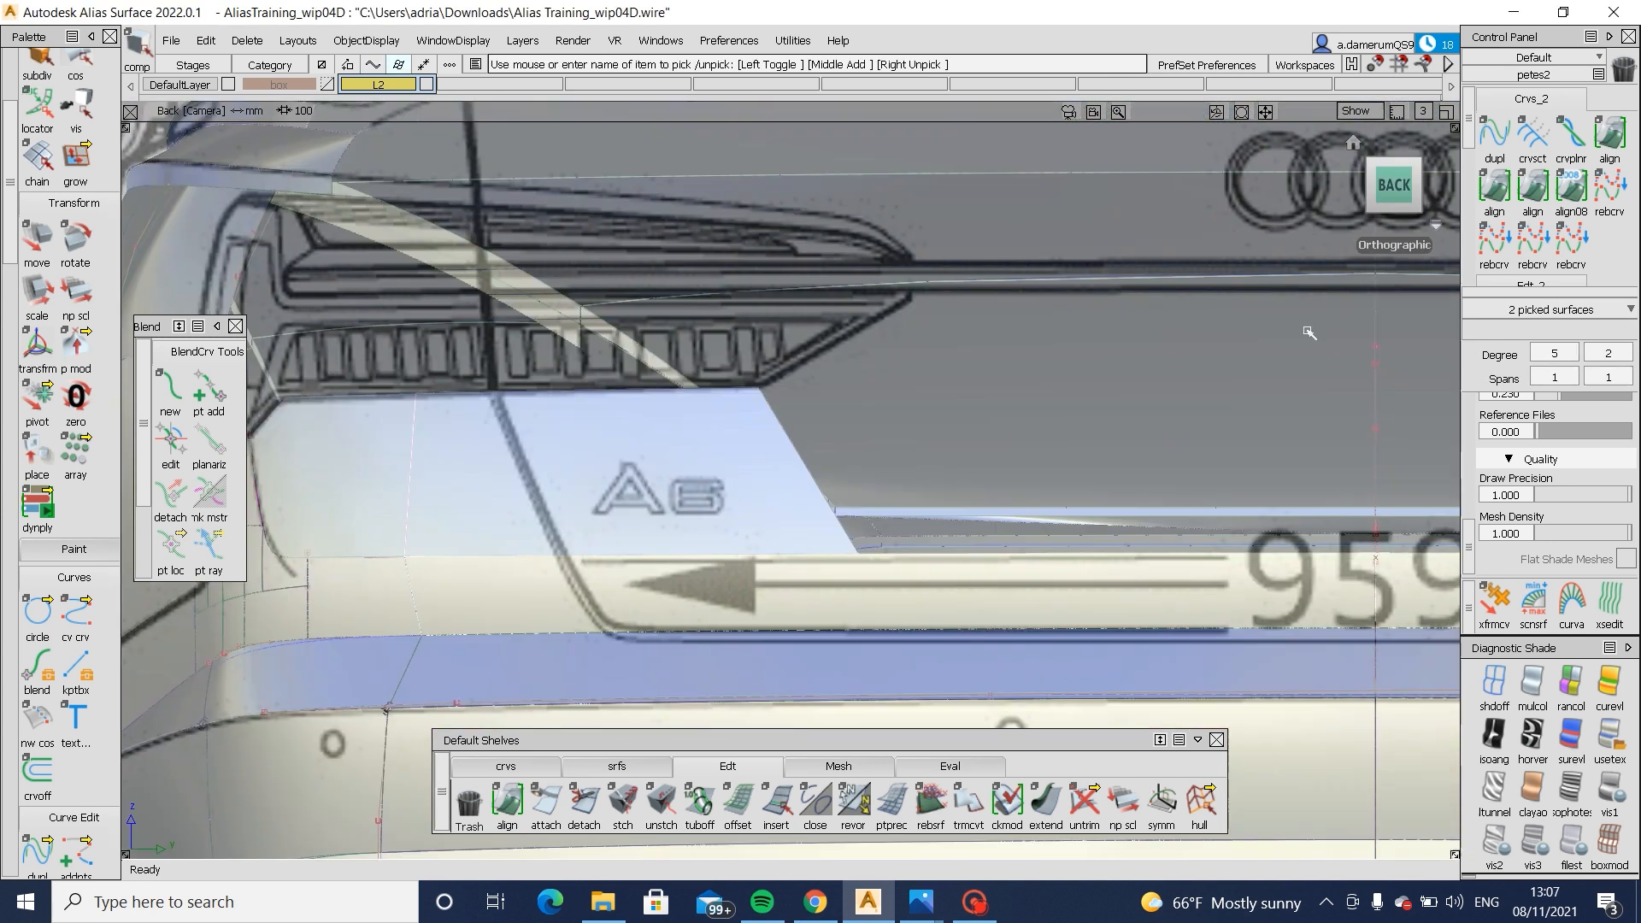
pyautogui.click(548, 379)
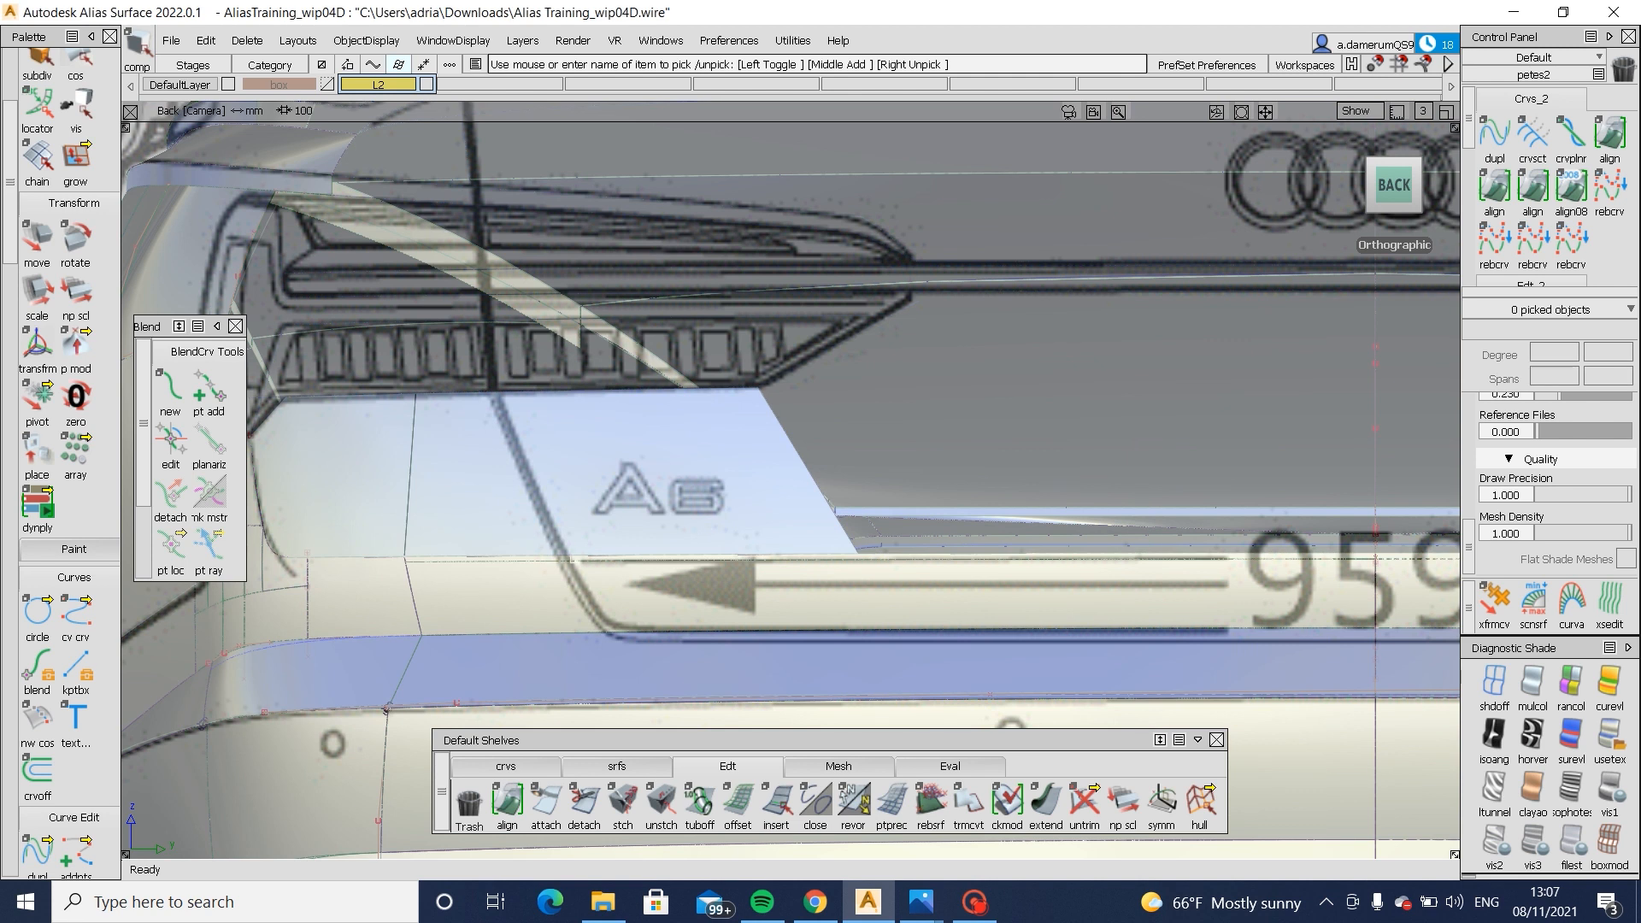
pyautogui.click(432, 494)
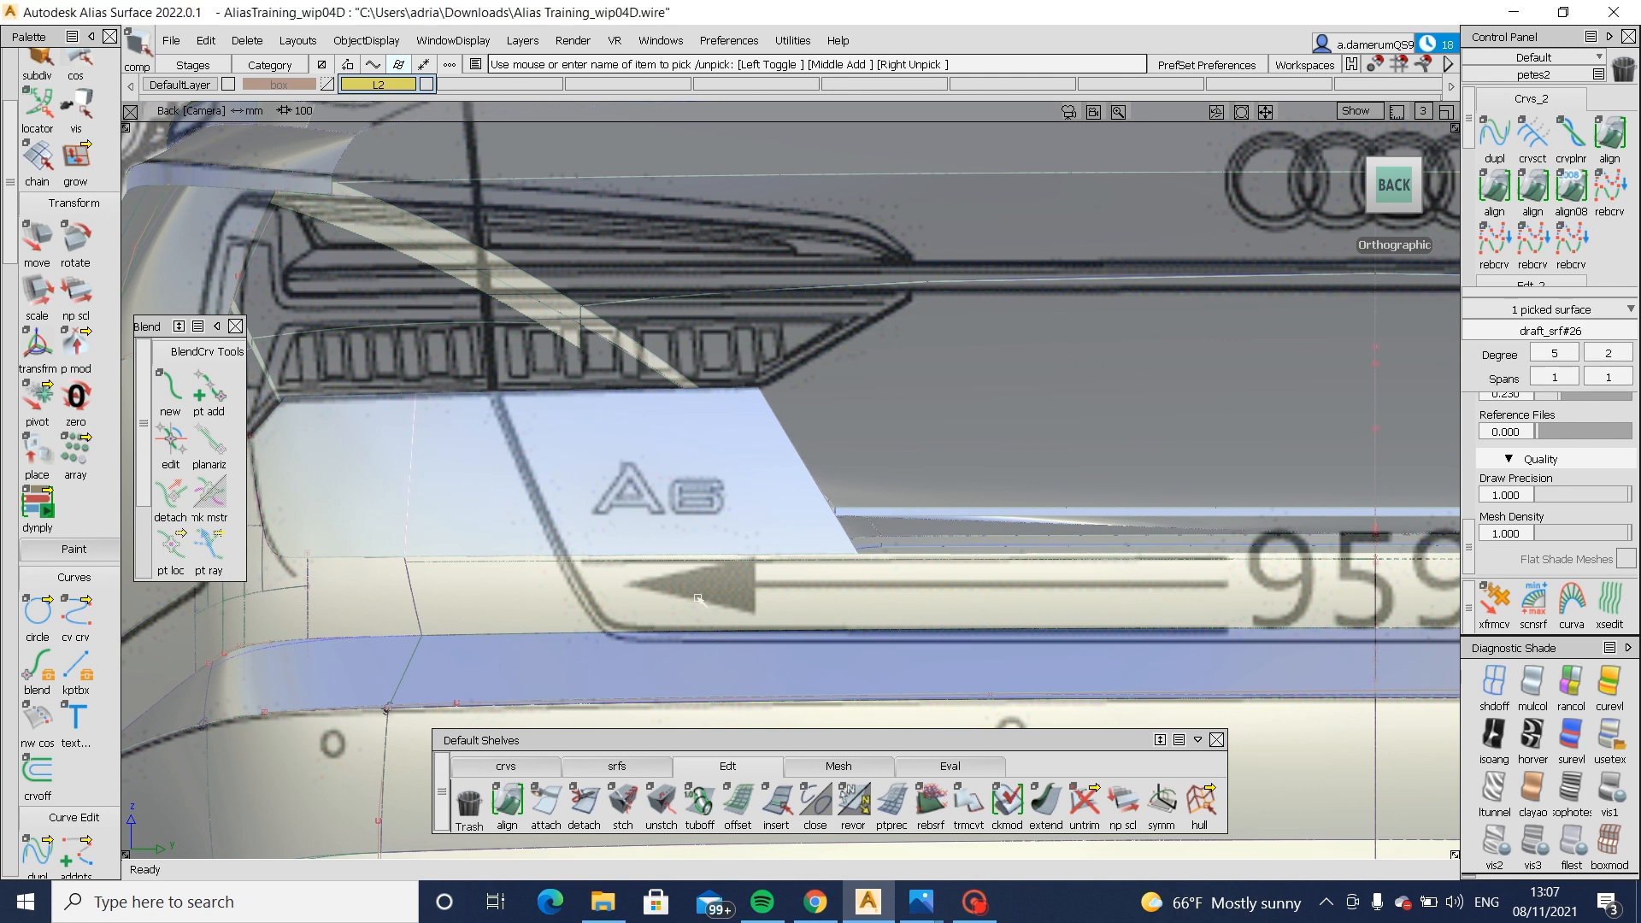
pyautogui.click(506, 766)
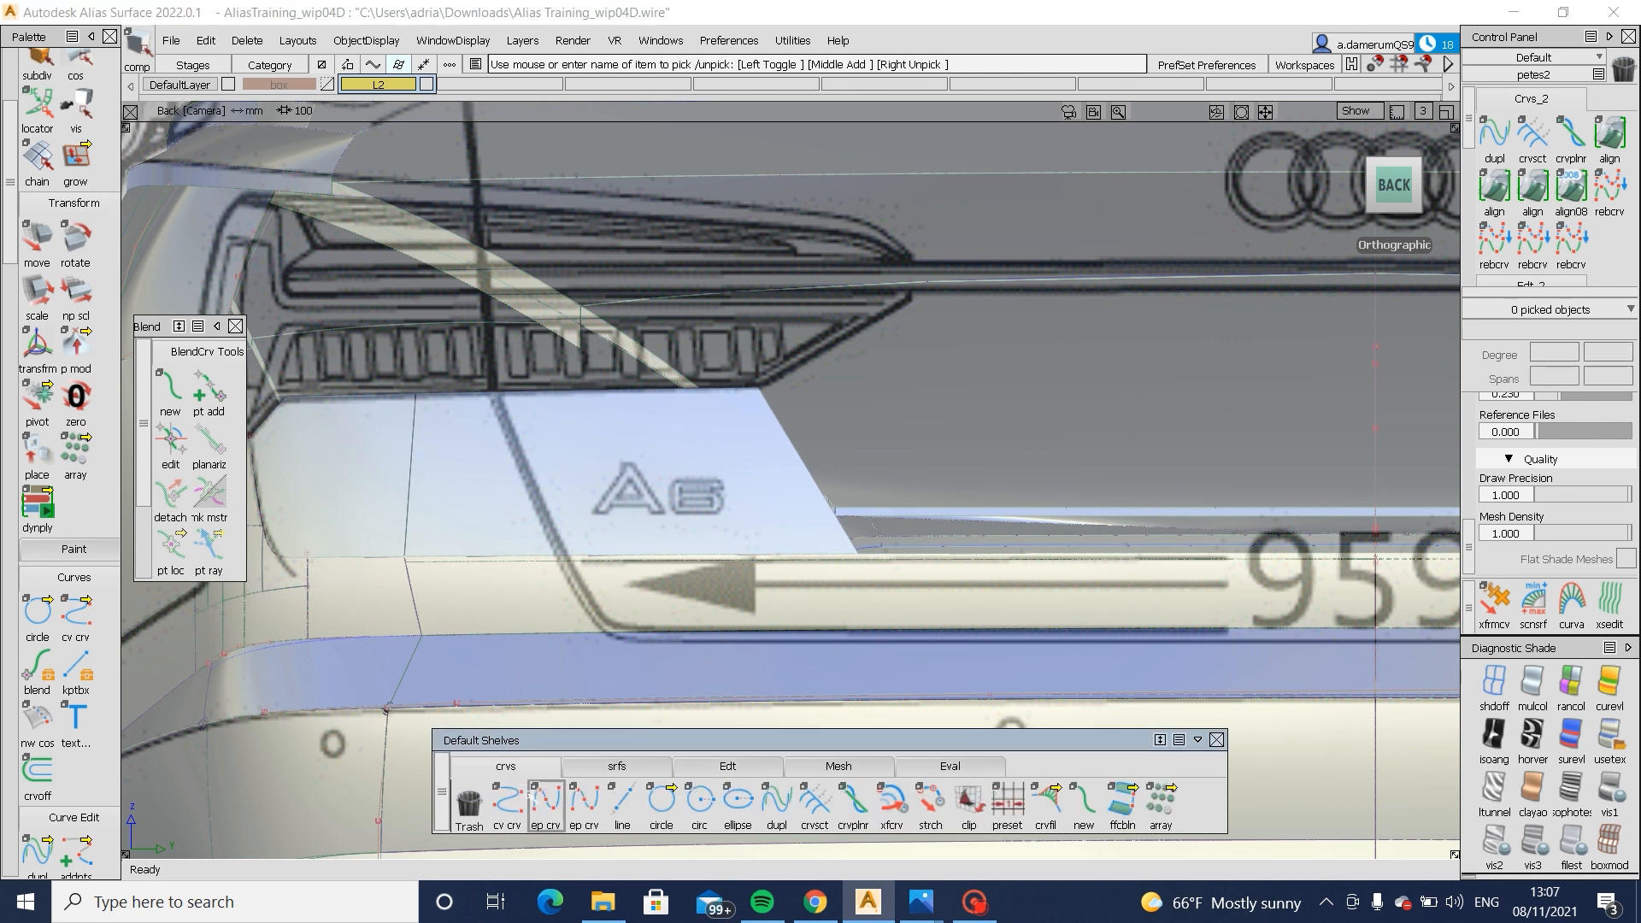
pyautogui.click(494, 397)
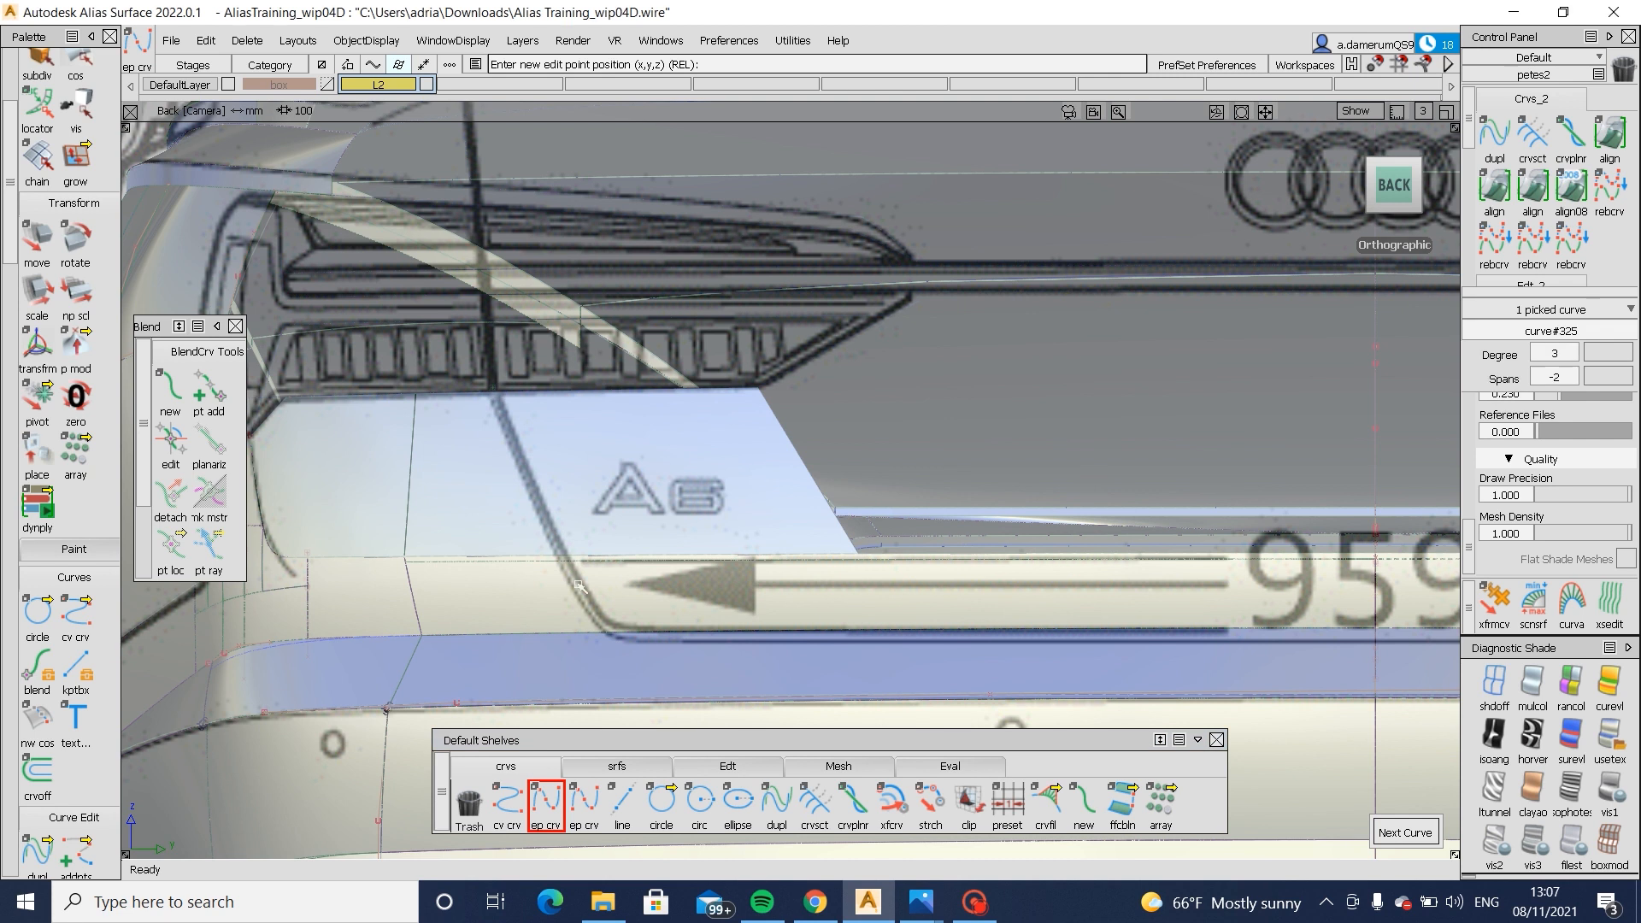
pyautogui.keyDown('alt'); pyautogui.keyDown('shift'); pyautogui.moveTo(591, 612); pyautogui.dragTo(496, 589, button='right'); pyautogui.keyUp('shift'); pyautogui.keyUp('alt')
pyautogui.click(1394, 185)
pyautogui.press('space')
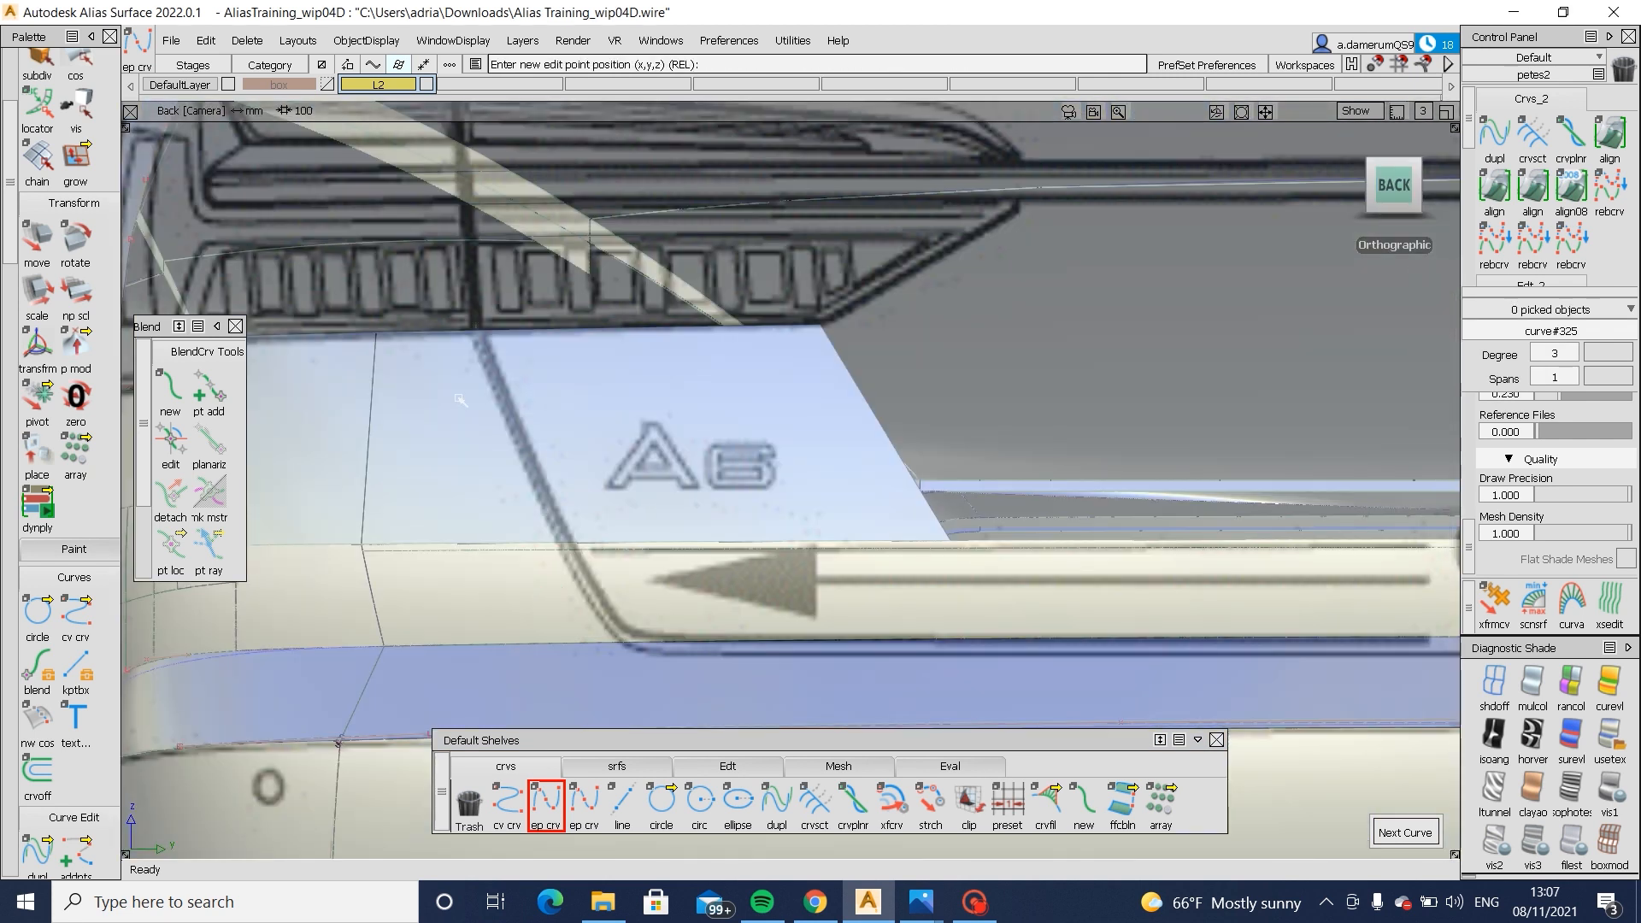
pyautogui.click(625, 503)
pyautogui.hotkey('ctrl', 'z')
pyautogui.keyDown('ctrl'); pyautogui.keyDown('shift'); pyautogui.moveTo(541, 458); pyautogui.dragTo(510, 408); pyautogui.keyUp('shift'); pyautogui.keyUp('ctrl')
pyautogui.moveTo(506, 402); pyautogui.dragTo(589, 472)
pyautogui.press('Delete')
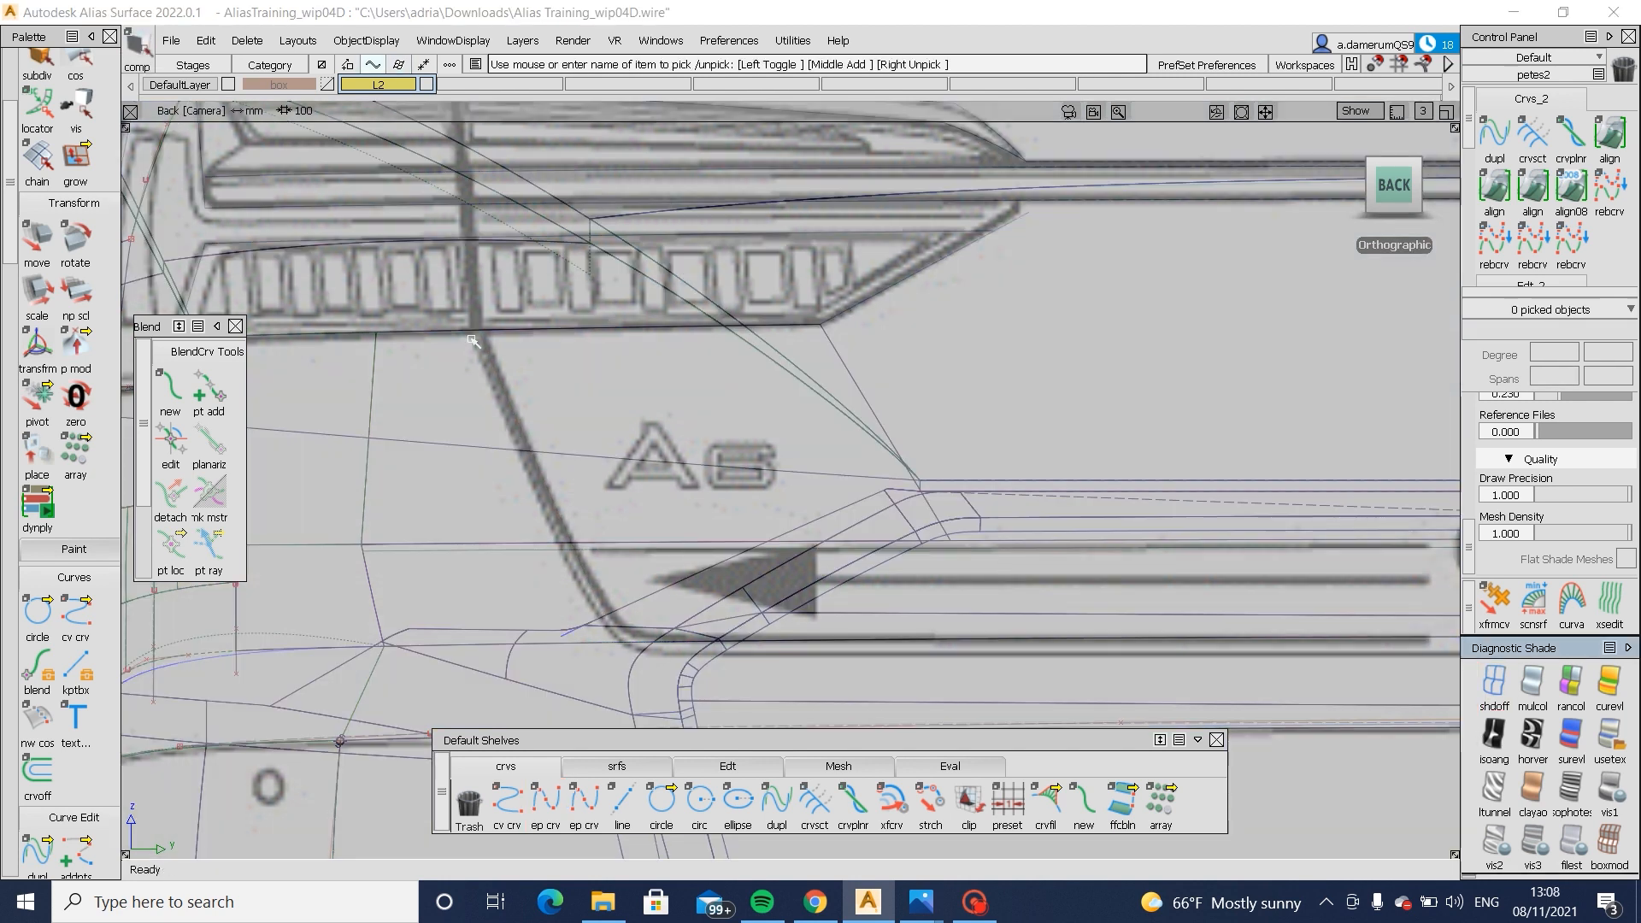
# - Draw an edit-point curve along the blueprint's tailgate shut line, from the lamp's lower edge down towards the rounded corner
pyautogui.click(581, 583)
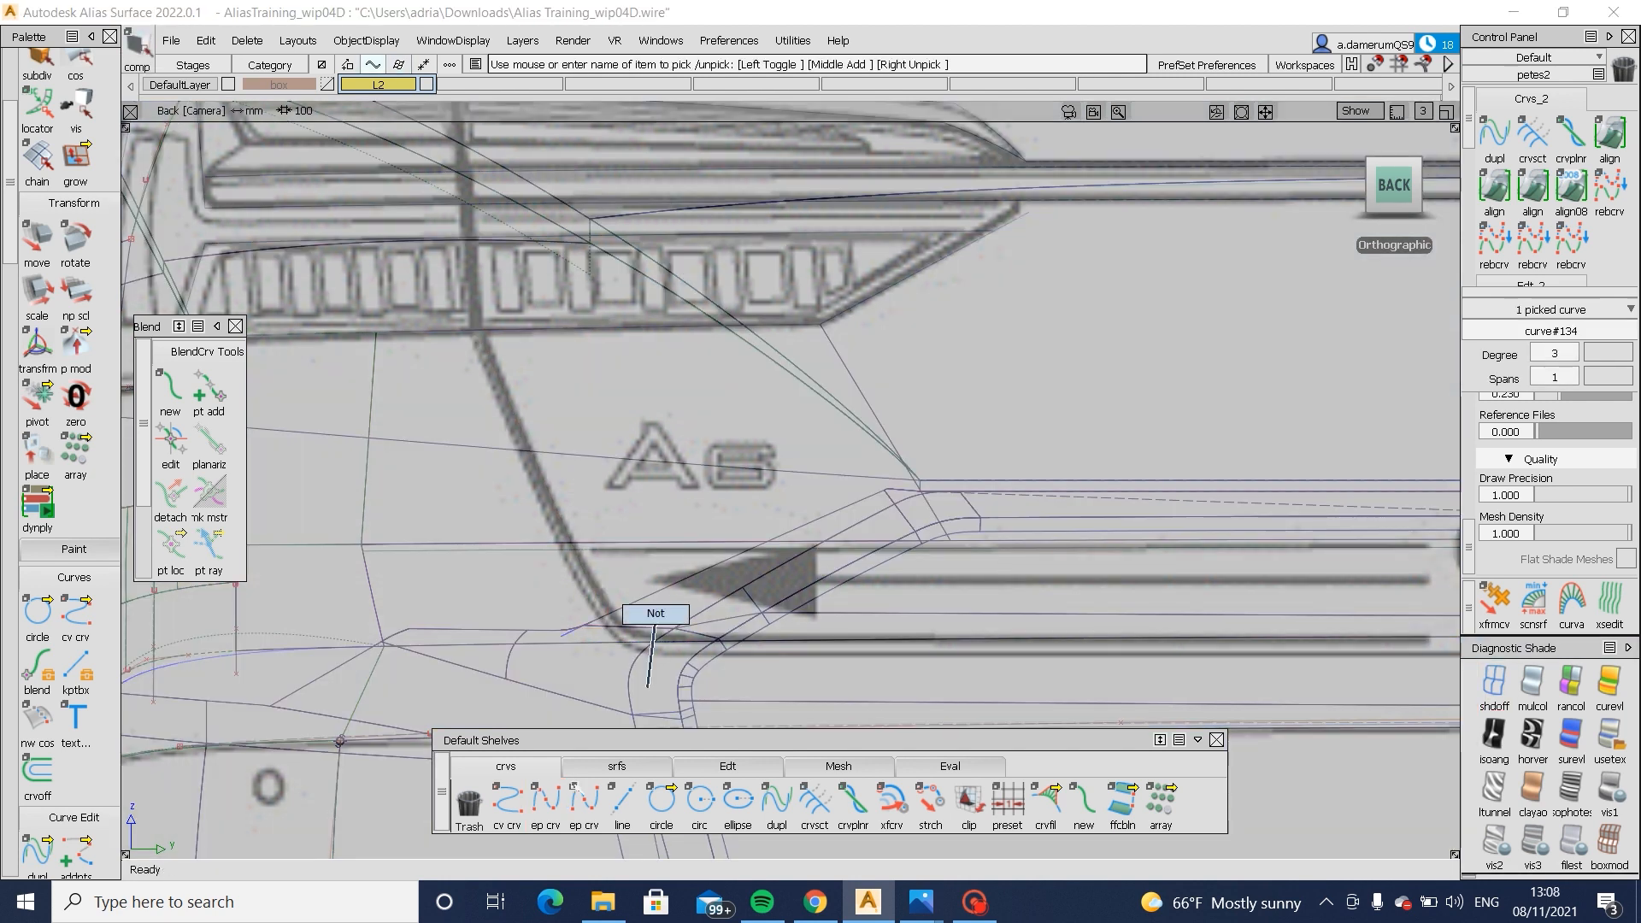
pyautogui.click(545, 802)
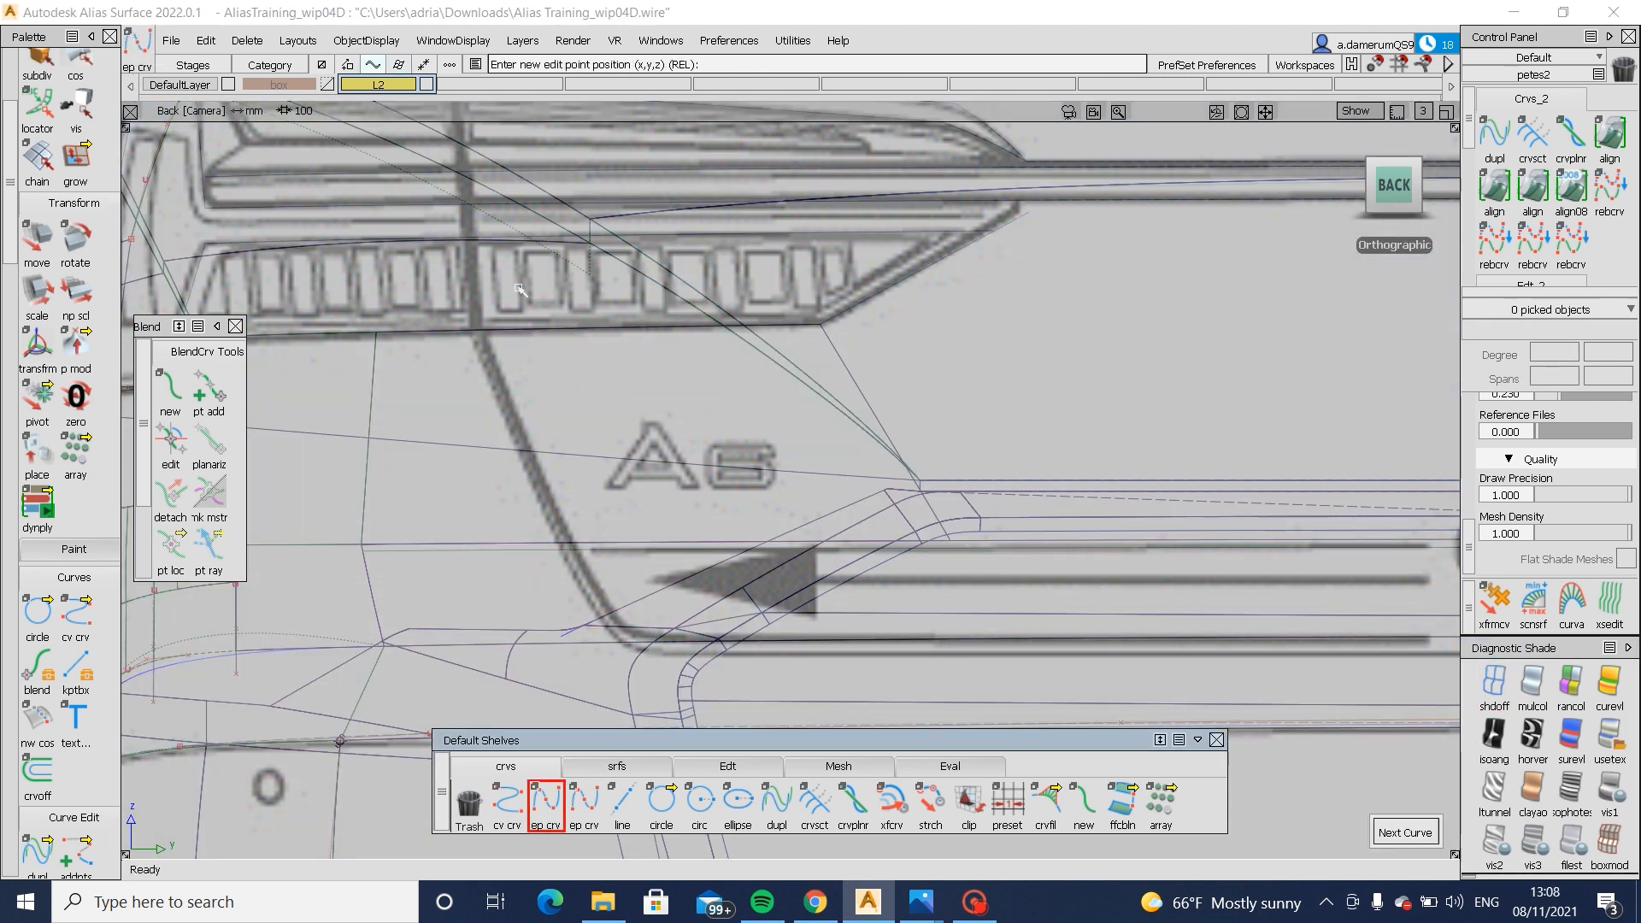
pyautogui.click(468, 330)
pyautogui.click(586, 613)
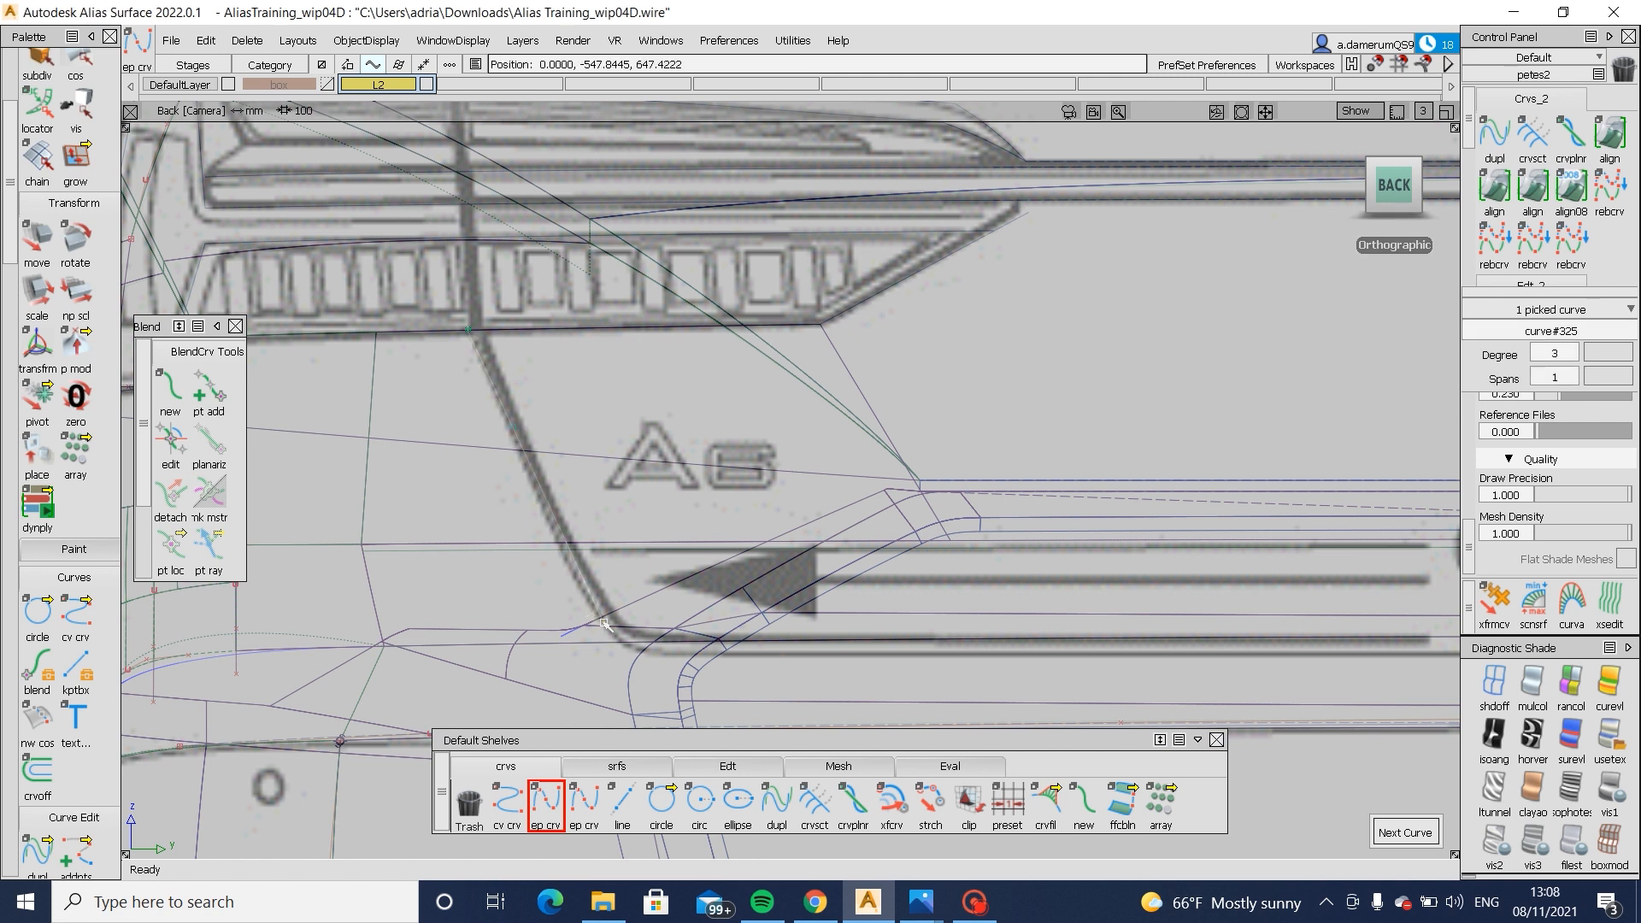
# - Move the shut-line curve's inner and lower control points to follow the blueprint's slanted tailgate line
pyautogui.keyDown('ctrl'); pyautogui.keyDown('shift'); pyautogui.moveTo(479, 520); pyautogui.dragTo(637, 532); pyautogui.keyUp('shift'); pyautogui.keyUp('ctrl')
pyautogui.moveTo(624, 637); pyautogui.dragTo(551, 515)
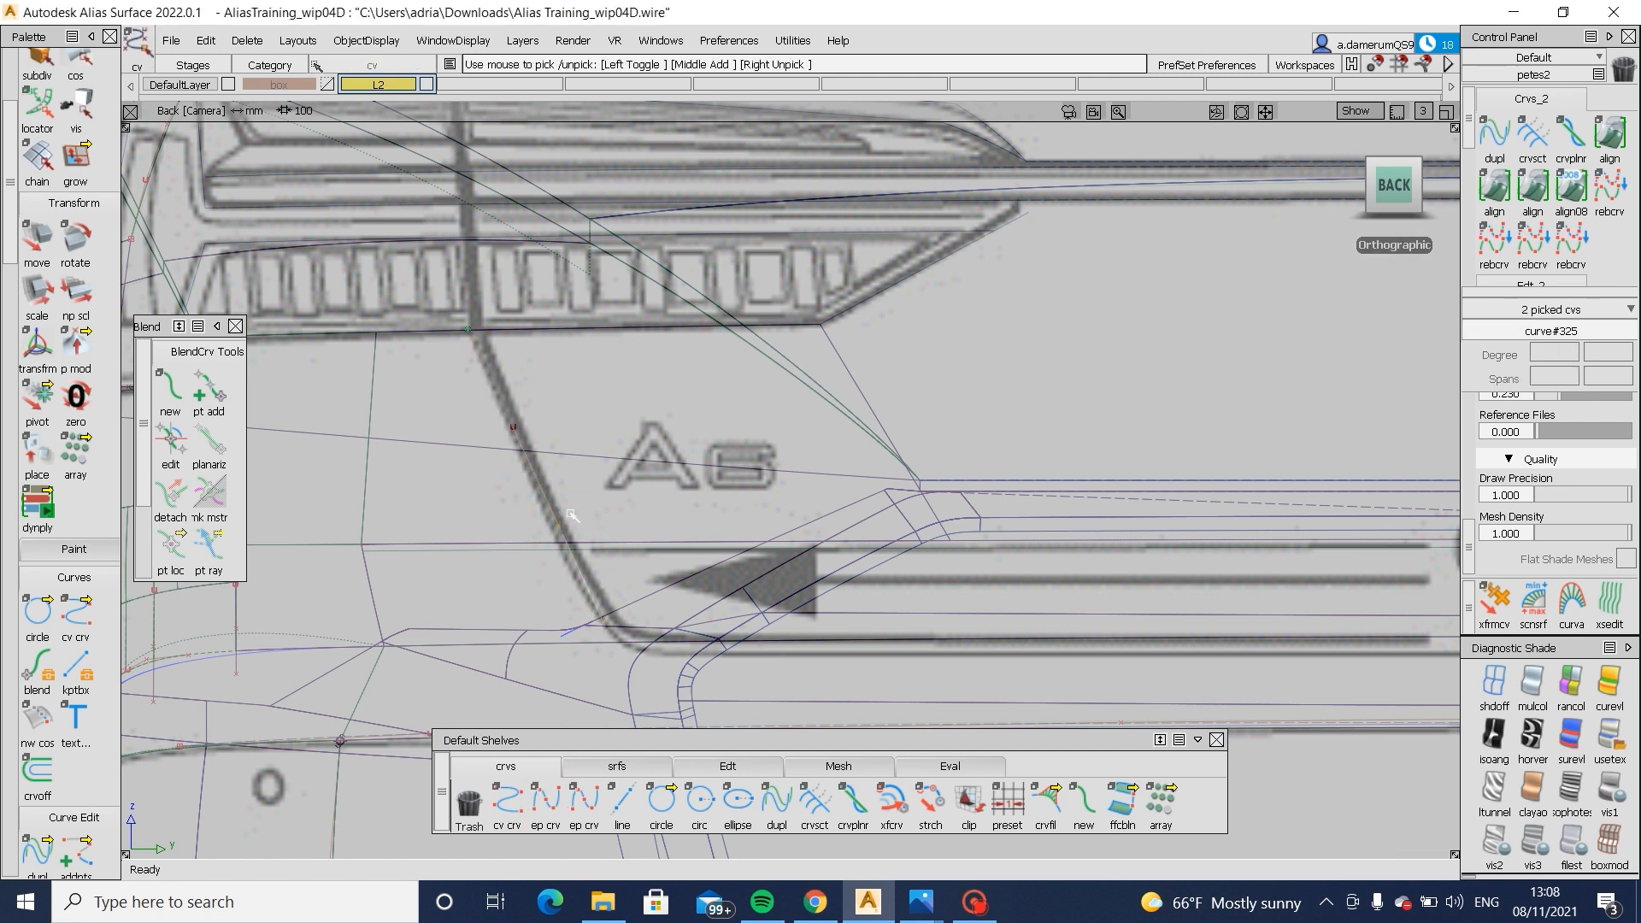
pyautogui.keyDown('ctrl'); pyautogui.keyDown('shift'); pyautogui.moveTo(616, 566); pyautogui.dragTo(622, 457, button='middle'); pyautogui.keyUp('shift'); pyautogui.keyUp('ctrl')
pyautogui.keyDown('alt'); pyautogui.keyDown('shift'); pyautogui.moveTo(584, 541); pyautogui.dragTo(718, 521, button='right'); pyautogui.keyUp('shift'); pyautogui.keyUp('alt')
pyautogui.moveTo(625, 579)
pyautogui.keyDown('ctrl'); pyautogui.keyDown('shift'); pyautogui.mouseDown()
pyautogui.moveTo(458, 516)
pyautogui.moveTo(619, 556)
pyautogui.mouseUp(); pyautogui.keyUp('shift'); pyautogui.keyUp('ctrl')
pyautogui.click(458, 517)
pyautogui.keyDown('ctrl'); pyautogui.keyDown('shift'); pyautogui.moveTo(626, 551); pyautogui.dragTo(613, 470, button='middle'); pyautogui.keyUp('shift'); pyautogui.keyUp('ctrl')
pyautogui.keyDown('ctrl'); pyautogui.keyDown('shift'); pyautogui.moveTo(712, 675); pyautogui.dragTo(711, 618); pyautogui.keyUp('shift'); pyautogui.keyUp('ctrl')
pyautogui.moveTo(581, 653); pyautogui.dragTo(681, 641)
pyautogui.keyDown('ctrl'); pyautogui.keyDown('shift'); pyautogui.moveTo(680, 640); pyautogui.dragTo(677, 585); pyautogui.keyUp('shift'); pyautogui.keyUp('ctrl')
pyautogui.moveTo(551, 500)
pyautogui.mouseDown()
pyautogui.moveTo(612, 530)
pyautogui.moveTo(567, 528)
pyautogui.mouseUp()
pyautogui.click(1575, 352)
pyautogui.click(1561, 477)
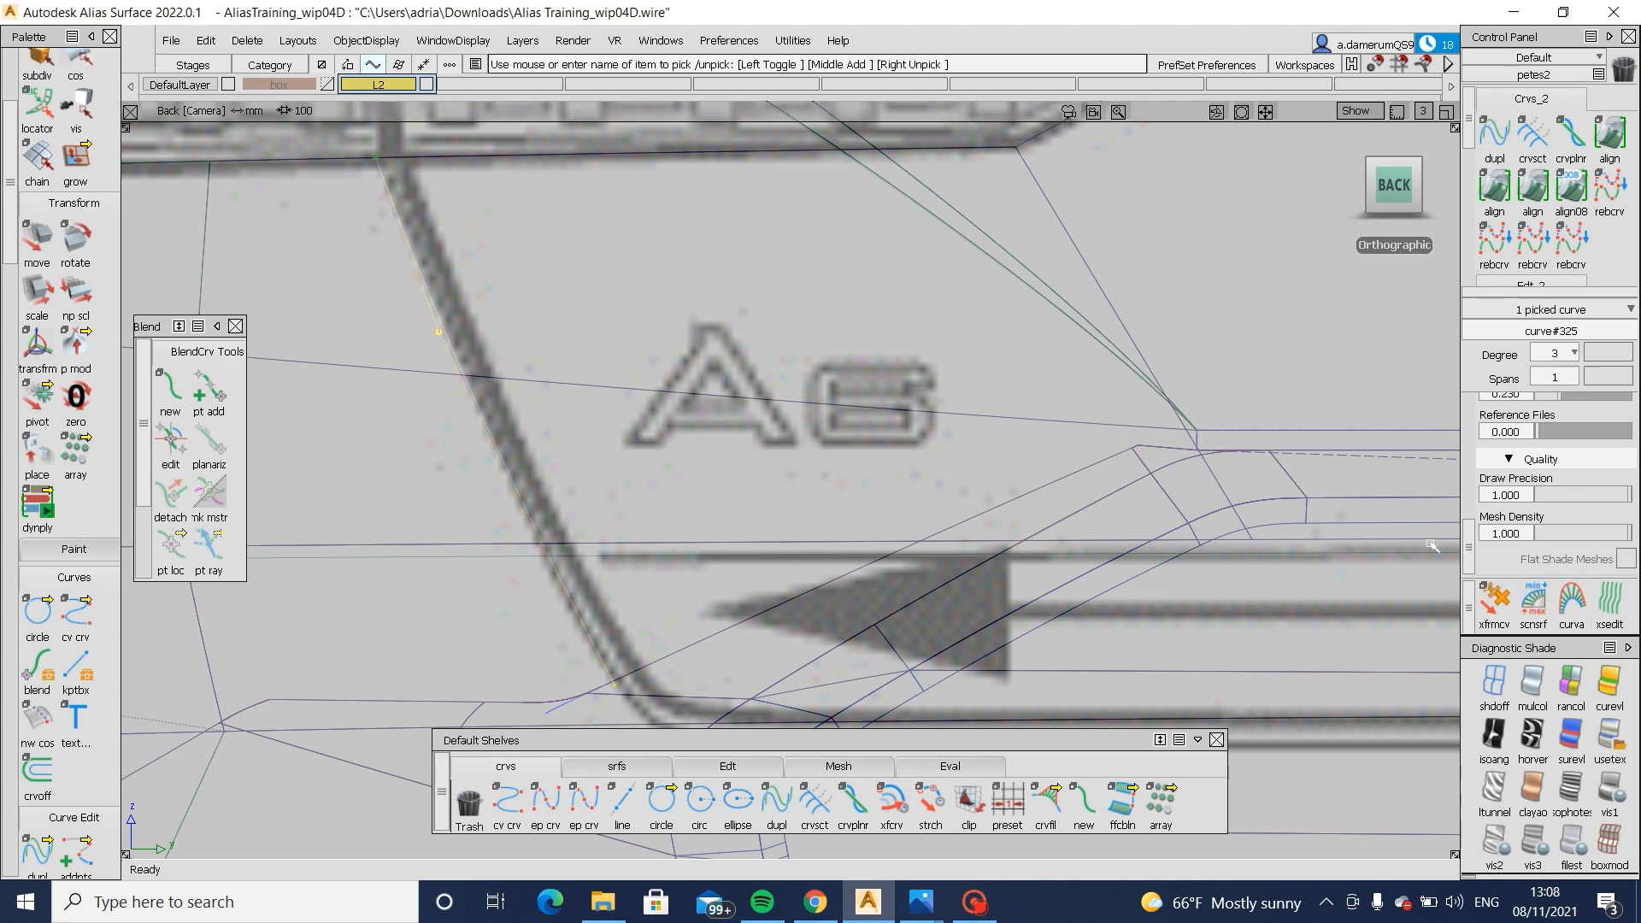
# - Refine the shut-line curve's remaining control points to match the bend near the blueprint's lower tailgate corner
pyautogui.keyDown('ctrl'); pyautogui.keyDown('shift'); pyautogui.moveTo(738, 590); pyautogui.dragTo(741, 506); pyautogui.keyUp('shift'); pyautogui.keyUp('ctrl')
pyautogui.keyDown('ctrl'); pyautogui.keyDown('shift'); pyautogui.moveTo(463, 574); pyautogui.dragTo(598, 581); pyautogui.keyUp('shift'); pyautogui.keyUp('ctrl')
pyautogui.moveTo(538, 555); pyautogui.dragTo(652, 598)
pyautogui.keyDown('ctrl'); pyautogui.keyDown('shift'); pyautogui.moveTo(652, 598); pyautogui.dragTo(652, 565, button='middle'); pyautogui.keyUp('shift'); pyautogui.keyUp('ctrl')
pyautogui.moveTo(656, 565); pyautogui.dragTo(654, 518)
pyautogui.moveTo(453, 432); pyautogui.dragTo(551, 491)
pyautogui.moveTo(633, 527); pyautogui.dragTo(629, 527, button='middle')
pyautogui.keyDown('ctrl'); pyautogui.keyDown('shift'); pyautogui.moveTo(666, 601); pyautogui.dragTo(673, 494); pyautogui.keyUp('shift'); pyautogui.keyUp('ctrl')
pyautogui.keyDown('ctrl'); pyautogui.keyDown('shift'); pyautogui.moveTo(714, 420); pyautogui.dragTo(581, 567); pyautogui.keyUp('shift'); pyautogui.keyUp('ctrl')
# - Project the shut-line curve in the back view along the X axis onto the upper tailgate surface and the band below it
pyautogui.click(1571, 684)
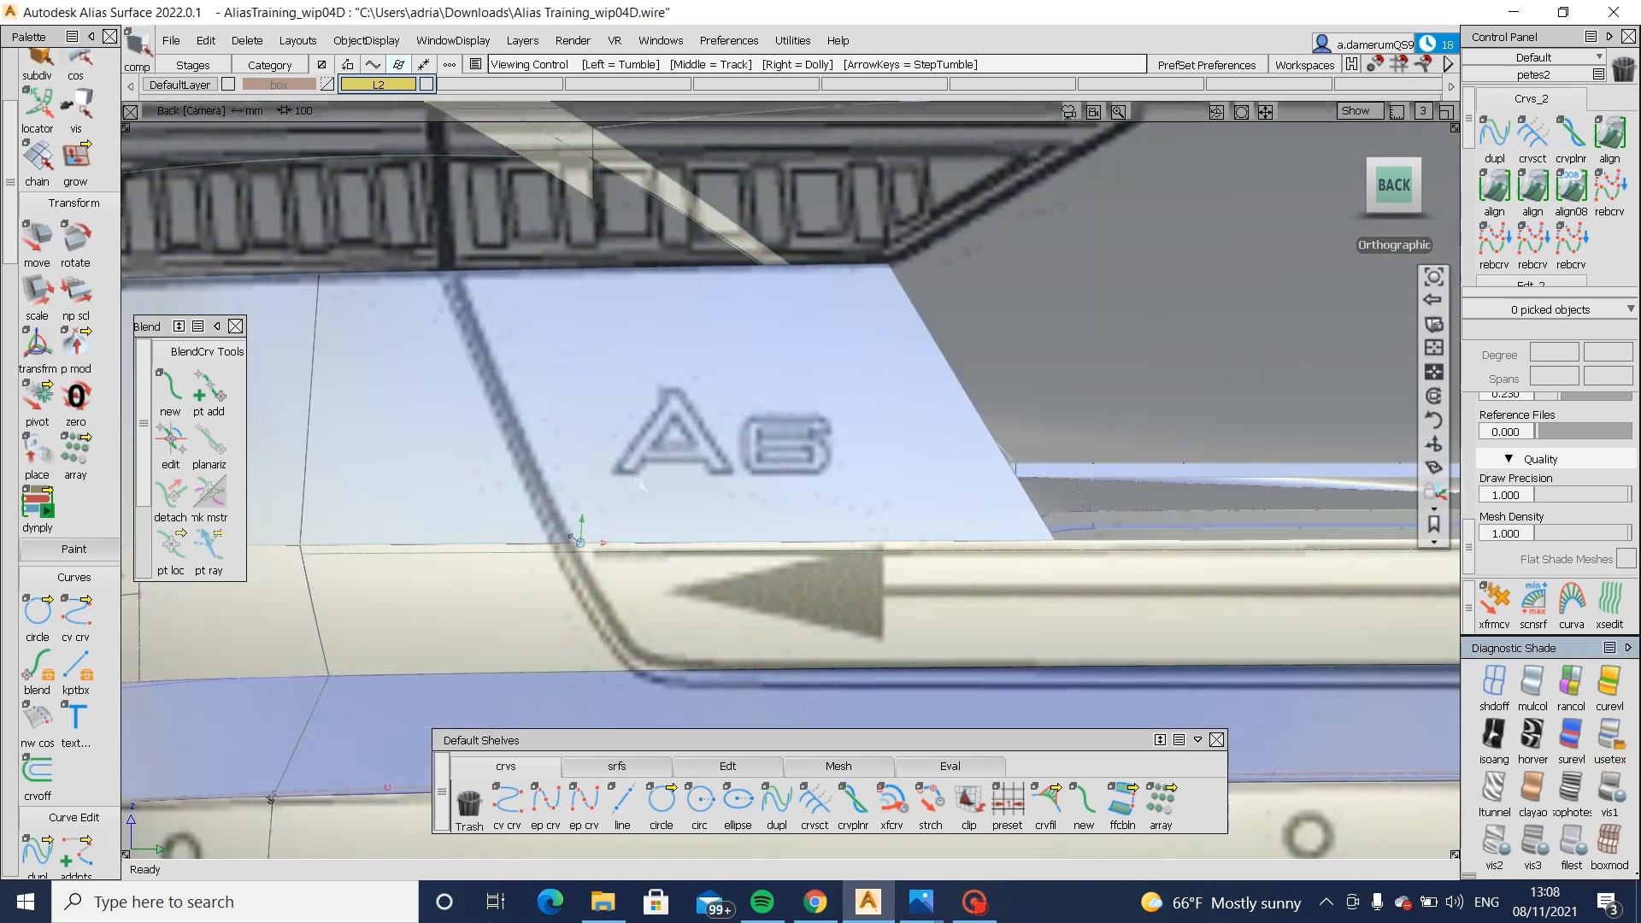
pyautogui.click(609, 503)
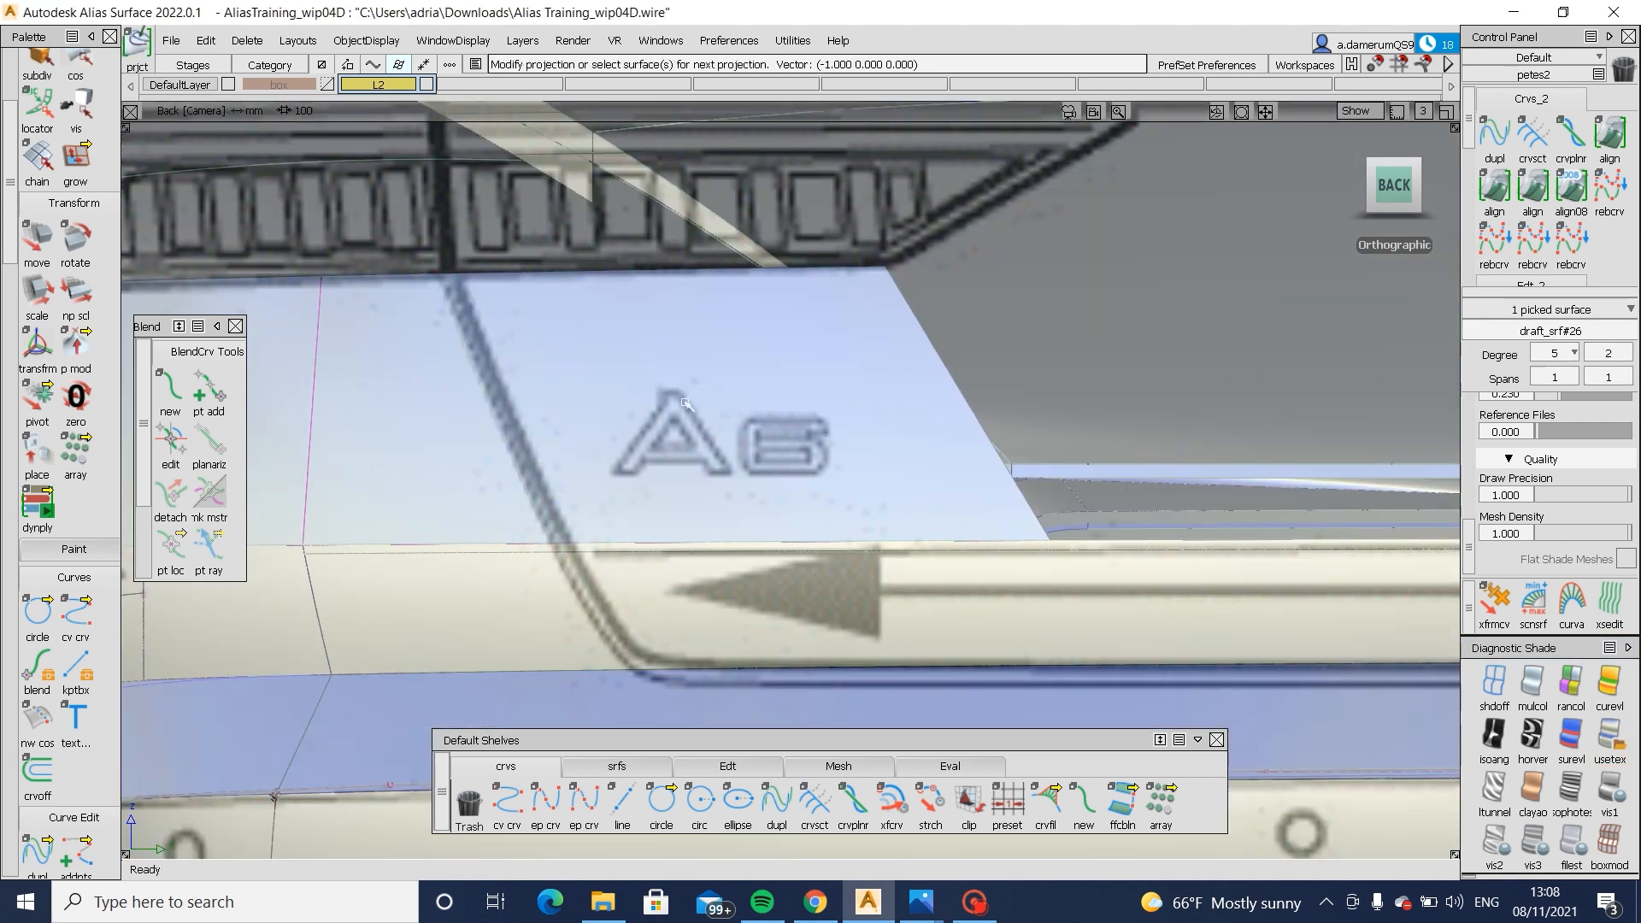
pyautogui.keyDown('ctrl'); pyautogui.keyDown('shift'); pyautogui.moveTo(684, 405); pyautogui.dragTo(556, 530); pyautogui.keyUp('shift'); pyautogui.keyUp('ctrl')
pyautogui.click(451, 610)
pyautogui.keyDown('ctrl'); pyautogui.keyDown('shift'); pyautogui.moveTo(447, 612); pyautogui.dragTo(689, 616); pyautogui.keyUp('shift'); pyautogui.keyUp('ctrl')
pyautogui.click(709, 679)
pyautogui.keyDown('alt'); pyautogui.keyDown('shift'); pyautogui.moveTo(706, 676); pyautogui.dragTo(596, 488, button='middle'); pyautogui.keyUp('shift'); pyautogui.keyUp('alt')
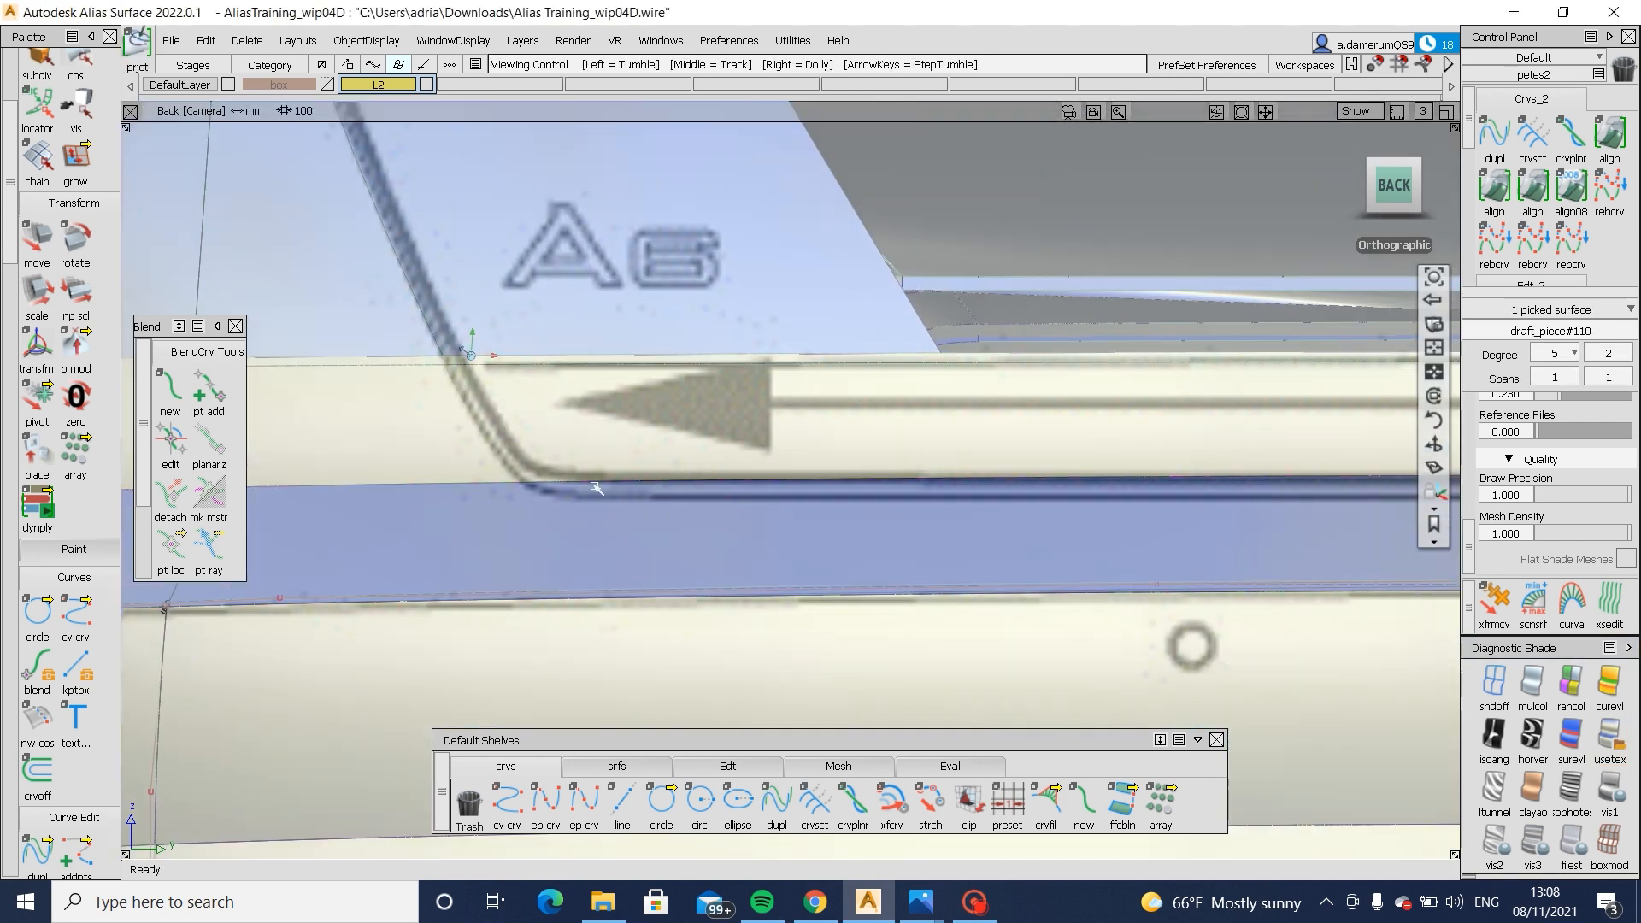
pyautogui.click(592, 496)
pyautogui.keyDown('alt'); pyautogui.keyDown('shift'); pyautogui.moveTo(850, 513); pyautogui.dragTo(540, 487, button='right'); pyautogui.keyUp('shift'); pyautogui.keyUp('alt')
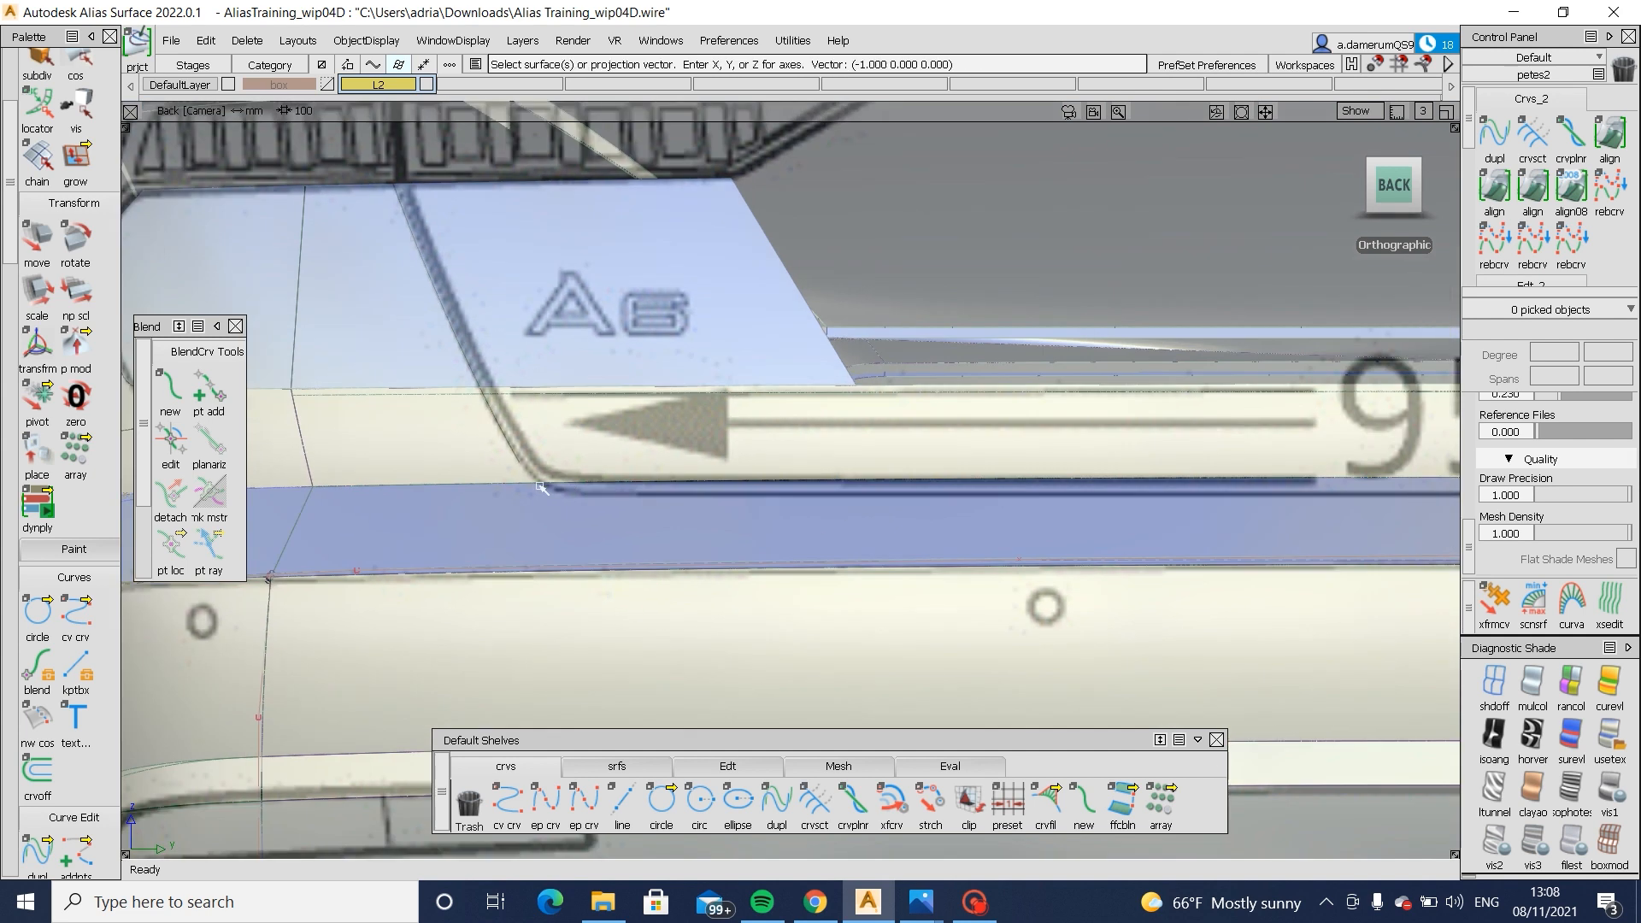
pyautogui.keyDown('alt'); pyautogui.keyDown('shift'); pyautogui.moveTo(540, 471); pyautogui.dragTo(706, 462, button='middle'); pyautogui.keyUp('shift'); pyautogui.keyUp('alt')
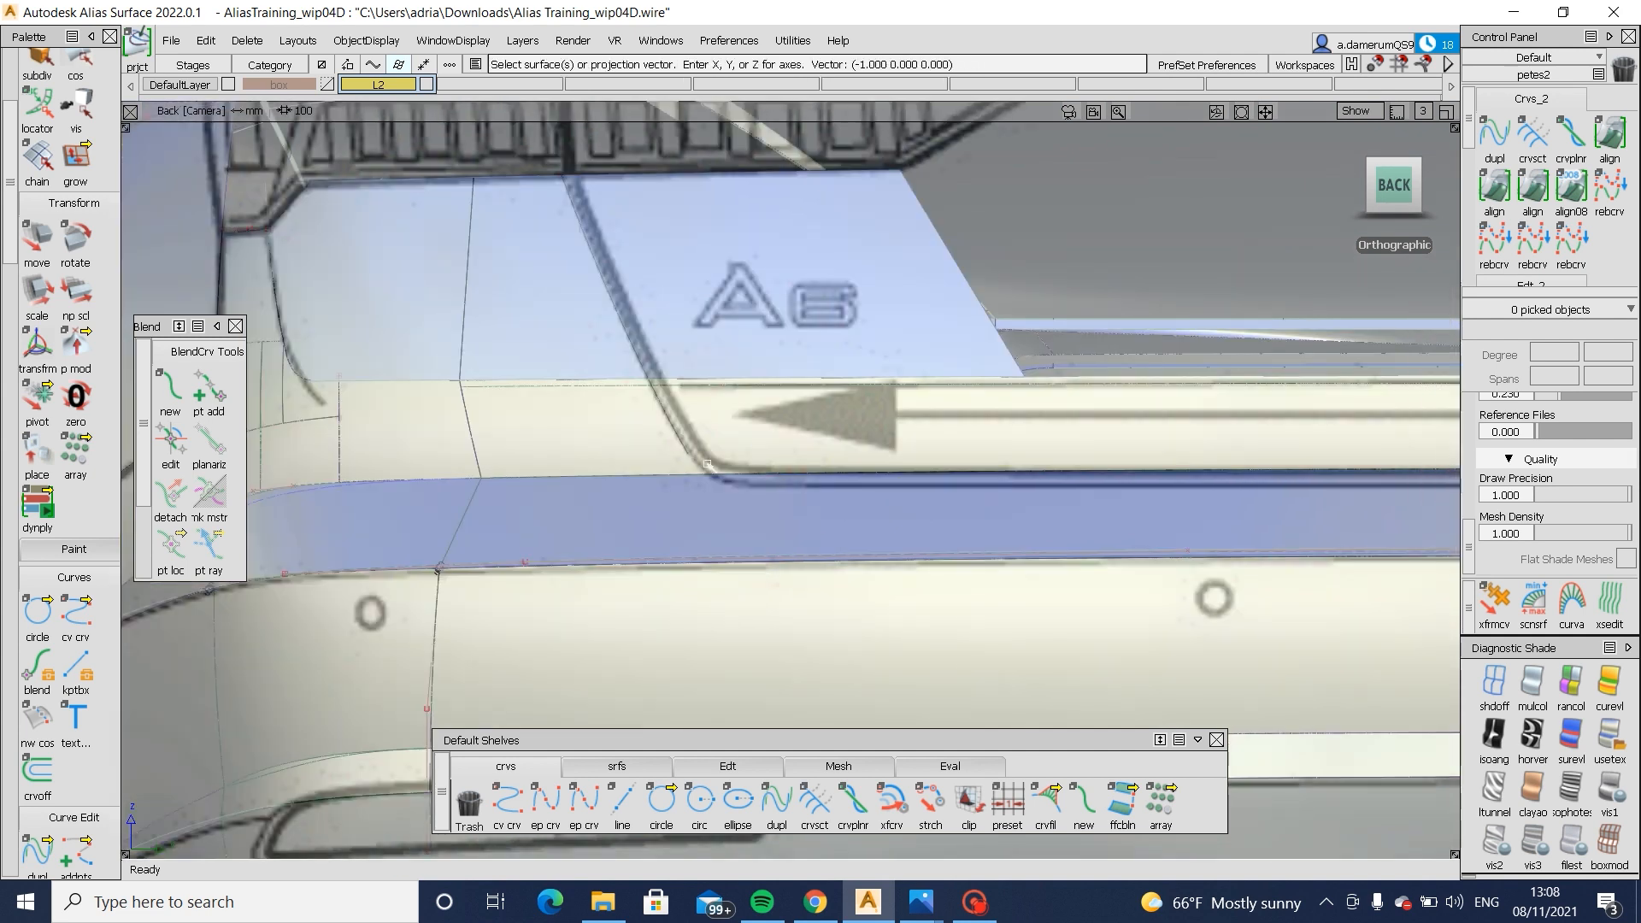
# - Draw a nearly horizontal edit-point curve in the side view, from the blueprint's lower shut-line corner to beyond the ledge's rear edge
pyautogui.click(546, 802)
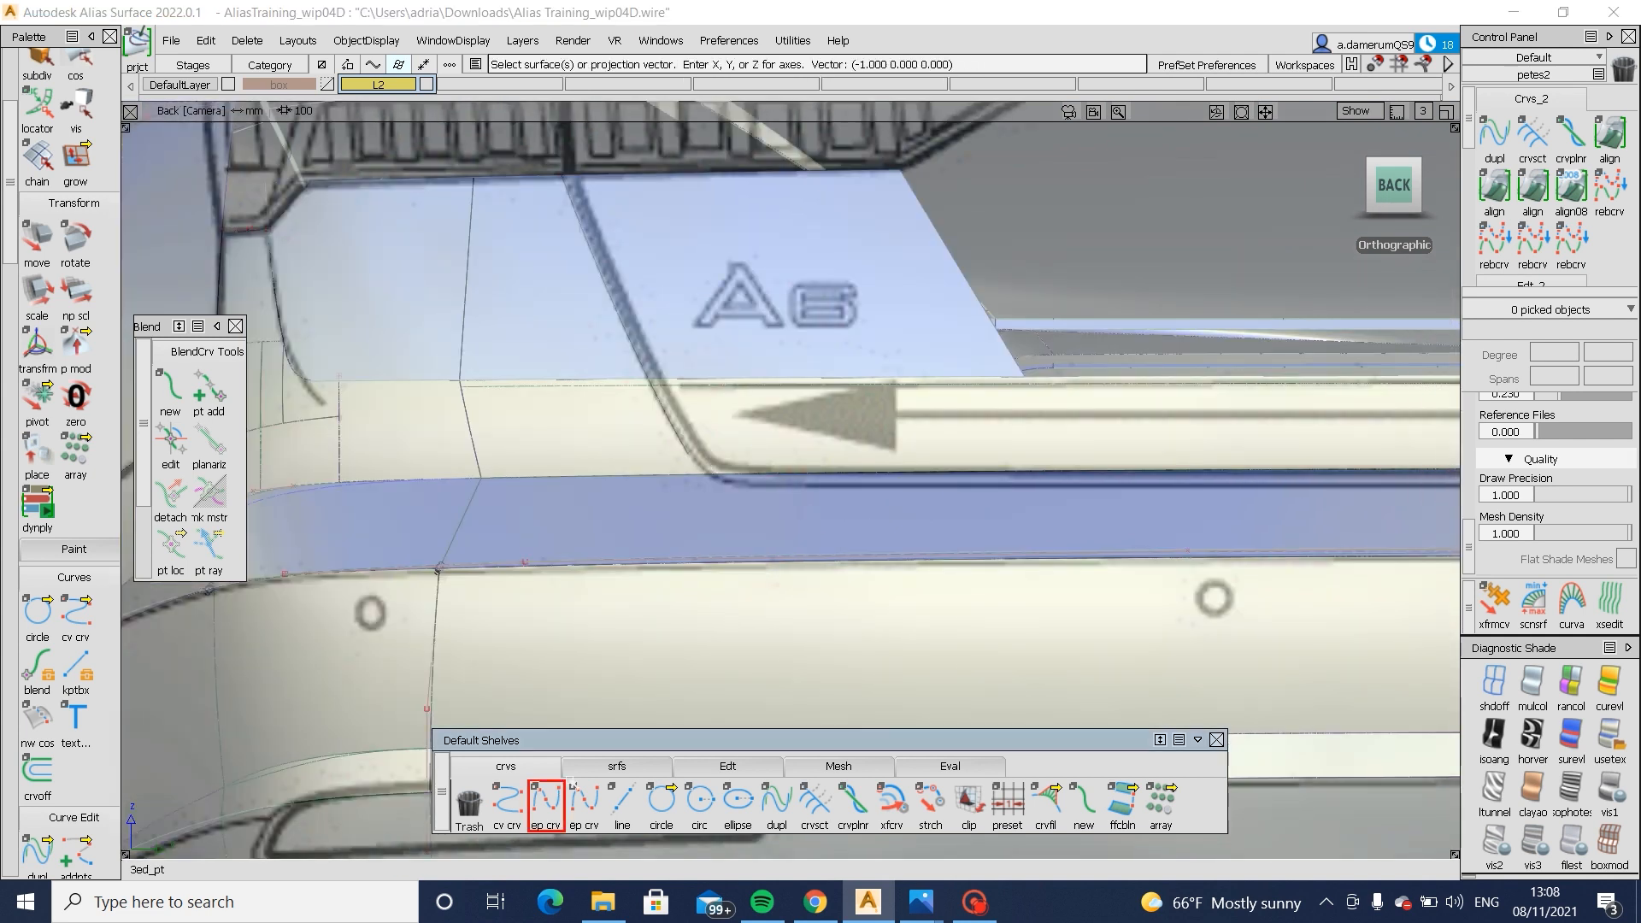
pyautogui.keyDown('alt'); pyautogui.keyDown('shift'); pyautogui.moveTo(700, 489); pyautogui.dragTo(1248, 511); pyautogui.keyUp('shift'); pyautogui.keyUp('alt')
pyautogui.click(1494, 683)
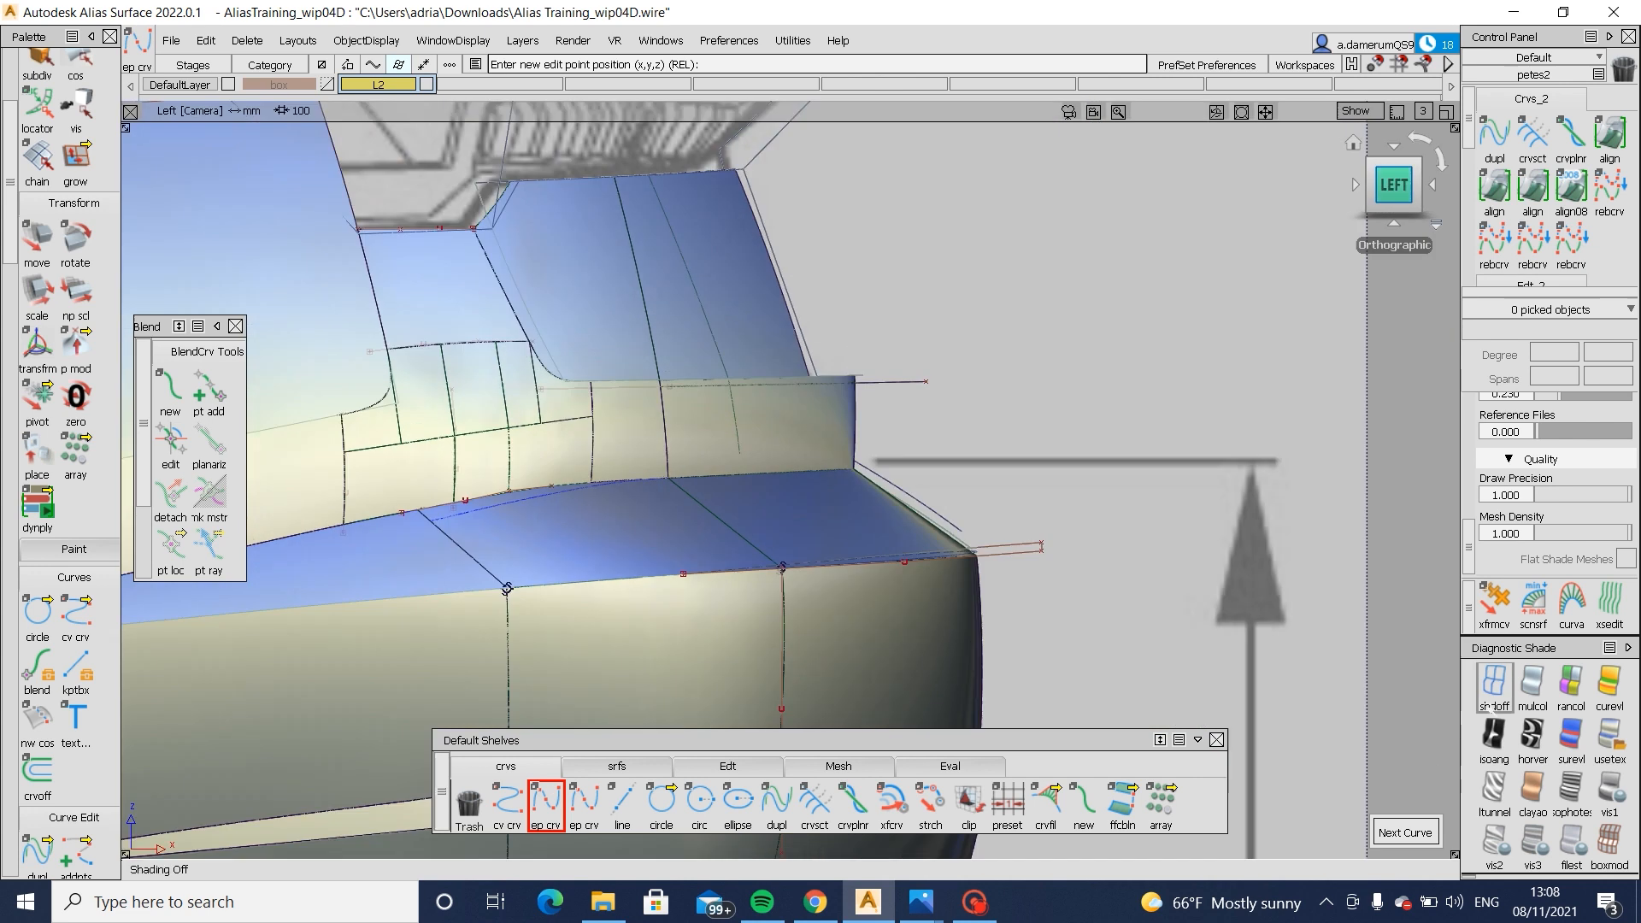
pyautogui.keyDown('alt'); pyautogui.keyDown('shift'); pyautogui.moveTo(1033, 589); pyautogui.dragTo(700, 500, button='right'); pyautogui.keyUp('shift'); pyautogui.keyUp('alt')
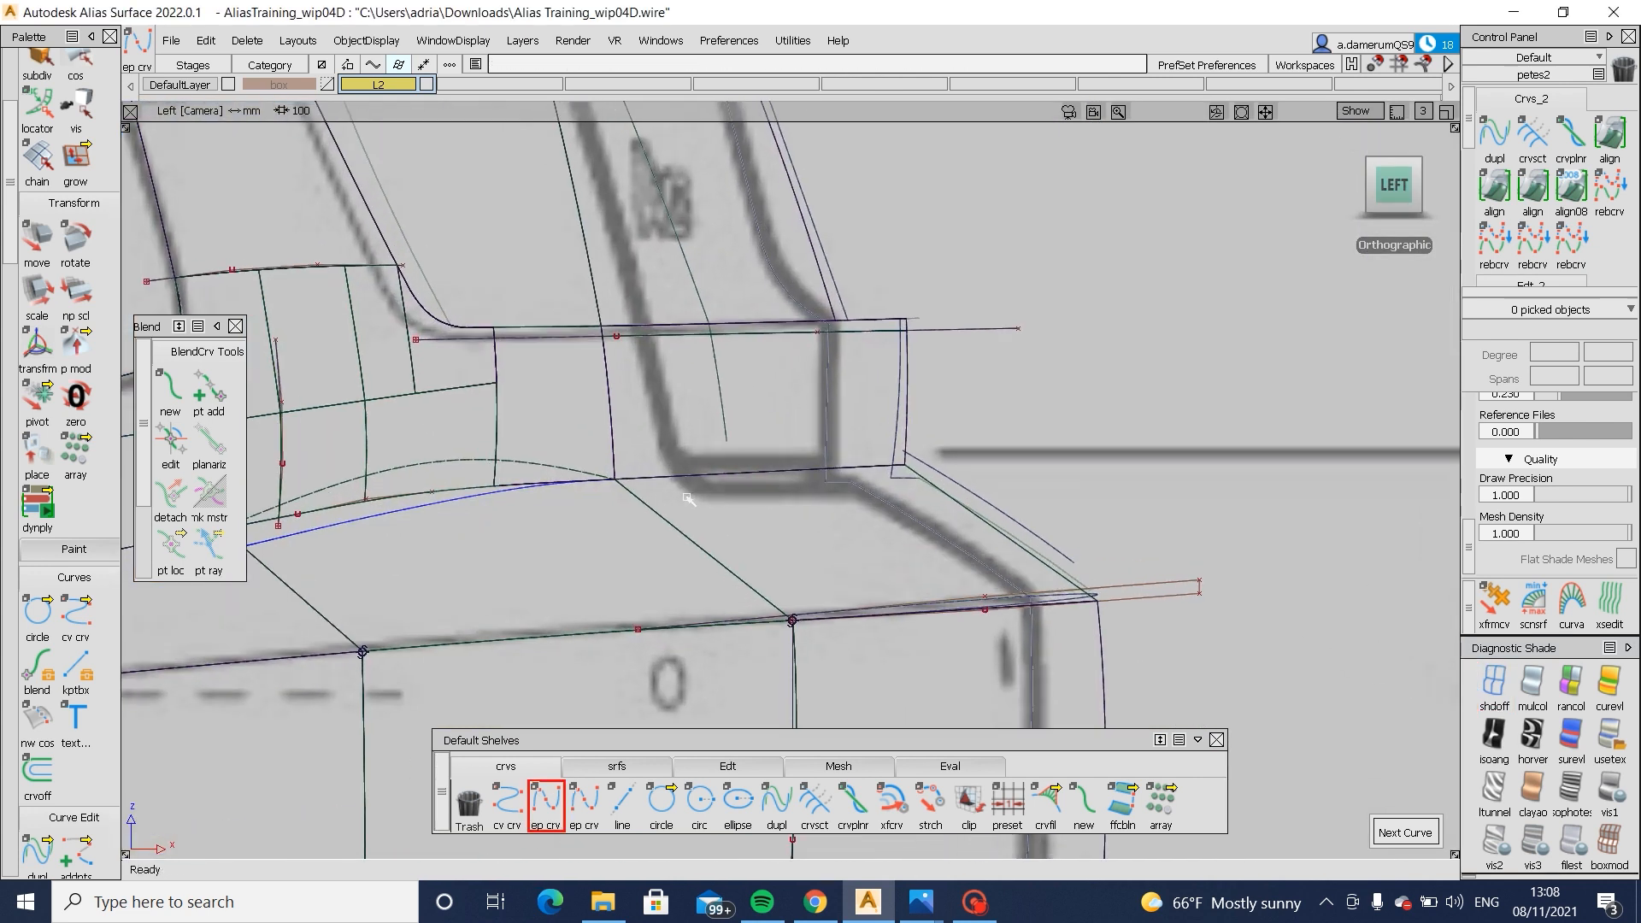
pyautogui.click(686, 495)
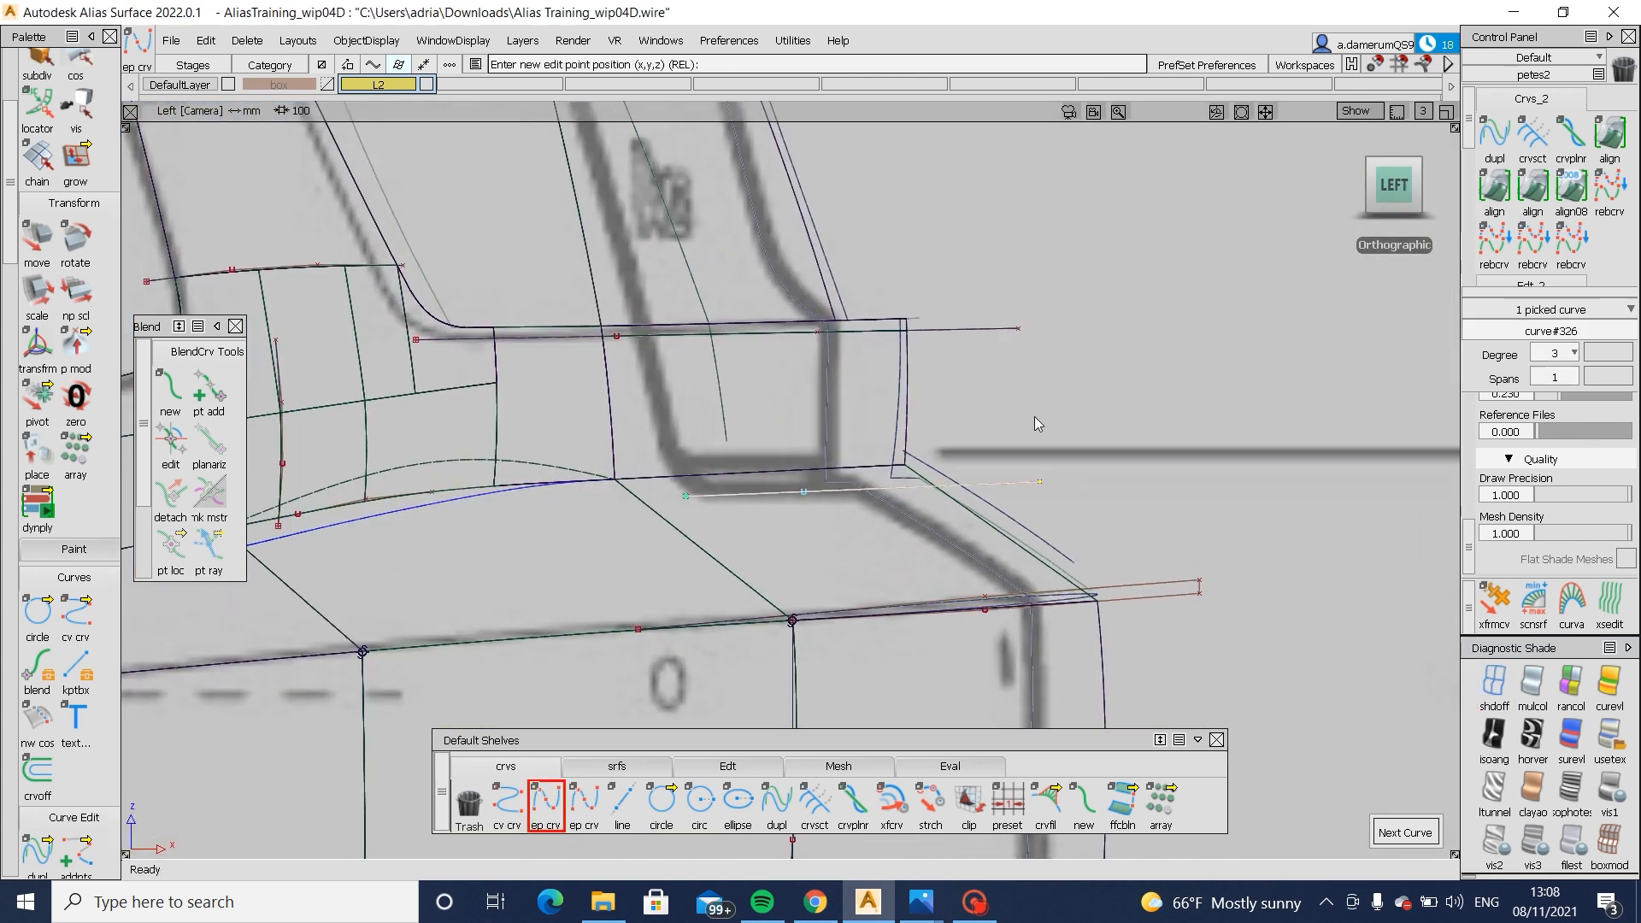
# - Project the side-view curve along the Y axis onto the ledge surface and check it shaded against the blueprint from back and side
pyautogui.keyDown('ctrl'); pyautogui.keyDown('shift'); pyautogui.moveTo(1014, 433); pyautogui.dragTo(857, 537); pyautogui.keyUp('shift'); pyautogui.keyUp('ctrl')
pyautogui.click(936, 488)
pyautogui.keyDown('ctrl'); pyautogui.keyDown('shift'); pyautogui.moveTo(932, 490); pyautogui.dragTo(806, 490, button='middle'); pyautogui.keyUp('shift'); pyautogui.keyUp('ctrl')
pyautogui.click(804, 492)
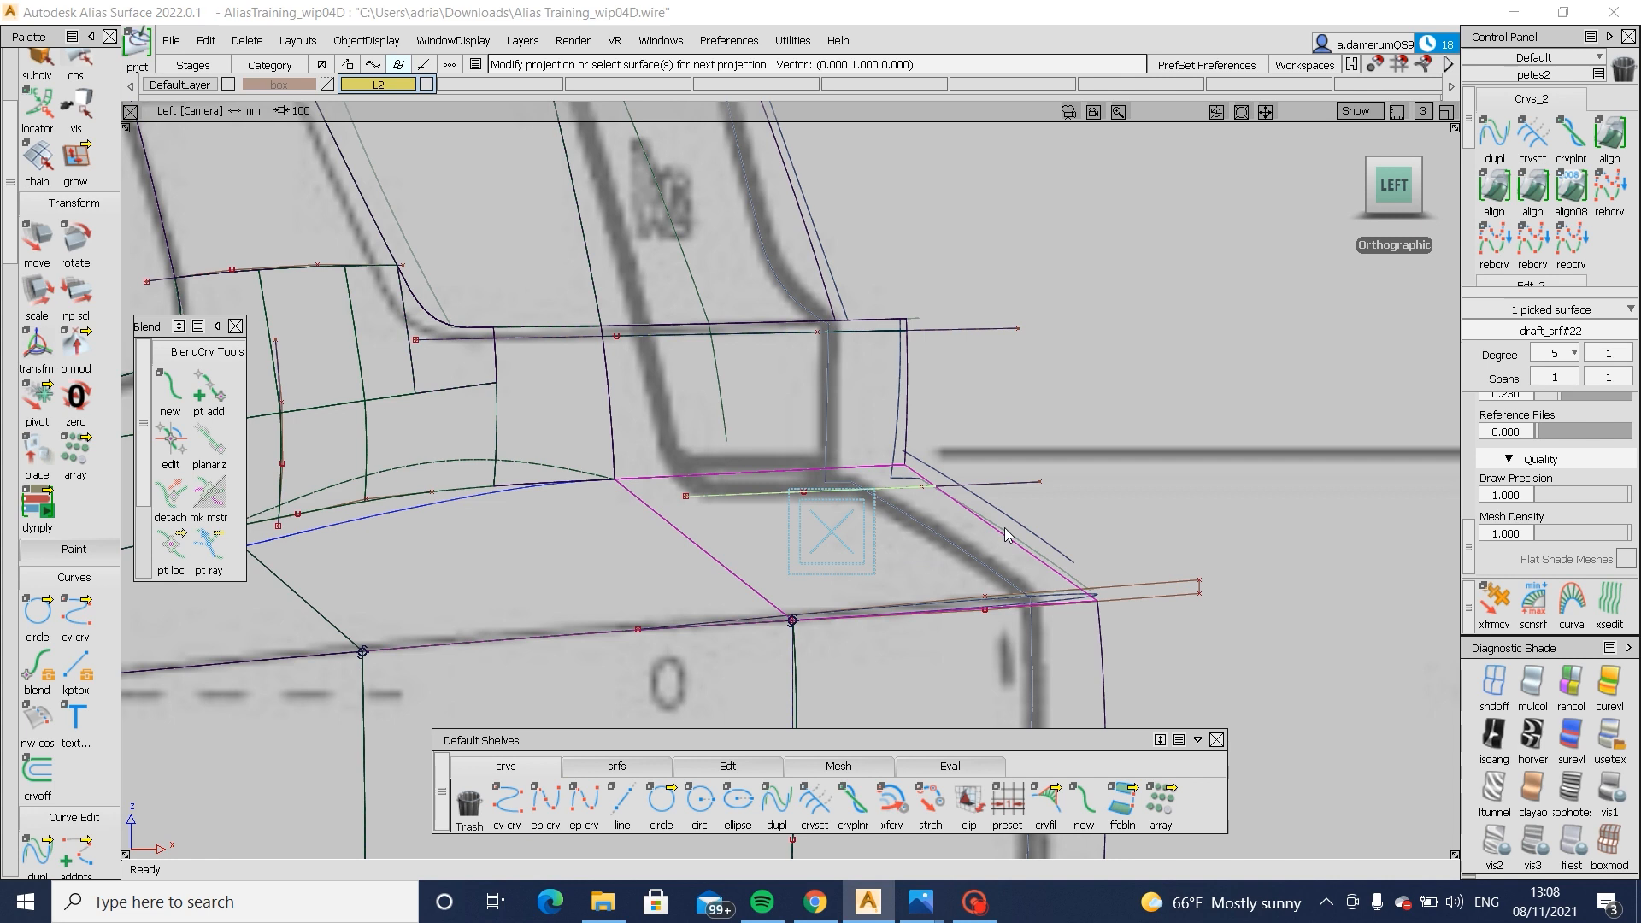
pyautogui.click(1576, 678)
pyautogui.click(1618, 727)
pyautogui.moveTo(1029, 586)
pyautogui.keyDown('alt'); pyautogui.keyDown('shift'); pyautogui.mouseDown()
pyautogui.moveTo(766, 465)
pyautogui.moveTo(754, 560)
pyautogui.mouseUp(); pyautogui.keyUp('shift'); pyautogui.keyUp('alt')
pyautogui.click(1390, 188)
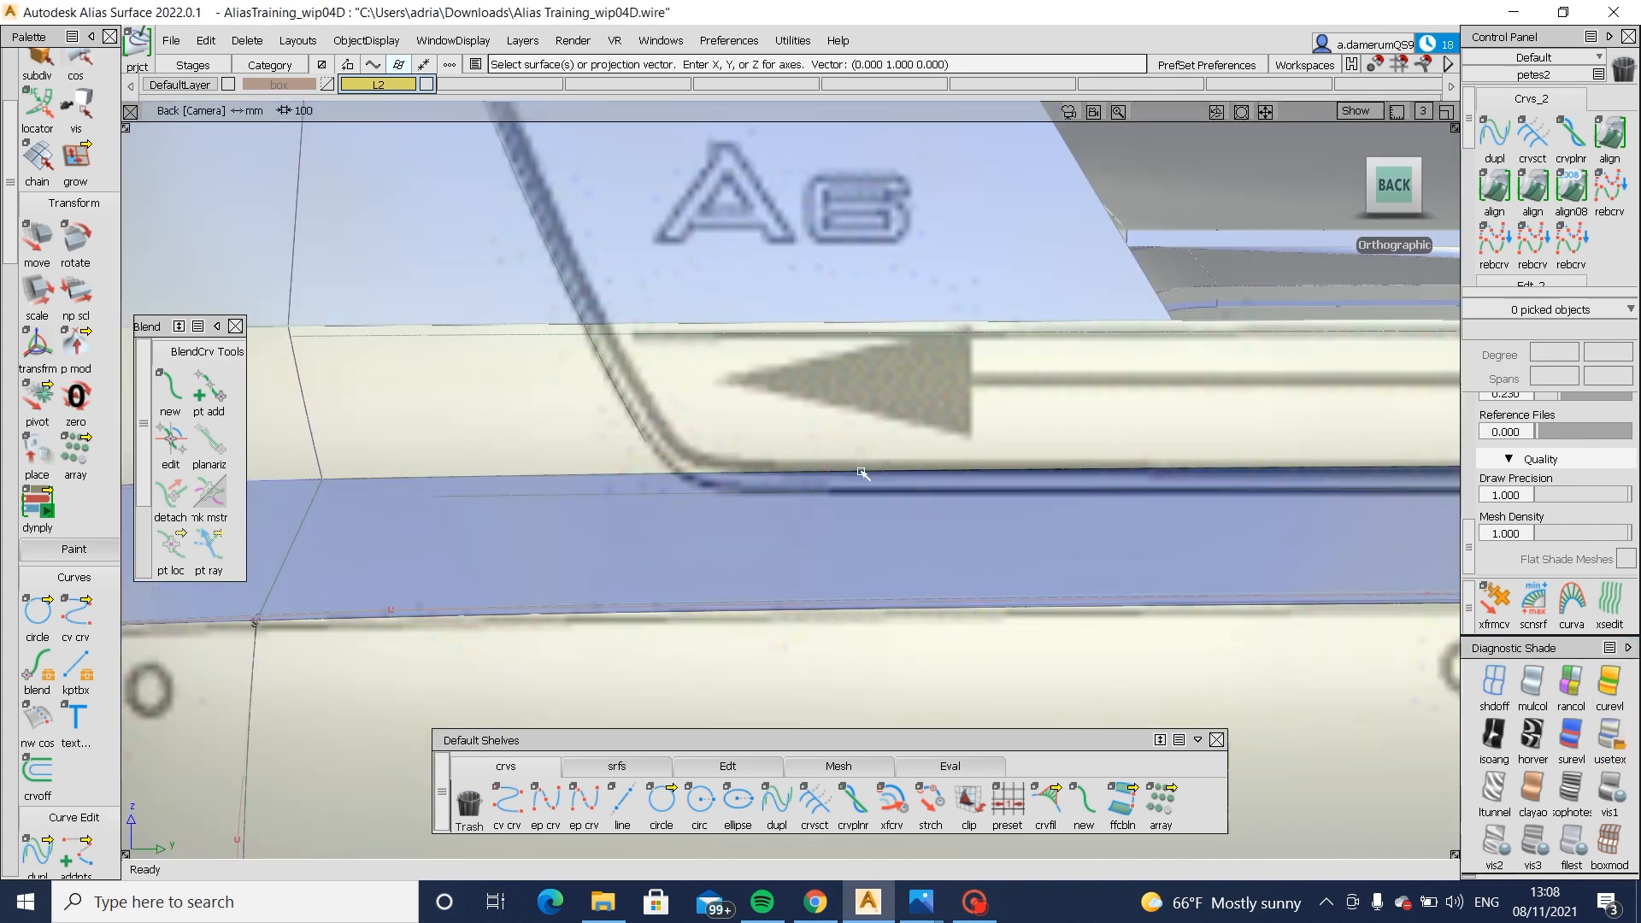
pyautogui.keyDown('alt'); pyautogui.keyDown('shift'); pyautogui.moveTo(677, 495); pyautogui.dragTo(948, 466); pyautogui.keyUp('shift'); pyautogui.keyUp('alt')
pyautogui.click(1374, 193)
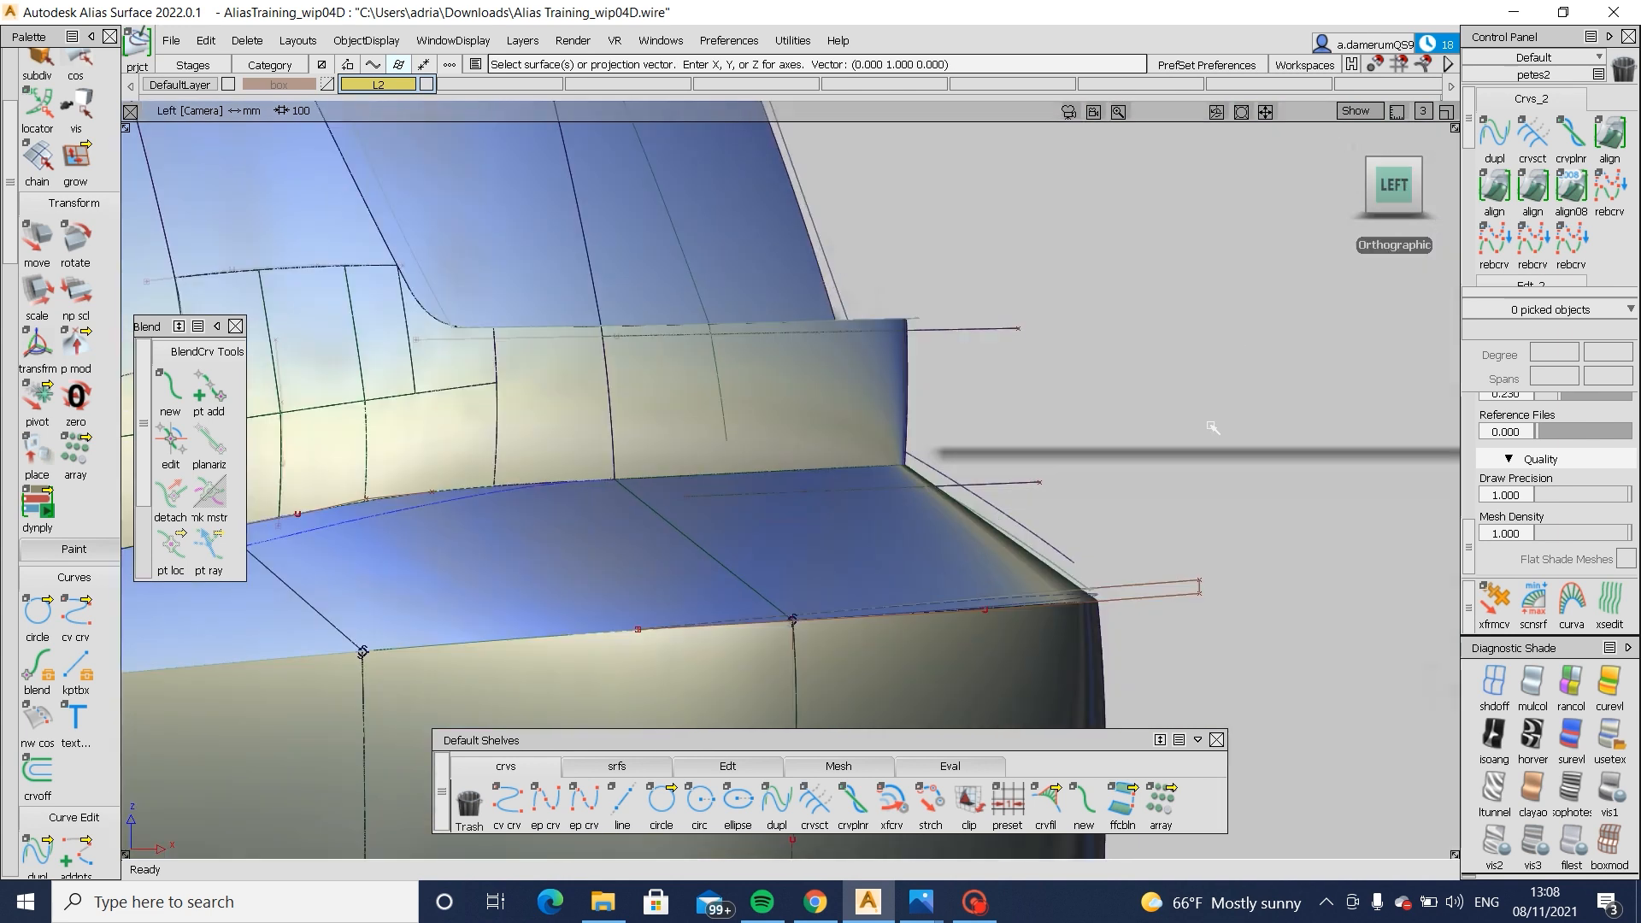
# - Delete the construction history of the rear corner and adjoining body surfaces, with shading turned off in the side view
pyautogui.click(1496, 682)
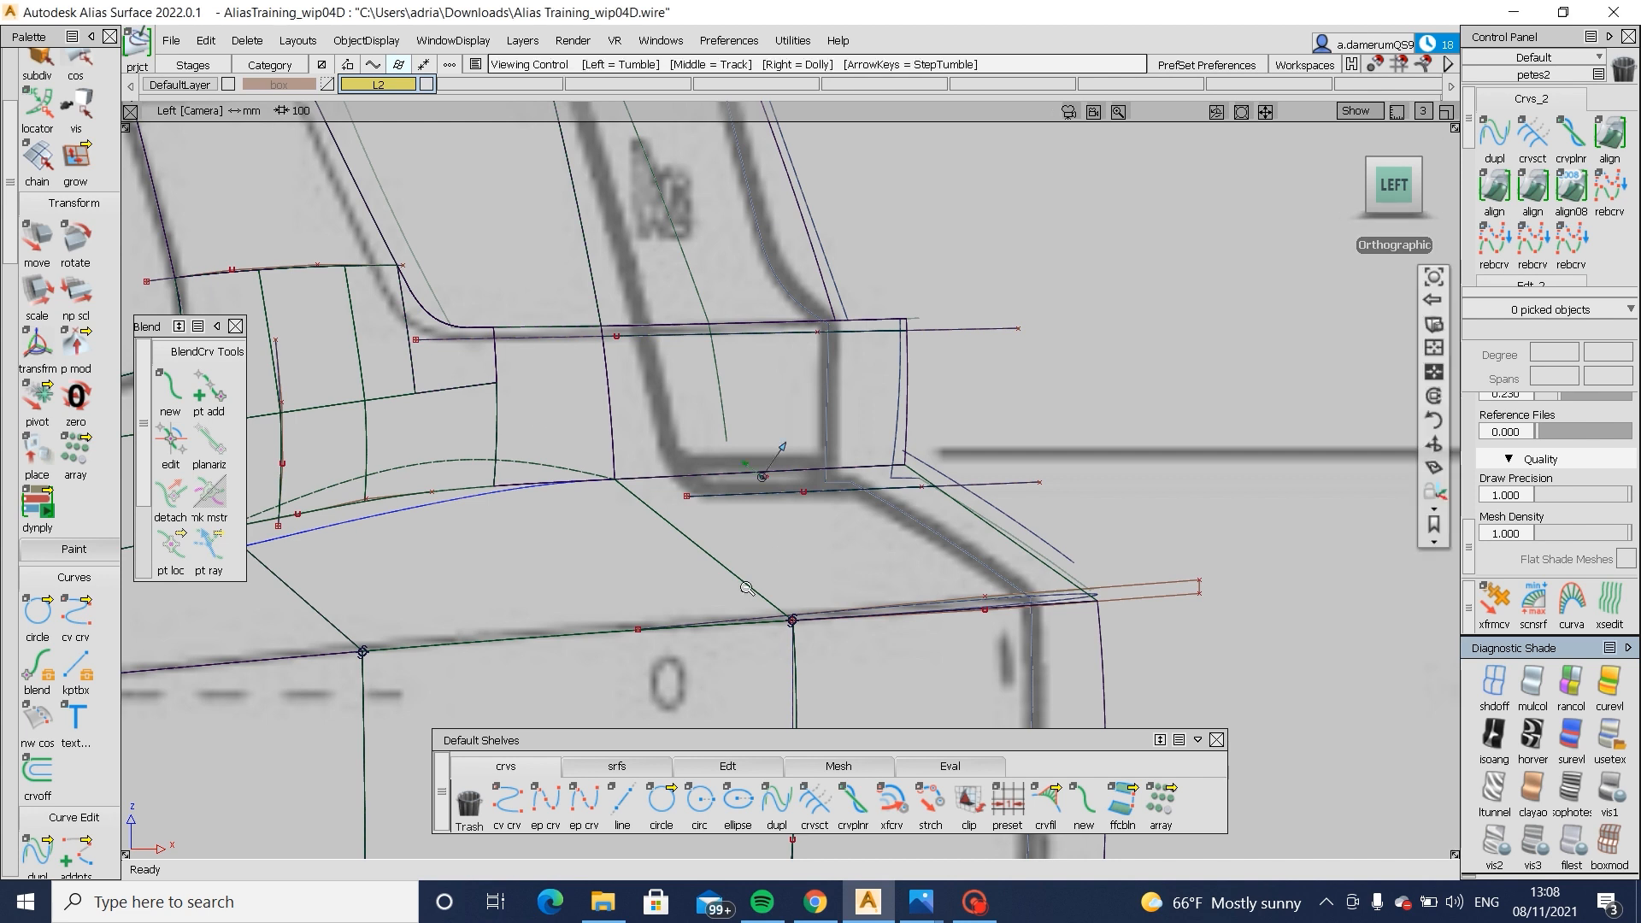
pyautogui.keyDown('alt'); pyautogui.keyDown('shift'); pyautogui.moveTo(744, 587); pyautogui.dragTo(884, 582, button='middle'); pyautogui.keyUp('shift'); pyautogui.keyUp('alt')
pyautogui.keyDown('alt'); pyautogui.keyDown('shift'); pyautogui.moveTo(884, 581); pyautogui.dragTo(730, 532, button='right'); pyautogui.keyUp('shift'); pyautogui.keyUp('alt')
pyautogui.keyDown('alt'); pyautogui.keyDown('shift'); pyautogui.moveTo(842, 611); pyautogui.dragTo(706, 591, button='right'); pyautogui.keyUp('shift'); pyautogui.keyUp('alt')
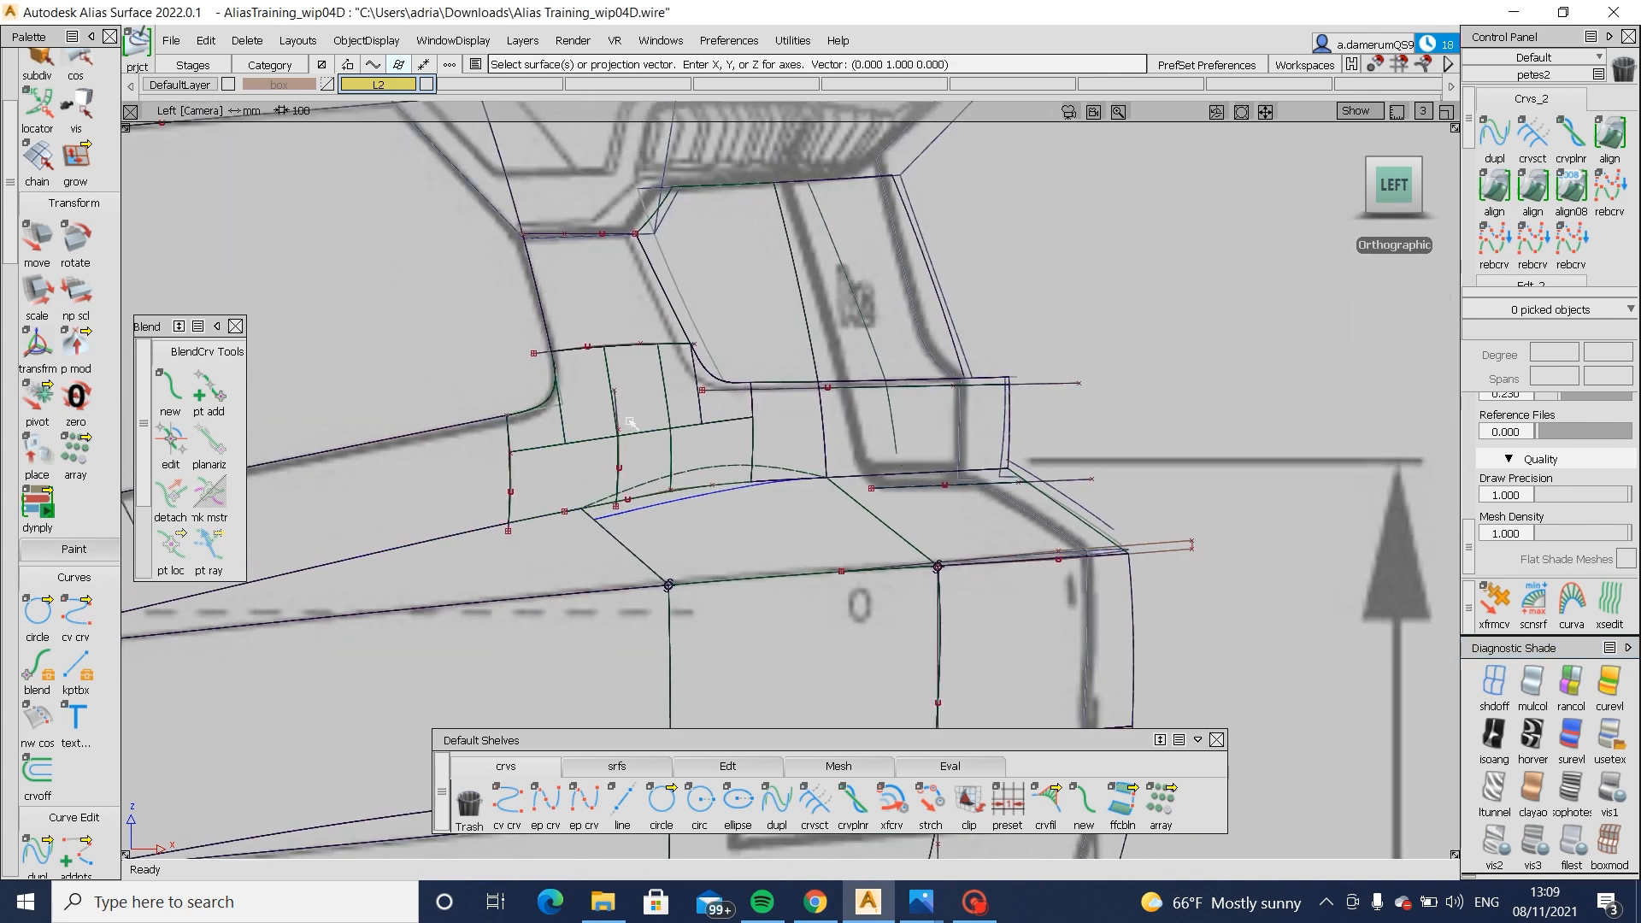
pyautogui.keyDown('ctrl'); pyautogui.keyDown('shift'); pyautogui.moveTo(481, 380); pyautogui.dragTo(469, 366); pyautogui.keyUp('shift'); pyautogui.keyUp('ctrl')
pyautogui.moveTo(469, 366); pyautogui.dragTo(1074, 553)
pyautogui.hotkey('ctrl', 'h')
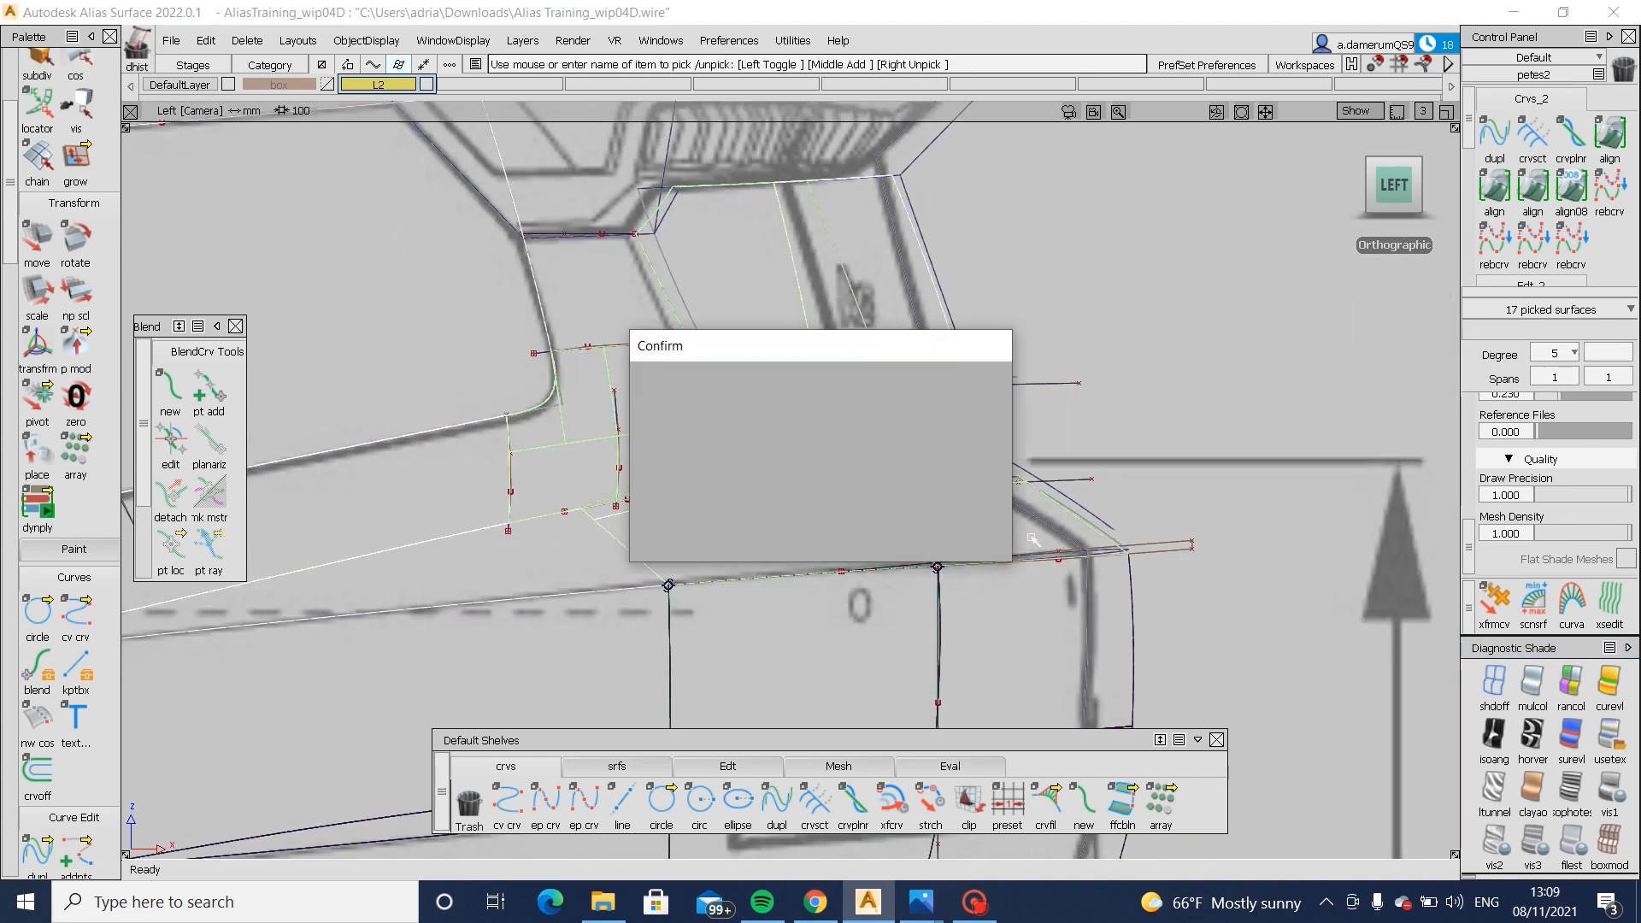
pyautogui.press('Return')
# - Delete the curve on surface lying on the side part of the ledge and apply the user-defined texture shading
pyautogui.keyDown('ctrl'); pyautogui.keyDown('shift'); pyautogui.moveTo(920, 513); pyautogui.dragTo(957, 552); pyautogui.keyUp('shift'); pyautogui.keyUp('ctrl')
pyautogui.keyDown('alt'); pyautogui.keyDown('shift'); pyautogui.moveTo(710, 537); pyautogui.dragTo(634, 530); pyautogui.keyUp('shift'); pyautogui.keyUp('alt')
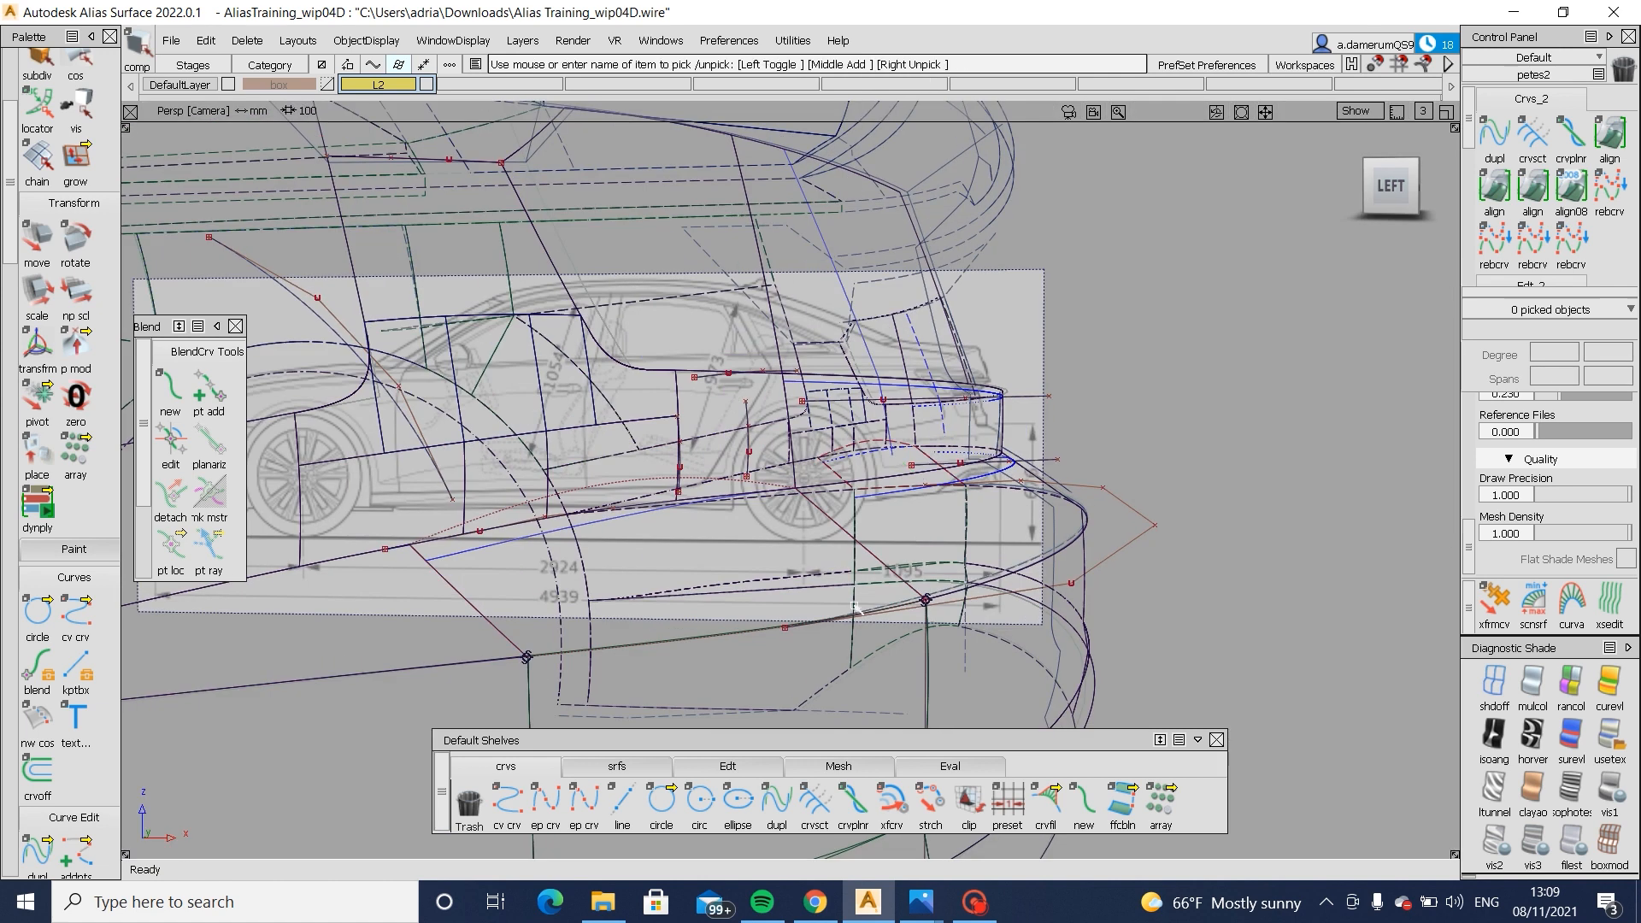
pyautogui.keyDown('ctrl'); pyautogui.keyDown('shift'); pyautogui.moveTo(605, 595); pyautogui.dragTo(532, 544); pyautogui.keyUp('shift'); pyautogui.keyUp('ctrl')
pyautogui.click(513, 542)
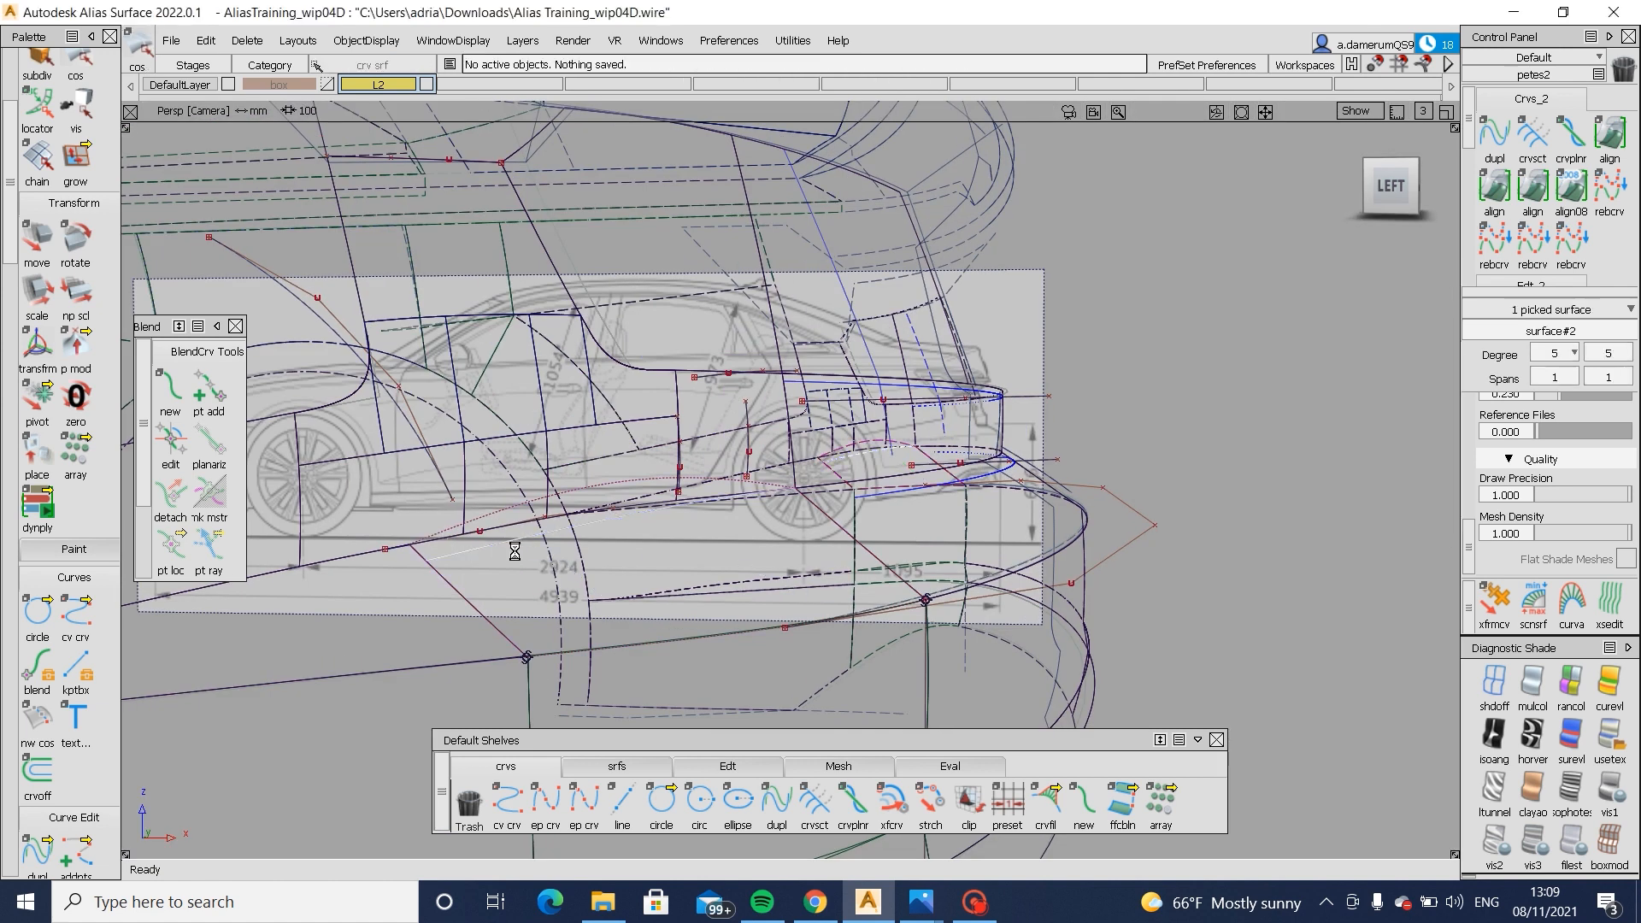
pyautogui.press('Delete')
pyautogui.click(1600, 733)
pyautogui.click(1604, 737)
pyautogui.keyDown('alt'); pyautogui.keyDown('shift'); pyautogui.moveTo(726, 560); pyautogui.dragTo(413, 523); pyautogui.keyUp('shift'); pyautogui.keyUp('alt')
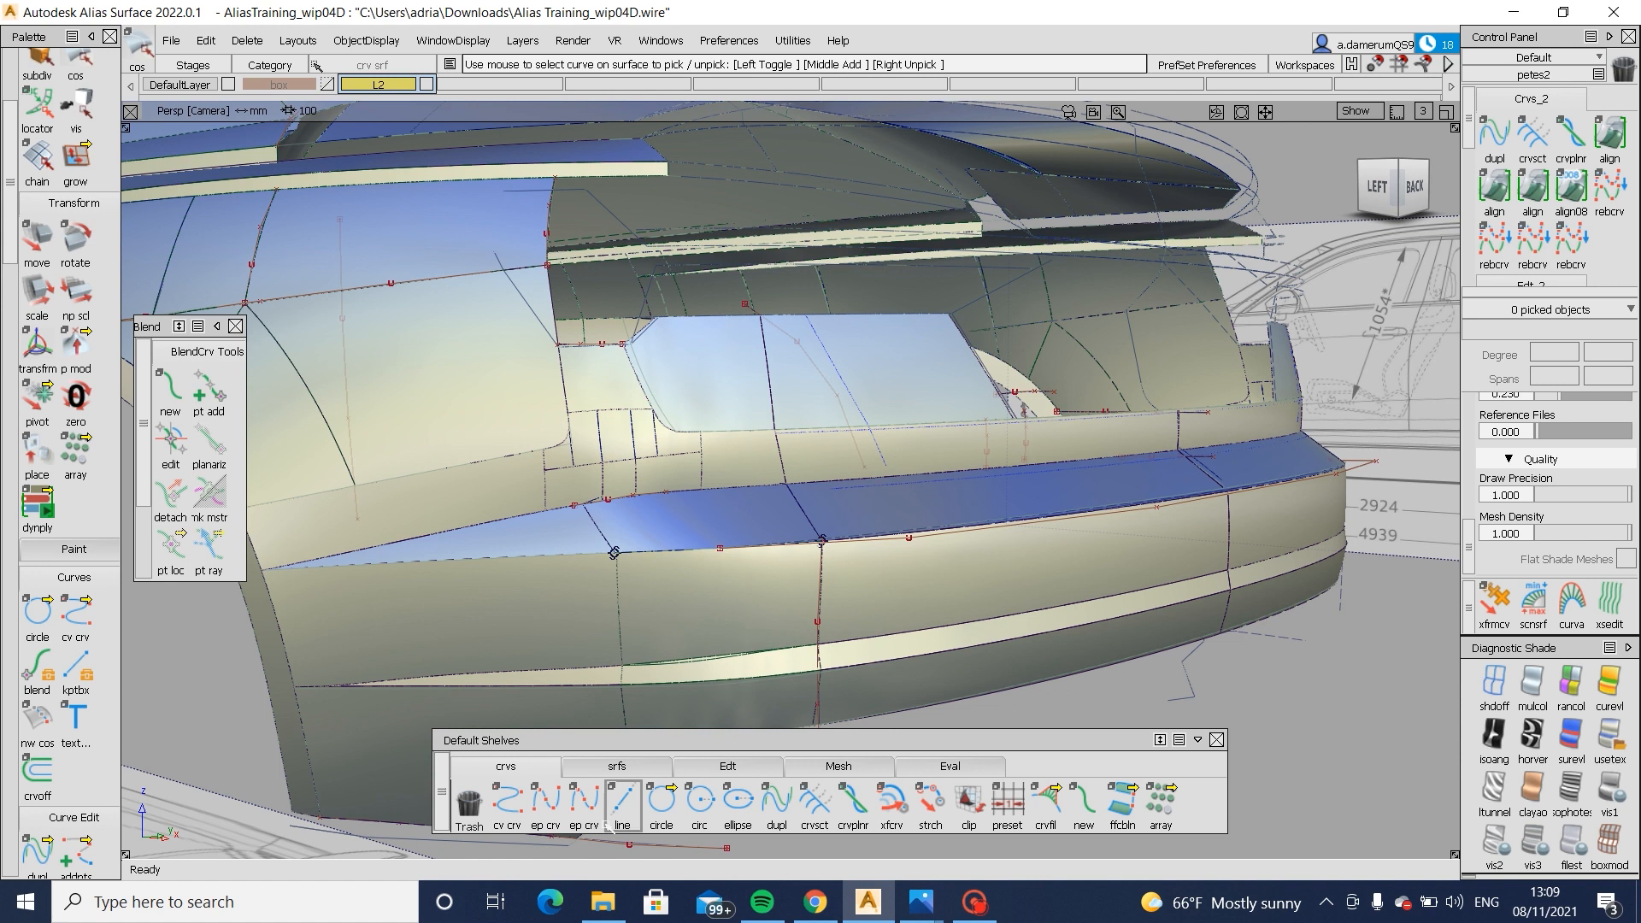
# - Set up a variable G2 Surface Fillet between the upper body band and the ledge surfaces, with a chordal length of 20
pyautogui.click(636, 768)
pyautogui.click(776, 801)
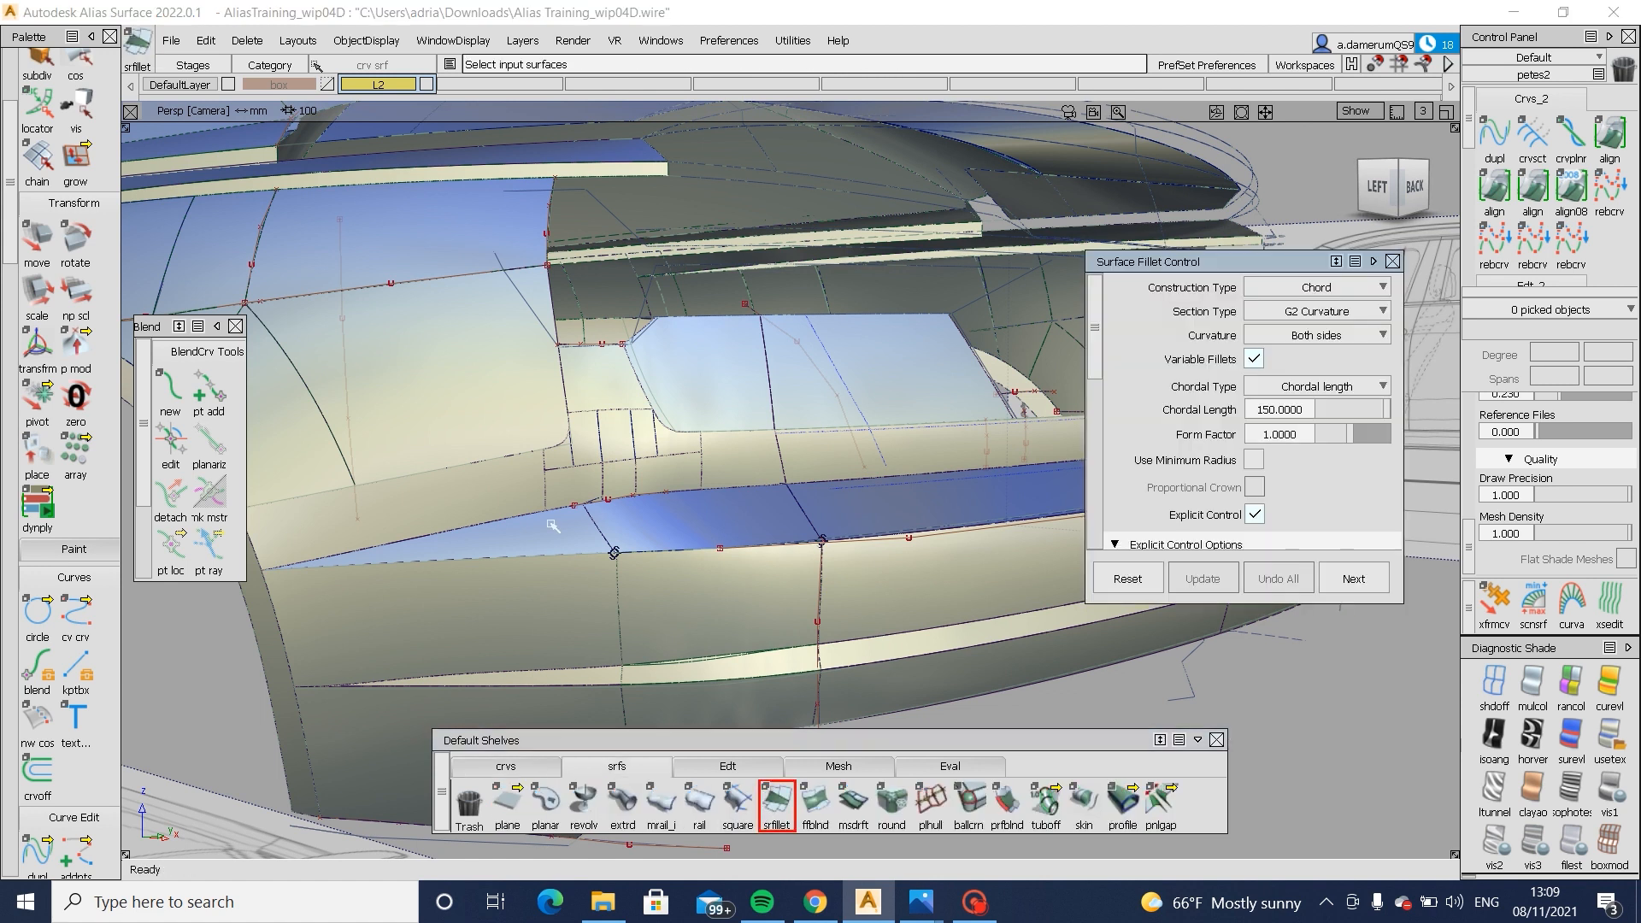
pyautogui.keyDown('ctrl'); pyautogui.keyDown('shift'); pyautogui.moveTo(574, 513); pyautogui.dragTo(573, 506); pyautogui.keyUp('shift'); pyautogui.keyUp('ctrl')
pyautogui.keyDown('alt'); pyautogui.keyDown('shift'); pyautogui.moveTo(573, 506); pyautogui.dragTo(571, 450, button='right'); pyautogui.keyUp('shift'); pyautogui.keyUp('alt')
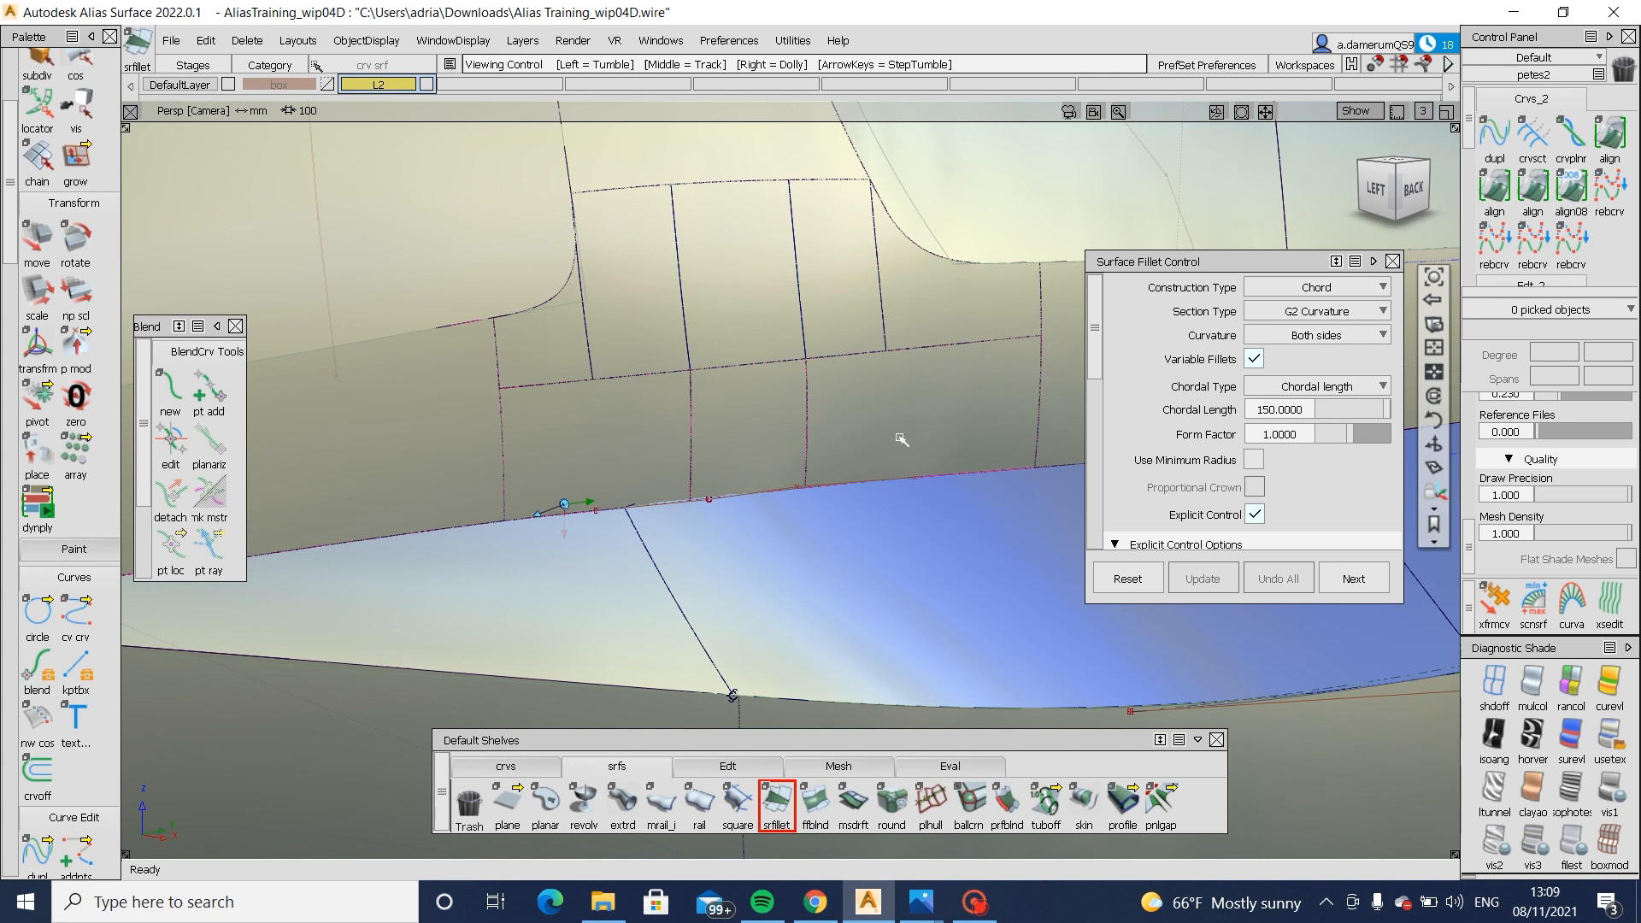
pyautogui.keyDown('alt'); pyautogui.keyDown('shift'); pyautogui.moveTo(900, 440); pyautogui.dragTo(908, 444, button='right'); pyautogui.keyUp('shift'); pyautogui.keyUp('alt')
pyautogui.keyDown('alt'); pyautogui.keyDown('shift'); pyautogui.moveTo(908, 443); pyautogui.dragTo(504, 515, button='middle'); pyautogui.keyUp('shift'); pyautogui.keyUp('alt')
pyautogui.click(812, 540)
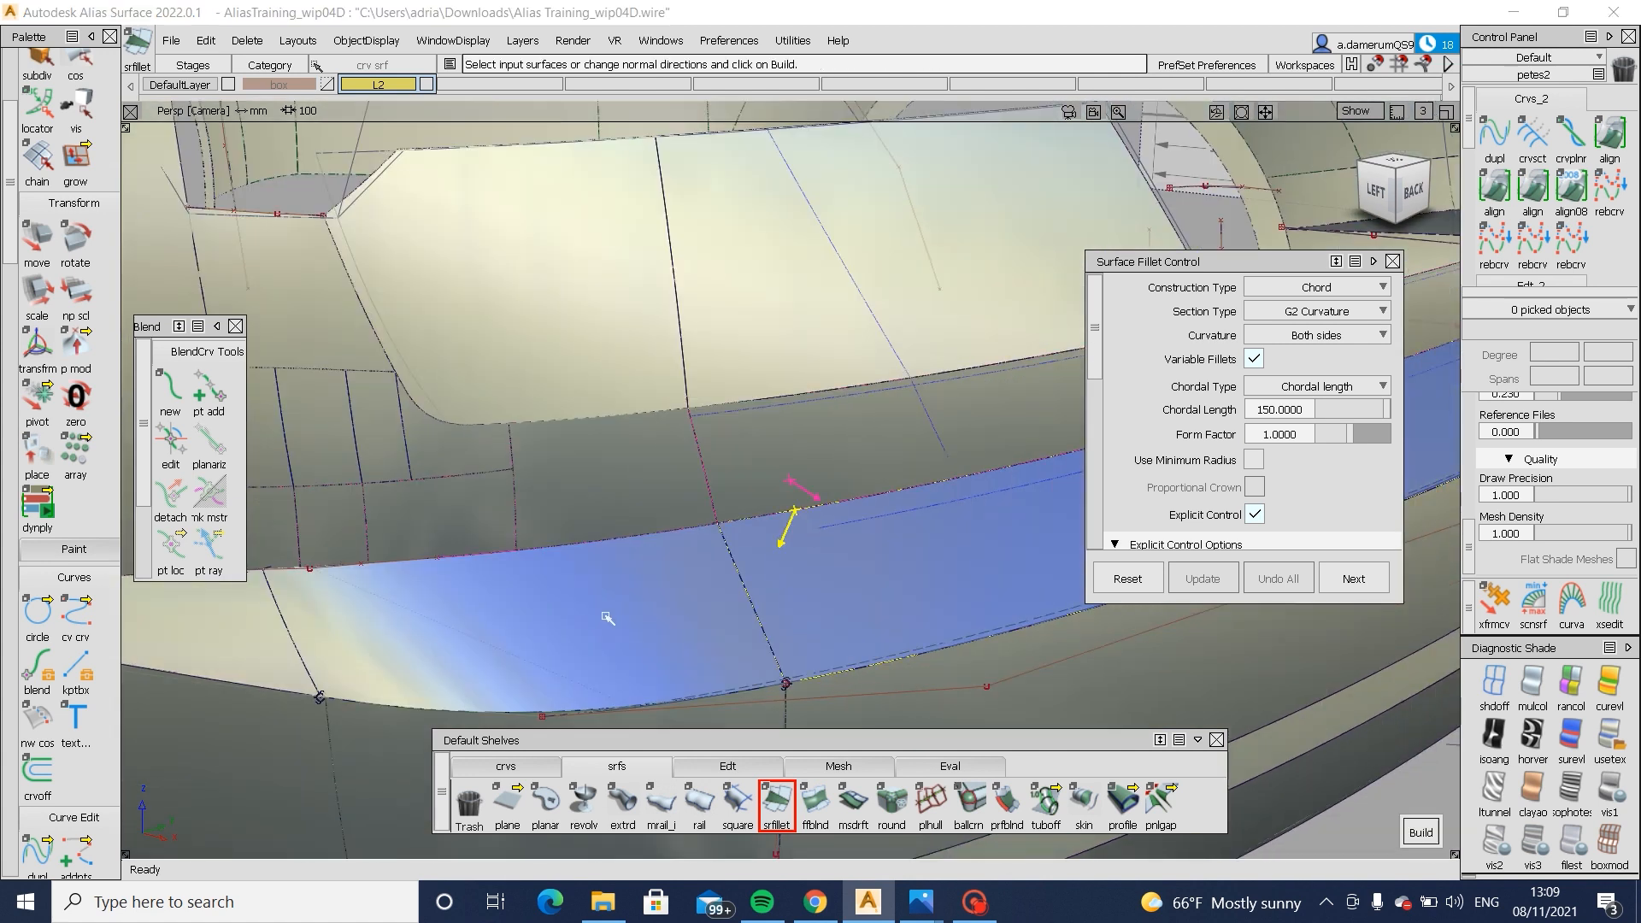
pyautogui.keyDown('alt'); pyautogui.keyDown('shift'); pyautogui.moveTo(378, 629); pyautogui.dragTo(521, 532, button='middle'); pyautogui.keyUp('shift'); pyautogui.keyUp('alt')
pyautogui.keyDown('alt'); pyautogui.keyDown('shift'); pyautogui.moveTo(496, 521); pyautogui.dragTo(590, 603); pyautogui.keyUp('shift'); pyautogui.keyUp('alt')
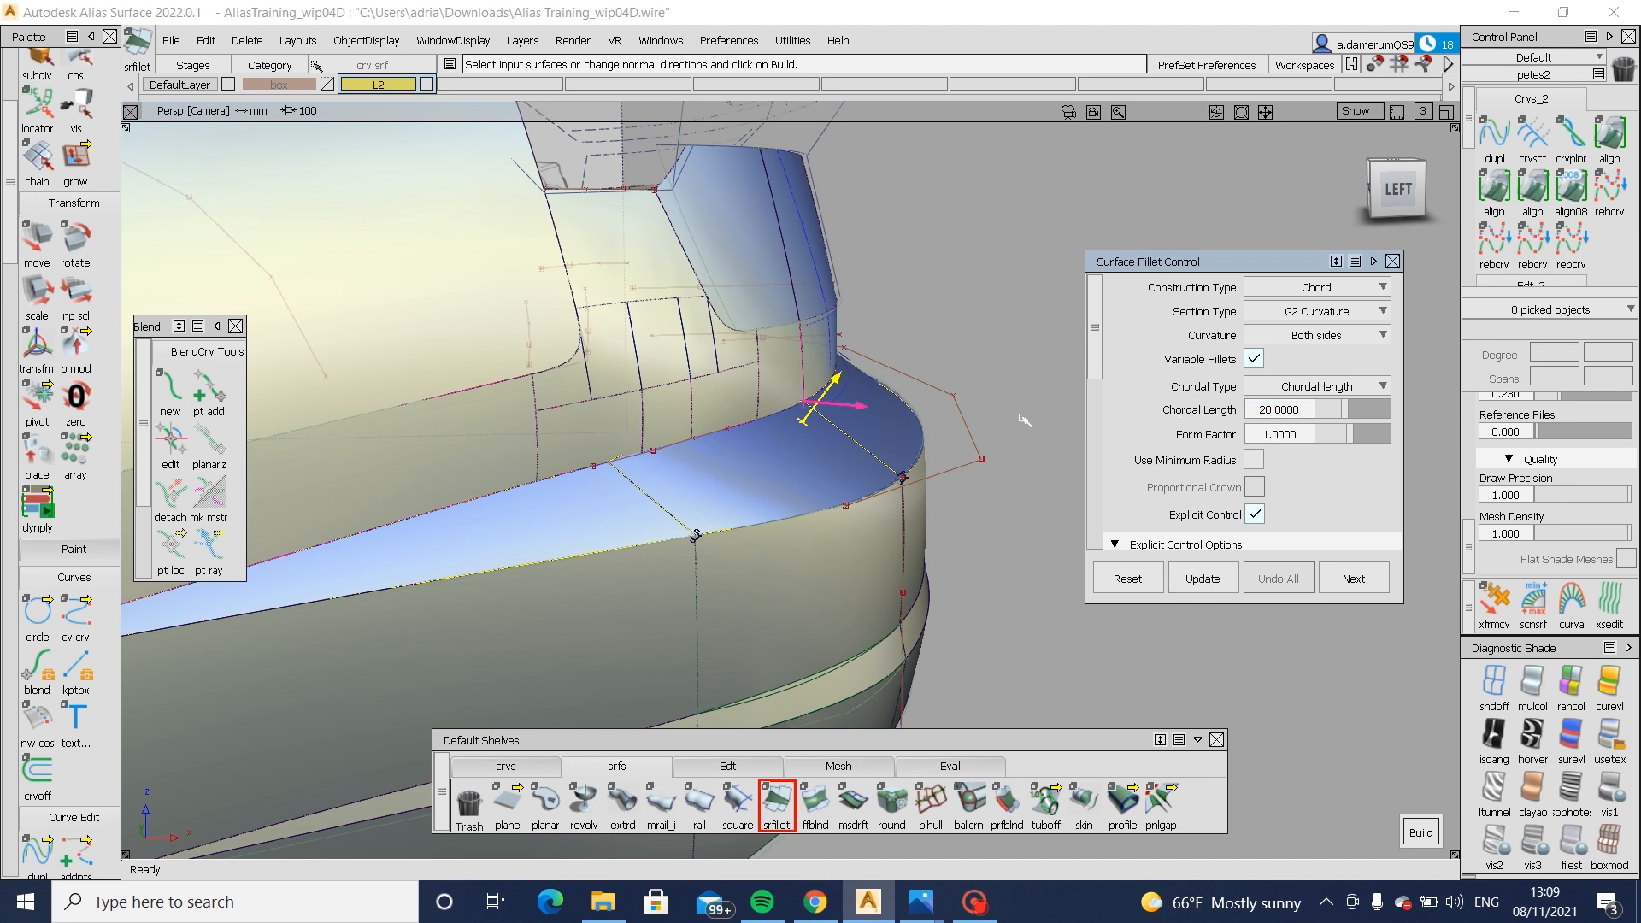
# - Set the fillet's start and end flow to Default and build it with a chordal length of 50
pyautogui.scroll(-5, 1169, 382)
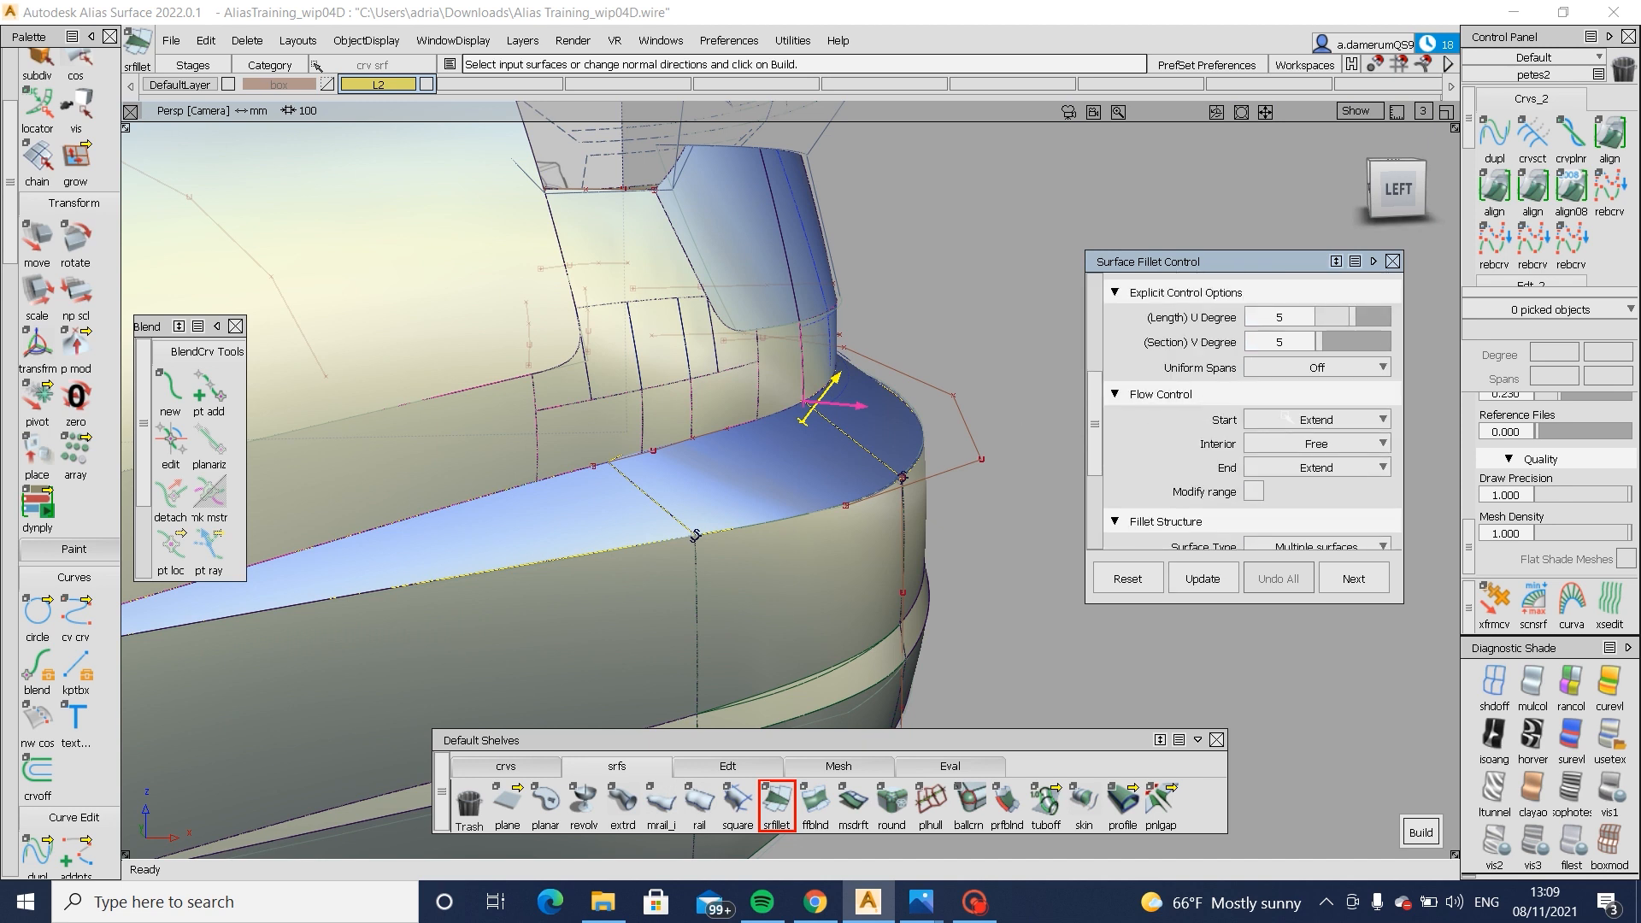
pyautogui.click(1303, 468)
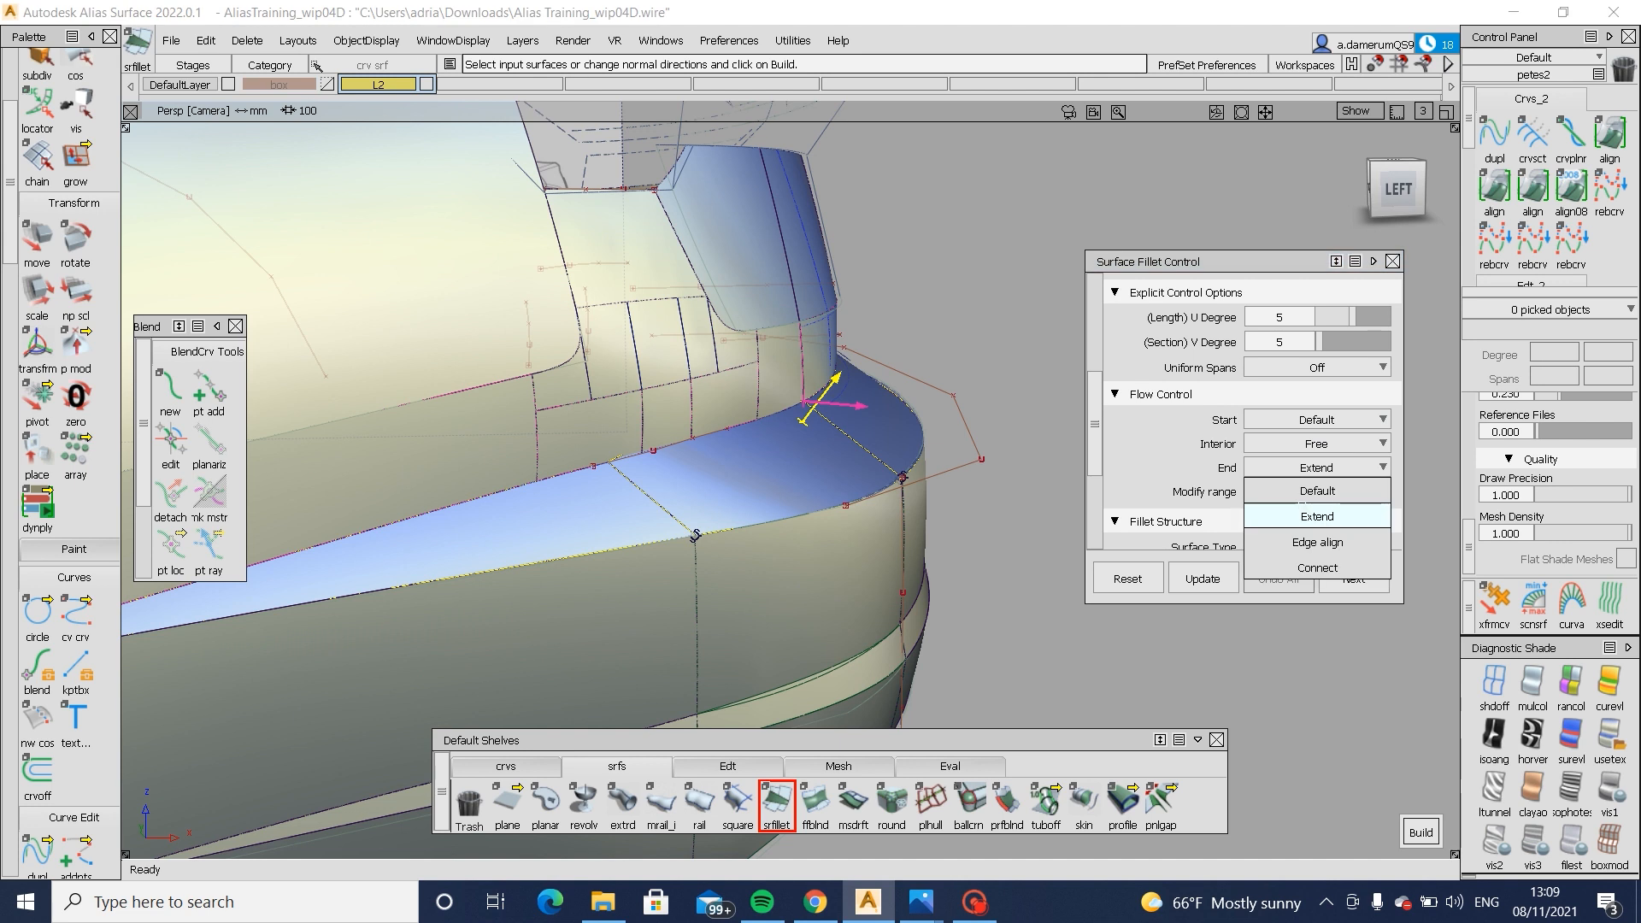
pyautogui.click(1302, 492)
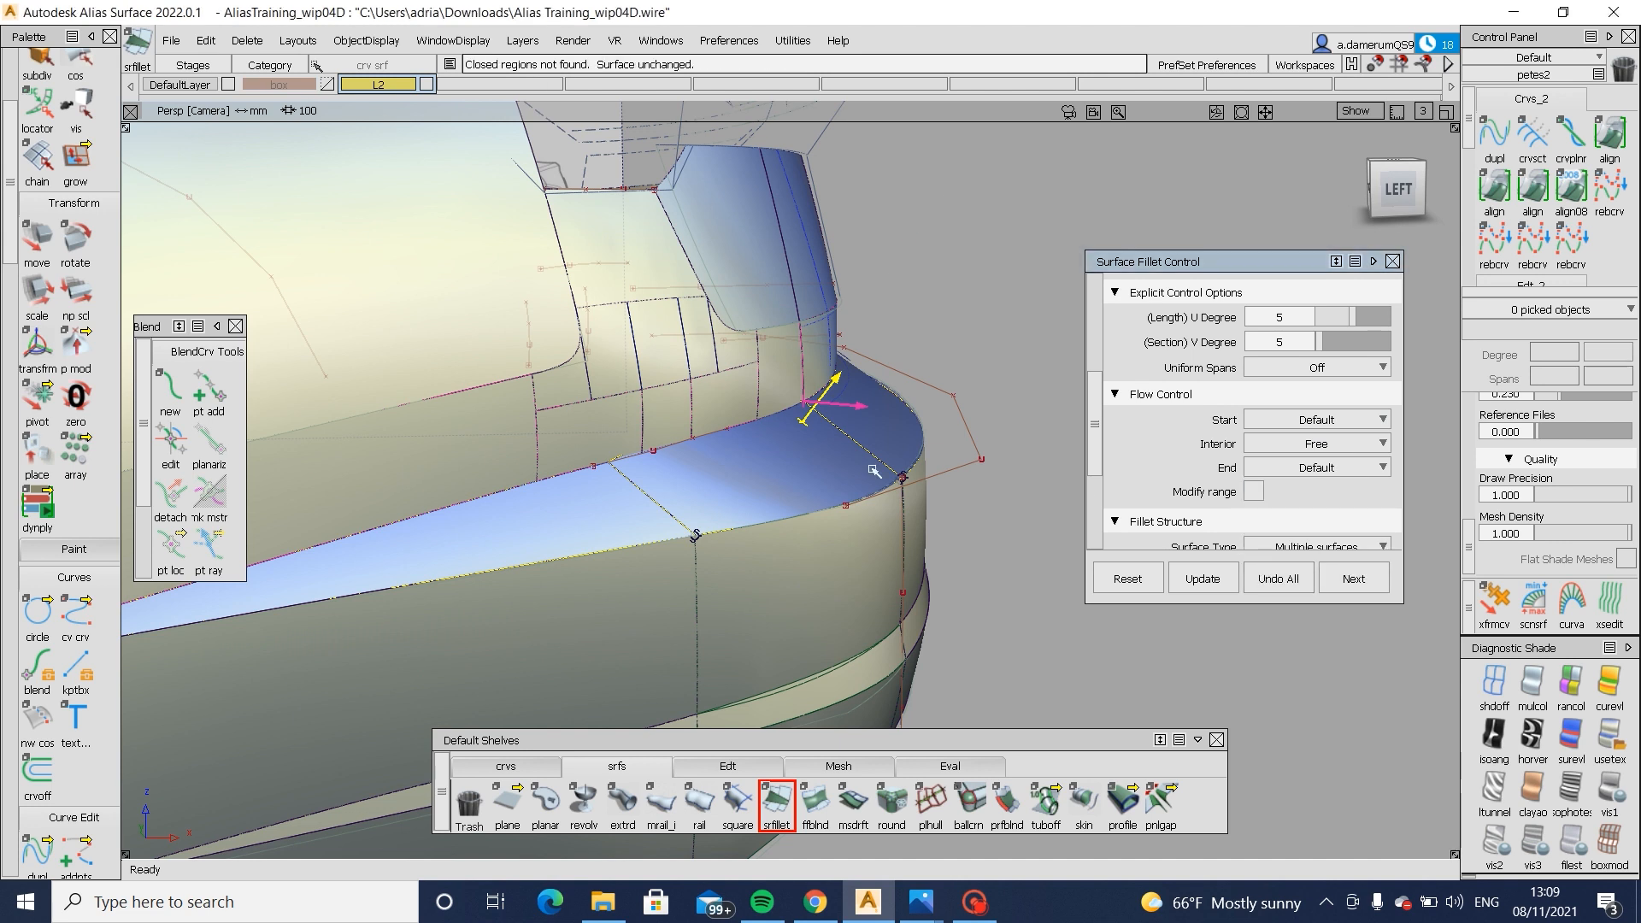
pyautogui.click(873, 471)
pyautogui.scroll(5, 1299, 401)
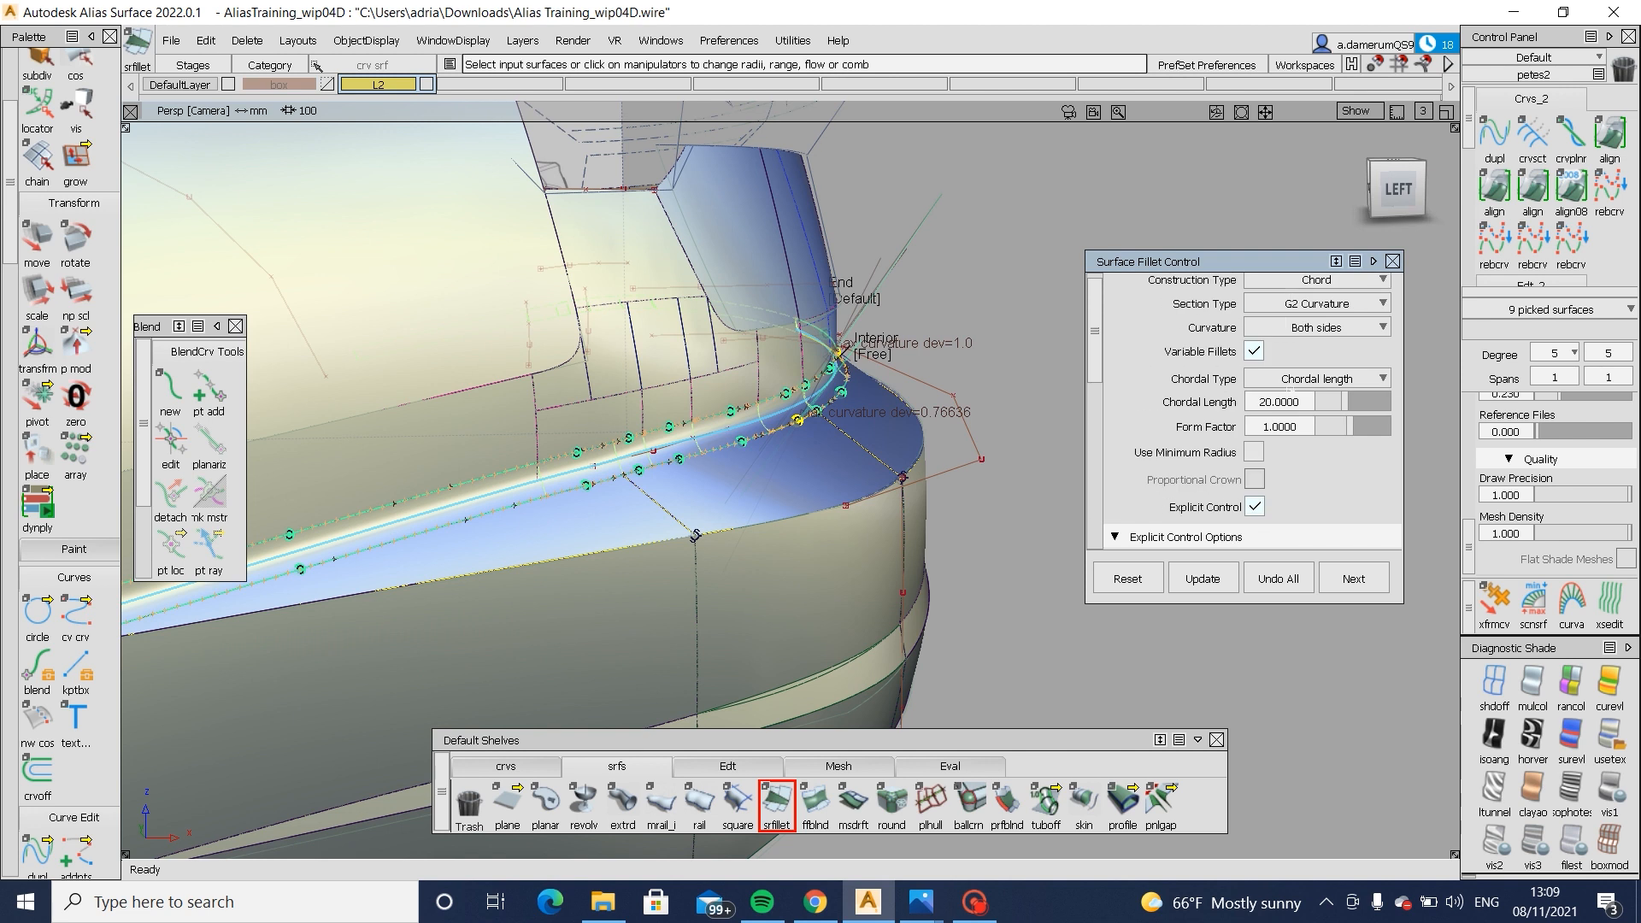
pyautogui.press('Return')
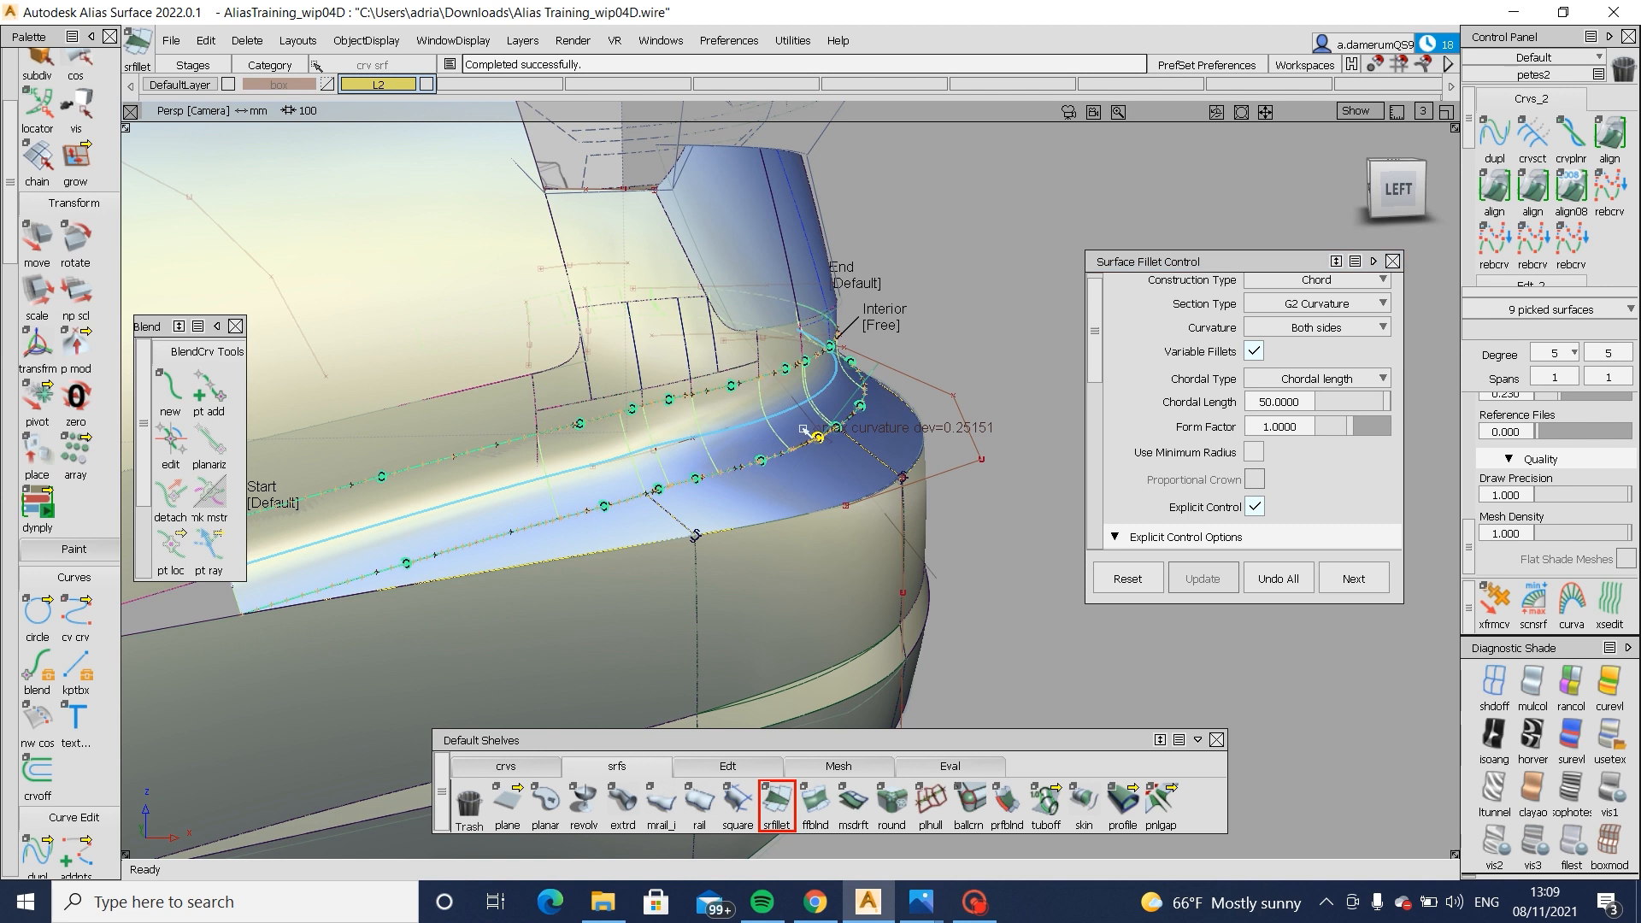
# - Accept the fillet and examine its highlight flow around the rear corner with horizontal/vertical and user-defined texture shading
pyautogui.keyDown('alt'); pyautogui.keyDown('shift'); pyautogui.moveTo(727, 457); pyautogui.dragTo(634, 505); pyautogui.keyUp('shift'); pyautogui.keyUp('alt')
pyautogui.press('space')
pyautogui.keyDown('alt'); pyautogui.keyDown('shift'); pyautogui.moveTo(547, 433); pyautogui.dragTo(777, 447, button='right'); pyautogui.keyUp('shift'); pyautogui.keyUp('alt')
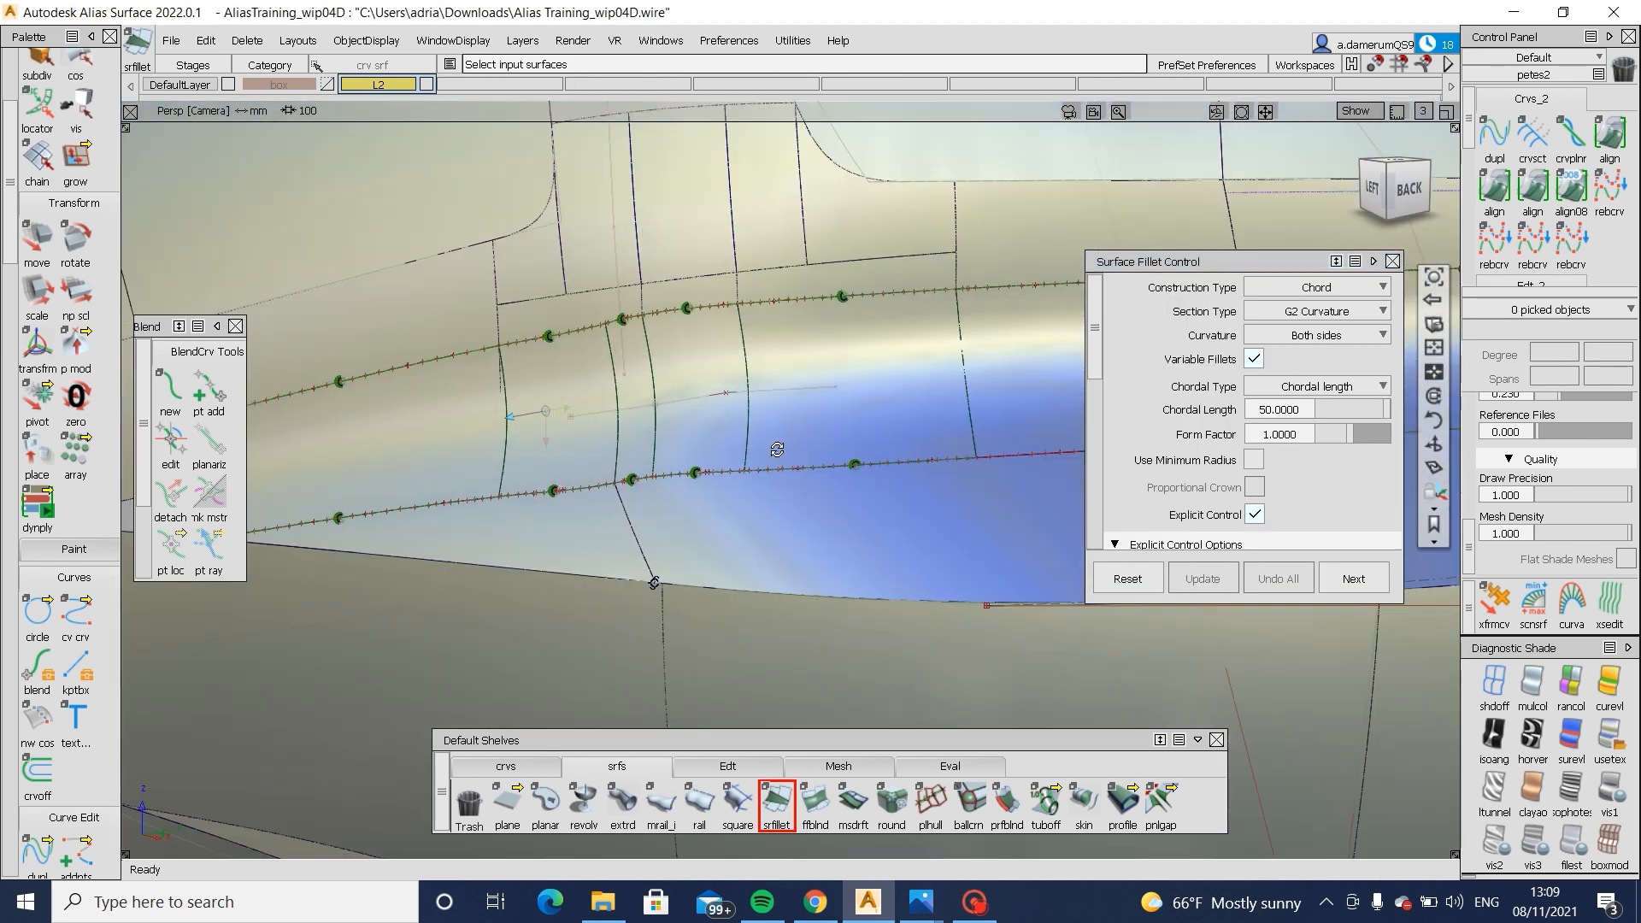
pyautogui.keyDown('alt'); pyautogui.keyDown('shift'); pyautogui.moveTo(777, 447); pyautogui.dragTo(669, 392); pyautogui.keyUp('shift'); pyautogui.keyUp('alt')
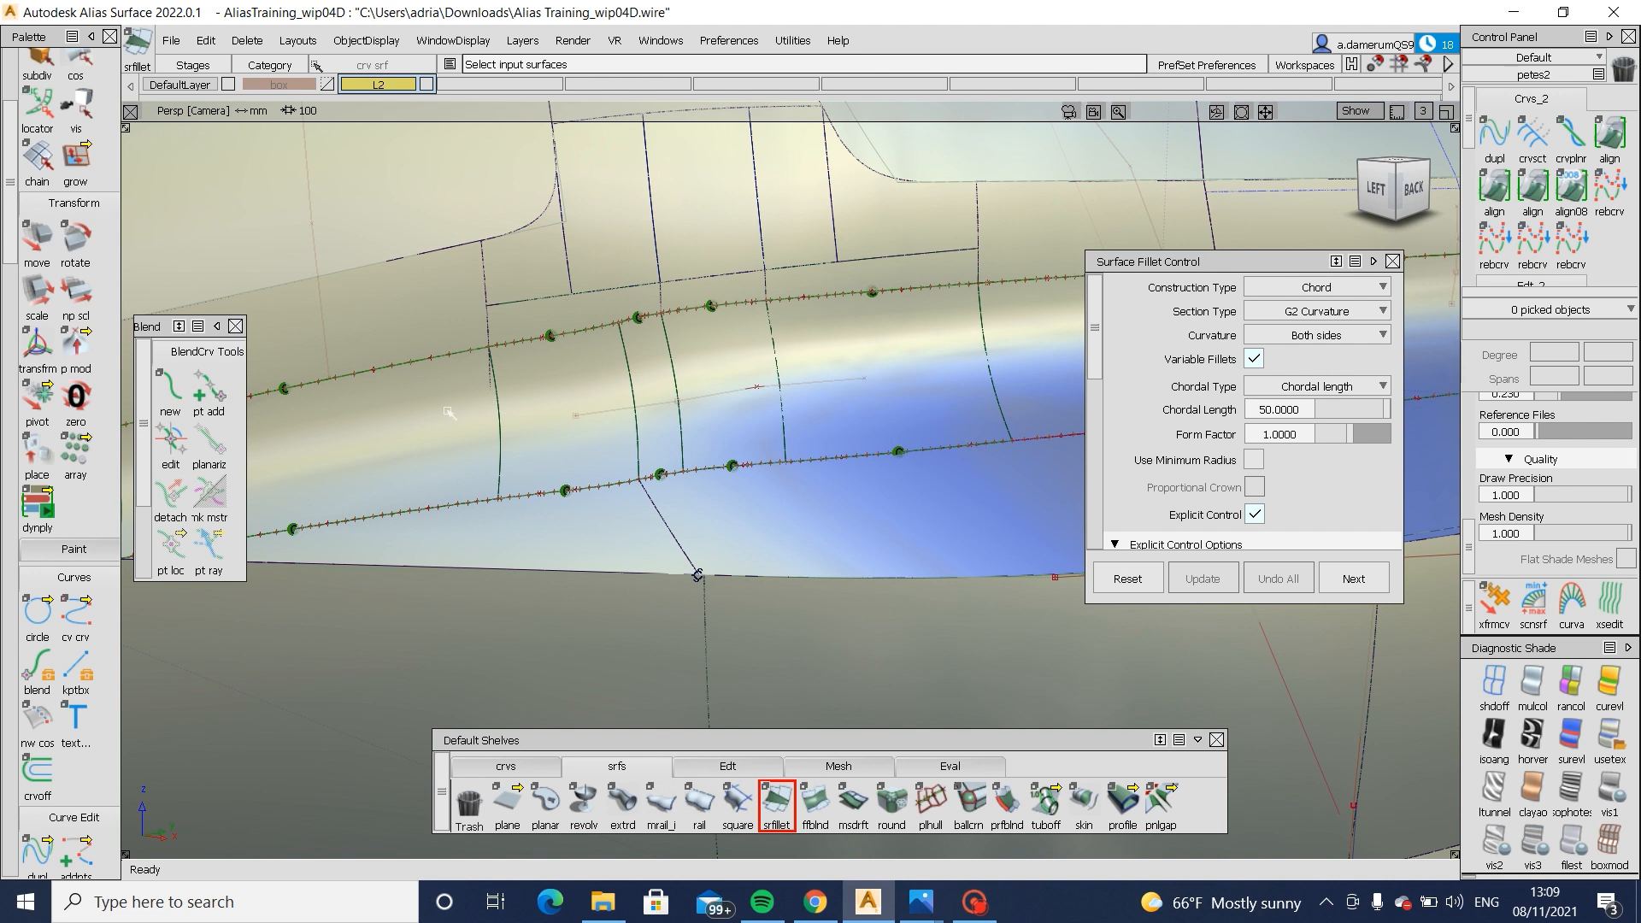
pyautogui.keyDown('alt'); pyautogui.keyDown('shift'); pyautogui.moveTo(551, 419); pyautogui.dragTo(708, 322); pyautogui.keyUp('shift'); pyautogui.keyUp('alt')
pyautogui.moveTo(987, 369)
pyautogui.keyDown('alt'); pyautogui.keyDown('shift'); pyautogui.mouseDown()
pyautogui.moveTo(675, 554)
pyautogui.moveTo(758, 513)
pyautogui.moveTo(885, 541)
pyautogui.moveTo(983, 513)
pyautogui.mouseUp(); pyautogui.keyUp('shift'); pyautogui.keyUp('alt')
pyautogui.click(1532, 737)
pyautogui.moveTo(839, 513)
pyautogui.keyDown('alt'); pyautogui.keyDown('shift'); pyautogui.mouseDown()
pyautogui.moveTo(888, 544)
pyautogui.moveTo(707, 542)
pyautogui.moveTo(517, 448)
pyautogui.mouseUp(); pyautogui.keyUp('shift'); pyautogui.keyUp('alt')
pyautogui.click(1609, 740)
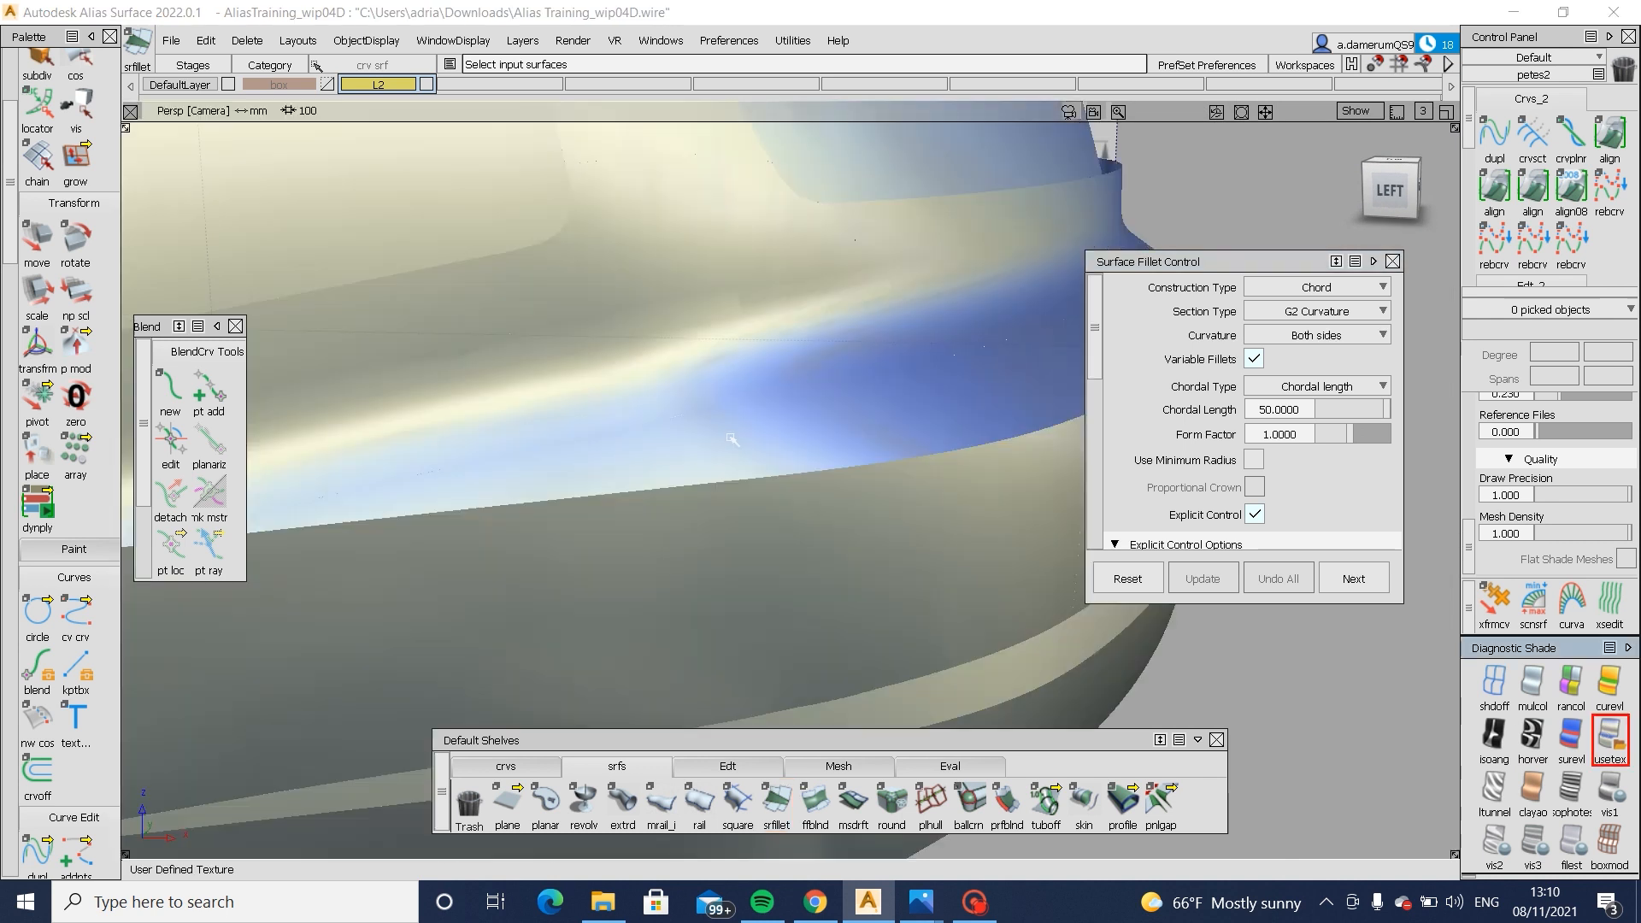
# - Examine the fillet on the whole rear end and at its forward end along the body side
pyautogui.keyDown('alt'); pyautogui.keyDown('shift'); pyautogui.moveTo(732, 439); pyautogui.dragTo(513, 453, button='right'); pyautogui.keyUp('shift'); pyautogui.keyUp('alt')
pyautogui.moveTo(512, 453)
pyautogui.keyDown('alt'); pyautogui.keyDown('shift'); pyautogui.mouseDown()
pyautogui.moveTo(205, 504)
pyautogui.moveTo(638, 502)
pyautogui.moveTo(716, 554)
pyautogui.moveTo(747, 550)
pyautogui.mouseUp(); pyautogui.keyUp('shift'); pyautogui.keyUp('alt')
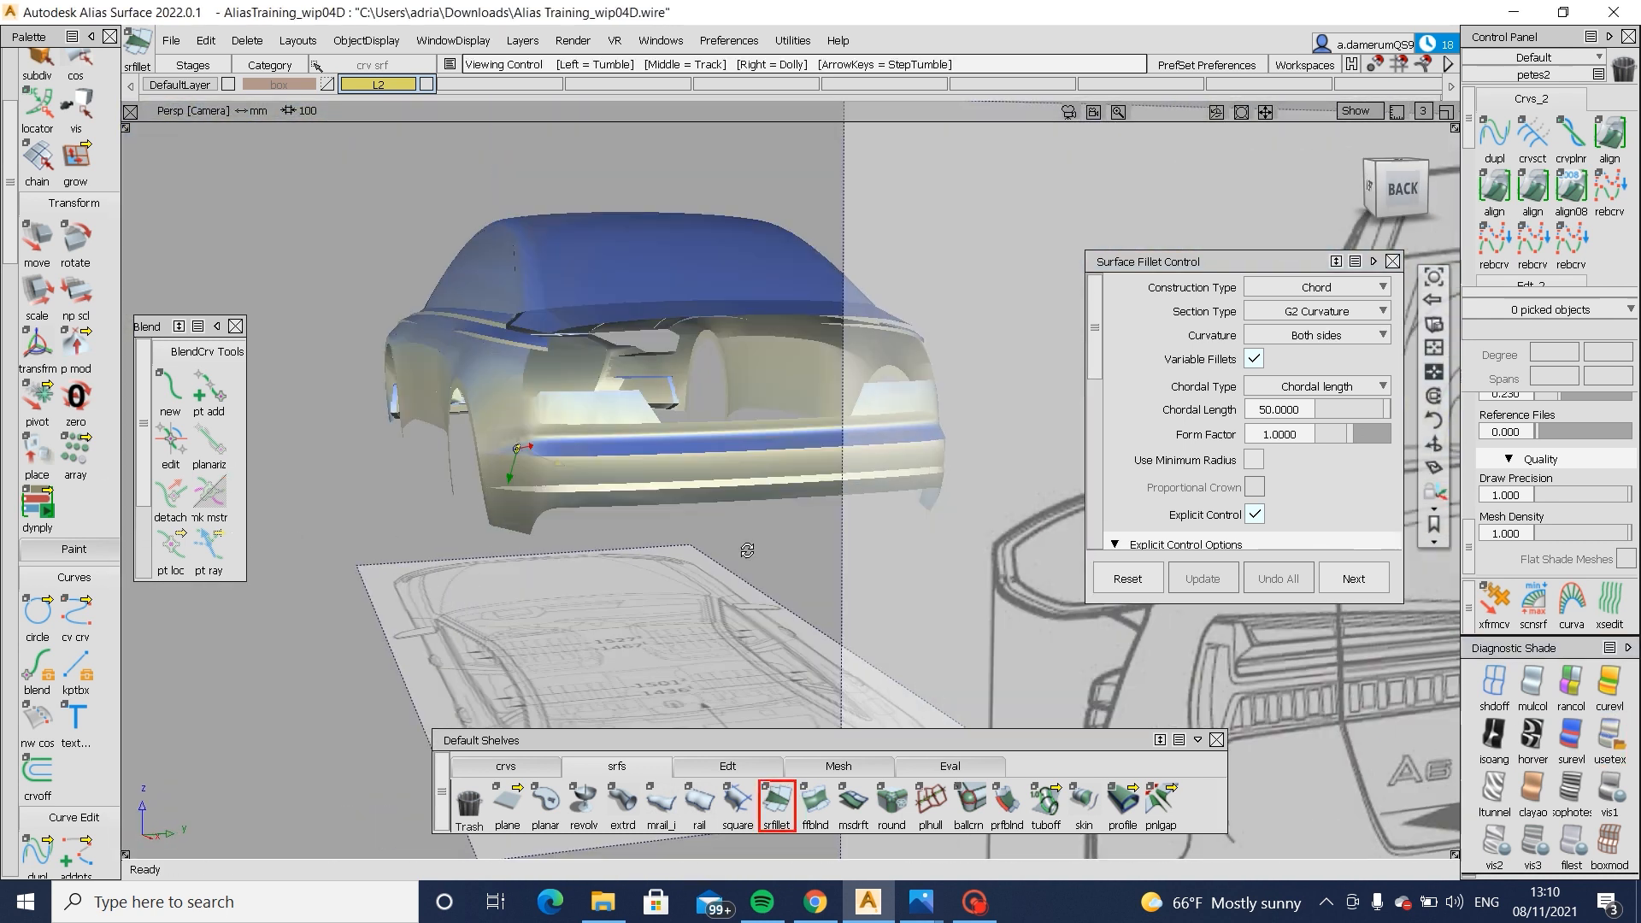
pyautogui.keyDown('alt'); pyautogui.keyDown('shift'); pyautogui.moveTo(747, 549); pyautogui.dragTo(688, 478, button='right'); pyautogui.keyUp('shift'); pyautogui.keyUp('alt')
pyautogui.keyDown('alt'); pyautogui.keyDown('shift'); pyautogui.moveTo(688, 479); pyautogui.dragTo(652, 505); pyautogui.keyUp('shift'); pyautogui.keyUp('alt')
pyautogui.keyDown('alt'); pyautogui.keyDown('shift'); pyautogui.moveTo(652, 506); pyautogui.dragTo(370, 506, button='right'); pyautogui.keyUp('shift'); pyautogui.keyUp('alt')
pyautogui.keyDown('alt'); pyautogui.keyDown('shift'); pyautogui.moveTo(370, 506); pyautogui.dragTo(680, 506, button='middle'); pyautogui.keyUp('shift'); pyautogui.keyUp('alt')
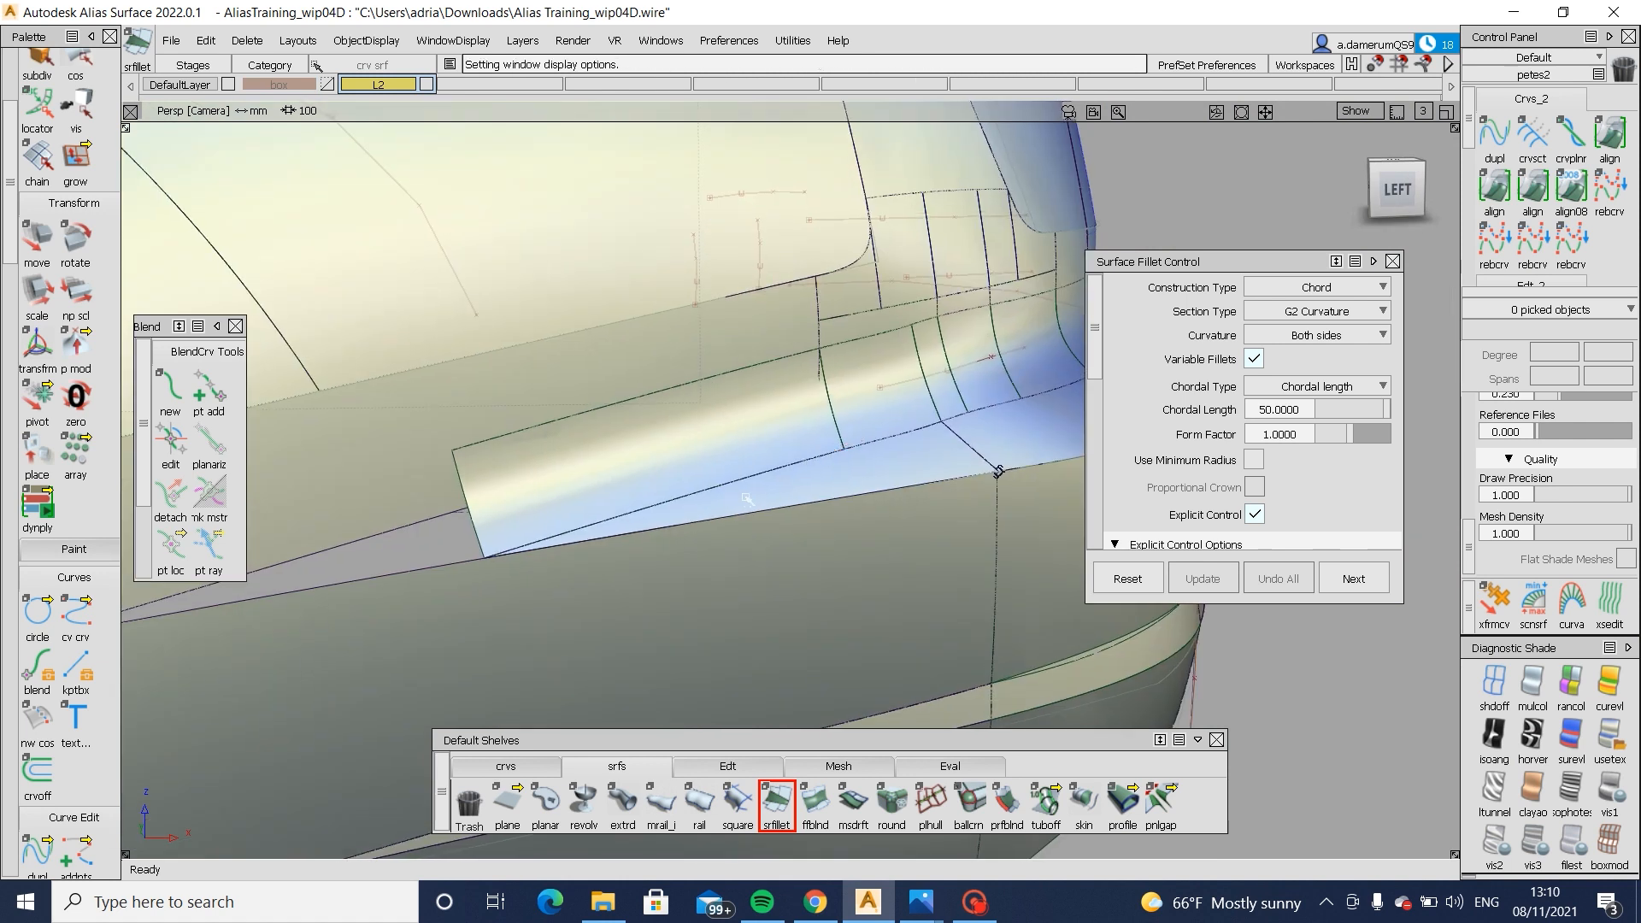
pyautogui.keyDown('alt'); pyautogui.keyDown('shift'); pyautogui.moveTo(919, 419); pyautogui.dragTo(908, 395); pyautogui.keyUp('shift'); pyautogui.keyUp('alt')
pyautogui.keyDown('alt'); pyautogui.keyDown('shift'); pyautogui.moveTo(685, 428); pyautogui.dragTo(533, 441, button='middle'); pyautogui.keyUp('shift'); pyautogui.keyUp('alt')
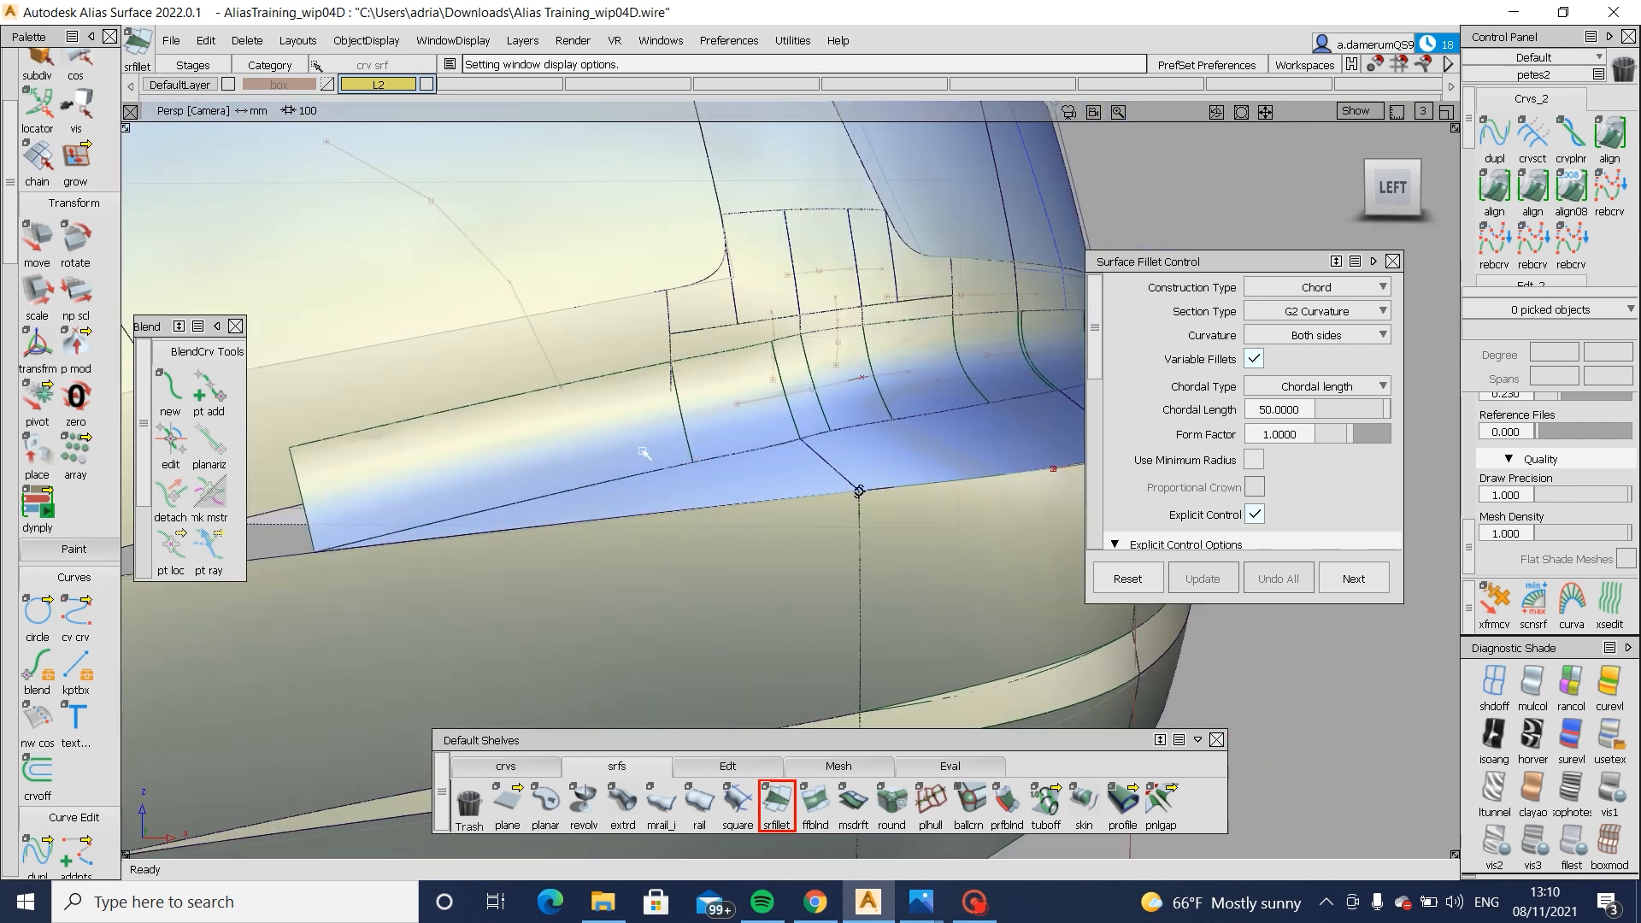
# - Reopen the ledge fillet in the side view and undo it completely
pyautogui.click(1393, 185)
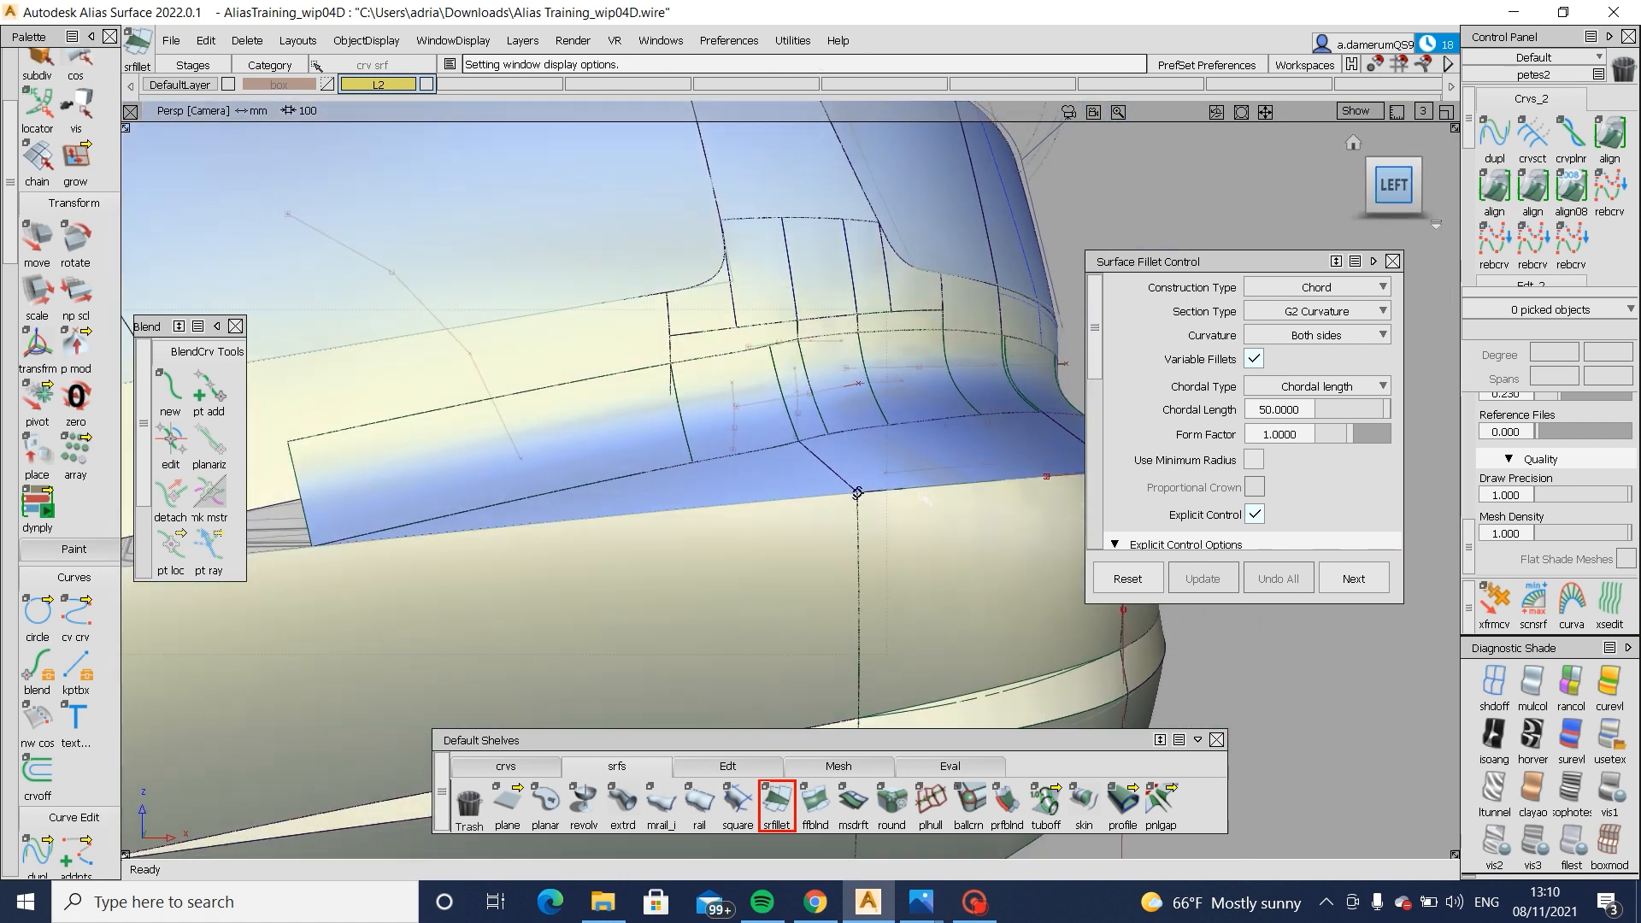
pyautogui.click(663, 432)
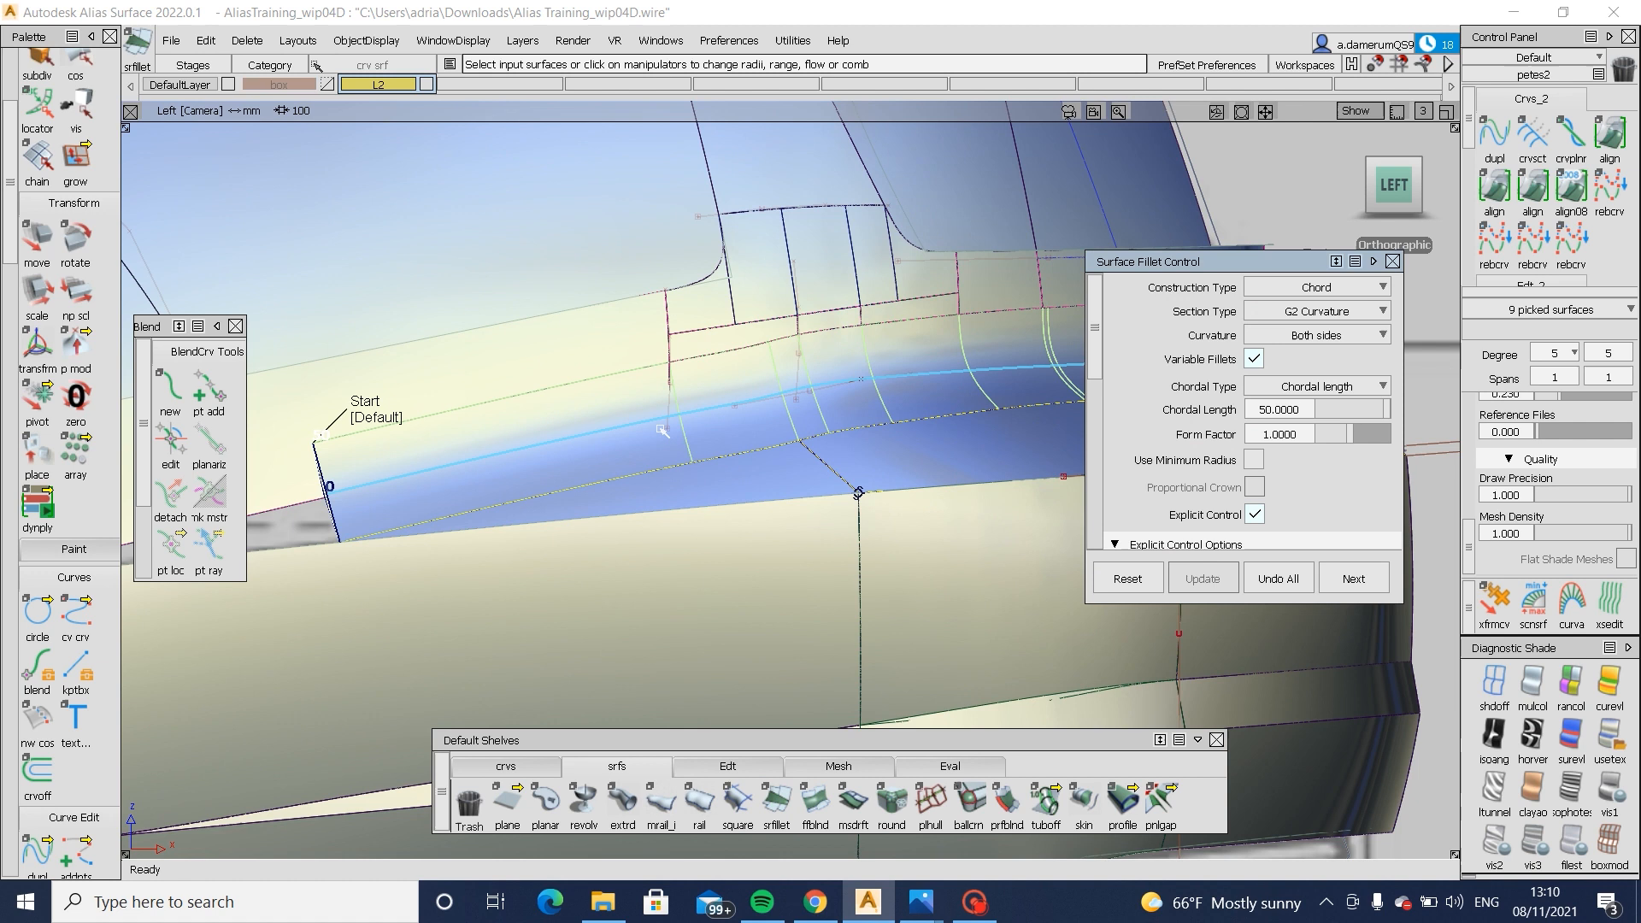
pyautogui.click(1277, 586)
pyautogui.keyDown('alt'); pyautogui.keyDown('shift'); pyautogui.moveTo(743, 448); pyautogui.dragTo(846, 383); pyautogui.keyUp('shift'); pyautogui.keyUp('alt')
# - Select the side ledge surfaces and display the control points and hulls of the long side ledge surface
pyautogui.click(855, 446)
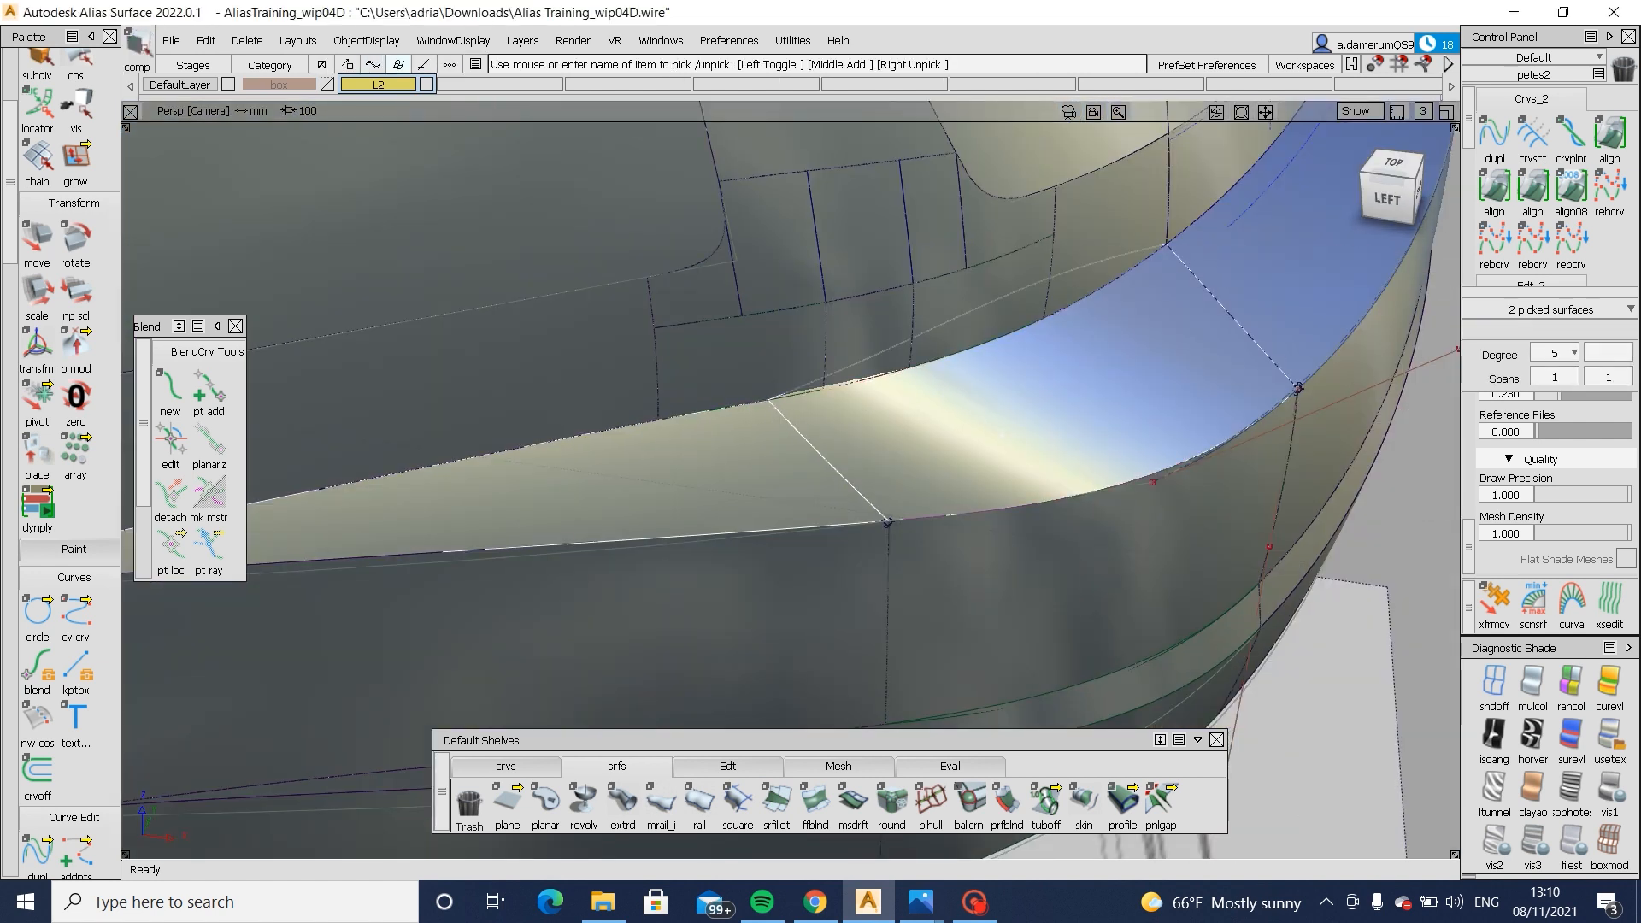
pyautogui.keyDown('alt'); pyautogui.keyDown('shift'); pyautogui.moveTo(697, 366); pyautogui.dragTo(760, 442); pyautogui.keyUp('shift'); pyautogui.keyUp('alt')
pyautogui.moveTo(684, 403)
pyautogui.keyDown('alt'); pyautogui.keyDown('shift'); pyautogui.mouseDown()
pyautogui.moveTo(641, 521)
pyautogui.moveTo(815, 520)
pyautogui.moveTo(872, 454)
pyautogui.moveTo(894, 462)
pyautogui.moveTo(796, 488)
pyautogui.moveTo(721, 479)
pyautogui.mouseUp(); pyautogui.keyUp('shift'); pyautogui.keyUp('alt')
pyautogui.click(723, 461)
# - Try to move an upper-row control point of the side ledge surface near the corner, and undo the move
pyautogui.keyDown('ctrl'); pyautogui.keyDown('shift'); pyautogui.moveTo(727, 370); pyautogui.dragTo(947, 369); pyautogui.keyUp('shift'); pyautogui.keyUp('ctrl')
pyautogui.click(1161, 332)
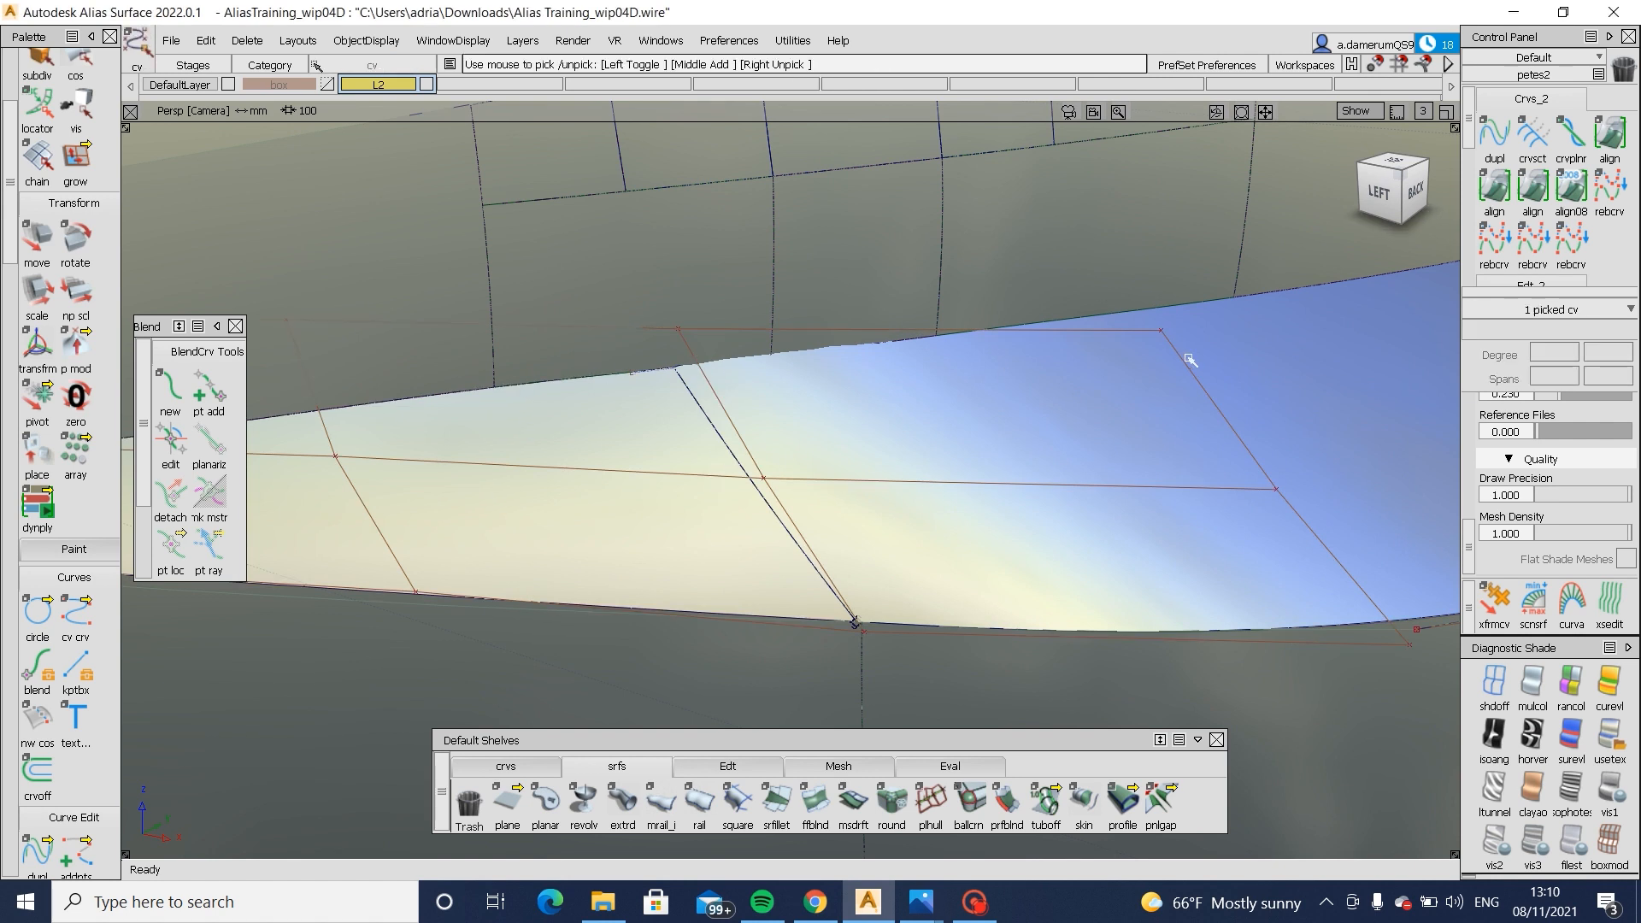
pyautogui.keyDown('ctrl'); pyautogui.keyDown('shift'); pyautogui.moveTo(1186, 359); pyautogui.dragTo(1238, 458, button='right'); pyautogui.keyUp('shift'); pyautogui.keyUp('ctrl')
pyautogui.keyDown('ctrl'); pyautogui.keyDown('shift'); pyautogui.moveTo(1236, 460); pyautogui.dragTo(1233, 409, button='middle'); pyautogui.keyUp('shift'); pyautogui.keyUp('ctrl')
pyautogui.moveTo(1227, 415); pyautogui.dragTo(1230, 411, button='middle')
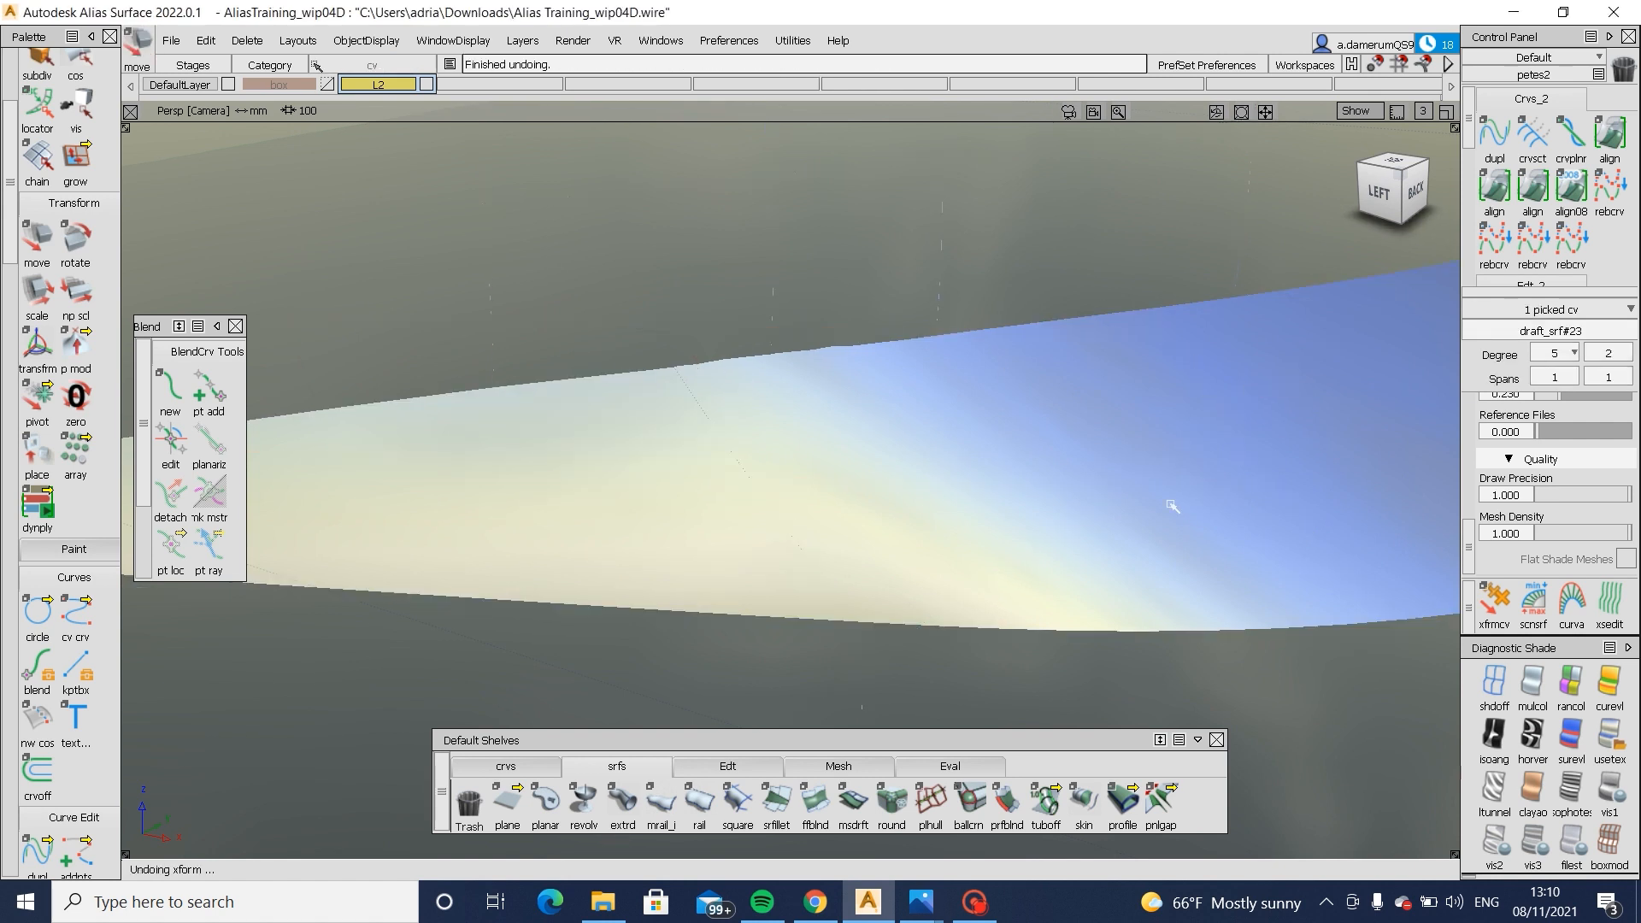
pyautogui.keyDown('ctrl'); pyautogui.keyDown('shift'); pyautogui.moveTo(1170, 506); pyautogui.dragTo(1217, 598, button='right'); pyautogui.keyUp('shift'); pyautogui.keyUp('ctrl')
pyautogui.keyDown('ctrl'); pyautogui.keyDown('shift'); pyautogui.moveTo(1051, 385); pyautogui.dragTo(1004, 418); pyautogui.keyUp('shift'); pyautogui.keyUp('ctrl')
pyautogui.click(1000, 418)
pyautogui.keyDown('ctrl'); pyautogui.keyDown('shift'); pyautogui.moveTo(1017, 513); pyautogui.dragTo(971, 419, button='middle'); pyautogui.keyUp('shift'); pyautogui.keyUp('ctrl')
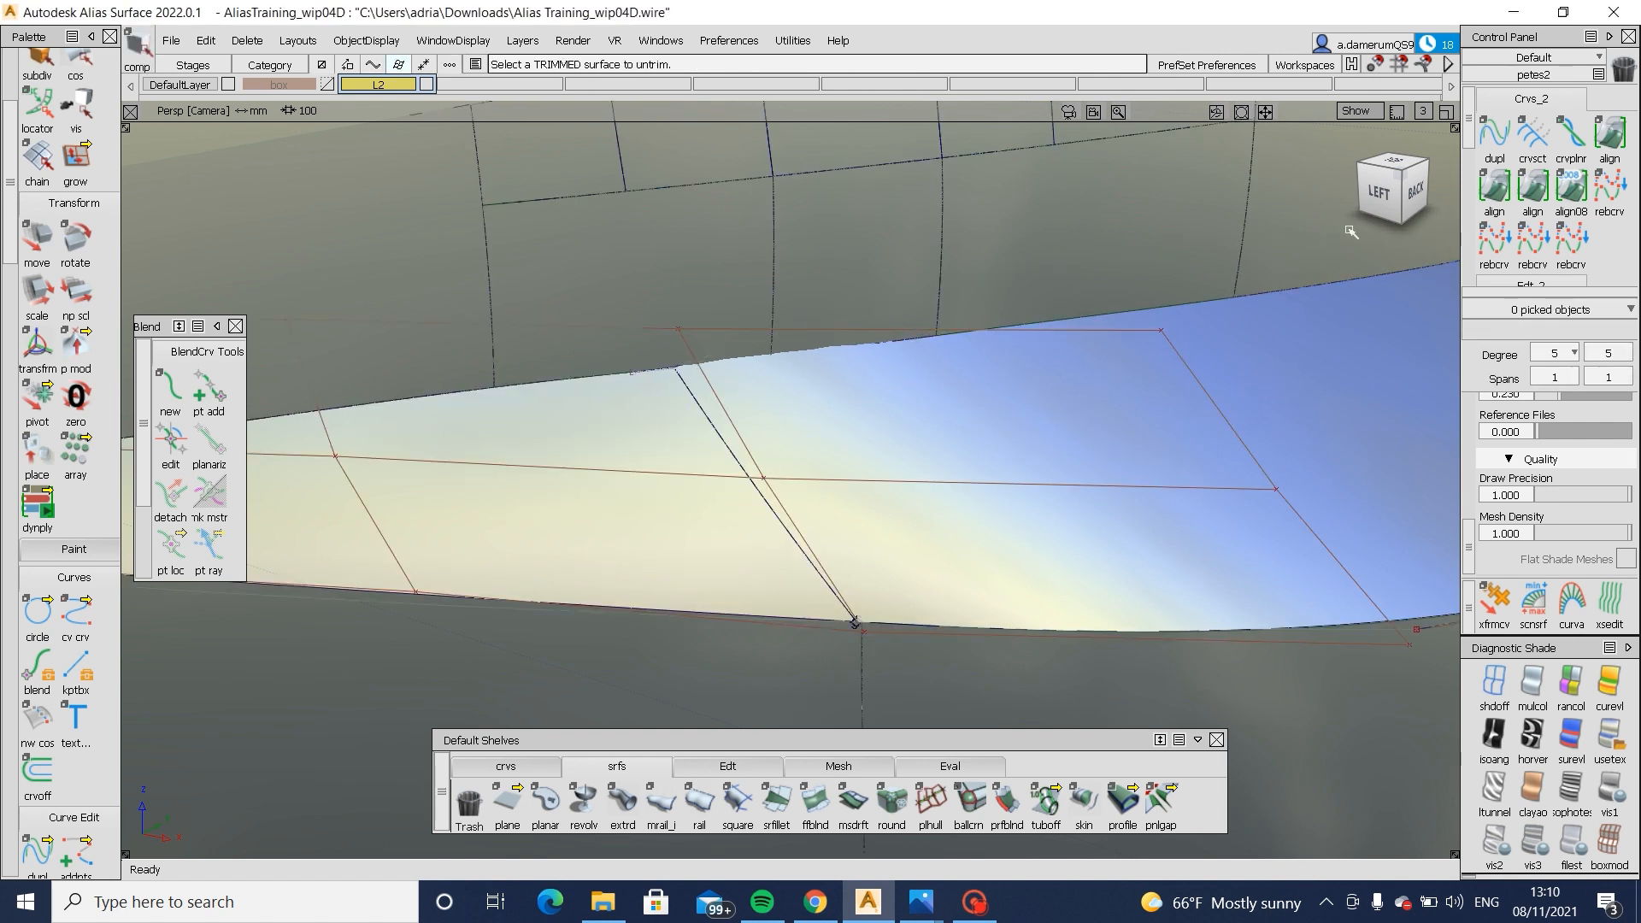
# - Try to align the corner ledge surface to the side ledge with G2 edge continuity, switching its ends between Skew and Edge
pyautogui.doubleClick(1494, 186)
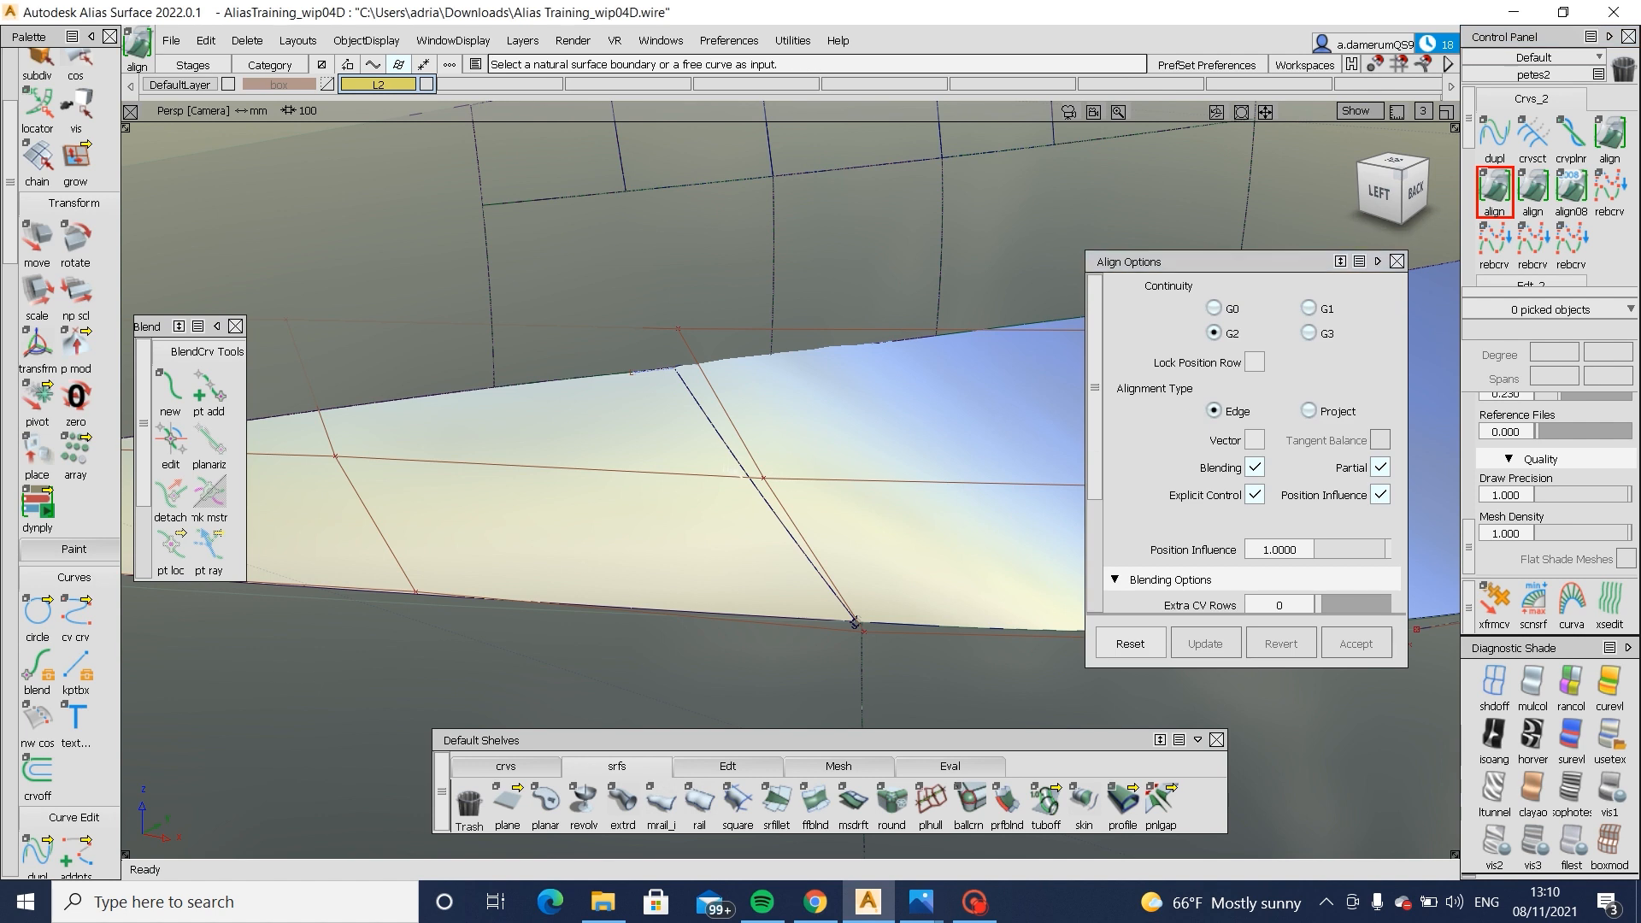
pyautogui.click(855, 622)
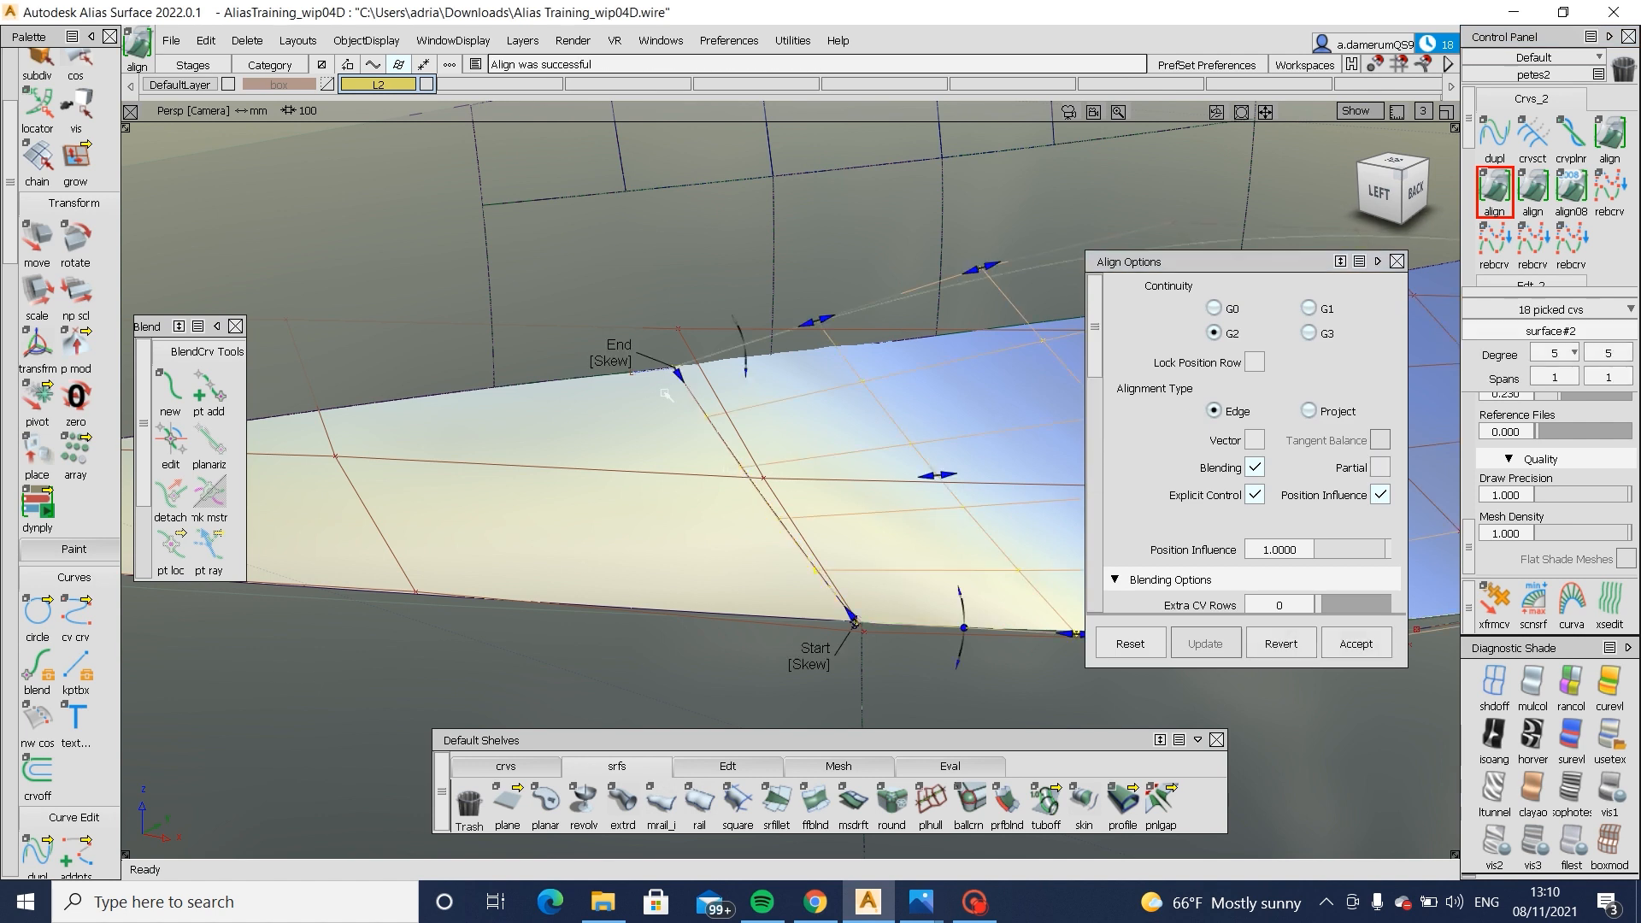
pyautogui.keyDown('alt'); pyautogui.keyDown('shift'); pyautogui.moveTo(697, 408); pyautogui.dragTo(718, 496); pyautogui.keyUp('shift'); pyautogui.keyUp('alt')
pyautogui.click(751, 589)
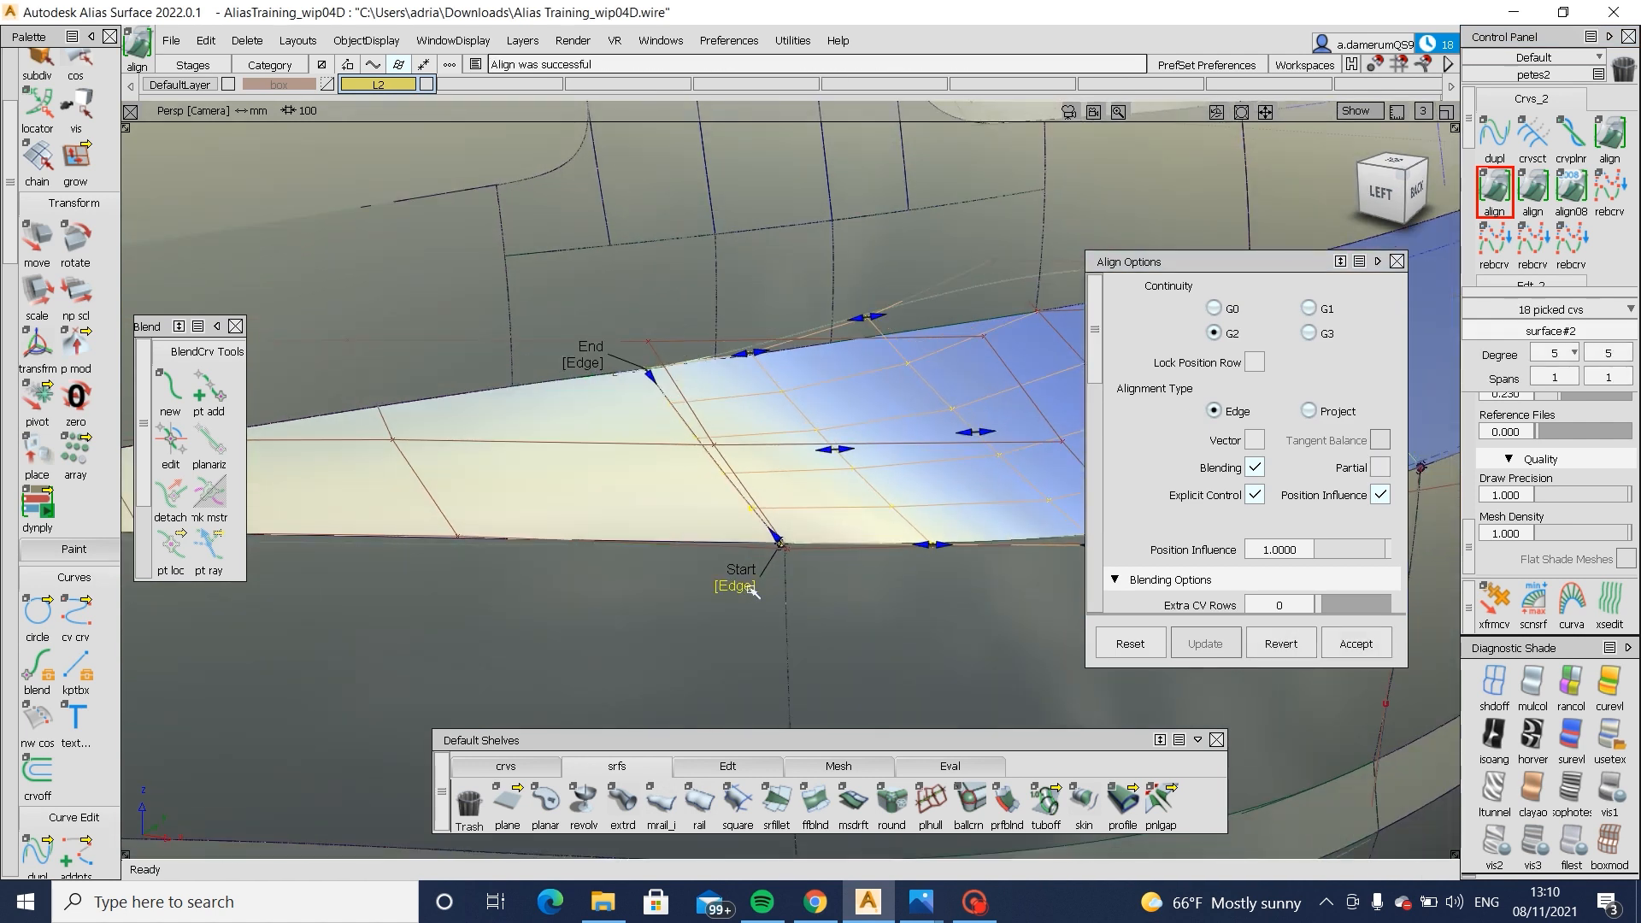
pyautogui.click(743, 587)
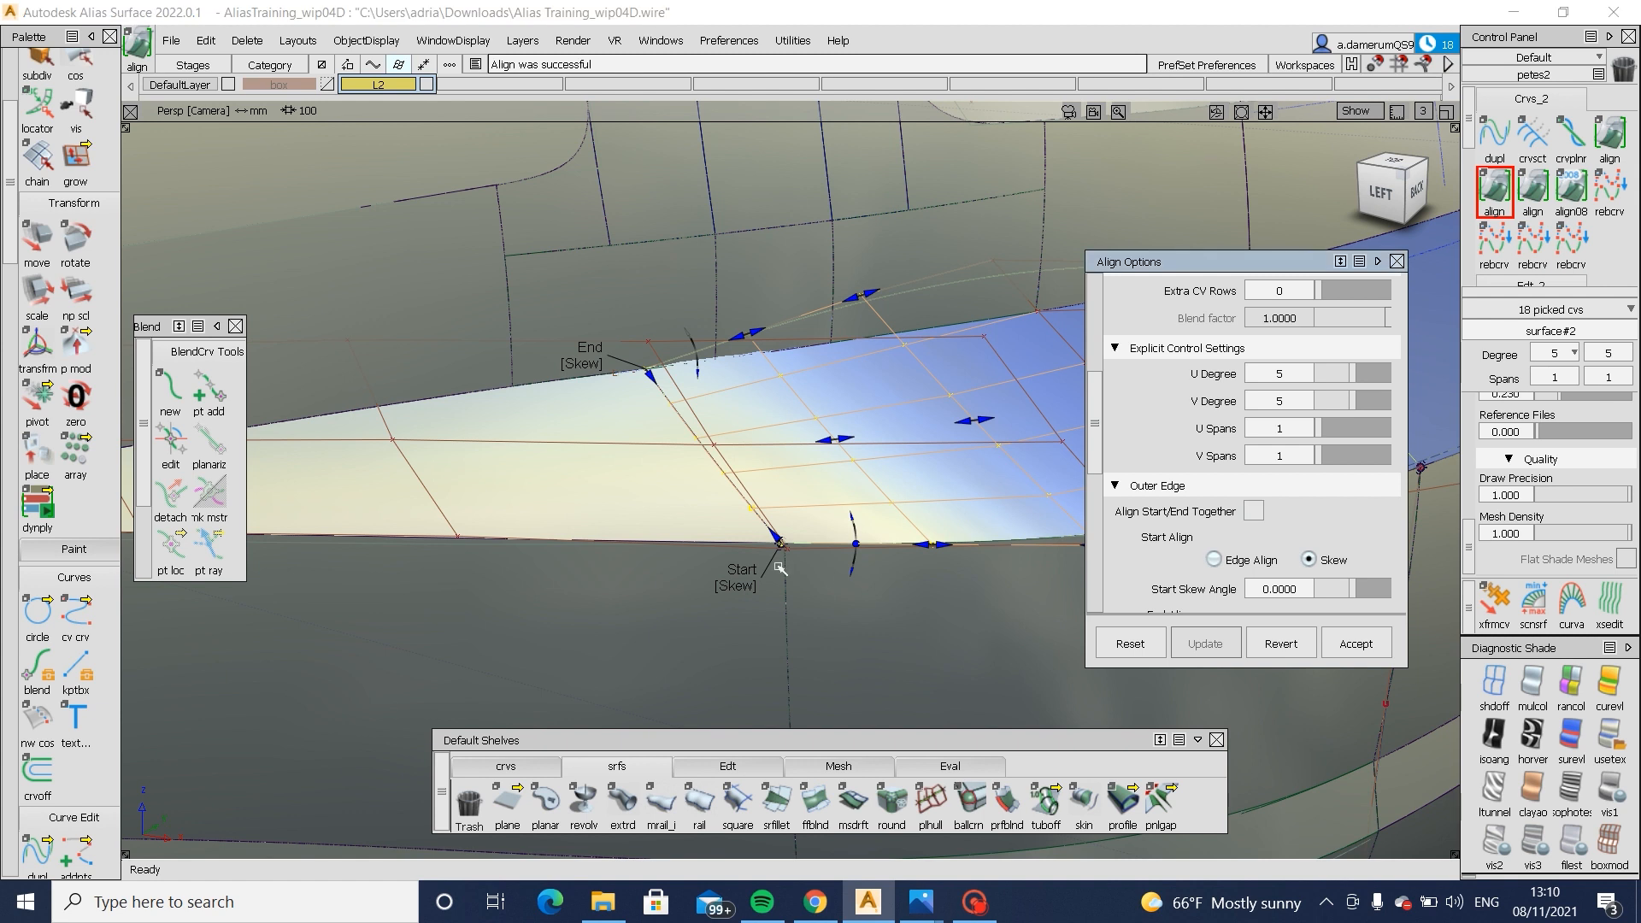
pyautogui.click(752, 585)
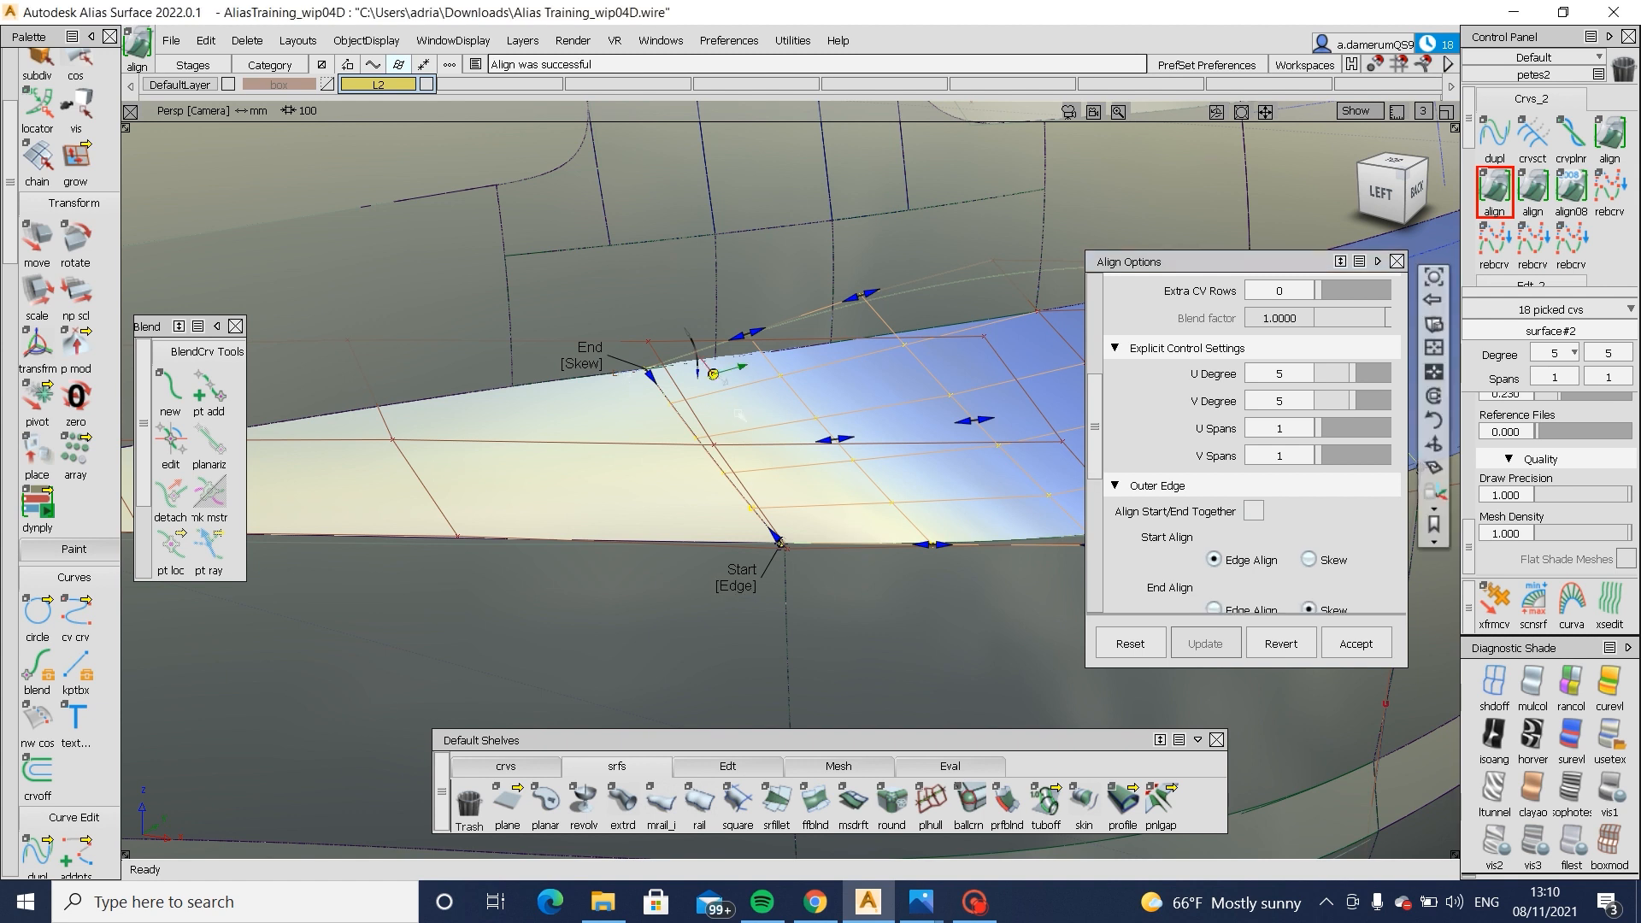
pyautogui.hotkey('ctrl', 'z')
# - Try again to reposition the side ledge surface's upper control point beyond the seam, and undo the change
pyautogui.keyDown('ctrl'); pyautogui.keyDown('shift'); pyautogui.moveTo(811, 316); pyautogui.dragTo(663, 440); pyautogui.keyUp('shift'); pyautogui.keyUp('ctrl')
pyautogui.click(668, 493)
pyautogui.keyDown('ctrl'); pyautogui.keyDown('shift'); pyautogui.moveTo(788, 367); pyautogui.dragTo(1045, 349); pyautogui.keyUp('shift'); pyautogui.keyUp('ctrl')
pyautogui.click(985, 336)
pyautogui.hotkey('ctrl', 'm')
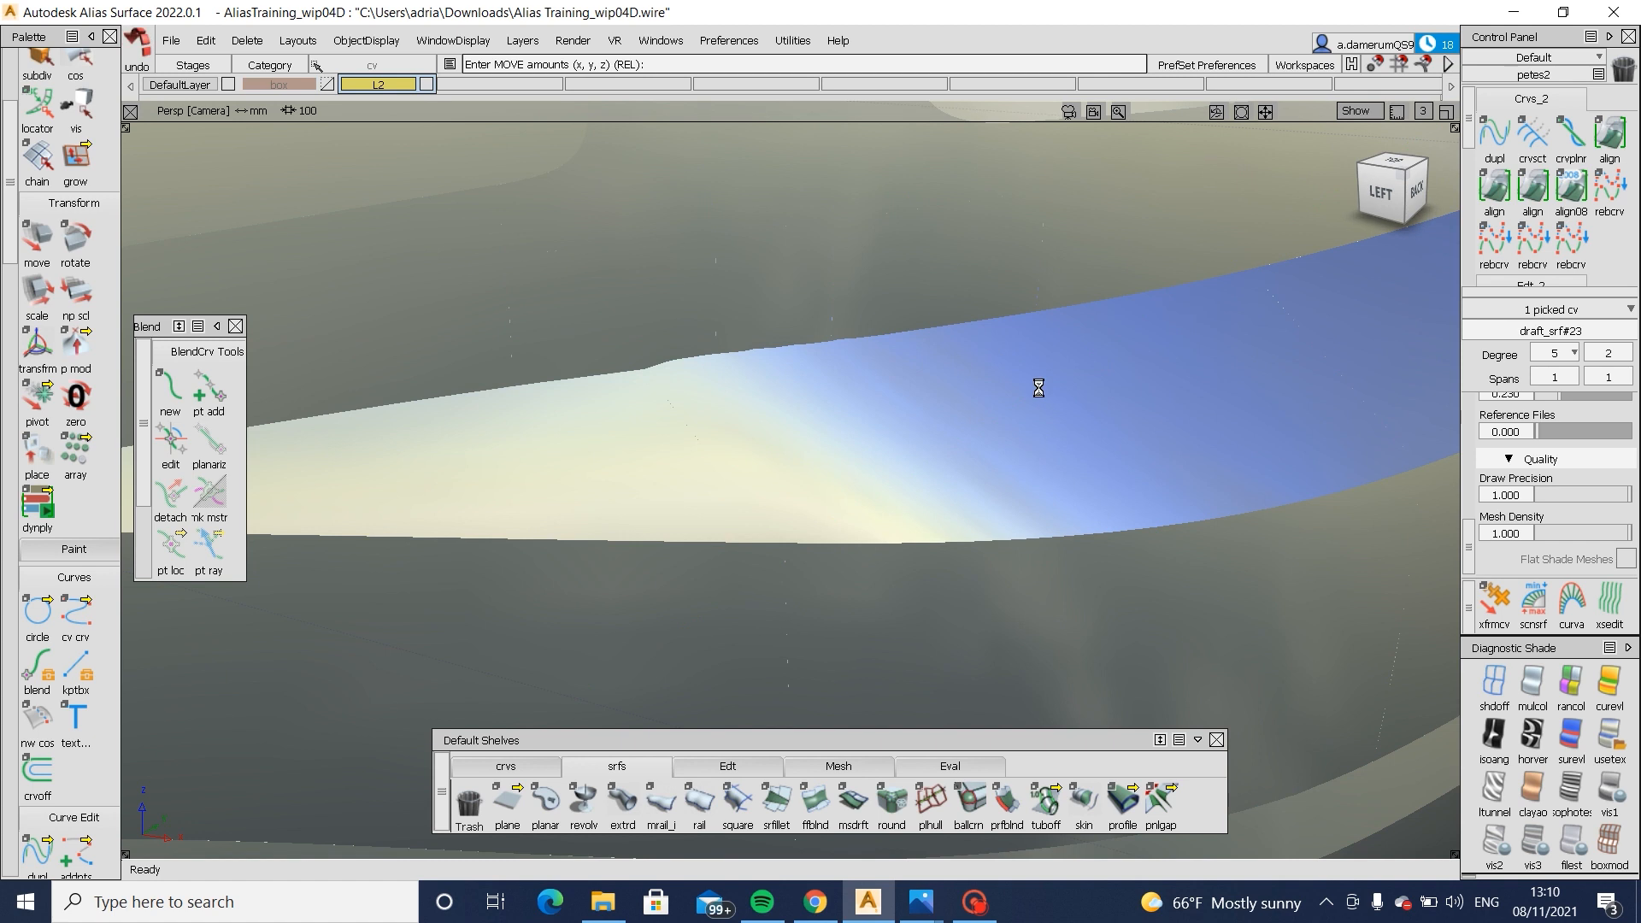
pyautogui.keyDown('alt'); pyautogui.keyDown('shift'); pyautogui.moveTo(1046, 391); pyautogui.dragTo(1048, 429); pyautogui.keyUp('shift'); pyautogui.keyUp('alt')
pyautogui.keyDown('ctrl'); pyautogui.keyDown('shift'); pyautogui.moveTo(1041, 526); pyautogui.dragTo(1038, 359); pyautogui.keyUp('shift'); pyautogui.keyUp('ctrl')
# - Build a variable G2 chordal surface fillet with a chordal length of 50 between the body band surfaces and the ledge
pyautogui.doubleClick(776, 803)
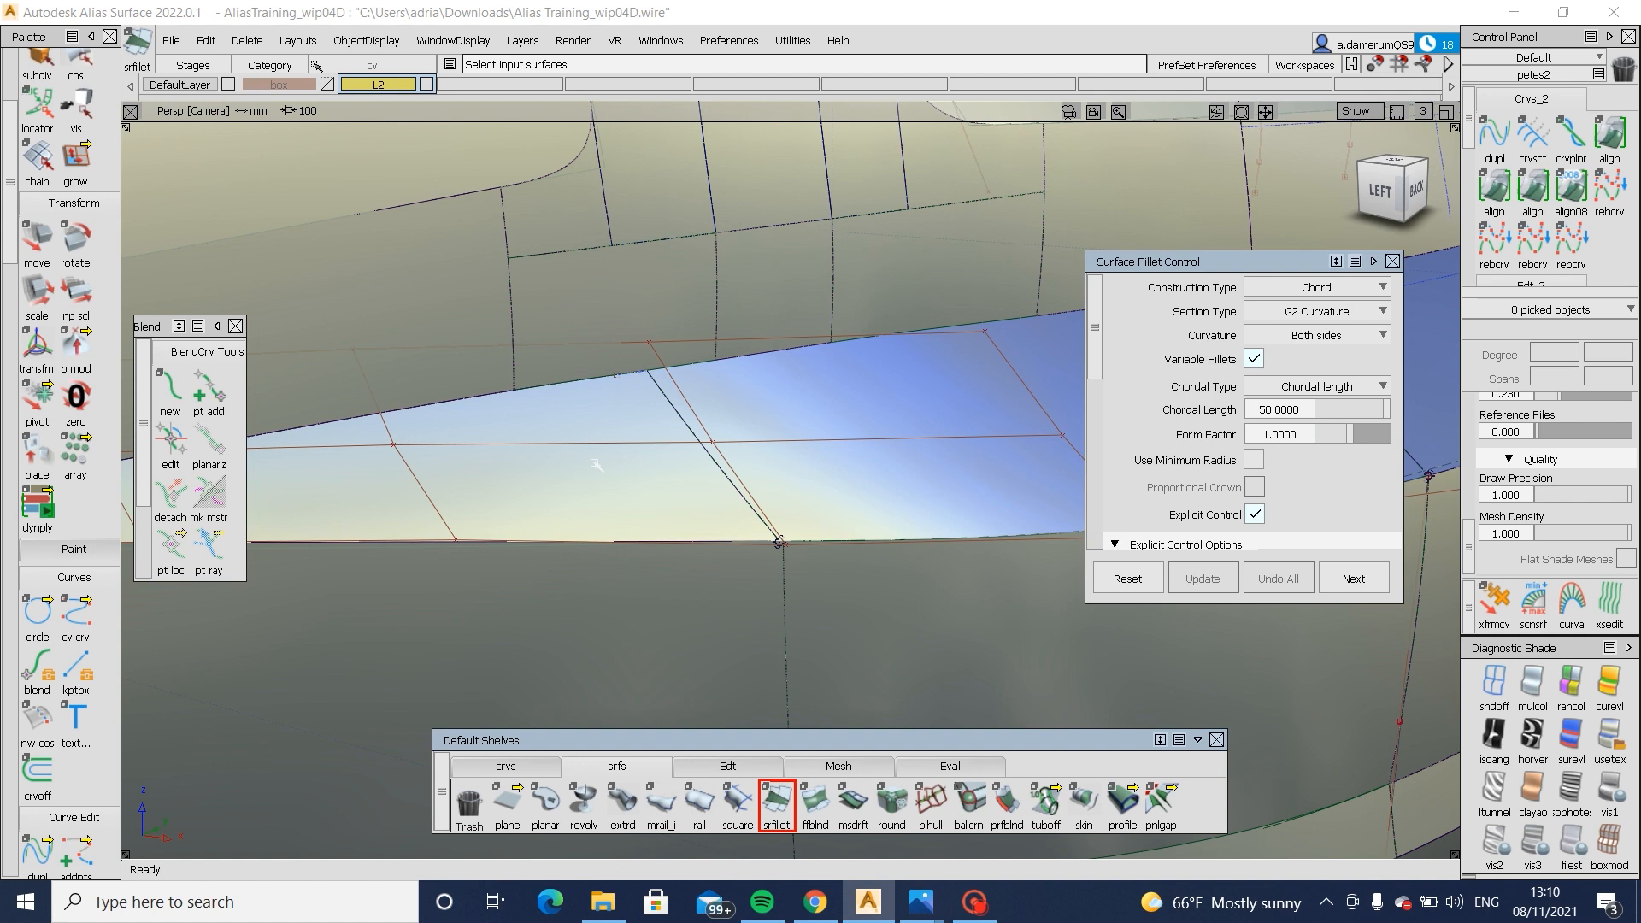
pyautogui.moveTo(927, 303)
pyautogui.keyDown('alt'); pyautogui.keyDown('shift'); pyautogui.mouseDown()
pyautogui.moveTo(886, 295)
pyautogui.moveTo(917, 287)
pyautogui.mouseUp(); pyautogui.keyUp('shift'); pyautogui.keyUp('alt')
pyautogui.click(886, 294)
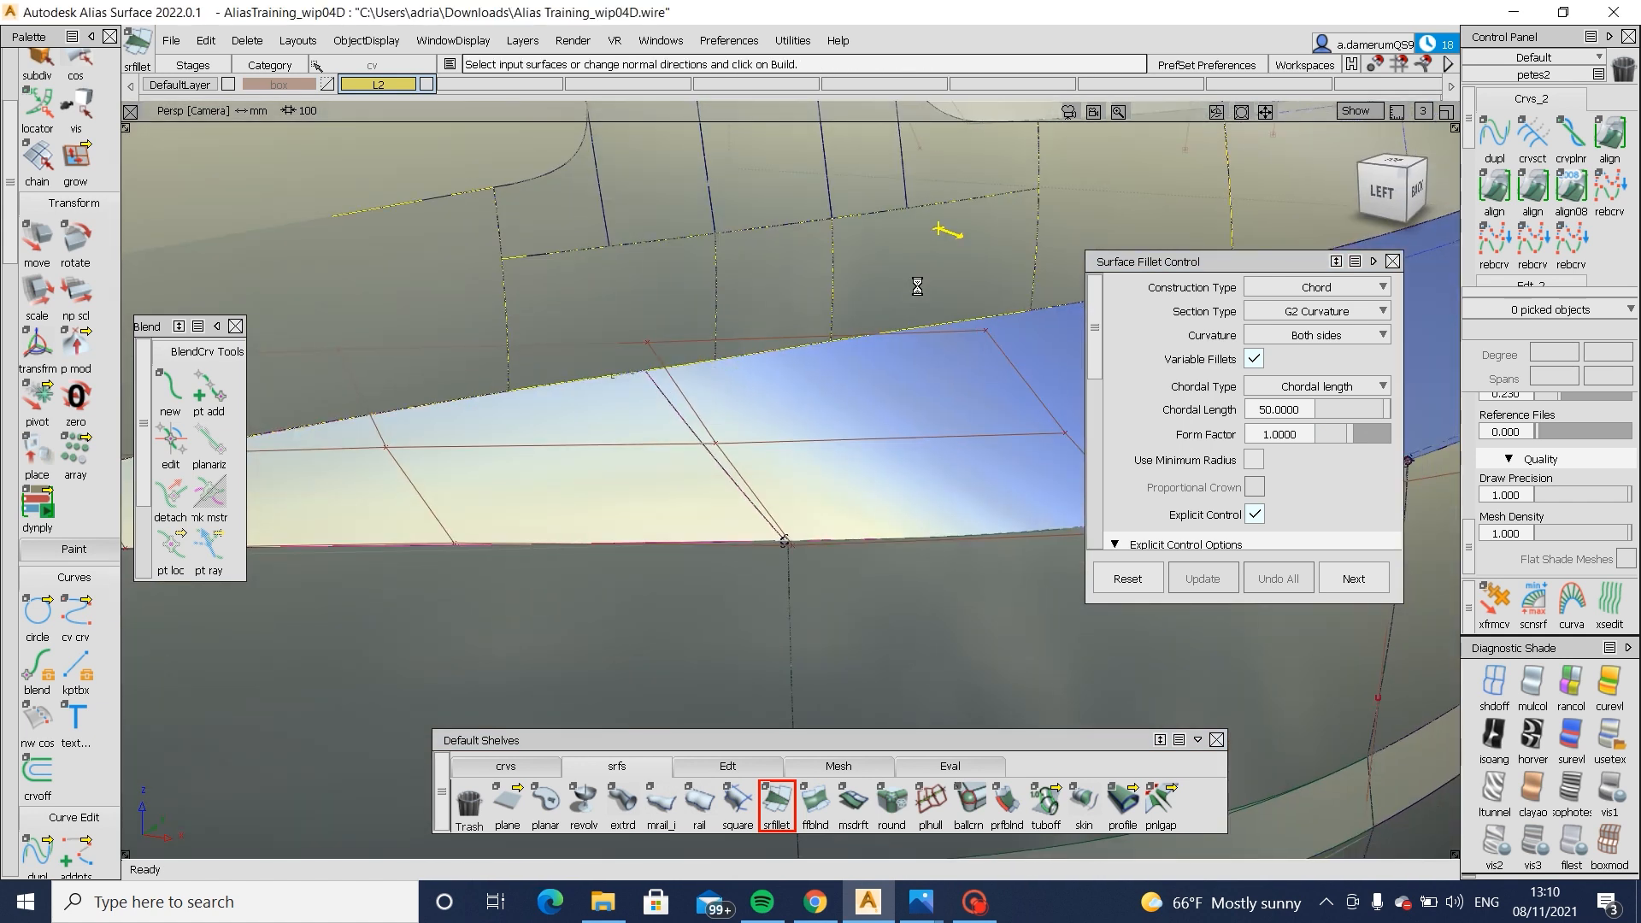
pyautogui.keyDown('alt'); pyautogui.keyDown('shift'); pyautogui.moveTo(917, 289); pyautogui.dragTo(846, 298); pyautogui.keyUp('shift'); pyautogui.keyUp('alt')
pyautogui.keyDown('alt'); pyautogui.keyDown('shift'); pyautogui.moveTo(785, 387); pyautogui.dragTo(759, 461); pyautogui.keyUp('shift'); pyautogui.keyUp('alt')
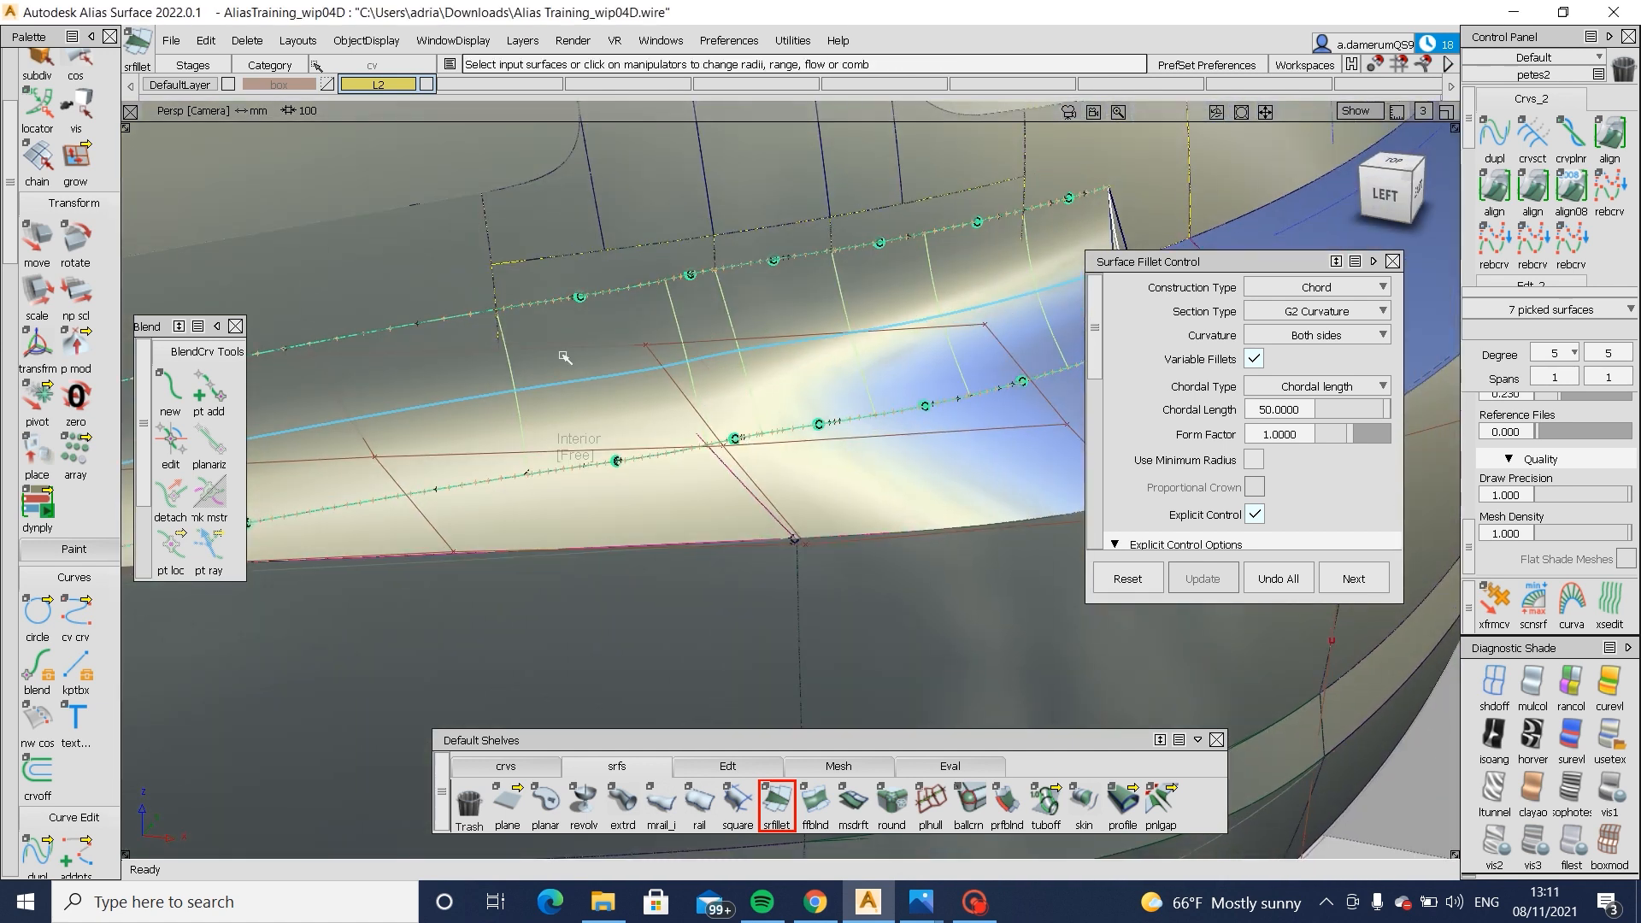
# - Try to move the side ledge surface's upper control point near the seam under the fillet, and undo the move
pyautogui.moveTo(564, 357)
pyautogui.keyDown('ctrl'); pyautogui.keyDown('shift'); pyautogui.mouseDown()
pyautogui.moveTo(675, 366)
pyautogui.moveTo(572, 362)
pyautogui.mouseUp(); pyautogui.keyUp('shift'); pyautogui.keyUp('ctrl')
pyautogui.click(646, 346)
pyautogui.keyDown('ctrl'); pyautogui.keyDown('shift'); pyautogui.moveTo(650, 530); pyautogui.dragTo(650, 474, button='middle'); pyautogui.keyUp('shift'); pyautogui.keyUp('ctrl')
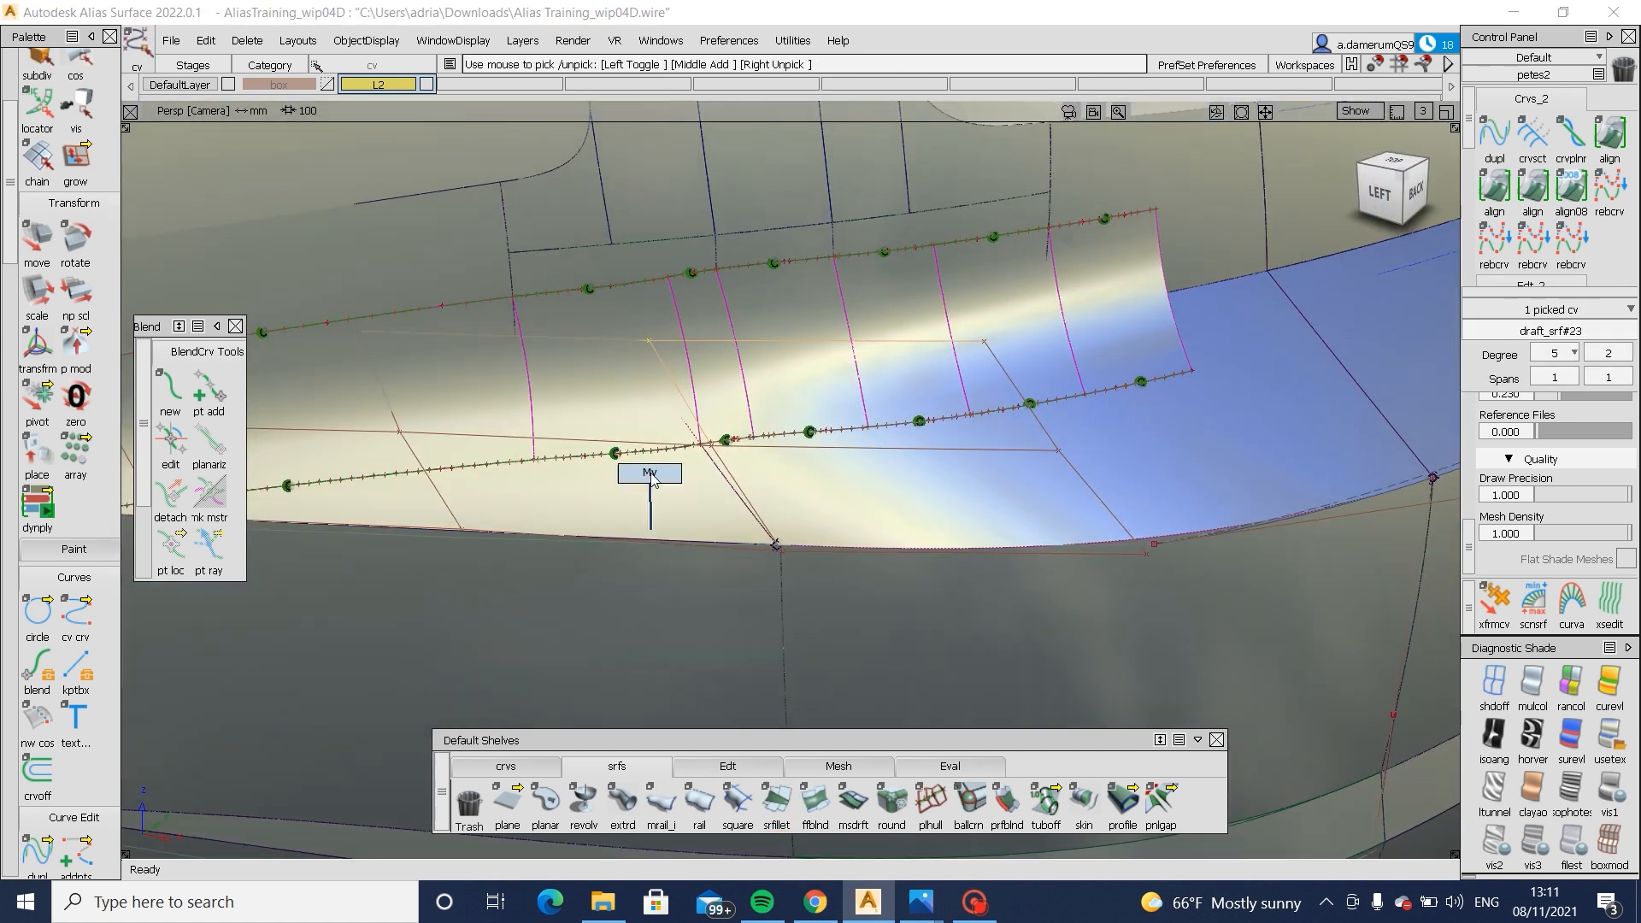
pyautogui.keyDown('ctrl'); pyautogui.keyDown('shift'); pyautogui.moveTo(650, 472); pyautogui.dragTo(651, 476); pyautogui.keyUp('shift'); pyautogui.keyUp('ctrl')
pyautogui.moveTo(682, 508); pyautogui.dragTo(681, 508, button='middle')
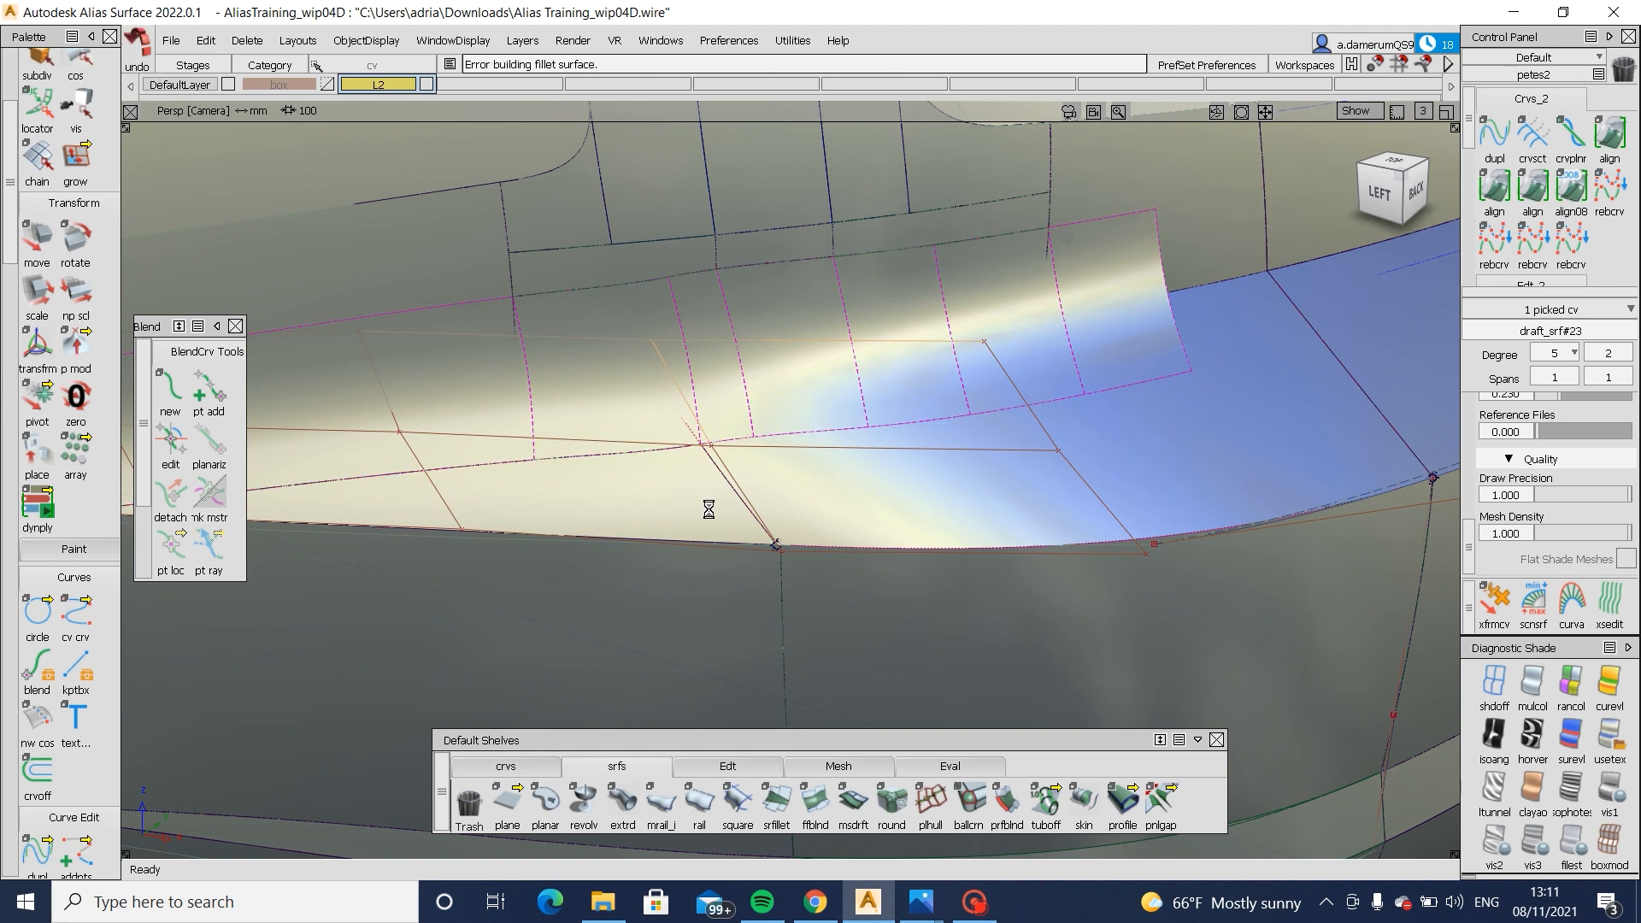
pyautogui.hotkey('ctrl', 'z')
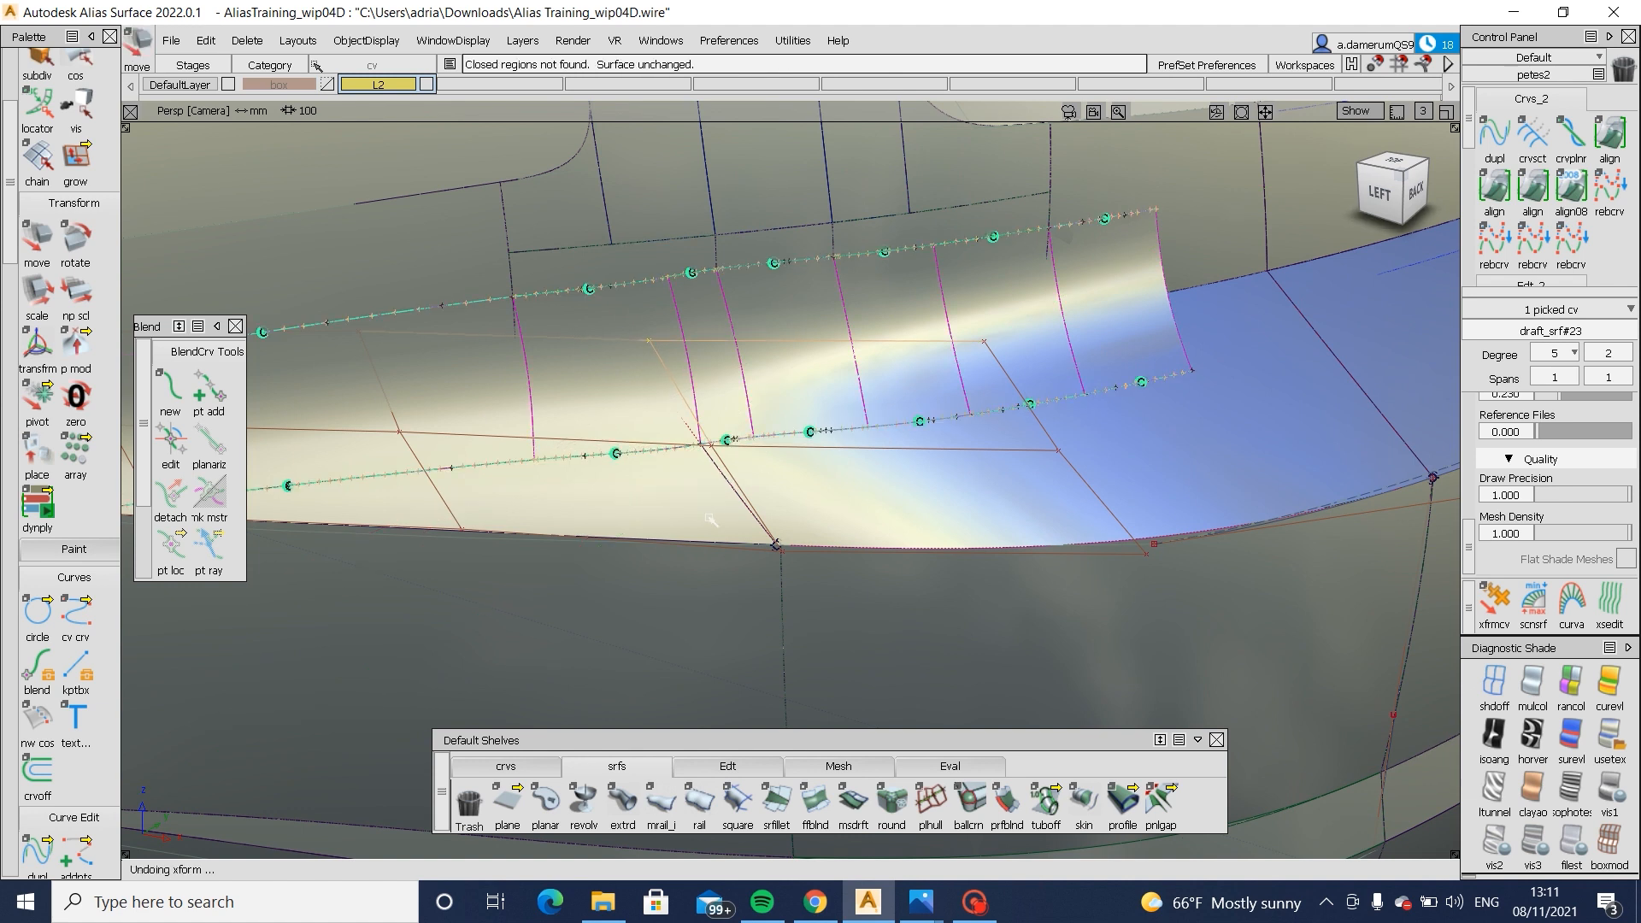
# - Reopen the fillet between the body band and the ledge and undo it completely
pyautogui.keyDown('ctrl'); pyautogui.keyDown('shift'); pyautogui.moveTo(711, 519); pyautogui.dragTo(894, 263); pyautogui.keyUp('shift'); pyautogui.keyUp('ctrl')
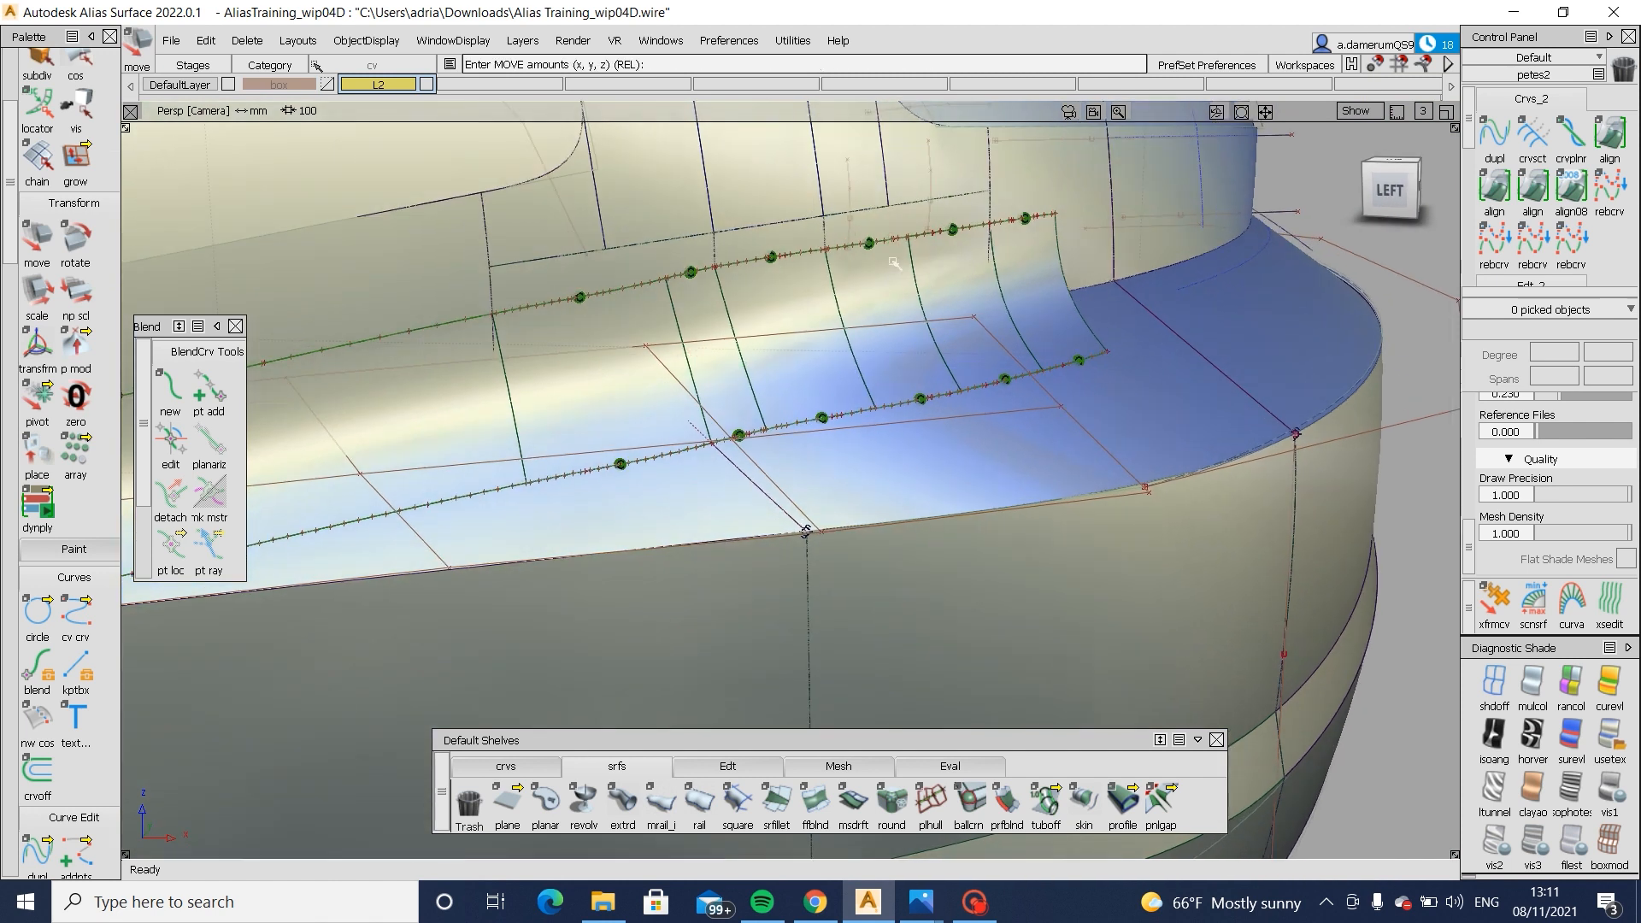
pyautogui.keyDown('ctrl'); pyautogui.keyDown('shift'); pyautogui.moveTo(1031, 284); pyautogui.dragTo(966, 325); pyautogui.keyUp('shift'); pyautogui.keyUp('ctrl')
pyautogui.click(940, 342)
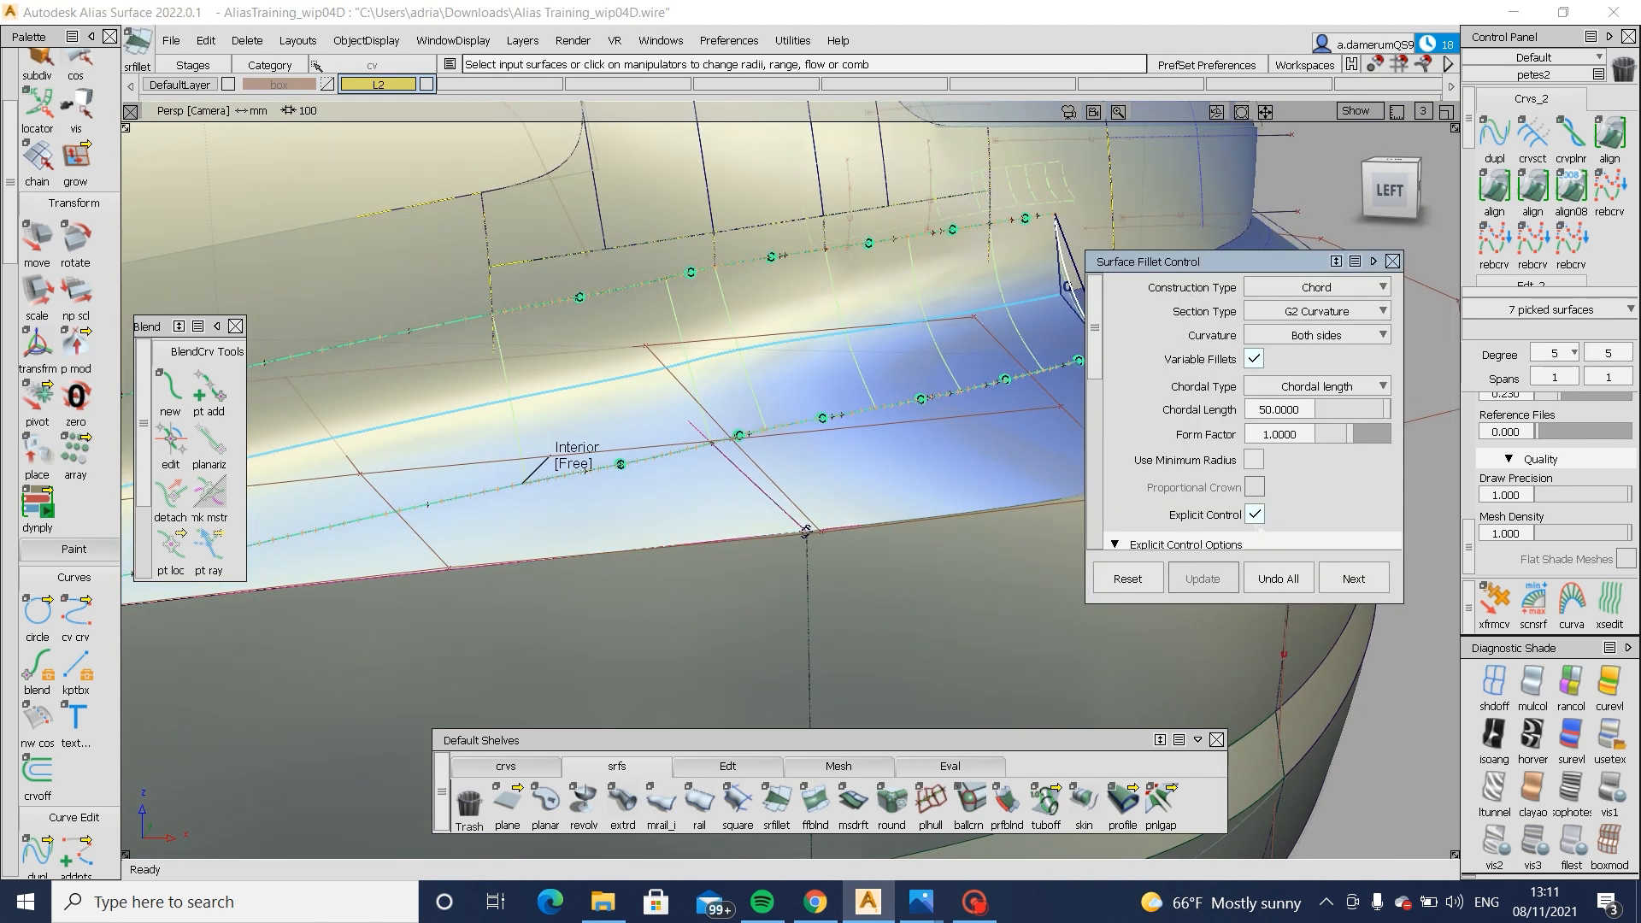
pyautogui.click(1278, 579)
pyautogui.keyDown('alt'); pyautogui.keyDown('shift'); pyautogui.moveTo(673, 449); pyautogui.dragTo(766, 286); pyautogui.keyUp('shift'); pyautogui.keyUp('alt')
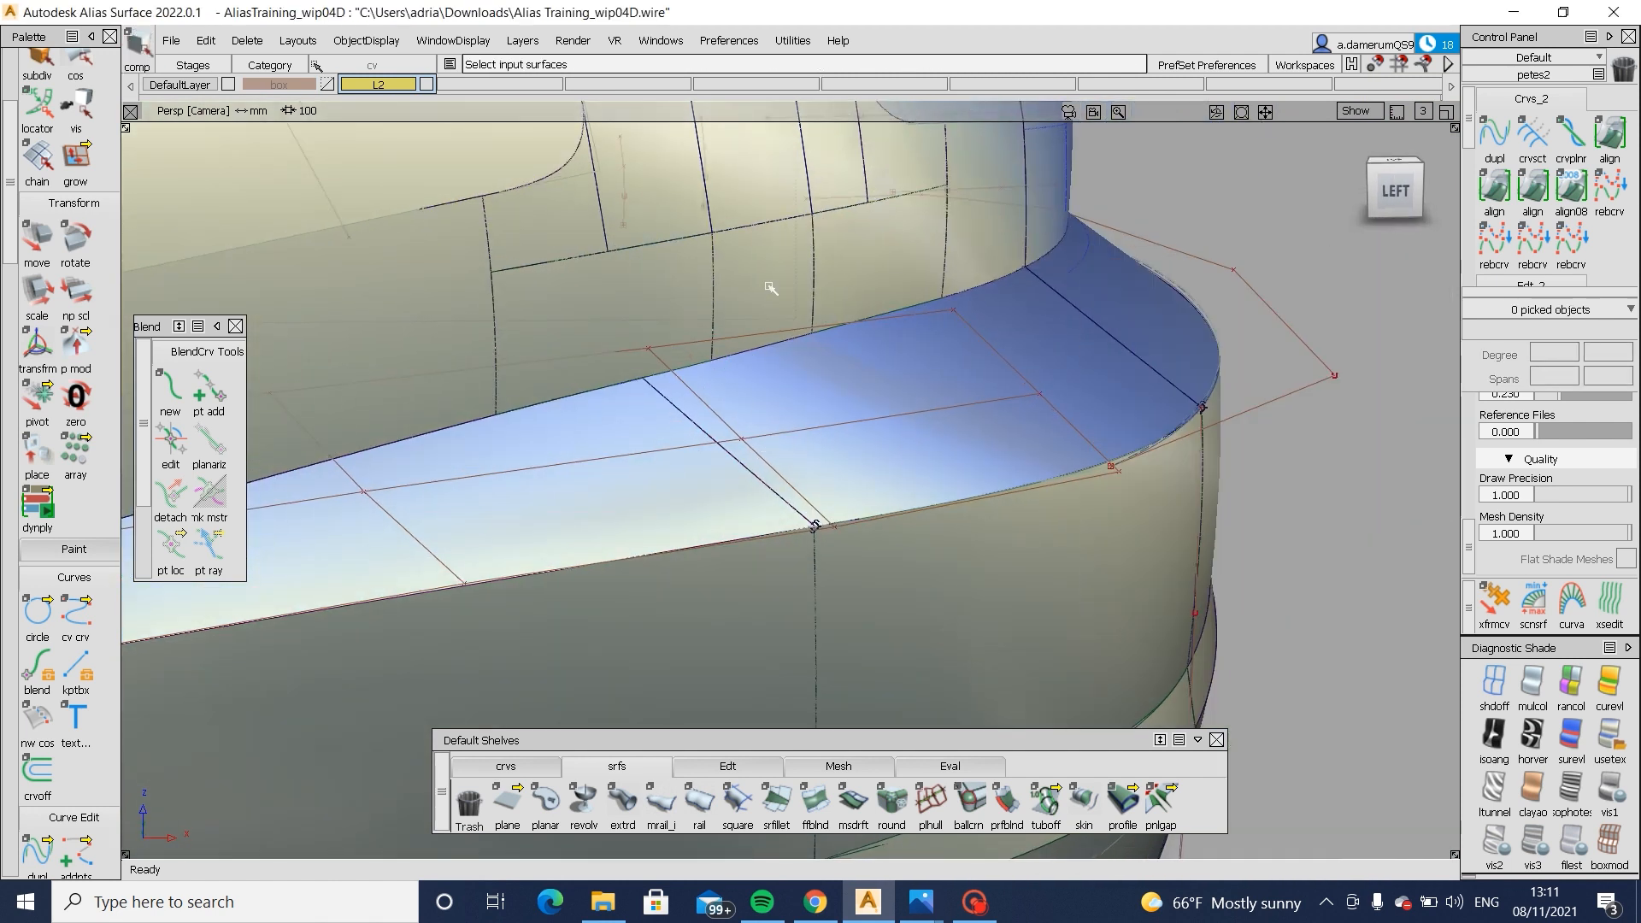
# - Pick the body band surfaces above the ledge seam and untrim the middle one
pyautogui.click(797, 304)
pyautogui.click(843, 310)
pyautogui.moveTo(843, 323)
pyautogui.keyDown('alt'); pyautogui.keyDown('shift'); pyautogui.mouseDown()
pyautogui.moveTo(721, 366)
pyautogui.moveTo(852, 351)
pyautogui.mouseUp(); pyautogui.keyUp('shift'); pyautogui.keyUp('alt')
pyautogui.click(914, 255)
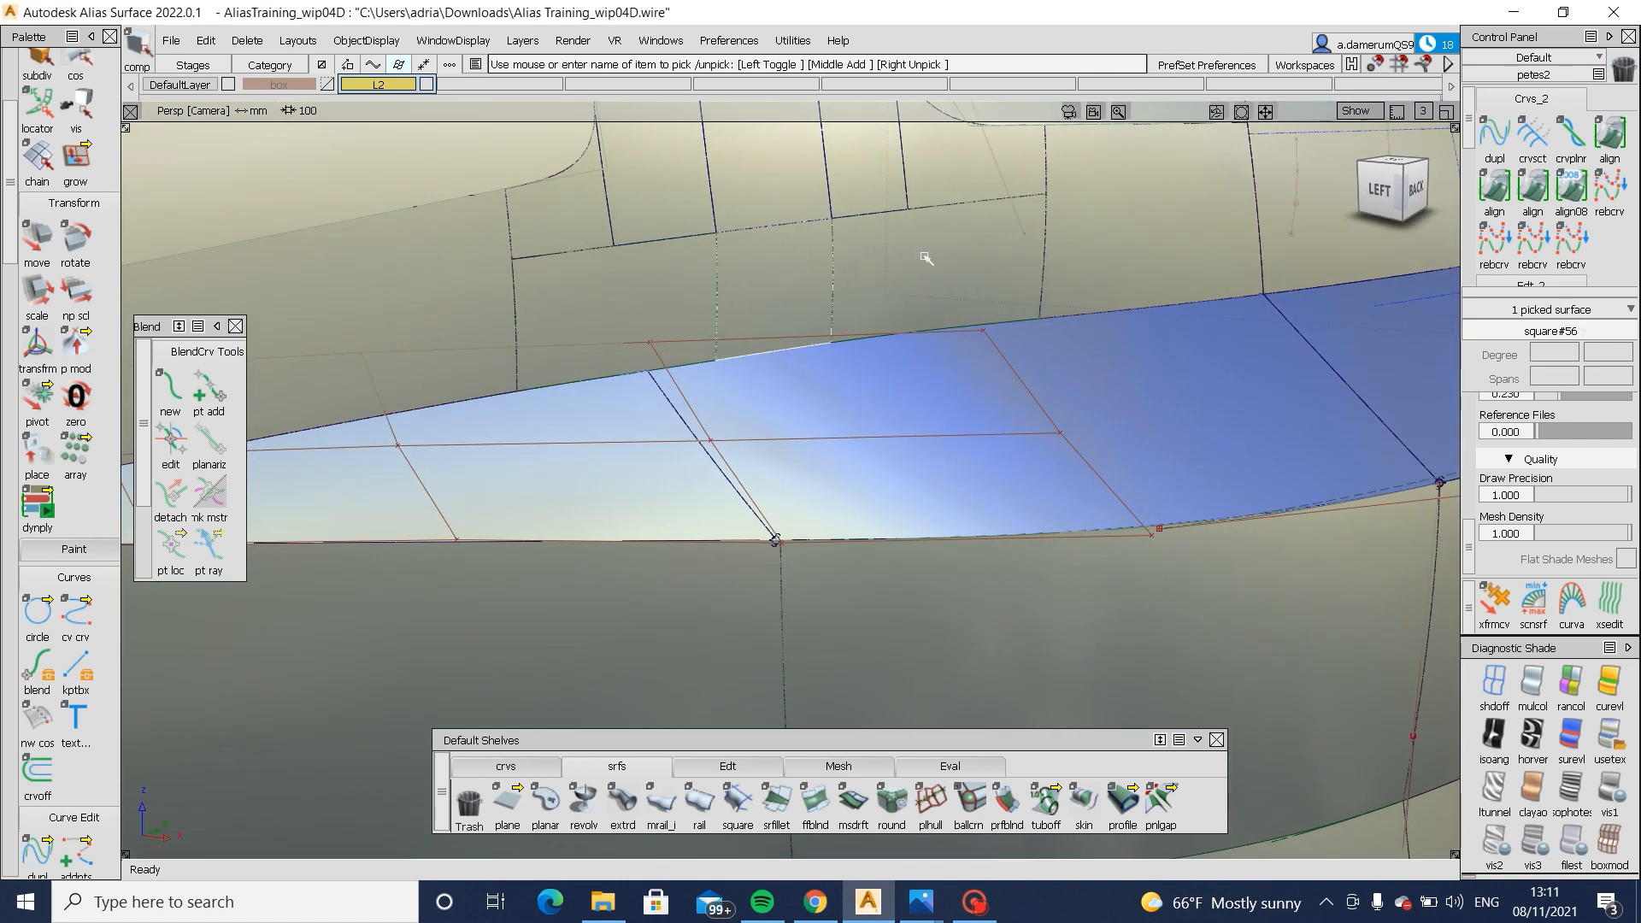
pyautogui.click(740, 273)
pyautogui.click(637, 276)
pyautogui.keyDown('ctrl'); pyautogui.keyDown('shift'); pyautogui.moveTo(637, 291); pyautogui.dragTo(627, 473, button='middle'); pyautogui.keyUp('shift'); pyautogui.keyUp('ctrl')
pyautogui.keyDown('ctrl'); pyautogui.keyDown('shift'); pyautogui.moveTo(631, 458); pyautogui.dragTo(663, 352); pyautogui.keyUp('shift'); pyautogui.keyUp('ctrl')
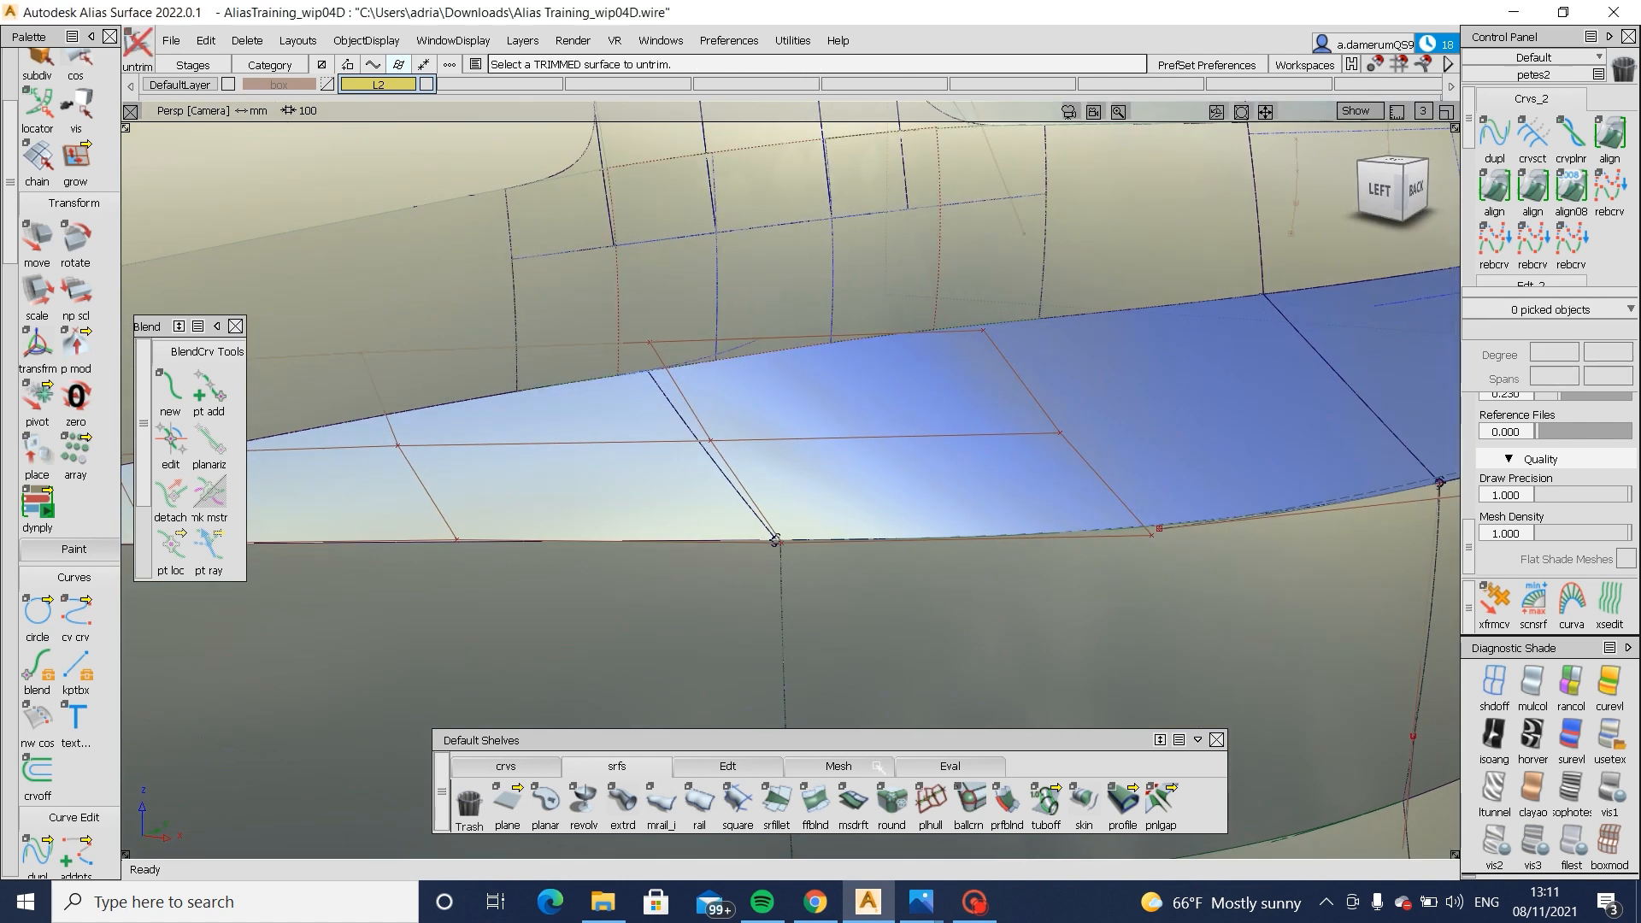
# - Extend the lower edges of the middle band surface and its two neighbours about 4.6 mm past the ledge, accepting the history removal
pyautogui.click(774, 763)
pyautogui.click(785, 352)
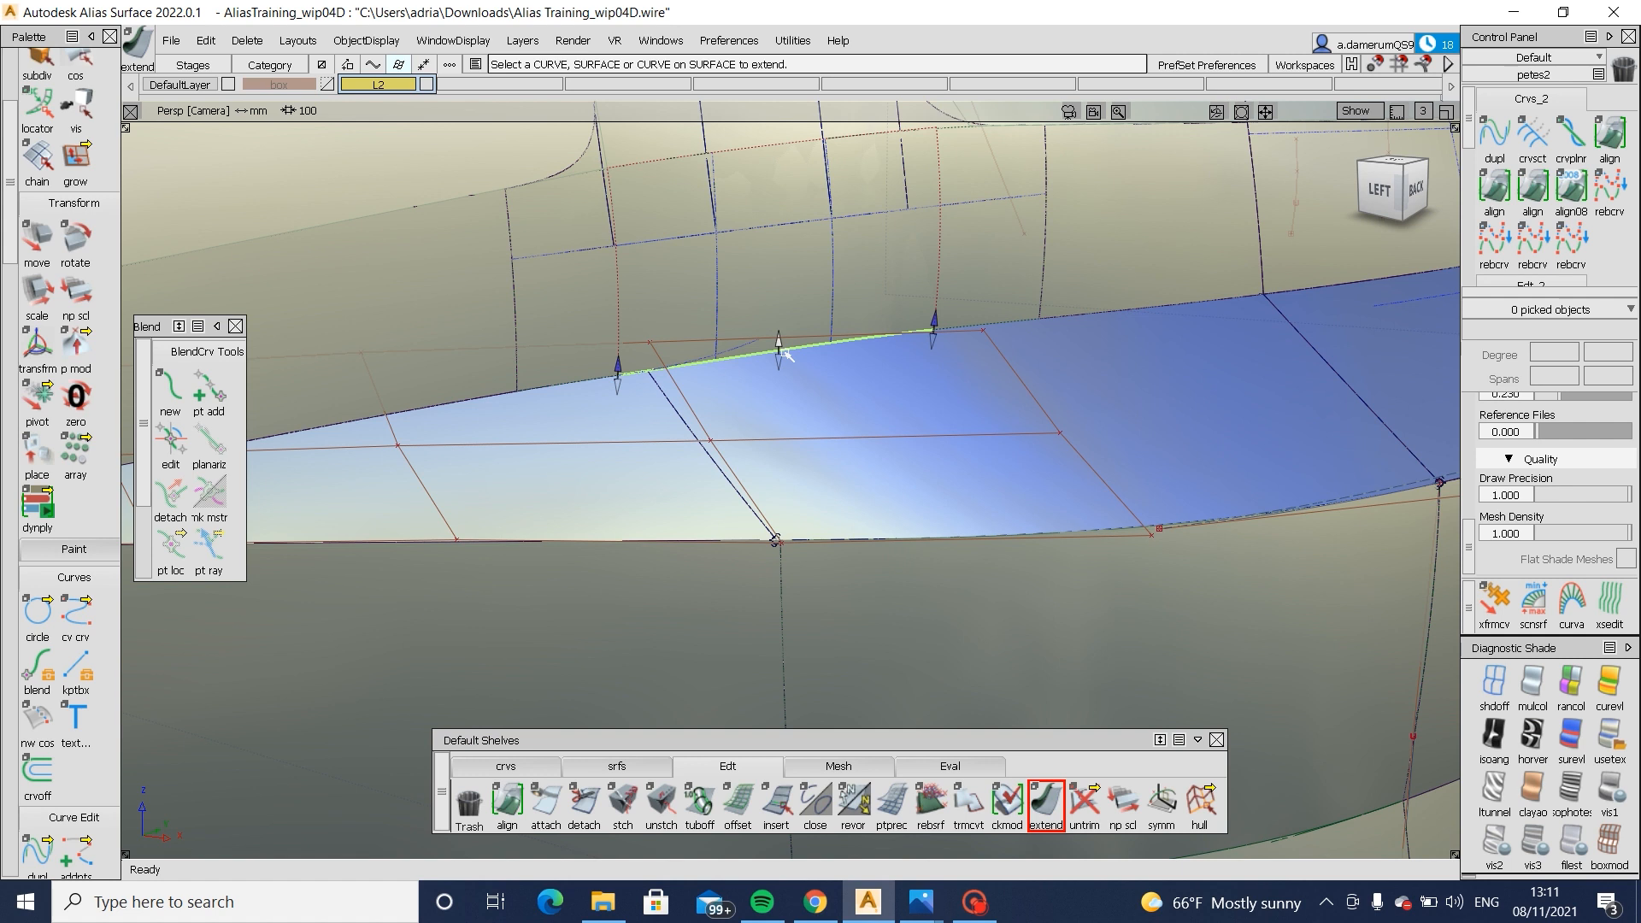
pyautogui.click(1008, 325)
pyautogui.click(714, 527)
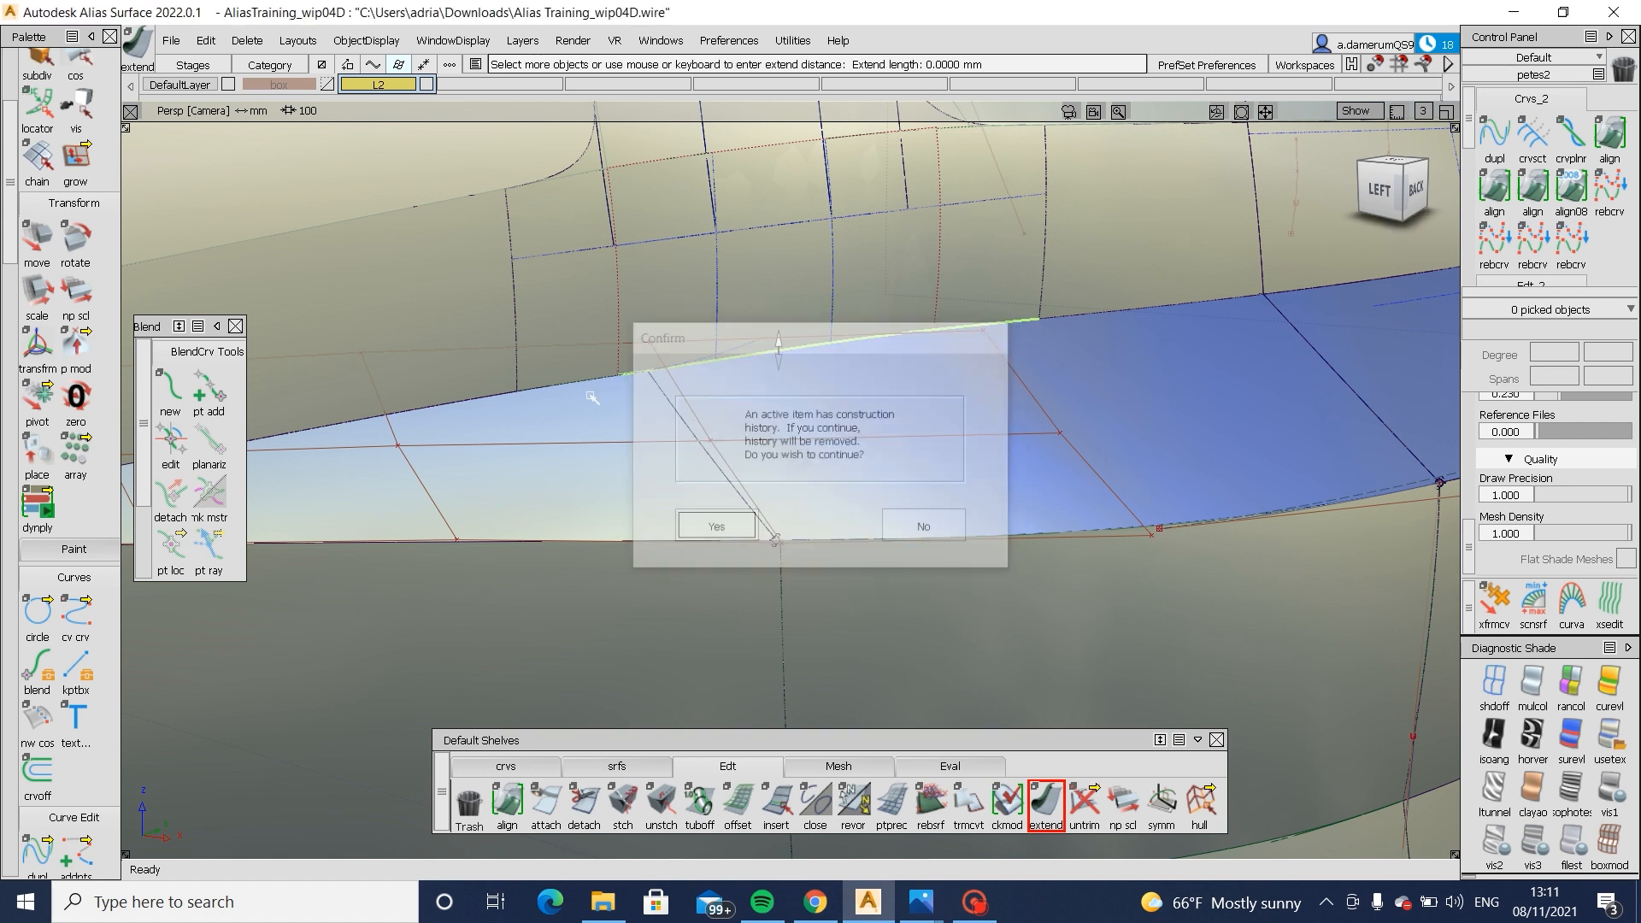
pyautogui.click(586, 384)
pyautogui.click(712, 423)
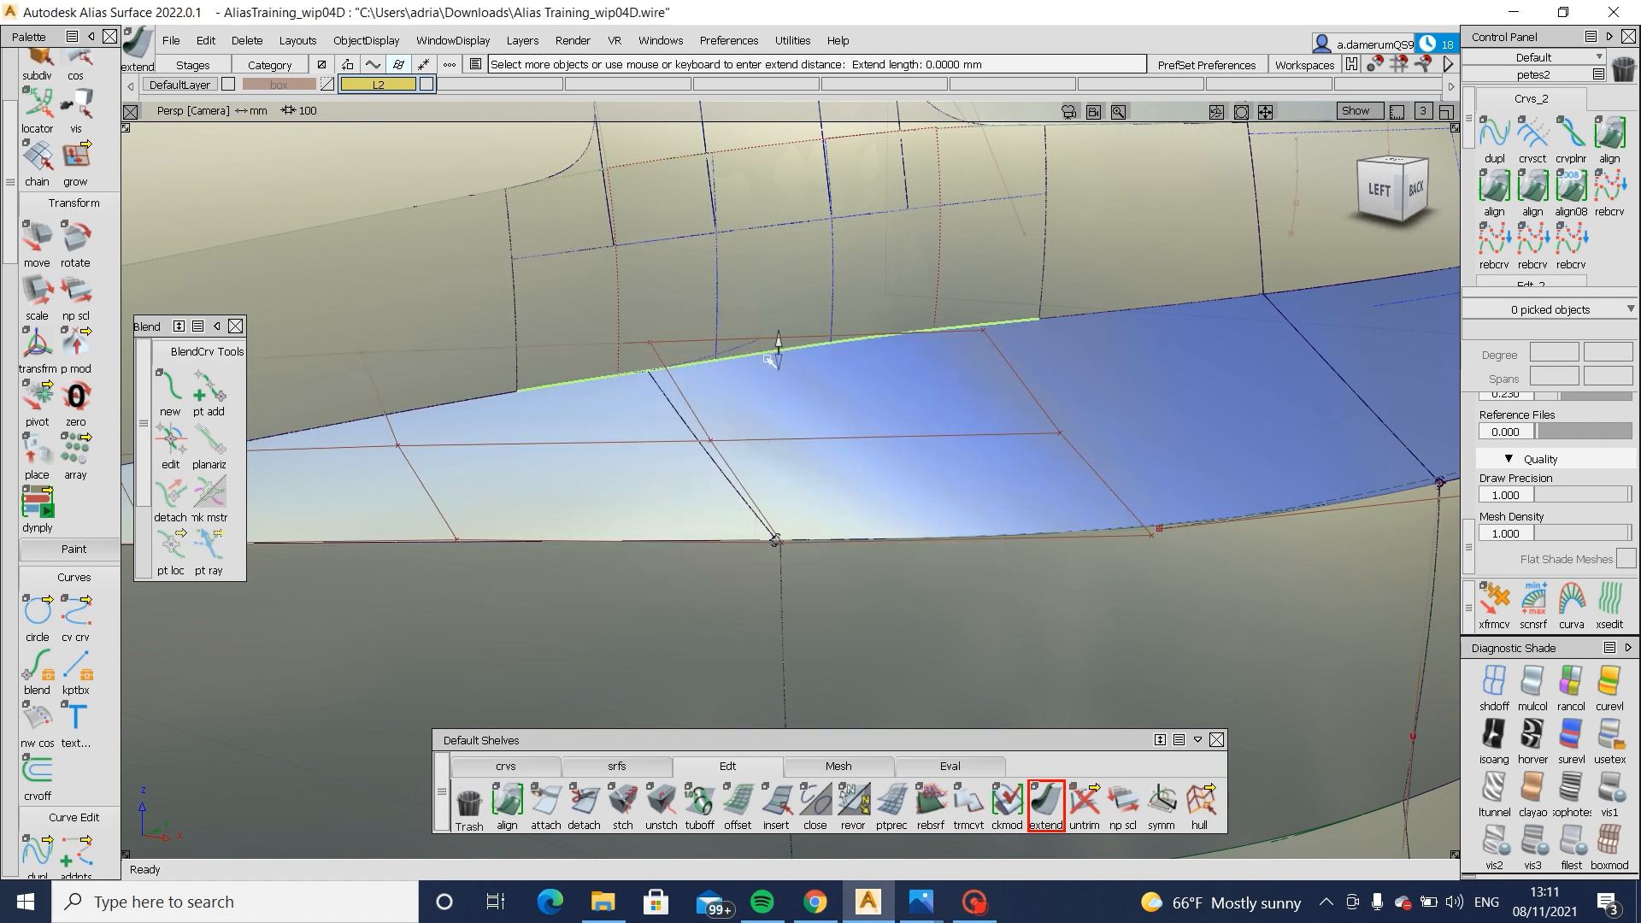
pyautogui.moveTo(785, 373); pyautogui.dragTo(816, 373)
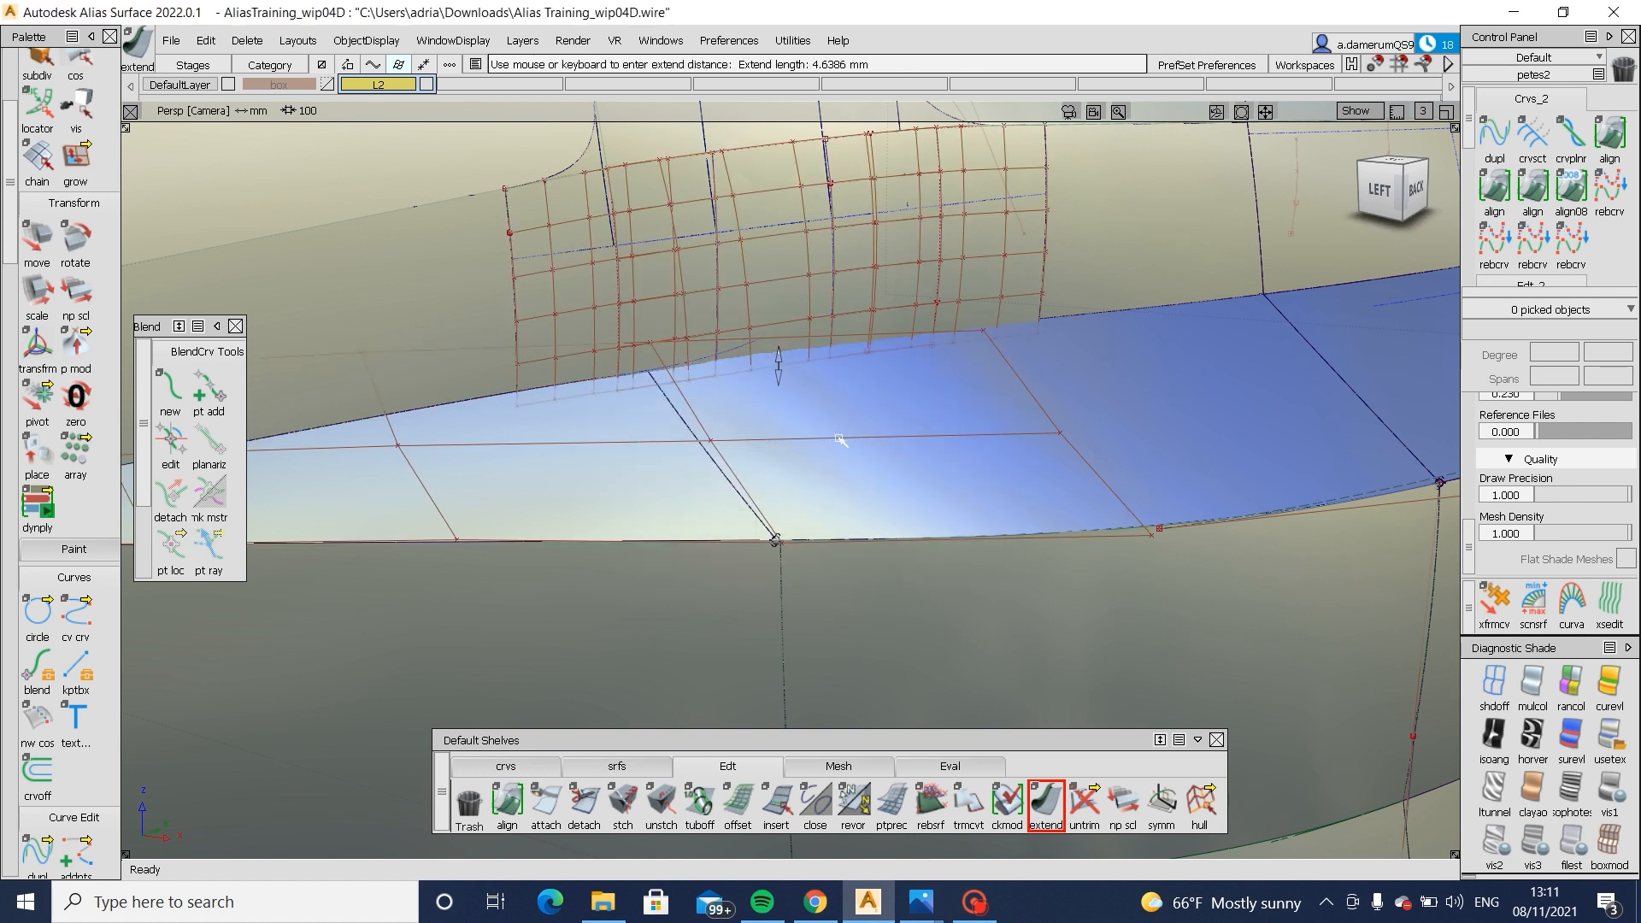
pyautogui.hotkey('ctrl', 'z')
# - Try to extend the middle band surface's curves on surface at both seams and use them to trim it
pyautogui.click(715, 322)
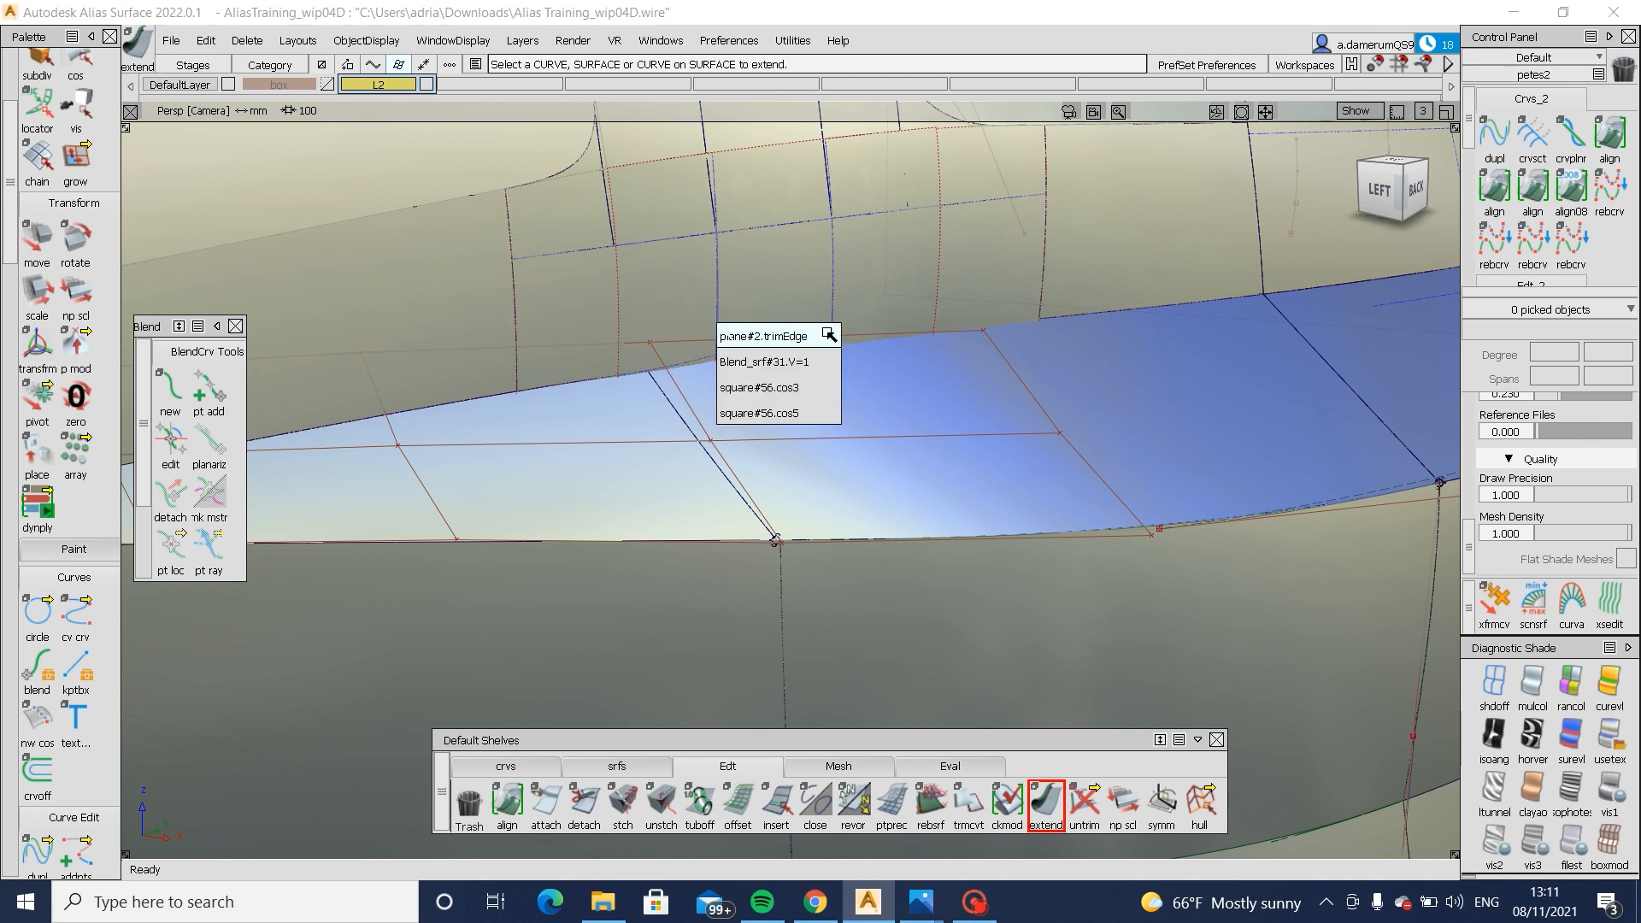
pyautogui.click(827, 385)
pyautogui.click(833, 320)
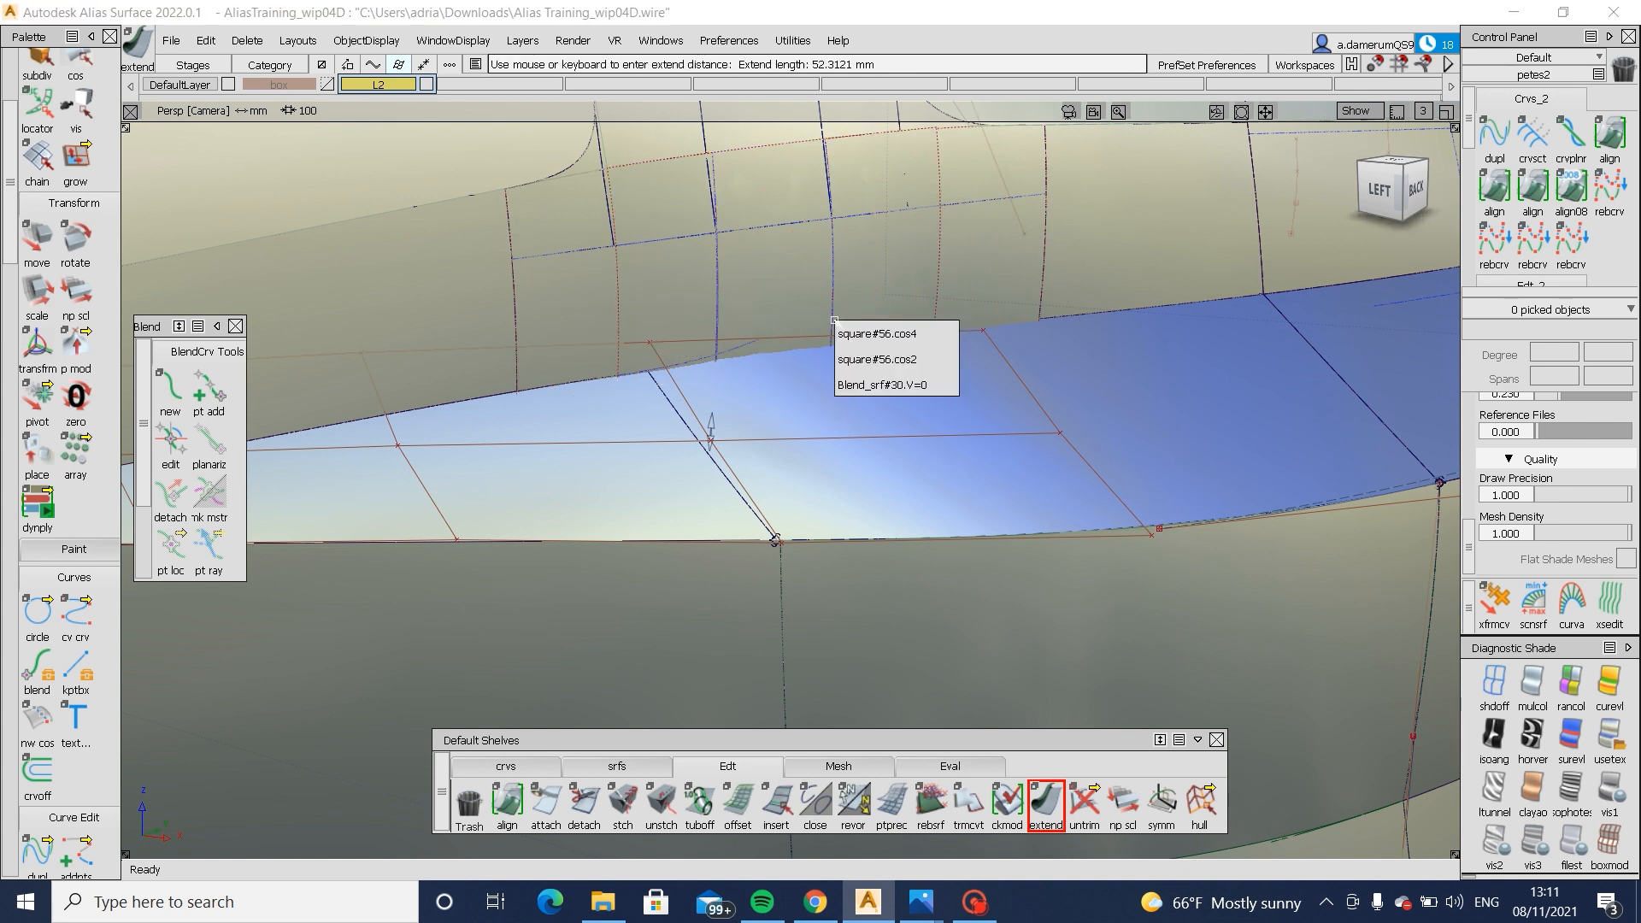
pyautogui.click(846, 339)
pyautogui.click(828, 331)
pyautogui.click(826, 402)
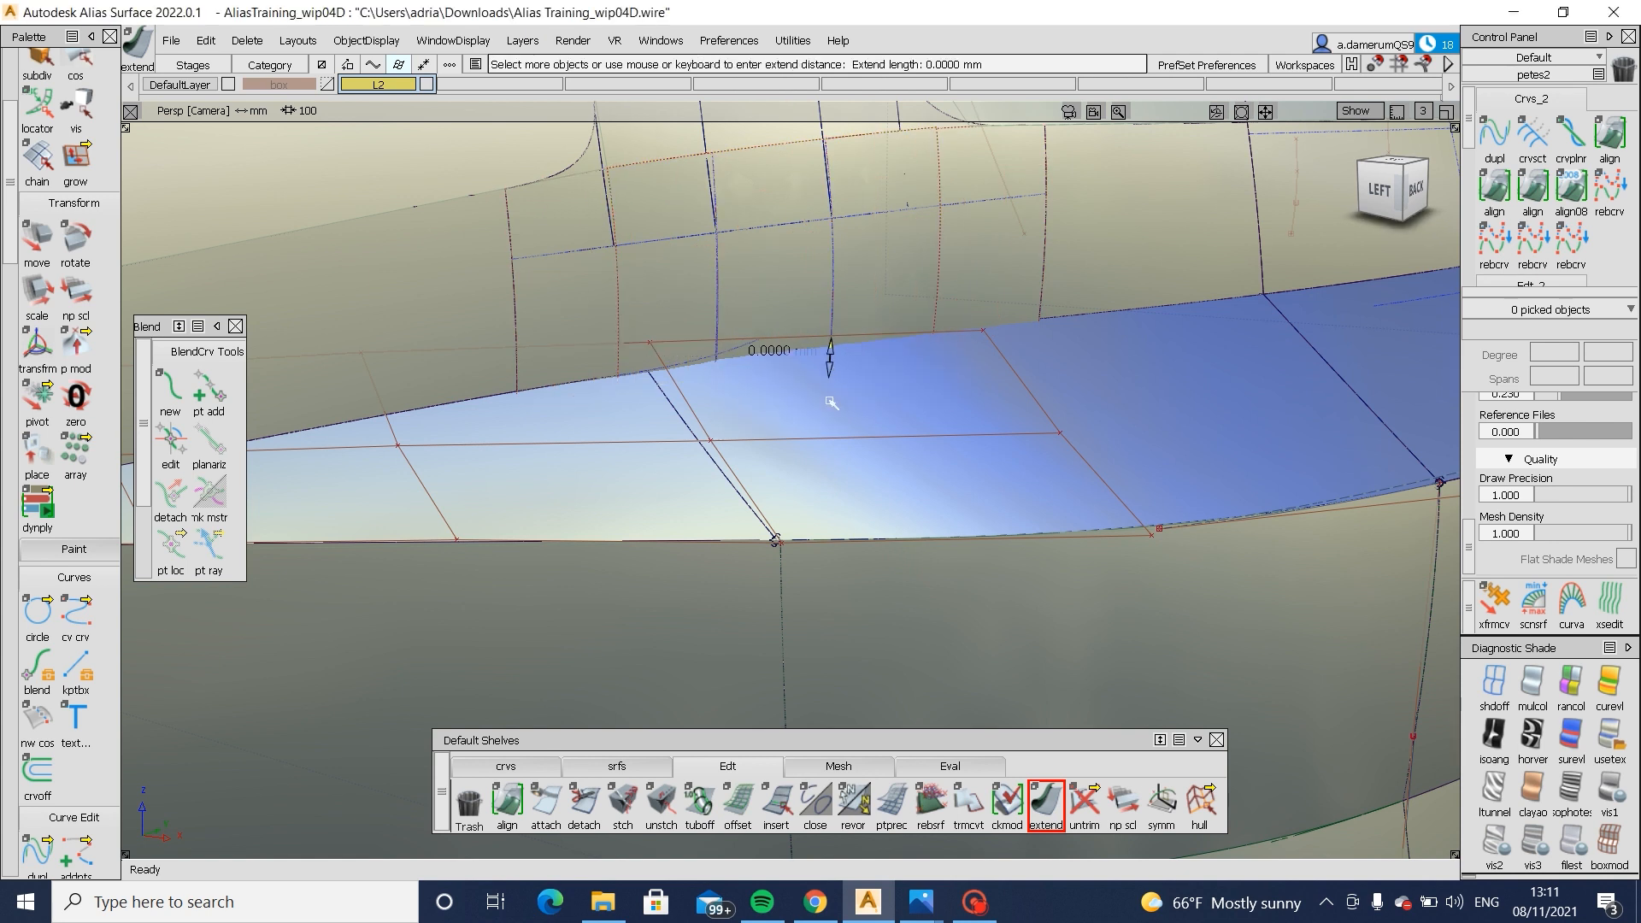
pyautogui.keyDown('ctrl'); pyautogui.keyDown('shift'); pyautogui.moveTo(885, 269); pyautogui.dragTo(761, 343); pyautogui.keyUp('shift'); pyautogui.keyUp('ctrl')
pyautogui.click(768, 301)
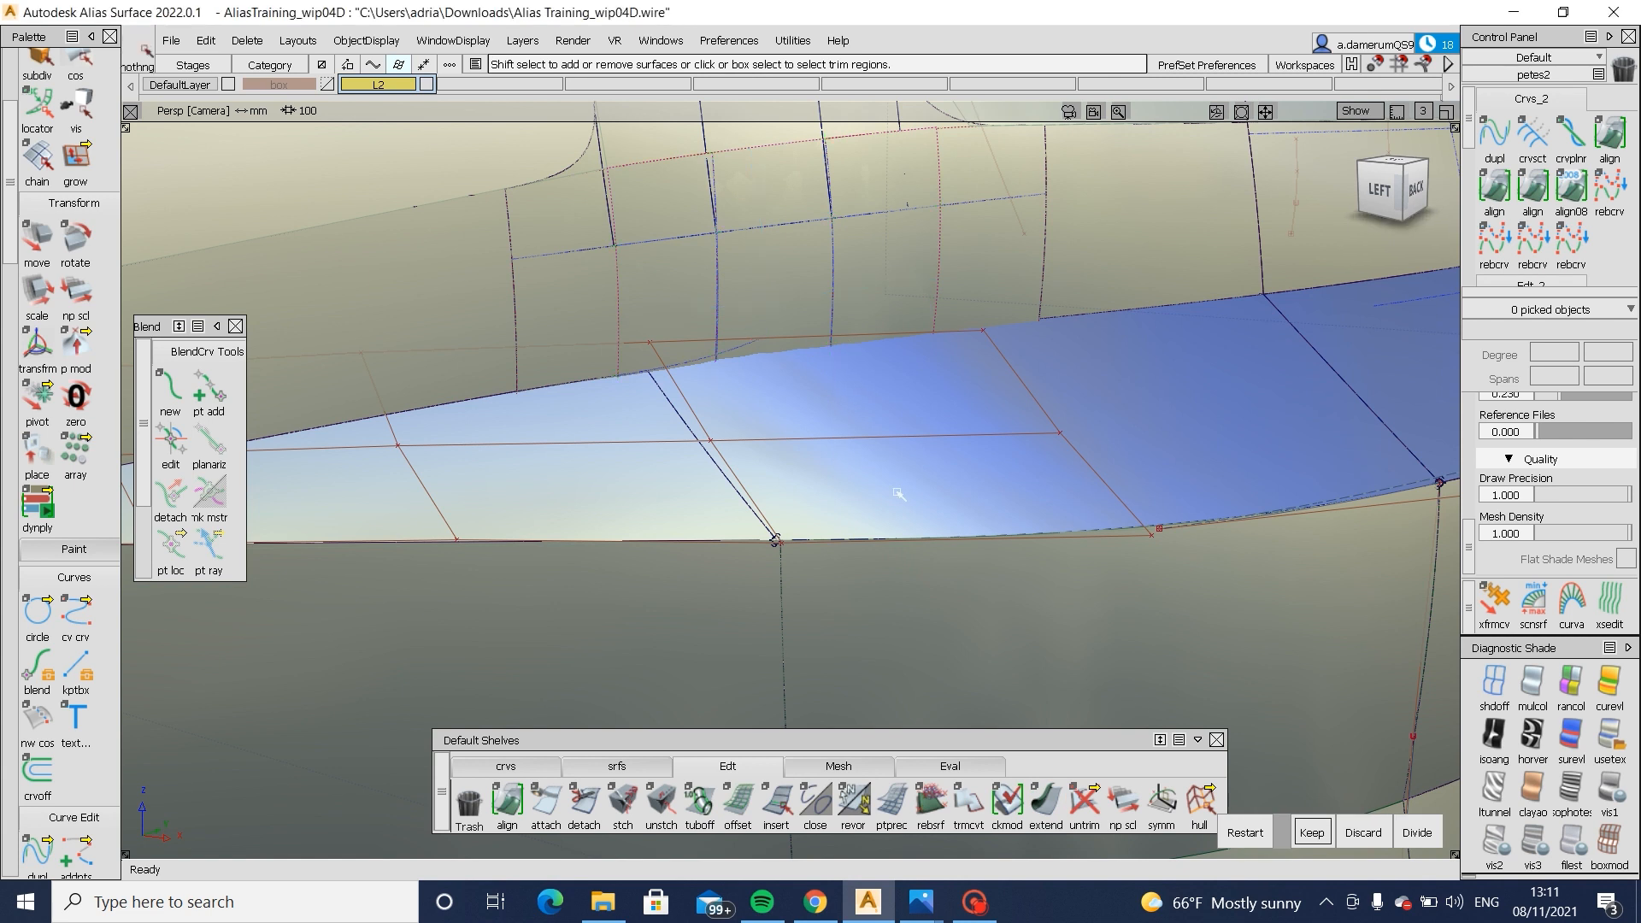
# - Delete the surplus curves on surface at the two seams of the middle band surface
pyautogui.keyDown('ctrl'); pyautogui.keyDown('shift'); pyautogui.moveTo(898, 494); pyautogui.dragTo(714, 300); pyautogui.keyUp('shift'); pyautogui.keyUp('ctrl')
pyautogui.click(714, 301)
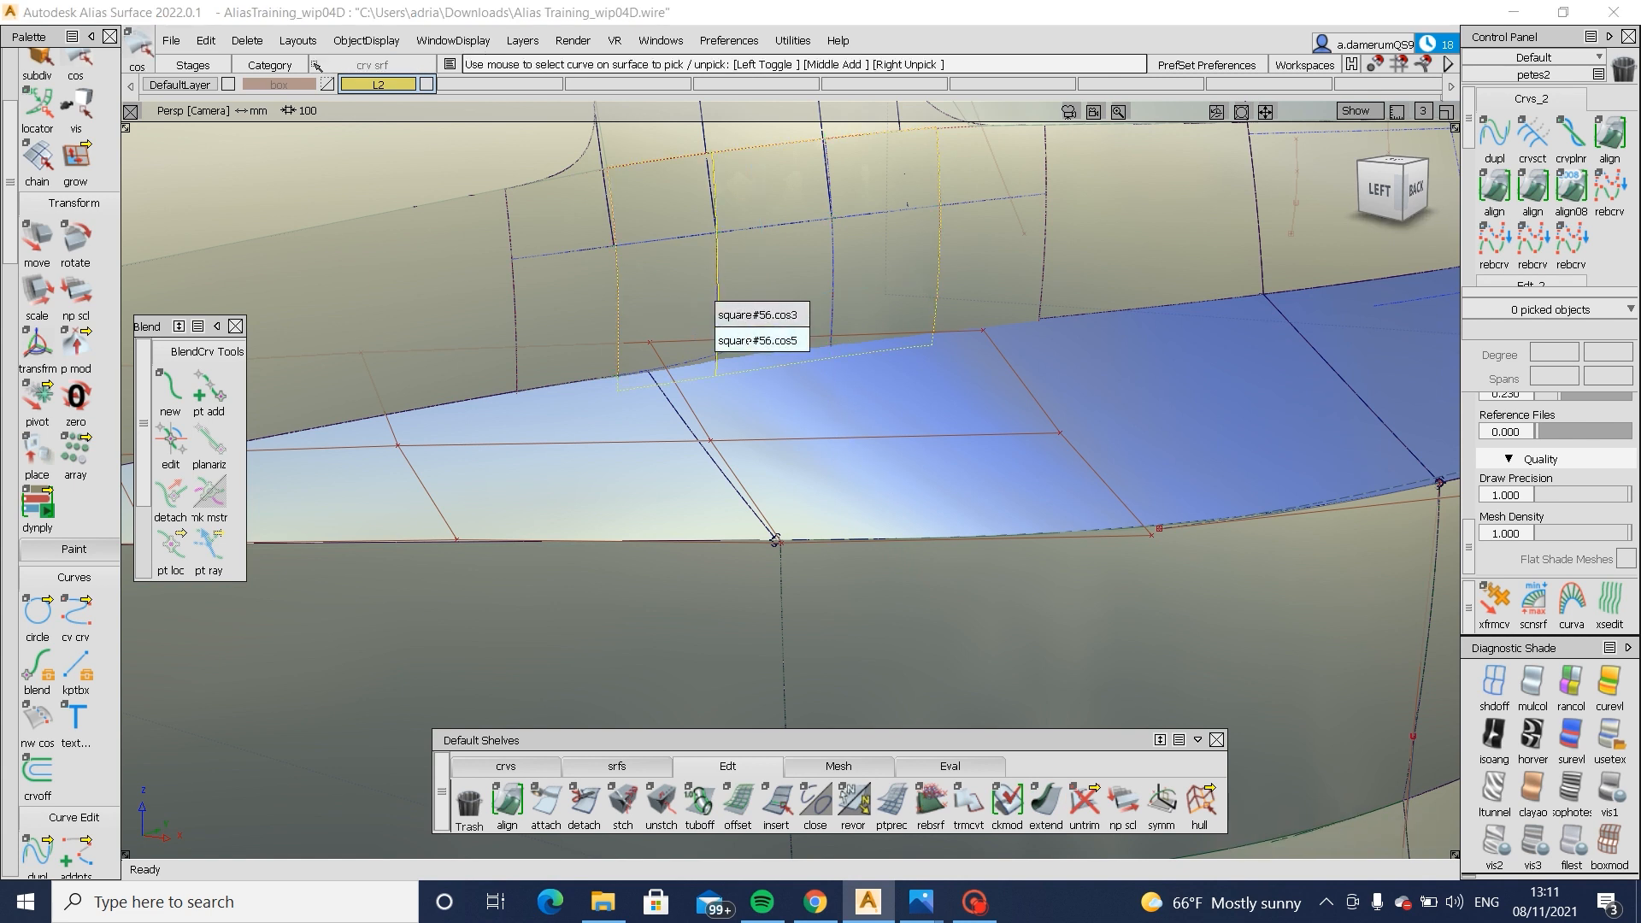
pyautogui.click(764, 323)
pyautogui.click(840, 291)
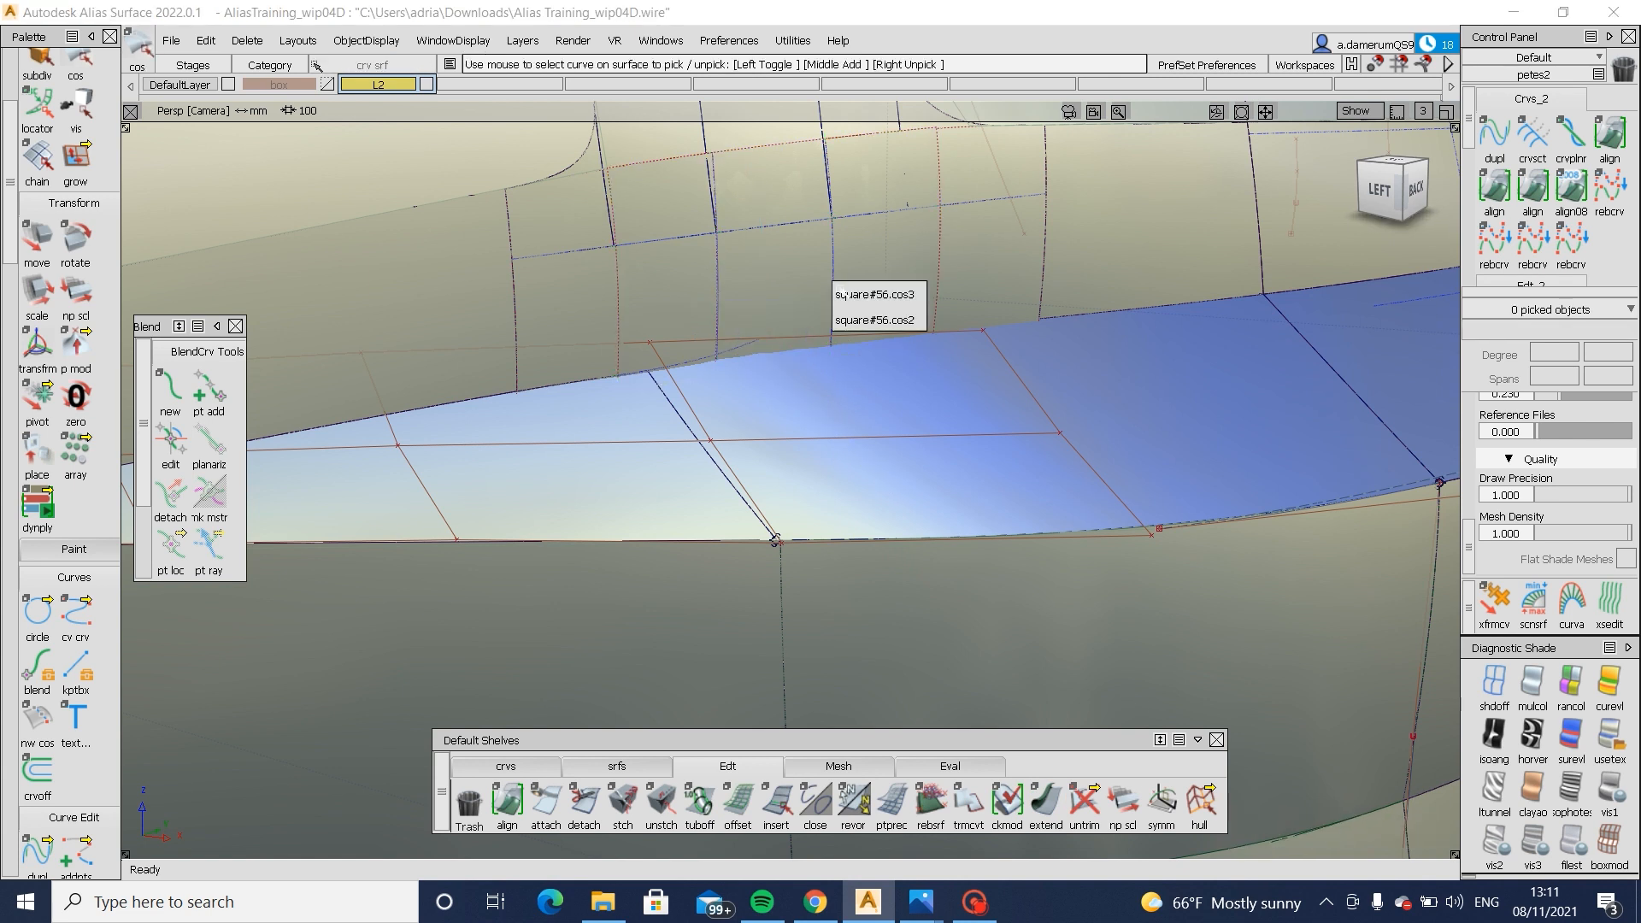
pyautogui.click(852, 320)
pyautogui.press('Delete')
# - Try to trim the middle band surface by dividing it along its remaining curves on surface
pyautogui.keyDown('ctrl'); pyautogui.keyDown('shift'); pyautogui.moveTo(904, 230); pyautogui.dragTo(855, 257); pyautogui.keyUp('shift'); pyautogui.keyUp('ctrl')
pyautogui.click(768, 295)
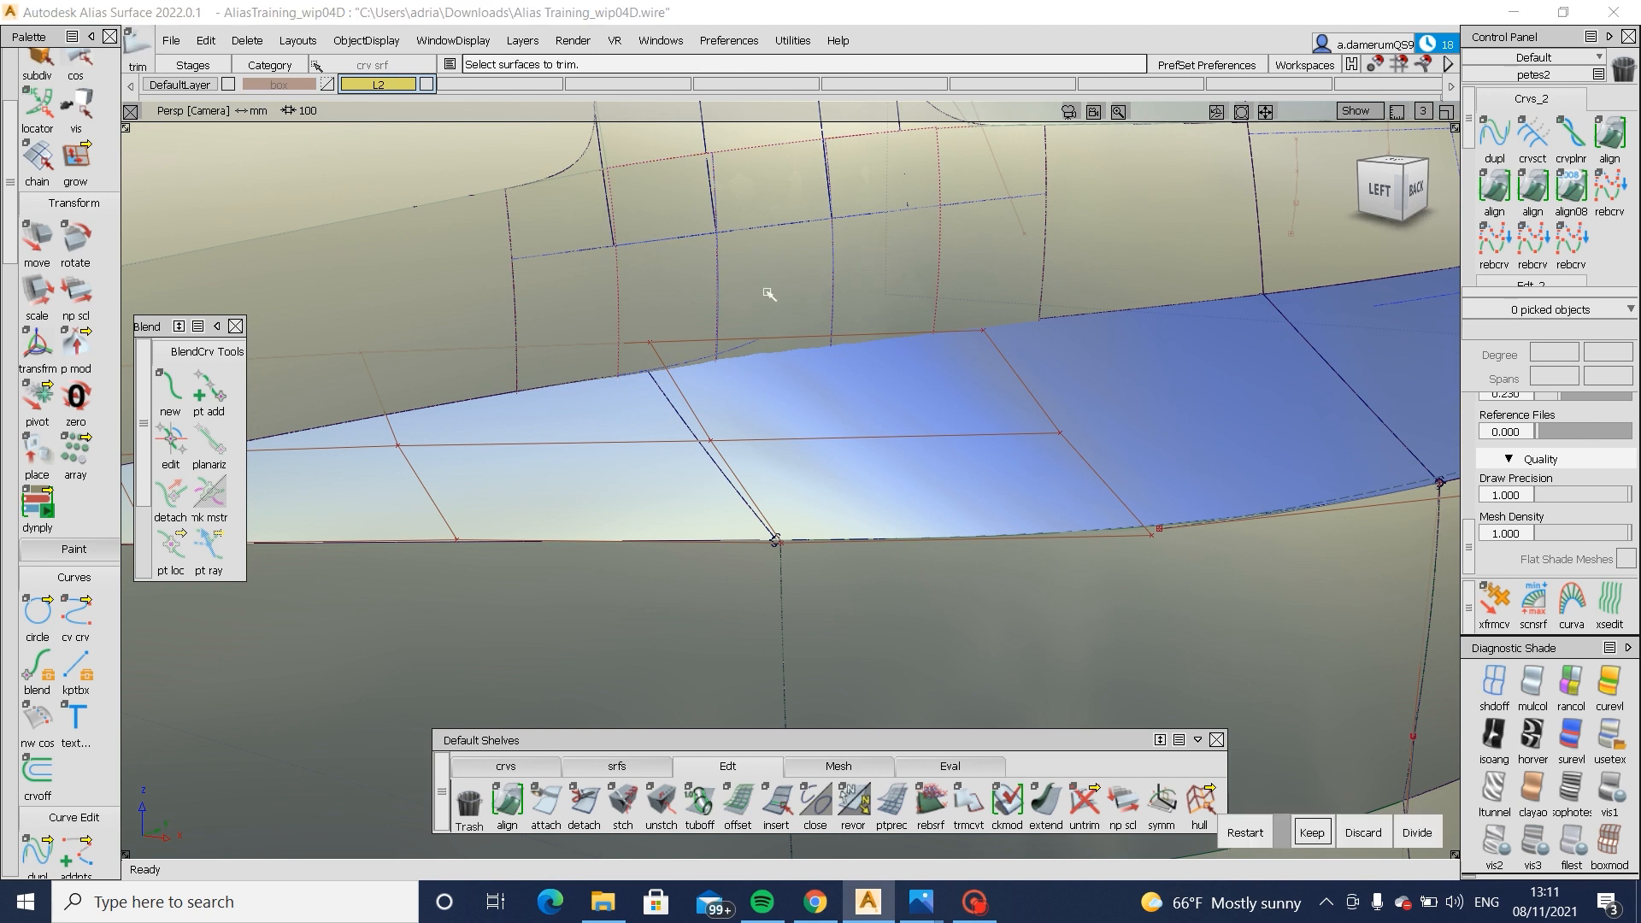
pyautogui.click(1311, 832)
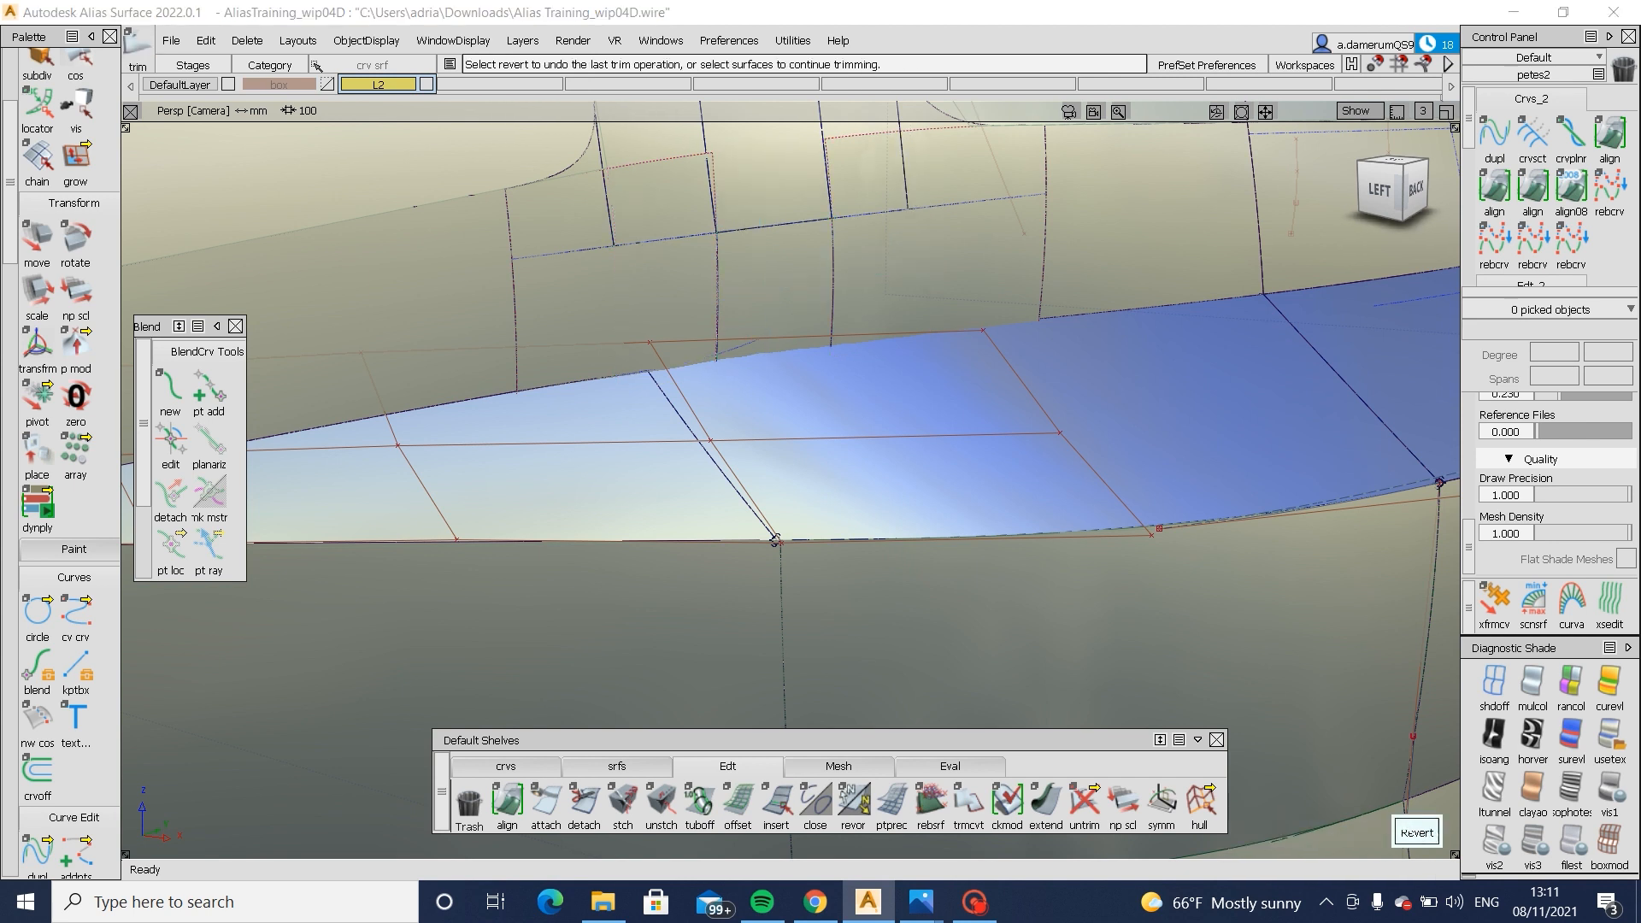
pyautogui.click(1410, 830)
pyautogui.keyDown('ctrl'); pyautogui.keyDown('shift'); pyautogui.moveTo(883, 434); pyautogui.dragTo(866, 410); pyautogui.keyUp('shift'); pyautogui.keyUp('ctrl')
pyautogui.click(741, 342)
pyautogui.hotkey('ctrl', 'x')
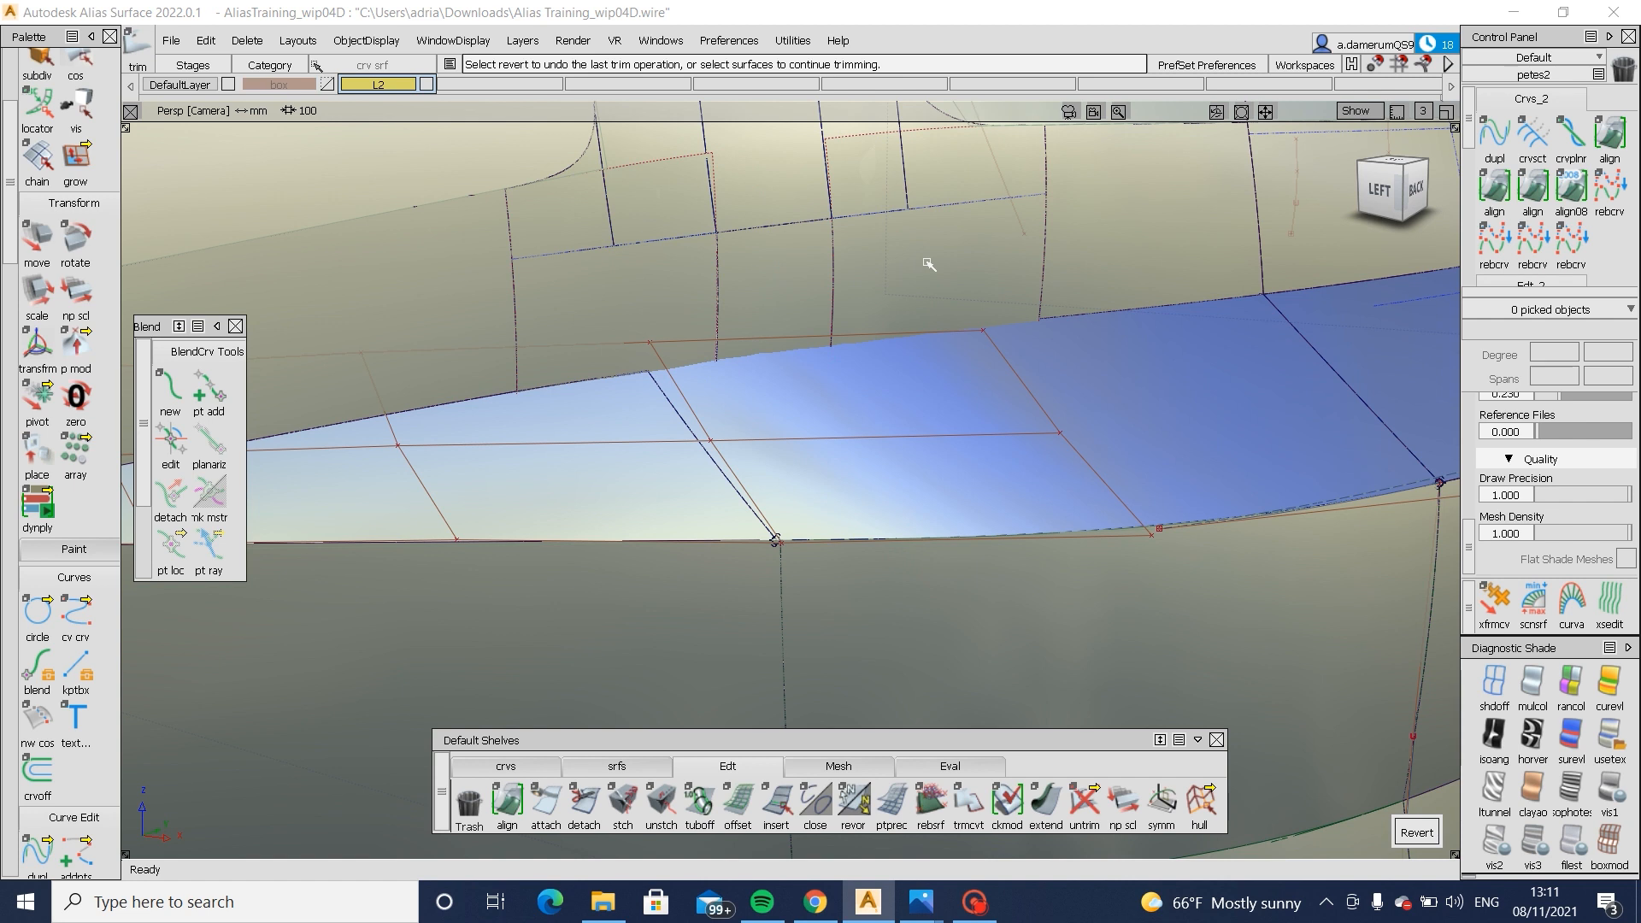
# - Untrim the middle band surface again and delete its old curves on surface
pyautogui.keyDown('alt'); pyautogui.keyDown('shift'); pyautogui.moveTo(823, 392); pyautogui.dragTo(767, 372); pyautogui.keyUp('shift'); pyautogui.keyUp('alt')
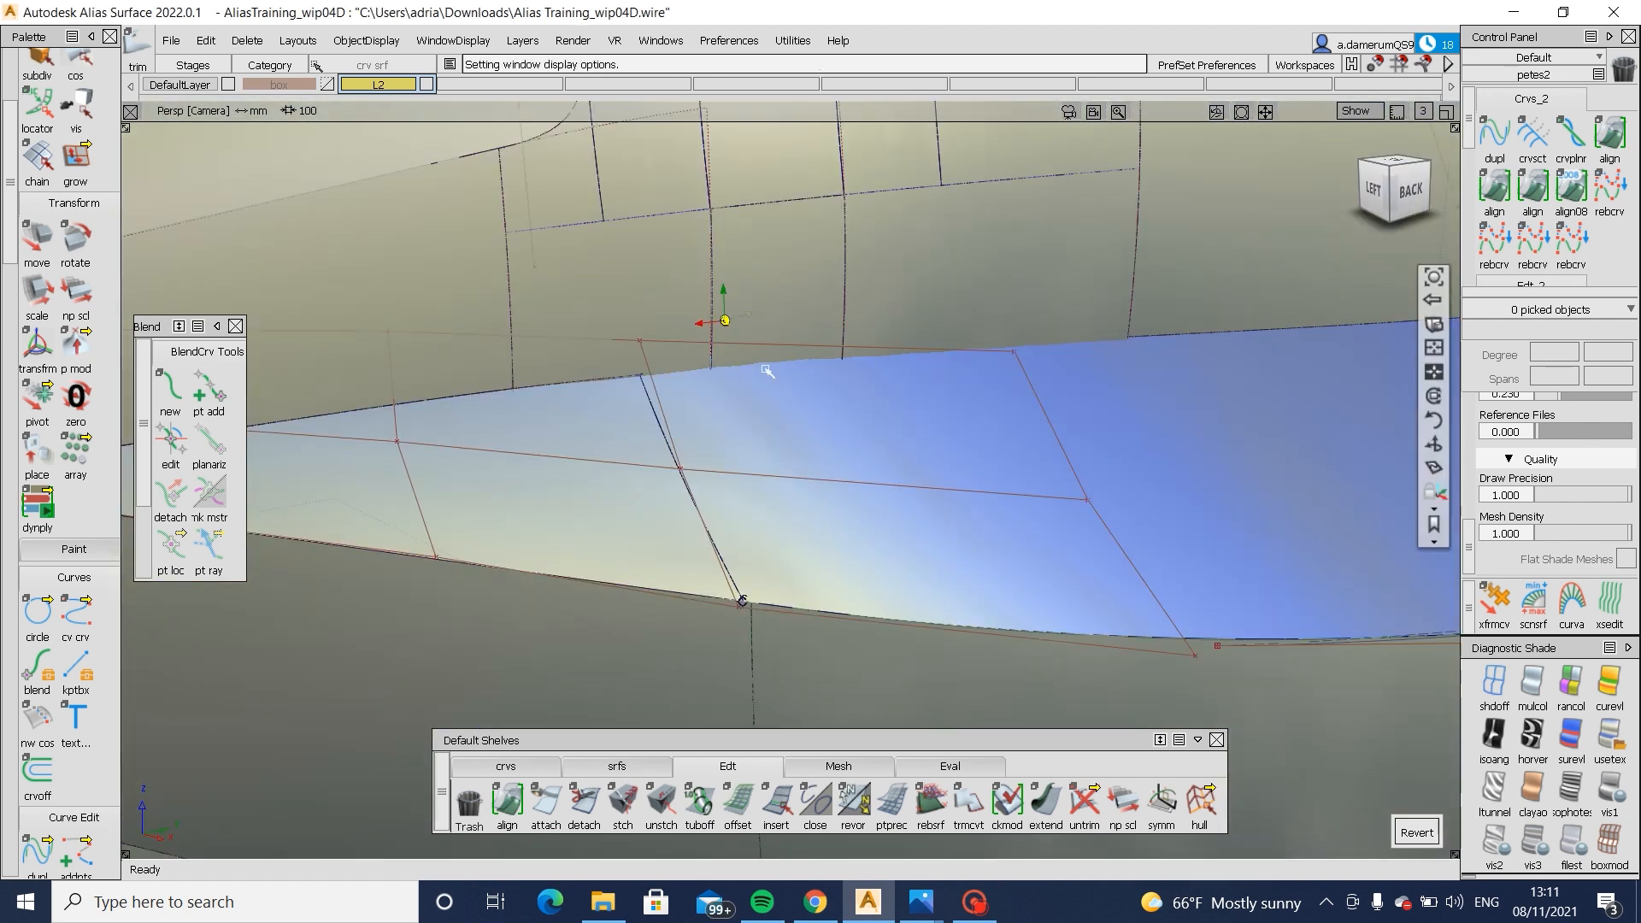
pyautogui.keyDown('alt'); pyautogui.keyDown('shift'); pyautogui.moveTo(767, 371); pyautogui.dragTo(710, 396, button='right'); pyautogui.keyUp('shift'); pyautogui.keyUp('alt')
pyautogui.keyDown('alt'); pyautogui.keyDown('shift'); pyautogui.moveTo(710, 396); pyautogui.dragTo(766, 363, button='middle'); pyautogui.keyUp('shift'); pyautogui.keyUp('alt')
pyautogui.keyDown('ctrl'); pyautogui.keyDown('shift'); pyautogui.moveTo(725, 413); pyautogui.dragTo(791, 414); pyautogui.keyUp('shift'); pyautogui.keyUp('ctrl')
pyautogui.click(861, 391)
pyautogui.keyDown('ctrl'); pyautogui.keyDown('shift'); pyautogui.moveTo(861, 391); pyautogui.dragTo(853, 568, button='right'); pyautogui.keyUp('shift'); pyautogui.keyUp('ctrl')
pyautogui.keyDown('ctrl'); pyautogui.keyDown('shift'); pyautogui.moveTo(846, 564); pyautogui.dragTo(858, 358); pyautogui.keyUp('shift'); pyautogui.keyUp('ctrl')
pyautogui.keyDown('ctrl'); pyautogui.keyDown('shift'); pyautogui.moveTo(812, 491); pyautogui.dragTo(744, 421); pyautogui.keyUp('shift'); pyautogui.keyUp('ctrl')
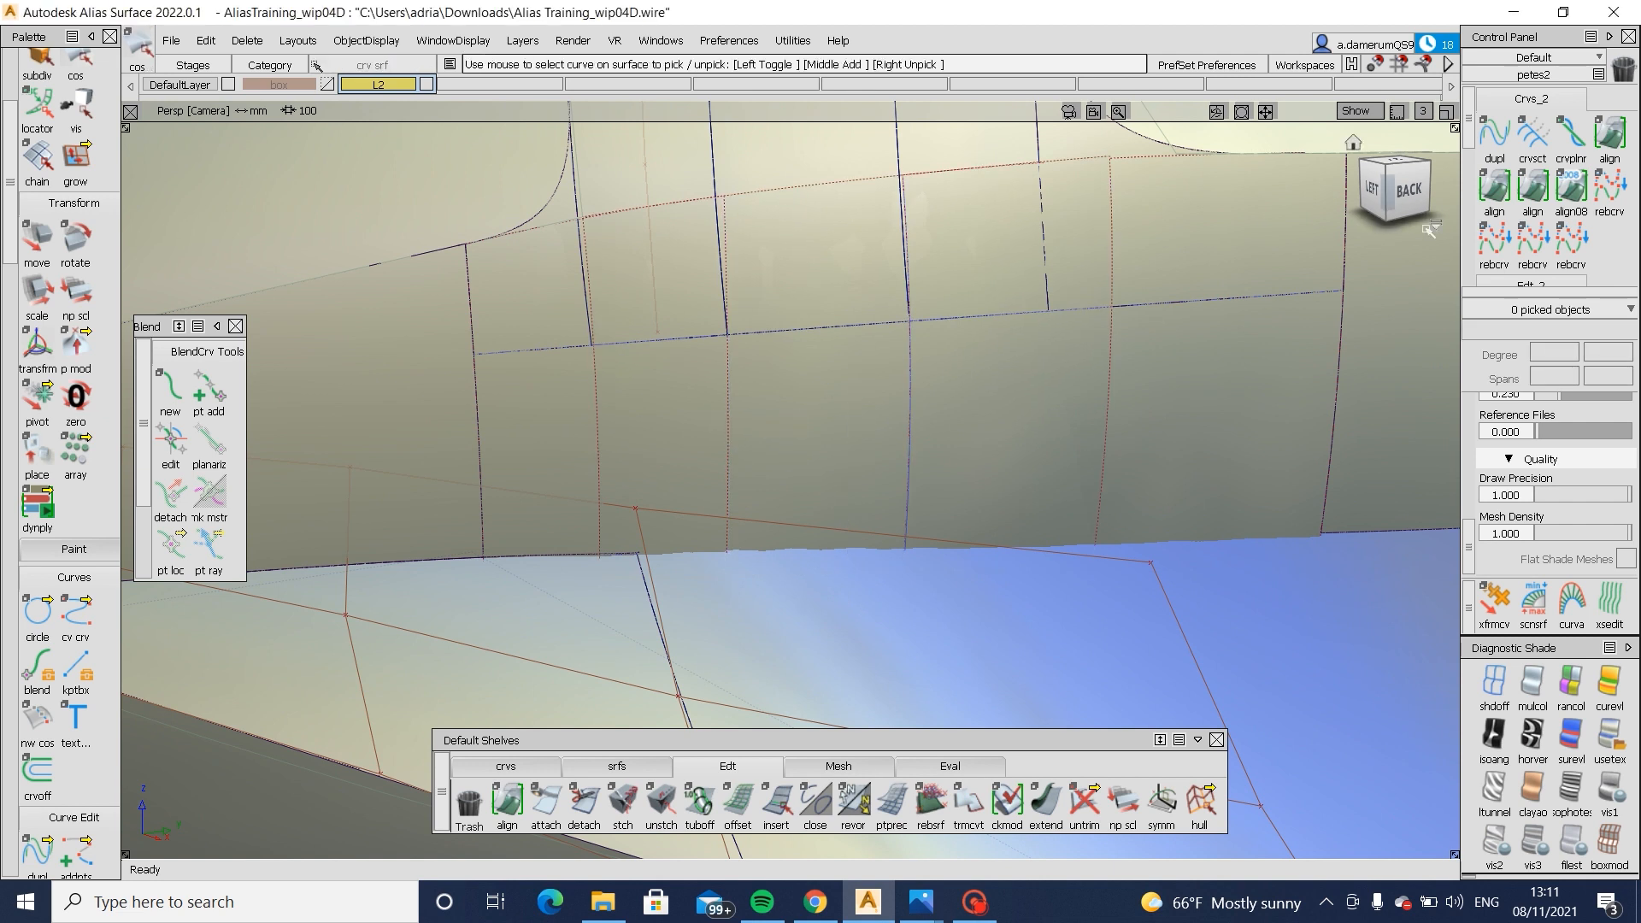
# - Project the adjoining blend surface's seam edge onto the middle band surface from the left orthographic view
pyautogui.keyDown('alt'); pyautogui.keyDown('shift'); pyautogui.moveTo(816, 363); pyautogui.dragTo(1064, 415); pyautogui.keyUp('shift'); pyautogui.keyUp('alt')
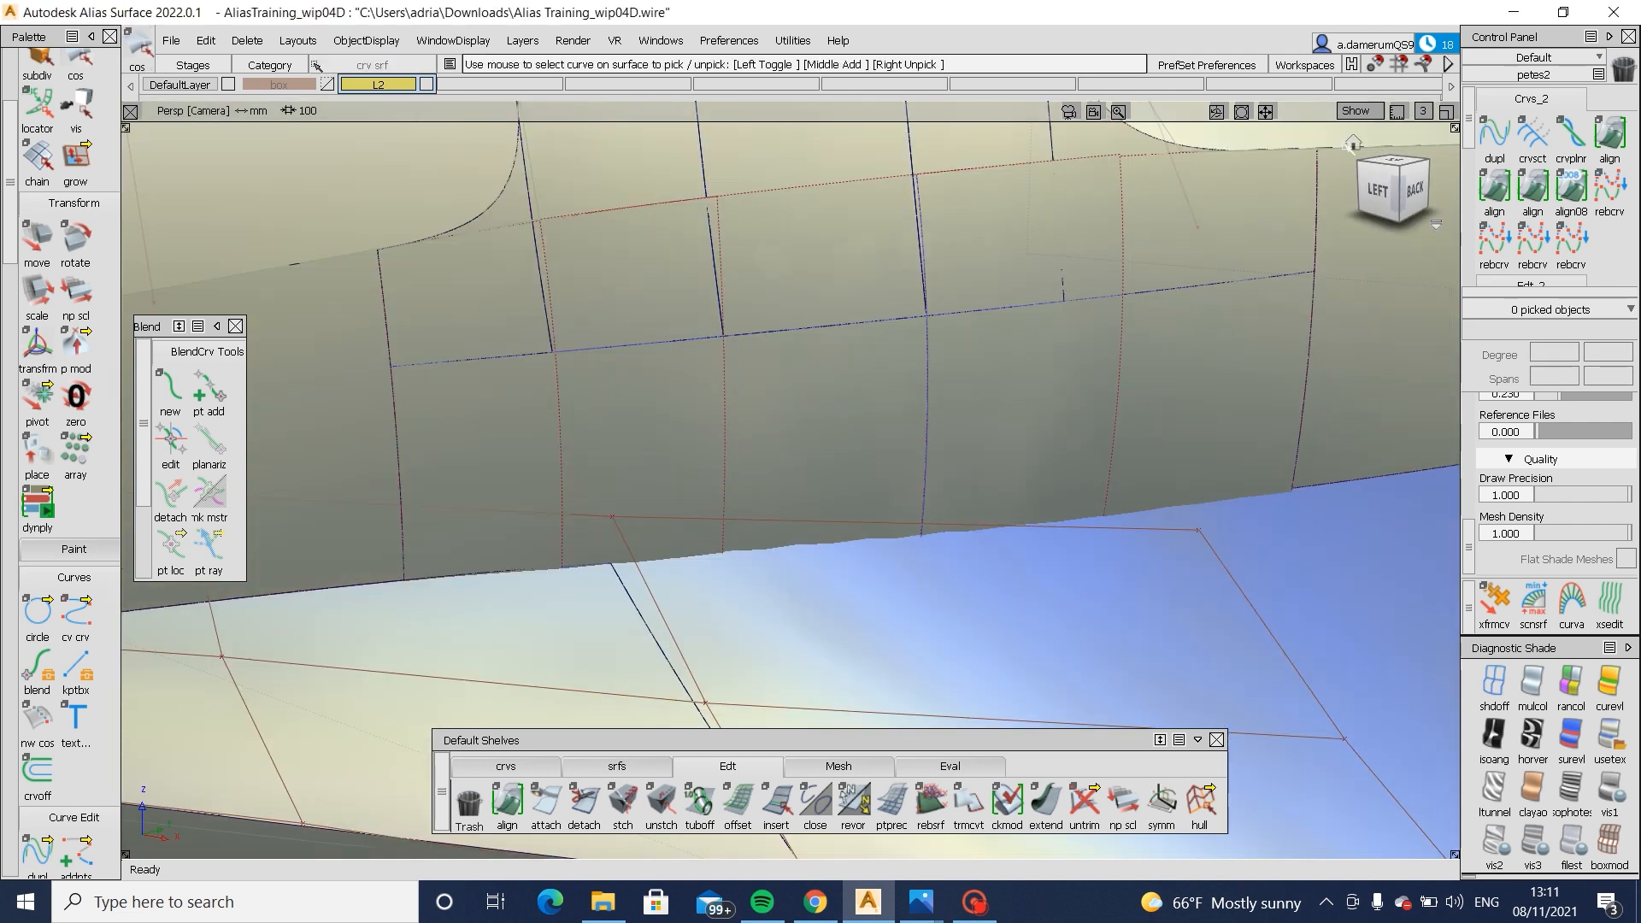
pyautogui.click(1383, 190)
pyautogui.keyDown('ctrl'); pyautogui.keyDown('shift'); pyautogui.moveTo(854, 384); pyautogui.dragTo(923, 385); pyautogui.keyUp('shift'); pyautogui.keyUp('ctrl')
pyautogui.click(905, 385)
pyautogui.keyDown('ctrl'); pyautogui.keyDown('shift'); pyautogui.moveTo(898, 393); pyautogui.dragTo(795, 462, button='right'); pyautogui.keyUp('shift'); pyautogui.keyUp('ctrl')
pyautogui.click(728, 477)
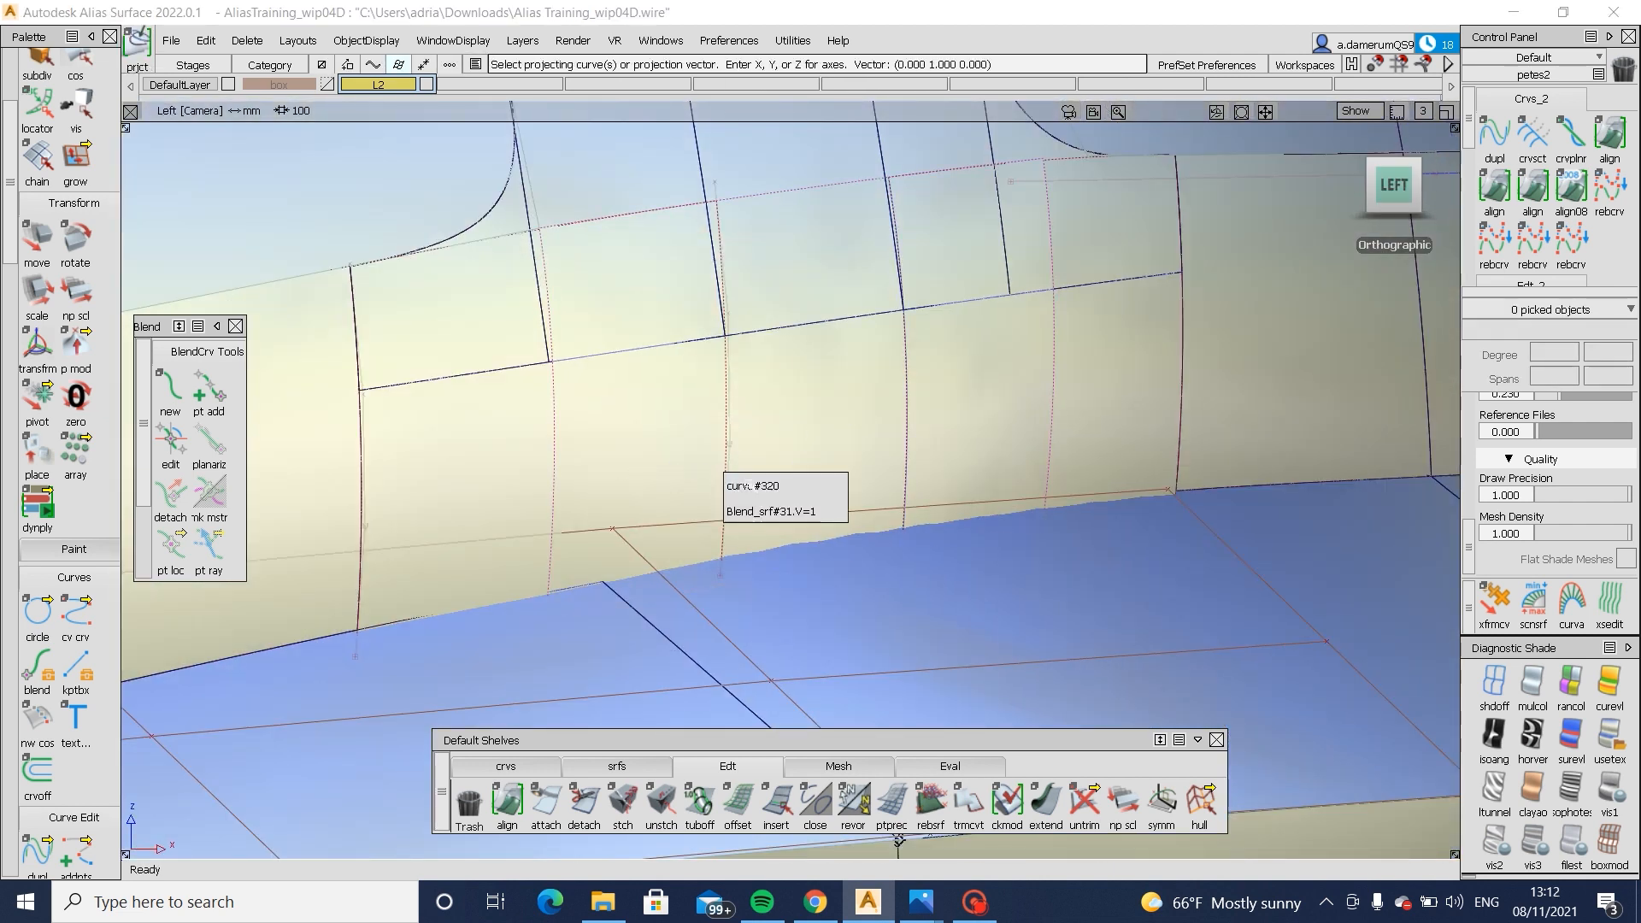
pyautogui.click(836, 511)
# - Trim the middle band surface along its projected seam boundaries
pyautogui.keyDown('ctrl'); pyautogui.keyDown('shift'); pyautogui.moveTo(860, 407); pyautogui.dragTo(742, 503, button='right'); pyautogui.keyUp('shift'); pyautogui.keyUp('ctrl')
pyautogui.click(803, 445)
pyautogui.click(1417, 831)
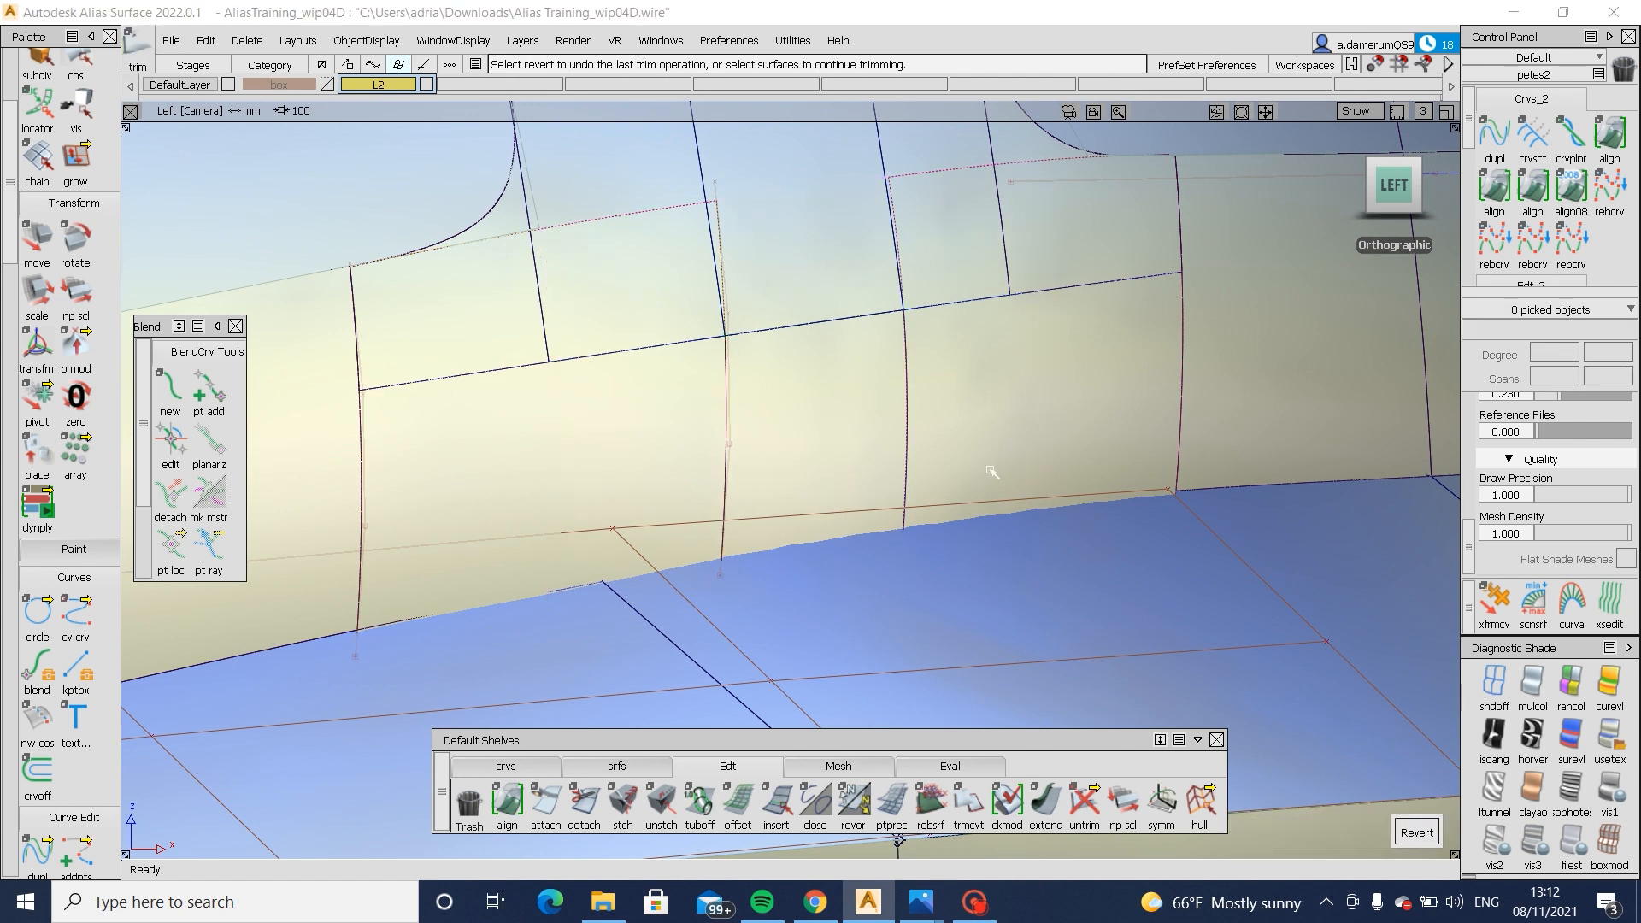
# - Trim the two neighbouring extended band surfaces back to their regions below the horizontal seam
pyautogui.keyDown('alt'); pyautogui.keyDown('shift'); pyautogui.moveTo(989, 472); pyautogui.dragTo(781, 531); pyautogui.keyUp('shift'); pyautogui.keyUp('alt')
pyautogui.hotkey('alt', 'm')
pyautogui.hotkey('alt', 'm')
pyautogui.click(641, 502)
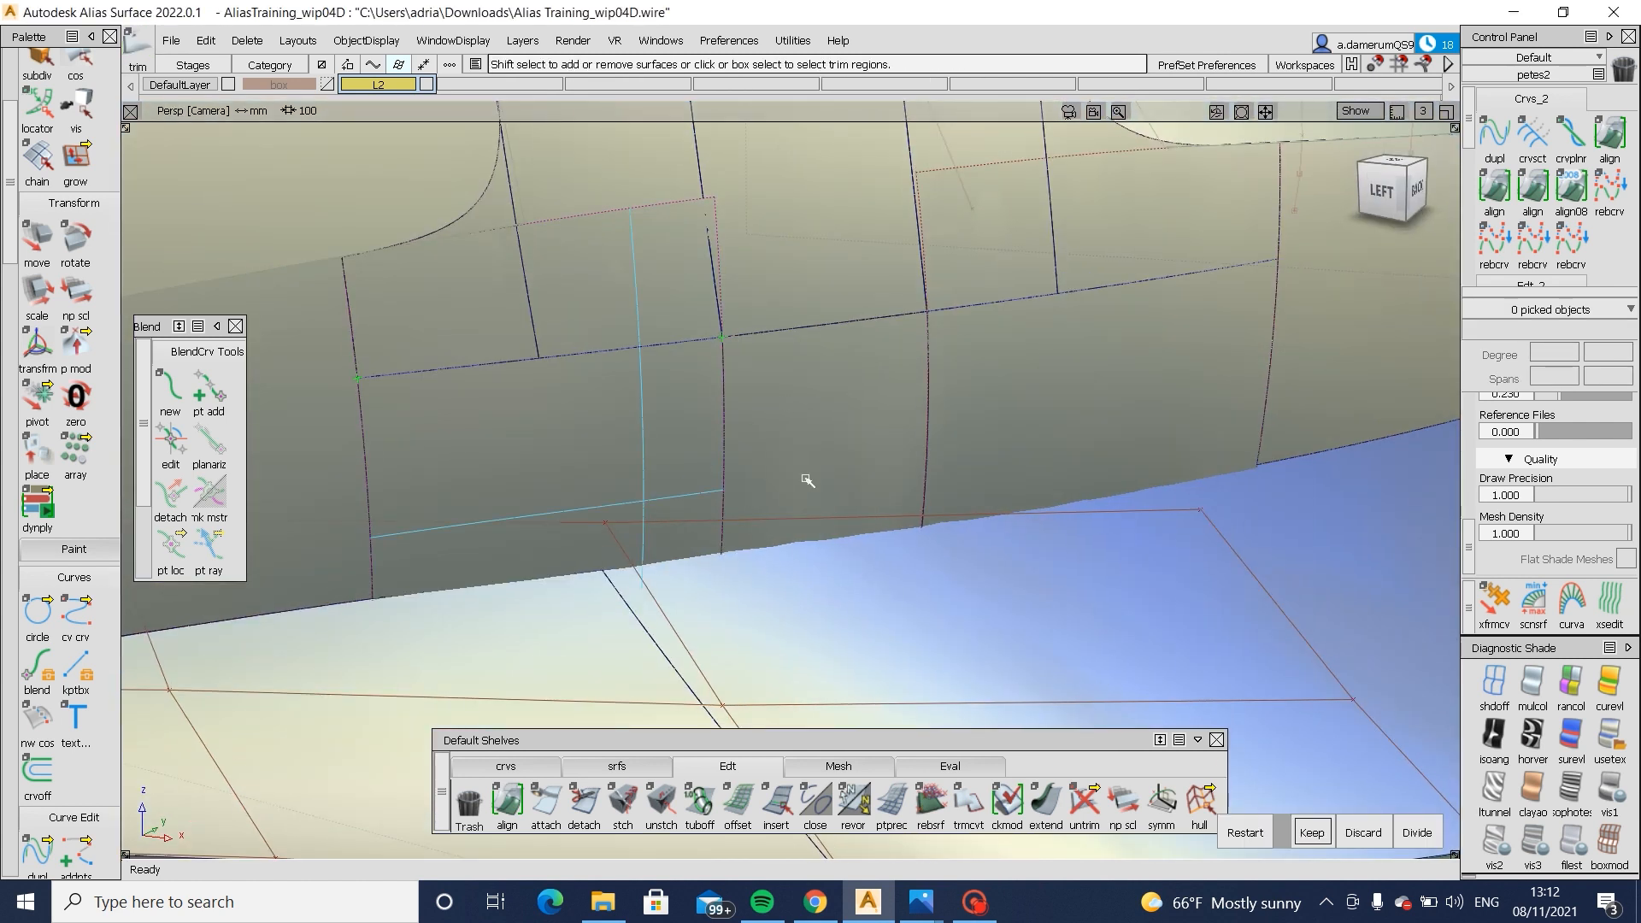
pyautogui.press('space')
pyautogui.click(1000, 413)
pyautogui.press('space')
pyautogui.hotkey('alt', 'm')
# - Pick the side ledge surface's upper control point beside the corner seam and adjust its position, checking the shaded transition
pyautogui.keyDown('alt'); pyautogui.keyDown('shift'); pyautogui.moveTo(997, 449); pyautogui.dragTo(674, 598); pyautogui.keyUp('shift'); pyautogui.keyUp('alt')
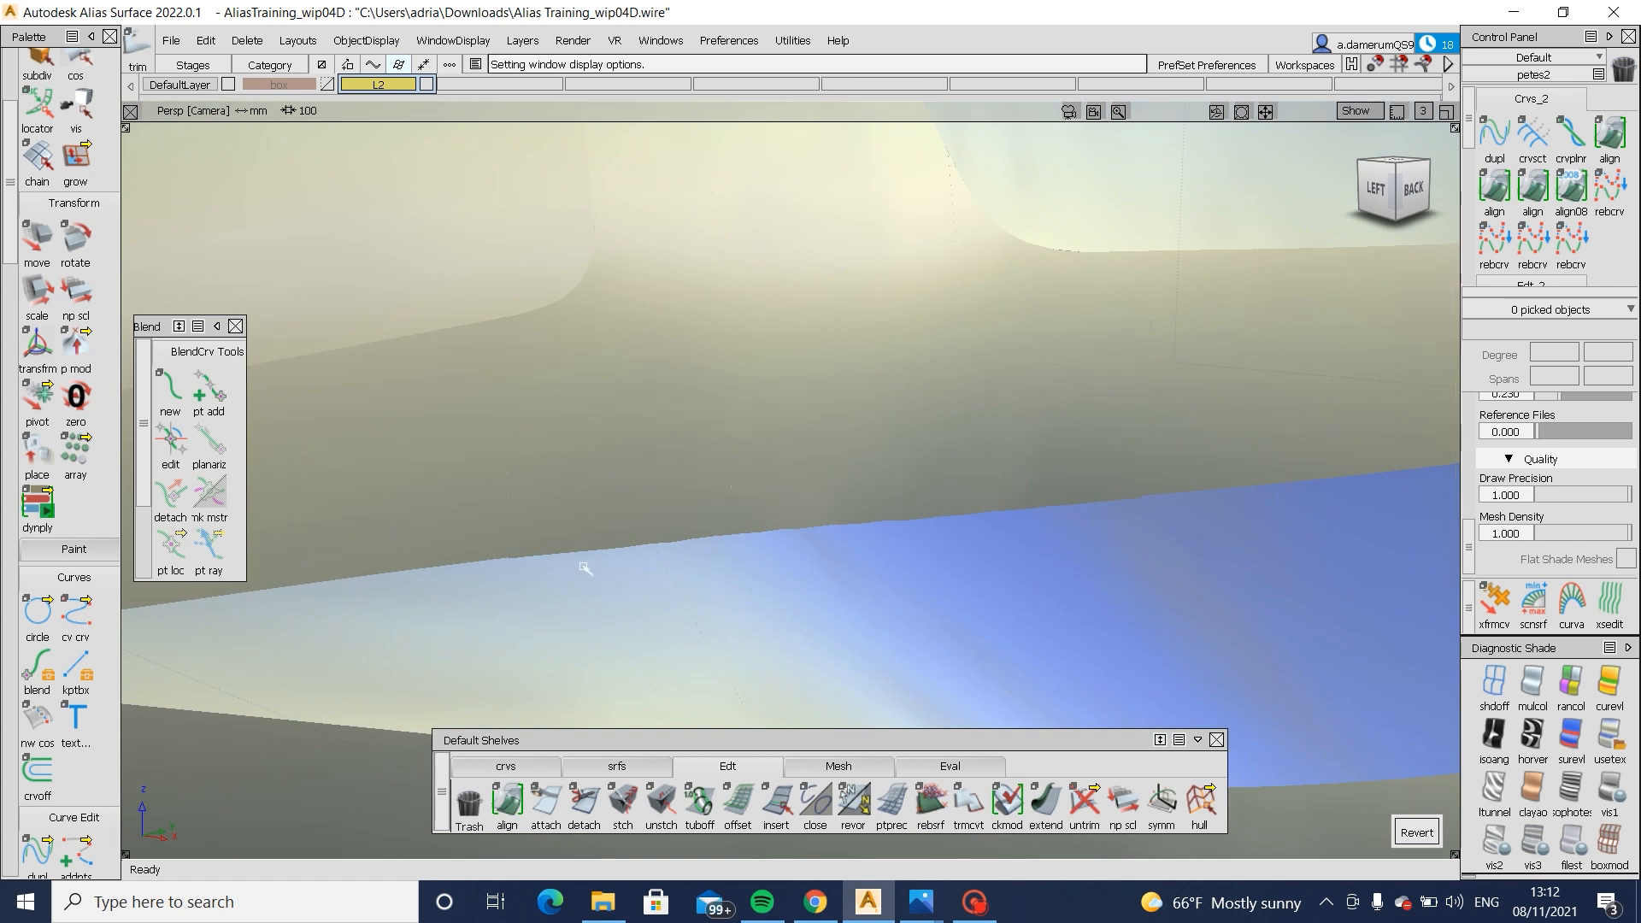
pyautogui.hotkey('alt', 'm')
pyautogui.keyDown('ctrl'); pyautogui.keyDown('shift'); pyautogui.moveTo(601, 551); pyautogui.dragTo(636, 504); pyautogui.keyUp('shift'); pyautogui.keyUp('ctrl')
pyautogui.moveTo(639, 498); pyautogui.dragTo(675, 533)
pyautogui.hotkey('alt', 'm')
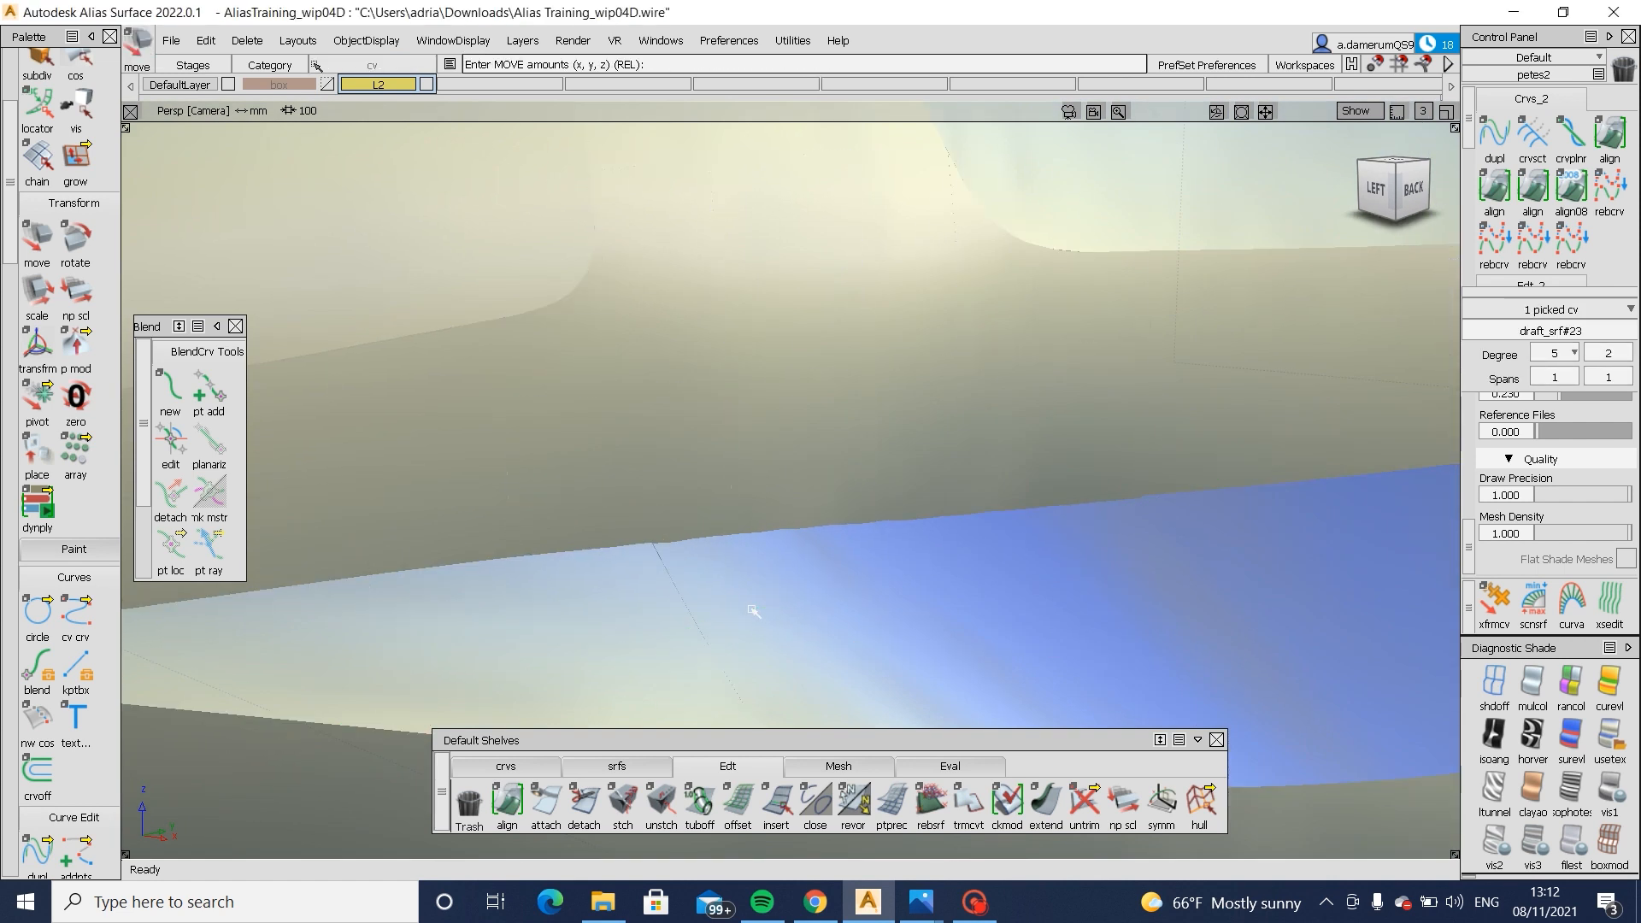
pyautogui.hotkey('ctrl', 'm')
# - Align the corner ledge surface to the side ledge surface with G2 edge continuity
pyautogui.keyDown('ctrl'); pyautogui.keyDown('shift'); pyautogui.moveTo(801, 667); pyautogui.dragTo(817, 469); pyautogui.keyUp('shift'); pyautogui.keyUp('ctrl')
pyautogui.click(1495, 188)
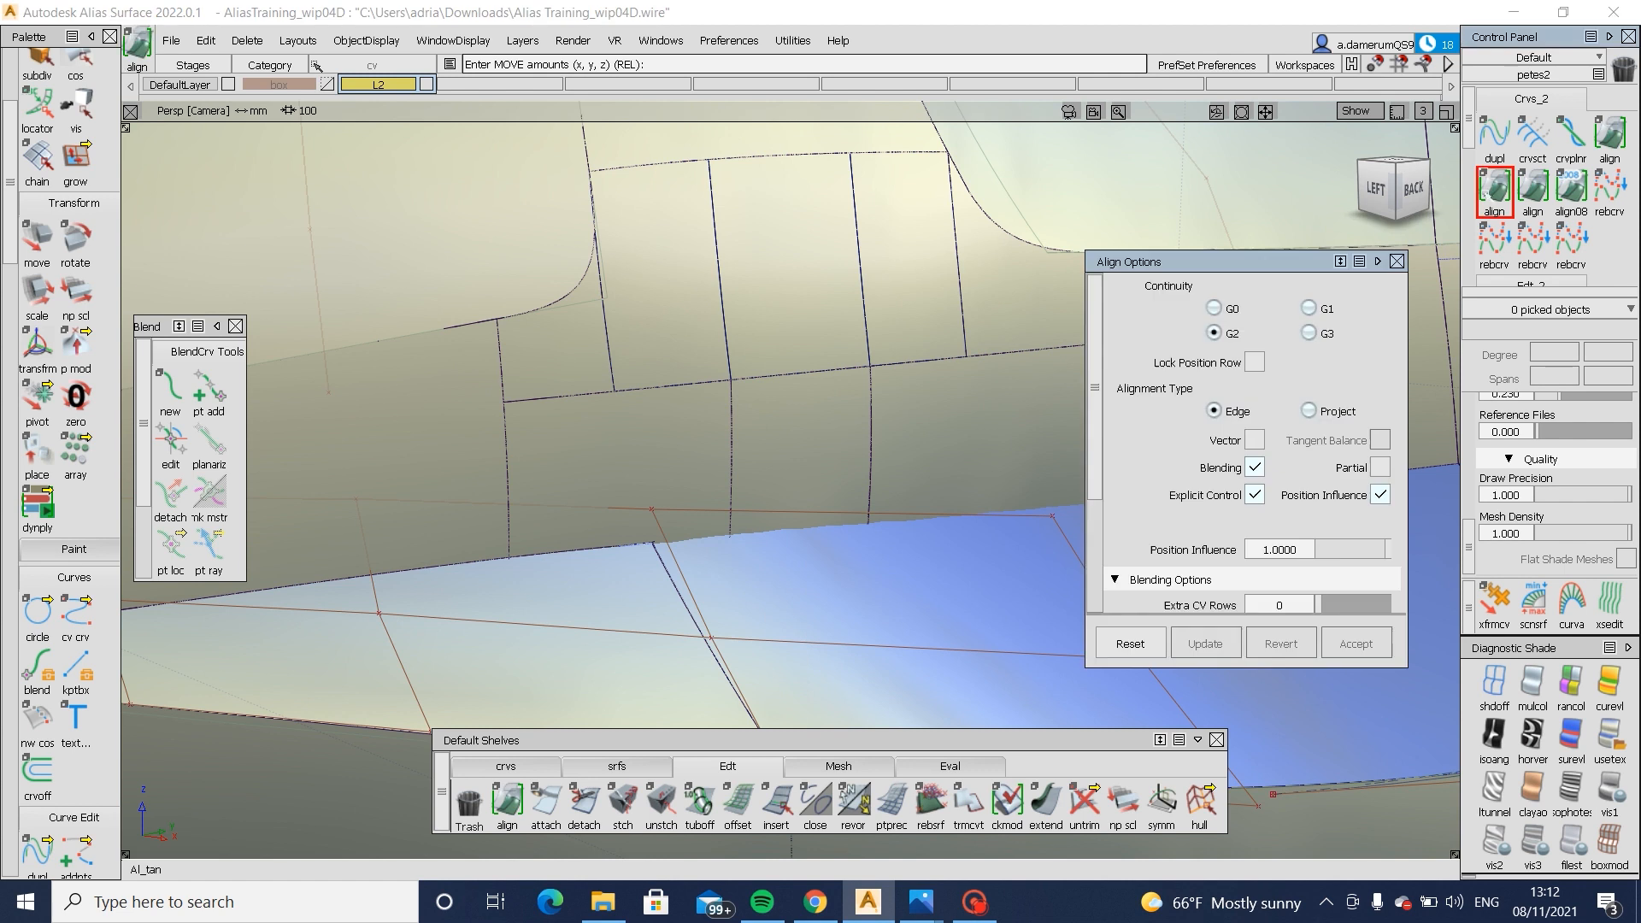
pyautogui.click(680, 596)
pyautogui.click(683, 607)
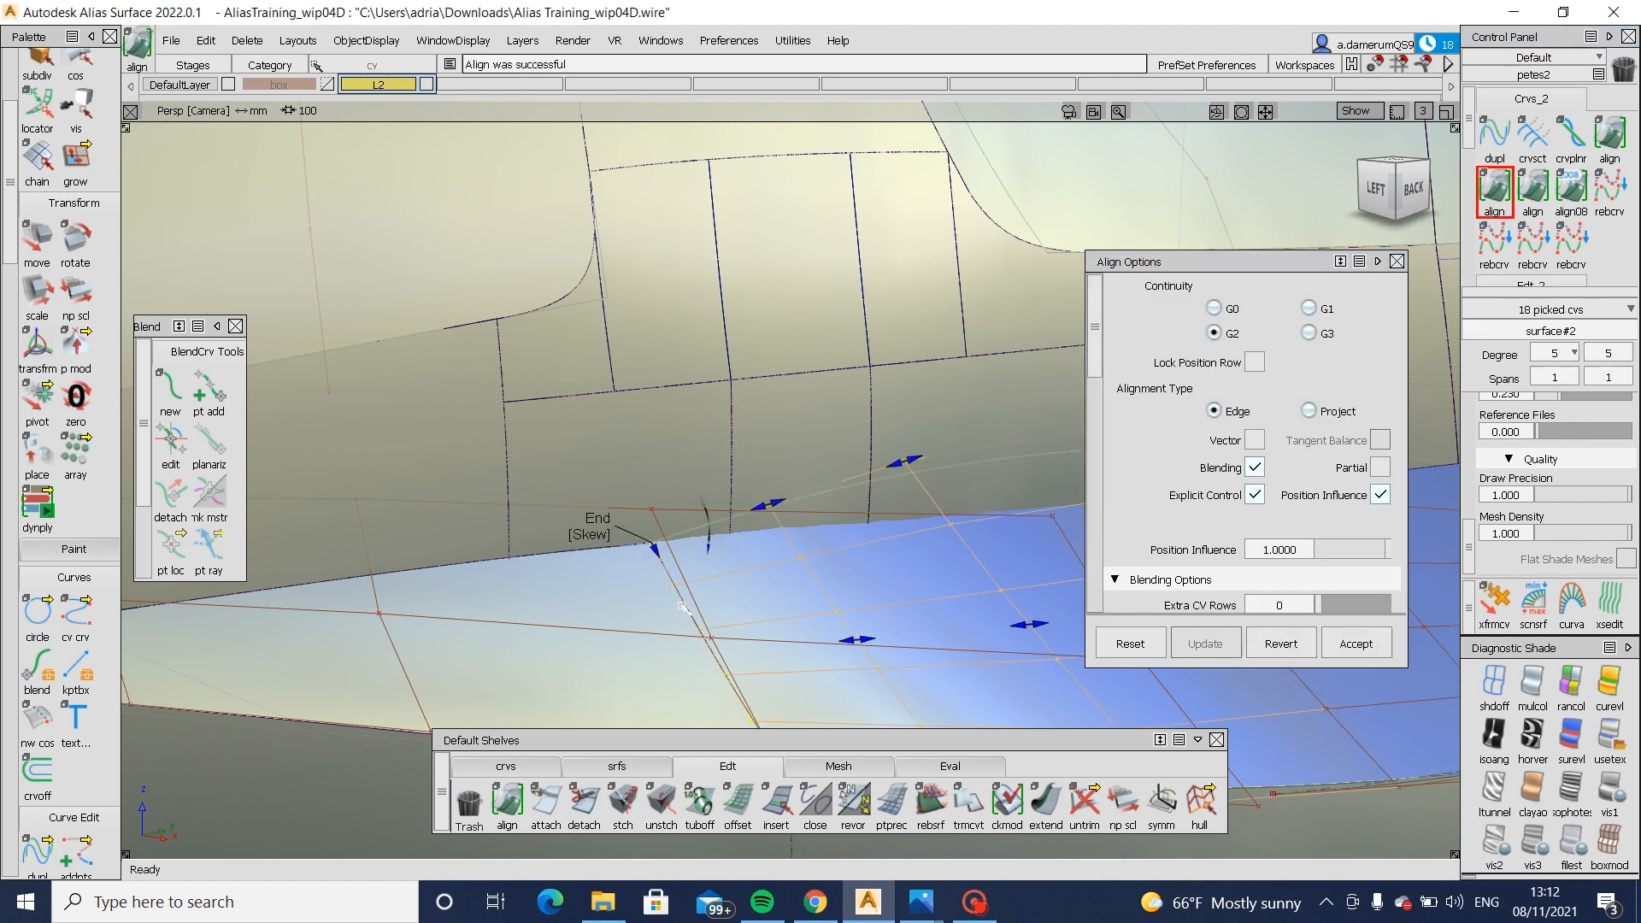
pyautogui.hotkey('ctrl', 'm')
pyautogui.keyDown('ctrl'); pyautogui.keyDown('shift'); pyautogui.moveTo(751, 602); pyautogui.dragTo(769, 539); pyautogui.keyUp('shift'); pyautogui.keyUp('ctrl')
# - Finish the ledge alignment, clear the control points from the corner surfaces, and save the file
pyautogui.moveTo(778, 581)
pyautogui.keyDown('alt'); pyautogui.keyDown('shift'); pyautogui.mouseDown()
pyautogui.moveTo(850, 591)
pyautogui.moveTo(1139, 547)
pyautogui.moveTo(1393, 603)
pyautogui.moveTo(1427, 594)
pyautogui.moveTo(1143, 688)
pyautogui.moveTo(935, 689)
pyautogui.moveTo(563, 603)
pyautogui.moveTo(745, 584)
pyautogui.moveTo(788, 599)
pyautogui.mouseUp(); pyautogui.keyUp('shift'); pyautogui.keyUp('alt')
pyautogui.click(744, 582)
pyautogui.moveTo(843, 404)
pyautogui.keyDown('ctrl'); pyautogui.keyDown('shift'); pyautogui.mouseDown()
pyautogui.moveTo(752, 497)
pyautogui.moveTo(697, 516)
pyautogui.mouseUp(); pyautogui.keyUp('shift'); pyautogui.keyUp('ctrl')
pyautogui.moveTo(619, 477); pyautogui.dragTo(845, 582)
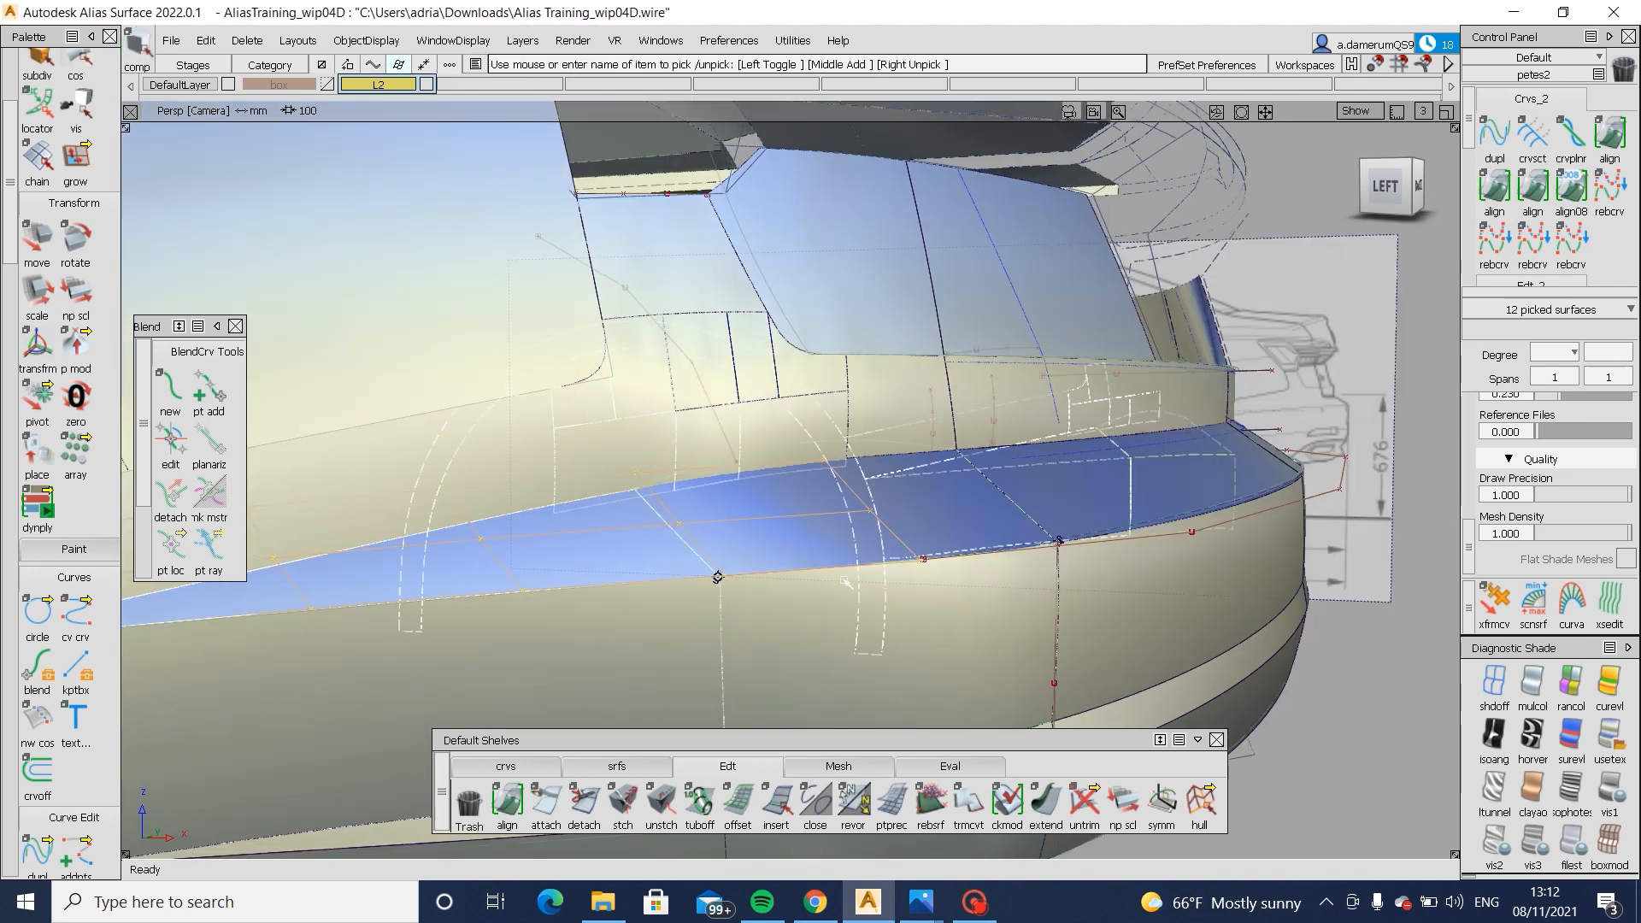
pyautogui.keyDown('alt'); pyautogui.keyDown('shift'); pyautogui.moveTo(904, 511); pyautogui.dragTo(771, 615); pyautogui.keyUp('shift'); pyautogui.keyUp('alt')
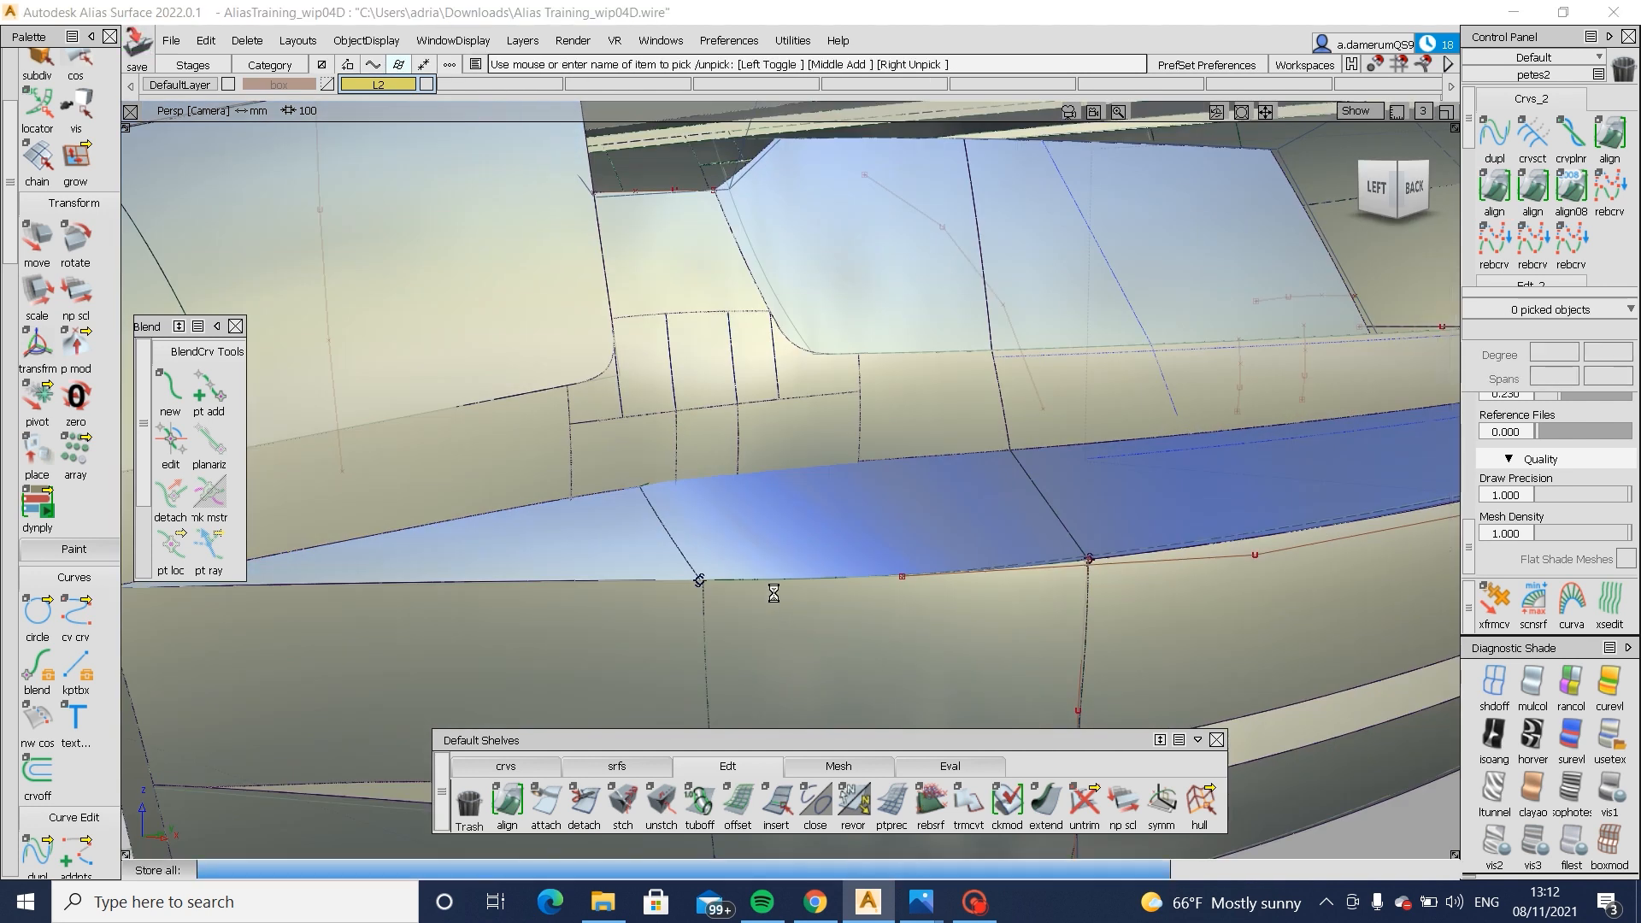
pyautogui.click(622, 764)
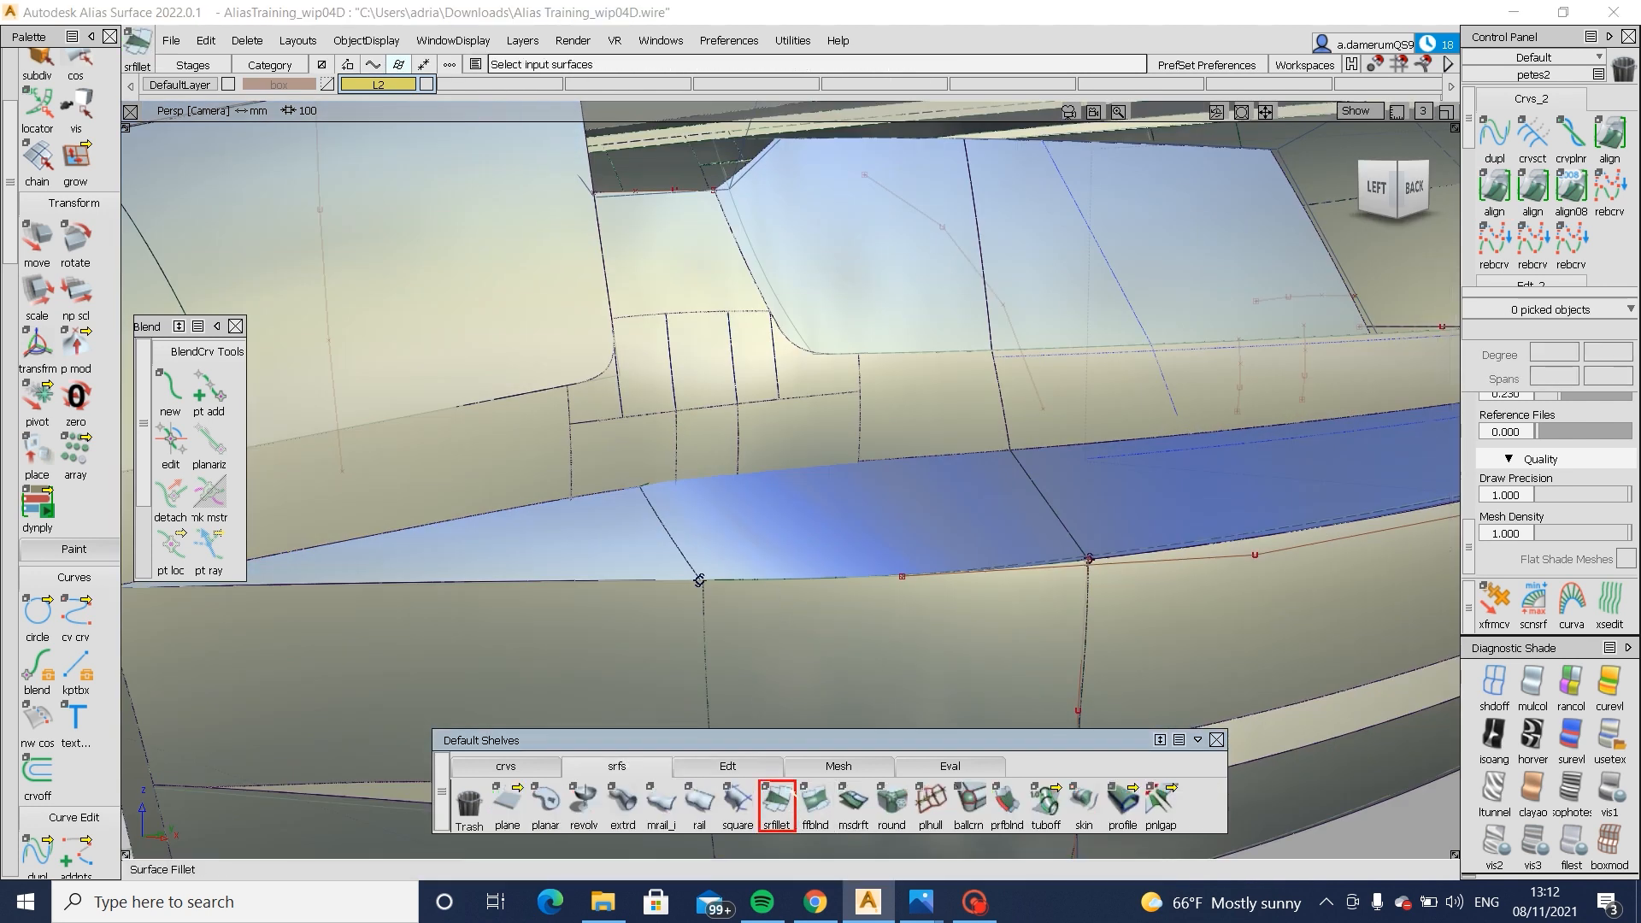
pyautogui.click(618, 476)
pyautogui.click(802, 437)
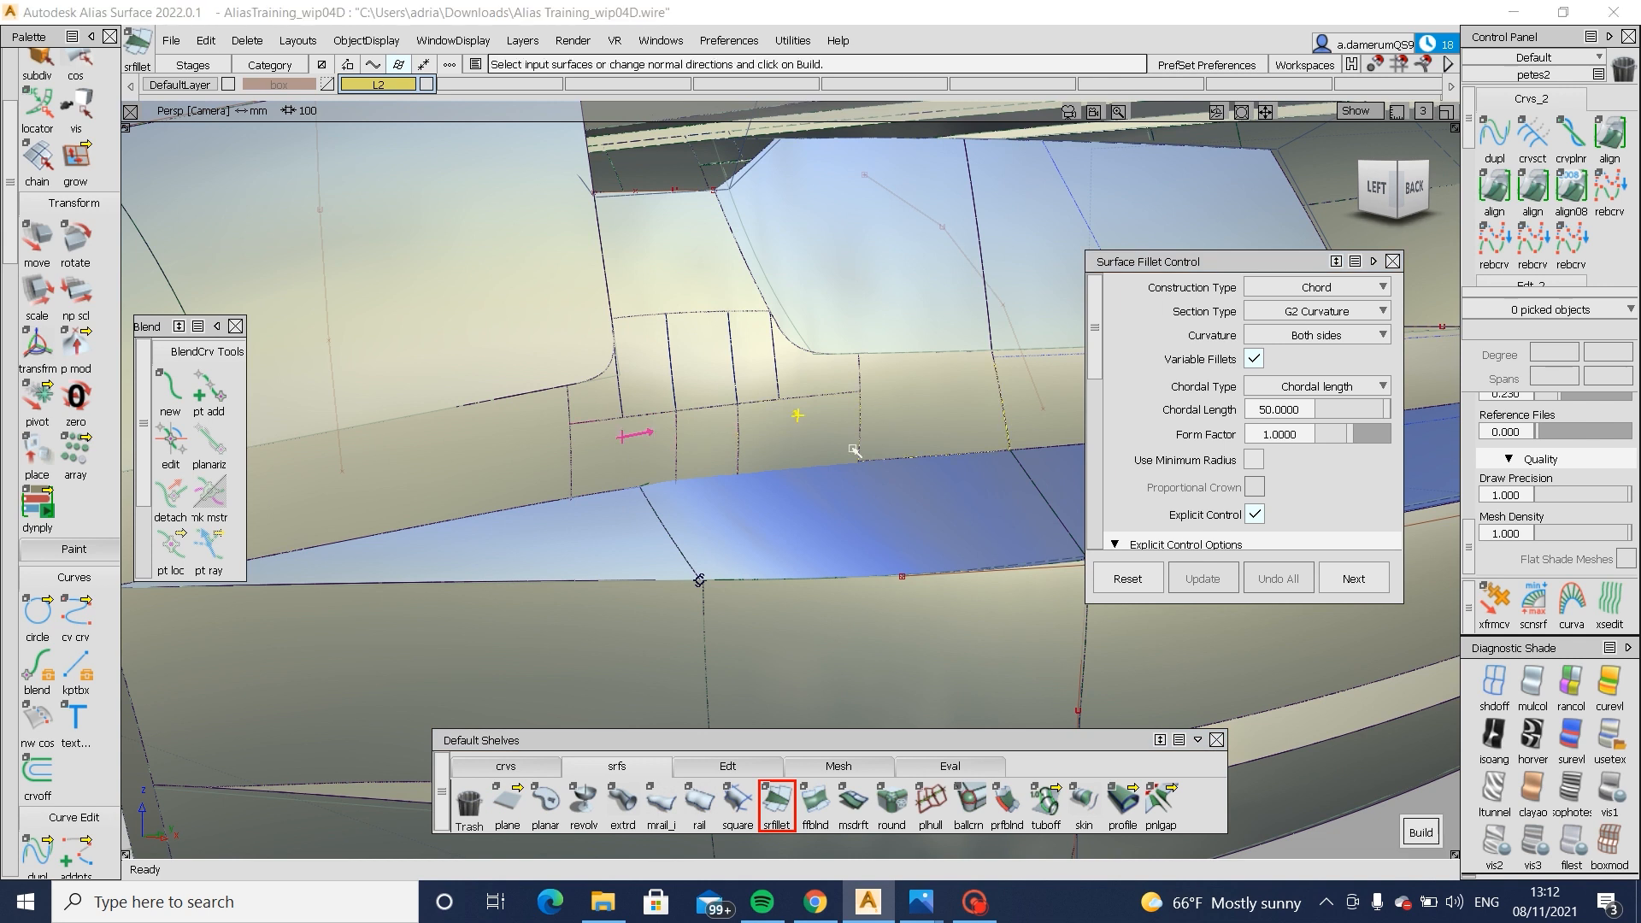
pyautogui.keyDown('alt'); pyautogui.keyDown('shift'); pyautogui.moveTo(673, 465); pyautogui.dragTo(838, 466, button='right'); pyautogui.keyUp('shift'); pyautogui.keyUp('alt')
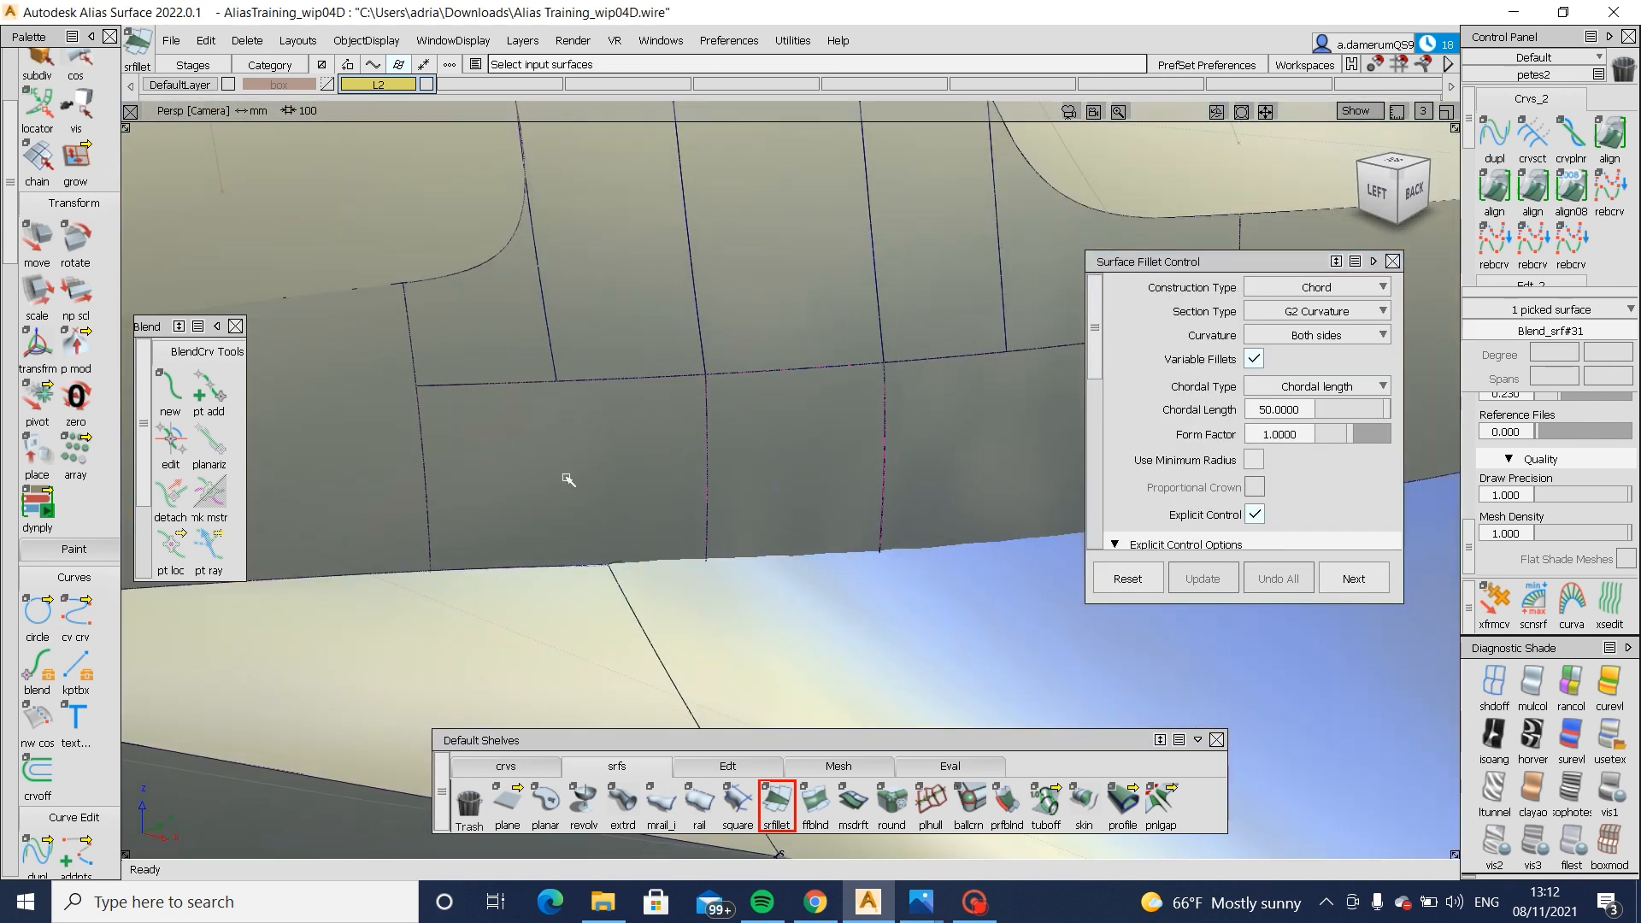
pyautogui.keyDown('alt'); pyautogui.keyDown('shift'); pyautogui.moveTo(908, 534); pyautogui.dragTo(615, 503, button='middle'); pyautogui.keyUp('shift'); pyautogui.keyUp('alt')
pyautogui.keyDown('ctrl'); pyautogui.keyDown('shift'); pyautogui.moveTo(711, 349); pyautogui.dragTo(622, 455); pyautogui.keyUp('shift'); pyautogui.keyUp('ctrl')
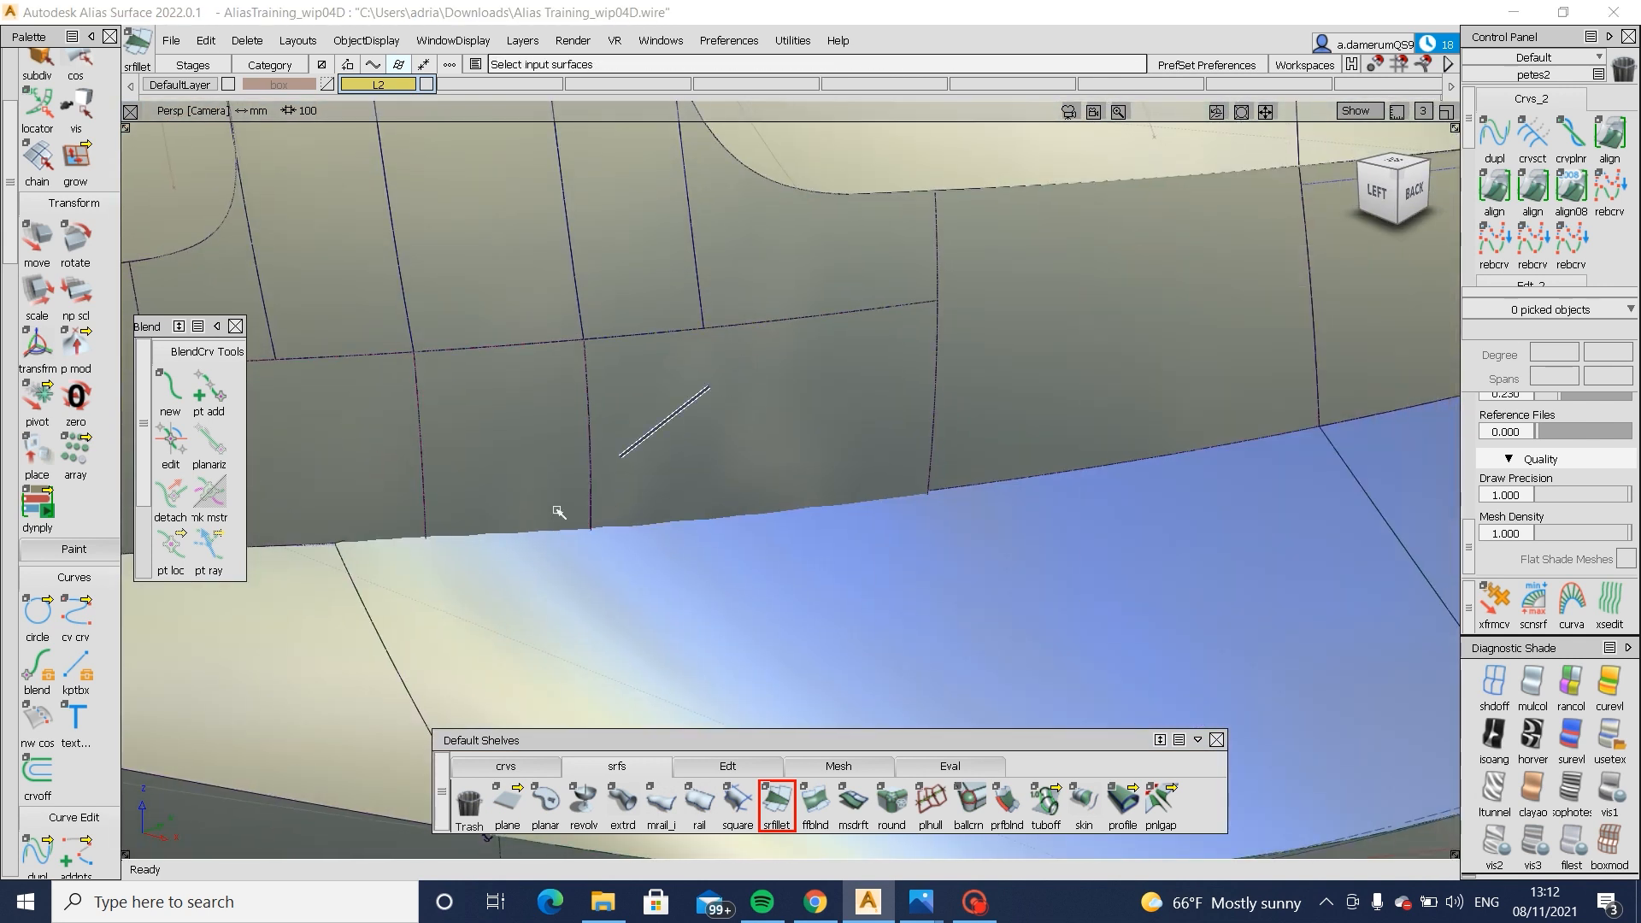
# - Untrim the middle lower band surface that meets the ledge beside the corner
pyautogui.click(588, 509)
pyautogui.keyDown('ctrl'); pyautogui.keyDown('shift'); pyautogui.moveTo(600, 504); pyautogui.dragTo(605, 634, button='middle'); pyautogui.keyUp('shift'); pyautogui.keyUp('ctrl')
pyautogui.keyDown('ctrl'); pyautogui.keyDown('shift'); pyautogui.moveTo(543, 653); pyautogui.dragTo(571, 458); pyautogui.keyUp('shift'); pyautogui.keyUp('ctrl')
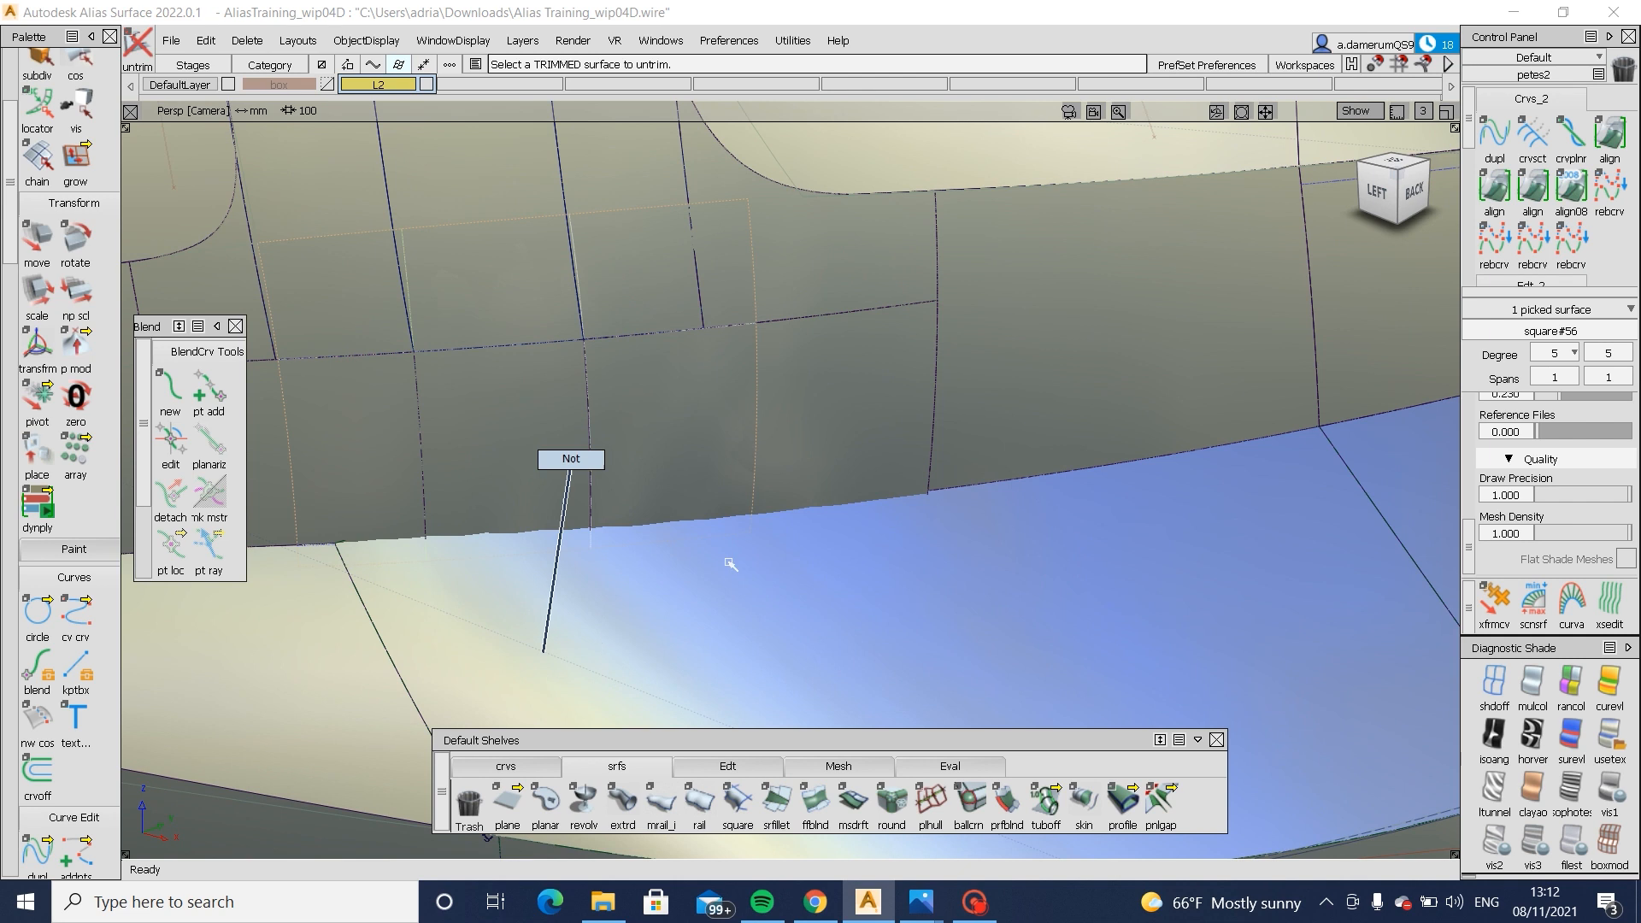
# - Retrim the middle lower band surface in the Left view, keeping the region between its two vertical seams
pyautogui.click(1377, 191)
pyautogui.keyDown('ctrl'); pyautogui.keyDown('shift'); pyautogui.moveTo(458, 434); pyautogui.dragTo(582, 446); pyautogui.keyUp('shift'); pyautogui.keyUp('ctrl')
pyautogui.press('space')
pyautogui.keyDown('ctrl'); pyautogui.keyDown('shift'); pyautogui.moveTo(669, 351); pyautogui.dragTo(496, 493, button='middle'); pyautogui.keyUp('shift'); pyautogui.keyUp('ctrl')
pyautogui.click(505, 470)
pyautogui.press('space')
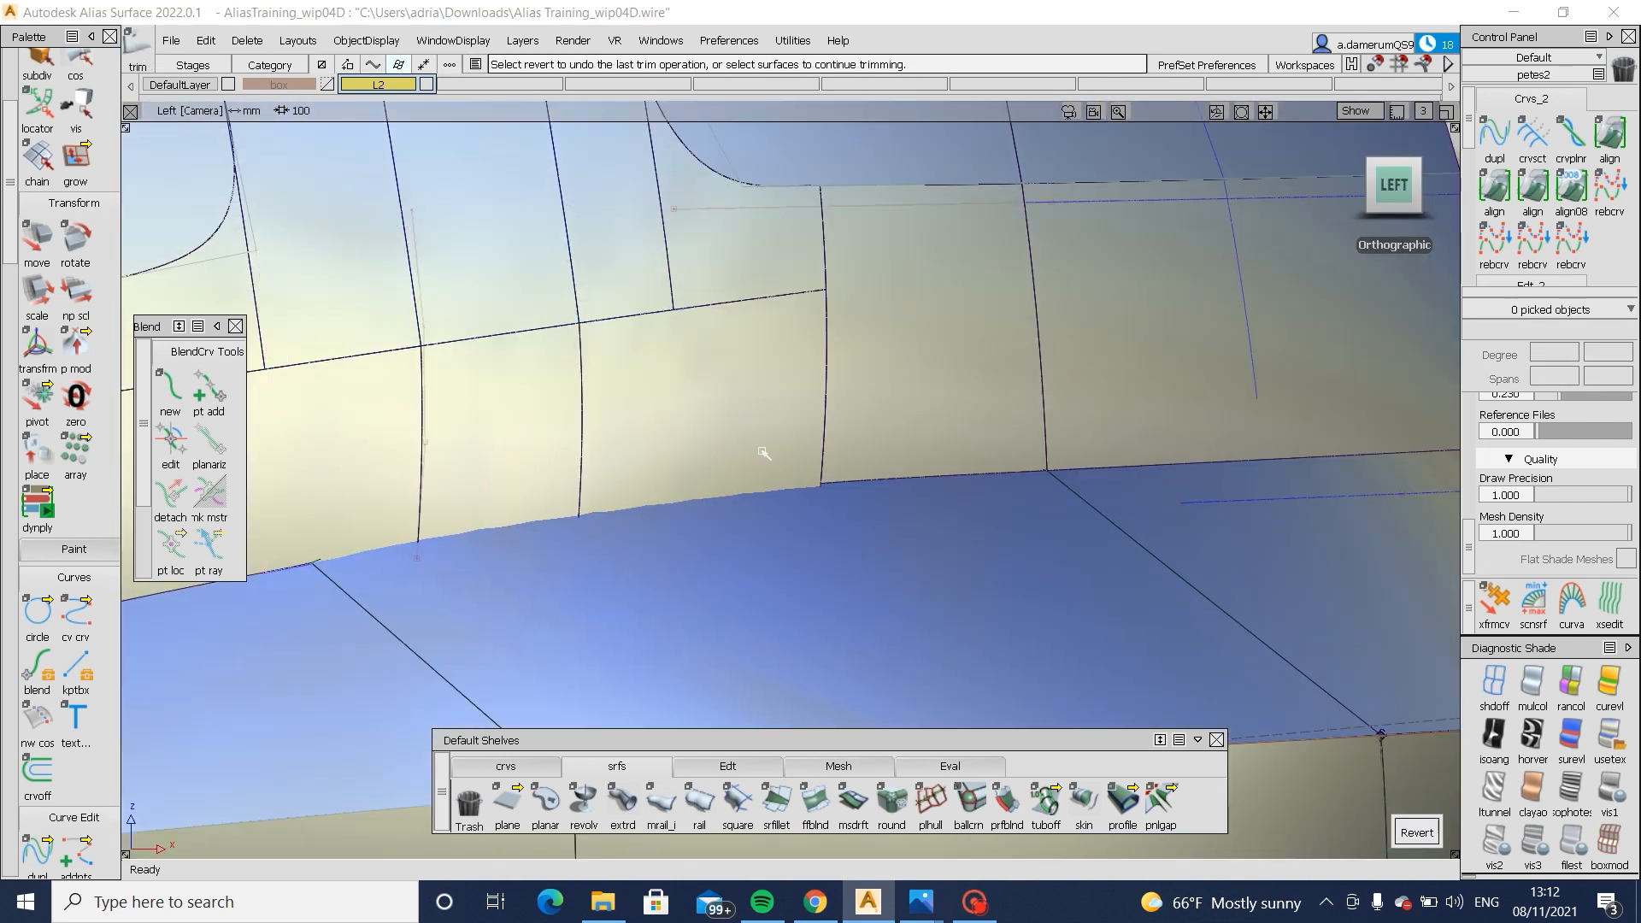
# - Build a G2 curvature surface fillet with a chordal length of 50 between the lower band surfaces and the ledge surfaces
pyautogui.keyDown('alt'); pyautogui.keyDown('shift'); pyautogui.moveTo(761, 454); pyautogui.dragTo(631, 767); pyautogui.keyUp('shift'); pyautogui.keyUp('alt')
pyautogui.click(776, 800)
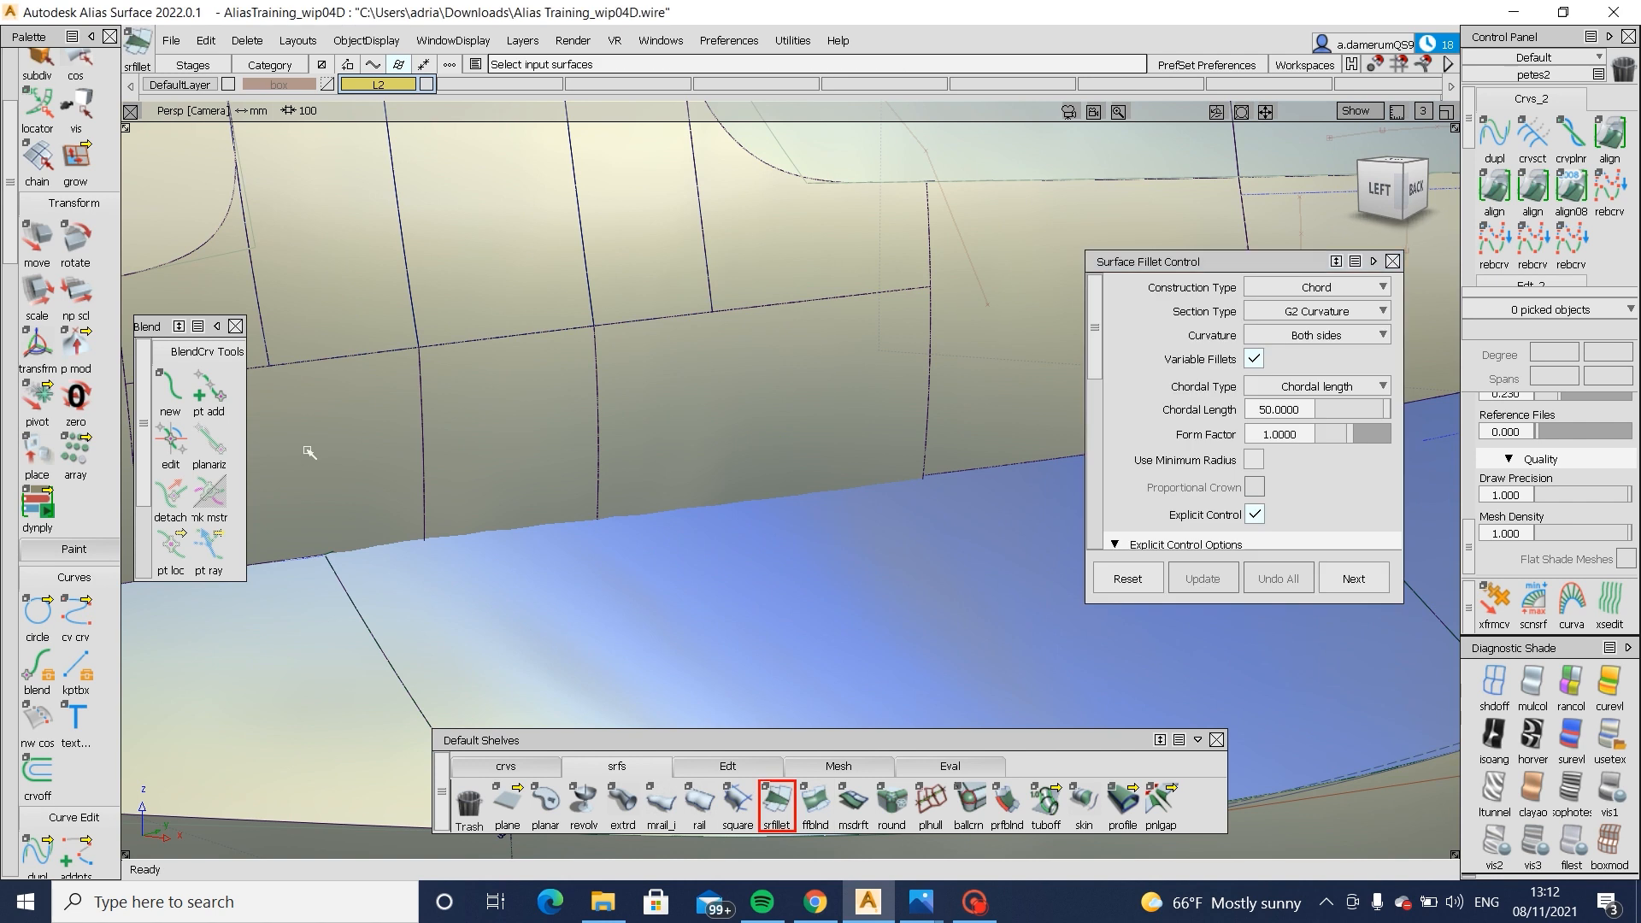
pyautogui.keyDown('alt'); pyautogui.keyDown('shift'); pyautogui.moveTo(733, 400); pyautogui.dragTo(877, 338); pyautogui.keyUp('shift'); pyautogui.keyUp('alt')
pyautogui.click(877, 338)
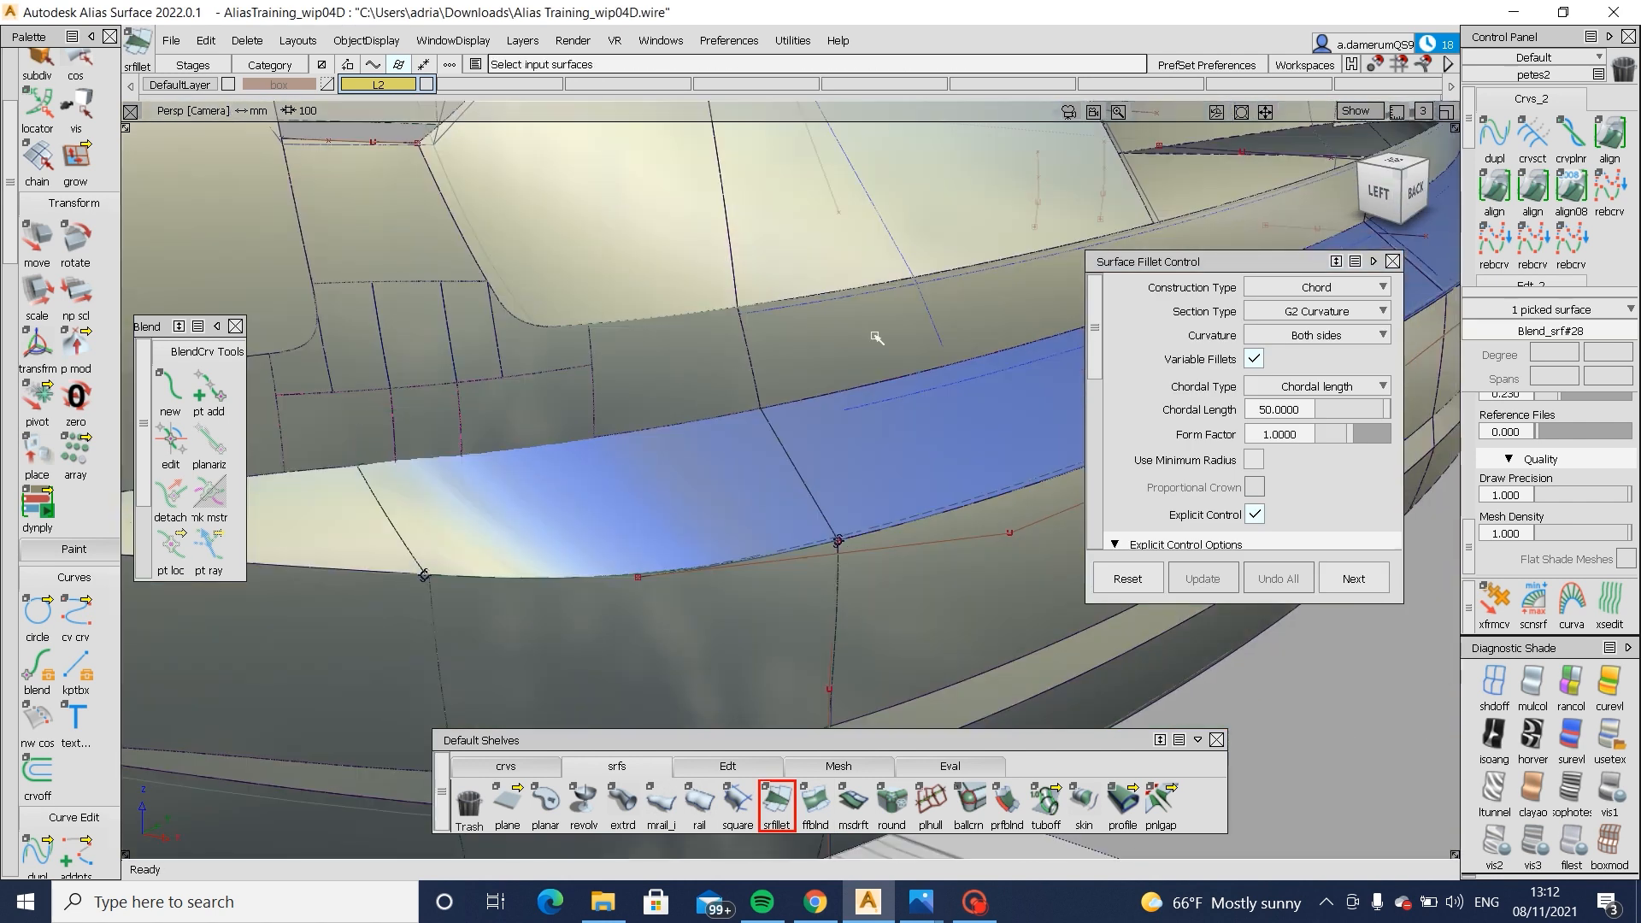
pyautogui.keyDown('alt'); pyautogui.keyDown('shift'); pyautogui.moveTo(325, 446); pyautogui.dragTo(611, 363, button='middle'); pyautogui.keyUp('shift'); pyautogui.keyUp('alt')
pyautogui.click(641, 429)
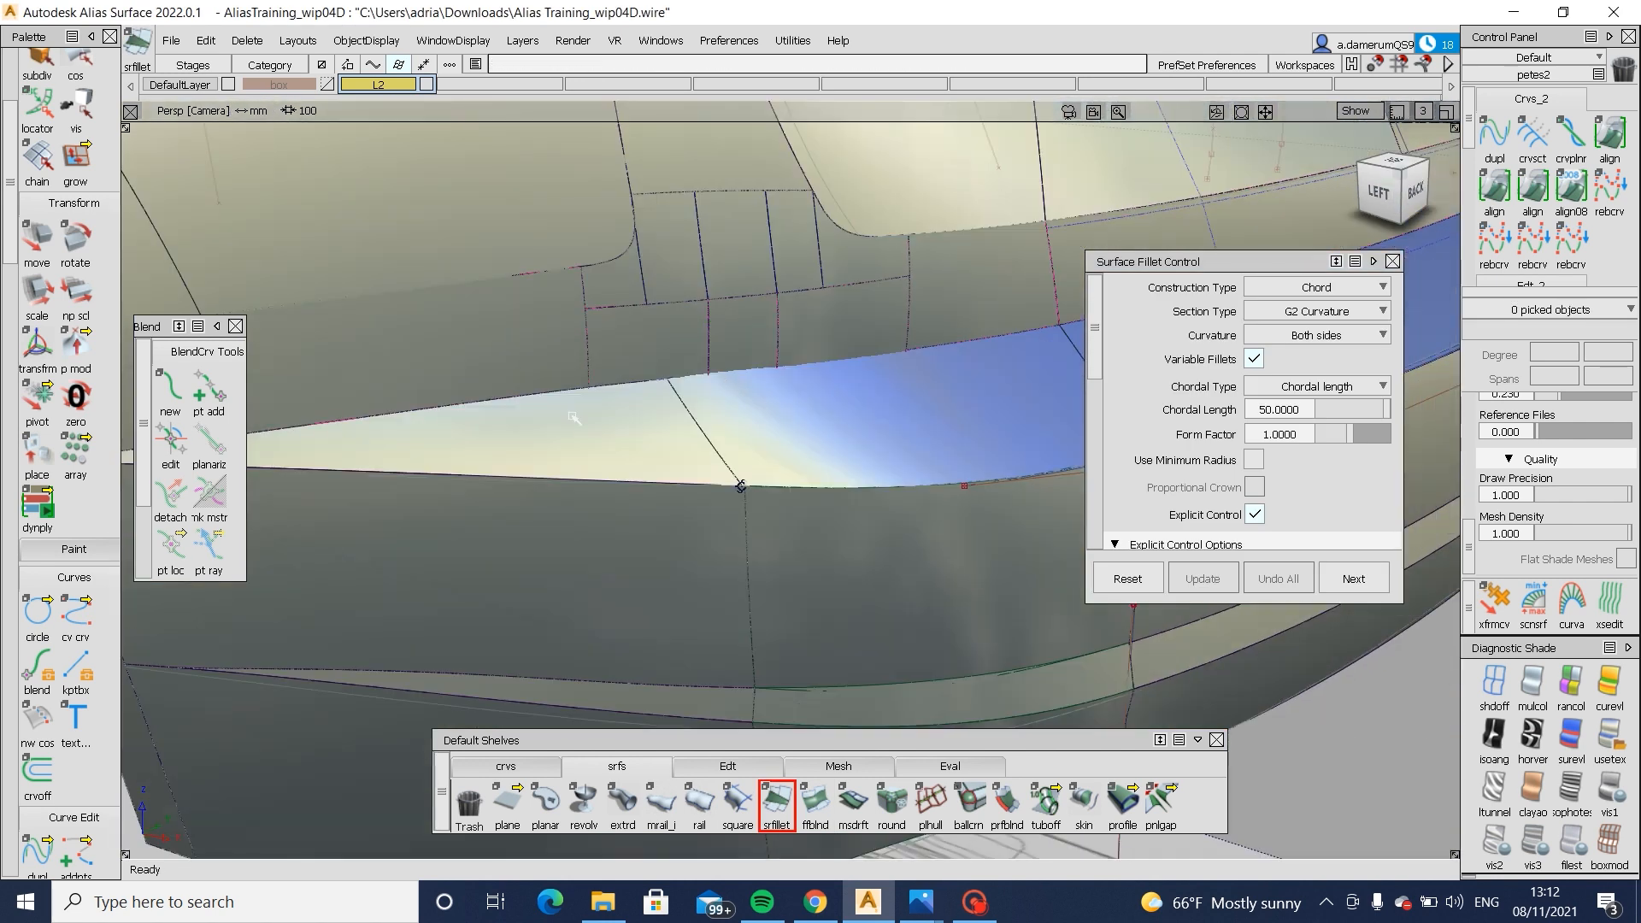
pyautogui.keyDown('alt'); pyautogui.keyDown('shift'); pyautogui.moveTo(649, 439); pyautogui.dragTo(282, 480, button='middle'); pyautogui.keyUp('shift'); pyautogui.keyUp('alt')
pyautogui.click(820, 408)
pyautogui.keyDown('alt'); pyautogui.keyDown('shift'); pyautogui.moveTo(822, 409); pyautogui.dragTo(593, 436, button='right'); pyautogui.keyUp('shift'); pyautogui.keyUp('alt')
pyautogui.keyDown('alt'); pyautogui.keyDown('shift'); pyautogui.moveTo(593, 436); pyautogui.dragTo(752, 444); pyautogui.keyUp('shift'); pyautogui.keyUp('alt')
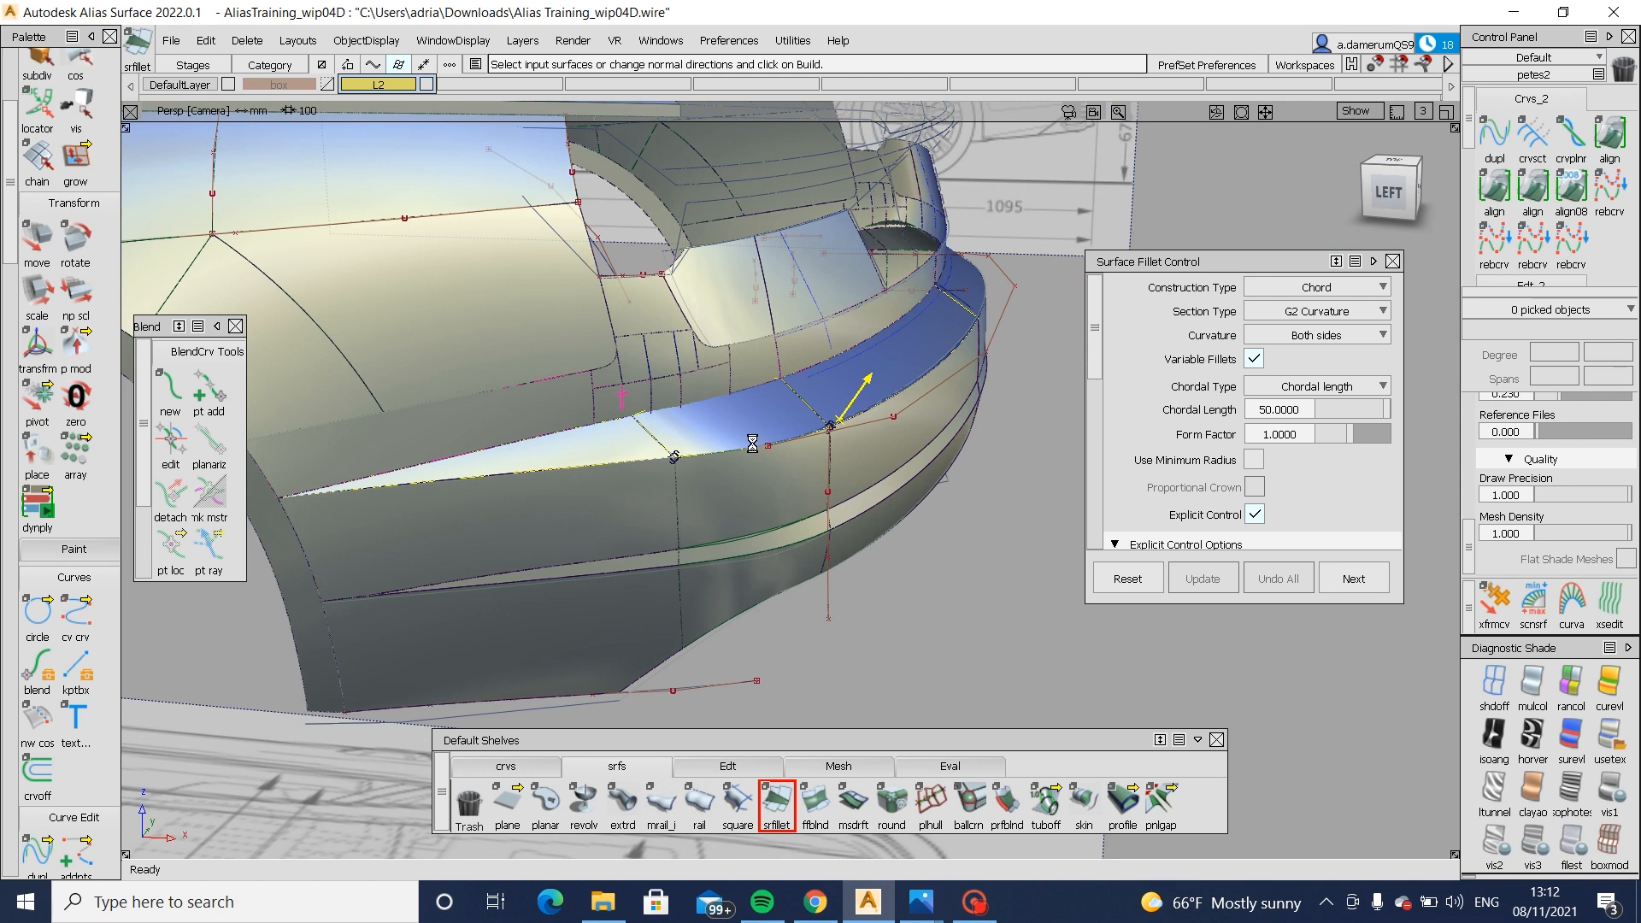
pyautogui.click(754, 444)
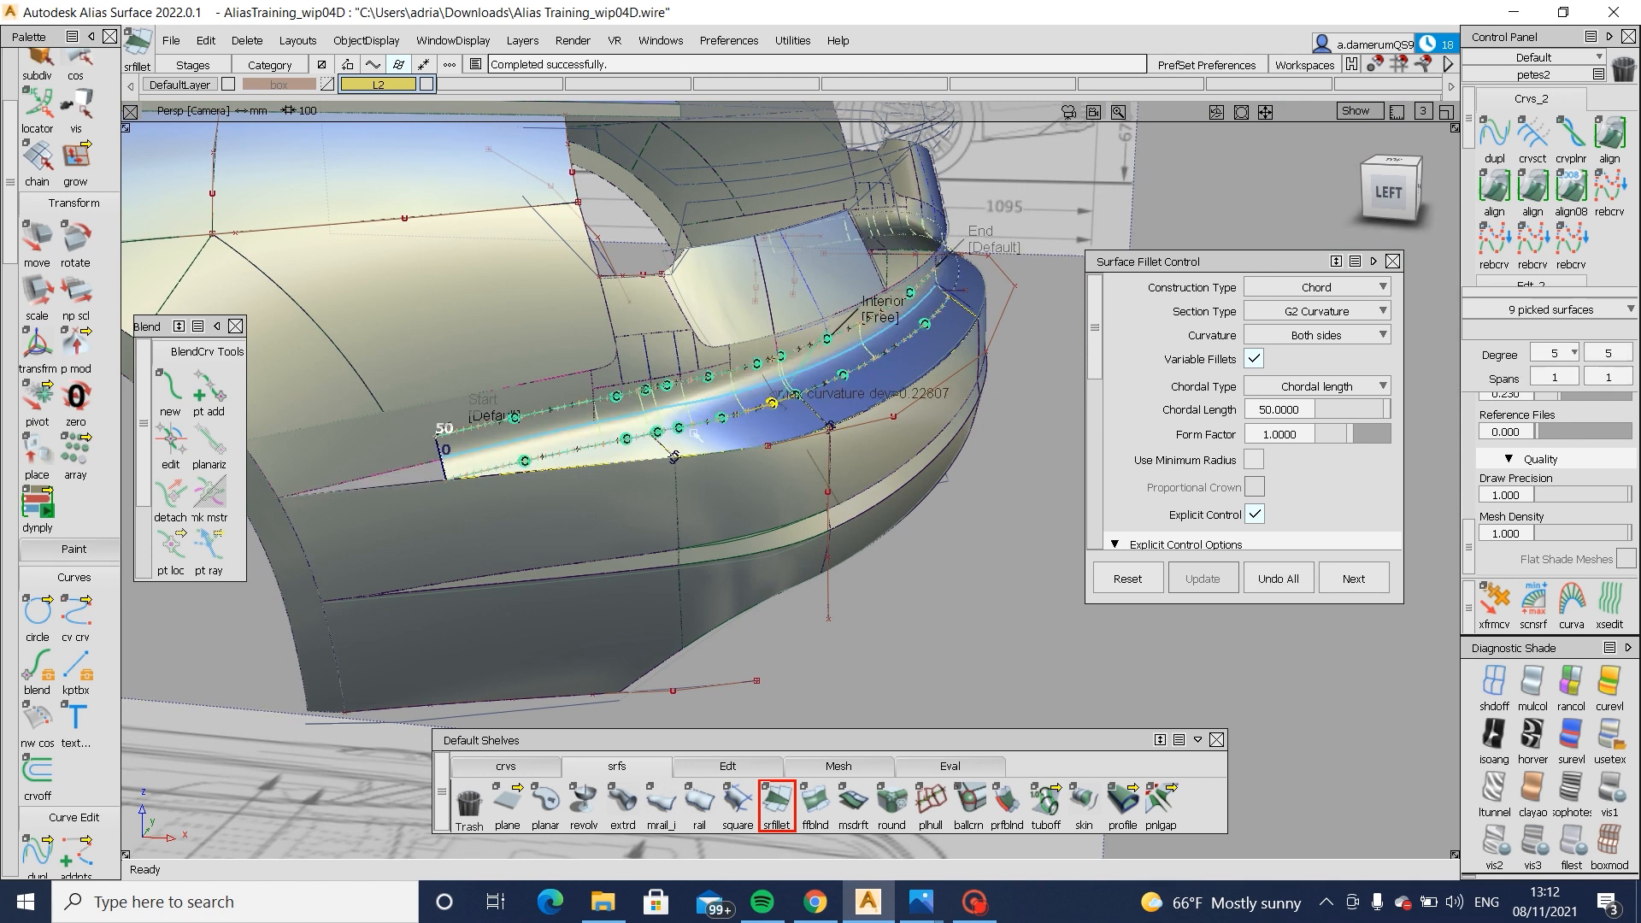
# - Examine the new fillet's shaded transition and patch boundaries around the rear corner
pyautogui.keyDown('alt'); pyautogui.keyDown('shift'); pyautogui.moveTo(697, 420); pyautogui.dragTo(740, 469, button='right'); pyautogui.keyUp('shift'); pyautogui.keyUp('alt')
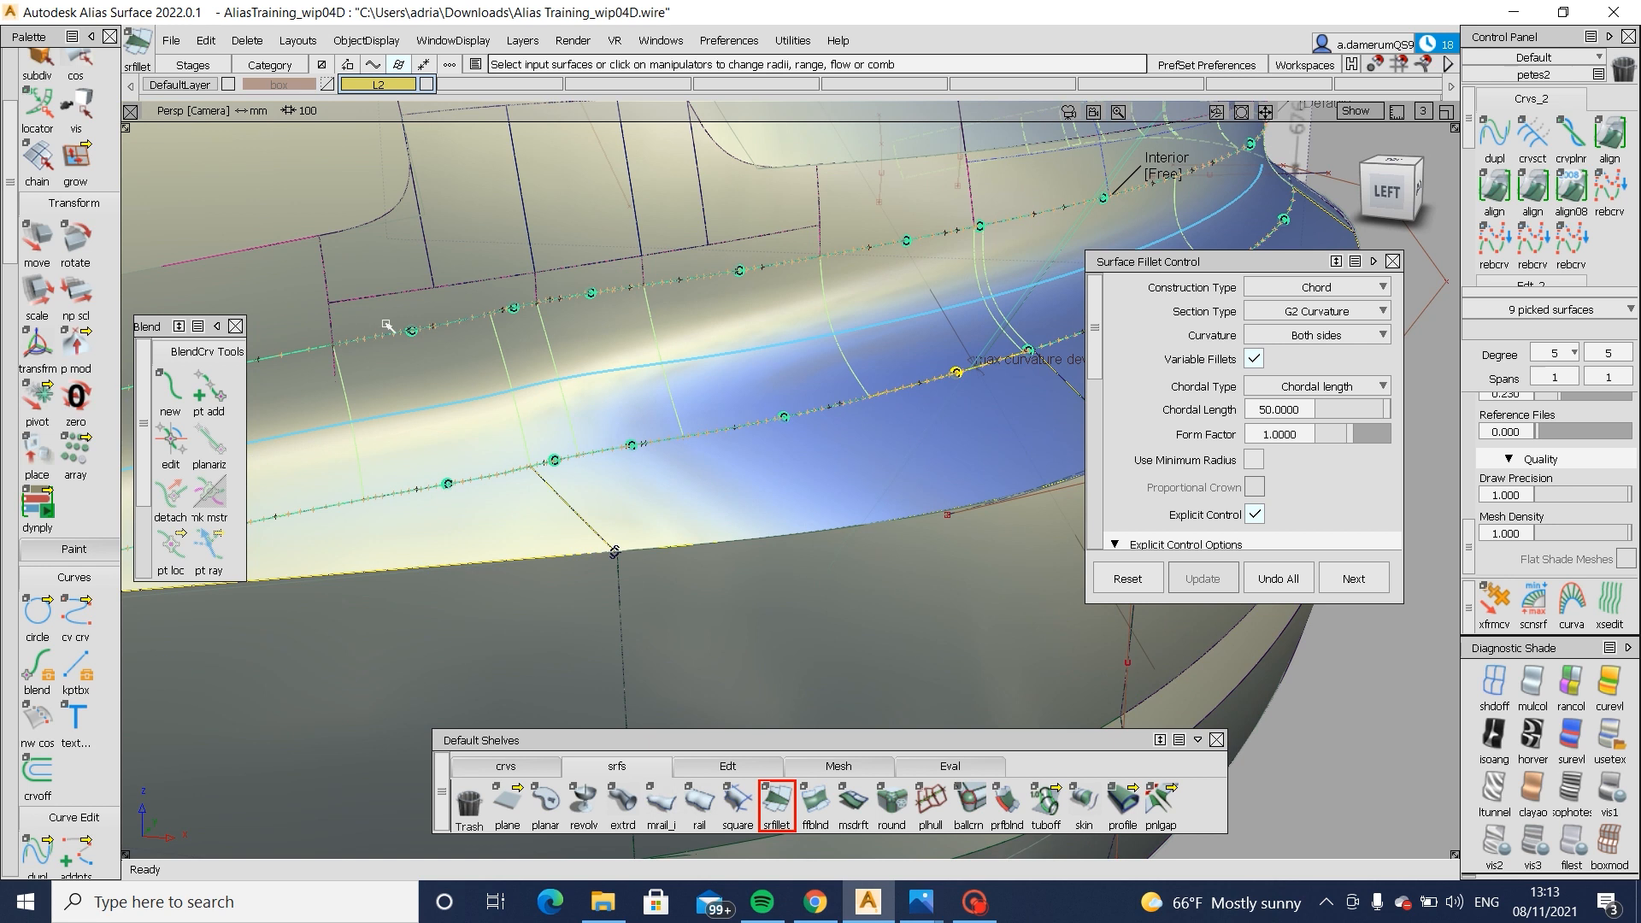
pyautogui.keyDown('alt'); pyautogui.keyDown('shift'); pyautogui.moveTo(803, 436); pyautogui.dragTo(633, 443); pyautogui.keyUp('shift'); pyautogui.keyUp('alt')
pyautogui.hotkey('alt', 'm')
pyautogui.hotkey('alt', 'm')
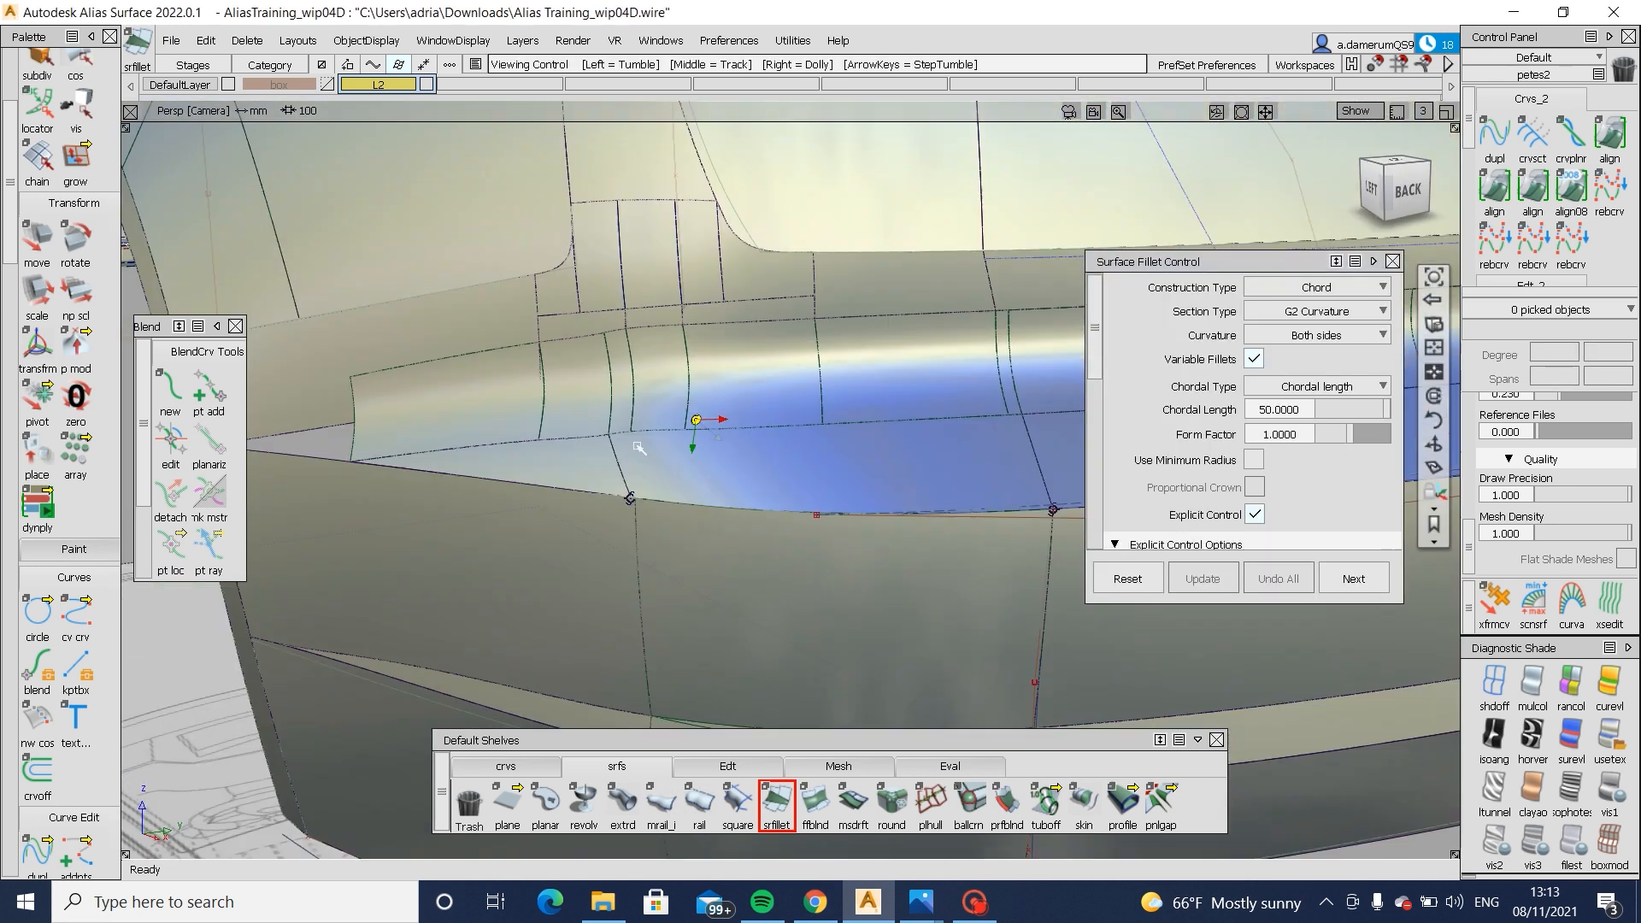
pyautogui.keyDown('alt'); pyautogui.keyDown('shift'); pyautogui.moveTo(633, 443); pyautogui.dragTo(678, 347, button='right'); pyautogui.keyUp('shift'); pyautogui.keyUp('alt')
pyautogui.keyDown('alt'); pyautogui.keyDown('shift'); pyautogui.moveTo(678, 348); pyautogui.dragTo(712, 389, button='middle'); pyautogui.keyUp('shift'); pyautogui.keyUp('alt')
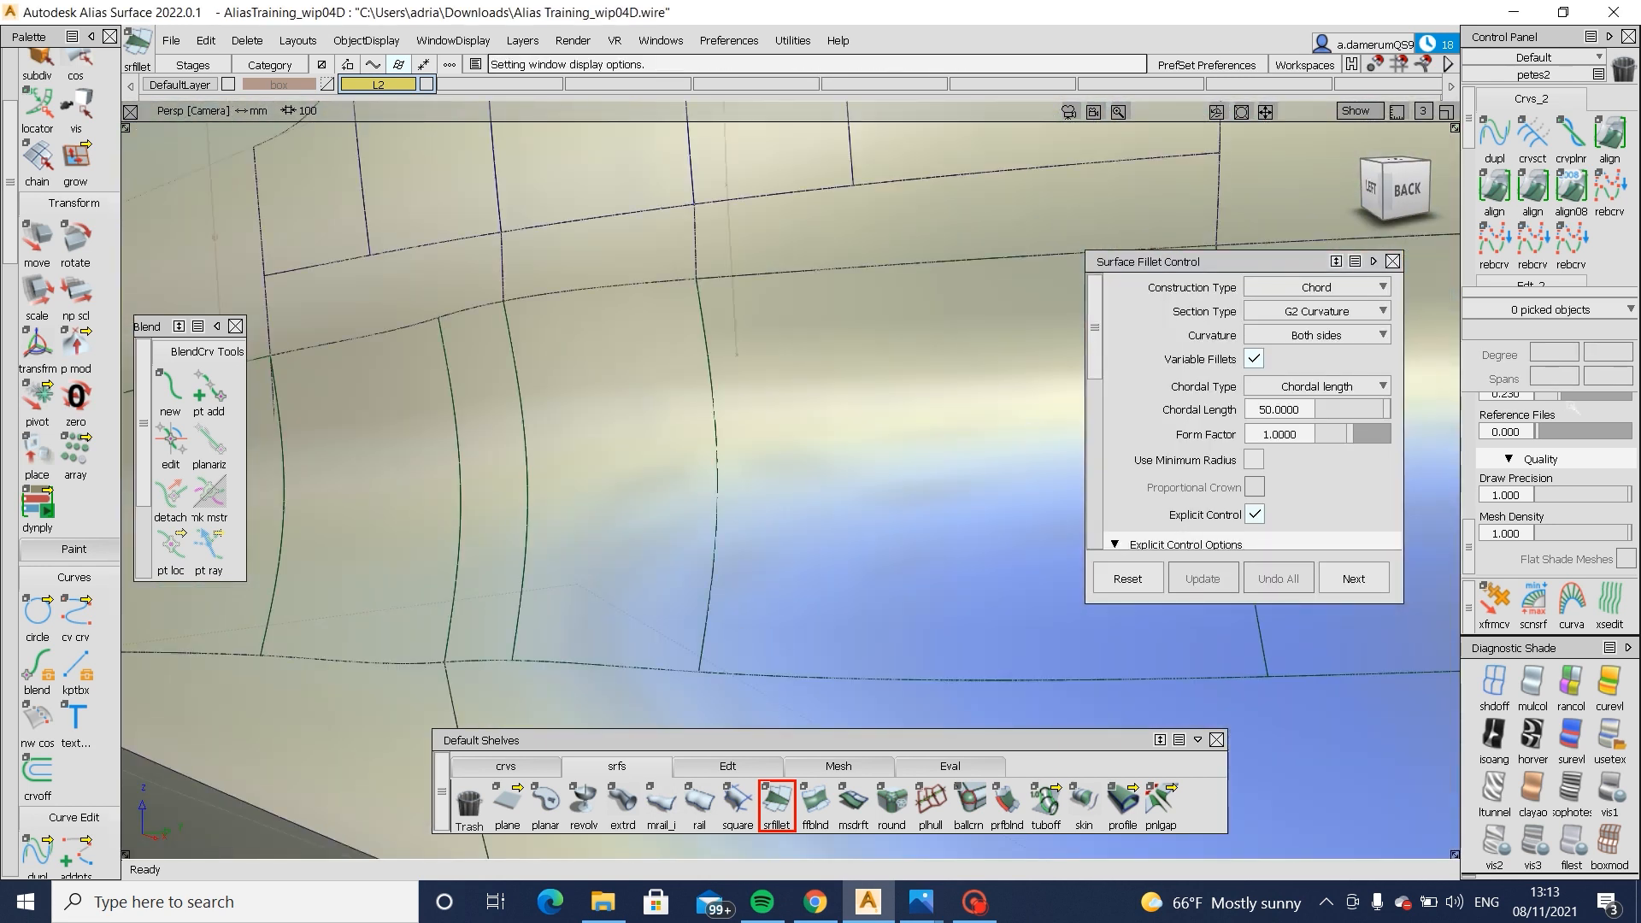
# - Check curvature continuity across the vertical seam between fillet patches near the corner and inspect the fillet's open front end
pyautogui.scroll(-5, 1534, 244)
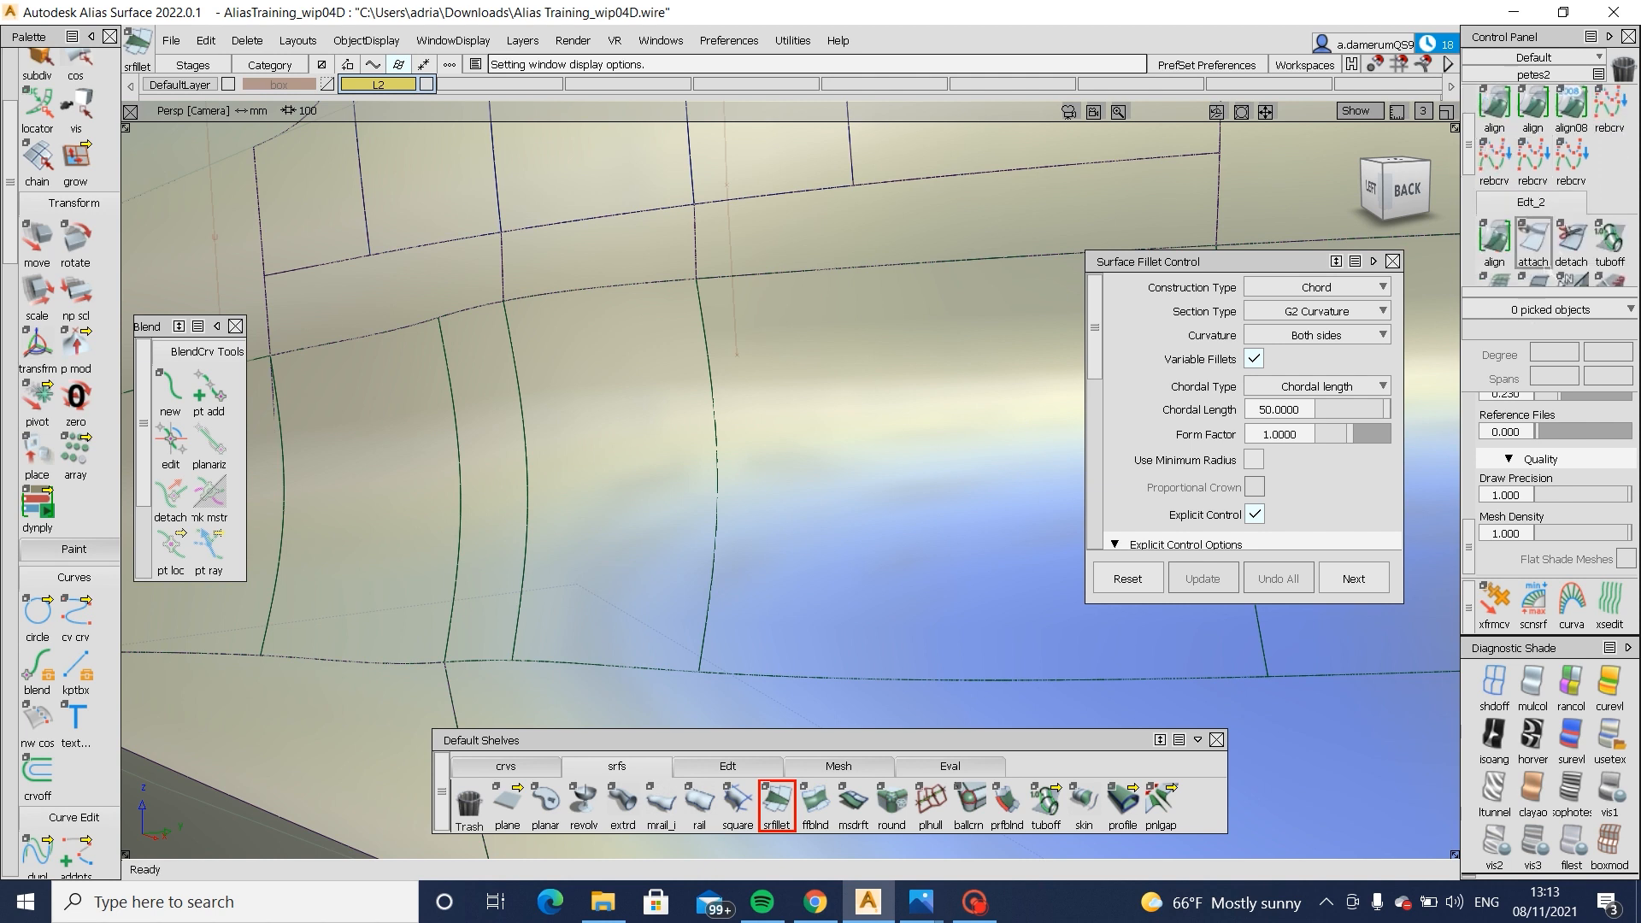
pyautogui.click(1529, 196)
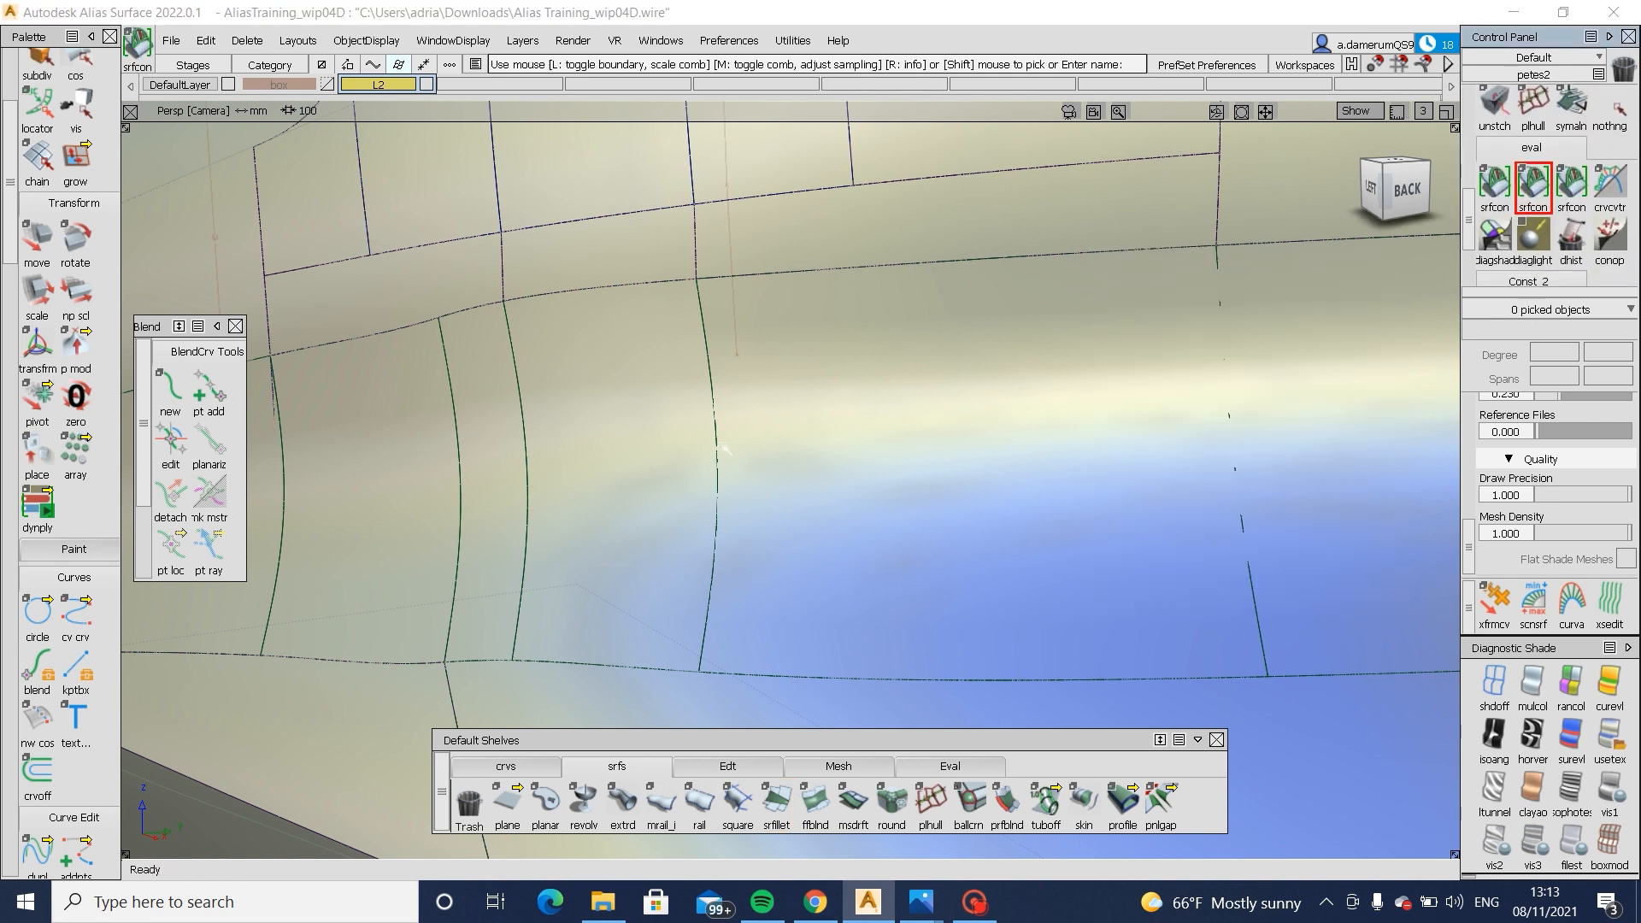
pyautogui.click(716, 472)
pyautogui.keyDown('alt'); pyautogui.keyDown('shift'); pyautogui.moveTo(615, 464); pyautogui.dragTo(717, 541); pyautogui.keyUp('shift'); pyautogui.keyUp('alt')
pyautogui.keyDown('alt'); pyautogui.keyDown('shift'); pyautogui.moveTo(717, 541); pyautogui.dragTo(957, 590, button='right'); pyautogui.keyUp('shift'); pyautogui.keyUp('alt')
pyautogui.moveTo(957, 589)
pyautogui.keyDown('alt'); pyautogui.keyDown('shift'); pyautogui.mouseDown()
pyautogui.moveTo(1016, 597)
pyautogui.moveTo(1017, 612)
pyautogui.mouseUp(); pyautogui.keyUp('shift'); pyautogui.keyUp('alt')
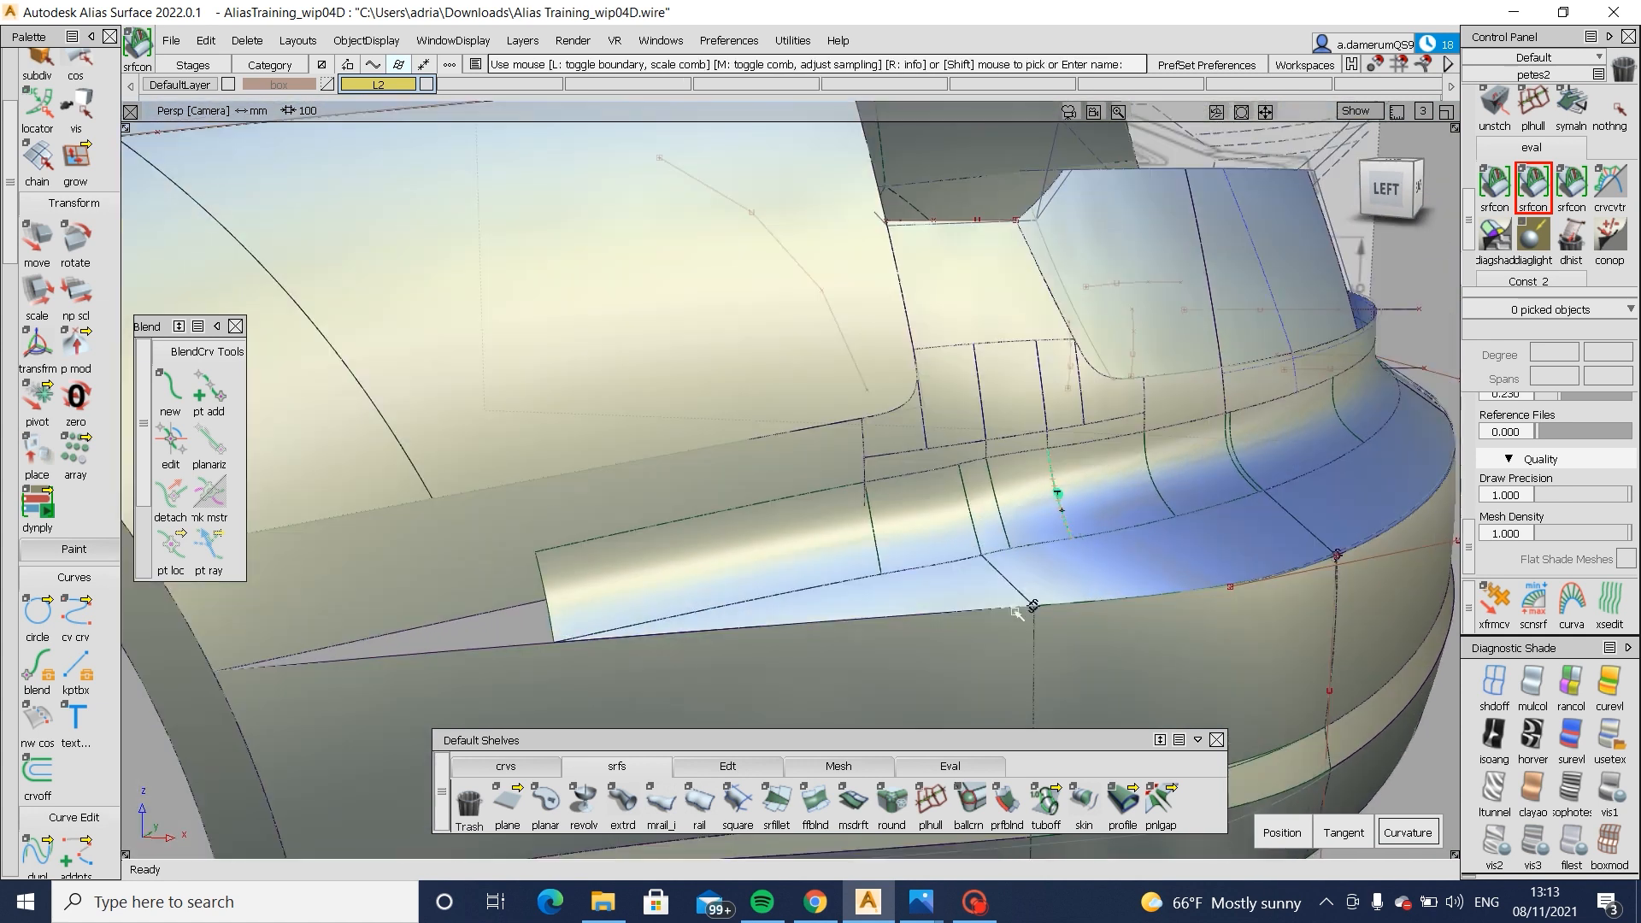
pyautogui.keyDown('alt'); pyautogui.keyDown('shift'); pyautogui.moveTo(1159, 549); pyautogui.dragTo(1128, 659); pyautogui.keyUp('shift'); pyautogui.keyUp('alt')
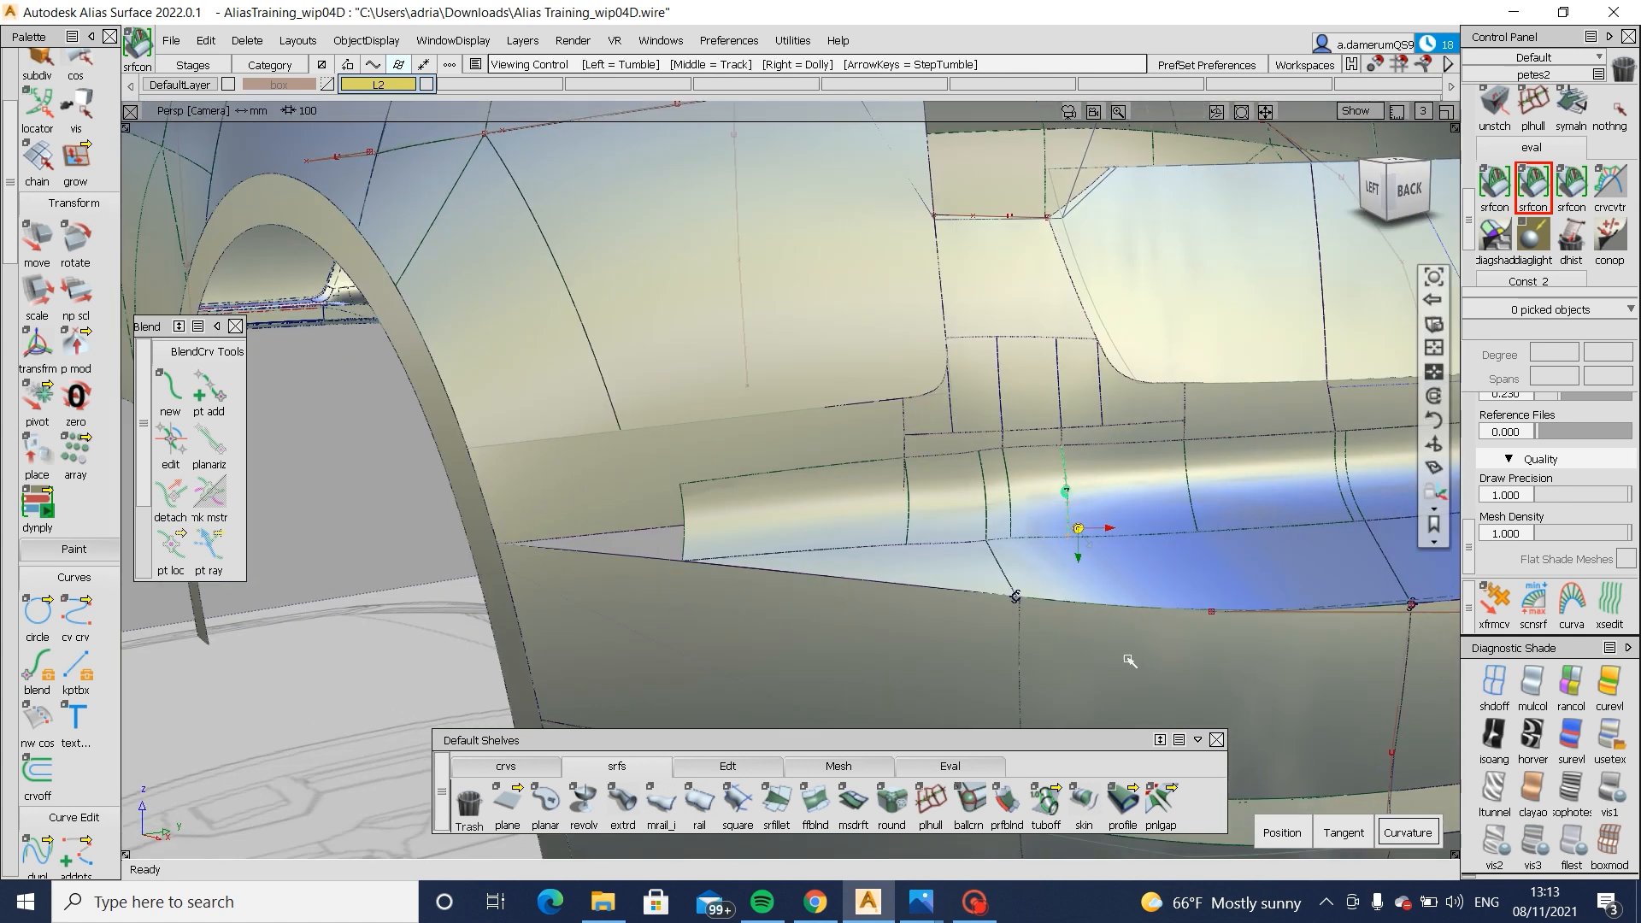
pyautogui.keyDown('alt'); pyautogui.keyDown('shift'); pyautogui.moveTo(1113, 575); pyautogui.dragTo(948, 597, button='middle'); pyautogui.keyUp('shift'); pyautogui.keyUp('alt')
pyautogui.keyDown('alt'); pyautogui.keyDown('shift'); pyautogui.moveTo(704, 601); pyautogui.dragTo(631, 619); pyautogui.keyUp('shift'); pyautogui.keyUp('alt')
pyautogui.keyDown('alt'); pyautogui.keyDown('shift'); pyautogui.moveTo(631, 618); pyautogui.dragTo(821, 606, button='middle'); pyautogui.keyUp('shift'); pyautogui.keyUp('alt')
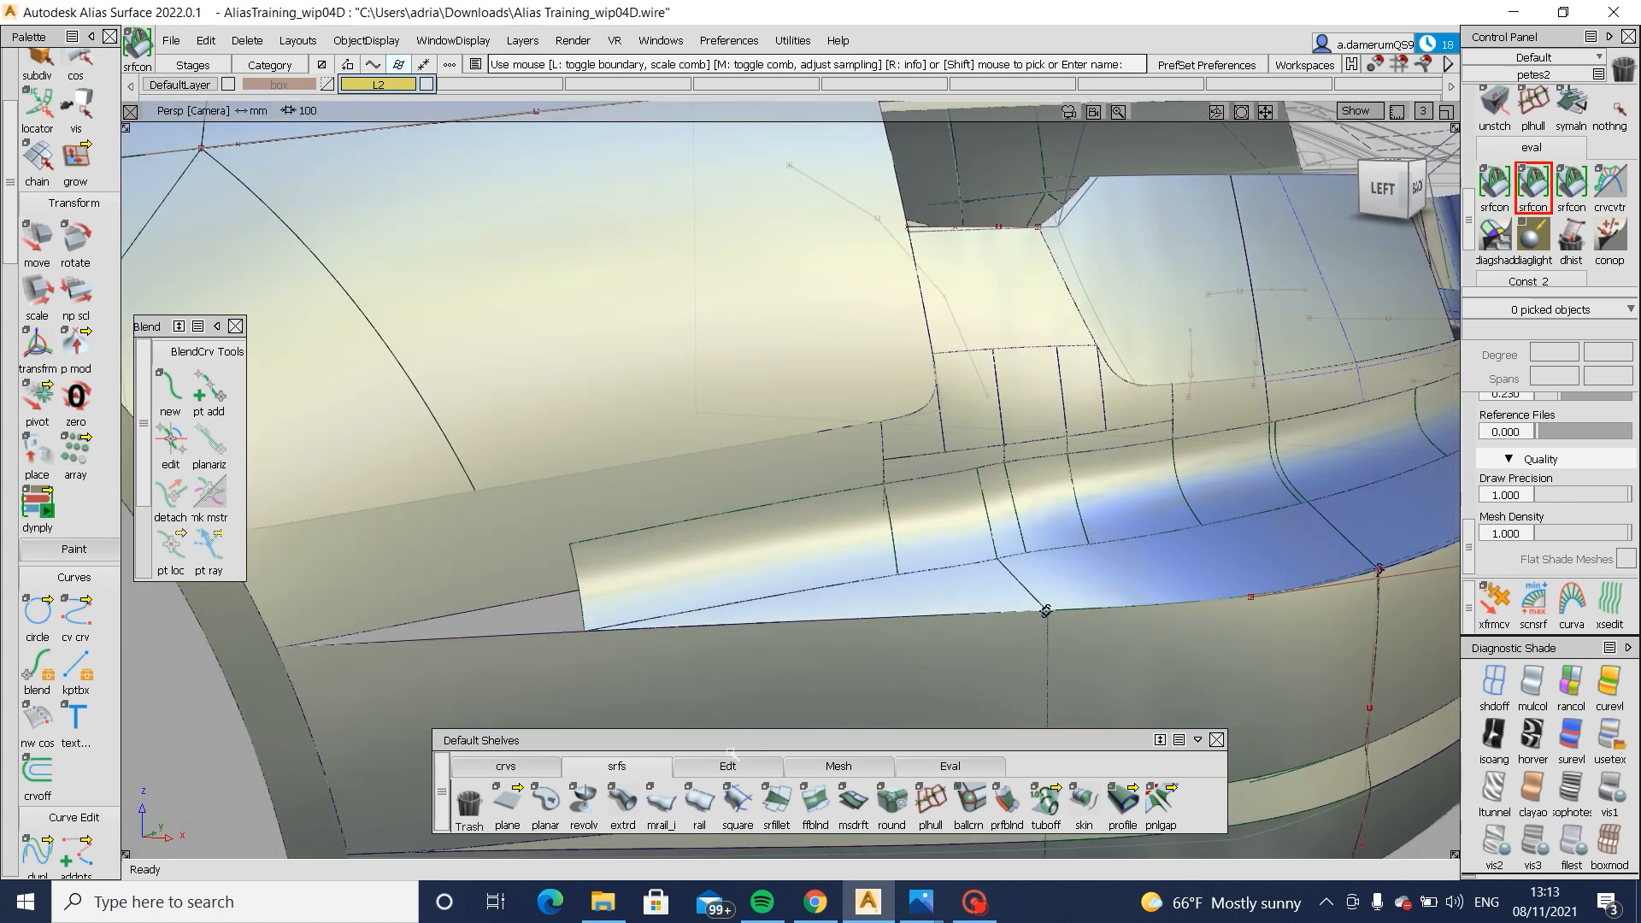
# - Extend the fillet's upper curve-on-surface about 332 mm across the side band surface, past the wheel arch
pyautogui.click(727, 766)
pyautogui.click(585, 557)
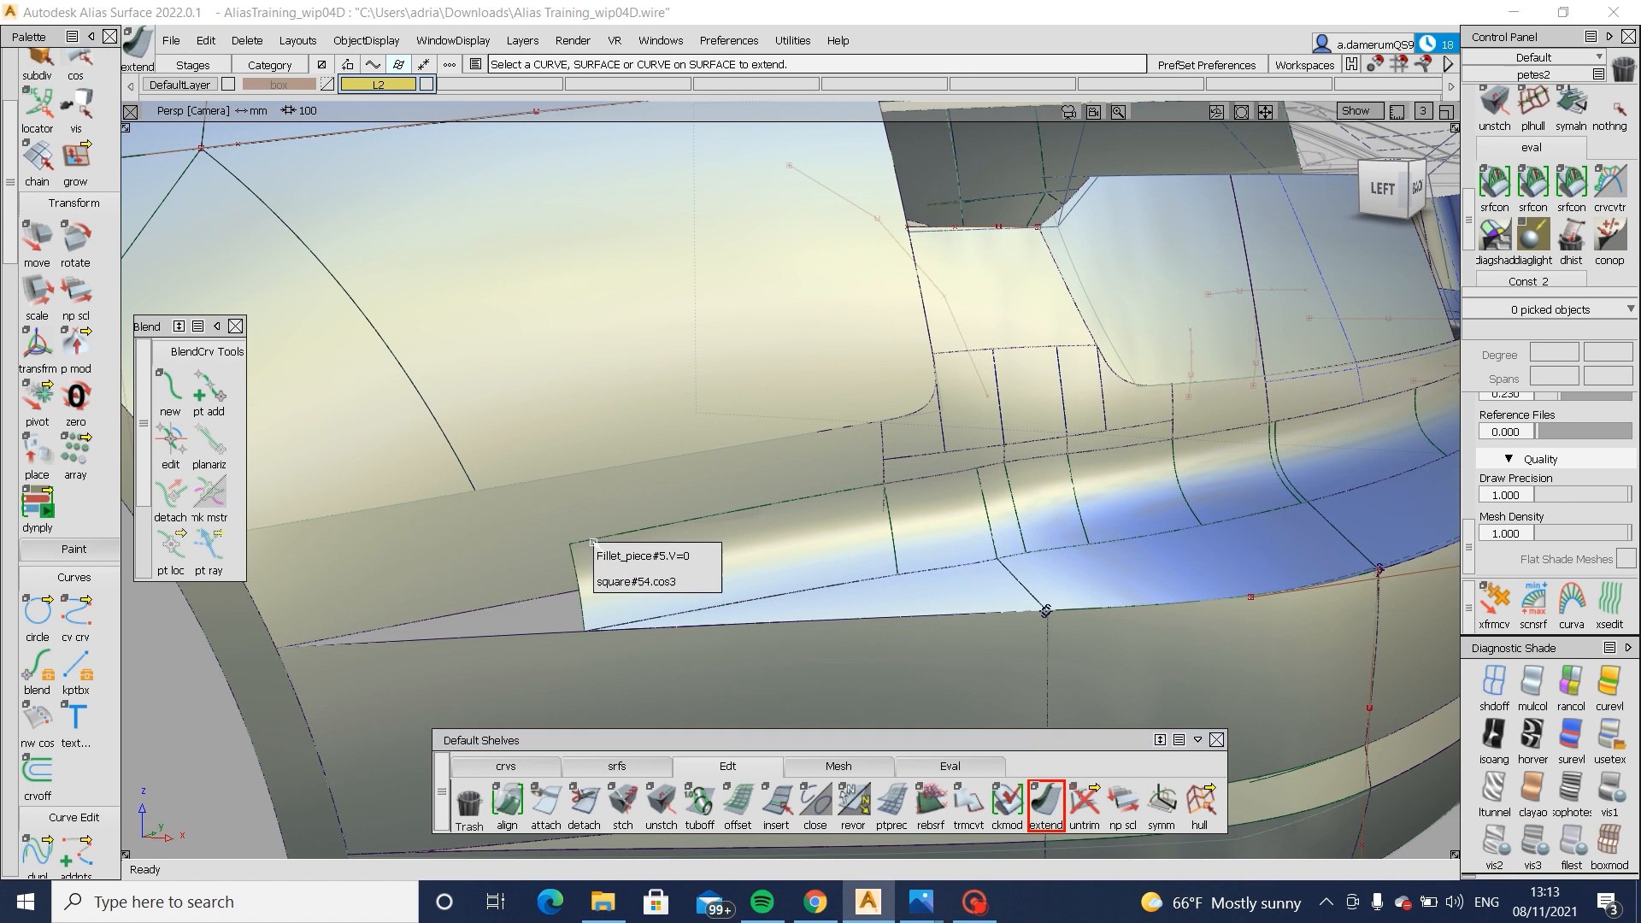
pyautogui.click(707, 579)
pyautogui.click(714, 527)
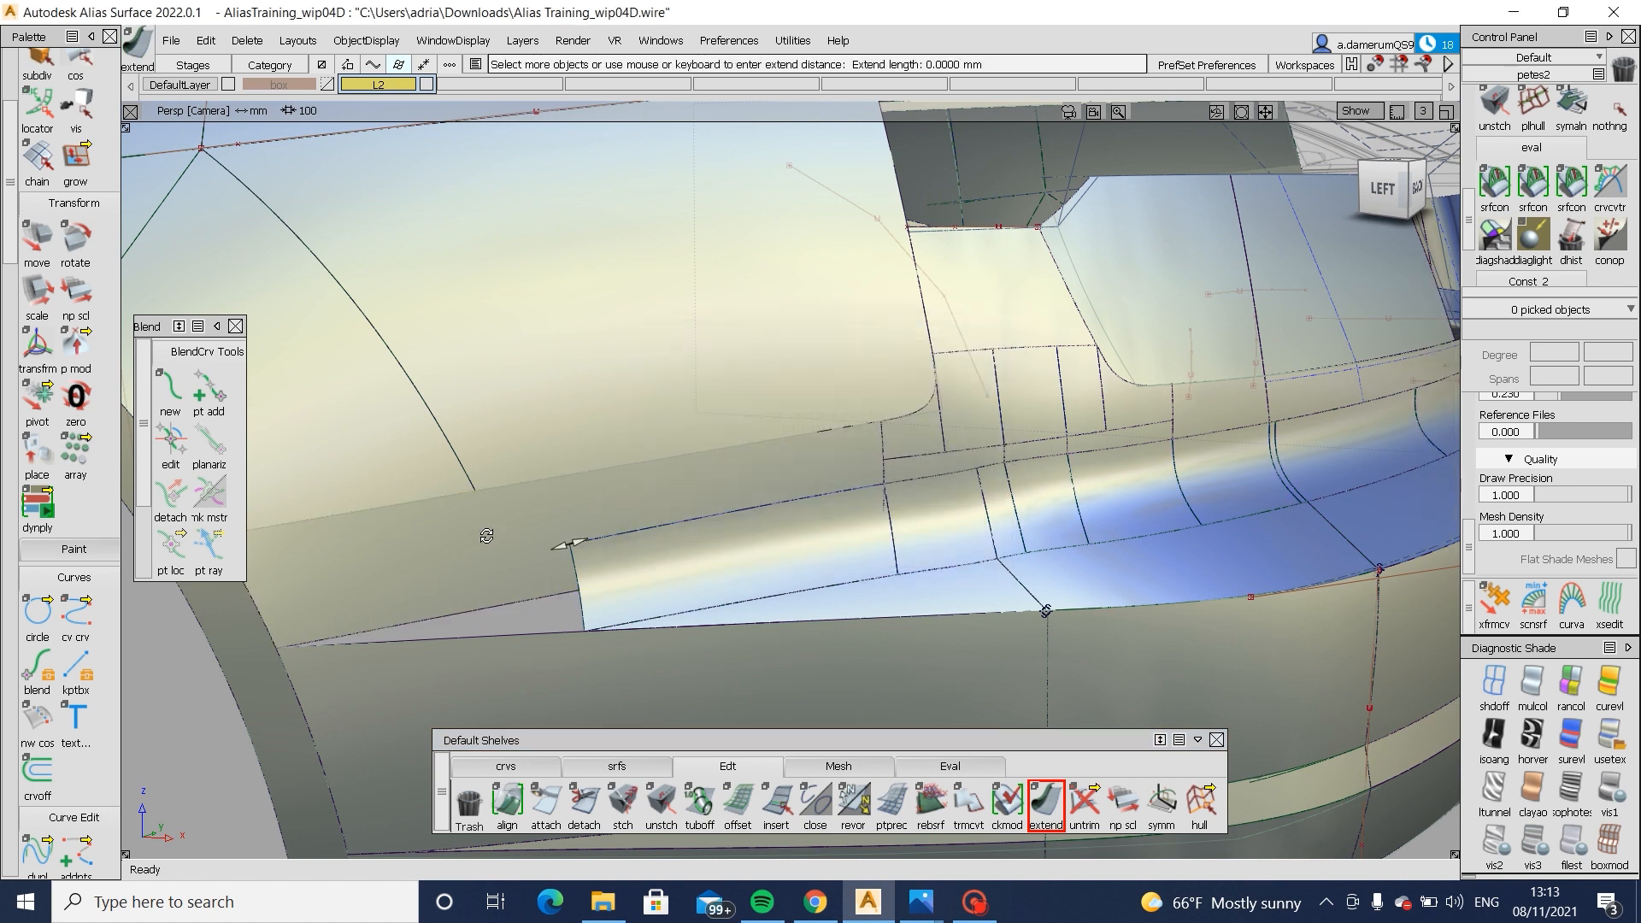
pyautogui.keyDown('alt'); pyautogui.keyDown('shift'); pyautogui.moveTo(487, 535); pyautogui.dragTo(501, 630); pyautogui.keyUp('shift'); pyautogui.keyUp('alt')
pyautogui.keyDown('alt'); pyautogui.keyDown('shift'); pyautogui.moveTo(501, 630); pyautogui.dragTo(710, 590, button='middle'); pyautogui.keyUp('shift'); pyautogui.keyUp('alt')
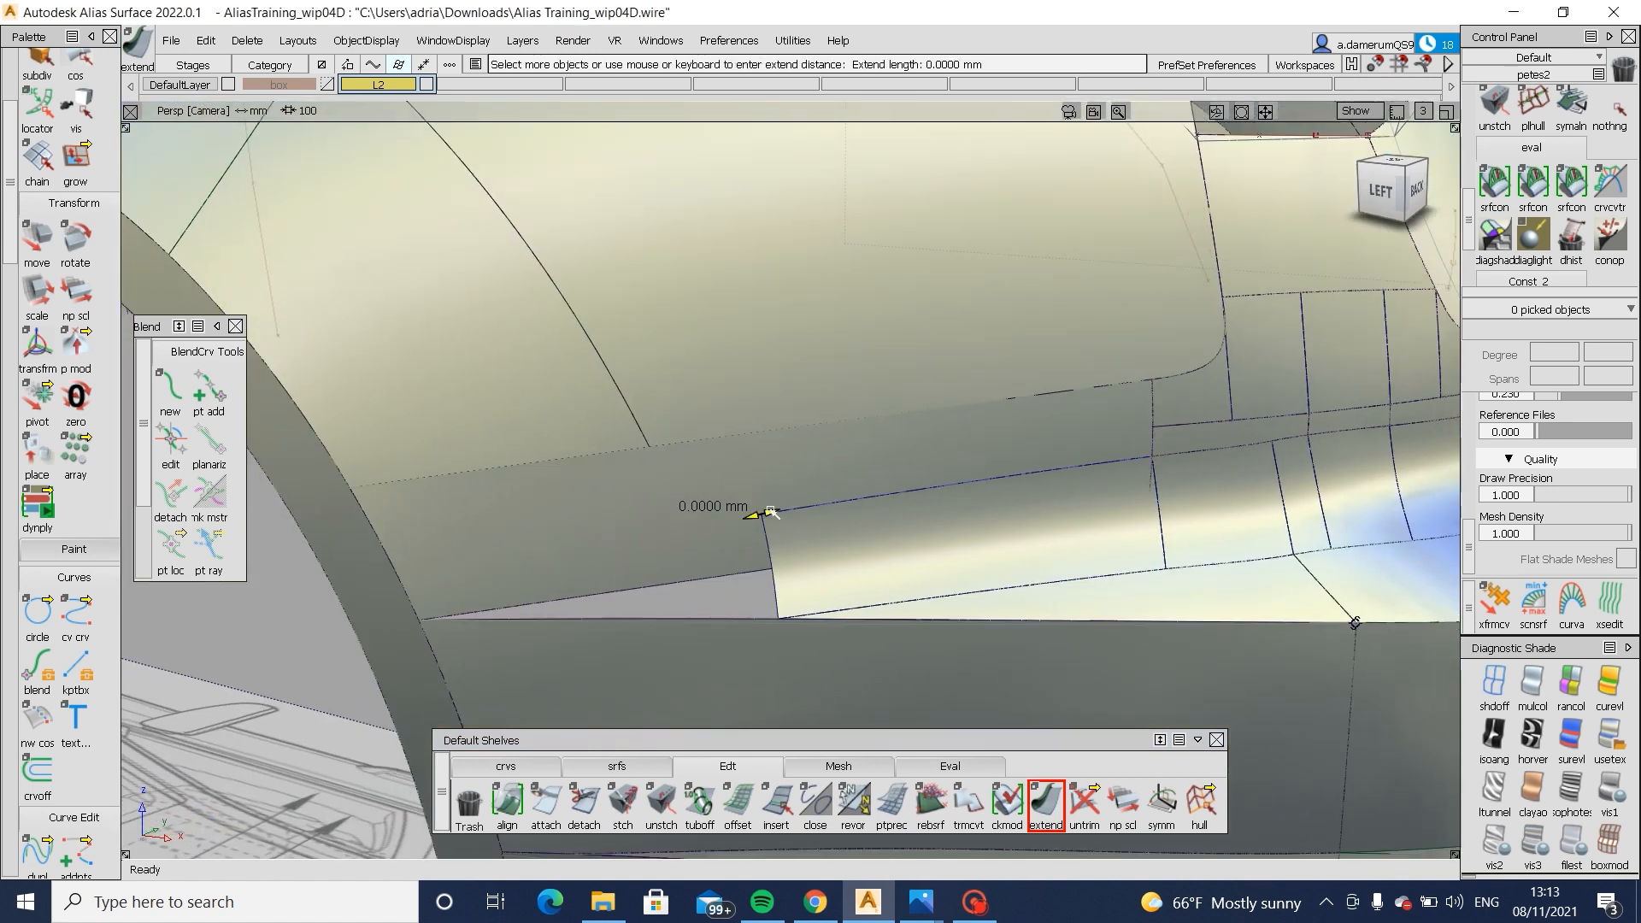
pyautogui.moveTo(772, 511); pyautogui.dragTo(520, 545)
pyautogui.moveTo(269, 584); pyautogui.dragTo(256, 586)
# - Trim the side band surface along the extended curve, keeping the region above it
pyautogui.keyDown('ctrl'); pyautogui.keyDown('shift'); pyautogui.moveTo(630, 725); pyautogui.dragTo(639, 560); pyautogui.keyUp('shift'); pyautogui.keyUp('ctrl')
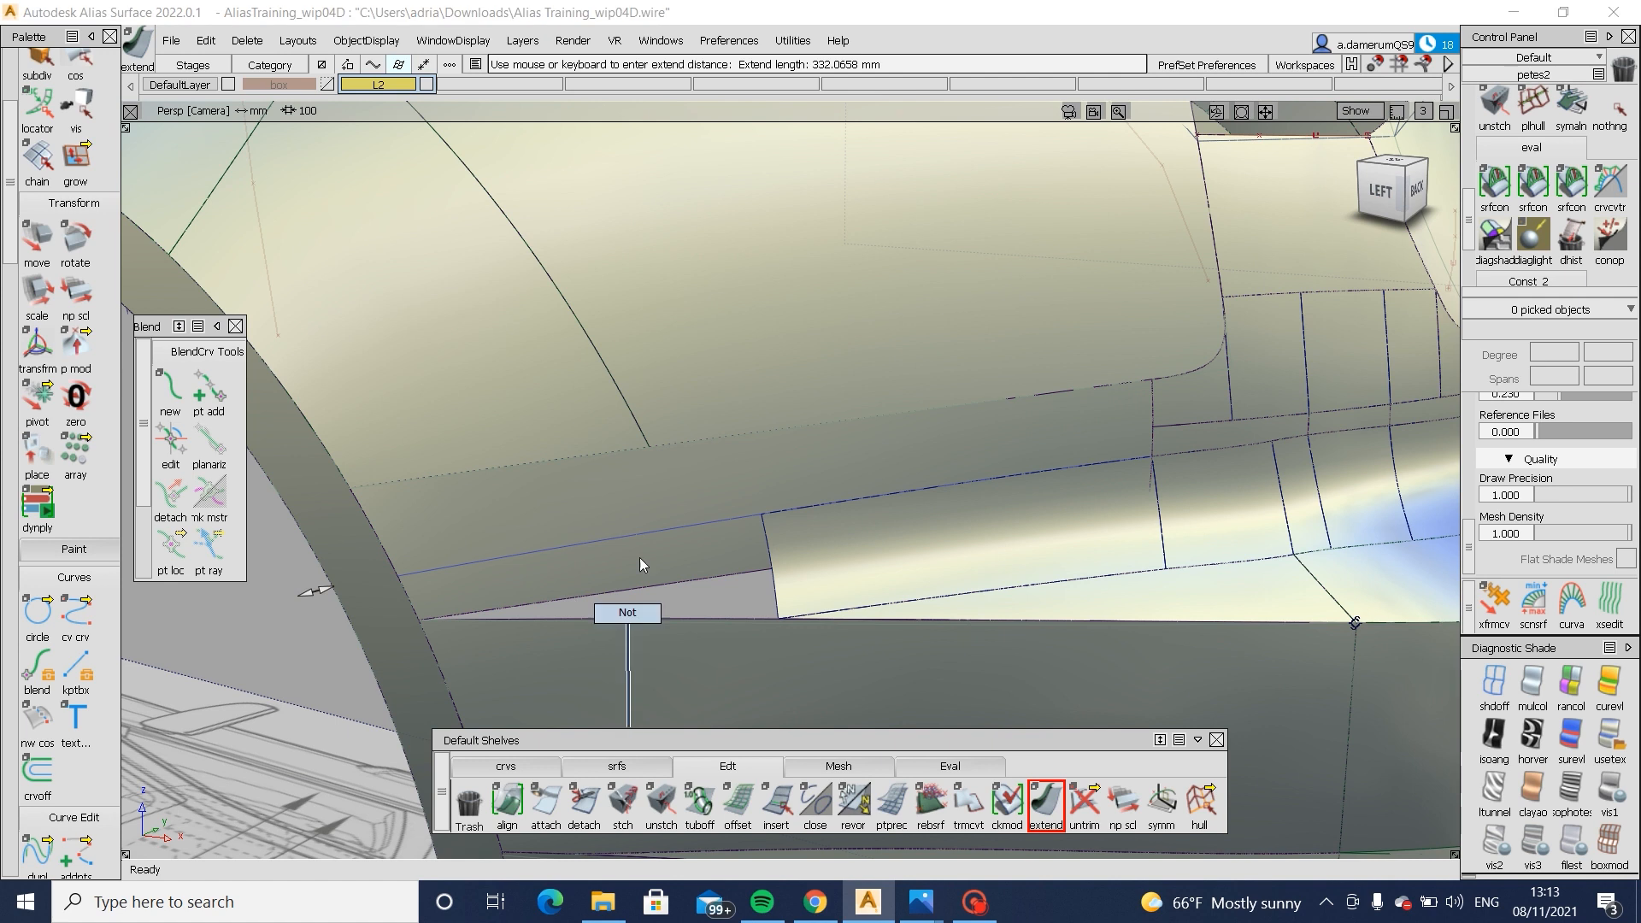
pyautogui.click(573, 523)
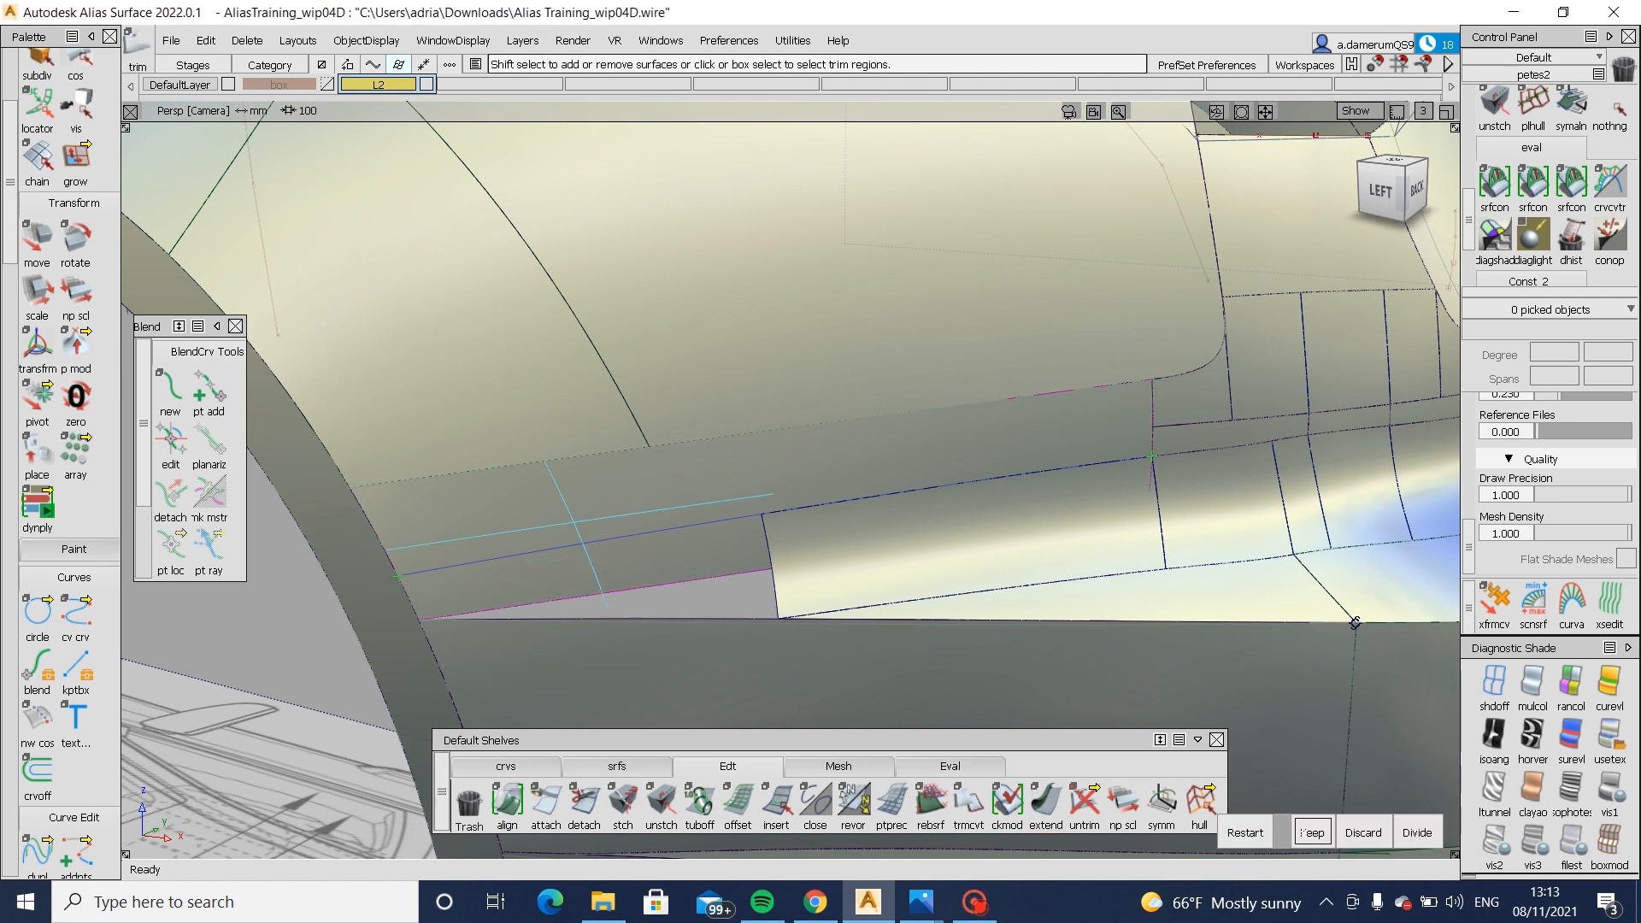
pyautogui.click(1312, 831)
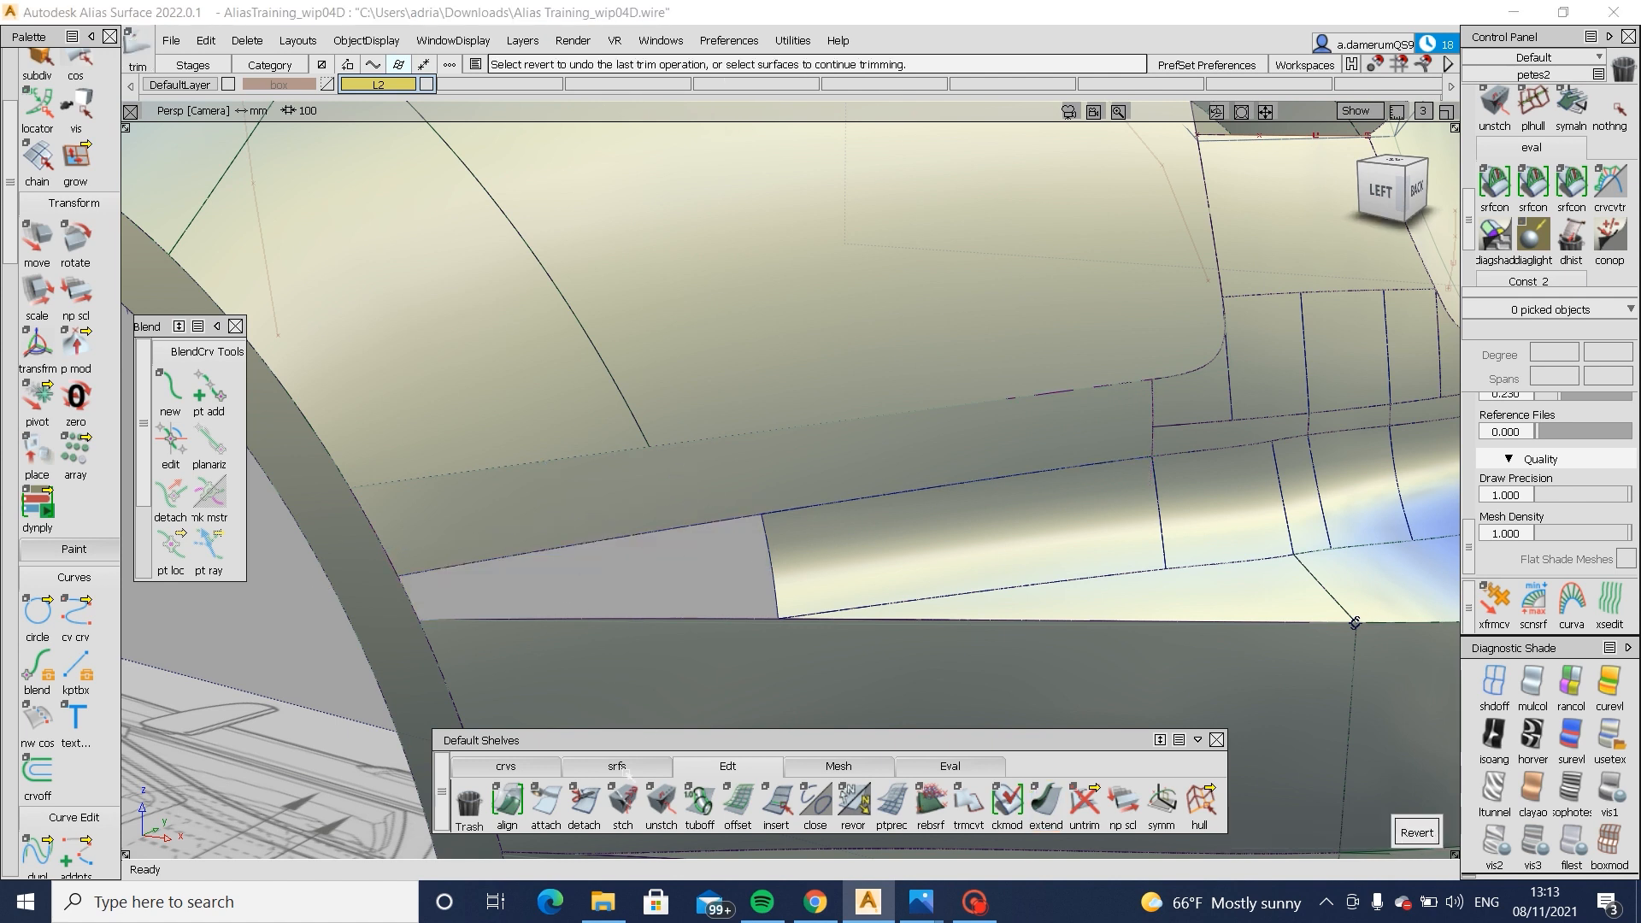
pyautogui.click(624, 767)
pyautogui.click(773, 590)
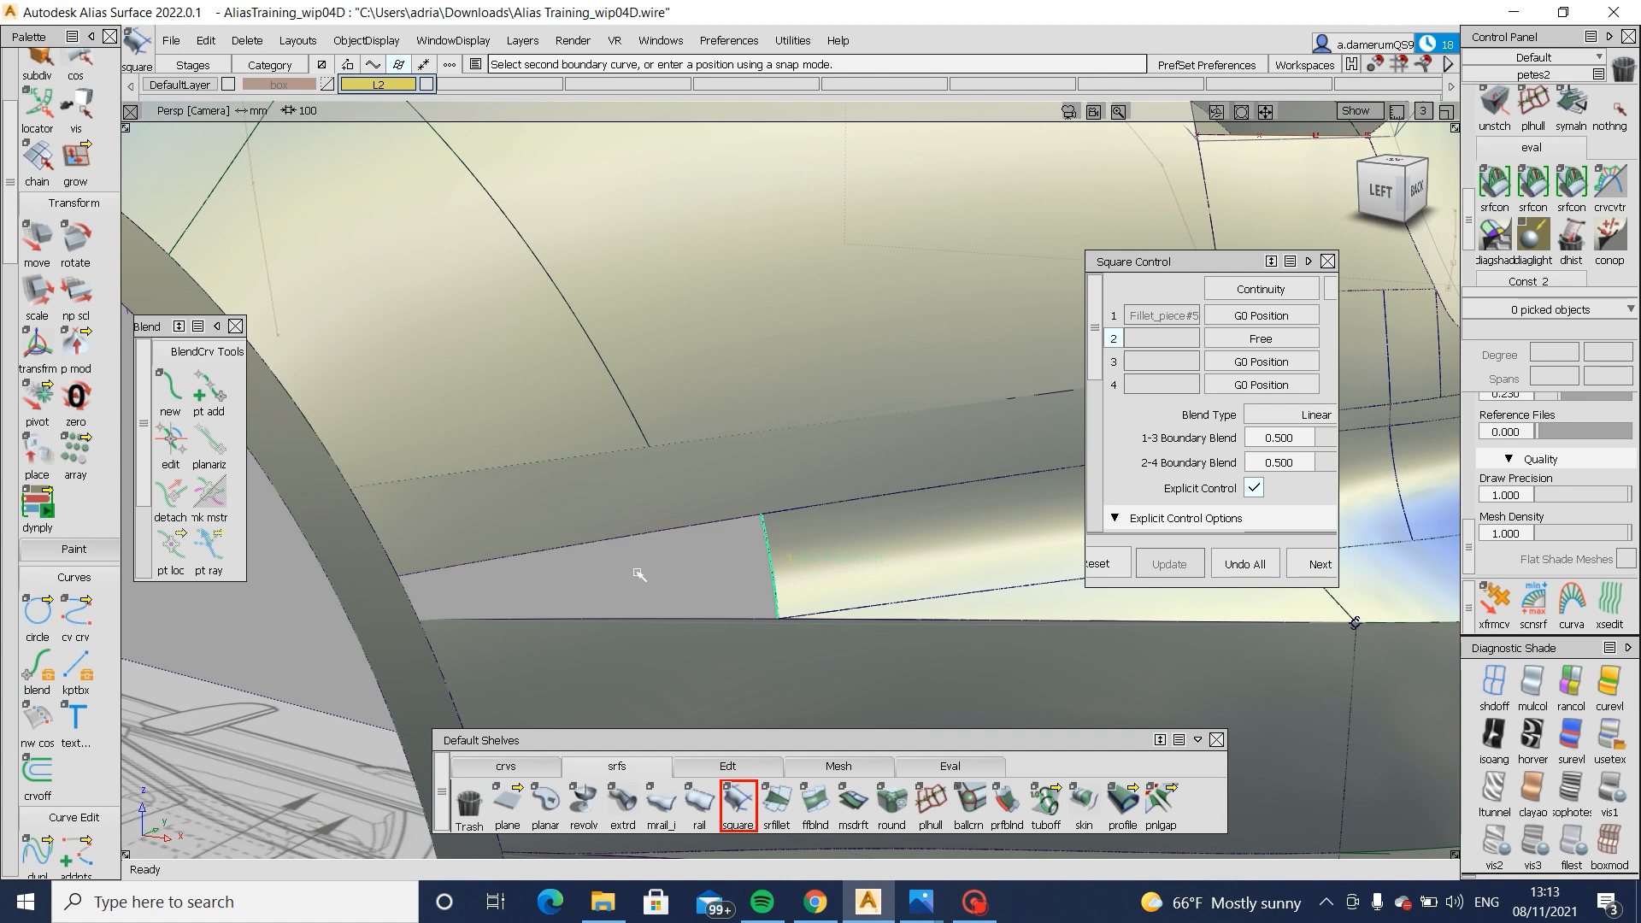
pyautogui.click(560, 548)
pyautogui.click(462, 617)
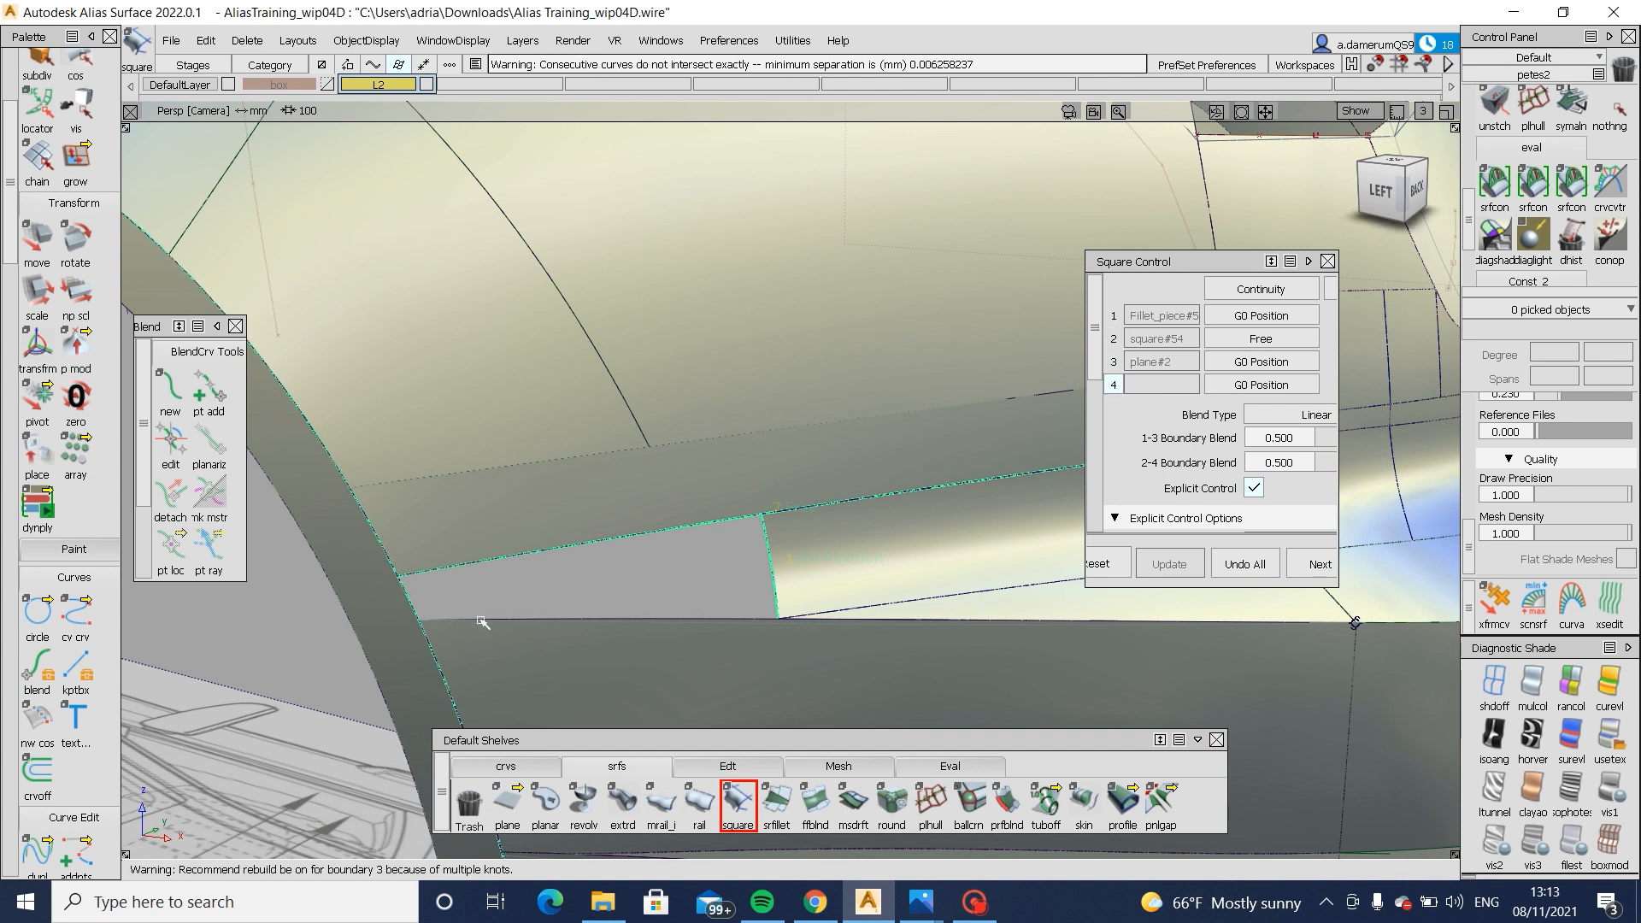
# - Draw an edit-point curve from the lower corner of the fillet's open end to the wheel arch, closing the gap's lower side
pyautogui.click(551, 765)
pyautogui.click(545, 804)
pyautogui.click(777, 618)
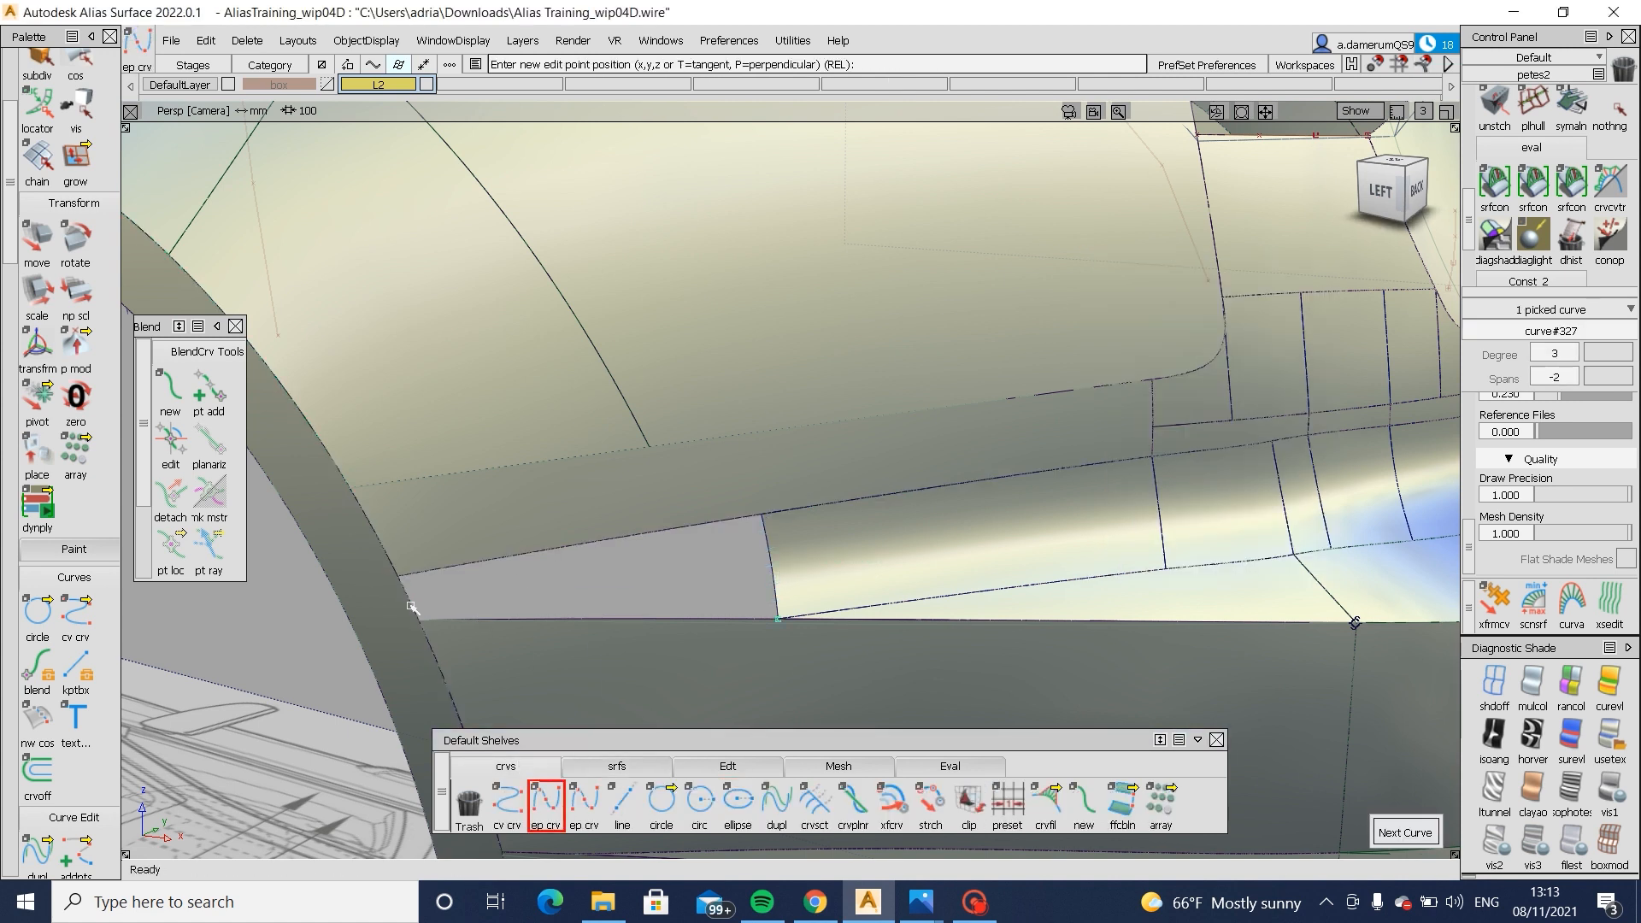
pyautogui.keyDown('alt'); pyautogui.keyDown('shift'); pyautogui.moveTo(425, 620); pyautogui.dragTo(825, 542); pyautogui.keyUp('shift'); pyautogui.keyUp('alt')
pyautogui.click(1494, 199)
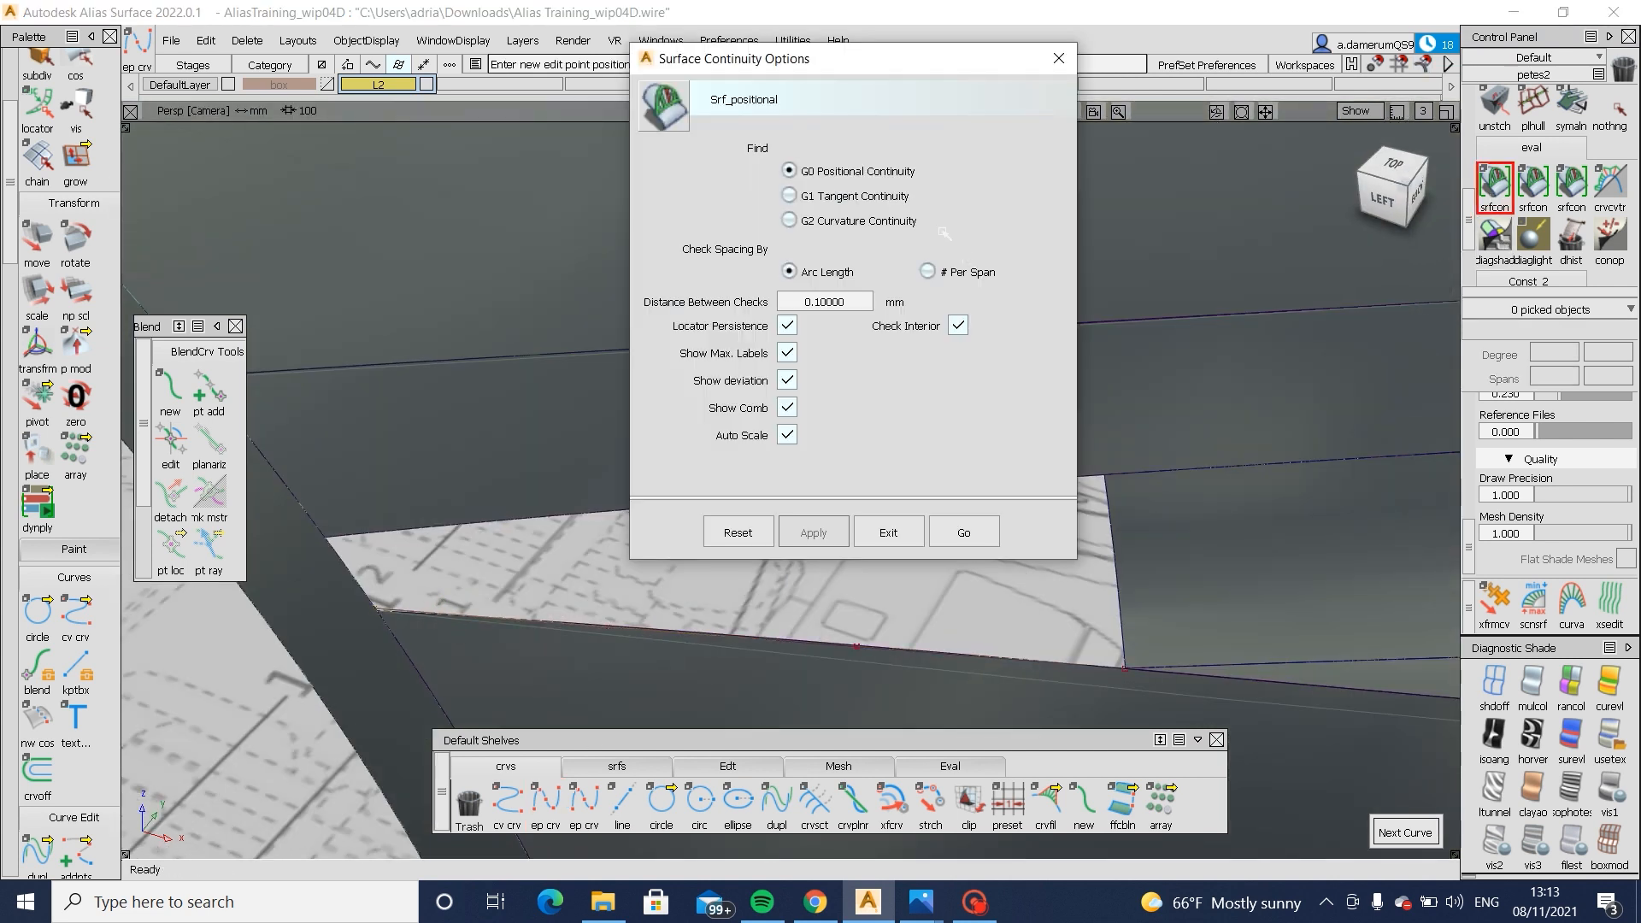
pyautogui.click(1058, 58)
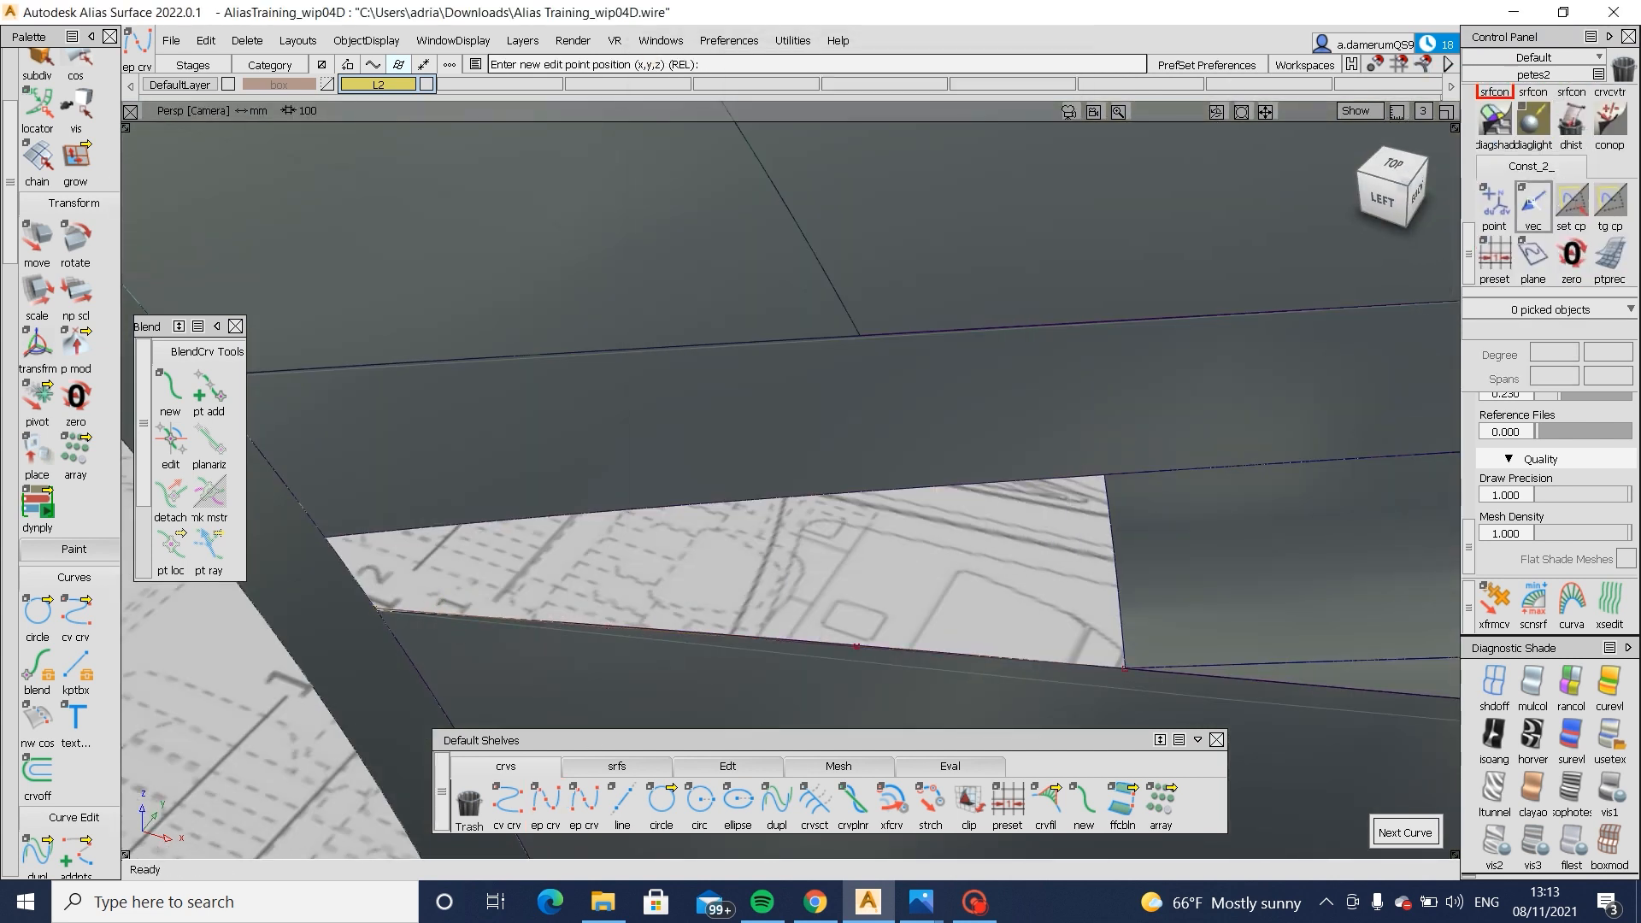
# - Align the new curve to the outer edge of the side ledge surface, draft_srf#23, with G2 continuity
pyautogui.scroll(3, 1534, 224)
pyautogui.click(1487, 106)
pyautogui.keyDown('alt'); pyautogui.keyDown('shift'); pyautogui.moveTo(1051, 427); pyautogui.dragTo(1000, 688, button='right'); pyautogui.keyUp('shift'); pyautogui.keyUp('alt')
pyautogui.keyDown('alt'); pyautogui.keyDown('shift'); pyautogui.moveTo(1000, 688); pyautogui.dragTo(822, 481, button='middle'); pyautogui.keyUp('shift'); pyautogui.keyUp('alt')
pyautogui.click(824, 400)
pyautogui.click(899, 412)
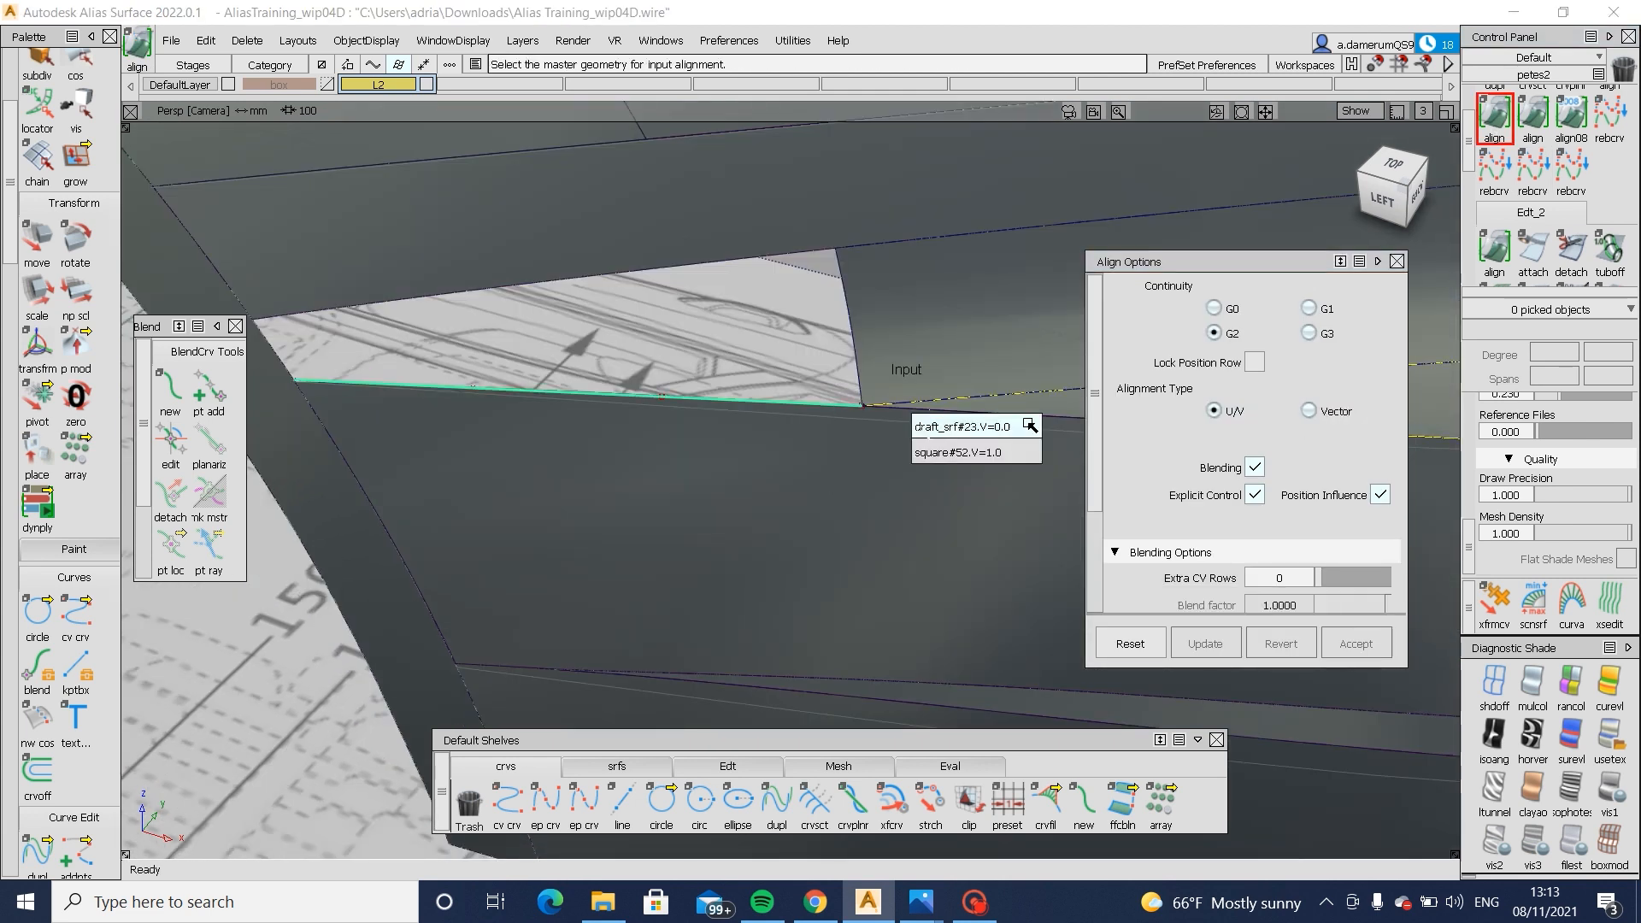
pyautogui.click(1029, 428)
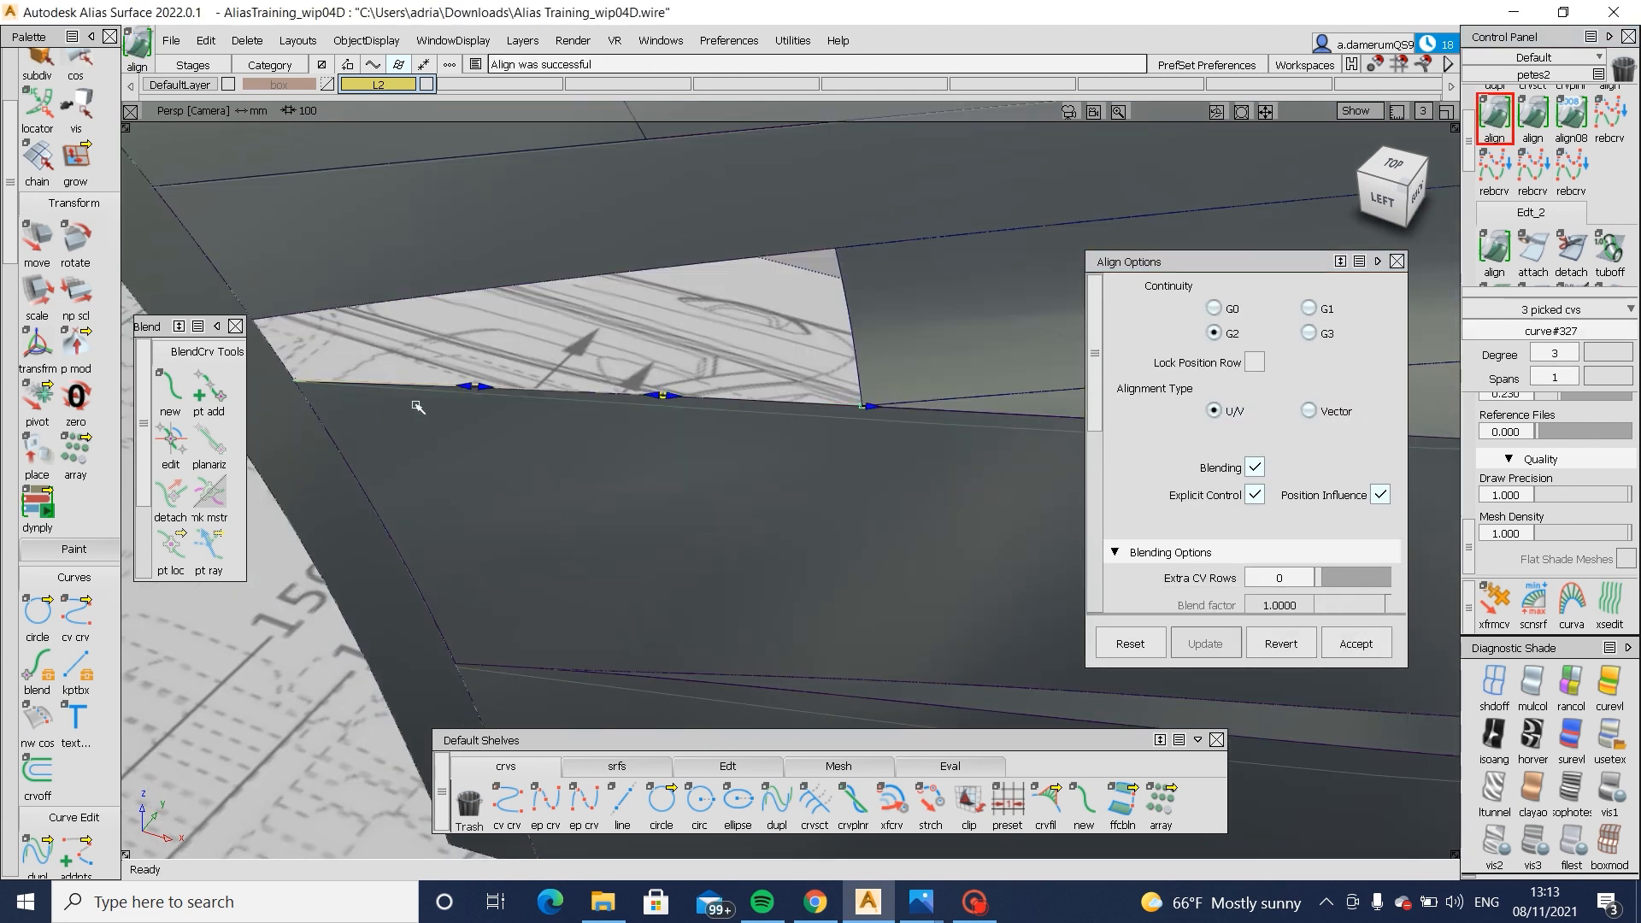
pyautogui.keyDown('ctrl'); pyautogui.keyDown('shift'); pyautogui.moveTo(586, 531); pyautogui.dragTo(580, 390); pyautogui.keyUp('shift'); pyautogui.keyUp('ctrl')
pyautogui.keyDown('alt'); pyautogui.keyDown('shift'); pyautogui.moveTo(777, 451); pyautogui.dragTo(704, 480, button='right'); pyautogui.keyUp('shift'); pyautogui.keyUp('alt')
pyautogui.moveTo(704, 480)
pyautogui.keyDown('alt'); pyautogui.keyDown('shift'); pyautogui.mouseDown()
pyautogui.moveTo(670, 439)
pyautogui.moveTo(631, 551)
pyautogui.mouseUp(); pyautogui.keyUp('shift'); pyautogui.keyUp('alt')
pyautogui.keyDown('ctrl'); pyautogui.keyDown('shift'); pyautogui.moveTo(674, 663); pyautogui.dragTo(638, 723); pyautogui.keyUp('shift'); pyautogui.keyUp('ctrl')
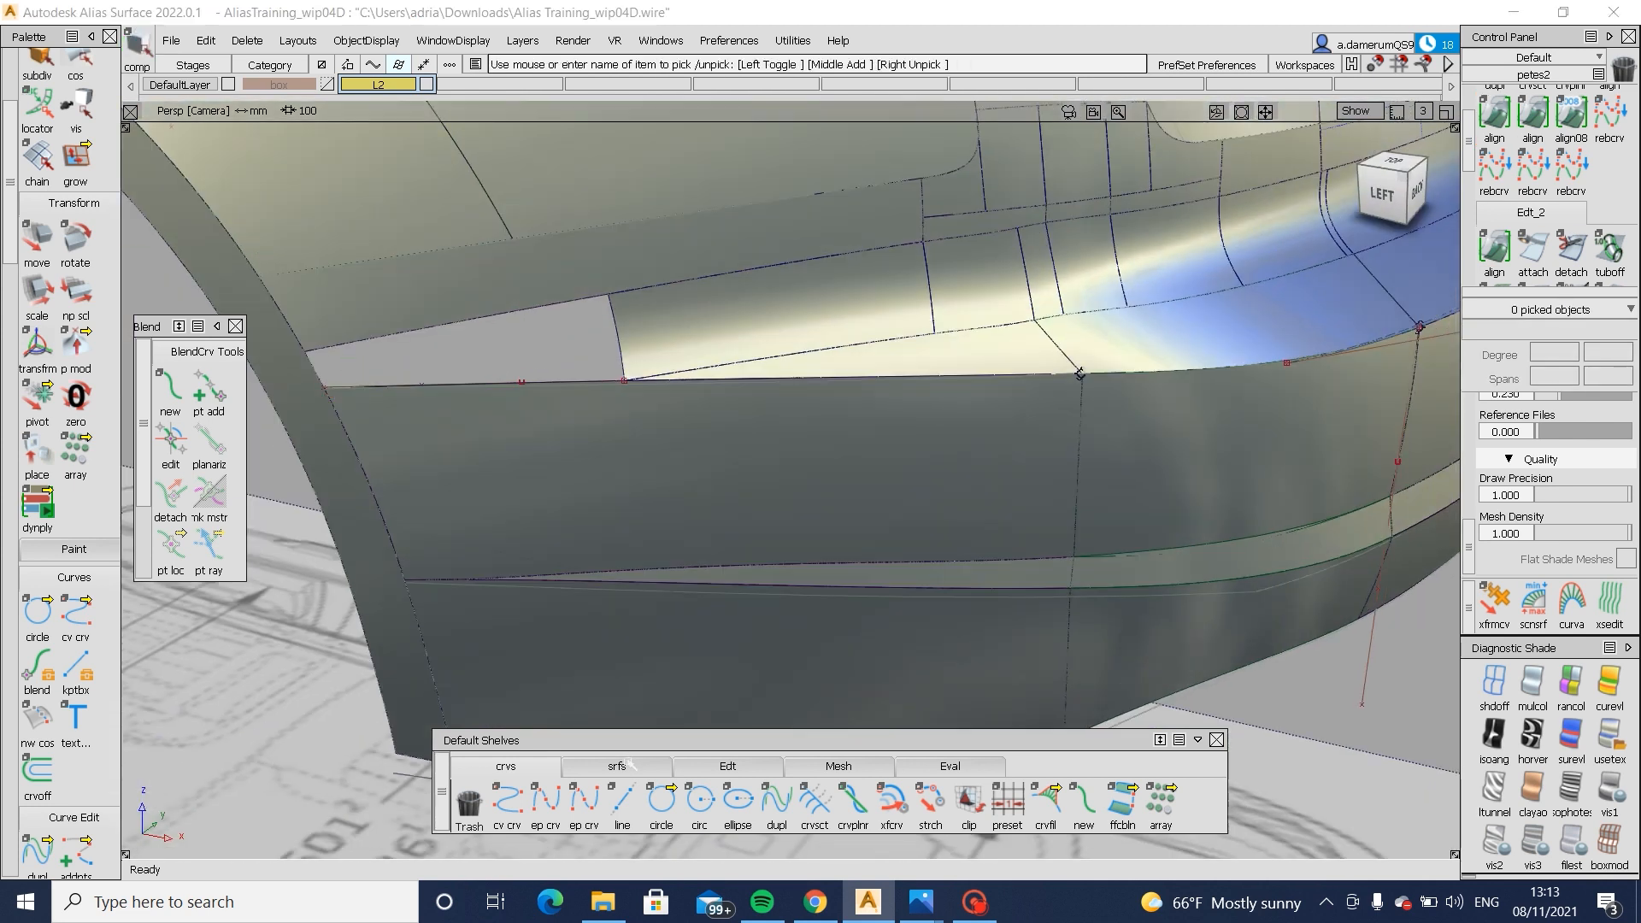
pyautogui.click(616, 766)
pyautogui.click(738, 801)
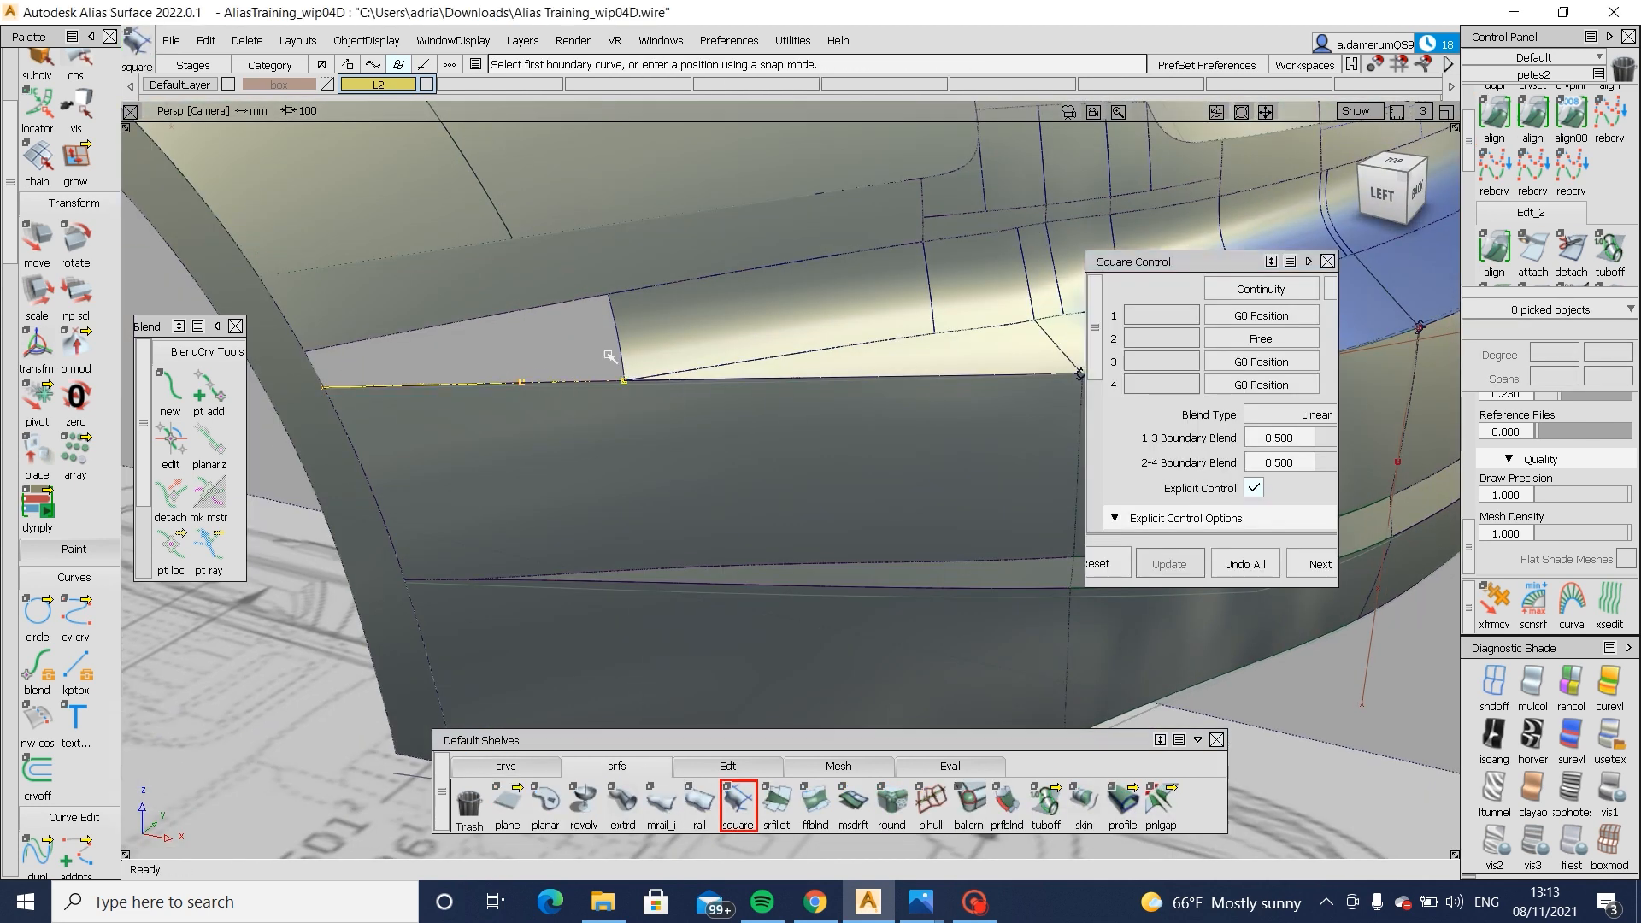
pyautogui.click(570, 378)
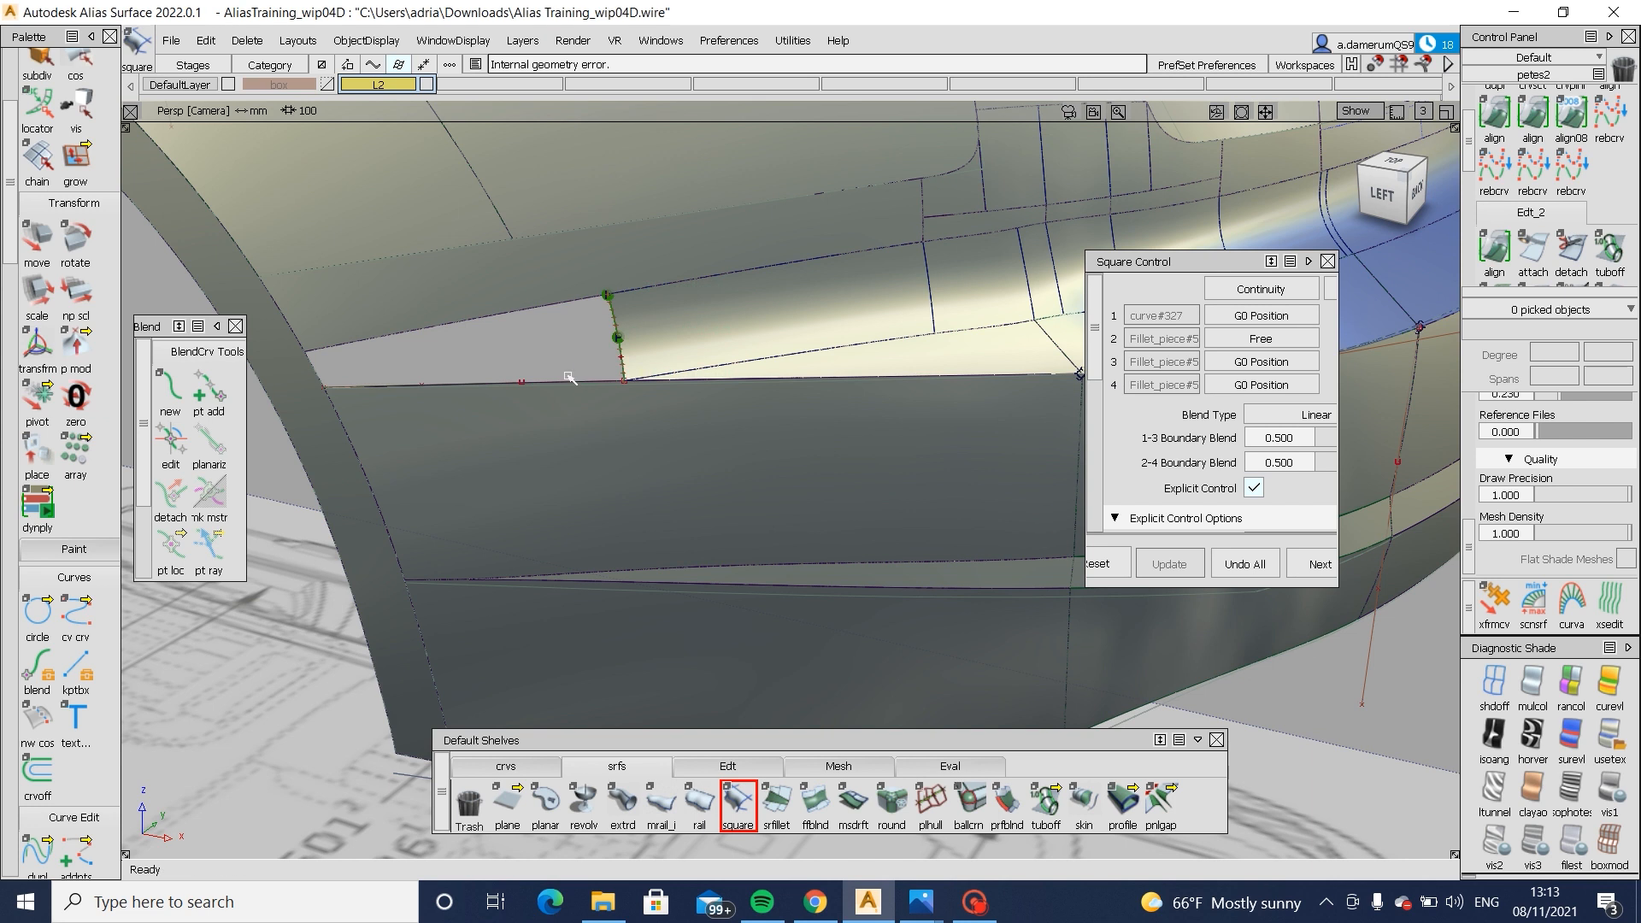
pyautogui.press('Escape')
pyautogui.click(618, 337)
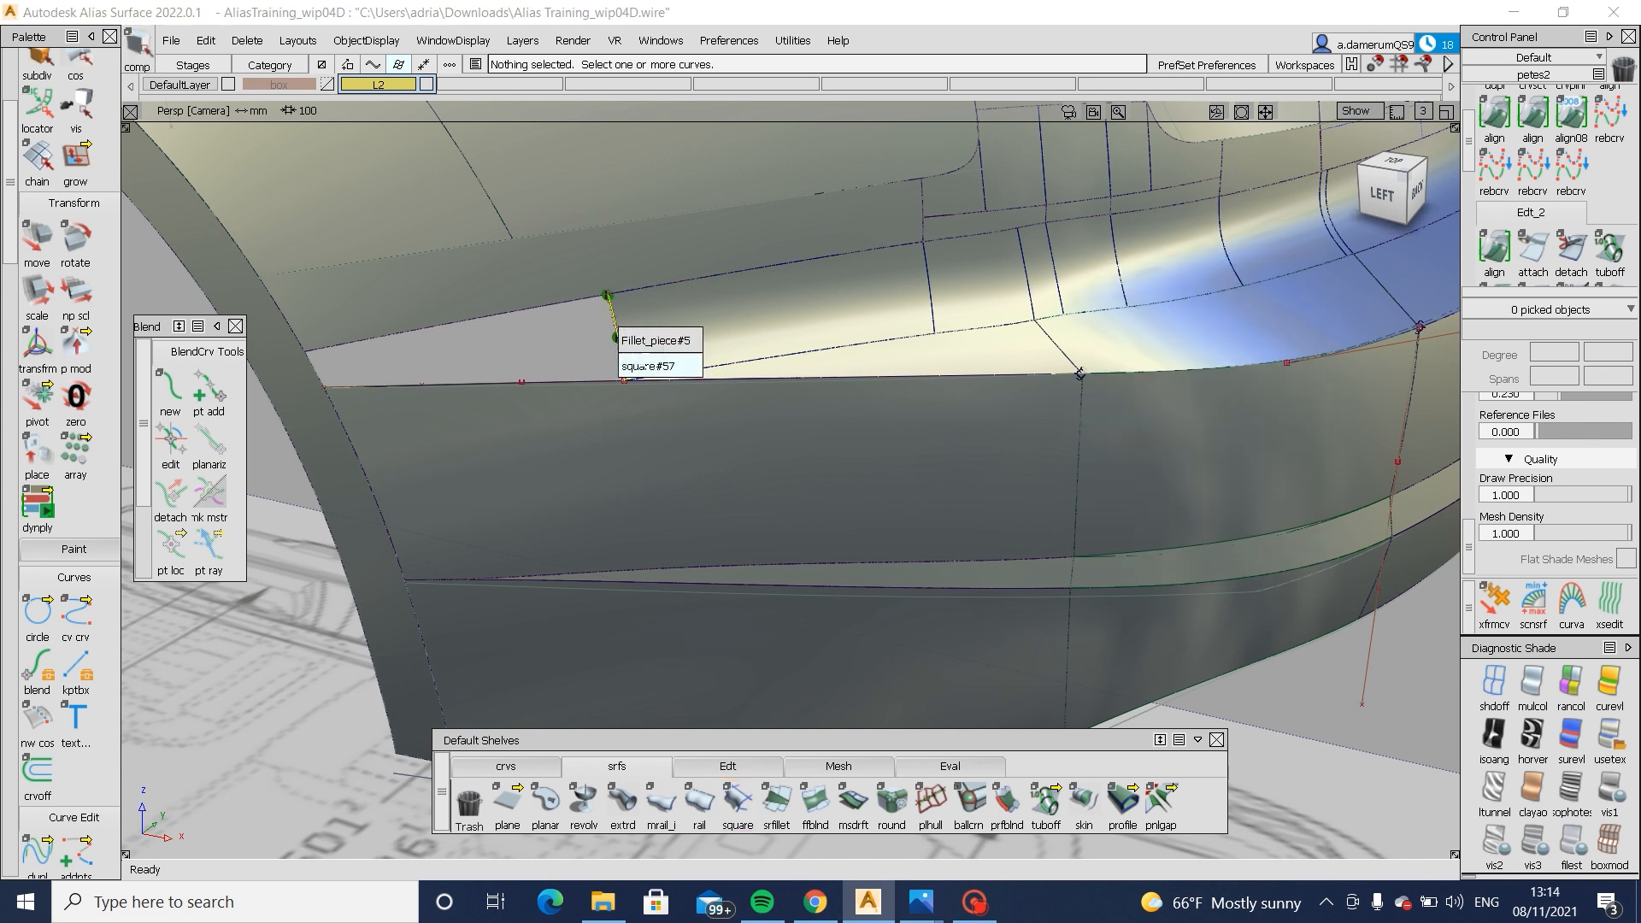
pyautogui.click(638, 364)
# - Build a Square surface across the gap from the new curve, the fillet's open end, the upper edge and the wheel arch edge
pyautogui.click(735, 802)
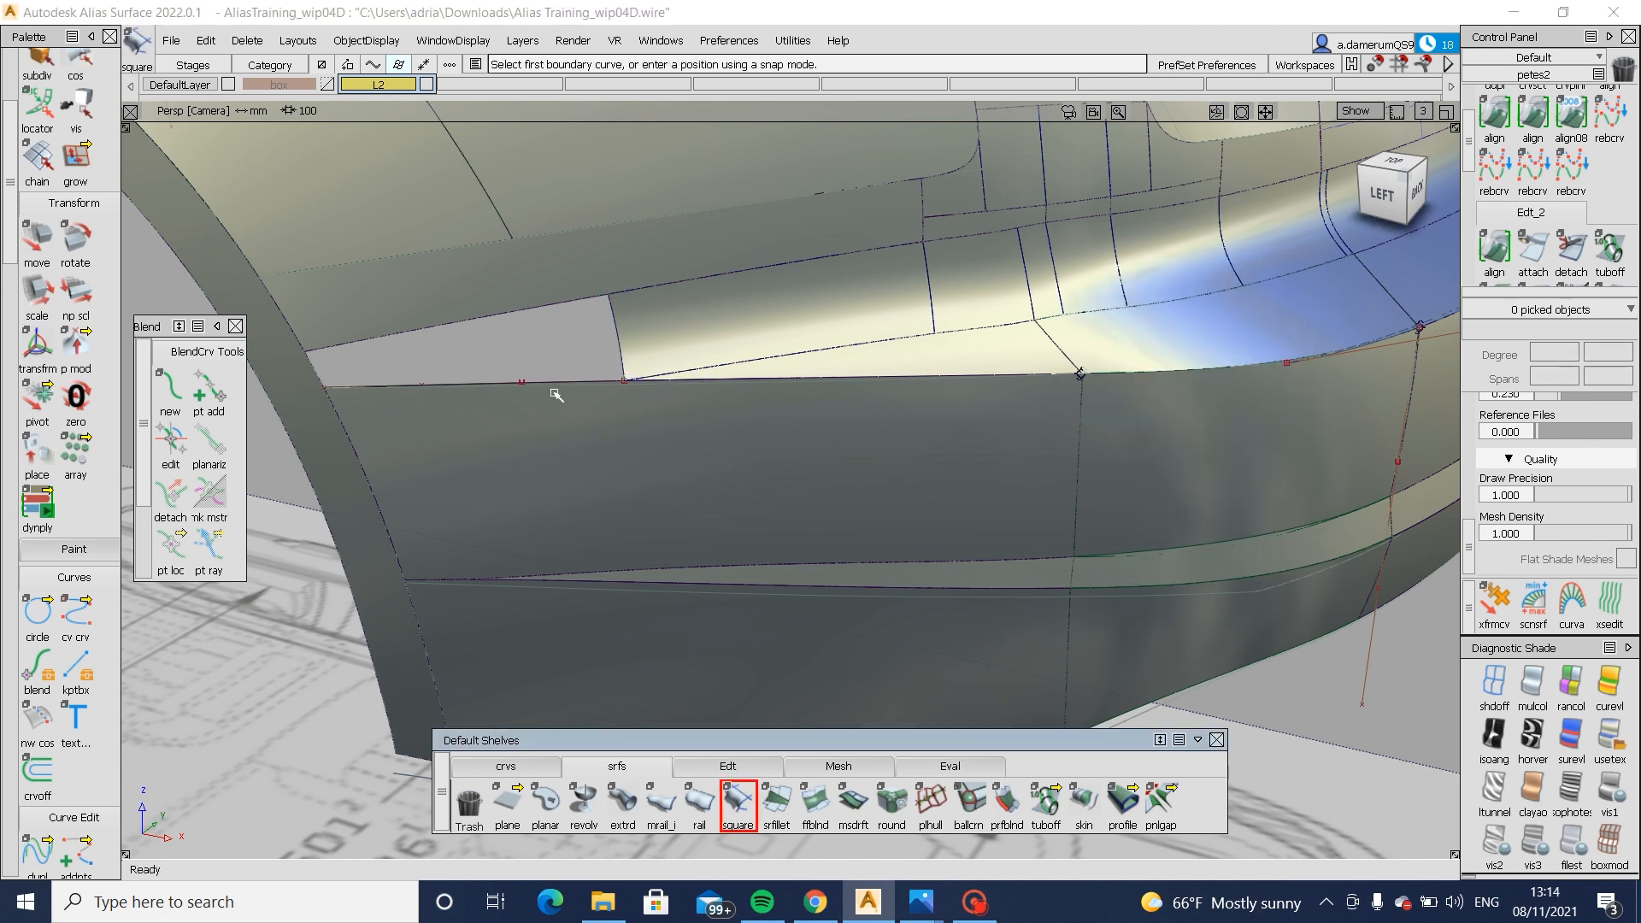
pyautogui.click(579, 389)
pyautogui.click(608, 394)
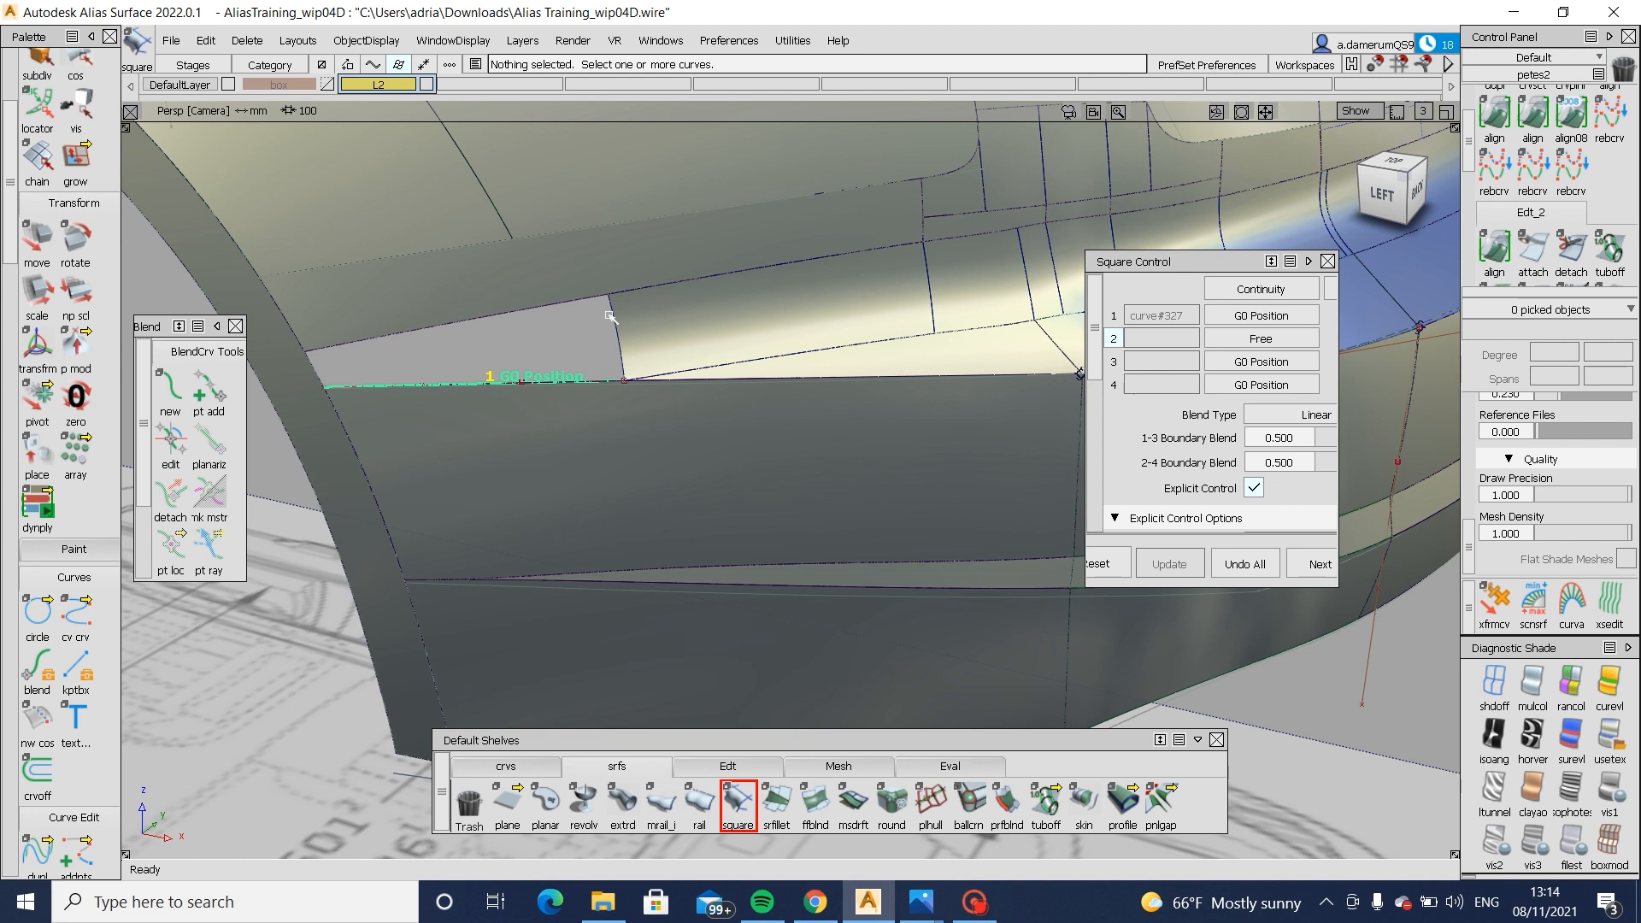
pyautogui.click(506, 317)
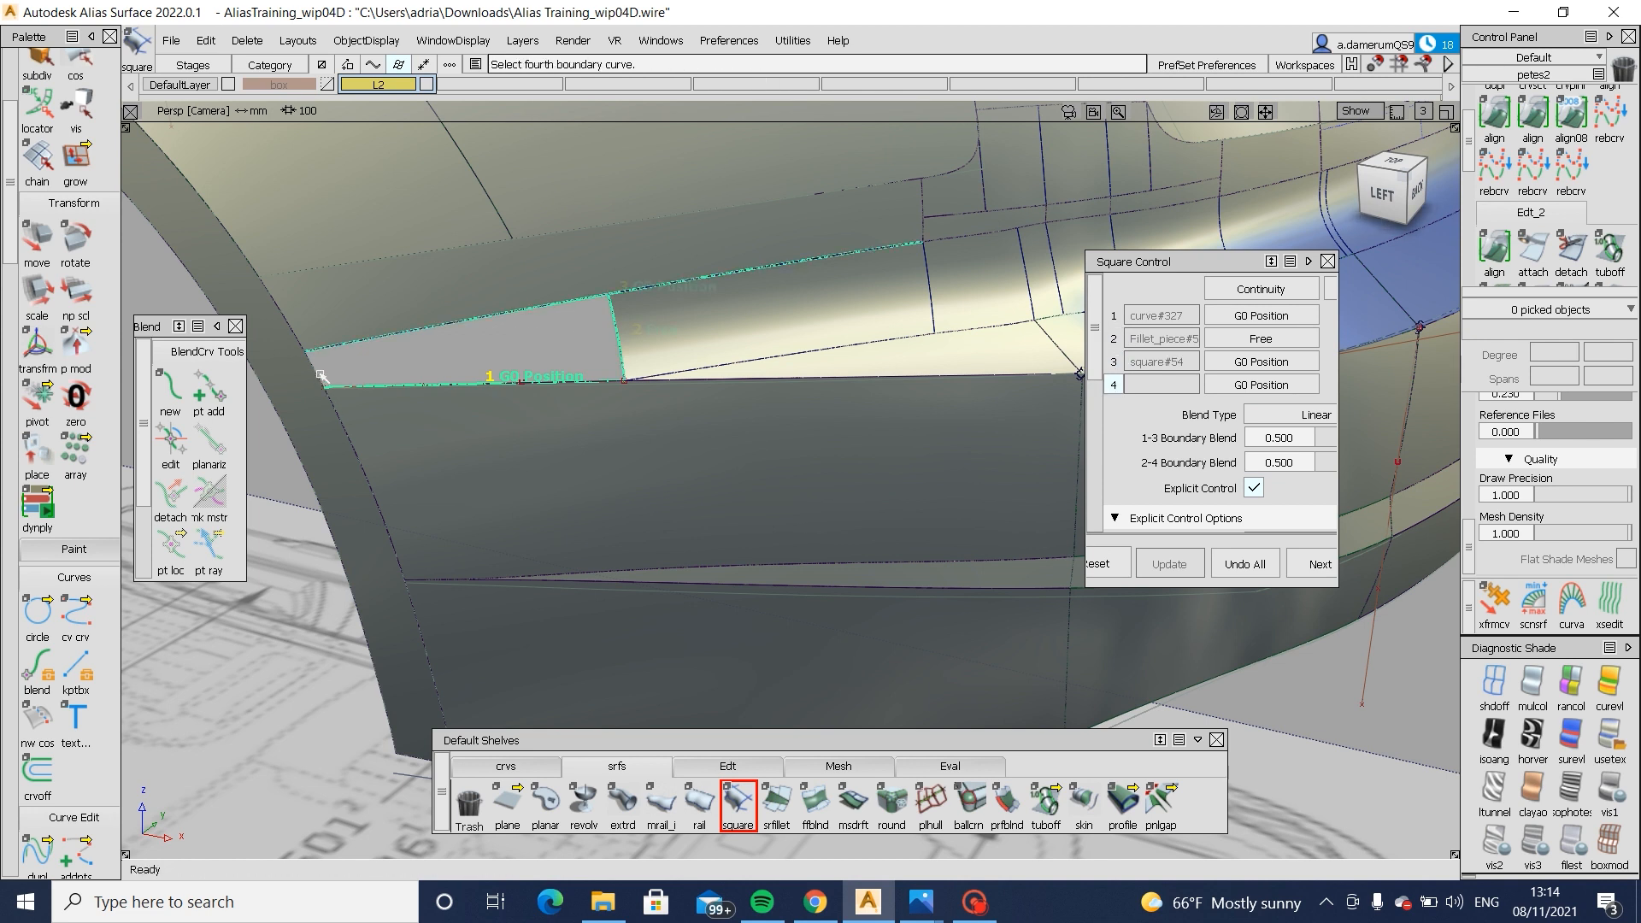
pyautogui.click(321, 375)
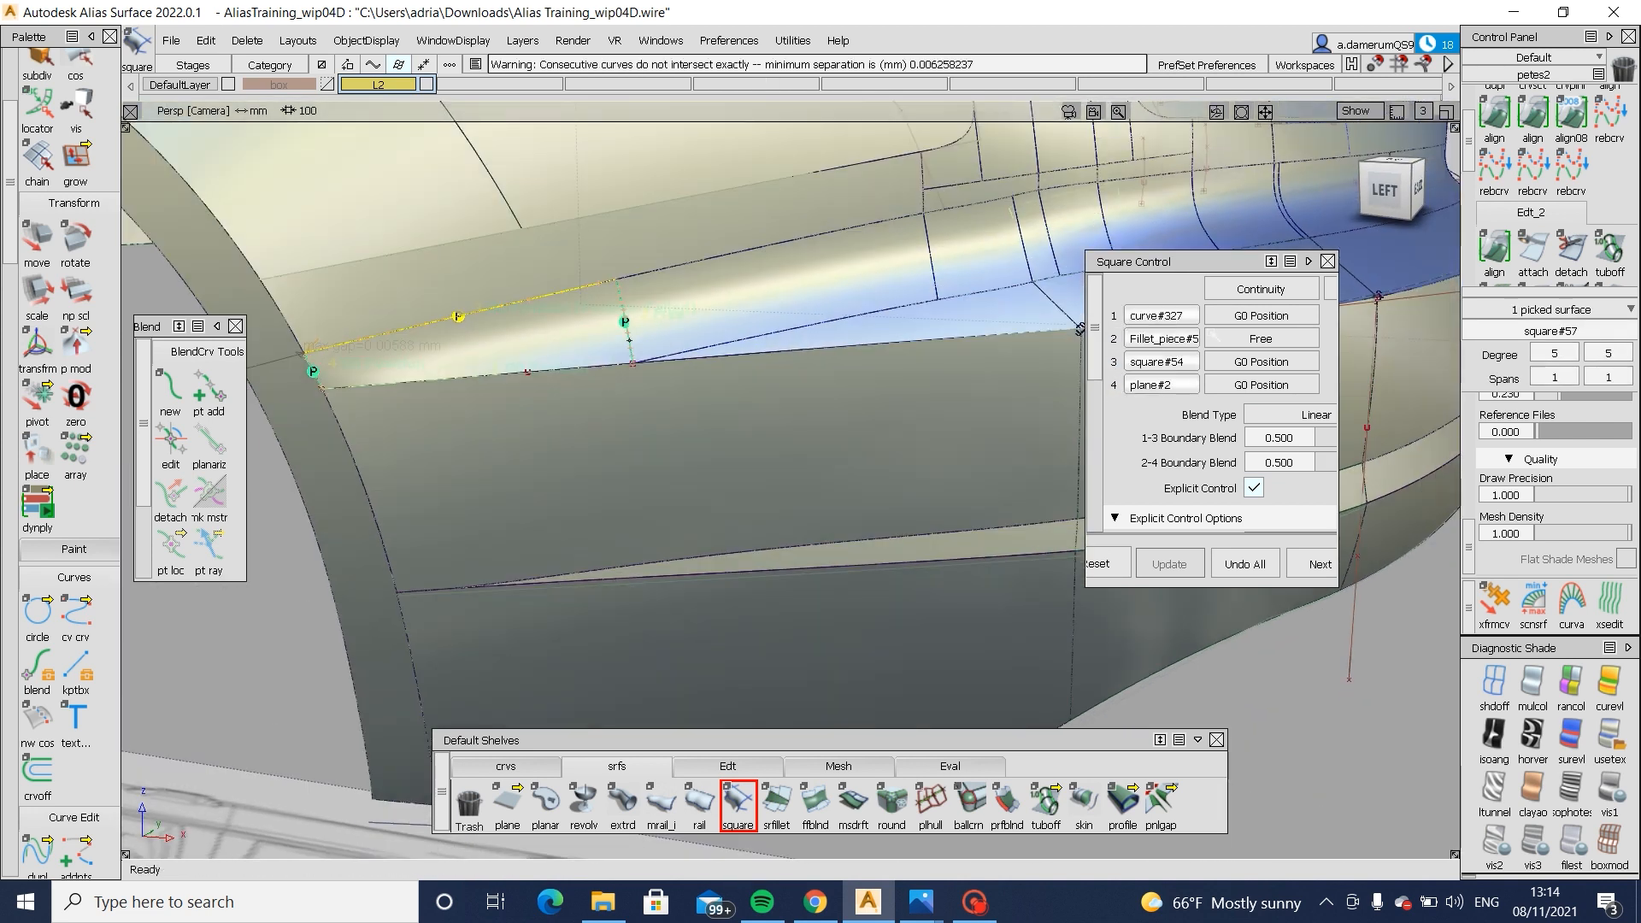
# - Set the Square surface's second boundary, along the fillet, to G1 Tangent and its third boundary, along the upper edge, to G2 Curvature
pyautogui.keyDown('alt'); pyautogui.keyDown('shift'); pyautogui.moveTo(699, 410); pyautogui.dragTo(598, 359); pyautogui.keyUp('shift'); pyautogui.keyUp('alt')
pyautogui.keyDown('alt'); pyautogui.keyDown('shift'); pyautogui.moveTo(598, 358); pyautogui.dragTo(700, 358, button='right'); pyautogui.keyUp('shift'); pyautogui.keyUp('alt')
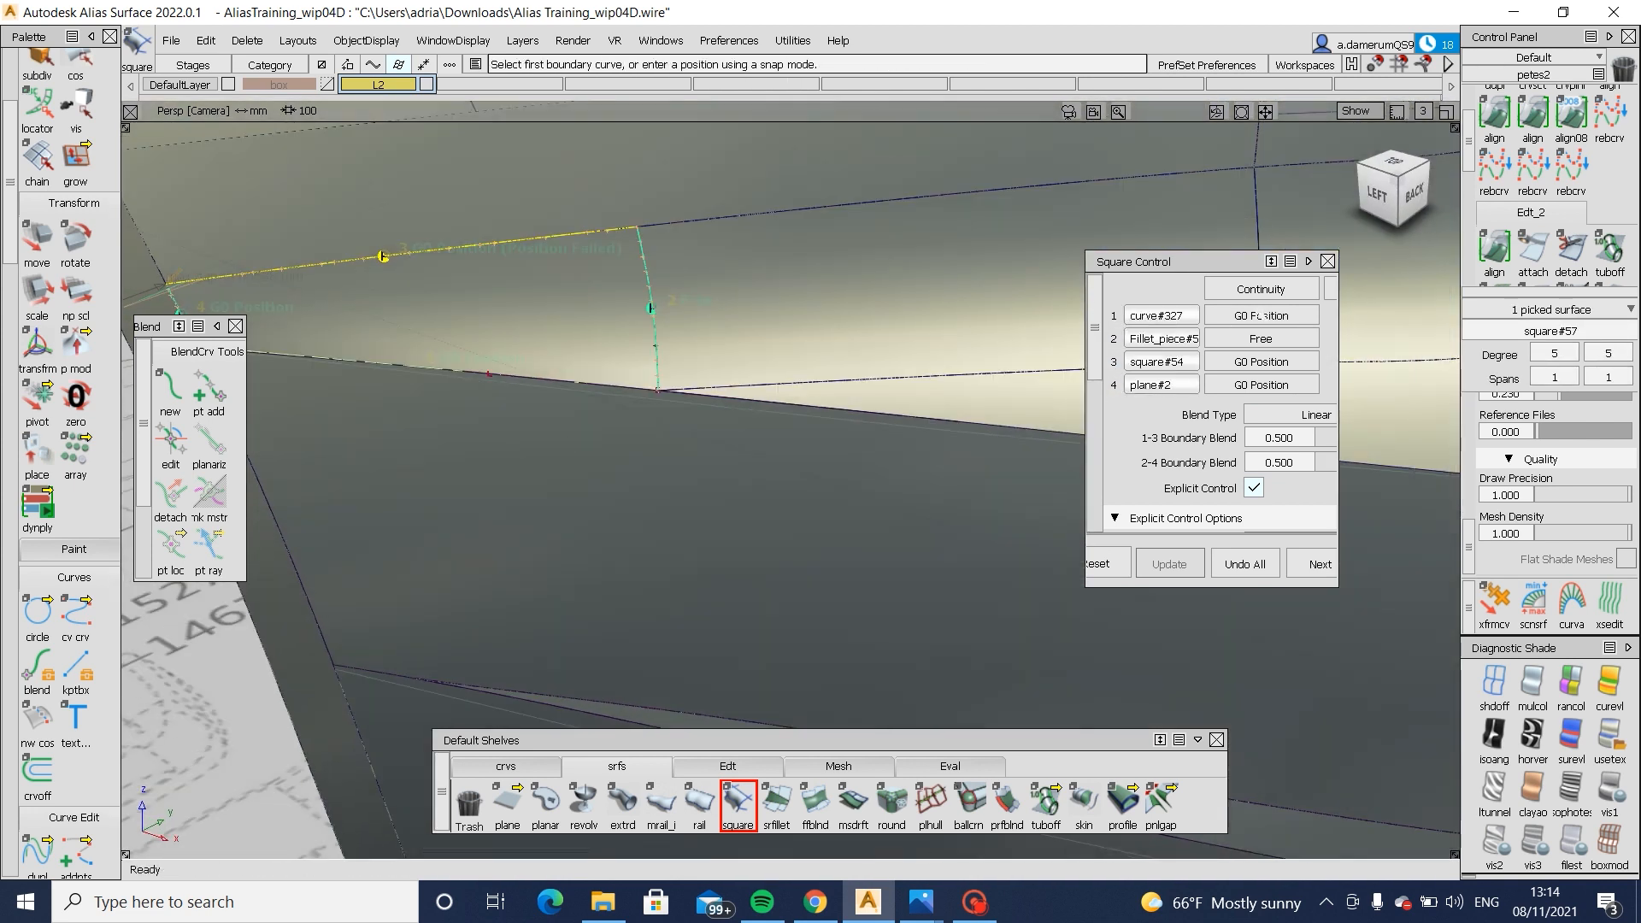
pyautogui.click(1262, 315)
pyautogui.click(1262, 315)
pyautogui.click(1260, 339)
pyautogui.click(1220, 411)
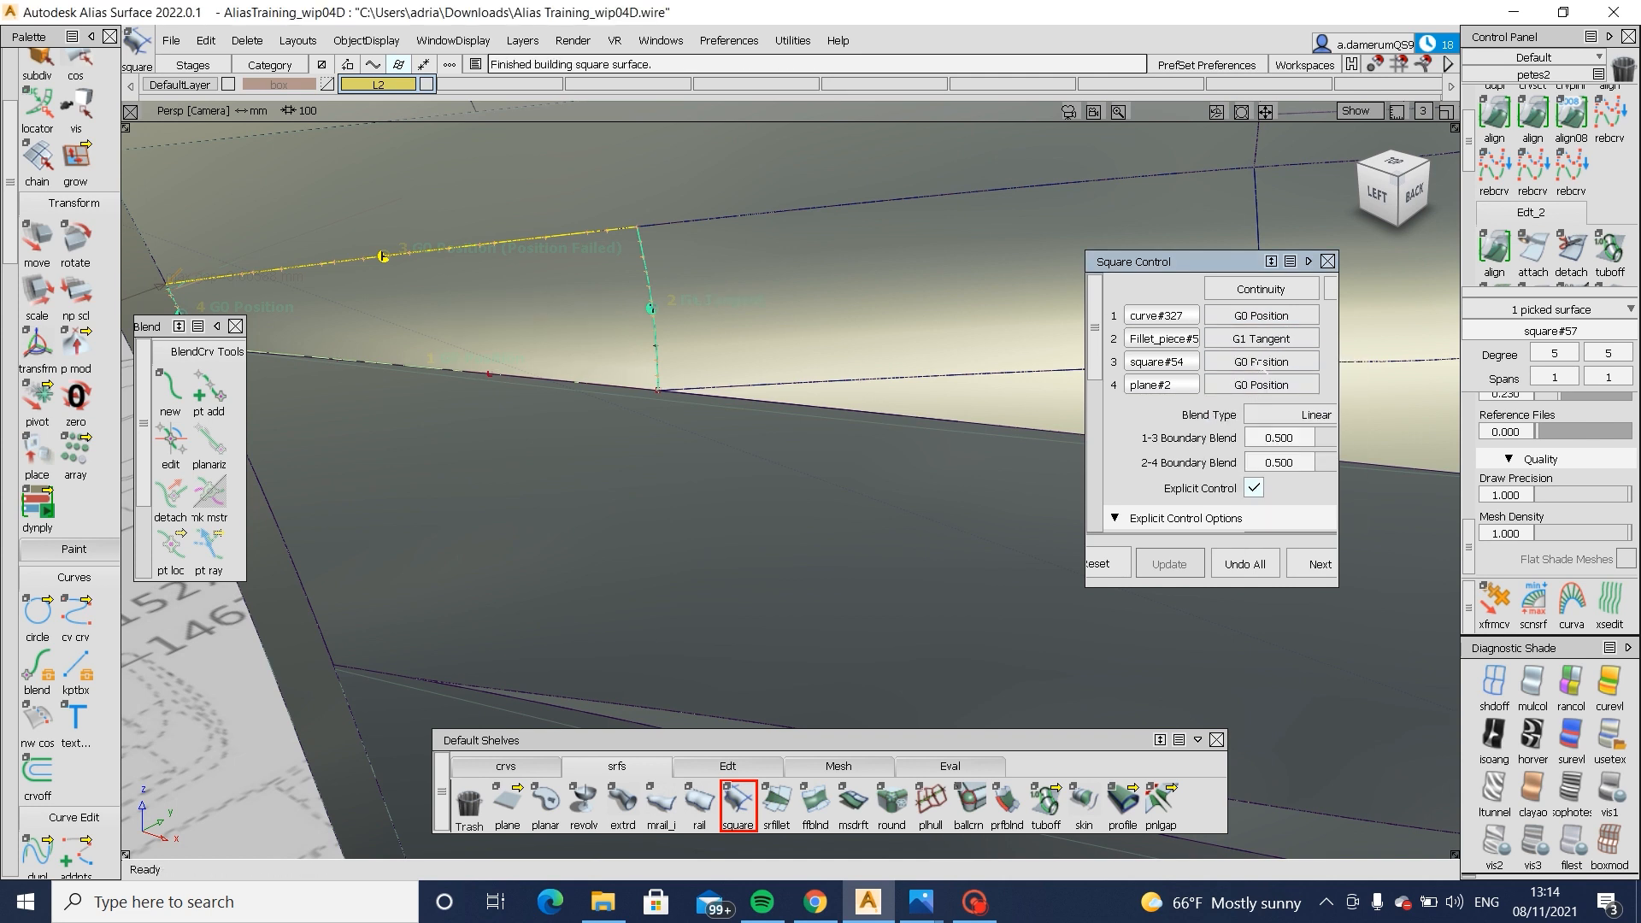
pyautogui.click(1258, 361)
pyautogui.click(1269, 459)
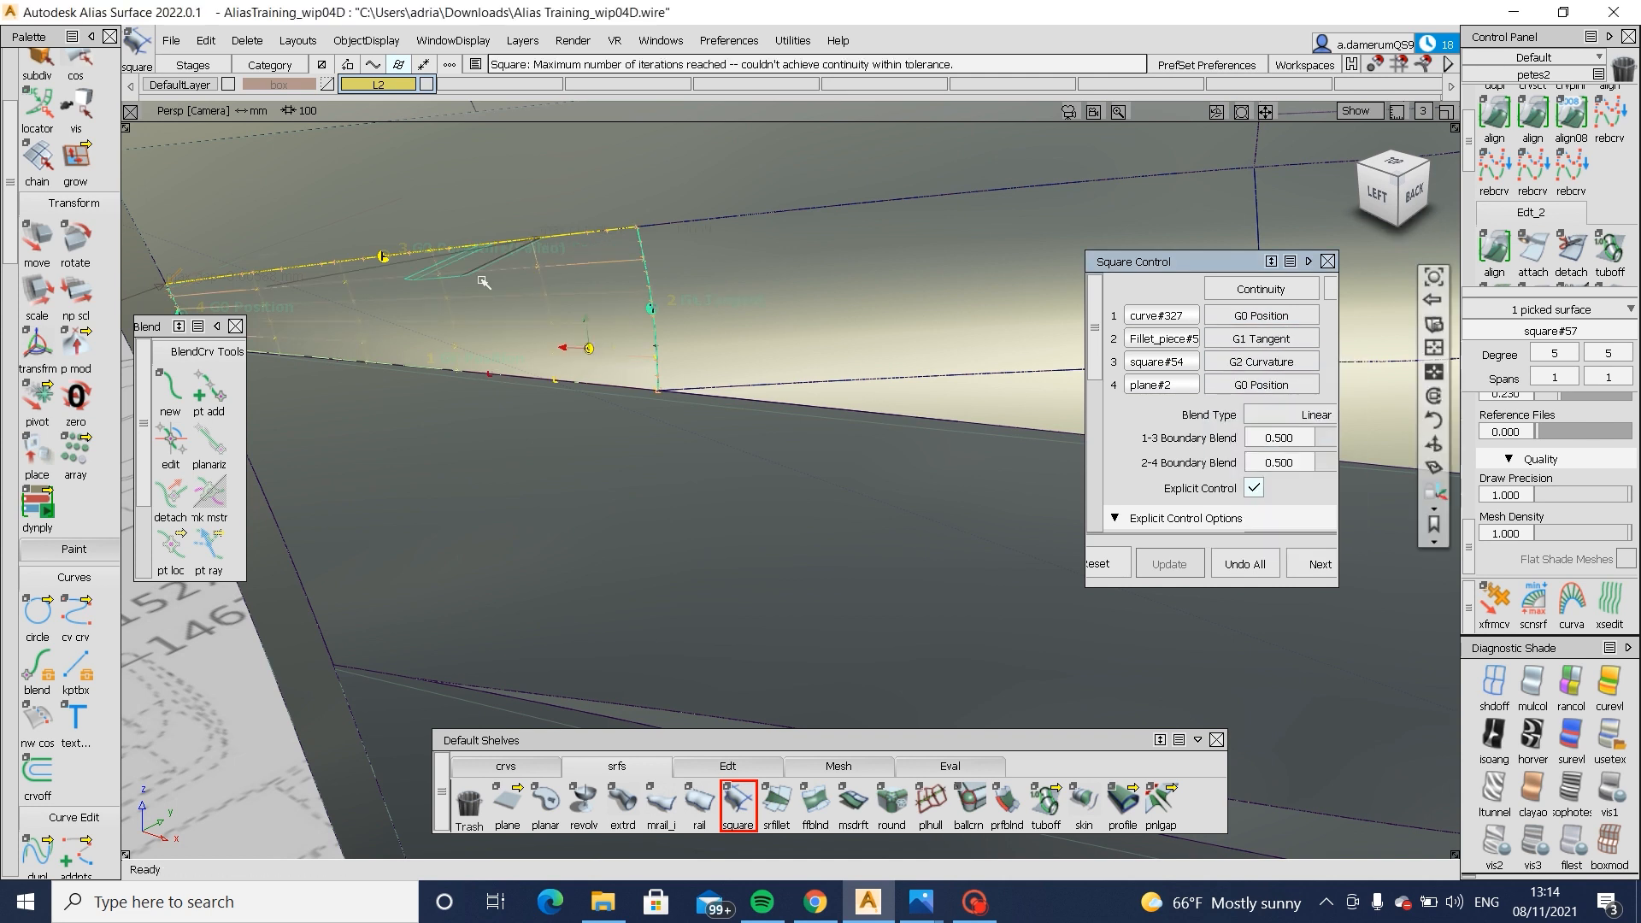
# - Examine the Square surface's upper edge and CV layout, and review its explicit degree and span settings
pyautogui.keyDown('alt'); pyautogui.keyDown('shift'); pyautogui.moveTo(479, 282); pyautogui.dragTo(729, 227); pyautogui.keyUp('shift'); pyautogui.keyUp('alt')
pyautogui.keyDown('alt'); pyautogui.keyDown('shift'); pyautogui.moveTo(444, 278); pyautogui.dragTo(718, 300, button='middle'); pyautogui.keyUp('shift'); pyautogui.keyUp('alt')
pyautogui.keyDown('alt'); pyautogui.keyDown('shift'); pyautogui.moveTo(718, 300); pyautogui.dragTo(737, 282); pyautogui.keyUp('shift'); pyautogui.keyUp('alt')
pyautogui.scroll(-5, 1213, 410)
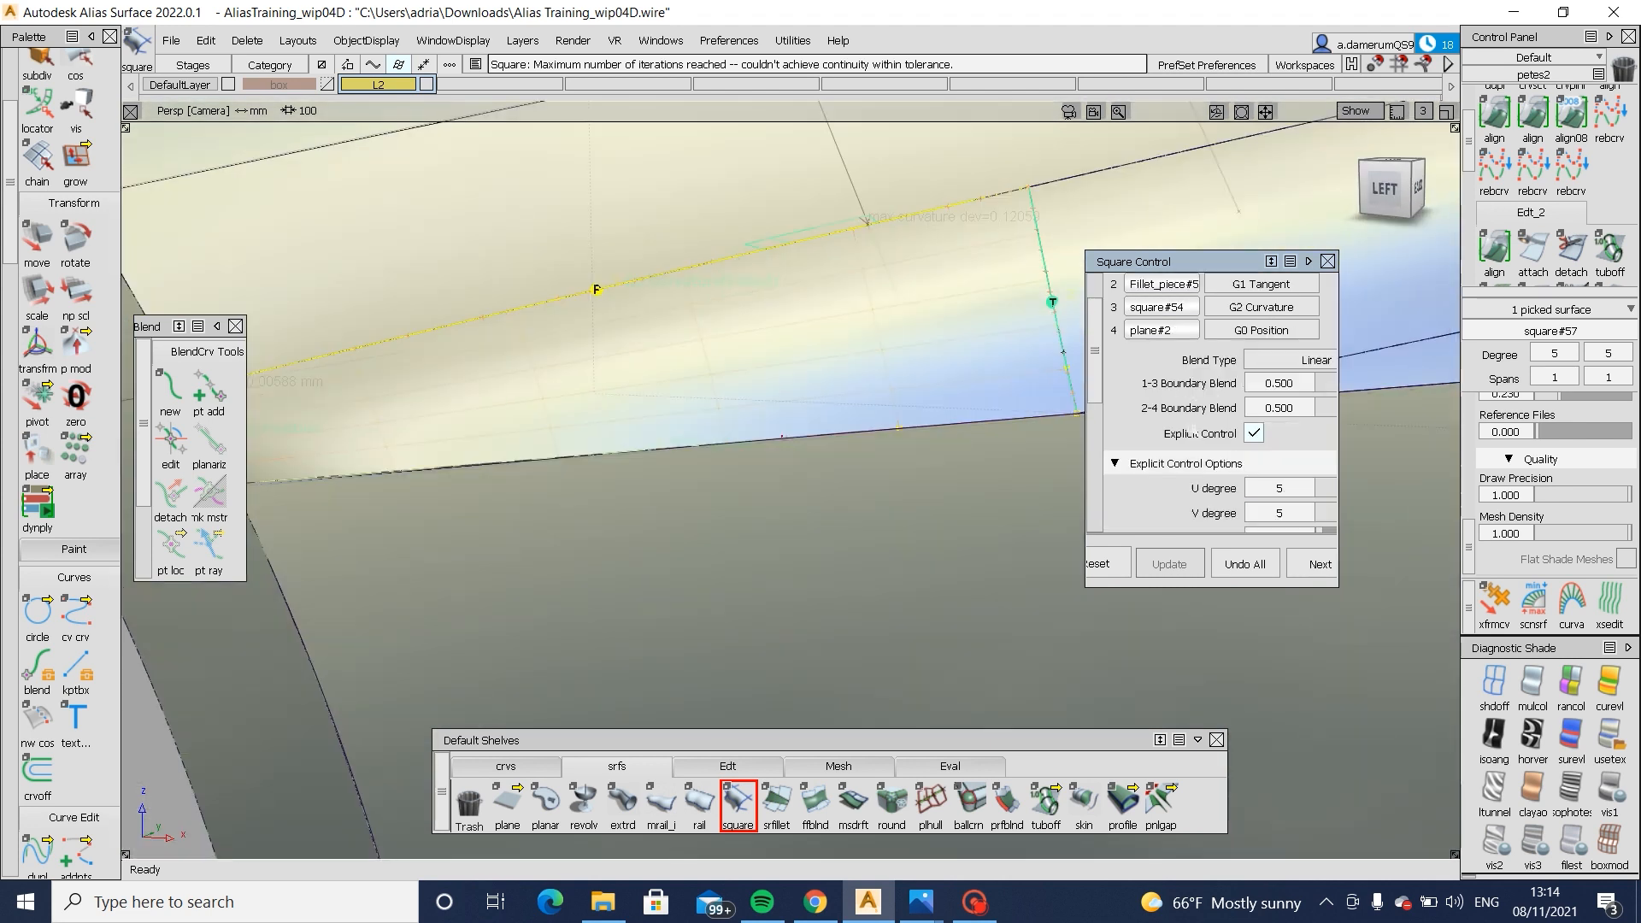
pyautogui.moveTo(1083, 480); pyautogui.dragTo(1020, 484)
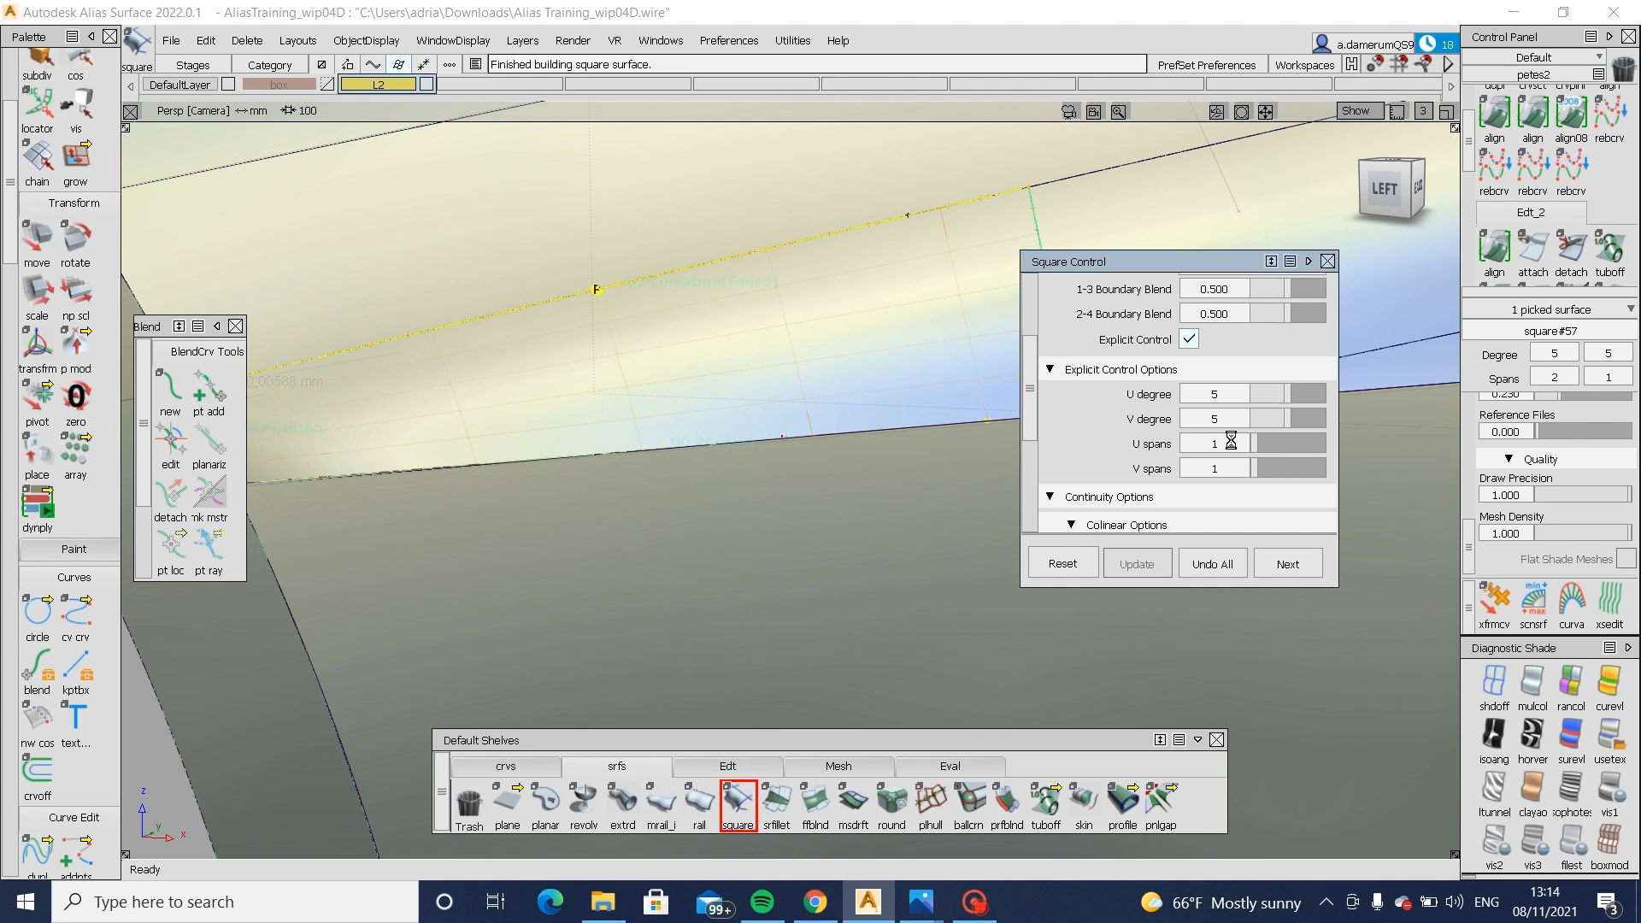
pyautogui.moveTo(745, 291)
pyautogui.keyDown('alt'); pyautogui.keyDown('shift'); pyautogui.mouseDown(button='right')
pyautogui.moveTo(692, 355)
pyautogui.moveTo(731, 385)
pyautogui.mouseUp(button='right'); pyautogui.keyUp('shift'); pyautogui.keyUp('alt')
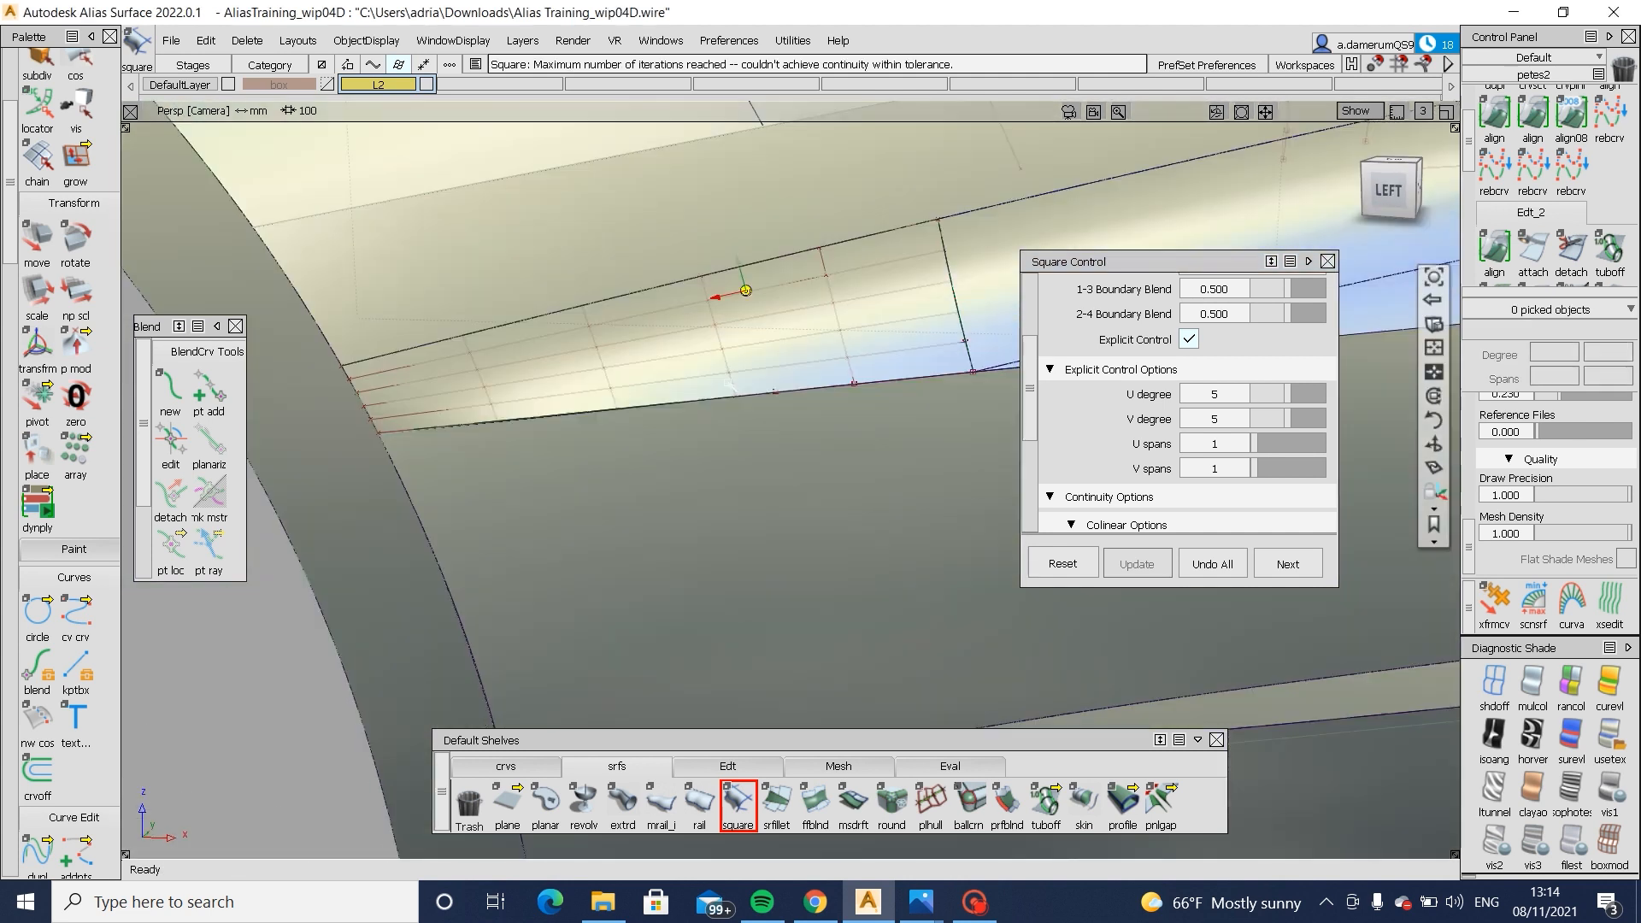
pyautogui.moveTo(729, 385)
pyautogui.keyDown('alt'); pyautogui.keyDown('shift'); pyautogui.mouseDown()
pyautogui.moveTo(821, 351)
pyautogui.moveTo(838, 399)
pyautogui.mouseUp(); pyautogui.keyUp('shift'); pyautogui.keyUp('alt')
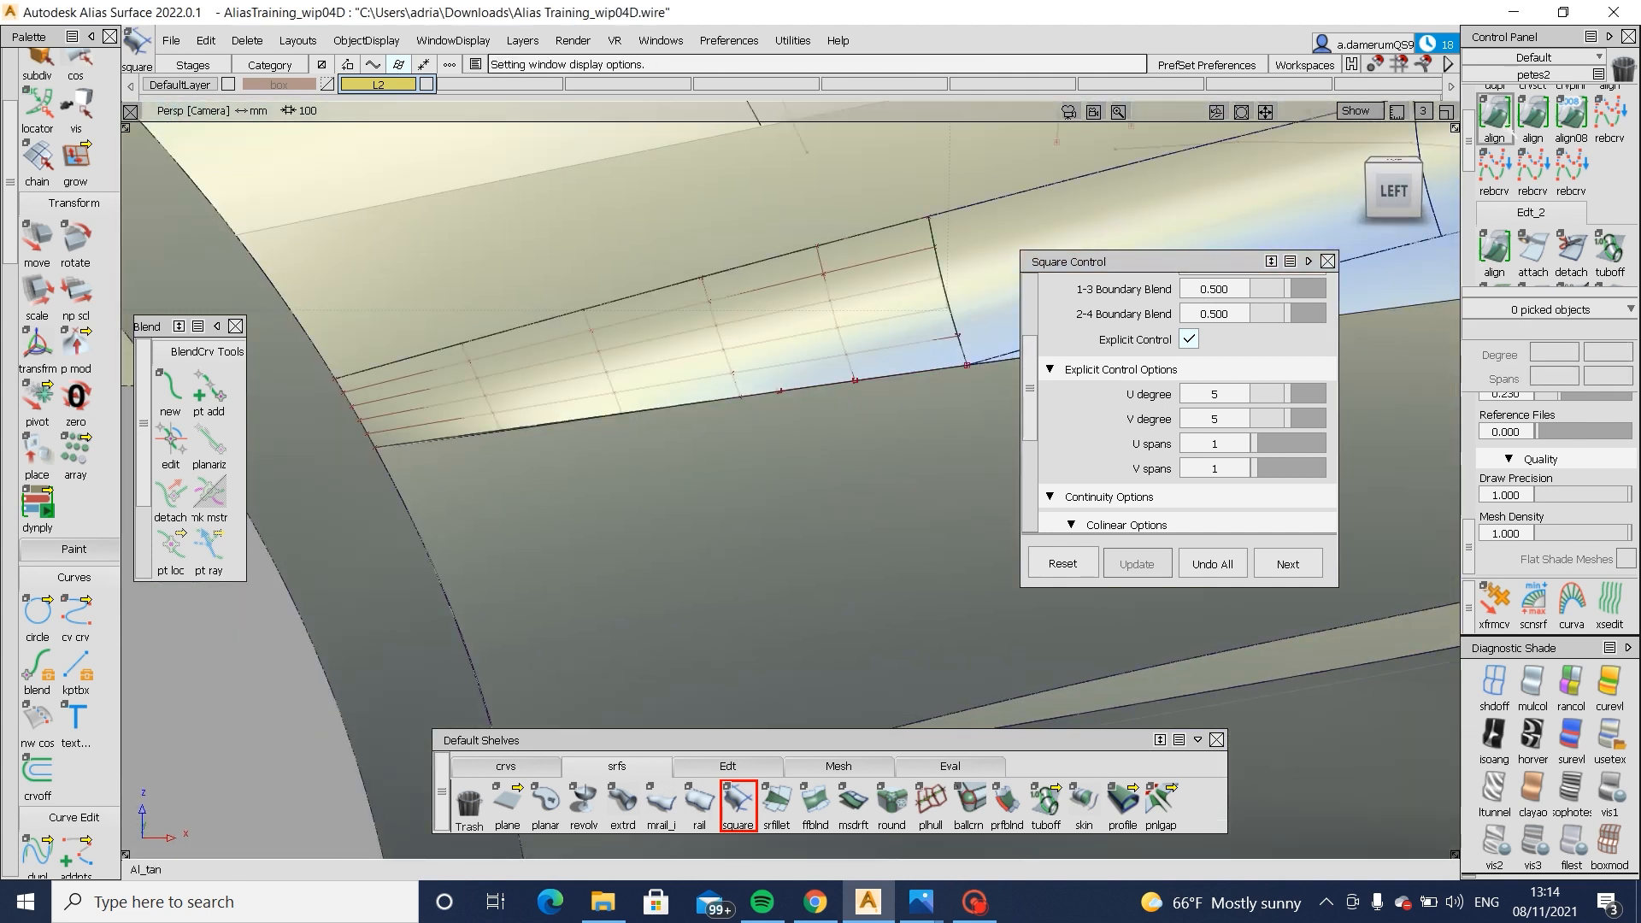
# - Align the gap surface's upper edge to the adjoining surface with G2 continuity, removing its construction history and enabling Partial and Continuity Check
pyautogui.doubleClick(1494, 113)
pyautogui.click(762, 268)
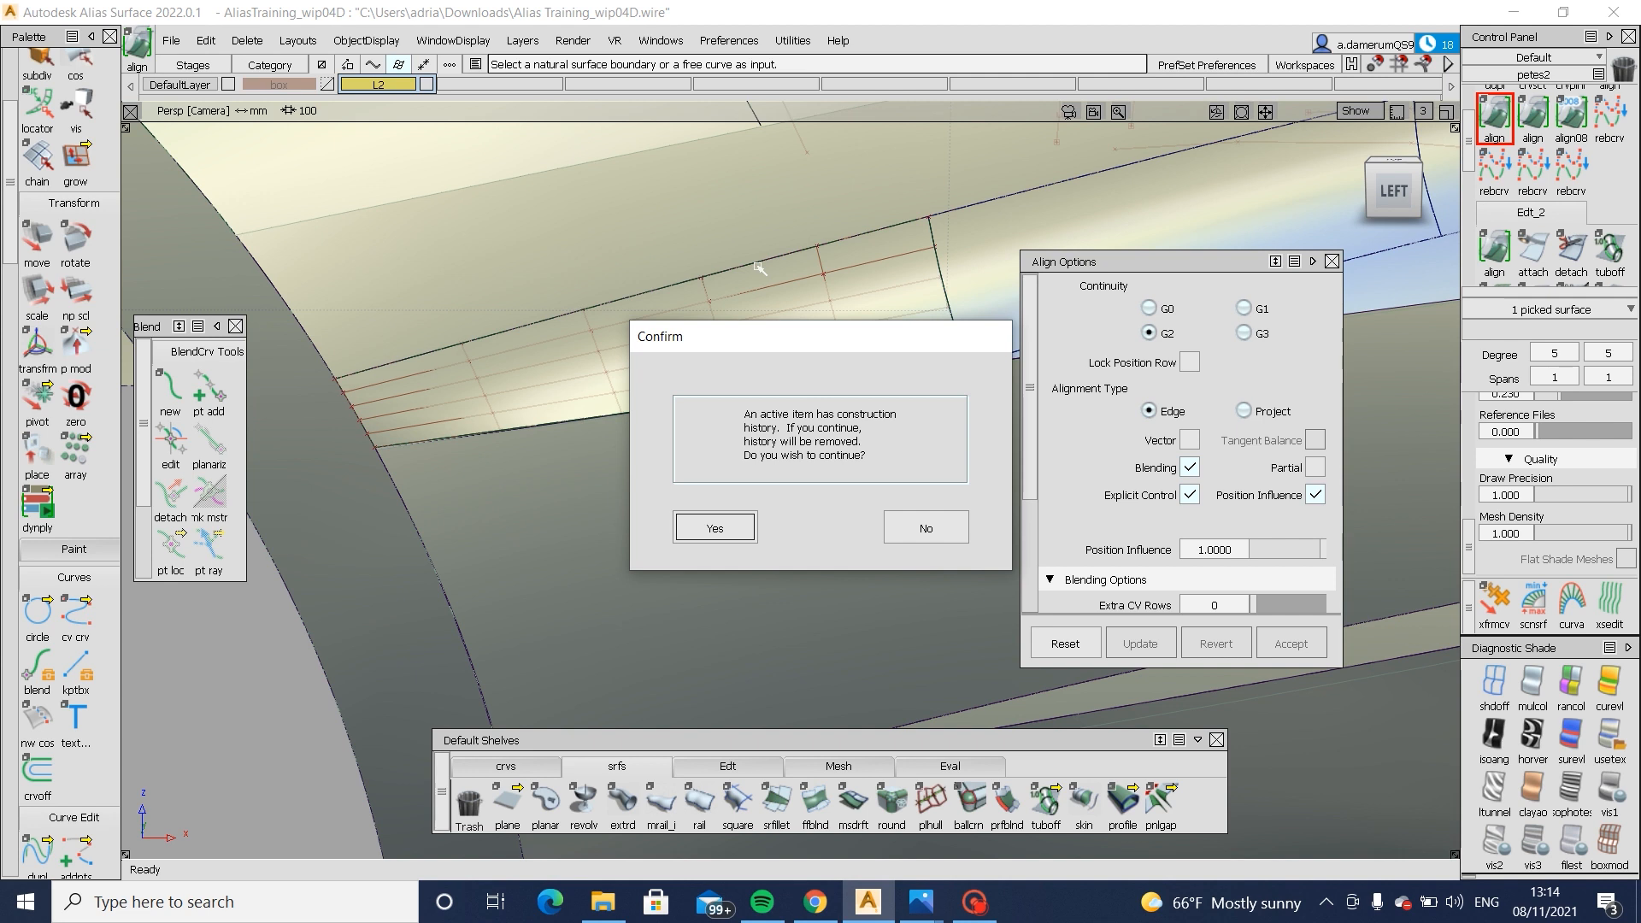
pyautogui.press('Return')
pyautogui.click(758, 267)
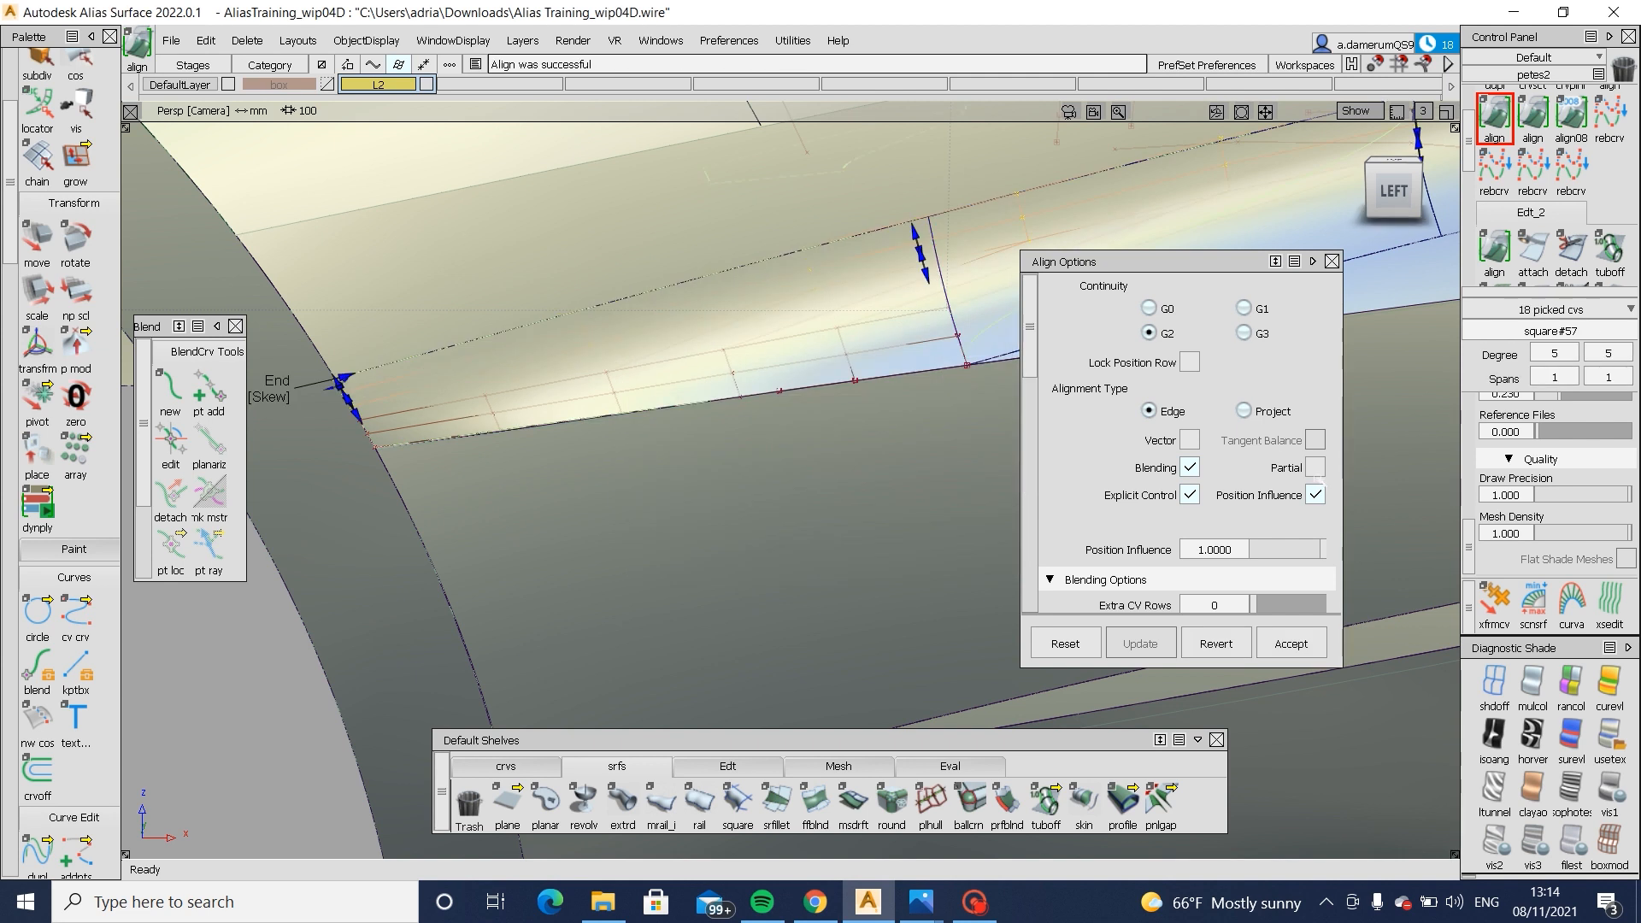
pyautogui.click(1316, 469)
pyautogui.keyDown('alt'); pyautogui.keyDown('shift'); pyautogui.moveTo(675, 432); pyautogui.dragTo(616, 436); pyautogui.keyUp('shift'); pyautogui.keyUp('alt')
pyautogui.scroll(-3, 1186, 502)
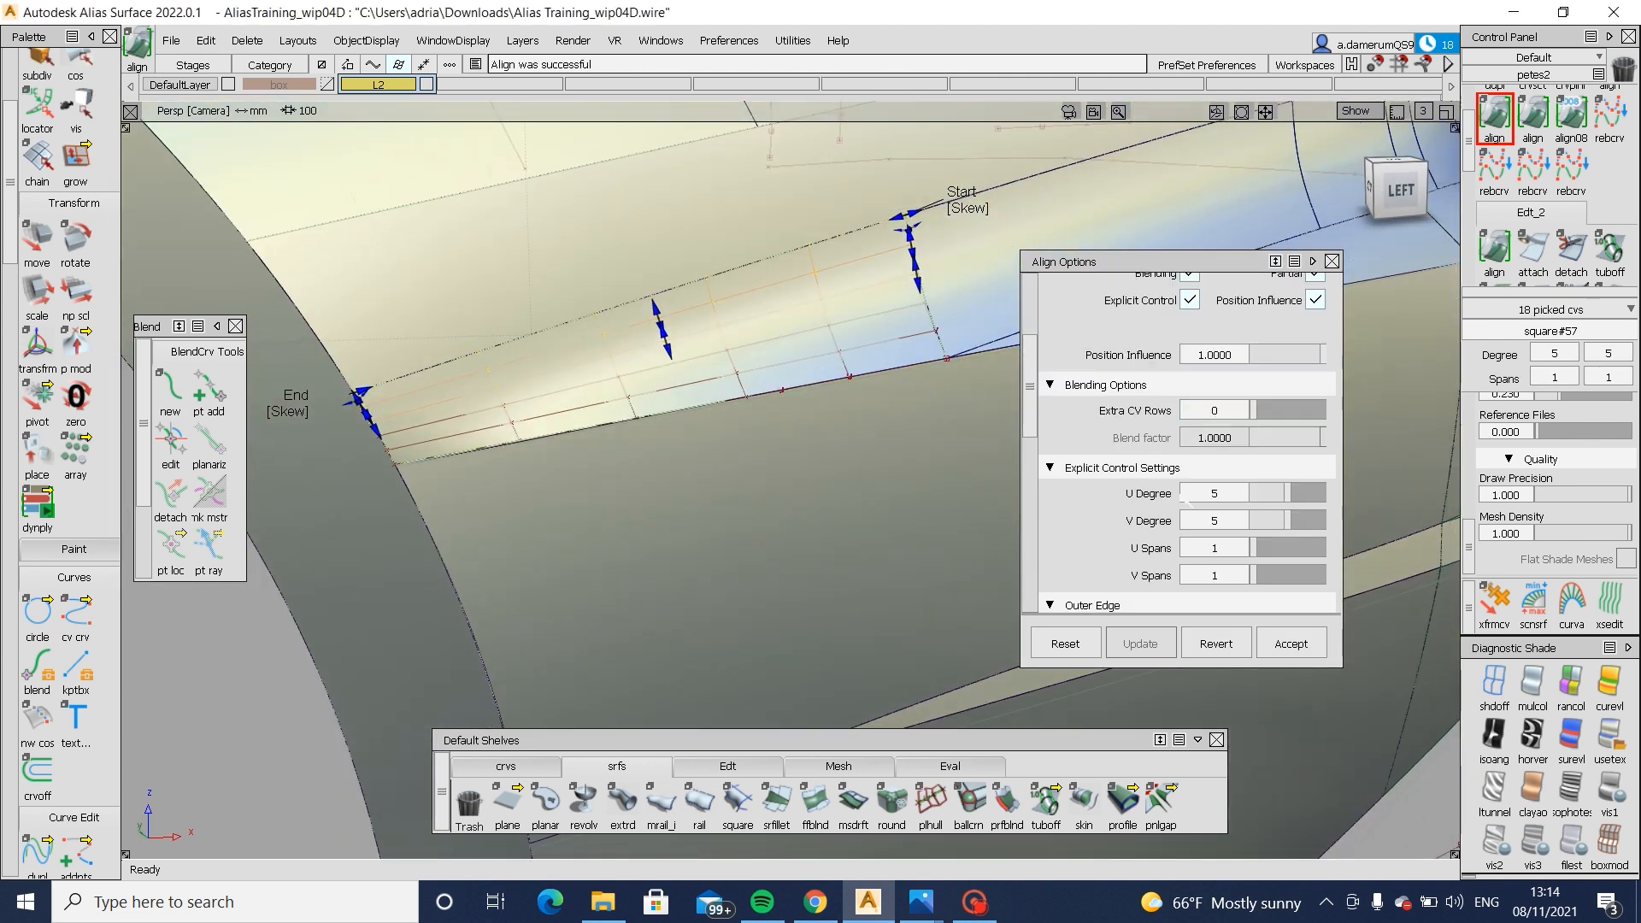
pyautogui.scroll(-5, 1185, 499)
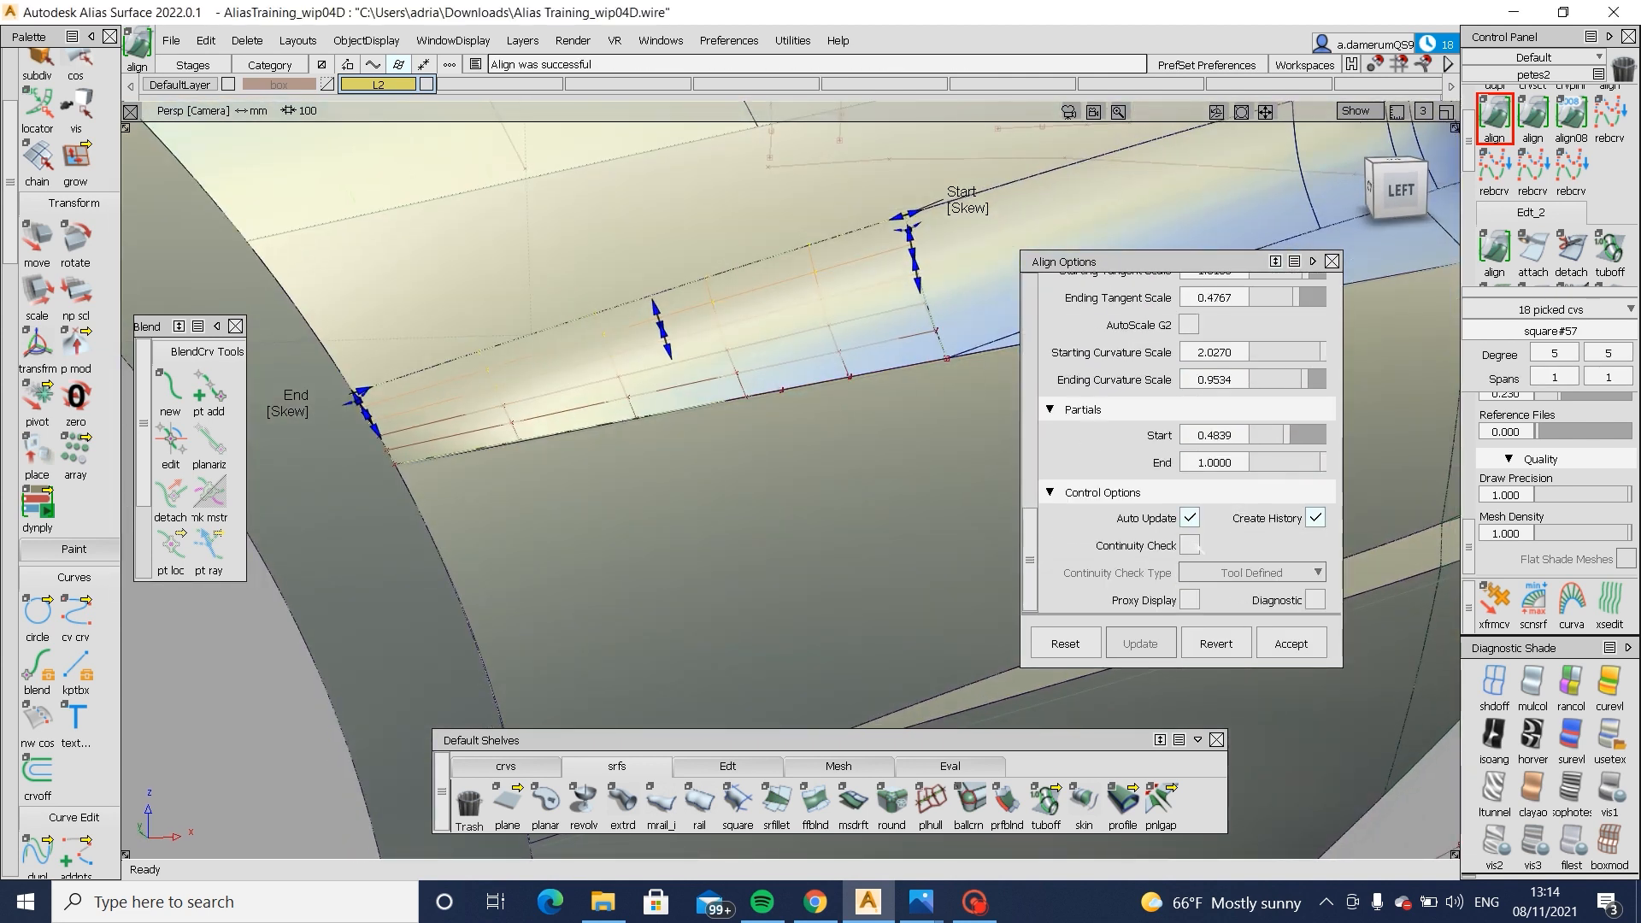
pyautogui.click(1195, 546)
pyautogui.keyDown('alt'); pyautogui.keyDown('shift'); pyautogui.moveTo(812, 399); pyautogui.dragTo(889, 496); pyautogui.keyUp('shift'); pyautogui.keyUp('alt')
pyautogui.keyDown('ctrl'); pyautogui.keyDown('shift'); pyautogui.moveTo(913, 514); pyautogui.dragTo(941, 328); pyautogui.keyUp('shift'); pyautogui.keyUp('ctrl')
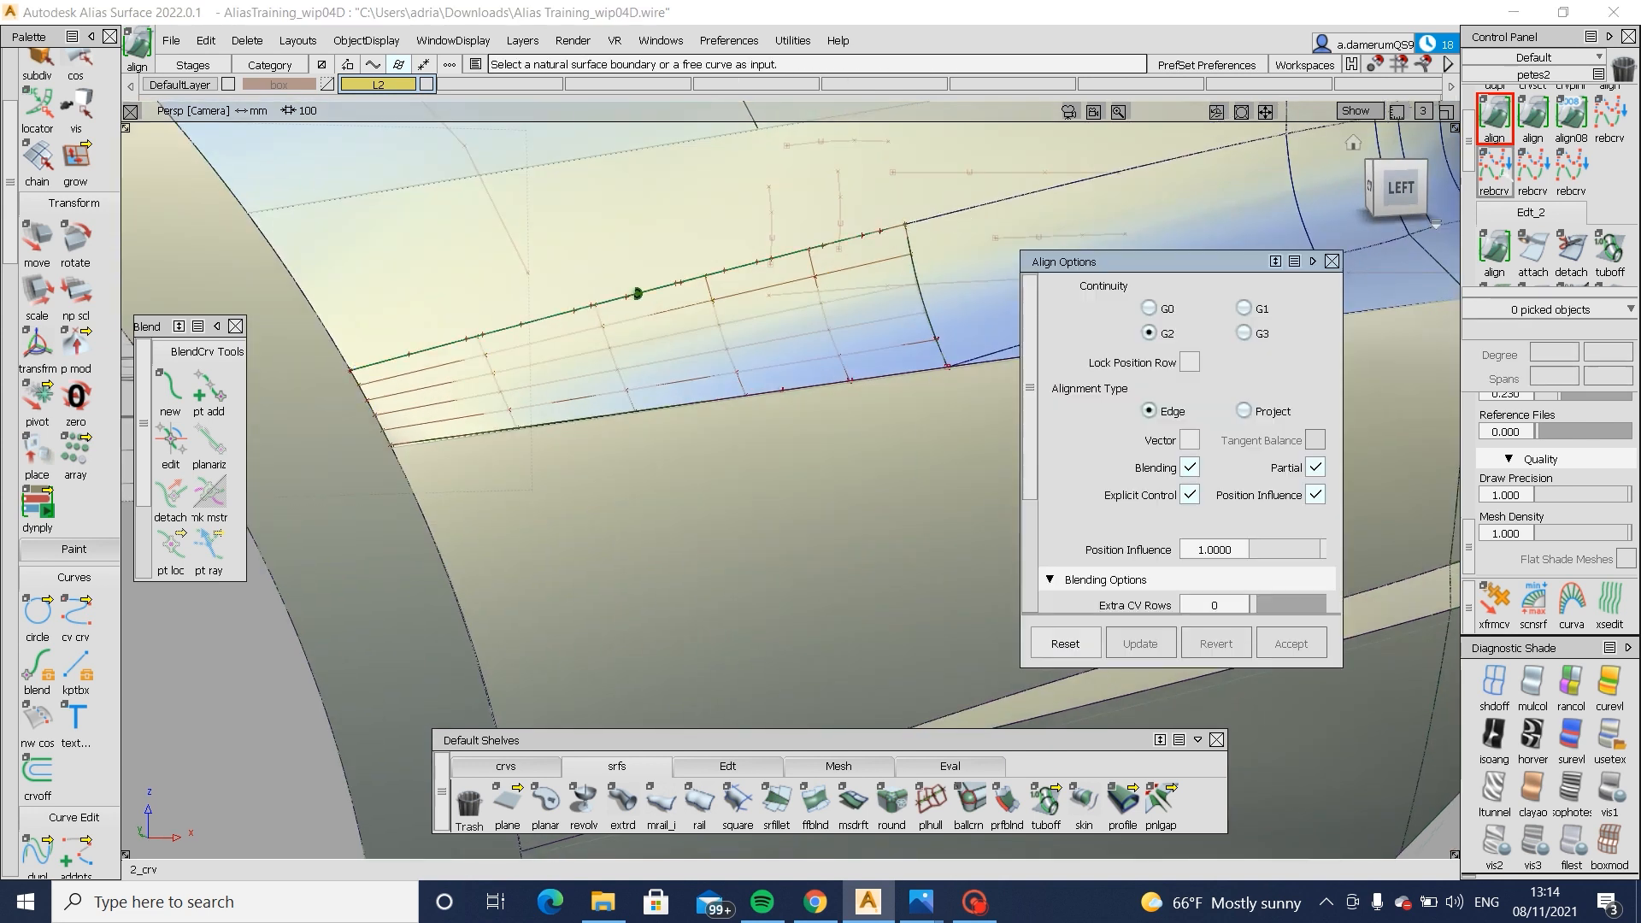
# - Check surface continuity at the patch's joint with the fillet, and inspect its lower corner at the wheel arch without wireframe
pyautogui.scroll(-4, 1504, 176)
pyautogui.click(1533, 213)
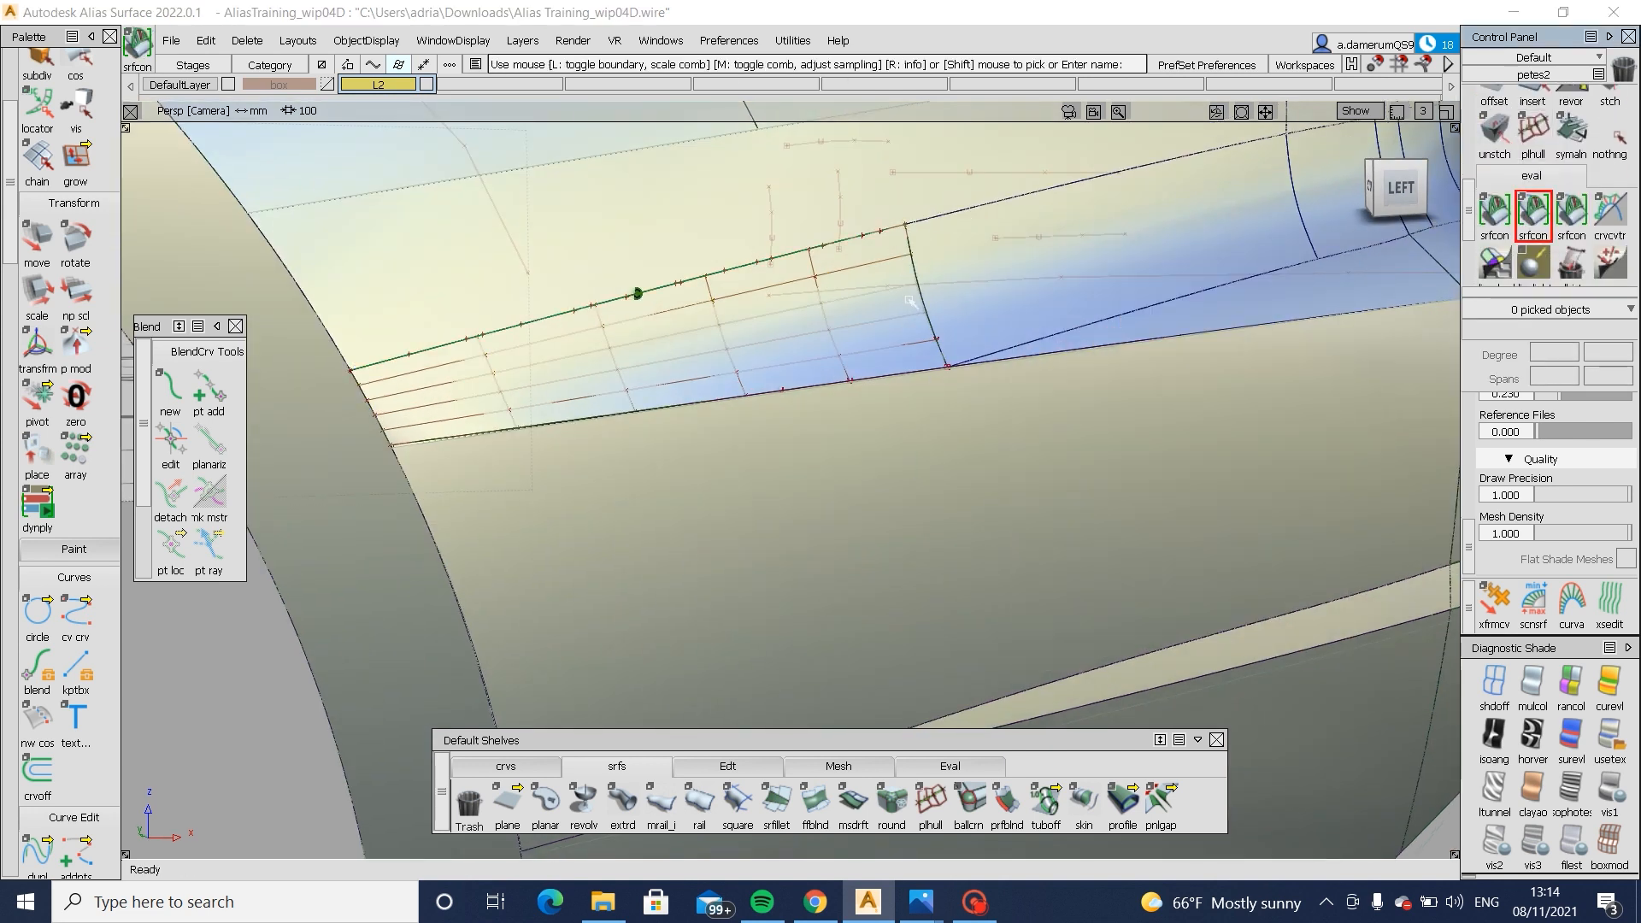
pyautogui.click(914, 303)
pyautogui.keyDown('alt'); pyautogui.keyDown('shift'); pyautogui.moveTo(957, 300); pyautogui.dragTo(946, 363); pyautogui.keyUp('shift'); pyautogui.keyUp('alt')
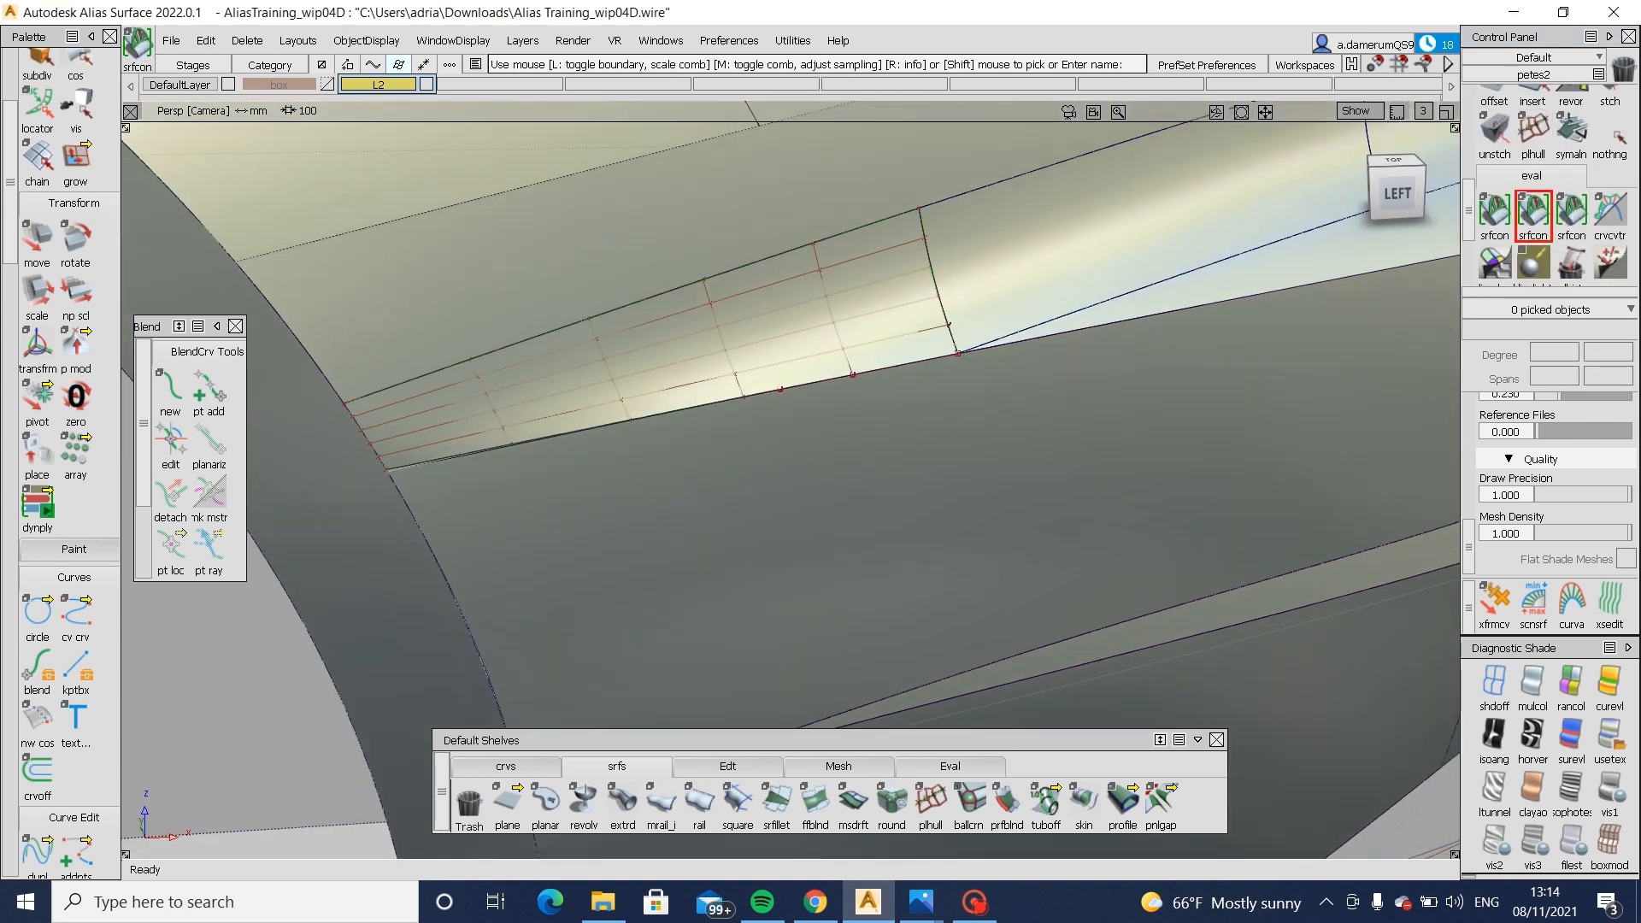
pyautogui.hotkey('alt', 't')
pyautogui.keyDown('alt'); pyautogui.keyDown('shift'); pyautogui.moveTo(959, 299); pyautogui.dragTo(983, 335); pyautogui.keyUp('shift'); pyautogui.keyUp('alt')
pyautogui.keyDown('alt'); pyautogui.keyDown('shift'); pyautogui.click(387, 428); pyautogui.keyUp('shift'); pyautogui.keyUp('alt')
pyautogui.keyDown('alt'); pyautogui.keyDown('shift'); pyautogui.moveTo(387, 428); pyautogui.dragTo(693, 459, button='right'); pyautogui.keyUp('shift'); pyautogui.keyUp('alt')
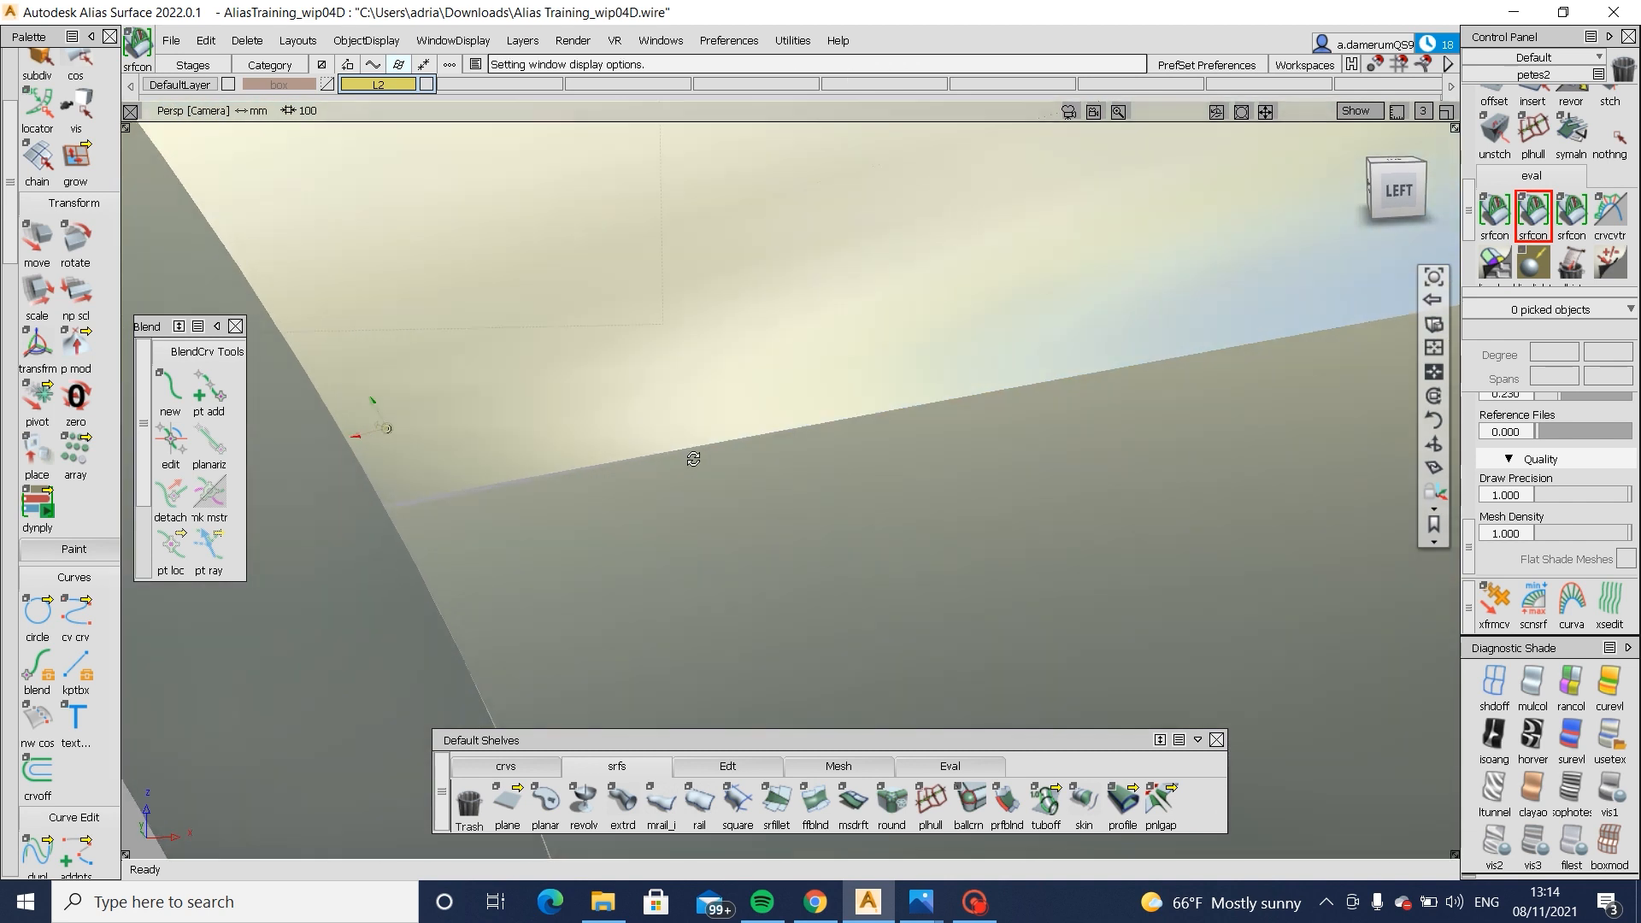
pyautogui.keyDown('alt'); pyautogui.keyDown('shift'); pyautogui.moveTo(693, 459); pyautogui.dragTo(399, 586); pyautogui.keyUp('shift'); pyautogui.keyUp('alt')
pyautogui.keyDown('alt'); pyautogui.keyDown('shift'); pyautogui.moveTo(511, 588); pyautogui.dragTo(747, 556); pyautogui.keyUp('shift'); pyautogui.keyUp('alt')
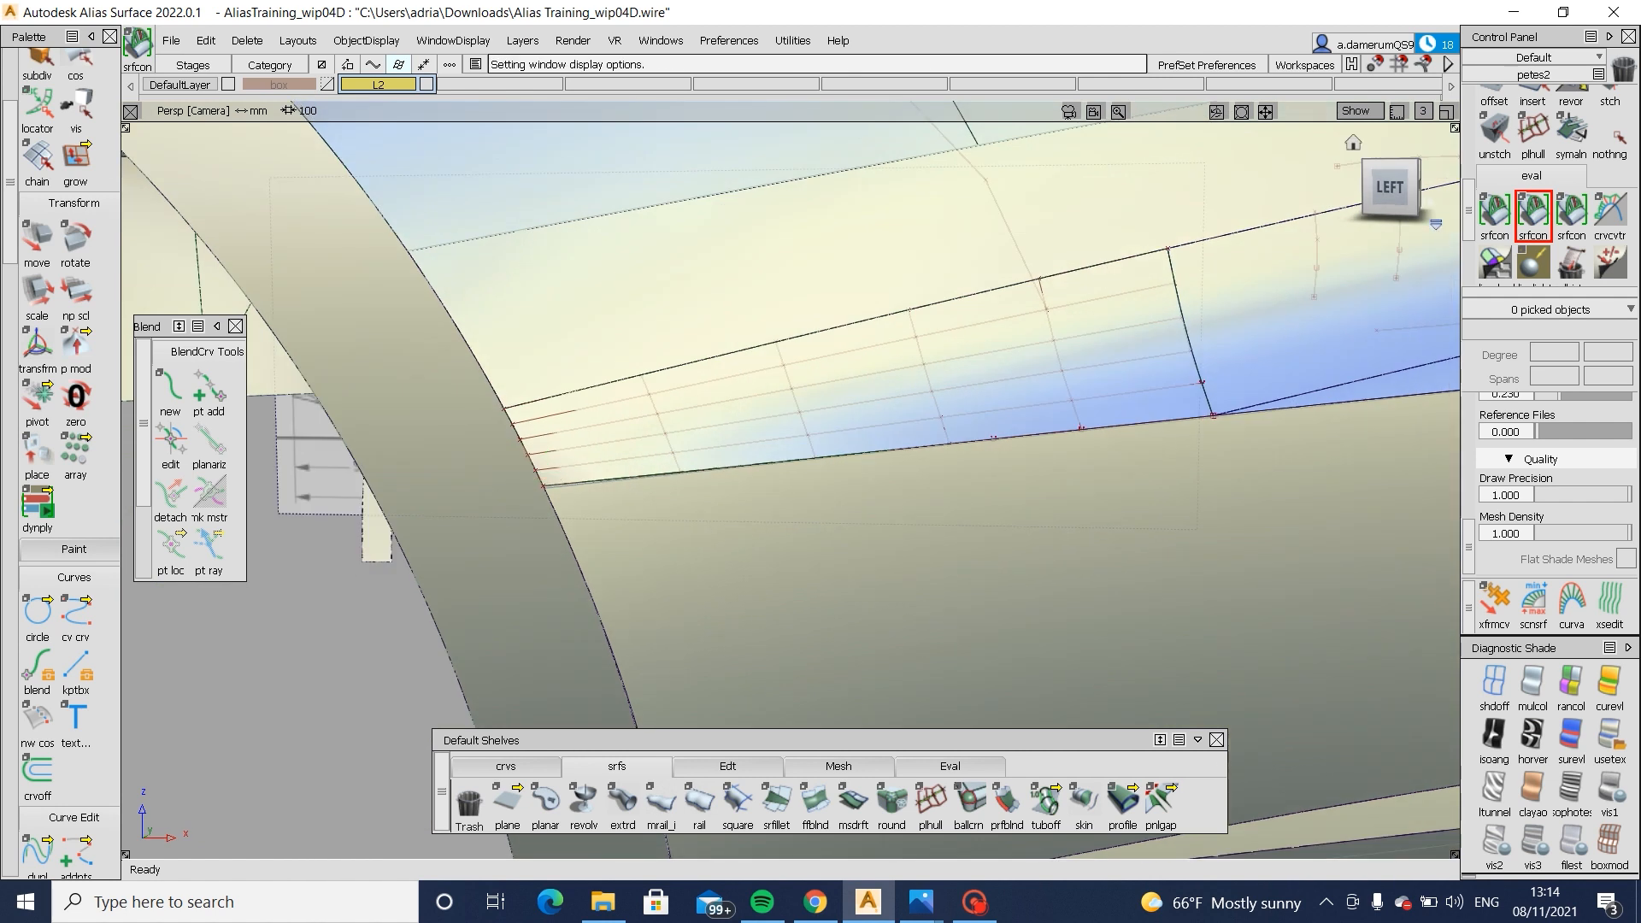
pyautogui.hotkey('shift', 'alt')
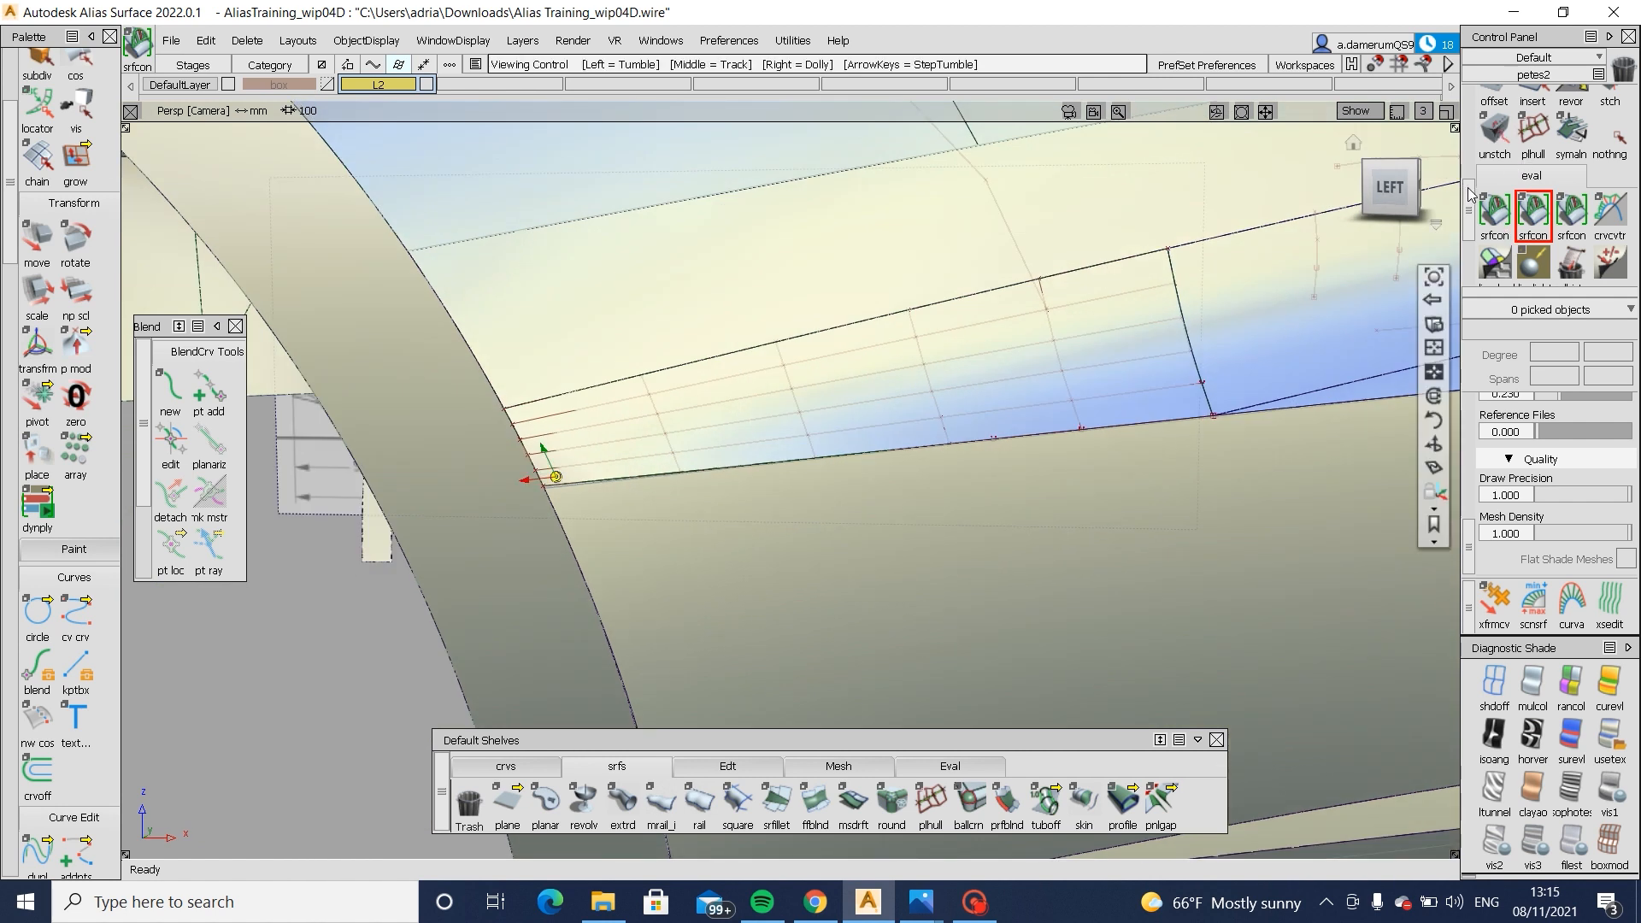
# - Align the patch's lower edge, square#57.V=0, to the gap's lower curve with G0 continuity
pyautogui.scroll(5, 1470, 193)
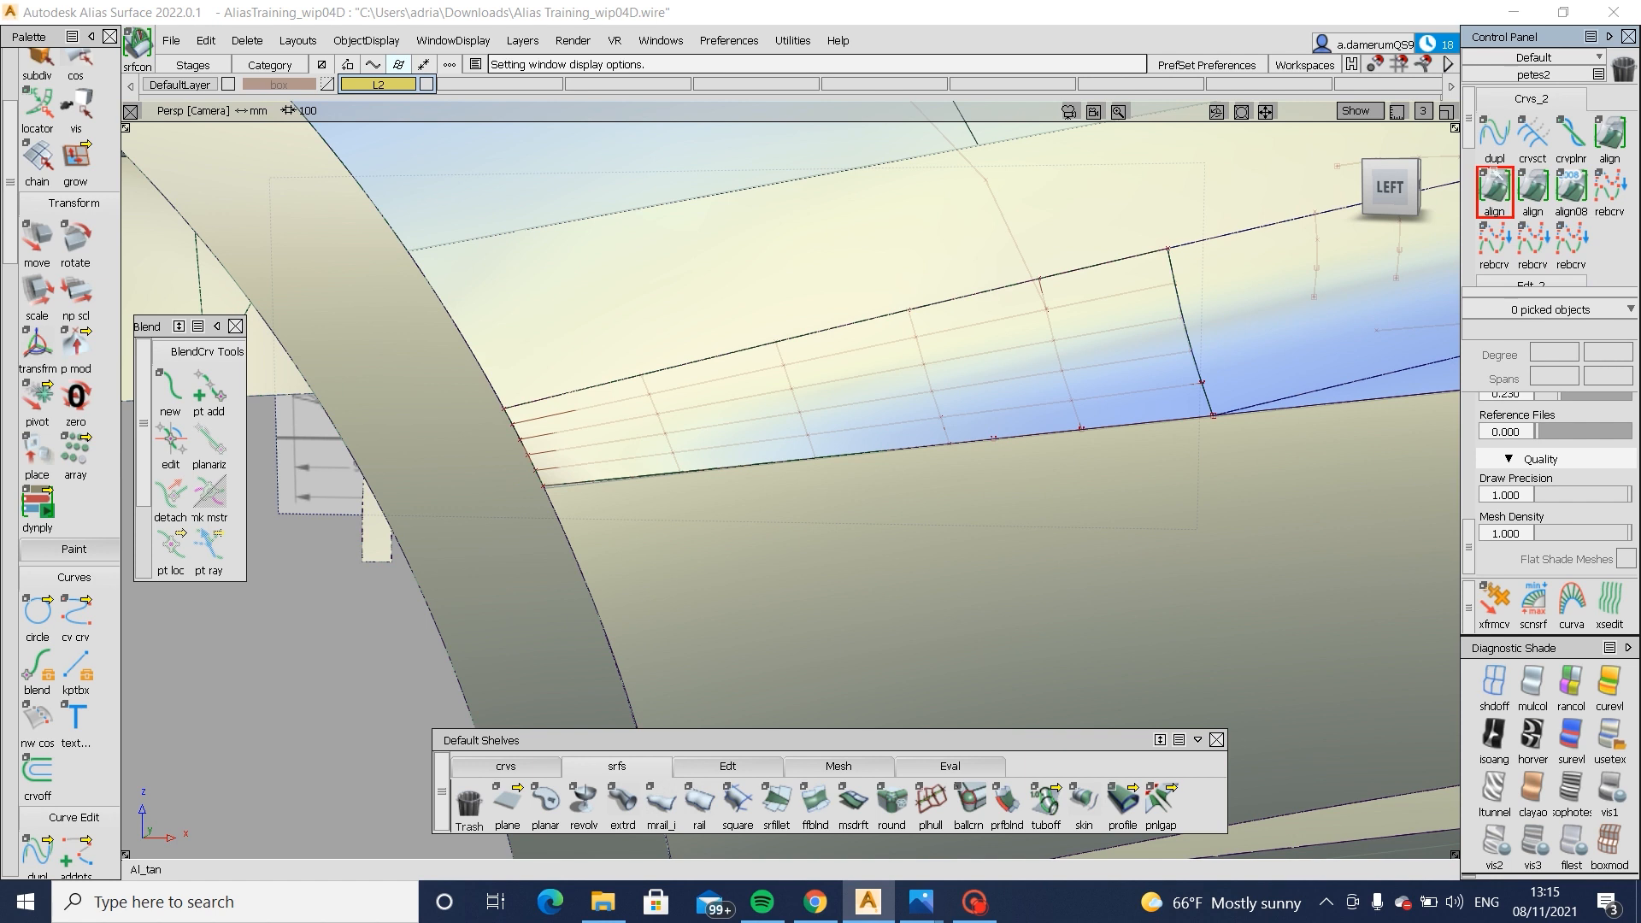
pyautogui.doubleClick(1494, 186)
pyautogui.moveTo(1156, 261); pyautogui.dragTo(1227, 373)
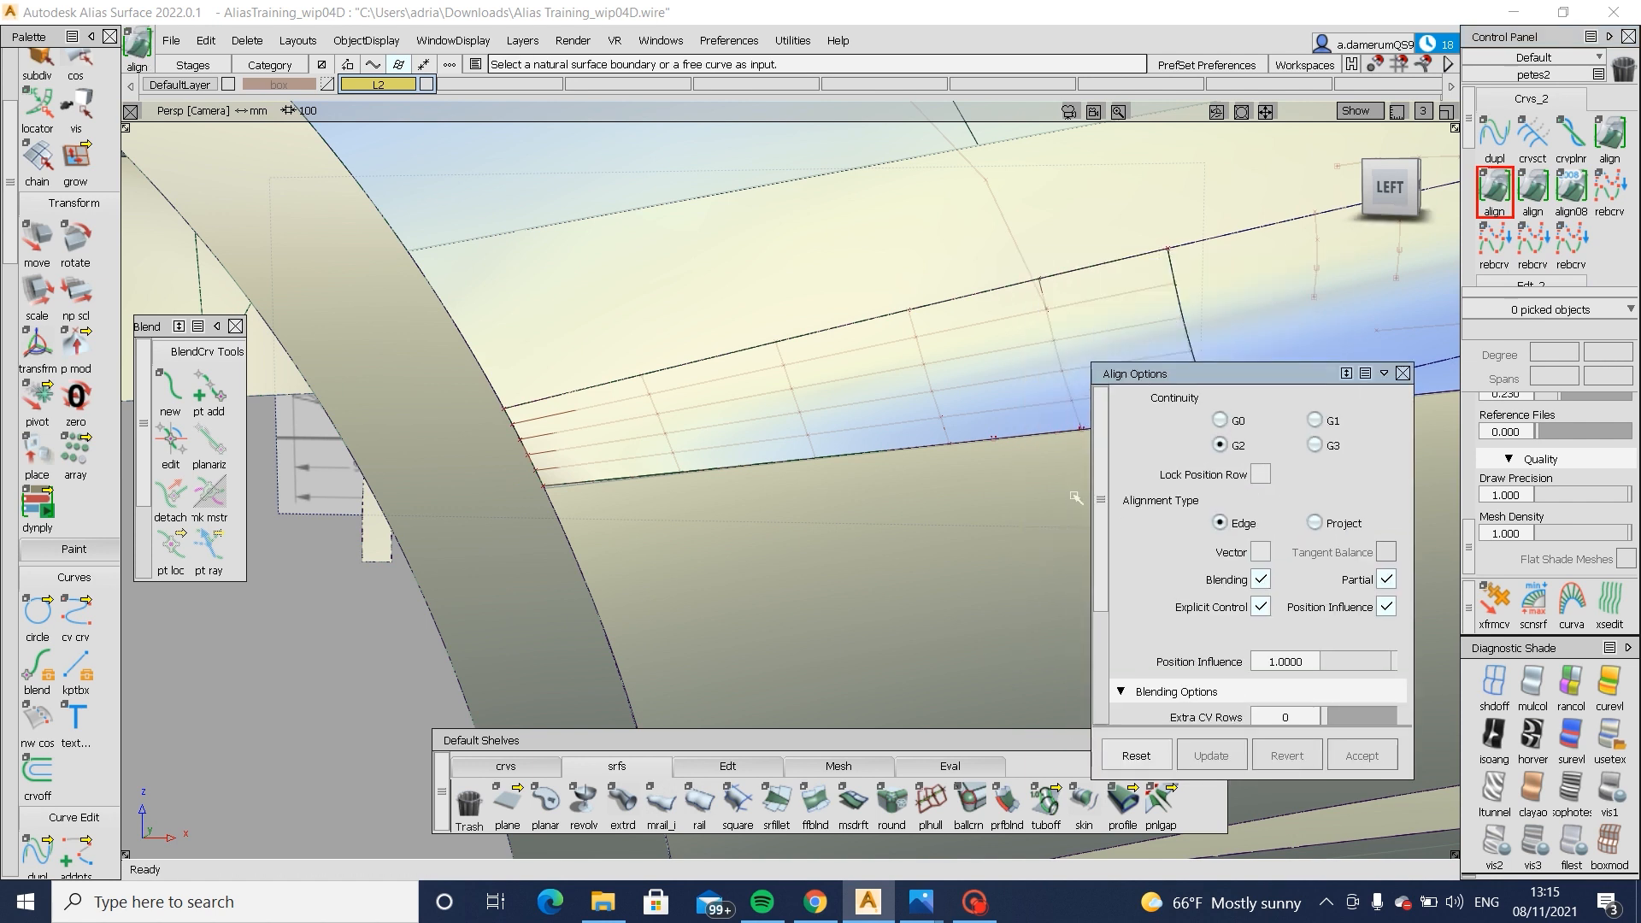
pyautogui.click(729, 463)
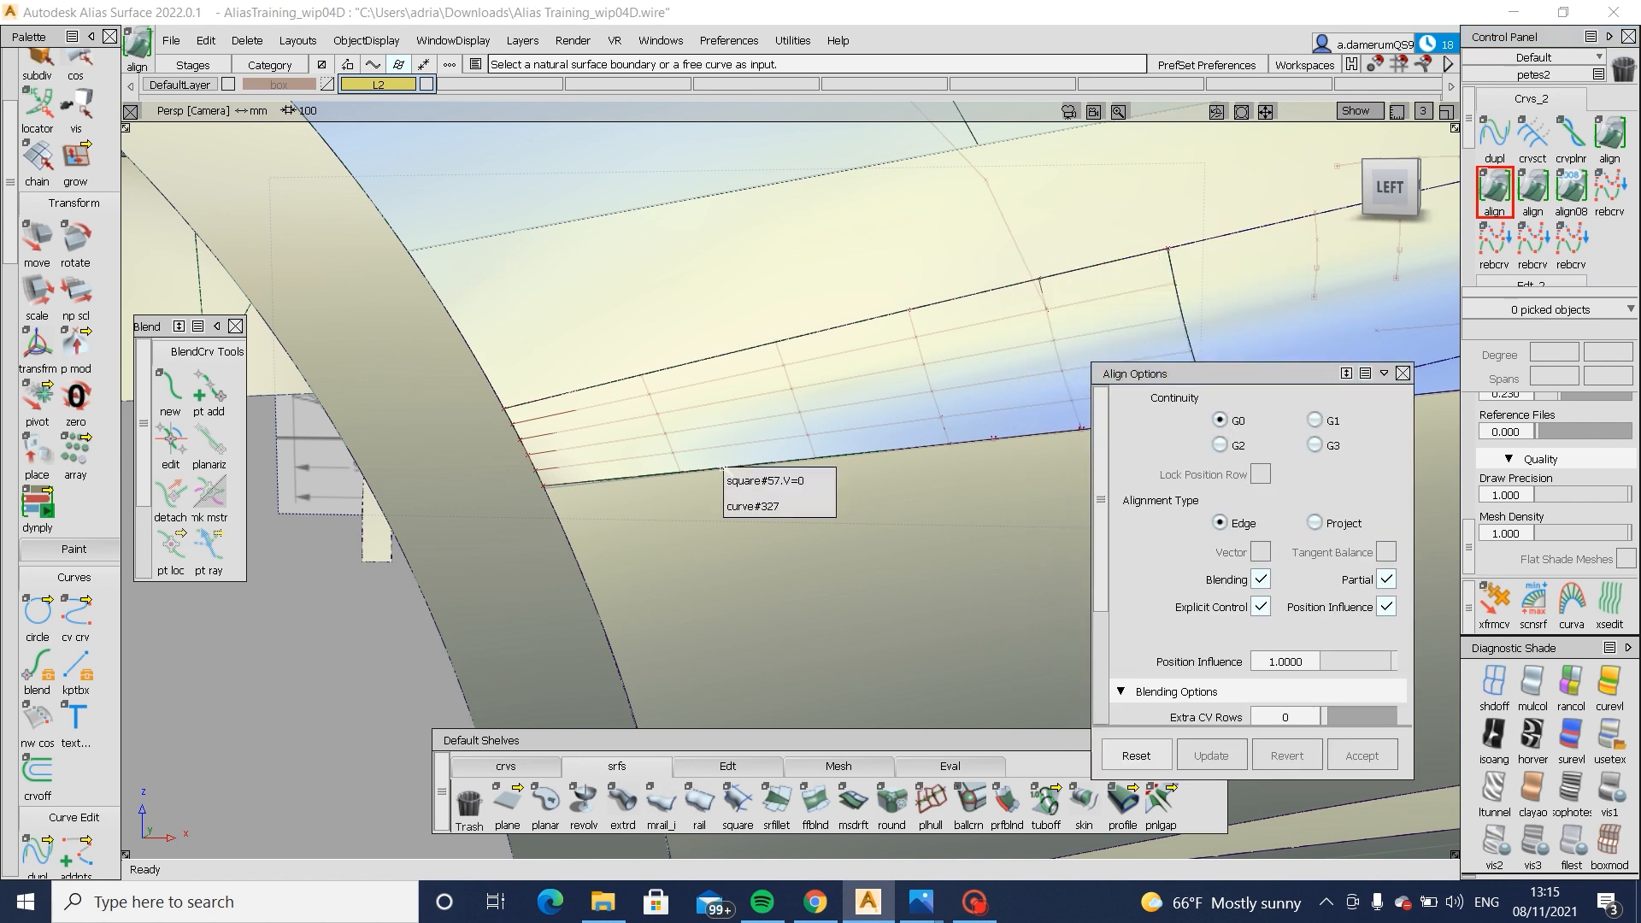
pyautogui.click(825, 504)
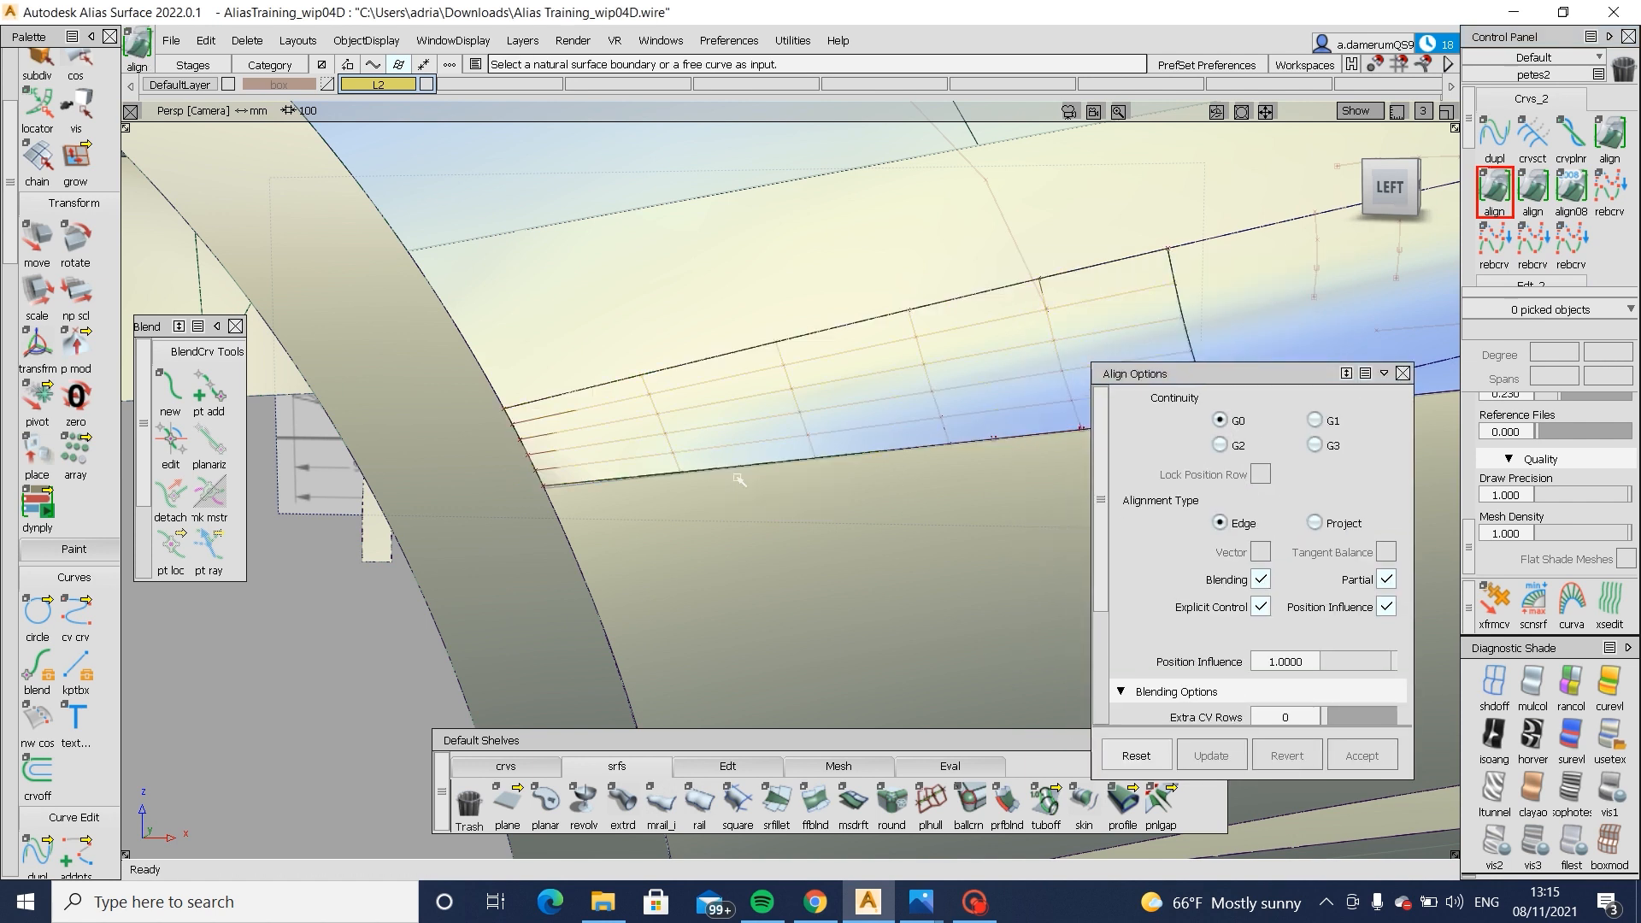
pyautogui.click(845, 506)
pyautogui.keyDown('alt'); pyautogui.keyDown('shift'); pyautogui.moveTo(952, 470); pyautogui.dragTo(339, 497, button='middle'); pyautogui.keyUp('shift'); pyautogui.keyUp('alt')
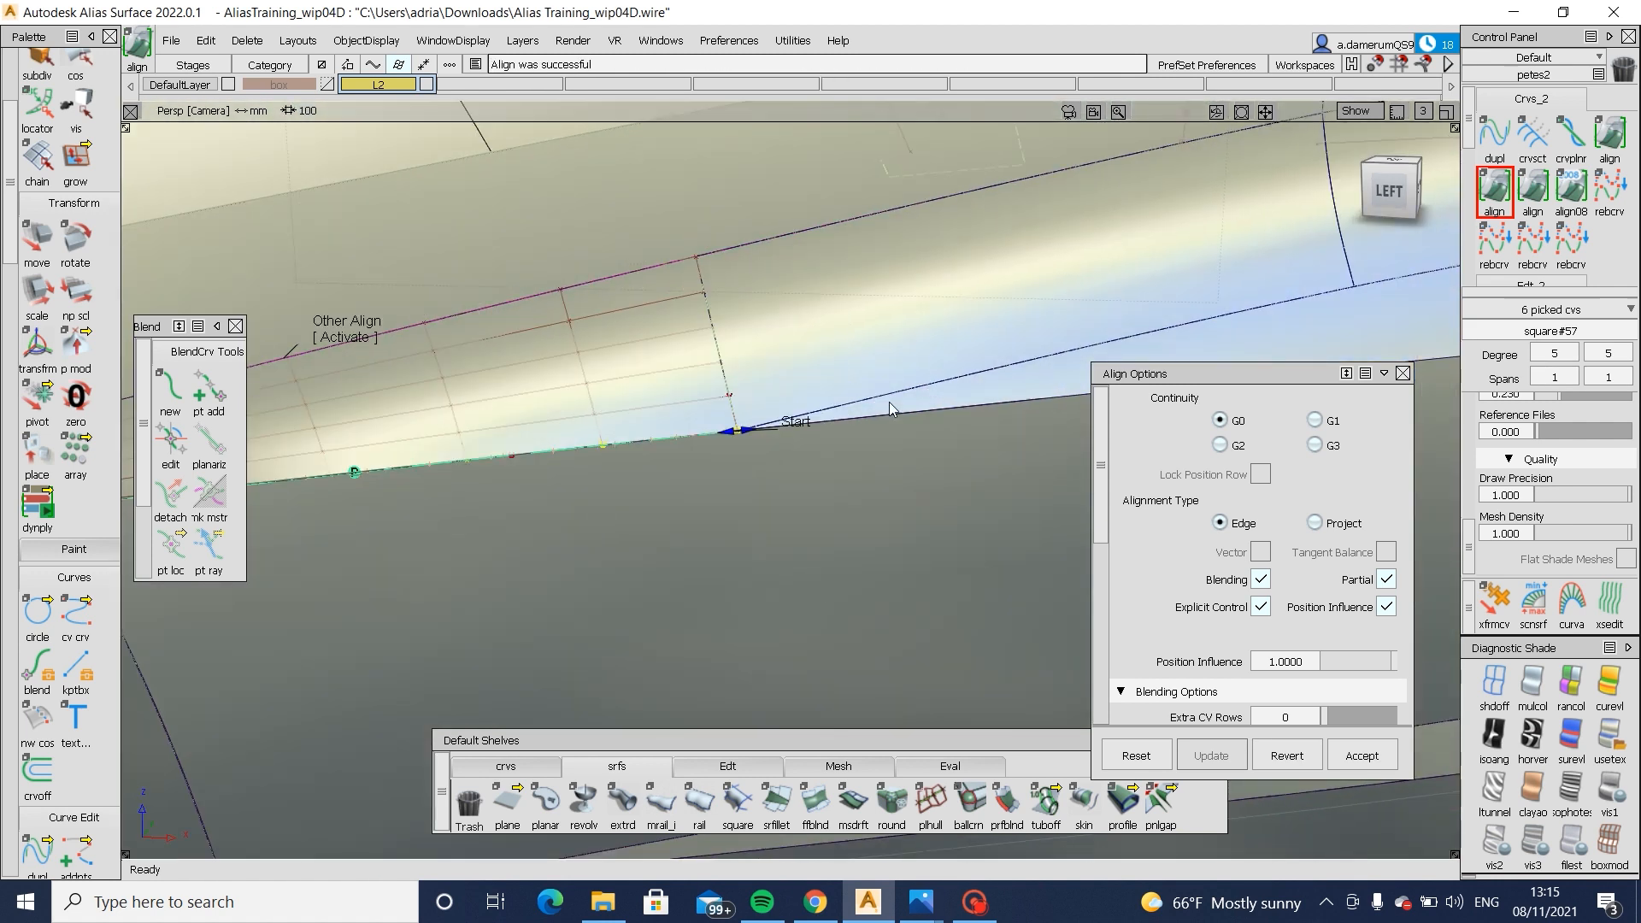
# - Align the patch's end edge, square#57.U=0, to the fillet's open end with G1 continuity
pyautogui.press('space')
pyautogui.click(717, 346)
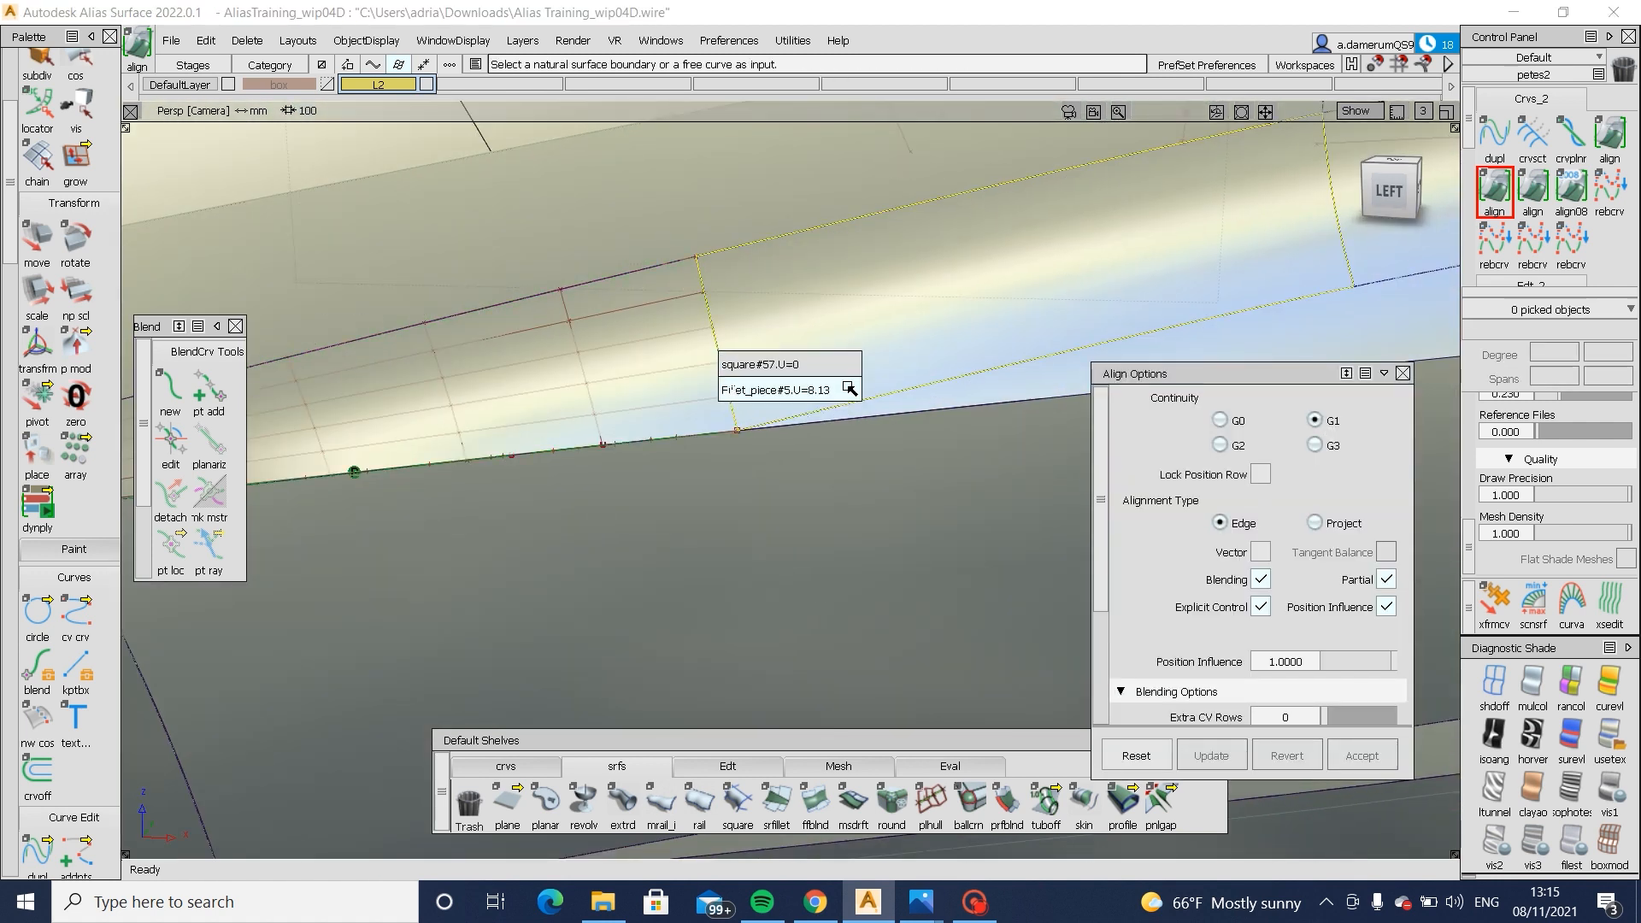
pyautogui.click(735, 364)
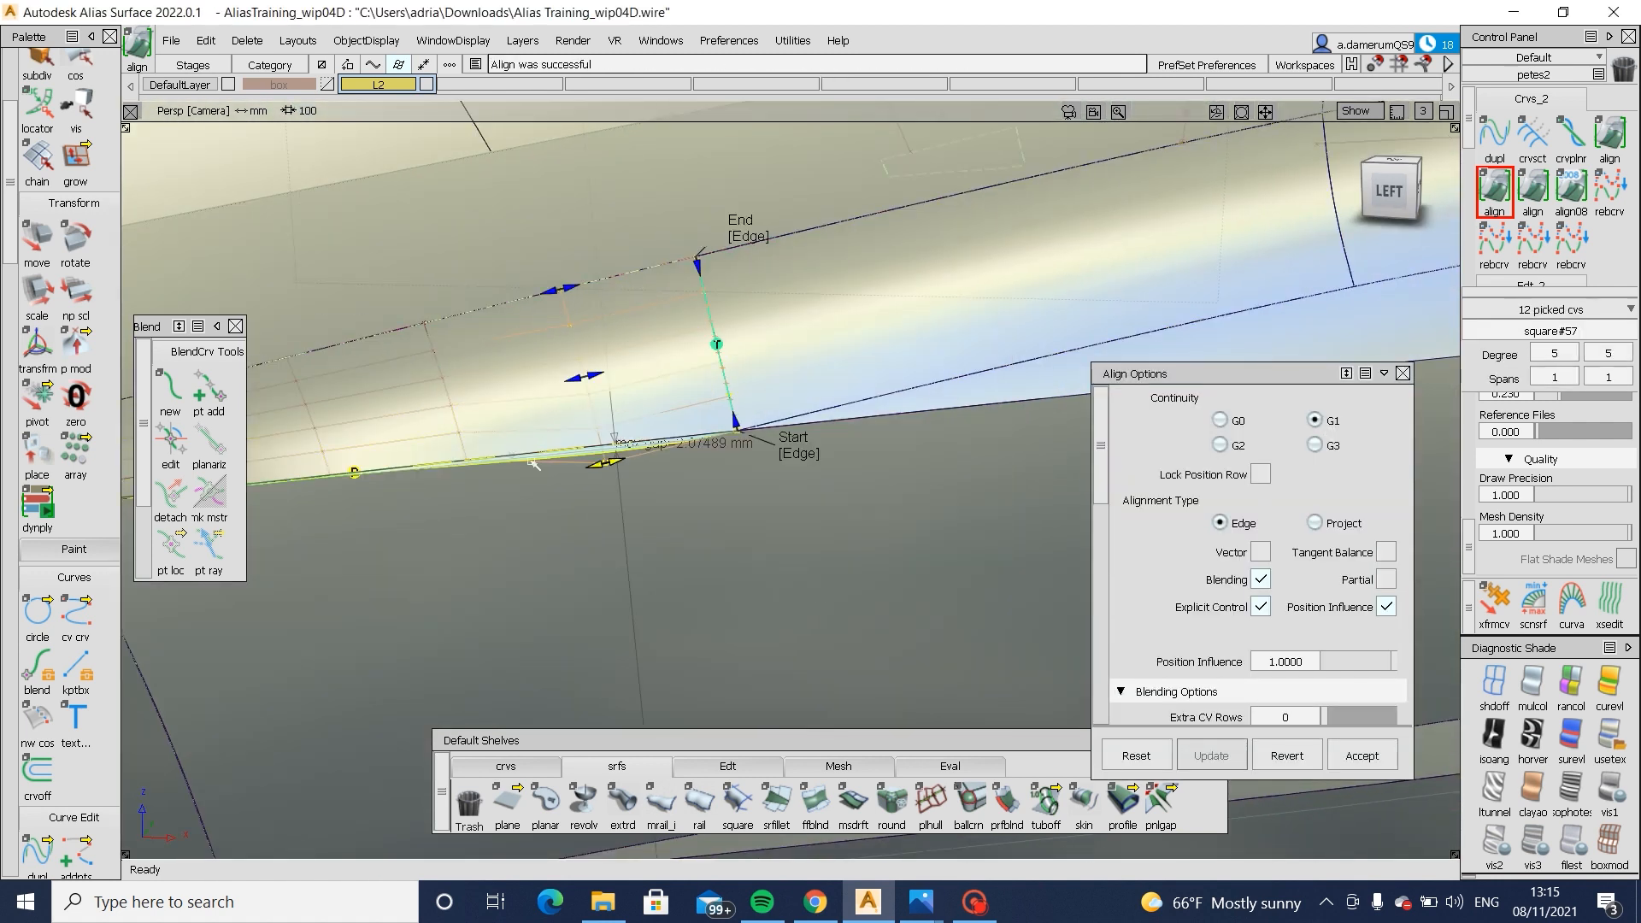
pyautogui.click(812, 455)
pyautogui.moveTo(771, 513)
pyautogui.keyDown('ctrl'); pyautogui.keyDown('shift'); pyautogui.mouseDown()
pyautogui.moveTo(761, 376)
pyautogui.moveTo(742, 513)
pyautogui.mouseUp(); pyautogui.keyUp('shift'); pyautogui.keyUp('ctrl')
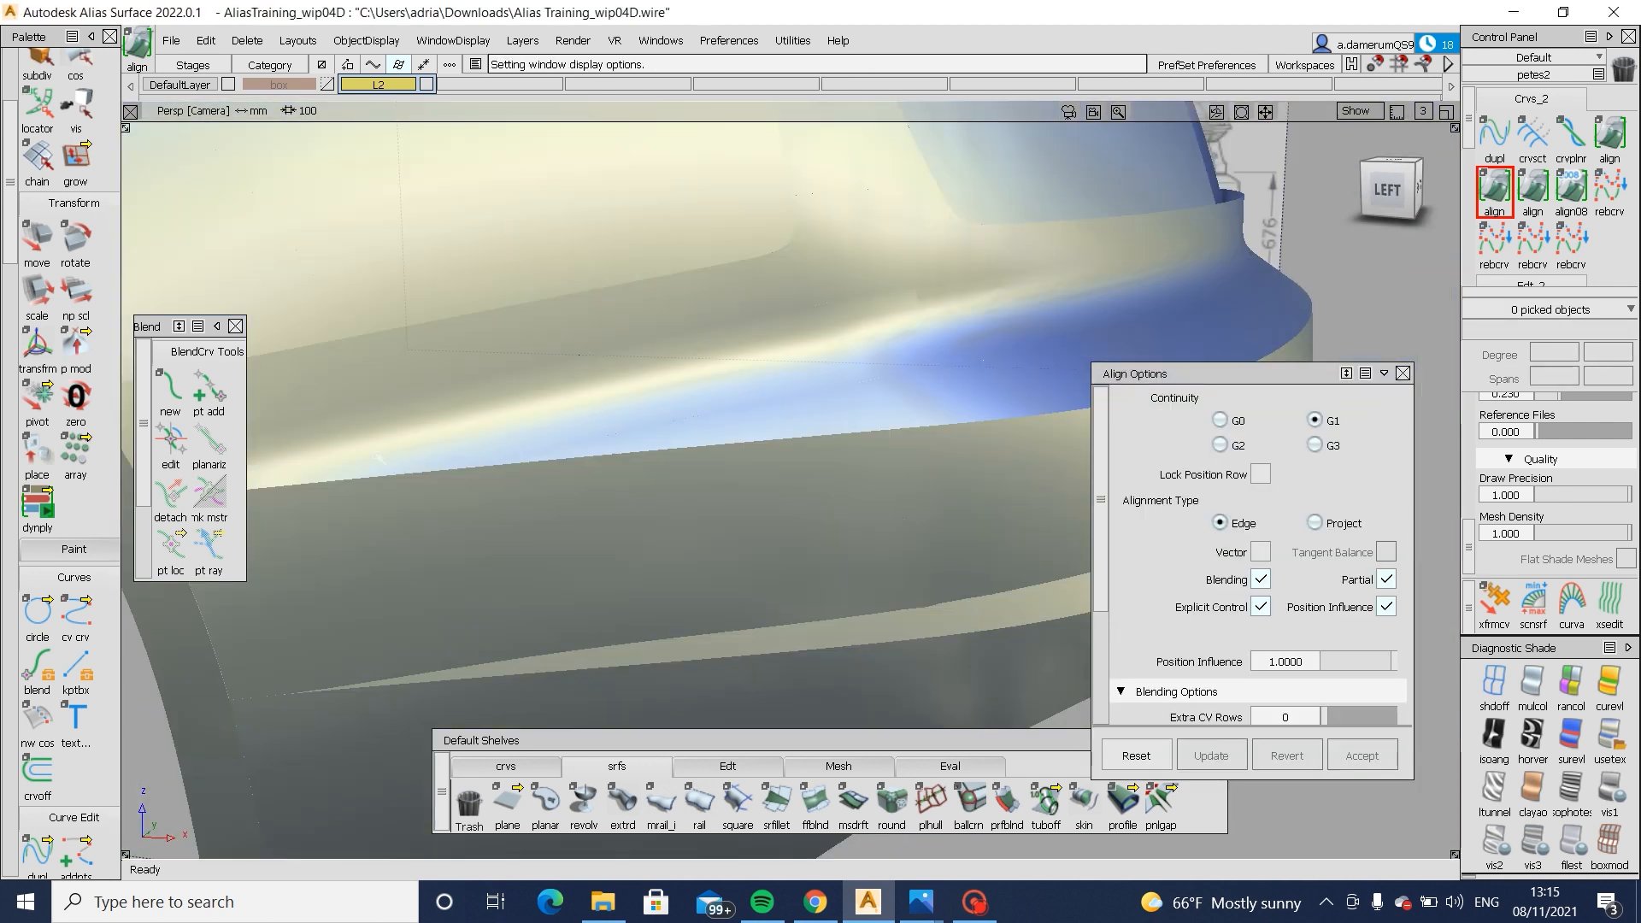
# - Inspect the shaded rear corner without wireframe, checking the patch's lower joint and the highlight flow into the fillet
pyautogui.keyDown('alt'); pyautogui.keyDown('shift'); pyautogui.moveTo(539, 538); pyautogui.dragTo(531, 476); pyautogui.keyUp('shift'); pyautogui.keyUp('alt')
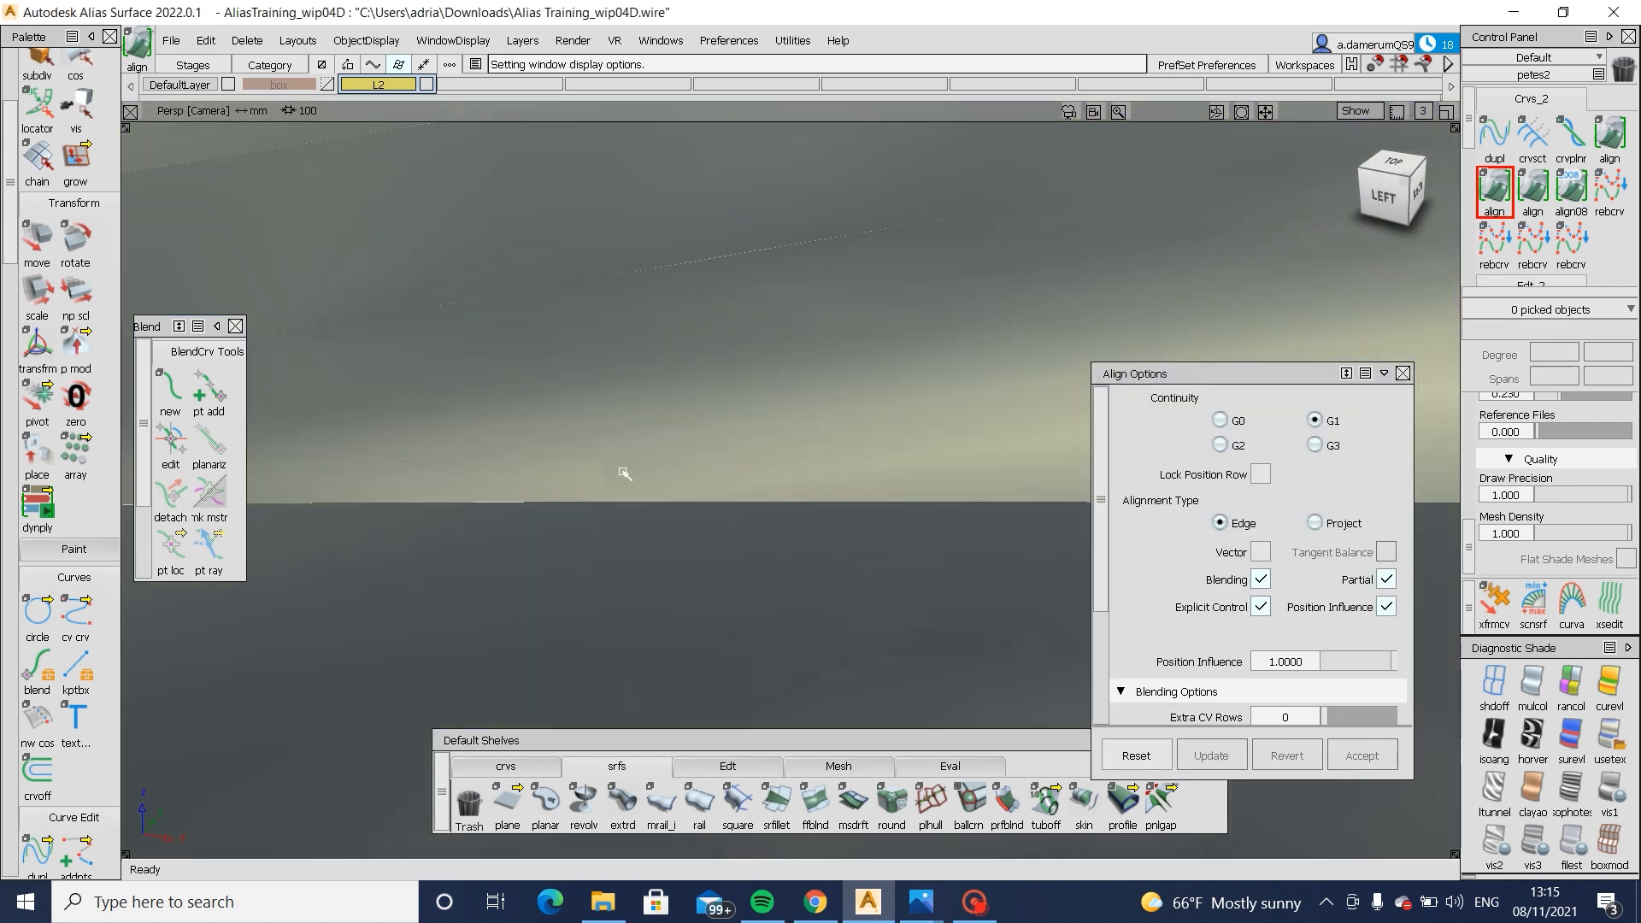
pyautogui.keyDown('alt'); pyautogui.keyDown('shift'); pyautogui.moveTo(624, 474); pyautogui.dragTo(427, 555, button='right'); pyautogui.keyUp('shift'); pyautogui.keyUp('alt')
pyautogui.keyDown('alt'); pyautogui.keyDown('shift'); pyautogui.moveTo(427, 555); pyautogui.dragTo(681, 532); pyautogui.keyUp('shift'); pyautogui.keyUp('alt')
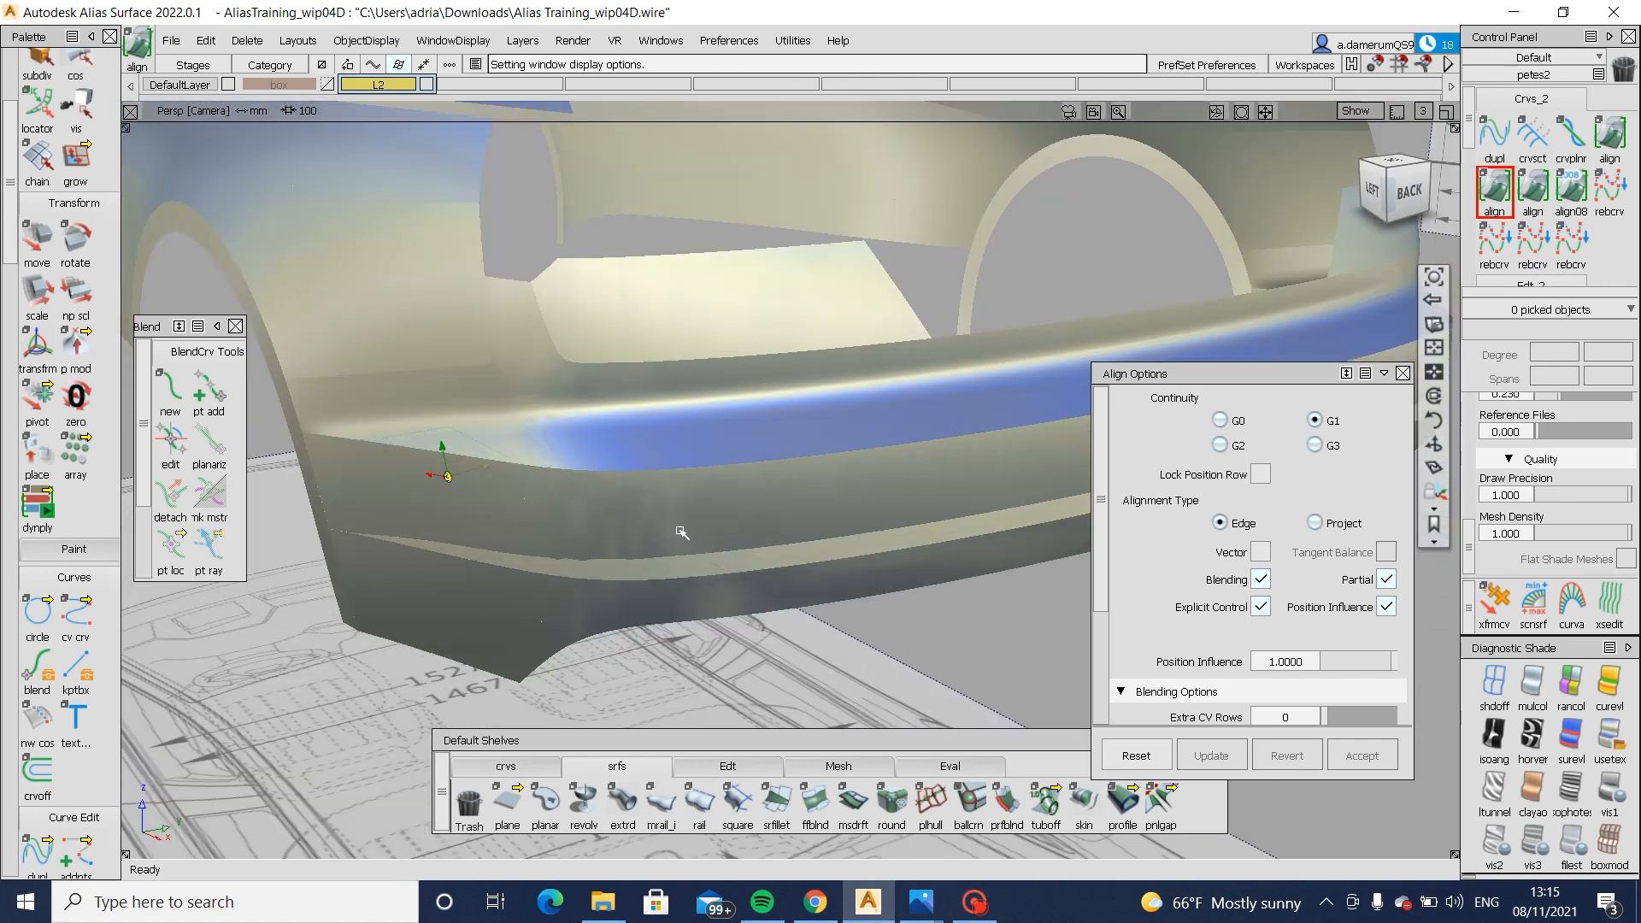
pyautogui.keyDown('alt'); pyautogui.keyDown('shift'); pyautogui.moveTo(648, 424); pyautogui.dragTo(521, 402, button='right'); pyautogui.keyUp('shift'); pyautogui.keyUp('alt')
pyautogui.keyDown('alt'); pyautogui.keyDown('shift'); pyautogui.moveTo(520, 403); pyautogui.dragTo(636, 465); pyautogui.keyUp('shift'); pyautogui.keyUp('alt')
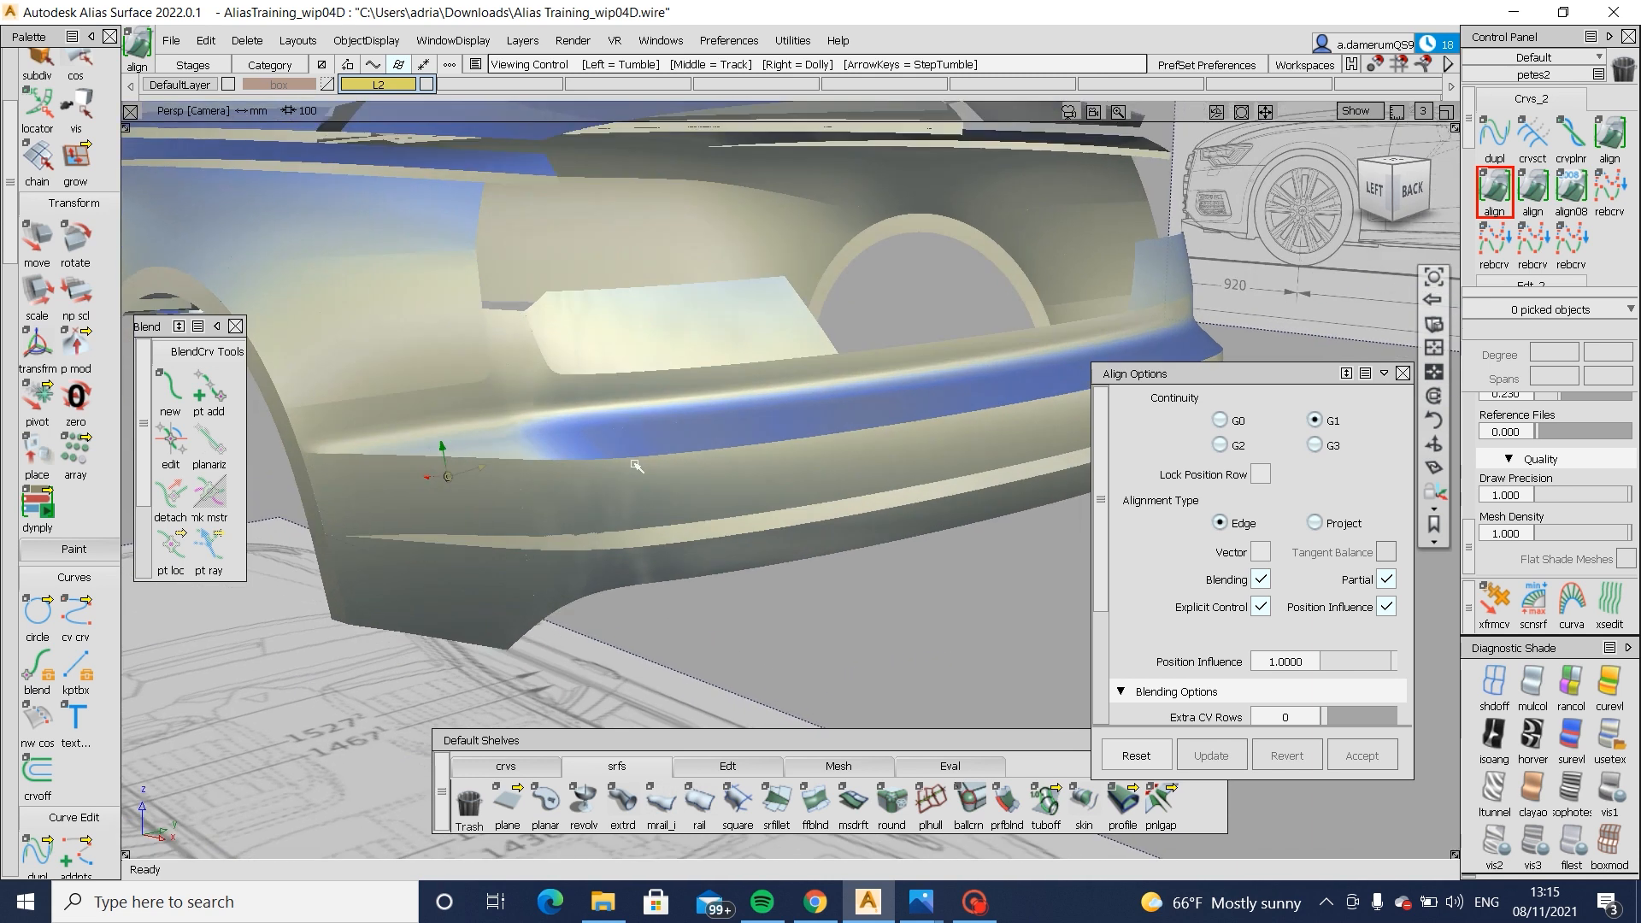
# - Restore the wireframe display, clear the surface selection, and check the rear fillet against the back-view blueprint's shut line
pyautogui.keyDown('ctrl'); pyautogui.keyDown('shift'); pyautogui.moveTo(635, 465); pyautogui.dragTo(598, 393, button='right'); pyautogui.keyUp('shift'); pyautogui.keyUp('ctrl')
pyautogui.scroll(3, 556, 315)
pyautogui.keyDown('ctrl'); pyautogui.keyDown('shift'); pyautogui.moveTo(504, 547); pyautogui.dragTo(458, 604); pyautogui.keyUp('shift'); pyautogui.keyUp('ctrl')
pyautogui.click(669, 572)
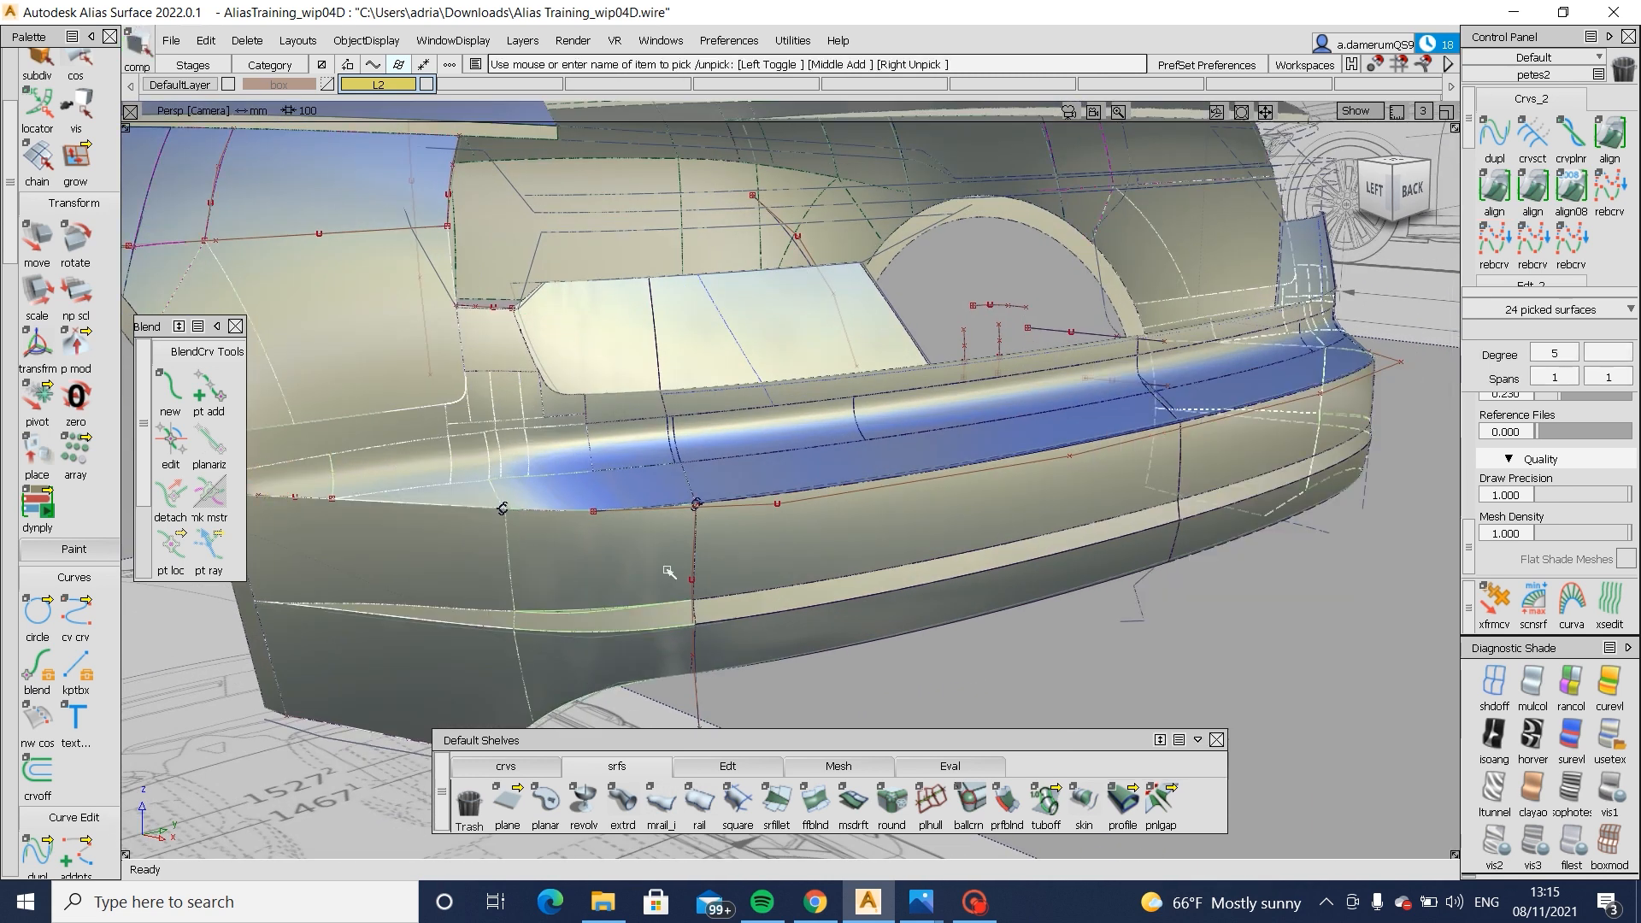
pyautogui.click(669, 572)
pyautogui.keyDown('alt'); pyautogui.keyDown('shift'); pyautogui.moveTo(669, 572); pyautogui.dragTo(444, 516); pyautogui.keyUp('shift'); pyautogui.keyUp('alt')
pyautogui.keyDown('alt'); pyautogui.keyDown('shift'); pyautogui.moveTo(444, 516); pyautogui.dragTo(707, 538, button='right'); pyautogui.keyUp('shift'); pyautogui.keyUp('alt')
pyautogui.keyDown('alt'); pyautogui.keyDown('shift'); pyautogui.moveTo(707, 538); pyautogui.dragTo(1308, 220); pyautogui.keyUp('shift'); pyautogui.keyUp('alt')
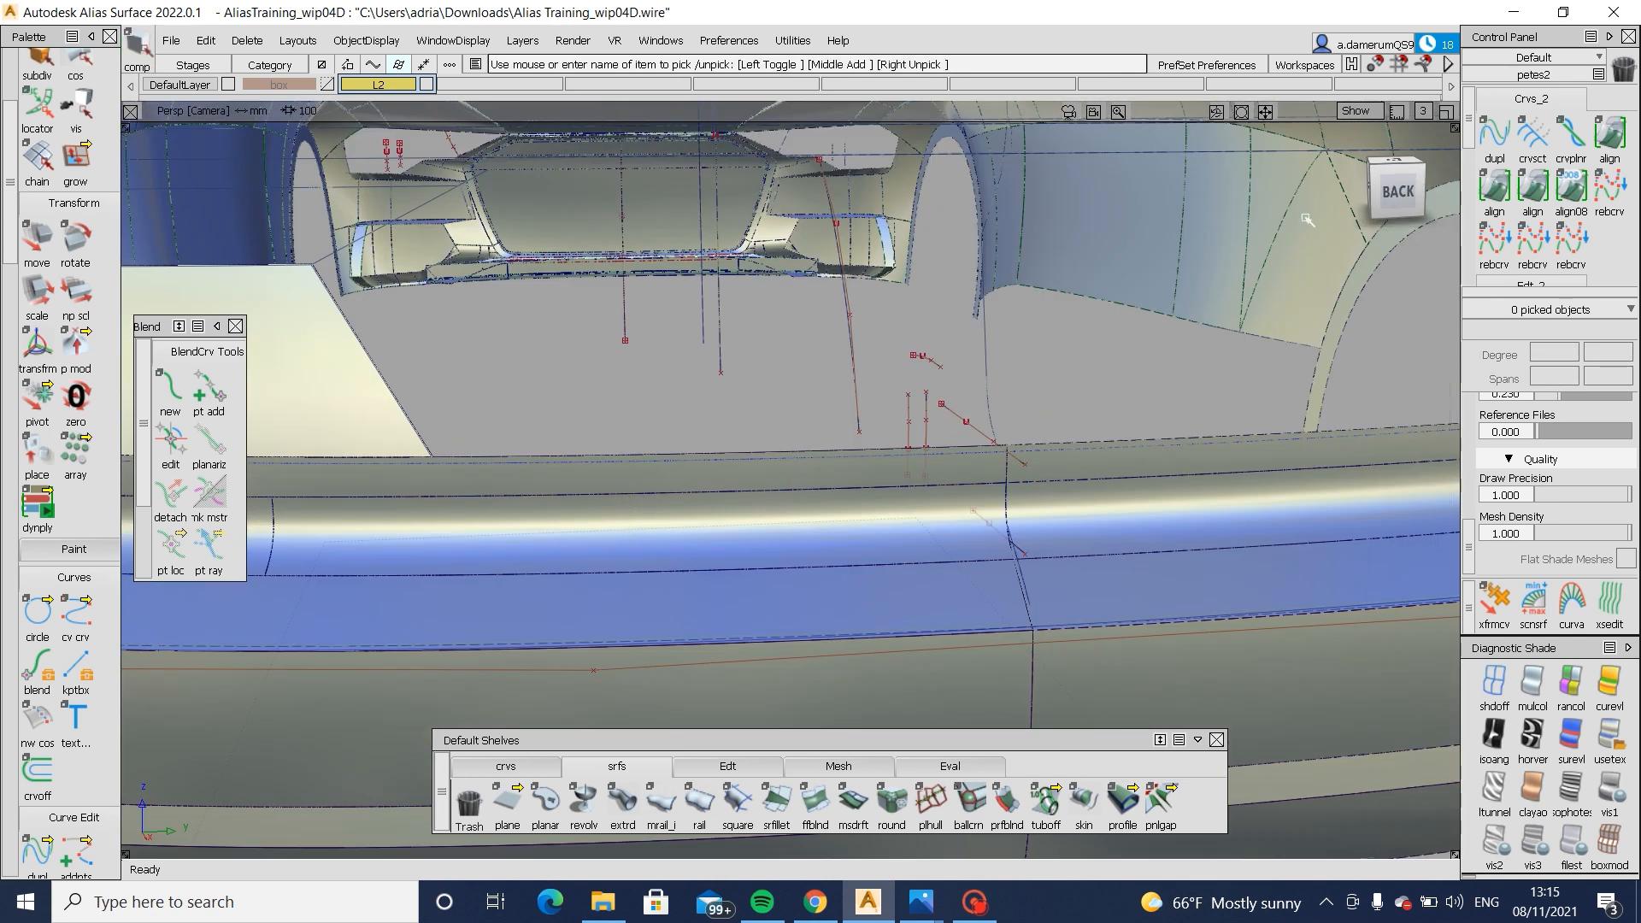
pyautogui.click(1402, 192)
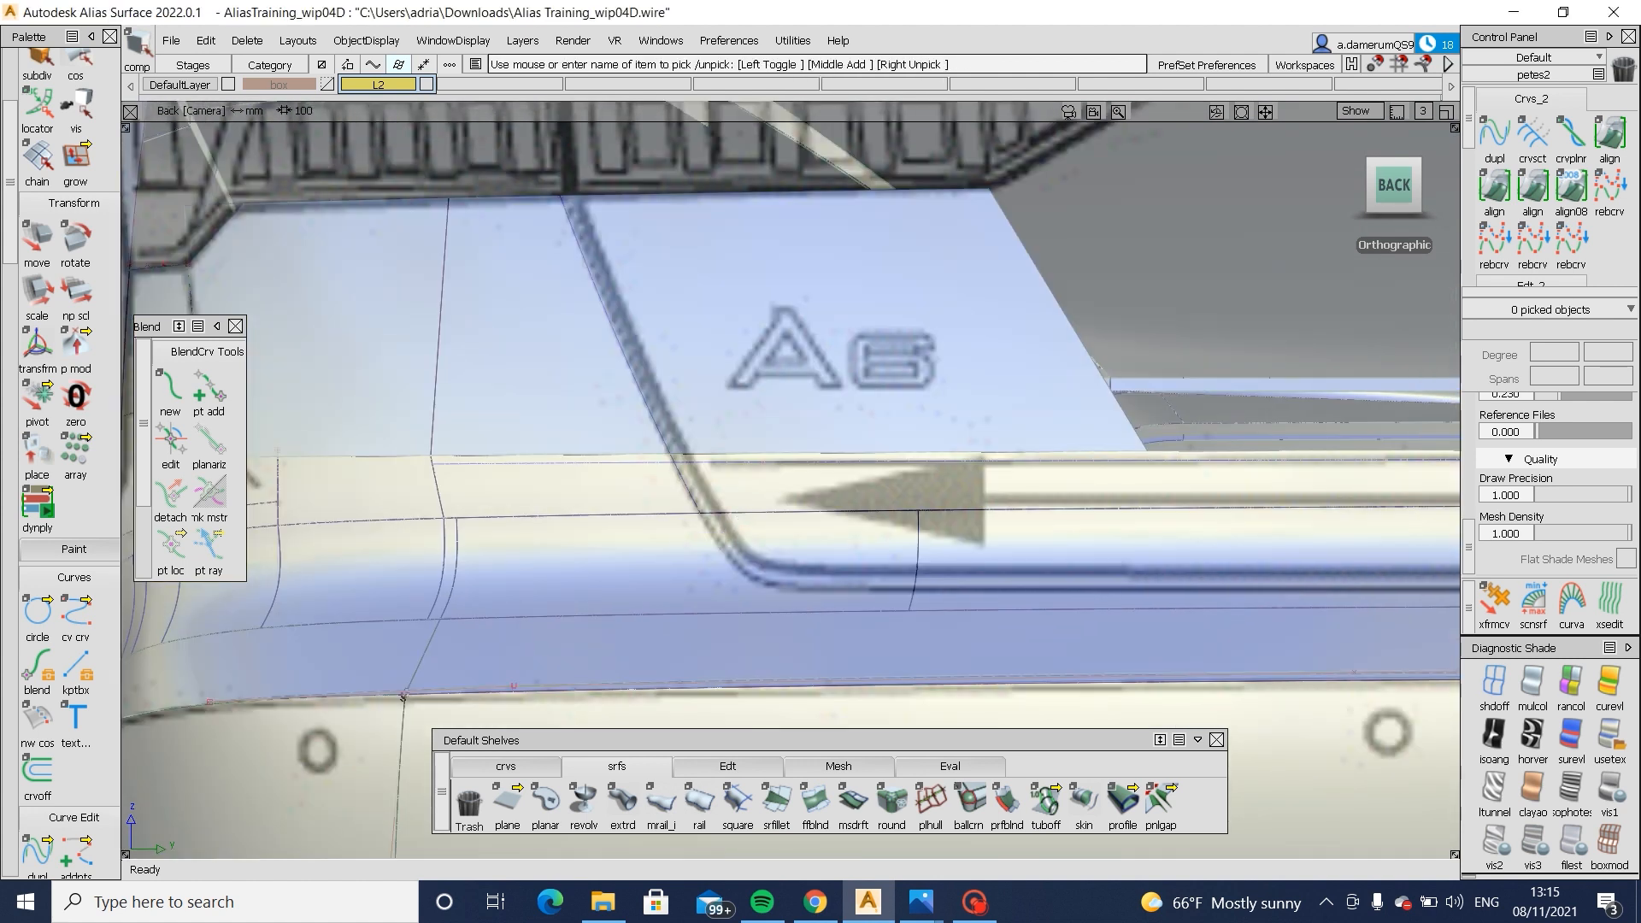
# - Select the two bumper fillet surfaces and project the lower shut-line curve onto them in the left view
pyautogui.click(707, 596)
pyautogui.click(144, 53)
pyautogui.moveTo(979, 571); pyautogui.dragTo(880, 602)
pyautogui.keyDown('alt'); pyautogui.keyDown('shift'); pyautogui.moveTo(718, 619); pyautogui.dragTo(1172, 619); pyautogui.keyUp('shift'); pyautogui.keyUp('alt')
pyautogui.keyDown('alt'); pyautogui.keyDown('shift'); pyautogui.moveTo(1172, 619); pyautogui.dragTo(760, 568, button='middle'); pyautogui.keyUp('shift'); pyautogui.keyUp('alt')
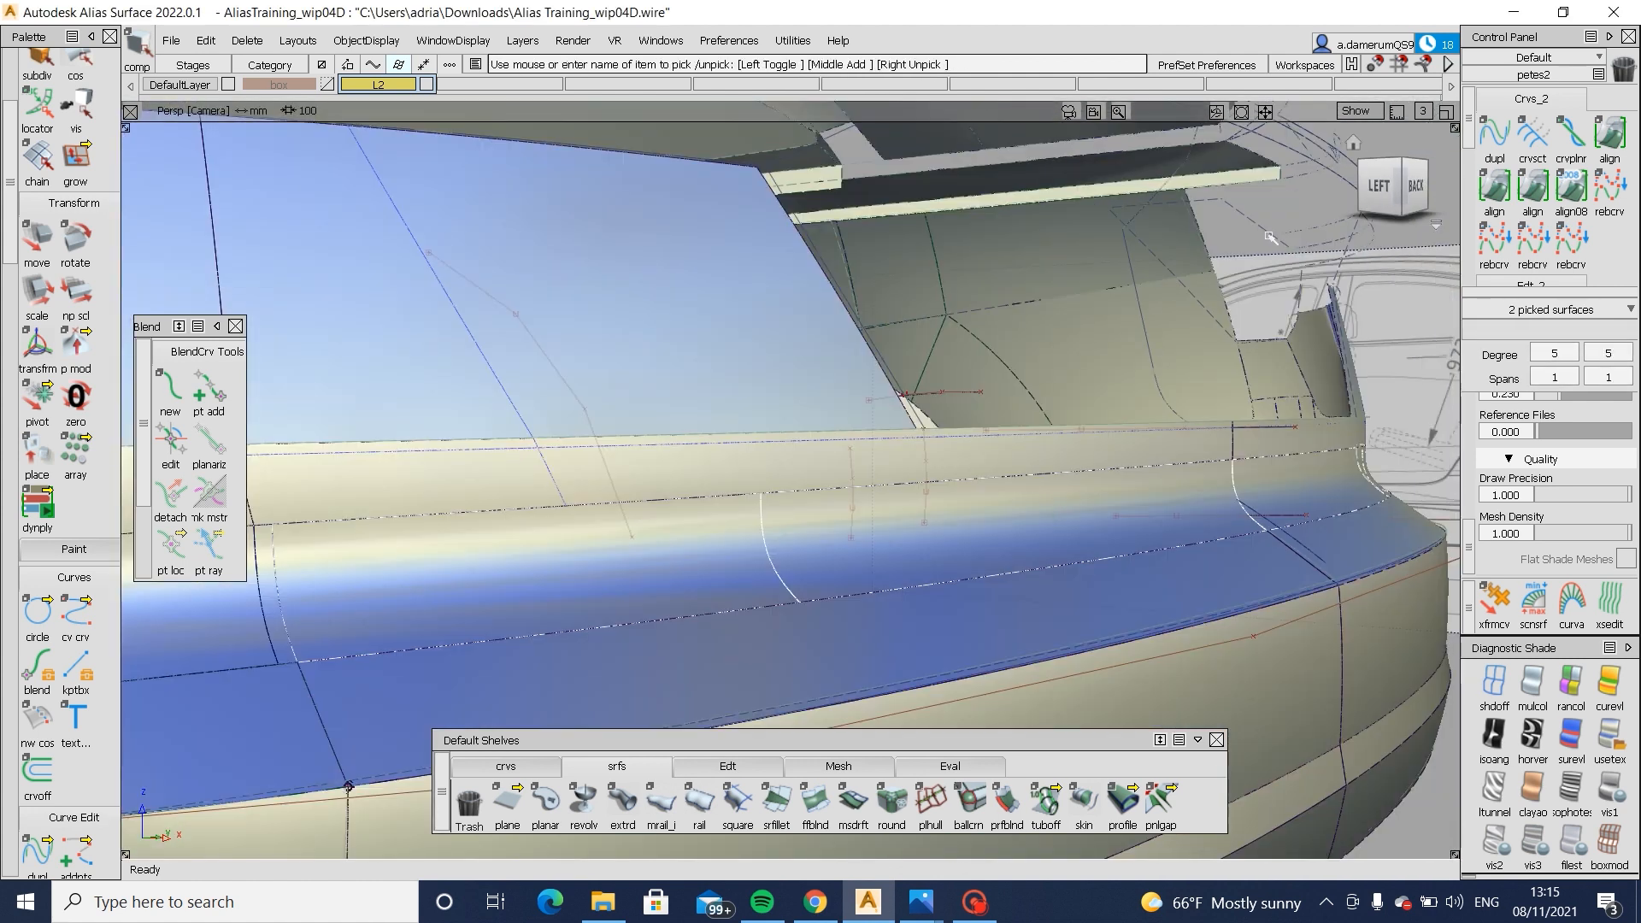
pyautogui.click(1373, 183)
pyautogui.click(1164, 538)
pyautogui.press('space')
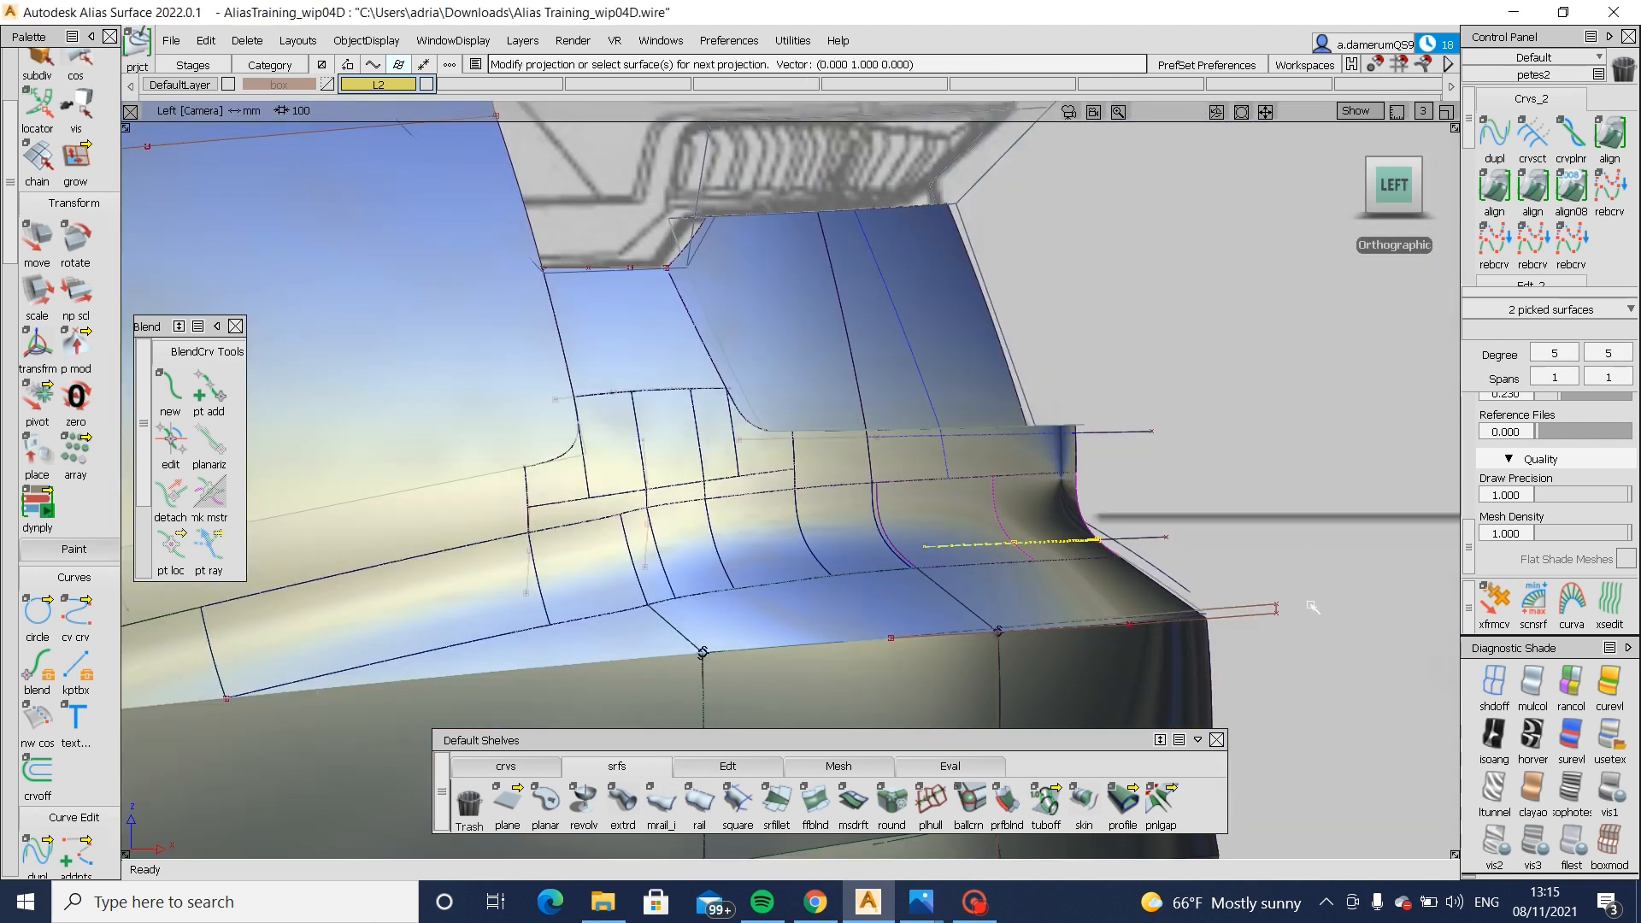
# - Turn off shading and nudge the lower shut-line curve slightly downward against the side-view blueprint
pyautogui.click(1494, 684)
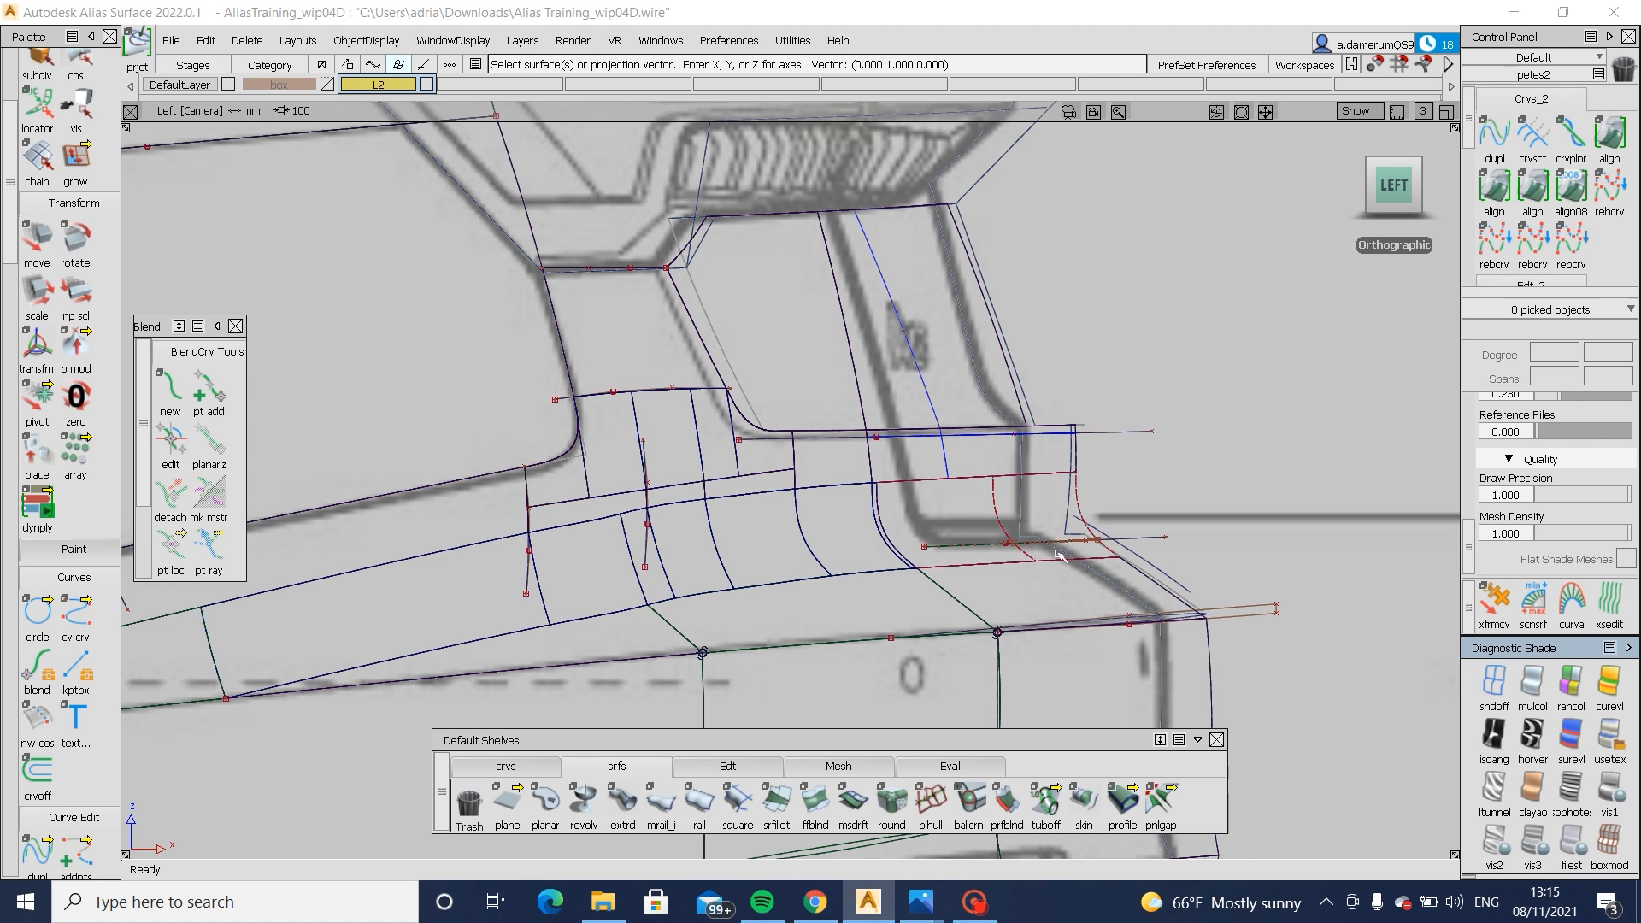
pyautogui.keyDown('alt'); pyautogui.keyDown('shift'); pyautogui.moveTo(1161, 622); pyautogui.dragTo(1051, 407, button='right'); pyautogui.keyUp('shift'); pyautogui.keyUp('alt')
pyautogui.click(1161, 437)
pyautogui.keyDown('ctrl'); pyautogui.keyDown('shift'); pyautogui.moveTo(1109, 450); pyautogui.dragTo(1218, 479); pyautogui.keyUp('shift'); pyautogui.keyUp('ctrl')
pyautogui.moveTo(1215, 475); pyautogui.dragTo(1213, 479, button='right')
pyautogui.keyDown('ctrl'); pyautogui.keyDown('shift'); pyautogui.moveTo(1214, 479); pyautogui.dragTo(1222, 516); pyautogui.keyUp('shift'); pyautogui.keyUp('ctrl')
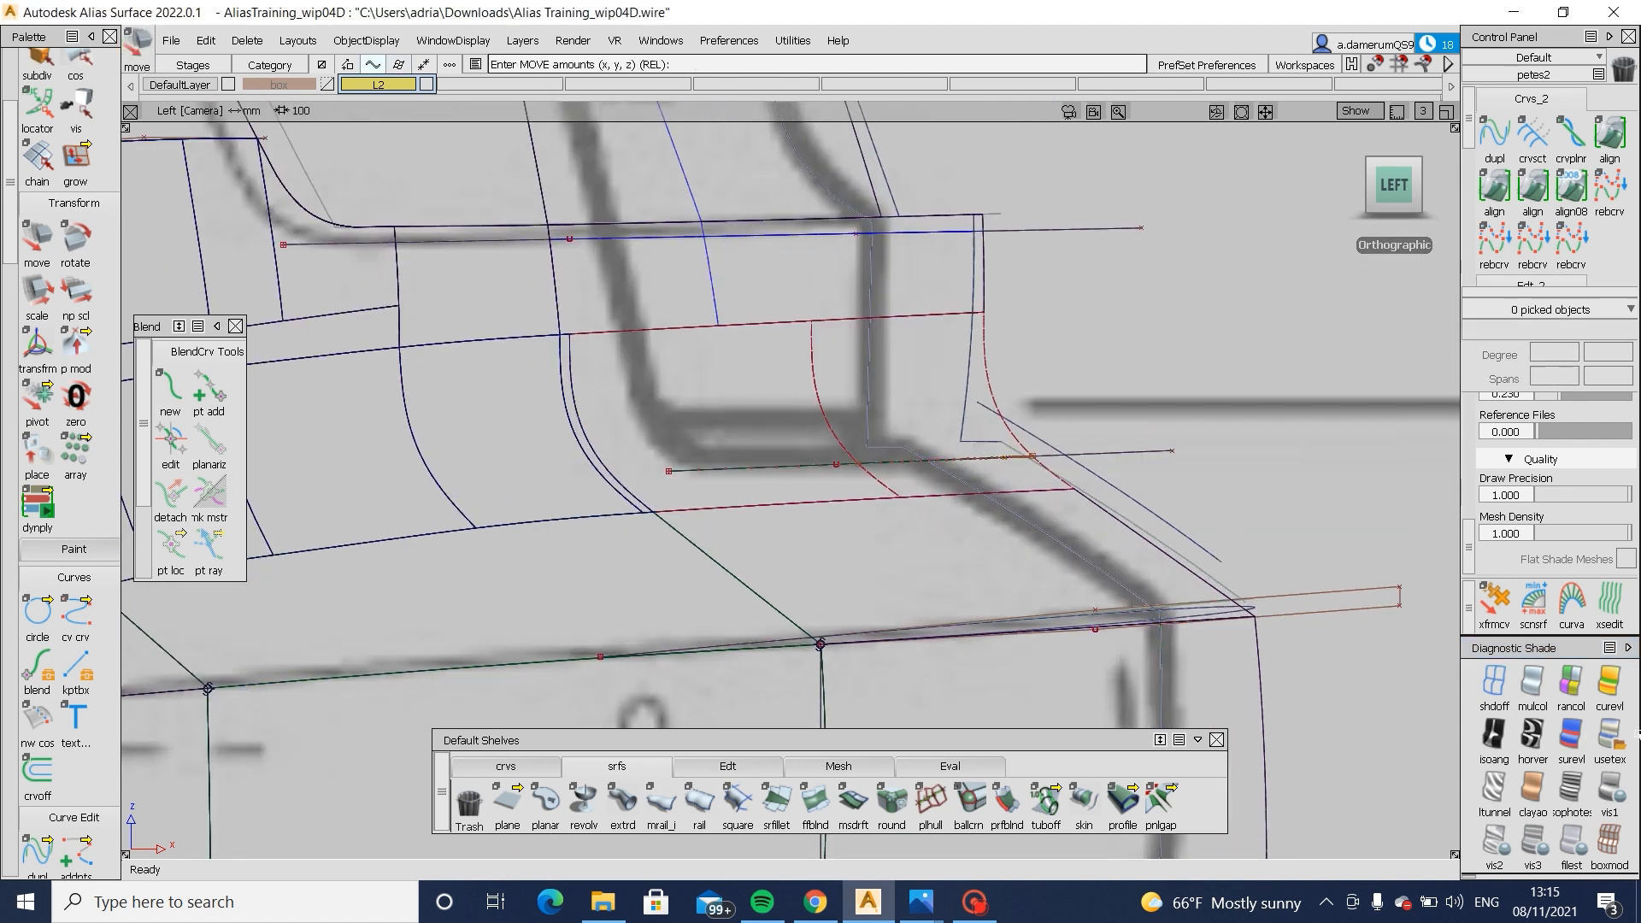
# - Try to start a blend curve between the projected lower line and the slanted shut line in the unshaded back view
pyautogui.click(1610, 737)
pyautogui.moveTo(1141, 641)
pyautogui.keyDown('alt'); pyautogui.keyDown('shift'); pyautogui.mouseDown()
pyautogui.moveTo(934, 586)
pyautogui.moveTo(606, 581)
pyautogui.mouseUp(); pyautogui.keyUp('shift'); pyautogui.keyUp('alt')
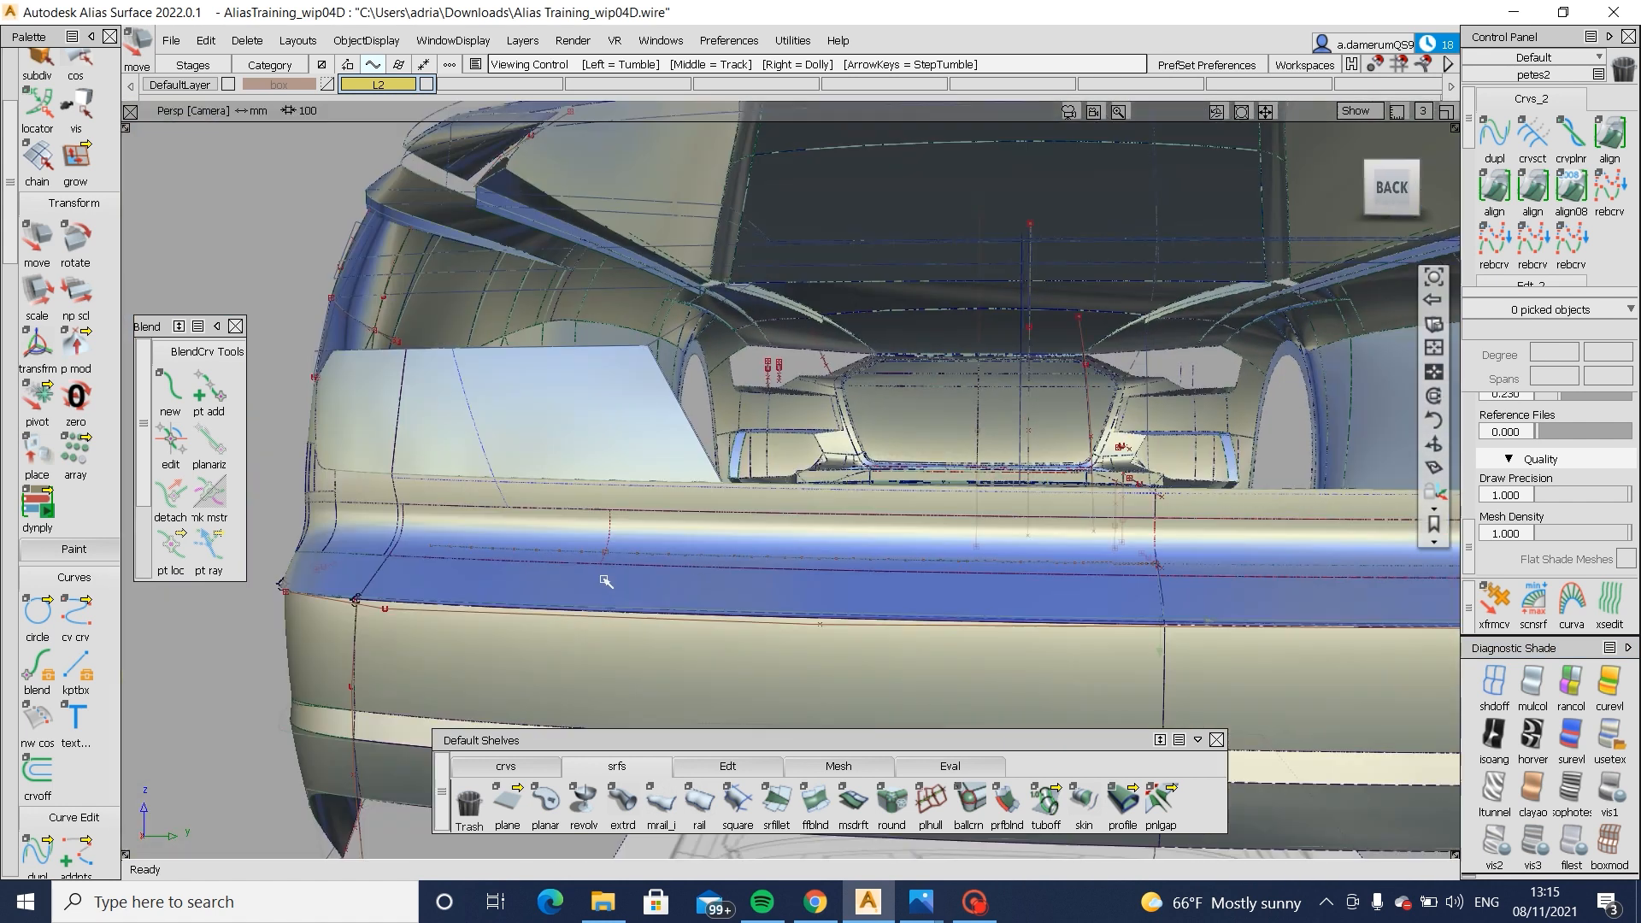
pyautogui.keyDown('alt'); pyautogui.keyDown('shift'); pyautogui.moveTo(606, 581); pyautogui.dragTo(819, 644, button='middle'); pyautogui.keyUp('shift'); pyautogui.keyUp('alt')
pyautogui.click(180, 385)
pyautogui.keyDown('alt'); pyautogui.keyDown('shift'); pyautogui.moveTo(713, 611); pyautogui.dragTo(1422, 212, button='right'); pyautogui.keyUp('shift'); pyautogui.keyUp('alt')
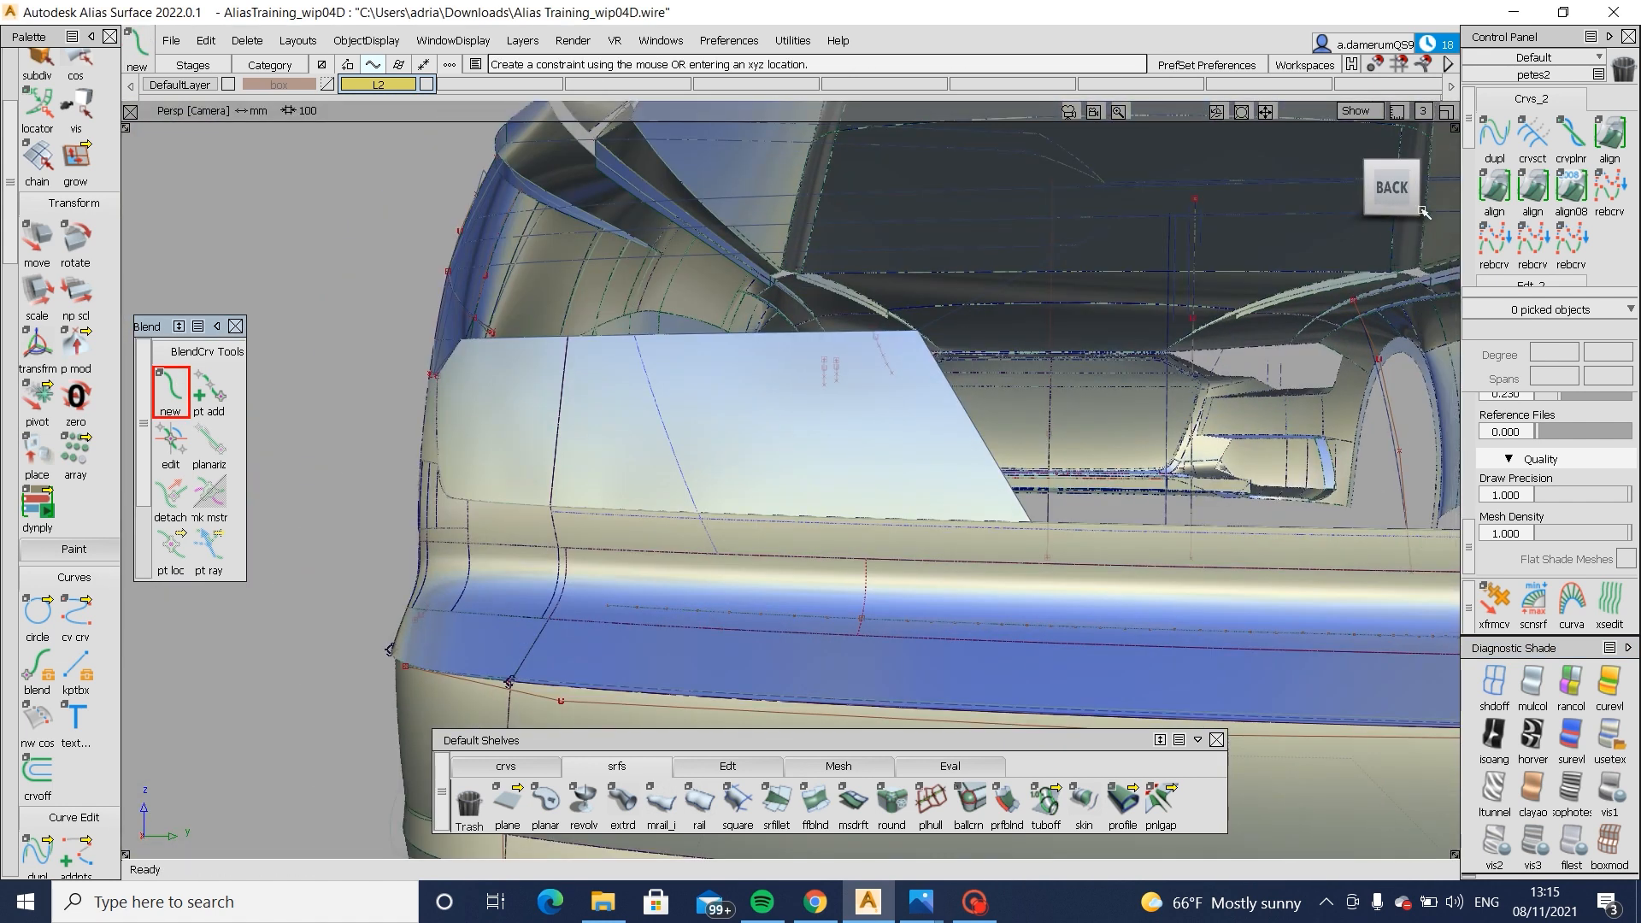
pyautogui.click(1391, 186)
pyautogui.click(1494, 684)
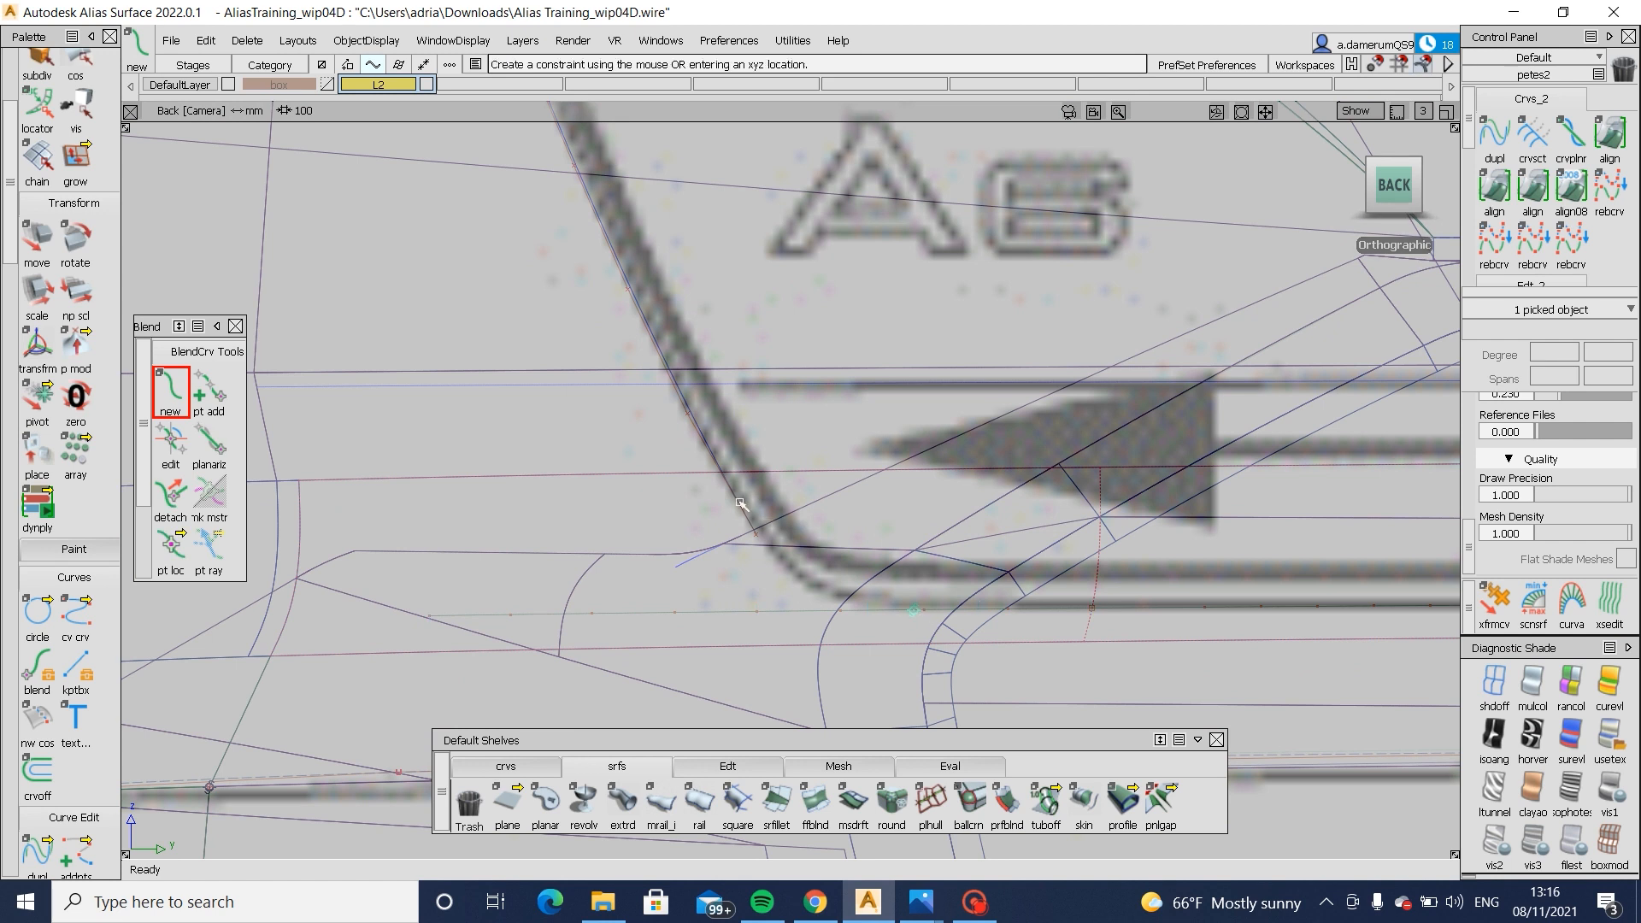
pyautogui.click(714, 459)
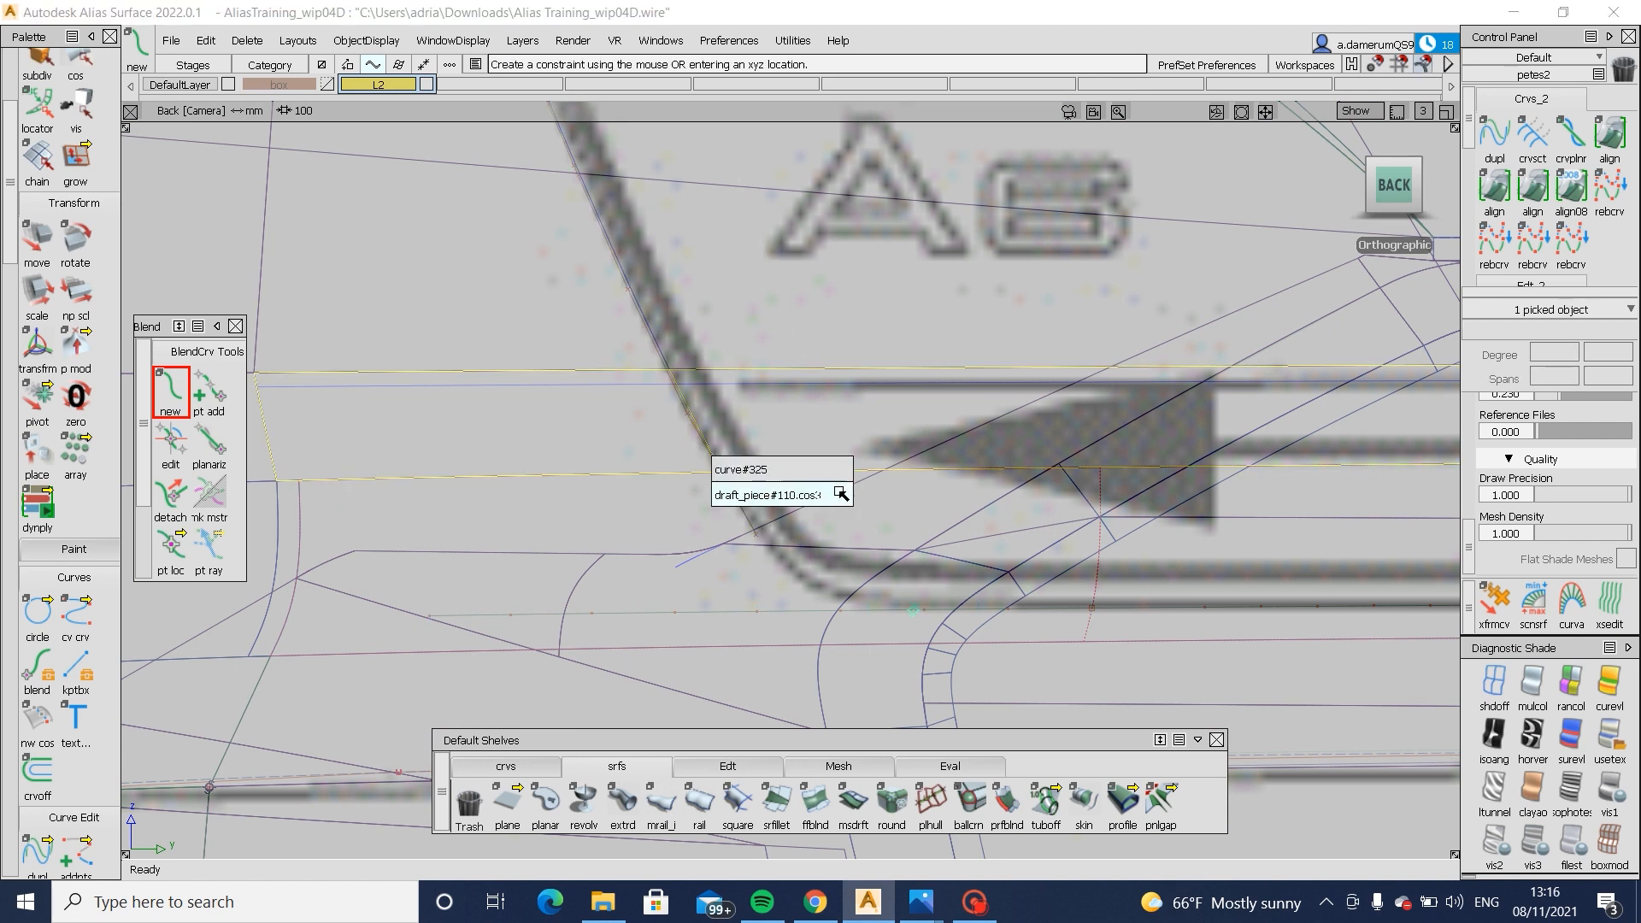
pyautogui.click(840, 494)
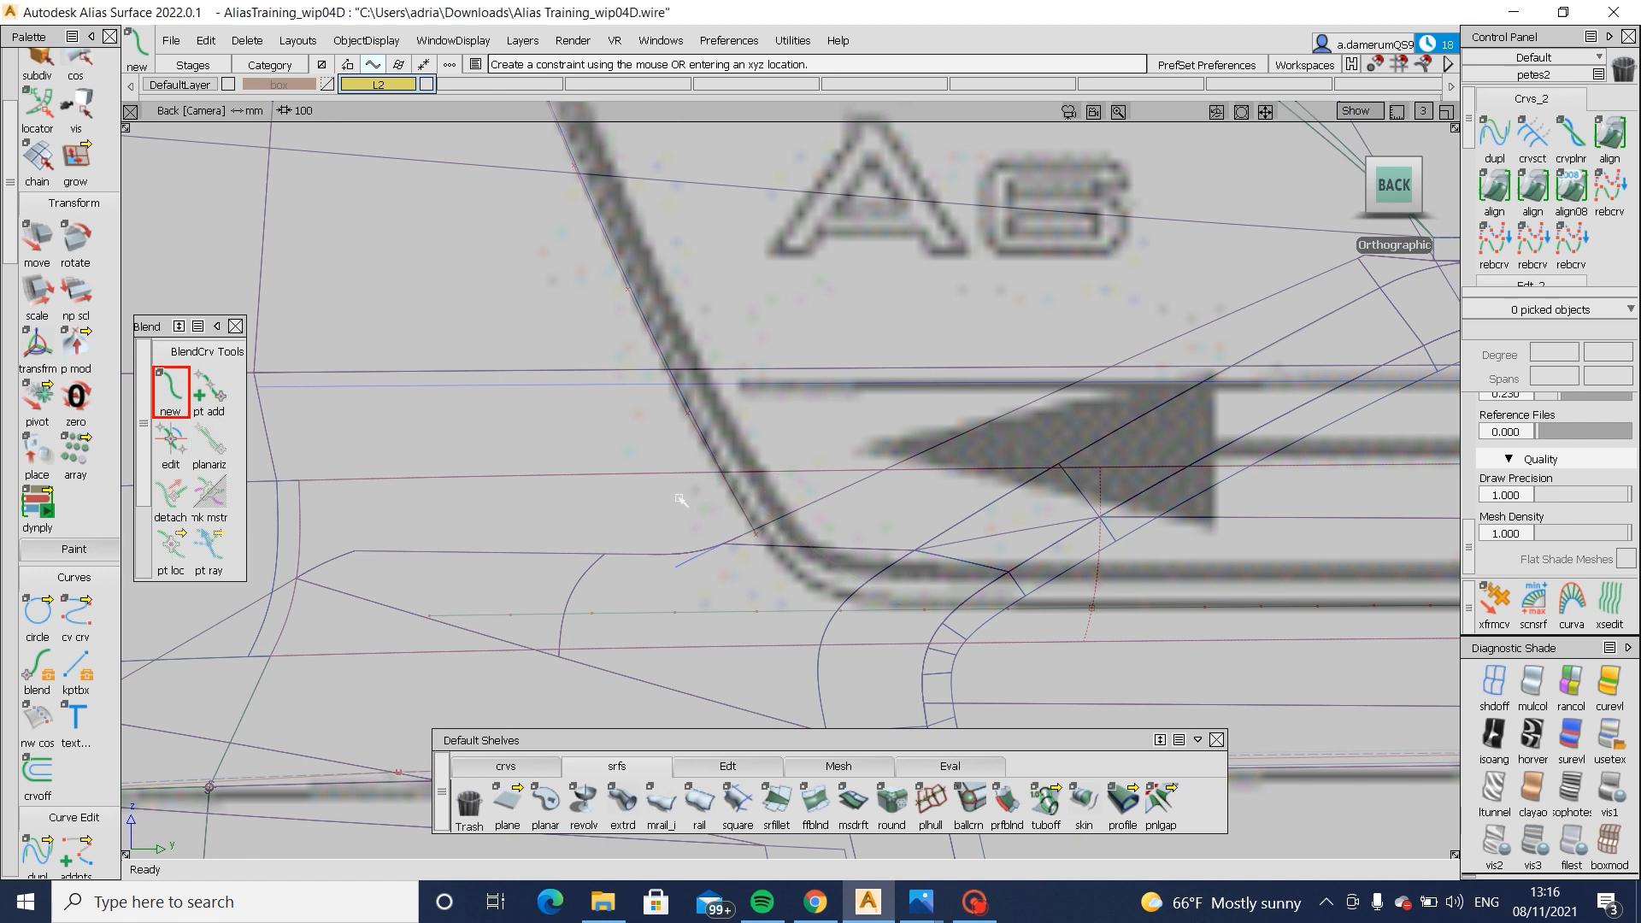
# - Undo the blend curve attempt and project the slanted shut-line curve onto the fillet in the back view
pyautogui.hotkey('ctrl', 'z')
pyautogui.hotkey('ctrl', 'z')
pyautogui.hotkey('ctrl', 'z')
pyautogui.hotkey('ctrl', 'z')
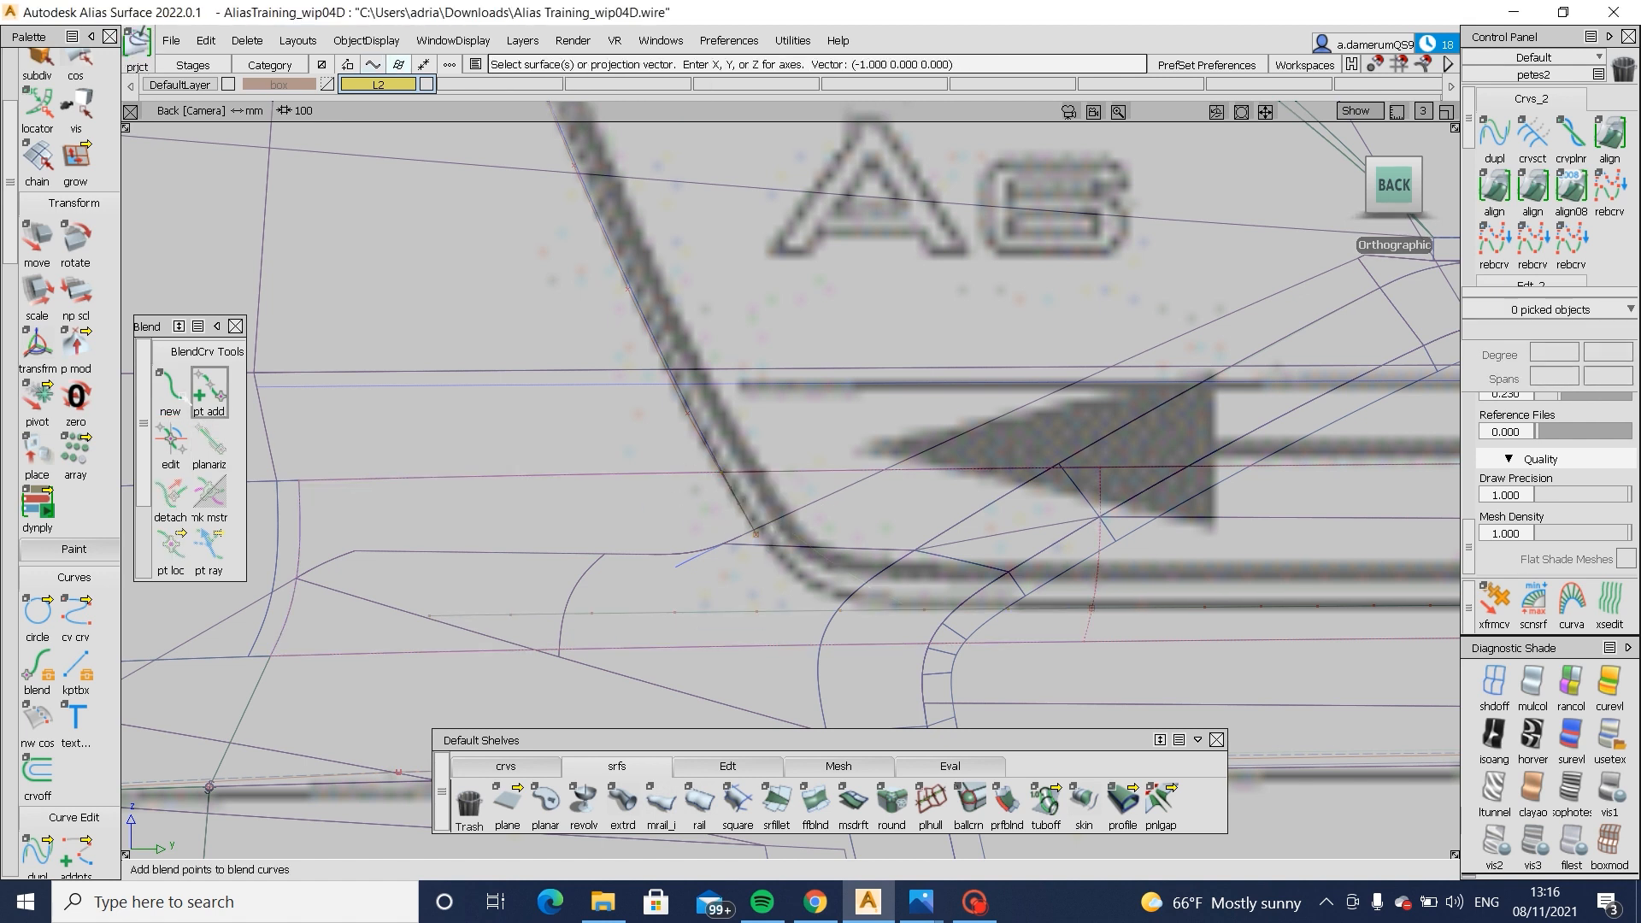
# - Create a blend curve rounding the corner between the slanted shut line and the lower projected line, and open its end points for editing
pyautogui.click(170, 391)
pyautogui.click(759, 513)
pyautogui.click(786, 535)
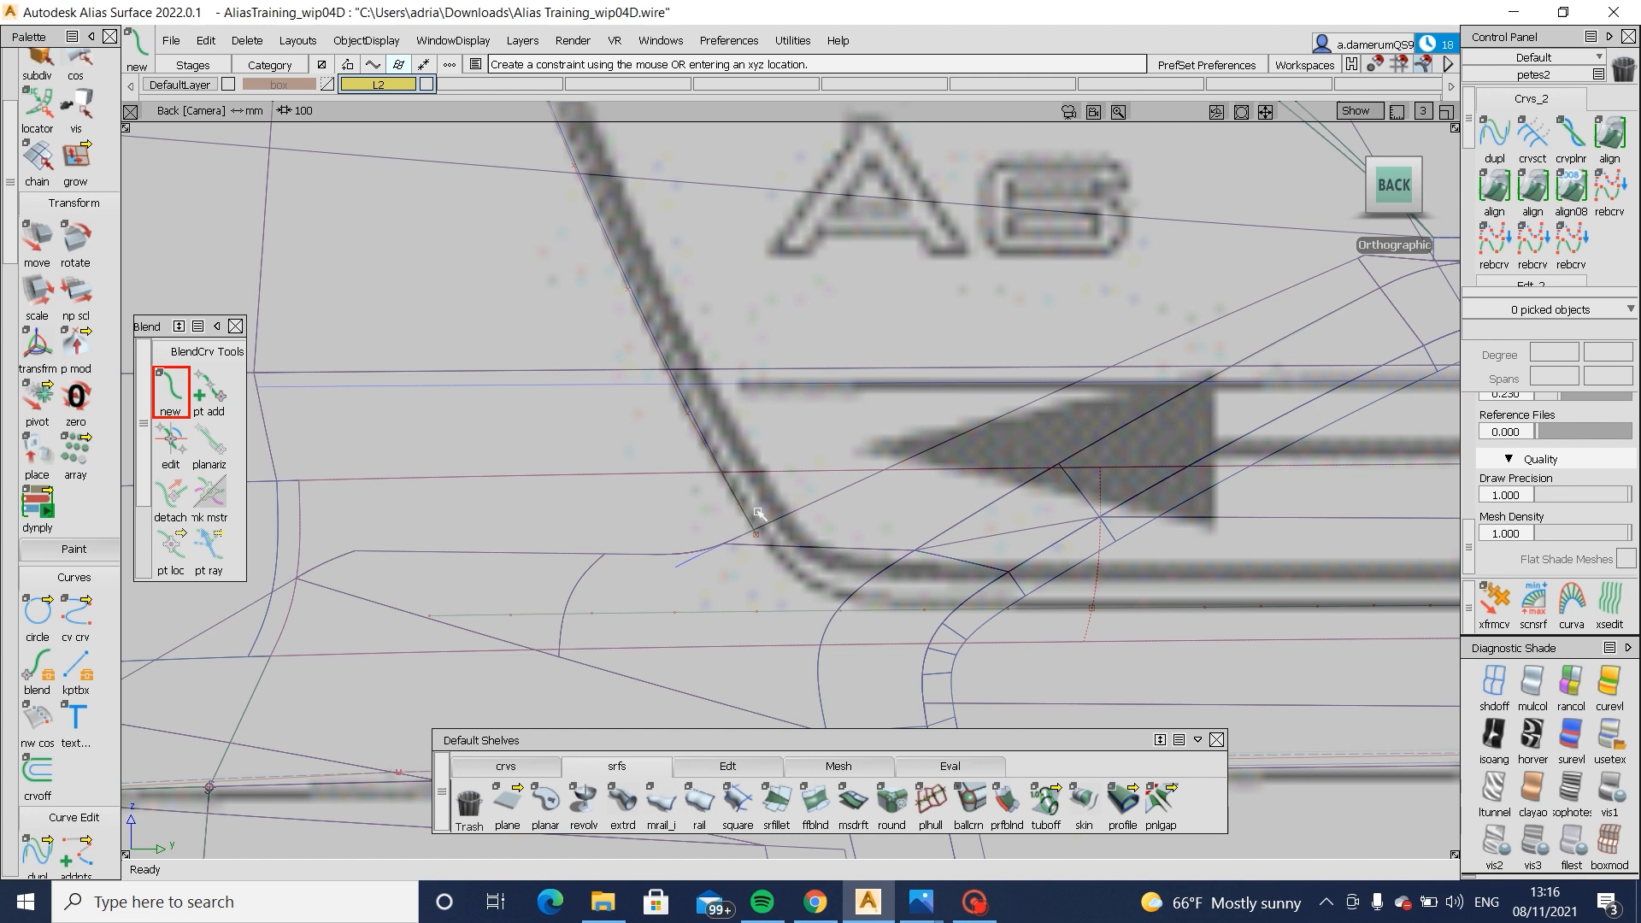
pyautogui.click(939, 611)
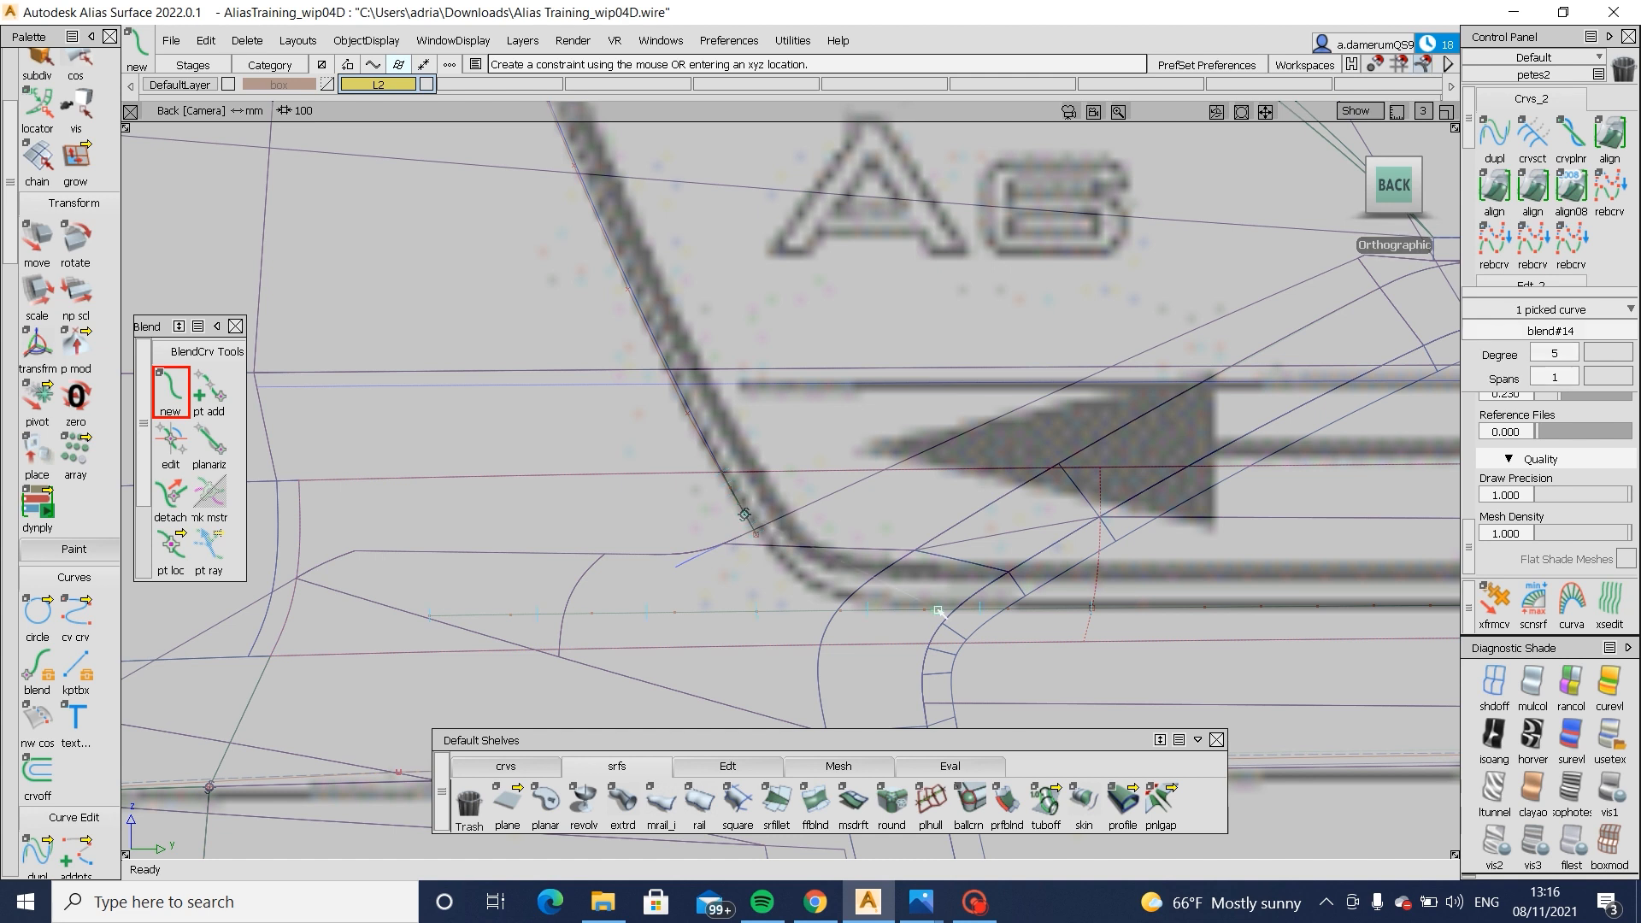
pyautogui.click(171, 440)
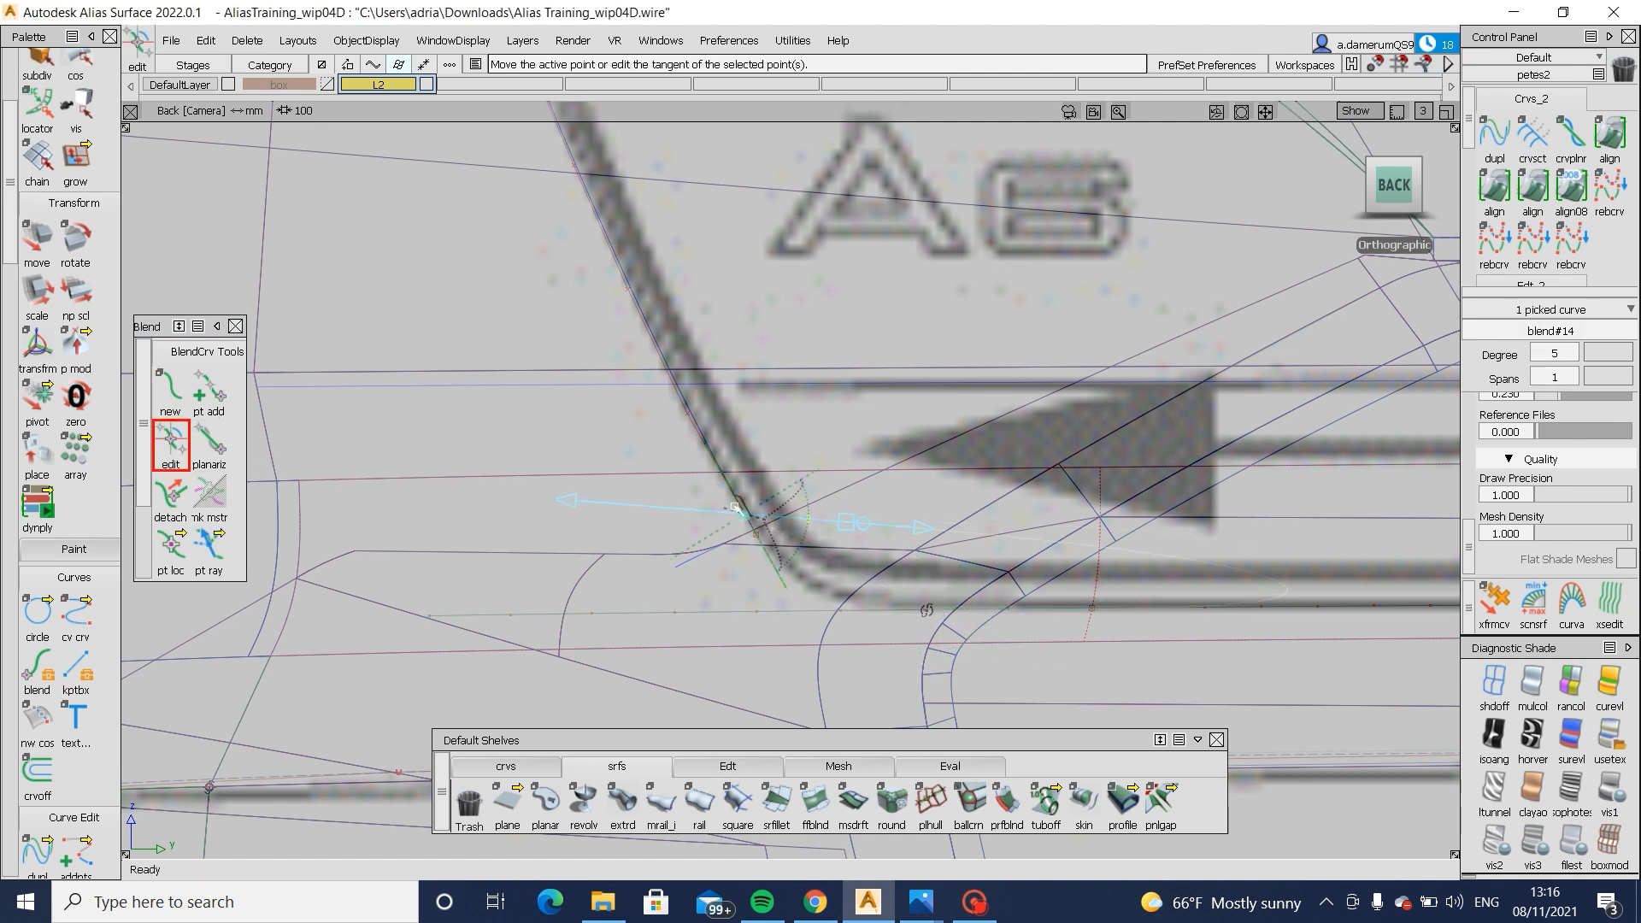
pyautogui.keyDown('ctrl'); pyautogui.keyDown('shift'); pyautogui.moveTo(853, 586); pyautogui.dragTo(903, 546); pyautogui.keyUp('shift'); pyautogui.keyUp('ctrl')
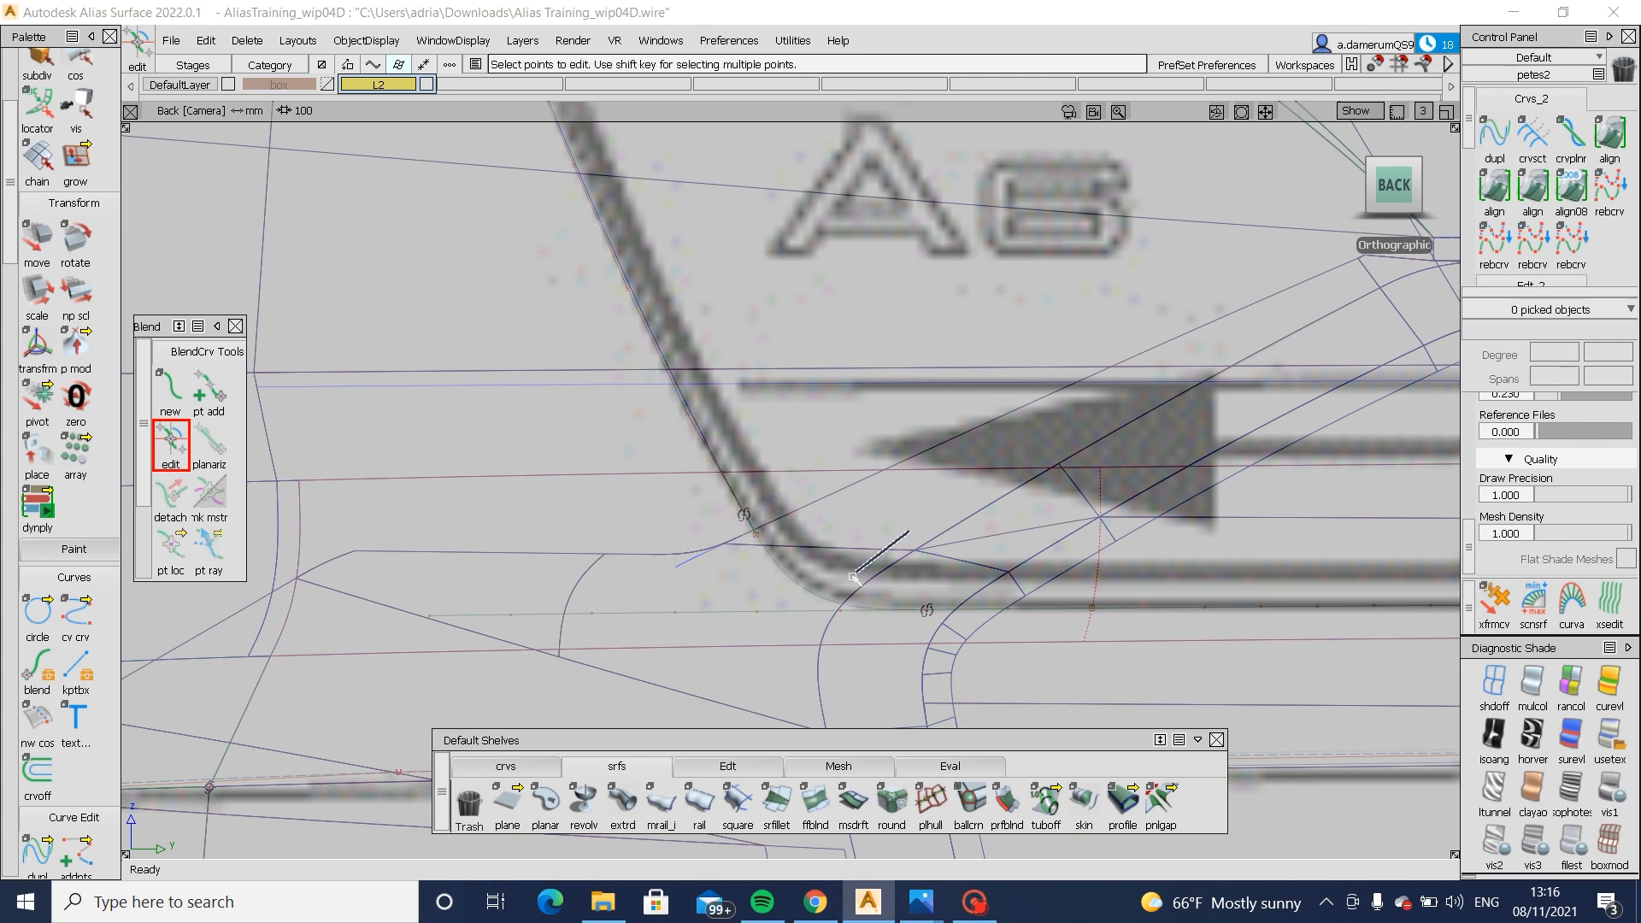
# - Project the corner blend curve onto the fillet surface from the back view
pyautogui.click(751, 579)
pyautogui.keyDown('ctrl'); pyautogui.keyDown('shift'); pyautogui.moveTo(815, 598); pyautogui.dragTo(816, 684); pyautogui.keyUp('shift'); pyautogui.keyUp('ctrl')
pyautogui.click(812, 589)
pyautogui.press('F8')
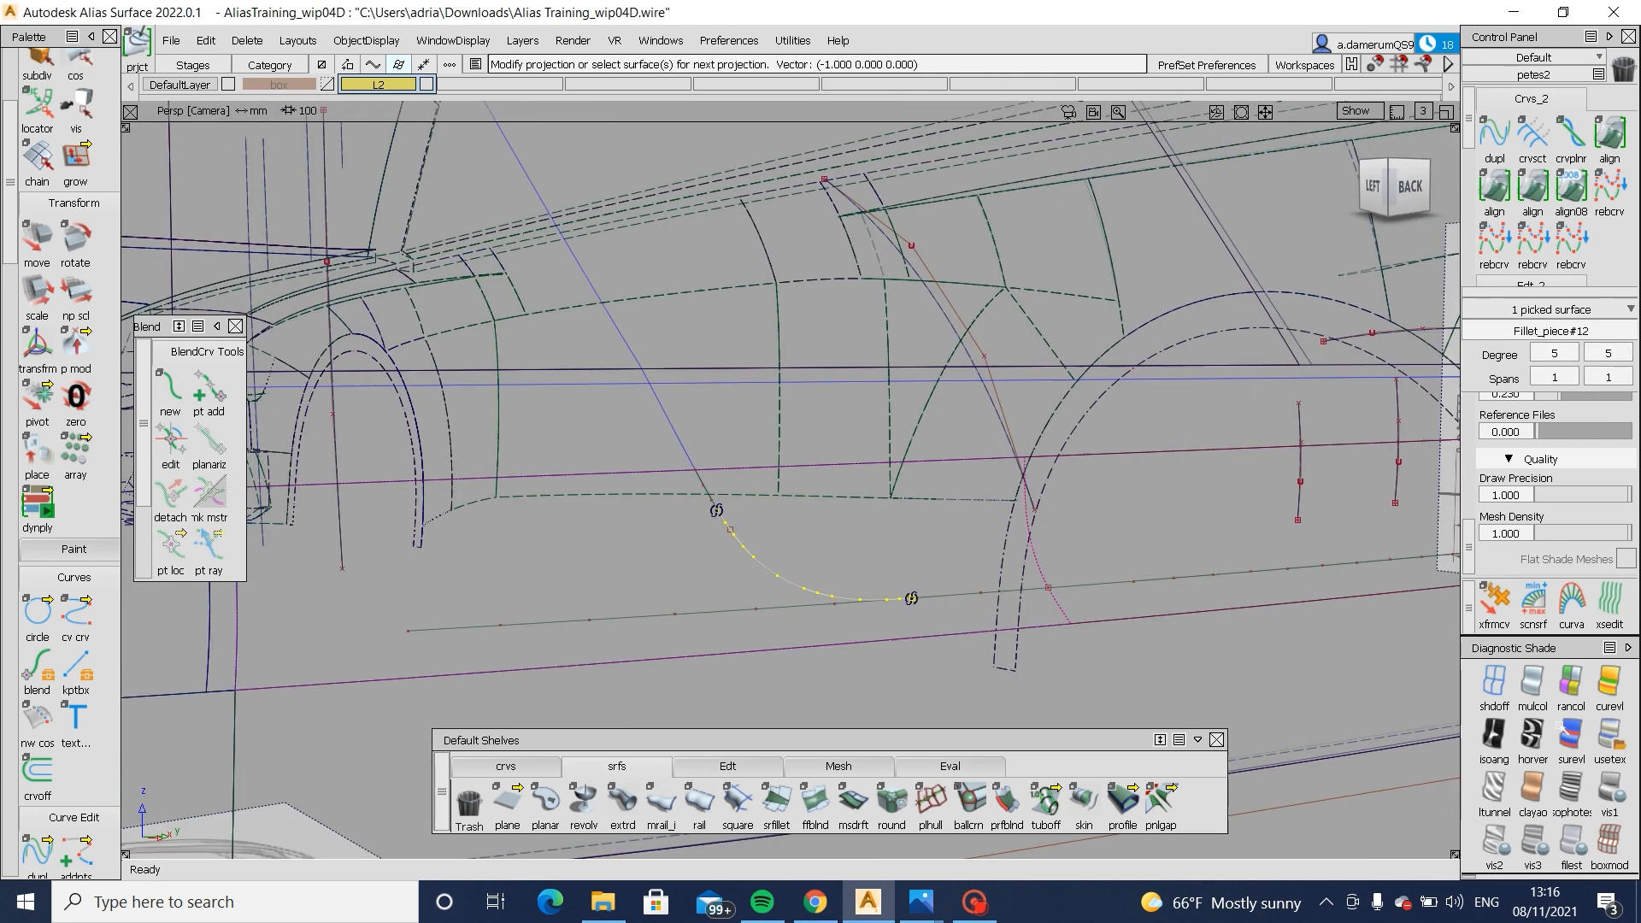
# - Shade the whole model and inspect the projected corner curve on the bumper fillet in perspective
pyautogui.click(1612, 740)
pyautogui.keyDown('alt'); pyautogui.keyDown('shift'); pyautogui.moveTo(803, 611); pyautogui.dragTo(1139, 695); pyautogui.keyUp('shift'); pyautogui.keyUp('alt')
pyautogui.moveTo(1106, 600); pyautogui.dragTo(1172, 667)
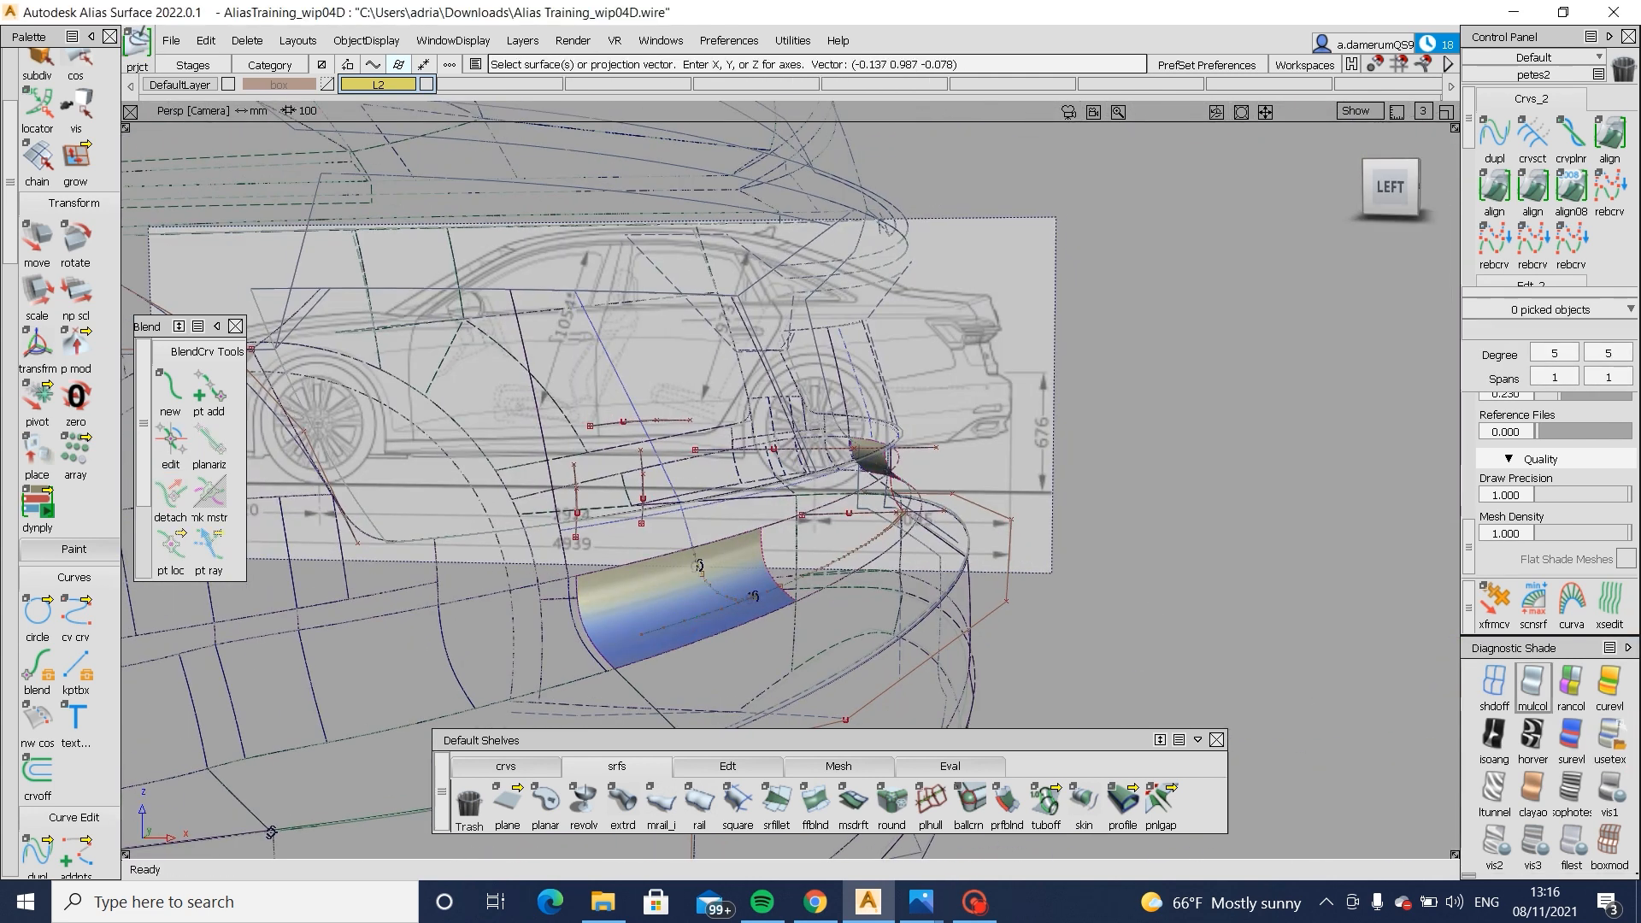
pyautogui.click(1611, 739)
pyautogui.moveTo(873, 690)
pyautogui.keyDown('alt'); pyautogui.keyDown('shift'); pyautogui.mouseDown()
pyautogui.moveTo(885, 655)
pyautogui.moveTo(710, 641)
pyautogui.moveTo(889, 626)
pyautogui.moveTo(798, 612)
pyautogui.mouseUp(); pyautogui.keyUp('shift'); pyautogui.keyUp('alt')
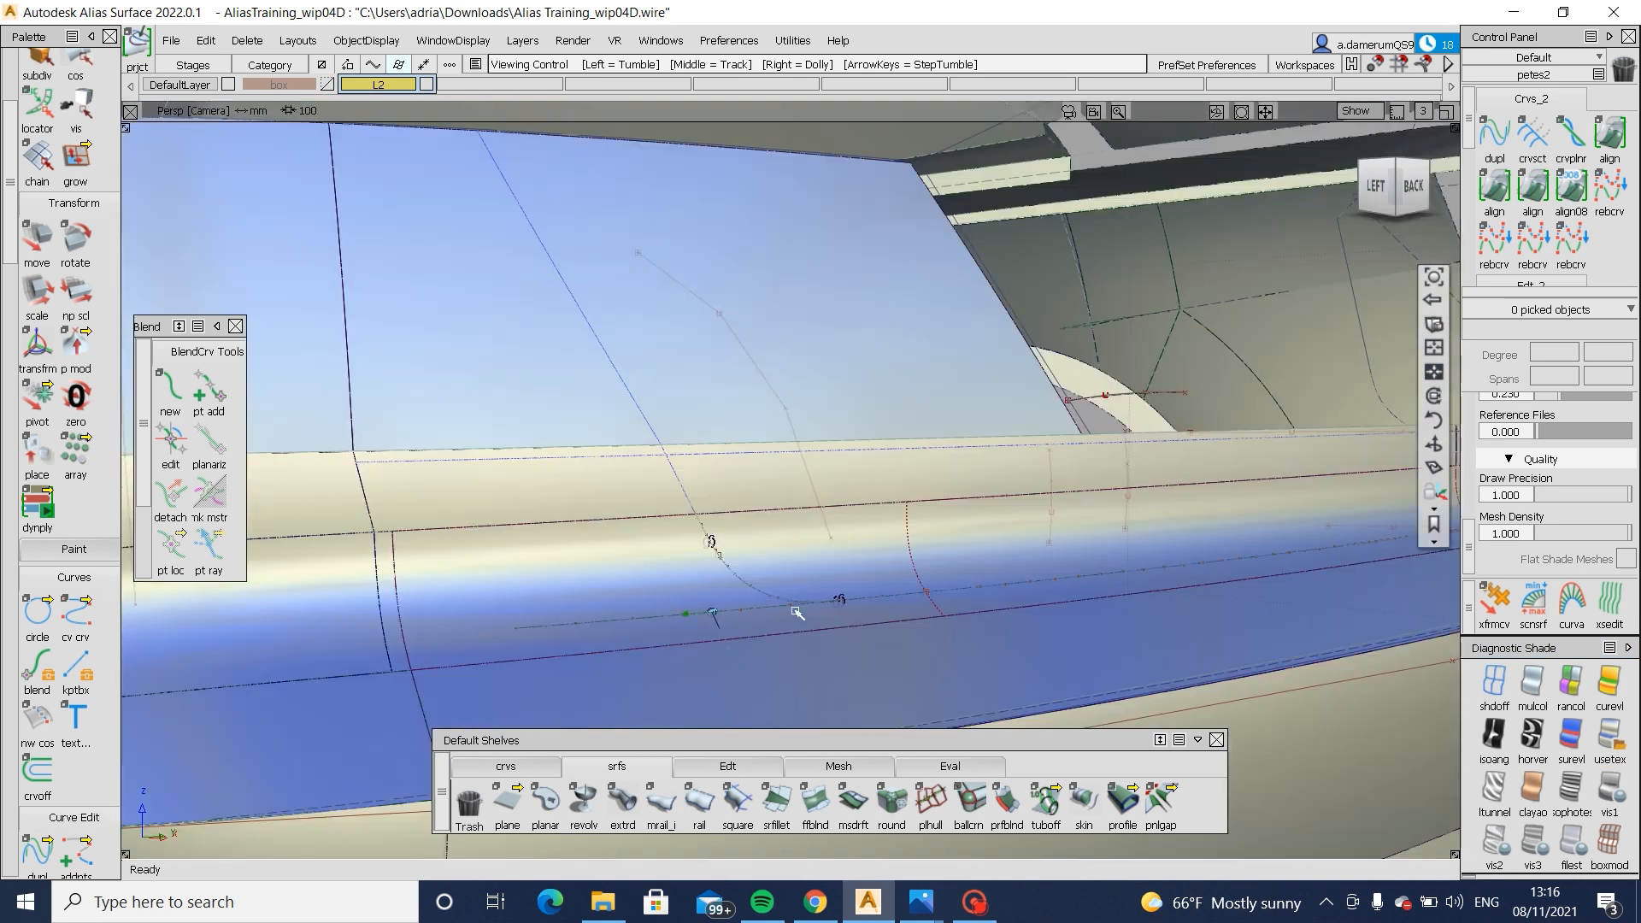
pyautogui.keyDown('ctrl'); pyautogui.keyDown('shift'); pyautogui.moveTo(641, 586); pyautogui.dragTo(735, 624, button='middle'); pyautogui.keyUp('shift'); pyautogui.keyUp('ctrl')
pyautogui.keyDown('ctrl'); pyautogui.click(710, 542); pyautogui.keyUp('ctrl')
pyautogui.keyDown('alt'); pyautogui.keyDown('shift'); pyautogui.moveTo(1028, 621); pyautogui.dragTo(671, 579); pyautogui.keyUp('shift'); pyautogui.keyUp('alt')
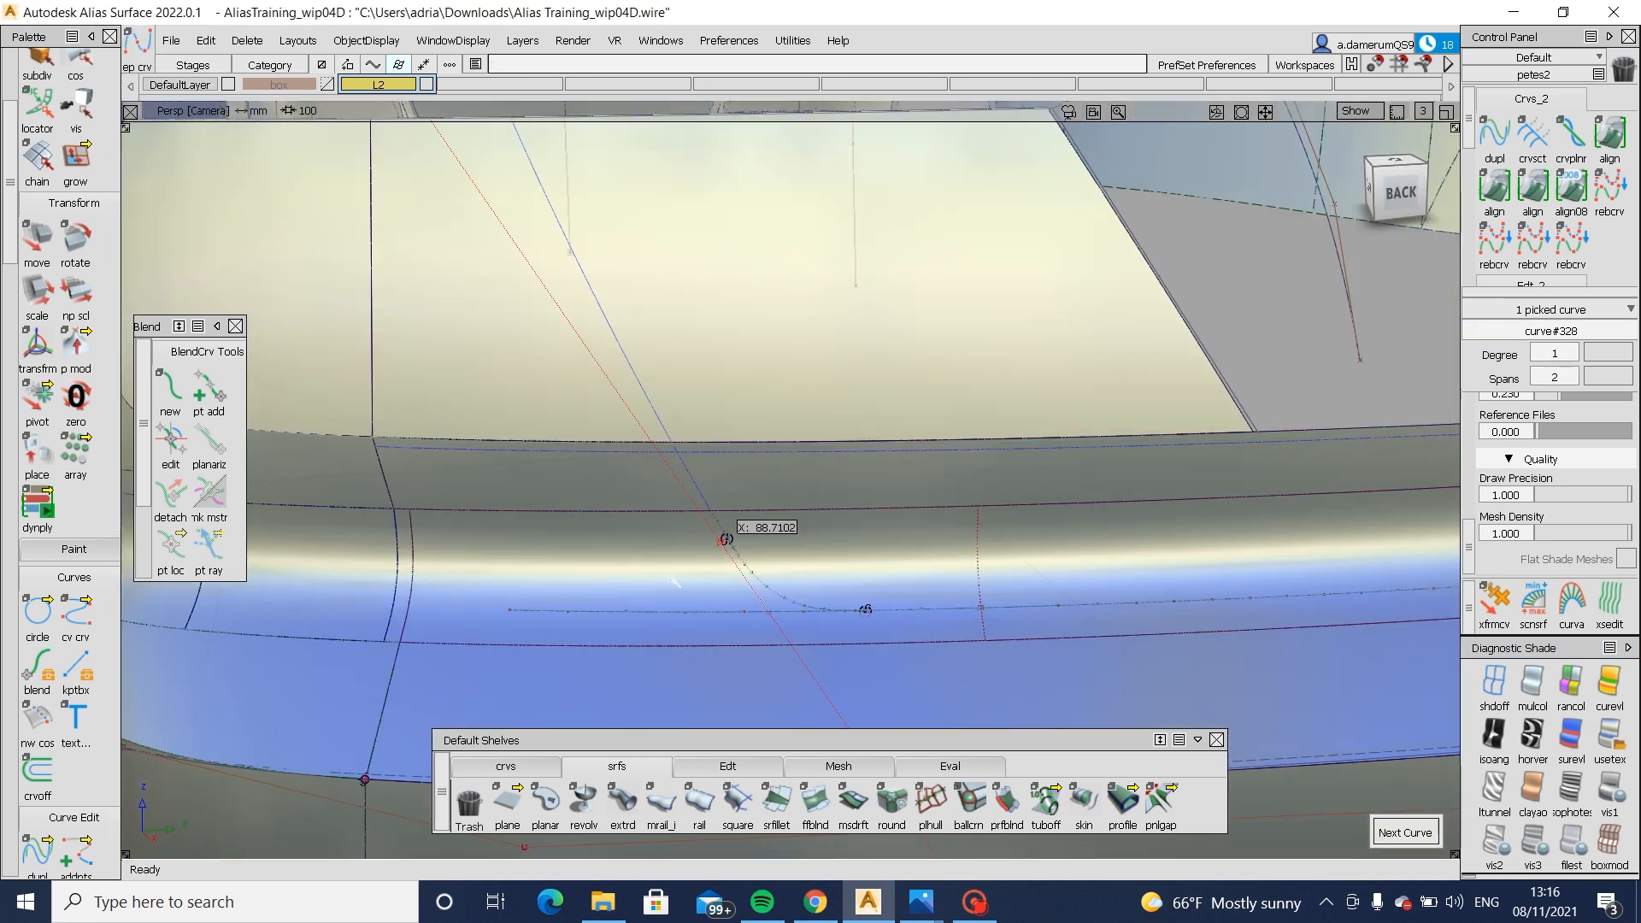
pyautogui.keyDown('ctrl'); pyautogui.keyDown('shift'); pyautogui.moveTo(711, 571); pyautogui.dragTo(702, 574, button='middle'); pyautogui.keyUp('shift'); pyautogui.keyUp('ctrl')
pyautogui.click(698, 571)
pyautogui.click(698, 571)
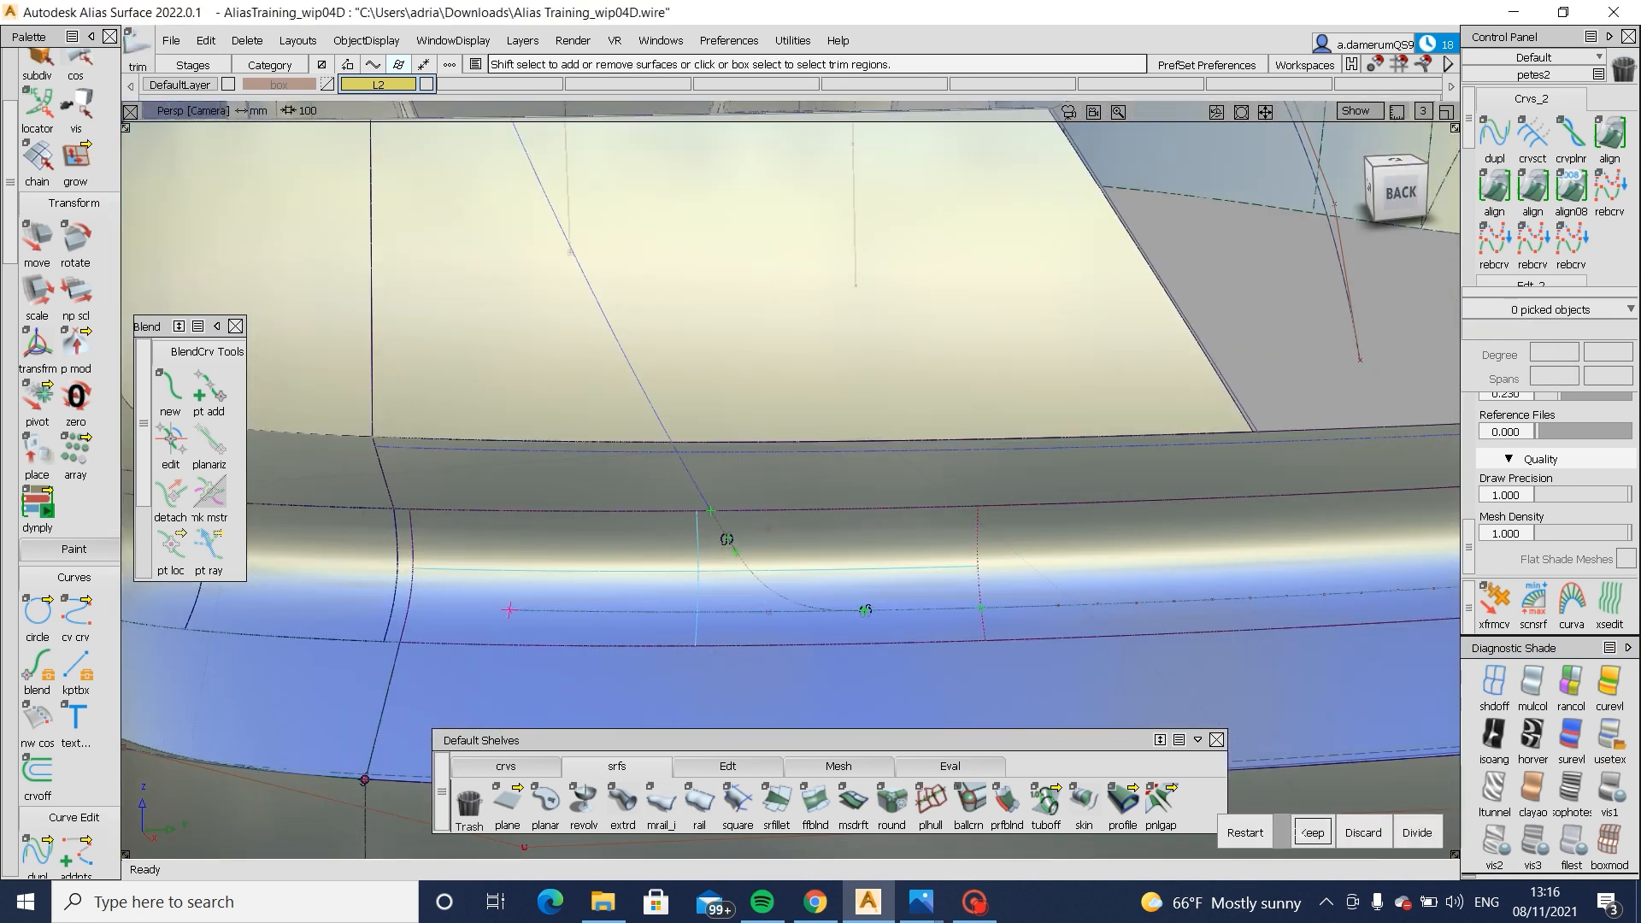
# - Select the two corner curves and trim the fillet piece along the rounded corner, keeping the region outside the tailgate opening
pyautogui.keyDown('ctrl'); pyautogui.keyDown('shift'); pyautogui.moveTo(774, 592); pyautogui.dragTo(773, 513); pyautogui.keyUp('shift'); pyautogui.keyUp('ctrl')
pyautogui.moveTo(726, 568); pyautogui.dragTo(780, 607)
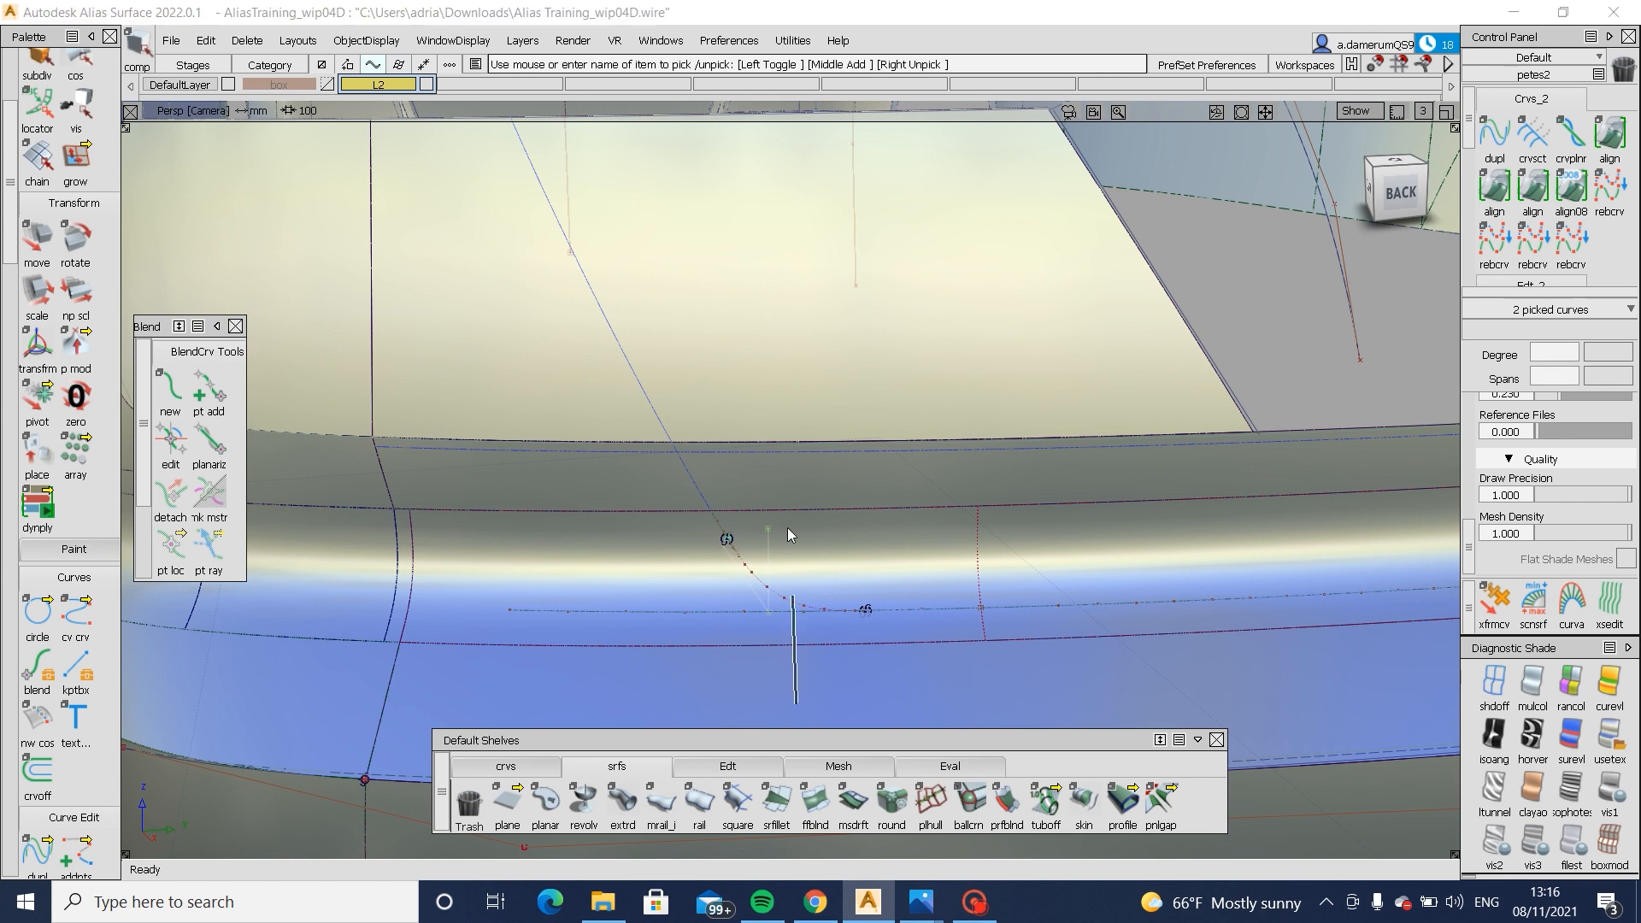
pyautogui.keyDown('ctrl'); pyautogui.keyDown('shift'); pyautogui.moveTo(727, 540); pyautogui.dragTo(846, 630, button='right'); pyautogui.keyUp('shift'); pyautogui.keyUp('ctrl')
pyautogui.press('Return')
pyautogui.keyDown('ctrl'); pyautogui.keyDown('shift'); pyautogui.moveTo(847, 629); pyautogui.dragTo(855, 520); pyautogui.keyUp('shift'); pyautogui.keyUp('ctrl')
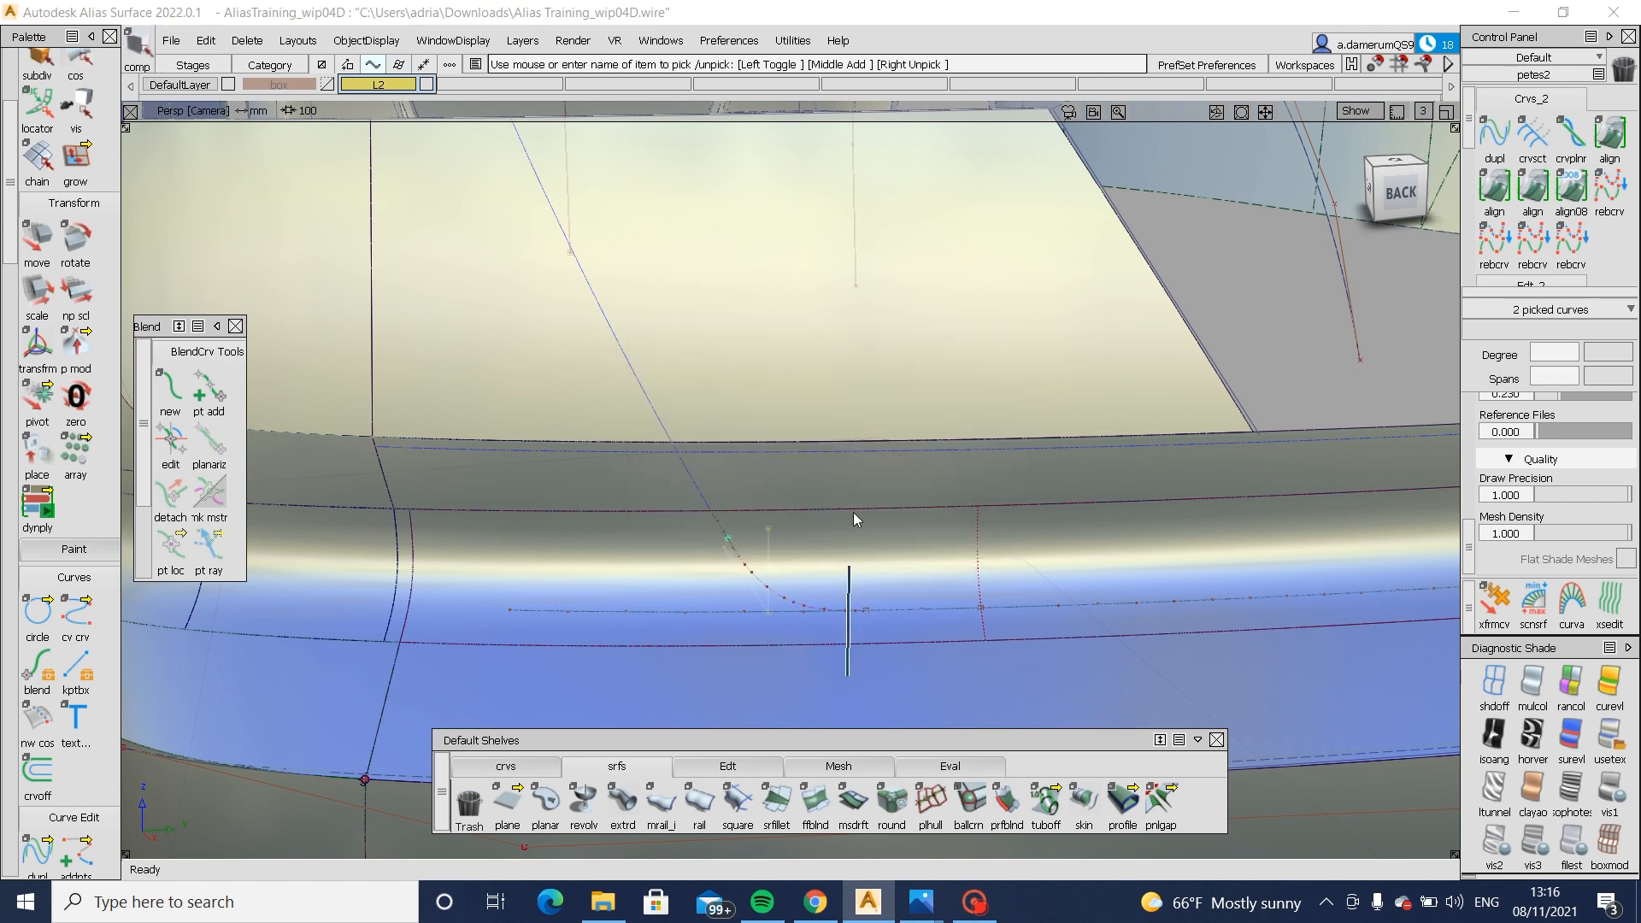
pyautogui.keyDown('ctrl'); pyautogui.keyDown('shift'); pyautogui.moveTo(859, 505); pyautogui.dragTo(718, 571, button='middle'); pyautogui.keyUp('shift'); pyautogui.keyUp('ctrl')
pyautogui.click(698, 564)
pyautogui.click(697, 563)
pyautogui.press('space')
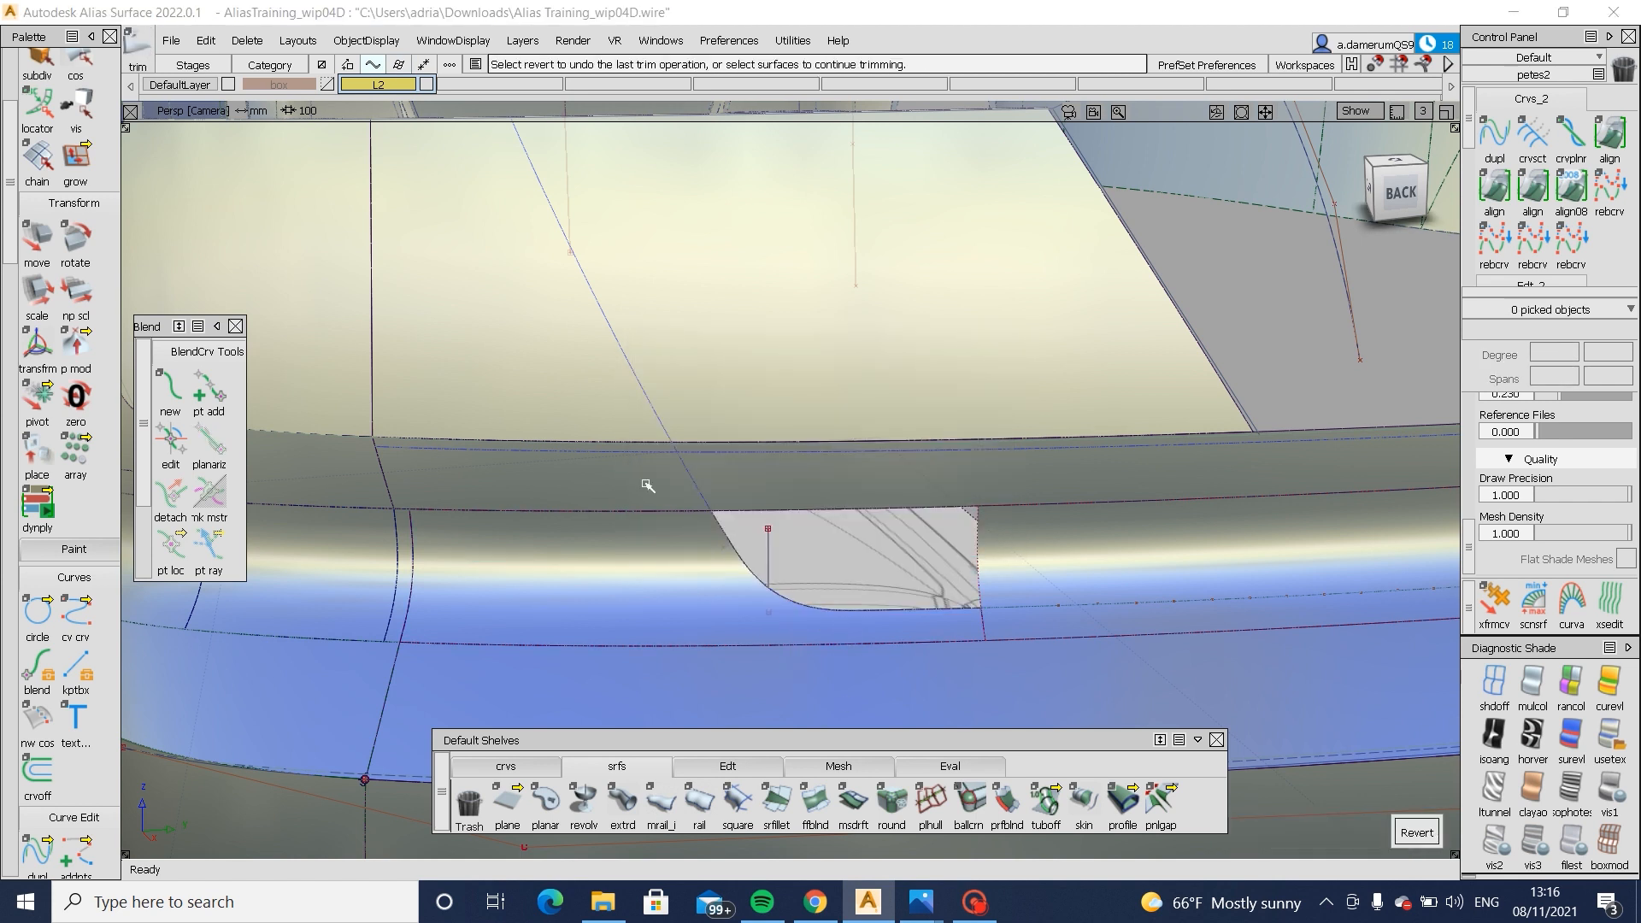
# - Trim the draft strip above the fillet and the neighbouring fillet piece, keeping the regions outside the tailgate opening
pyautogui.click(636, 448)
pyautogui.click(719, 541)
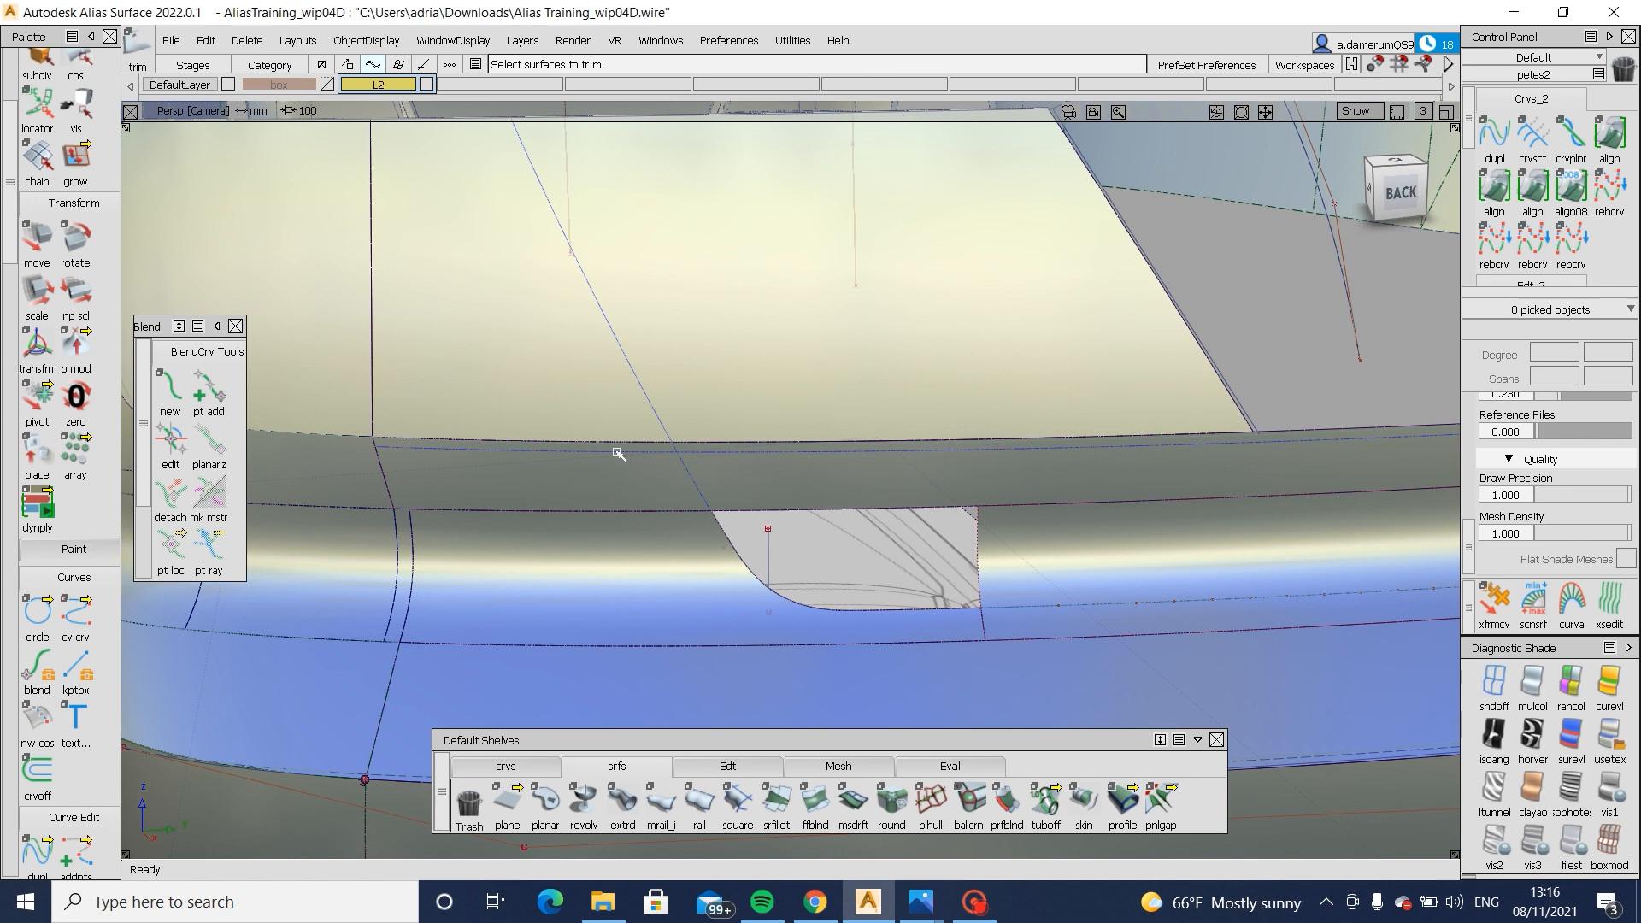
pyautogui.click(631, 466)
pyautogui.press('Delete')
pyautogui.keyDown('ctrl'); pyautogui.keyDown('shift'); pyautogui.moveTo(707, 399); pyautogui.dragTo(619, 470, button='middle'); pyautogui.keyUp('shift'); pyautogui.keyUp('ctrl')
pyautogui.click(619, 470)
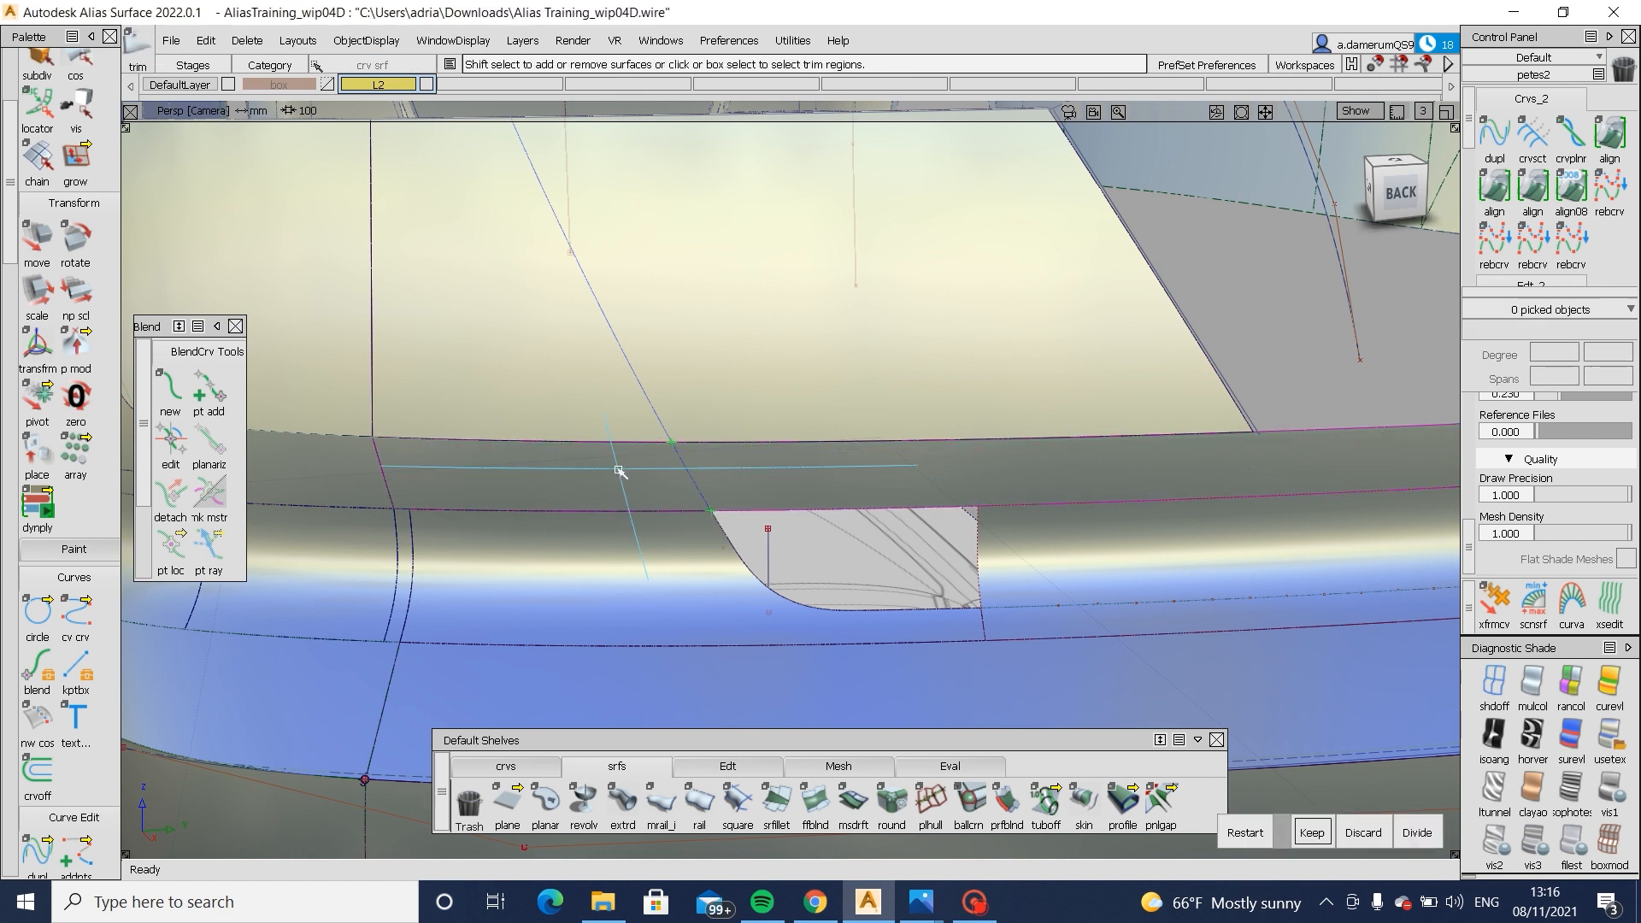
pyautogui.press('space')
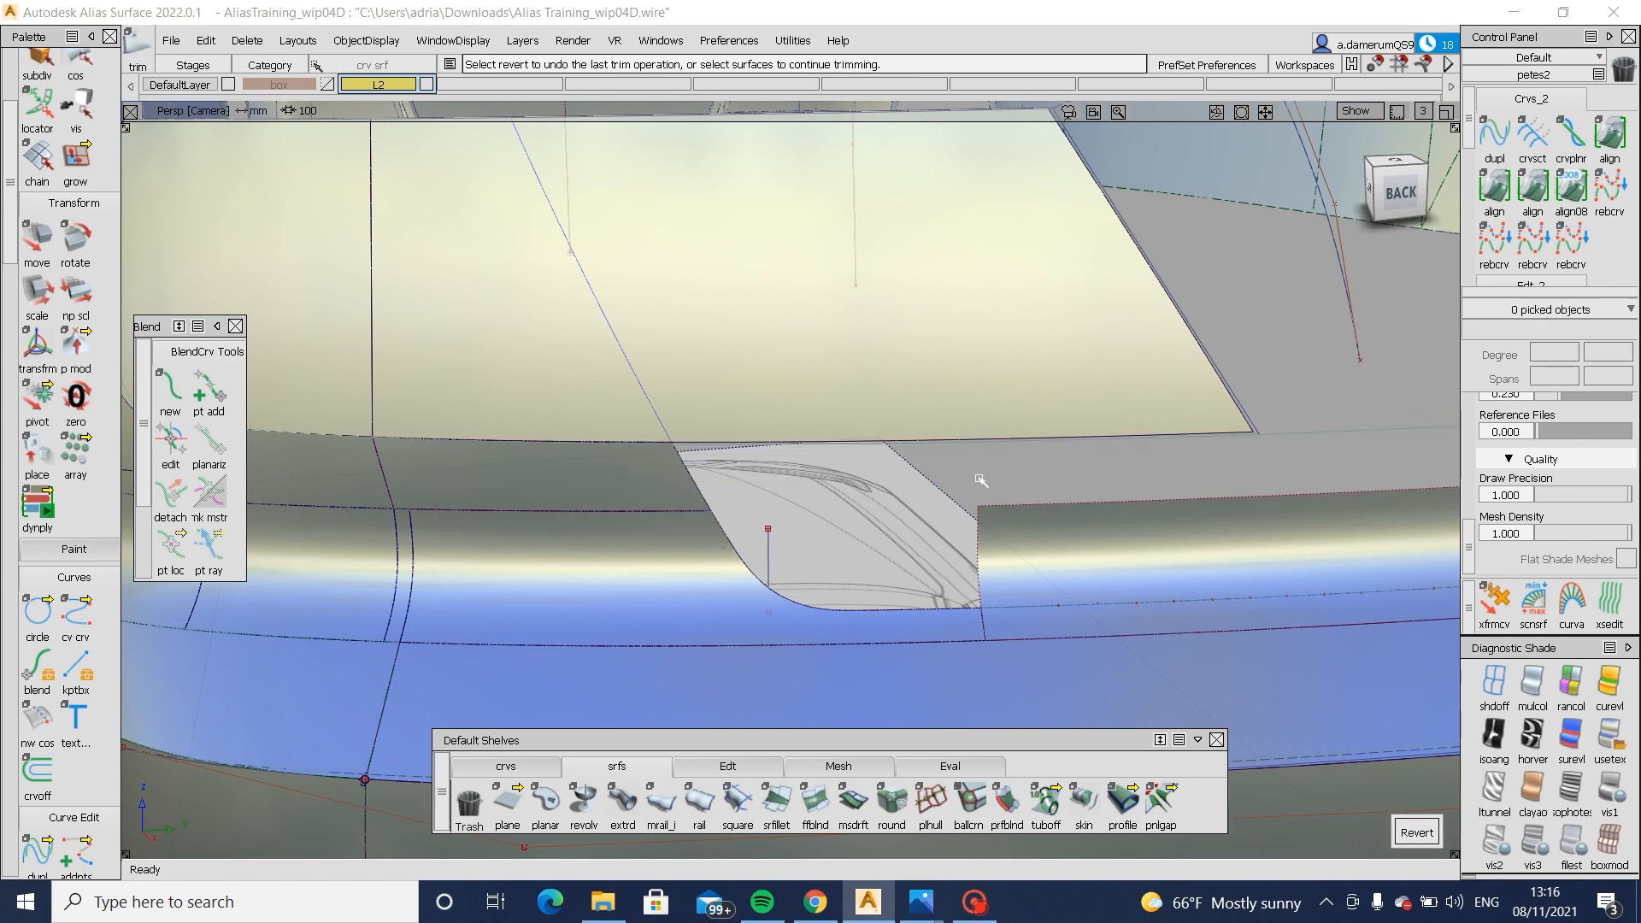
pyautogui.click(1102, 614)
pyautogui.press('space')
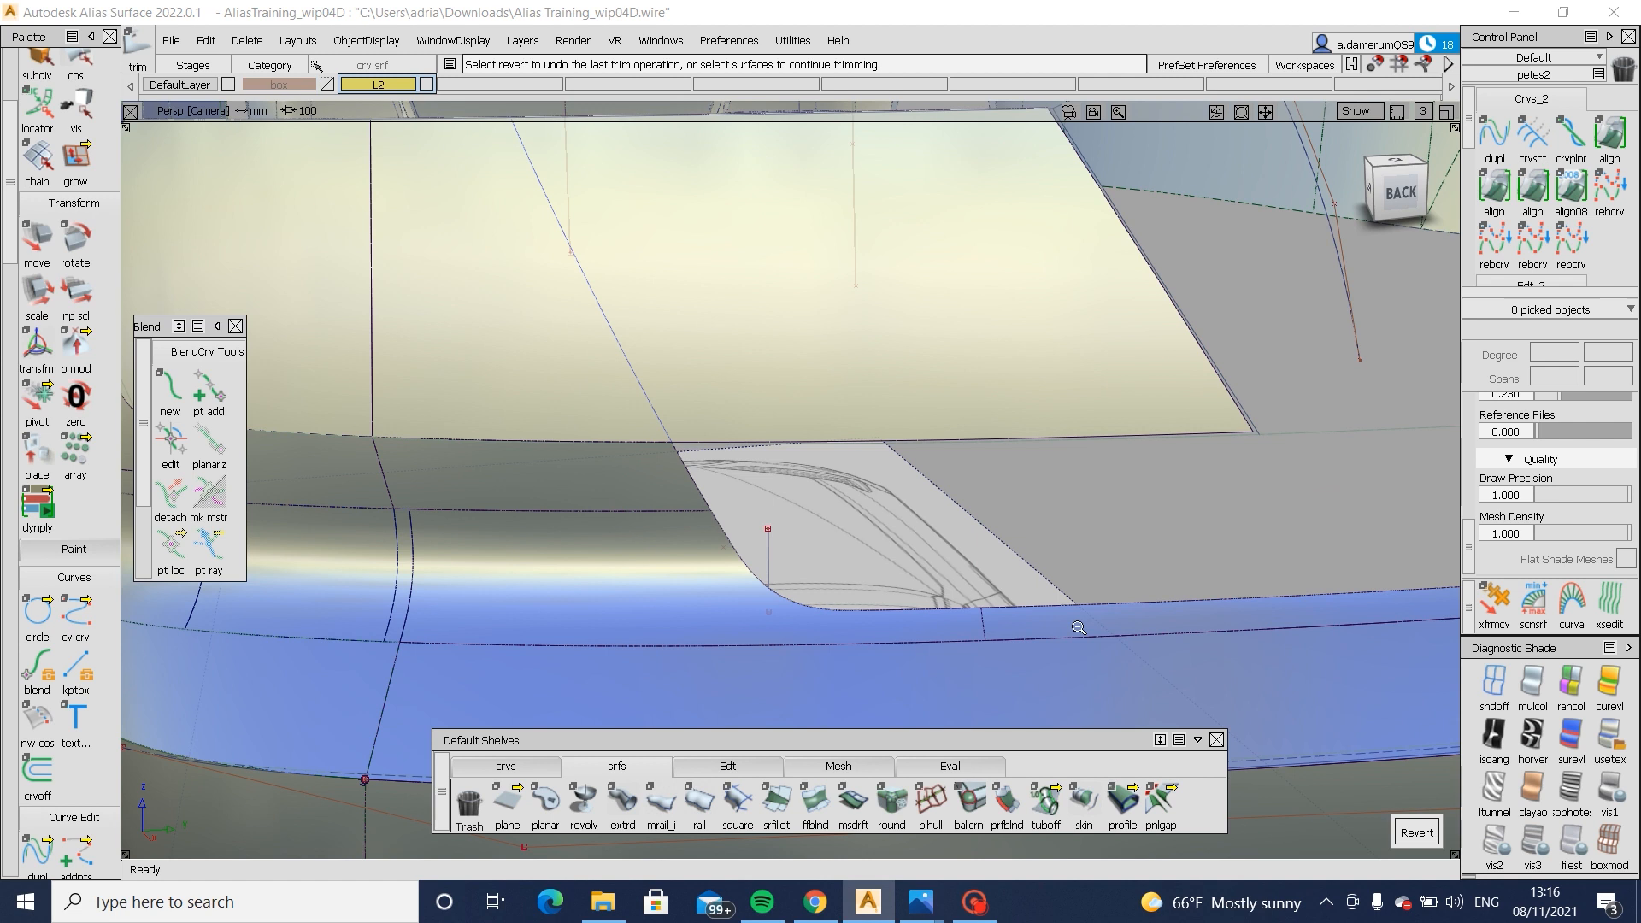
# - Untrim the large rear panel surface, draft_srf#26, above the bumper opening
pyautogui.keyDown('alt'); pyautogui.keyDown('shift'); pyautogui.moveTo(1077, 630); pyautogui.dragTo(839, 612, button='right'); pyautogui.keyUp('shift'); pyautogui.keyUp('alt')
pyautogui.keyDown('alt'); pyautogui.keyDown('shift'); pyautogui.moveTo(839, 612); pyautogui.dragTo(1026, 645); pyautogui.keyUp('shift'); pyautogui.keyUp('alt')
pyautogui.keyDown('ctrl'); pyautogui.keyDown('shift'); pyautogui.moveTo(1000, 453); pyautogui.dragTo(904, 517, button='middle'); pyautogui.keyUp('shift'); pyautogui.keyUp('ctrl')
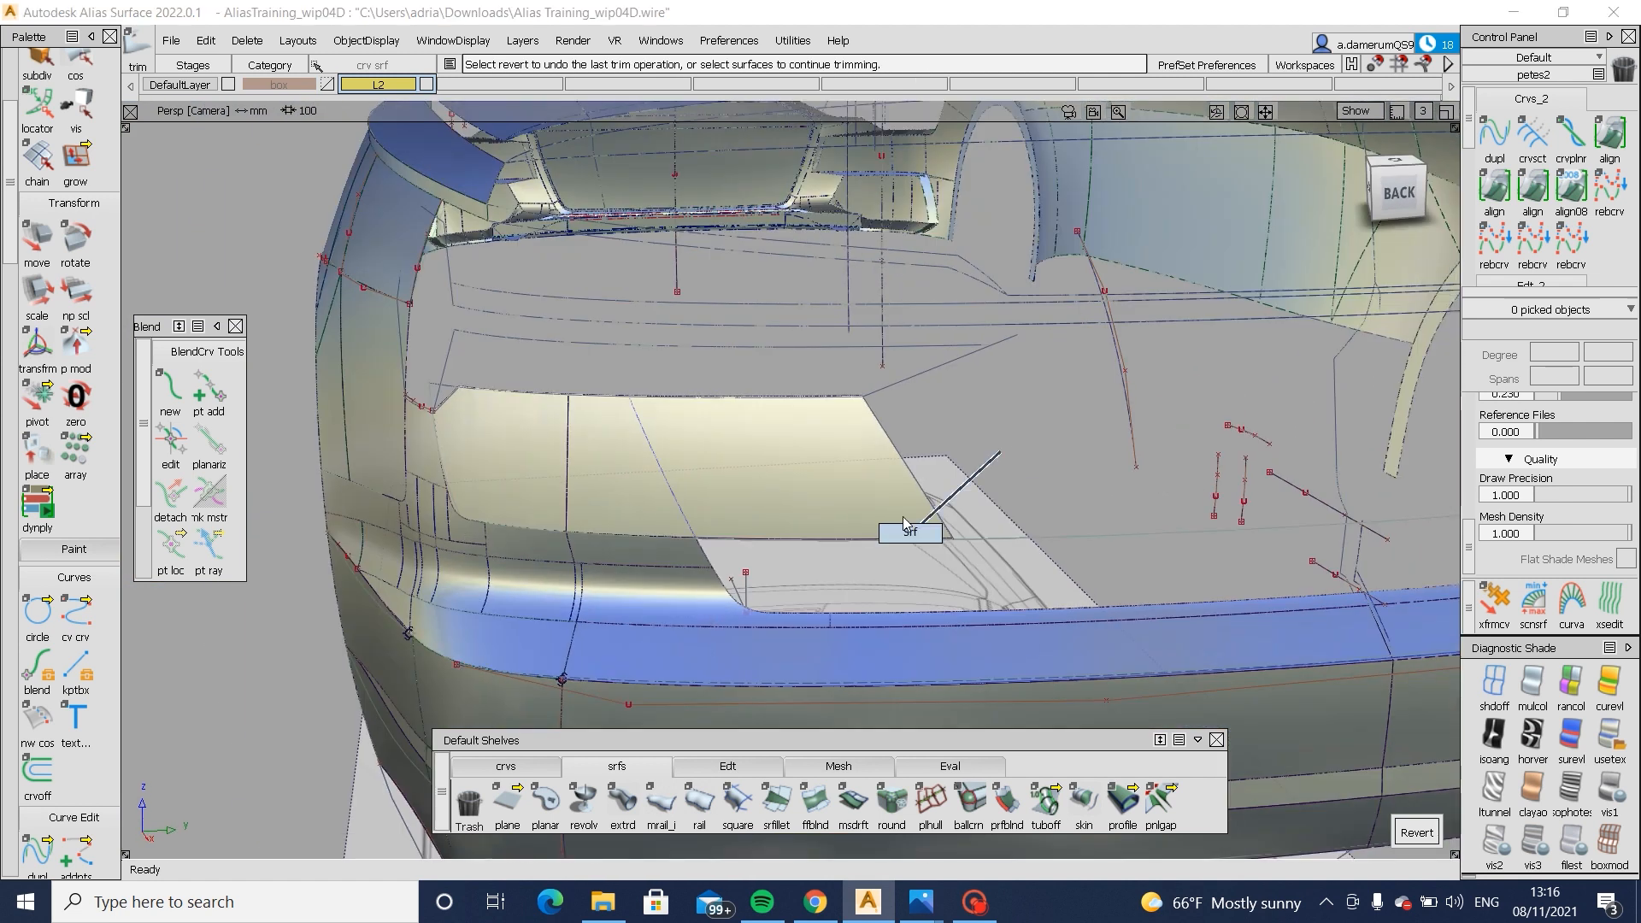
pyautogui.keyDown('ctrl'); pyautogui.keyDown('shift'); pyautogui.moveTo(904, 517); pyautogui.dragTo(904, 520); pyautogui.keyUp('shift'); pyautogui.keyUp('ctrl')
pyautogui.click(904, 520)
pyautogui.keyDown('alt'); pyautogui.keyDown('shift'); pyautogui.moveTo(905, 520); pyautogui.dragTo(982, 571); pyautogui.keyUp('shift'); pyautogui.keyUp('alt')
pyautogui.keyDown('ctrl'); pyautogui.keyDown('shift'); pyautogui.moveTo(917, 473); pyautogui.dragTo(921, 631, button='right'); pyautogui.keyUp('shift'); pyautogui.keyUp('ctrl')
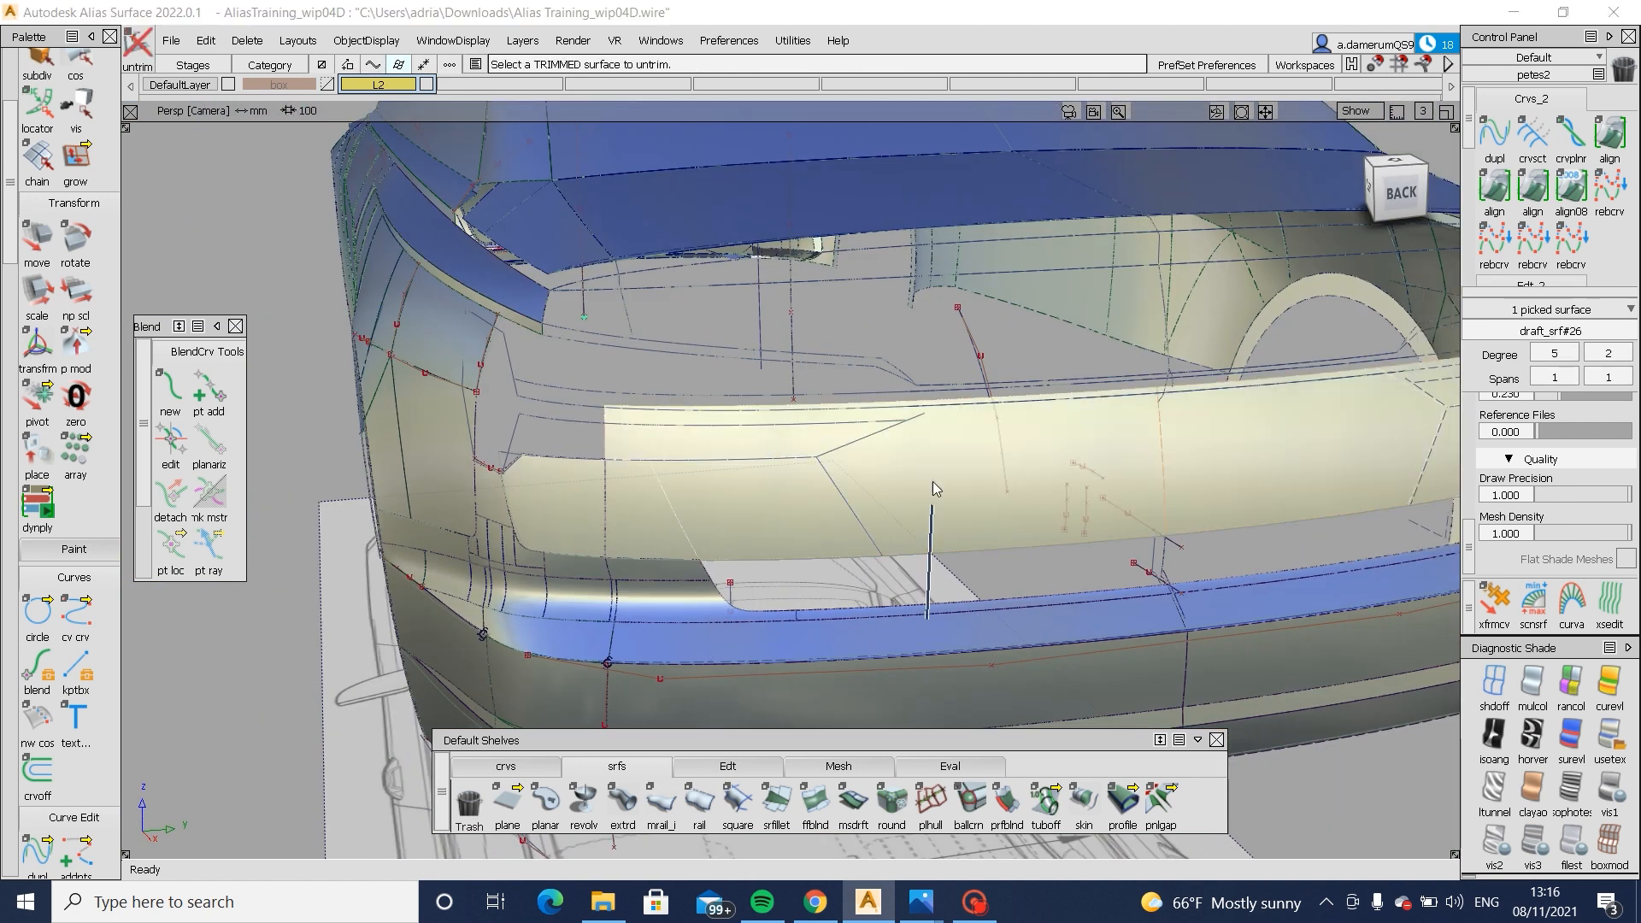
# - Duplicate the lower edge of the untrimmed rear panel as a separate curve
pyautogui.click(530, 766)
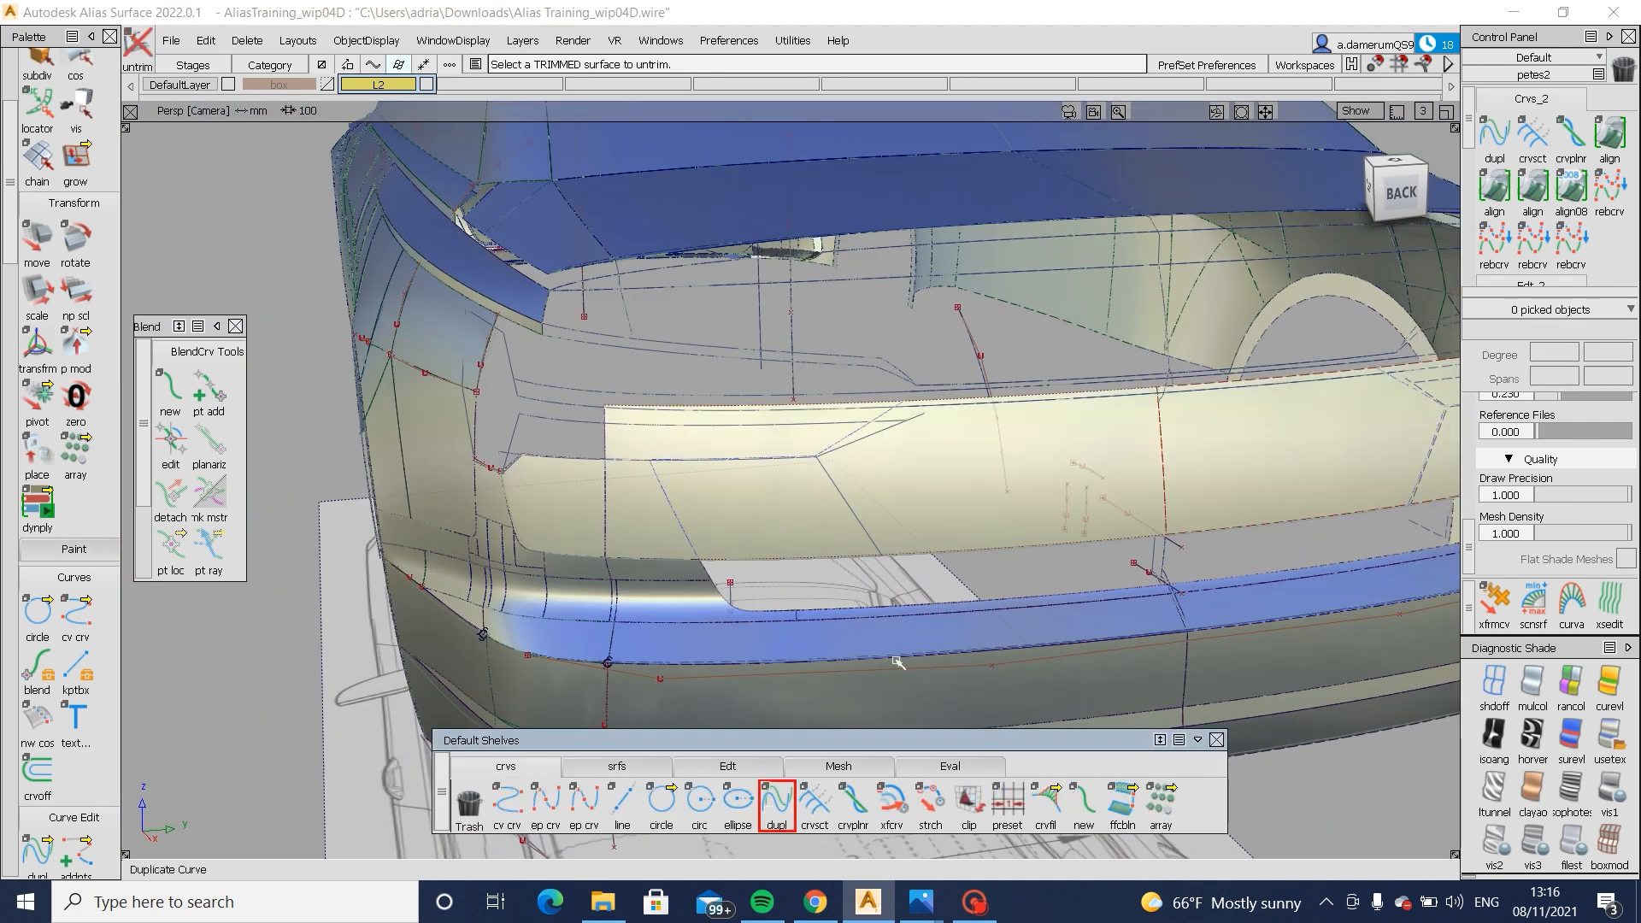
pyautogui.click(980, 548)
pyautogui.keyDown('ctrl'); pyautogui.keyDown('shift'); pyautogui.moveTo(956, 449); pyautogui.dragTo(906, 466); pyautogui.keyUp('shift'); pyautogui.keyUp('ctrl')
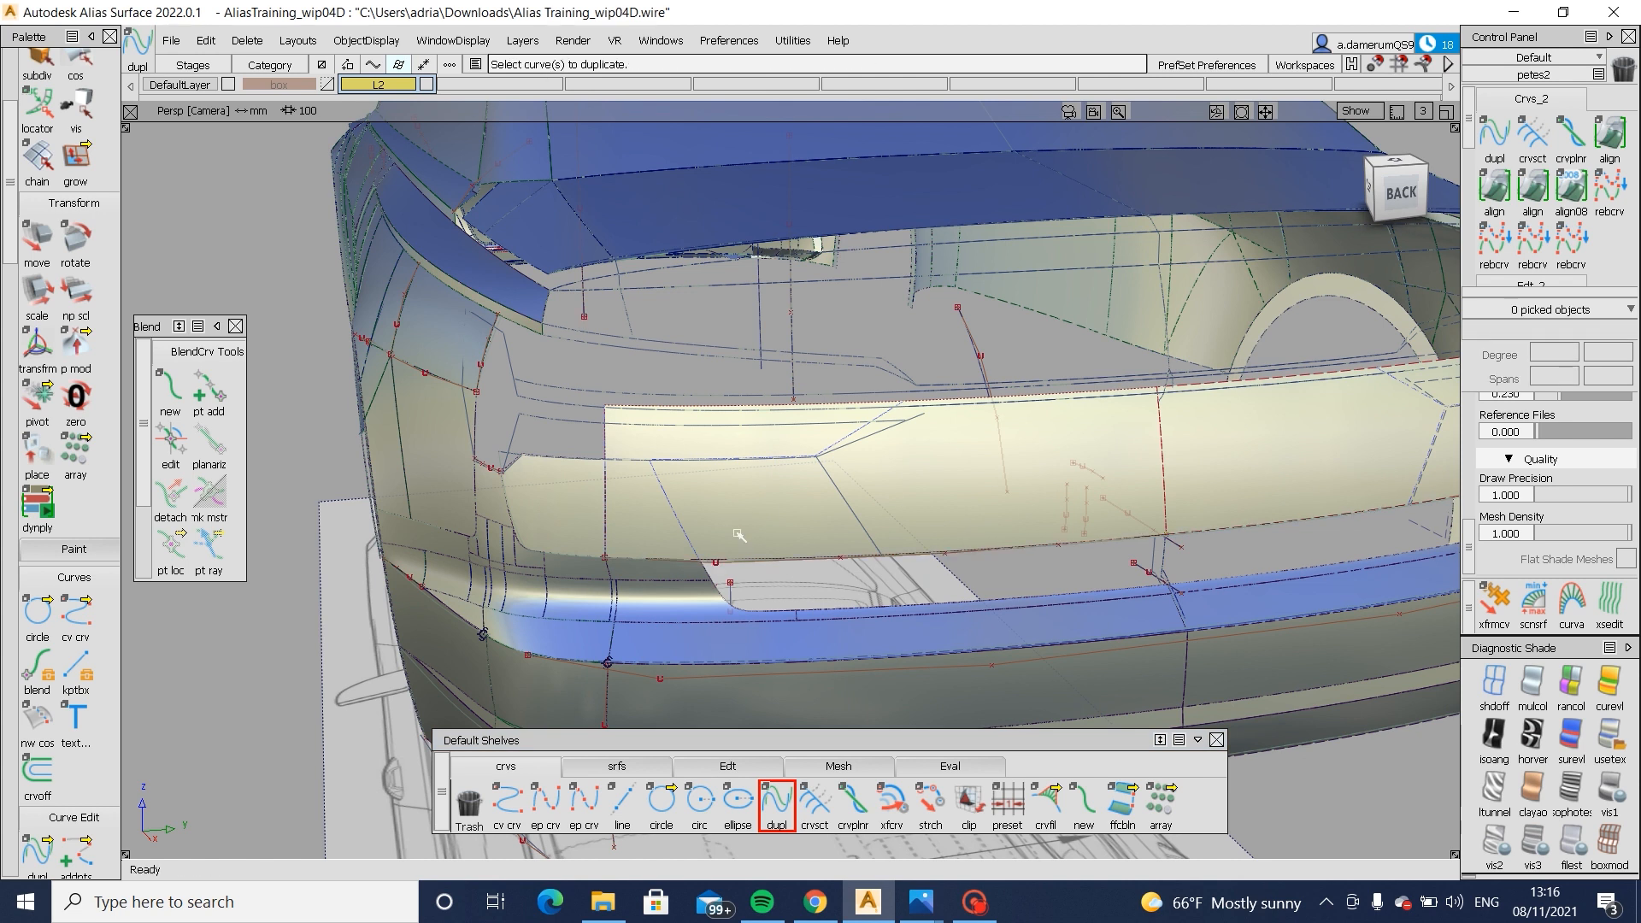
# - Trim the rear panel back to its slanted outline, keeping the selected region, and inspect the tailgate opening
pyautogui.keyDown('ctrl'); pyautogui.keyDown('shift'); pyautogui.moveTo(729, 554); pyautogui.dragTo(724, 622, button='right'); pyautogui.keyUp('shift'); pyautogui.keyUp('ctrl')
pyautogui.click(728, 544)
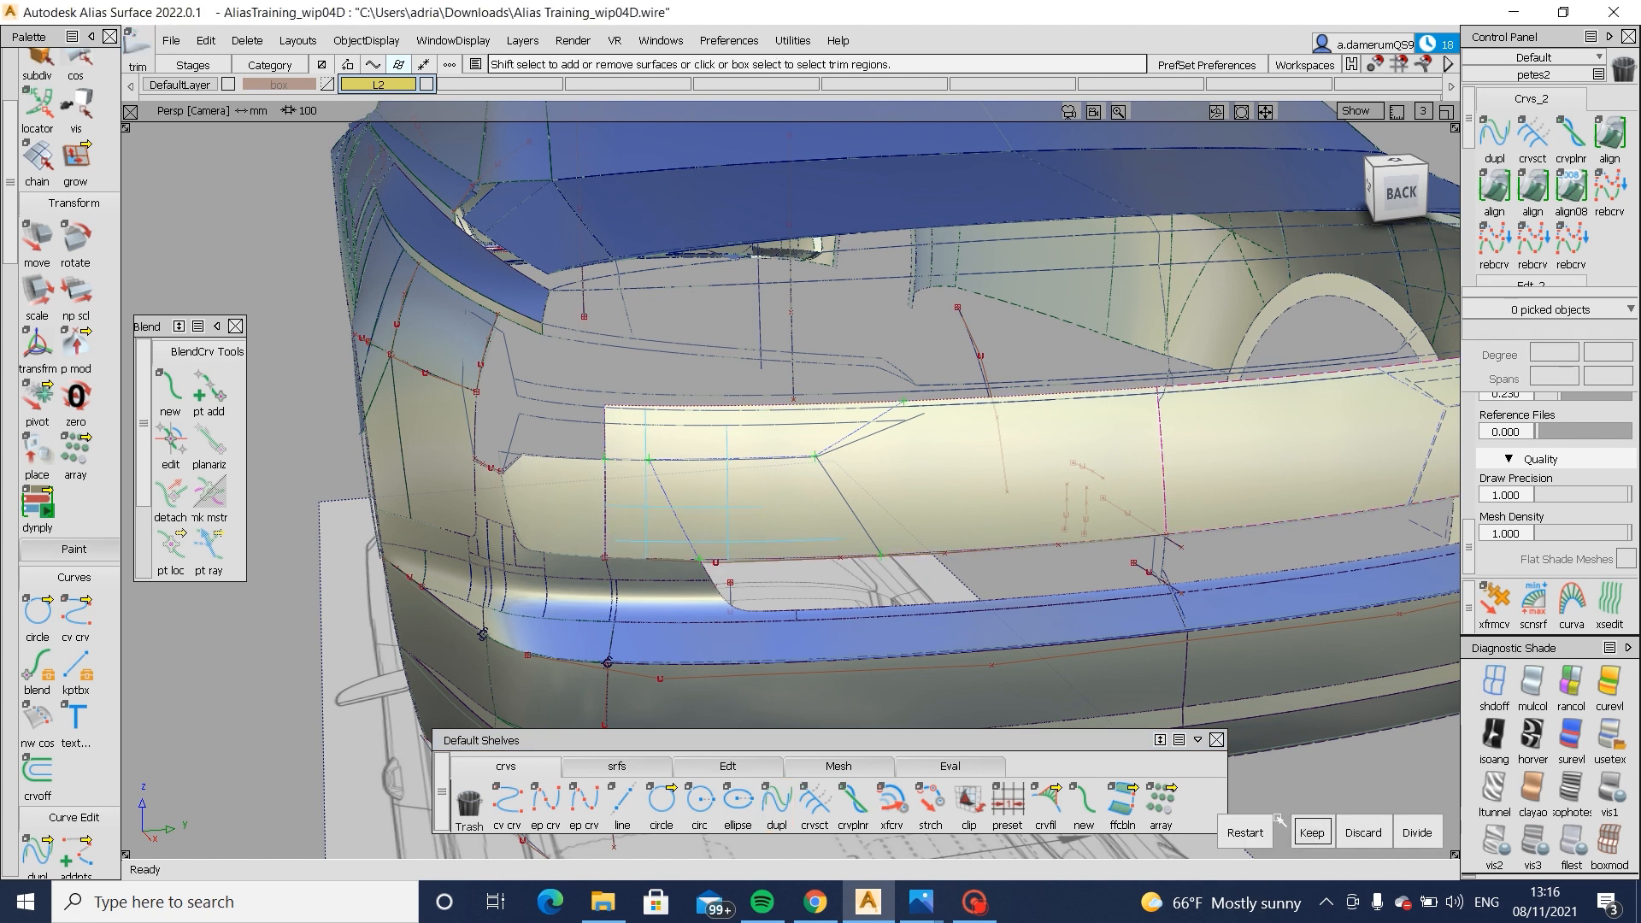
pyautogui.keyDown('alt'); pyautogui.keyDown('shift'); pyautogui.moveTo(1130, 688); pyautogui.dragTo(1090, 631); pyautogui.keyUp('shift'); pyautogui.keyUp('alt')
pyautogui.keyDown('alt'); pyautogui.keyDown('shift'); pyautogui.moveTo(1090, 631); pyautogui.dragTo(1188, 624, button='right'); pyautogui.keyUp('shift'); pyautogui.keyUp('alt')
pyautogui.keyDown('alt'); pyautogui.keyDown('shift'); pyautogui.moveTo(1094, 631); pyautogui.dragTo(1153, 675); pyautogui.keyUp('shift'); pyautogui.keyUp('alt')
pyautogui.keyDown('alt'); pyautogui.keyDown('shift'); pyautogui.moveTo(1154, 675); pyautogui.dragTo(1051, 453, button='middle'); pyautogui.keyUp('shift'); pyautogui.keyUp('alt')
pyautogui.keyDown('ctrl'); pyautogui.keyDown('shift'); pyautogui.moveTo(1052, 453); pyautogui.dragTo(991, 399); pyautogui.keyUp('shift'); pyautogui.keyUp('ctrl')
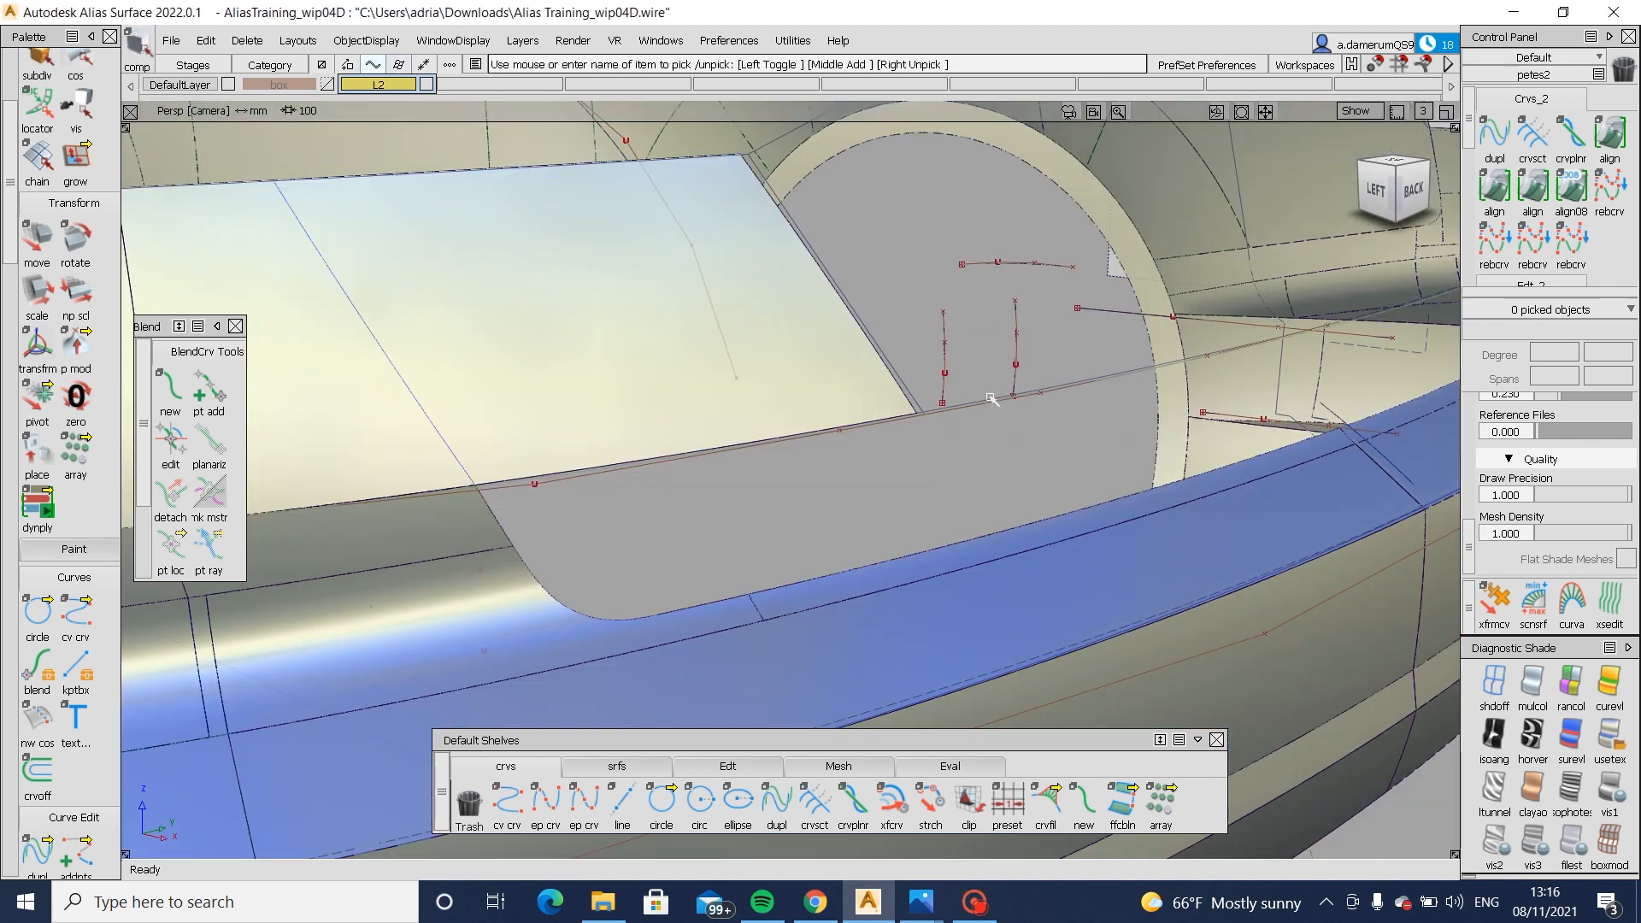
# - Create a Multi-surface Draft from the duplicated lower-edge curve, flipped downward, with a length of 65
pyautogui.click(989, 400)
pyautogui.moveTo(915, 472)
pyautogui.keyDown('alt'); pyautogui.keyDown('shift'); pyautogui.mouseDown()
pyautogui.moveTo(993, 481)
pyautogui.moveTo(992, 385)
pyautogui.mouseUp(); pyautogui.keyUp('shift'); pyautogui.keyUp('alt')
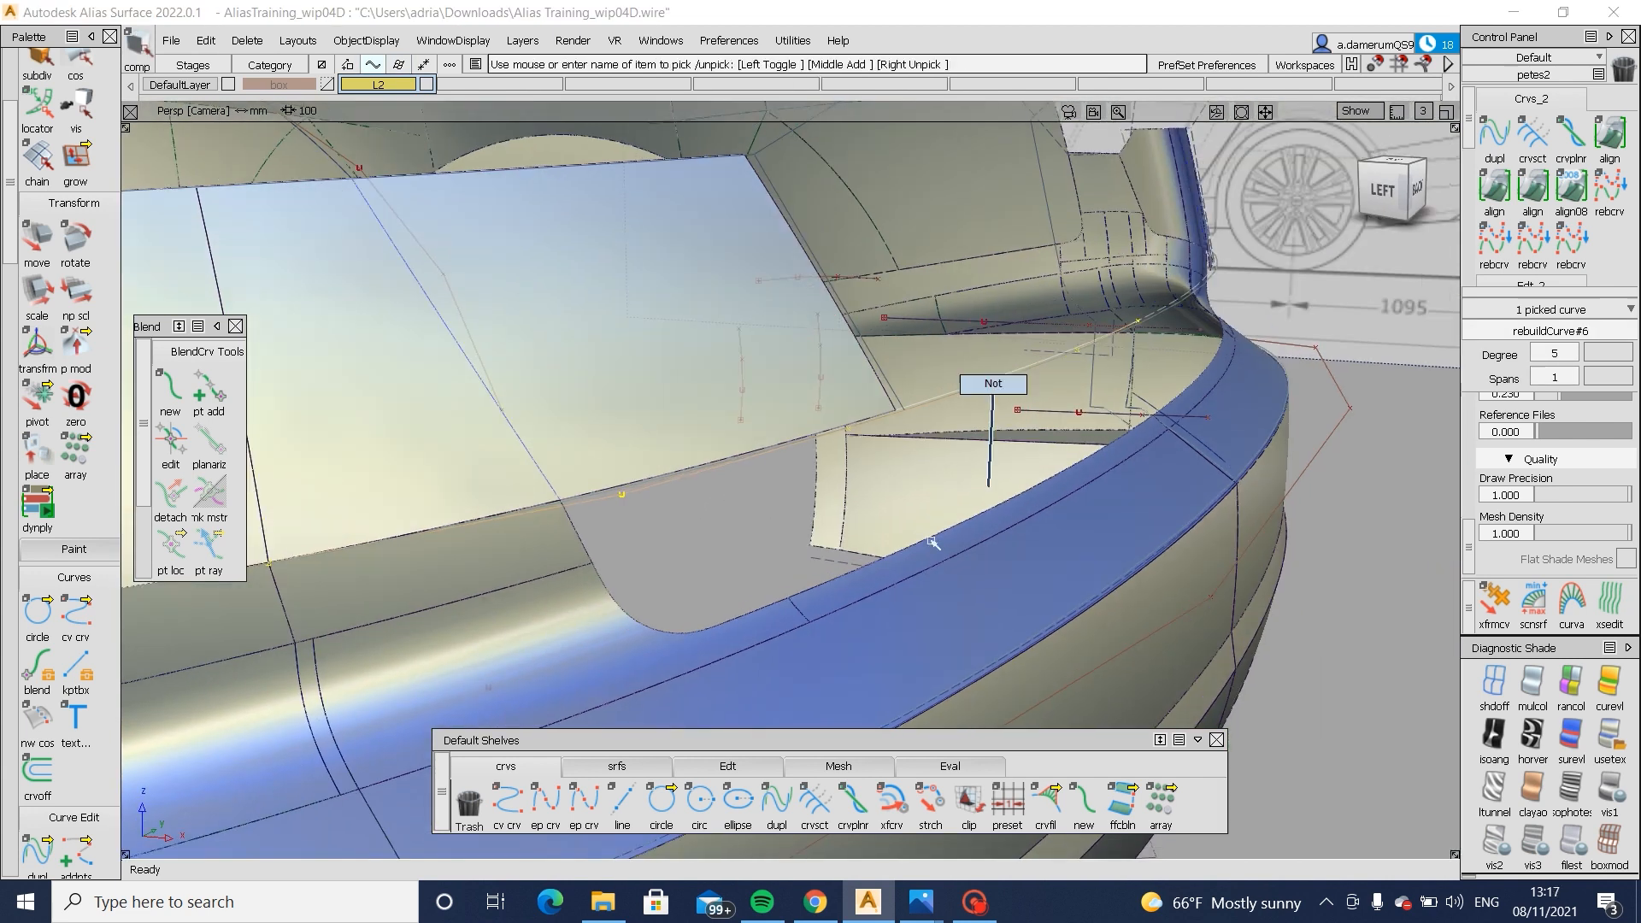
pyautogui.click(619, 766)
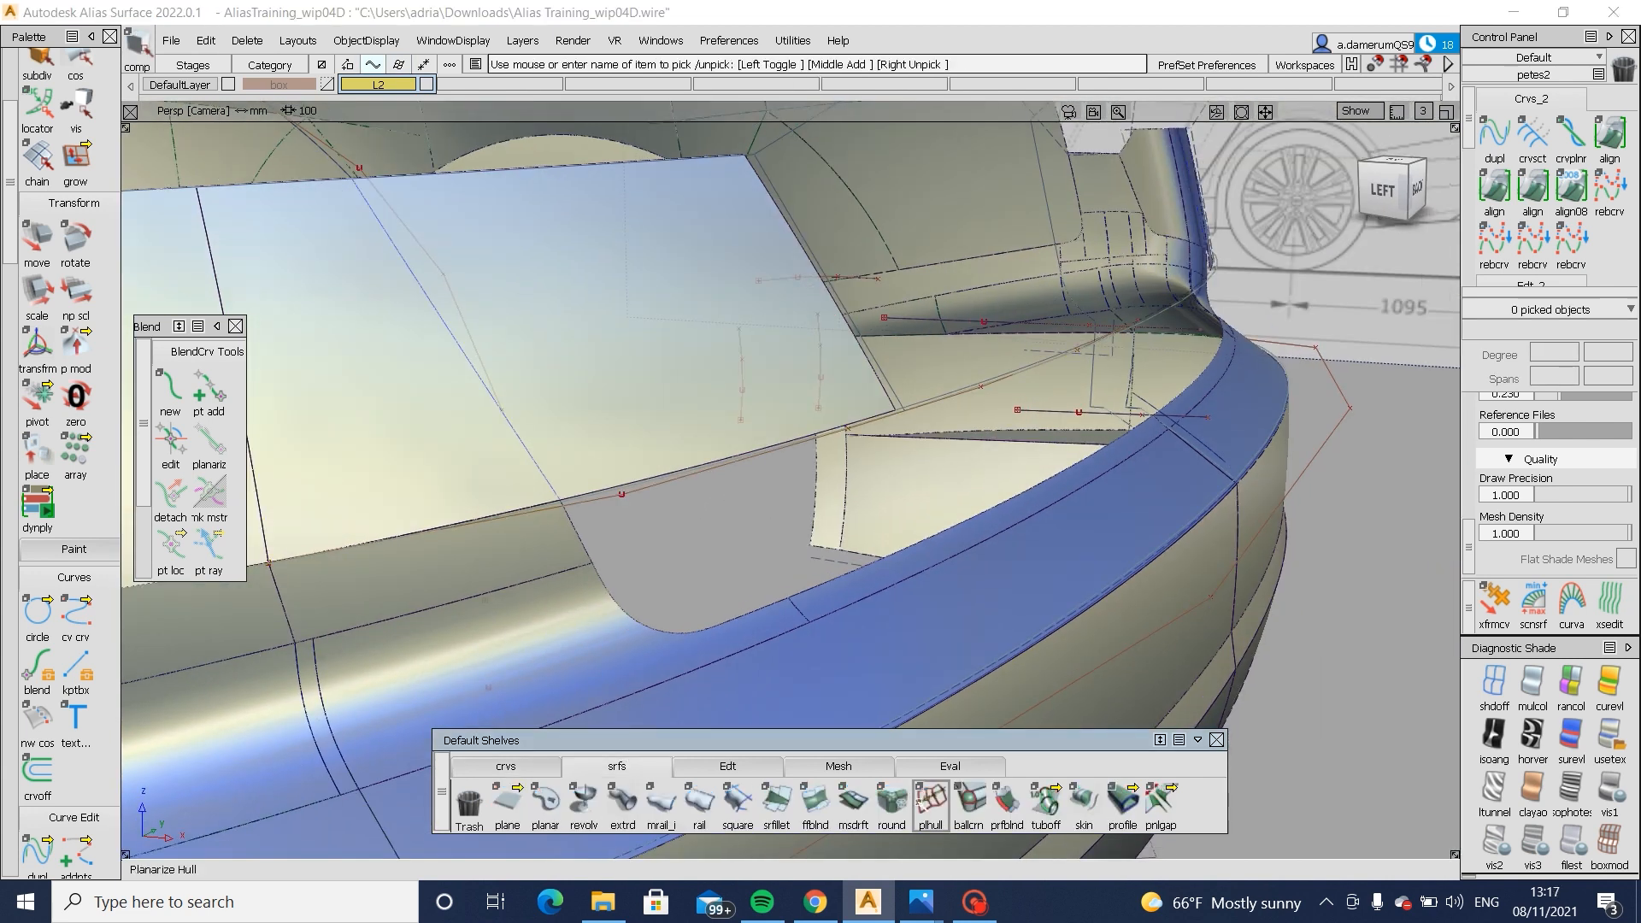
pyautogui.click(934, 398)
pyautogui.click(1382, 192)
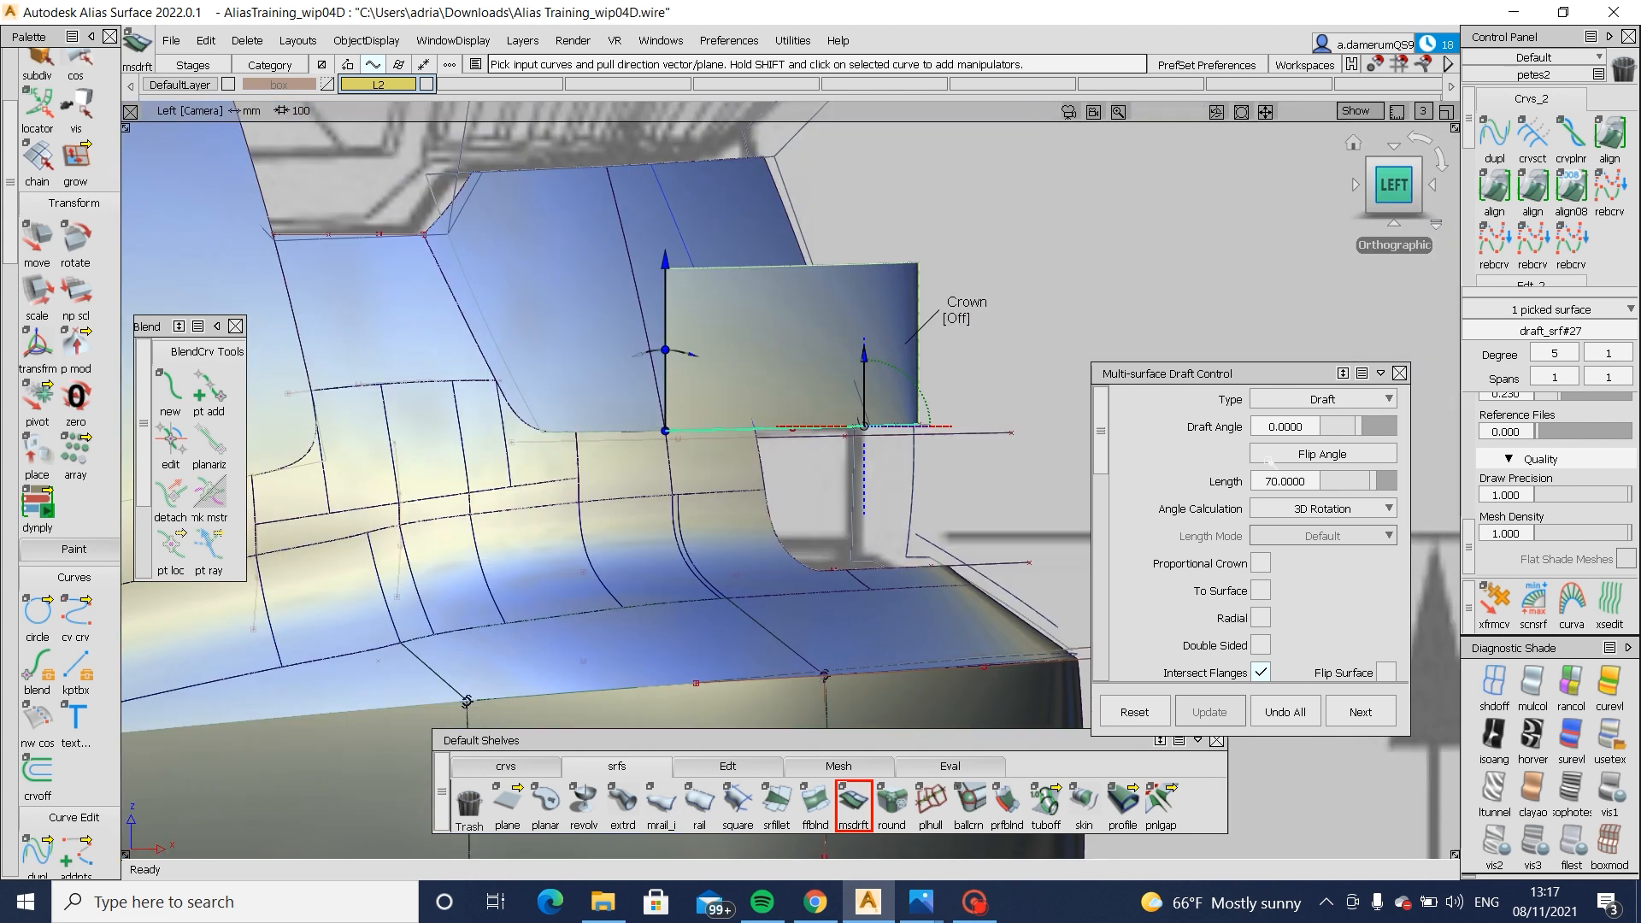
pyautogui.click(1385, 672)
pyautogui.moveTo(1369, 473); pyautogui.dragTo(1371, 482)
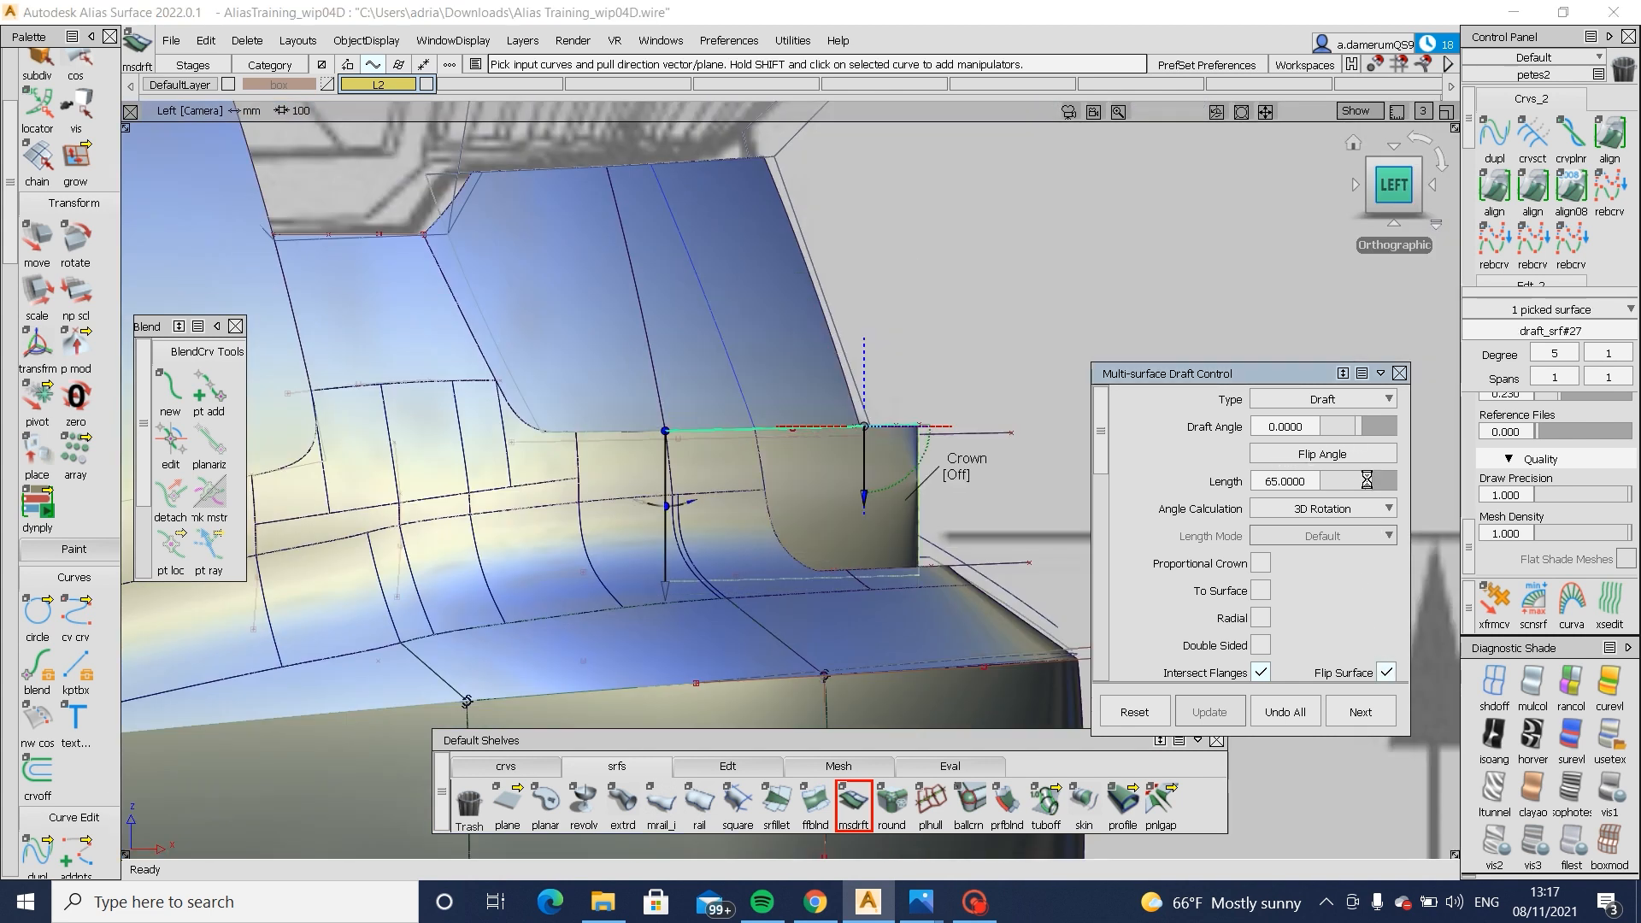
# - Give the draft surface a flipped proportional crown of 0.015 and a draft angle of 3 degrees
pyautogui.click(1261, 562)
pyautogui.moveTo(1330, 589); pyautogui.dragTo(1340, 592)
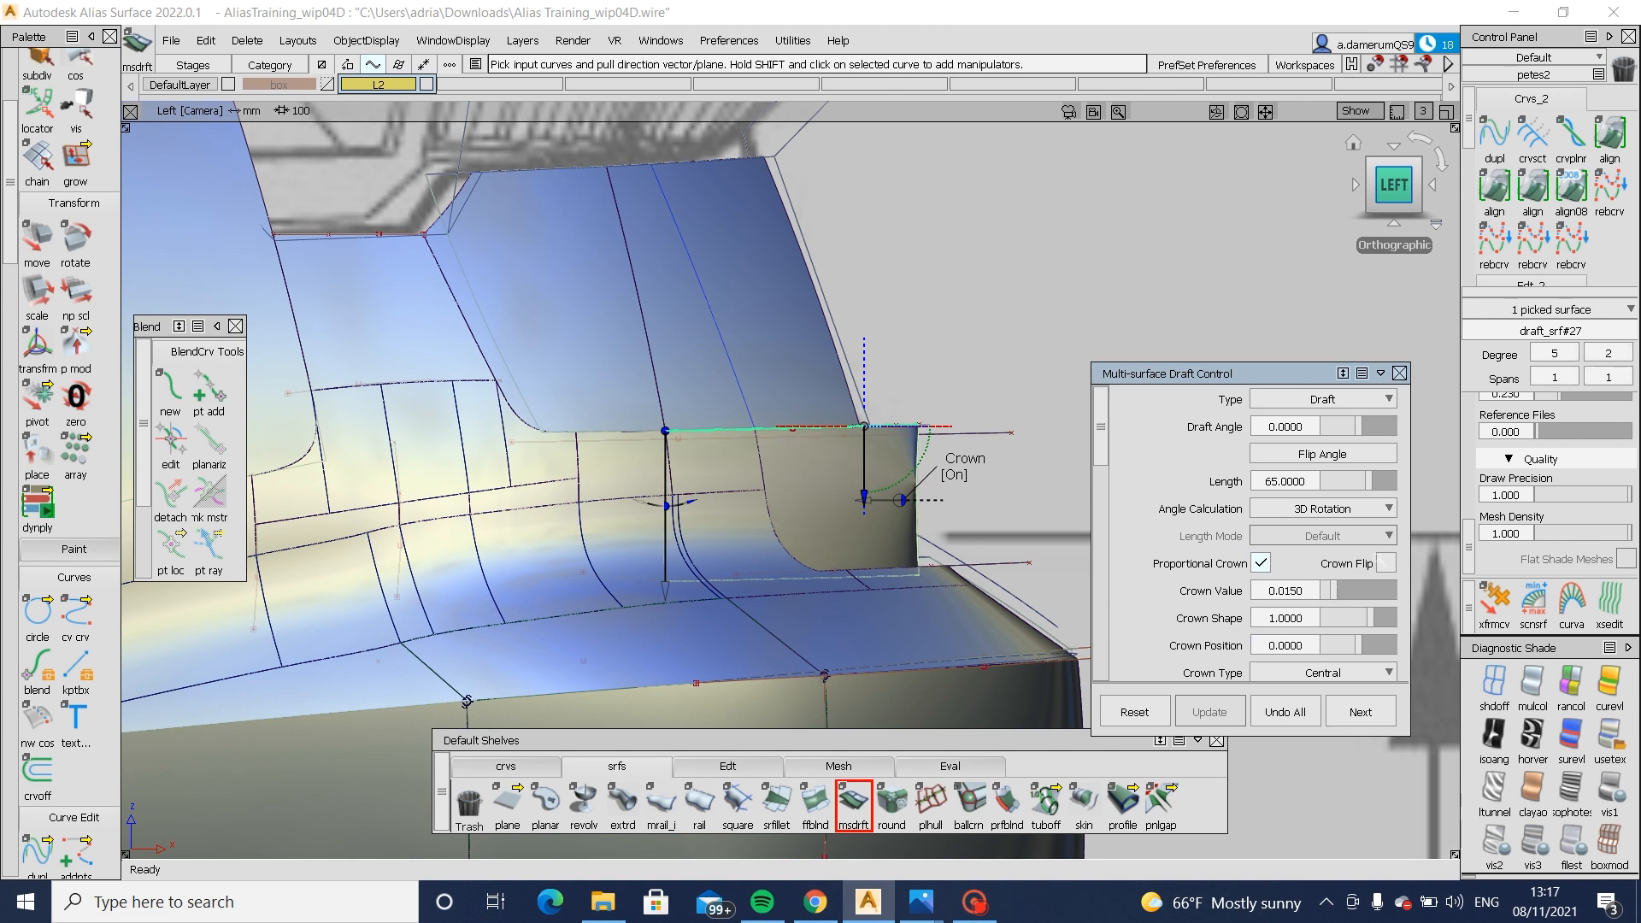
pyautogui.click(1385, 562)
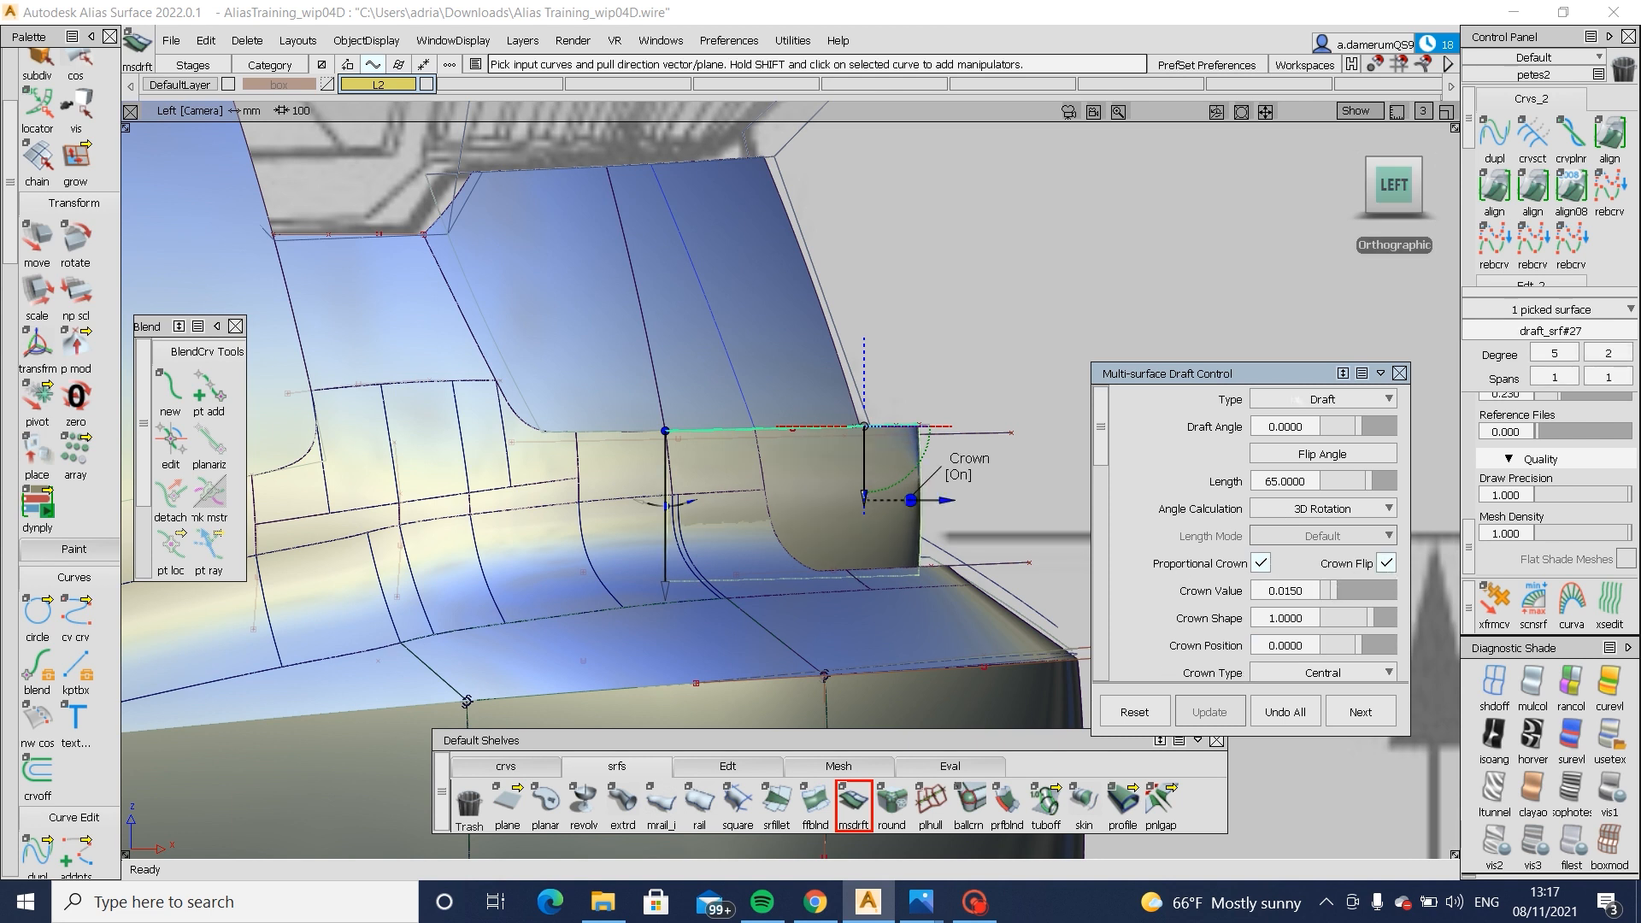
pyautogui.click(1303, 426)
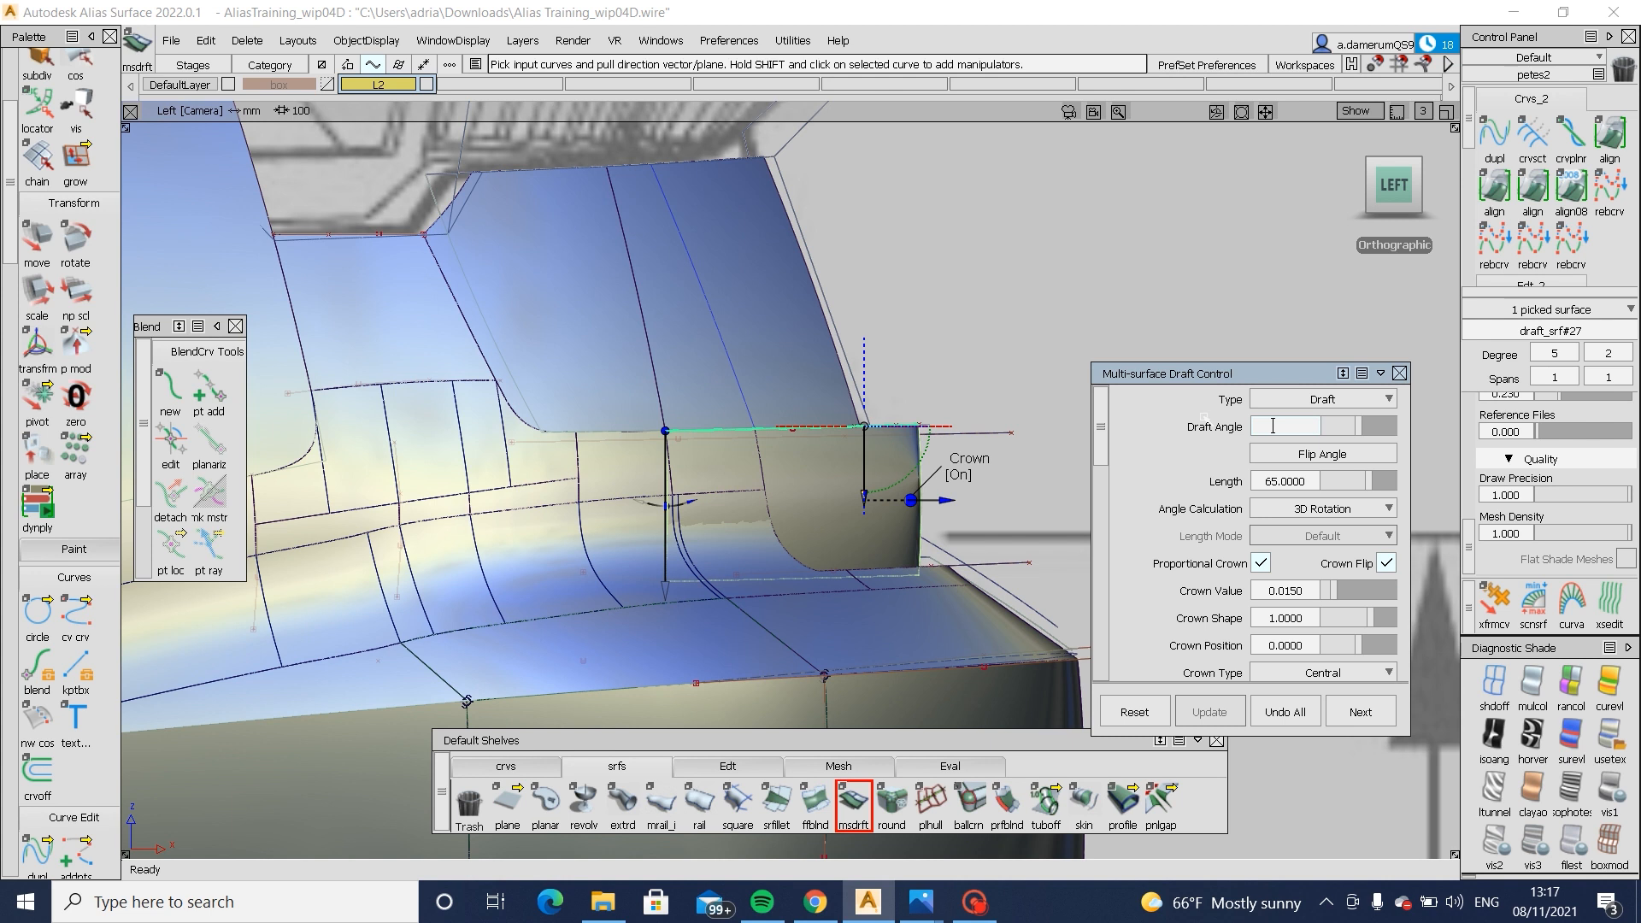
pyautogui.write('3')
pyautogui.press('Return')
pyautogui.moveTo(823, 669)
pyautogui.keyDown('ctrl'); pyautogui.keyDown('shift'); pyautogui.mouseDown()
pyautogui.moveTo(854, 539)
pyautogui.moveTo(801, 546)
pyautogui.moveTo(722, 495)
pyautogui.mouseUp(); pyautogui.keyUp('shift'); pyautogui.keyUp('ctrl')
pyautogui.click(894, 532)
pyautogui.press('Delete')
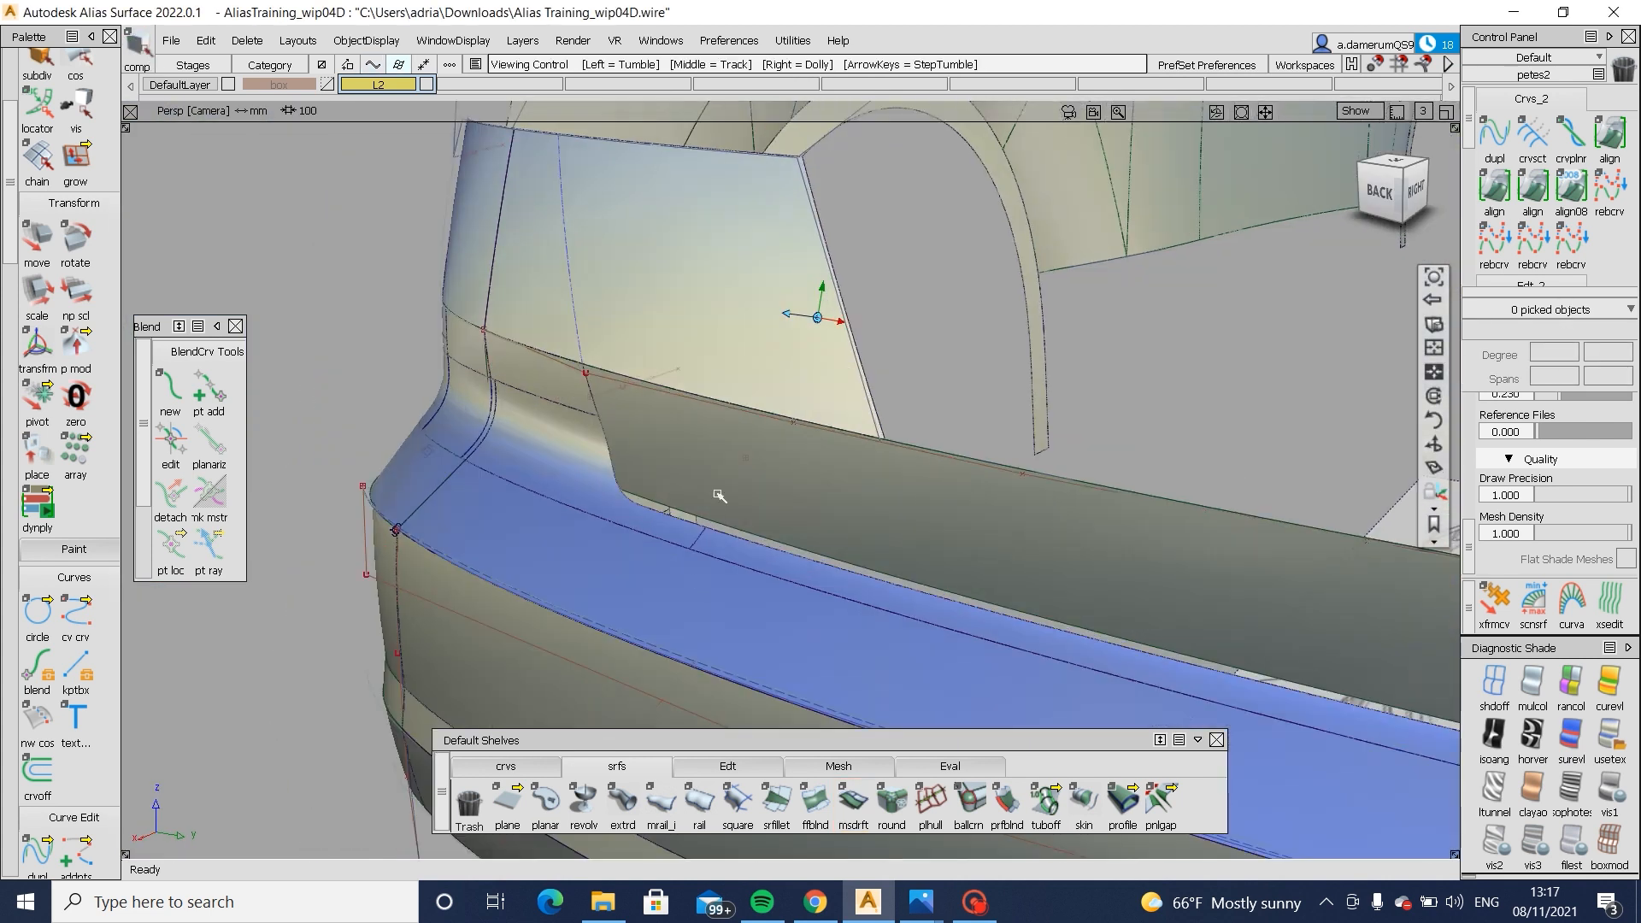
# - Build a Multi-surface Draft flange along the tailgate opening's lower fillet edge and rounded corner, using X as the draft vector
pyautogui.keyDown('alt'); pyautogui.keyDown('shift'); pyautogui.moveTo(663, 551); pyautogui.dragTo(769, 590); pyautogui.keyUp('shift'); pyautogui.keyUp('alt')
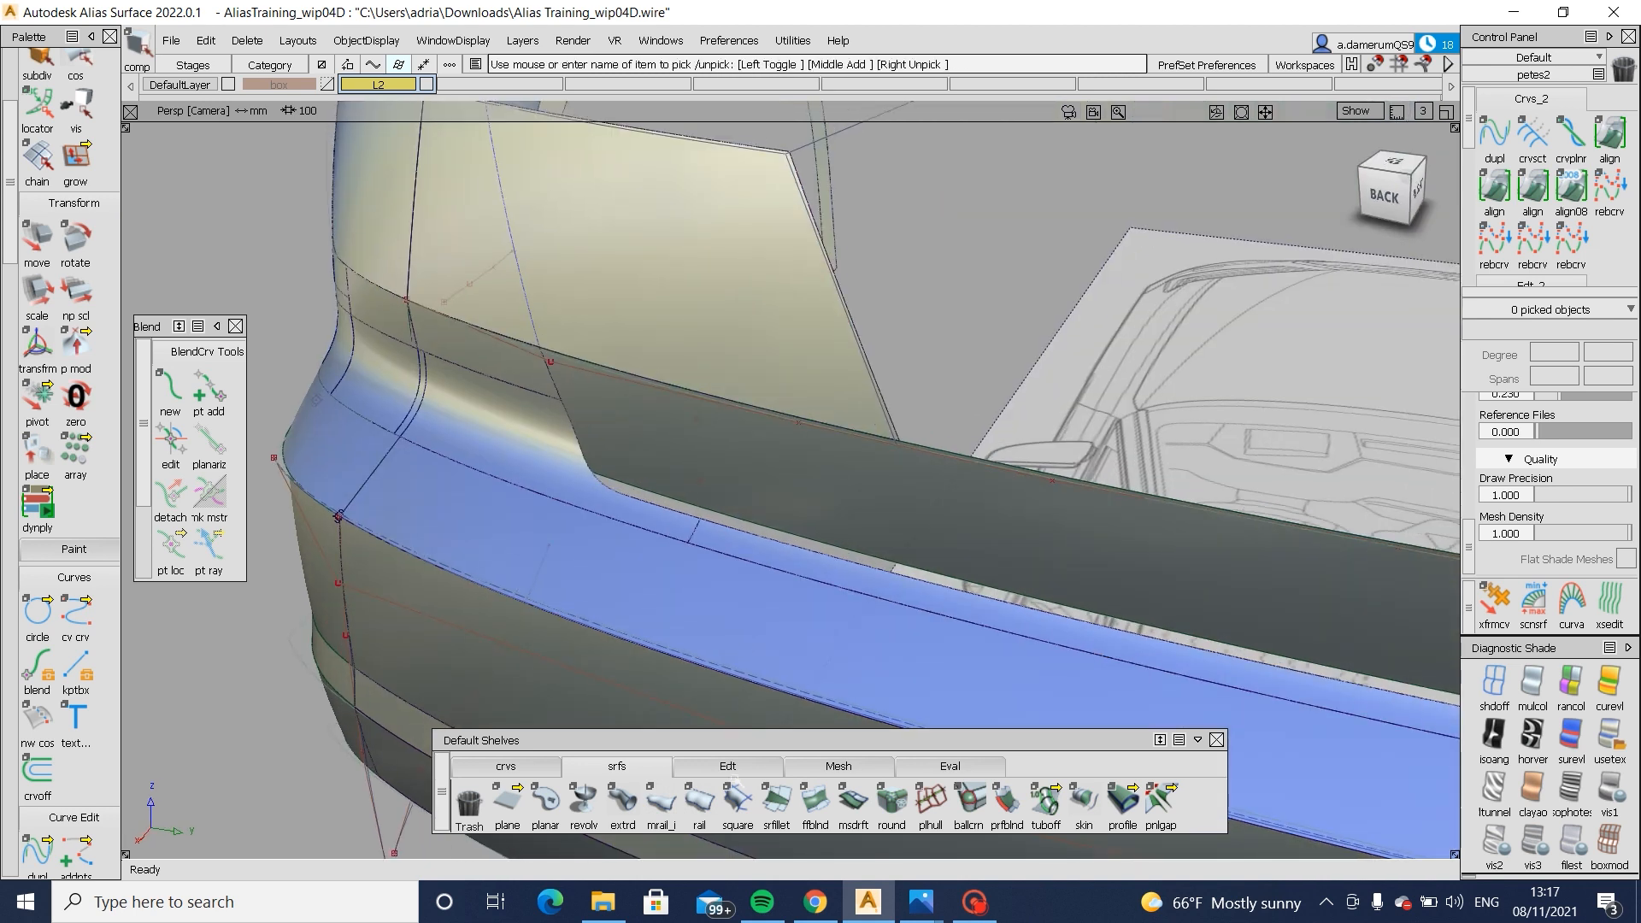
pyautogui.click(853, 802)
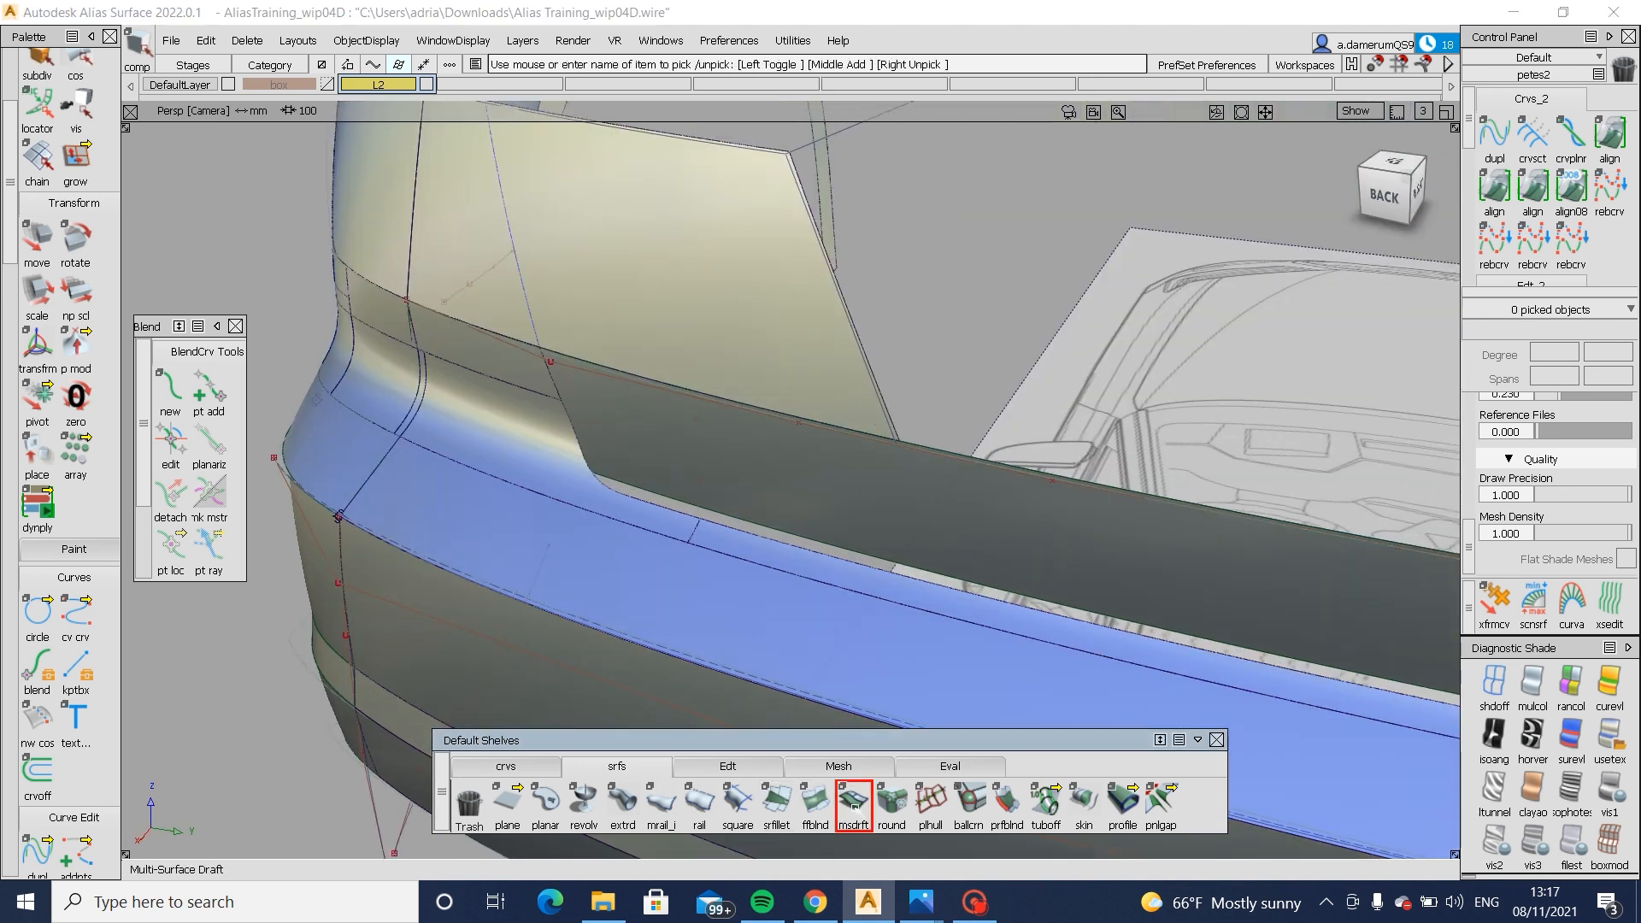
pyautogui.scroll(-10, 1205, 478)
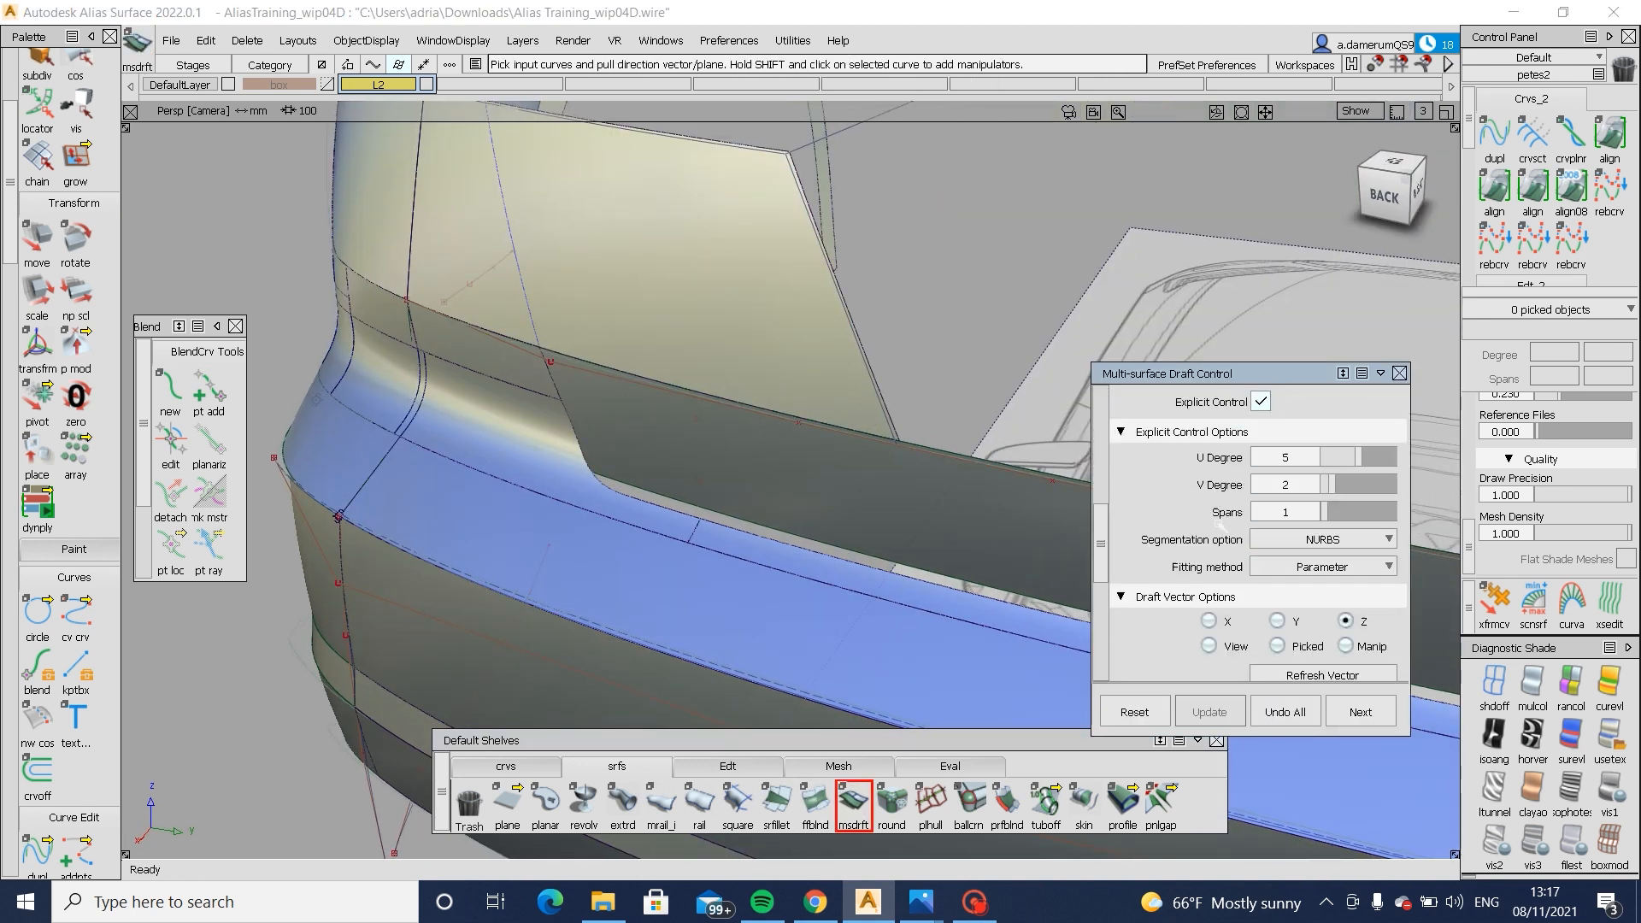
pyautogui.click(1209, 621)
pyautogui.click(800, 547)
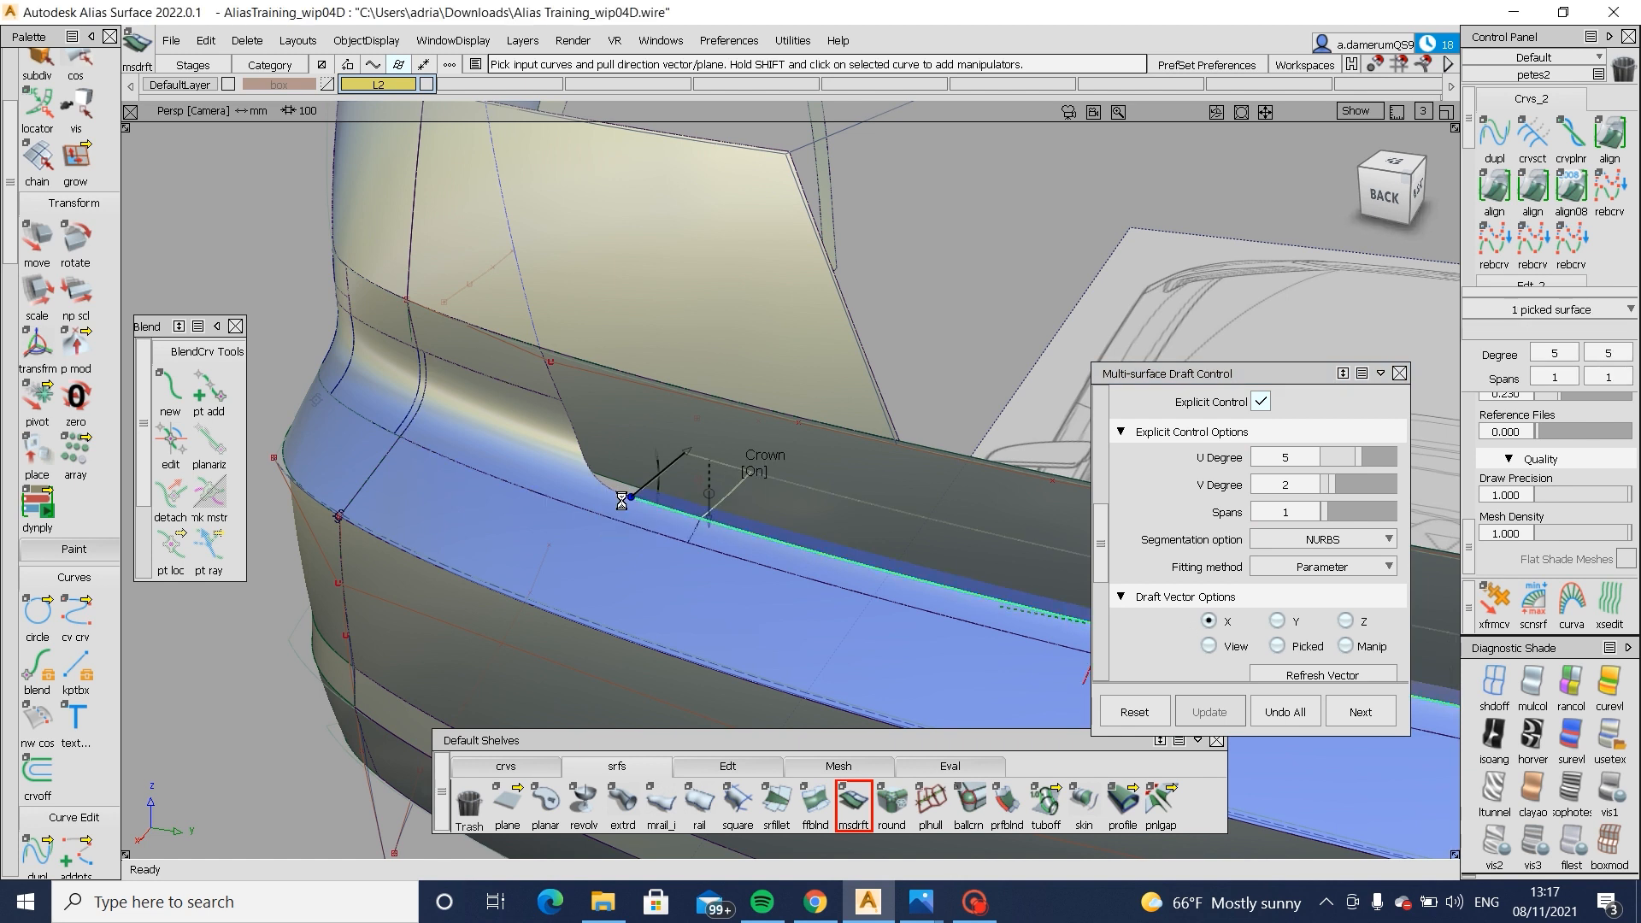
pyautogui.click(577, 472)
pyautogui.scroll(2, 557, 411)
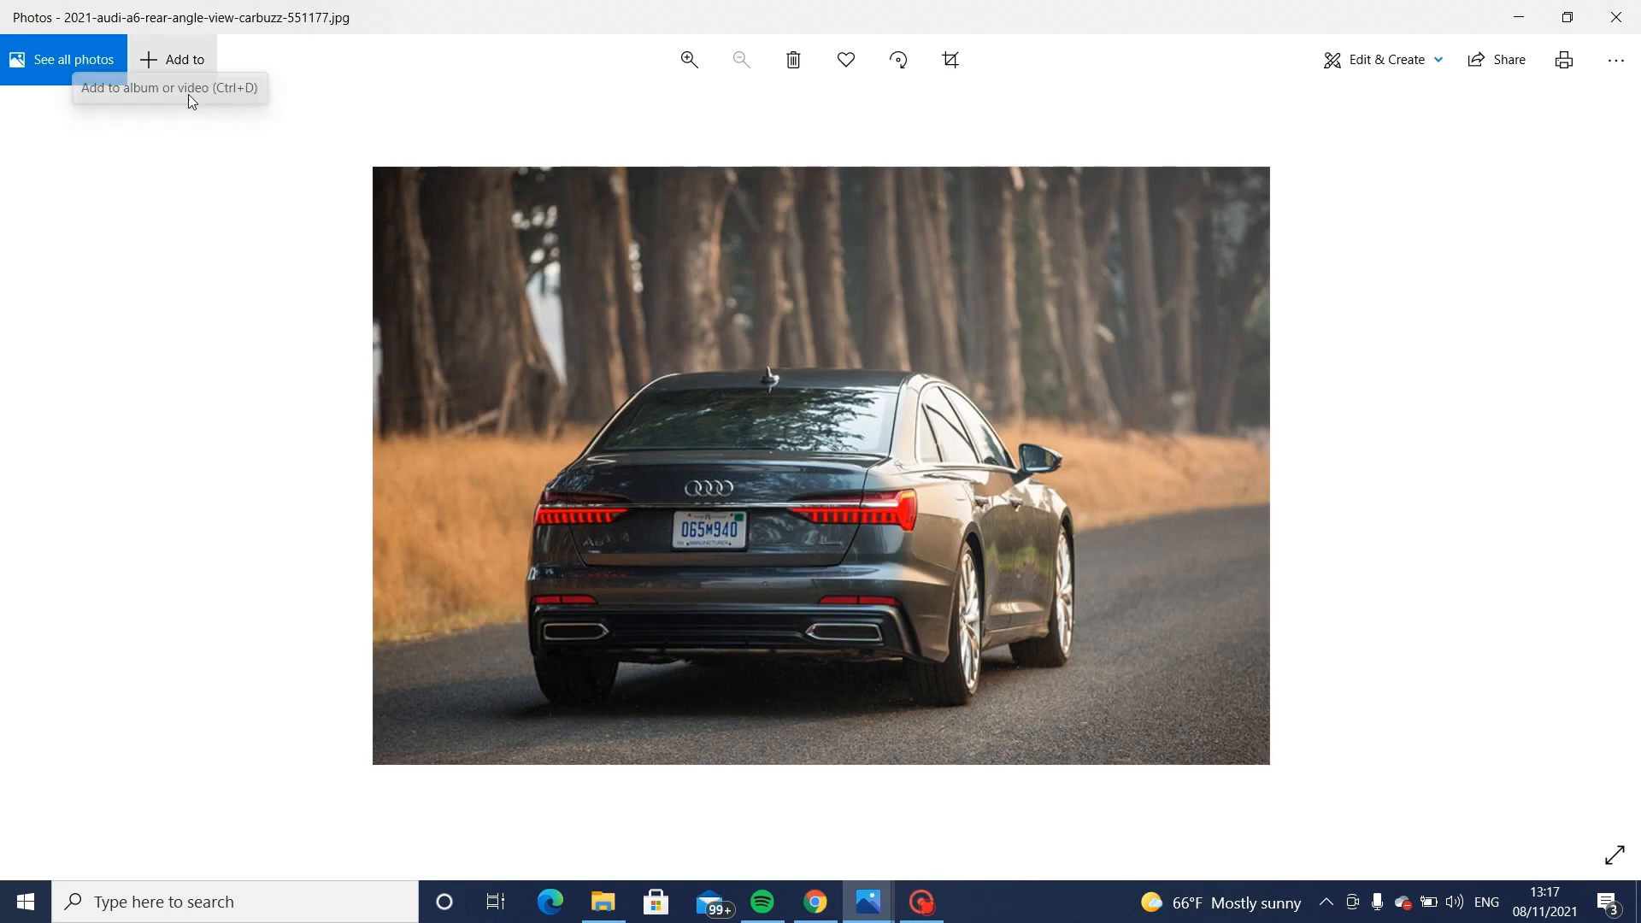
pyautogui.moveTo(939, 916)
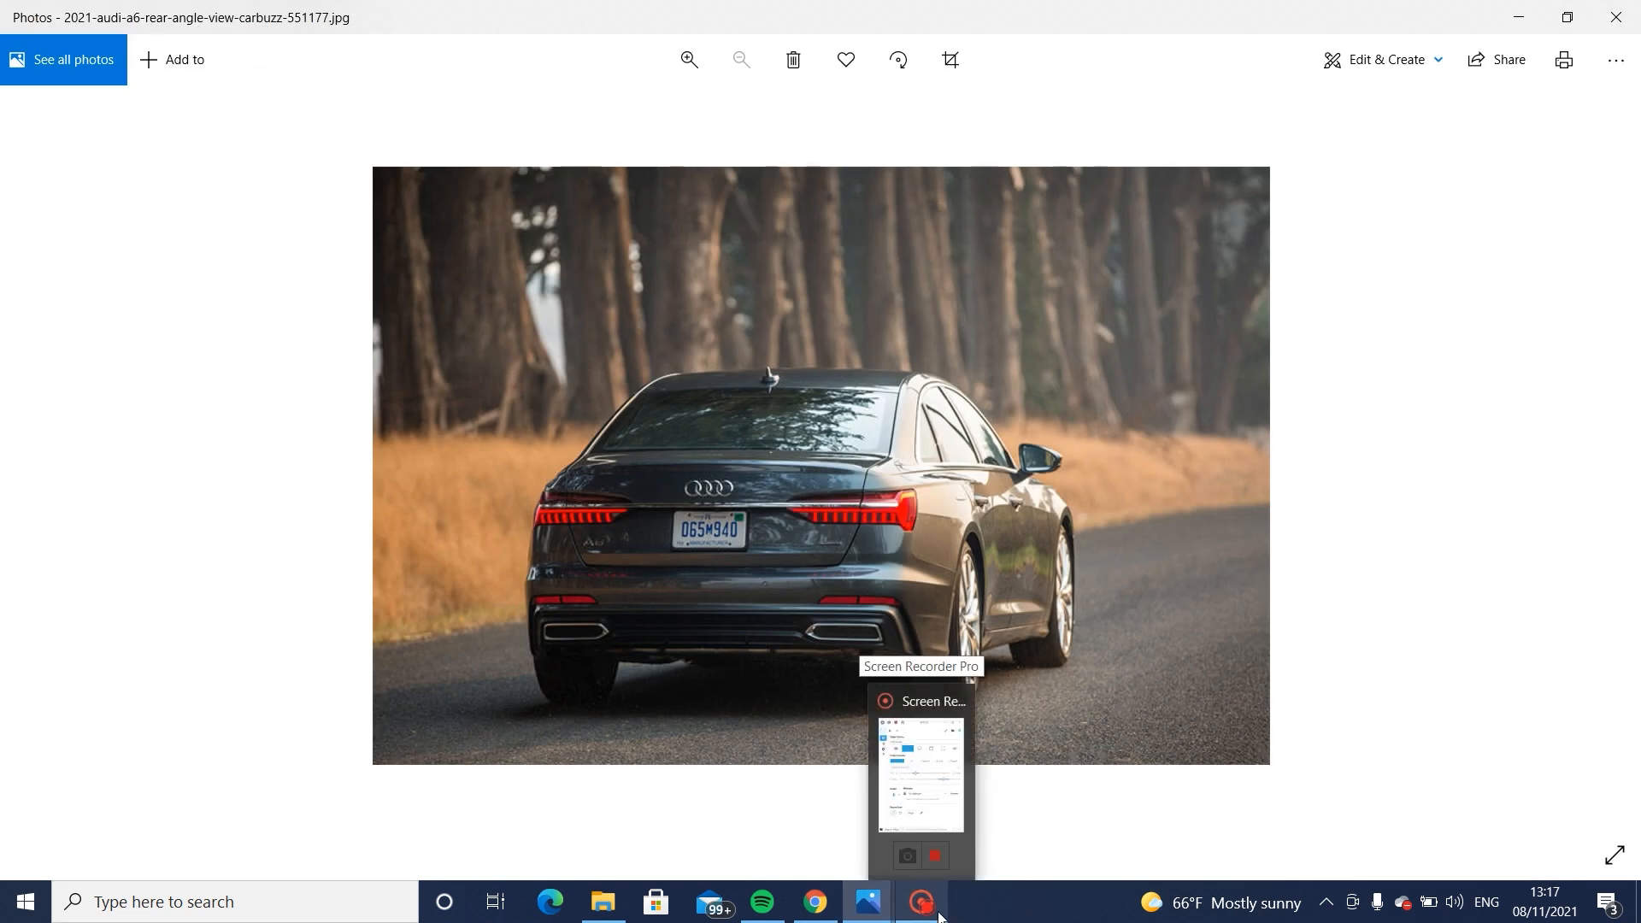
pyautogui.click(939, 916)
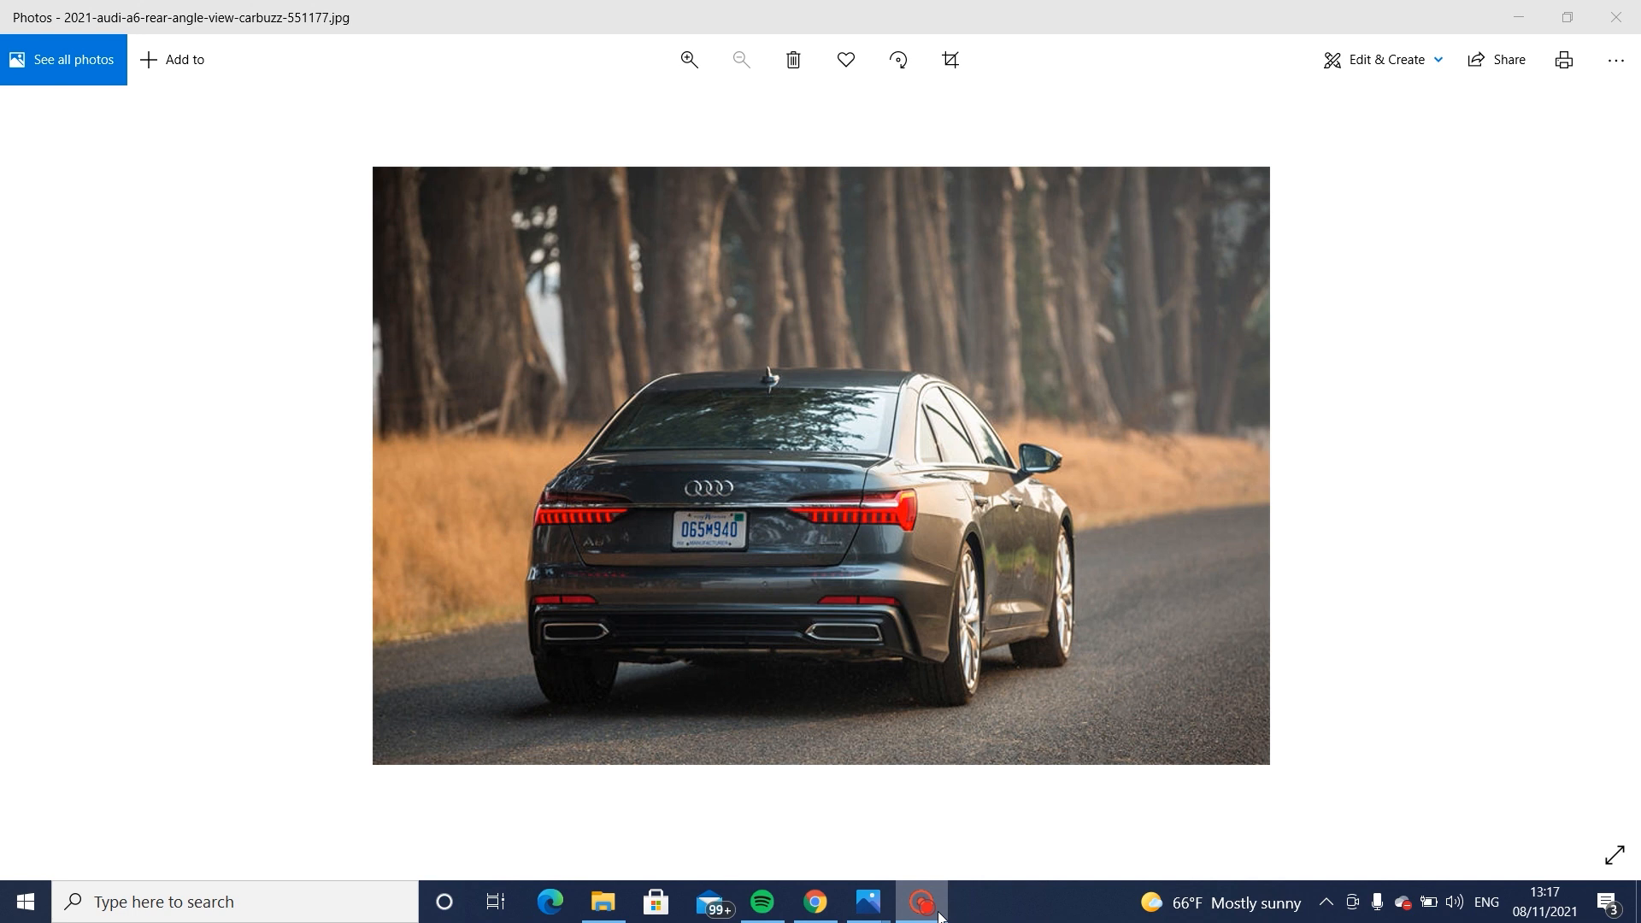
pyautogui.click(924, 912)
pyautogui.click(924, 911)
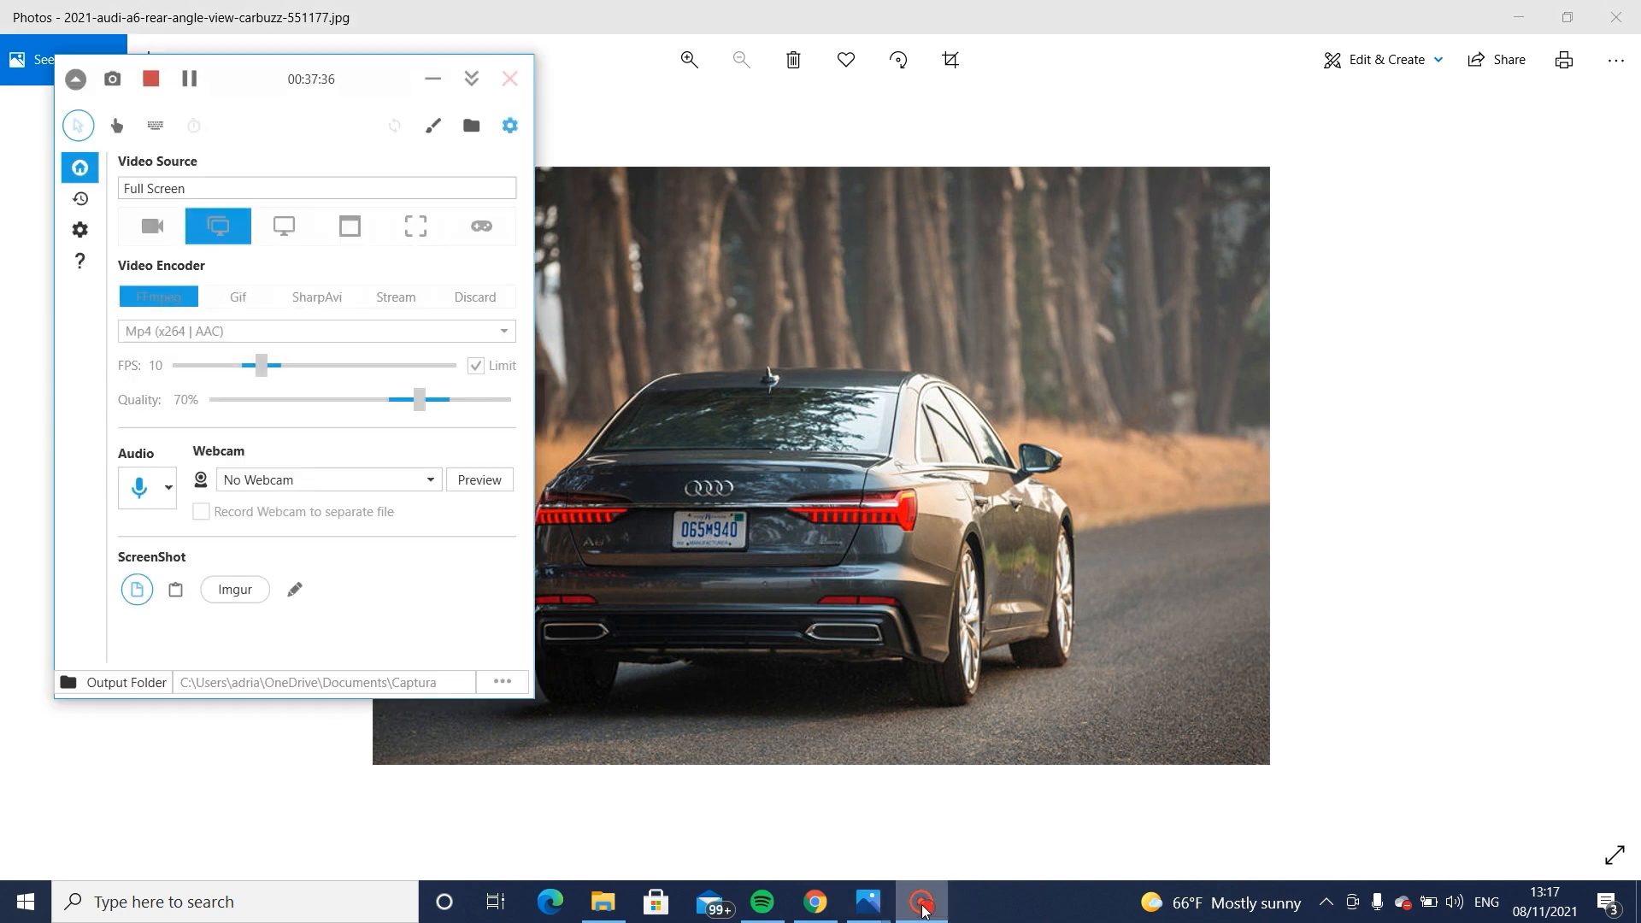